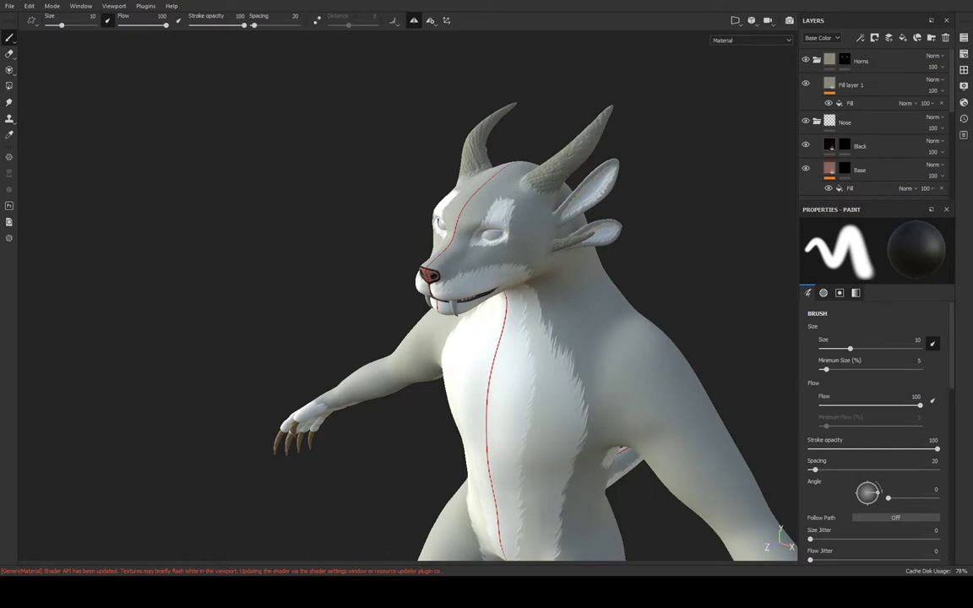
Collapse the Nose, Horns and Claws groups and scroll down to list the Fur group's layers
{"action": "left_click_drag", "start_coordinate": [467, 53], "coordinate": [482, 254], "text": "alt"}
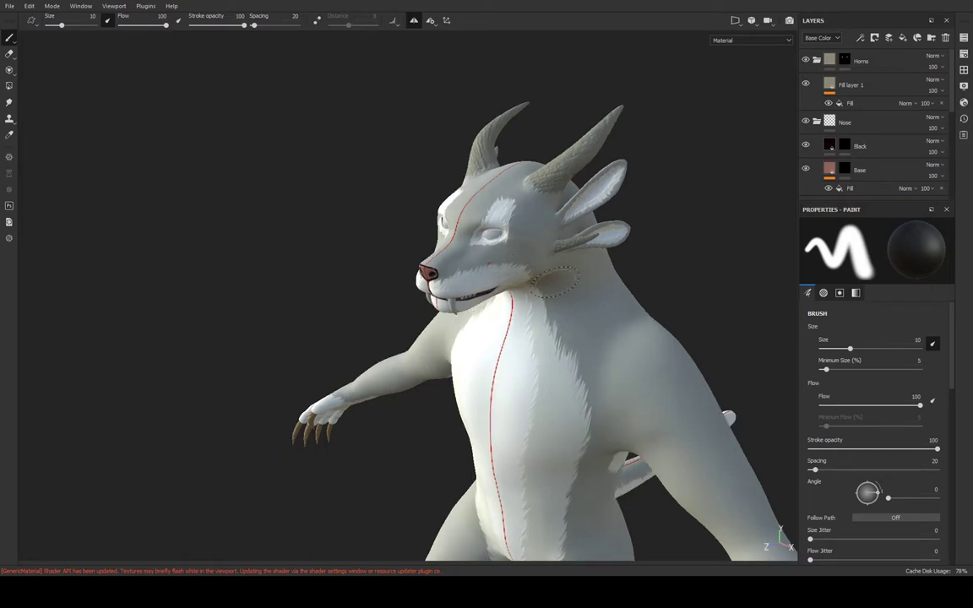
{"action": "middle_click_drag", "start_coordinate": [515, 237], "coordinate": [326, 154], "text": "alt"}
{"action": "right_click_drag", "start_coordinate": [325, 155], "coordinate": [402, 243], "text": "alt"}
{"action": "left_click_drag", "start_coordinate": [402, 243], "coordinate": [420, 228], "text": "alt"}
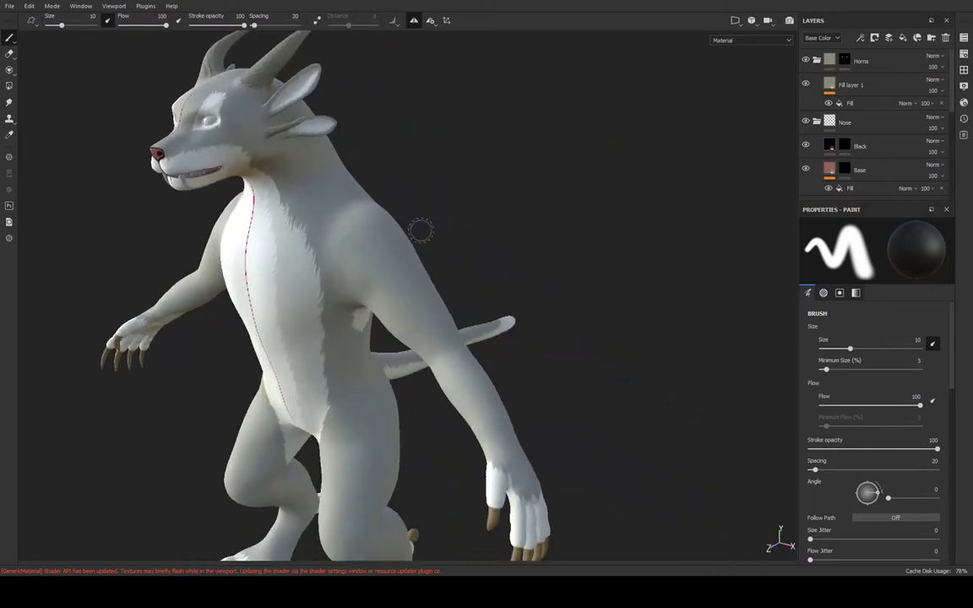
{"action": "left_click", "coordinate": [815, 121]}
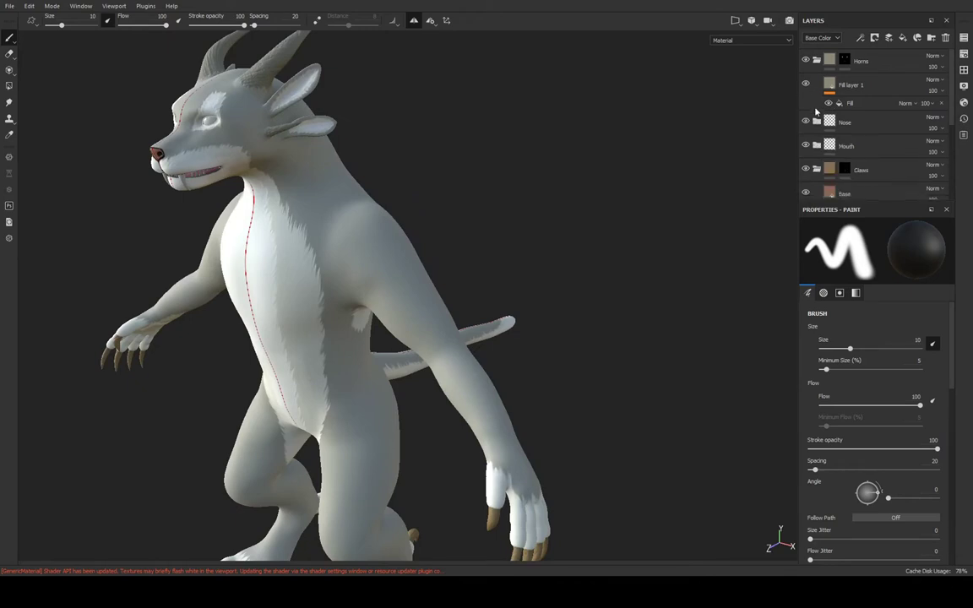
{"action": "left_click", "coordinate": [815, 61]}
{"action": "left_click", "coordinate": [816, 132]}
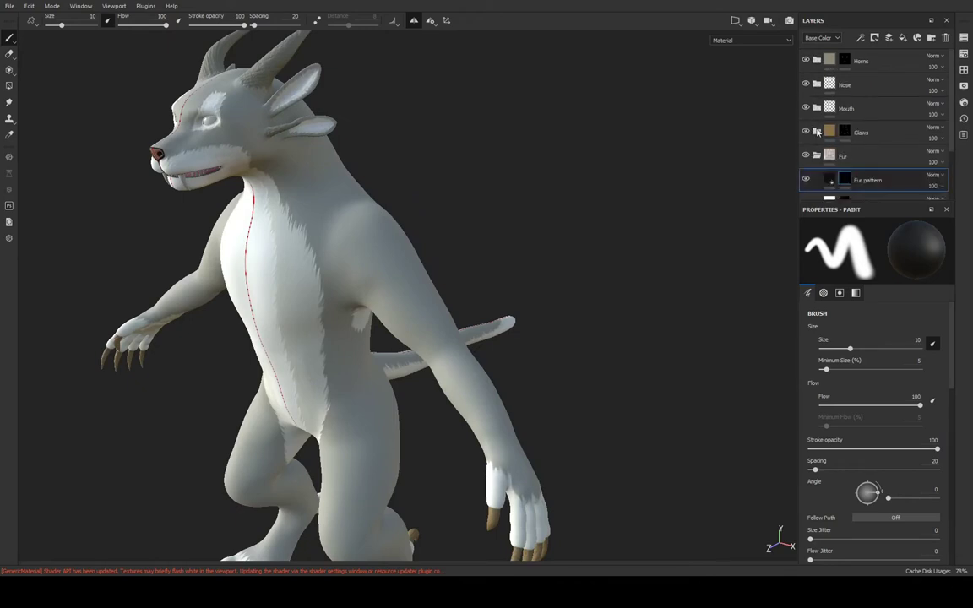
{"action": "scroll", "coordinate": [909, 174], "scroll_direction": "down", "scroll_amount": 3}
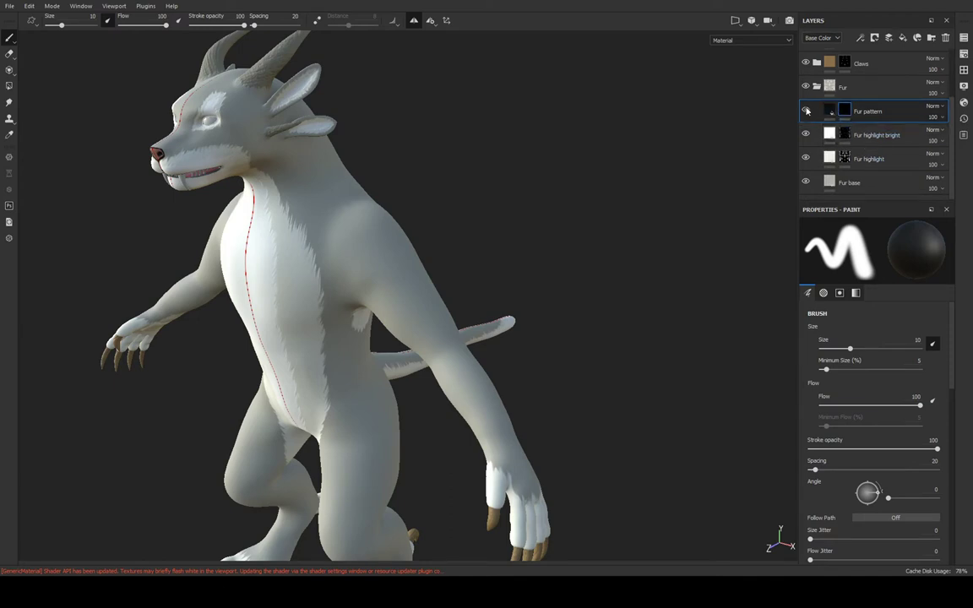
{"action": "left_click", "coordinate": [805, 158]}
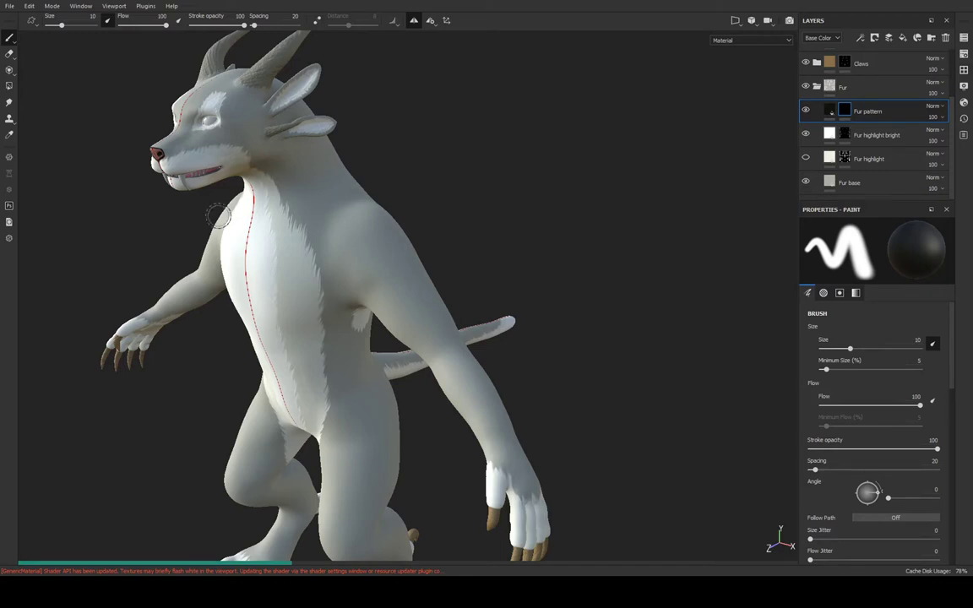
{"action": "mouse_move", "coordinate": [432, 308]}
{"action": "left_mouse_down", "text": "alt"}
{"action": "mouse_move", "coordinate": [474, 329]}
{"action": "mouse_move", "coordinate": [397, 355]}
{"action": "left_mouse_up", "text": "alt"}
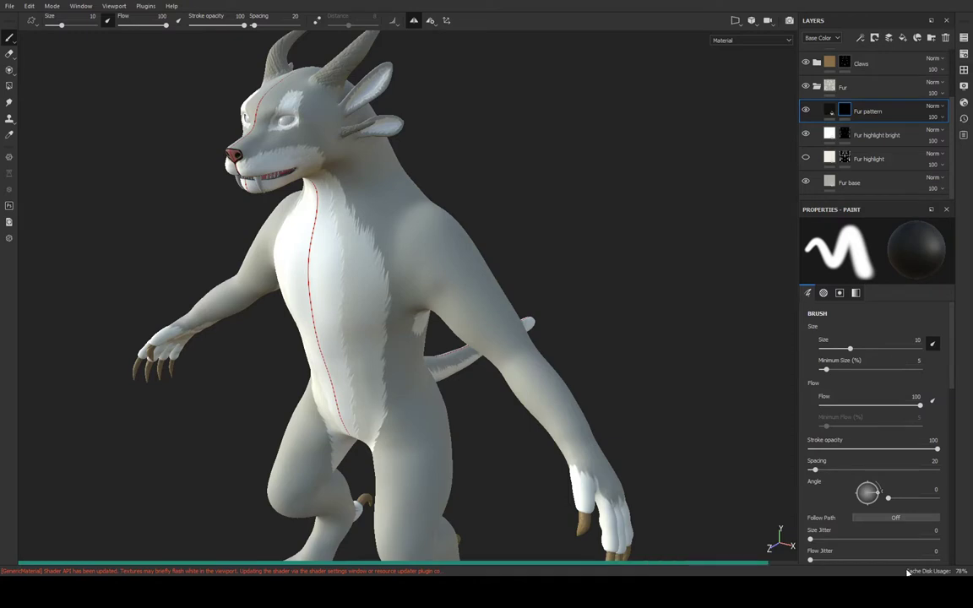
{"action": "left_click", "coordinate": [806, 157]}
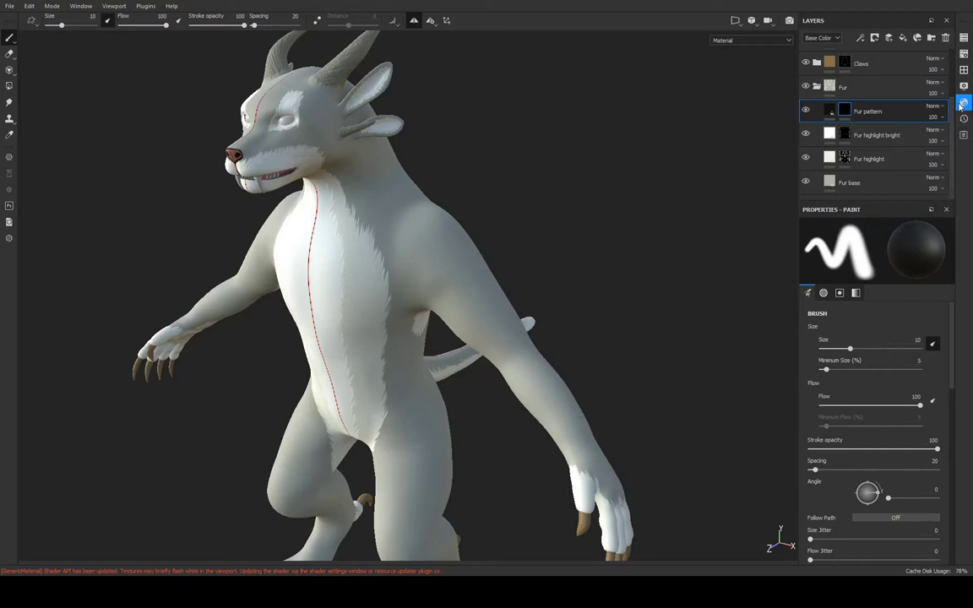
Toggle the Fur highlight bright and Fur highlight layers off and on to compare them
{"action": "left_click", "coordinate": [806, 136]}
{"action": "left_click", "coordinate": [806, 135]}
{"action": "left_click", "coordinate": [805, 161]}
{"action": "left_click", "coordinate": [805, 161]}
Scroll through the layer stack and toggle the Fur base layer to compare shading
{"action": "scroll", "coordinate": [355, 233], "scroll_direction": "up", "scroll_amount": 3}
{"action": "scroll", "coordinate": [405, 262], "scroll_direction": "up", "scroll_amount": 2}
{"action": "scroll", "coordinate": [435, 312], "scroll_direction": "up", "scroll_amount": 2}
{"action": "scroll", "coordinate": [448, 338], "scroll_direction": "up", "scroll_amount": 2}
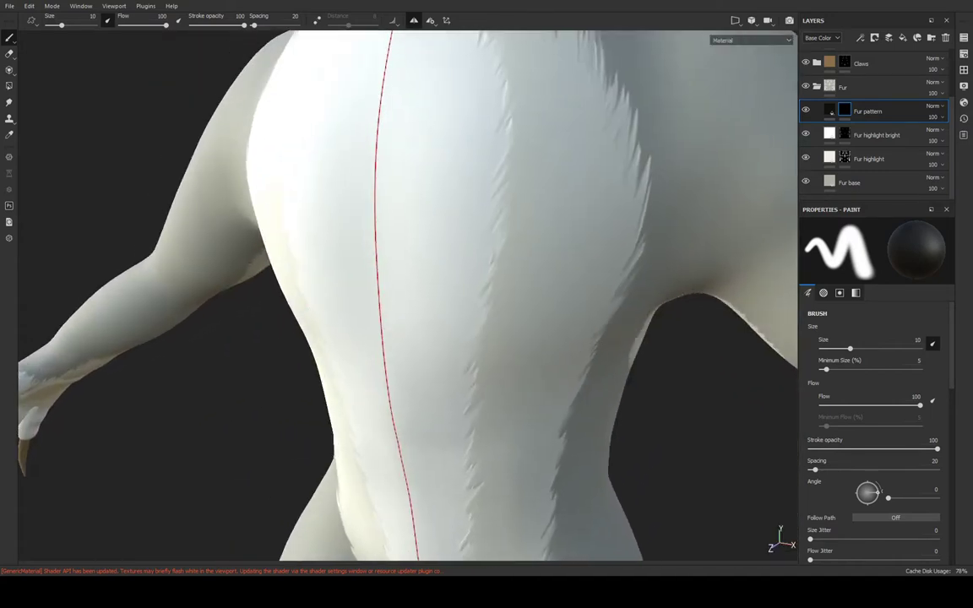
{"action": "scroll", "coordinate": [591, 372], "scroll_direction": "up", "scroll_amount": 1}
{"action": "scroll", "coordinate": [609, 394], "scroll_direction": "up", "scroll_amount": 2}
{"action": "scroll", "coordinate": [675, 194], "scroll_direction": "down", "scroll_amount": 2}
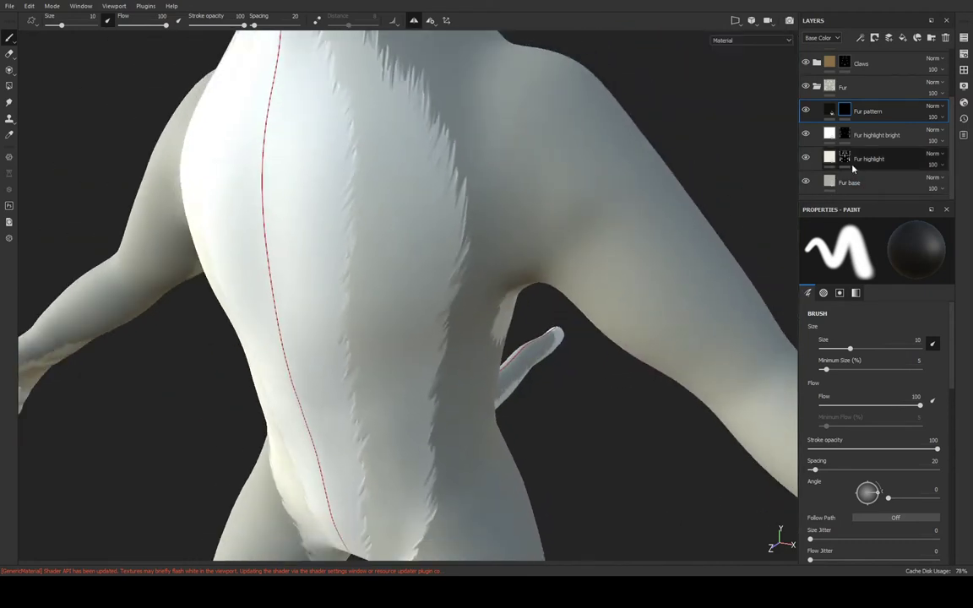
{"action": "left_click", "coordinate": [805, 182]}
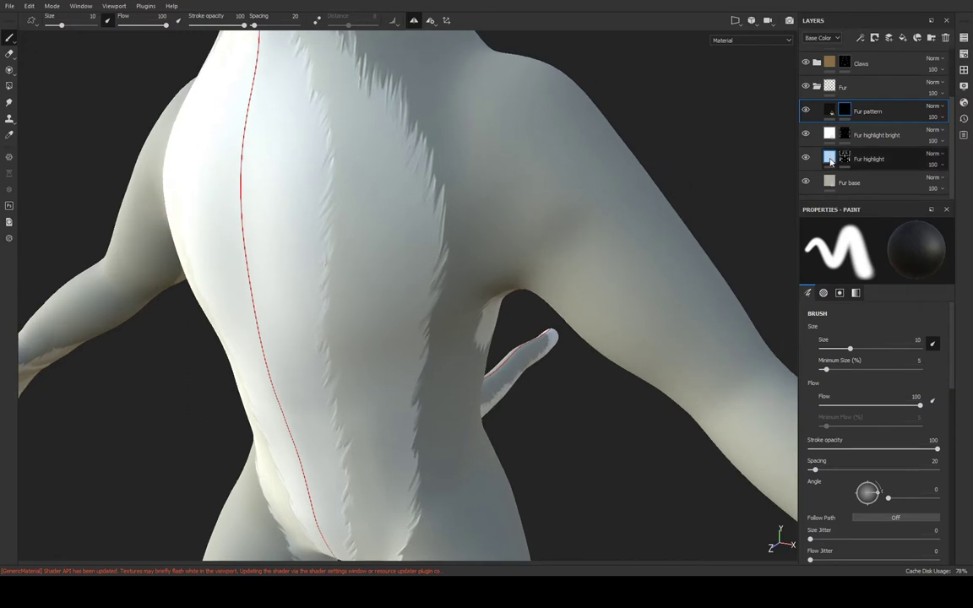
Select Fur highlight, hide Fur highlight bright, and toggle the fill's height channel off and on
{"action": "left_click", "coordinate": [811, 157]}
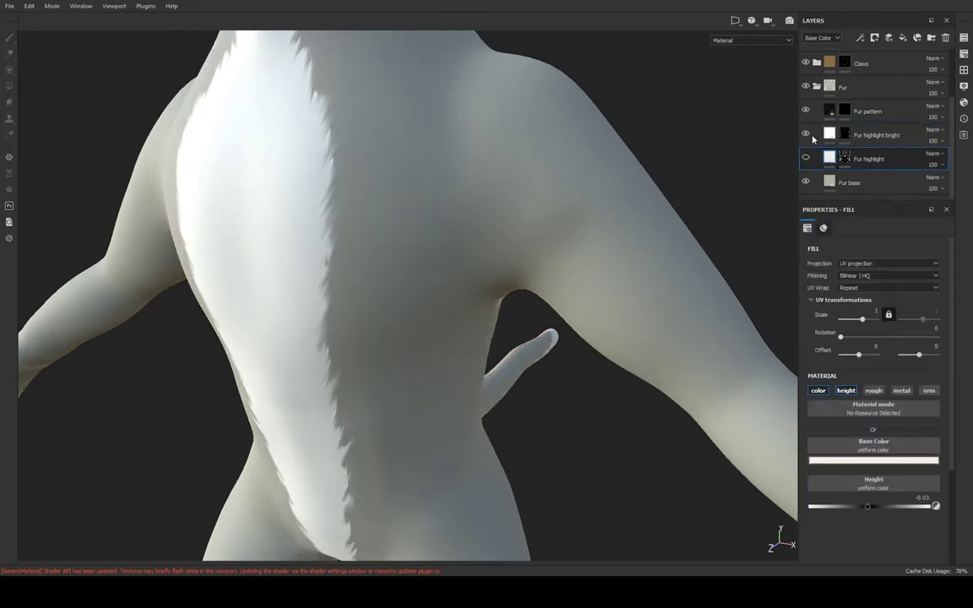
{"action": "left_click", "coordinate": [806, 134]}
{"action": "left_click", "coordinate": [805, 159]}
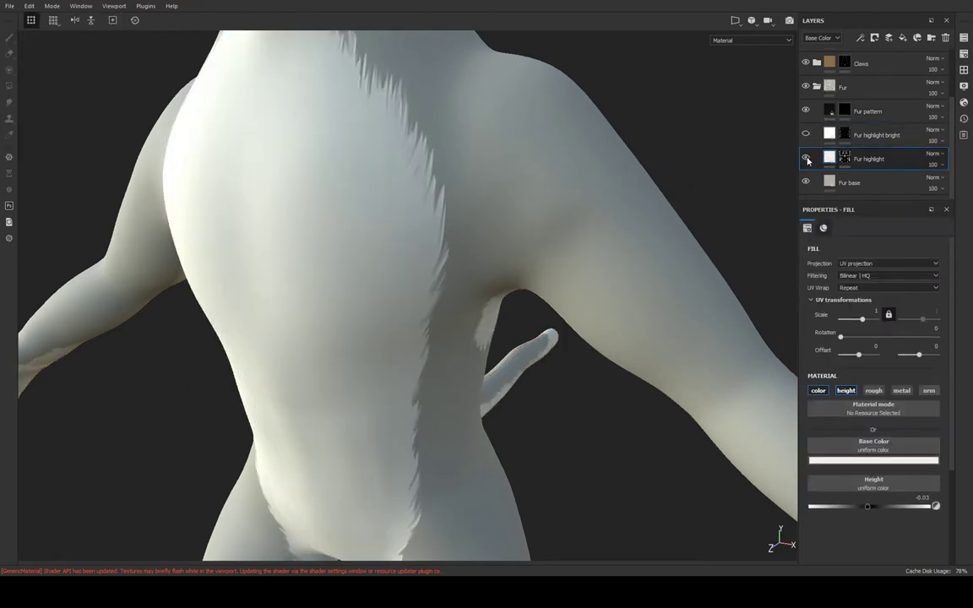
{"action": "left_click", "coordinate": [848, 392]}
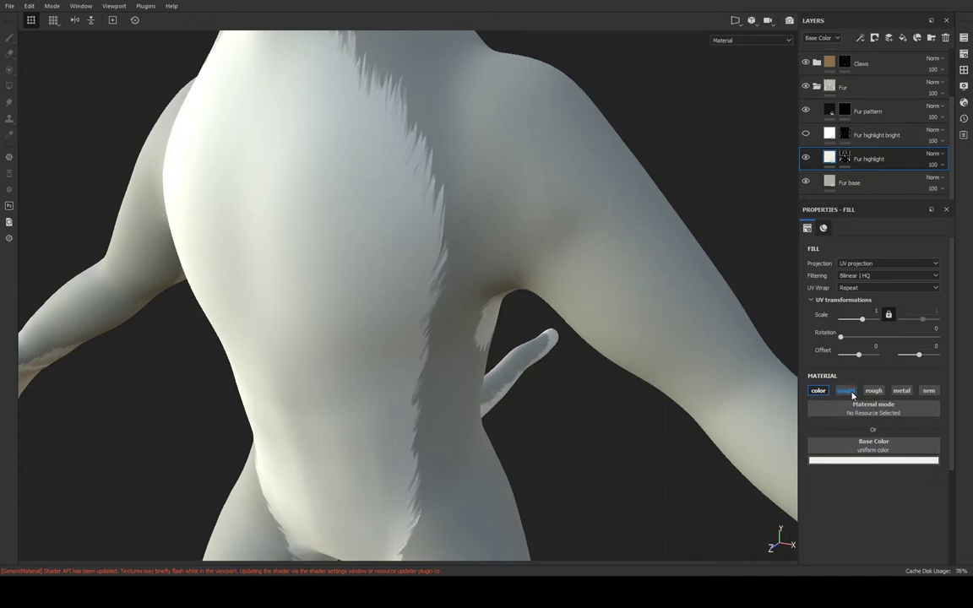
{"action": "left_click", "coordinate": [848, 392]}
Make Fur highlight bright visible again and select it
{"action": "mouse_move", "coordinate": [627, 245]}
{"action": "left_mouse_down", "text": "alt"}
{"action": "mouse_move", "coordinate": [582, 252]}
{"action": "mouse_move", "coordinate": [543, 304]}
{"action": "mouse_move", "coordinate": [572, 246]}
{"action": "left_mouse_up", "text": "alt"}
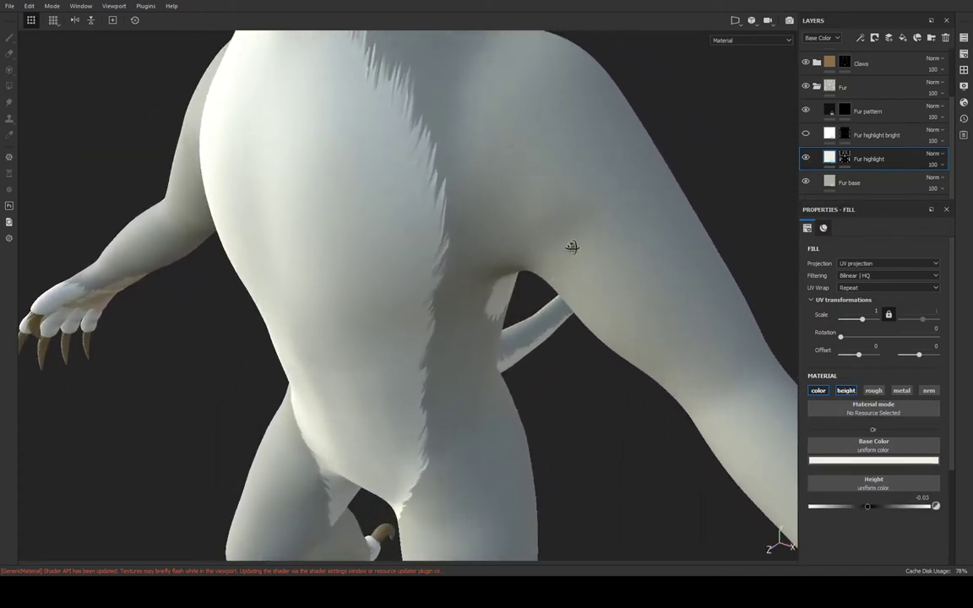
{"action": "left_click", "coordinate": [806, 135]}
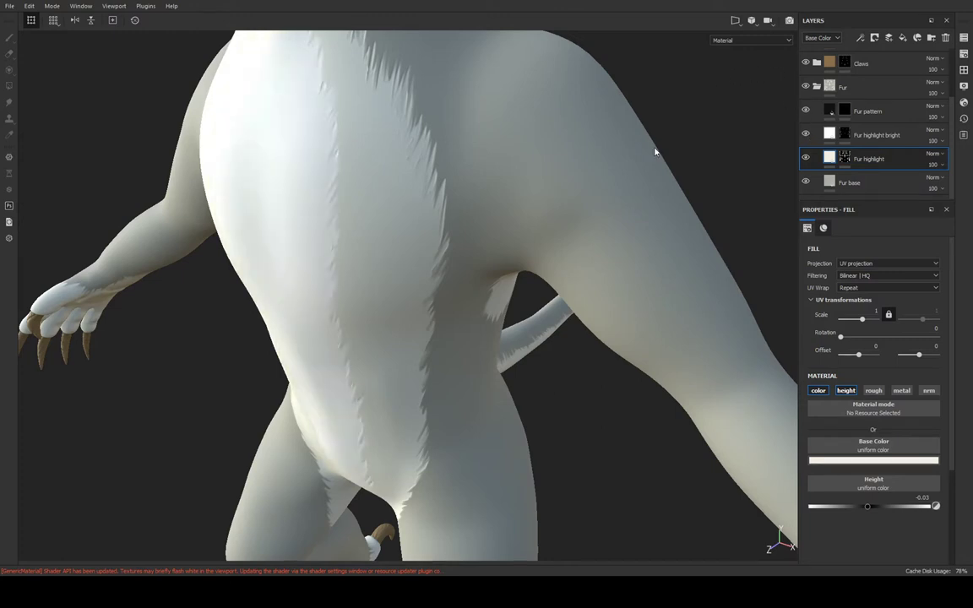
{"action": "left_click_drag", "start_coordinate": [654, 152], "coordinate": [657, 150], "text": "alt"}
{"action": "mouse_move", "coordinate": [651, 196]}
{"action": "left_mouse_down", "text": "alt"}
{"action": "mouse_move", "coordinate": [670, 171]}
{"action": "mouse_move", "coordinate": [560, 156]}
{"action": "left_mouse_up", "text": "alt"}
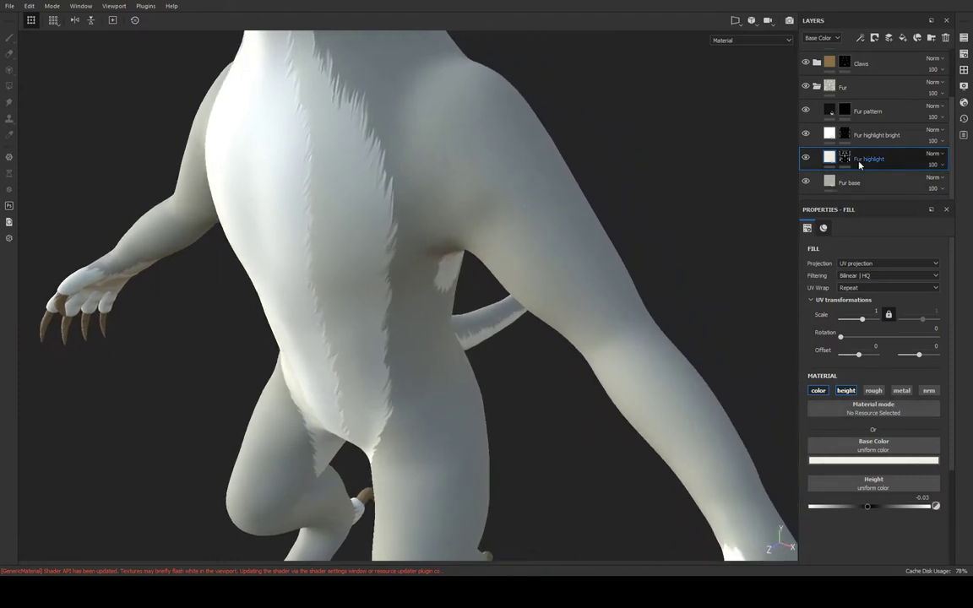
{"action": "left_click", "coordinate": [845, 136]}
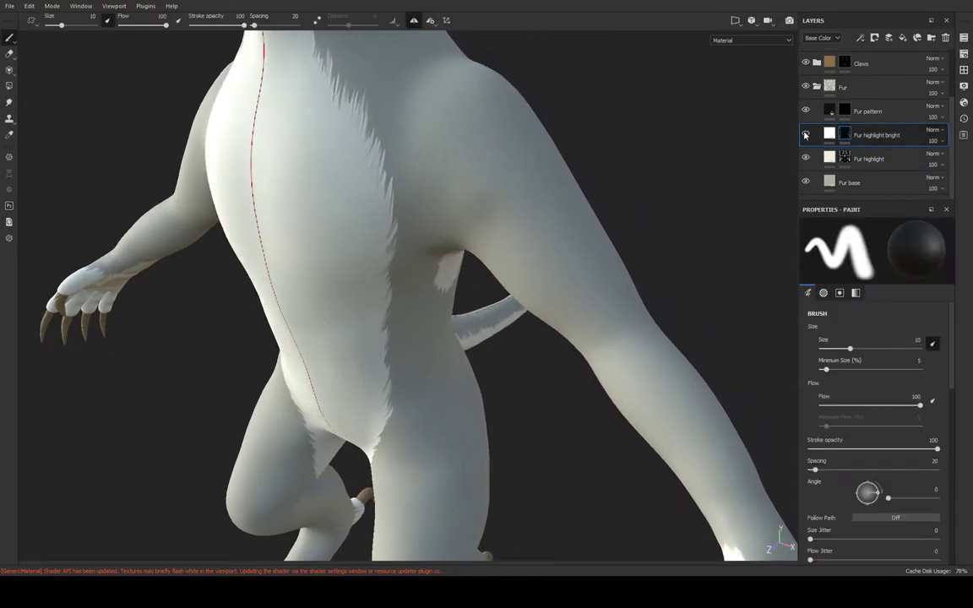
Target the Fur highlight mask and paint a faint test highlight at stroke opacity 31
{"action": "left_click", "coordinate": [831, 159]}
{"action": "left_click", "coordinate": [845, 158]}
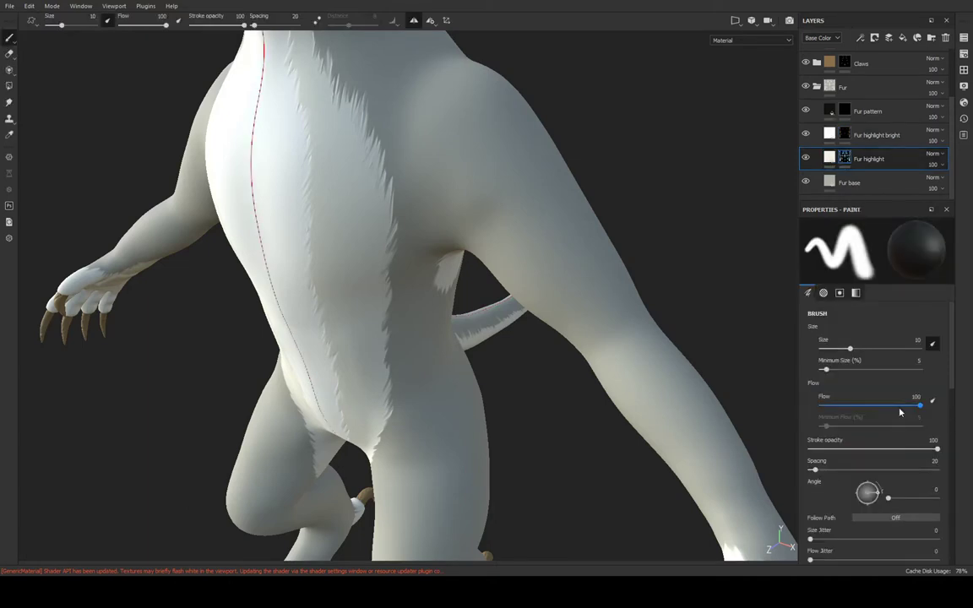
{"action": "left_click_drag", "start_coordinate": [935, 450], "coordinate": [848, 450]}
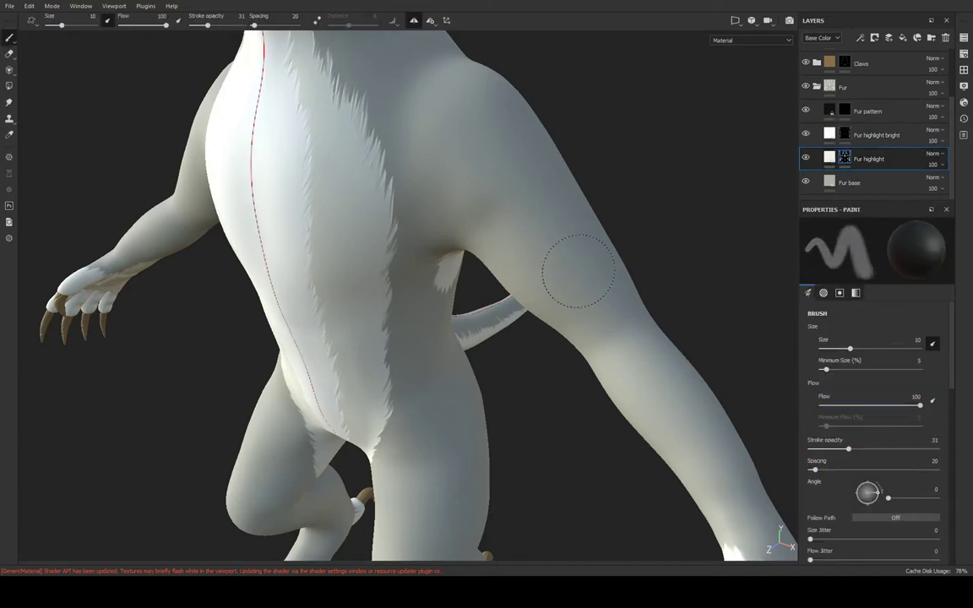
{"action": "mouse_move", "coordinate": [581, 278]}
{"action": "left_mouse_down"}
{"action": "mouse_move", "coordinate": [514, 184]}
{"action": "mouse_move", "coordinate": [571, 271]}
{"action": "mouse_move", "coordinate": [621, 267]}
{"action": "mouse_move", "coordinate": [569, 246]}
{"action": "mouse_move", "coordinate": [624, 226]}
{"action": "mouse_move", "coordinate": [608, 217]}
{"action": "mouse_move", "coordinate": [609, 245]}
{"action": "left_mouse_up"}
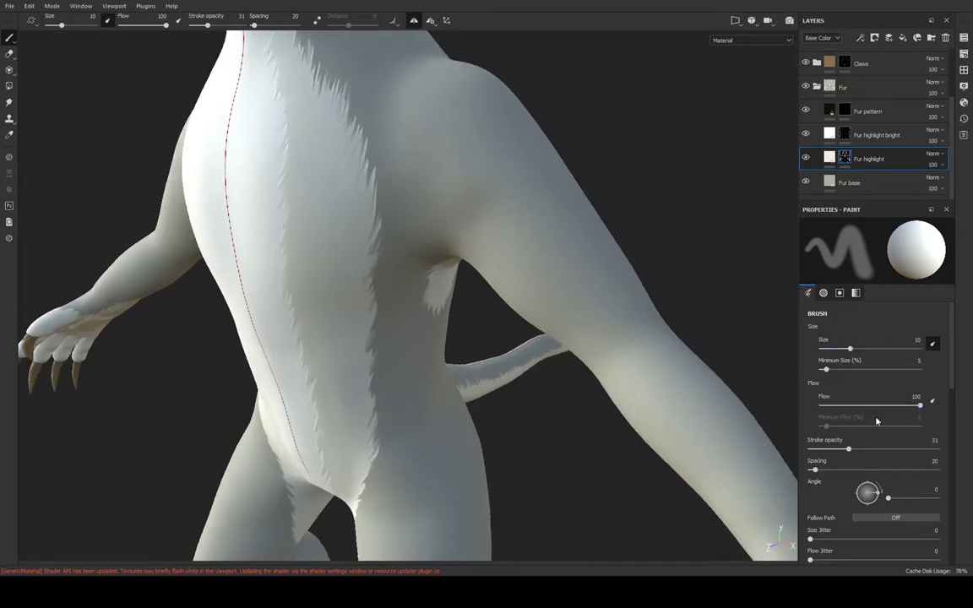
Restore stroke opacity to 100 and undo the test highlight on the shoulder
{"action": "left_click_drag", "start_coordinate": [846, 449], "coordinate": [937, 449]}
{"action": "mouse_move", "coordinate": [461, 186]}
{"action": "left_mouse_down"}
{"action": "mouse_move", "coordinate": [532, 228]}
{"action": "mouse_move", "coordinate": [574, 272]}
{"action": "mouse_move", "coordinate": [541, 219]}
{"action": "mouse_move", "coordinate": [289, 186]}
{"action": "mouse_move", "coordinate": [557, 229]}
{"action": "left_mouse_up"}
{"action": "scroll", "coordinate": [540, 203], "scroll_direction": "up", "scroll_amount": 5}
{"action": "scroll", "coordinate": [592, 222], "scroll_direction": "down", "scroll_amount": 2}
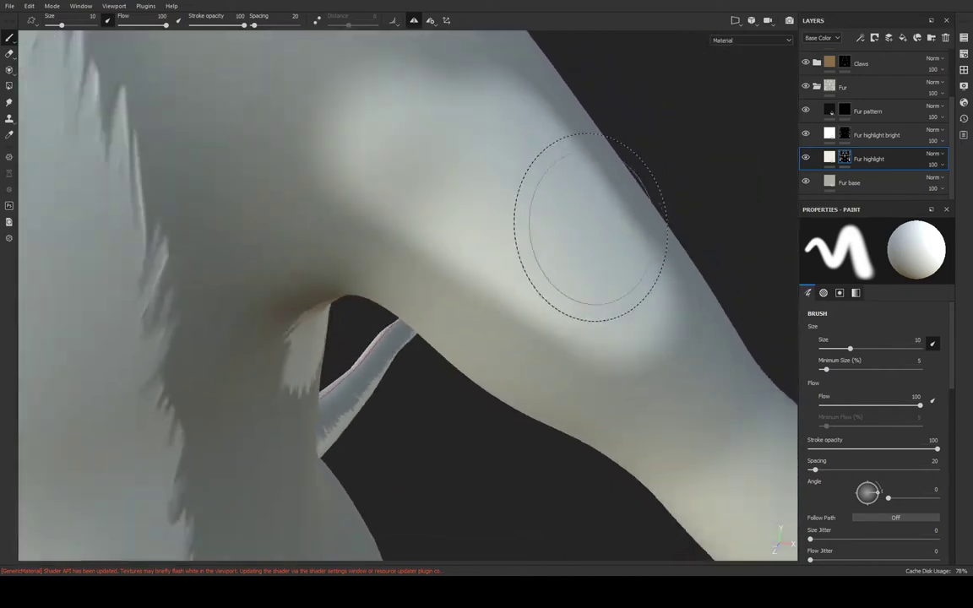
{"action": "key", "text": "ctrl+z"}
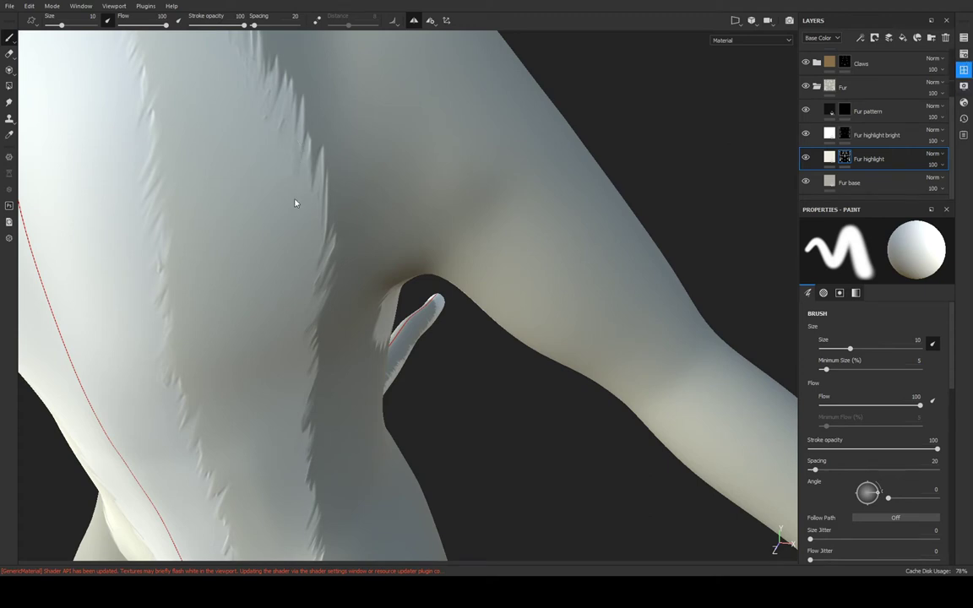
{"action": "key", "text": "ctrl+z"}
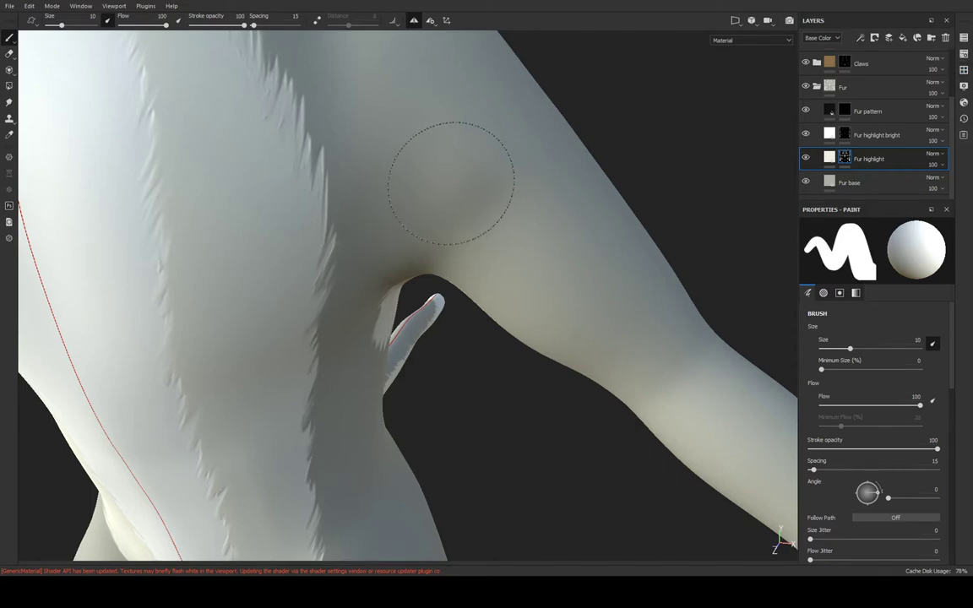
Paint a bright shoulder highlight stroke, then orbit to a front view of the legs and clawed hand
{"action": "mouse_move", "coordinate": [452, 174]}
{"action": "left_mouse_down"}
{"action": "mouse_move", "coordinate": [519, 209]}
{"action": "mouse_move", "coordinate": [282, 276]}
{"action": "mouse_move", "coordinate": [529, 292]}
{"action": "mouse_move", "coordinate": [487, 217]}
{"action": "left_mouse_up"}
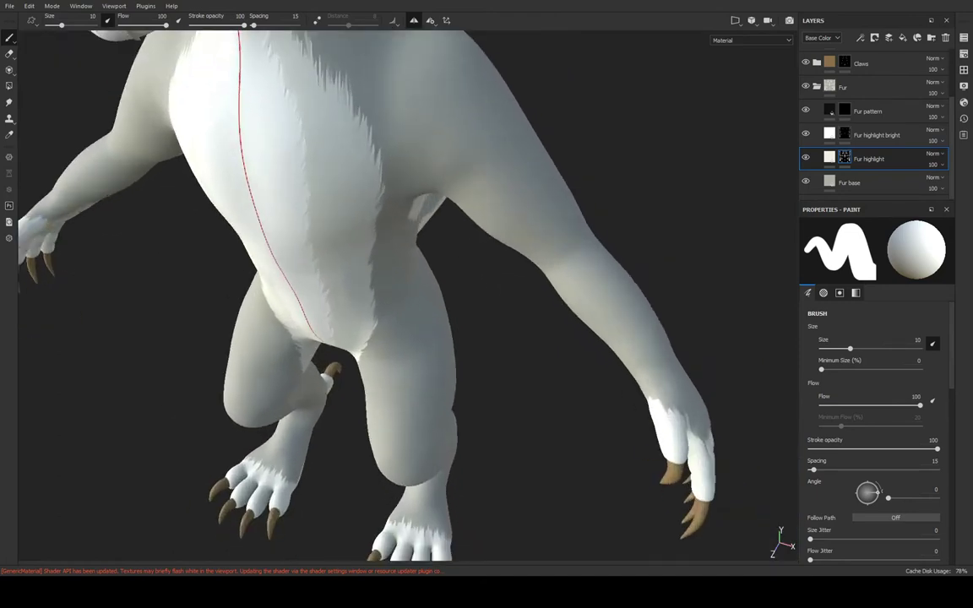
{"action": "scroll", "coordinate": [487, 217], "scroll_direction": "down", "scroll_amount": 1}
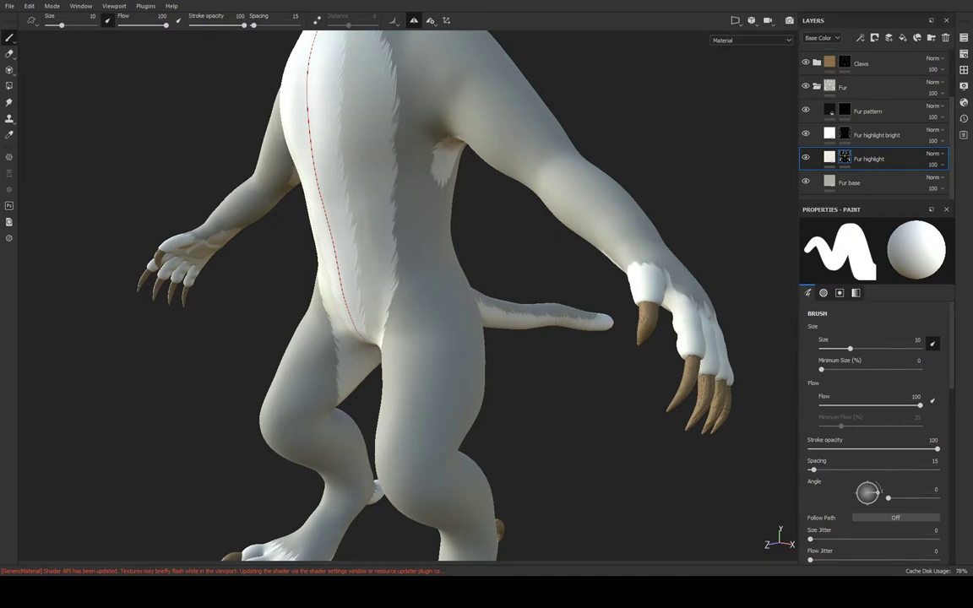
{"action": "mouse_move", "coordinate": [507, 221]}
{"action": "left_mouse_down", "text": "alt"}
{"action": "mouse_move", "coordinate": [569, 221]}
{"action": "mouse_move", "coordinate": [539, 319]}
{"action": "left_mouse_up", "text": "alt"}
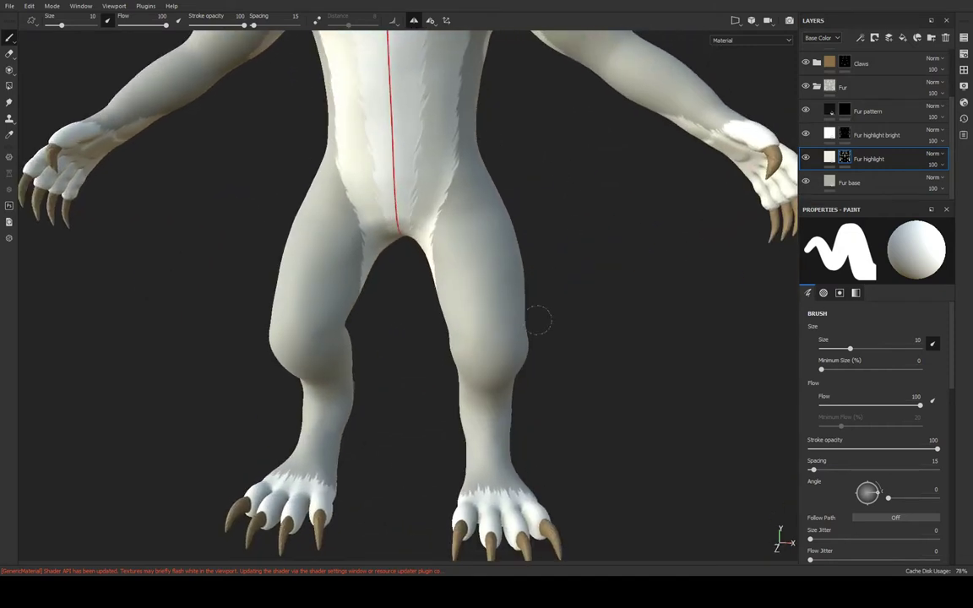
{"action": "mouse_move", "coordinate": [365, 285]}
{"action": "left_mouse_down", "text": "alt"}
{"action": "mouse_move", "coordinate": [465, 326]}
{"action": "mouse_move", "coordinate": [321, 427]}
{"action": "left_mouse_up", "text": "alt"}
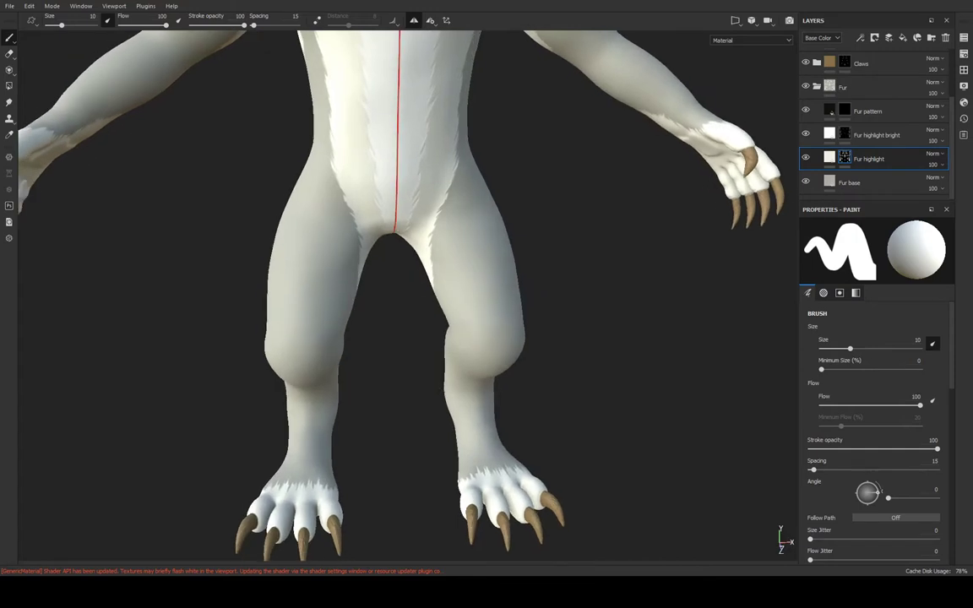
{"action": "scroll", "coordinate": [503, 236], "scroll_direction": "up", "scroll_amount": 2}
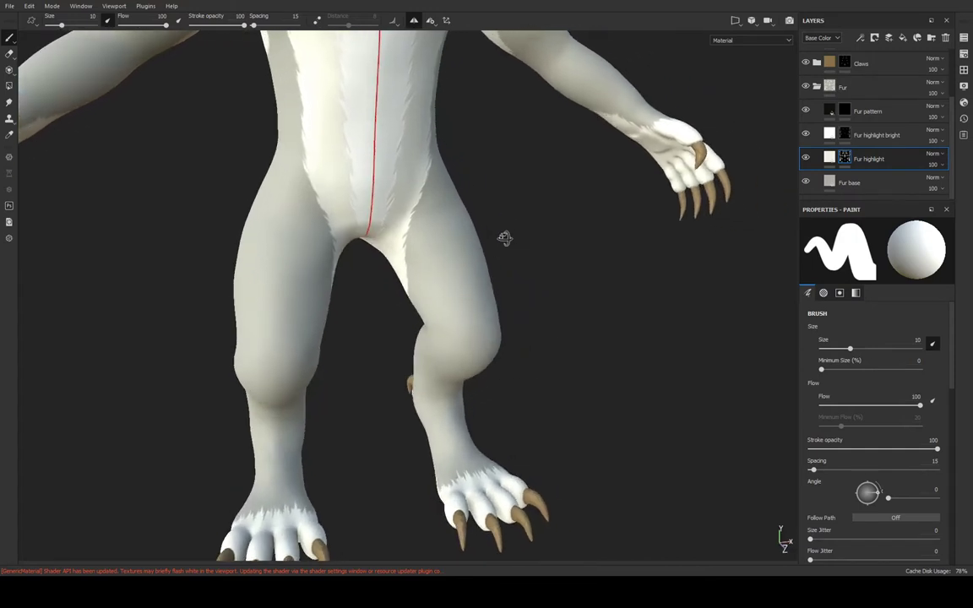
{"action": "scroll", "coordinate": [489, 234], "scroll_direction": "up", "scroll_amount": 1}
{"action": "scroll", "coordinate": [483, 243], "scroll_direction": "up", "scroll_amount": 3}
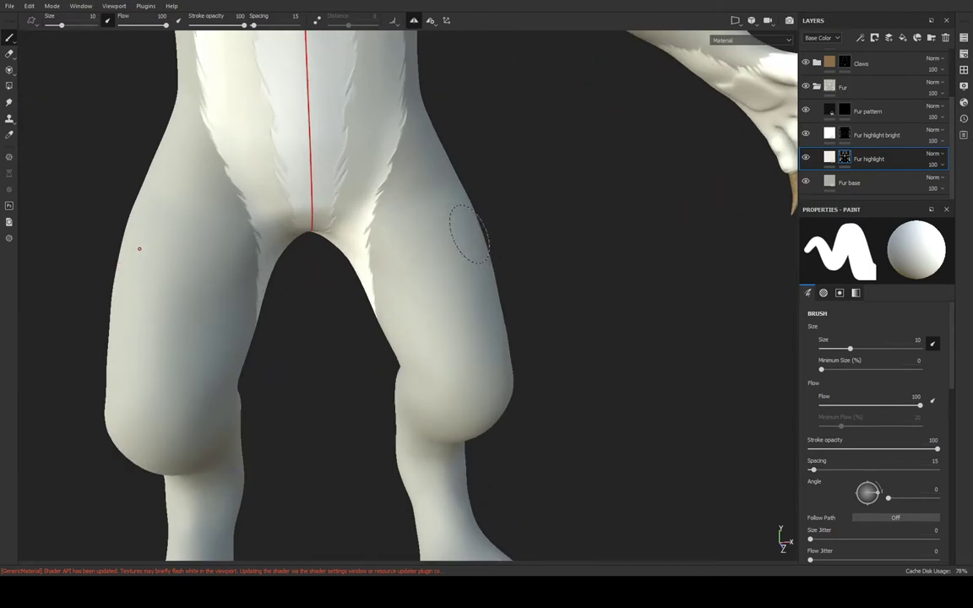
{"action": "mouse_move", "coordinate": [326, 365]}
{"action": "left_mouse_down", "text": "alt"}
{"action": "mouse_move", "coordinate": [382, 313]}
{"action": "mouse_move", "coordinate": [410, 306]}
{"action": "mouse_move", "coordinate": [386, 264]}
{"action": "left_mouse_up", "text": "alt"}
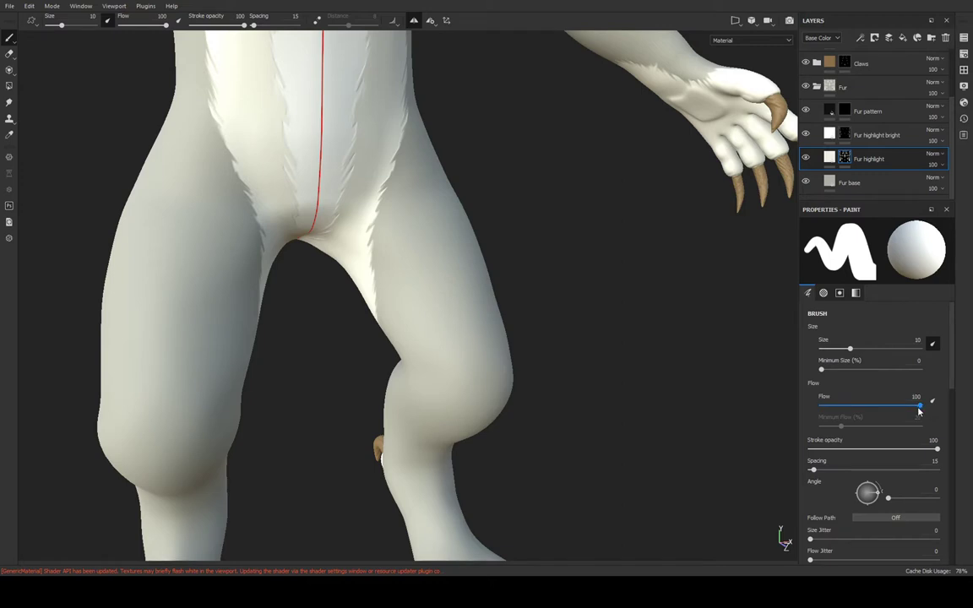
Make brush flow pressure-driven at 100 with minimum 20, undoing the test strokes on the legs
{"action": "left_click_drag", "start_coordinate": [920, 406], "coordinate": [861, 406]}
{"action": "left_click_drag", "start_coordinate": [411, 274], "coordinate": [409, 288]}
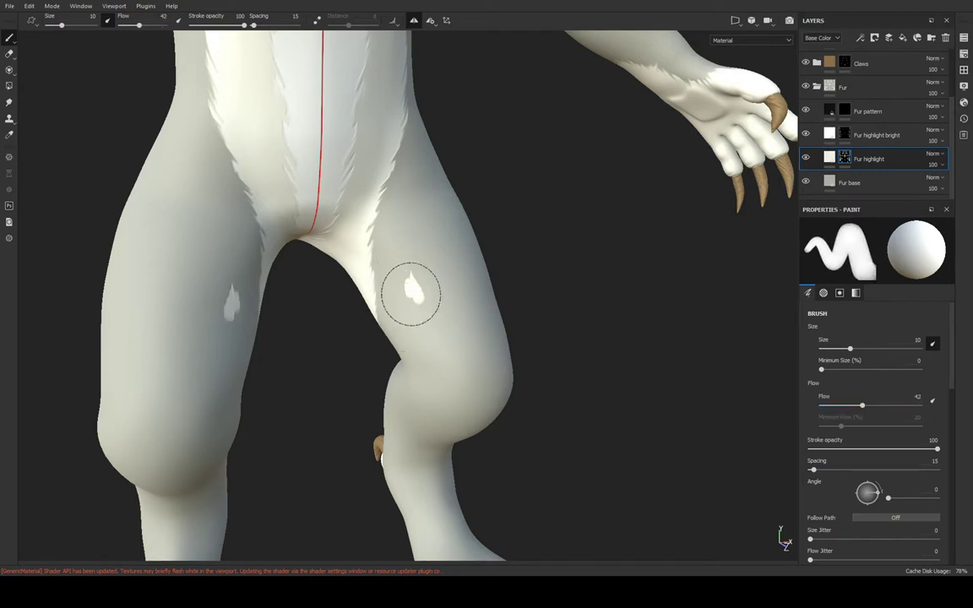
{"action": "key", "text": "ctrl+z"}
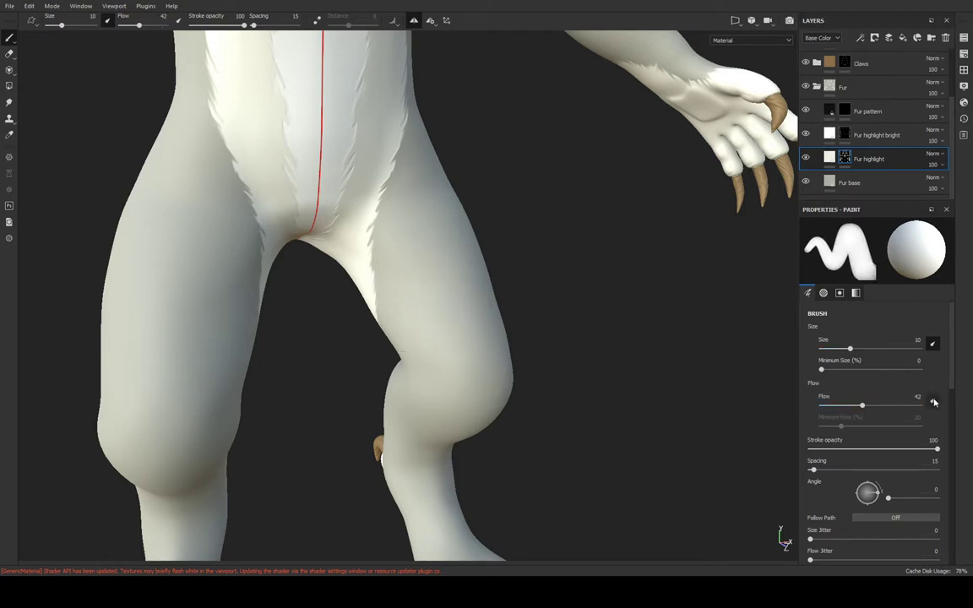
{"action": "left_click", "coordinate": [933, 402]}
{"action": "left_click_drag", "start_coordinate": [861, 407], "coordinate": [924, 406]}
{"action": "left_click", "coordinate": [932, 402]}
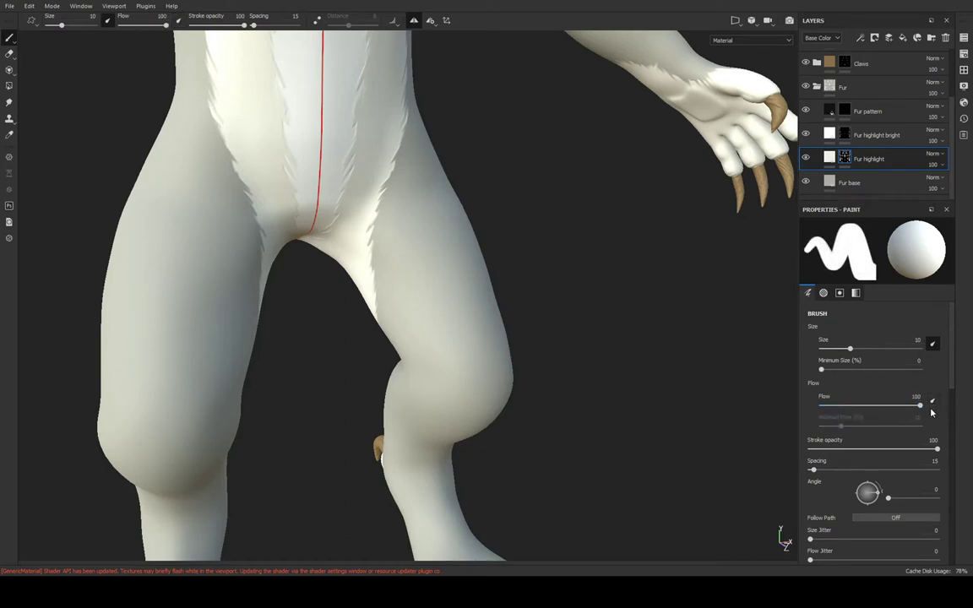
{"action": "left_click", "coordinate": [933, 402]}
{"action": "left_click_drag", "start_coordinate": [409, 283], "coordinate": [436, 298]}
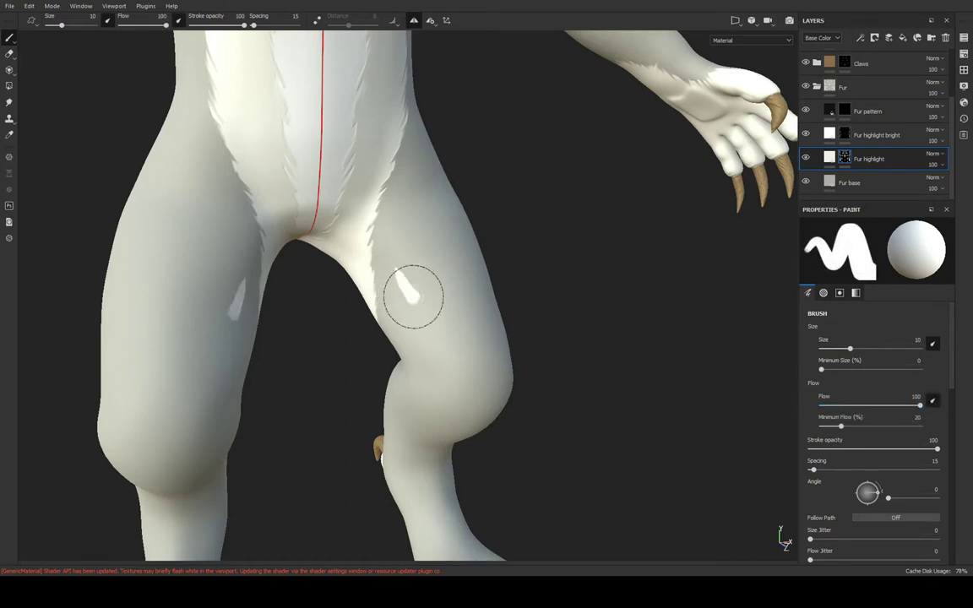
{"action": "key", "text": "ctrl+z"}
Face the inner thigh and paint a white highlight stroke over its fur shadow down the leg
{"action": "scroll", "coordinate": [423, 272], "scroll_direction": "up", "scroll_amount": 3}
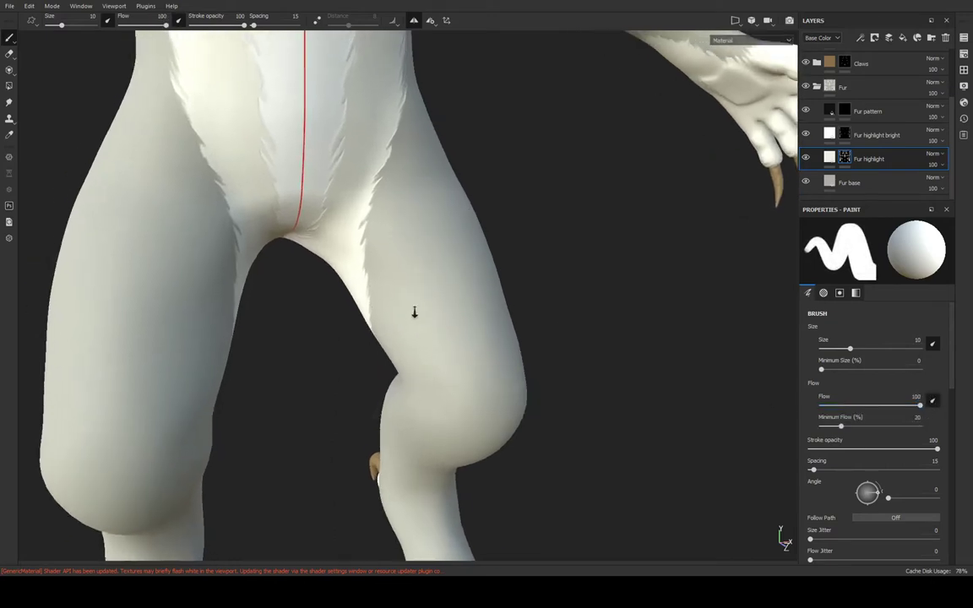
{"action": "mouse_move", "coordinate": [423, 272]}
{"action": "left_mouse_down", "text": "alt"}
{"action": "mouse_move", "coordinate": [434, 330]}
{"action": "mouse_move", "coordinate": [454, 361]}
{"action": "left_mouse_up", "text": "alt"}
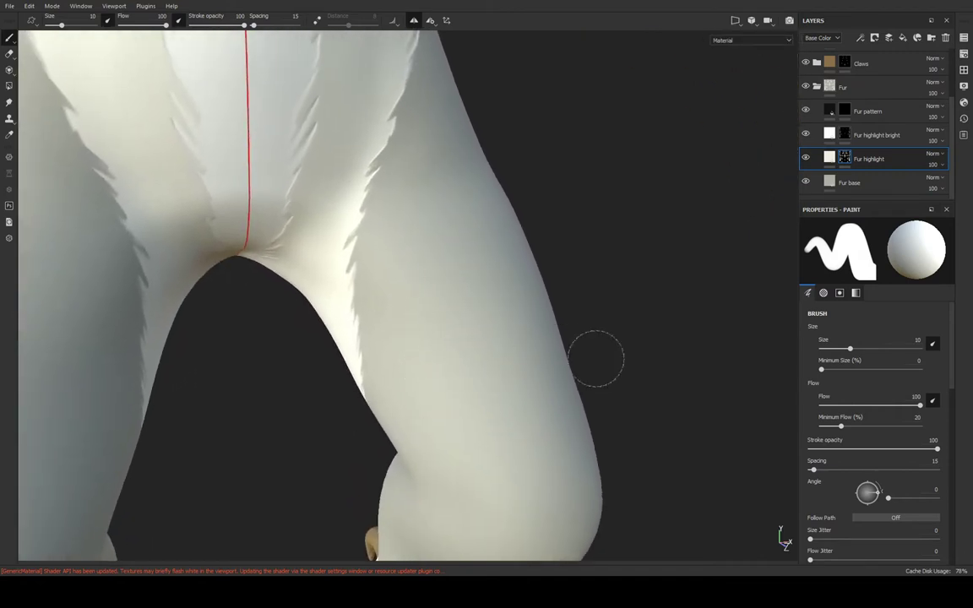
{"action": "left_click_drag", "start_coordinate": [482, 256], "coordinate": [373, 206], "text": "alt"}
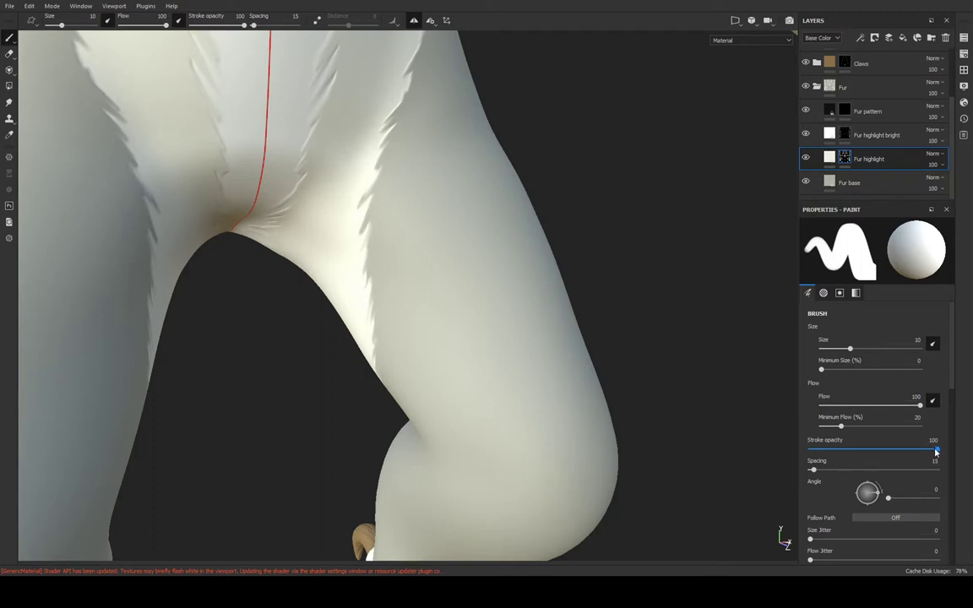
{"action": "mouse_move", "coordinate": [937, 449]}
{"action": "left_mouse_down"}
{"action": "mouse_move", "coordinate": [896, 450]}
{"action": "mouse_move", "coordinate": [937, 449]}
{"action": "left_mouse_up"}
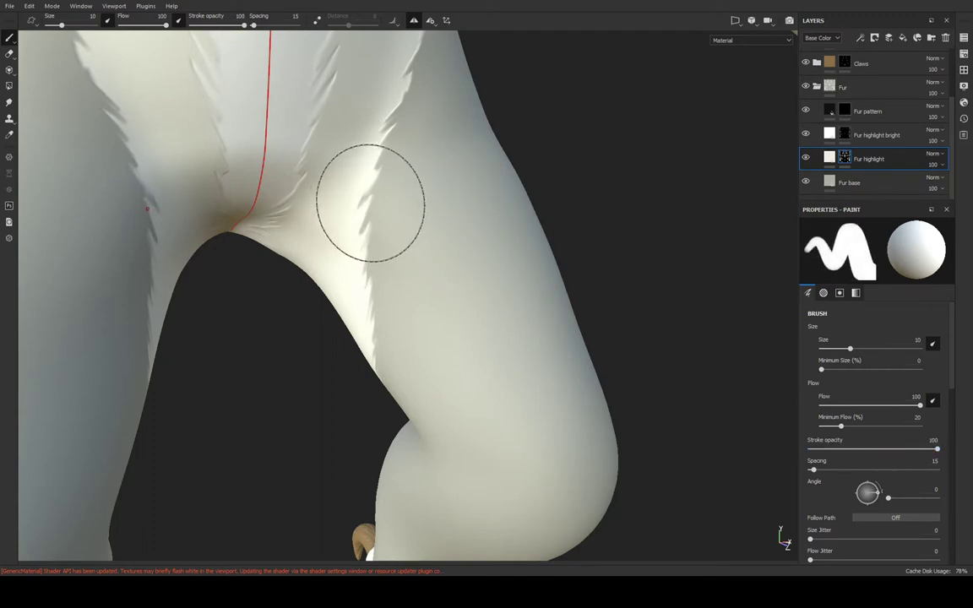
{"action": "mouse_move", "coordinate": [367, 202]}
{"action": "left_mouse_down"}
{"action": "mouse_move", "coordinate": [364, 234]}
{"action": "mouse_move", "coordinate": [395, 377]}
{"action": "mouse_move", "coordinate": [380, 336]}
{"action": "mouse_move", "coordinate": [373, 250]}
{"action": "mouse_move", "coordinate": [428, 336]}
{"action": "mouse_move", "coordinate": [448, 291]}
{"action": "mouse_move", "coordinate": [380, 347]}
{"action": "mouse_move", "coordinate": [374, 371]}
{"action": "mouse_move", "coordinate": [396, 386]}
{"action": "mouse_move", "coordinate": [404, 369]}
{"action": "mouse_move", "coordinate": [422, 365]}
{"action": "mouse_move", "coordinate": [416, 399]}
{"action": "mouse_move", "coordinate": [417, 369]}
{"action": "mouse_move", "coordinate": [391, 304]}
{"action": "mouse_move", "coordinate": [365, 278]}
{"action": "mouse_move", "coordinate": [412, 359]}
{"action": "mouse_move", "coordinate": [402, 293]}
{"action": "mouse_move", "coordinate": [412, 315]}
{"action": "mouse_move", "coordinate": [417, 229]}
{"action": "mouse_move", "coordinate": [432, 219]}
{"action": "mouse_move", "coordinate": [423, 163]}
{"action": "mouse_move", "coordinate": [439, 252]}
{"action": "mouse_move", "coordinate": [410, 167]}
{"action": "mouse_move", "coordinate": [420, 251]}
{"action": "mouse_move", "coordinate": [407, 297]}
{"action": "mouse_move", "coordinate": [423, 353]}
{"action": "mouse_move", "coordinate": [478, 161]}
{"action": "mouse_move", "coordinate": [532, 261]}
{"action": "mouse_move", "coordinate": [543, 152]}
{"action": "mouse_move", "coordinate": [506, 230]}
{"action": "mouse_move", "coordinate": [456, 126]}
{"action": "mouse_move", "coordinate": [488, 102]}
{"action": "mouse_move", "coordinate": [530, 156]}
{"action": "mouse_move", "coordinate": [334, 280]}
{"action": "mouse_move", "coordinate": [437, 252]}
{"action": "mouse_move", "coordinate": [347, 220]}
{"action": "mouse_move", "coordinate": [523, 150]}
{"action": "mouse_move", "coordinate": [449, 124]}
{"action": "mouse_move", "coordinate": [311, 343]}
{"action": "left_mouse_up"}
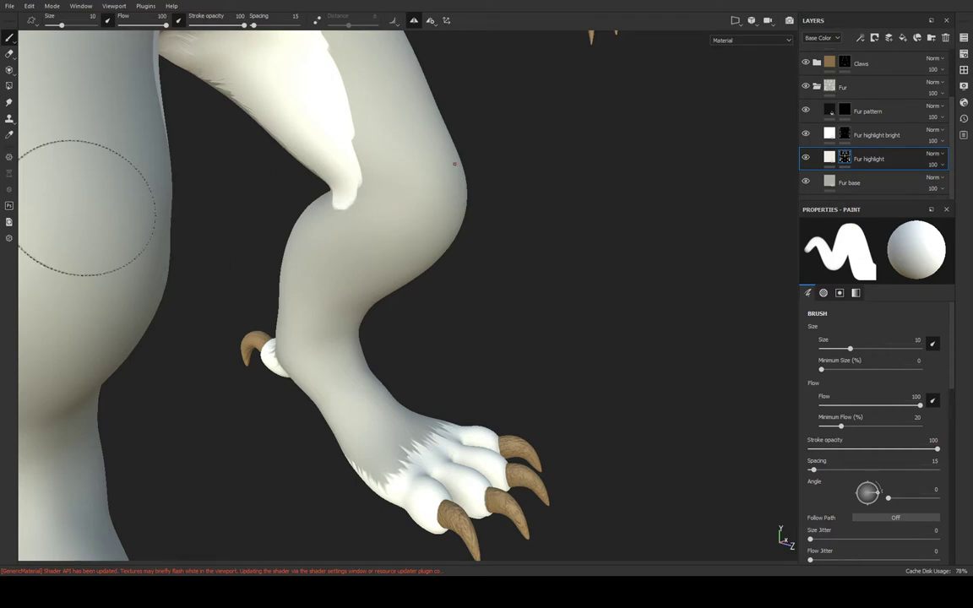
Switch to the Smudge tool with brush size 0.75
{"action": "left_click", "coordinate": [9, 101]}
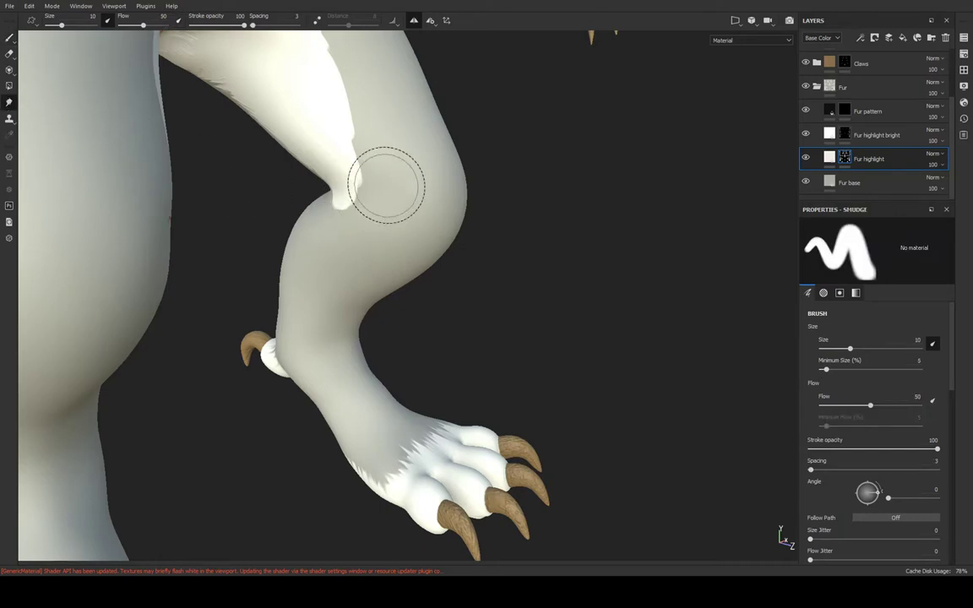
{"action": "left_click_drag", "start_coordinate": [850, 349], "coordinate": [829, 348]}
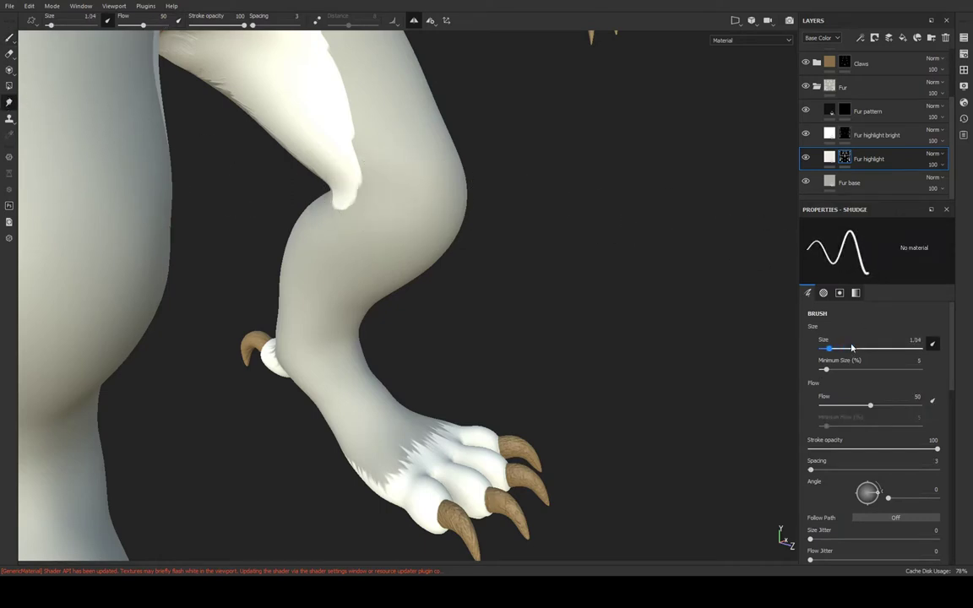
{"action": "left_click", "coordinate": [825, 349]}
Select the Fur highlight mask and smudge the thigh's jagged highlight edge into strands
{"action": "middle_click_drag", "start_coordinate": [395, 137], "coordinate": [415, 364], "text": "alt"}
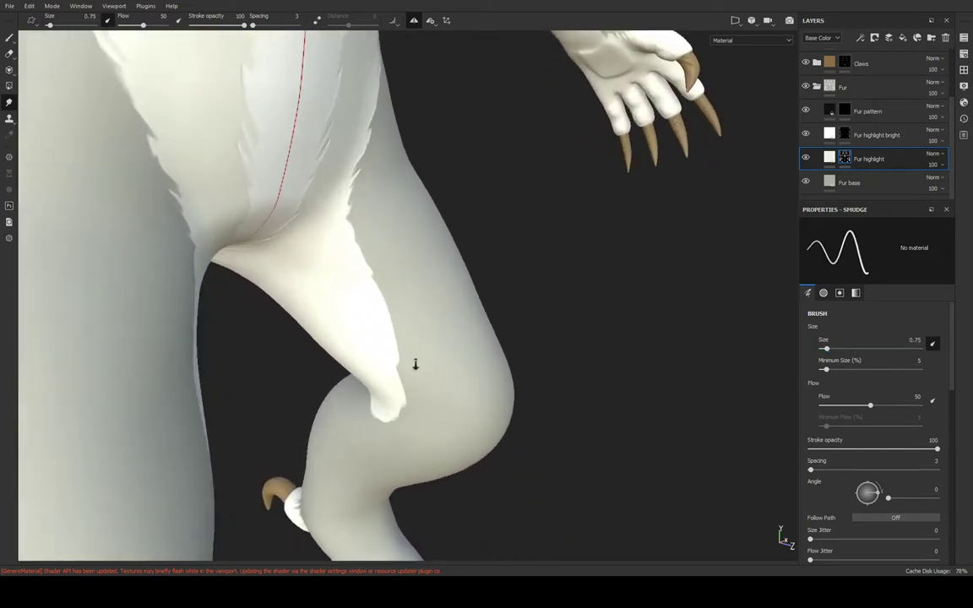
{"action": "right_click_drag", "start_coordinate": [397, 256], "coordinate": [399, 427], "text": "alt"}
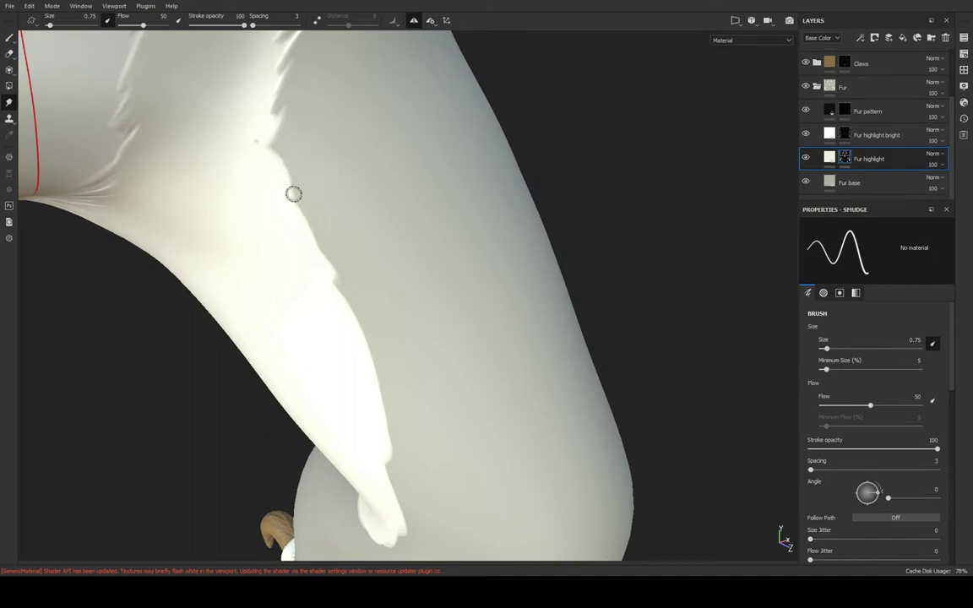
{"action": "left_click_drag", "start_coordinate": [310, 234], "coordinate": [414, 196], "text": "alt"}
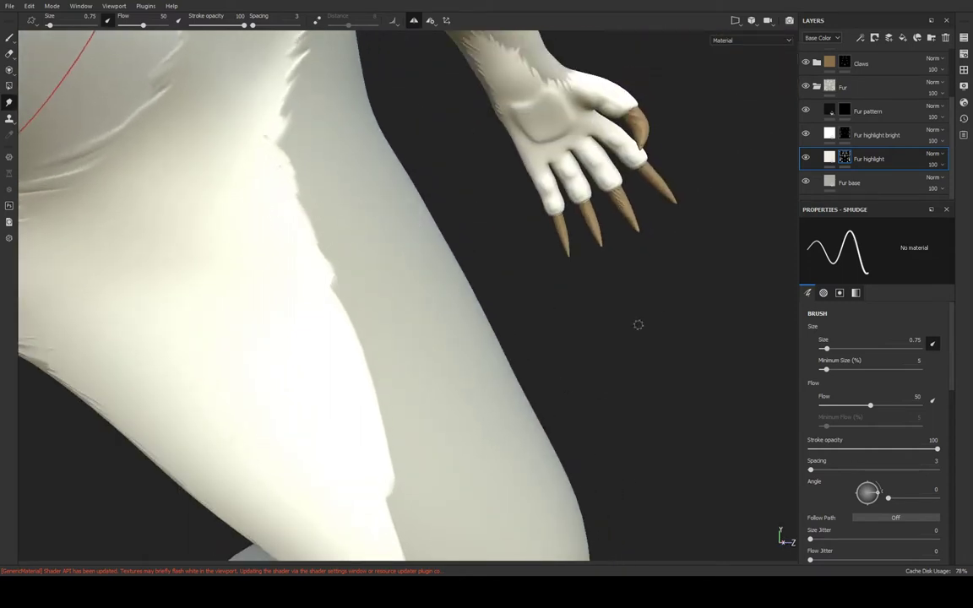
{"action": "left_click", "coordinate": [842, 159]}
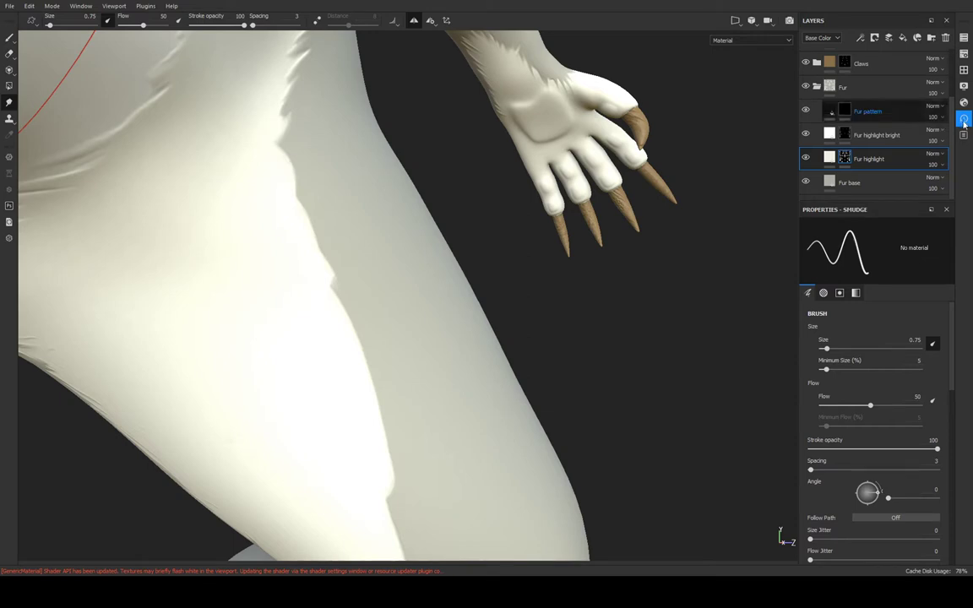
{"action": "left_click_drag", "start_coordinate": [330, 285], "coordinate": [355, 311], "text": "alt"}
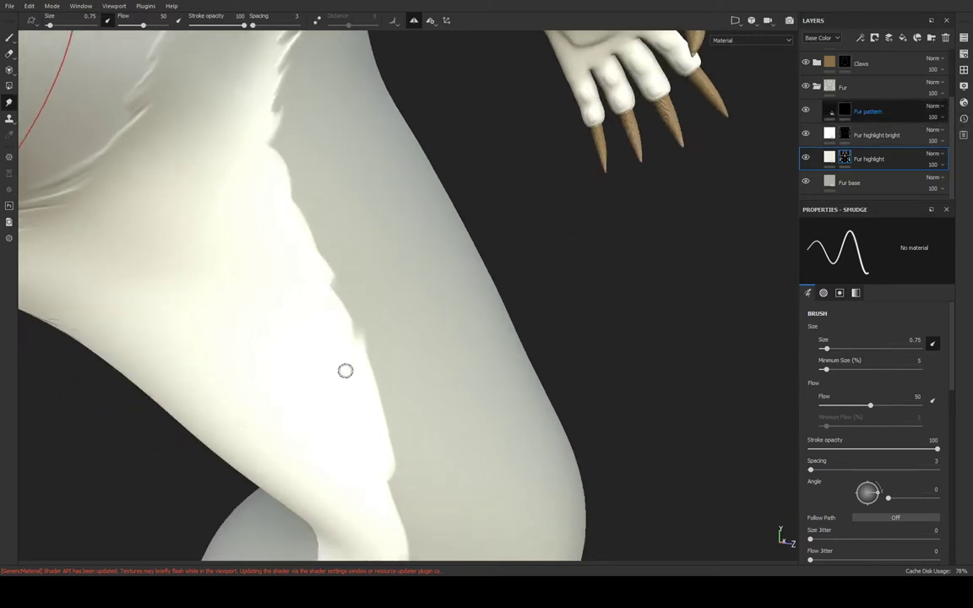
{"action": "left_click_drag", "start_coordinate": [362, 348], "coordinate": [552, 335]}
{"action": "left_click_drag", "start_coordinate": [319, 287], "coordinate": [329, 258]}
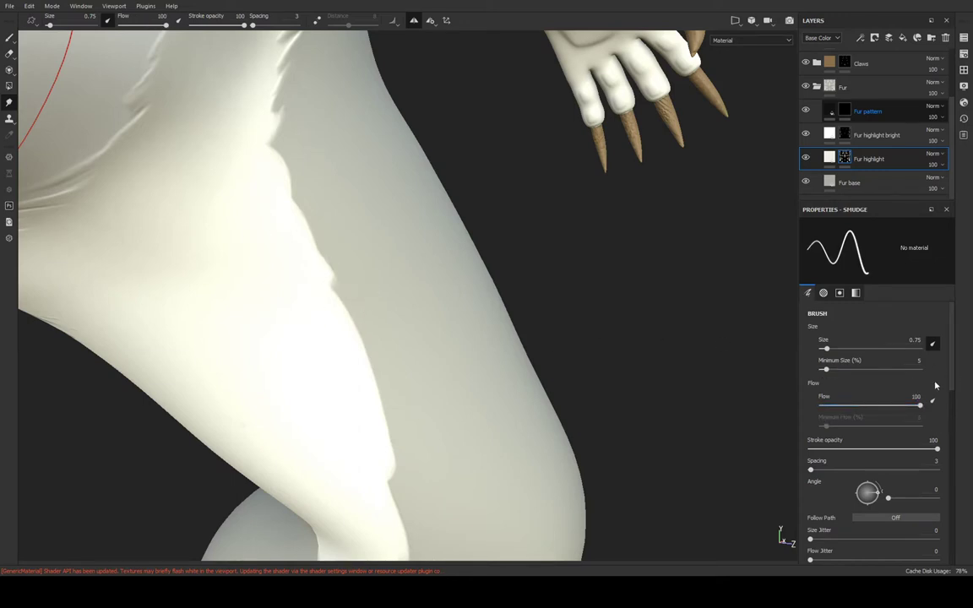
Raise the smudge tip hardness to full and smudge strands along the thigh highlight edge
{"action": "scroll", "coordinate": [947, 441], "scroll_direction": "down", "scroll_amount": 5}
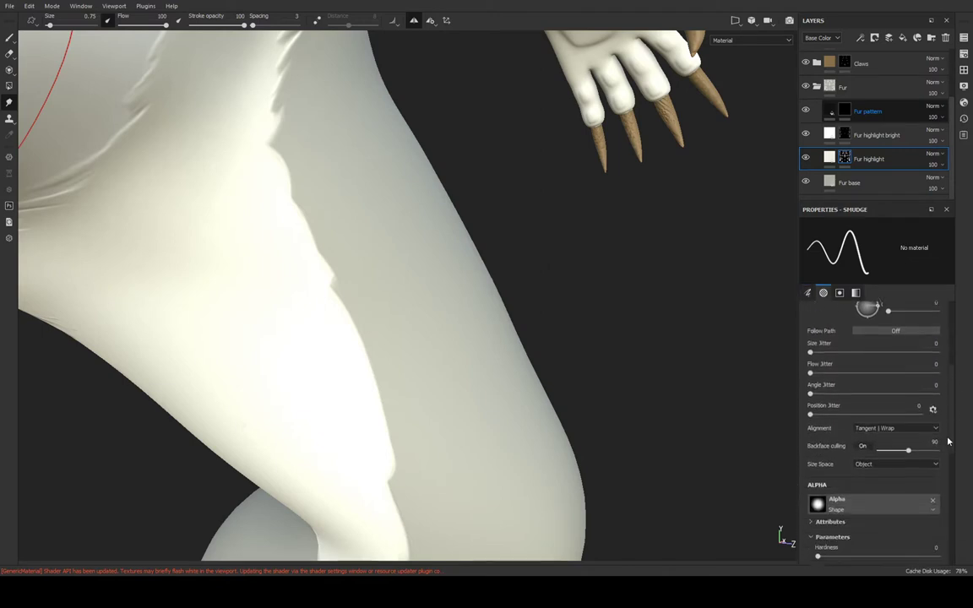
{"action": "scroll", "coordinate": [947, 441], "scroll_direction": "down", "scroll_amount": 5}
{"action": "scroll", "coordinate": [941, 473], "scroll_direction": "down", "scroll_amount": 1}
{"action": "scroll", "coordinate": [845, 457], "scroll_direction": "up", "scroll_amount": 2}
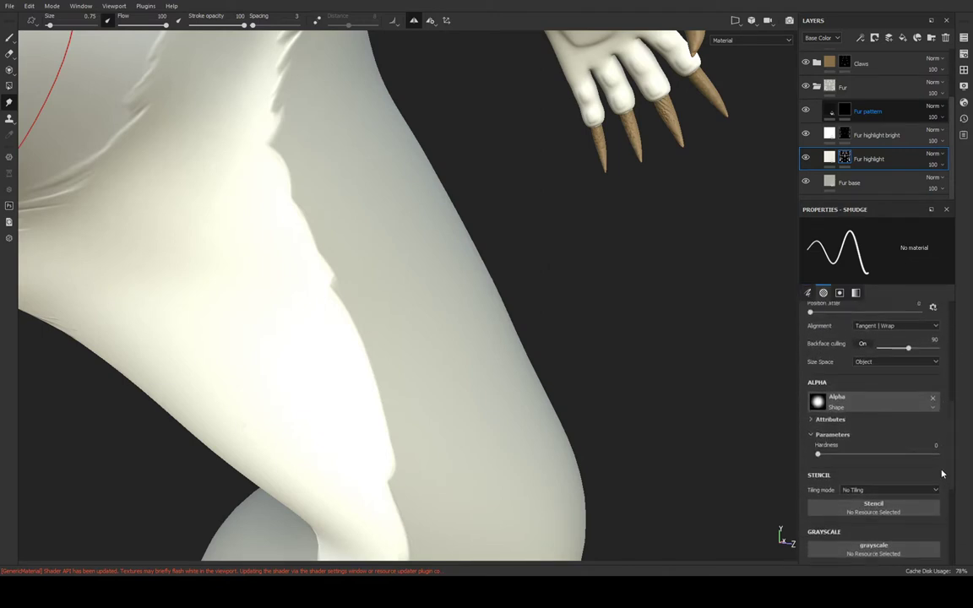
{"action": "left_click", "coordinate": [908, 462]}
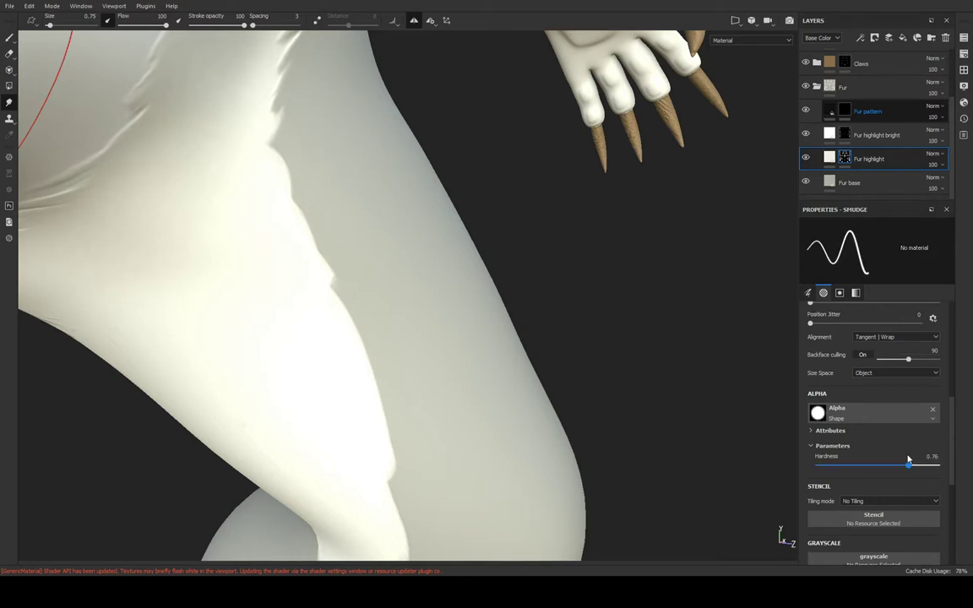
{"action": "left_click_drag", "start_coordinate": [908, 462], "coordinate": [939, 463]}
{"action": "left_click_drag", "start_coordinate": [357, 302], "coordinate": [357, 383]}
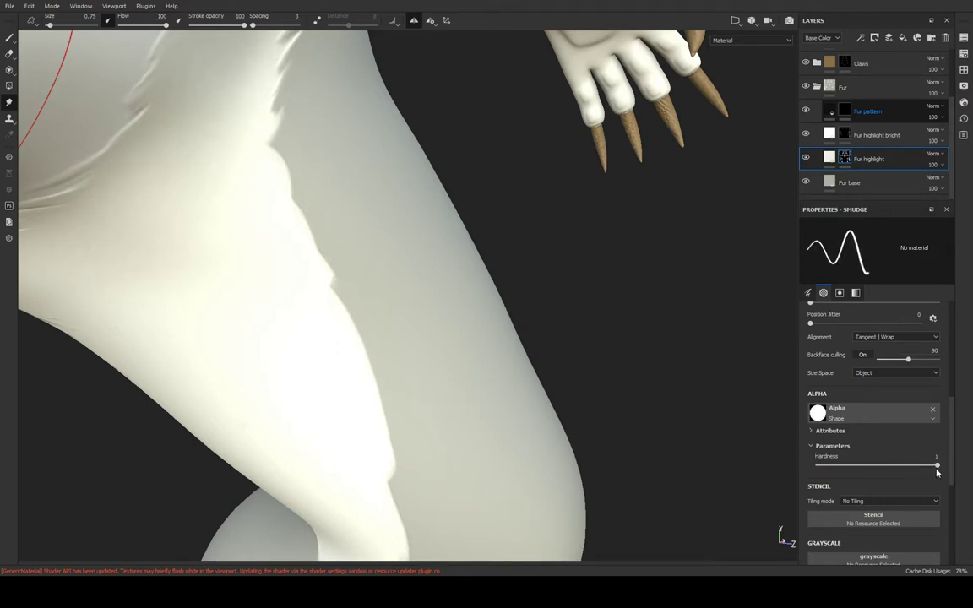
Undo the jagged smudge streaks and settle the tip hardness at 0.78
{"action": "left_click_drag", "start_coordinate": [936, 465], "coordinate": [760, 465]}
{"action": "mouse_move", "coordinate": [376, 192]}
{"action": "middle_mouse_down"}
{"action": "mouse_move", "coordinate": [386, 202]}
{"action": "mouse_move", "coordinate": [382, 304]}
{"action": "middle_mouse_up"}
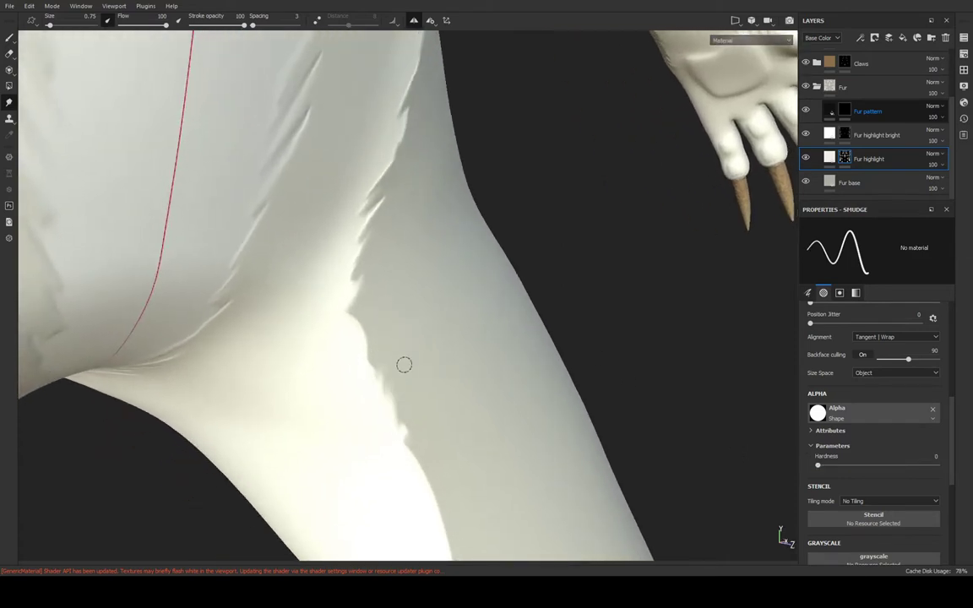
{"action": "middle_click_drag", "start_coordinate": [395, 465], "coordinate": [398, 309]}
{"action": "key", "text": "ctrl+z"}
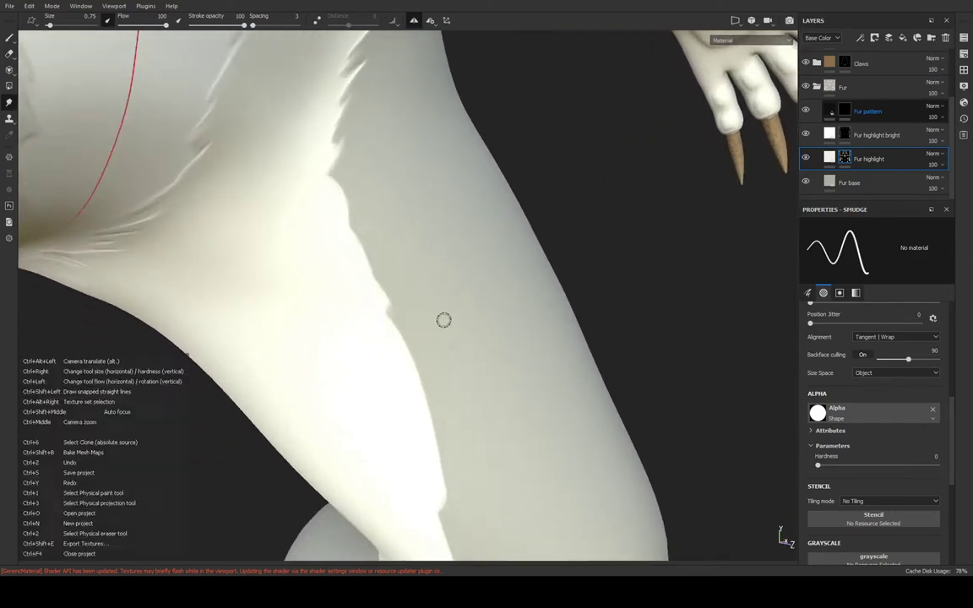
{"action": "left_click_drag", "start_coordinate": [825, 472], "coordinate": [866, 460]}
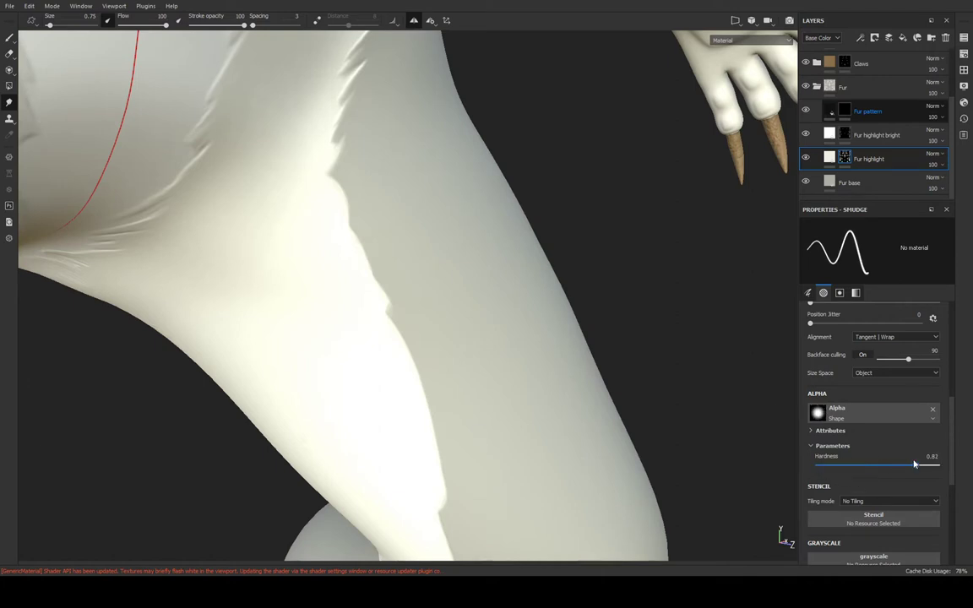
{"action": "mouse_move", "coordinate": [412, 325]}
{"action": "middle_mouse_down"}
{"action": "mouse_move", "coordinate": [413, 354]}
{"action": "mouse_move", "coordinate": [408, 326]}
{"action": "middle_mouse_up"}
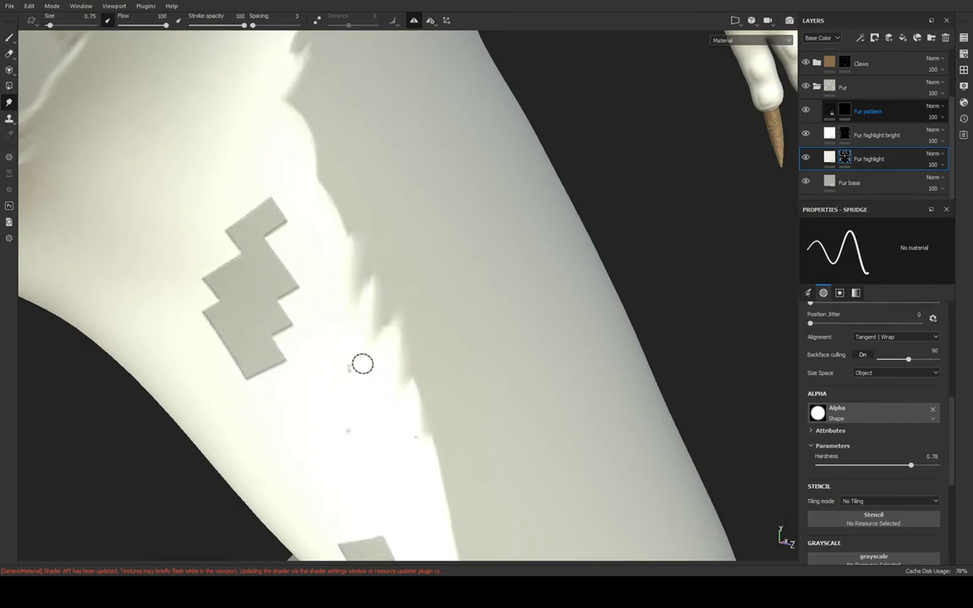
{"action": "mouse_move", "coordinate": [363, 365]}
{"action": "left_mouse_down", "text": "alt"}
{"action": "mouse_move", "coordinate": [393, 361]}
{"action": "mouse_move", "coordinate": [350, 386]}
{"action": "mouse_move", "coordinate": [379, 333]}
{"action": "left_mouse_up", "text": "alt"}
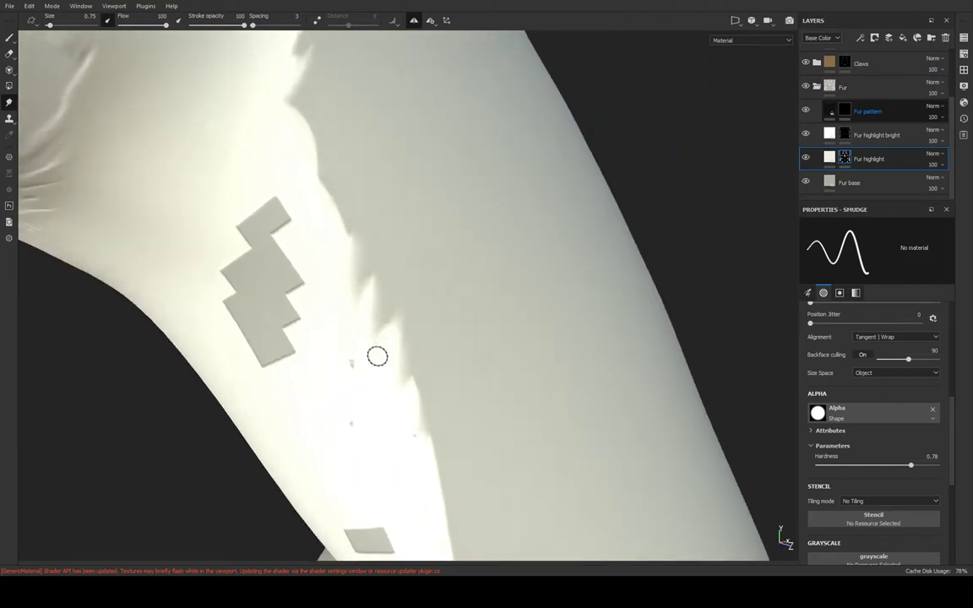
{"action": "key", "text": "ctrl"}
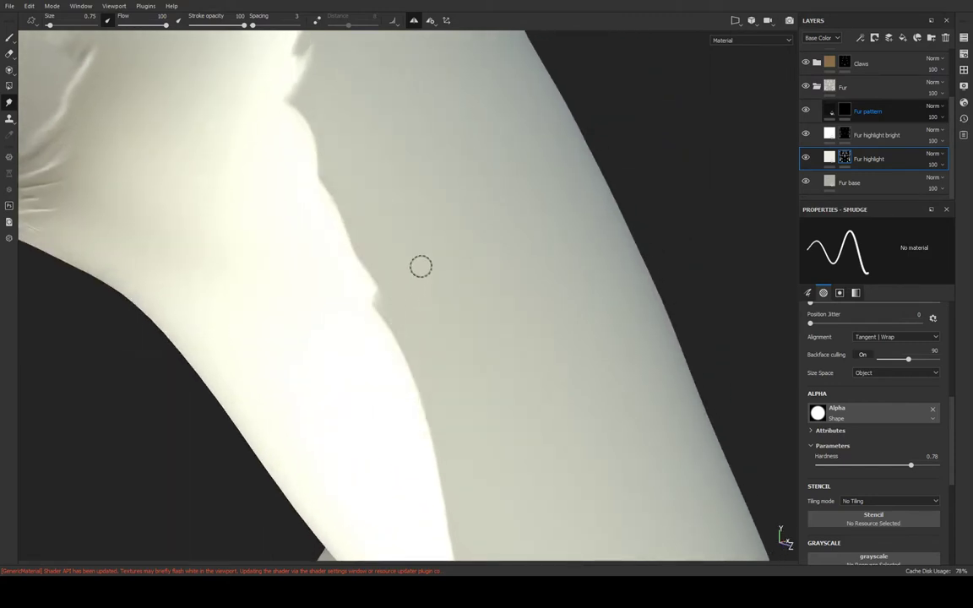
{"action": "mouse_move", "coordinate": [379, 245]}
{"action": "left_mouse_down", "text": "alt"}
{"action": "mouse_move", "coordinate": [391, 255]}
{"action": "mouse_move", "coordinate": [403, 326]}
{"action": "mouse_move", "coordinate": [397, 195]}
{"action": "left_mouse_up", "text": "alt"}
{"action": "middle_click_drag", "start_coordinate": [397, 195], "coordinate": [400, 256], "text": "alt"}
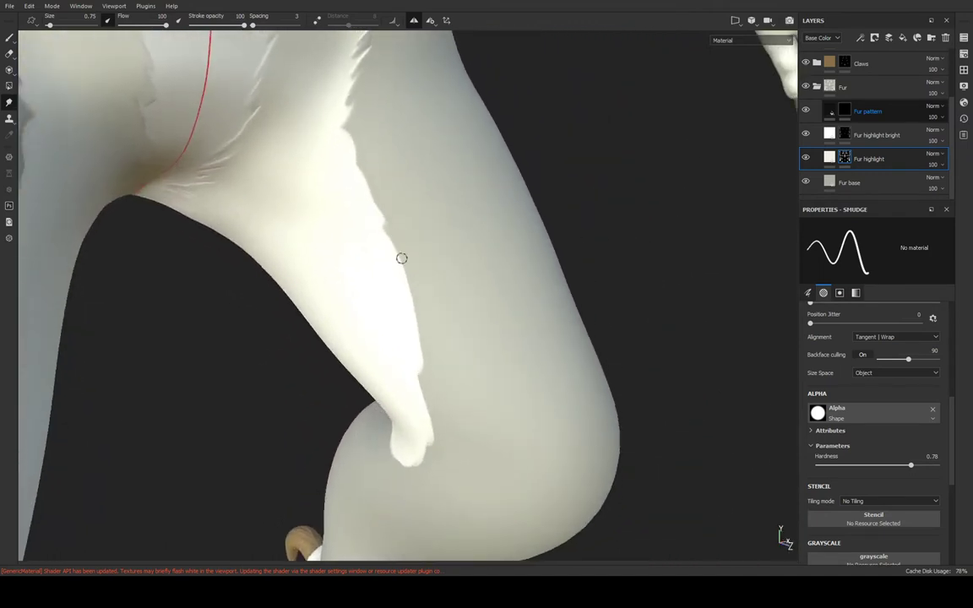
Switch between the Fur highlight fill settings and its mask, ending on the mask
{"action": "left_click", "coordinate": [838, 166]}
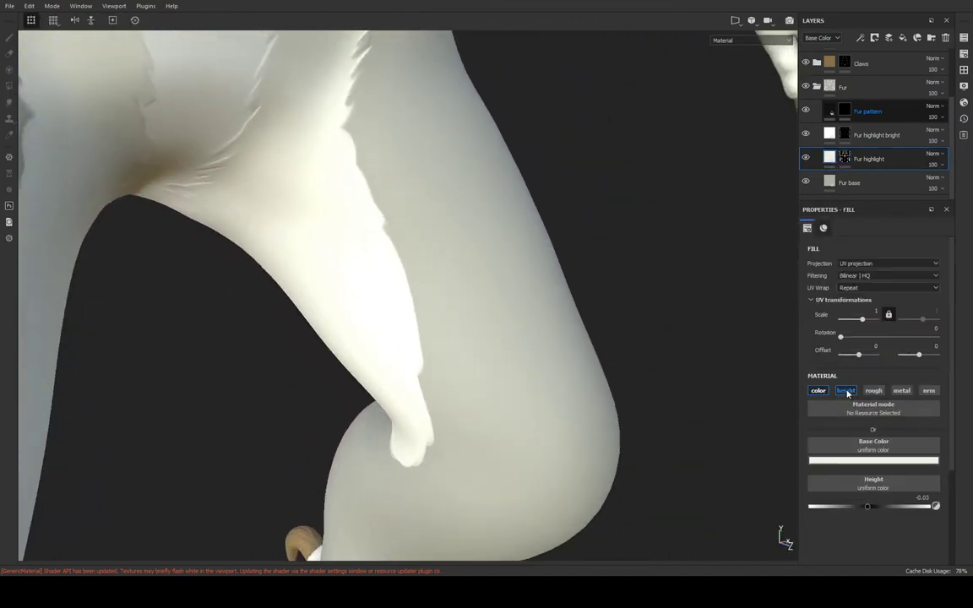
{"action": "left_click", "coordinate": [842, 162]}
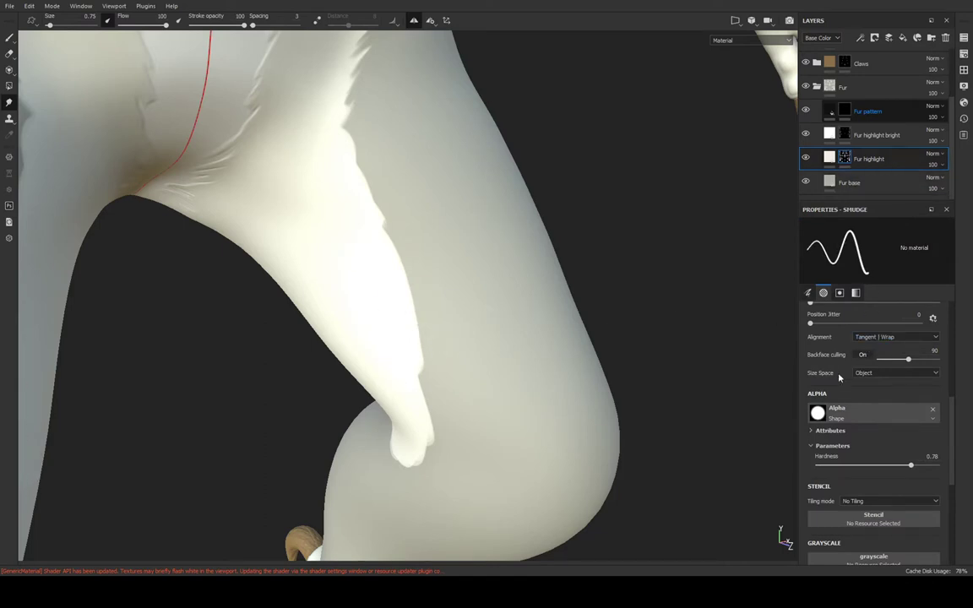
{"action": "left_click", "coordinate": [829, 158]}
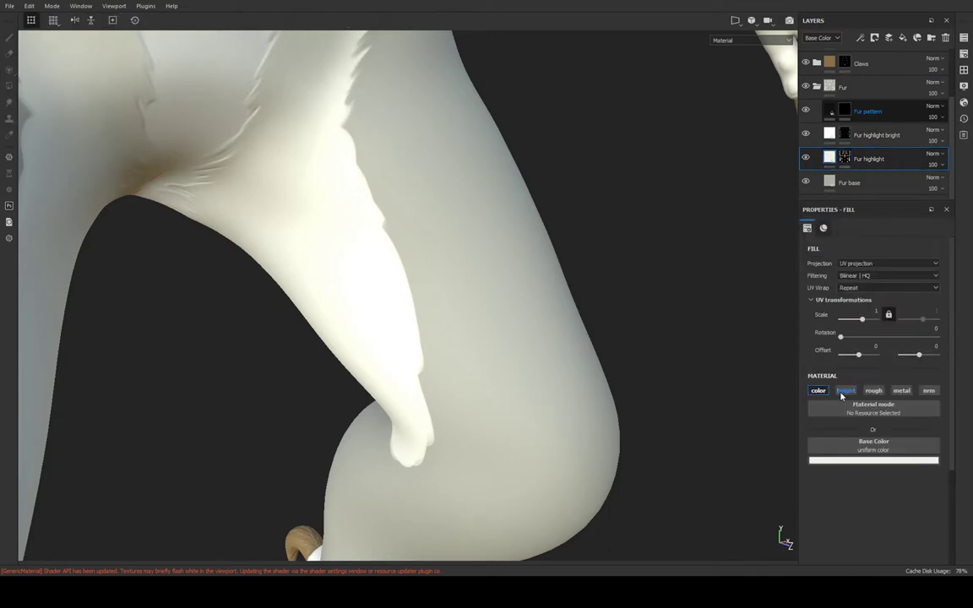
{"action": "left_click", "coordinate": [845, 158]}
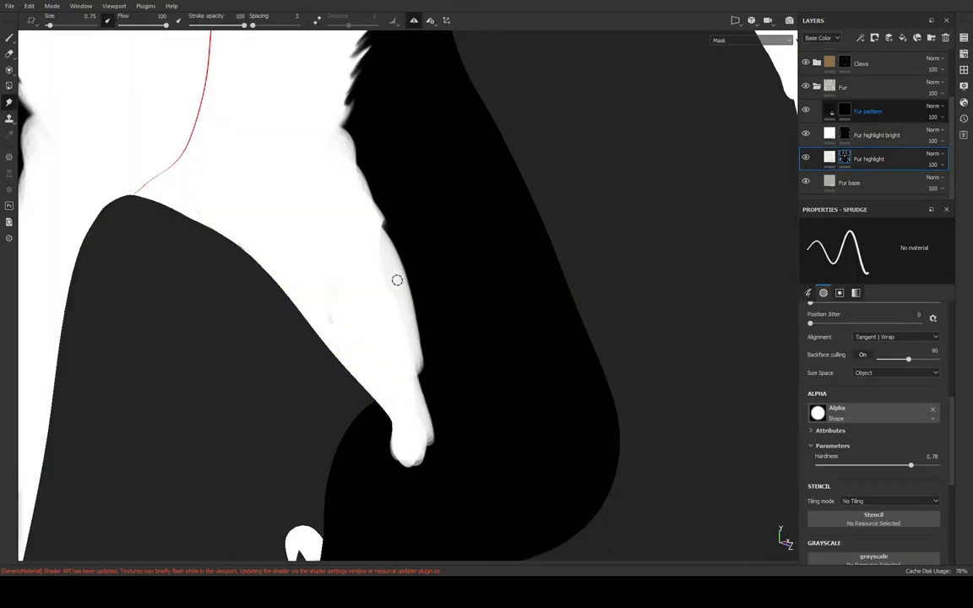
Smudge the paw's highlight edge, undo both trial strokes, and return to the shaded material view
{"action": "left_click_drag", "start_coordinate": [386, 292], "coordinate": [434, 271], "text": "alt"}
{"action": "mouse_move", "coordinate": [376, 293]}
{"action": "left_mouse_down"}
{"action": "mouse_move", "coordinate": [412, 358]}
{"action": "mouse_move", "coordinate": [464, 405]}
{"action": "left_mouse_up"}
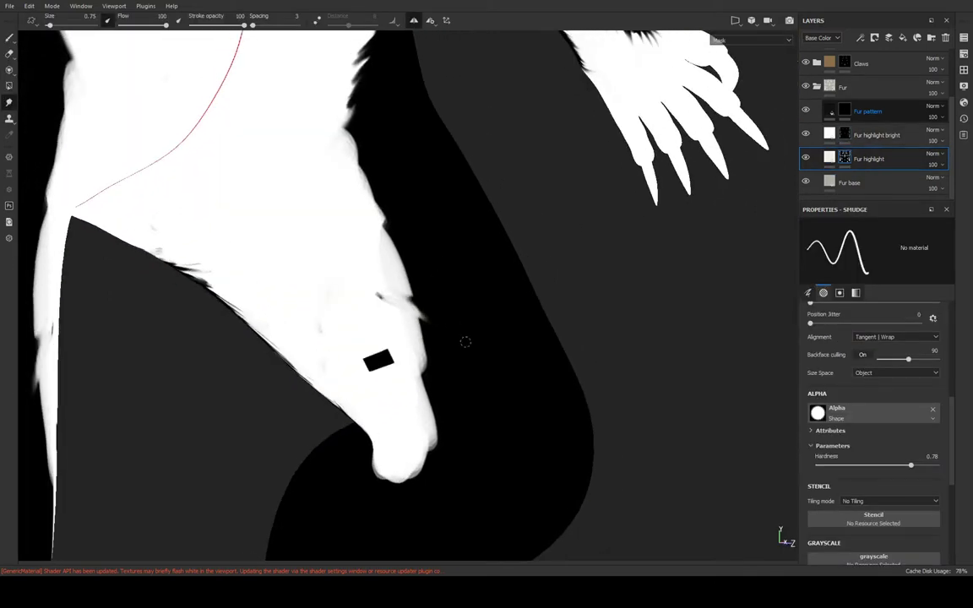
{"action": "key", "text": "ctrl+z"}
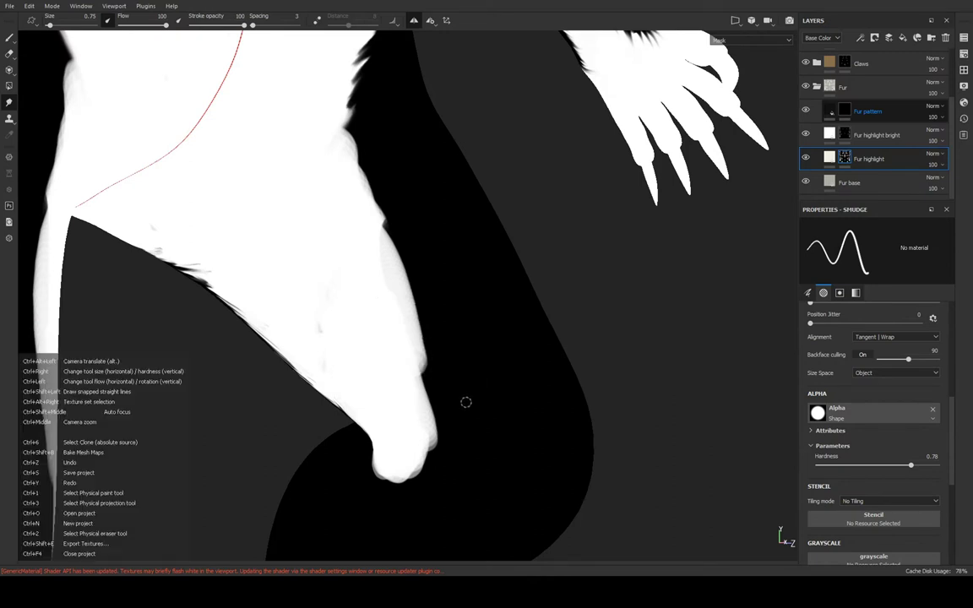
{"action": "key", "text": "ctrl+z"}
{"action": "key", "text": "ctrl+z"}
{"action": "left_click", "coordinate": [832, 158]}
{"action": "mouse_move", "coordinate": [482, 202]}
{"action": "left_mouse_down", "text": "alt"}
{"action": "mouse_move", "coordinate": [515, 304]}
{"action": "mouse_move", "coordinate": [499, 277]}
{"action": "mouse_move", "coordinate": [413, 316]}
{"action": "mouse_move", "coordinate": [519, 289]}
{"action": "mouse_move", "coordinate": [477, 287]}
{"action": "mouse_move", "coordinate": [433, 308]}
{"action": "left_mouse_up", "text": "alt"}
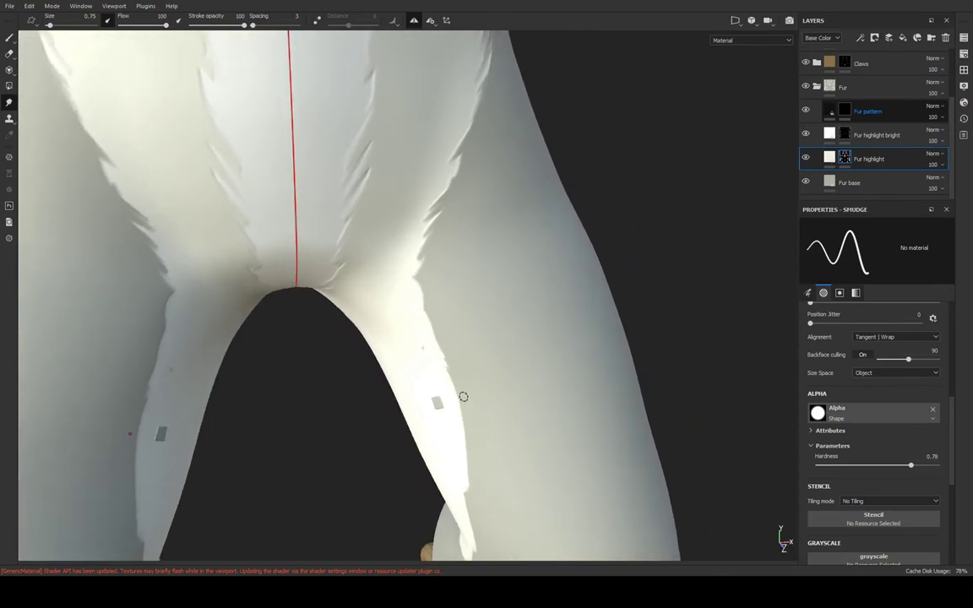
Orbit around the inner legs and smudge their fur highlight edges on both sides
{"action": "scroll", "coordinate": [950, 384], "scroll_direction": "up", "scroll_amount": 2}
{"action": "scroll", "coordinate": [942, 338], "scroll_direction": "up", "scroll_amount": 3}
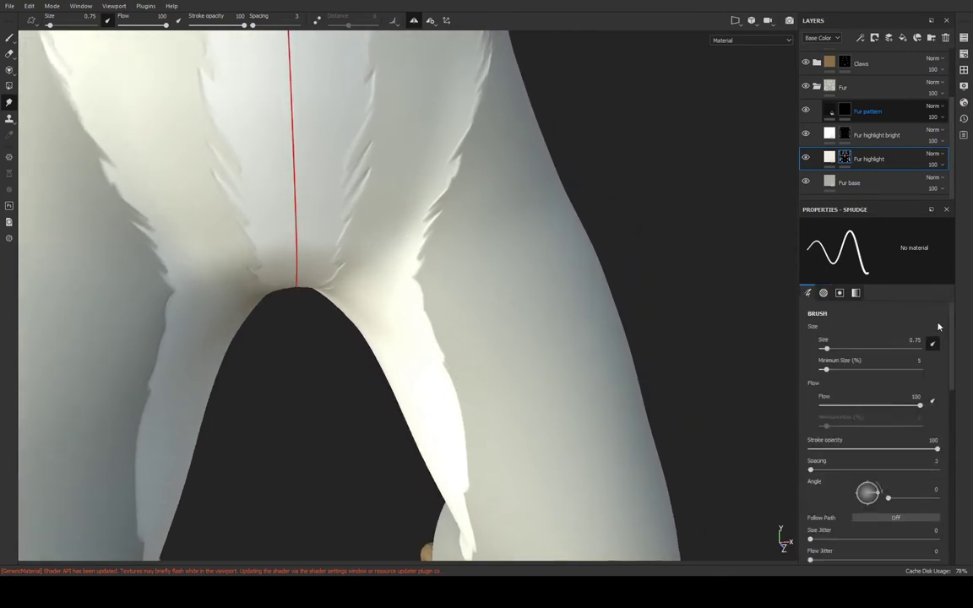
{"action": "mouse_move", "coordinate": [362, 180]}
{"action": "left_mouse_down", "text": "alt"}
{"action": "mouse_move", "coordinate": [428, 225]}
{"action": "mouse_move", "coordinate": [448, 305]}
{"action": "mouse_move", "coordinate": [519, 316]}
{"action": "mouse_move", "coordinate": [564, 387]}
{"action": "left_mouse_up", "text": "alt"}
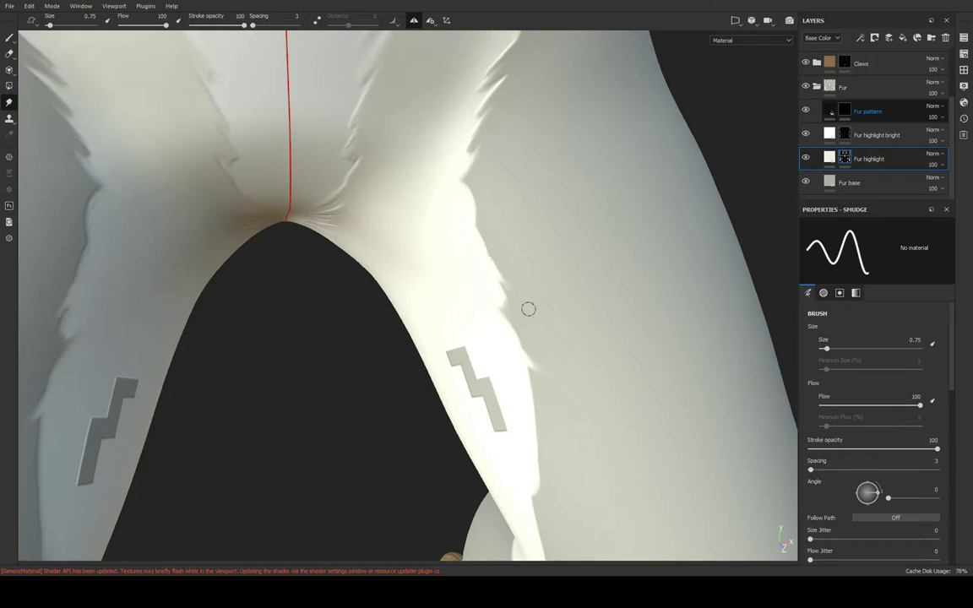
{"action": "mouse_move", "coordinate": [528, 308]}
{"action": "left_mouse_down"}
{"action": "mouse_move", "coordinate": [454, 215]}
{"action": "mouse_move", "coordinate": [480, 241]}
{"action": "mouse_move", "coordinate": [581, 76]}
{"action": "mouse_move", "coordinate": [604, 125]}
{"action": "left_mouse_up"}
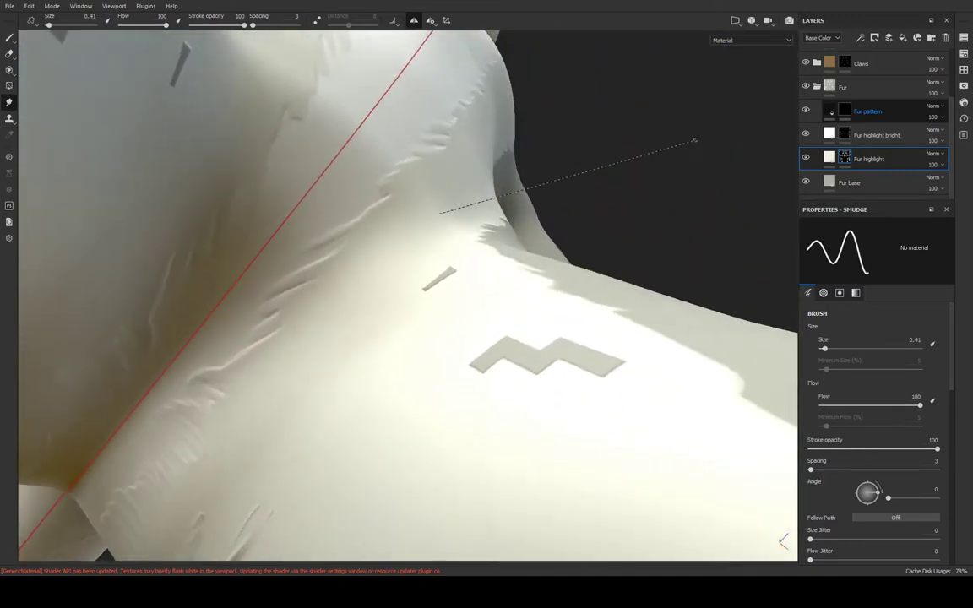
{"action": "mouse_move", "coordinate": [695, 141]}
{"action": "right_mouse_down", "text": "shift"}
{"action": "mouse_move", "coordinate": [643, 145]}
{"action": "mouse_move", "coordinate": [675, 147]}
{"action": "right_mouse_up", "text": "shift"}
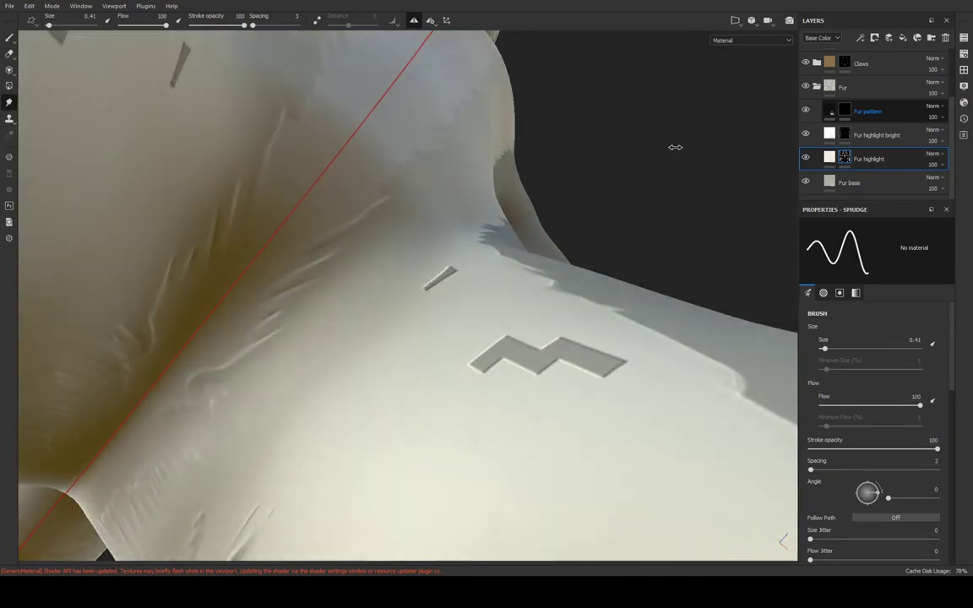
{"action": "mouse_move", "coordinate": [675, 147]}
{"action": "left_mouse_down", "text": "alt"}
{"action": "mouse_move", "coordinate": [542, 264]}
{"action": "mouse_move", "coordinate": [544, 156]}
{"action": "mouse_move", "coordinate": [445, 262]}
{"action": "left_mouse_up", "text": "alt"}
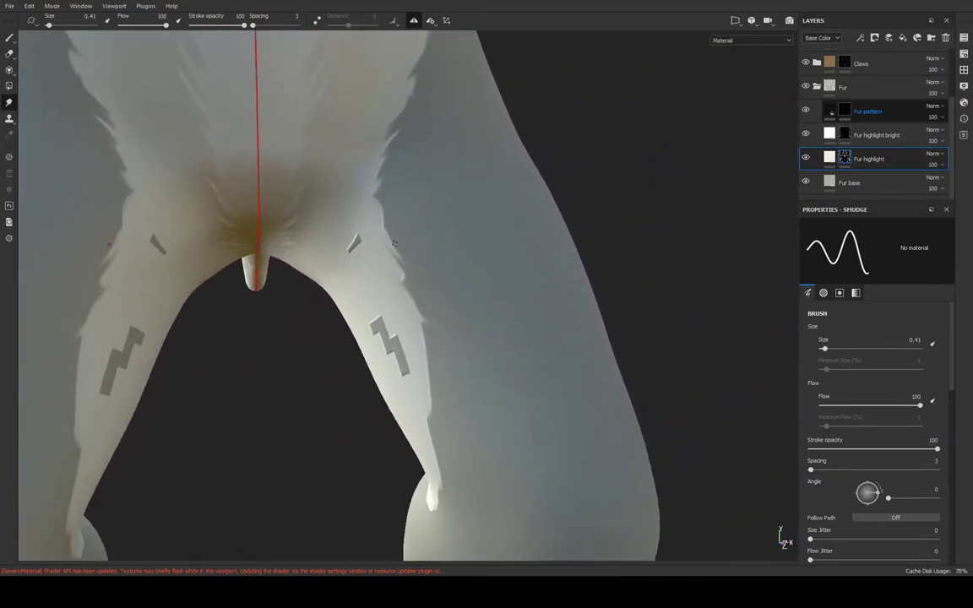
{"action": "left_click_drag", "start_coordinate": [379, 236], "coordinate": [552, 342], "text": "alt"}
Set smudge size to 0.84 with pen pressure, smudging flank fur edges and undoing bad strokes
{"action": "left_click_drag", "start_coordinate": [825, 350], "coordinate": [826, 349]}
{"action": "scroll", "coordinate": [455, 170], "scroll_direction": "up", "scroll_amount": 1}
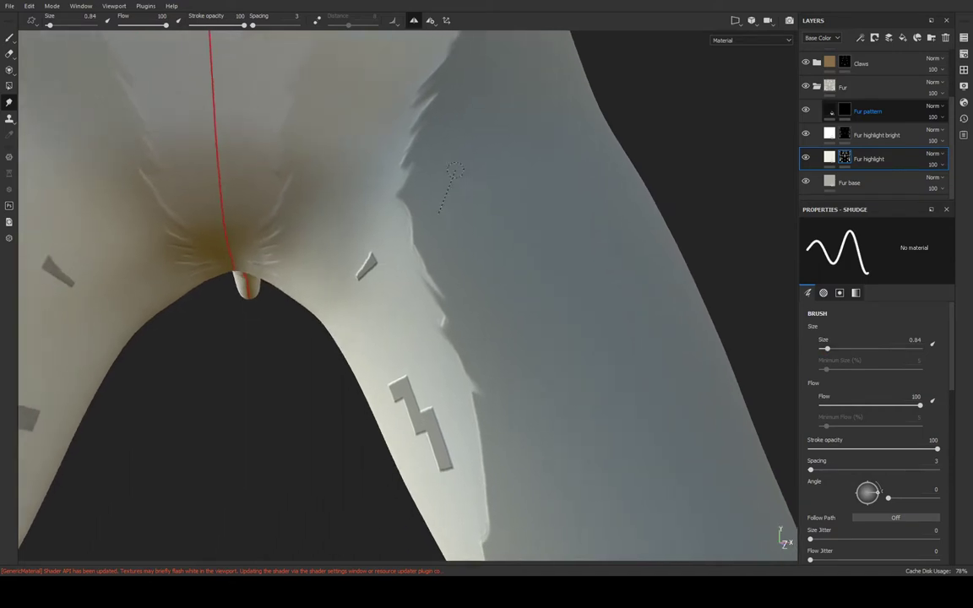
{"action": "mouse_move", "coordinate": [398, 182]}
{"action": "left_mouse_down"}
{"action": "mouse_move", "coordinate": [417, 229]}
{"action": "mouse_move", "coordinate": [392, 210]}
{"action": "mouse_move", "coordinate": [364, 150]}
{"action": "mouse_move", "coordinate": [417, 222]}
{"action": "left_mouse_up"}
{"action": "key", "text": "ctrl+z"}
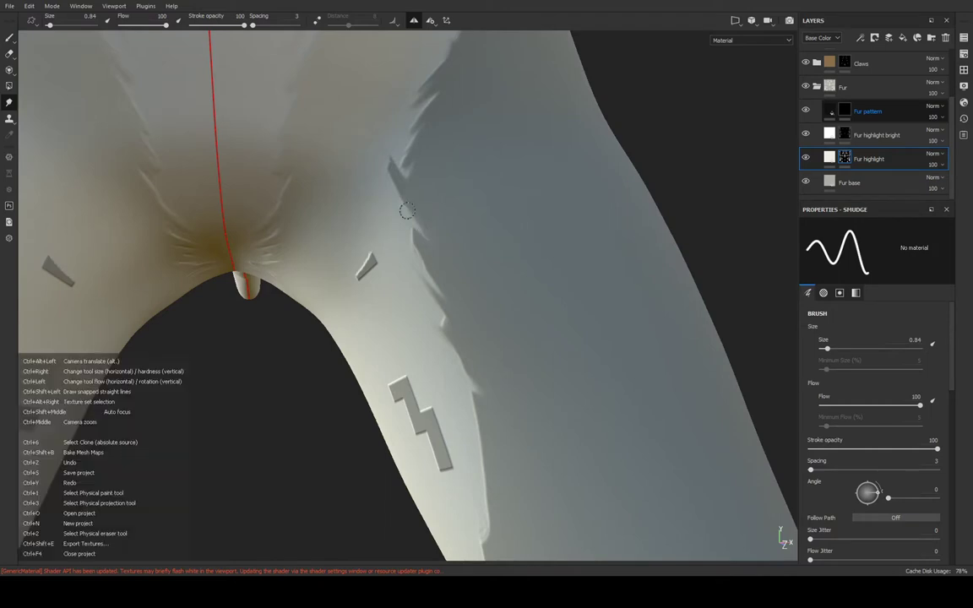
{"action": "left_click_drag", "start_coordinate": [381, 174], "coordinate": [424, 228]}
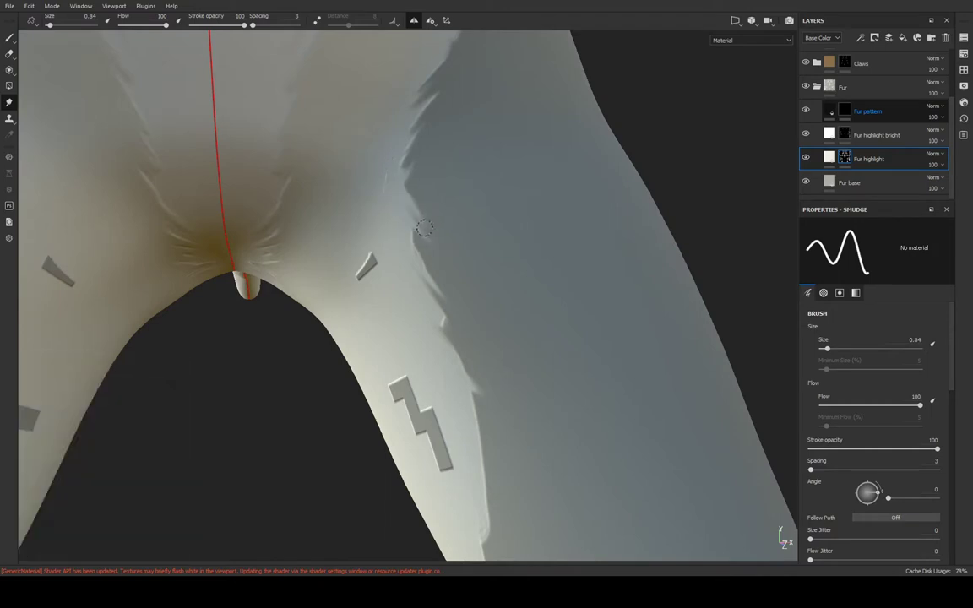
{"action": "left_click_drag", "start_coordinate": [461, 289], "coordinate": [497, 216], "text": "alt"}
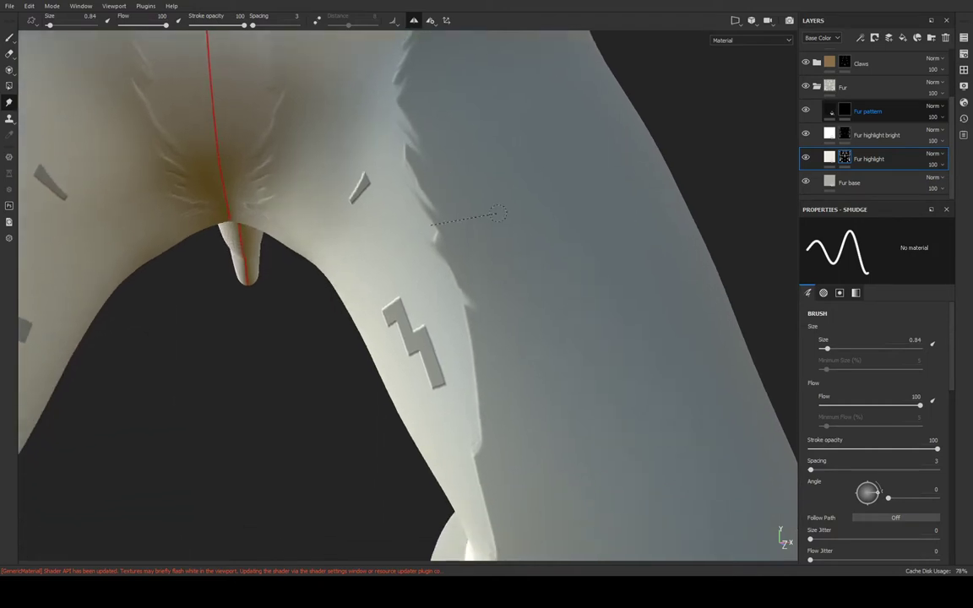
{"action": "left_click", "coordinate": [932, 343]}
{"action": "left_click_drag", "start_coordinate": [484, 149], "coordinate": [467, 305], "text": "alt"}
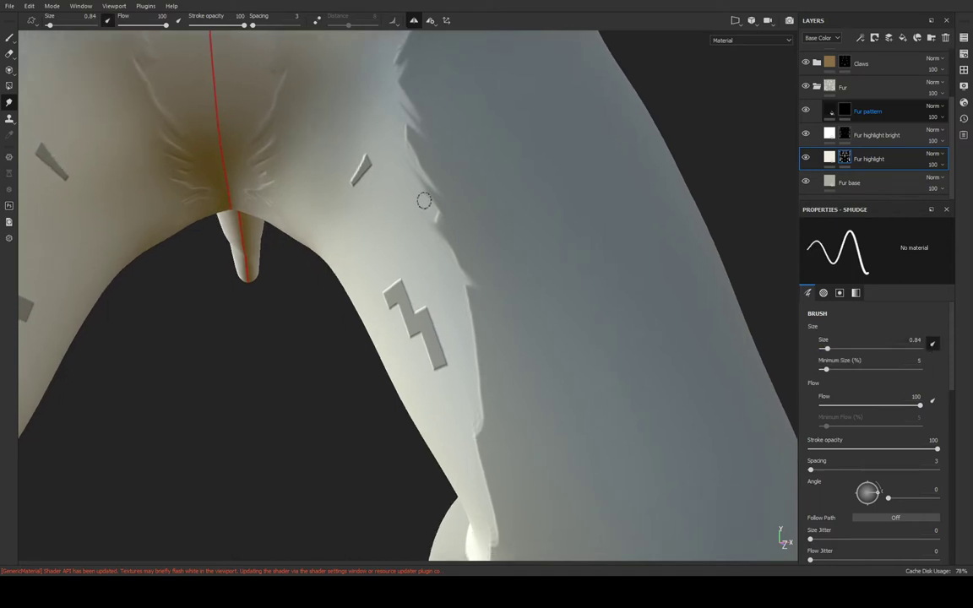
{"action": "left_click_drag", "start_coordinate": [430, 218], "coordinate": [475, 272]}
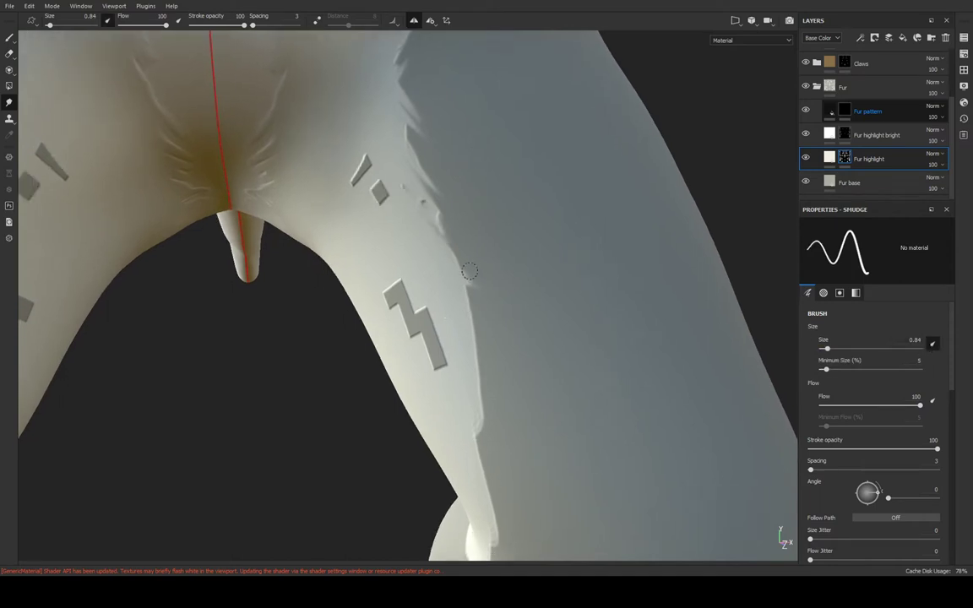
{"action": "key", "text": "ctrl+z"}
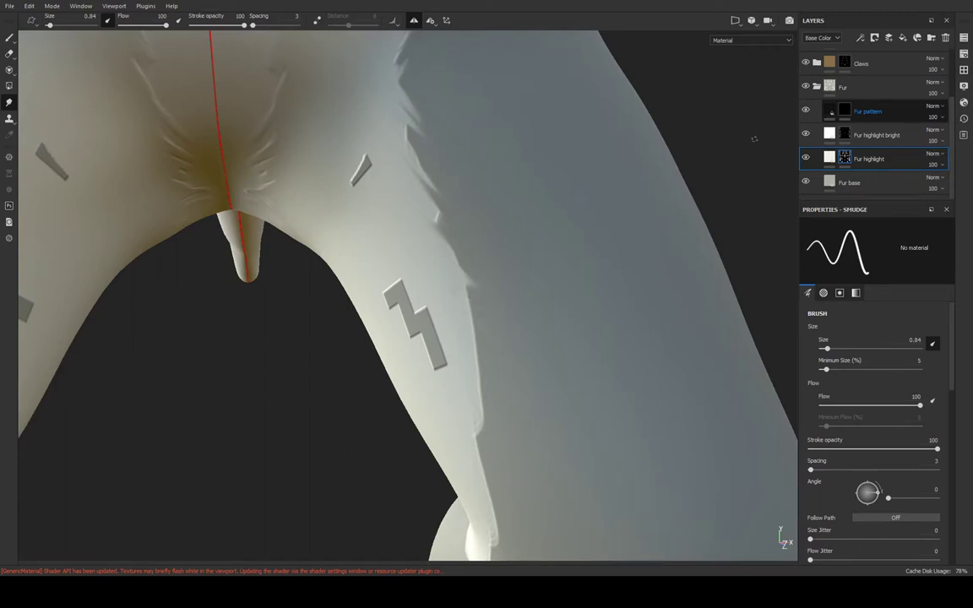
Paint out the grey slash and zigzag marks on the inner leg fur at brush size 1.49
{"action": "left_click", "coordinate": [8, 38]}
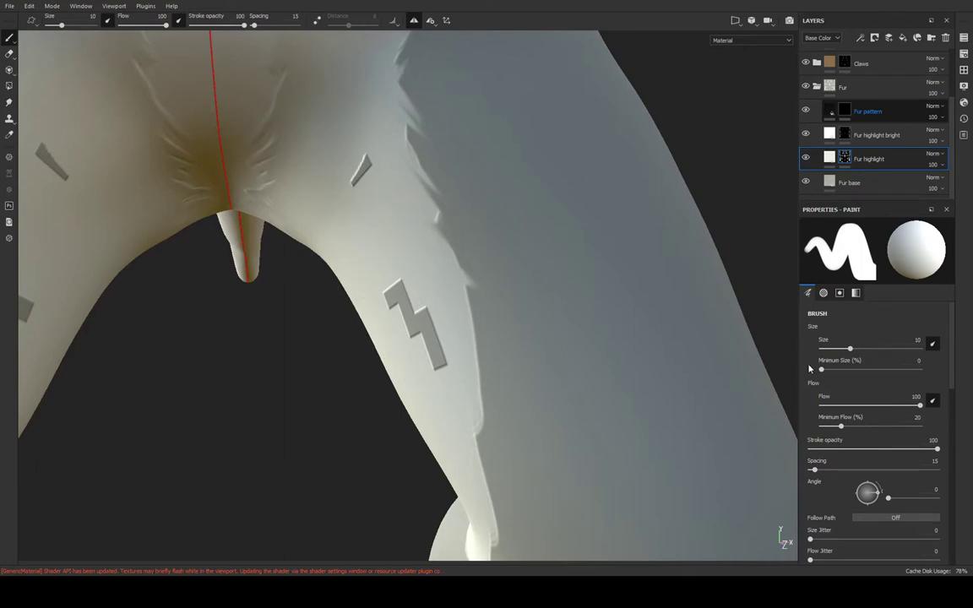
{"action": "left_click_drag", "start_coordinate": [850, 351], "coordinate": [830, 348]}
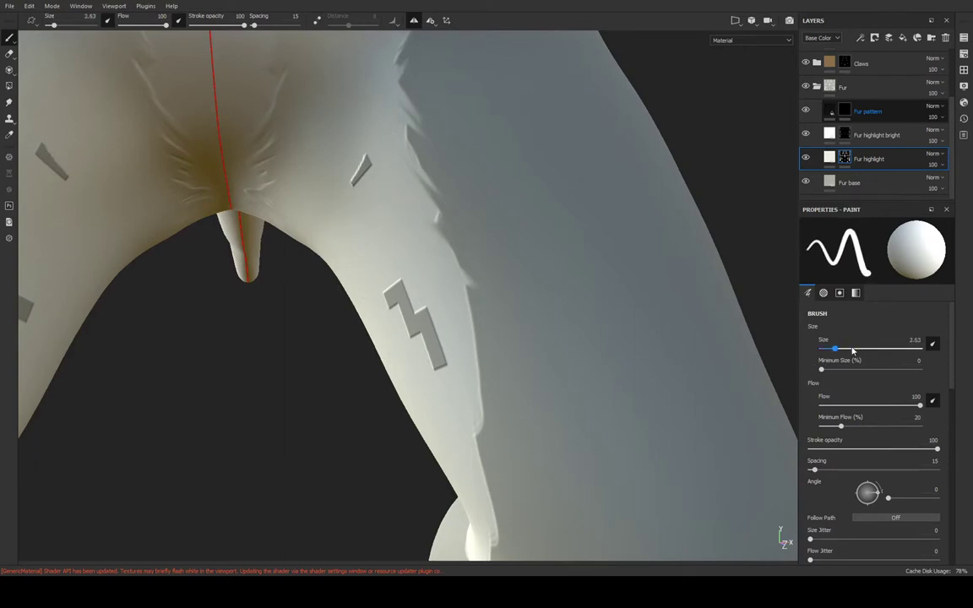
{"action": "left_click_drag", "start_coordinate": [342, 175], "coordinate": [361, 178]}
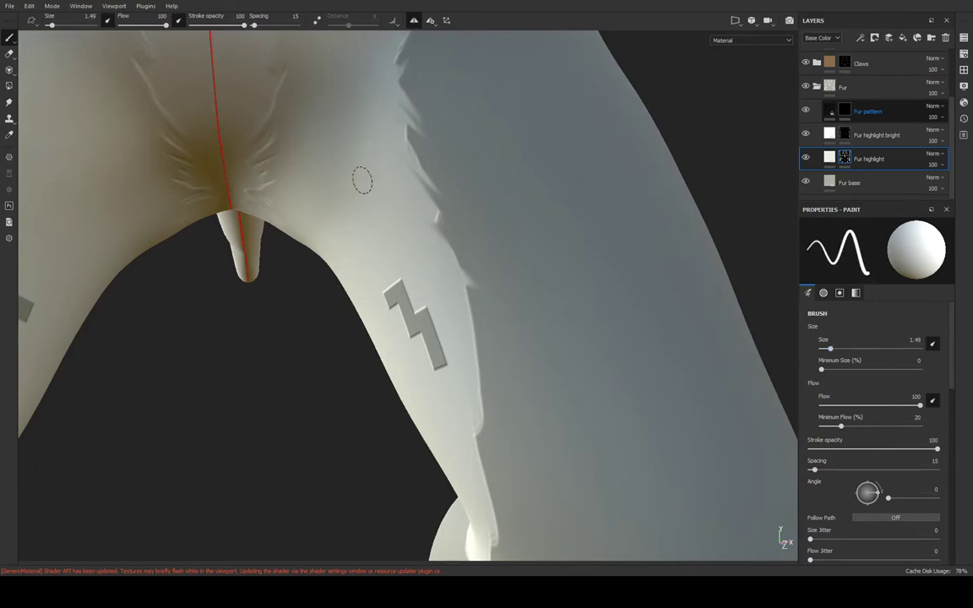
{"action": "mouse_move", "coordinate": [382, 271]}
{"action": "left_mouse_down"}
{"action": "mouse_move", "coordinate": [400, 276]}
{"action": "mouse_move", "coordinate": [433, 347]}
{"action": "left_mouse_up"}
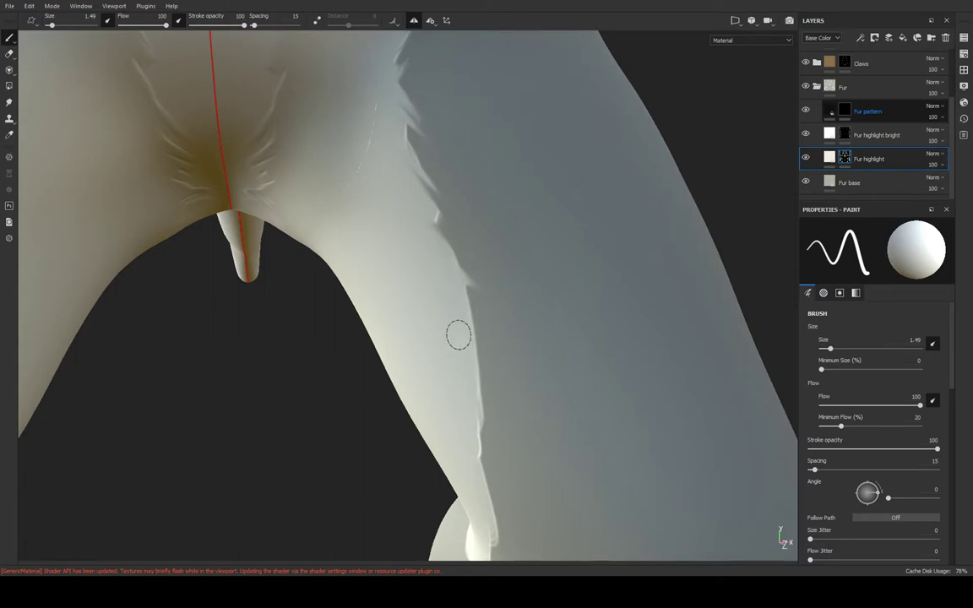
{"action": "mouse_move", "coordinate": [465, 399]}
{"action": "left_mouse_down", "text": "alt"}
{"action": "mouse_move", "coordinate": [468, 111]}
{"action": "mouse_move", "coordinate": [516, 235]}
{"action": "mouse_move", "coordinate": [499, 245]}
{"action": "mouse_move", "coordinate": [493, 232]}
{"action": "mouse_move", "coordinate": [488, 287]}
{"action": "left_mouse_up", "text": "alt"}
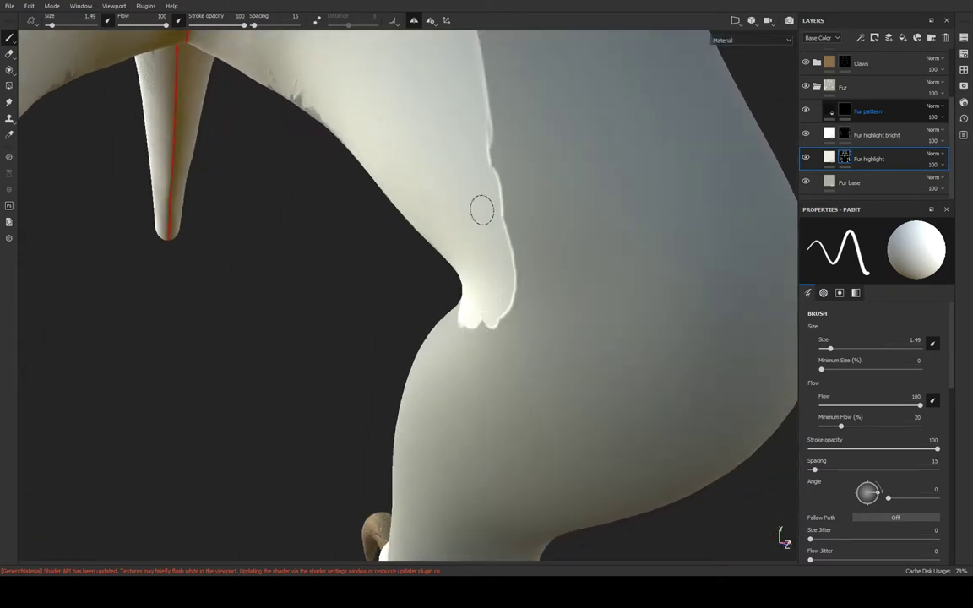
{"action": "left_click_drag", "start_coordinate": [465, 155], "coordinate": [442, 328], "text": "alt"}
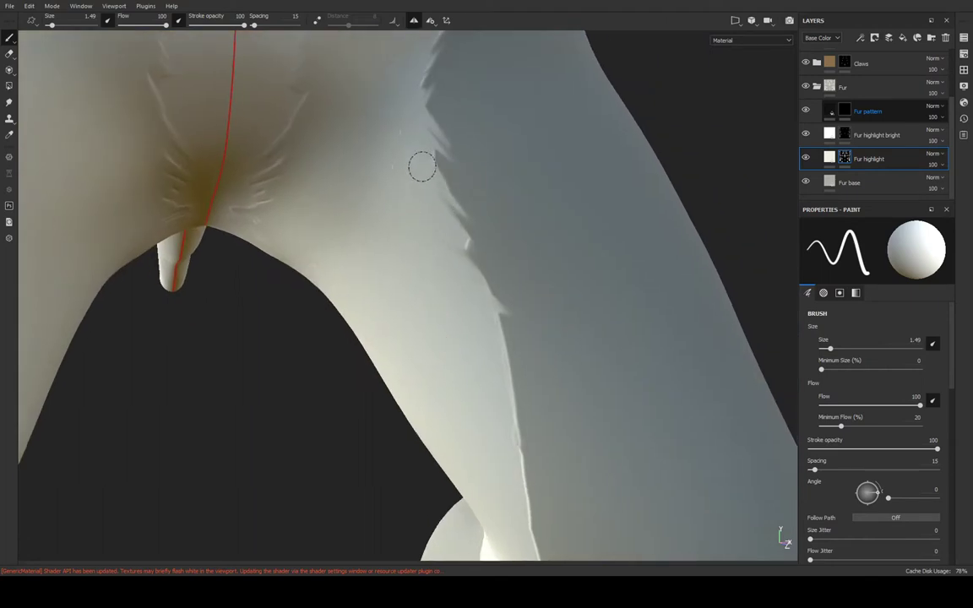
Try a smudge strand on the fur edge near the fang, then undo it
{"action": "left_click", "coordinate": [9, 102]}
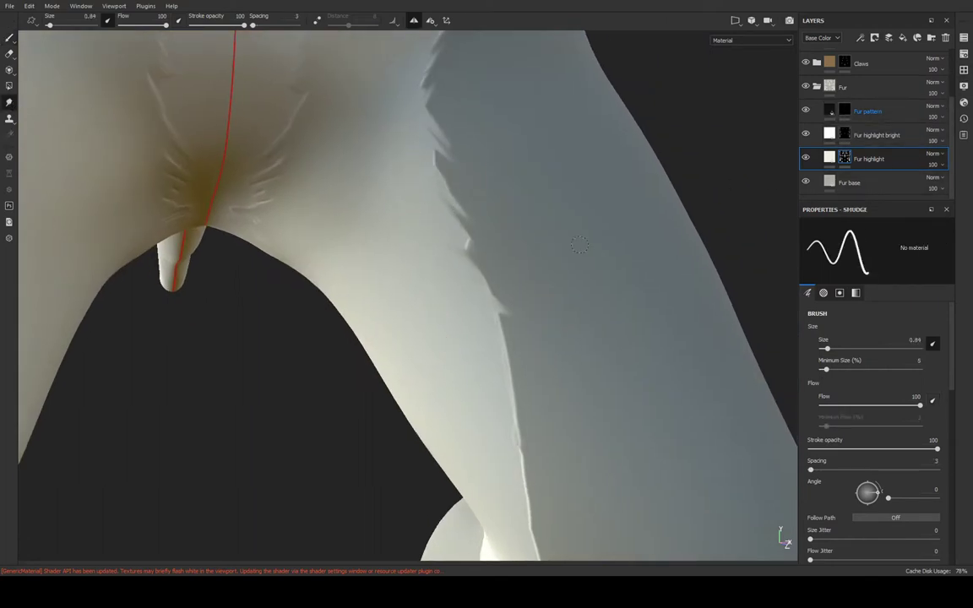
{"action": "mouse_move", "coordinate": [580, 245]}
{"action": "left_mouse_down", "text": "alt"}
{"action": "mouse_move", "coordinate": [464, 261]}
{"action": "mouse_move", "coordinate": [467, 150]}
{"action": "mouse_move", "coordinate": [496, 369]}
{"action": "mouse_move", "coordinate": [473, 252]}
{"action": "left_mouse_up", "text": "alt"}
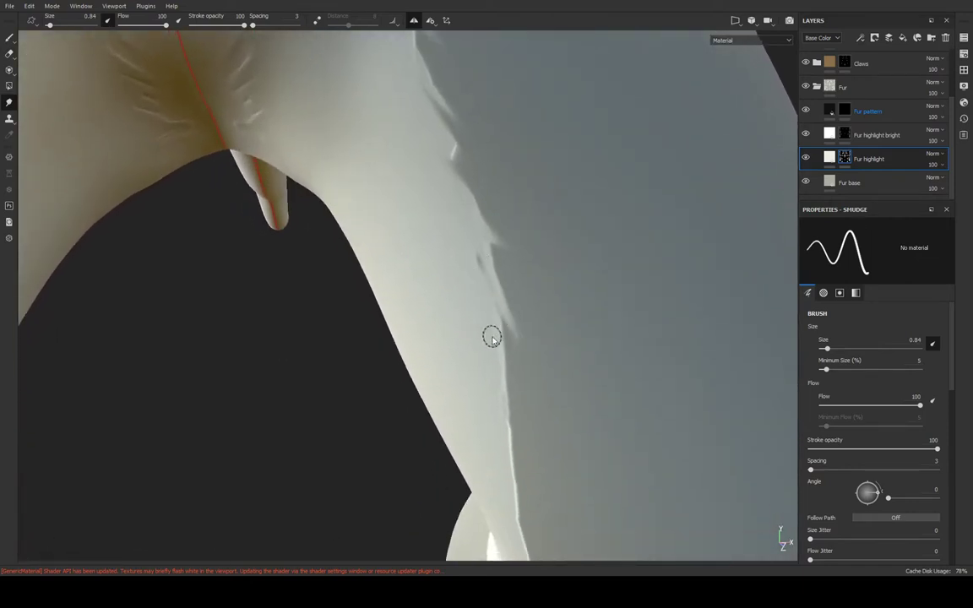
{"action": "left_click", "coordinate": [447, 262]}
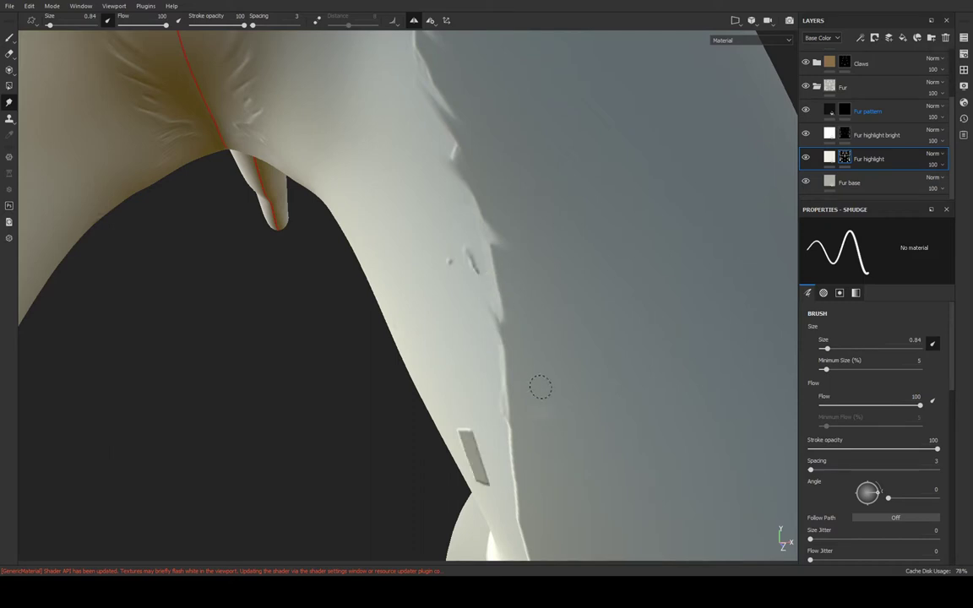
{"action": "key", "text": "ctrl+z"}
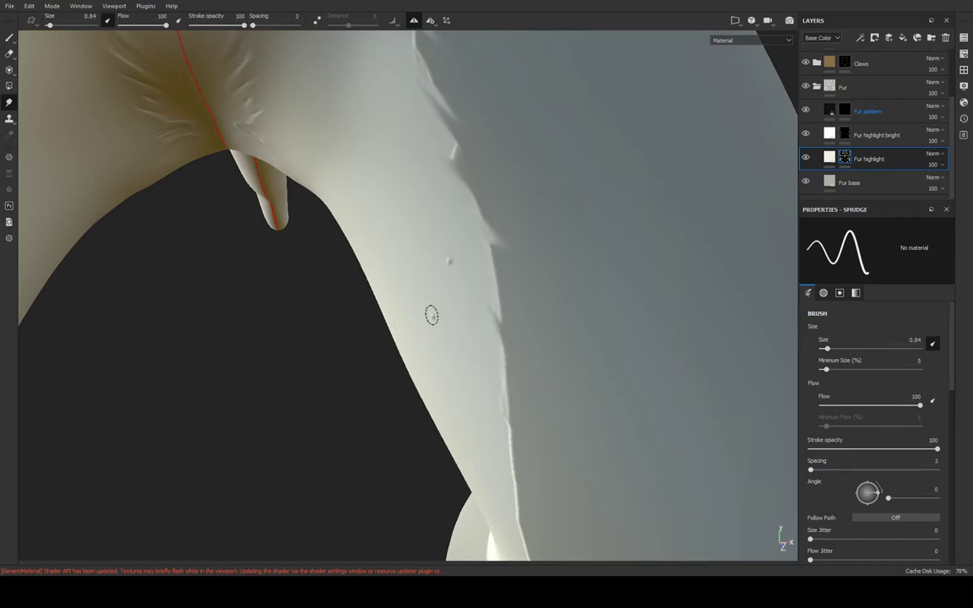
{"action": "mouse_move", "coordinate": [471, 317]}
{"action": "left_mouse_down", "text": "alt"}
{"action": "mouse_move", "coordinate": [538, 239]}
{"action": "mouse_move", "coordinate": [574, 266]}
{"action": "mouse_move", "coordinate": [715, 132]}
{"action": "mouse_move", "coordinate": [548, 296]}
{"action": "mouse_move", "coordinate": [577, 282]}
{"action": "mouse_move", "coordinate": [538, 273]}
{"action": "left_mouse_up", "text": "alt"}
Display the Fur highlight mask and smudge streaks into the white highlight near the paw
{"action": "left_click", "coordinate": [845, 158], "text": "alt"}
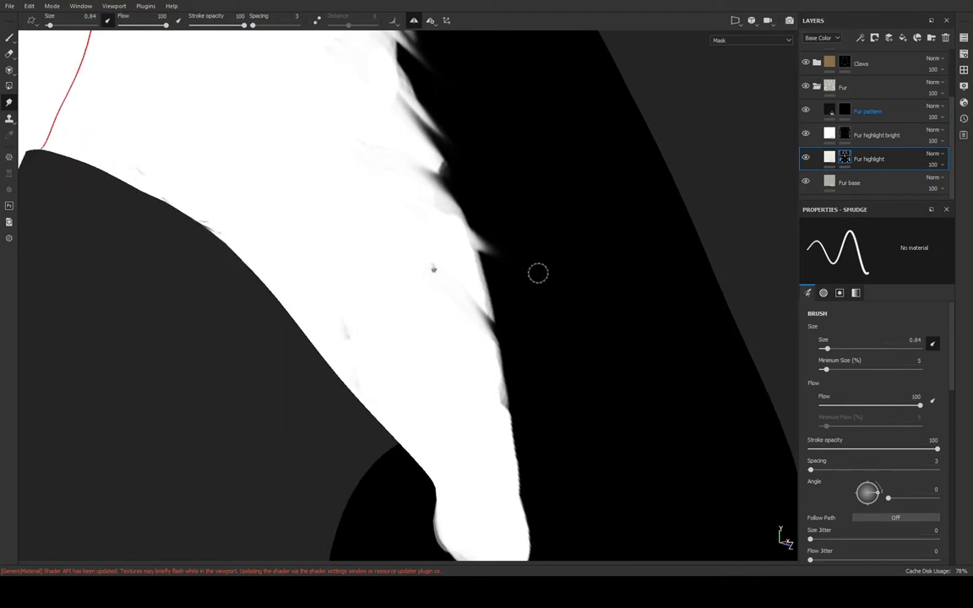
{"action": "left_click", "coordinate": [9, 39]}
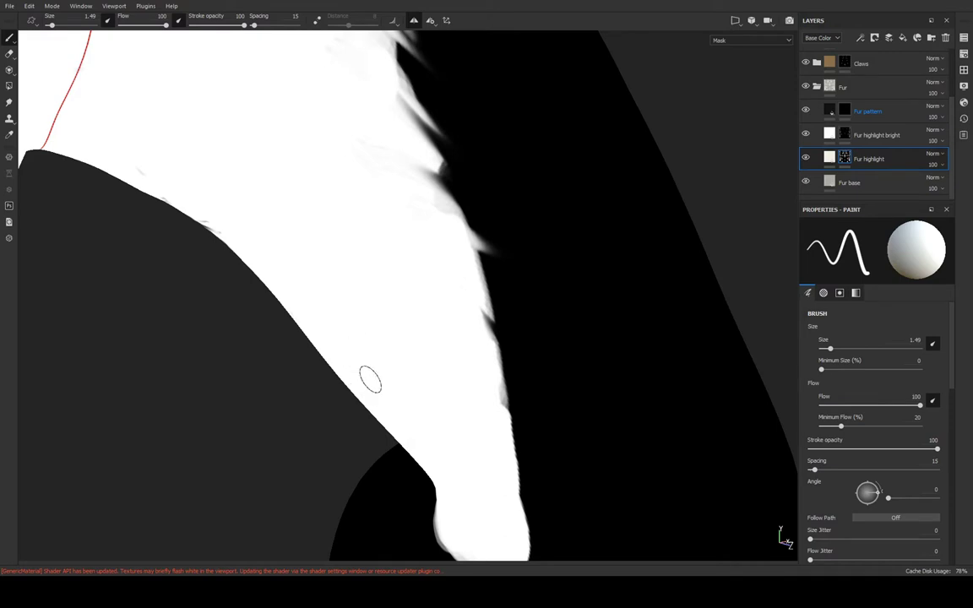
{"action": "left_click_drag", "start_coordinate": [463, 384], "coordinate": [461, 282], "text": "alt"}
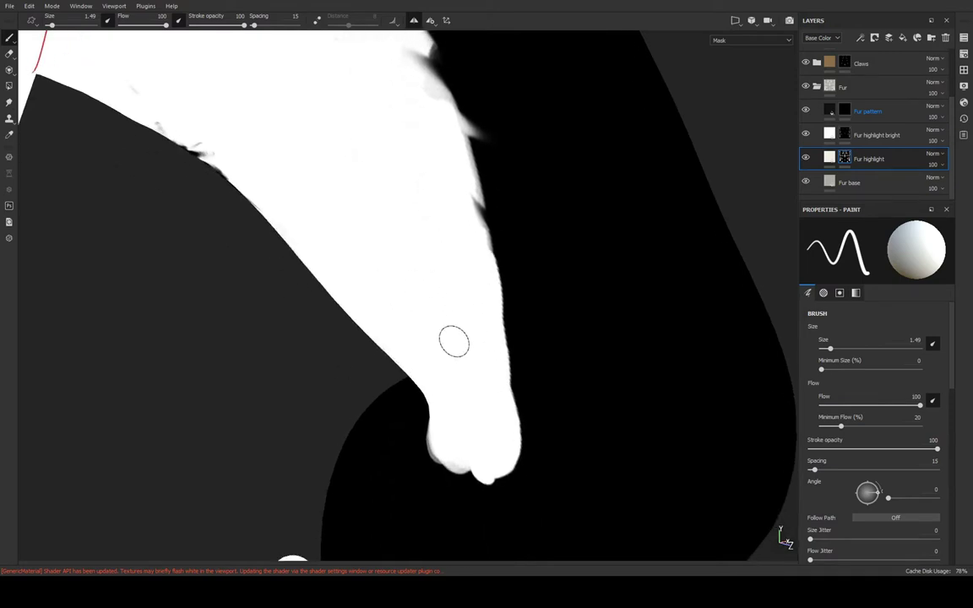
{"action": "left_click", "coordinate": [11, 102]}
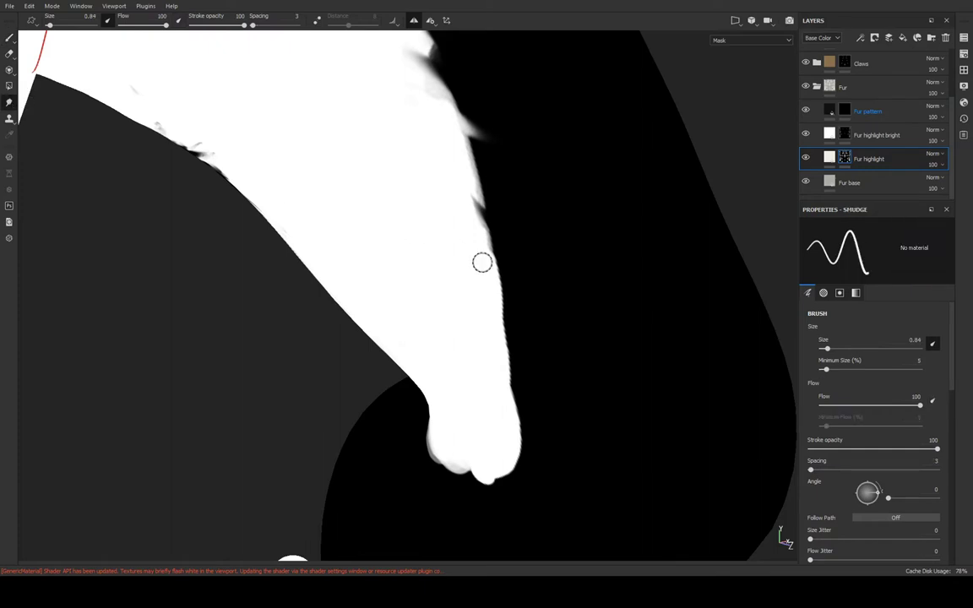
{"action": "left_click_drag", "start_coordinate": [441, 267], "coordinate": [454, 282]}
{"action": "left_click", "coordinate": [484, 309]}
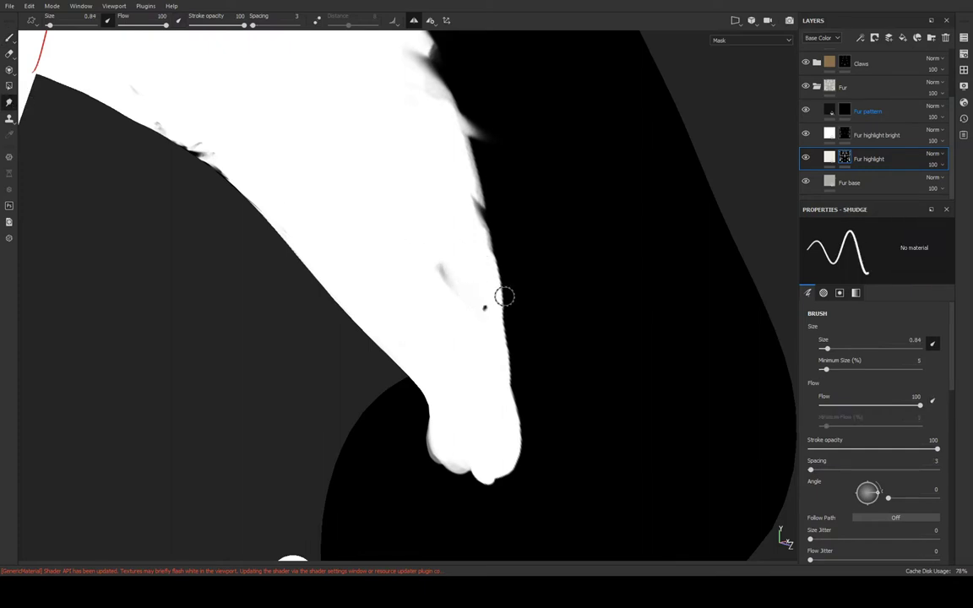
Smudge a stroke into the fur by the paw, undo the stray marks, and move onto the chest seam
{"action": "scroll", "coordinate": [486, 200], "scroll_direction": "up", "scroll_amount": 3}
{"action": "scroll", "coordinate": [468, 391], "scroll_direction": "up", "scroll_amount": 3}
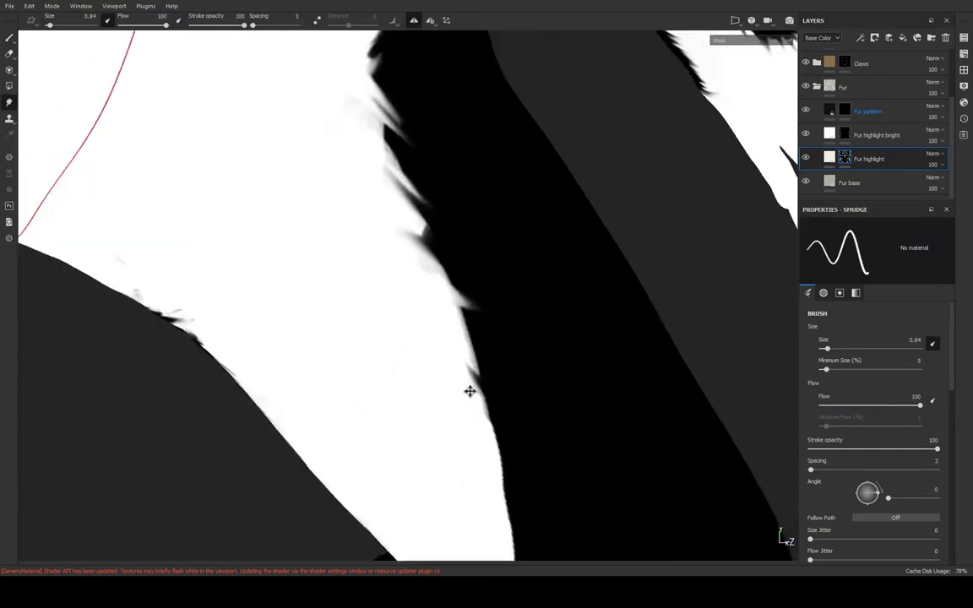
{"action": "scroll", "coordinate": [469, 391], "scroll_direction": "up", "scroll_amount": 2}
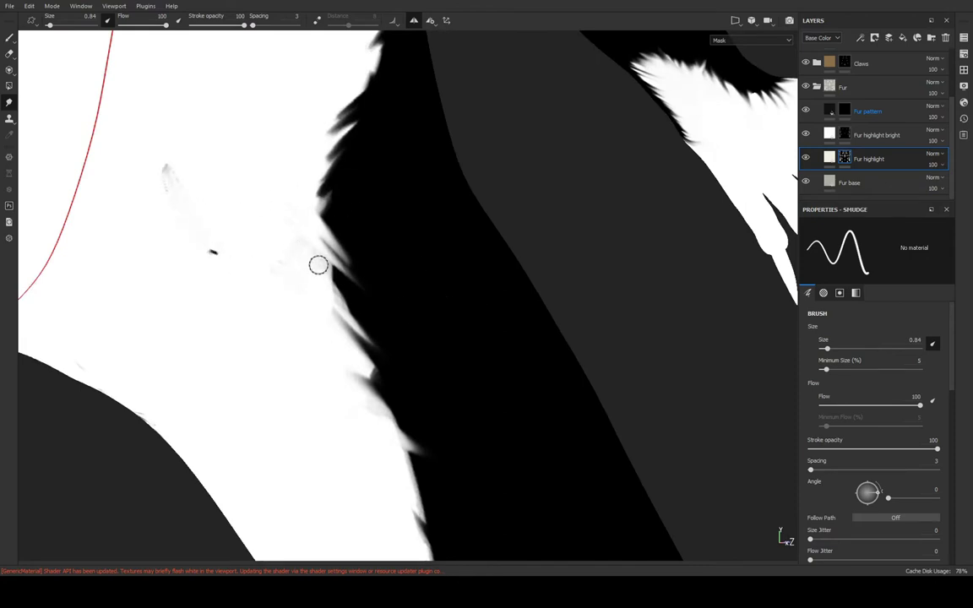
{"action": "middle_click_drag", "start_coordinate": [316, 261], "coordinate": [434, 261], "text": "alt"}
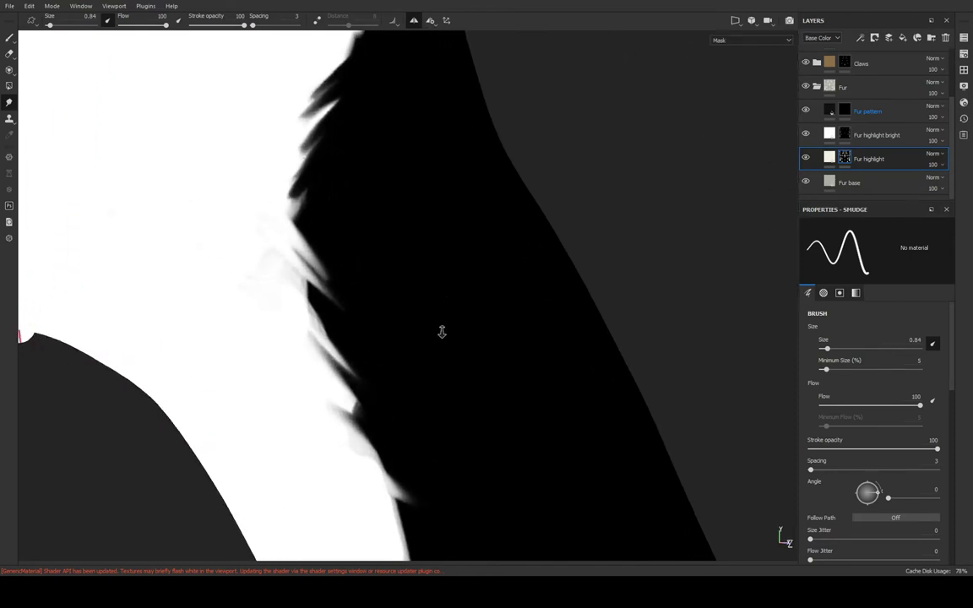
{"action": "mouse_move", "coordinate": [440, 330]}
{"action": "right_mouse_down", "text": "alt"}
{"action": "mouse_move", "coordinate": [441, 278]}
{"action": "mouse_move", "coordinate": [487, 226]}
{"action": "right_mouse_up", "text": "alt"}
{"action": "left_click_drag", "start_coordinate": [614, 282], "coordinate": [629, 224], "text": "alt"}
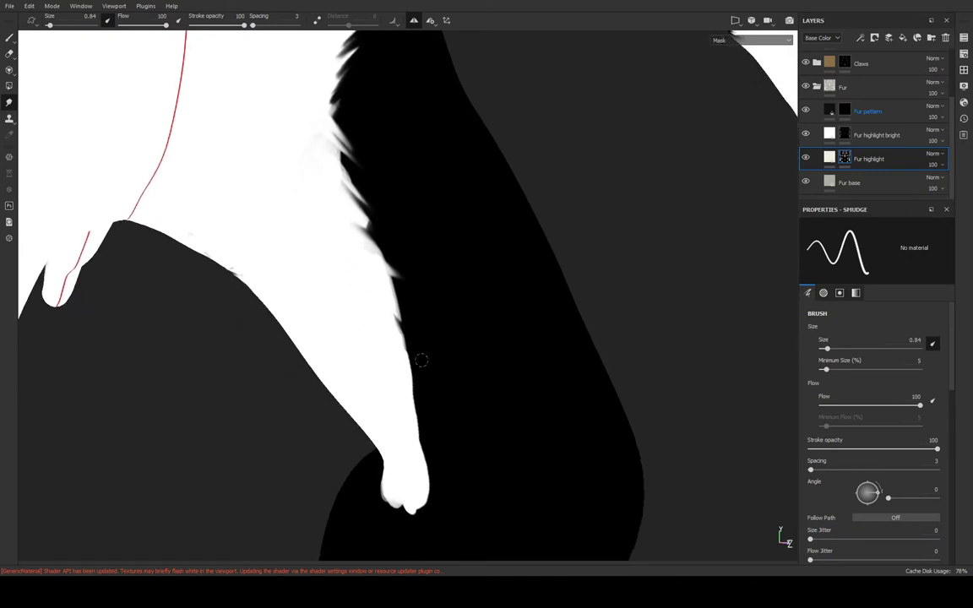
{"action": "mouse_move", "coordinate": [376, 414]}
{"action": "left_mouse_down"}
{"action": "mouse_move", "coordinate": [456, 429]}
{"action": "mouse_move", "coordinate": [362, 347]}
{"action": "left_mouse_up"}
{"action": "key", "text": "ctrl+z"}
{"action": "key", "text": "ctrl+z"}
{"action": "mouse_move", "coordinate": [326, 224]}
{"action": "left_mouse_down", "text": "alt"}
{"action": "mouse_move", "coordinate": [360, 376]}
{"action": "mouse_move", "coordinate": [336, 254]}
{"action": "mouse_move", "coordinate": [411, 328]}
{"action": "left_mouse_up", "text": "alt"}
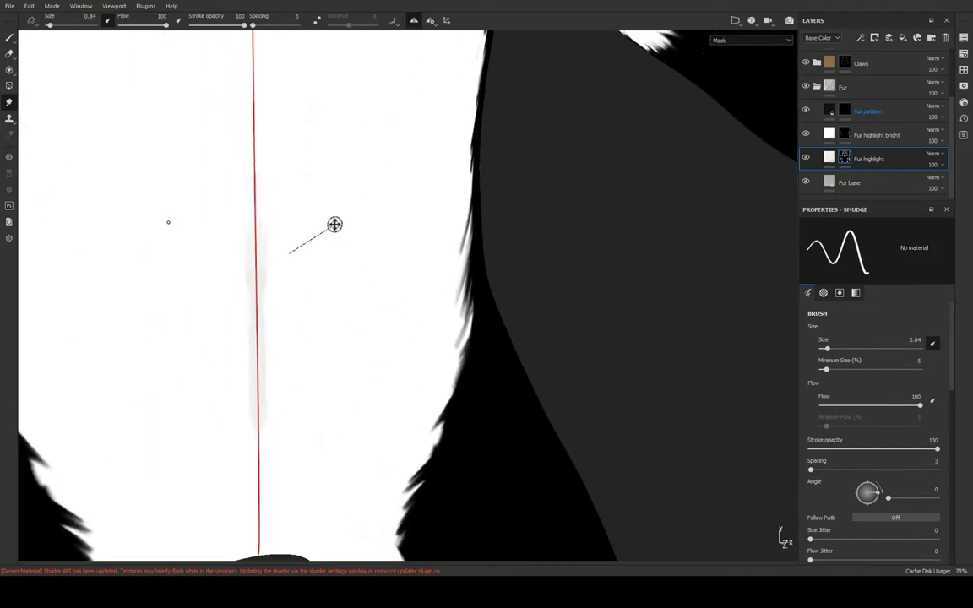
{"action": "left_click_drag", "start_coordinate": [335, 224], "coordinate": [114, 119], "text": "alt"}
Return to the Smudge tool, try a mirrored smudge stroke on the fur and undo it
{"action": "left_click", "coordinate": [9, 38]}
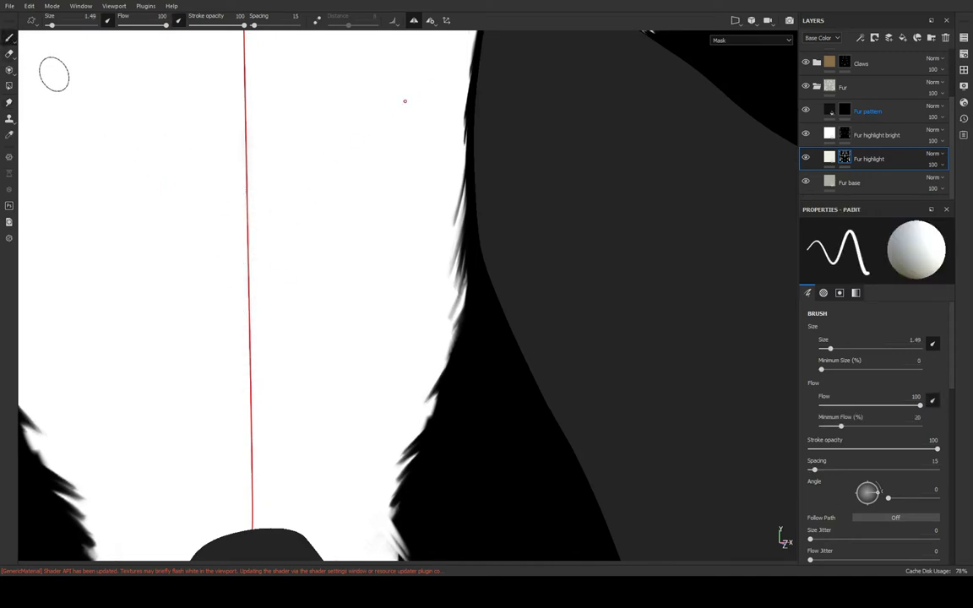
{"action": "left_click", "coordinate": [9, 101]}
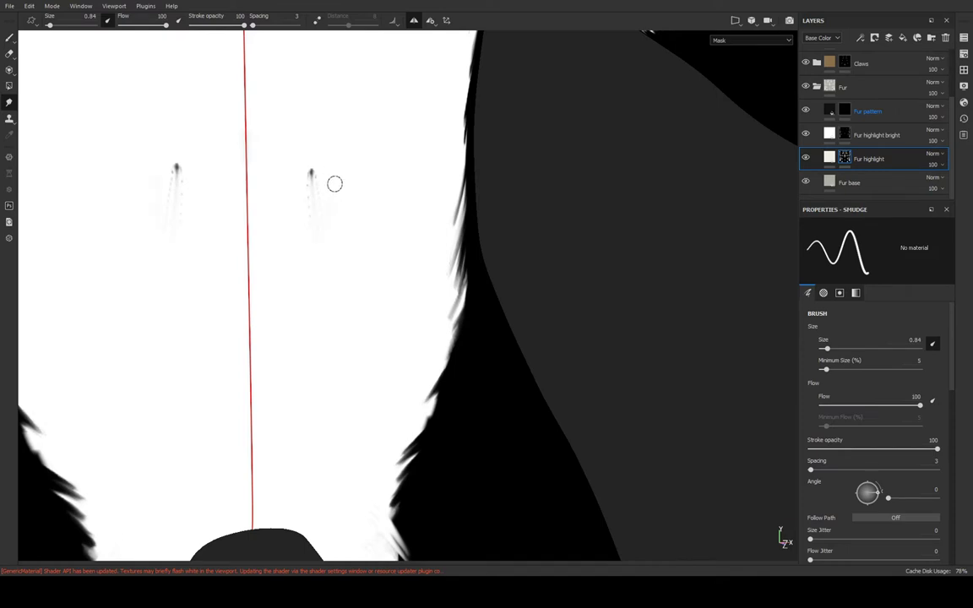
{"action": "left_click_drag", "start_coordinate": [311, 173], "coordinate": [315, 321]}
{"action": "key", "text": "ctrl+z"}
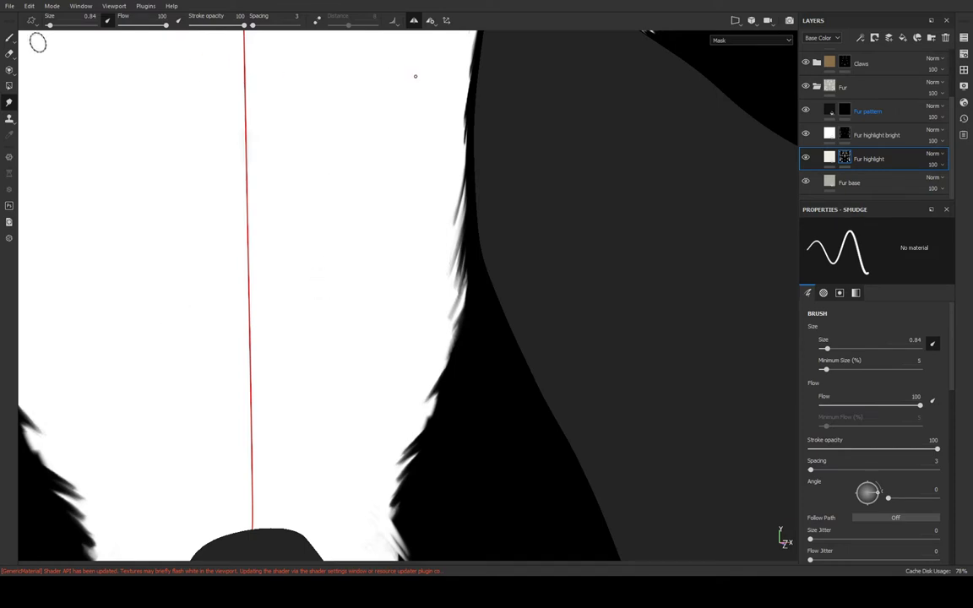
{"action": "scroll", "coordinate": [950, 337], "scroll_direction": "down", "scroll_amount": 1}
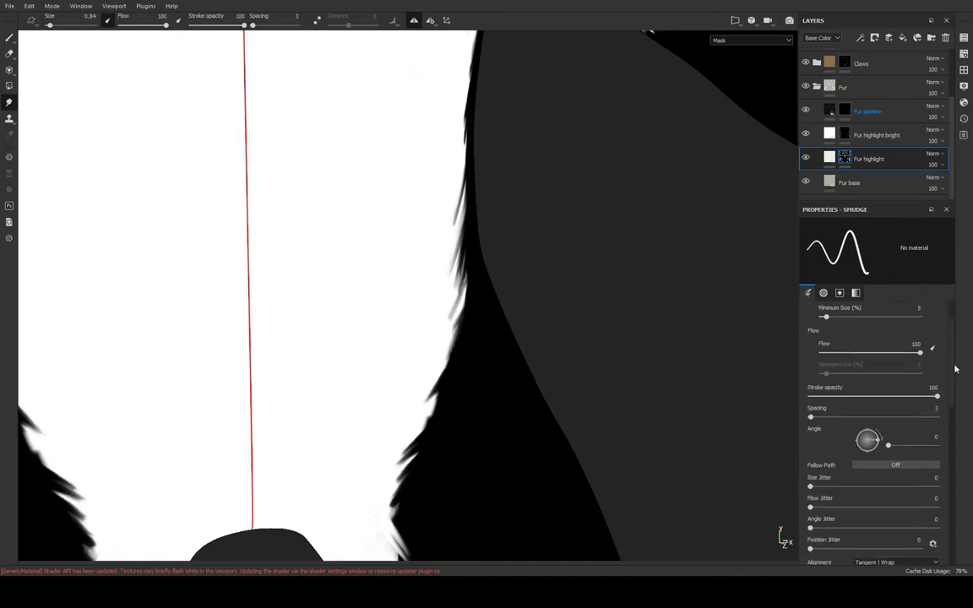
{"action": "scroll", "coordinate": [950, 354], "scroll_direction": "down", "scroll_amount": 1}
{"action": "scroll", "coordinate": [952, 389], "scroll_direction": "down", "scroll_amount": 1}
{"action": "scroll", "coordinate": [949, 405], "scroll_direction": "down", "scroll_amount": 1}
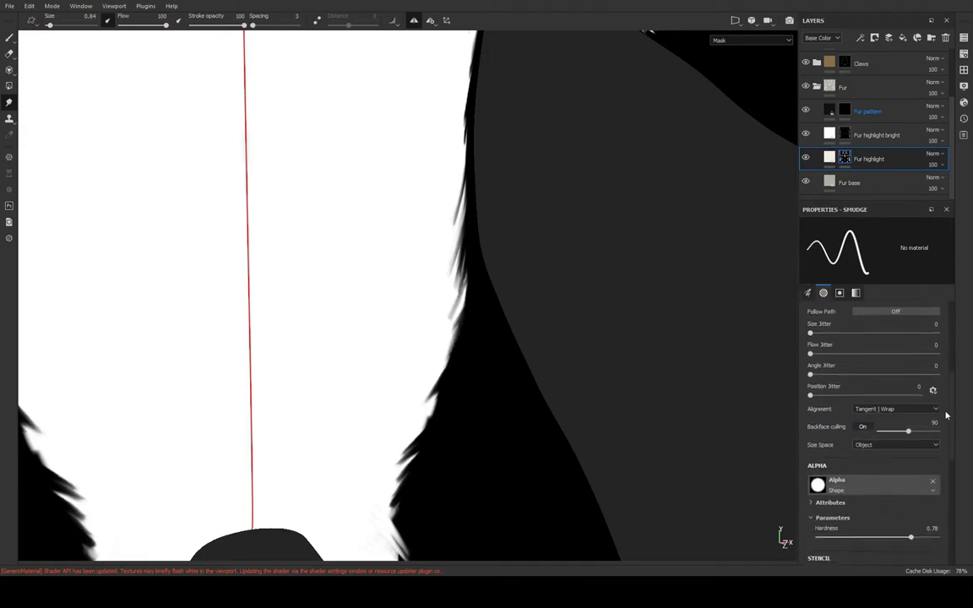
{"action": "scroll", "coordinate": [949, 431], "scroll_direction": "down", "scroll_amount": 1}
{"action": "scroll", "coordinate": [949, 444], "scroll_direction": "down", "scroll_amount": 1}
{"action": "scroll", "coordinate": [947, 488], "scroll_direction": "down", "scroll_amount": 2}
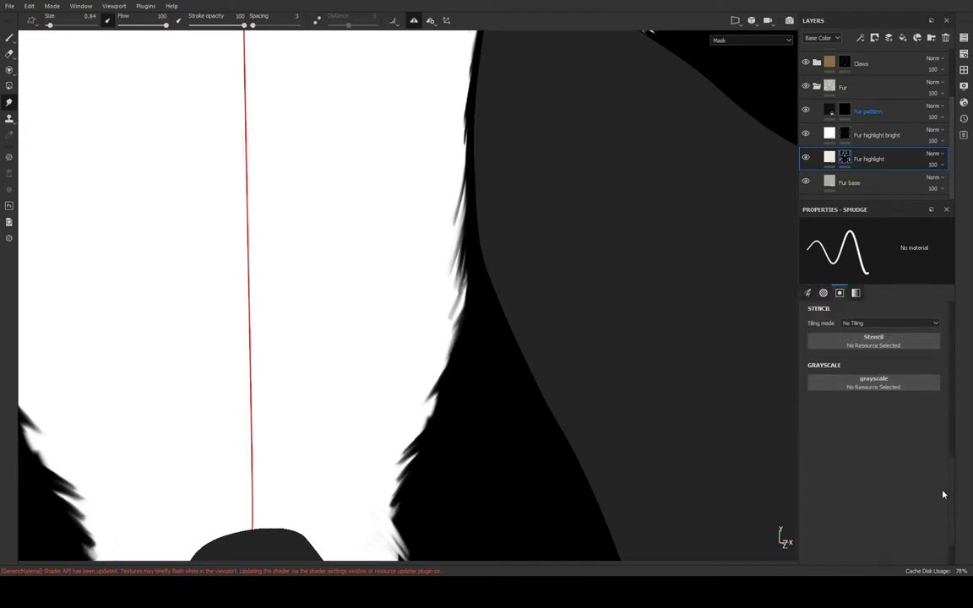
{"action": "scroll", "coordinate": [947, 456], "scroll_direction": "up", "scroll_amount": 3}
{"action": "scroll", "coordinate": [952, 371], "scroll_direction": "up", "scroll_amount": 3}
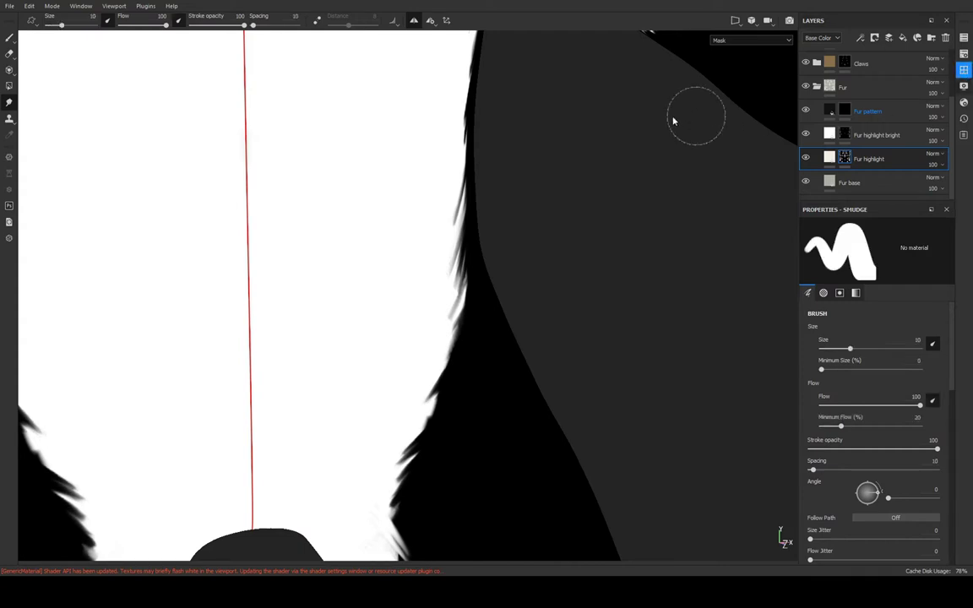
{"action": "scroll", "coordinate": [949, 71], "scroll_direction": "up", "scroll_amount": 3}
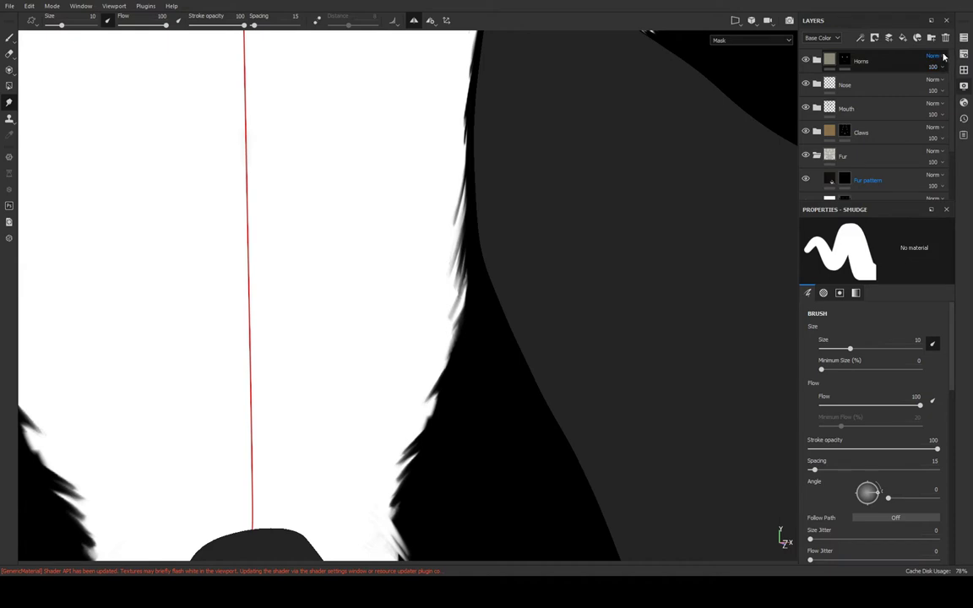
Shrink the smudge brush size to 0.84 after a test stroke on the white fur
{"action": "left_click_drag", "start_coordinate": [178, 200], "coordinate": [179, 245]}
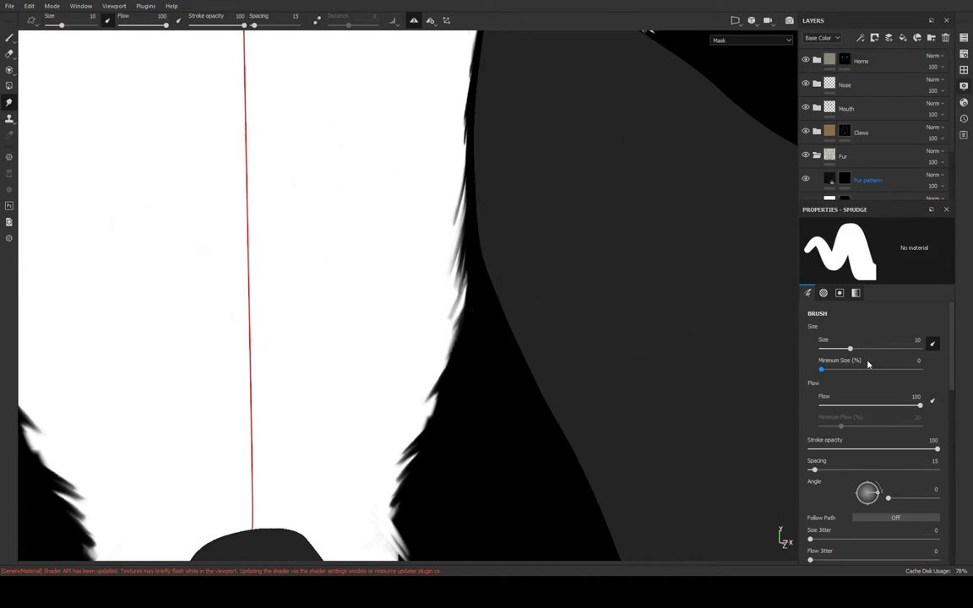
{"action": "left_click_drag", "start_coordinate": [850, 347], "coordinate": [852, 352]}
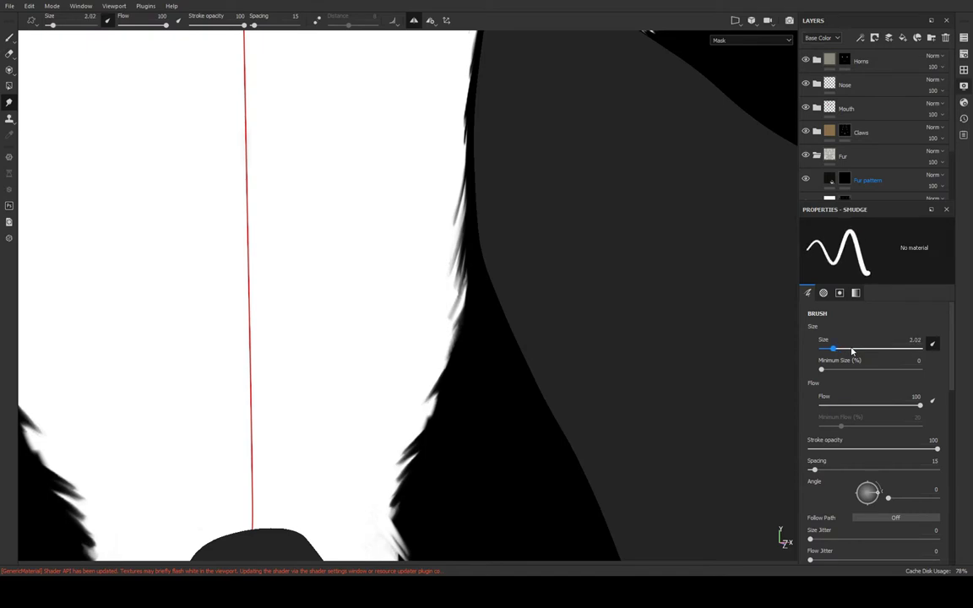
{"action": "key", "text": "["}
{"action": "key", "text": "bracketright"}
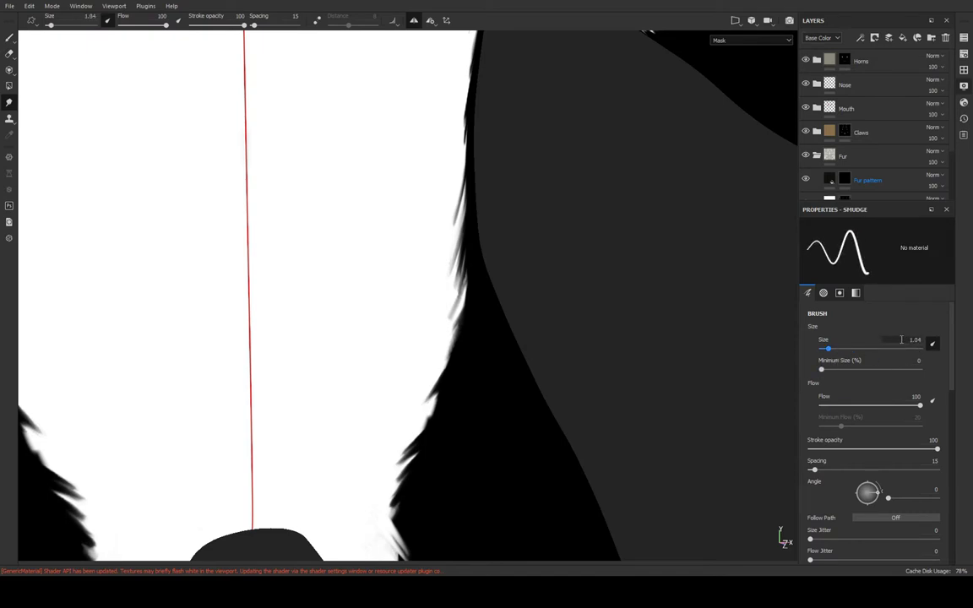
{"action": "left_click_drag", "start_coordinate": [827, 349], "coordinate": [827, 349]}
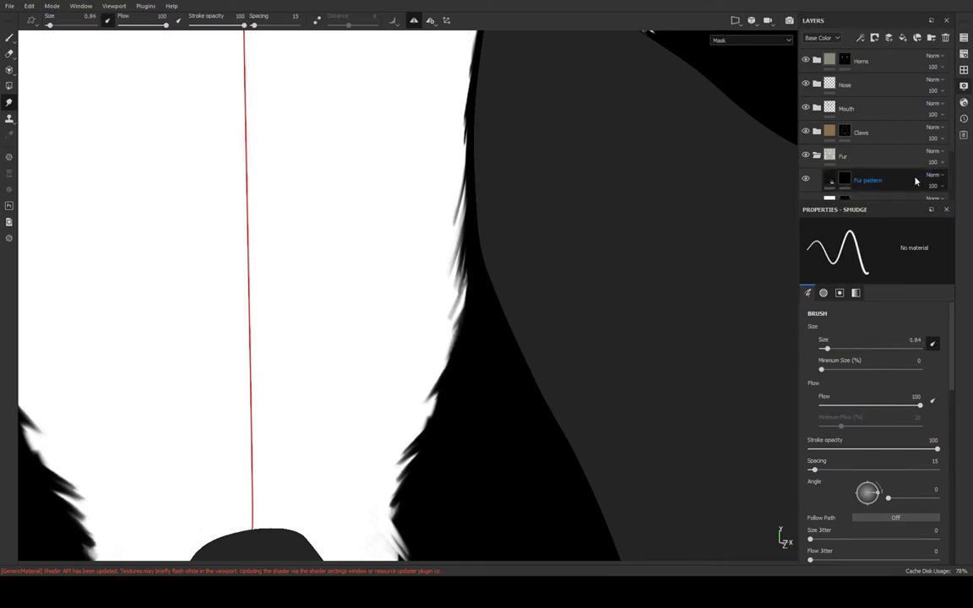
Select the Fur highlight layer and try mirrored smudge strokes on the chest fur, undoing them
{"action": "scroll", "coordinate": [947, 149], "scroll_direction": "down", "scroll_amount": 2}
{"action": "left_click", "coordinate": [870, 169]}
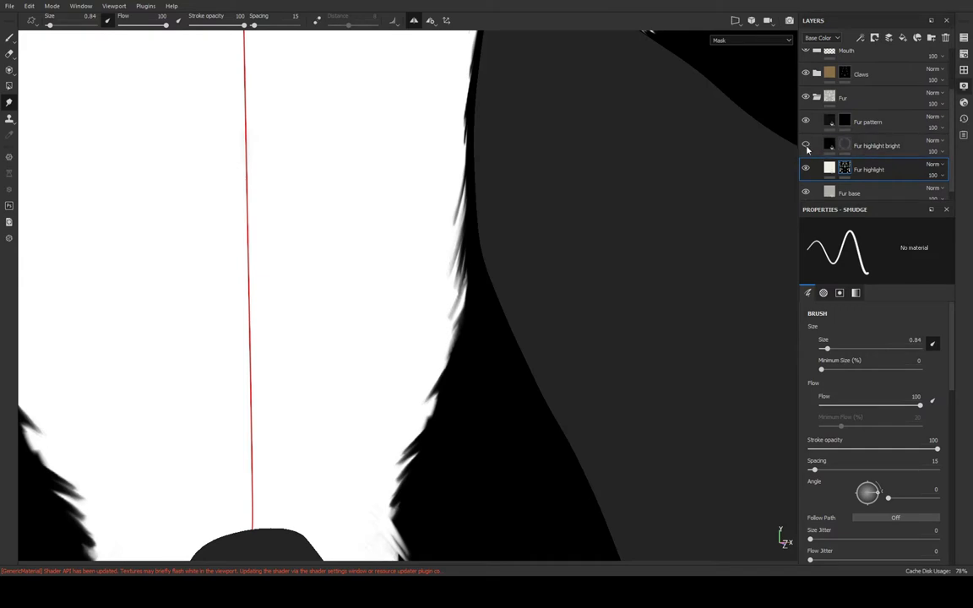
{"action": "middle_click_drag", "start_coordinate": [649, 347], "coordinate": [423, 282]}
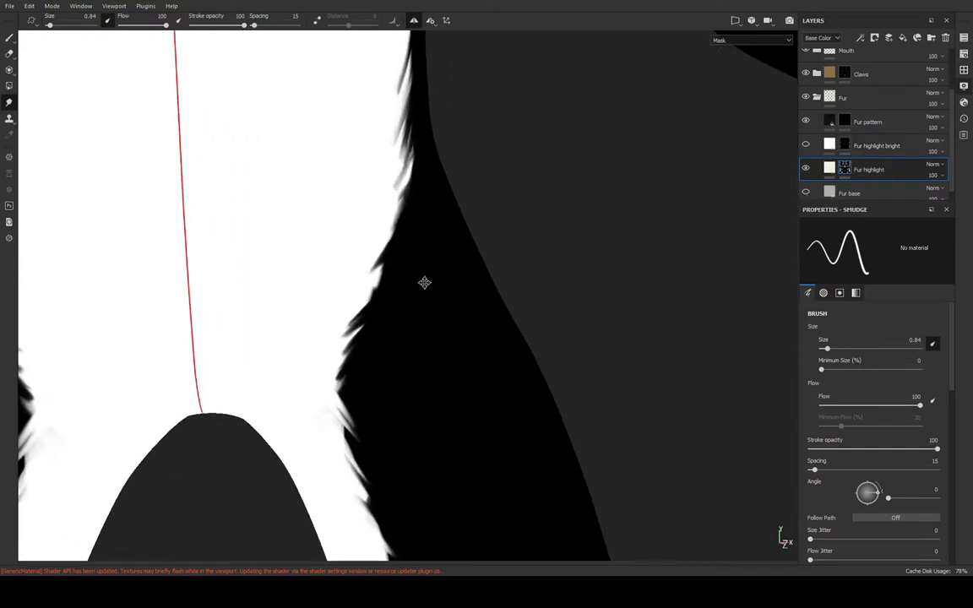
{"action": "left_click_drag", "start_coordinate": [269, 196], "coordinate": [267, 268]}
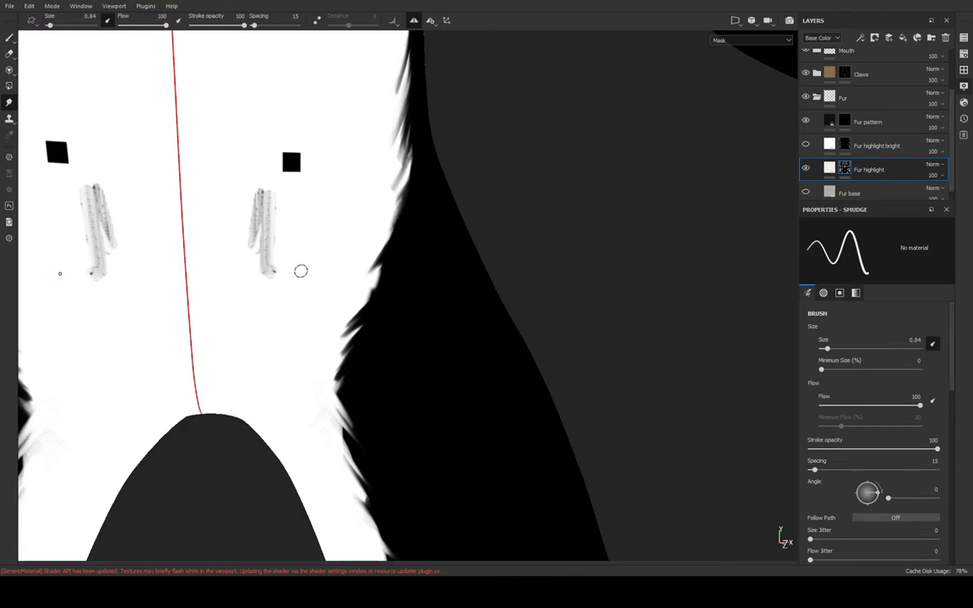
{"action": "key", "text": "ctrl+z"}
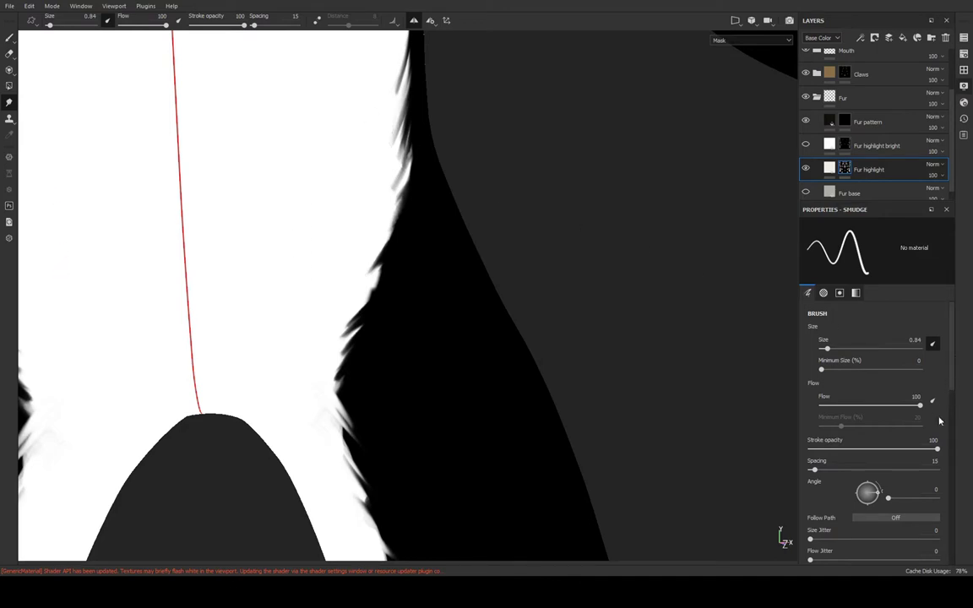
Test smudge strands at lower brush hardness, 0.83 then 0, undoing each stroke
{"action": "left_click_drag", "start_coordinate": [950, 391], "coordinate": [947, 467]}
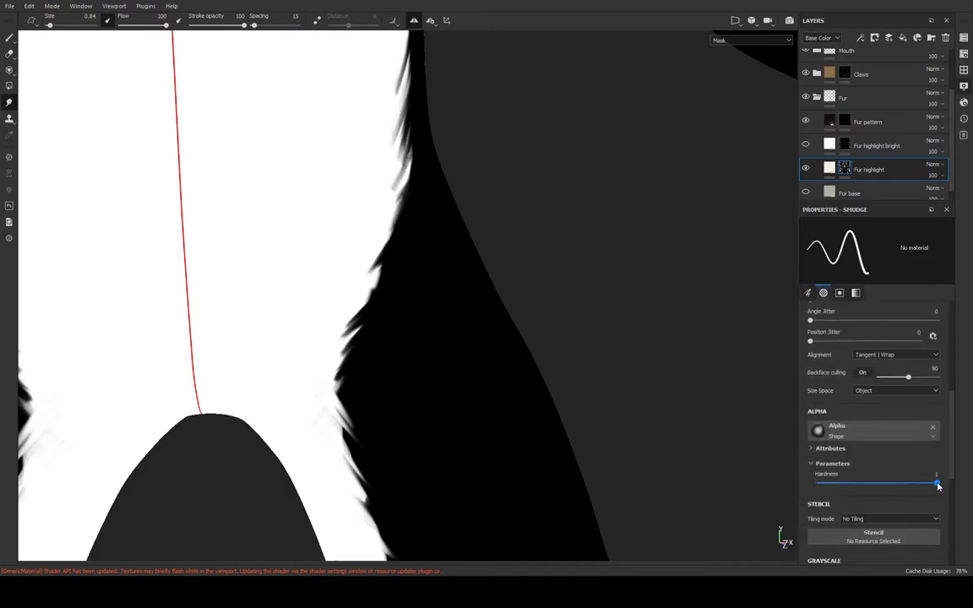
{"action": "mouse_move", "coordinate": [936, 485]}
{"action": "left_mouse_down"}
{"action": "mouse_move", "coordinate": [892, 484]}
{"action": "mouse_move", "coordinate": [916, 484]}
{"action": "left_mouse_up"}
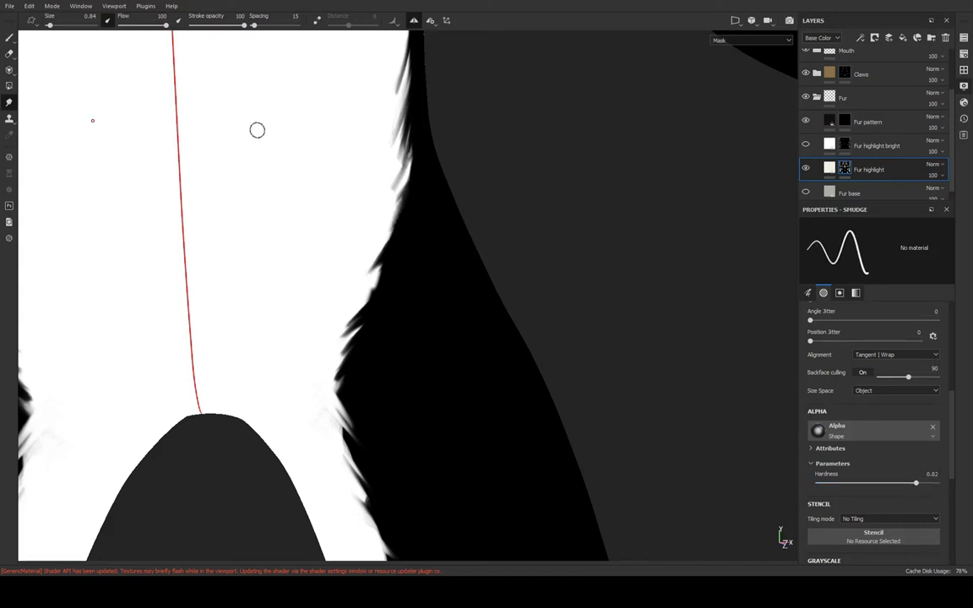
{"action": "left_click_drag", "start_coordinate": [234, 157], "coordinate": [258, 248]}
{"action": "left_click_drag", "start_coordinate": [916, 483], "coordinate": [817, 483]}
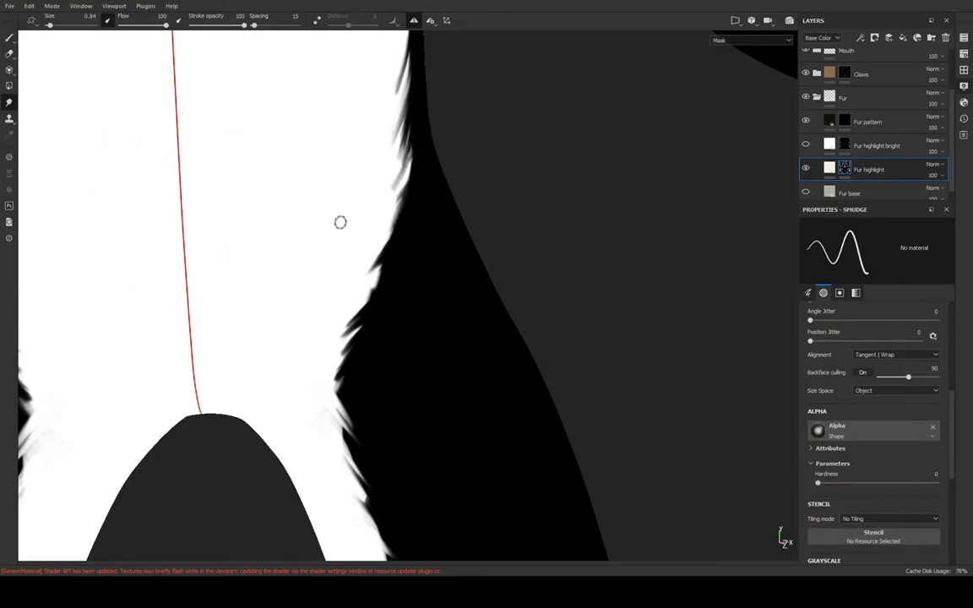
{"action": "left_click_drag", "start_coordinate": [334, 280], "coordinate": [369, 347]}
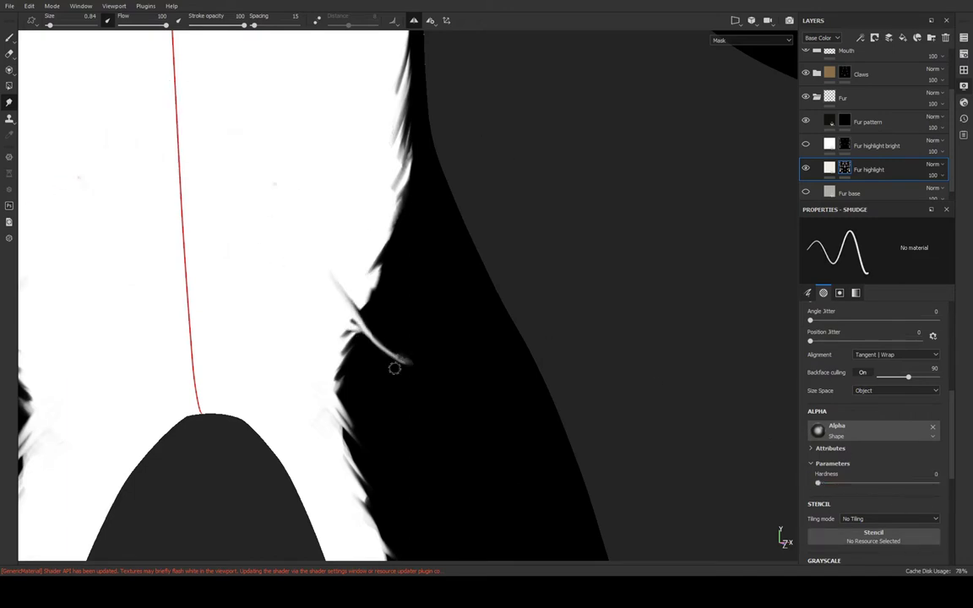
{"action": "key", "text": "ctrl+z"}
{"action": "left_click_drag", "start_coordinate": [338, 258], "coordinate": [393, 400]}
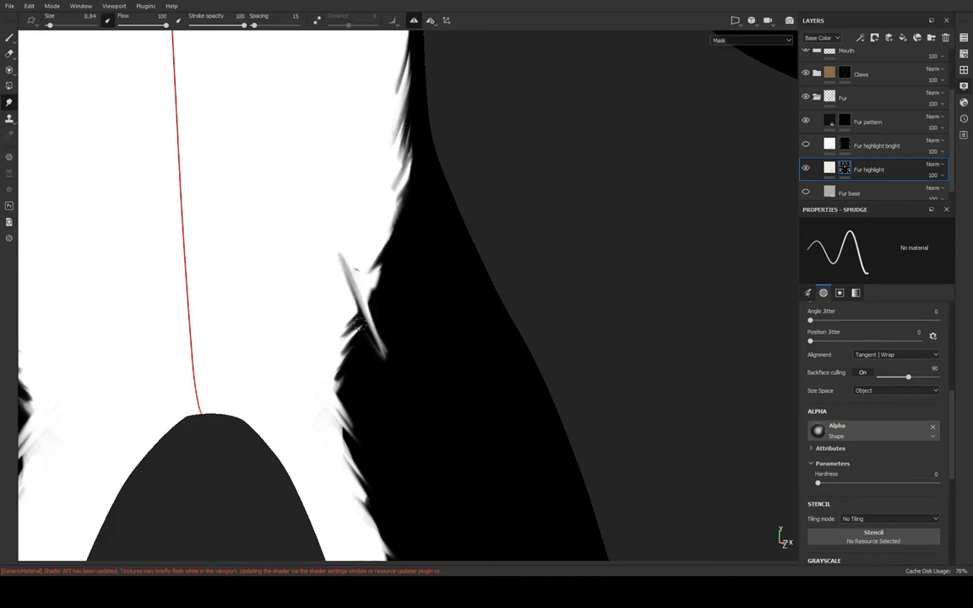
{"action": "key", "text": "ctrl+z"}
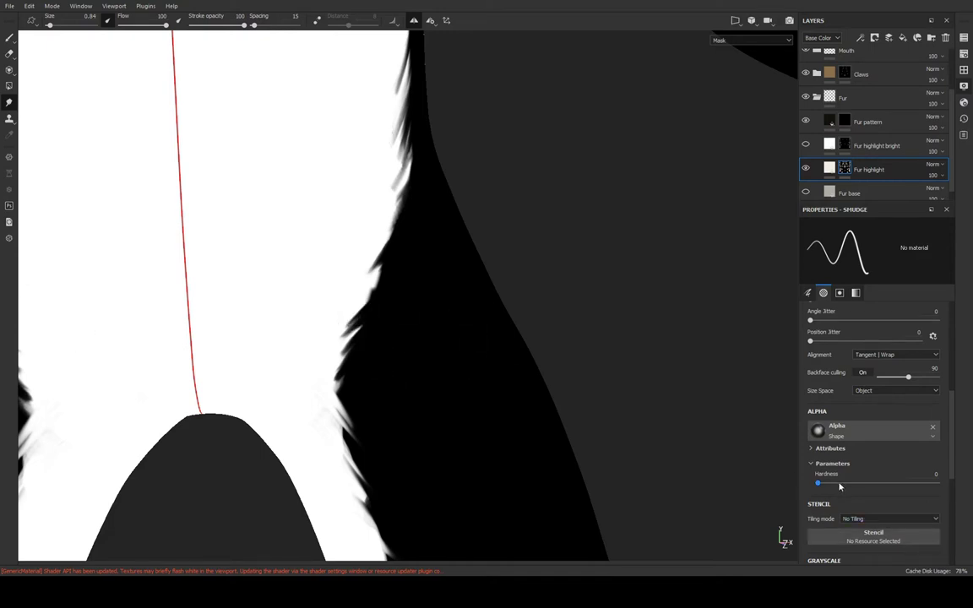
Raise the brush hardness to 0.7 and then 0.81, undoing the short test strands
{"action": "left_click_drag", "start_coordinate": [818, 484], "coordinate": [901, 483]}
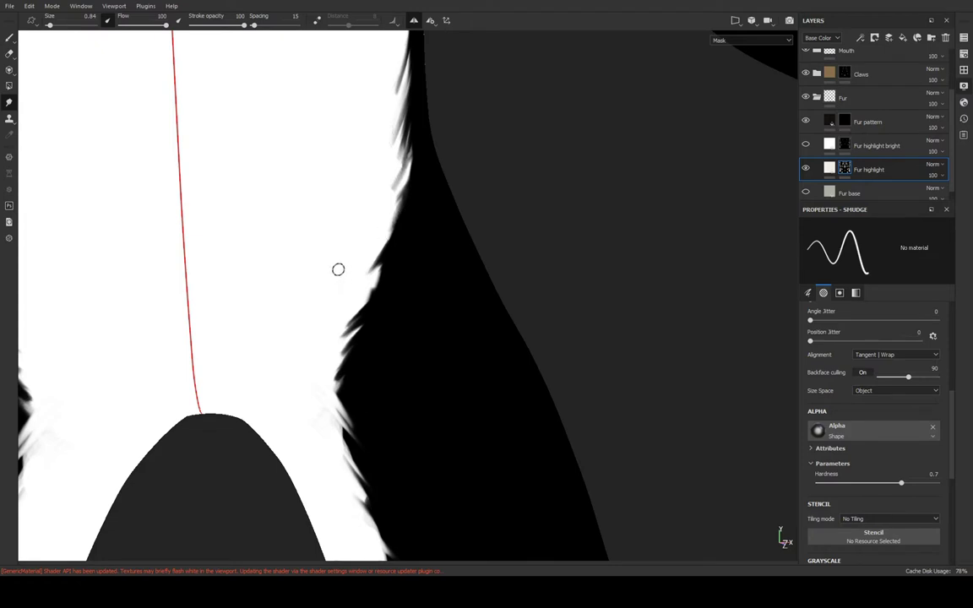
{"action": "left_click_drag", "start_coordinate": [359, 313], "coordinate": [372, 331]}
{"action": "key", "text": "ctrl+z"}
{"action": "left_click_drag", "start_coordinate": [901, 484], "coordinate": [915, 483]}
{"action": "scroll", "coordinate": [956, 423], "scroll_direction": "up", "scroll_amount": 5}
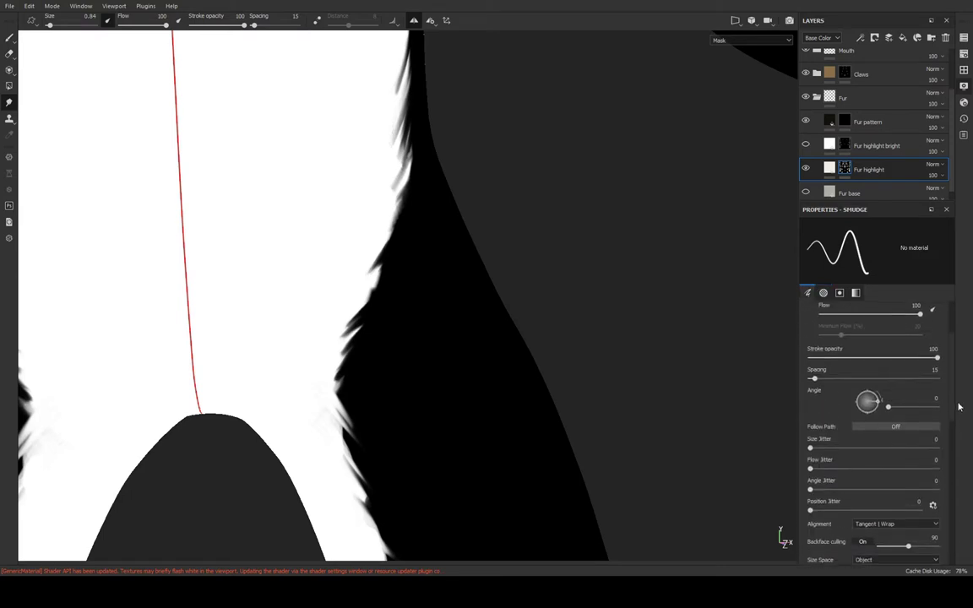
{"action": "scroll", "coordinate": [958, 397], "scroll_direction": "up", "scroll_amount": 1}
{"action": "scroll", "coordinate": [959, 380], "scroll_direction": "up", "scroll_amount": 2}
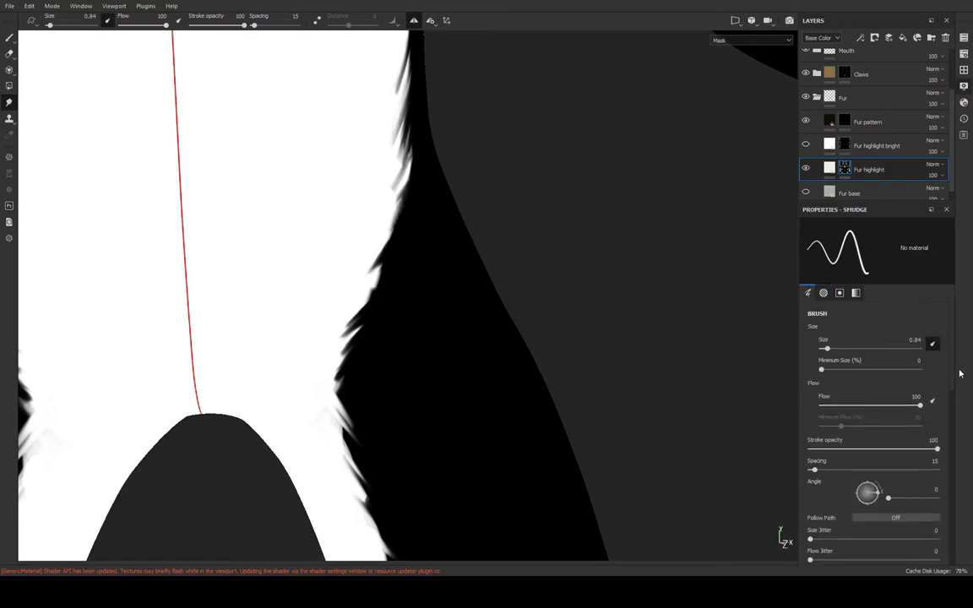
{"action": "scroll", "coordinate": [960, 385], "scroll_direction": "down", "scroll_amount": 1}
{"action": "scroll", "coordinate": [958, 393], "scroll_direction": "down", "scroll_amount": 1}
{"action": "scroll", "coordinate": [956, 404], "scroll_direction": "down", "scroll_amount": 1}
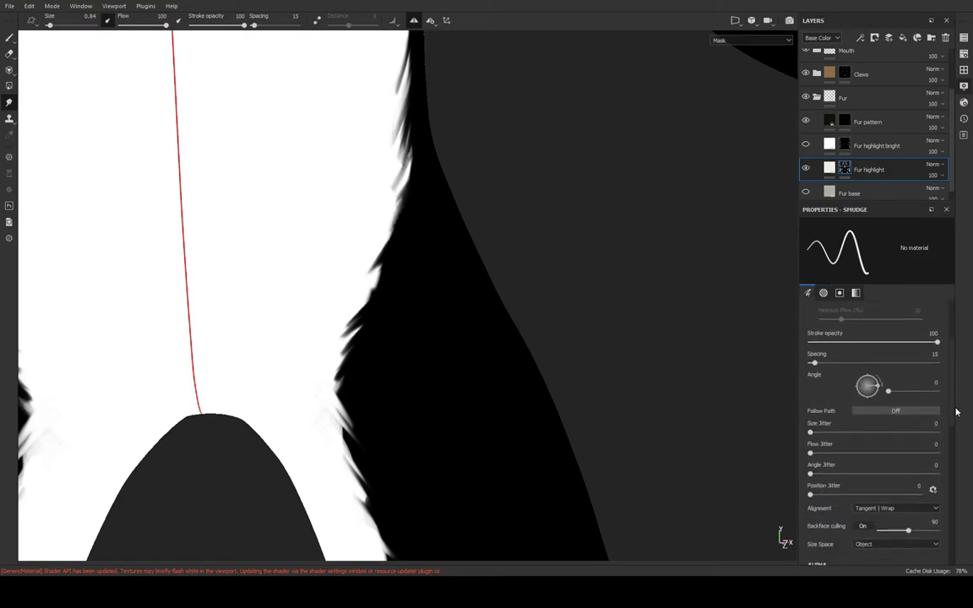
{"action": "scroll", "coordinate": [954, 414], "scroll_direction": "down", "scroll_amount": 1}
{"action": "scroll", "coordinate": [952, 420], "scroll_direction": "down", "scroll_amount": 1}
{"action": "scroll", "coordinate": [948, 397], "scroll_direction": "down", "scroll_amount": 2}
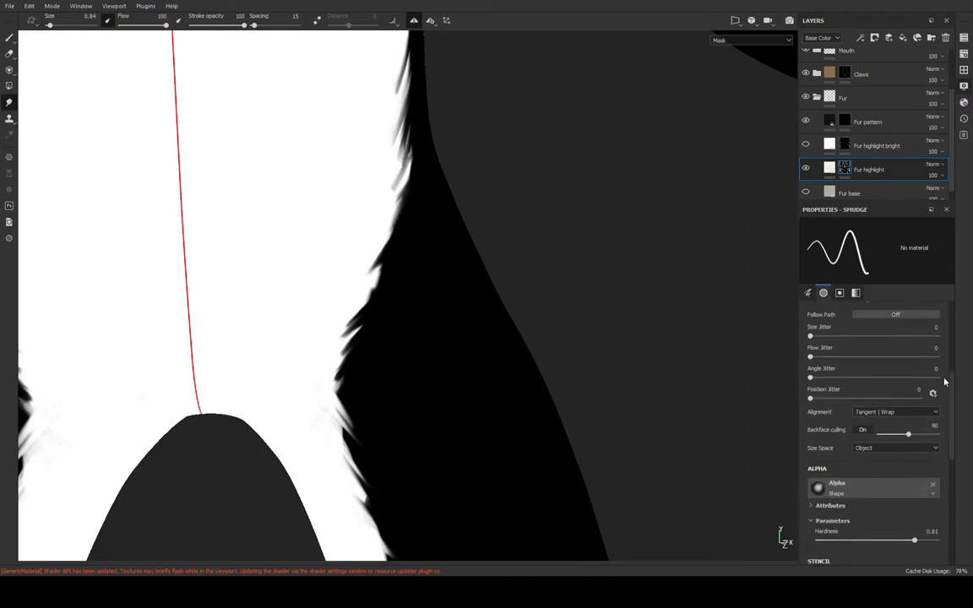
Return to the full material view and try a white fur streak off the leg edge, undoing it
{"action": "left_click", "coordinate": [829, 169]}
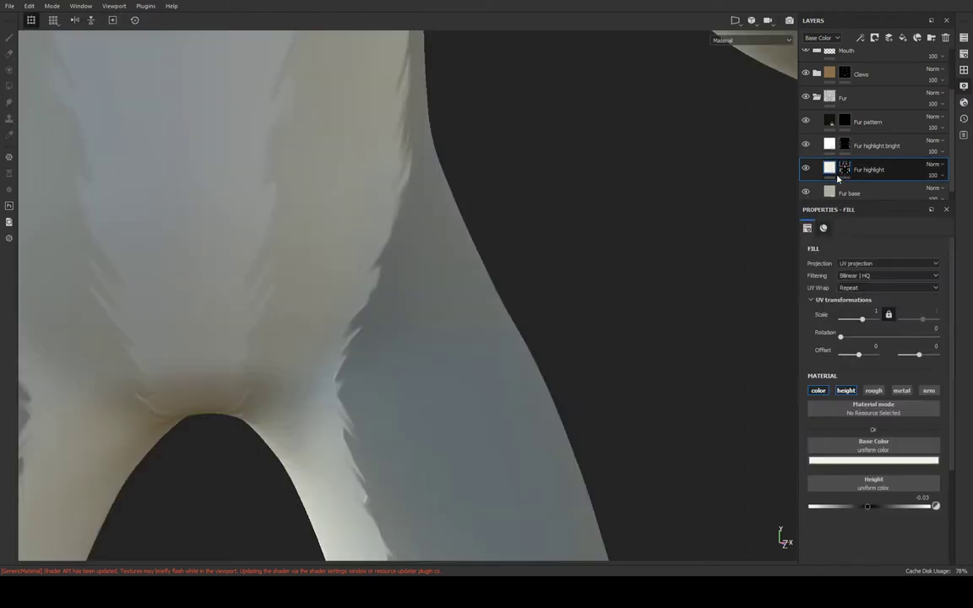
{"action": "left_click", "coordinate": [844, 169]}
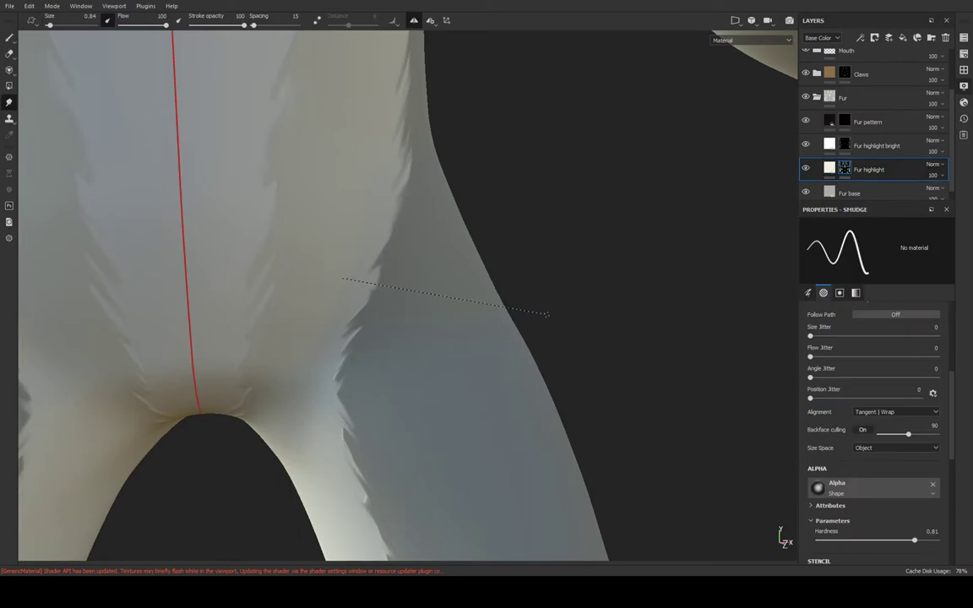
{"action": "right_click_drag", "start_coordinate": [570, 279], "coordinate": [551, 317], "text": "shift"}
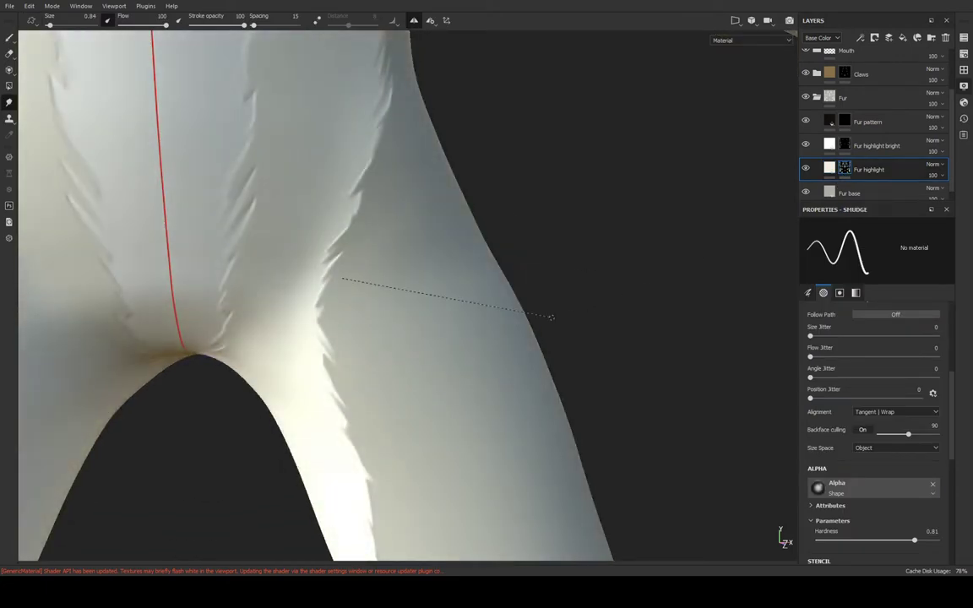
{"action": "mouse_move", "coordinate": [551, 316]}
{"action": "left_mouse_down", "text": "alt"}
{"action": "mouse_move", "coordinate": [338, 270]}
{"action": "mouse_move", "coordinate": [566, 159]}
{"action": "mouse_move", "coordinate": [506, 241]}
{"action": "mouse_move", "coordinate": [508, 195]}
{"action": "mouse_move", "coordinate": [532, 250]}
{"action": "left_mouse_up", "text": "alt"}
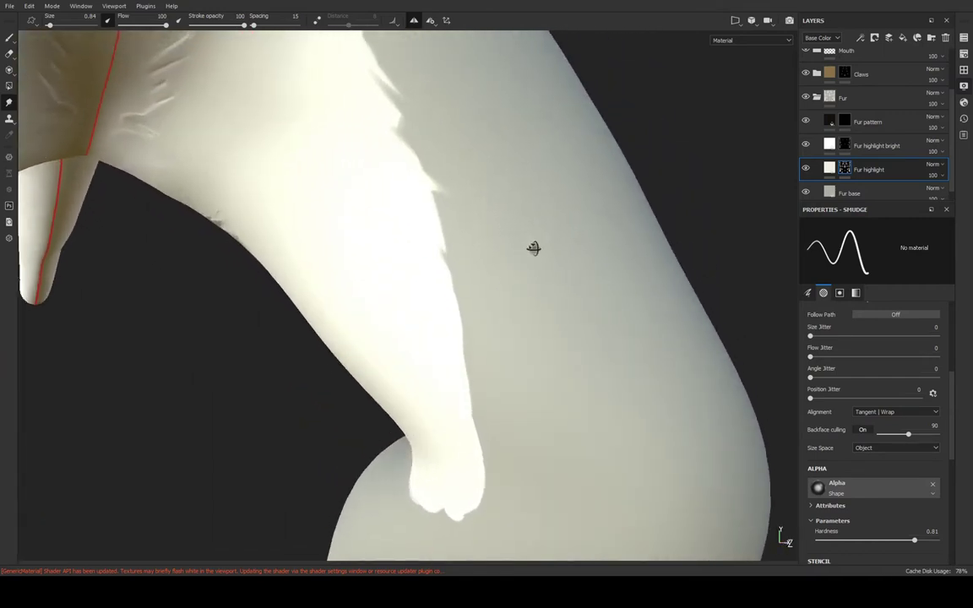
{"action": "left_click_drag", "start_coordinate": [484, 373], "coordinate": [501, 404]}
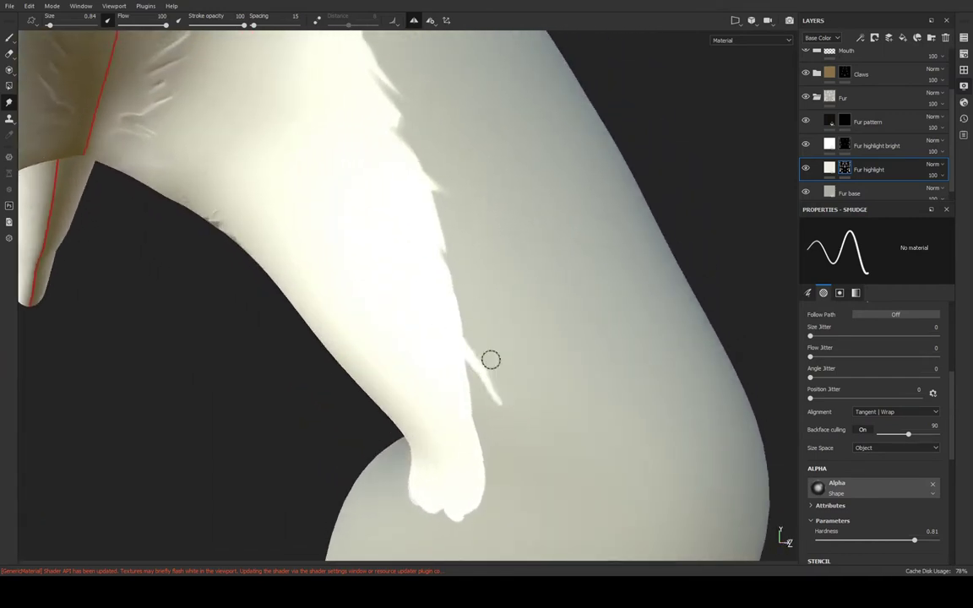
{"action": "key", "text": "ctrl+z"}
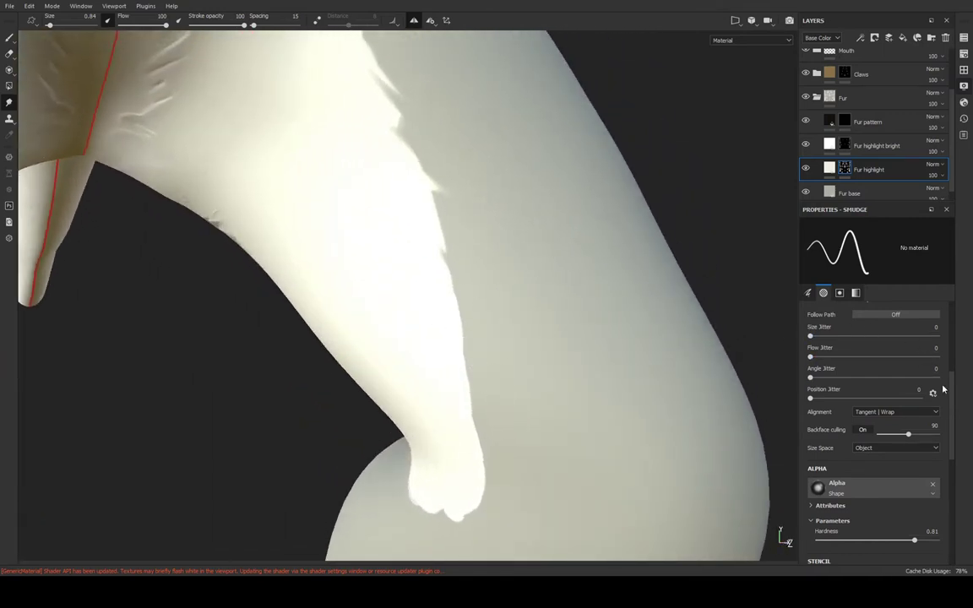
Reselect the Smudge tool and pull a small fur spike from the edge, then undo it
{"action": "scroll", "coordinate": [956, 346], "scroll_direction": "up", "scroll_amount": 5}
{"action": "scroll", "coordinate": [947, 387], "scroll_direction": "down", "scroll_amount": 3}
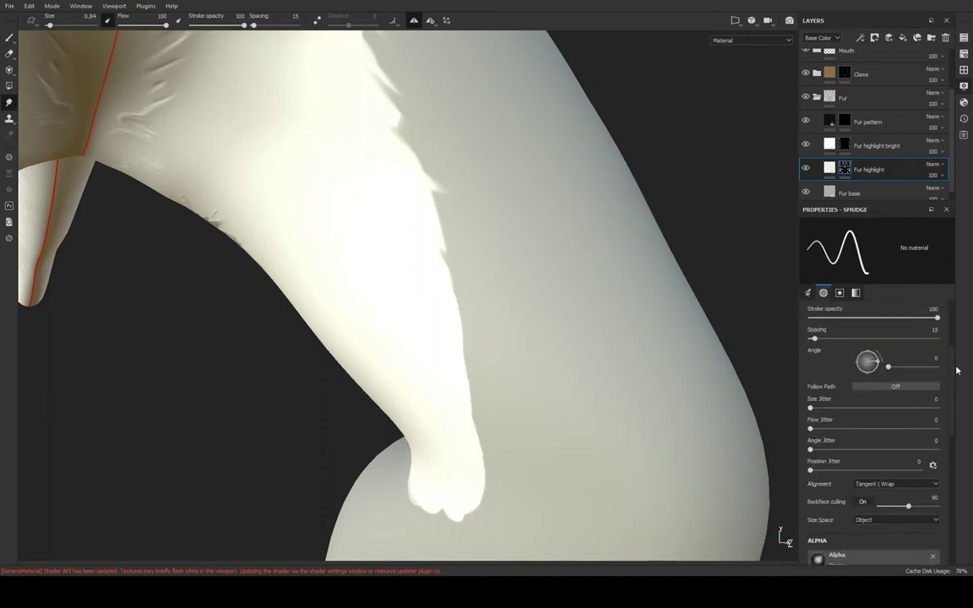
{"action": "scroll", "coordinate": [955, 369], "scroll_direction": "down", "scroll_amount": 2}
{"action": "scroll", "coordinate": [946, 403], "scroll_direction": "down", "scroll_amount": 2}
{"action": "scroll", "coordinate": [945, 414], "scroll_direction": "up", "scroll_amount": 1}
{"action": "scroll", "coordinate": [945, 413], "scroll_direction": "up", "scroll_amount": 4}
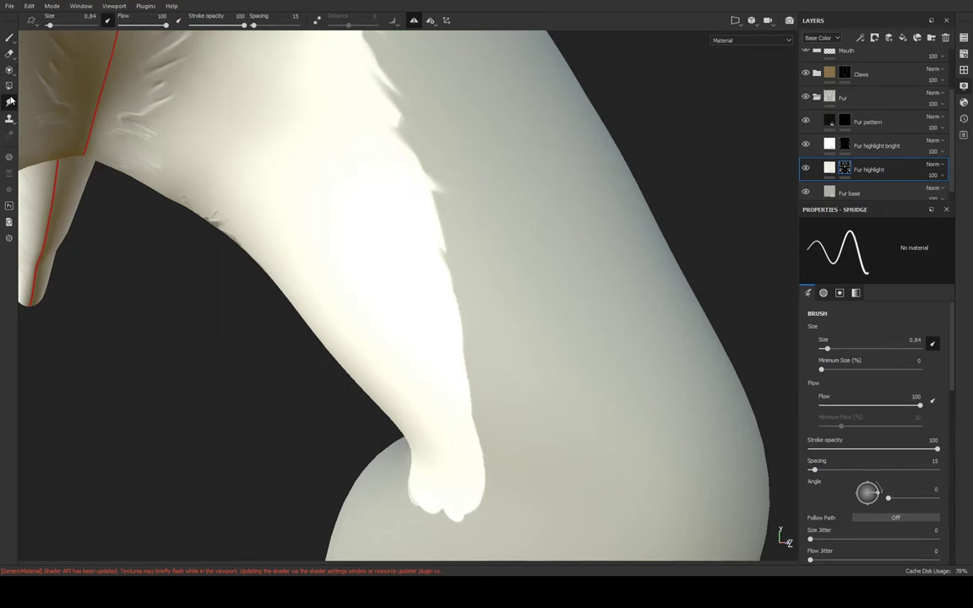
{"action": "left_click", "coordinate": [10, 87]}
{"action": "left_click", "coordinate": [9, 103]}
{"action": "left_click_drag", "start_coordinate": [465, 374], "coordinate": [488, 394]}
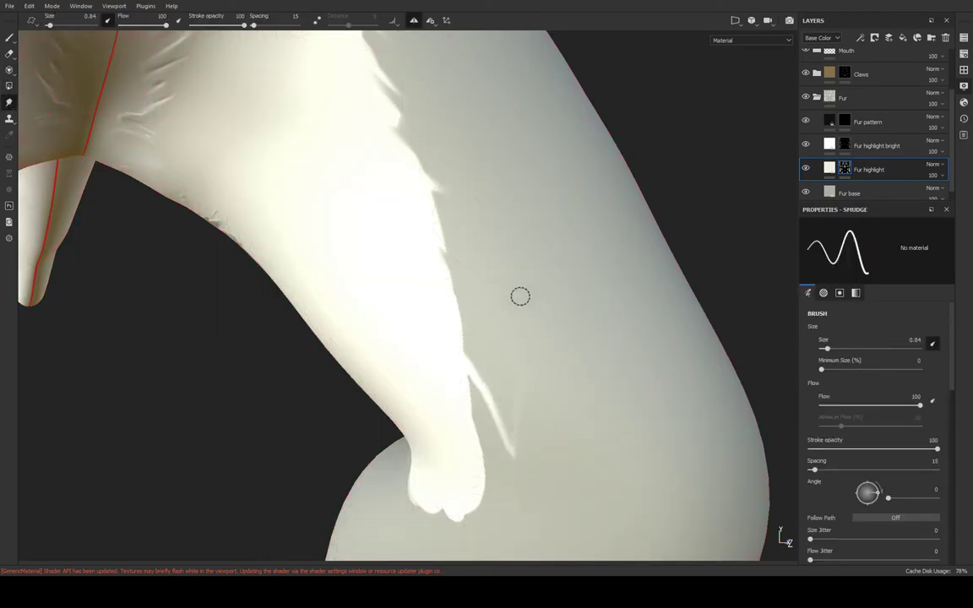
{"action": "key", "text": "ctrl+z"}
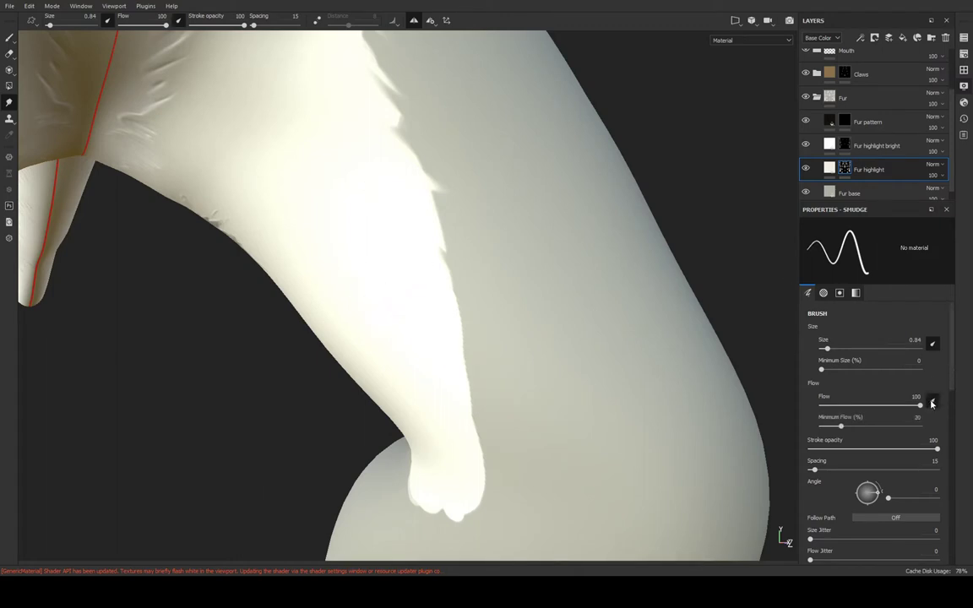
Smudge white fur strands along the arm edge, undo them, and inspect the arm and claws
{"action": "left_click_drag", "start_coordinate": [456, 356], "coordinate": [494, 388]}
{"action": "mouse_move", "coordinate": [447, 328]}
{"action": "left_mouse_down"}
{"action": "mouse_move", "coordinate": [487, 380]}
{"action": "mouse_move", "coordinate": [494, 419]}
{"action": "left_mouse_up"}
{"action": "key", "text": "ctrl+z"}
{"action": "scroll", "coordinate": [950, 371], "scroll_direction": "down", "scroll_amount": 3}
{"action": "scroll", "coordinate": [949, 404], "scroll_direction": "down", "scroll_amount": 1}
{"action": "scroll", "coordinate": [950, 414], "scroll_direction": "down", "scroll_amount": 1}
{"action": "scroll", "coordinate": [953, 427], "scroll_direction": "down", "scroll_amount": 2}
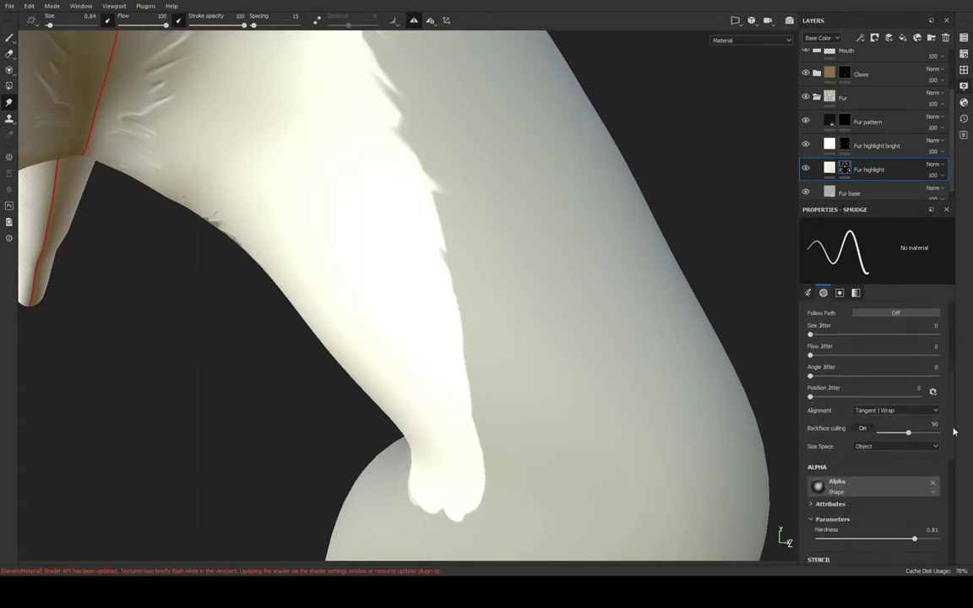
{"action": "scroll", "coordinate": [953, 438], "scroll_direction": "down", "scroll_amount": 1}
{"action": "scroll", "coordinate": [953, 439], "scroll_direction": "up", "scroll_amount": 8}
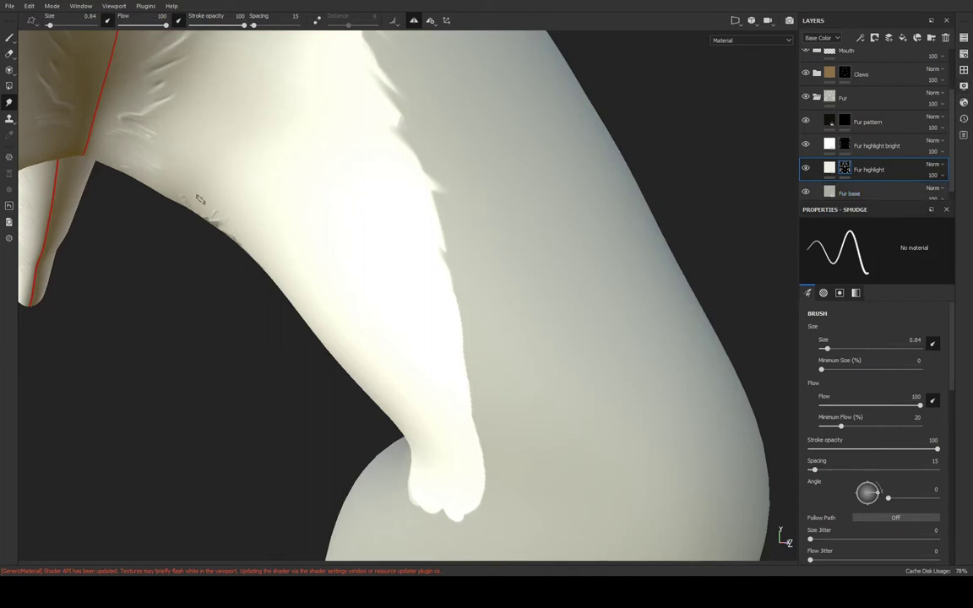
{"action": "mouse_move", "coordinate": [349, 259]}
{"action": "left_mouse_down", "text": "alt"}
{"action": "mouse_move", "coordinate": [445, 202]}
{"action": "mouse_move", "coordinate": [343, 266]}
{"action": "mouse_move", "coordinate": [422, 191]}
{"action": "mouse_move", "coordinate": [433, 376]}
{"action": "left_mouse_up", "text": "alt"}
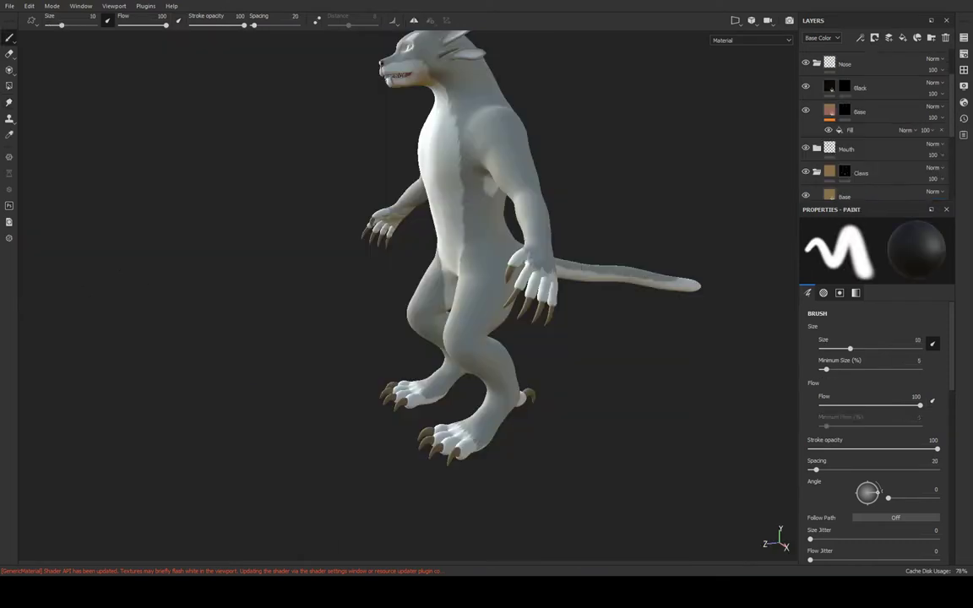
Turn the whole white creature to a front three-quarter view to inspect it
{"action": "left_click_drag", "start_coordinate": [389, 90], "coordinate": [490, 130], "text": "alt"}
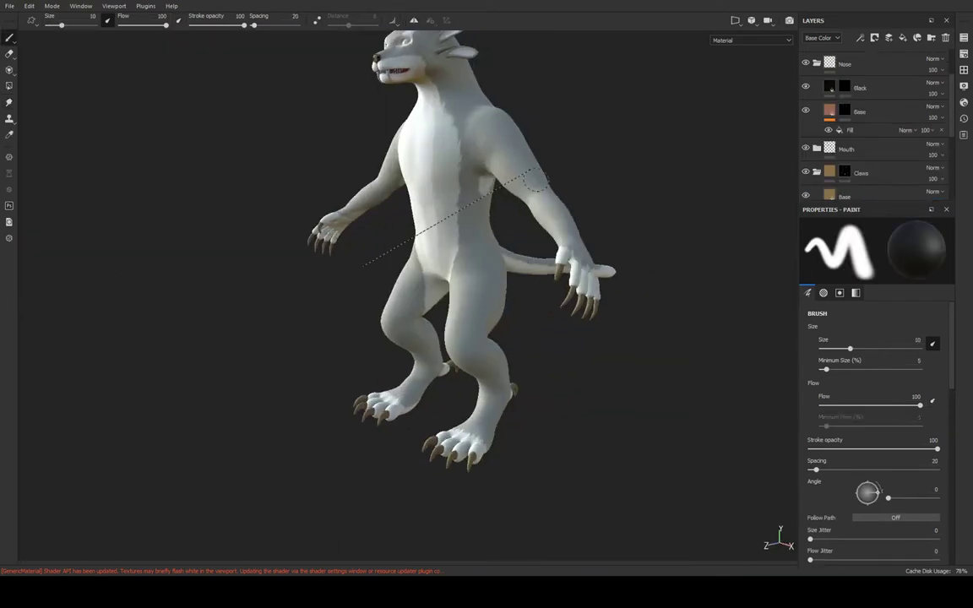
{"action": "mouse_move", "coordinate": [465, 174]}
{"action": "right_mouse_down", "text": "alt"}
{"action": "mouse_move", "coordinate": [447, 193]}
{"action": "mouse_move", "coordinate": [493, 167]}
{"action": "right_mouse_up", "text": "alt"}
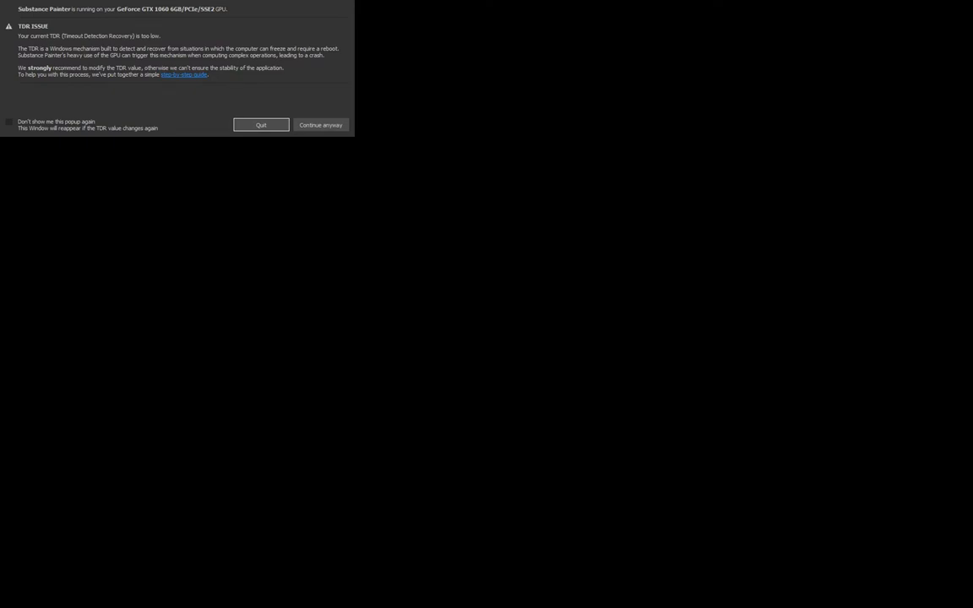
Choose Continue anyway on the TDR ISSUE warning so the project reloads
{"action": "left_click", "coordinate": [316, 127]}
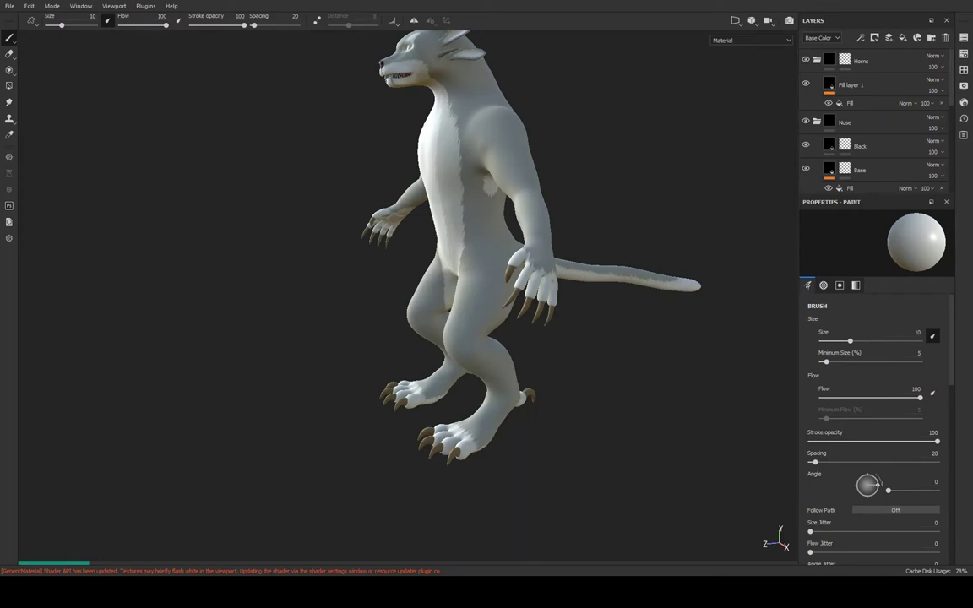
Orbit to a near-front view and zoom in on the creature's torso
{"action": "mouse_move", "coordinate": [413, 171]}
{"action": "left_mouse_down", "text": "alt"}
{"action": "mouse_move", "coordinate": [355, 177]}
{"action": "mouse_move", "coordinate": [393, 190]}
{"action": "mouse_move", "coordinate": [467, 369]}
{"action": "left_mouse_up", "text": "alt"}
{"action": "scroll", "coordinate": [478, 353], "scroll_direction": "up", "scroll_amount": 2}
{"action": "scroll", "coordinate": [507, 338], "scroll_direction": "up", "scroll_amount": 2}
{"action": "scroll", "coordinate": [545, 313], "scroll_direction": "up", "scroll_amount": 2}
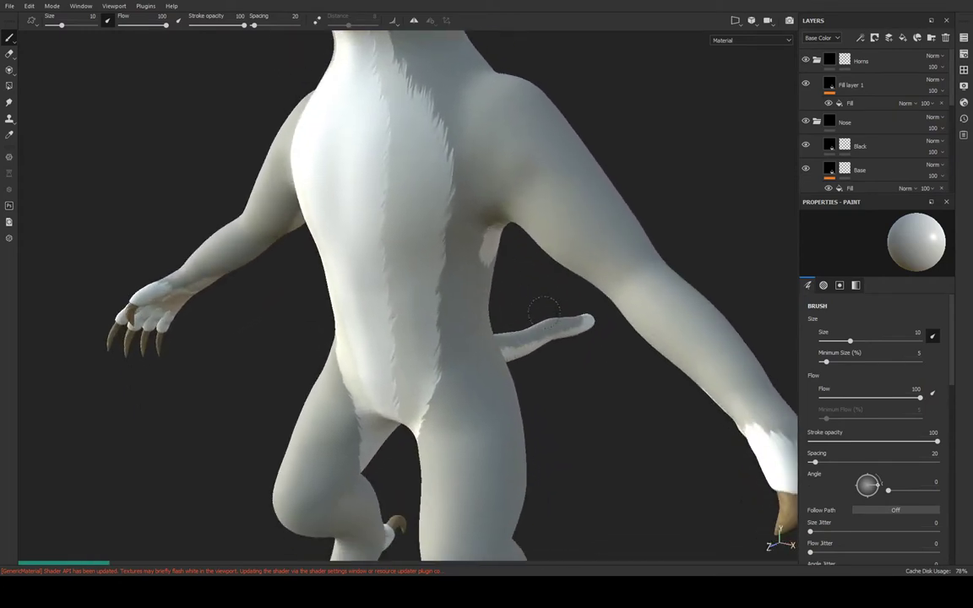
{"action": "scroll", "coordinate": [544, 313], "scroll_direction": "up", "scroll_amount": 3}
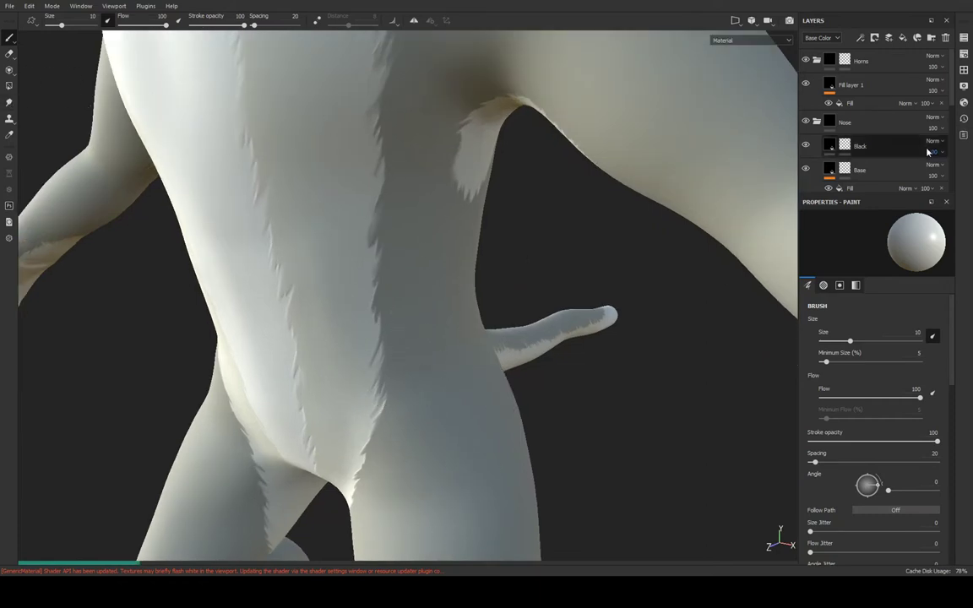
Collapse the Horns and Nose groups and select the Fur highlight layer for painting
{"action": "left_click", "coordinate": [816, 60]}
{"action": "left_click", "coordinate": [817, 84]}
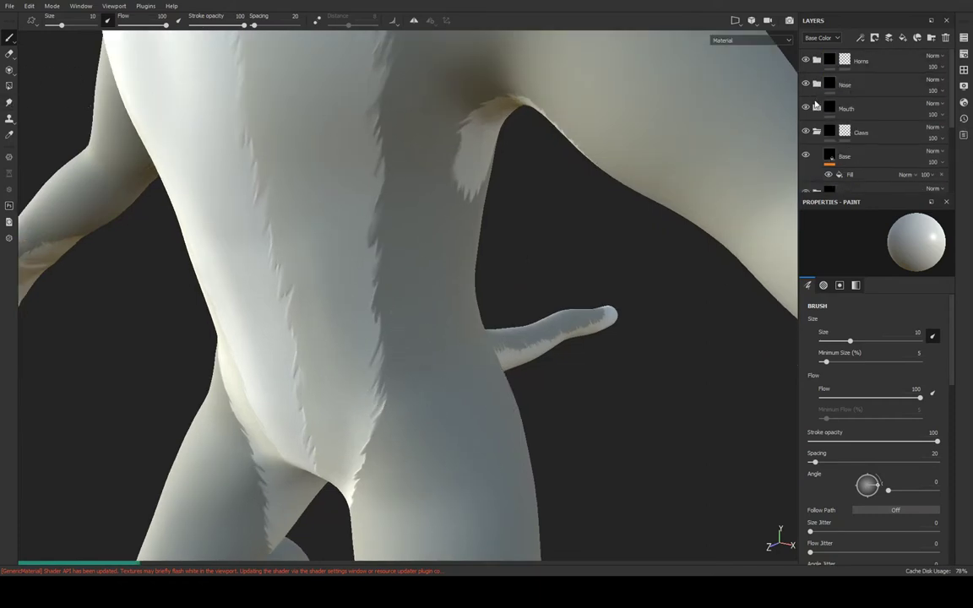
{"action": "scroll", "coordinate": [855, 123], "scroll_direction": "down", "scroll_amount": 3}
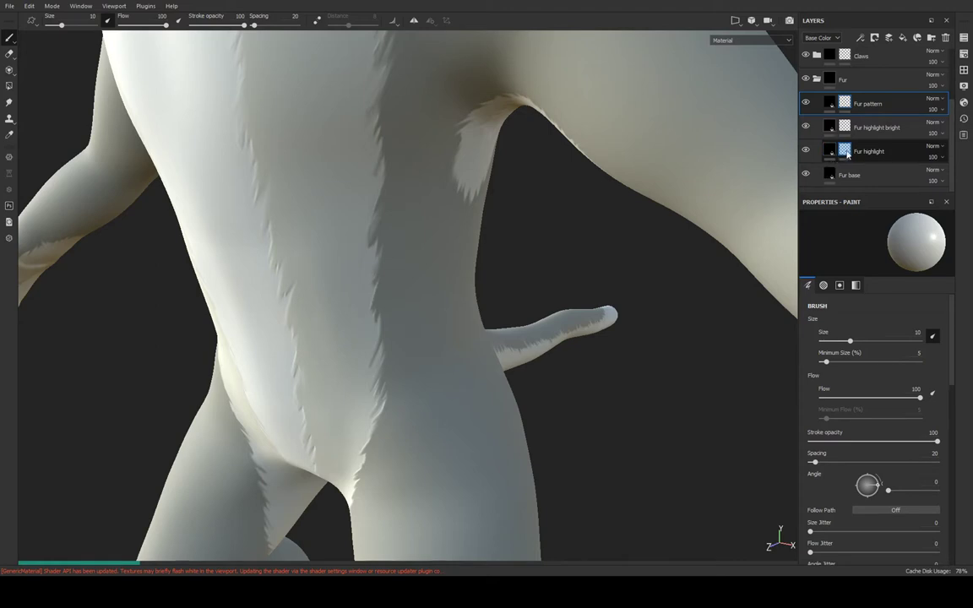
{"action": "left_click", "coordinate": [847, 153]}
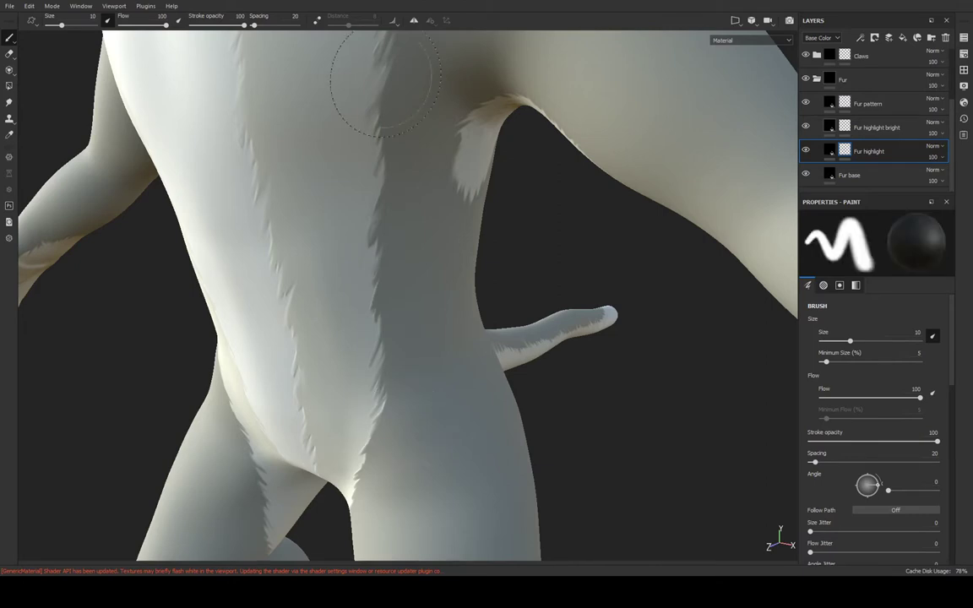
Toggle the Nose group's visibility, expand the Fur group, and view the inner thighs
{"action": "scroll", "coordinate": [863, 129], "scroll_direction": "up", "scroll_amount": 2}
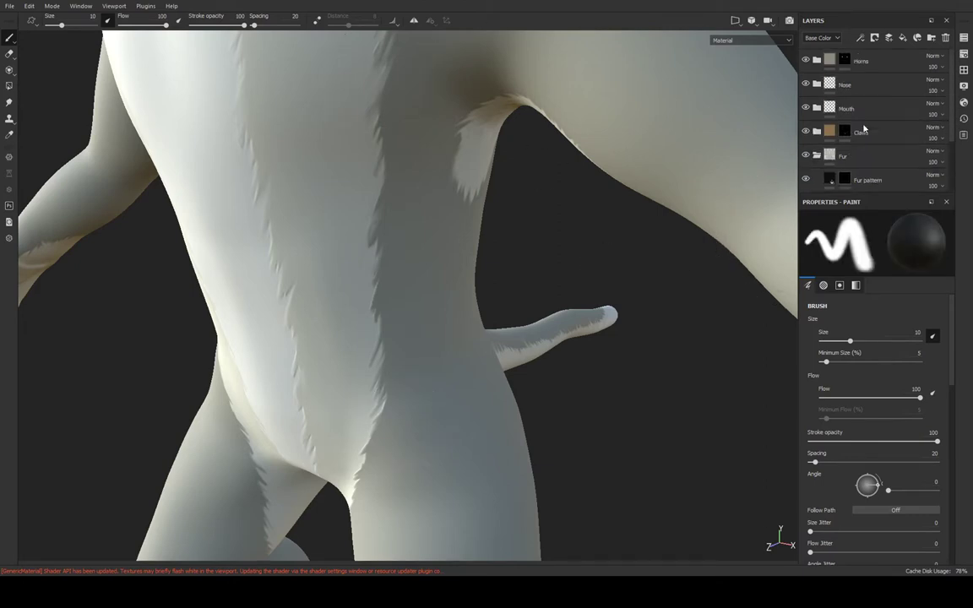
{"action": "left_click", "coordinate": [806, 85]}
{"action": "left_click", "coordinate": [815, 159]}
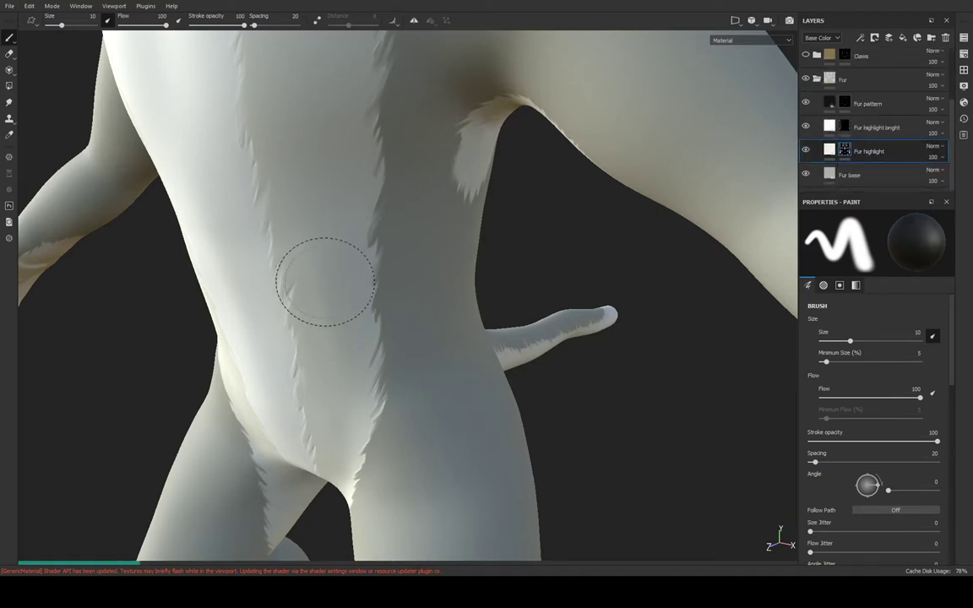
{"action": "scroll", "coordinate": [321, 283], "scroll_direction": "up", "scroll_amount": 5}
{"action": "mouse_move", "coordinate": [363, 273]}
{"action": "left_mouse_down", "text": "alt"}
{"action": "mouse_move", "coordinate": [380, 256]}
{"action": "mouse_move", "coordinate": [510, 256]}
{"action": "mouse_move", "coordinate": [492, 208]}
{"action": "mouse_move", "coordinate": [491, 169]}
{"action": "mouse_move", "coordinate": [586, 204]}
{"action": "mouse_move", "coordinate": [534, 161]}
{"action": "mouse_move", "coordinate": [570, 200]}
{"action": "mouse_move", "coordinate": [532, 210]}
{"action": "left_mouse_up", "text": "alt"}
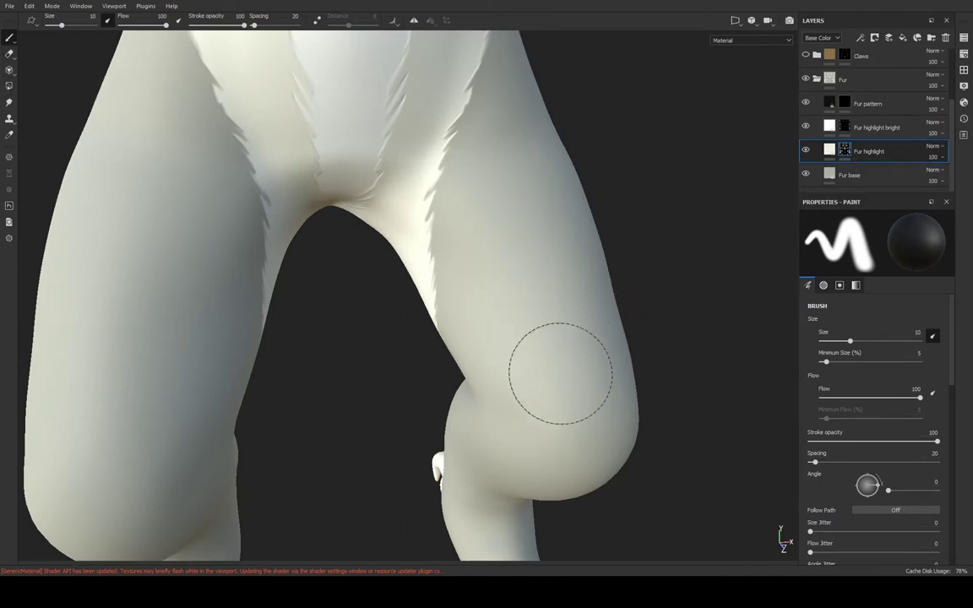
{"action": "mouse_move", "coordinate": [490, 220]}
{"action": "left_mouse_down", "text": "alt"}
{"action": "mouse_move", "coordinate": [521, 217]}
{"action": "mouse_move", "coordinate": [461, 239]}
{"action": "mouse_move", "coordinate": [467, 228]}
{"action": "mouse_move", "coordinate": [504, 238]}
{"action": "left_mouse_up", "text": "alt"}
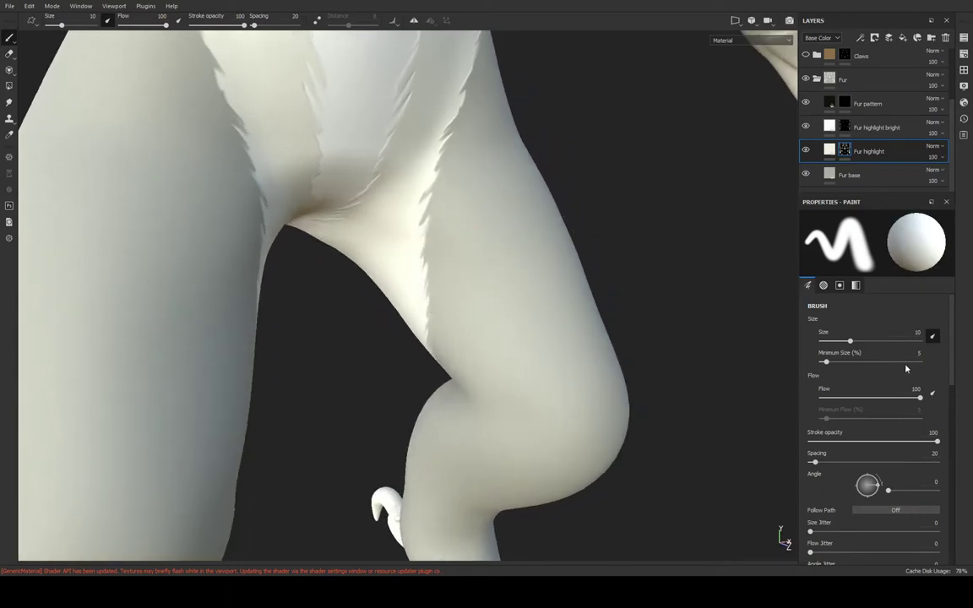
Try paint brush sizes around 4.5 and 8, and open then close a side panel
{"action": "left_click_drag", "start_coordinate": [855, 341], "coordinate": [839, 341]}
{"action": "left_click_drag", "start_coordinate": [369, 253], "coordinate": [447, 272], "text": "alt"}
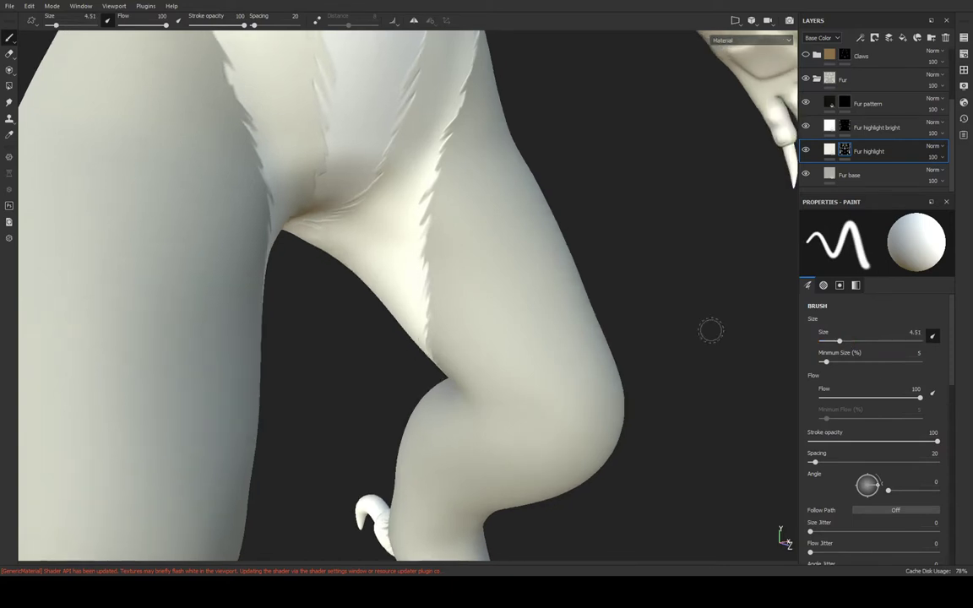
{"action": "left_click_drag", "start_coordinate": [839, 341], "coordinate": [845, 341]}
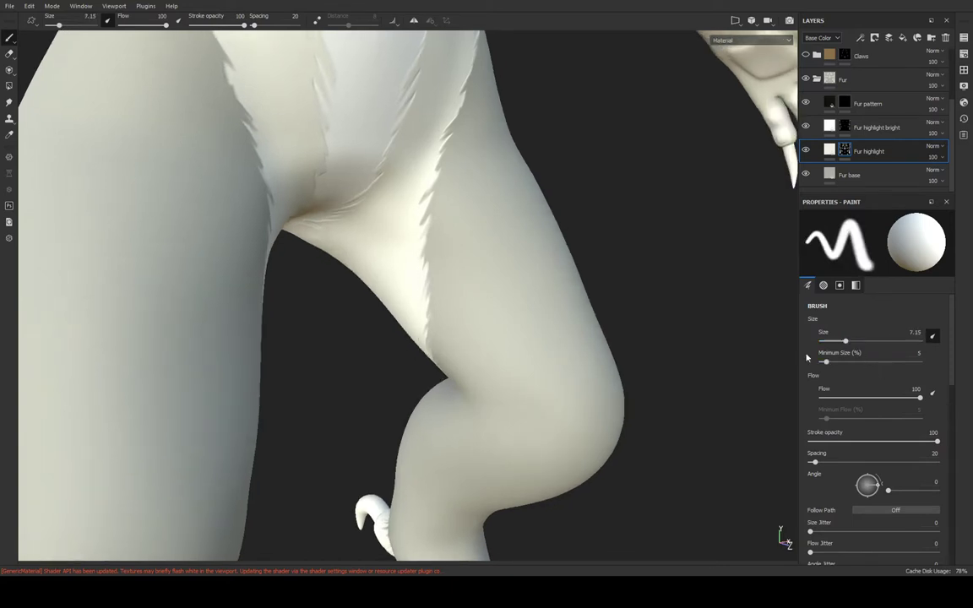
{"action": "left_click", "coordinate": [966, 84]}
{"action": "left_click", "coordinate": [964, 101]}
{"action": "left_click", "coordinate": [963, 101]}
{"action": "left_click", "coordinate": [964, 69]}
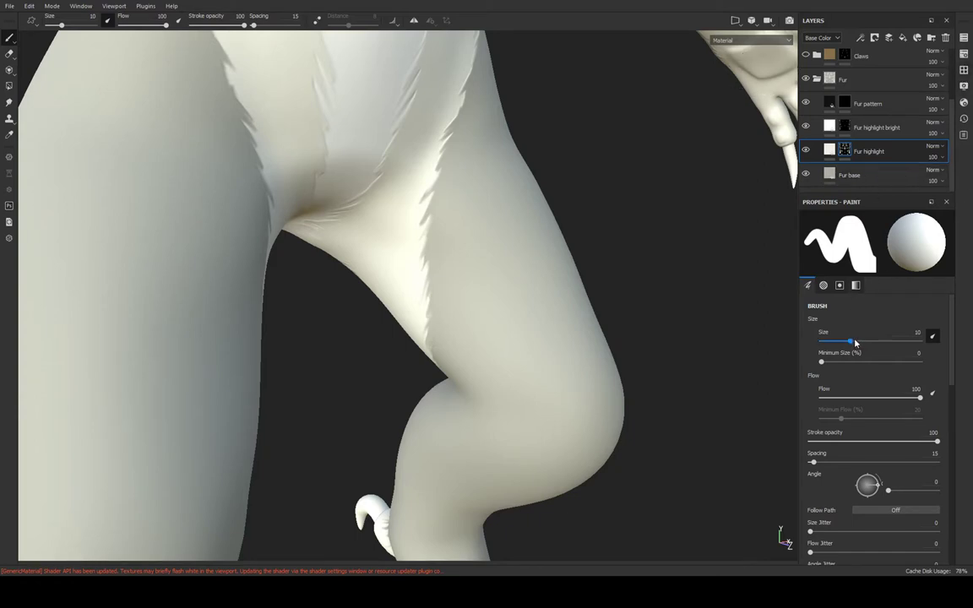
Paint bright inner-thigh highlights at brush size 4.09 and undo the blob below the knee
{"action": "left_click_drag", "start_coordinate": [854, 341], "coordinate": [838, 342]}
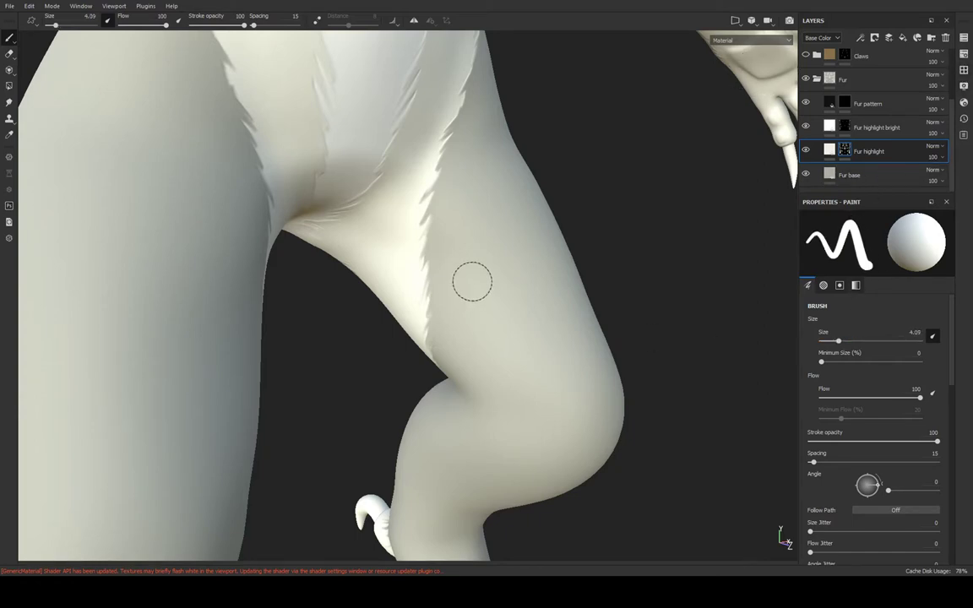
{"action": "left_click_drag", "start_coordinate": [472, 281], "coordinate": [408, 300], "text": "alt"}
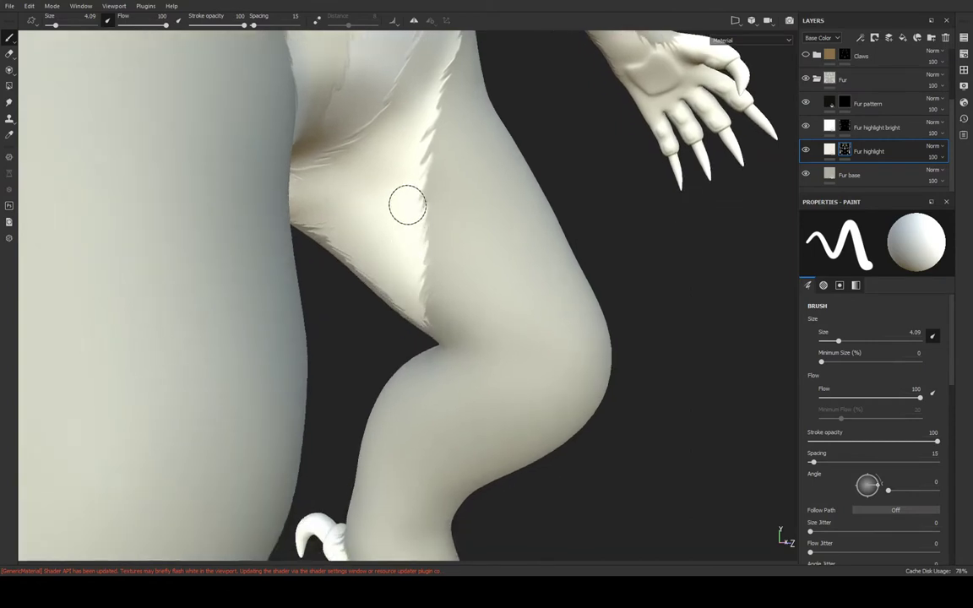
{"action": "left_click_drag", "start_coordinate": [407, 204], "coordinate": [425, 275]}
{"action": "mouse_move", "coordinate": [427, 292]}
{"action": "left_mouse_down"}
{"action": "mouse_move", "coordinate": [459, 305]}
{"action": "mouse_move", "coordinate": [441, 350]}
{"action": "mouse_move", "coordinate": [410, 372]}
{"action": "mouse_move", "coordinate": [445, 358]}
{"action": "mouse_move", "coordinate": [439, 212]}
{"action": "mouse_move", "coordinate": [457, 274]}
{"action": "mouse_move", "coordinate": [482, 251]}
{"action": "mouse_move", "coordinate": [508, 339]}
{"action": "mouse_move", "coordinate": [506, 330]}
{"action": "mouse_move", "coordinate": [473, 376]}
{"action": "mouse_move", "coordinate": [480, 250]}
{"action": "mouse_move", "coordinate": [454, 169]}
{"action": "mouse_move", "coordinate": [760, 214]}
{"action": "mouse_move", "coordinate": [843, 152]}
{"action": "mouse_move", "coordinate": [514, 226]}
{"action": "mouse_move", "coordinate": [503, 395]}
{"action": "mouse_move", "coordinate": [429, 333]}
{"action": "left_mouse_up"}
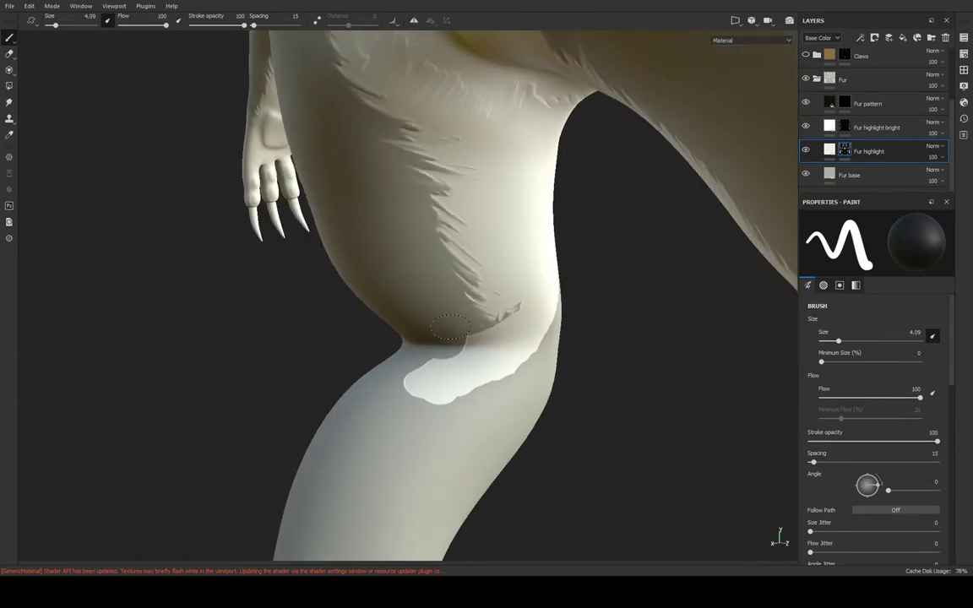
{"action": "key", "text": "ctrl+z"}
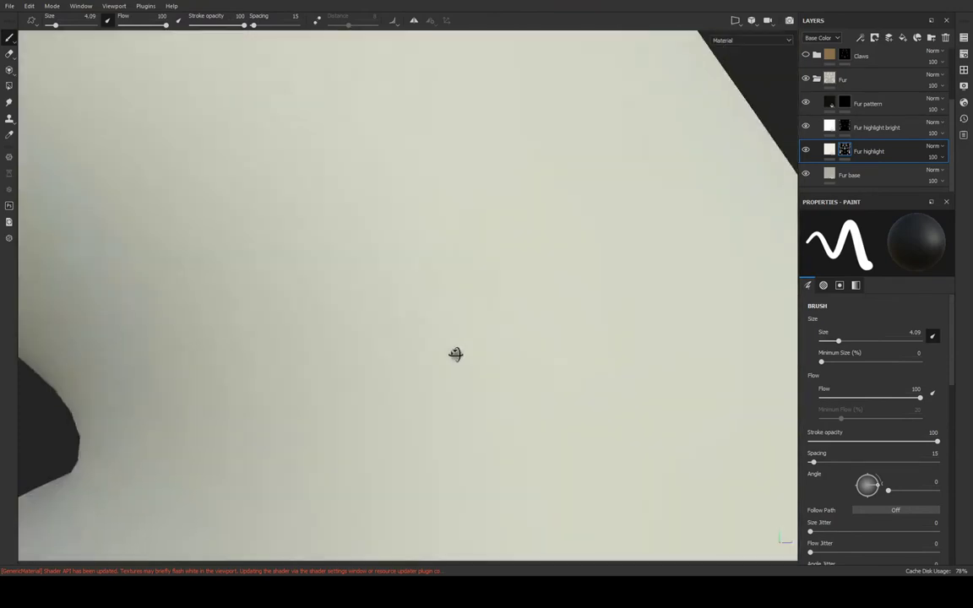
{"action": "left_click_drag", "start_coordinate": [467, 413], "coordinate": [369, 347], "text": "alt"}
{"action": "left_click_drag", "start_coordinate": [451, 204], "coordinate": [375, 224], "text": "alt"}
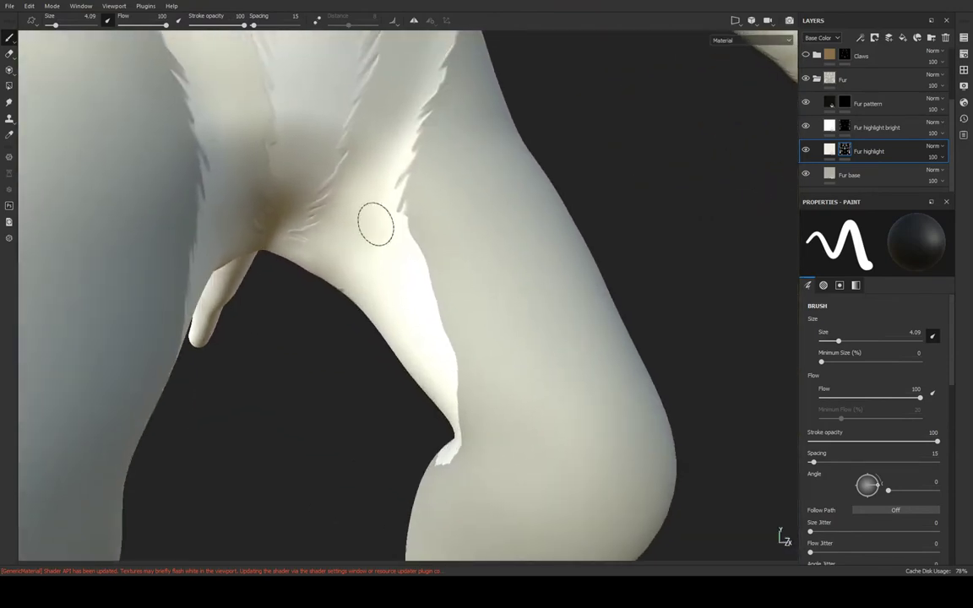
{"action": "left_click", "coordinate": [7, 103]}
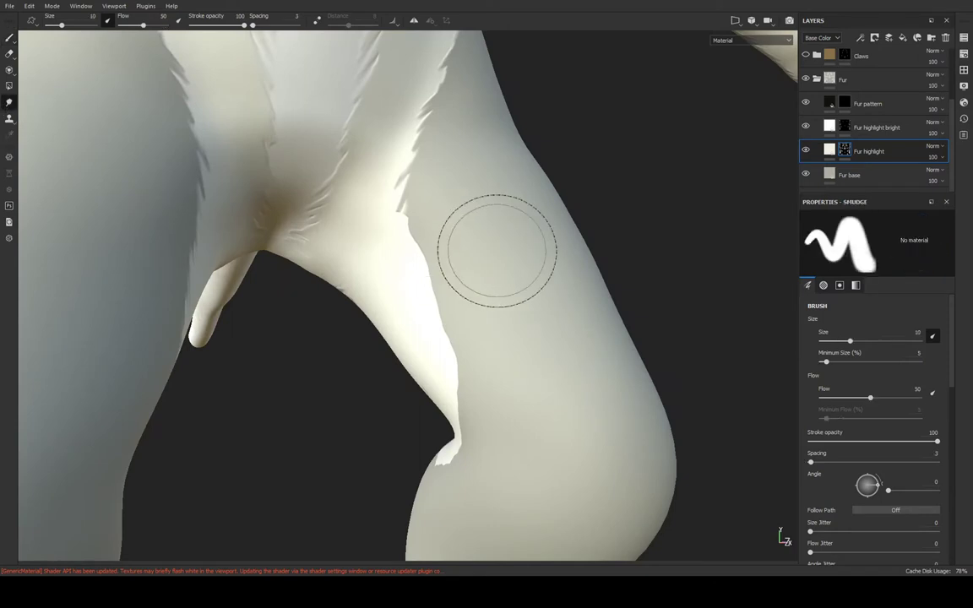
Shrink the smudge brush to size 0.94 and zoom in on the thigh
{"action": "left_click_drag", "start_coordinate": [844, 343], "coordinate": [829, 346]}
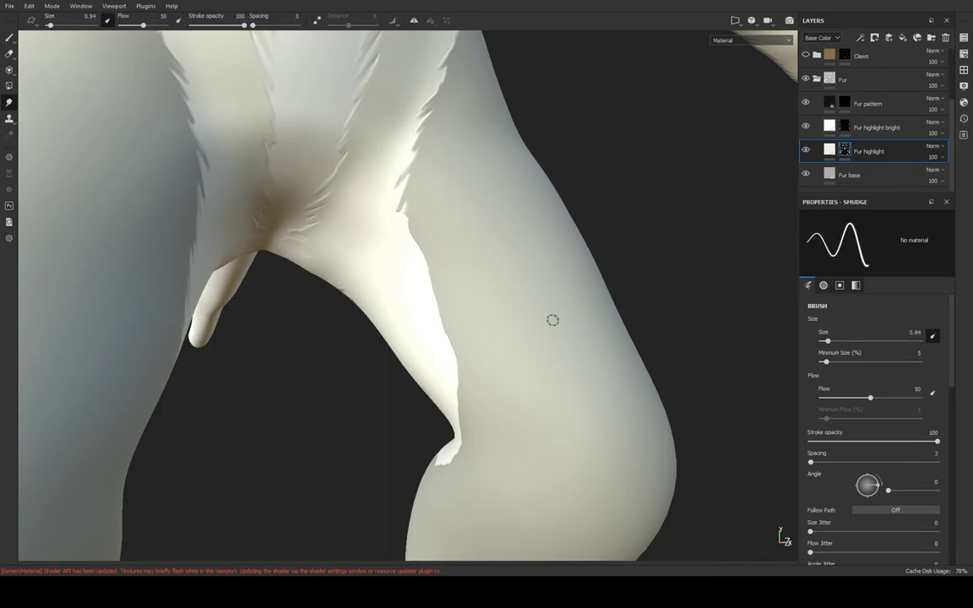
{"action": "scroll", "coordinate": [507, 300], "scroll_direction": "up", "scroll_amount": 2}
{"action": "scroll", "coordinate": [601, 328], "scroll_direction": "up", "scroll_amount": 2}
{"action": "scroll", "coordinate": [599, 329], "scroll_direction": "up", "scroll_amount": 2}
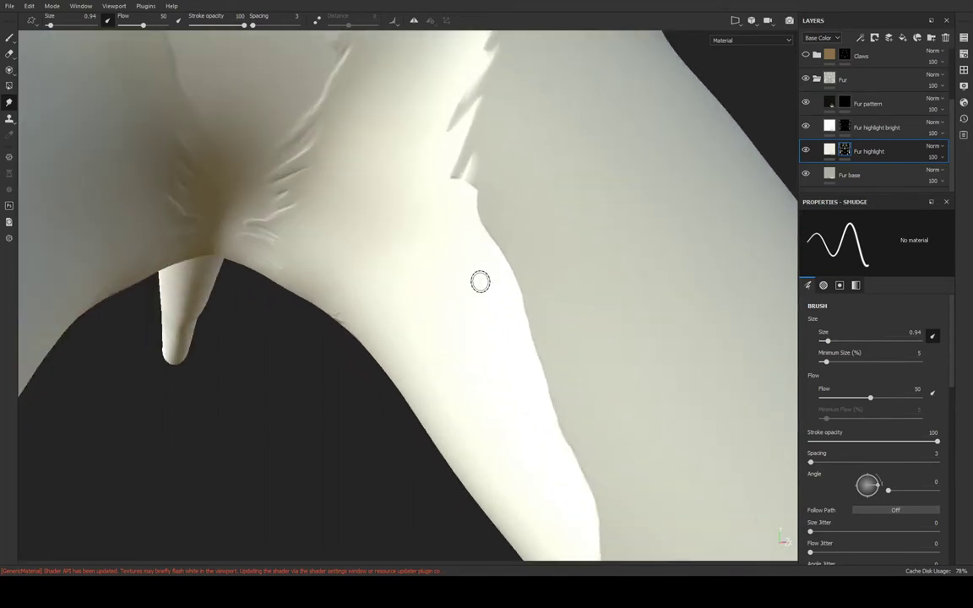
Orbit around the thigh and smear its fur-highlight light-shadow edge down and outward
{"action": "mouse_move", "coordinate": [480, 281]}
{"action": "left_mouse_down", "text": "alt"}
{"action": "mouse_move", "coordinate": [591, 342]}
{"action": "mouse_move", "coordinate": [510, 332]}
{"action": "left_mouse_up", "text": "alt"}
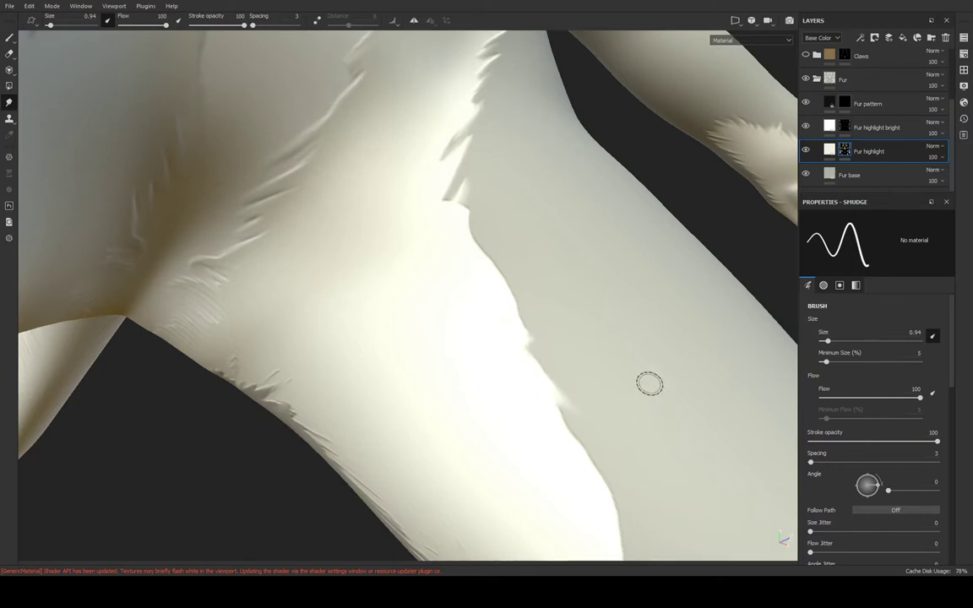
{"action": "mouse_move", "coordinate": [647, 381]}
{"action": "left_mouse_down", "text": "alt"}
{"action": "mouse_move", "coordinate": [594, 395]}
{"action": "mouse_move", "coordinate": [605, 401]}
{"action": "left_mouse_up", "text": "alt"}
{"action": "mouse_move", "coordinate": [549, 321]}
{"action": "left_mouse_down", "text": "alt"}
{"action": "mouse_move", "coordinate": [578, 347]}
{"action": "mouse_move", "coordinate": [555, 323]}
{"action": "mouse_move", "coordinate": [702, 200]}
{"action": "mouse_move", "coordinate": [689, 207]}
{"action": "left_mouse_up", "text": "alt"}
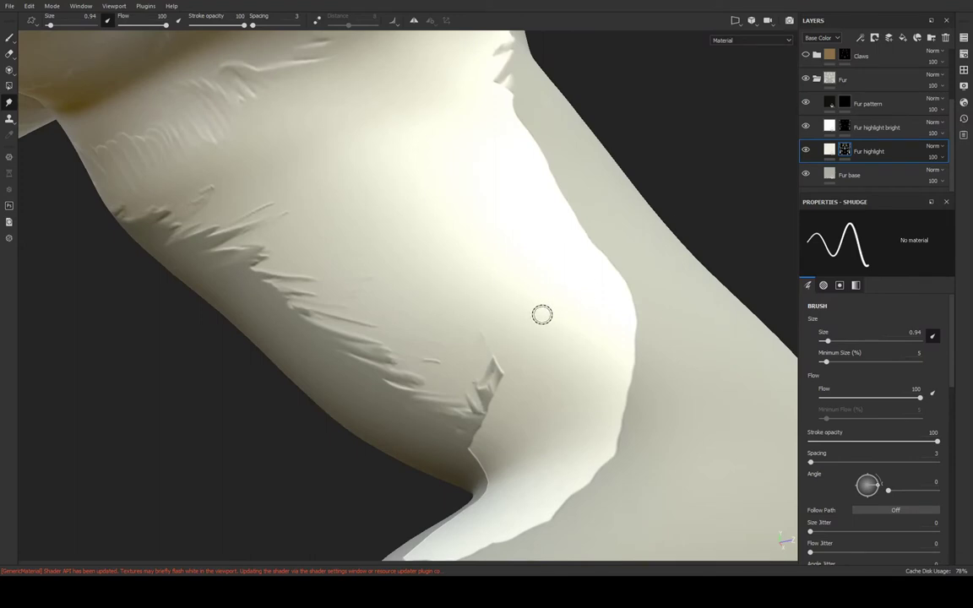
{"action": "key", "text": "1"}
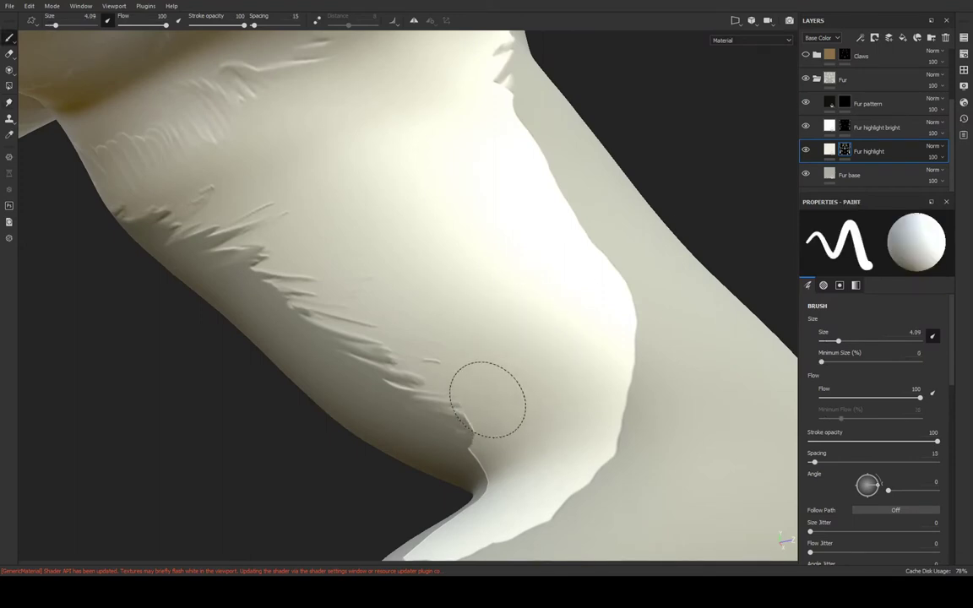
{"action": "mouse_move", "coordinate": [488, 400]}
{"action": "left_mouse_down", "text": "alt"}
{"action": "mouse_move", "coordinate": [492, 375]}
{"action": "mouse_move", "coordinate": [493, 401]}
{"action": "left_mouse_up", "text": "alt"}
{"action": "key", "text": "5"}
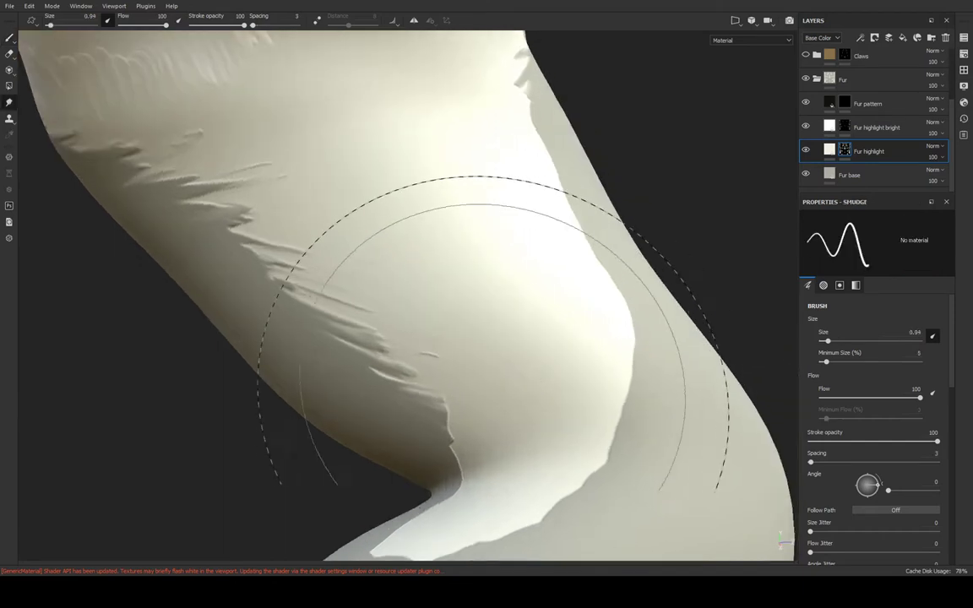
{"action": "left_click_drag", "start_coordinate": [493, 329], "coordinate": [401, 282], "text": "alt"}
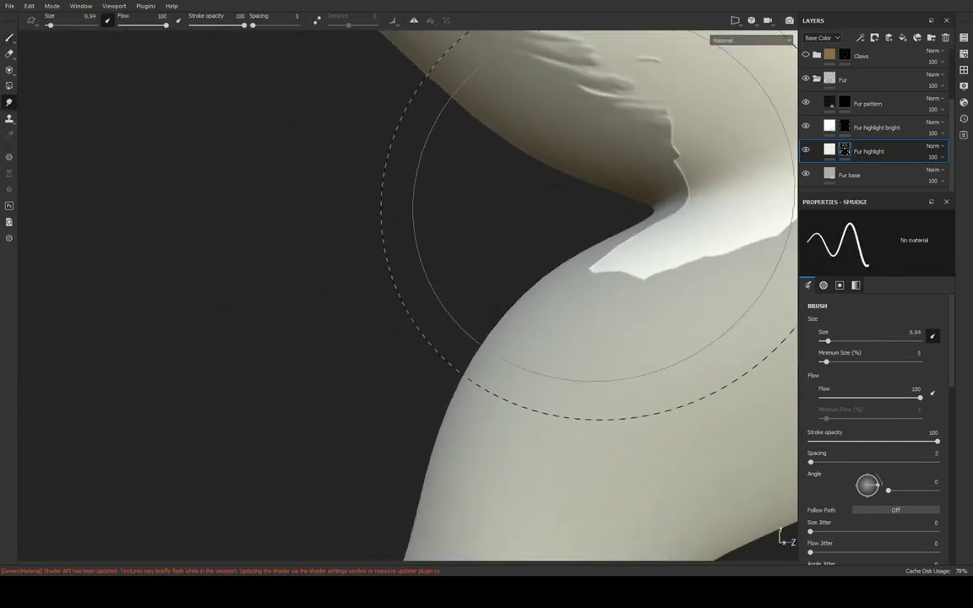
{"action": "mouse_move", "coordinate": [570, 224]}
{"action": "left_mouse_down", "text": "alt"}
{"action": "mouse_move", "coordinate": [484, 239]}
{"action": "mouse_move", "coordinate": [628, 313]}
{"action": "left_mouse_up", "text": "alt"}
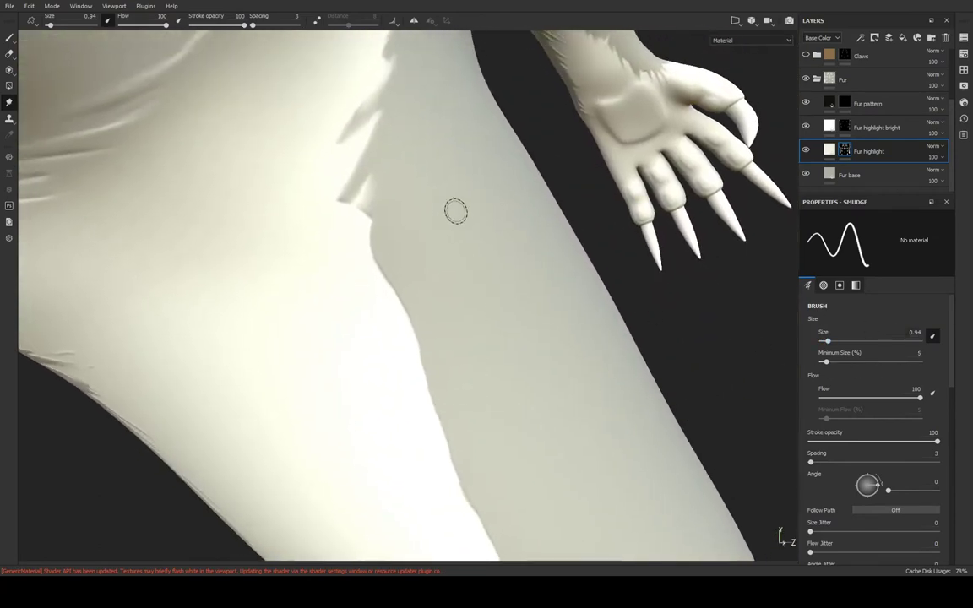
{"action": "left_click_drag", "start_coordinate": [395, 224], "coordinate": [373, 215], "text": "alt"}
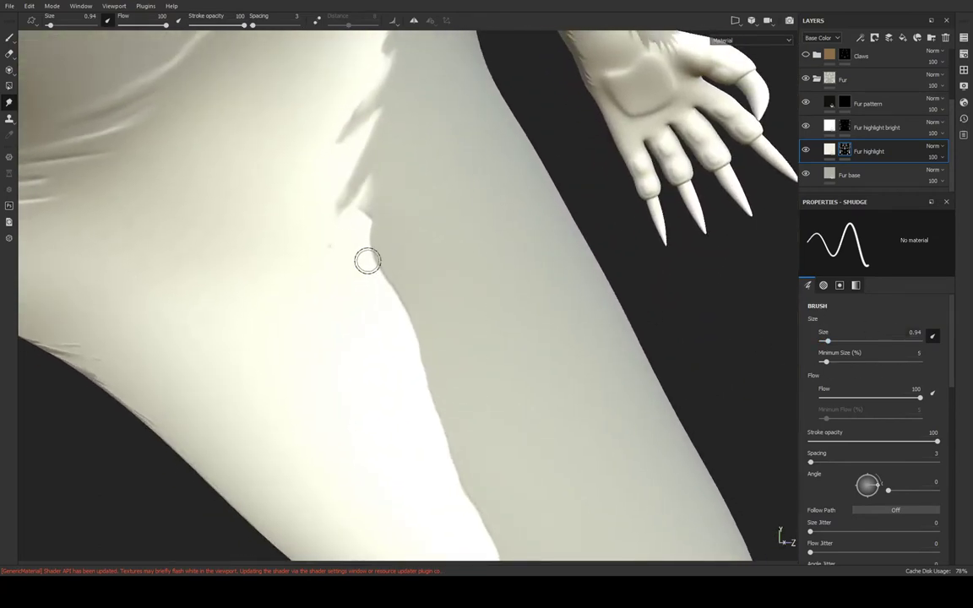
{"action": "left_click_drag", "start_coordinate": [368, 261], "coordinate": [415, 302]}
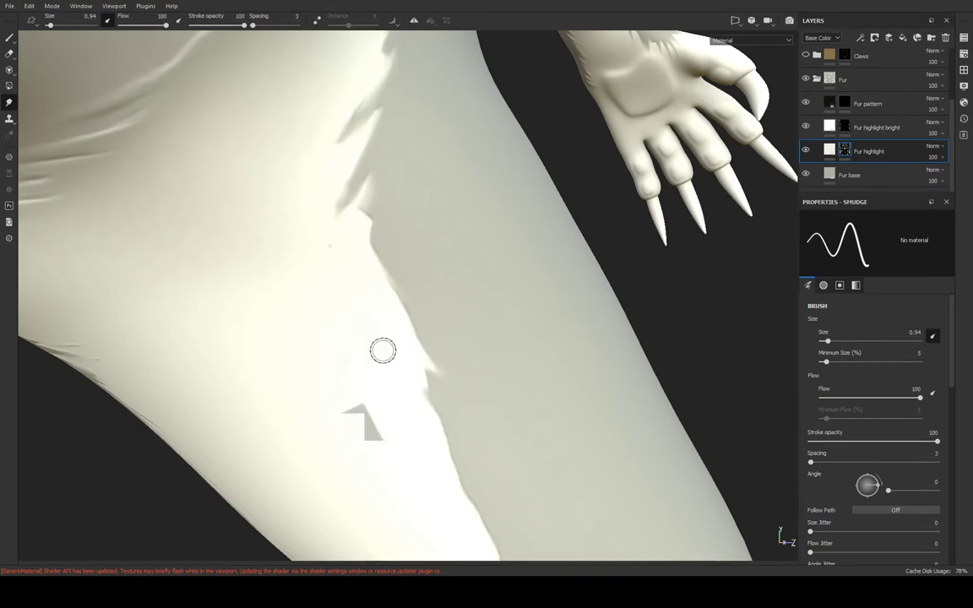
{"action": "mouse_move", "coordinate": [381, 350]}
{"action": "left_mouse_down", "text": "alt"}
{"action": "mouse_move", "coordinate": [486, 167]}
{"action": "mouse_move", "coordinate": [429, 169]}
{"action": "mouse_move", "coordinate": [537, 271]}
{"action": "left_mouse_up", "text": "alt"}
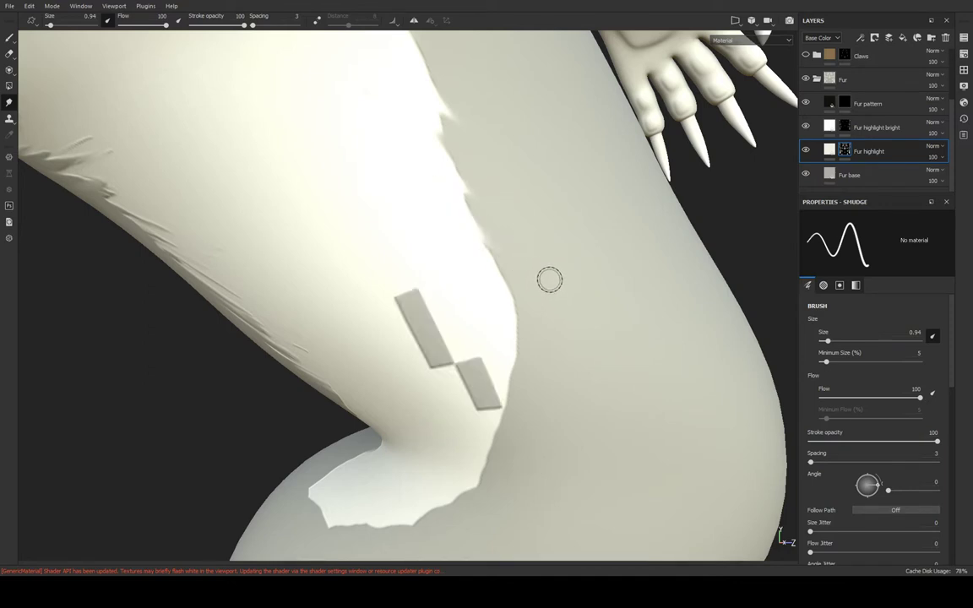
Smear the white fur edge downward into jagged strands, undoing the smudges that went wrong
{"action": "scroll", "coordinate": [891, 408], "scroll_direction": "down", "scroll_amount": 3}
{"action": "scroll", "coordinate": [887, 430], "scroll_direction": "down", "scroll_amount": 3}
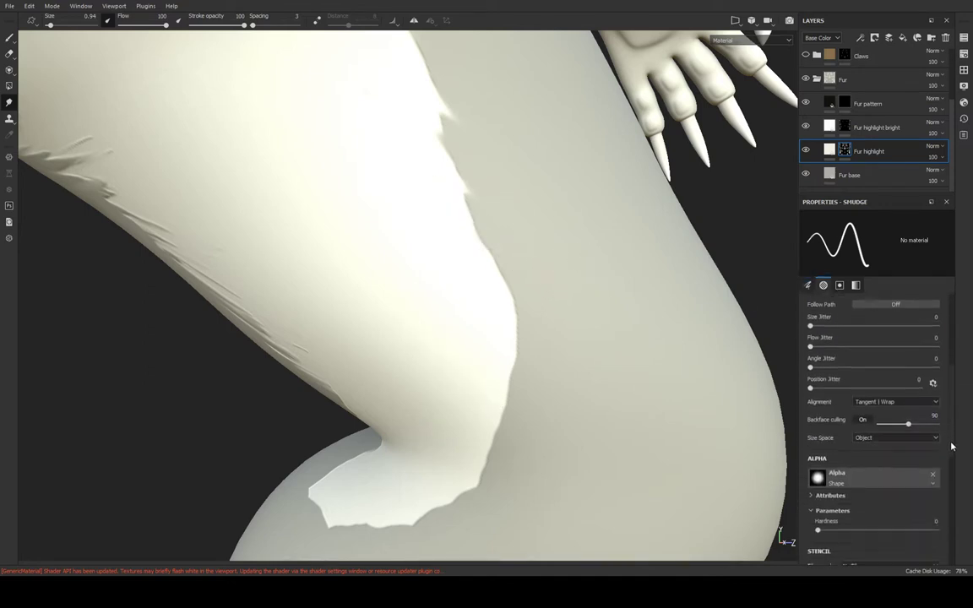
{"action": "scroll", "coordinate": [882, 456], "scroll_direction": "down", "scroll_amount": 3}
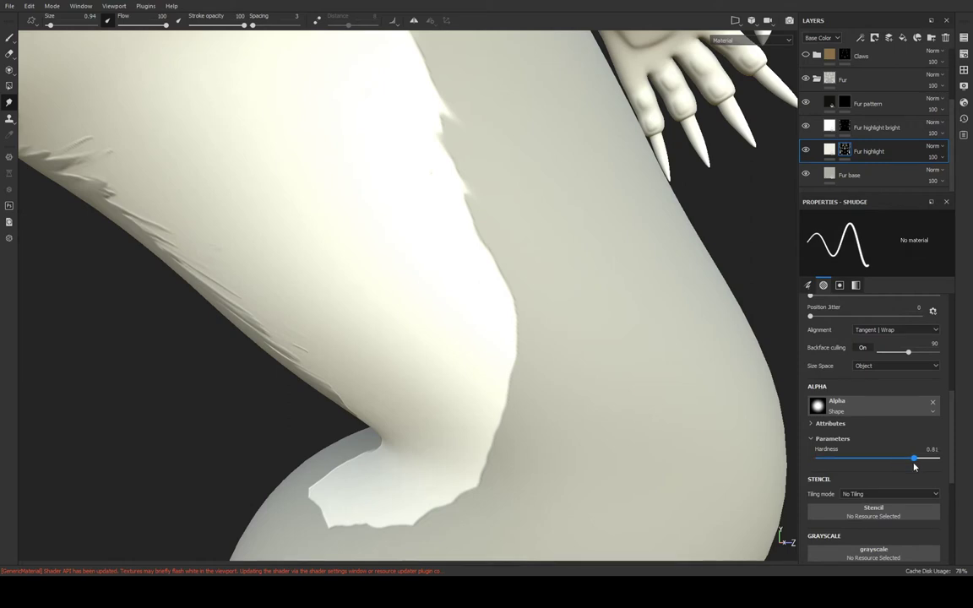
{"action": "left_click_drag", "start_coordinate": [462, 210], "coordinate": [574, 282]}
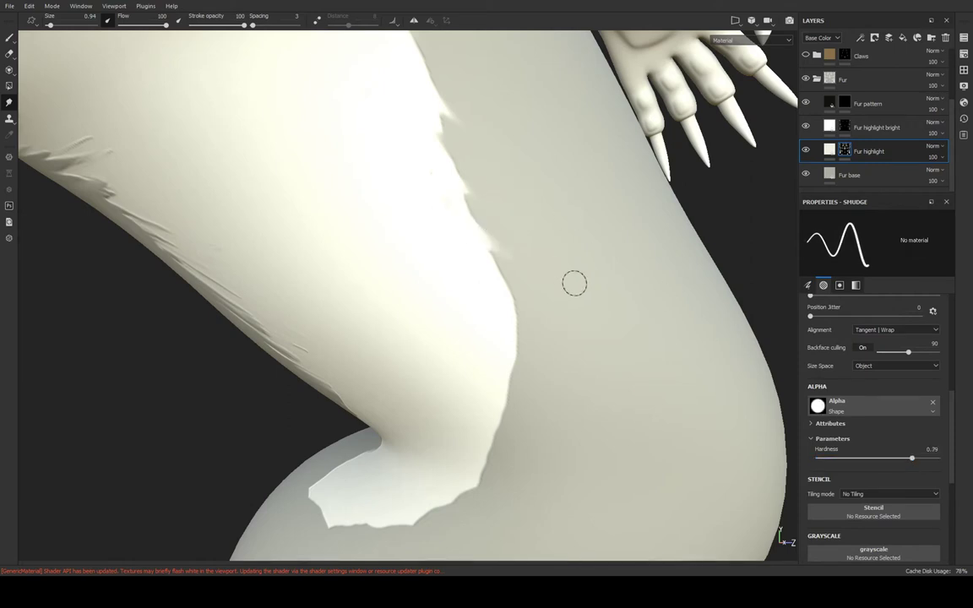
{"action": "left_click_drag", "start_coordinate": [465, 280], "coordinate": [604, 457]}
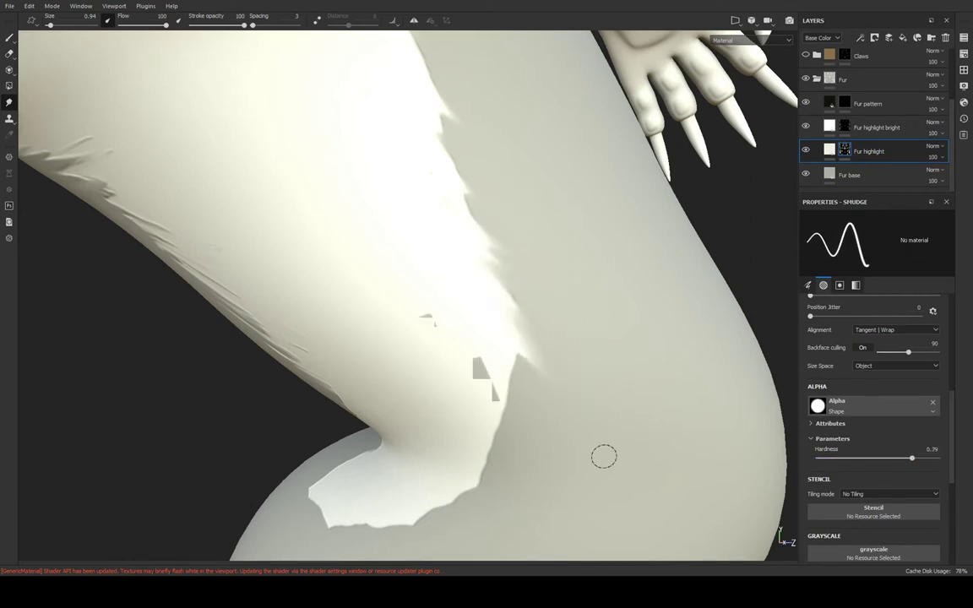
{"action": "left_click_drag", "start_coordinate": [577, 300], "coordinate": [537, 313], "text": "alt"}
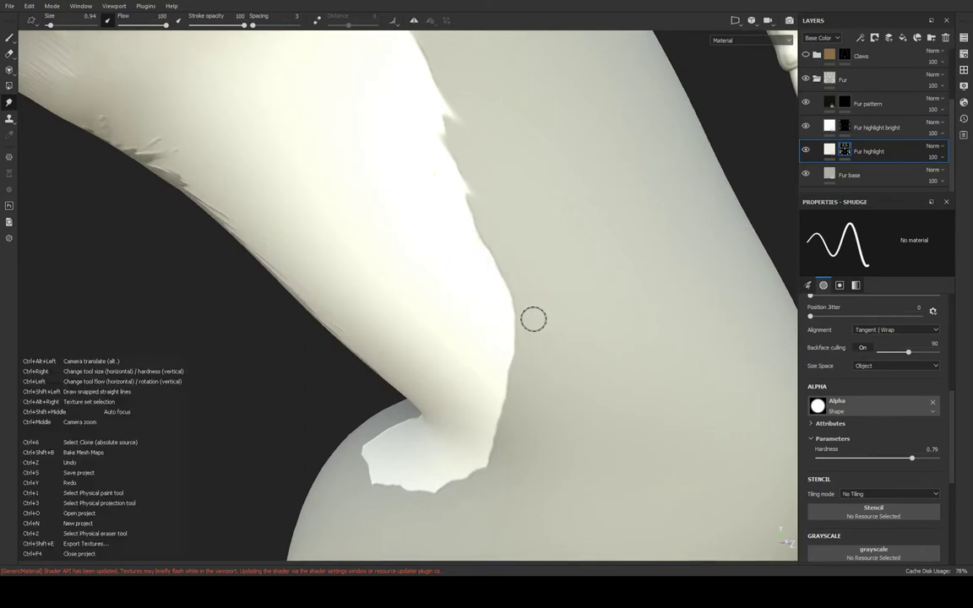
{"action": "left_click_drag", "start_coordinate": [543, 144], "coordinate": [483, 279], "text": "alt"}
{"action": "mouse_move", "coordinate": [341, 250]}
{"action": "left_mouse_down", "text": "alt"}
{"action": "mouse_move", "coordinate": [391, 180]}
{"action": "mouse_move", "coordinate": [415, 248]}
{"action": "mouse_move", "coordinate": [372, 148]}
{"action": "mouse_move", "coordinate": [391, 247]}
{"action": "mouse_move", "coordinate": [434, 102]}
{"action": "mouse_move", "coordinate": [321, 199]}
{"action": "left_mouse_up", "text": "alt"}
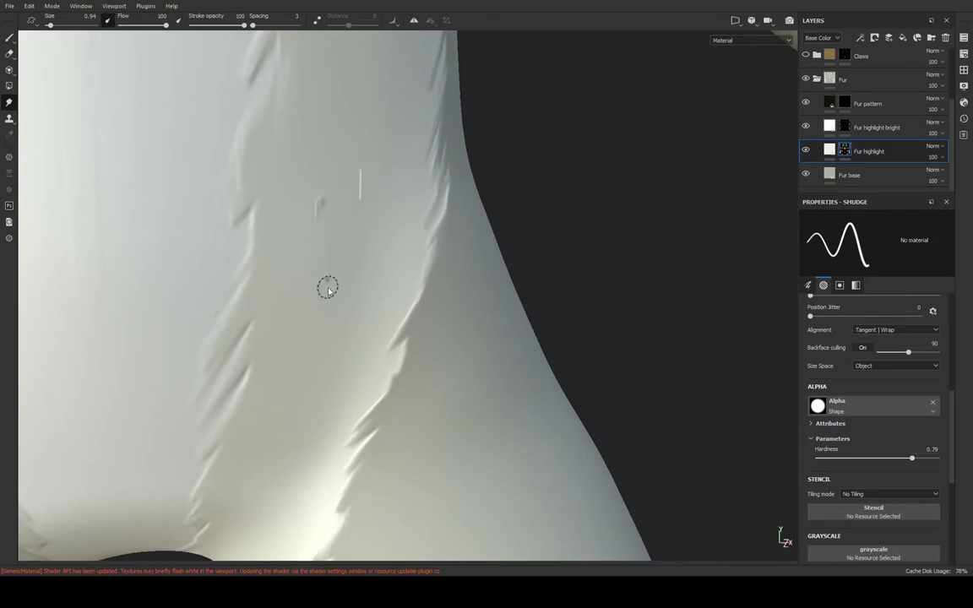
{"action": "mouse_move", "coordinate": [425, 242]}
{"action": "left_mouse_down", "text": "alt"}
{"action": "mouse_move", "coordinate": [504, 145]}
{"action": "mouse_move", "coordinate": [495, 286]}
{"action": "mouse_move", "coordinate": [463, 115]}
{"action": "mouse_move", "coordinate": [412, 229]}
{"action": "mouse_move", "coordinate": [463, 291]}
{"action": "left_mouse_up", "text": "alt"}
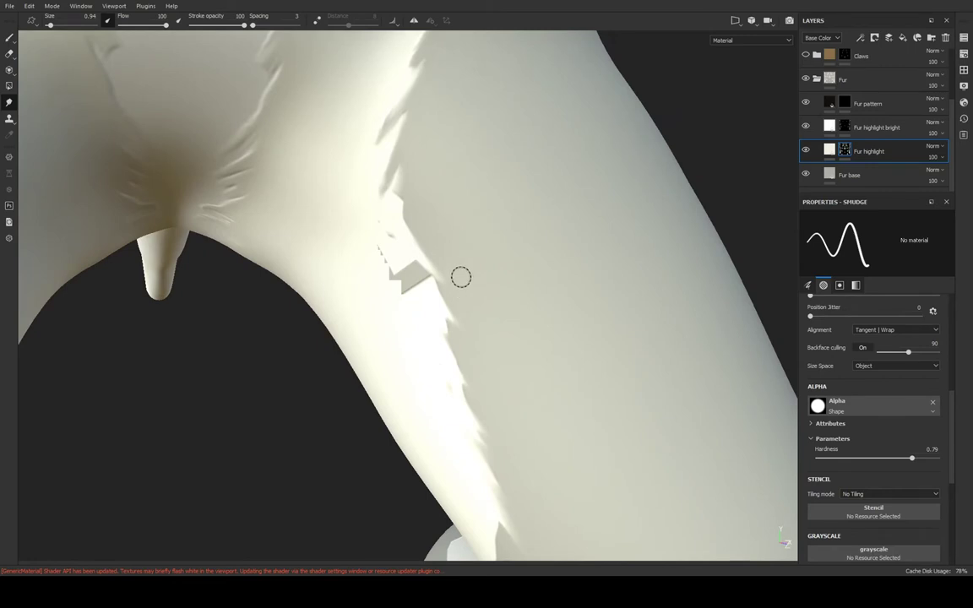
{"action": "key", "text": "ctrl+z"}
{"action": "key", "text": "ctrl+z"}
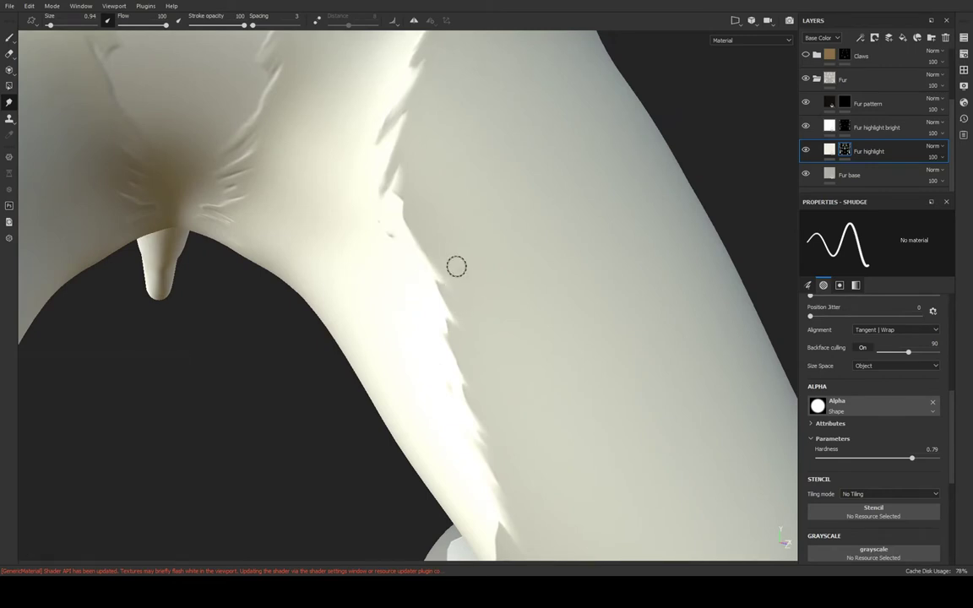
{"action": "mouse_move", "coordinate": [399, 223]}
{"action": "left_mouse_down", "text": "alt"}
{"action": "mouse_move", "coordinate": [441, 194]}
{"action": "mouse_move", "coordinate": [450, 276]}
{"action": "mouse_move", "coordinate": [514, 295]}
{"action": "mouse_move", "coordinate": [521, 251]}
{"action": "mouse_move", "coordinate": [611, 261]}
{"action": "mouse_move", "coordinate": [549, 210]}
{"action": "mouse_move", "coordinate": [510, 273]}
{"action": "mouse_move", "coordinate": [489, 337]}
{"action": "mouse_move", "coordinate": [518, 377]}
{"action": "mouse_move", "coordinate": [506, 315]}
{"action": "mouse_move", "coordinate": [213, 369]}
{"action": "mouse_move", "coordinate": [628, 356]}
{"action": "mouse_move", "coordinate": [434, 372]}
{"action": "mouse_move", "coordinate": [526, 328]}
{"action": "left_mouse_up", "text": "alt"}
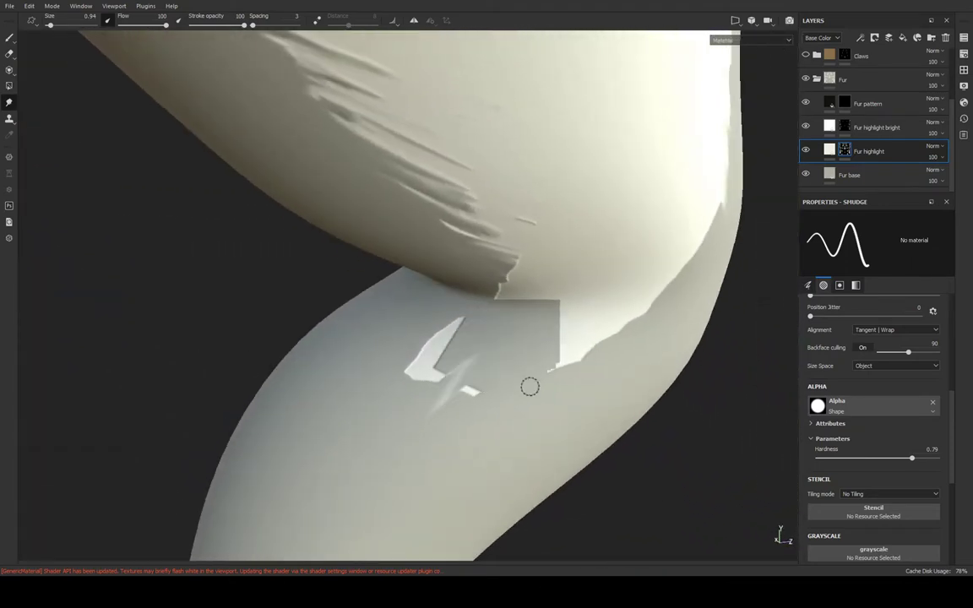
{"action": "mouse_move", "coordinate": [448, 411]}
{"action": "left_mouse_down"}
{"action": "mouse_move", "coordinate": [513, 338]}
{"action": "mouse_move", "coordinate": [495, 354]}
{"action": "mouse_move", "coordinate": [547, 334]}
{"action": "mouse_move", "coordinate": [522, 281]}
{"action": "mouse_move", "coordinate": [568, 278]}
{"action": "mouse_move", "coordinate": [488, 320]}
{"action": "left_mouse_up"}
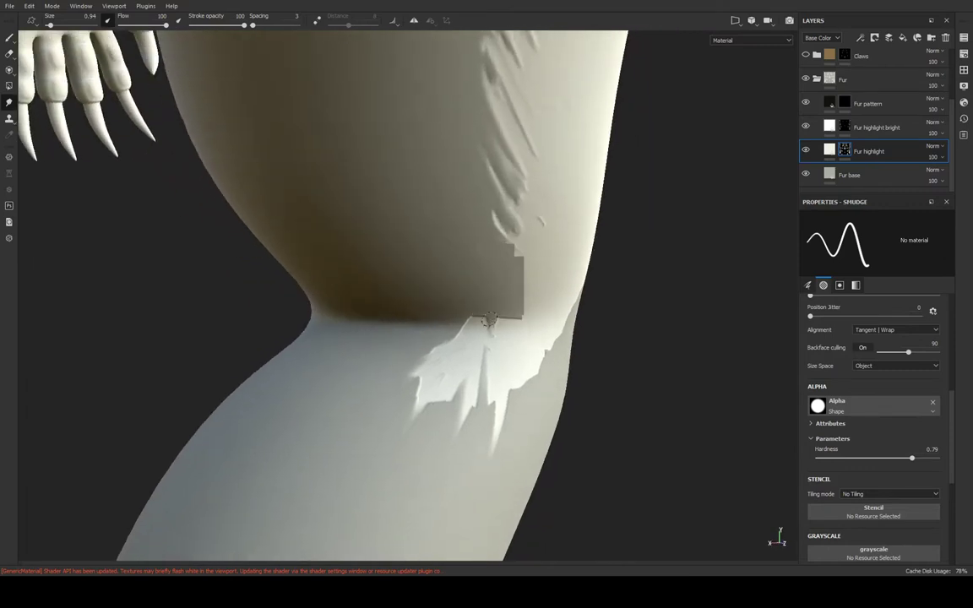
{"action": "key", "text": "ctrl+z"}
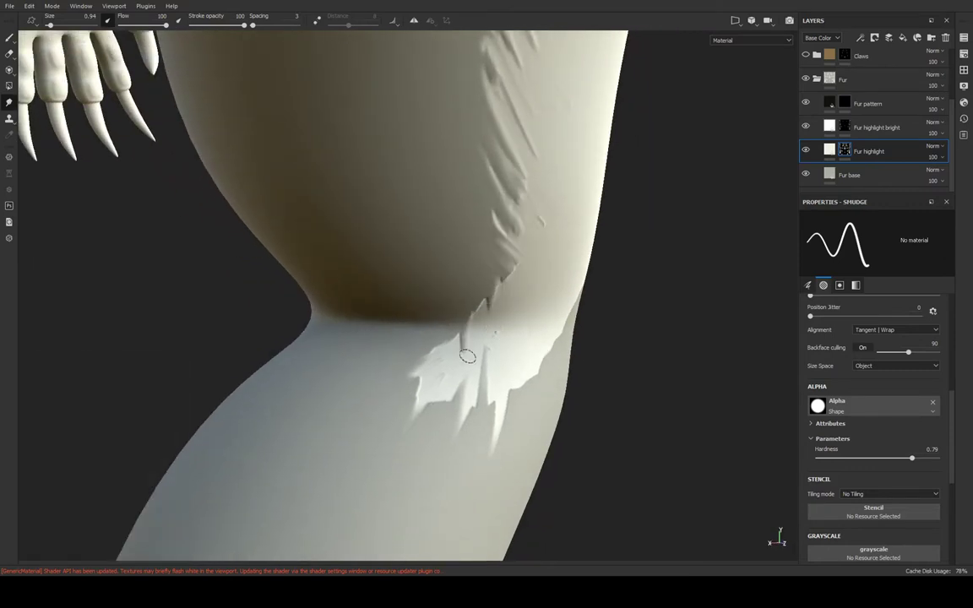
Around the knee bend, pull the fur highlight into a thin pointed strand
{"action": "left_click_drag", "start_coordinate": [467, 356], "coordinate": [482, 347], "text": "alt"}
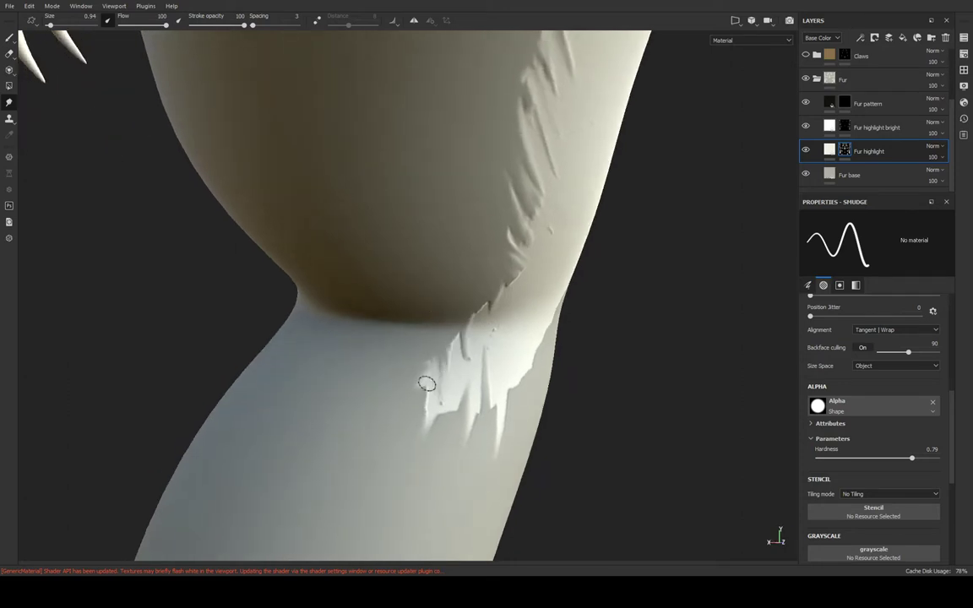
{"action": "mouse_move", "coordinate": [432, 413]}
{"action": "left_mouse_down", "text": "alt"}
{"action": "mouse_move", "coordinate": [369, 393]}
{"action": "mouse_move", "coordinate": [415, 361]}
{"action": "left_mouse_up", "text": "alt"}
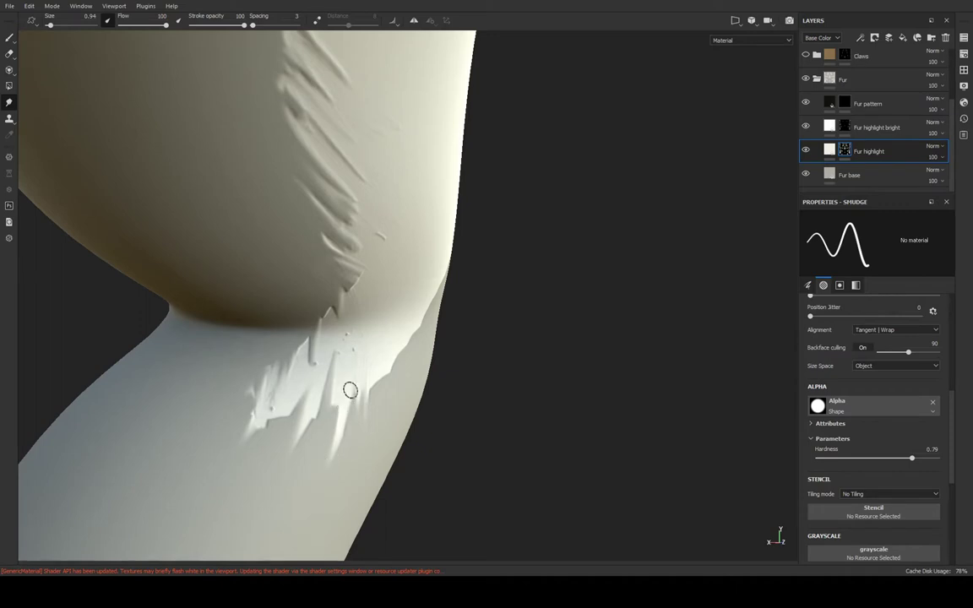
{"action": "mouse_move", "coordinate": [406, 300]}
{"action": "left_mouse_down", "text": "alt"}
{"action": "mouse_move", "coordinate": [445, 320]}
{"action": "mouse_move", "coordinate": [401, 302]}
{"action": "mouse_move", "coordinate": [358, 326]}
{"action": "mouse_move", "coordinate": [259, 333]}
{"action": "mouse_move", "coordinate": [504, 231]}
{"action": "mouse_move", "coordinate": [380, 298]}
{"action": "mouse_move", "coordinate": [441, 281]}
{"action": "mouse_move", "coordinate": [486, 307]}
{"action": "mouse_move", "coordinate": [373, 320]}
{"action": "mouse_move", "coordinate": [330, 261]}
{"action": "mouse_move", "coordinate": [302, 358]}
{"action": "mouse_move", "coordinate": [331, 238]}
{"action": "mouse_move", "coordinate": [362, 169]}
{"action": "mouse_move", "coordinate": [321, 330]}
{"action": "mouse_move", "coordinate": [502, 256]}
{"action": "mouse_move", "coordinate": [439, 279]}
{"action": "mouse_move", "coordinate": [463, 158]}
{"action": "left_mouse_up", "text": "alt"}
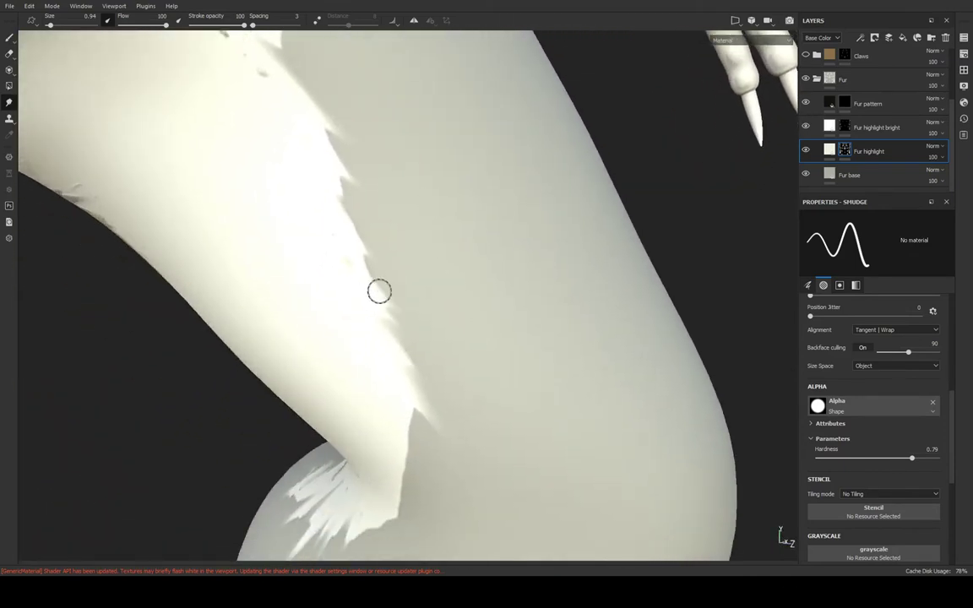
{"action": "mouse_move", "coordinate": [317, 226]}
{"action": "left_mouse_down", "text": "alt"}
{"action": "mouse_move", "coordinate": [386, 272]}
{"action": "mouse_move", "coordinate": [418, 369]}
{"action": "left_mouse_up", "text": "alt"}
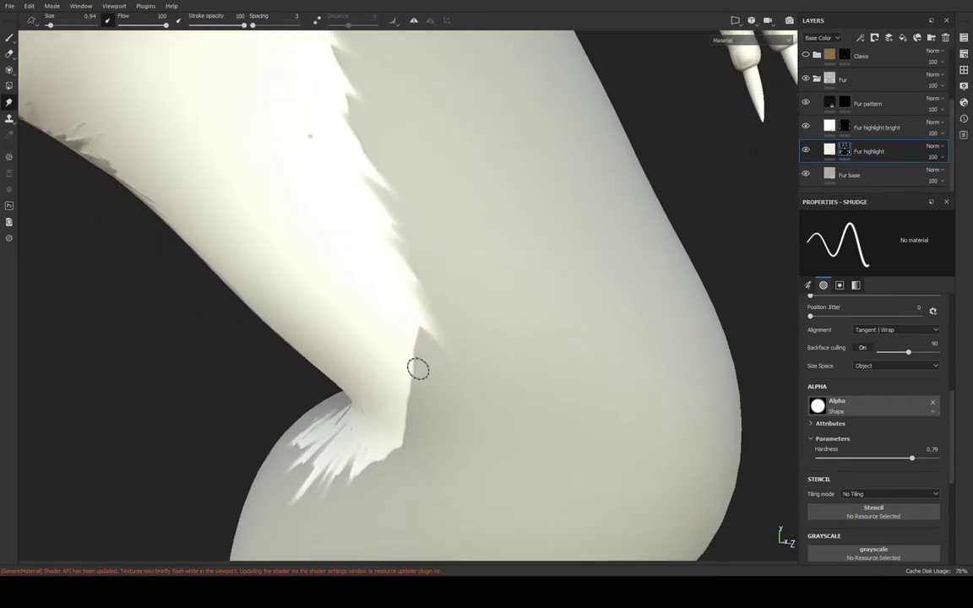
{"action": "mouse_move", "coordinate": [398, 269]}
{"action": "left_mouse_down", "text": "alt"}
{"action": "mouse_move", "coordinate": [413, 330]}
{"action": "mouse_move", "coordinate": [407, 282]}
{"action": "left_mouse_up", "text": "alt"}
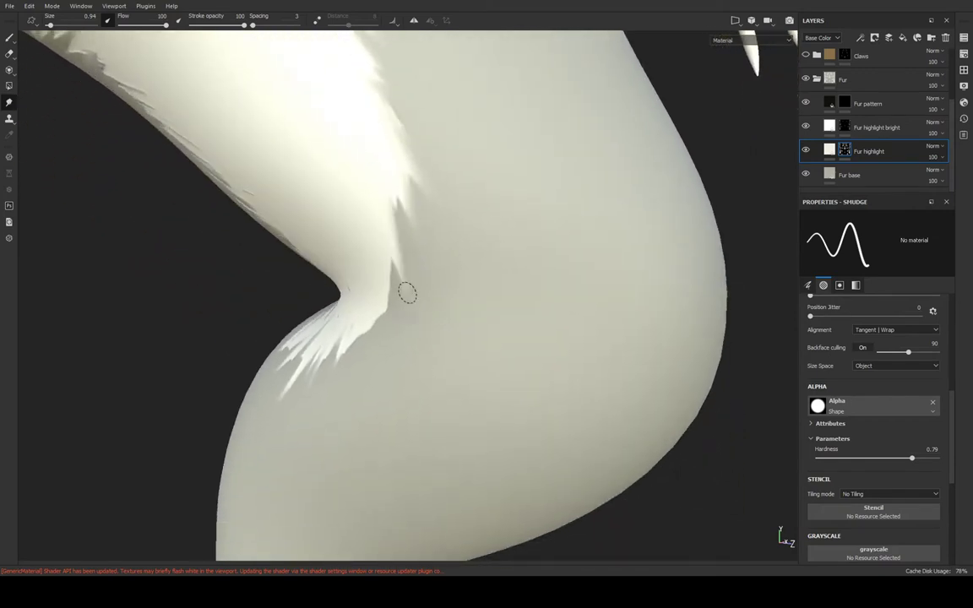
{"action": "mouse_move", "coordinate": [362, 190]}
{"action": "left_mouse_down", "text": "alt"}
{"action": "mouse_move", "coordinate": [385, 351]}
{"action": "mouse_move", "coordinate": [362, 358]}
{"action": "left_mouse_up", "text": "alt"}
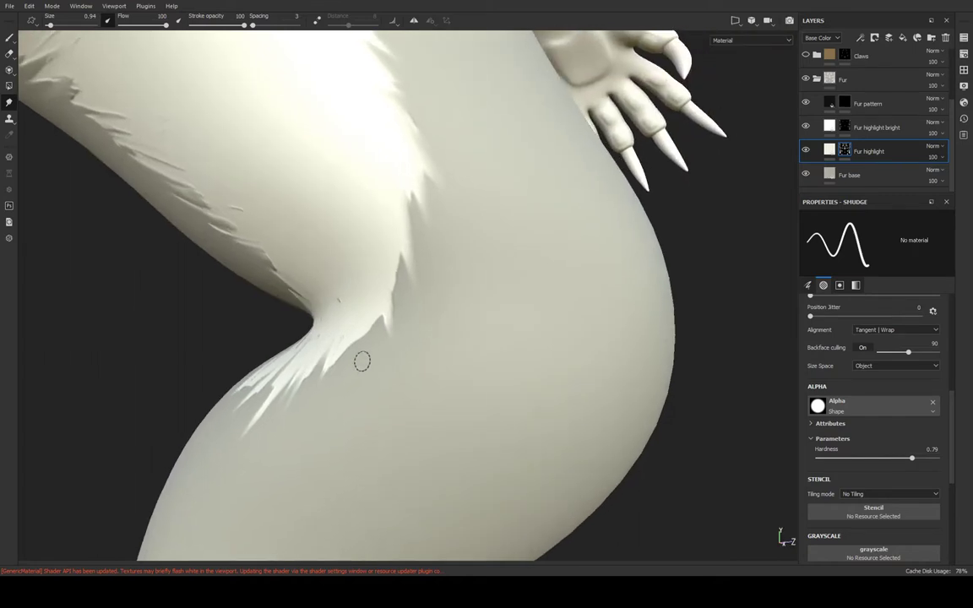
{"action": "left_click_drag", "start_coordinate": [341, 419], "coordinate": [392, 361], "text": "alt"}
{"action": "left_click_drag", "start_coordinate": [398, 275], "coordinate": [412, 286]}
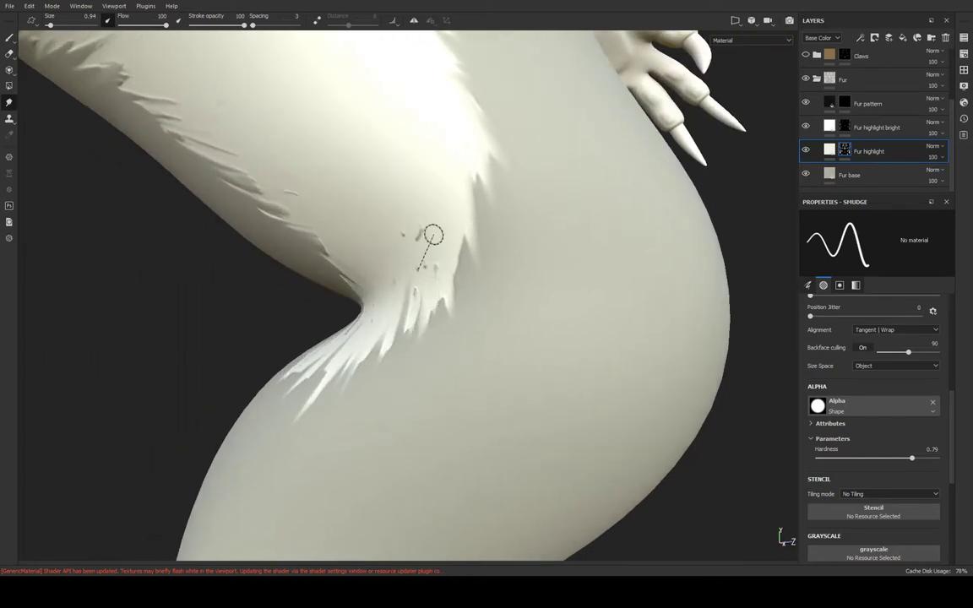
{"action": "left_click_drag", "start_coordinate": [432, 235], "coordinate": [448, 319], "text": "alt"}
Shrink the paint brush to a much smaller size
{"action": "key", "text": "1"}
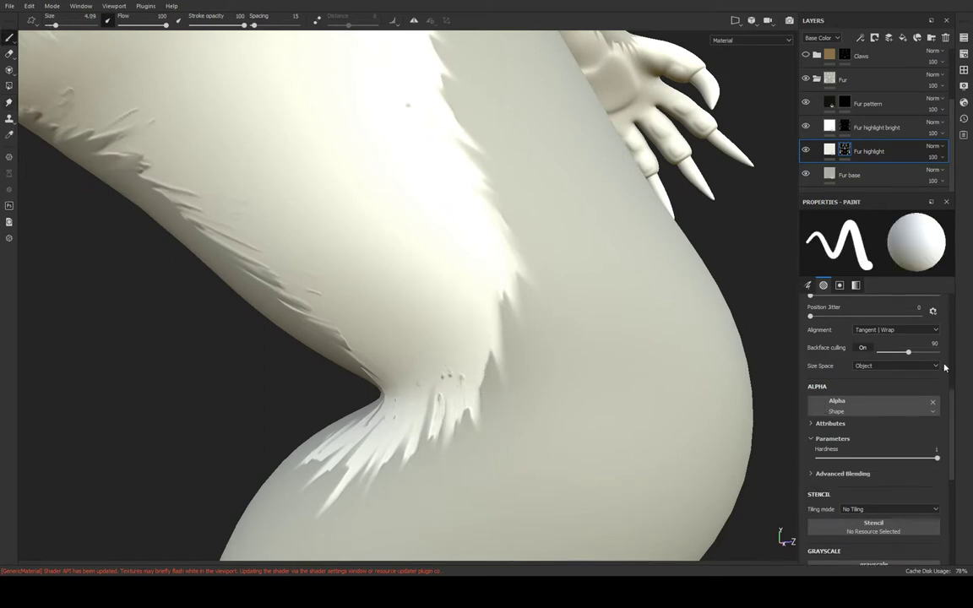
{"action": "left_click_drag", "start_coordinate": [952, 402], "coordinate": [952, 279]}
{"action": "left_click_drag", "start_coordinate": [843, 341], "coordinate": [841, 344]}
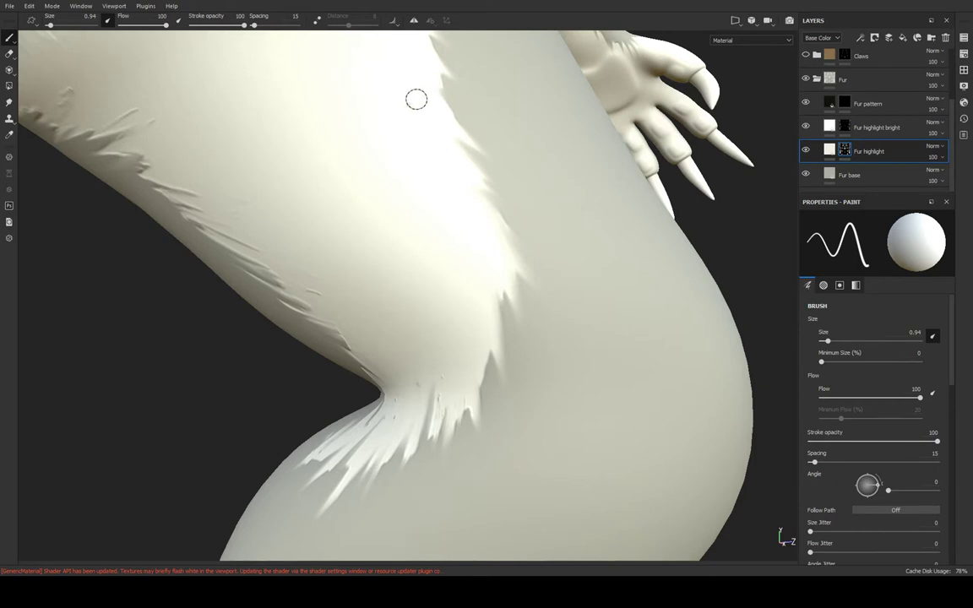
{"action": "mouse_move", "coordinate": [407, 122]}
{"action": "left_mouse_down", "text": "alt"}
{"action": "mouse_move", "coordinate": [493, 276]}
{"action": "mouse_move", "coordinate": [417, 180]}
{"action": "mouse_move", "coordinate": [436, 302]}
{"action": "left_mouse_up", "text": "alt"}
With the 0.94 smudge brush, pull the highlight edge into finer fur tips, undoing a stair-stepped streak
{"action": "key", "text": "5"}
{"action": "mouse_move", "coordinate": [434, 347]}
{"action": "left_mouse_down", "text": "alt"}
{"action": "mouse_move", "coordinate": [473, 311]}
{"action": "mouse_move", "coordinate": [502, 317]}
{"action": "mouse_move", "coordinate": [495, 215]}
{"action": "mouse_move", "coordinate": [498, 345]}
{"action": "mouse_move", "coordinate": [472, 403]}
{"action": "left_mouse_up", "text": "alt"}
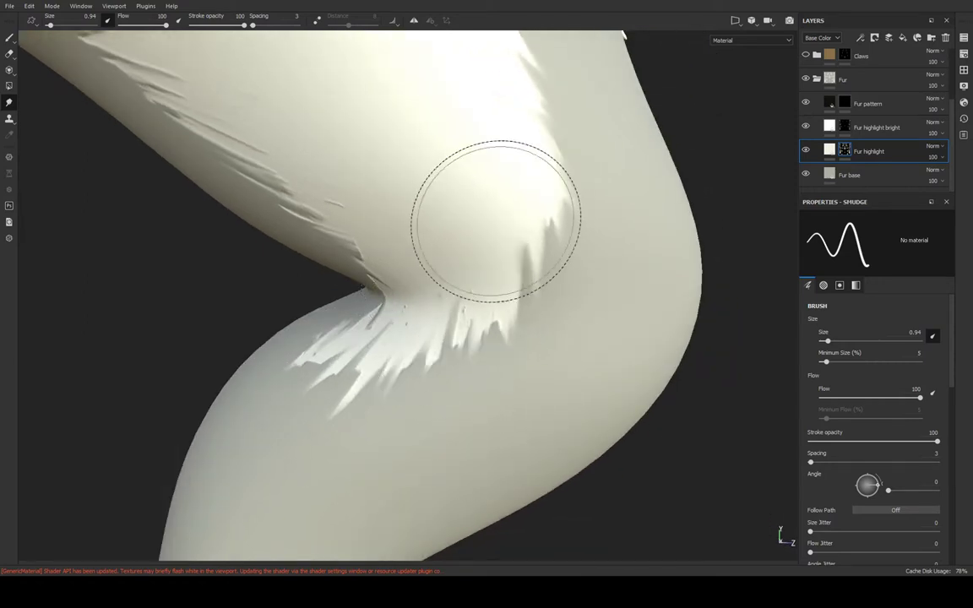
{"action": "mouse_move", "coordinate": [478, 217]}
{"action": "left_mouse_down", "text": "alt"}
{"action": "mouse_move", "coordinate": [418, 332]}
{"action": "mouse_move", "coordinate": [445, 282]}
{"action": "mouse_move", "coordinate": [410, 319]}
{"action": "mouse_move", "coordinate": [300, 386]}
{"action": "mouse_move", "coordinate": [310, 402]}
{"action": "mouse_move", "coordinate": [398, 285]}
{"action": "left_mouse_up", "text": "alt"}
{"action": "middle_click_drag", "start_coordinate": [398, 284], "coordinate": [565, 82], "text": "alt"}
{"action": "mouse_move", "coordinate": [565, 82]}
{"action": "left_mouse_down", "text": "alt"}
{"action": "mouse_move", "coordinate": [476, 171]}
{"action": "mouse_move", "coordinate": [478, 213]}
{"action": "mouse_move", "coordinate": [448, 167]}
{"action": "mouse_move", "coordinate": [358, 184]}
{"action": "left_mouse_up", "text": "alt"}
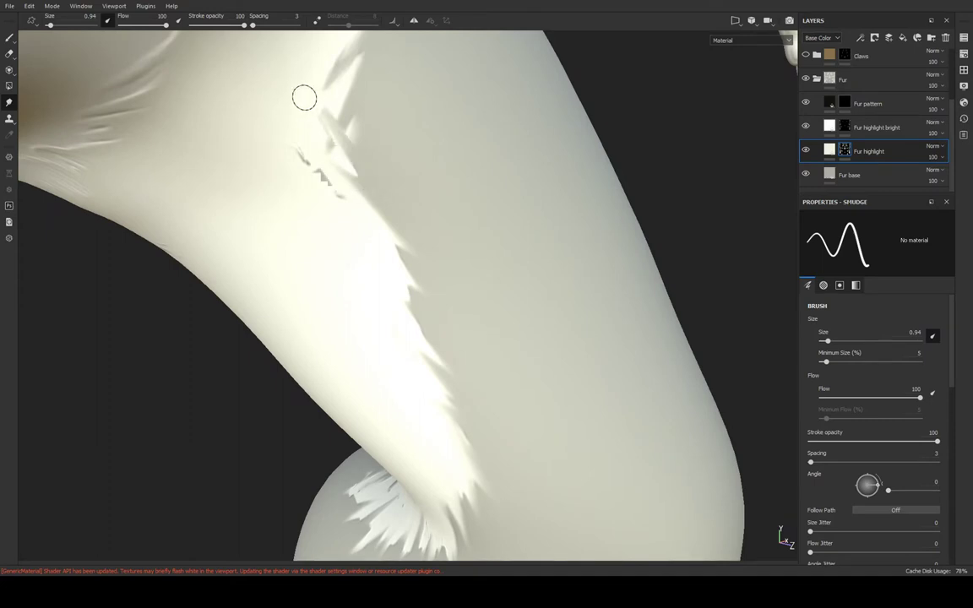
{"action": "left_click_drag", "start_coordinate": [304, 98], "coordinate": [412, 222]}
{"action": "key", "text": "ctrl+z"}
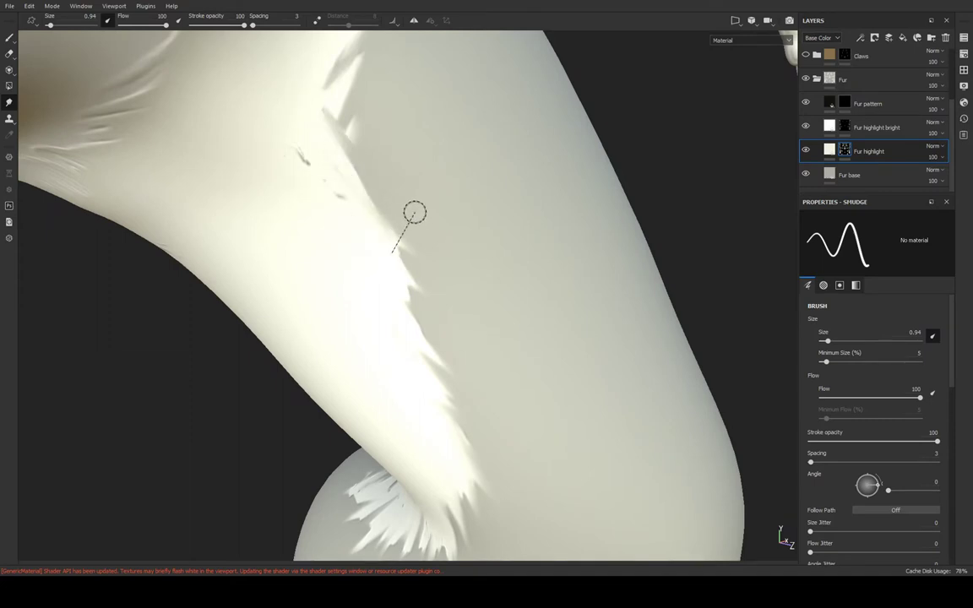
{"action": "mouse_move", "coordinate": [399, 178]}
{"action": "left_mouse_down", "text": "alt"}
{"action": "mouse_move", "coordinate": [385, 89]}
{"action": "mouse_move", "coordinate": [413, 124]}
{"action": "left_mouse_up", "text": "alt"}
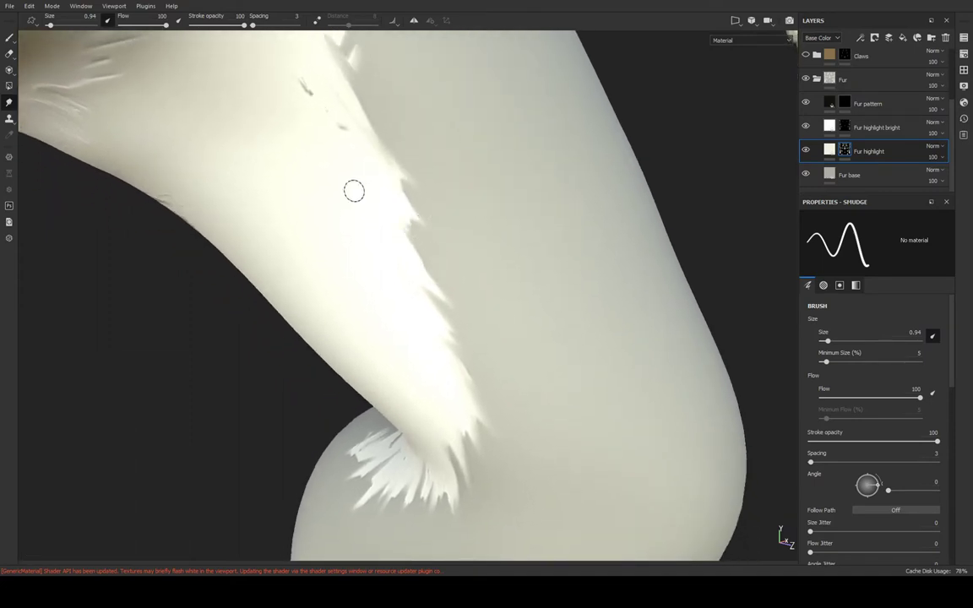
{"action": "mouse_move", "coordinate": [354, 191]}
{"action": "left_mouse_down", "text": "alt"}
{"action": "mouse_move", "coordinate": [449, 210]}
{"action": "mouse_move", "coordinate": [489, 269]}
{"action": "left_mouse_up", "text": "alt"}
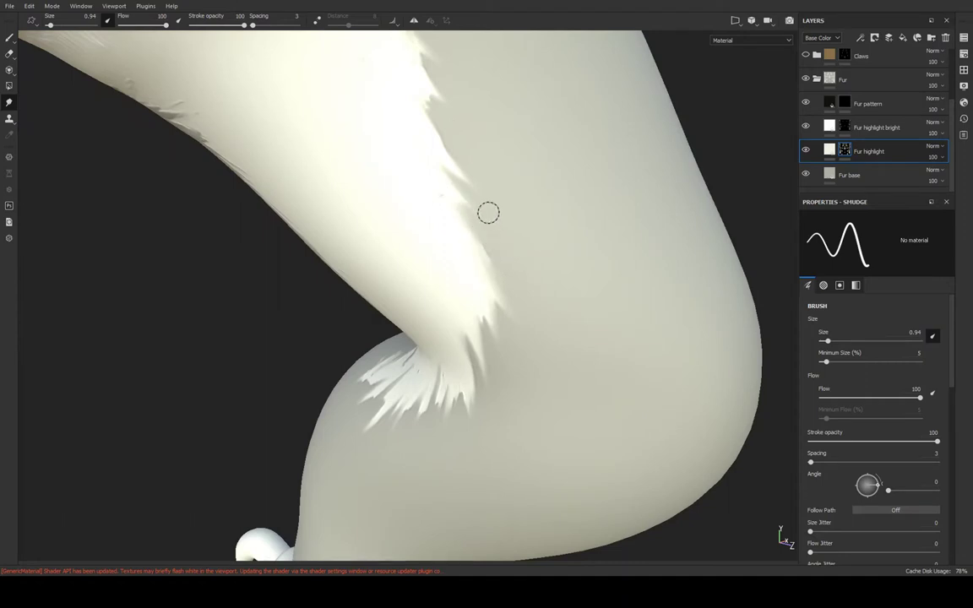
{"action": "left_click_drag", "start_coordinate": [500, 287], "coordinate": [495, 324]}
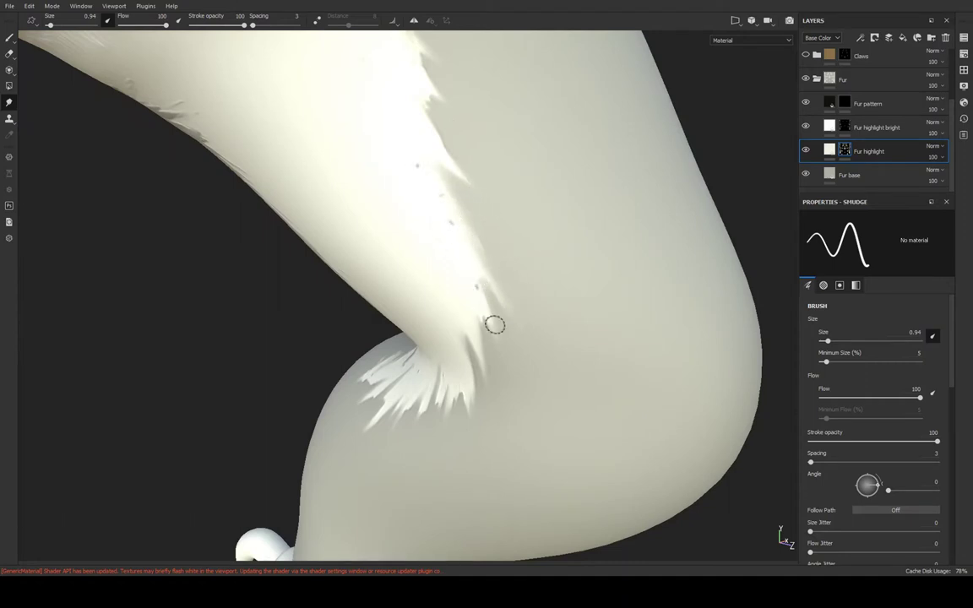
{"action": "mouse_move", "coordinate": [480, 174]}
{"action": "left_mouse_down", "text": "alt"}
{"action": "mouse_move", "coordinate": [513, 287]}
{"action": "mouse_move", "coordinate": [452, 277]}
{"action": "left_mouse_up", "text": "alt"}
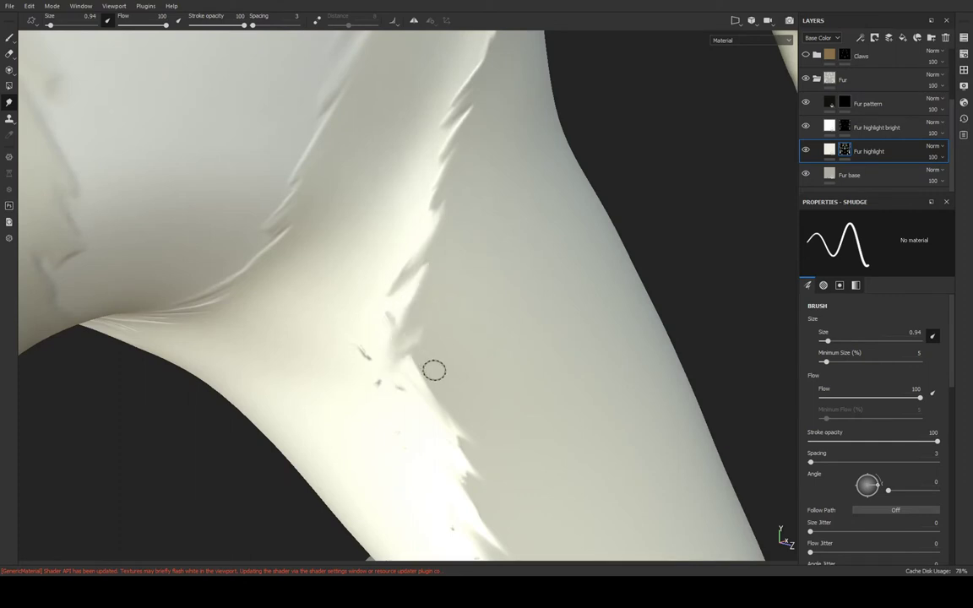
{"action": "mouse_move", "coordinate": [451, 326]}
{"action": "left_mouse_down", "text": "alt"}
{"action": "mouse_move", "coordinate": [437, 312]}
{"action": "mouse_move", "coordinate": [390, 328]}
{"action": "left_mouse_up", "text": "alt"}
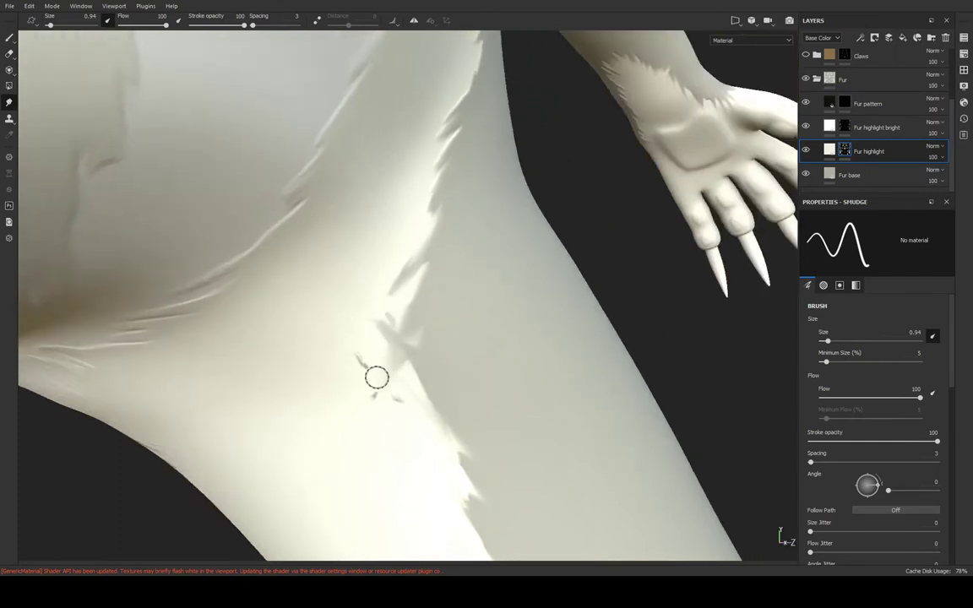
Paint over the jagged dark shadow streaks on the inner thigh
{"action": "key", "text": "1"}
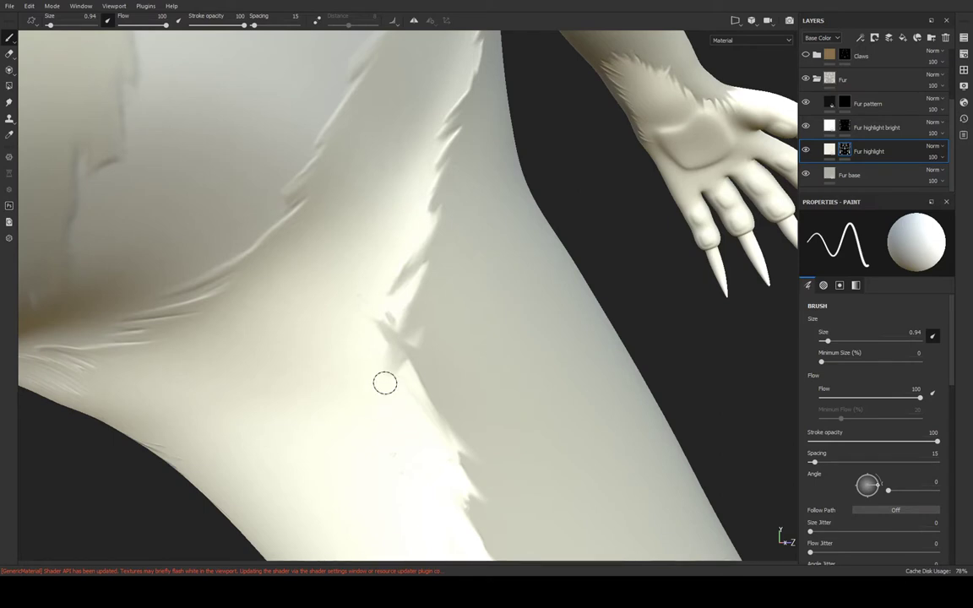
{"action": "mouse_move", "coordinate": [380, 352]}
{"action": "left_mouse_down"}
{"action": "mouse_move", "coordinate": [393, 330]}
{"action": "mouse_move", "coordinate": [415, 410]}
{"action": "mouse_move", "coordinate": [398, 291]}
{"action": "mouse_move", "coordinate": [403, 338]}
{"action": "left_mouse_up"}
{"action": "mouse_move", "coordinate": [407, 392]}
{"action": "left_mouse_down", "text": "alt"}
{"action": "mouse_move", "coordinate": [382, 334]}
{"action": "mouse_move", "coordinate": [330, 312]}
{"action": "left_mouse_up", "text": "alt"}
Smudge pointed fur spikes and diagonal streaks from the shadow edge, undoing unwanted smears
{"action": "key", "text": "5"}
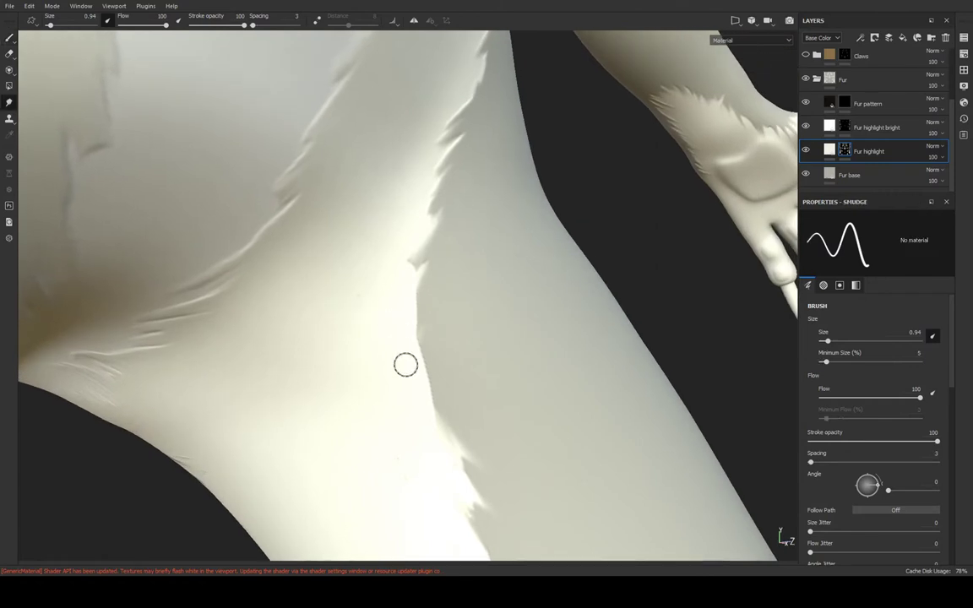
{"action": "left_click_drag", "start_coordinate": [414, 383], "coordinate": [387, 346]}
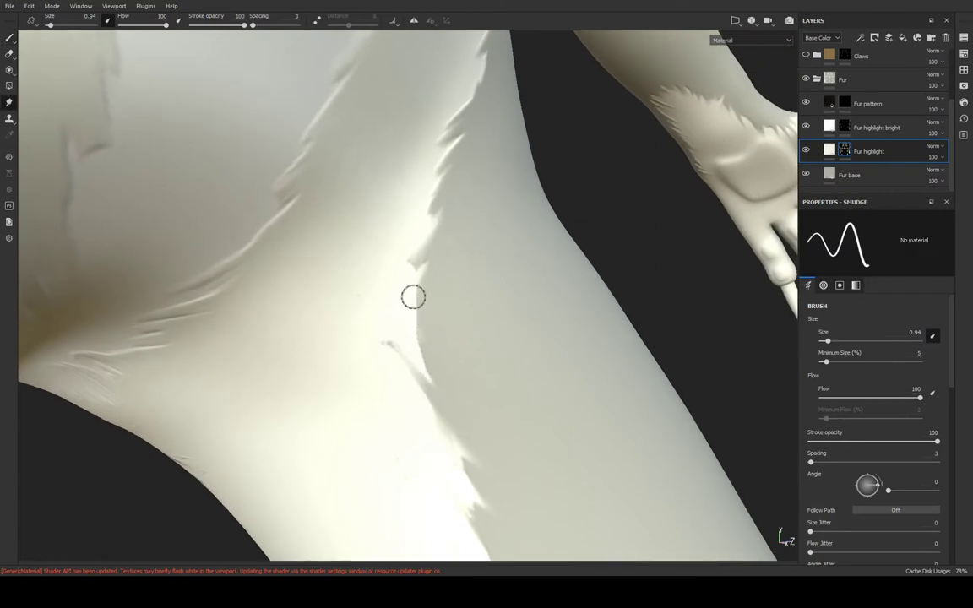
{"action": "left_click_drag", "start_coordinate": [448, 263], "coordinate": [410, 268]}
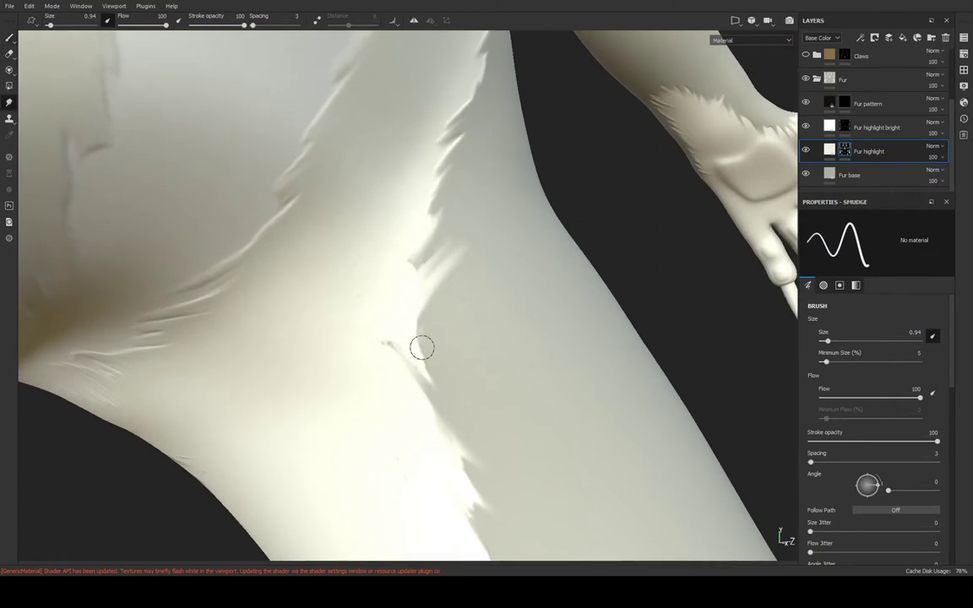
{"action": "mouse_move", "coordinate": [468, 223]}
{"action": "left_mouse_down"}
{"action": "mouse_move", "coordinate": [482, 225]}
{"action": "mouse_move", "coordinate": [436, 226]}
{"action": "left_mouse_up"}
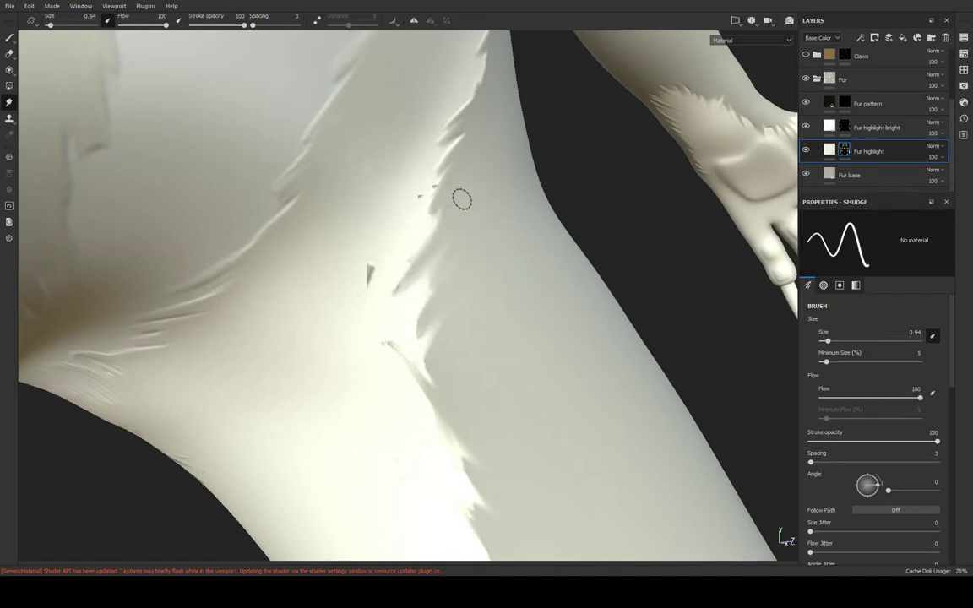
{"action": "key", "text": "ctrl+z"}
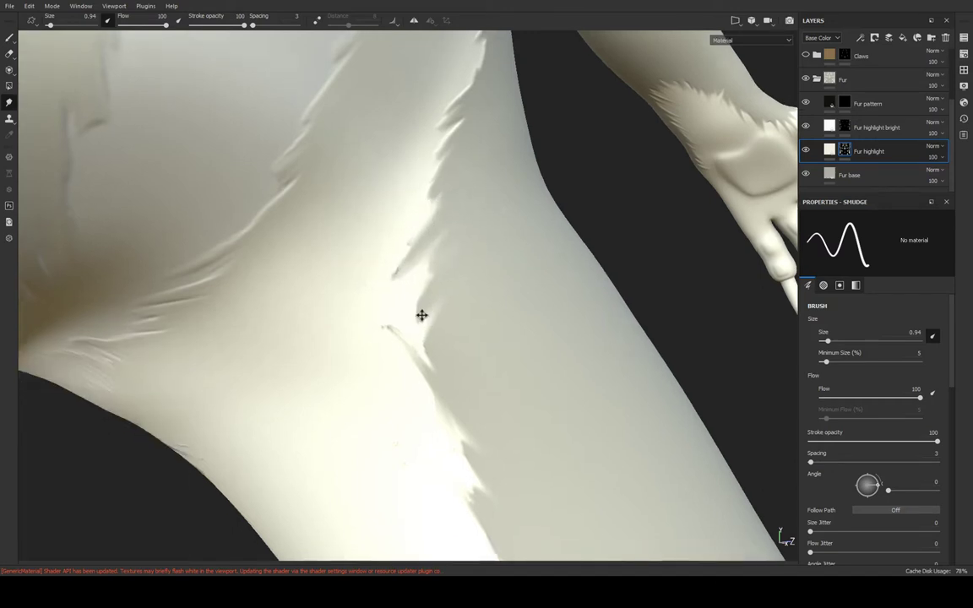
{"action": "middle_click_drag", "start_coordinate": [421, 315], "coordinate": [369, 255]}
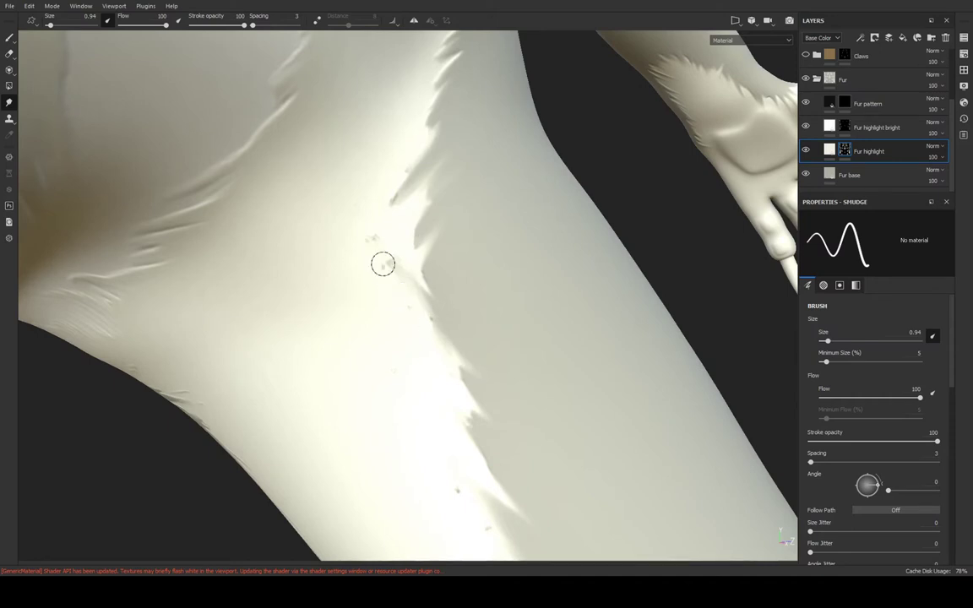
{"action": "left_click_drag", "start_coordinate": [378, 256], "coordinate": [467, 349]}
{"action": "key", "text": "1"}
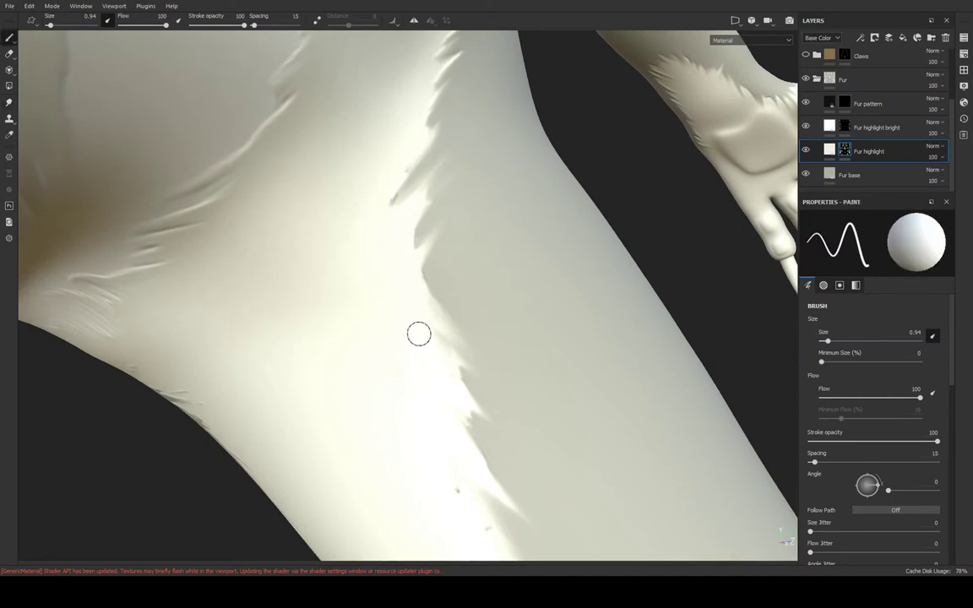
{"action": "key", "text": "5"}
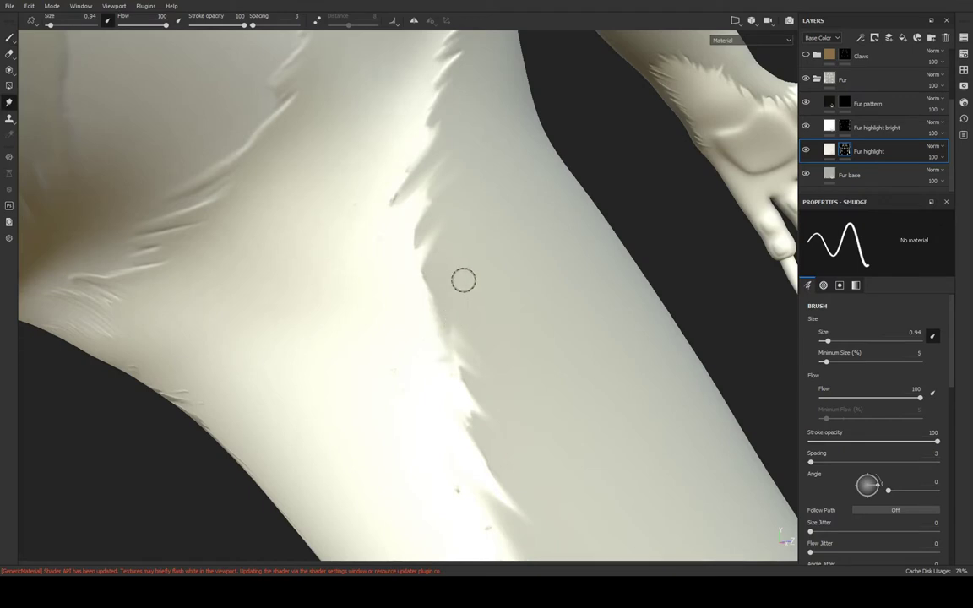
{"action": "mouse_move", "coordinate": [461, 272]}
{"action": "left_mouse_down", "text": "alt"}
{"action": "mouse_move", "coordinate": [590, 93]}
{"action": "mouse_move", "coordinate": [497, 384]}
{"action": "mouse_move", "coordinate": [566, 112]}
{"action": "mouse_move", "coordinate": [495, 124]}
{"action": "mouse_move", "coordinate": [478, 240]}
{"action": "left_mouse_up", "text": "alt"}
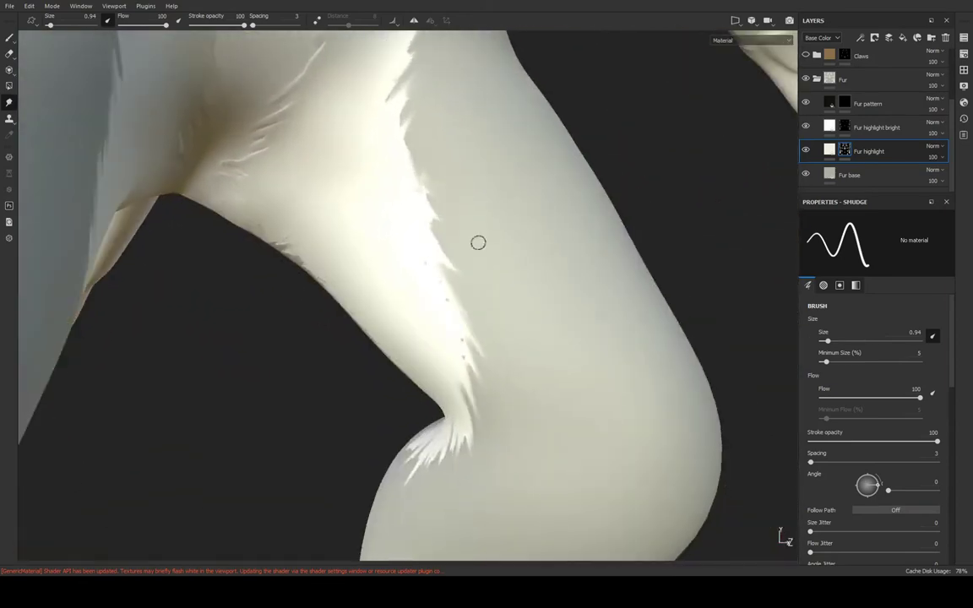
On the paint brush, try a test stroke, undo it, and zoom in on the clawed hand
{"action": "key", "text": "1"}
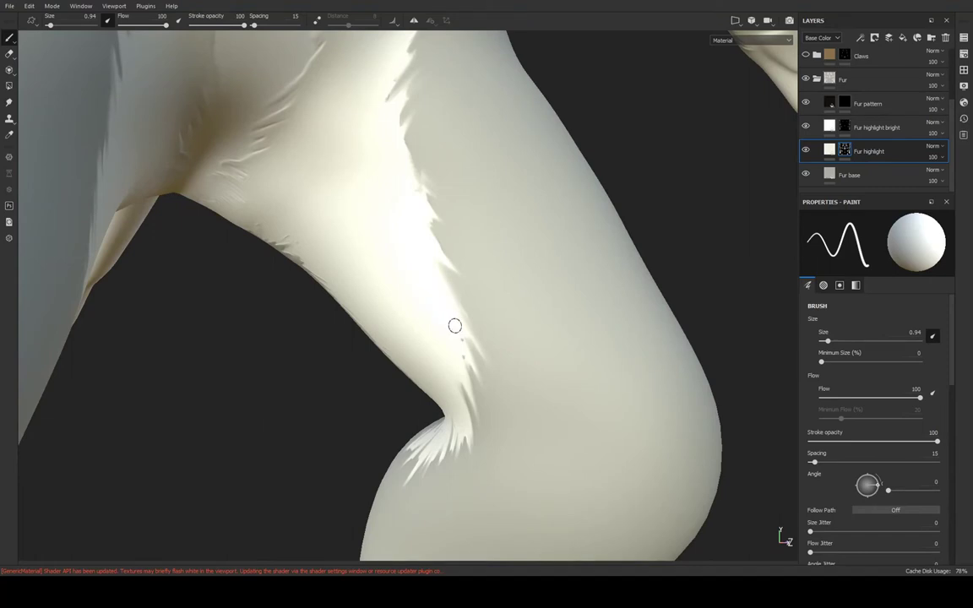
{"action": "mouse_move", "coordinate": [444, 313]}
{"action": "left_mouse_down", "text": "alt"}
{"action": "mouse_move", "coordinate": [489, 210]}
{"action": "mouse_move", "coordinate": [549, 250]}
{"action": "left_mouse_up", "text": "alt"}
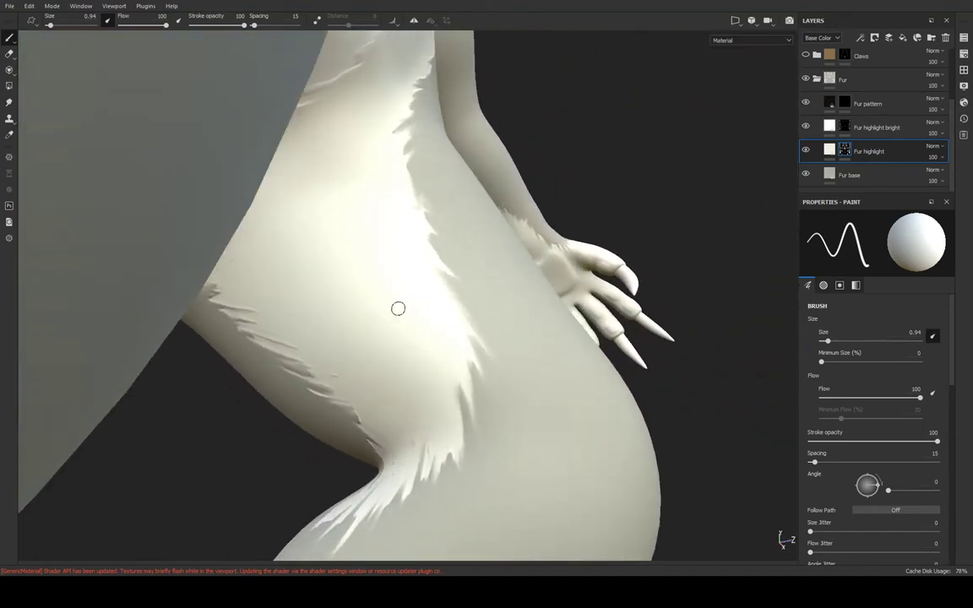
{"action": "mouse_move", "coordinate": [398, 308]}
{"action": "left_mouse_down", "text": "alt"}
{"action": "mouse_move", "coordinate": [337, 330]}
{"action": "mouse_move", "coordinate": [321, 304]}
{"action": "mouse_move", "coordinate": [392, 205]}
{"action": "mouse_move", "coordinate": [700, 176]}
{"action": "left_mouse_up", "text": "alt"}
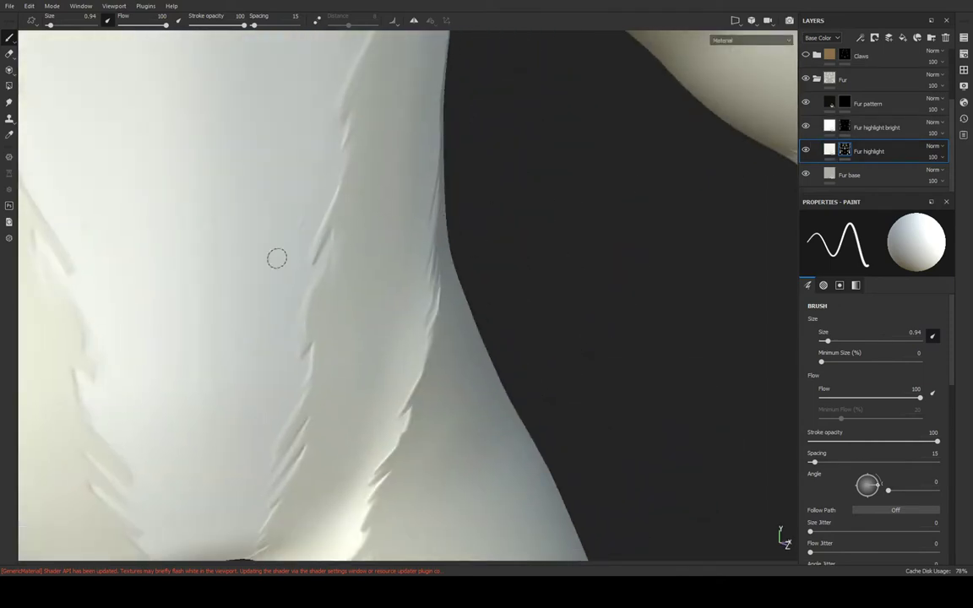
{"action": "left_click_drag", "start_coordinate": [217, 196], "coordinate": [217, 208]}
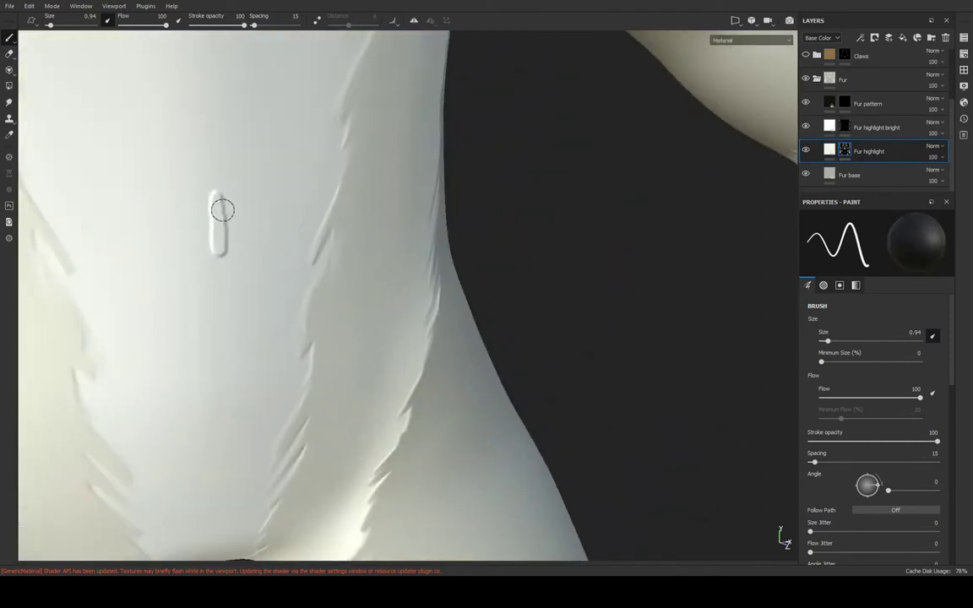
{"action": "key", "text": "ctrl+z"}
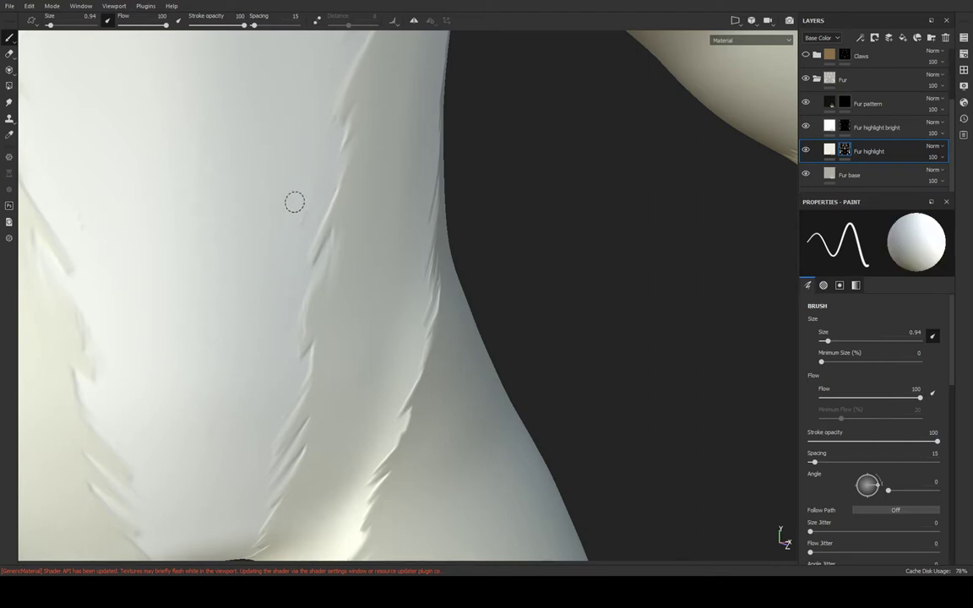
{"action": "mouse_move", "coordinate": [299, 215]}
{"action": "left_mouse_down", "text": "alt"}
{"action": "mouse_move", "coordinate": [278, 145]}
{"action": "mouse_move", "coordinate": [271, 474]}
{"action": "mouse_move", "coordinate": [239, 186]}
{"action": "mouse_move", "coordinate": [322, 267]}
{"action": "mouse_move", "coordinate": [374, 130]}
{"action": "mouse_move", "coordinate": [412, 315]}
{"action": "mouse_move", "coordinate": [385, 273]}
{"action": "left_mouse_up", "text": "alt"}
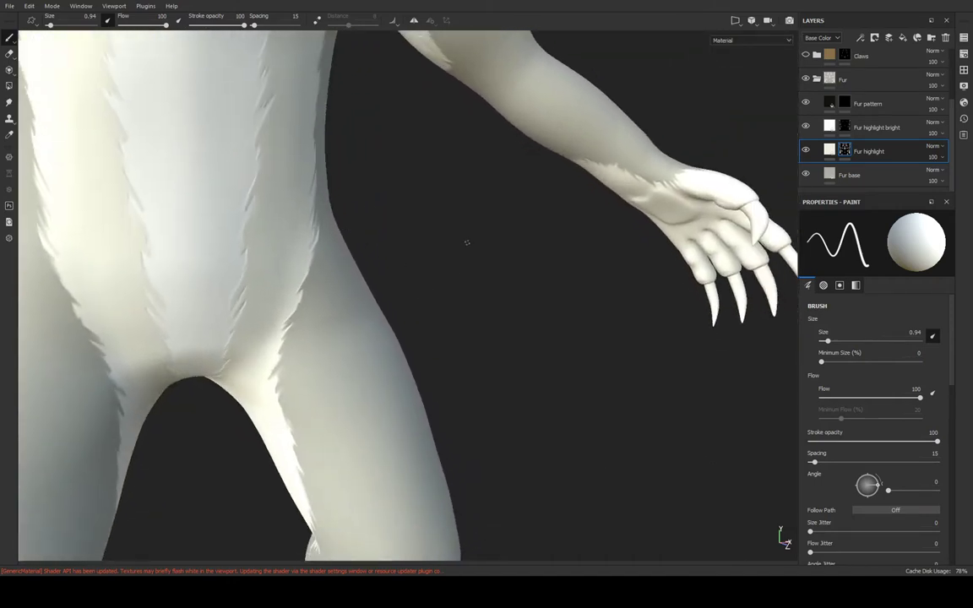
{"action": "mouse_move", "coordinate": [467, 242]}
{"action": "left_mouse_down", "text": "alt"}
{"action": "mouse_move", "coordinate": [436, 248]}
{"action": "mouse_move", "coordinate": [484, 217]}
{"action": "mouse_move", "coordinate": [274, 273]}
{"action": "mouse_move", "coordinate": [395, 269]}
{"action": "mouse_move", "coordinate": [528, 215]}
{"action": "mouse_move", "coordinate": [250, 207]}
{"action": "mouse_move", "coordinate": [380, 174]}
{"action": "mouse_move", "coordinate": [417, 341]}
{"action": "mouse_move", "coordinate": [445, 325]}
{"action": "mouse_move", "coordinate": [426, 125]}
{"action": "mouse_move", "coordinate": [499, 195]}
{"action": "left_mouse_up", "text": "alt"}
{"action": "scroll", "coordinate": [380, 174], "scroll_direction": "up", "scroll_amount": 2}
{"action": "scroll", "coordinate": [391, 191], "scroll_direction": "up", "scroll_amount": 3}
{"action": "scroll", "coordinate": [391, 191], "scroll_direction": "up", "scroll_amount": 1}
Select the Fur highlight bright layer and turn the view toward the hand's fingers
{"action": "left_click", "coordinate": [845, 127]}
{"action": "mouse_move", "coordinate": [411, 199]}
{"action": "left_mouse_down", "text": "alt"}
{"action": "mouse_move", "coordinate": [392, 250]}
{"action": "mouse_move", "coordinate": [337, 262]}
{"action": "mouse_move", "coordinate": [352, 198]}
{"action": "mouse_move", "coordinate": [406, 126]}
{"action": "mouse_move", "coordinate": [388, 282]}
{"action": "mouse_move", "coordinate": [387, 209]}
{"action": "mouse_move", "coordinate": [448, 186]}
{"action": "mouse_move", "coordinate": [410, 178]}
{"action": "left_mouse_up", "text": "alt"}
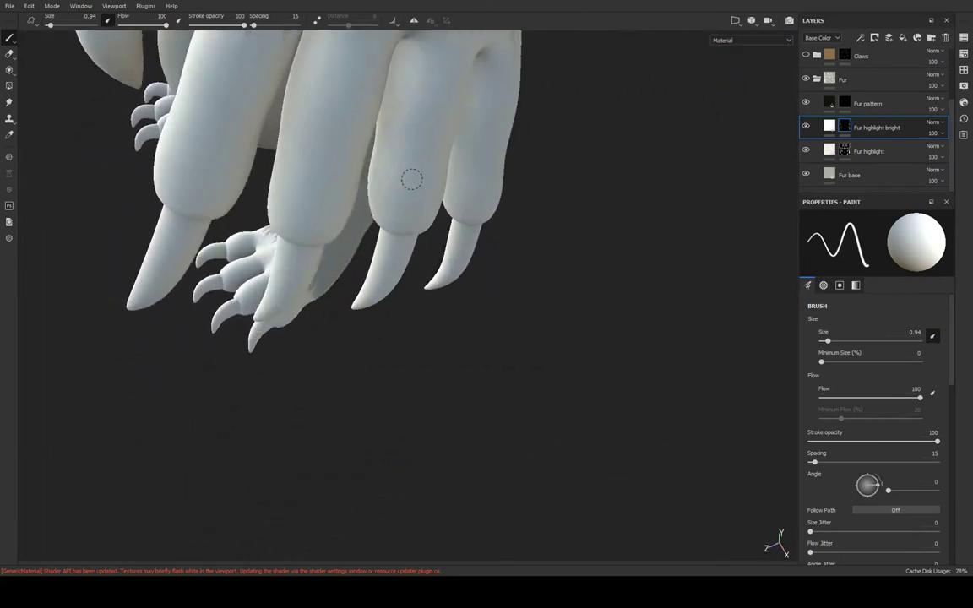
{"action": "mouse_move", "coordinate": [503, 172]}
{"action": "left_mouse_down", "text": "alt"}
{"action": "mouse_move", "coordinate": [514, 92]}
{"action": "mouse_move", "coordinate": [556, 201]}
{"action": "mouse_move", "coordinate": [554, 254]}
{"action": "mouse_move", "coordinate": [575, 178]}
{"action": "mouse_move", "coordinate": [541, 158]}
{"action": "mouse_move", "coordinate": [507, 169]}
{"action": "mouse_move", "coordinate": [450, 254]}
{"action": "mouse_move", "coordinate": [410, 231]}
{"action": "mouse_move", "coordinate": [277, 311]}
{"action": "left_mouse_up", "text": "alt"}
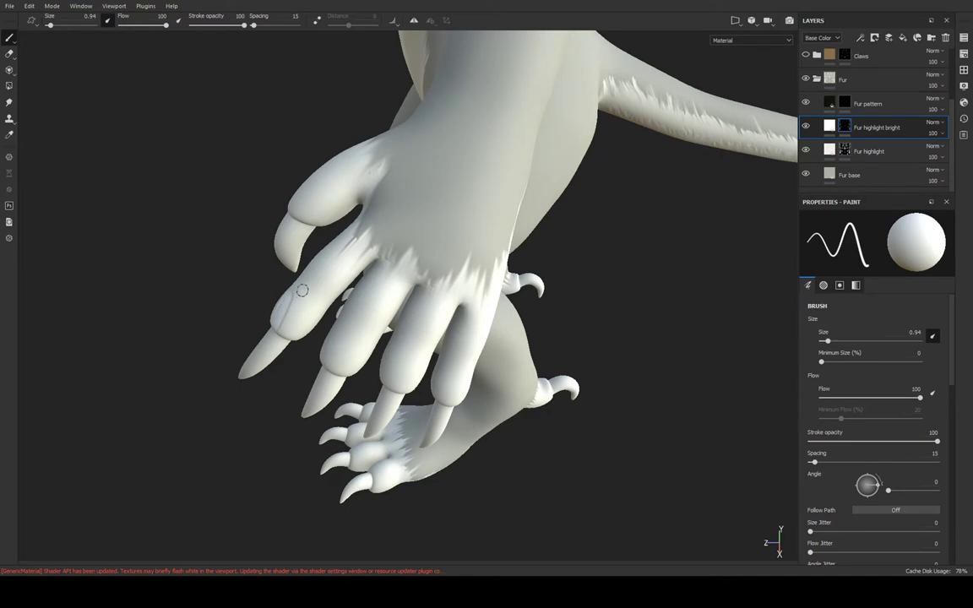
Enlarge the paint brush to about 3.5 and paint a bright patch over a fingertip
{"action": "left_click_drag", "start_coordinate": [825, 342], "coordinate": [837, 341]}
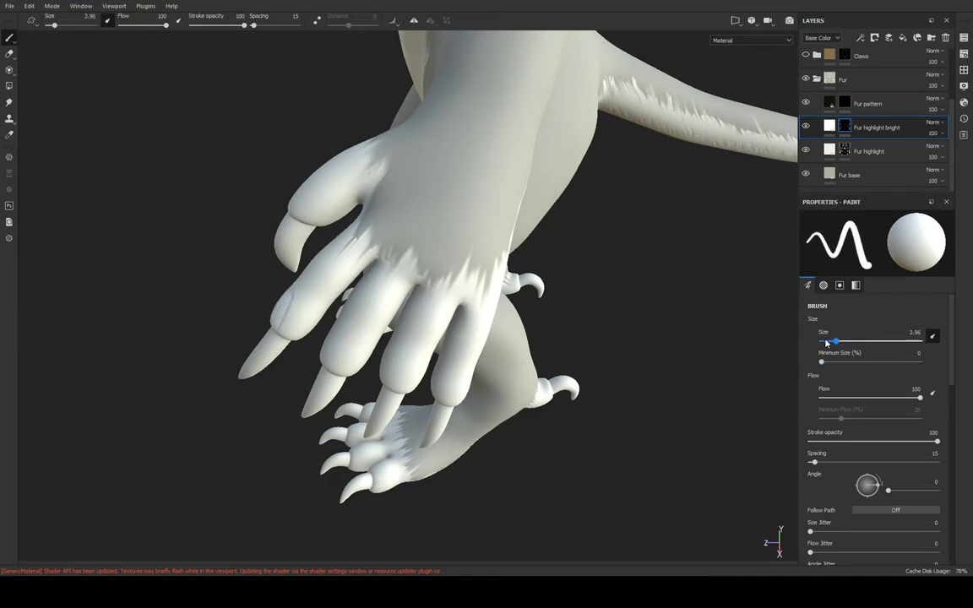
{"action": "mouse_move", "coordinate": [265, 326]}
{"action": "left_mouse_down"}
{"action": "mouse_move", "coordinate": [261, 344]}
{"action": "mouse_move", "coordinate": [300, 358]}
{"action": "mouse_move", "coordinate": [301, 369]}
{"action": "mouse_move", "coordinate": [349, 371]}
{"action": "left_mouse_up"}
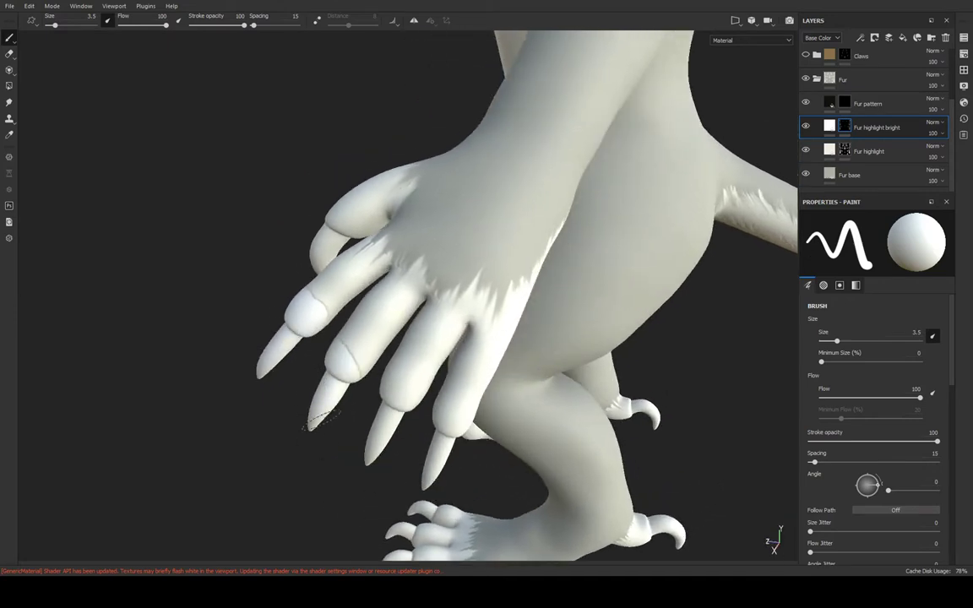
{"action": "left_click_drag", "start_coordinate": [320, 416], "coordinate": [414, 377], "text": "alt"}
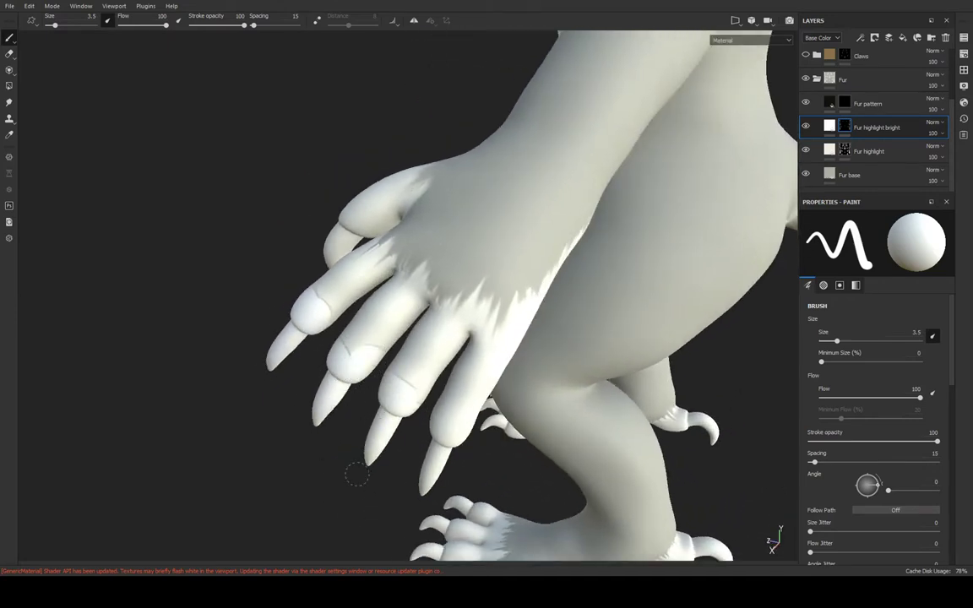
{"action": "left_click_drag", "start_coordinate": [390, 451], "coordinate": [321, 371], "text": "alt"}
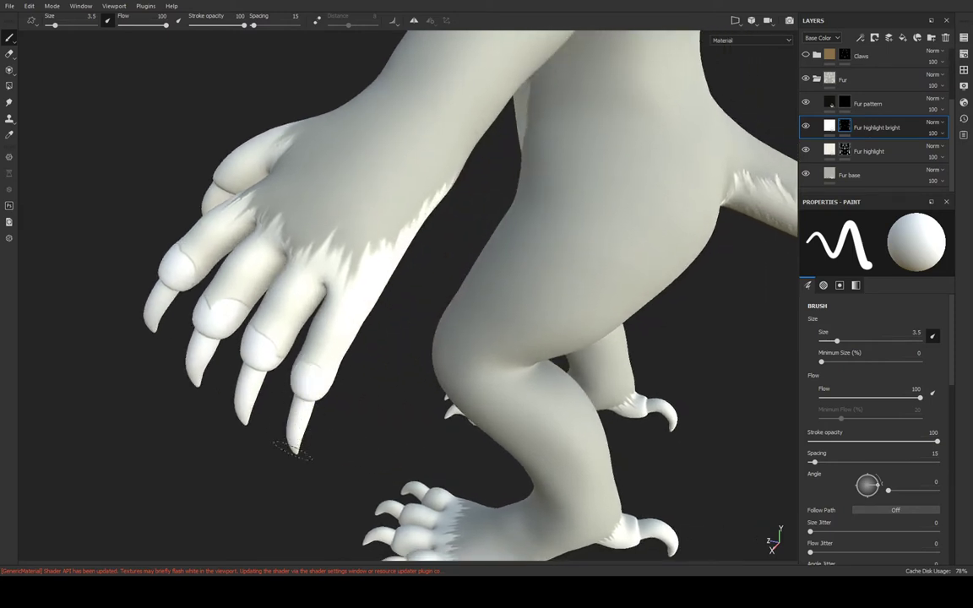
Orbit and zoom around the hand, claws and foot to reach the remaining fingertips
{"action": "left_click_drag", "start_coordinate": [285, 311], "coordinate": [285, 309], "text": "alt"}
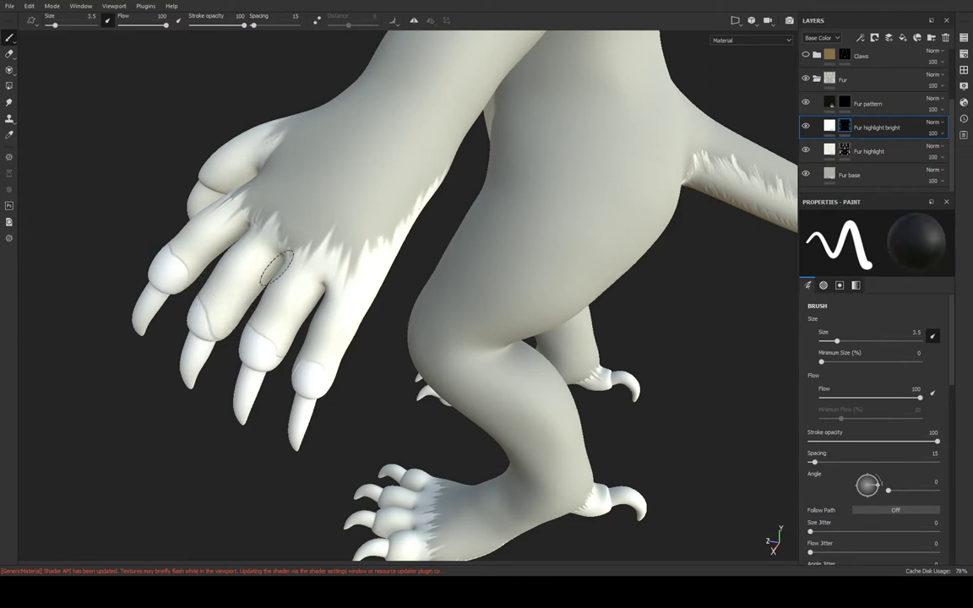
{"action": "mouse_move", "coordinate": [278, 266]}
{"action": "left_mouse_down", "text": "alt"}
{"action": "mouse_move", "coordinate": [417, 254]}
{"action": "mouse_move", "coordinate": [495, 277]}
{"action": "mouse_move", "coordinate": [300, 274]}
{"action": "mouse_move", "coordinate": [310, 253]}
{"action": "left_mouse_up", "text": "alt"}
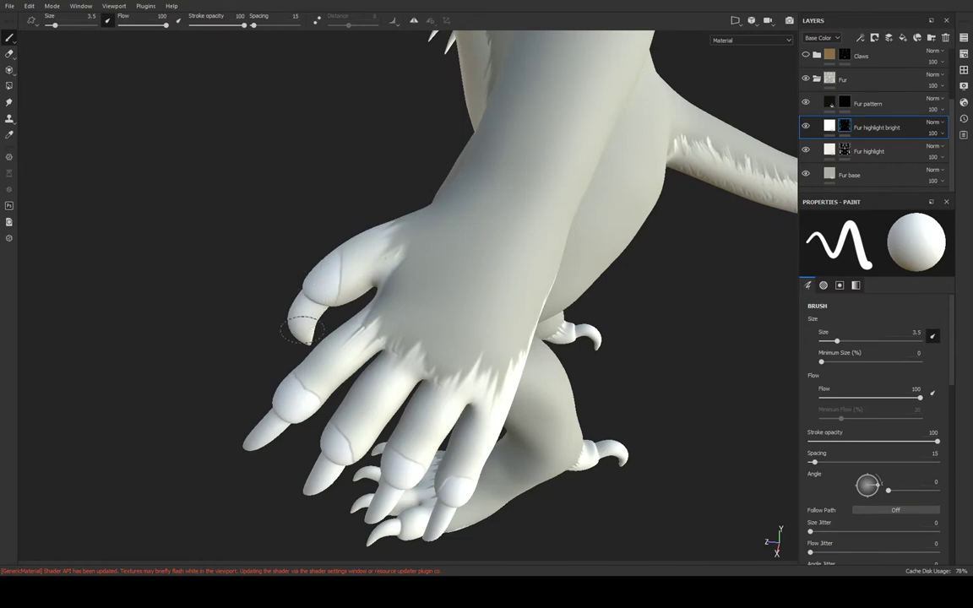
{"action": "mouse_move", "coordinate": [293, 314]}
{"action": "left_mouse_down", "text": "alt"}
{"action": "mouse_move", "coordinate": [217, 108]}
{"action": "mouse_move", "coordinate": [372, 216]}
{"action": "mouse_move", "coordinate": [363, 99]}
{"action": "mouse_move", "coordinate": [161, 218]}
{"action": "mouse_move", "coordinate": [125, 428]}
{"action": "mouse_move", "coordinate": [91, 347]}
{"action": "mouse_move", "coordinate": [18, 352]}
{"action": "left_mouse_up", "text": "alt"}
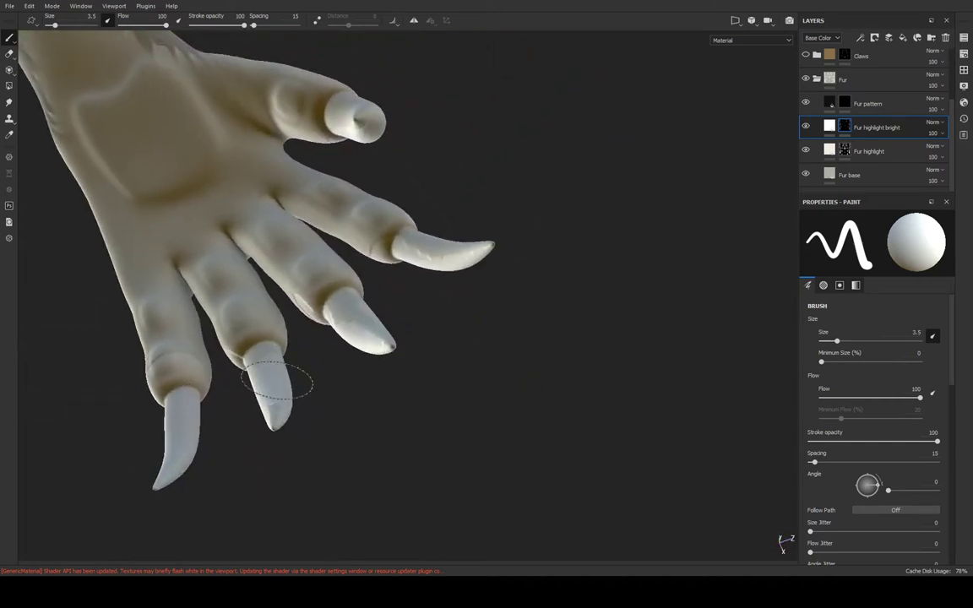
{"action": "mouse_move", "coordinate": [277, 383]}
{"action": "left_mouse_down", "text": "alt"}
{"action": "mouse_move", "coordinate": [313, 363]}
{"action": "mouse_move", "coordinate": [336, 377]}
{"action": "left_mouse_up", "text": "alt"}
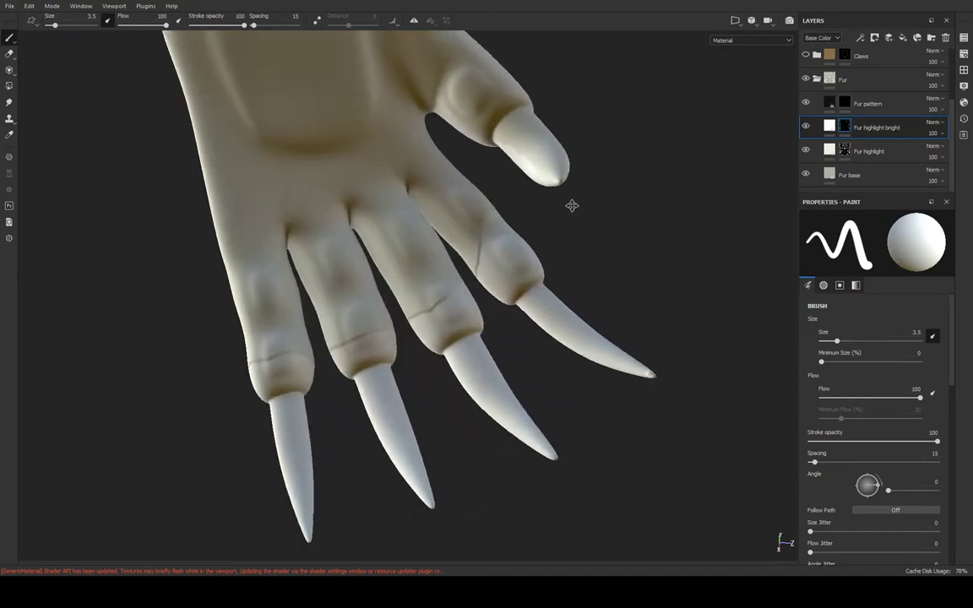
{"action": "left_click_drag", "start_coordinate": [571, 206], "coordinate": [449, 216], "text": "alt"}
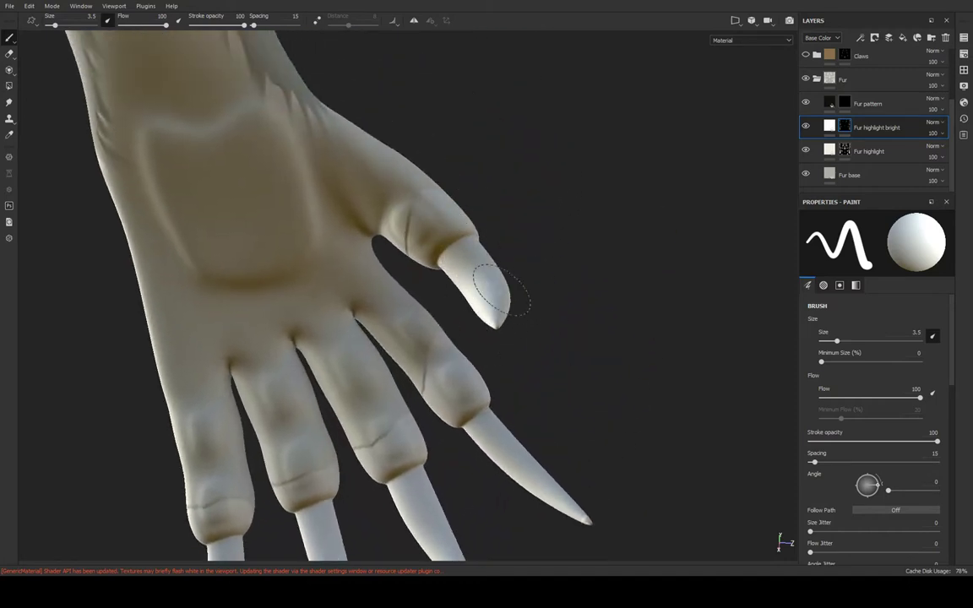
{"action": "mouse_move", "coordinate": [501, 291]}
{"action": "left_mouse_down", "text": "alt"}
{"action": "mouse_move", "coordinate": [123, 372]}
{"action": "mouse_move", "coordinate": [124, 158]}
{"action": "mouse_move", "coordinate": [508, 202]}
{"action": "mouse_move", "coordinate": [260, 195]}
{"action": "left_mouse_up", "text": "alt"}
{"action": "mouse_move", "coordinate": [260, 196]}
{"action": "middle_mouse_down", "text": "alt"}
{"action": "mouse_move", "coordinate": [232, 221]}
{"action": "mouse_move", "coordinate": [271, 282]}
{"action": "middle_mouse_up", "text": "alt"}
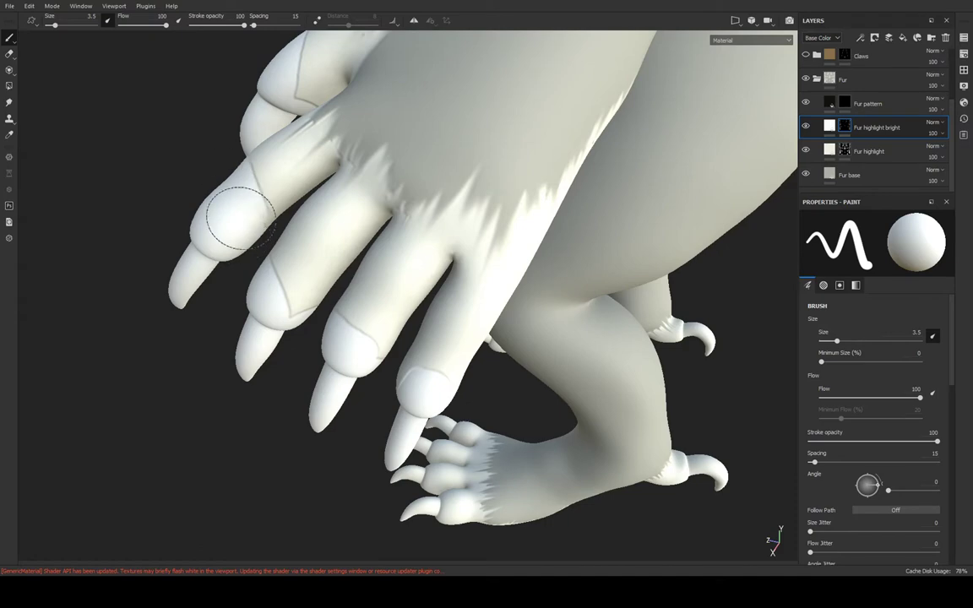
{"action": "middle_click_drag", "start_coordinate": [237, 184], "coordinate": [174, 98], "text": "alt"}
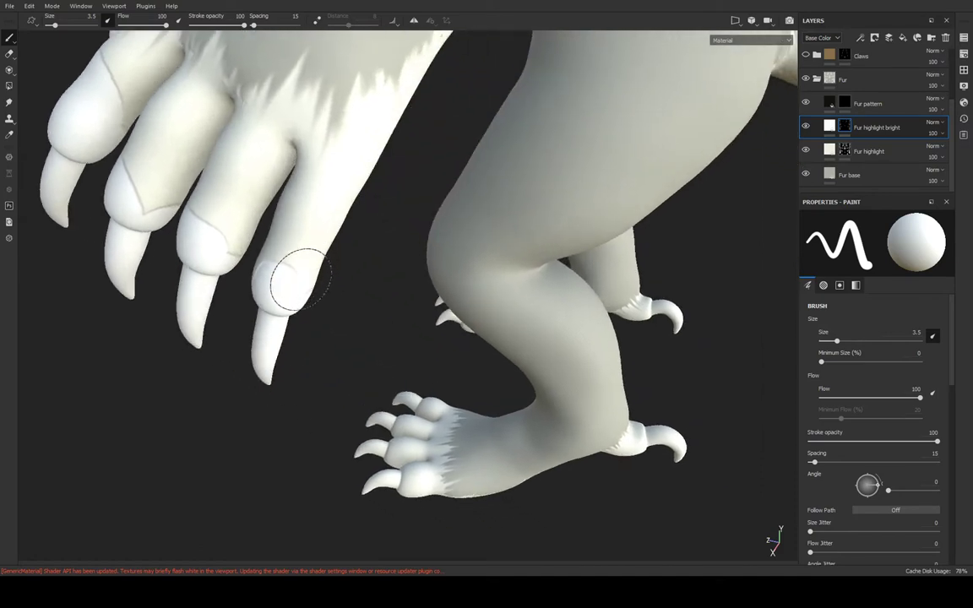
{"action": "right_click_drag", "start_coordinate": [334, 246], "coordinate": [354, 174], "text": "alt"}
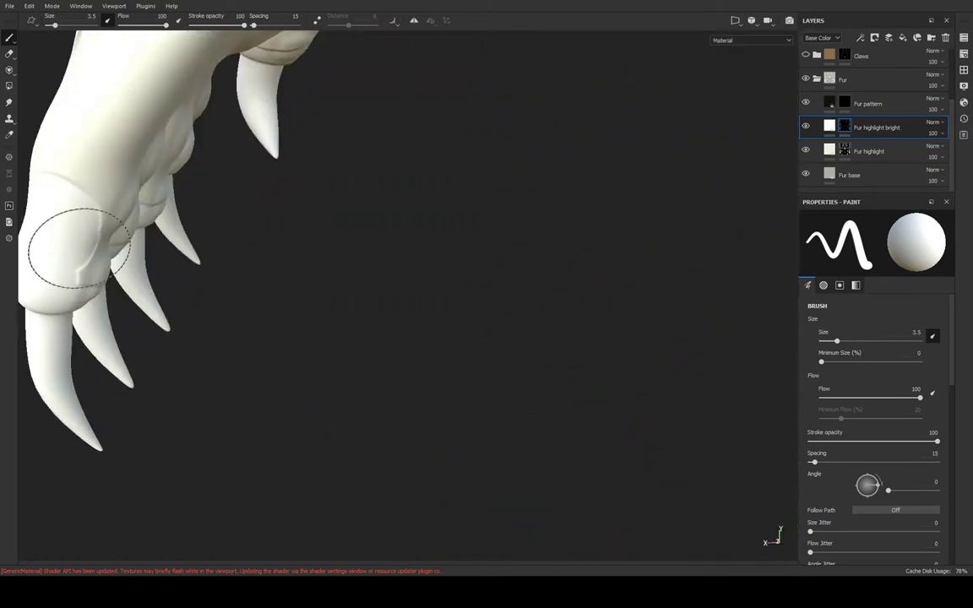
{"action": "left_click_drag", "start_coordinate": [253, 254], "coordinate": [405, 253], "text": "alt"}
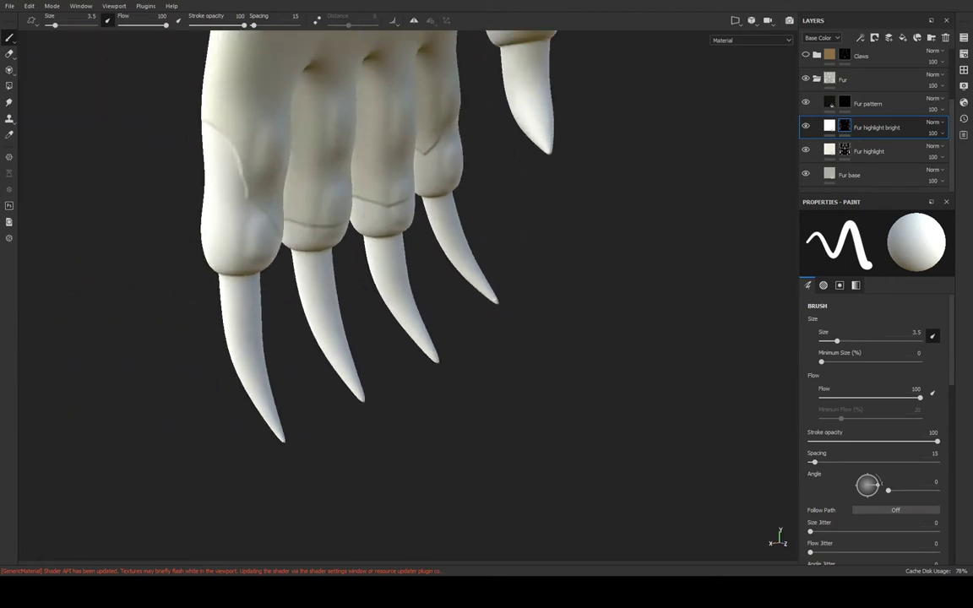
{"action": "mouse_move", "coordinate": [499, 194]}
{"action": "left_mouse_down", "text": "alt"}
{"action": "mouse_move", "coordinate": [391, 191]}
{"action": "mouse_move", "coordinate": [571, 174]}
{"action": "mouse_move", "coordinate": [499, 245]}
{"action": "left_mouse_up", "text": "alt"}
{"action": "mouse_move", "coordinate": [499, 245]}
{"action": "right_mouse_down", "text": "alt"}
{"action": "mouse_move", "coordinate": [495, 277]}
{"action": "mouse_move", "coordinate": [482, 258]}
{"action": "right_mouse_up", "text": "alt"}
{"action": "mouse_move", "coordinate": [482, 259]}
{"action": "left_mouse_down", "text": "alt"}
{"action": "mouse_move", "coordinate": [490, 208]}
{"action": "mouse_move", "coordinate": [384, 180]}
{"action": "mouse_move", "coordinate": [539, 223]}
{"action": "mouse_move", "coordinate": [568, 212]}
{"action": "left_mouse_up", "text": "alt"}
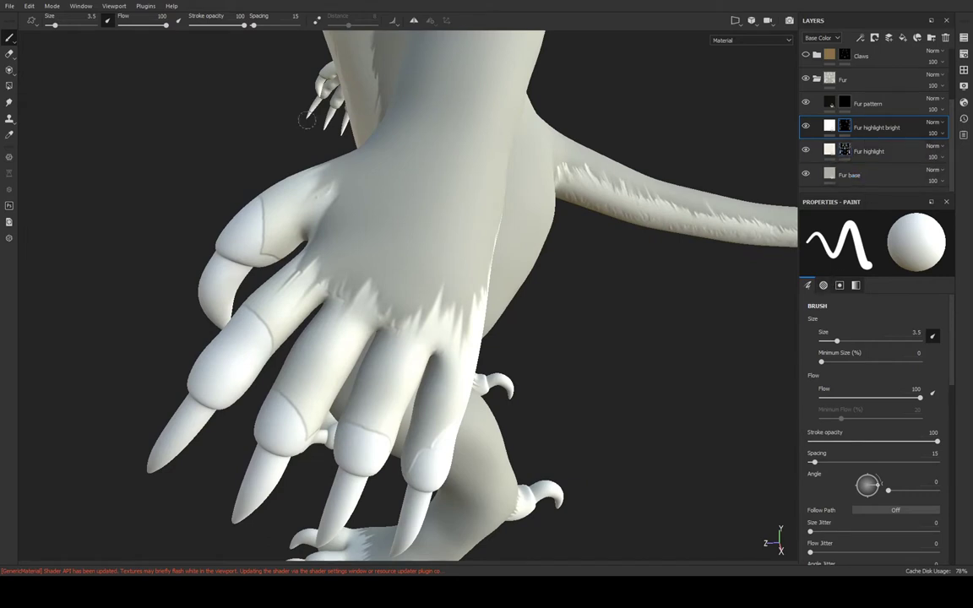
Switch to the smudge tool and zoom in on the hand's fingers and claws
{"action": "key", "text": "5"}
{"action": "mouse_move", "coordinate": [519, 244]}
{"action": "left_mouse_down", "text": "alt"}
{"action": "mouse_move", "coordinate": [521, 235]}
{"action": "mouse_move", "coordinate": [396, 201]}
{"action": "mouse_move", "coordinate": [281, 221]}
{"action": "mouse_move", "coordinate": [226, 369]}
{"action": "mouse_move", "coordinate": [209, 387]}
{"action": "mouse_move", "coordinate": [239, 332]}
{"action": "mouse_move", "coordinate": [225, 353]}
{"action": "mouse_move", "coordinate": [253, 258]}
{"action": "left_mouse_up", "text": "alt"}
{"action": "scroll", "coordinate": [243, 311], "scroll_direction": "up", "scroll_amount": 2}
{"action": "scroll", "coordinate": [245, 387], "scroll_direction": "up", "scroll_amount": 2}
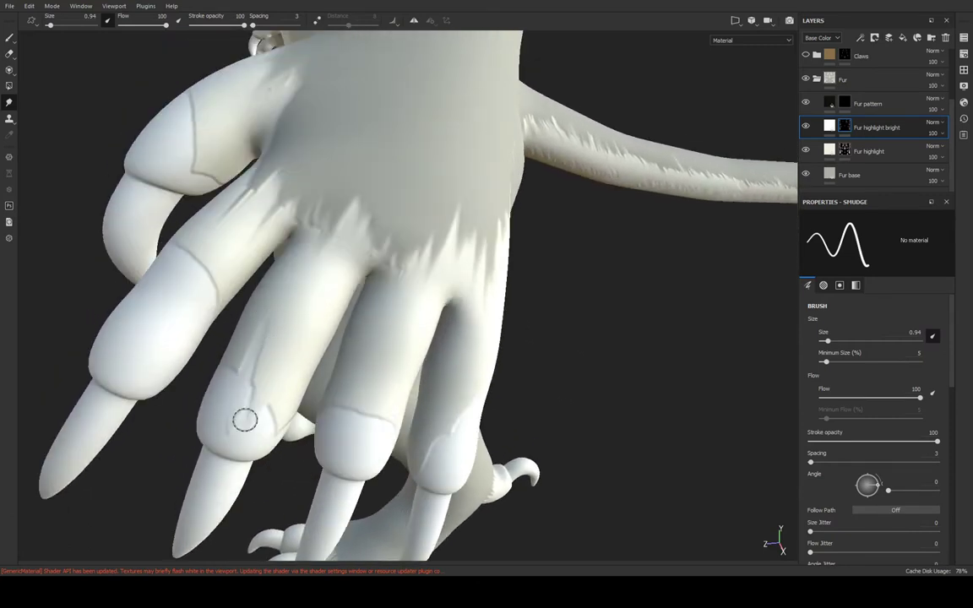
{"action": "mouse_move", "coordinate": [233, 362]}
{"action": "left_mouse_down", "text": "alt"}
{"action": "mouse_move", "coordinate": [293, 304]}
{"action": "mouse_move", "coordinate": [304, 332]}
{"action": "mouse_move", "coordinate": [252, 407]}
{"action": "left_mouse_up", "text": "alt"}
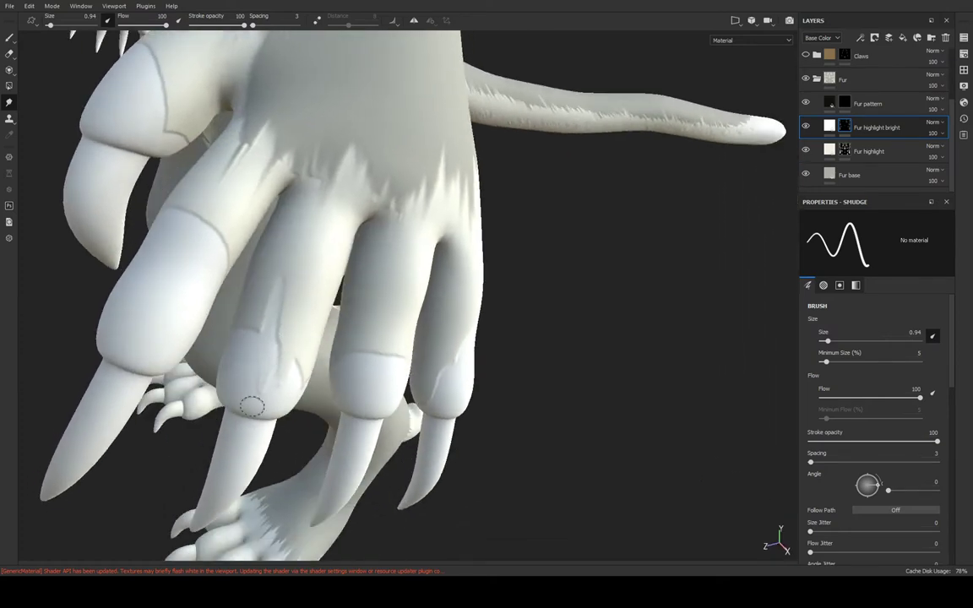
{"action": "mouse_move", "coordinate": [253, 321]}
{"action": "left_mouse_down", "text": "alt"}
{"action": "mouse_move", "coordinate": [315, 321]}
{"action": "mouse_move", "coordinate": [230, 357]}
{"action": "mouse_move", "coordinate": [275, 320]}
{"action": "mouse_move", "coordinate": [235, 300]}
{"action": "left_mouse_up", "text": "alt"}
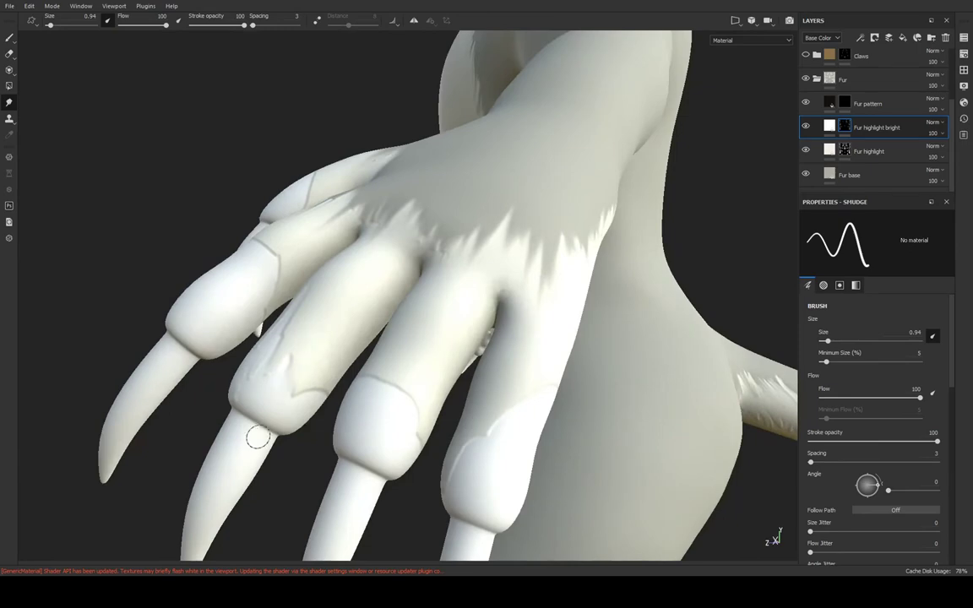
{"action": "mouse_move", "coordinate": [268, 386]}
{"action": "left_mouse_down", "text": "alt"}
{"action": "mouse_move", "coordinate": [304, 289]}
{"action": "mouse_move", "coordinate": [314, 361]}
{"action": "mouse_move", "coordinate": [306, 358]}
{"action": "left_mouse_up", "text": "alt"}
{"action": "left_click_drag", "start_coordinate": [330, 302], "coordinate": [321, 304], "text": "alt"}
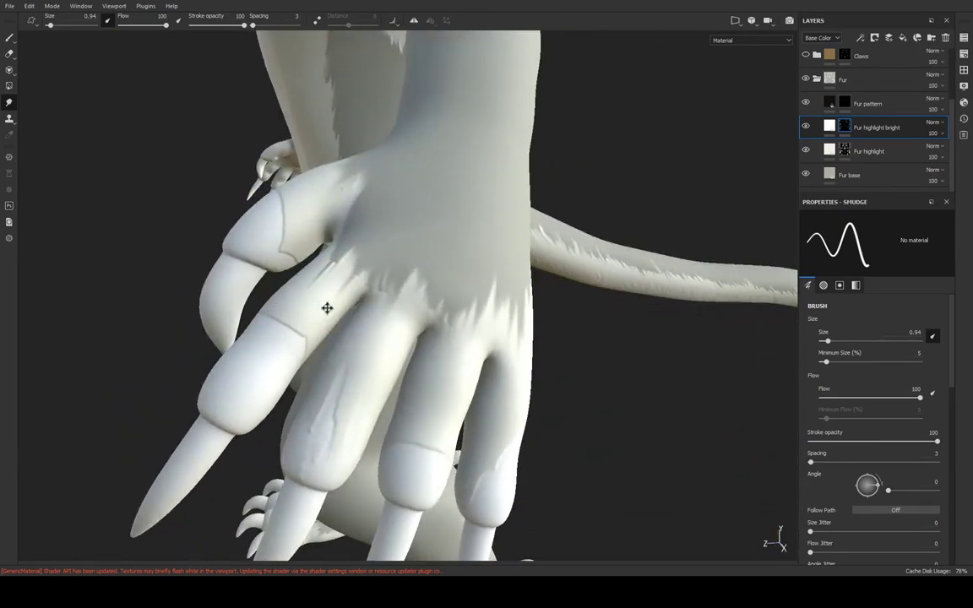
{"action": "middle_click_drag", "start_coordinate": [321, 304], "coordinate": [87, 217], "text": "alt"}
{"action": "scroll", "coordinate": [99, 291], "scroll_direction": "up", "scroll_amount": 3}
{"action": "mouse_move", "coordinate": [98, 291]}
{"action": "left_mouse_down", "text": "alt"}
{"action": "mouse_move", "coordinate": [87, 304]}
{"action": "mouse_move", "coordinate": [215, 325]}
{"action": "left_mouse_up", "text": "alt"}
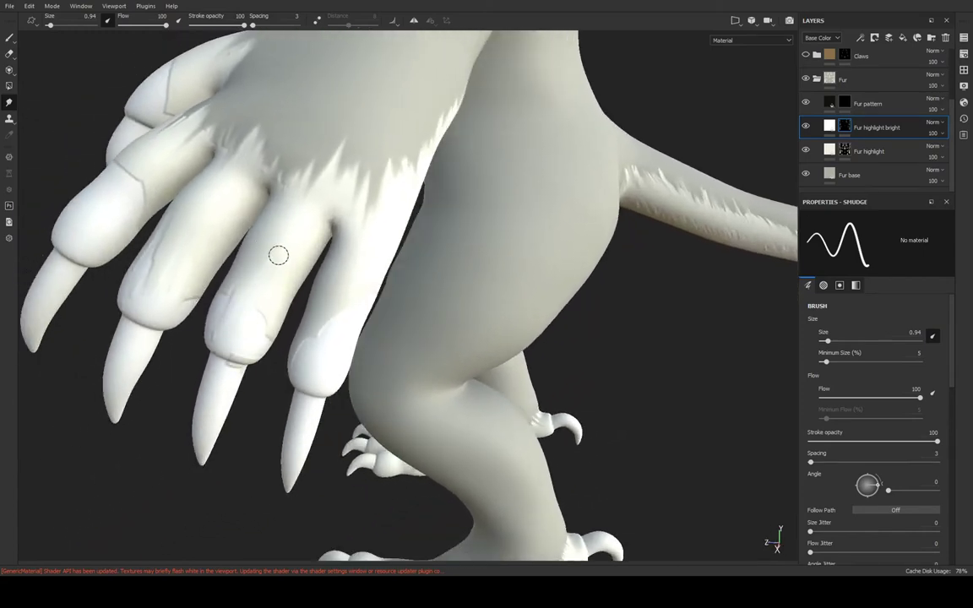
{"action": "mouse_move", "coordinate": [279, 289]}
{"action": "left_mouse_down", "text": "alt"}
{"action": "mouse_move", "coordinate": [239, 201]}
{"action": "mouse_move", "coordinate": [234, 335]}
{"action": "left_mouse_up", "text": "alt"}
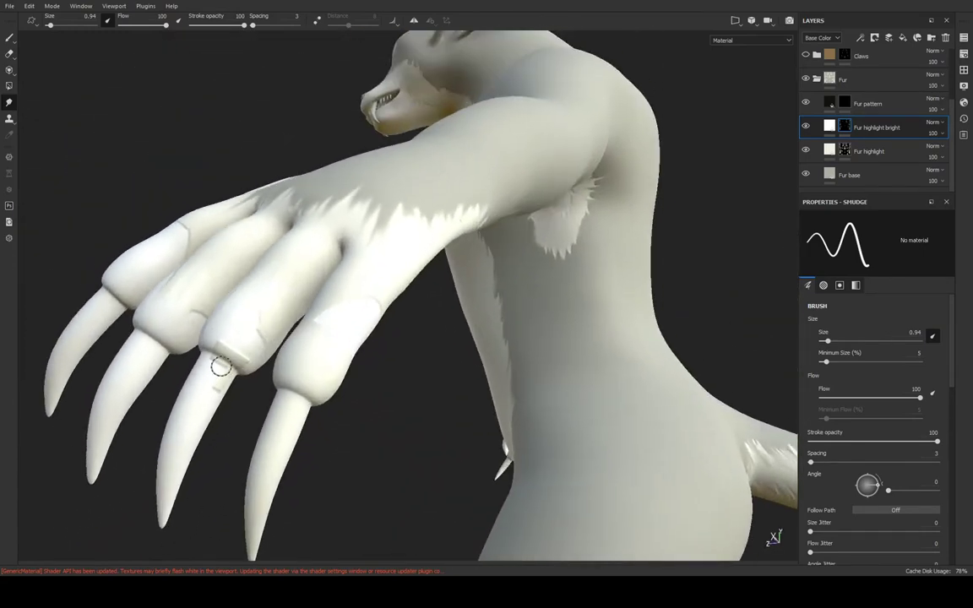
Alternate between paint and smudge tools while framing the hand from top and side angles
{"action": "key", "text": "1"}
{"action": "mouse_move", "coordinate": [224, 377]}
{"action": "left_mouse_down", "text": "alt"}
{"action": "mouse_move", "coordinate": [250, 326]}
{"action": "mouse_move", "coordinate": [261, 342]}
{"action": "mouse_move", "coordinate": [243, 341]}
{"action": "left_mouse_up", "text": "alt"}
{"action": "key", "text": "5"}
{"action": "mouse_move", "coordinate": [284, 296]}
{"action": "left_mouse_down", "text": "alt"}
{"action": "mouse_move", "coordinate": [347, 352]}
{"action": "mouse_move", "coordinate": [337, 296]}
{"action": "mouse_move", "coordinate": [217, 243]}
{"action": "mouse_move", "coordinate": [415, 348]}
{"action": "mouse_move", "coordinate": [315, 311]}
{"action": "mouse_move", "coordinate": [397, 325]}
{"action": "mouse_move", "coordinate": [306, 324]}
{"action": "left_mouse_up", "text": "alt"}
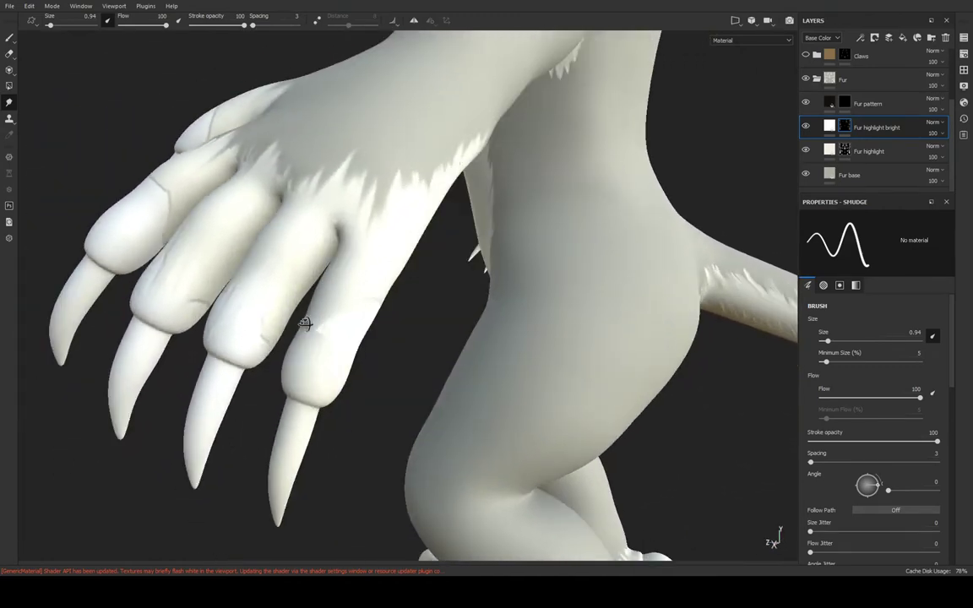
{"action": "key", "text": "1"}
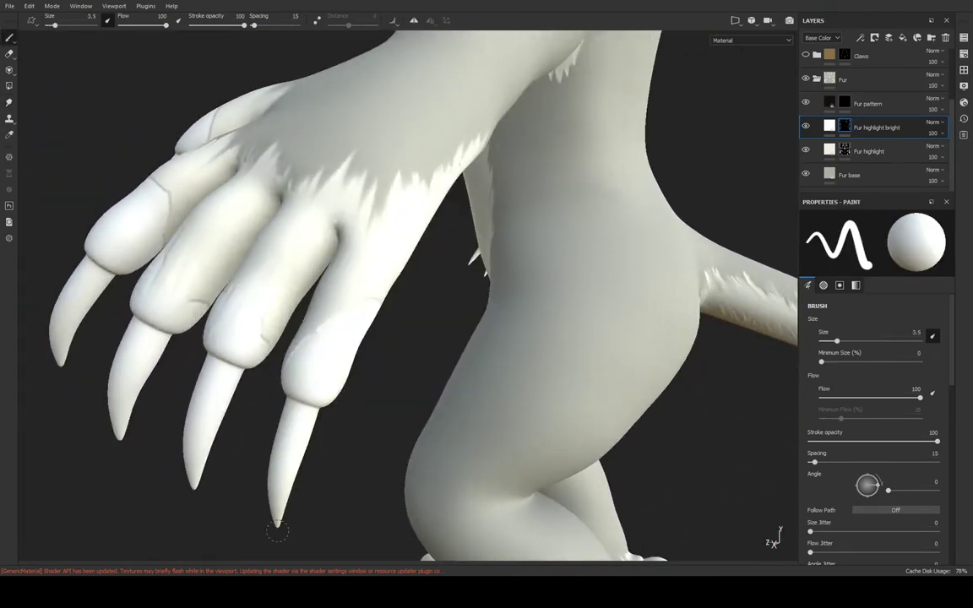
{"action": "mouse_move", "coordinate": [284, 470]}
{"action": "left_mouse_down", "text": "alt"}
{"action": "mouse_move", "coordinate": [76, 289]}
{"action": "mouse_move", "coordinate": [369, 363]}
{"action": "mouse_move", "coordinate": [326, 343]}
{"action": "mouse_move", "coordinate": [341, 422]}
{"action": "left_mouse_up", "text": "alt"}
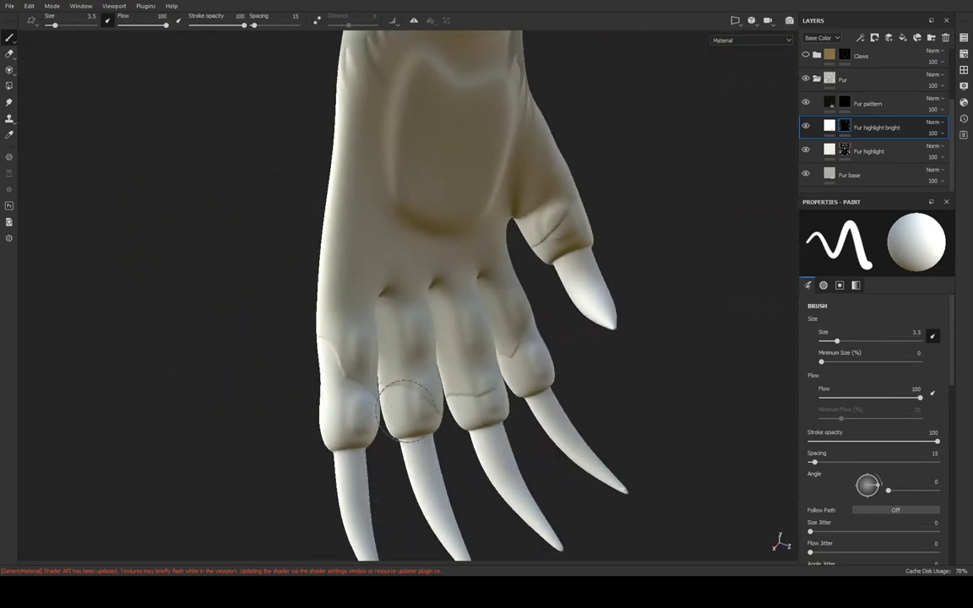
{"action": "mouse_move", "coordinate": [408, 409]}
{"action": "left_mouse_down", "text": "alt"}
{"action": "mouse_move", "coordinate": [224, 369]}
{"action": "mouse_move", "coordinate": [380, 445]}
{"action": "left_mouse_up", "text": "alt"}
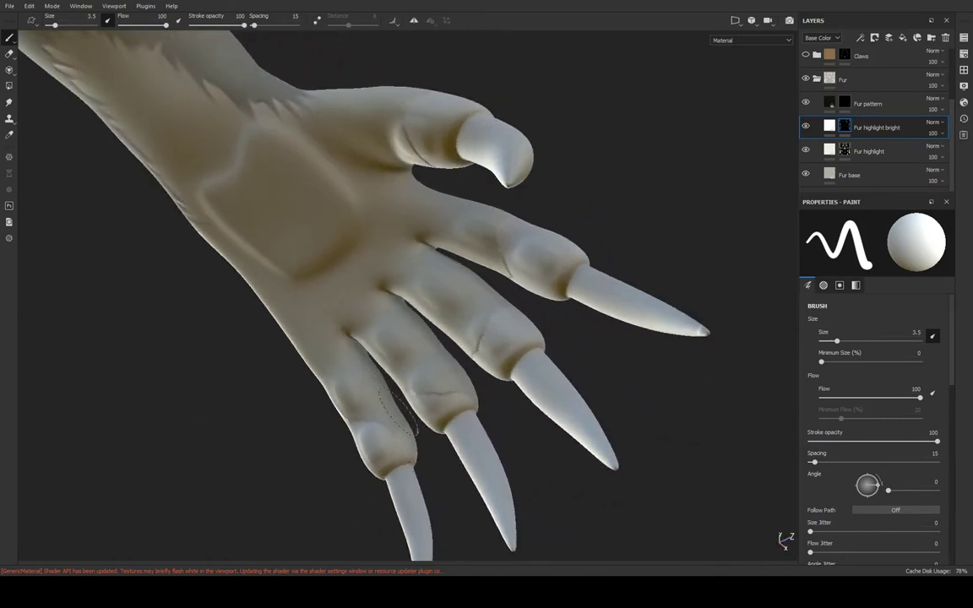
{"action": "left_click_drag", "start_coordinate": [397, 410], "coordinate": [549, 285], "text": "alt"}
{"action": "key", "text": "5"}
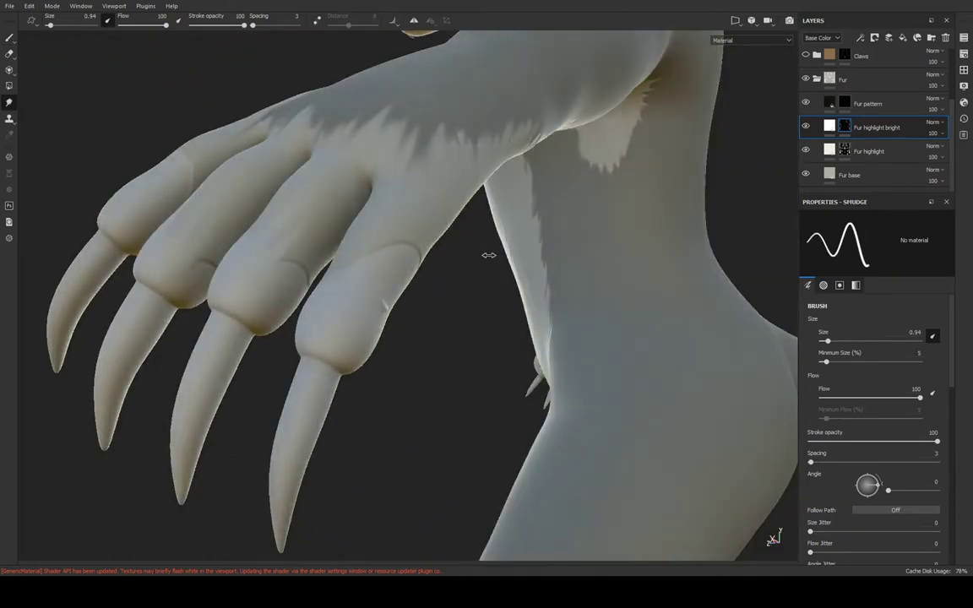
{"action": "mouse_move", "coordinate": [435, 223]}
{"action": "left_mouse_down", "text": "alt"}
{"action": "mouse_move", "coordinate": [434, 282]}
{"action": "mouse_move", "coordinate": [358, 304]}
{"action": "mouse_move", "coordinate": [423, 293]}
{"action": "mouse_move", "coordinate": [402, 246]}
{"action": "mouse_move", "coordinate": [408, 282]}
{"action": "mouse_move", "coordinate": [368, 304]}
{"action": "mouse_move", "coordinate": [374, 228]}
{"action": "mouse_move", "coordinate": [393, 244]}
{"action": "mouse_move", "coordinate": [391, 298]}
{"action": "mouse_move", "coordinate": [337, 337]}
{"action": "left_mouse_up", "text": "alt"}
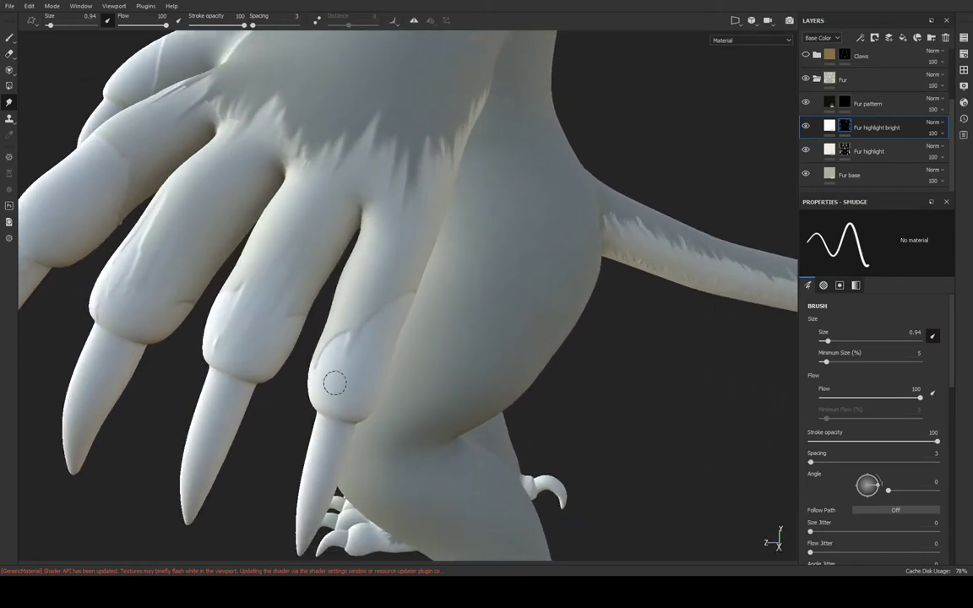
Smudge a finger-pad highlight edge into fur streaks, then inspect the paw from below and front
{"action": "left_click_drag", "start_coordinate": [334, 384], "coordinate": [386, 267]}
{"action": "mouse_move", "coordinate": [358, 341]}
{"action": "left_mouse_down", "text": "alt"}
{"action": "mouse_move", "coordinate": [331, 282]}
{"action": "mouse_move", "coordinate": [306, 282]}
{"action": "left_mouse_up", "text": "alt"}
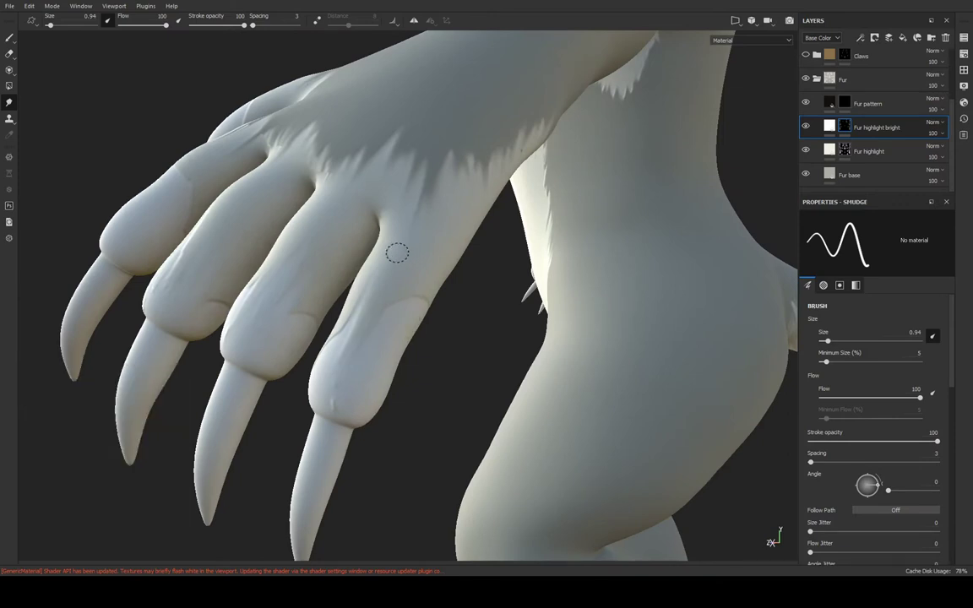
{"action": "mouse_move", "coordinate": [397, 253]}
{"action": "left_mouse_down", "text": "alt"}
{"action": "mouse_move", "coordinate": [347, 240]}
{"action": "mouse_move", "coordinate": [419, 284]}
{"action": "left_mouse_up", "text": "alt"}
{"action": "mouse_move", "coordinate": [377, 350]}
{"action": "left_mouse_down", "text": "alt"}
{"action": "mouse_move", "coordinate": [358, 278]}
{"action": "mouse_move", "coordinate": [339, 292]}
{"action": "mouse_move", "coordinate": [362, 289]}
{"action": "mouse_move", "coordinate": [356, 389]}
{"action": "left_mouse_up", "text": "alt"}
{"action": "key", "text": "1"}
{"action": "mouse_move", "coordinate": [352, 329]}
{"action": "left_mouse_down", "text": "alt"}
{"action": "mouse_move", "coordinate": [410, 243]}
{"action": "mouse_move", "coordinate": [401, 245]}
{"action": "mouse_move", "coordinate": [434, 264]}
{"action": "mouse_move", "coordinate": [558, 293]}
{"action": "left_mouse_up", "text": "alt"}
{"action": "key", "text": "5"}
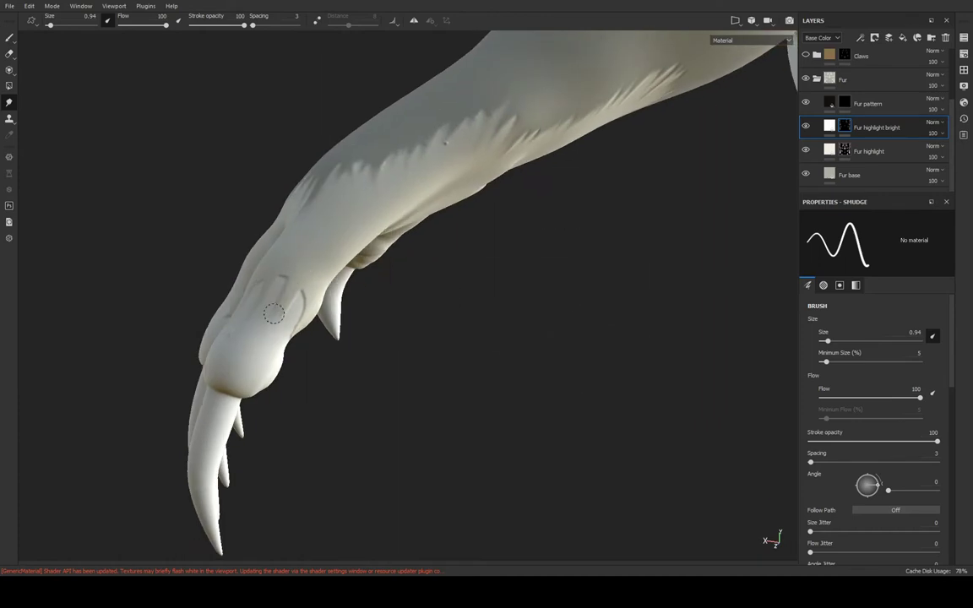
Smudge the fur highlight at the finger base from a frontal view of the claws
{"action": "mouse_move", "coordinate": [305, 265]}
{"action": "left_mouse_down", "text": "alt"}
{"action": "mouse_move", "coordinate": [255, 252]}
{"action": "mouse_move", "coordinate": [229, 314]}
{"action": "mouse_move", "coordinate": [262, 377]}
{"action": "left_mouse_up", "text": "alt"}
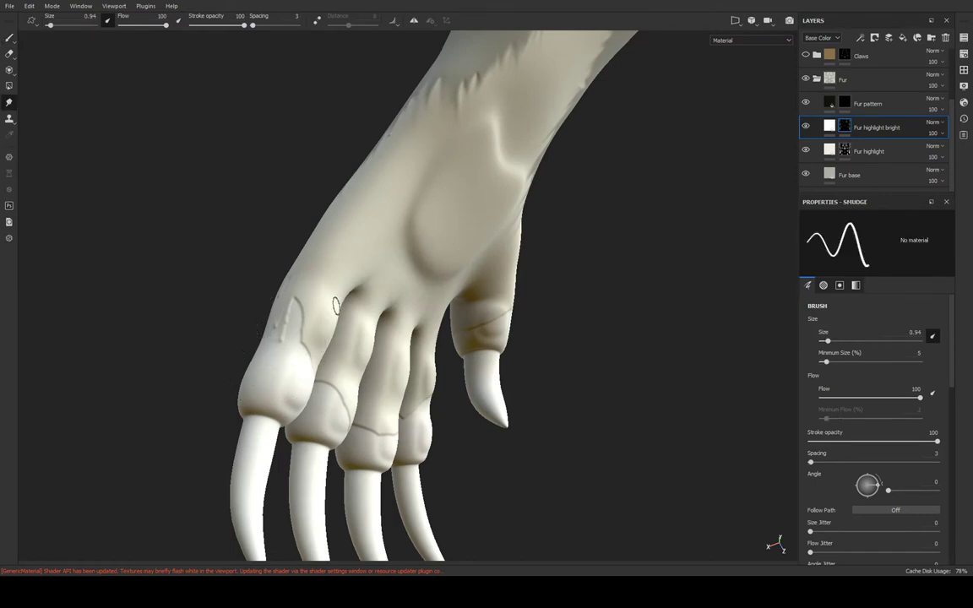
{"action": "left_click_drag", "start_coordinate": [325, 304], "coordinate": [285, 290], "text": "alt"}
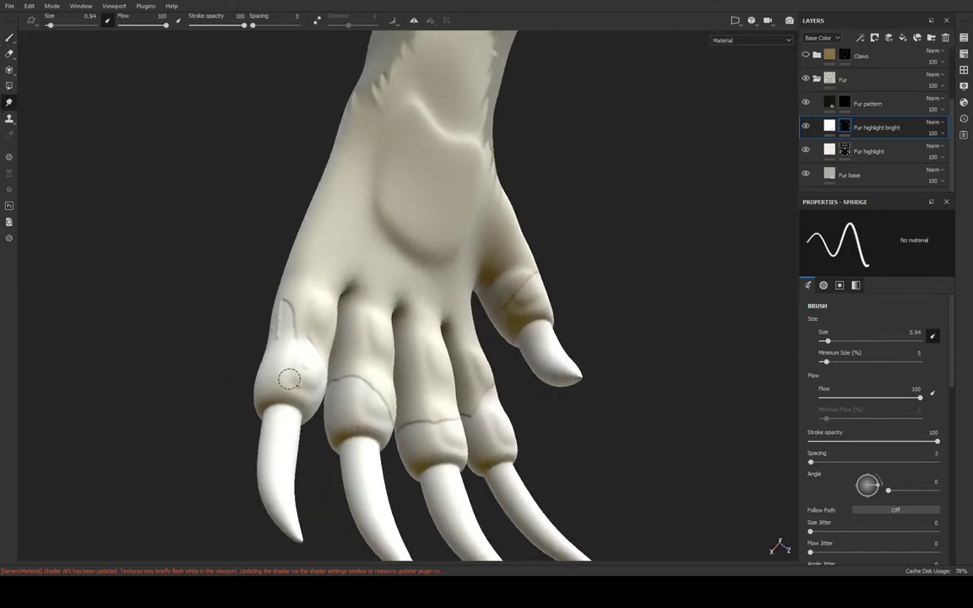
{"action": "mouse_move", "coordinate": [289, 379]}
{"action": "left_mouse_down", "text": "alt"}
{"action": "mouse_move", "coordinate": [239, 278]}
{"action": "mouse_move", "coordinate": [271, 402]}
{"action": "mouse_move", "coordinate": [260, 391]}
{"action": "mouse_move", "coordinate": [205, 401]}
{"action": "mouse_move", "coordinate": [296, 387]}
{"action": "mouse_move", "coordinate": [232, 350]}
{"action": "left_mouse_up", "text": "alt"}
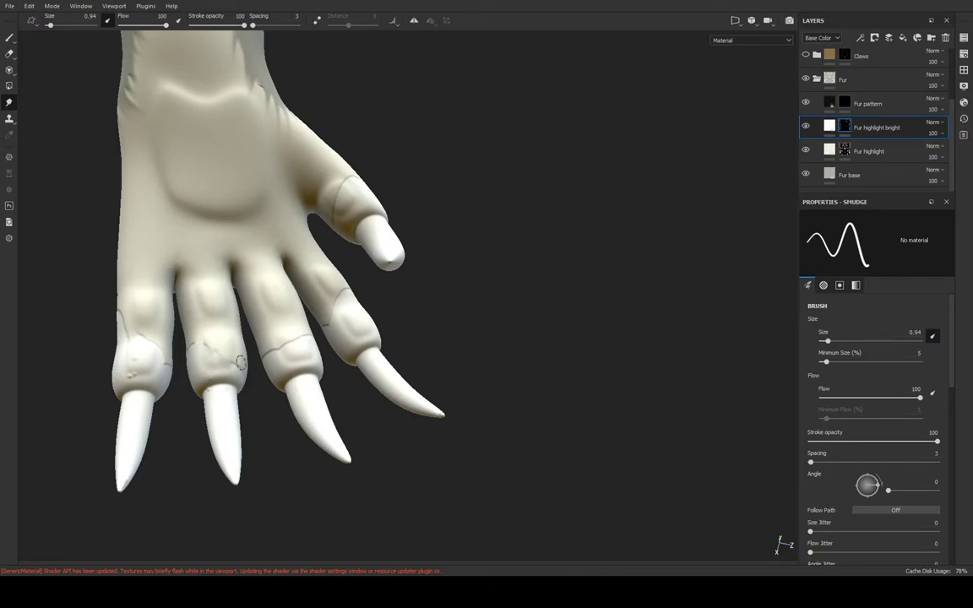
{"action": "mouse_move", "coordinate": [294, 353]}
{"action": "left_mouse_down", "text": "alt"}
{"action": "mouse_move", "coordinate": [278, 326]}
{"action": "mouse_move", "coordinate": [313, 353]}
{"action": "mouse_move", "coordinate": [317, 311]}
{"action": "mouse_move", "coordinate": [206, 415]}
{"action": "mouse_move", "coordinate": [202, 432]}
{"action": "mouse_move", "coordinate": [292, 368]}
{"action": "mouse_move", "coordinate": [165, 274]}
{"action": "mouse_move", "coordinate": [174, 291]}
{"action": "mouse_move", "coordinate": [188, 251]}
{"action": "mouse_move", "coordinate": [297, 279]}
{"action": "mouse_move", "coordinate": [306, 236]}
{"action": "left_mouse_up", "text": "alt"}
{"action": "mouse_move", "coordinate": [258, 290]}
{"action": "left_mouse_down", "text": "alt"}
{"action": "mouse_move", "coordinate": [354, 250]}
{"action": "mouse_move", "coordinate": [274, 239]}
{"action": "left_mouse_up", "text": "alt"}
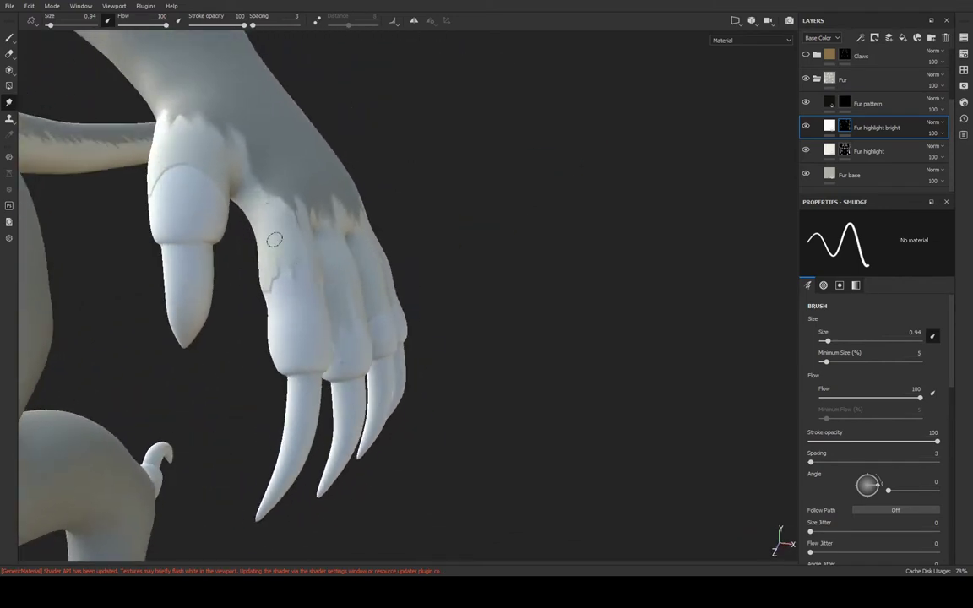
{"action": "mouse_move", "coordinate": [301, 324]}
{"action": "left_mouse_down", "text": "alt"}
{"action": "mouse_move", "coordinate": [350, 225]}
{"action": "mouse_move", "coordinate": [321, 273]}
{"action": "left_mouse_up", "text": "alt"}
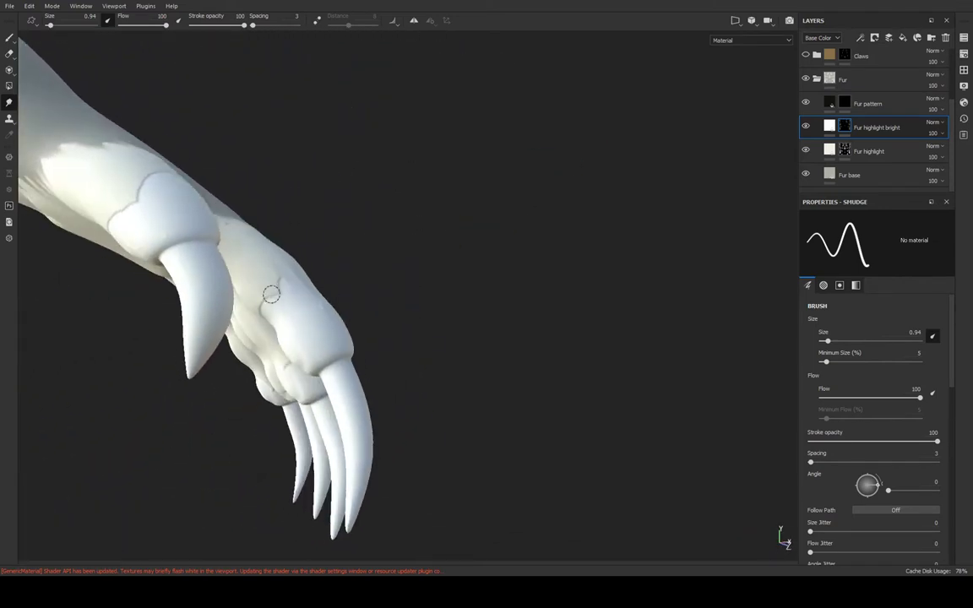
{"action": "mouse_move", "coordinate": [321, 330]}
{"action": "left_mouse_down", "text": "alt"}
{"action": "mouse_move", "coordinate": [380, 219]}
{"action": "mouse_move", "coordinate": [283, 273]}
{"action": "mouse_move", "coordinate": [313, 348]}
{"action": "left_mouse_up", "text": "alt"}
{"action": "mouse_move", "coordinate": [296, 312]}
{"action": "left_mouse_down", "text": "alt"}
{"action": "mouse_move", "coordinate": [311, 307]}
{"action": "mouse_move", "coordinate": [321, 179]}
{"action": "mouse_move", "coordinate": [263, 285]}
{"action": "mouse_move", "coordinate": [180, 259]}
{"action": "left_mouse_up", "text": "alt"}
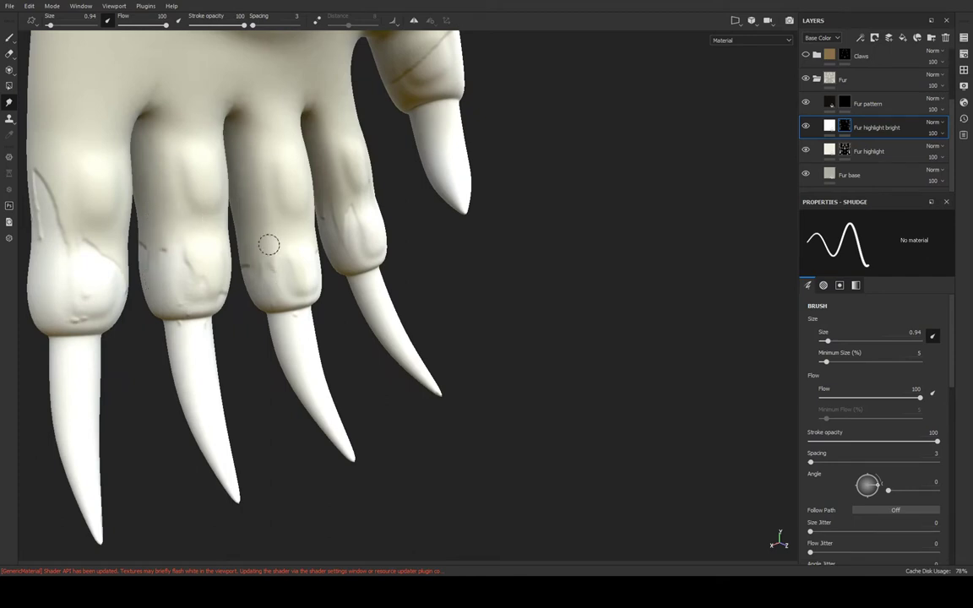
{"action": "mouse_move", "coordinate": [280, 172]}
{"action": "left_mouse_down", "text": "alt"}
{"action": "mouse_move", "coordinate": [300, 267]}
{"action": "mouse_move", "coordinate": [392, 251]}
{"action": "left_mouse_up", "text": "alt"}
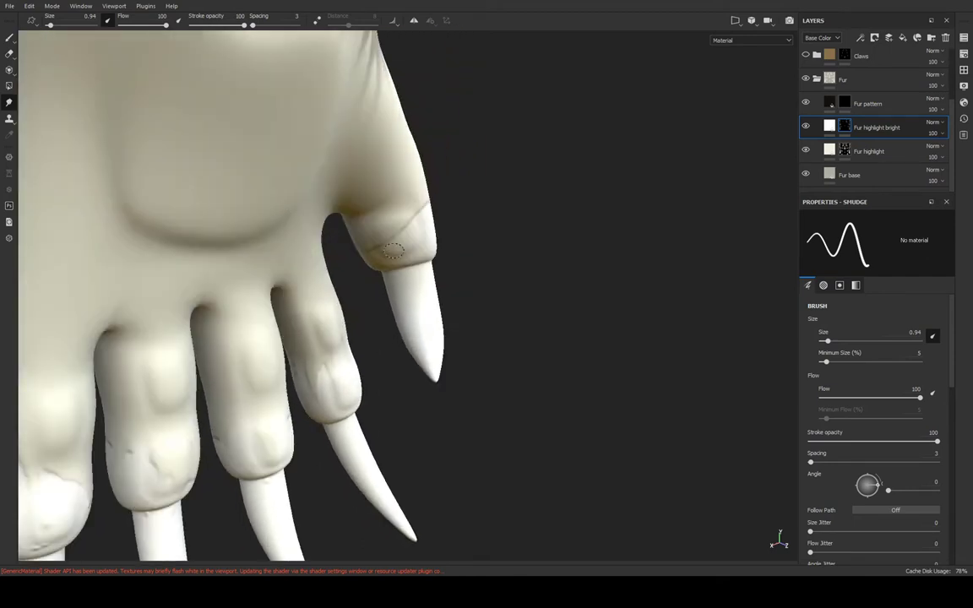
{"action": "mouse_move", "coordinate": [375, 166]}
{"action": "left_mouse_down"}
{"action": "mouse_move", "coordinate": [363, 201]}
{"action": "mouse_move", "coordinate": [449, 191]}
{"action": "mouse_move", "coordinate": [376, 174]}
{"action": "left_mouse_up"}
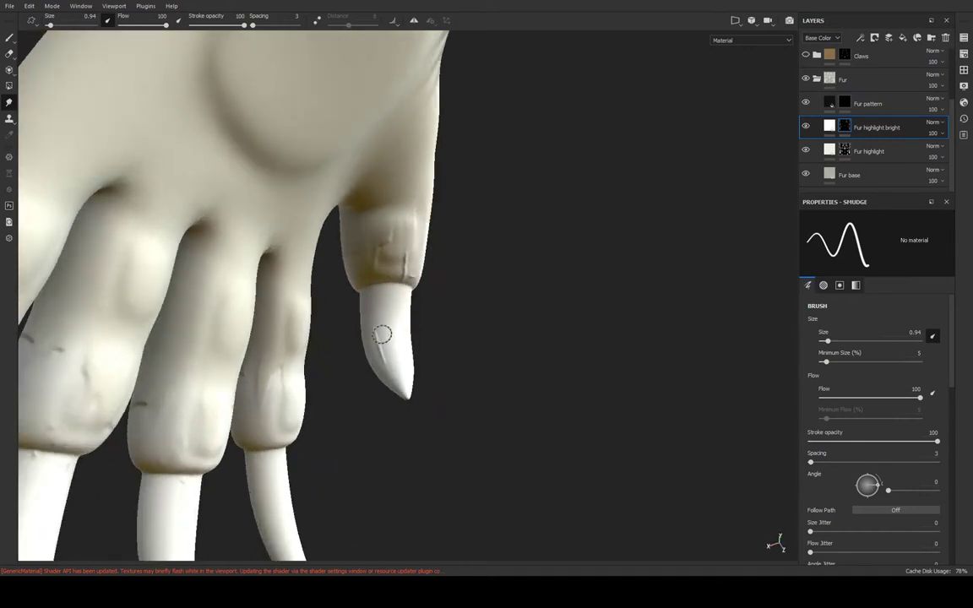
Briefly switch to painting and back to Smudge, then orbit down to the leg joint
{"action": "key", "text": "1"}
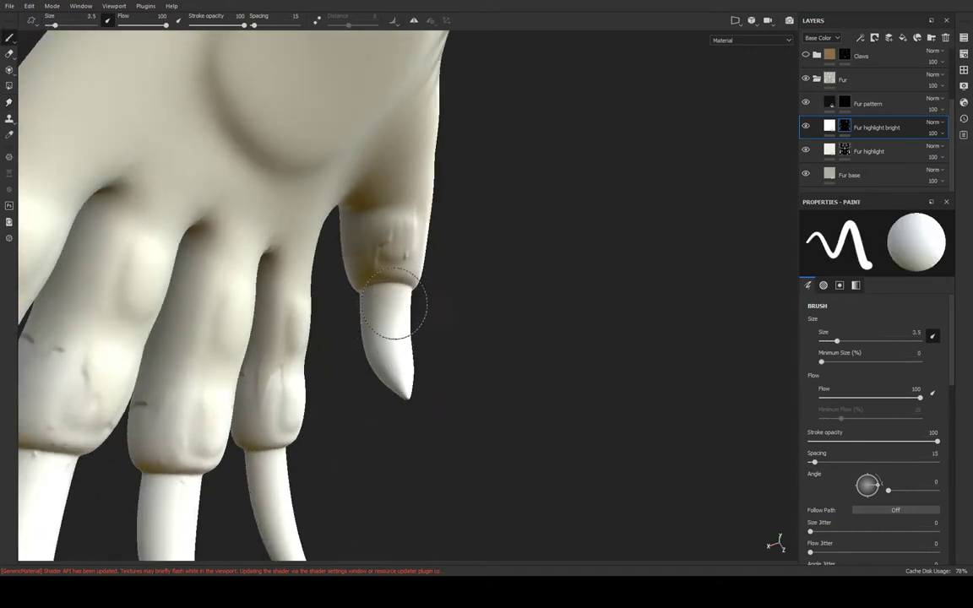
{"action": "mouse_move", "coordinate": [394, 303]}
{"action": "left_mouse_down", "text": "alt"}
{"action": "mouse_move", "coordinate": [347, 261]}
{"action": "mouse_move", "coordinate": [448, 206]}
{"action": "left_mouse_up", "text": "alt"}
{"action": "key", "text": "5"}
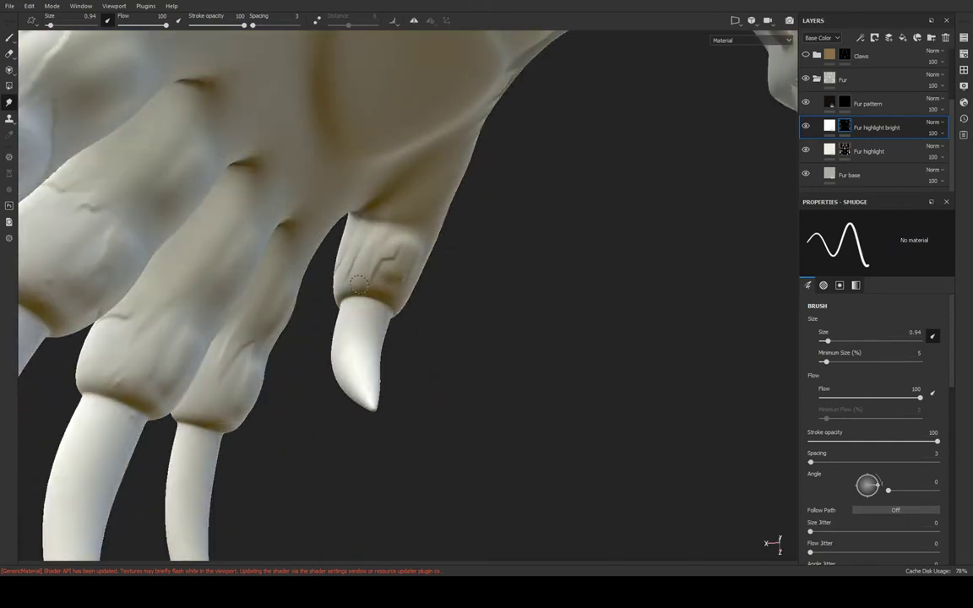
{"action": "mouse_move", "coordinate": [405, 161]}
{"action": "left_mouse_down", "text": "alt"}
{"action": "mouse_move", "coordinate": [391, 185]}
{"action": "mouse_move", "coordinate": [551, 224]}
{"action": "left_mouse_up", "text": "alt"}
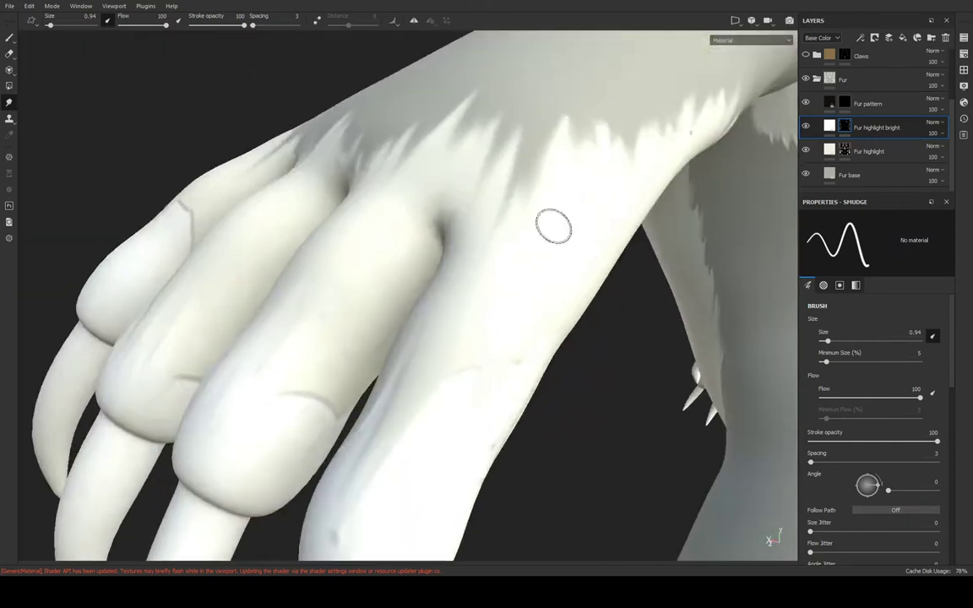
{"action": "mouse_move", "coordinate": [384, 198]}
{"action": "left_mouse_down", "text": "alt"}
{"action": "mouse_move", "coordinate": [397, 194]}
{"action": "mouse_move", "coordinate": [391, 239]}
{"action": "mouse_move", "coordinate": [217, 265]}
{"action": "mouse_move", "coordinate": [205, 244]}
{"action": "left_mouse_up", "text": "alt"}
{"action": "left_click_drag", "start_coordinate": [217, 283], "coordinate": [387, 304], "text": "alt"}
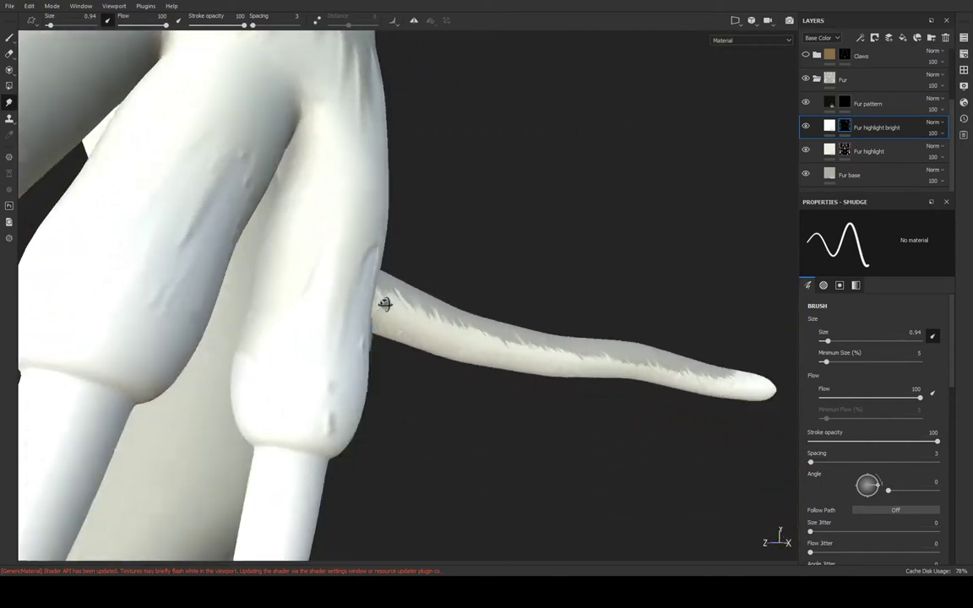
{"action": "mouse_move", "coordinate": [283, 321]}
{"action": "left_mouse_down", "text": "alt"}
{"action": "mouse_move", "coordinate": [433, 267]}
{"action": "mouse_move", "coordinate": [384, 246]}
{"action": "mouse_move", "coordinate": [224, 369]}
{"action": "mouse_move", "coordinate": [190, 298]}
{"action": "mouse_move", "coordinate": [156, 270]}
{"action": "mouse_move", "coordinate": [186, 314]}
{"action": "left_mouse_up", "text": "alt"}
Smooth the bright highlight patch on the thigh into strands
{"action": "left_click_drag", "start_coordinate": [217, 376], "coordinate": [321, 270], "text": "alt"}
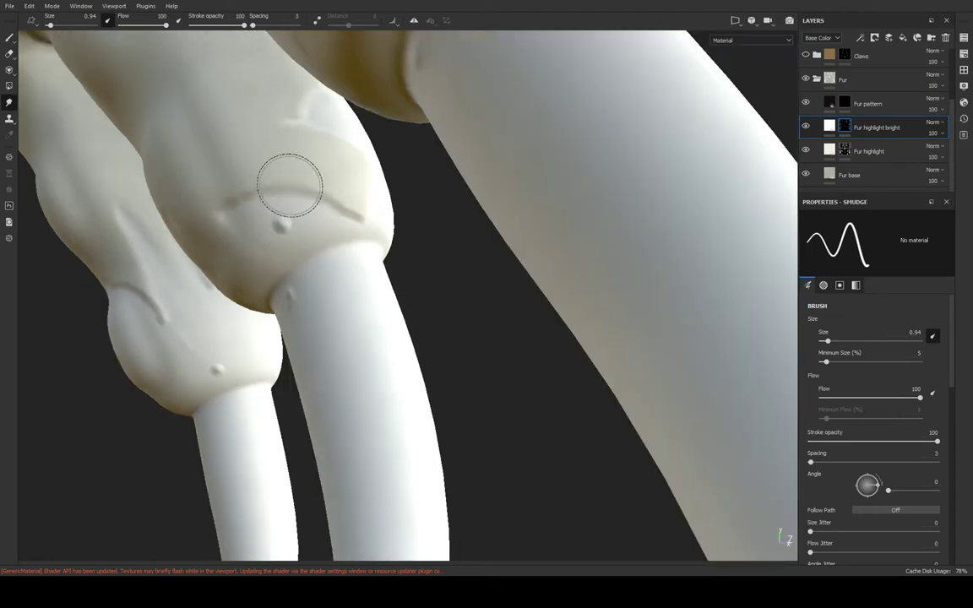
{"action": "left_click_drag", "start_coordinate": [286, 183], "coordinate": [253, 202], "text": "alt"}
{"action": "left_click_drag", "start_coordinate": [295, 273], "coordinate": [283, 271], "text": "alt"}
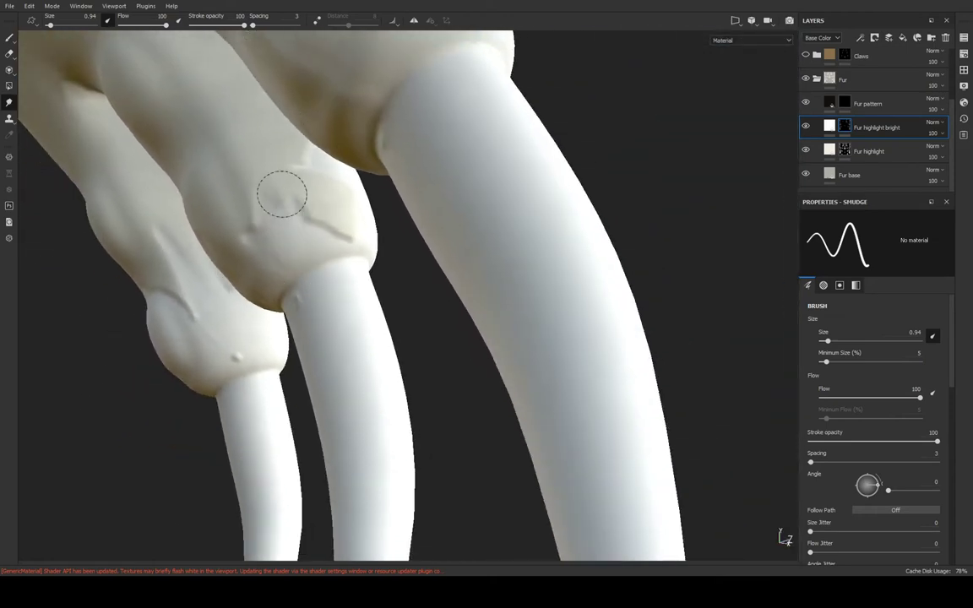
{"action": "mouse_move", "coordinate": [308, 224]}
{"action": "left_mouse_down"}
{"action": "mouse_move", "coordinate": [304, 195]}
{"action": "mouse_move", "coordinate": [315, 189]}
{"action": "mouse_move", "coordinate": [282, 152]}
{"action": "mouse_move", "coordinate": [288, 213]}
{"action": "mouse_move", "coordinate": [239, 217]}
{"action": "mouse_move", "coordinate": [306, 317]}
{"action": "mouse_move", "coordinate": [341, 138]}
{"action": "mouse_move", "coordinate": [397, 39]}
{"action": "mouse_move", "coordinate": [343, 206]}
{"action": "mouse_move", "coordinate": [402, 89]}
{"action": "mouse_move", "coordinate": [423, 113]}
{"action": "mouse_move", "coordinate": [398, 265]}
{"action": "mouse_move", "coordinate": [456, 200]}
{"action": "mouse_move", "coordinate": [315, 265]}
{"action": "mouse_move", "coordinate": [410, 316]}
{"action": "mouse_move", "coordinate": [483, 206]}
{"action": "mouse_move", "coordinate": [391, 104]}
{"action": "mouse_move", "coordinate": [408, 200]}
{"action": "left_mouse_up"}
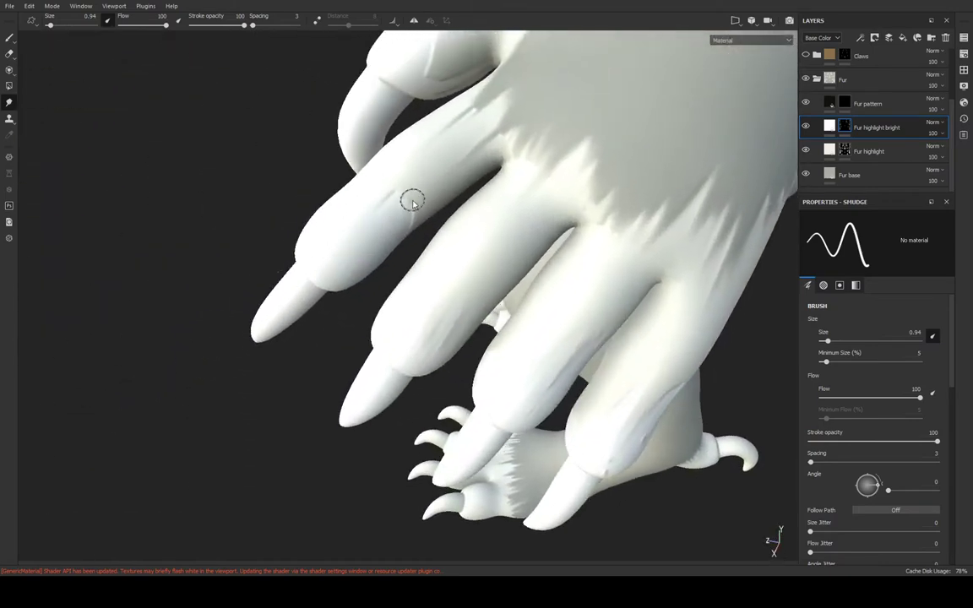
Blend the jagged fur highlight edge above the wrist cuff
{"action": "mouse_move", "coordinate": [364, 242]}
{"action": "left_mouse_down", "text": "alt"}
{"action": "mouse_move", "coordinate": [387, 217]}
{"action": "mouse_move", "coordinate": [334, 276]}
{"action": "mouse_move", "coordinate": [441, 159]}
{"action": "mouse_move", "coordinate": [399, 42]}
{"action": "mouse_move", "coordinate": [508, 148]}
{"action": "mouse_move", "coordinate": [606, 201]}
{"action": "mouse_move", "coordinate": [627, 282]}
{"action": "mouse_move", "coordinate": [651, 315]}
{"action": "mouse_move", "coordinate": [641, 108]}
{"action": "left_mouse_up", "text": "alt"}
{"action": "mouse_move", "coordinate": [619, 310]}
{"action": "left_mouse_down", "text": "alt"}
{"action": "mouse_move", "coordinate": [597, 278]}
{"action": "mouse_move", "coordinate": [615, 250]}
{"action": "mouse_move", "coordinate": [581, 289]}
{"action": "left_mouse_up", "text": "alt"}
{"action": "middle_click_drag", "start_coordinate": [581, 289], "coordinate": [489, 220], "text": "alt"}
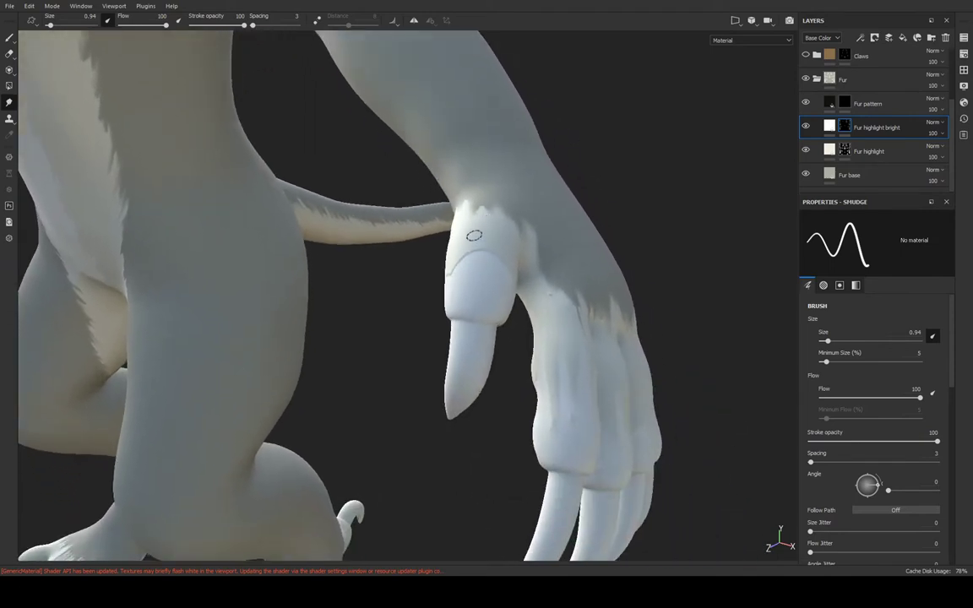
{"action": "mouse_move", "coordinate": [475, 276]}
{"action": "left_mouse_down", "text": "alt"}
{"action": "mouse_move", "coordinate": [489, 245]}
{"action": "mouse_move", "coordinate": [463, 460]}
{"action": "mouse_move", "coordinate": [464, 208]}
{"action": "left_mouse_up", "text": "alt"}
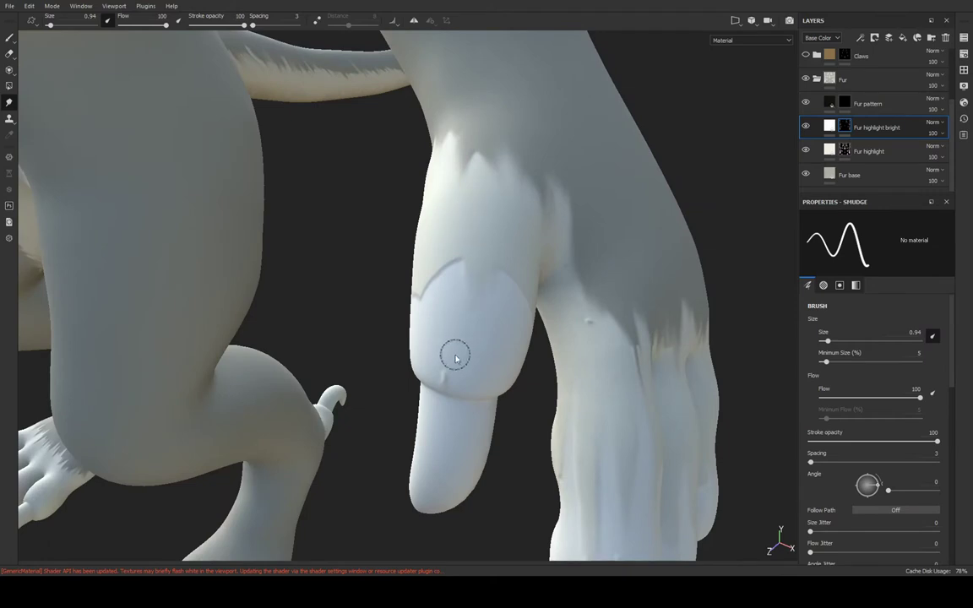
{"action": "mouse_move", "coordinate": [456, 354]}
{"action": "left_mouse_down"}
{"action": "mouse_move", "coordinate": [453, 213]}
{"action": "mouse_move", "coordinate": [424, 301]}
{"action": "left_mouse_up"}
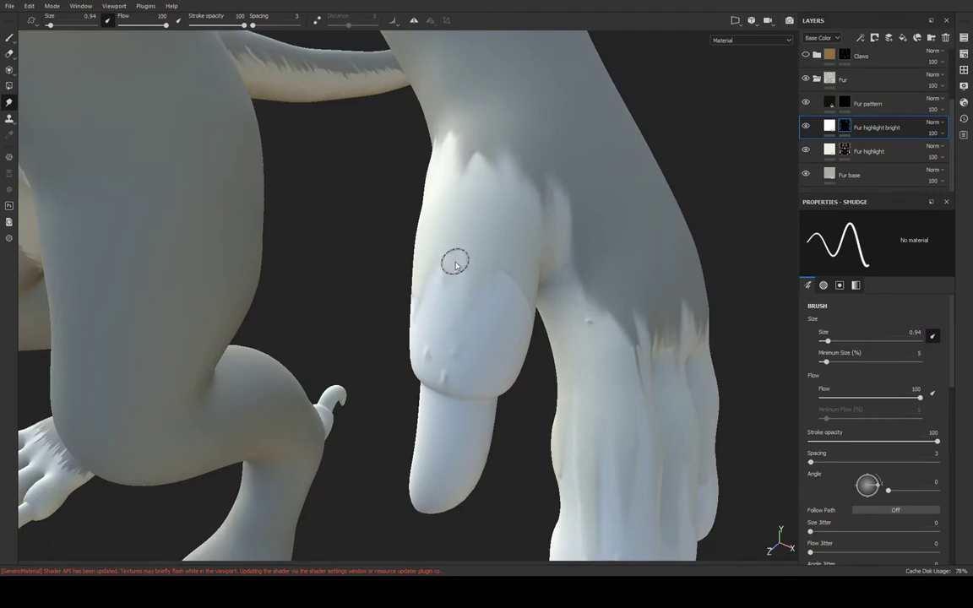
Inspect the smudged highlights around the wrist, thumb, claws and fingers from several angles
{"action": "mouse_move", "coordinate": [453, 261]}
{"action": "left_mouse_down", "text": "alt"}
{"action": "mouse_move", "coordinate": [710, 239]}
{"action": "mouse_move", "coordinate": [578, 230]}
{"action": "left_mouse_up", "text": "alt"}
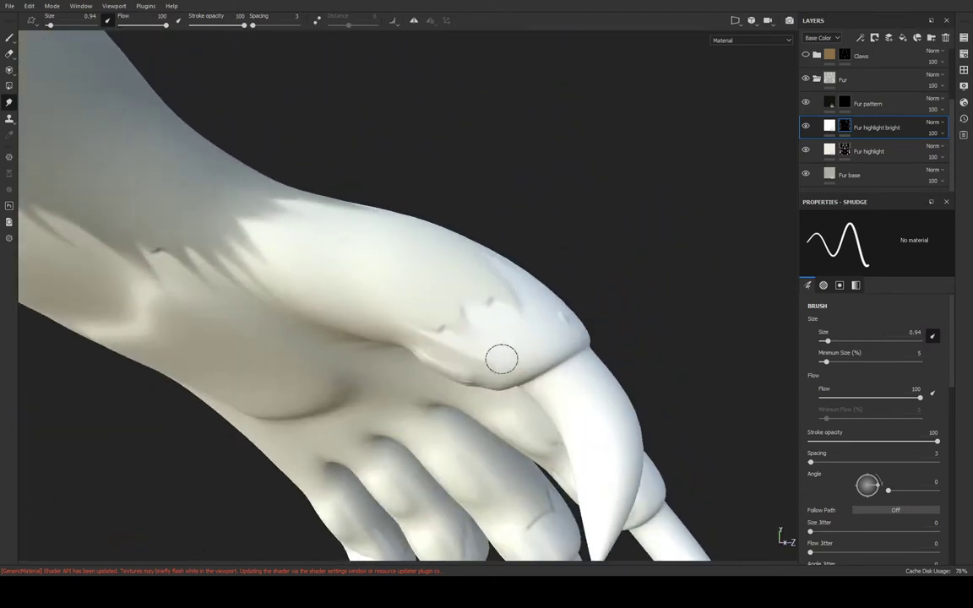
{"action": "mouse_move", "coordinate": [490, 321]}
{"action": "left_mouse_down", "text": "alt"}
{"action": "mouse_move", "coordinate": [572, 215]}
{"action": "mouse_move", "coordinate": [525, 225]}
{"action": "left_mouse_up", "text": "alt"}
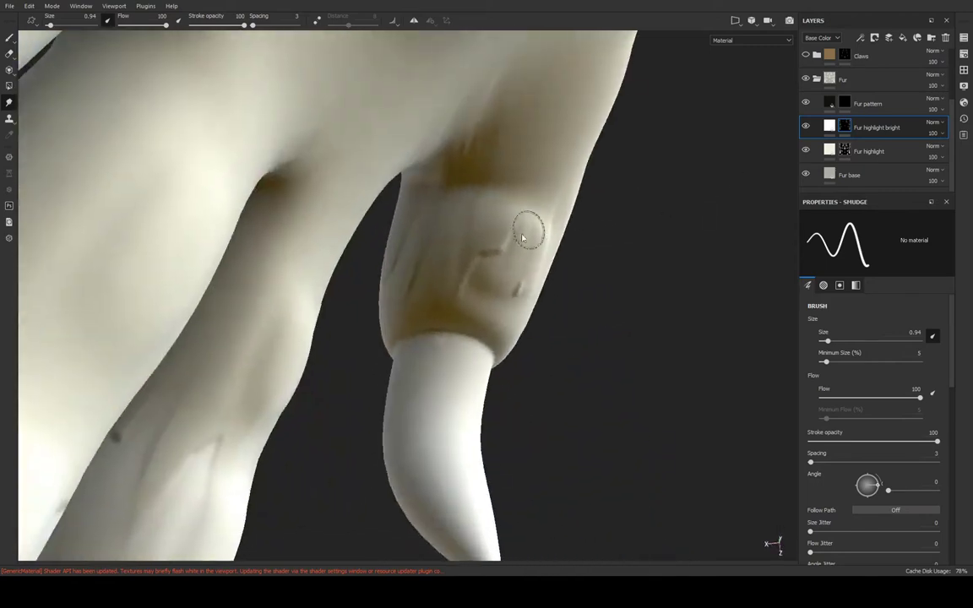
{"action": "mouse_move", "coordinate": [456, 347]}
{"action": "left_mouse_down", "text": "alt"}
{"action": "mouse_move", "coordinate": [556, 217]}
{"action": "mouse_move", "coordinate": [560, 156]}
{"action": "mouse_move", "coordinate": [549, 217]}
{"action": "left_mouse_up", "text": "alt"}
{"action": "middle_click_drag", "start_coordinate": [326, 191], "coordinate": [452, 109], "text": "alt"}
{"action": "scroll", "coordinate": [452, 109], "scroll_direction": "down", "scroll_amount": 2}
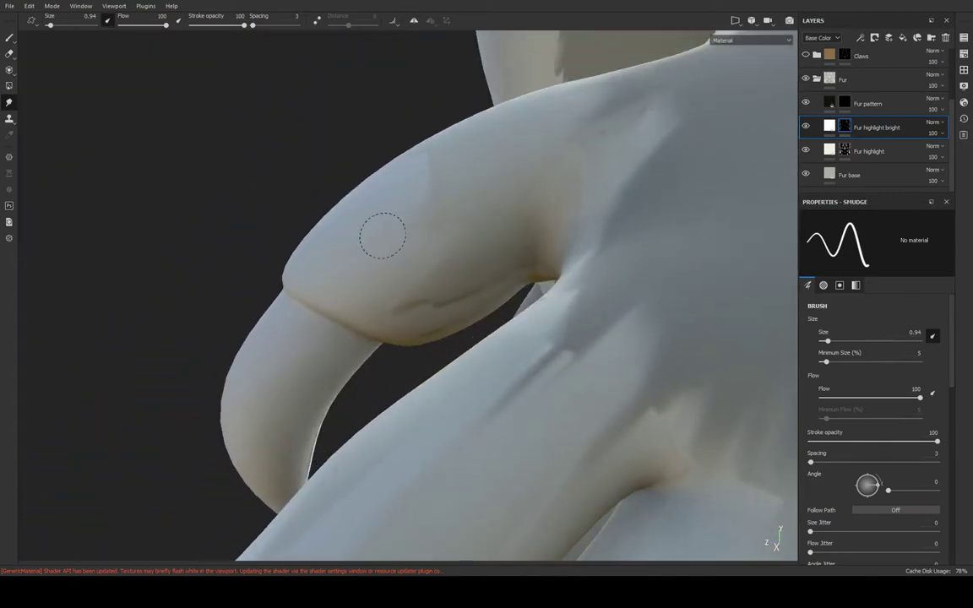
{"action": "left_click_drag", "start_coordinate": [533, 128], "coordinate": [495, 134], "text": "alt"}
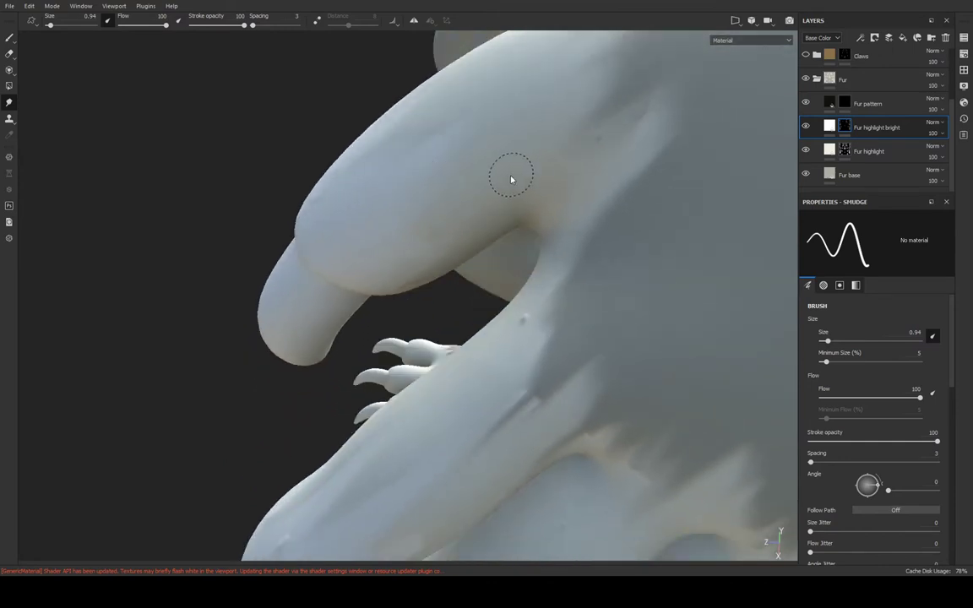
{"action": "mouse_move", "coordinate": [511, 179]}
{"action": "left_mouse_down", "text": "alt"}
{"action": "mouse_move", "coordinate": [491, 157]}
{"action": "mouse_move", "coordinate": [517, 117]}
{"action": "mouse_move", "coordinate": [494, 185]}
{"action": "mouse_move", "coordinate": [432, 220]}
{"action": "mouse_move", "coordinate": [551, 135]}
{"action": "mouse_move", "coordinate": [545, 73]}
{"action": "mouse_move", "coordinate": [521, 299]}
{"action": "mouse_move", "coordinate": [518, 222]}
{"action": "mouse_move", "coordinate": [560, 133]}
{"action": "mouse_move", "coordinate": [571, 53]}
{"action": "left_mouse_up", "text": "alt"}
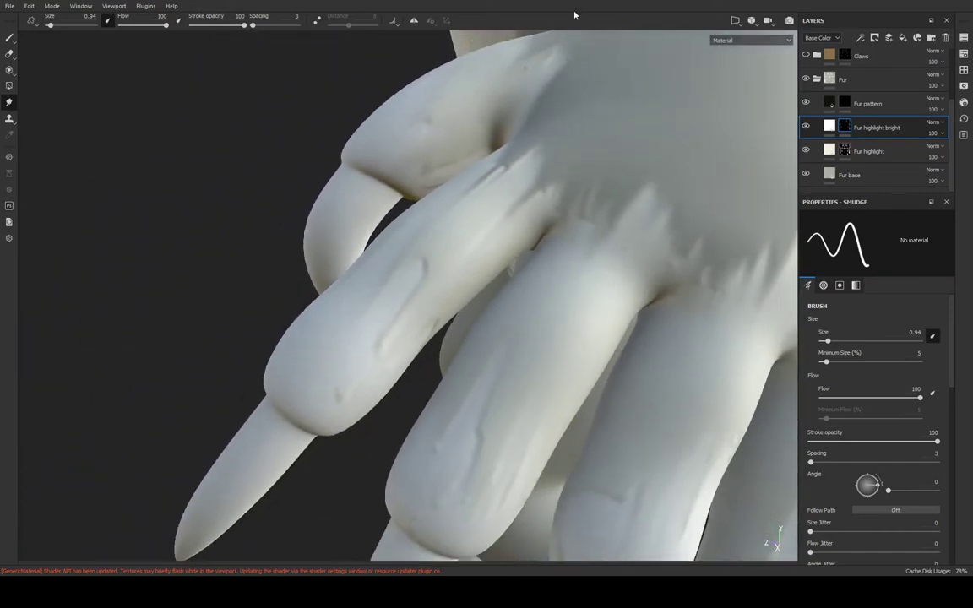
{"action": "mouse_move", "coordinate": [560, 254]}
{"action": "left_mouse_down", "text": "alt"}
{"action": "mouse_move", "coordinate": [478, 254]}
{"action": "mouse_move", "coordinate": [461, 408]}
{"action": "mouse_move", "coordinate": [506, 209]}
{"action": "mouse_move", "coordinate": [525, 282]}
{"action": "mouse_move", "coordinate": [543, 261]}
{"action": "mouse_move", "coordinate": [311, 139]}
{"action": "mouse_move", "coordinate": [494, 387]}
{"action": "mouse_move", "coordinate": [541, 373]}
{"action": "mouse_move", "coordinate": [482, 278]}
{"action": "mouse_move", "coordinate": [563, 304]}
{"action": "mouse_move", "coordinate": [620, 296]}
{"action": "mouse_move", "coordinate": [566, 288]}
{"action": "mouse_move", "coordinate": [482, 106]}
{"action": "mouse_move", "coordinate": [657, 269]}
{"action": "mouse_move", "coordinate": [690, 349]}
{"action": "mouse_move", "coordinate": [574, 270]}
{"action": "mouse_move", "coordinate": [605, 320]}
{"action": "mouse_move", "coordinate": [562, 185]}
{"action": "left_mouse_up", "text": "alt"}
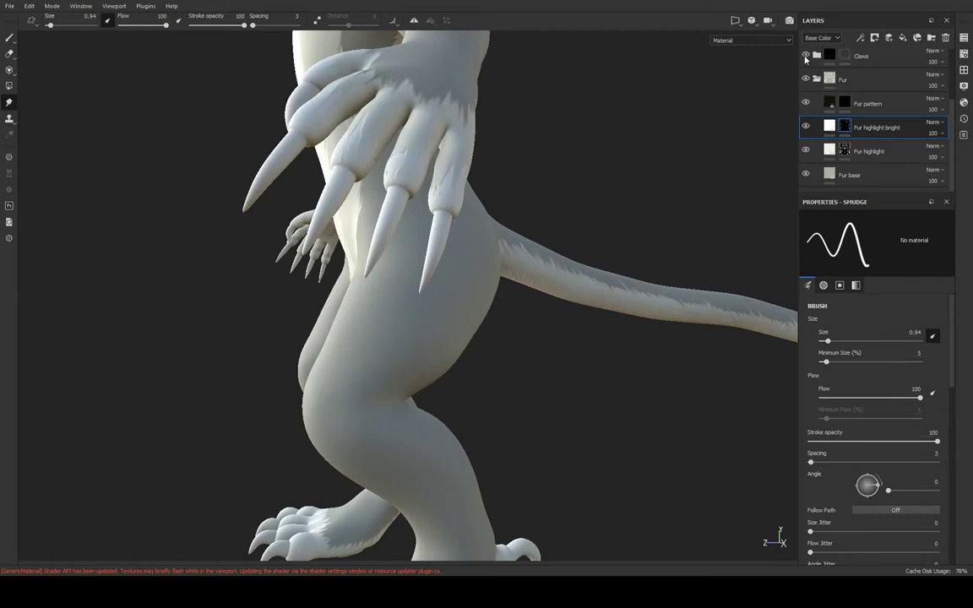
Turn the Nose layer's visibility back on to restore the brown claws
{"action": "scroll", "coordinate": [809, 68], "scroll_direction": "up", "scroll_amount": 3}
{"action": "left_click", "coordinate": [806, 84]}
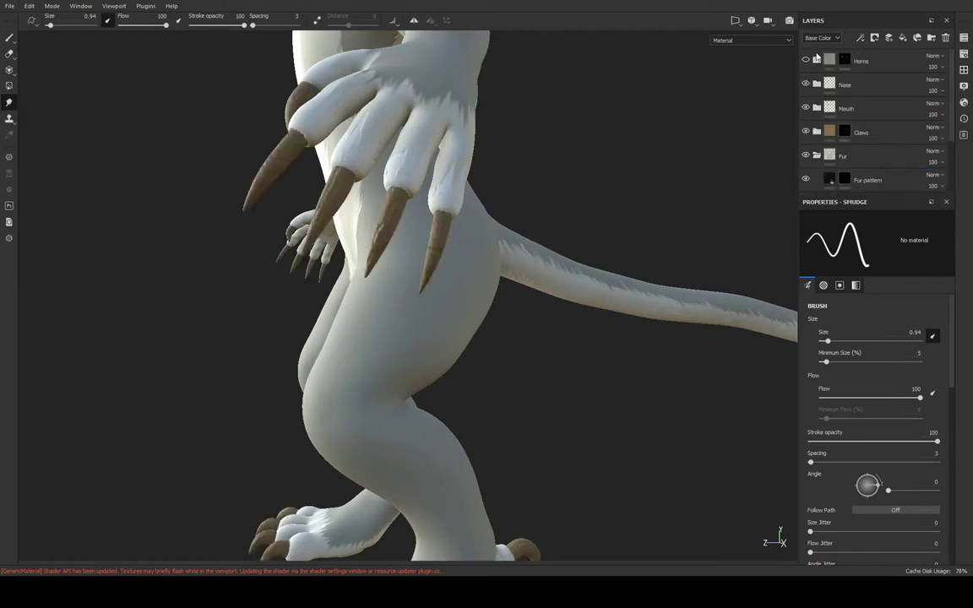
{"action": "left_click_drag", "start_coordinate": [425, 143], "coordinate": [439, 207], "text": "alt"}
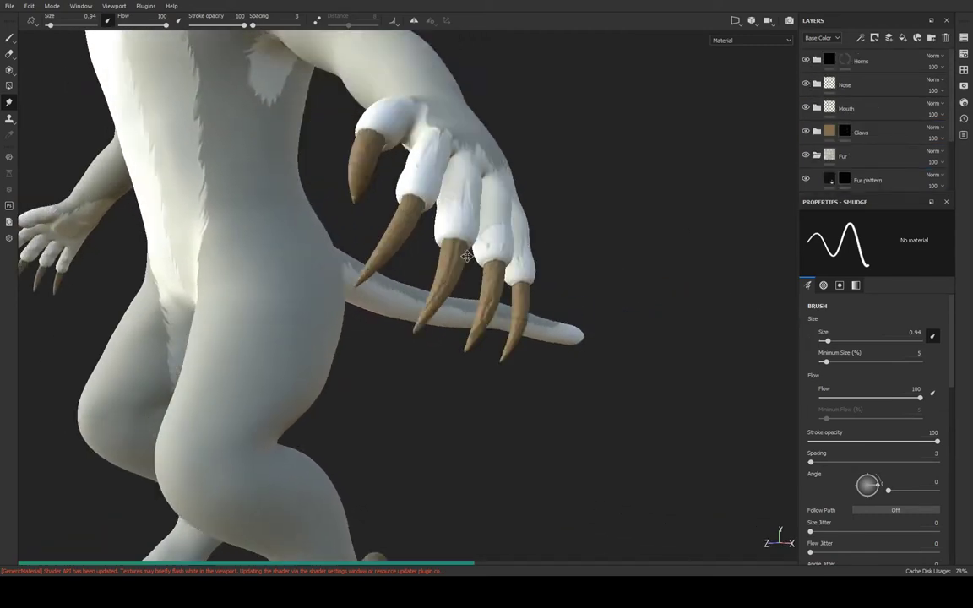
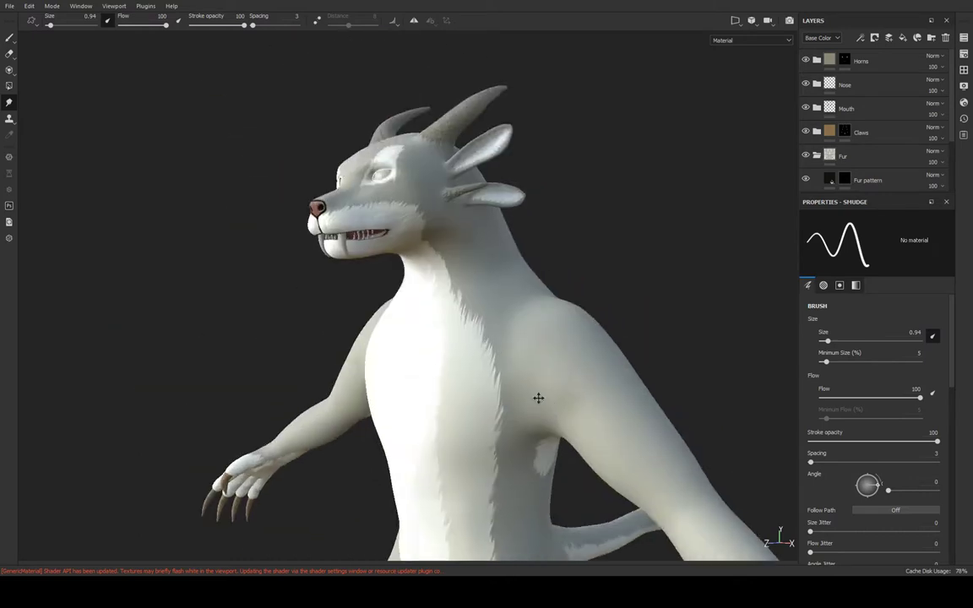
Expand the Fur folder and select the Fur pattern layer's mask
{"action": "scroll", "coordinate": [536, 396], "scroll_direction": "up", "scroll_amount": 2}
{"action": "scroll", "coordinate": [524, 355], "scroll_direction": "up", "scroll_amount": 3}
{"action": "scroll", "coordinate": [516, 301], "scroll_direction": "up", "scroll_amount": 3}
{"action": "scroll", "coordinate": [516, 301], "scroll_direction": "up", "scroll_amount": 2}
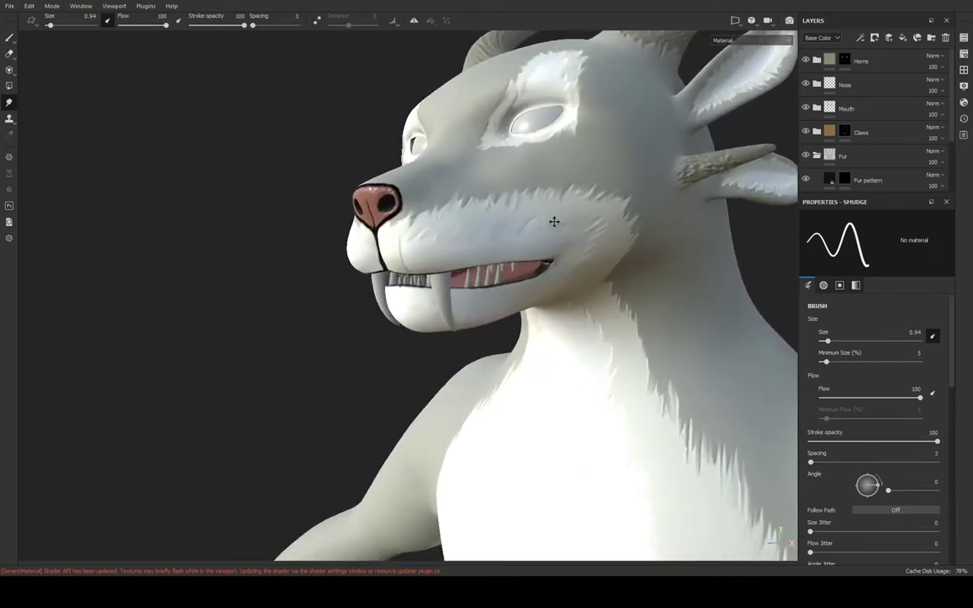
{"action": "scroll", "coordinate": [554, 220], "scroll_direction": "up", "scroll_amount": 2}
{"action": "scroll", "coordinate": [540, 228], "scroll_direction": "up", "scroll_amount": 1}
{"action": "left_click", "coordinate": [817, 153]}
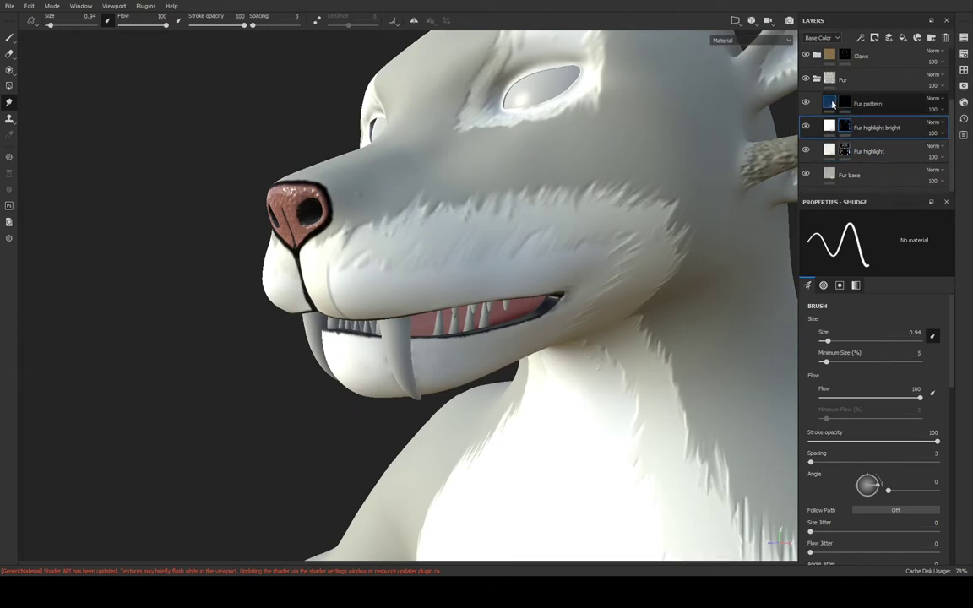
{"action": "left_click", "coordinate": [840, 103]}
Paint a dark cloud-shaped blob on the creature's shoulder with the brush
{"action": "mouse_move", "coordinate": [447, 75]}
{"action": "left_mouse_down", "text": "alt"}
{"action": "mouse_move", "coordinate": [589, 179]}
{"action": "mouse_move", "coordinate": [556, 210]}
{"action": "mouse_move", "coordinate": [503, 204]}
{"action": "left_mouse_up", "text": "alt"}
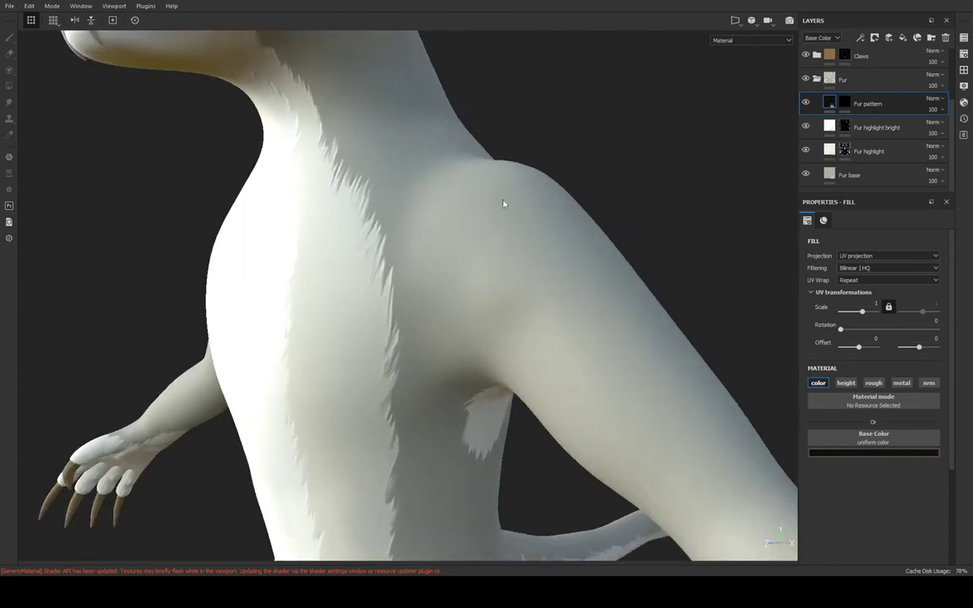
{"action": "key", "text": "5"}
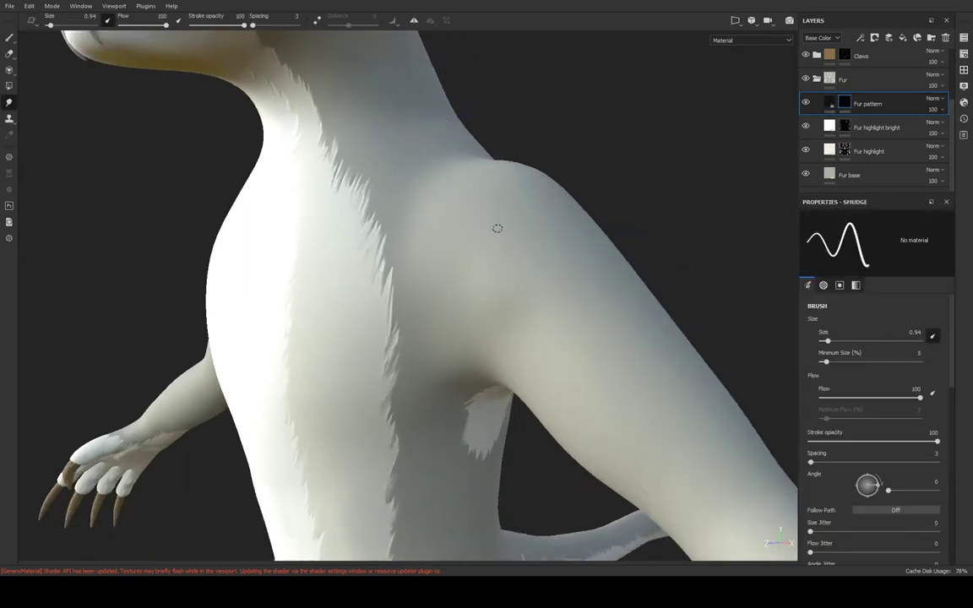
{"action": "key", "text": "1"}
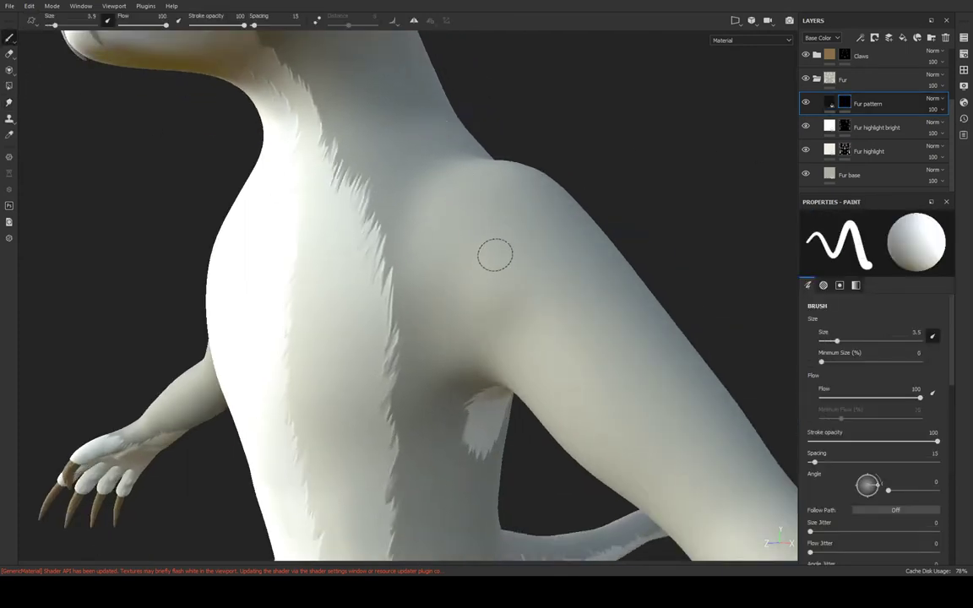
{"action": "mouse_move", "coordinate": [492, 232]}
{"action": "left_mouse_down"}
{"action": "mouse_move", "coordinate": [483, 256]}
{"action": "mouse_move", "coordinate": [582, 271]}
{"action": "mouse_move", "coordinate": [351, 293]}
{"action": "mouse_move", "coordinate": [636, 328]}
{"action": "mouse_move", "coordinate": [674, 341]}
{"action": "mouse_move", "coordinate": [827, 152]}
{"action": "left_mouse_up"}
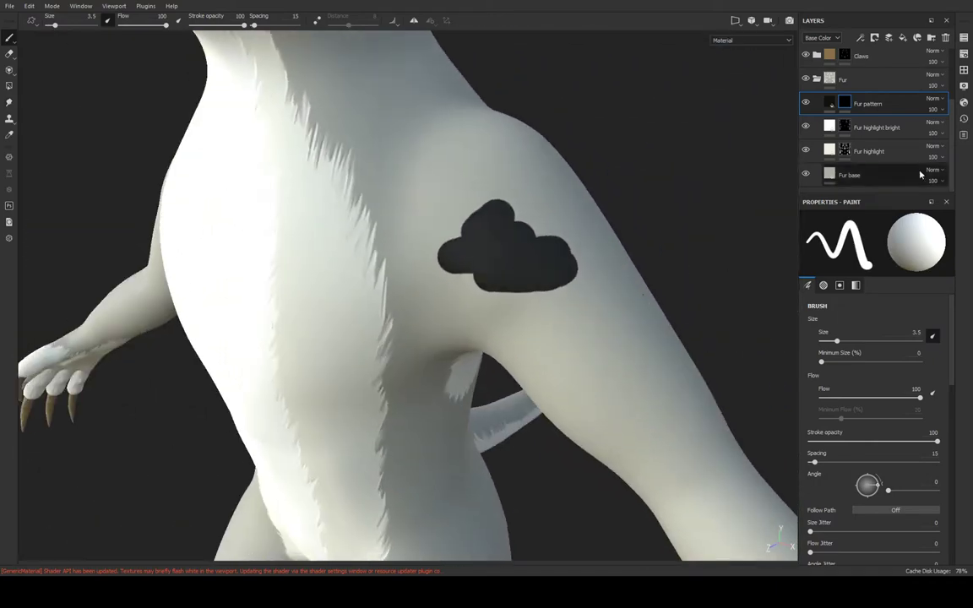
Give the Fur pattern fill a muted dark brown-grey base colour
{"action": "left_click", "coordinate": [834, 103]}
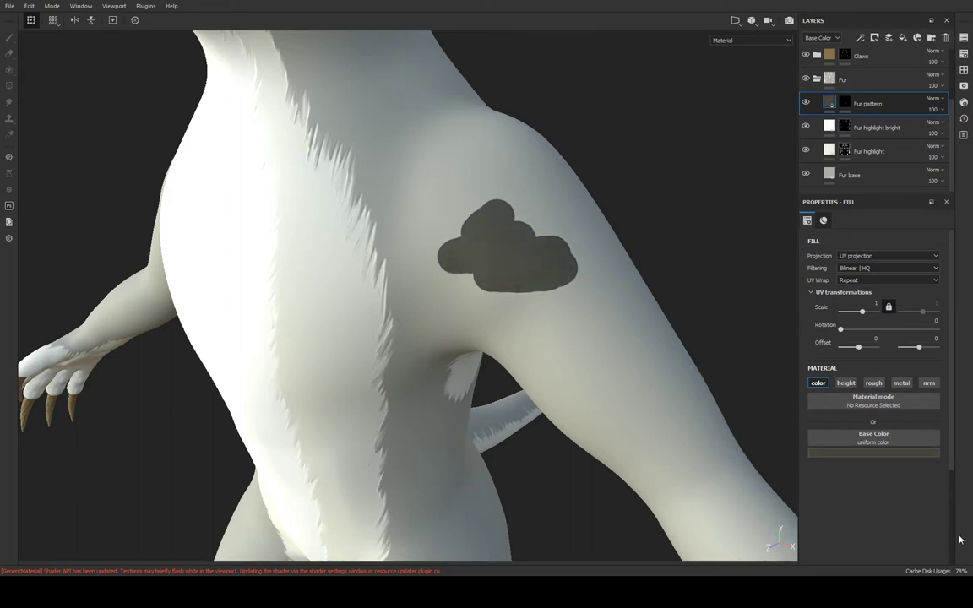
{"action": "mouse_move", "coordinate": [707, 322]}
{"action": "left_mouse_down", "text": "alt"}
{"action": "mouse_move", "coordinate": [749, 220]}
{"action": "mouse_move", "coordinate": [634, 239]}
{"action": "mouse_move", "coordinate": [495, 224]}
{"action": "left_mouse_up", "text": "alt"}
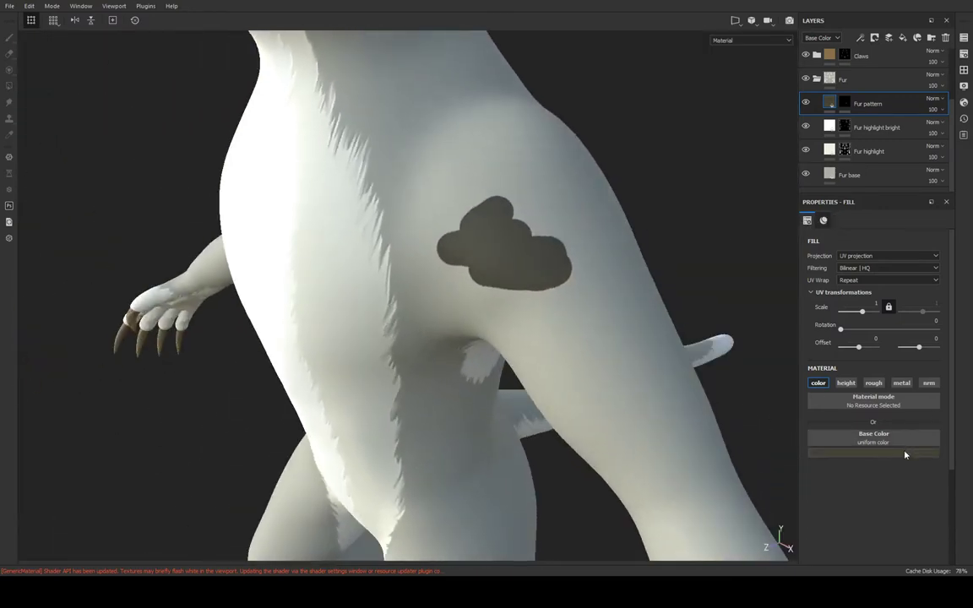
{"action": "mouse_move", "coordinate": [777, 387]}
{"action": "left_mouse_down", "text": "alt"}
{"action": "mouse_move", "coordinate": [592, 241]}
{"action": "mouse_move", "coordinate": [252, 210]}
{"action": "mouse_move", "coordinate": [785, 69]}
{"action": "left_mouse_up", "text": "alt"}
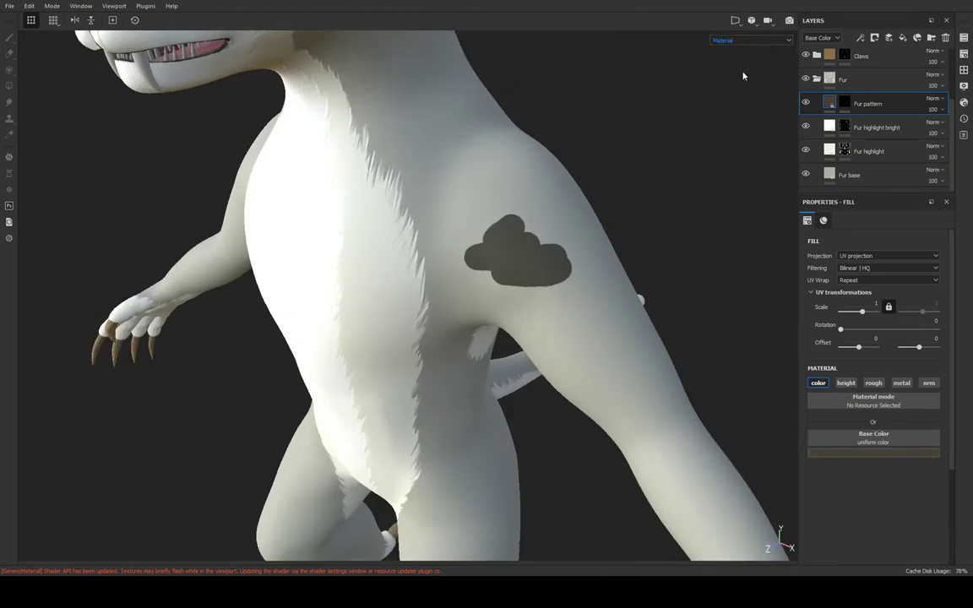
Inspect the shoulder blob in flat Base Color viewport mode
{"action": "key", "text": "c"}
{"action": "scroll", "coordinate": [570, 228], "scroll_direction": "up", "scroll_amount": 3}
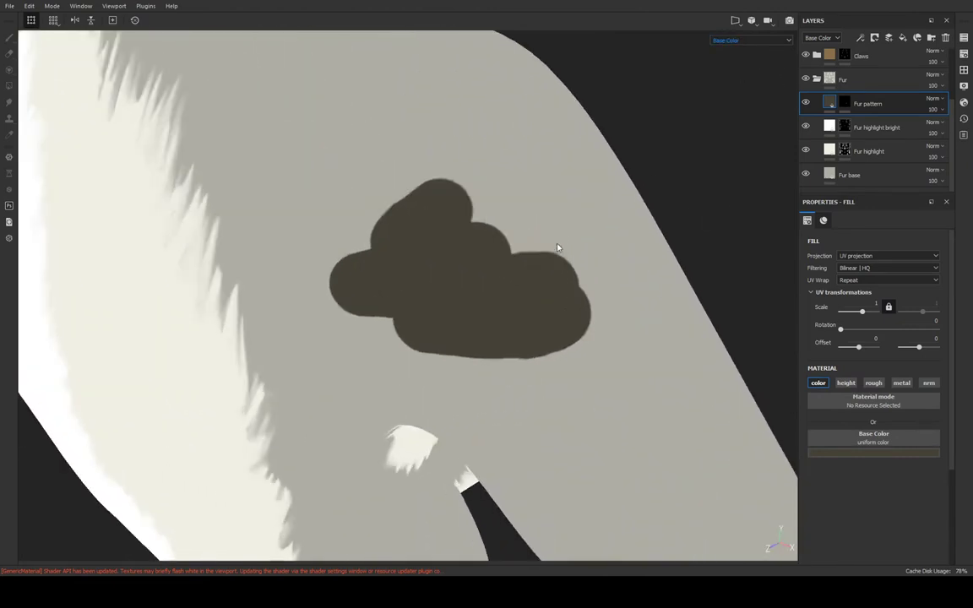
{"action": "scroll", "coordinate": [558, 250], "scroll_direction": "up", "scroll_amount": 2}
{"action": "scroll", "coordinate": [533, 281], "scroll_direction": "down", "scroll_amount": 1}
{"action": "scroll", "coordinate": [535, 291], "scroll_direction": "down", "scroll_amount": 5}
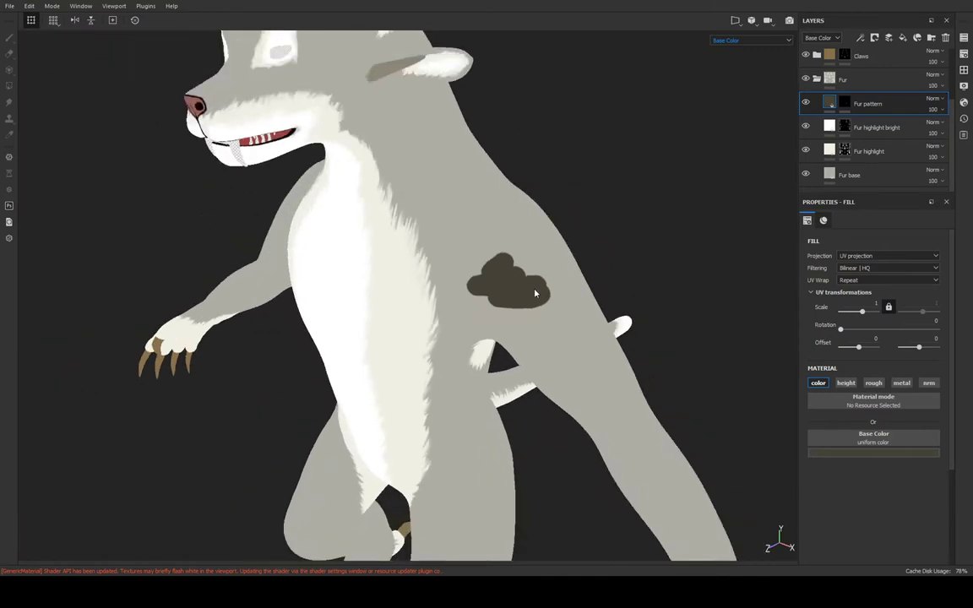
{"action": "scroll", "coordinate": [543, 294], "scroll_direction": "up", "scroll_amount": 5}
{"action": "scroll", "coordinate": [543, 294], "scroll_direction": "up", "scroll_amount": 2}
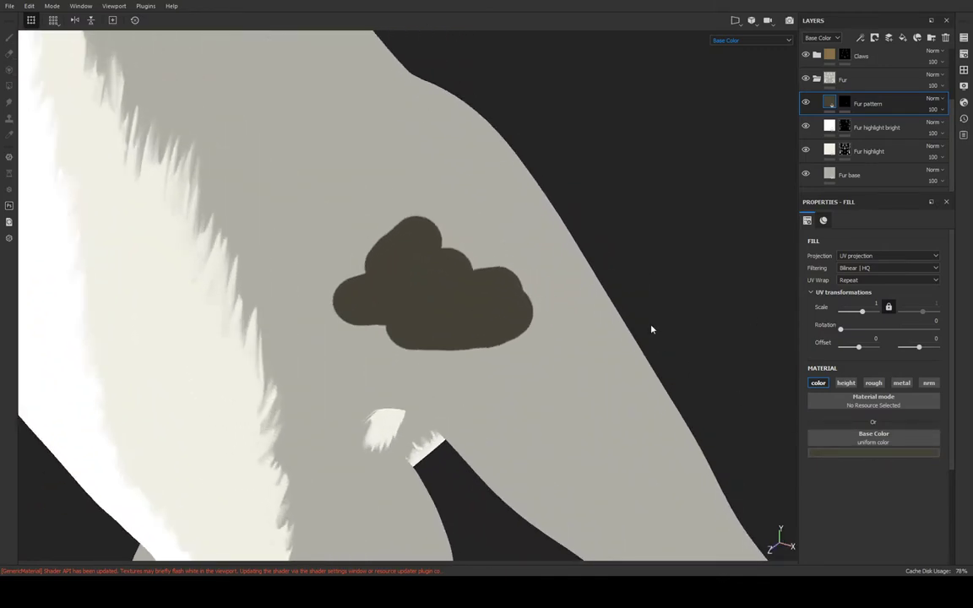
{"action": "mouse_move", "coordinate": [651, 329]}
{"action": "left_mouse_down", "text": "alt"}
{"action": "mouse_move", "coordinate": [223, 269]}
{"action": "mouse_move", "coordinate": [610, 304]}
{"action": "left_mouse_up", "text": "alt"}
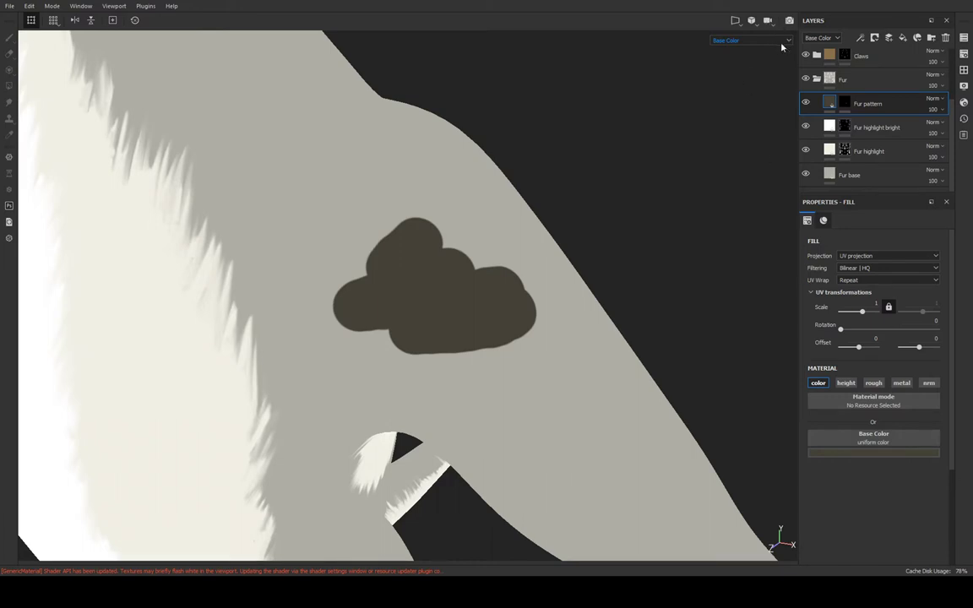
Return to Material view and set up a fur-strand brush: size 11.1, flow 97, spacing 2, Follow Path
{"action": "key", "text": "m"}
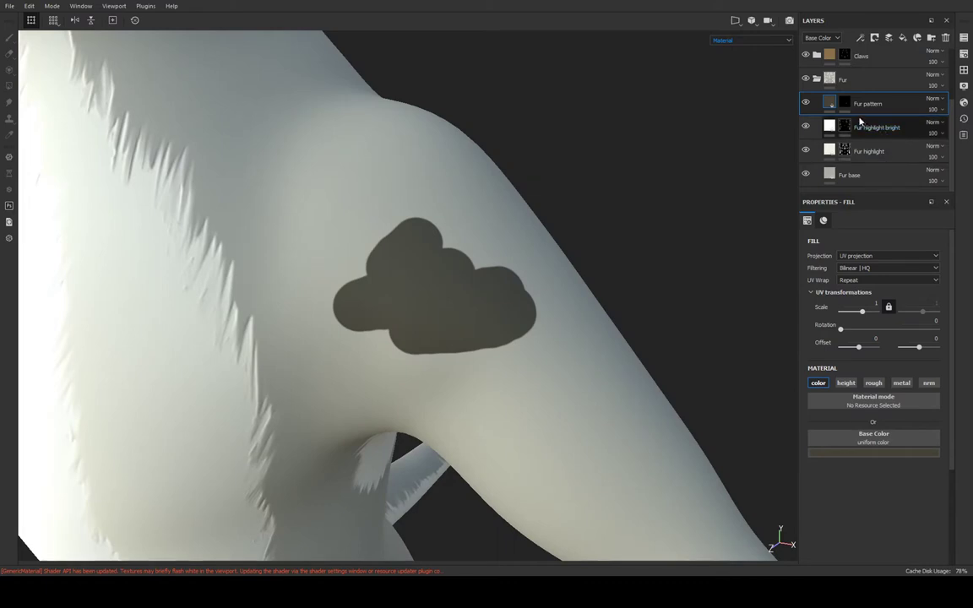
{"action": "key", "text": "1"}
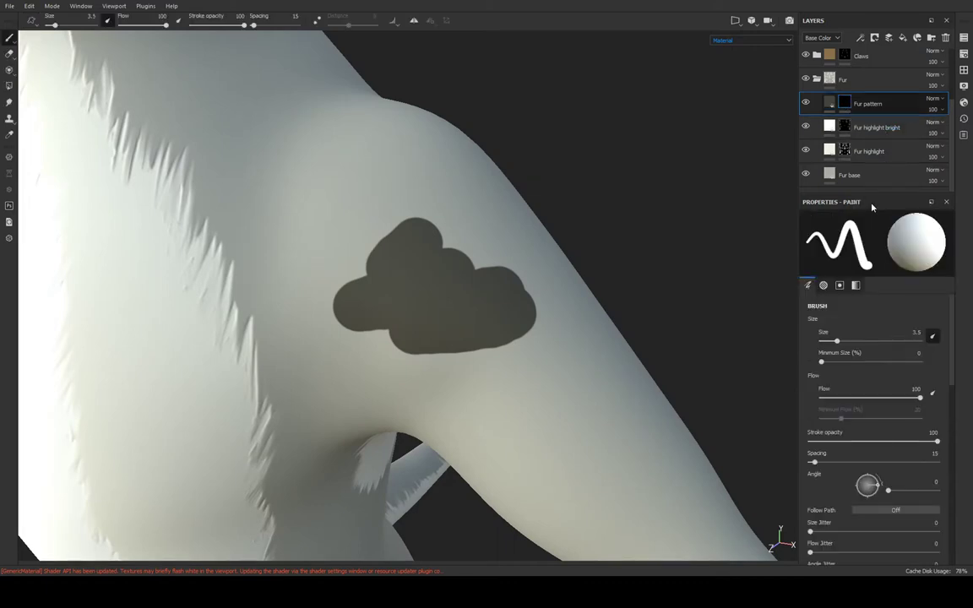
{"action": "scroll", "coordinate": [547, 206], "scroll_direction": "down", "scroll_amount": 2}
{"action": "scroll", "coordinate": [560, 131], "scroll_direction": "down", "scroll_amount": 2}
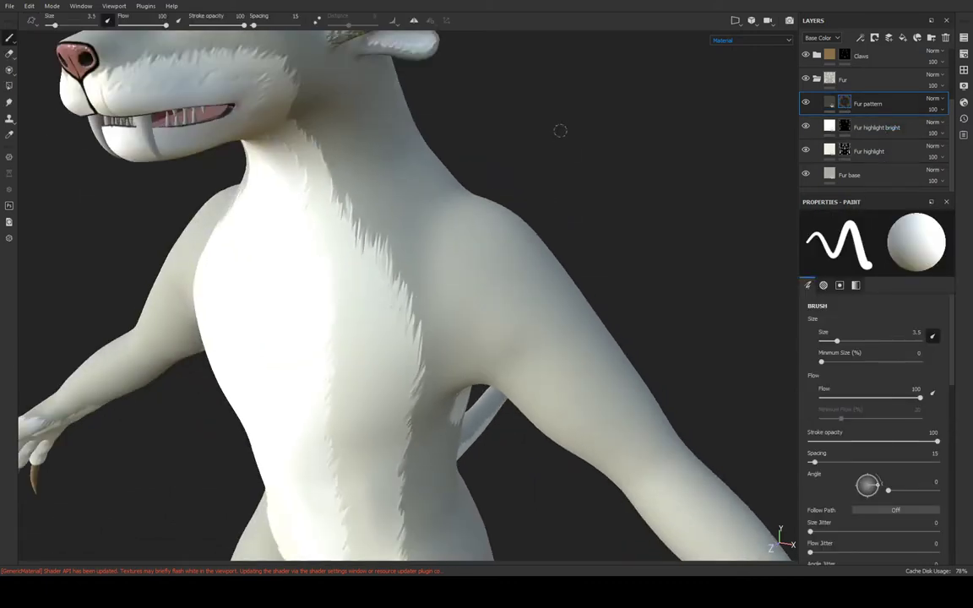
{"action": "scroll", "coordinate": [560, 131], "scroll_direction": "down", "scroll_amount": 2}
{"action": "mouse_move", "coordinate": [512, 135]}
{"action": "left_mouse_down", "text": "alt"}
{"action": "mouse_move", "coordinate": [662, 204]}
{"action": "mouse_move", "coordinate": [579, 163]}
{"action": "mouse_move", "coordinate": [582, 173]}
{"action": "mouse_move", "coordinate": [473, 202]}
{"action": "mouse_move", "coordinate": [358, 293]}
{"action": "left_mouse_up", "text": "alt"}
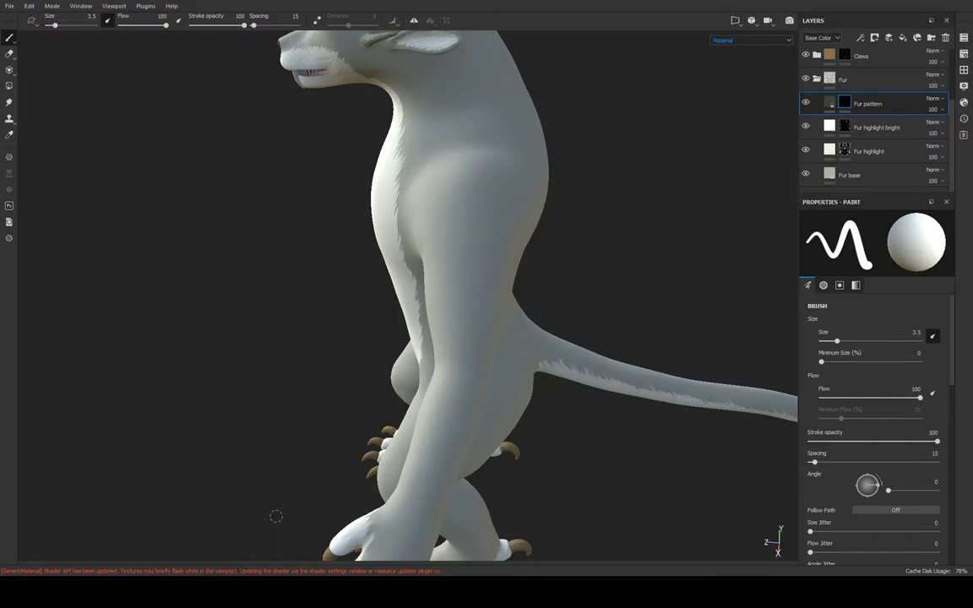
{"action": "mouse_move", "coordinate": [521, 240]}
{"action": "left_mouse_down", "text": "alt"}
{"action": "mouse_move", "coordinate": [566, 190]}
{"action": "mouse_move", "coordinate": [692, 169]}
{"action": "left_mouse_up", "text": "alt"}
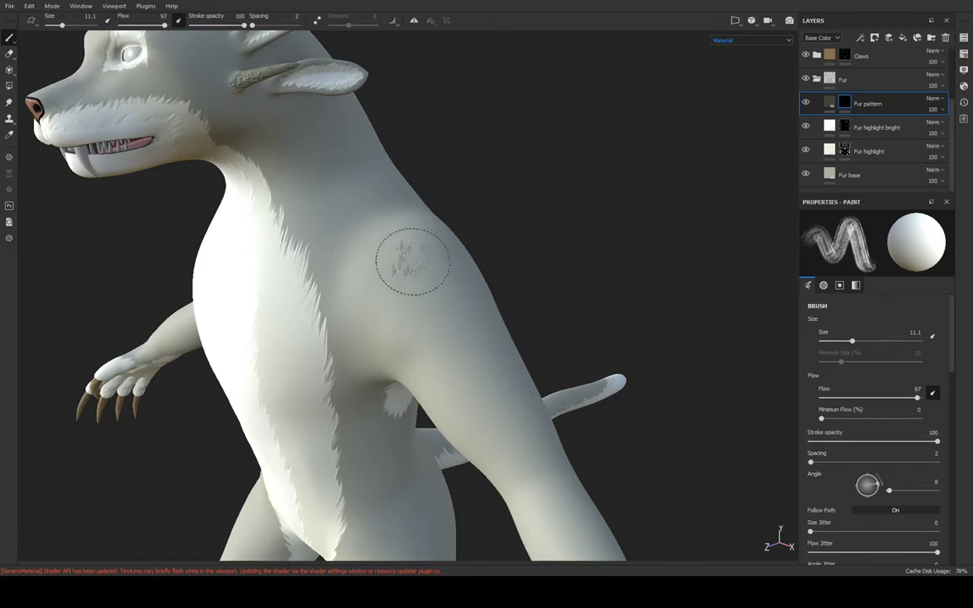
Undo a test fur stroke on the shoulder and turn the model to its back
{"action": "left_click_drag", "start_coordinate": [412, 260], "coordinate": [423, 308]}
{"action": "key", "text": "ctrl+z"}
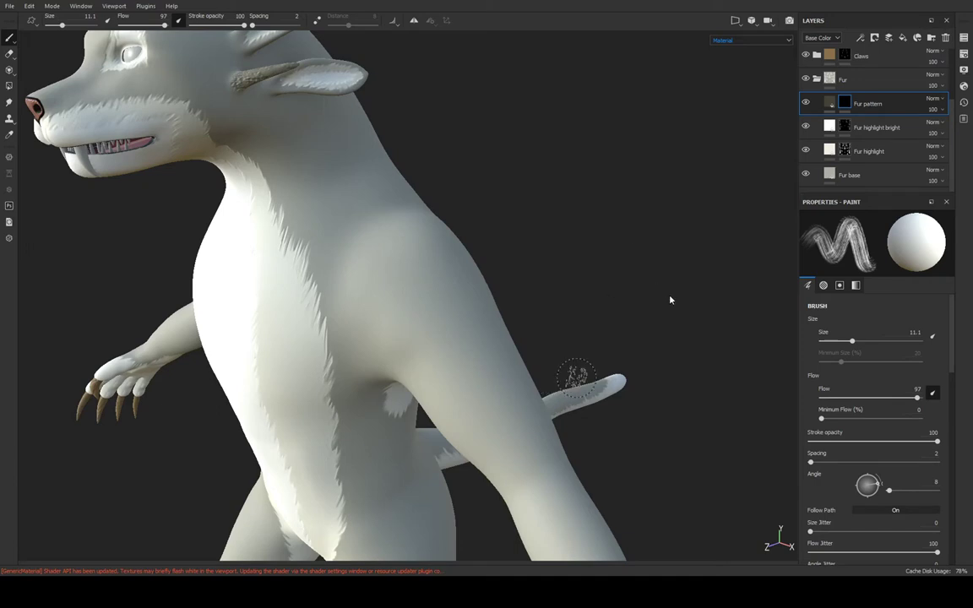
{"action": "mouse_move", "coordinate": [670, 300]}
{"action": "left_mouse_down", "text": "alt"}
{"action": "mouse_move", "coordinate": [545, 137]}
{"action": "mouse_move", "coordinate": [505, 43]}
{"action": "mouse_move", "coordinate": [570, 76]}
{"action": "mouse_move", "coordinate": [625, 127]}
{"action": "mouse_move", "coordinate": [532, 124]}
{"action": "left_mouse_up", "text": "alt"}
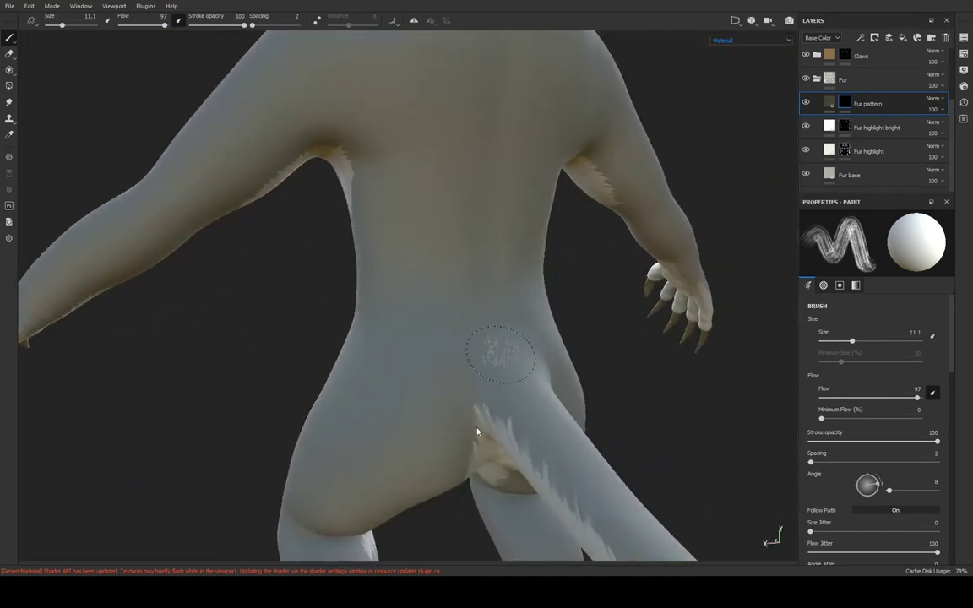
Test a grunge stamp brush (size 32.28, flow 39, angle 270) on the back, undoing every stroke
{"action": "left_click_drag", "start_coordinate": [412, 184], "coordinate": [457, 225]}
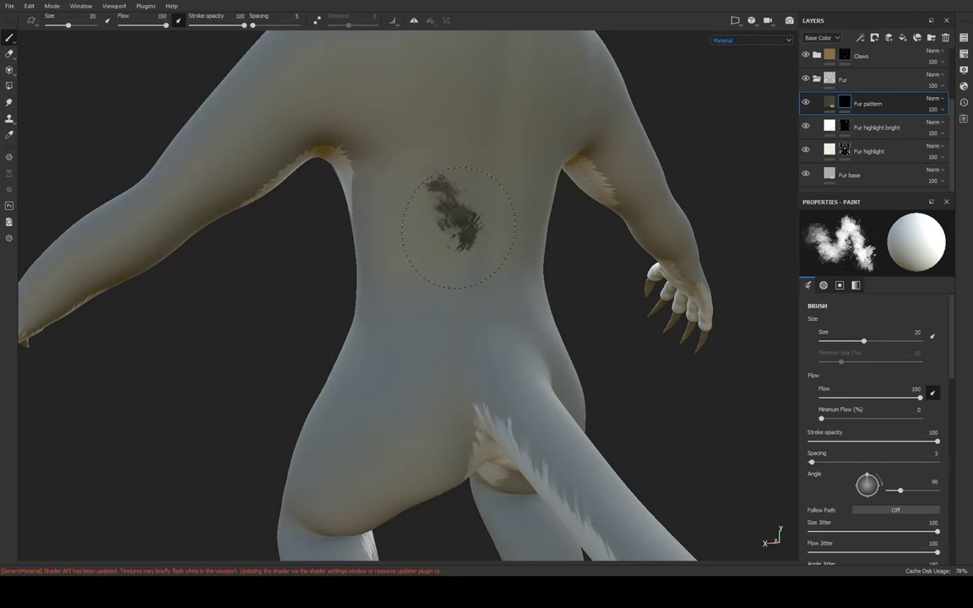
{"action": "key", "text": "ctrl+z"}
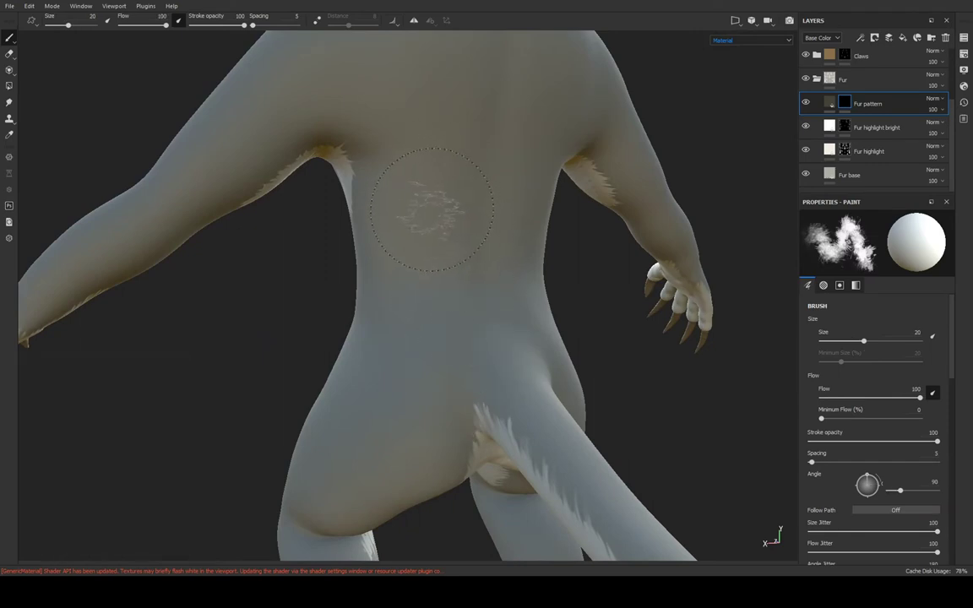
{"action": "mouse_move", "coordinate": [439, 193]}
{"action": "left_mouse_down"}
{"action": "mouse_move", "coordinate": [462, 209]}
{"action": "mouse_move", "coordinate": [445, 206]}
{"action": "mouse_move", "coordinate": [433, 224]}
{"action": "left_mouse_up"}
{"action": "key", "text": "ctrl+z"}
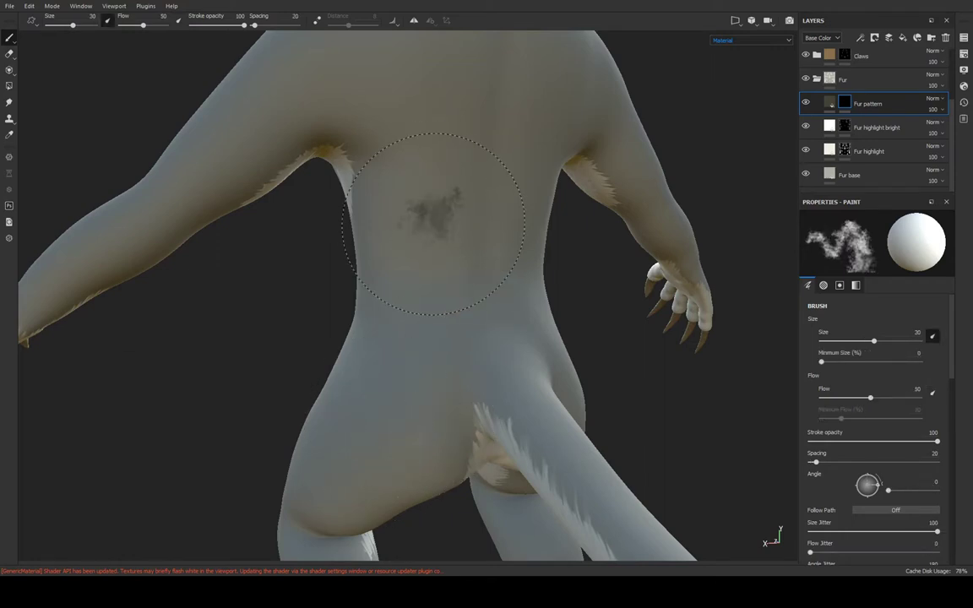
{"action": "key", "text": "ctrl+z"}
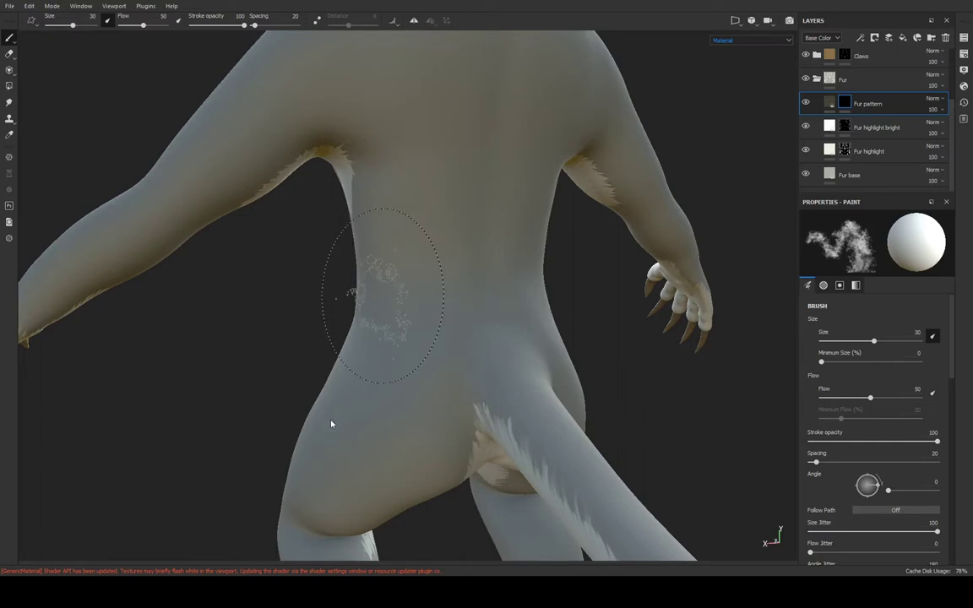
{"action": "key", "text": "ctrl+y"}
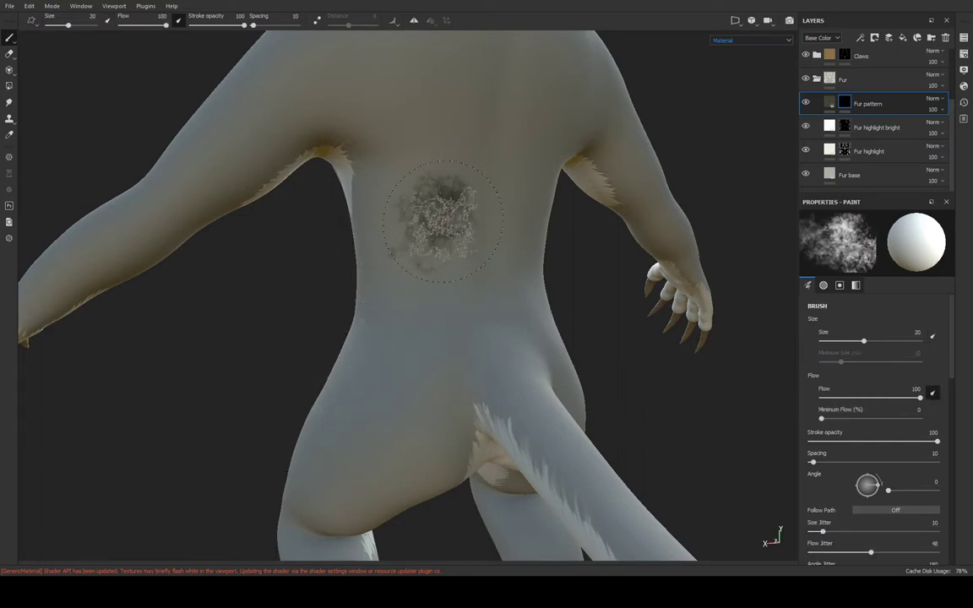
{"action": "key", "text": "ctrl+z"}
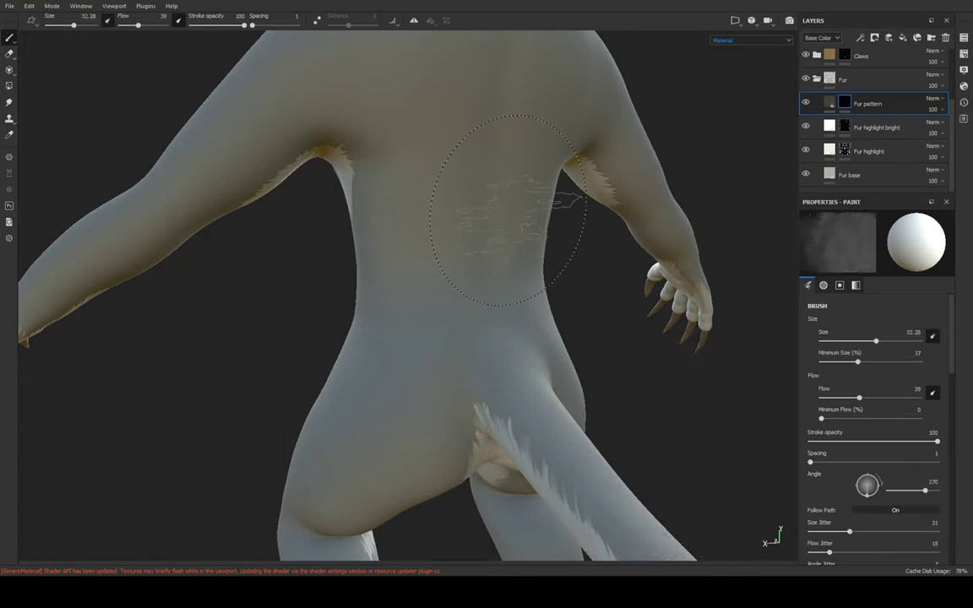
Reduce the brush size to 20.08 and undo a test dab on the back
{"action": "left_click_drag", "start_coordinate": [513, 230], "coordinate": [431, 240], "text": "alt"}
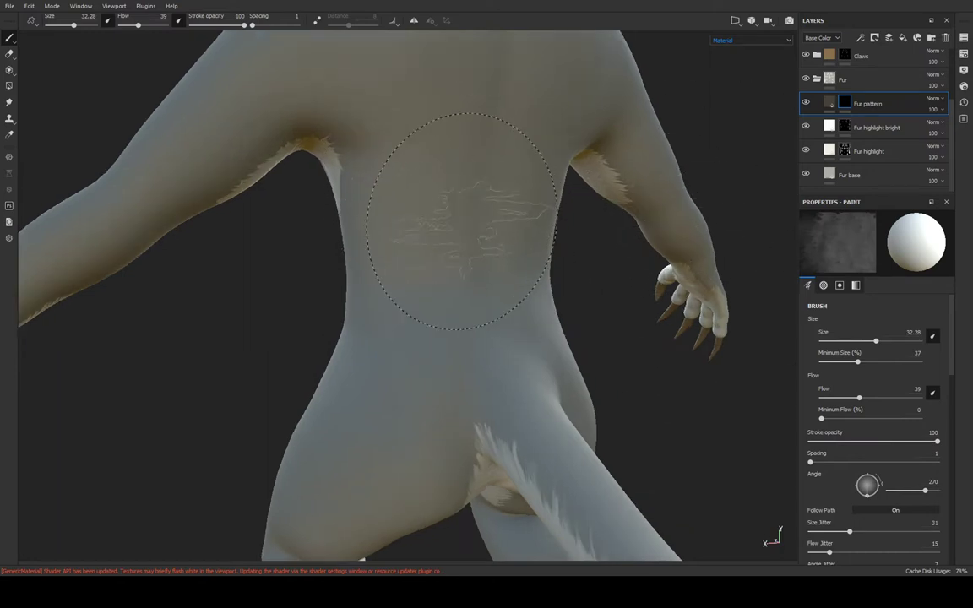
{"action": "left_click_drag", "start_coordinate": [876, 342], "coordinate": [863, 341]}
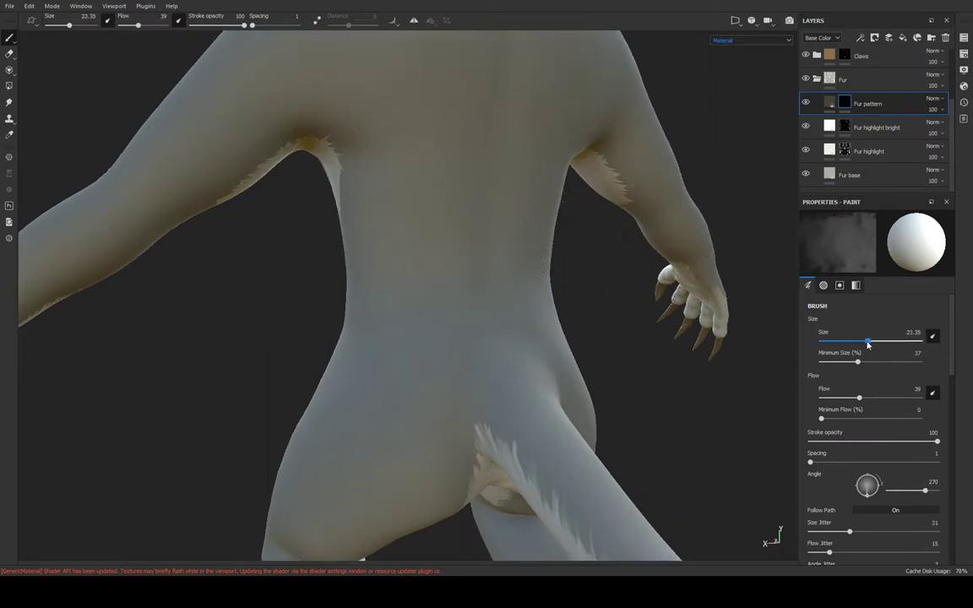
{"action": "left_click", "coordinate": [448, 195]}
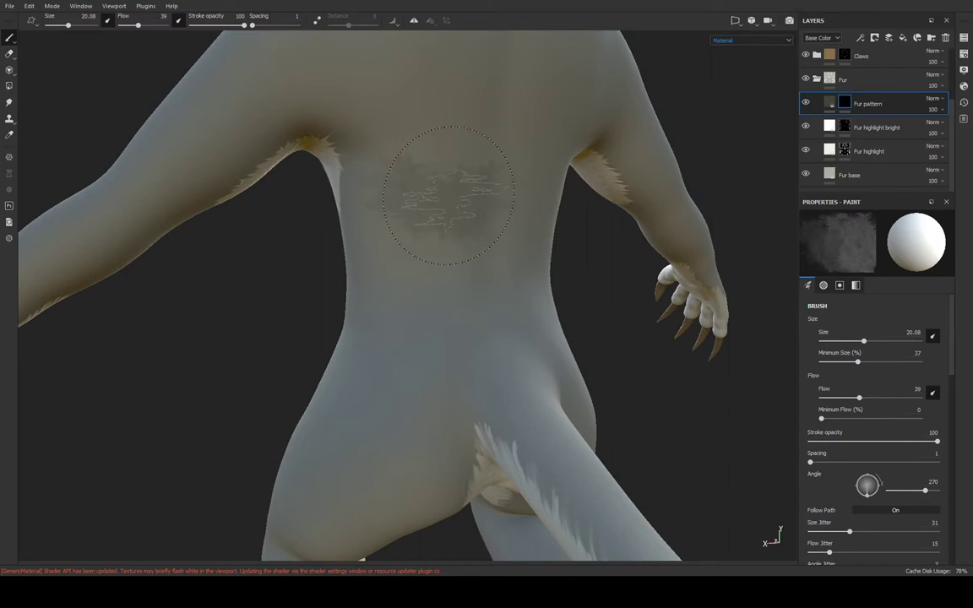
{"action": "key", "text": "ctrl+z"}
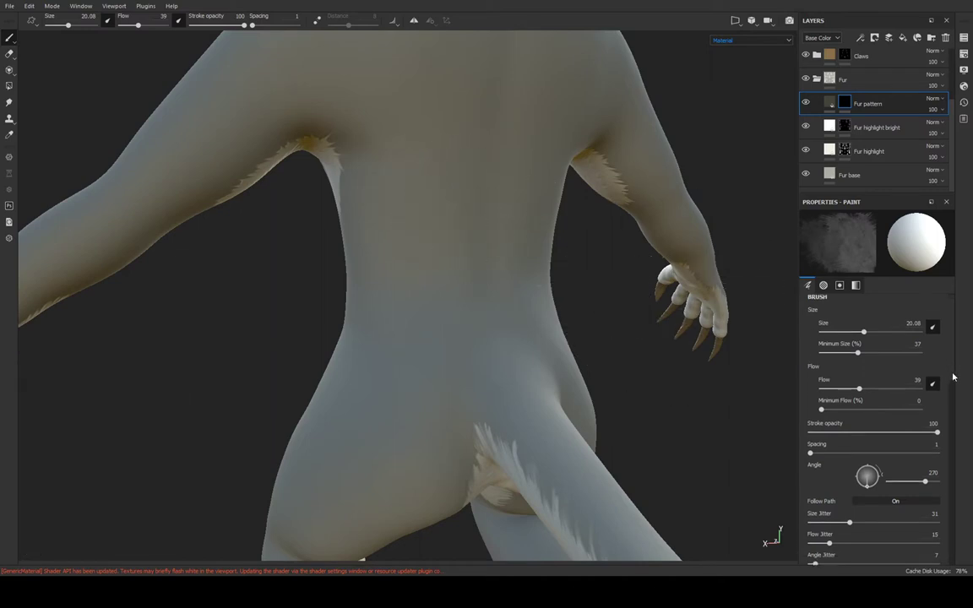
Hide the brush shelf and review the Paint settings: position jitter 42, size jitter 31
{"action": "scroll", "coordinate": [951, 389], "scroll_direction": "down", "scroll_amount": 2}
{"action": "scroll", "coordinate": [952, 409], "scroll_direction": "down", "scroll_amount": 3}
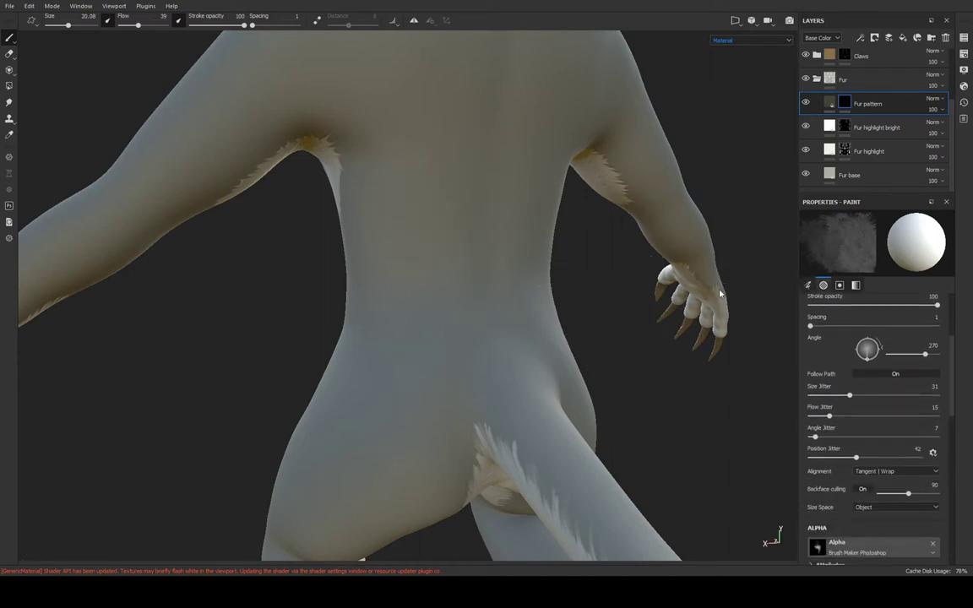
{"action": "key", "text": "ctrl+space"}
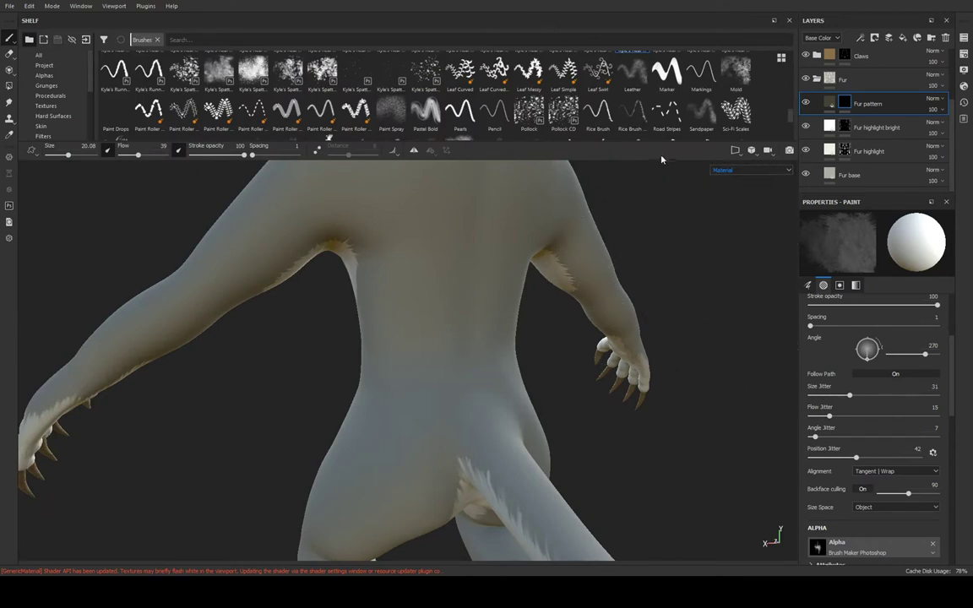
{"action": "key", "text": "ctrl+space"}
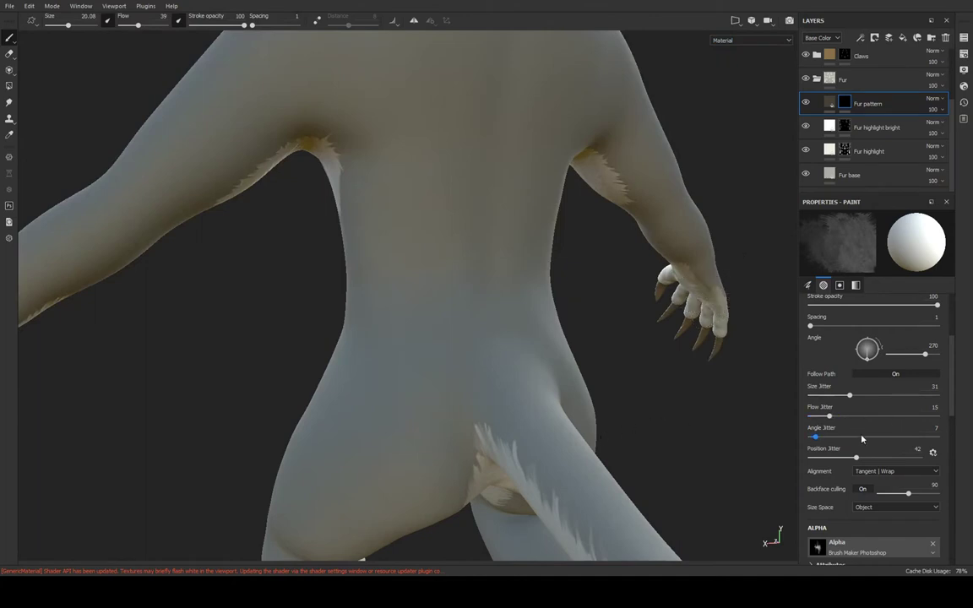
{"action": "scroll", "coordinate": [861, 456], "scroll_direction": "down", "scroll_amount": 3}
{"action": "scroll", "coordinate": [857, 494], "scroll_direction": "up", "scroll_amount": 2}
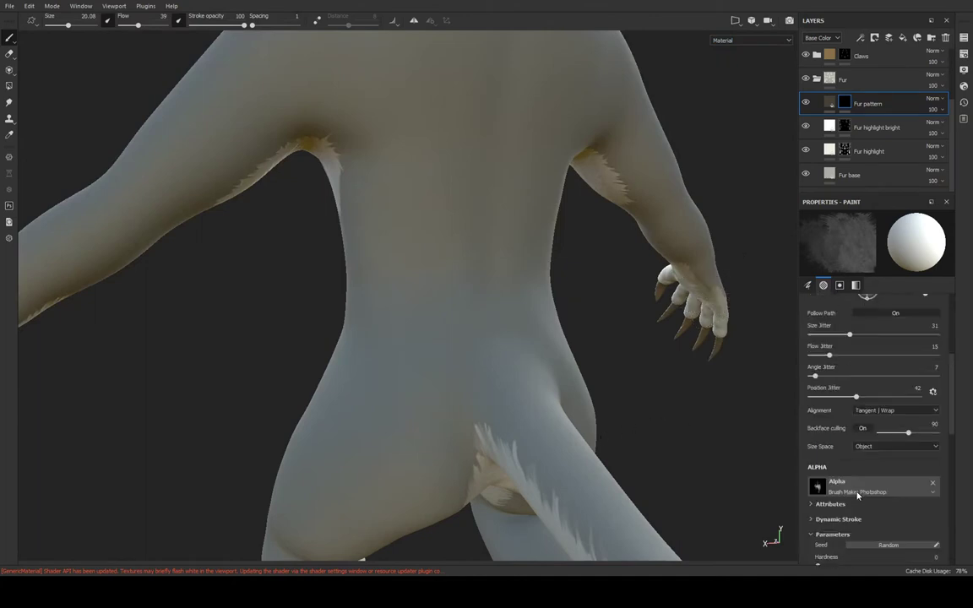
{"action": "scroll", "coordinate": [857, 494], "scroll_direction": "up", "scroll_amount": 3}
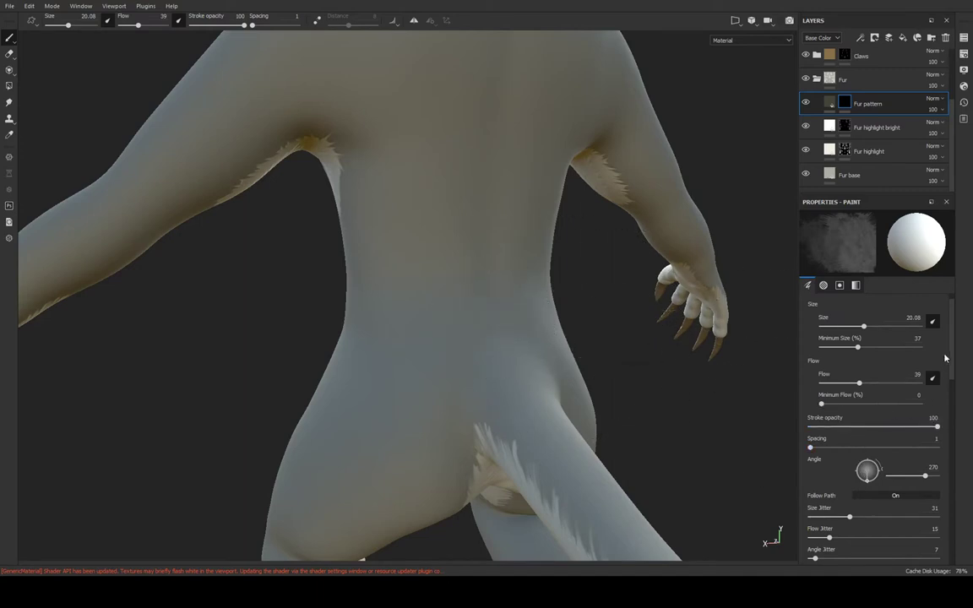
Shrink the brush to about 5.6, undoing test strokes on the lower back and chest
{"action": "scroll", "coordinate": [946, 354], "scroll_direction": "up", "scroll_amount": 1}
{"action": "left_click_drag", "start_coordinate": [859, 394], "coordinate": [971, 394]}
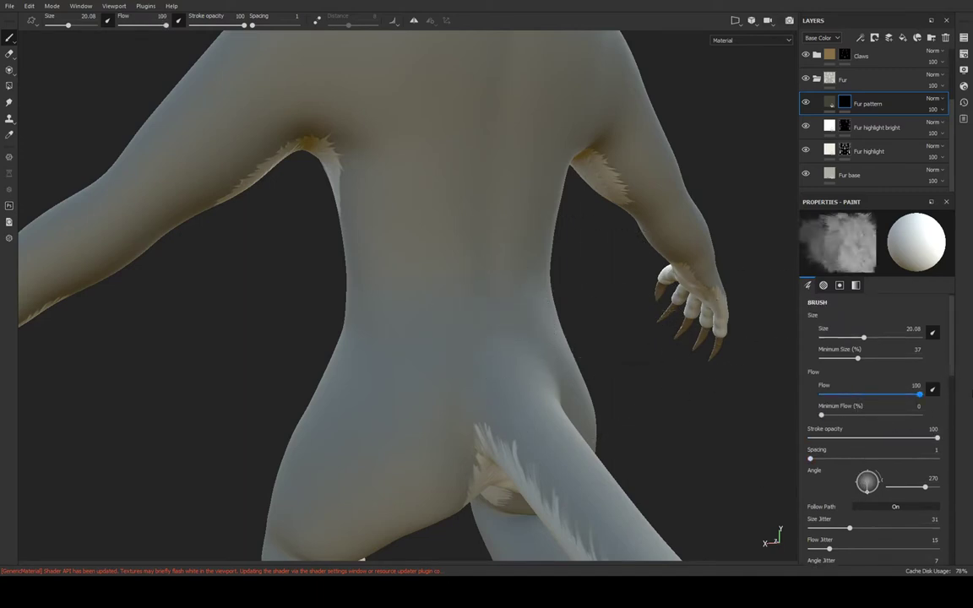
{"action": "left_click_drag", "start_coordinate": [456, 315], "coordinate": [441, 313]}
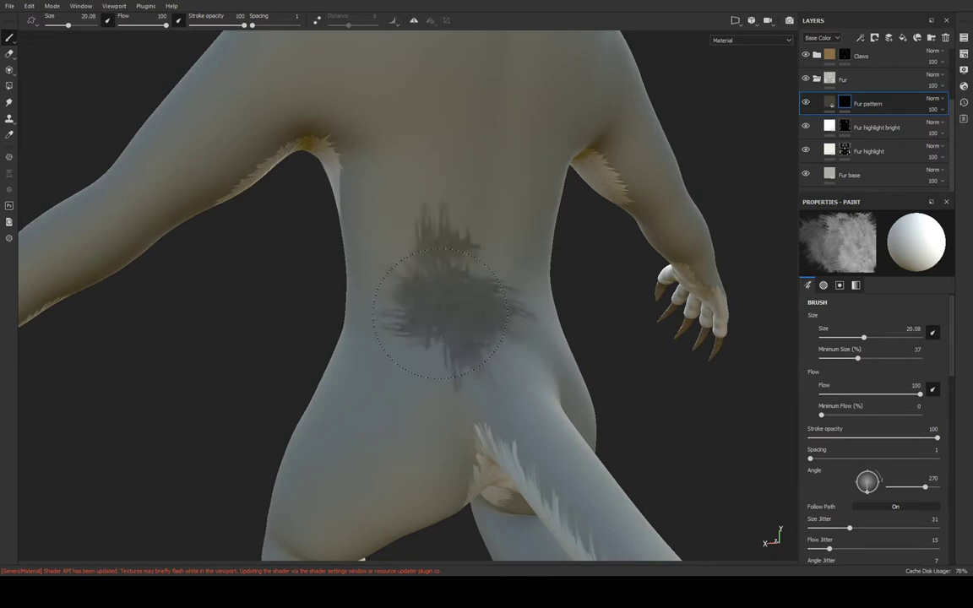
{"action": "key", "text": "ctrl+z"}
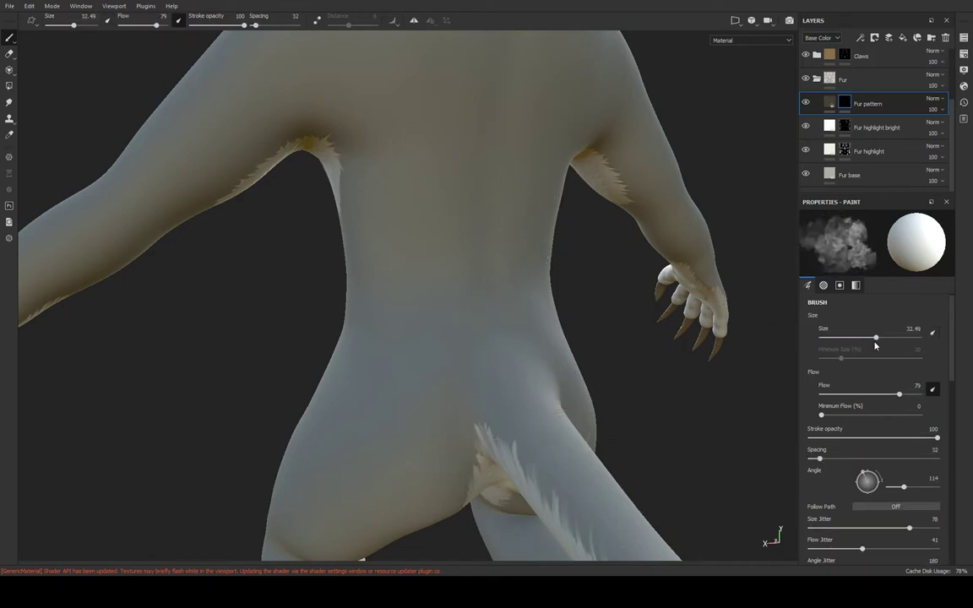
{"action": "left_click_drag", "start_coordinate": [875, 338], "coordinate": [842, 338]}
{"action": "left_click_drag", "start_coordinate": [422, 221], "coordinate": [438, 221]}
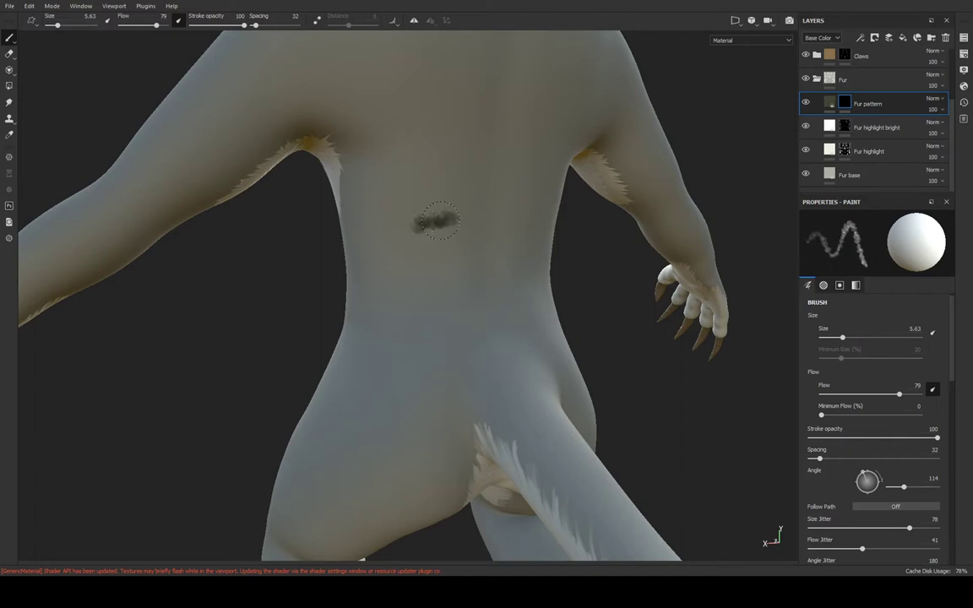
{"action": "scroll", "coordinate": [439, 221], "scroll_direction": "up", "scroll_amount": 2}
{"action": "key", "text": "ctrl+z"}
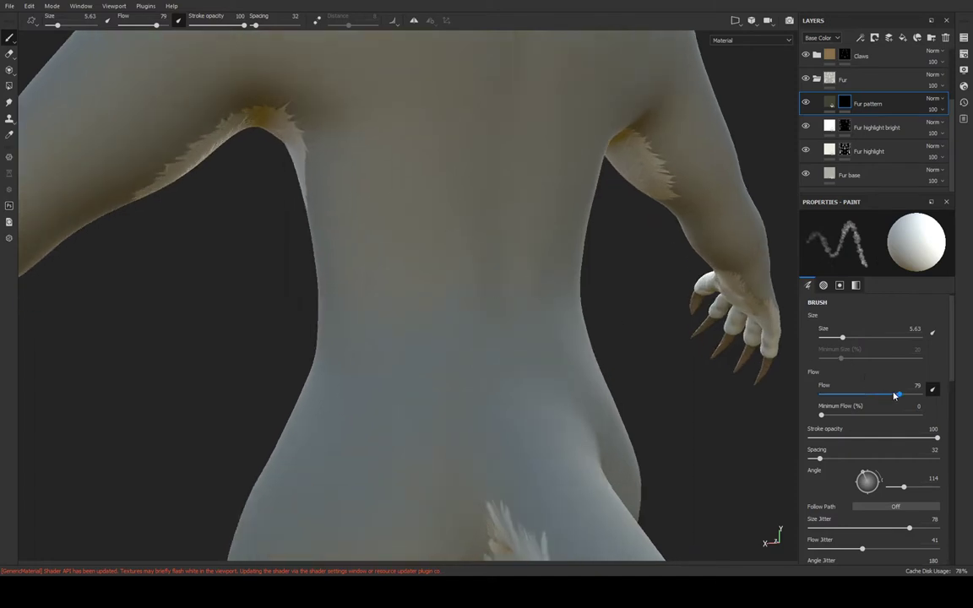
Raise flow to 100, enlarge size to about 25, and try alpha shape 0.52 with an undone test stamp
{"action": "mouse_move", "coordinate": [897, 395]}
{"action": "left_mouse_down"}
{"action": "mouse_move", "coordinate": [925, 394]}
{"action": "mouse_move", "coordinate": [959, 451]}
{"action": "left_mouse_up"}
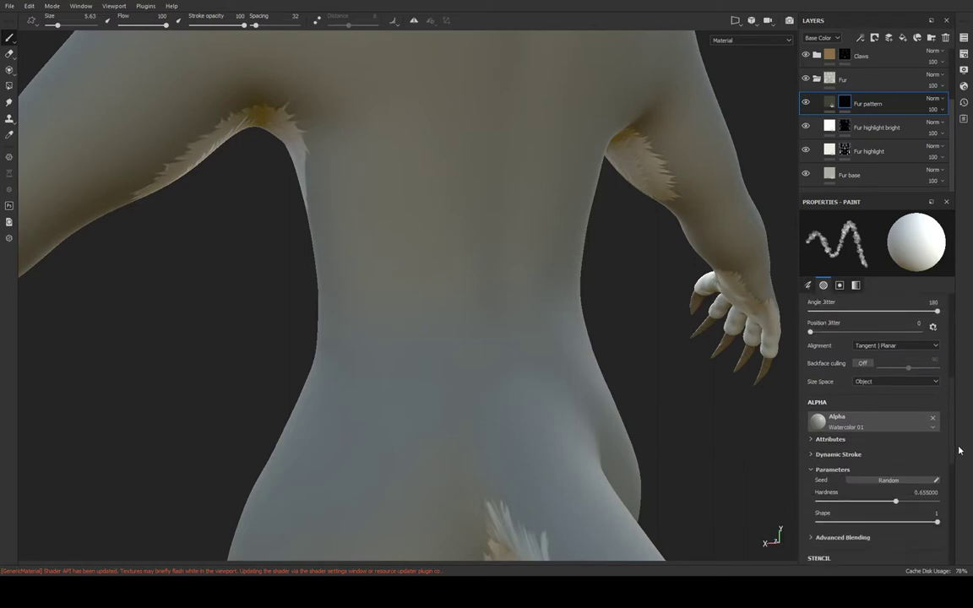
{"action": "left_click_drag", "start_coordinate": [936, 522], "coordinate": [971, 522]}
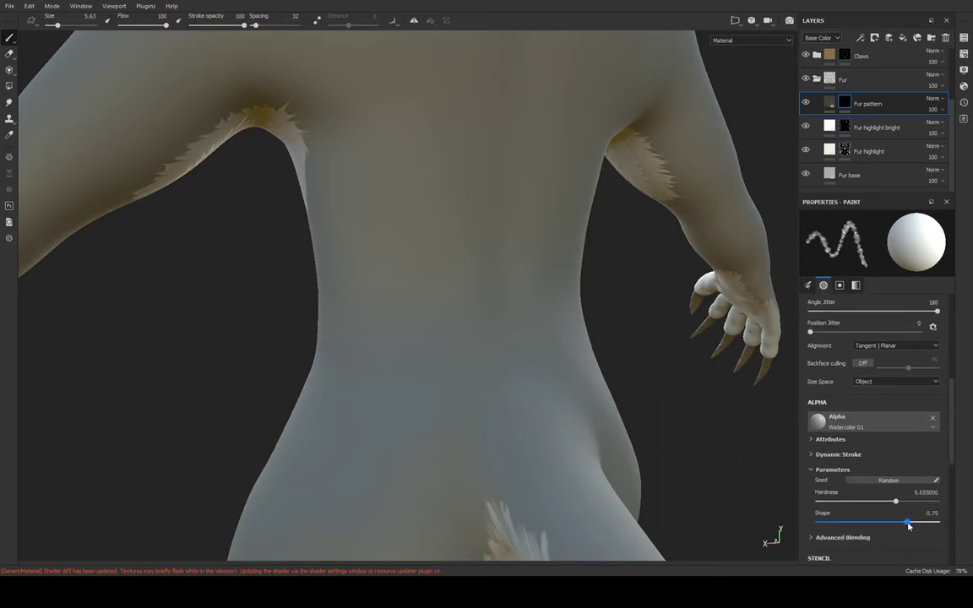
{"action": "scroll", "coordinate": [870, 380], "scroll_direction": "up", "scroll_amount": 10}
{"action": "left_click_drag", "start_coordinate": [844, 340], "coordinate": [868, 340]}
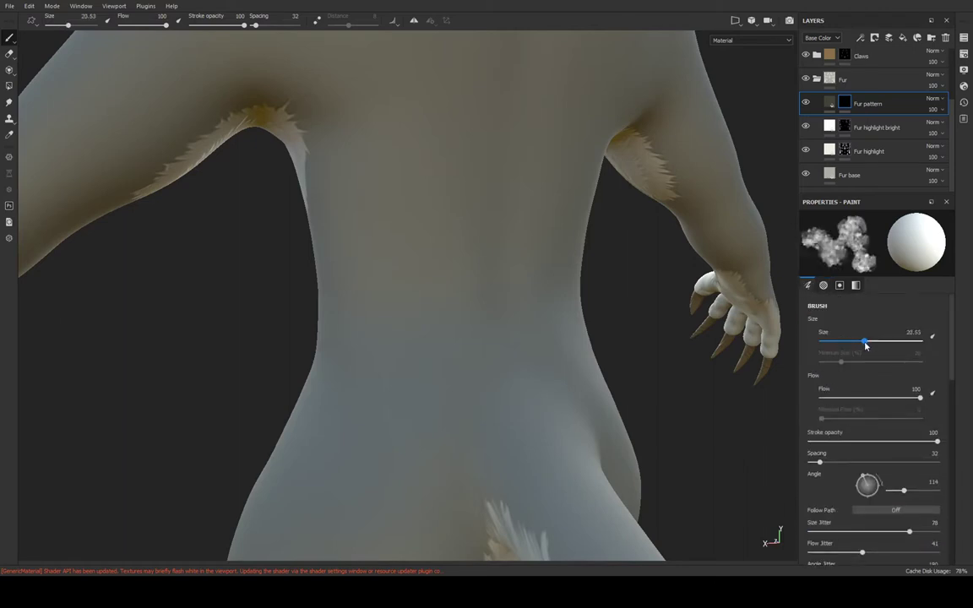
{"action": "scroll", "coordinate": [913, 473], "scroll_direction": "down", "scroll_amount": 10}
{"action": "scroll", "coordinate": [912, 515], "scroll_direction": "down", "scroll_amount": 5}
{"action": "scroll", "coordinate": [914, 490], "scroll_direction": "up", "scroll_amount": 5}
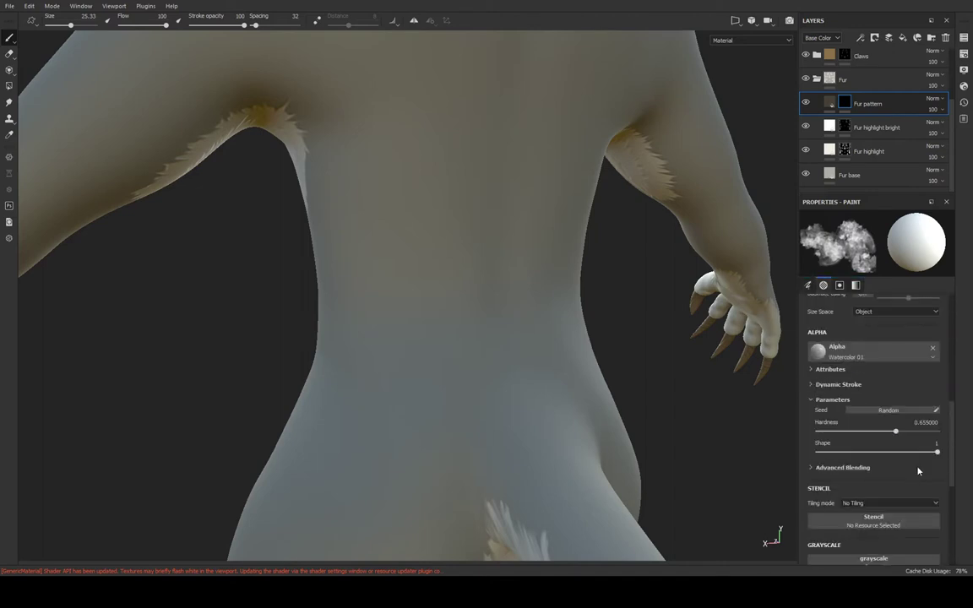
{"action": "left_click_drag", "start_coordinate": [929, 454], "coordinate": [880, 453]}
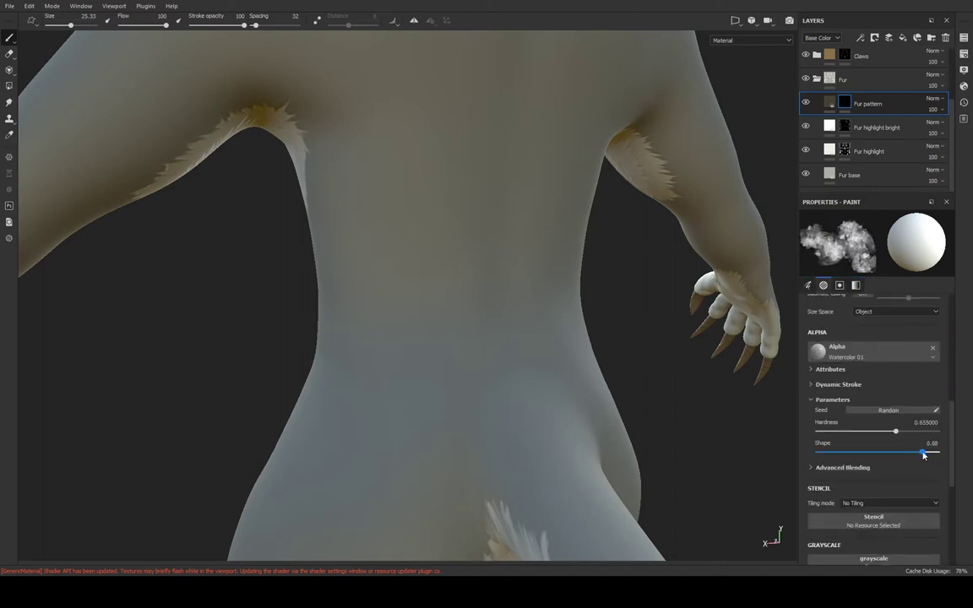
{"action": "left_click_drag", "start_coordinate": [461, 203], "coordinate": [467, 206]}
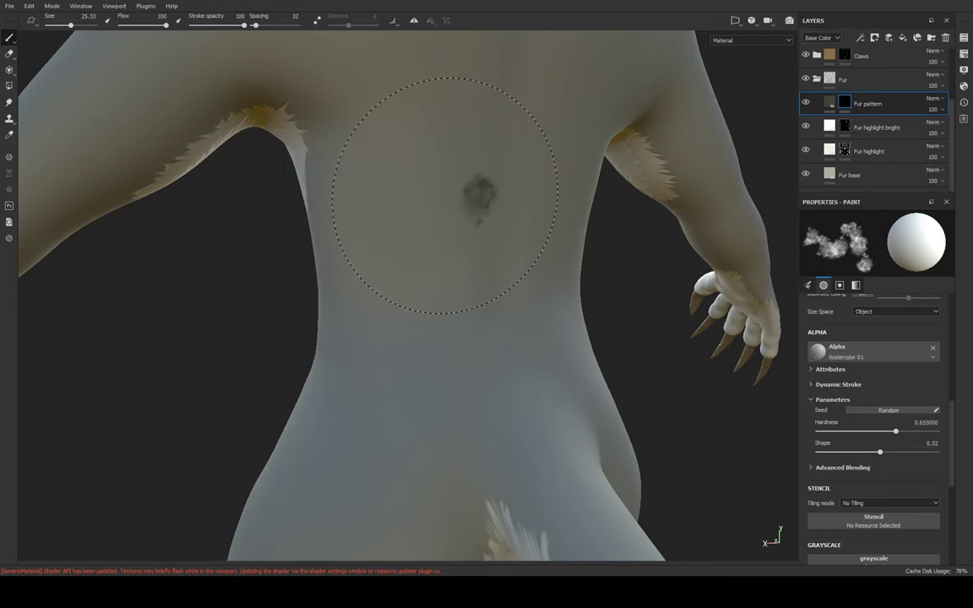
{"action": "key", "text": "ctrl+z"}
Reset the Watercolor 01 alpha shape to 1 and settle its hardness at 0.85
{"action": "left_click", "coordinate": [937, 454]}
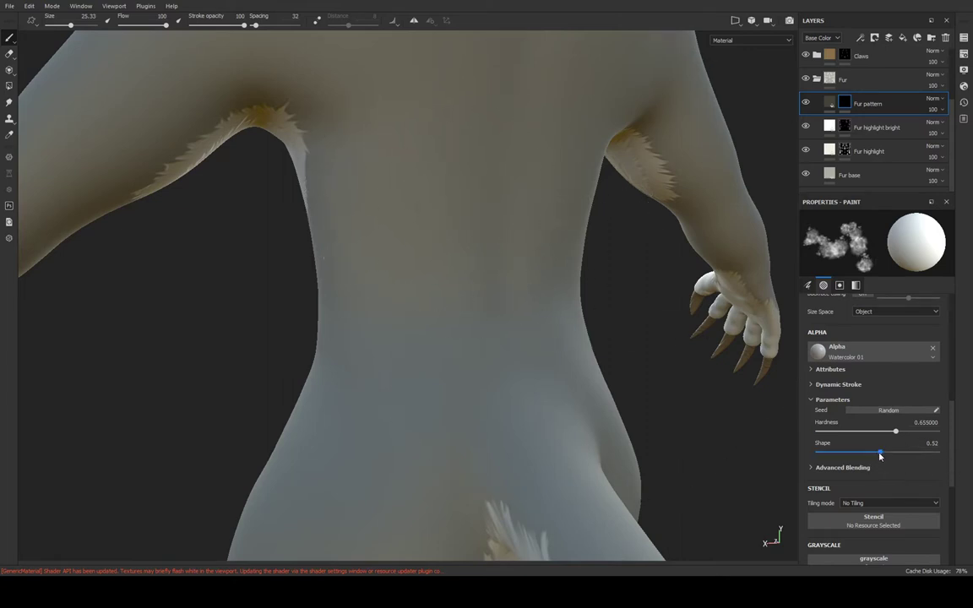
{"action": "left_click_drag", "start_coordinate": [900, 433], "coordinate": [937, 432]}
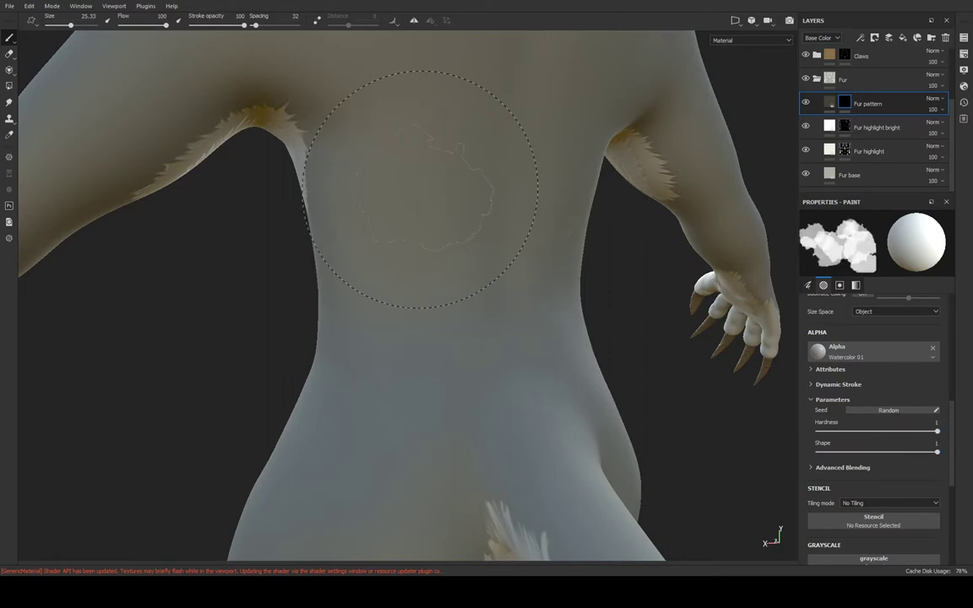
{"action": "left_click", "coordinate": [464, 200]}
{"action": "key", "text": "ctrl+z"}
{"action": "left_click_drag", "start_coordinate": [914, 432], "coordinate": [920, 433]}
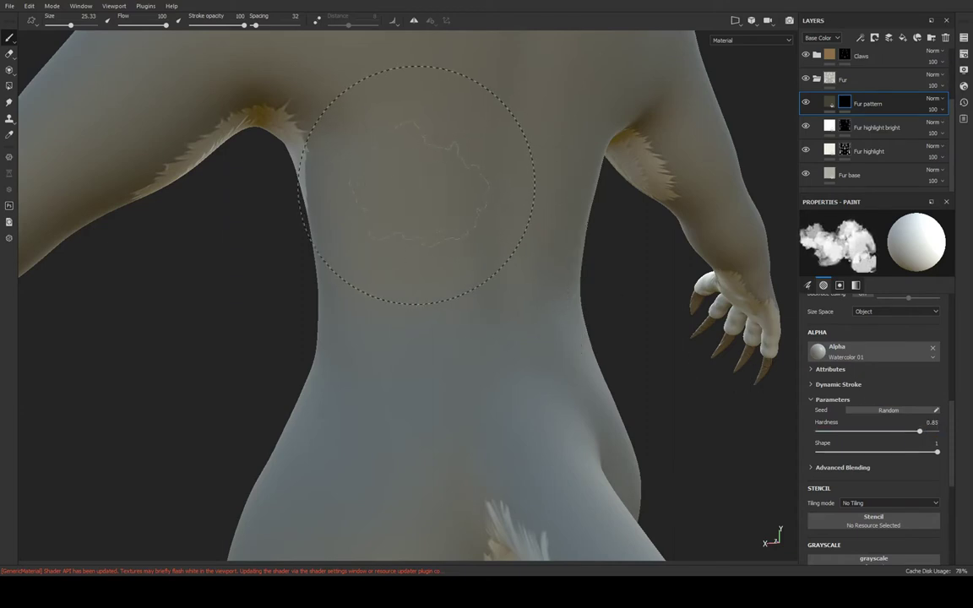
{"action": "left_click_drag", "start_coordinate": [414, 182], "coordinate": [541, 161]}
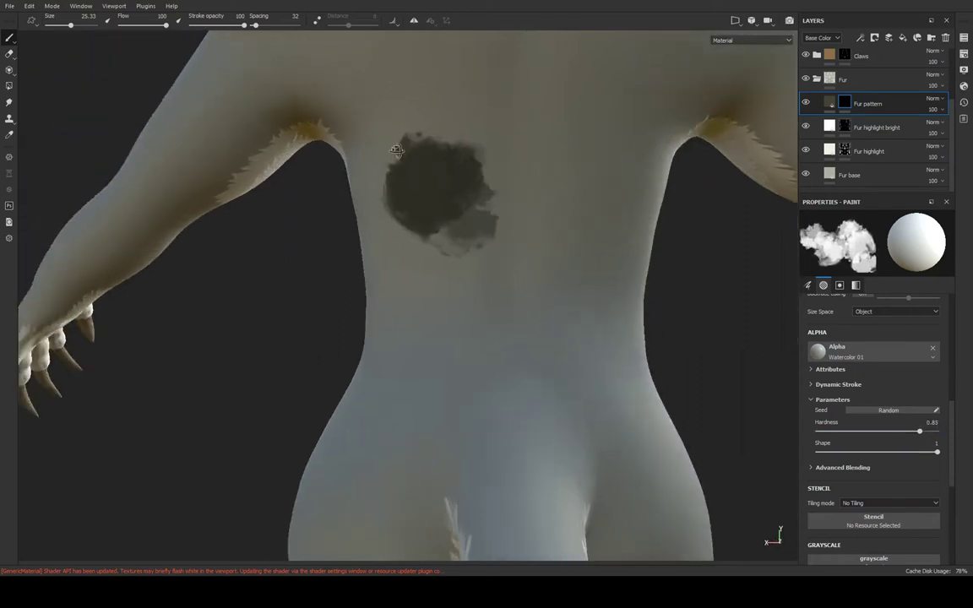
{"action": "scroll", "coordinate": [405, 211], "scroll_direction": "up", "scroll_amount": 2}
{"action": "scroll", "coordinate": [380, 143], "scroll_direction": "up", "scroll_amount": 2}
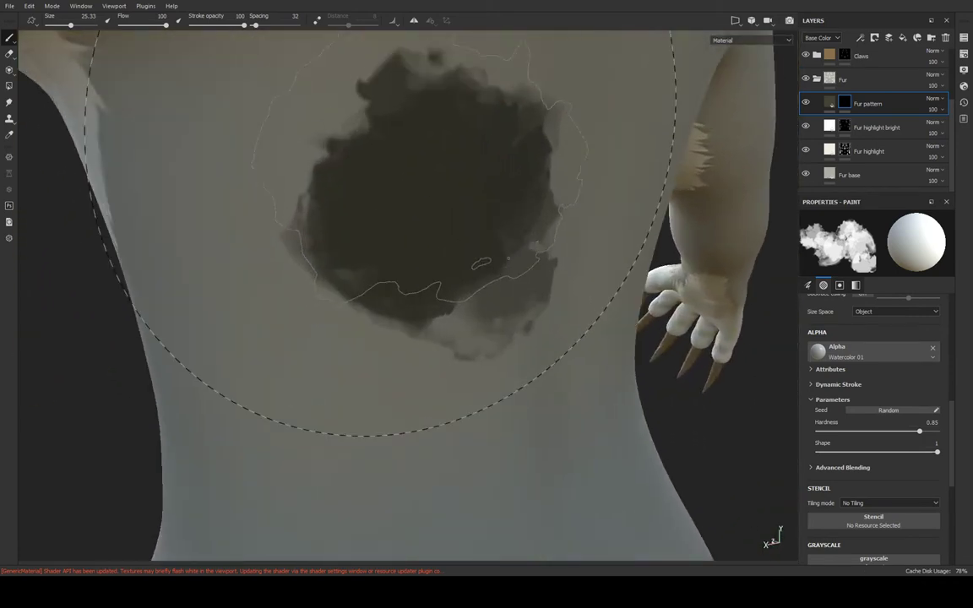
{"action": "scroll", "coordinate": [380, 234], "scroll_direction": "down", "scroll_amount": 2}
{"action": "scroll", "coordinate": [380, 235], "scroll_direction": "down", "scroll_amount": 2}
{"action": "key", "text": "ctrl+z"}
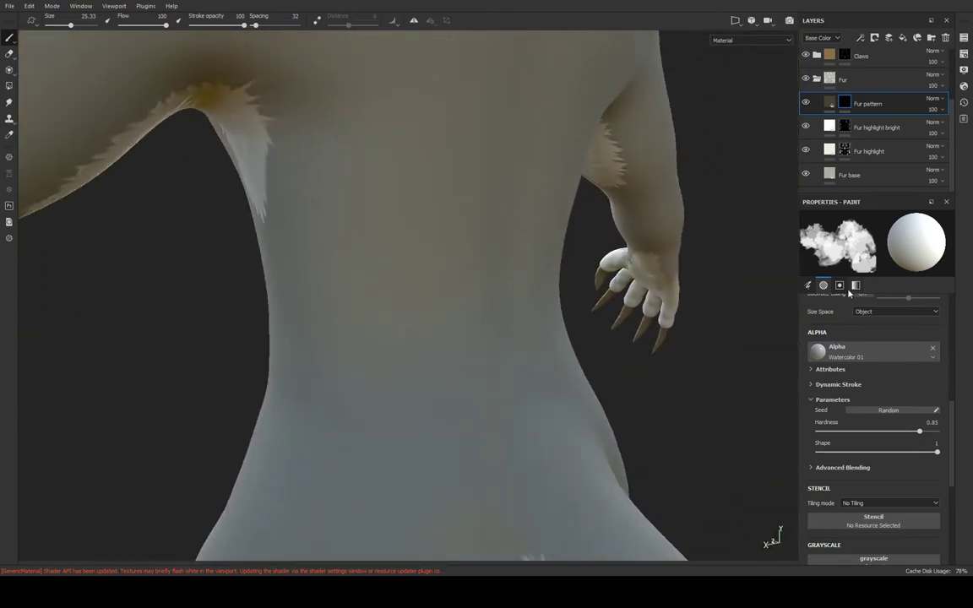
Reduce the angle jitter from 180 to about 25
{"action": "scroll", "coordinate": [946, 405], "scroll_direction": "up", "scroll_amount": 4}
{"action": "scroll", "coordinate": [943, 364], "scroll_direction": "up", "scroll_amount": 1}
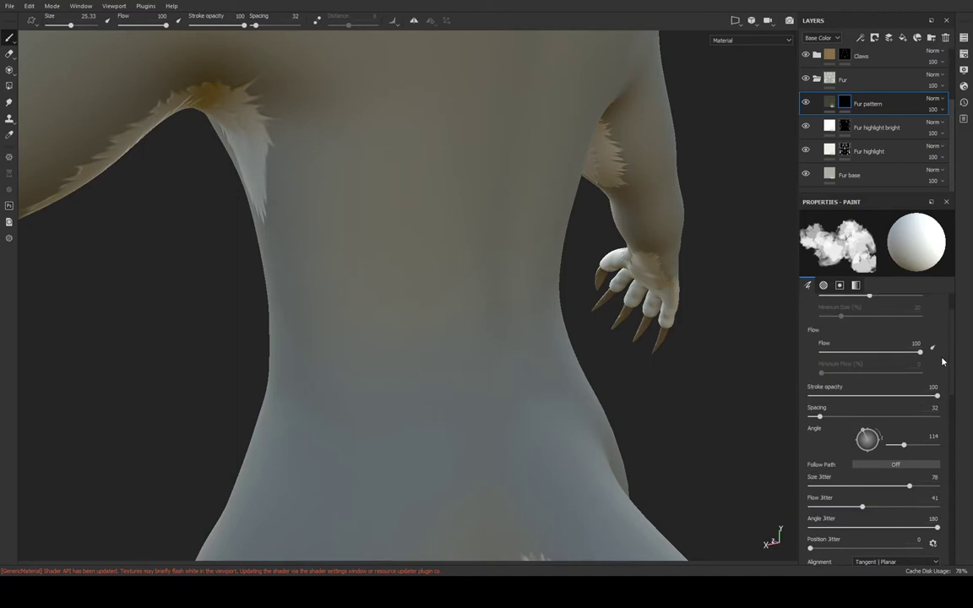
{"action": "scroll", "coordinate": [944, 364], "scroll_direction": "down", "scroll_amount": 1}
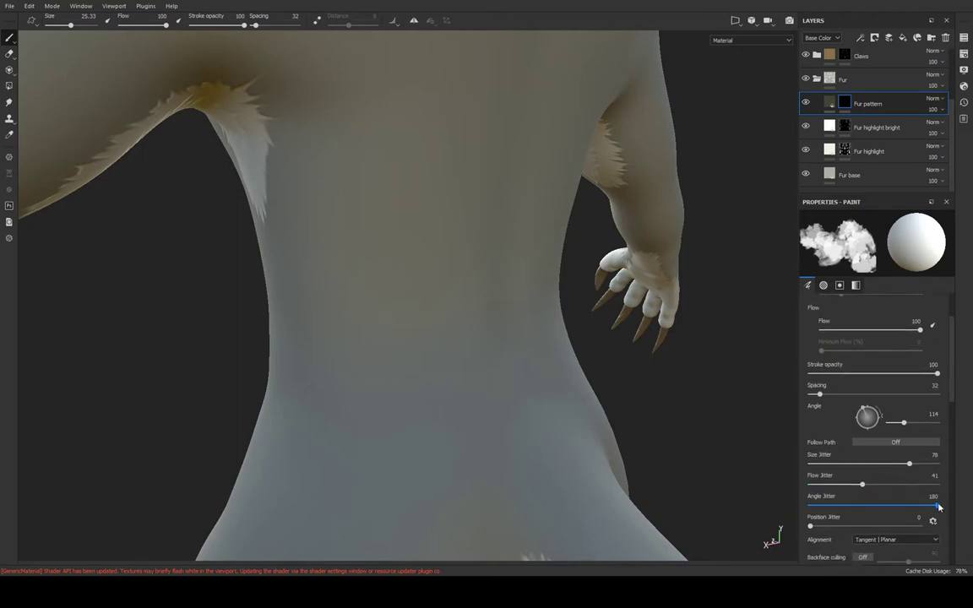
{"action": "left_click_drag", "start_coordinate": [936, 505], "coordinate": [830, 505]}
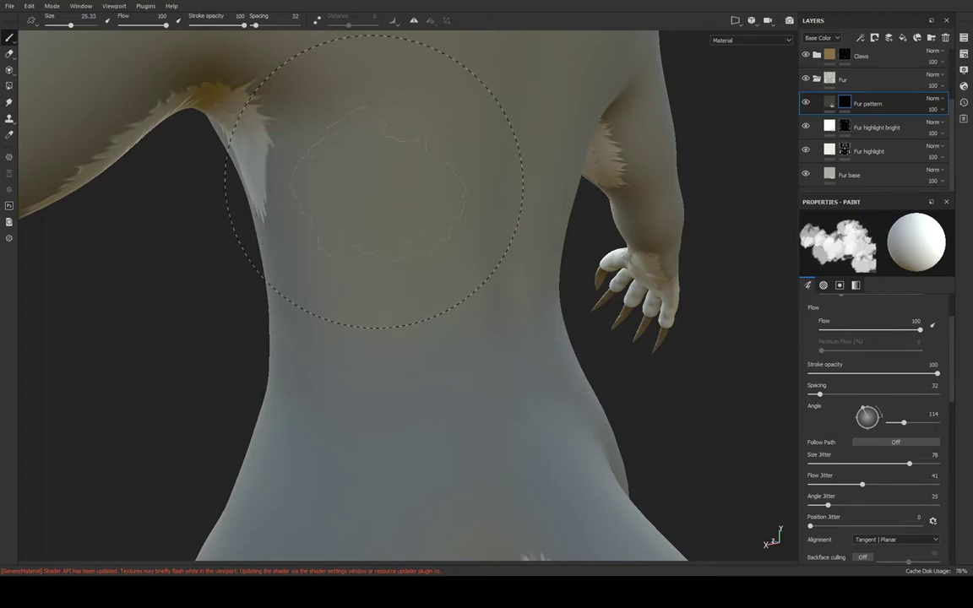
{"action": "scroll", "coordinate": [917, 354], "scroll_direction": "up", "scroll_amount": 3}
{"action": "left_click_drag", "start_coordinate": [863, 345], "coordinate": [858, 342]}
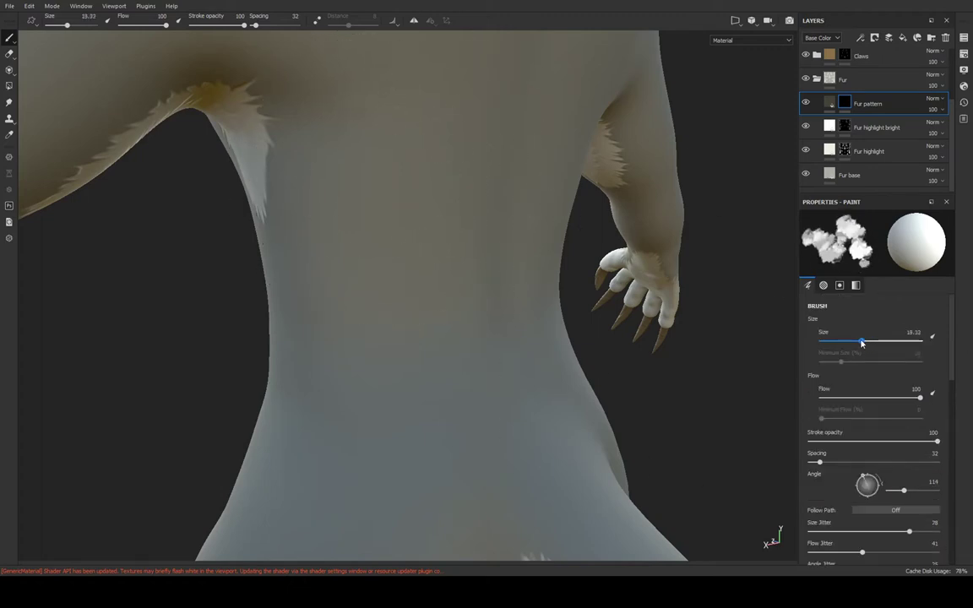
{"action": "left_click", "coordinate": [412, 213]}
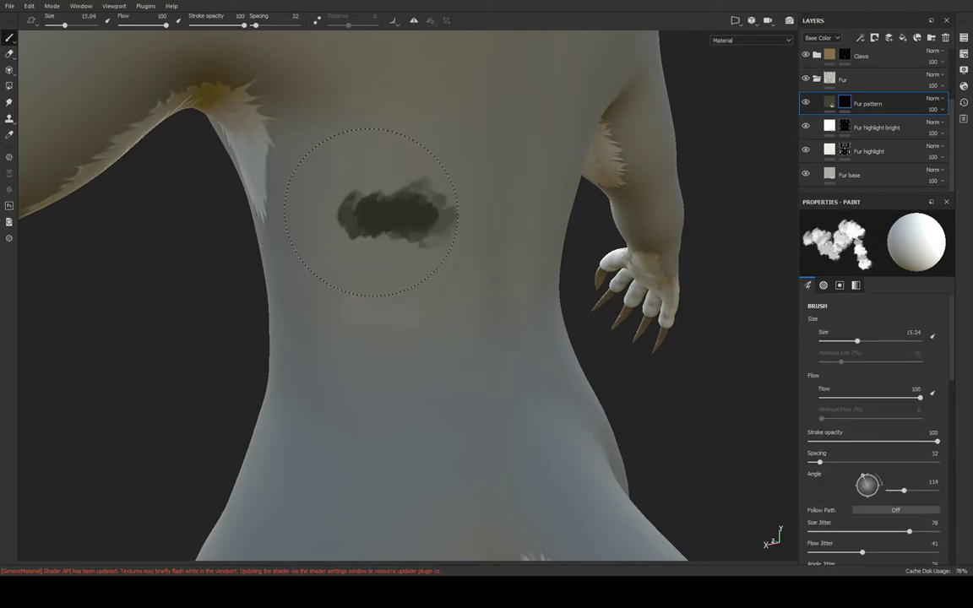
{"action": "key", "text": "ctrl+z"}
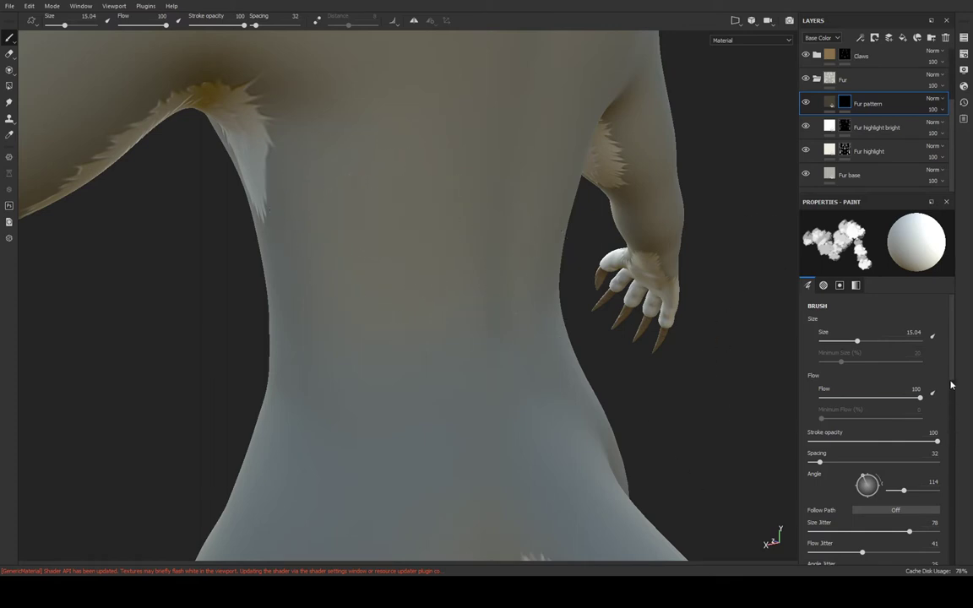
{"action": "scroll", "coordinate": [946, 387], "scroll_direction": "down", "scroll_amount": 1}
{"action": "left_click_drag", "start_coordinate": [907, 490], "coordinate": [851, 486]}
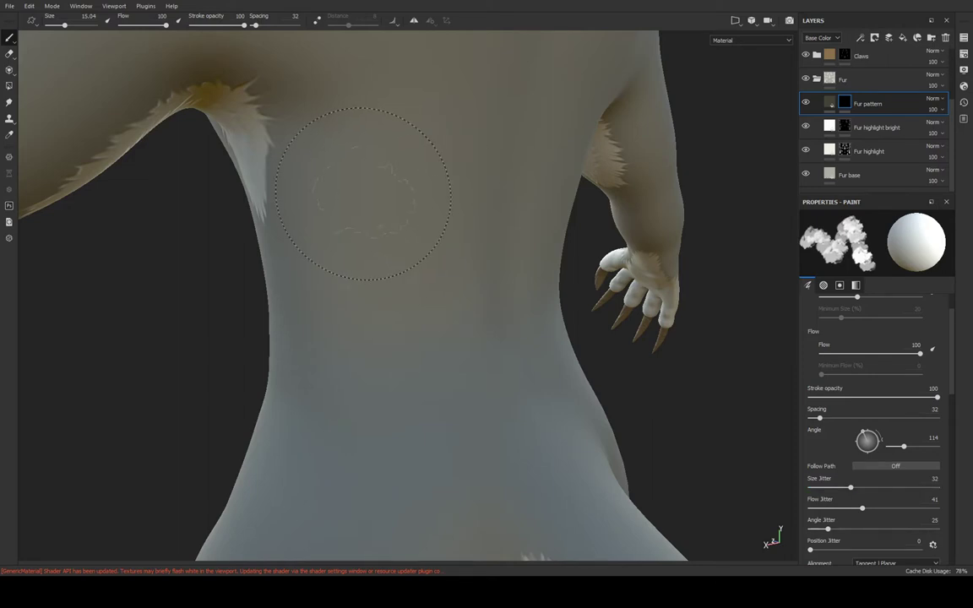
{"action": "mouse_move", "coordinate": [393, 202]}
{"action": "left_mouse_down"}
{"action": "mouse_move", "coordinate": [429, 199]}
{"action": "mouse_move", "coordinate": [433, 163]}
{"action": "mouse_move", "coordinate": [572, 230]}
{"action": "mouse_move", "coordinate": [651, 282]}
{"action": "left_mouse_up"}
{"action": "key", "text": "ctrl+z"}
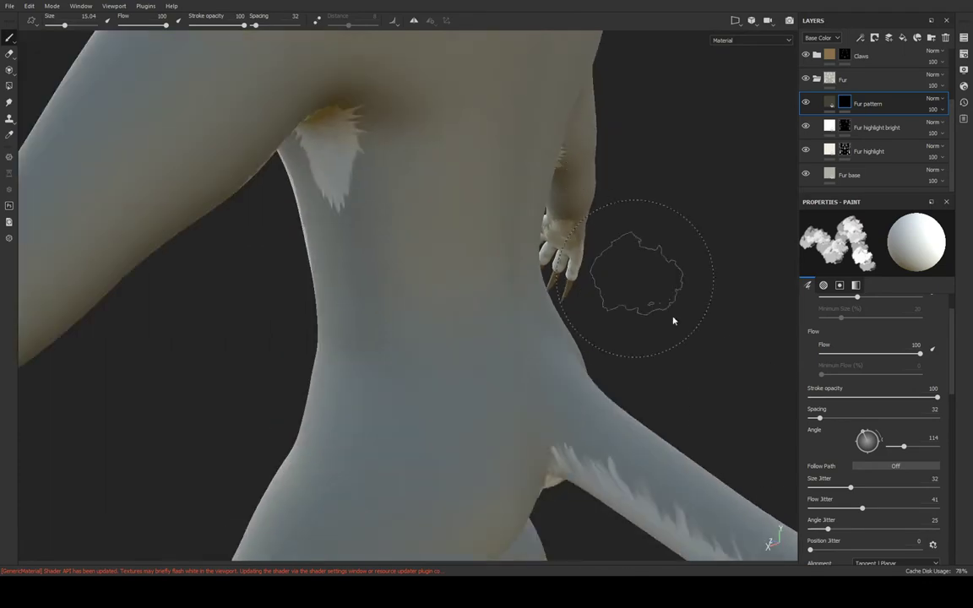
{"action": "left_click_drag", "start_coordinate": [862, 508], "coordinate": [825, 508]}
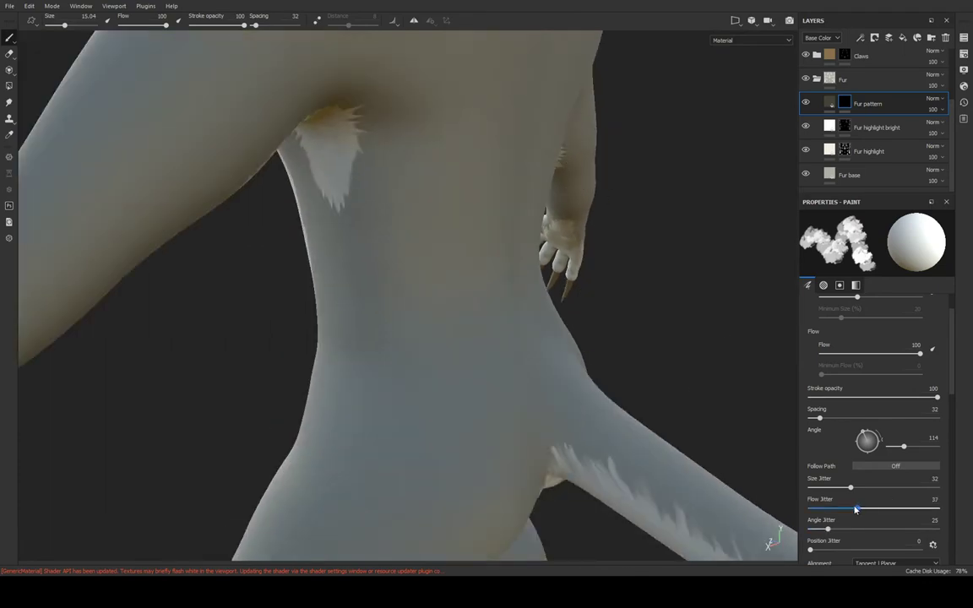
{"action": "left_click_drag", "start_coordinate": [443, 222], "coordinate": [422, 213]}
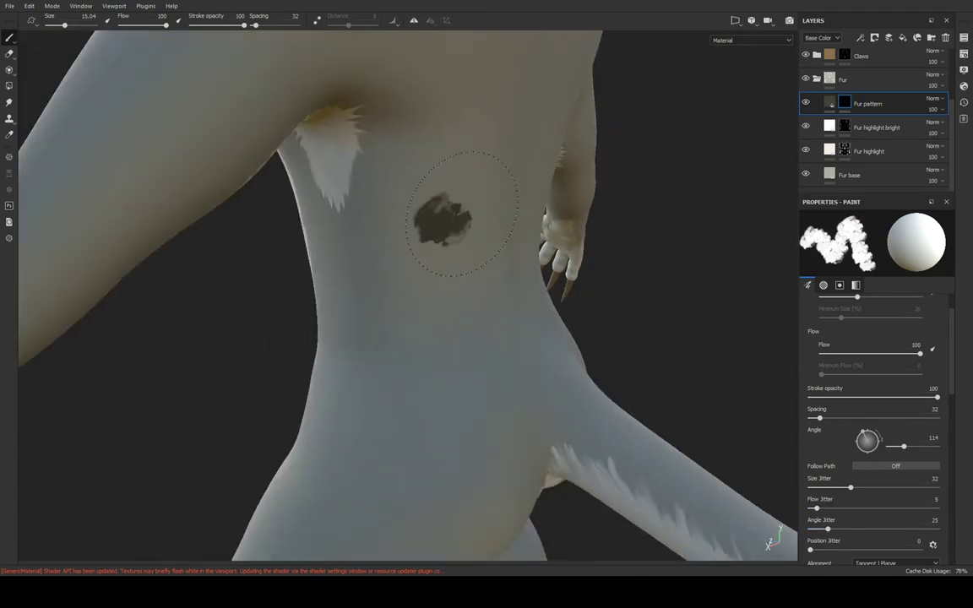
{"action": "left_click_drag", "start_coordinate": [494, 211], "coordinate": [540, 203], "text": "alt"}
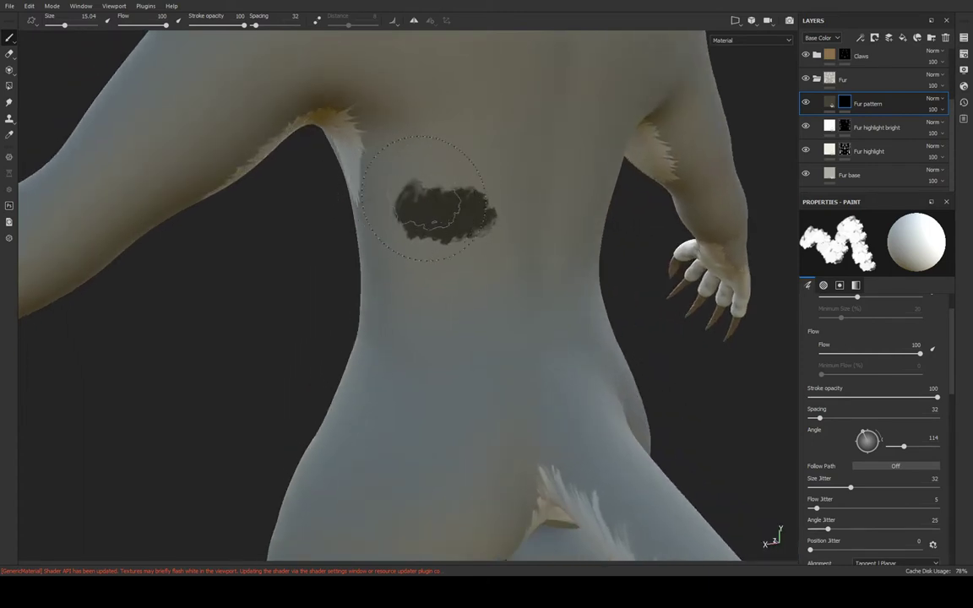
{"action": "key", "text": "ctrl+z"}
{"action": "left_click_drag", "start_coordinate": [485, 105], "coordinate": [479, 125]}
{"action": "left_click_drag", "start_coordinate": [469, 217], "coordinate": [473, 101]}
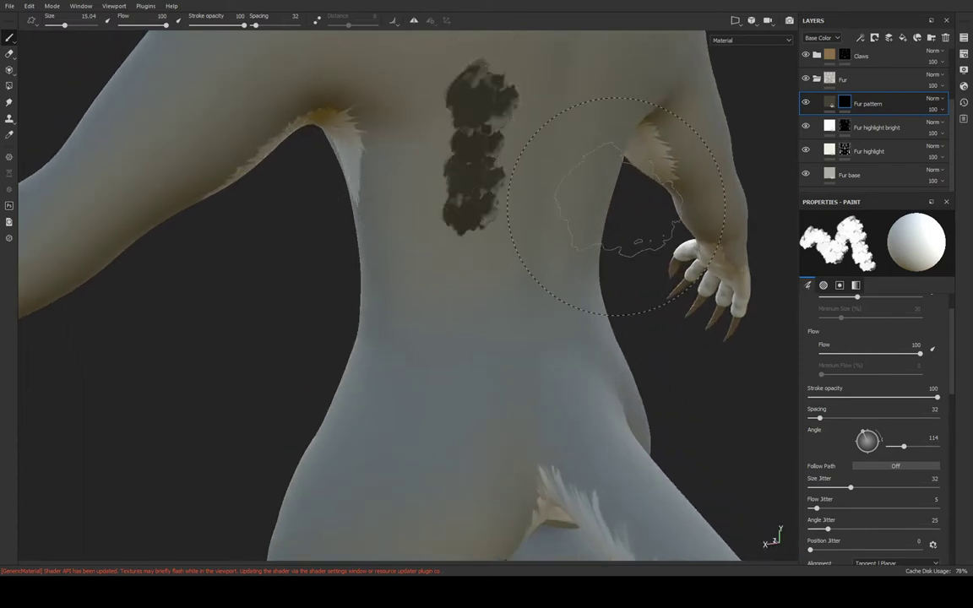
{"action": "key", "text": "ctrl+z"}
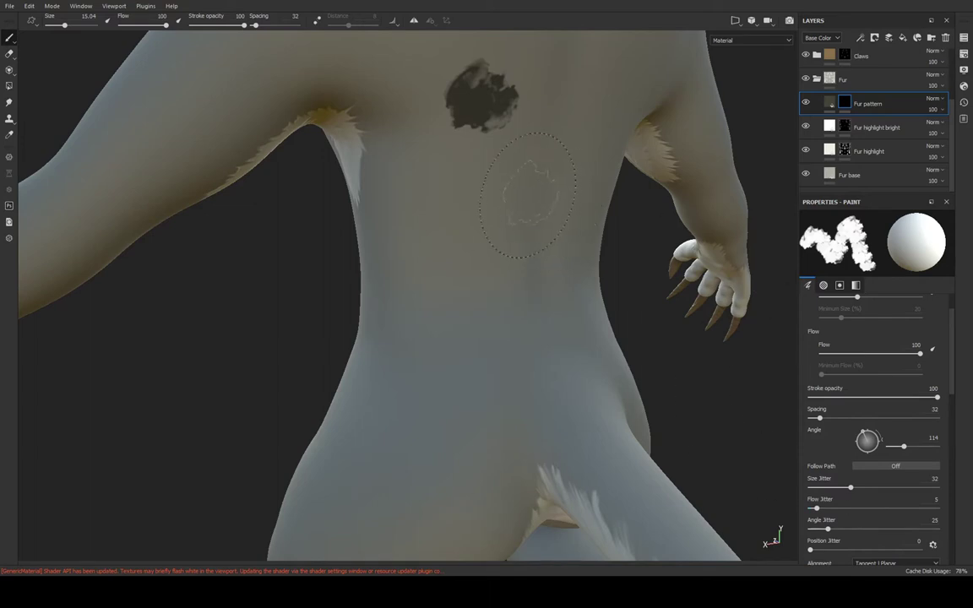
{"action": "key", "text": "ctrl+z"}
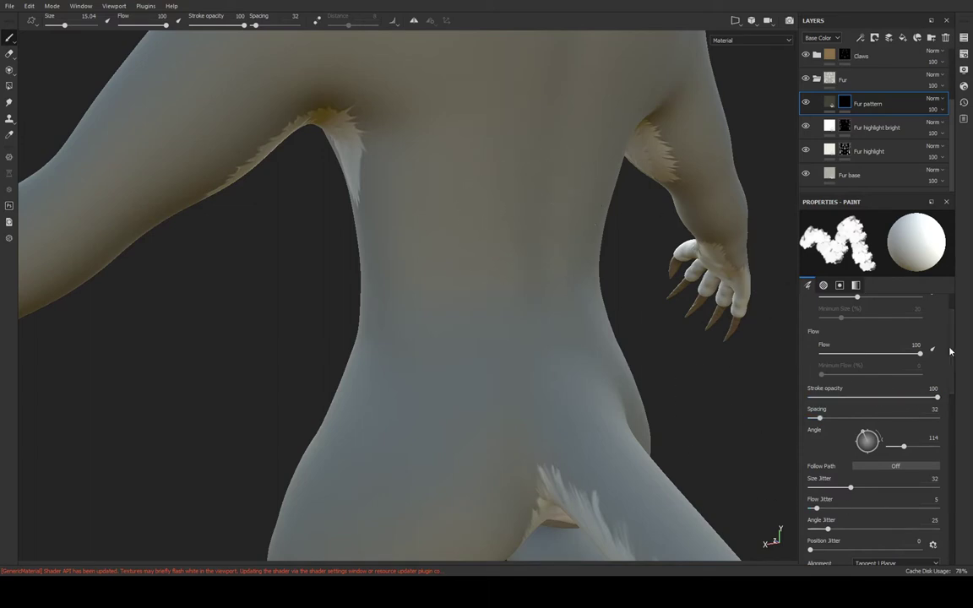
{"action": "scroll", "coordinate": [949, 345], "scroll_direction": "up", "scroll_amount": 2}
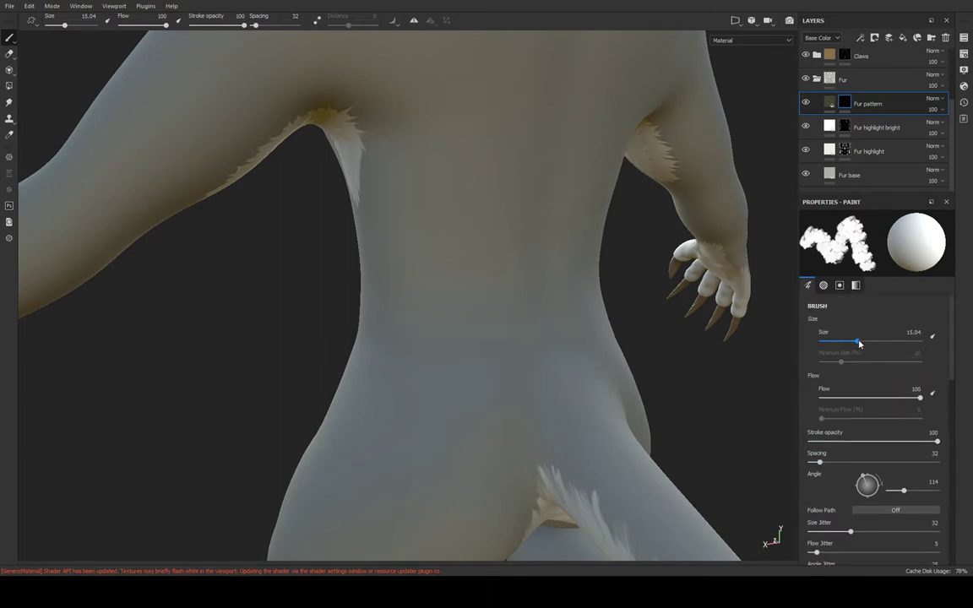
Shrink the brush size to 7.98 and undo a trial vertical stroke on the torso
{"action": "left_click_drag", "start_coordinate": [859, 343], "coordinate": [846, 341]}
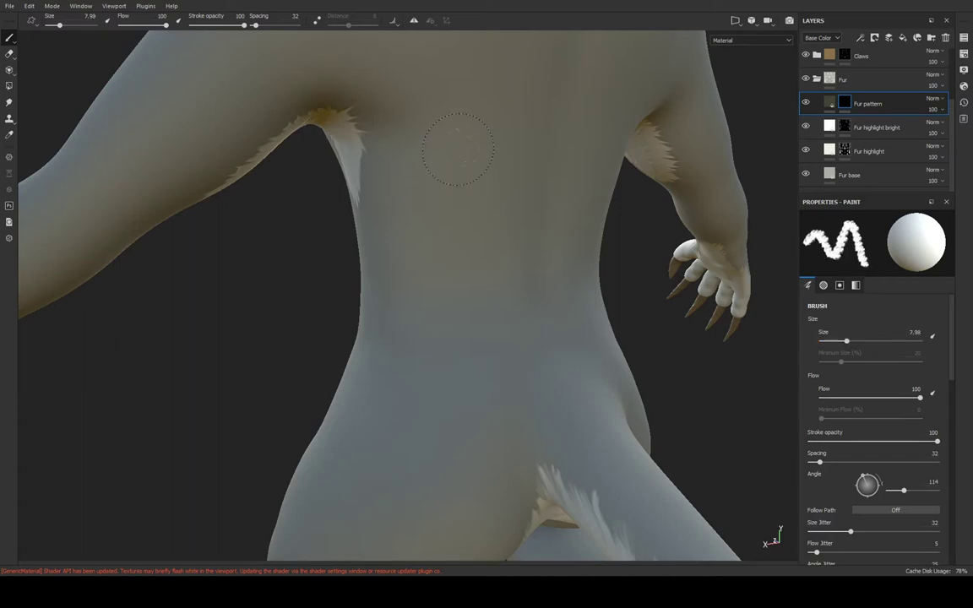
{"action": "mouse_move", "coordinate": [458, 149]}
{"action": "left_mouse_down"}
{"action": "mouse_move", "coordinate": [472, 268]}
{"action": "mouse_move", "coordinate": [404, 202]}
{"action": "left_mouse_up"}
{"action": "key", "text": "ctrl+z"}
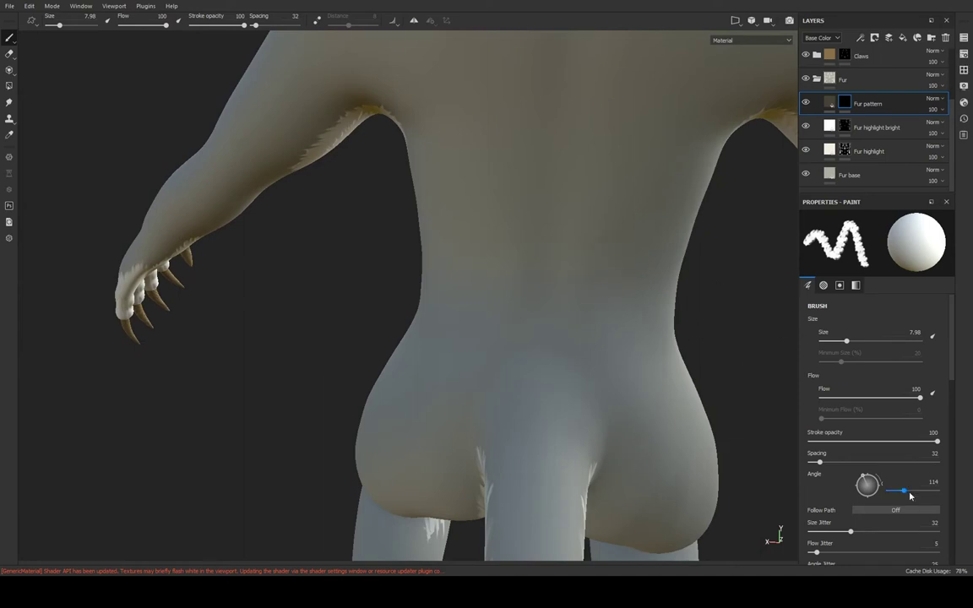
Reduce brush spacing to 11, undoing trial vertical and diagonal strokes on the back
{"action": "left_click_drag", "start_coordinate": [819, 463], "coordinate": [812, 463]}
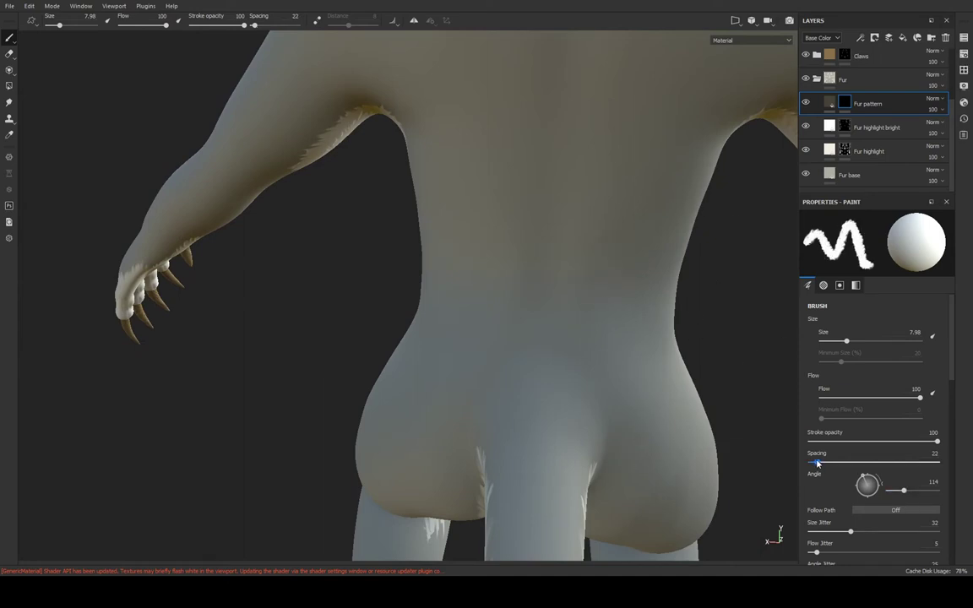
{"action": "left_click_drag", "start_coordinate": [517, 325], "coordinate": [511, 211]}
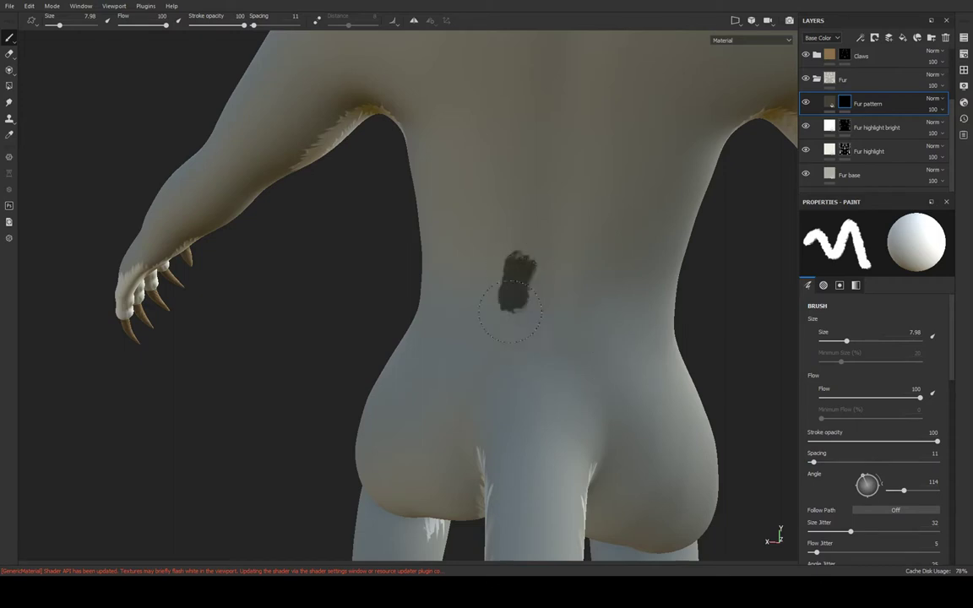
{"action": "scroll", "coordinate": [521, 256], "scroll_direction": "up", "scroll_amount": 4}
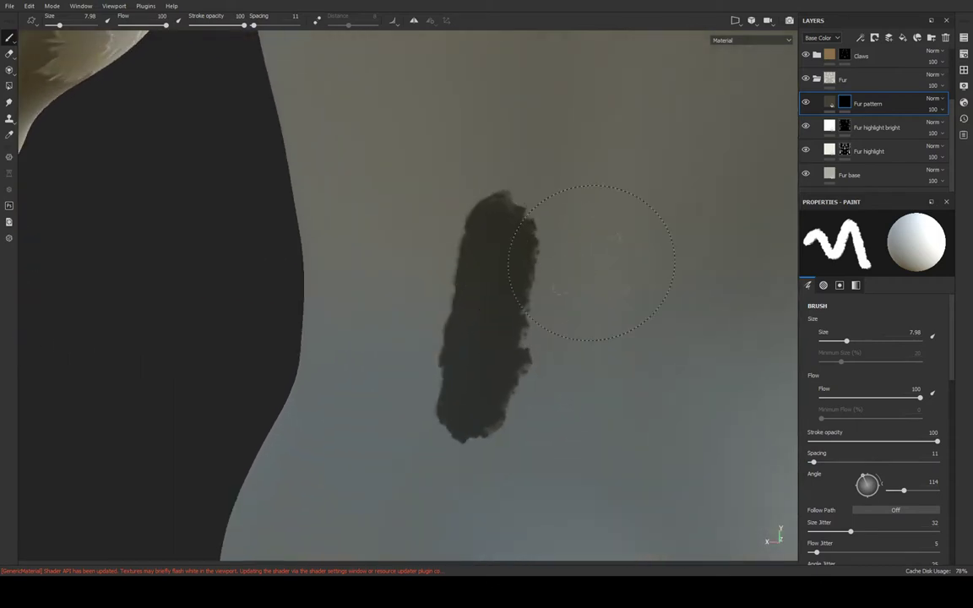
{"action": "key", "text": "ctrl+z"}
{"action": "mouse_move", "coordinate": [629, 252]}
{"action": "left_mouse_down"}
{"action": "mouse_move", "coordinate": [460, 355]}
{"action": "mouse_move", "coordinate": [625, 240]}
{"action": "left_mouse_up"}
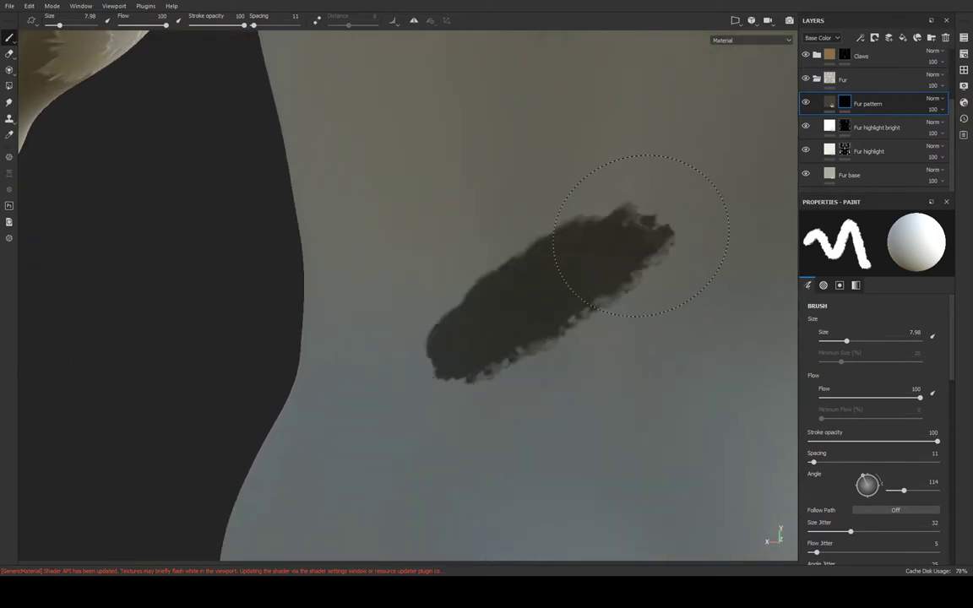
{"action": "scroll", "coordinate": [693, 448], "scroll_direction": "down", "scroll_amount": 3}
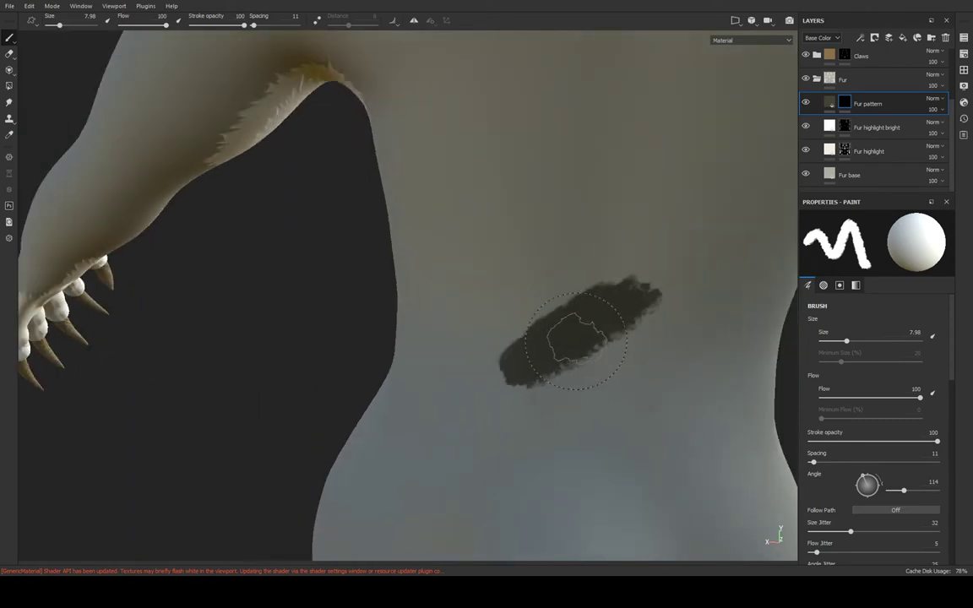
{"action": "mouse_move", "coordinate": [575, 336]}
{"action": "left_mouse_down", "text": "alt"}
{"action": "mouse_move", "coordinate": [710, 329]}
{"action": "mouse_move", "coordinate": [747, 384]}
{"action": "left_mouse_up", "text": "alt"}
{"action": "key", "text": "ctrl+z"}
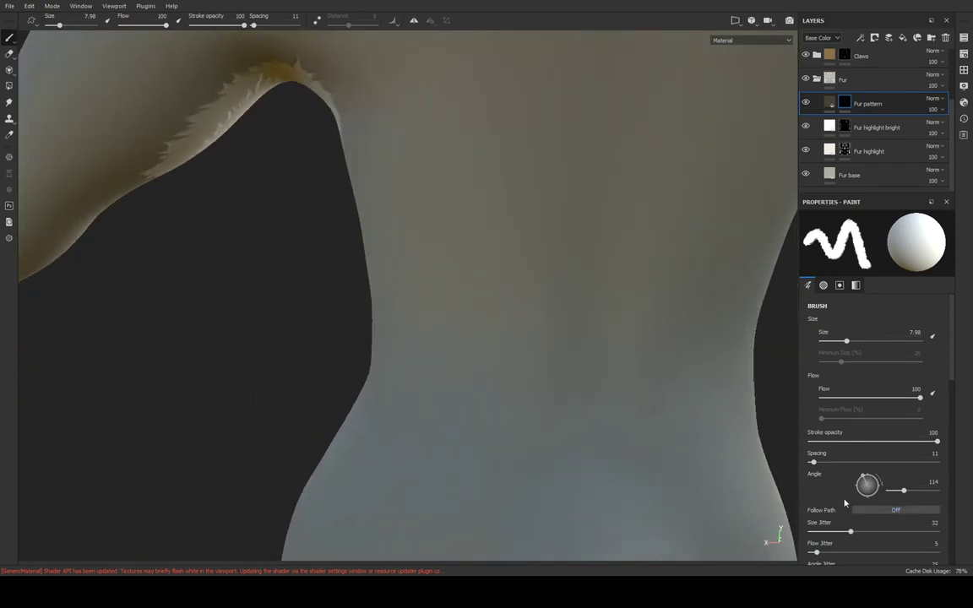
Raise brush spacing to 20 and undo a trial blob on the torso
{"action": "left_click_drag", "start_coordinate": [815, 465], "coordinate": [817, 464]}
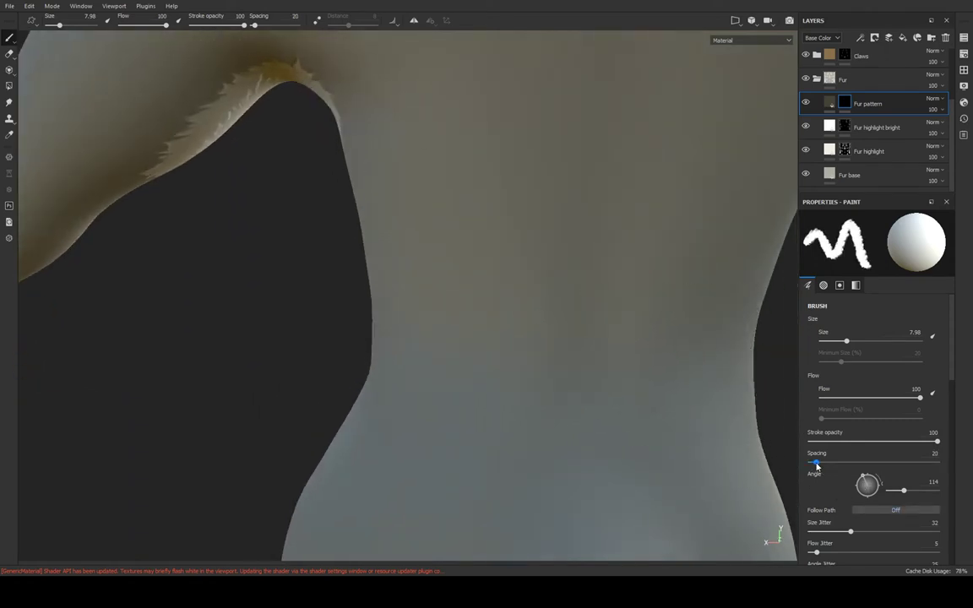
{"action": "mouse_move", "coordinate": [595, 311]}
{"action": "left_mouse_down"}
{"action": "mouse_move", "coordinate": [467, 422]}
{"action": "mouse_move", "coordinate": [569, 445]}
{"action": "mouse_move", "coordinate": [445, 456]}
{"action": "mouse_move", "coordinate": [685, 358]}
{"action": "mouse_move", "coordinate": [690, 277]}
{"action": "left_mouse_up"}
{"action": "key", "text": "ctrl+z"}
{"action": "scroll", "coordinate": [848, 425], "scroll_direction": "down", "scroll_amount": 4}
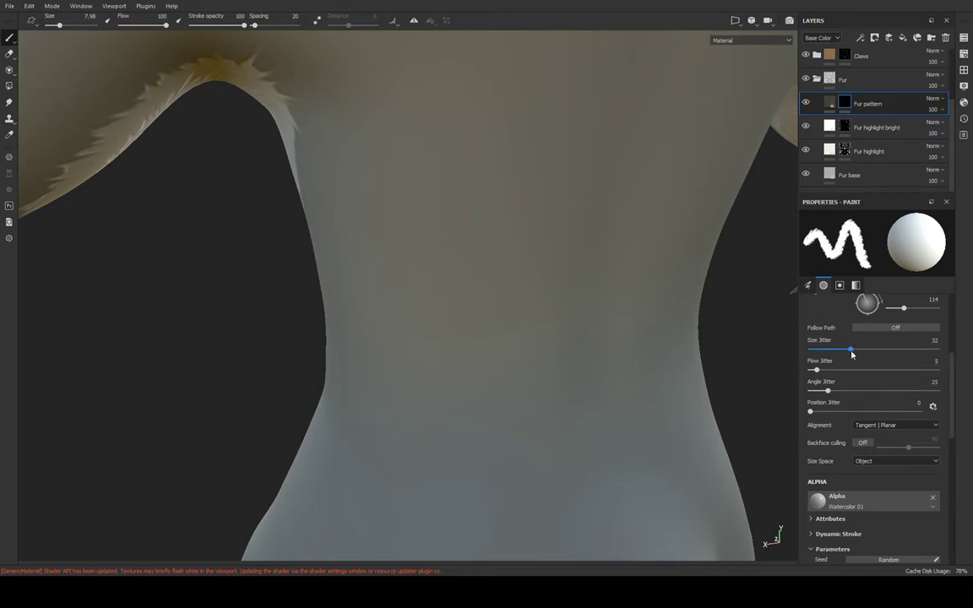
Adjust size jitter and raise flow jitter to 32, then 55, undoing each trial stroke
{"action": "left_click_drag", "start_coordinate": [852, 354], "coordinate": [851, 353]}
{"action": "left_click_drag", "start_coordinate": [505, 306], "coordinate": [586, 326]}
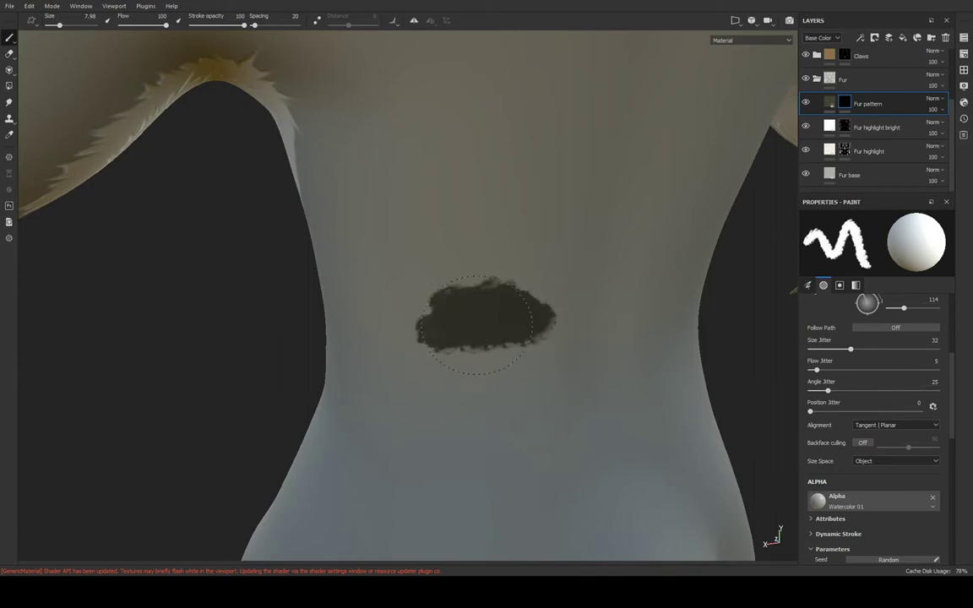
{"action": "key", "text": "ctrl+z"}
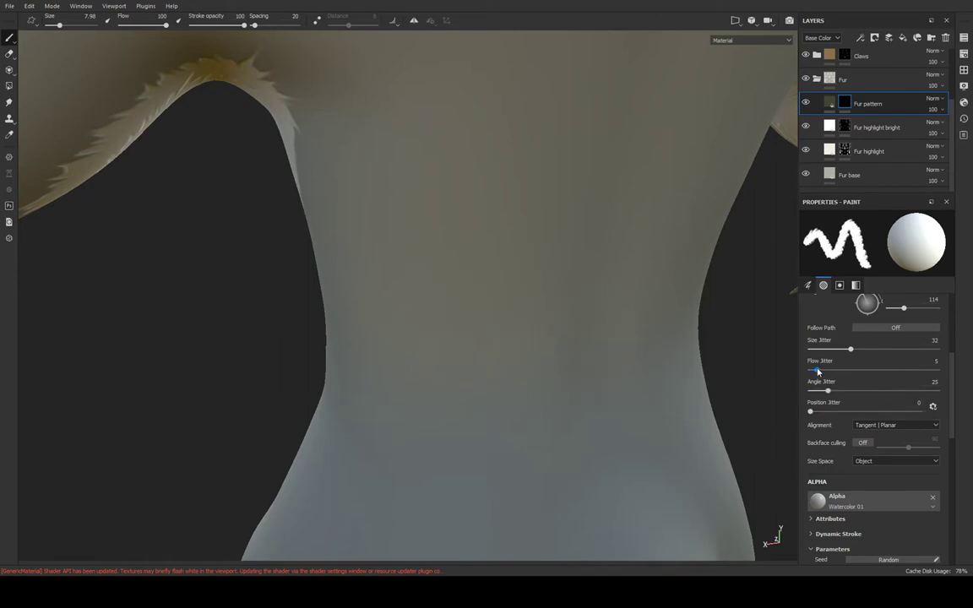
{"action": "left_click_drag", "start_coordinate": [843, 371], "coordinate": [851, 370]}
{"action": "left_click_drag", "start_coordinate": [468, 305], "coordinate": [464, 349]}
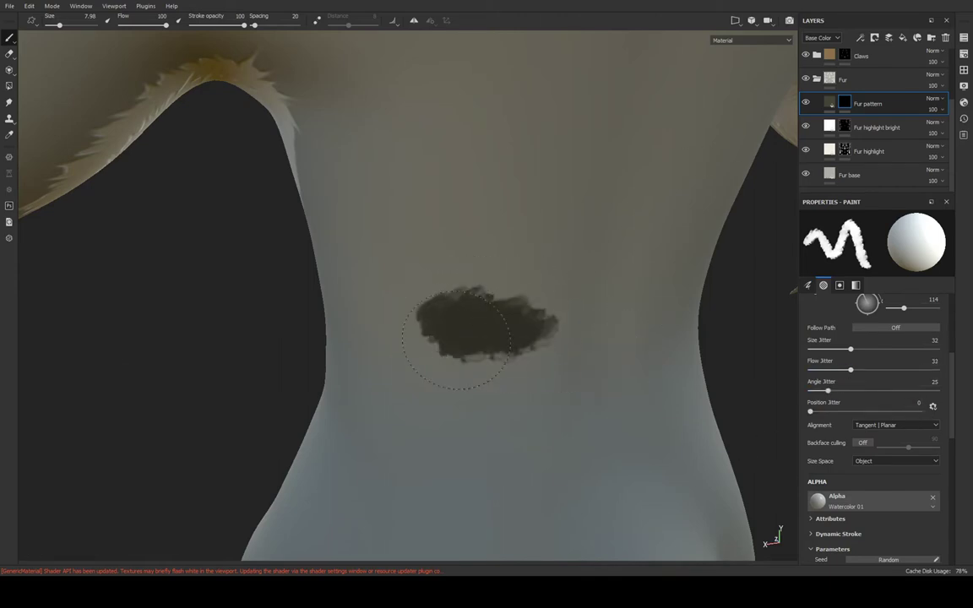
{"action": "key", "text": "ctrl+z"}
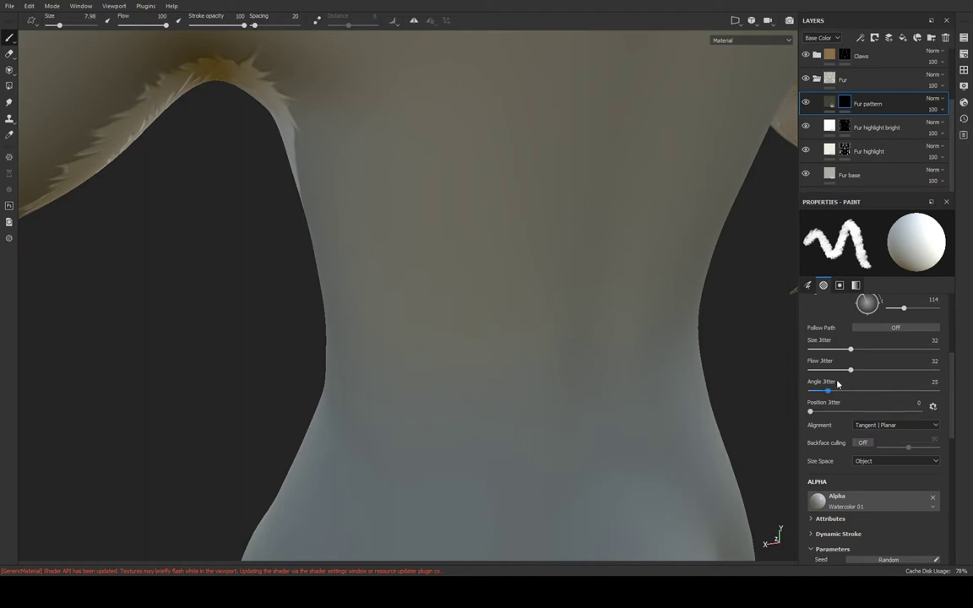
{"action": "left_click_drag", "start_coordinate": [853, 372], "coordinate": [879, 370]}
{"action": "left_click_drag", "start_coordinate": [518, 341], "coordinate": [461, 351]}
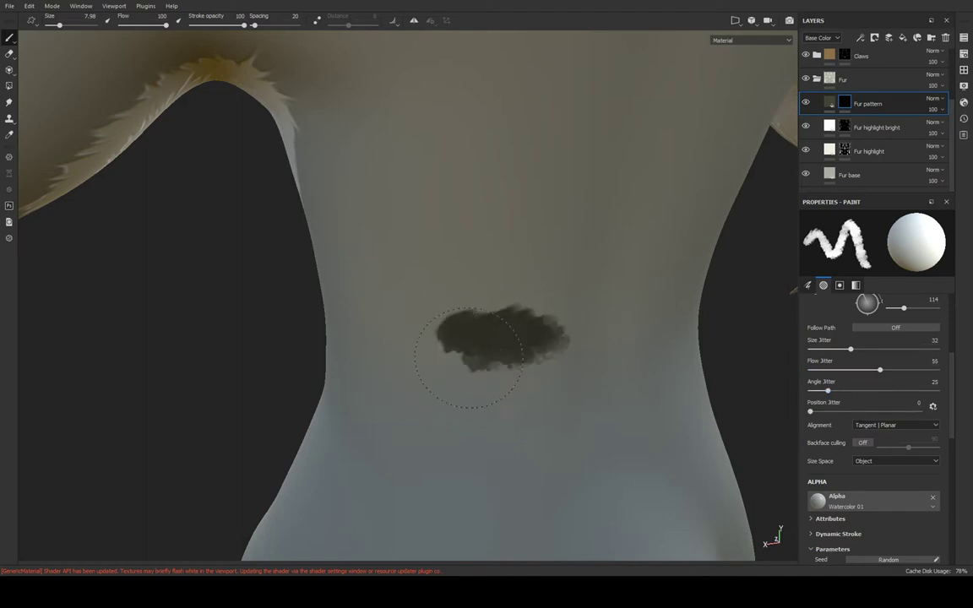
{"action": "key", "text": "ctrl+z"}
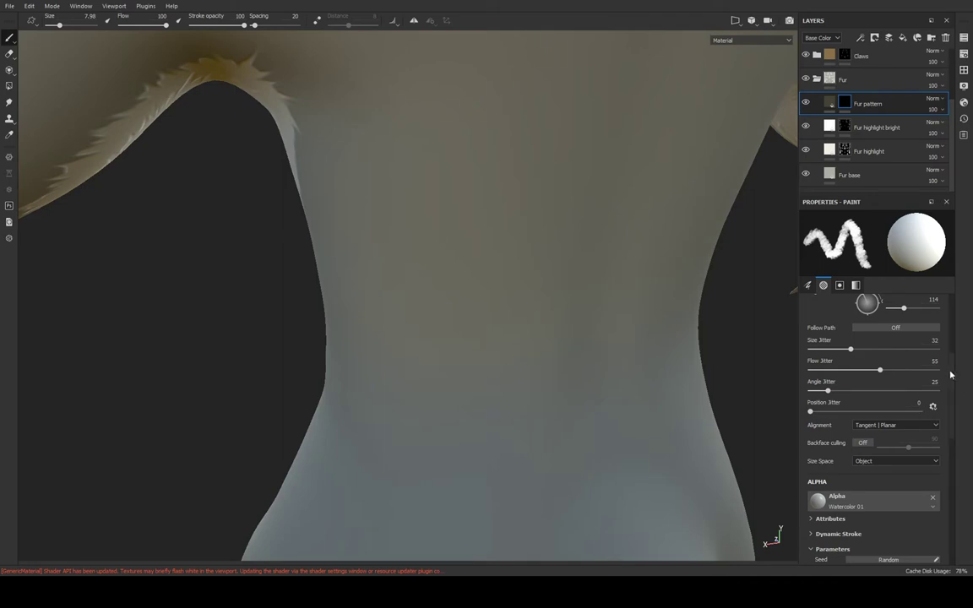
Raise brush spacing to 27 and undo a large trial stroke on the torso
{"action": "scroll", "coordinate": [952, 360], "scroll_direction": "up", "scroll_amount": 2}
{"action": "left_click_drag", "start_coordinate": [816, 335], "coordinate": [818, 336]}
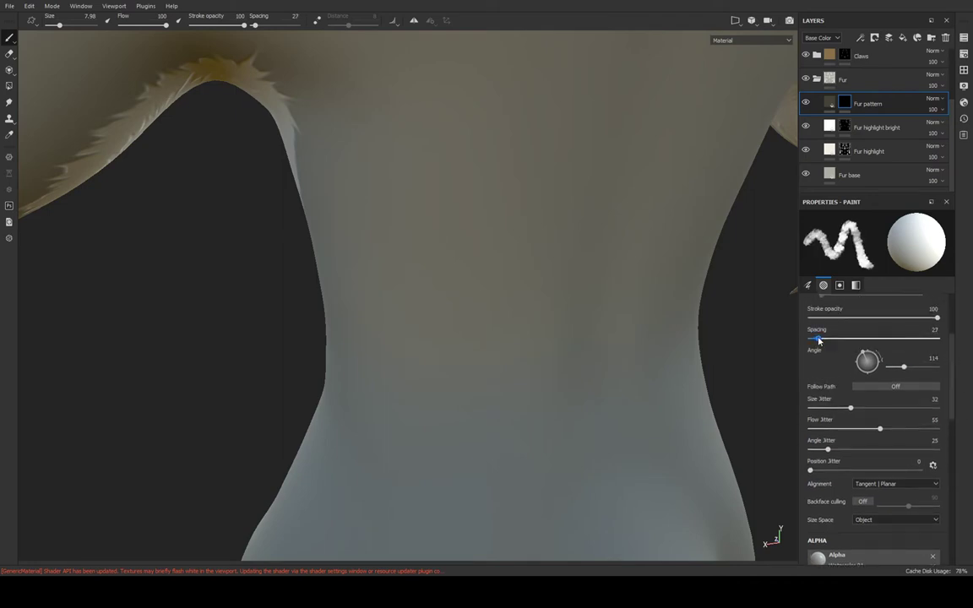
{"action": "left_click_drag", "start_coordinate": [536, 320], "coordinate": [473, 379]}
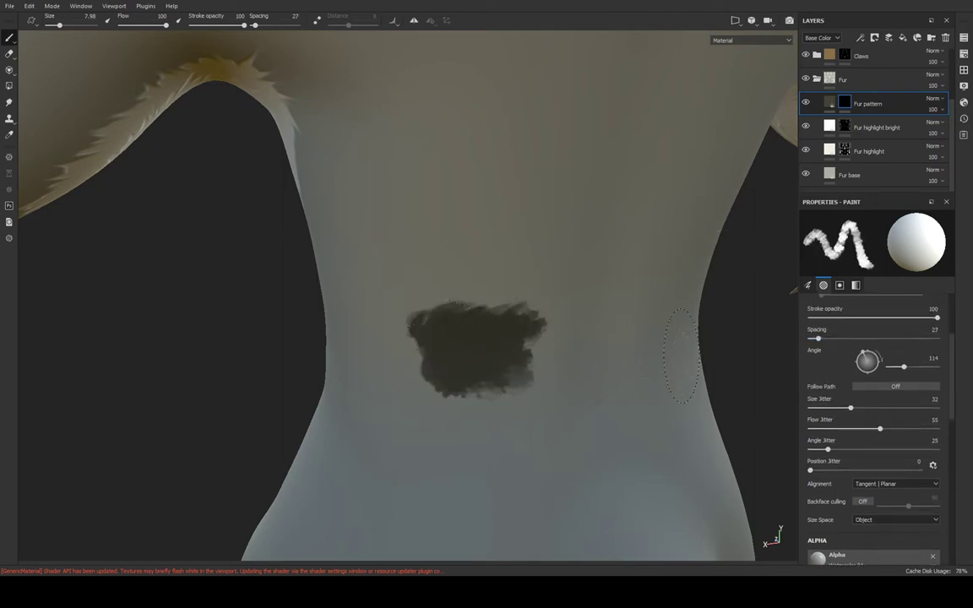
{"action": "key", "text": "ctrl+z"}
{"action": "scroll", "coordinate": [942, 359], "scroll_direction": "up", "scroll_amount": 2}
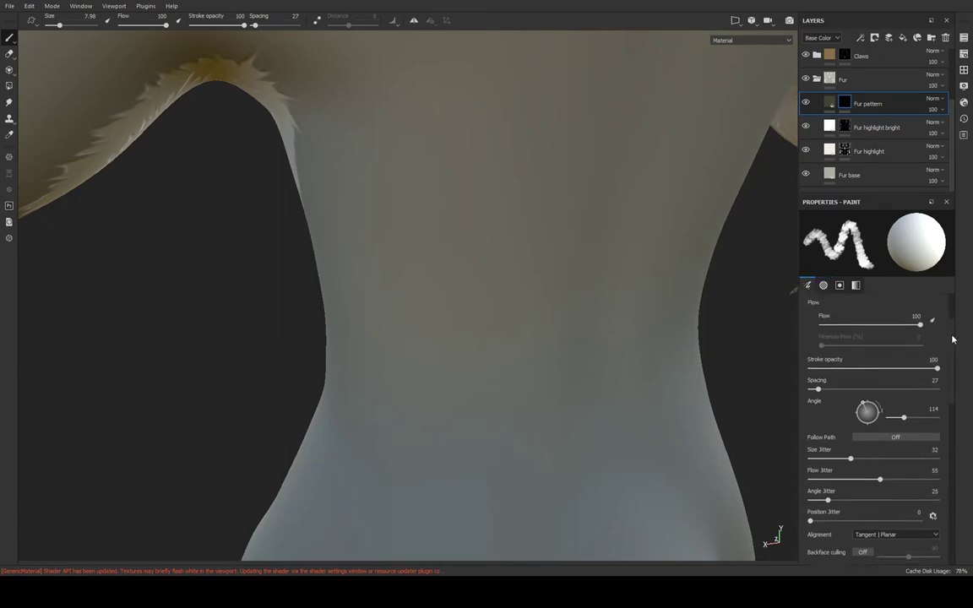
{"action": "scroll", "coordinate": [933, 375], "scroll_direction": "up", "scroll_amount": 2}
Enable pen pressure for size and flow, set minimum flow 26%, and shrink the brush to 3.89
{"action": "left_click", "coordinate": [932, 331]}
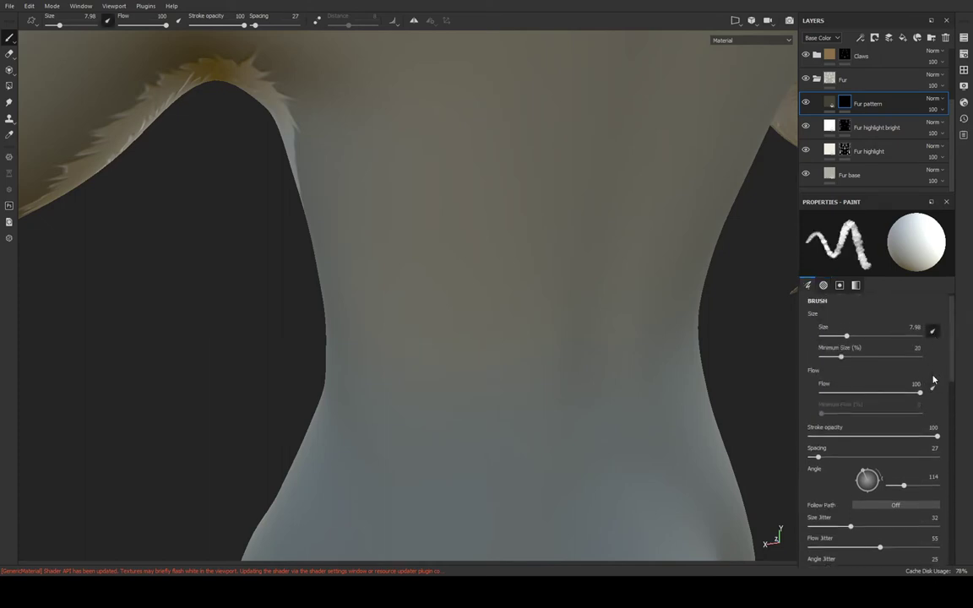
{"action": "left_click", "coordinate": [933, 389]}
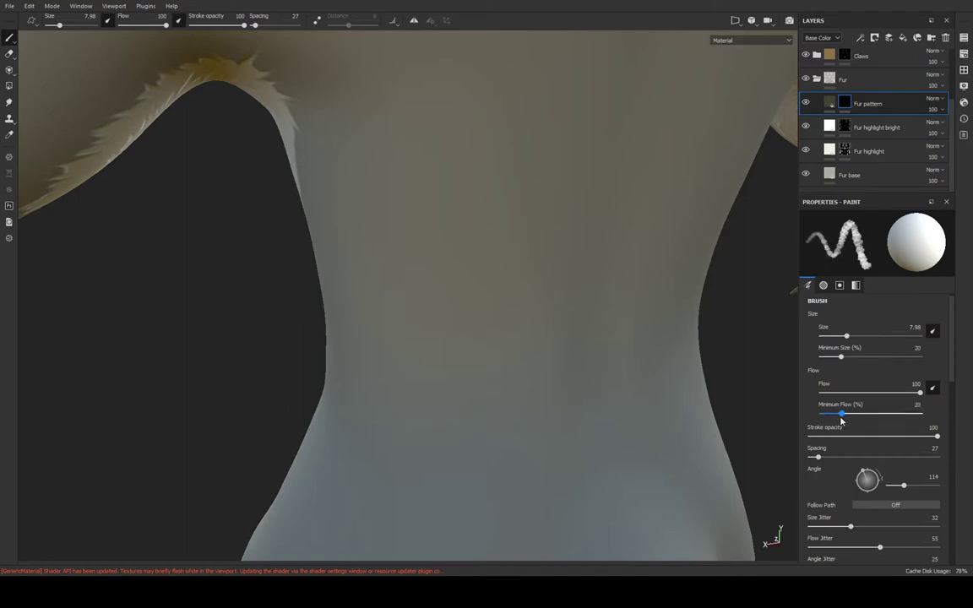
{"action": "left_click_drag", "start_coordinate": [843, 420], "coordinate": [847, 414]}
{"action": "left_click_drag", "start_coordinate": [502, 319], "coordinate": [486, 339]}
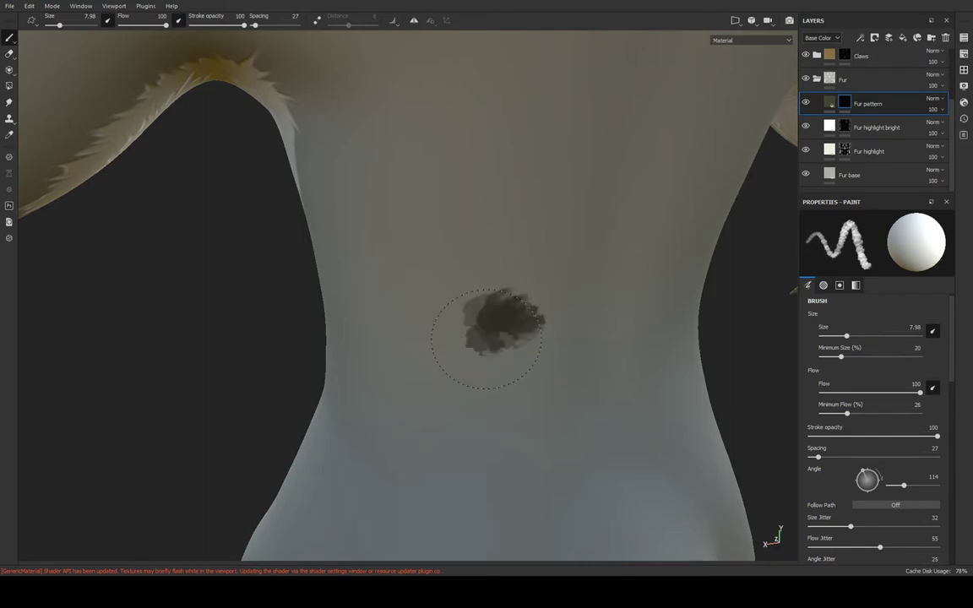
{"action": "key", "text": "ctrl+z"}
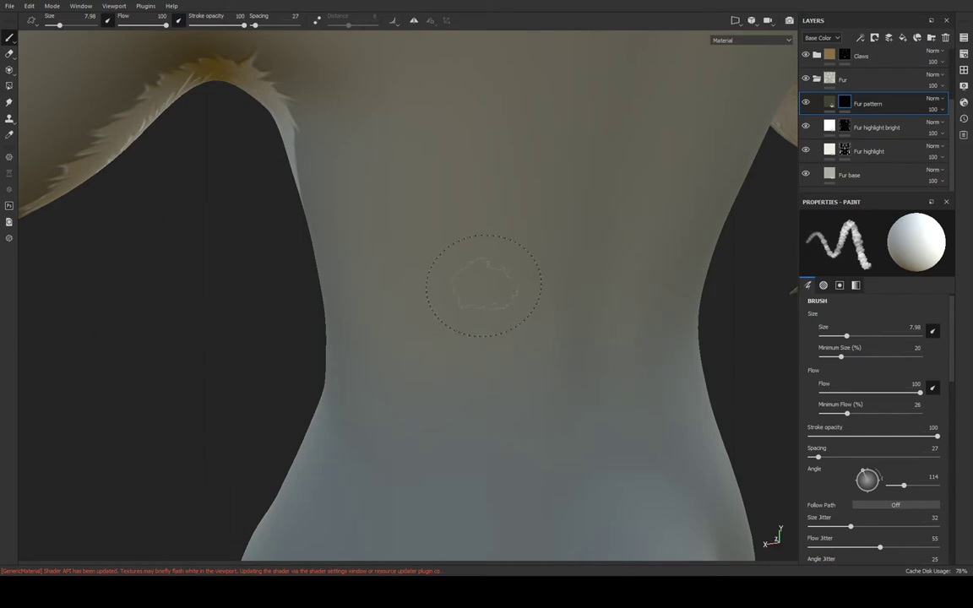
{"action": "left_click_drag", "start_coordinate": [483, 285], "coordinate": [515, 361]}
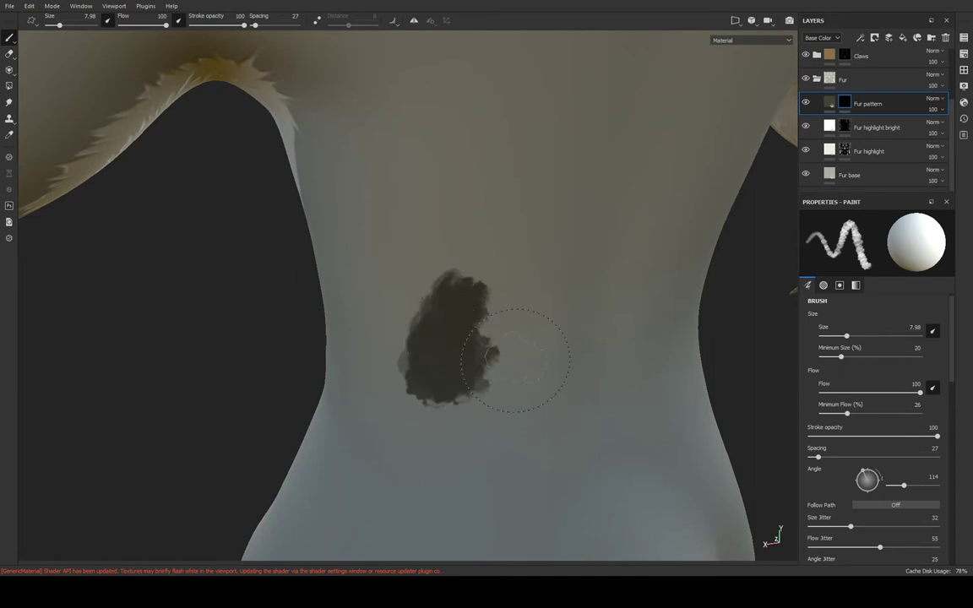
{"action": "key", "text": "ctrl+z"}
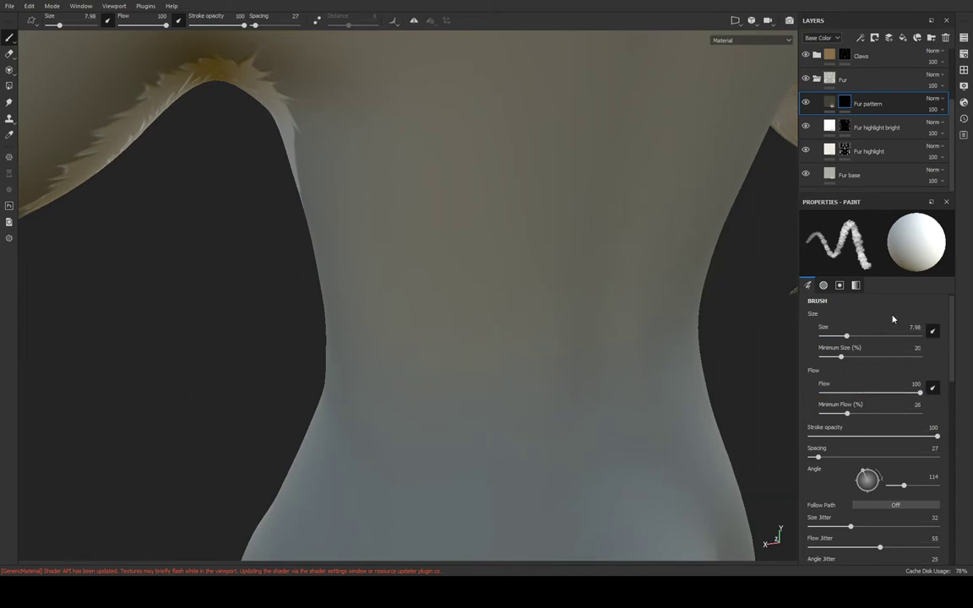
{"action": "left_click_drag", "start_coordinate": [847, 337], "coordinate": [838, 336]}
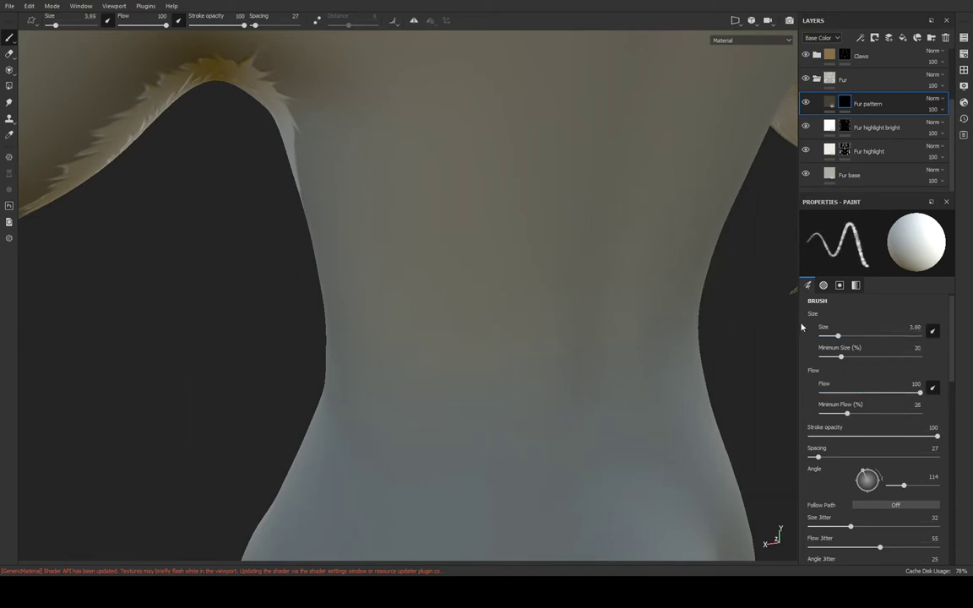
{"action": "mouse_move", "coordinate": [723, 295]}
{"action": "left_mouse_down", "text": "alt"}
{"action": "mouse_move", "coordinate": [725, 256]}
{"action": "mouse_move", "coordinate": [576, 321]}
{"action": "mouse_move", "coordinate": [636, 141]}
{"action": "mouse_move", "coordinate": [664, 261]}
{"action": "mouse_move", "coordinate": [384, 262]}
{"action": "mouse_move", "coordinate": [673, 293]}
{"action": "mouse_move", "coordinate": [434, 217]}
{"action": "mouse_move", "coordinate": [478, 277]}
{"action": "mouse_move", "coordinate": [553, 135]}
{"action": "left_mouse_up", "text": "alt"}
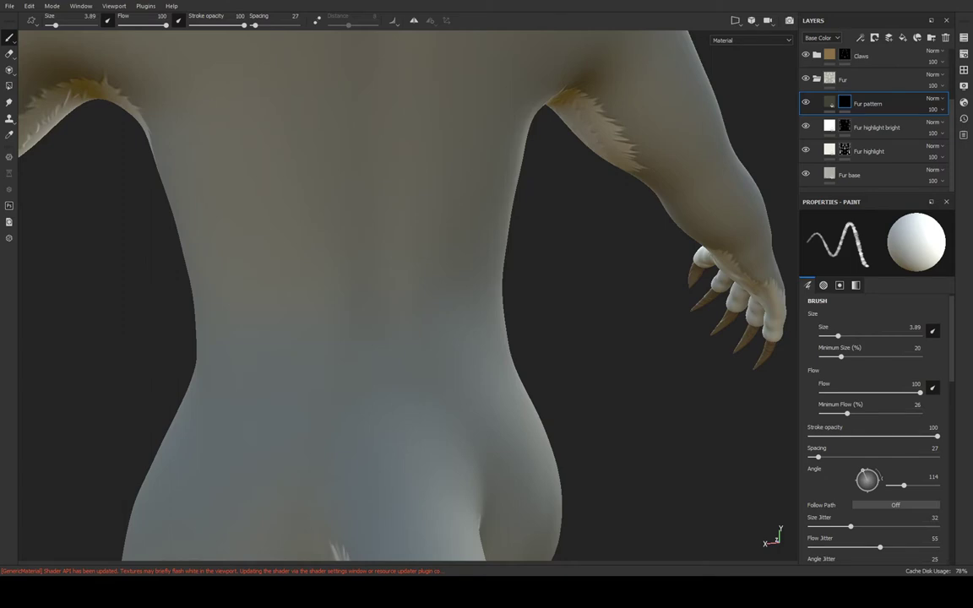
{"action": "left_click_drag", "start_coordinate": [417, 319], "coordinate": [439, 309], "text": "alt+shift"}
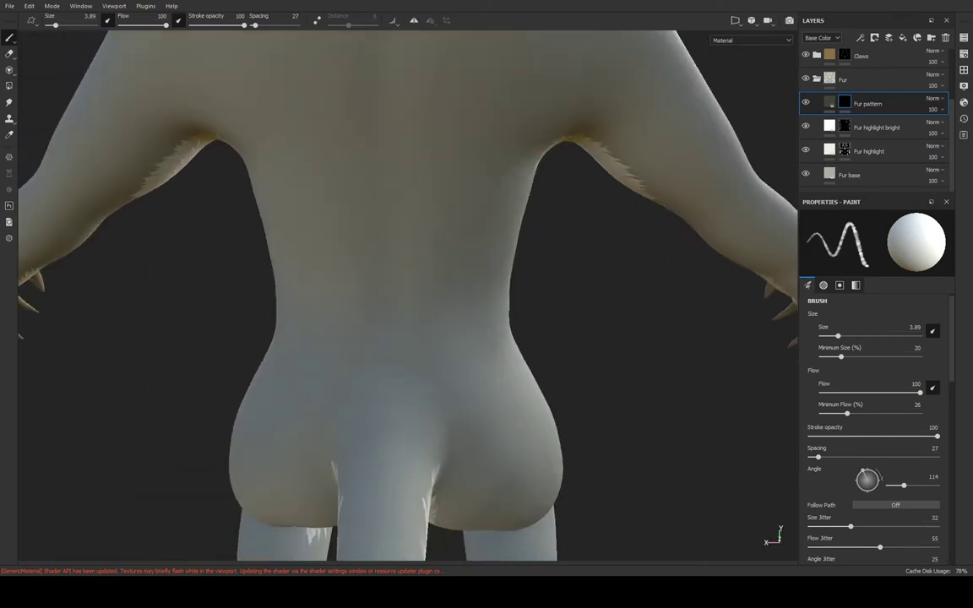
{"action": "mouse_move", "coordinate": [440, 310]}
{"action": "right_mouse_down", "text": "alt"}
{"action": "mouse_move", "coordinate": [428, 374]}
{"action": "mouse_move", "coordinate": [460, 387]}
{"action": "mouse_move", "coordinate": [474, 368]}
{"action": "right_mouse_up", "text": "alt"}
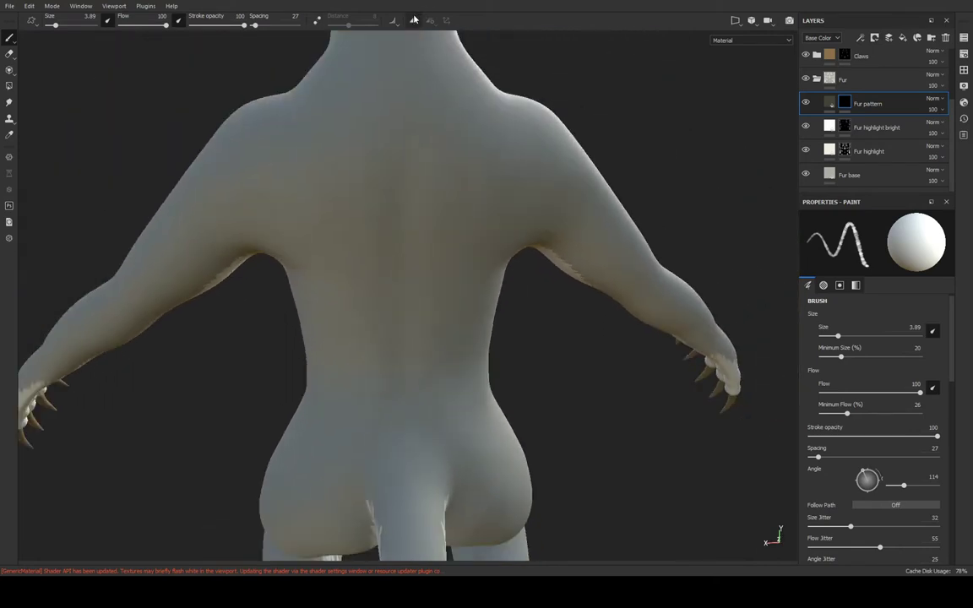
{"action": "left_click", "coordinate": [413, 18]}
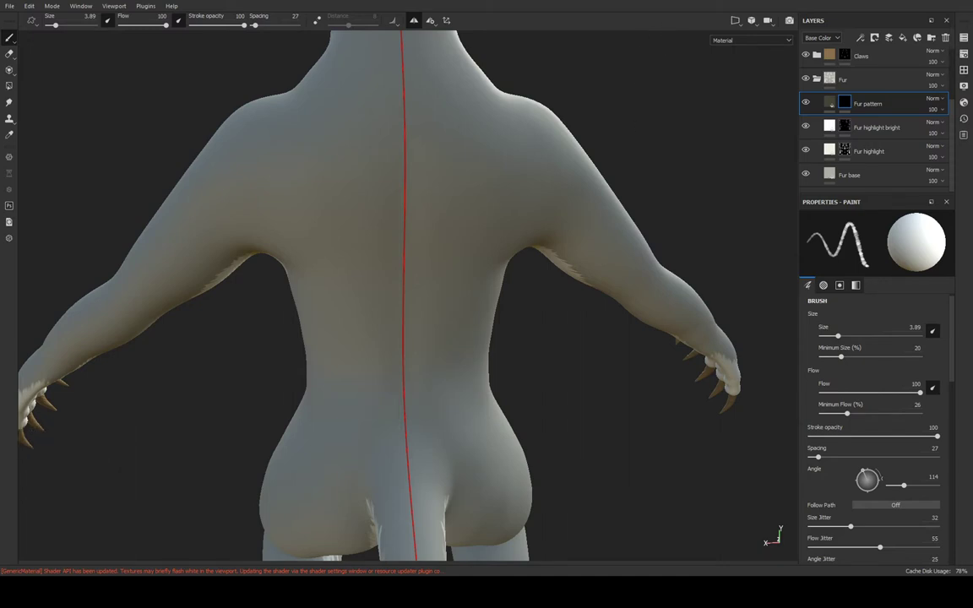
{"action": "middle_click_drag", "start_coordinate": [600, 36], "coordinate": [475, 283], "text": "alt"}
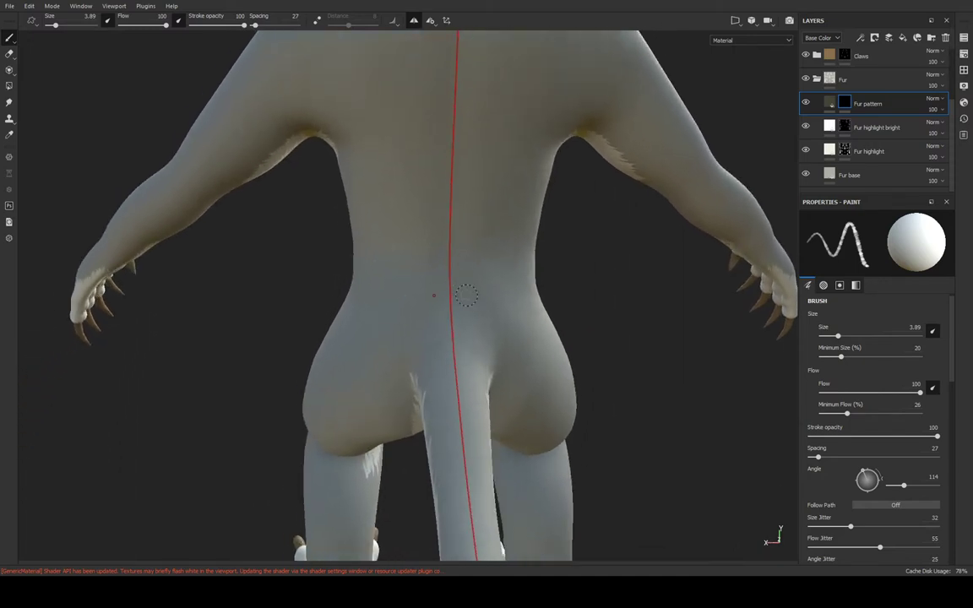
{"action": "right_click_drag", "start_coordinate": [475, 284], "coordinate": [444, 279], "text": "shift"}
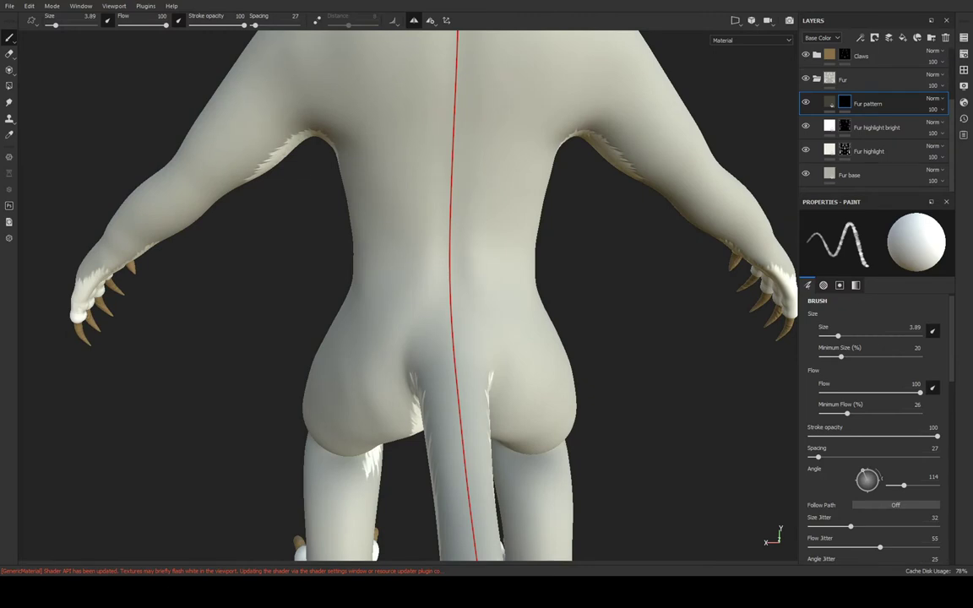
{"action": "left_click_drag", "start_coordinate": [381, 342], "coordinate": [397, 309], "text": "alt"}
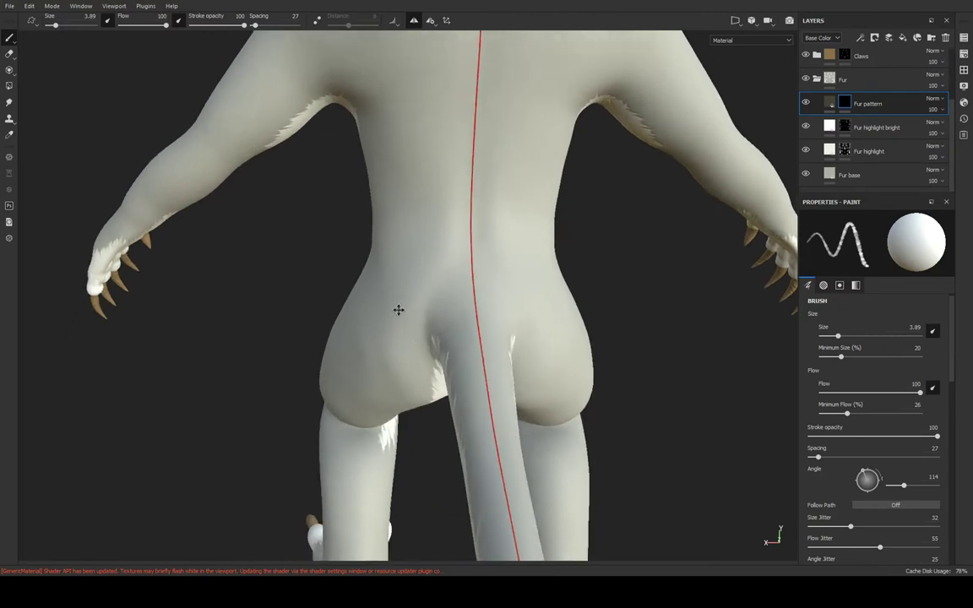
{"action": "mouse_move", "coordinate": [397, 308]}
{"action": "right_mouse_down", "text": "alt"}
{"action": "mouse_move", "coordinate": [413, 278]}
{"action": "mouse_move", "coordinate": [385, 434]}
{"action": "mouse_move", "coordinate": [414, 341]}
{"action": "mouse_move", "coordinate": [376, 385]}
{"action": "right_mouse_up", "text": "alt"}
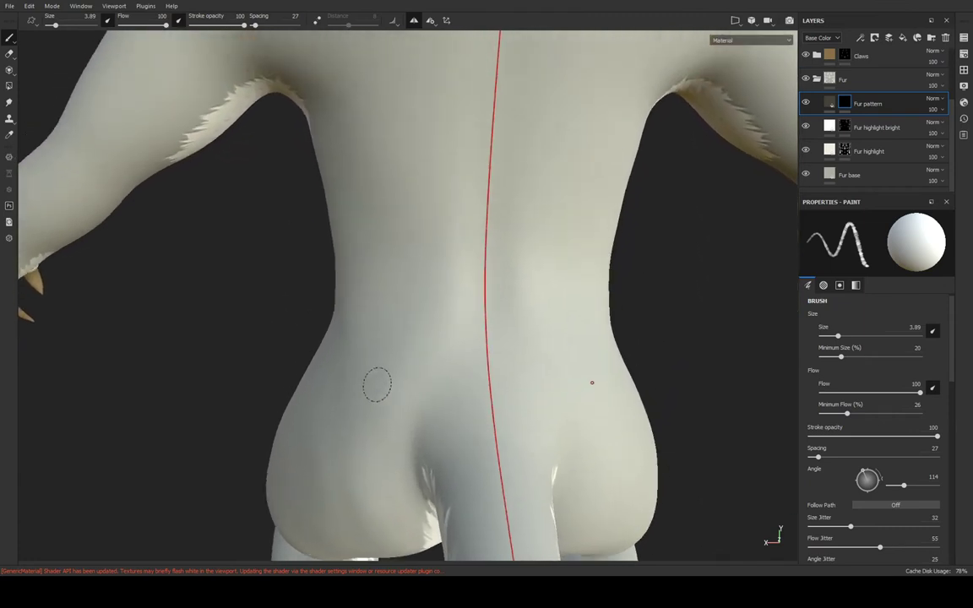
{"action": "mouse_move", "coordinate": [370, 408]}
{"action": "left_mouse_down"}
{"action": "mouse_move", "coordinate": [466, 331]}
{"action": "mouse_move", "coordinate": [457, 353]}
{"action": "mouse_move", "coordinate": [407, 395]}
{"action": "left_mouse_up"}
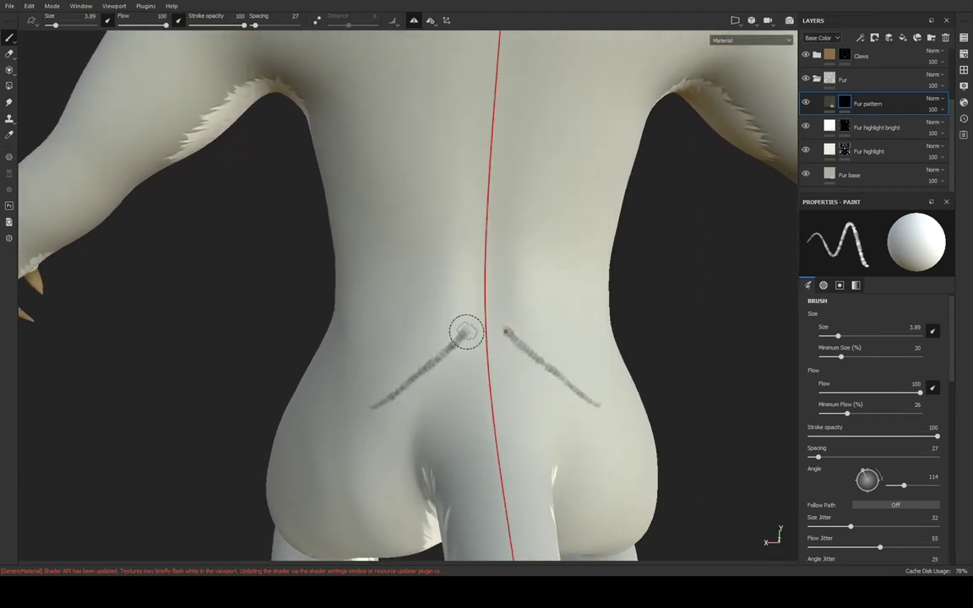
{"action": "key", "text": "ctrl+z"}
{"action": "left_click_drag", "start_coordinate": [481, 330], "coordinate": [580, 406]}
{"action": "key", "text": "ctrl+z"}
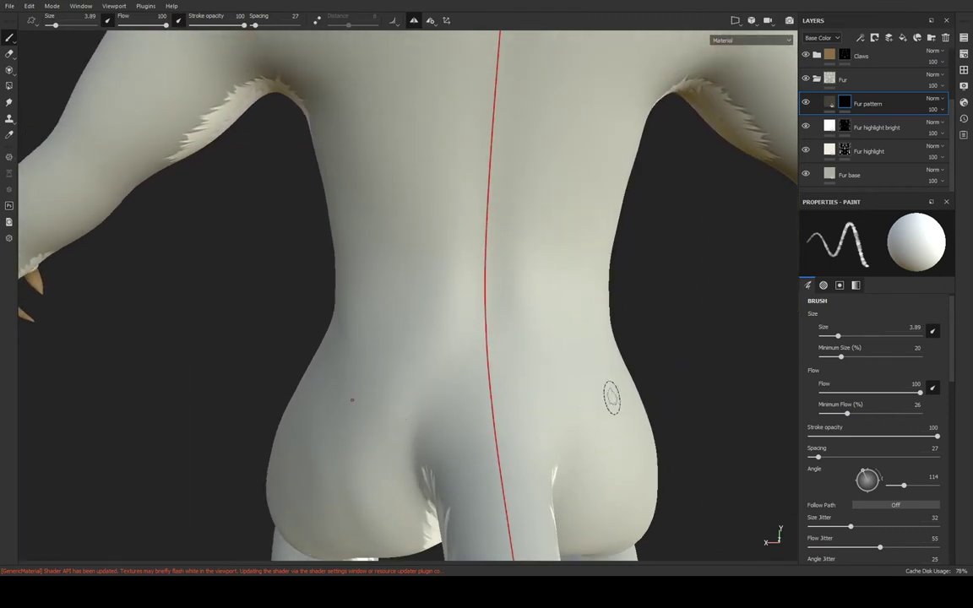
Set the brush to size 6.63 and spacing 9, undoing test strokes on the lower back
{"action": "left_click_drag", "start_coordinate": [839, 336], "coordinate": [843, 337]}
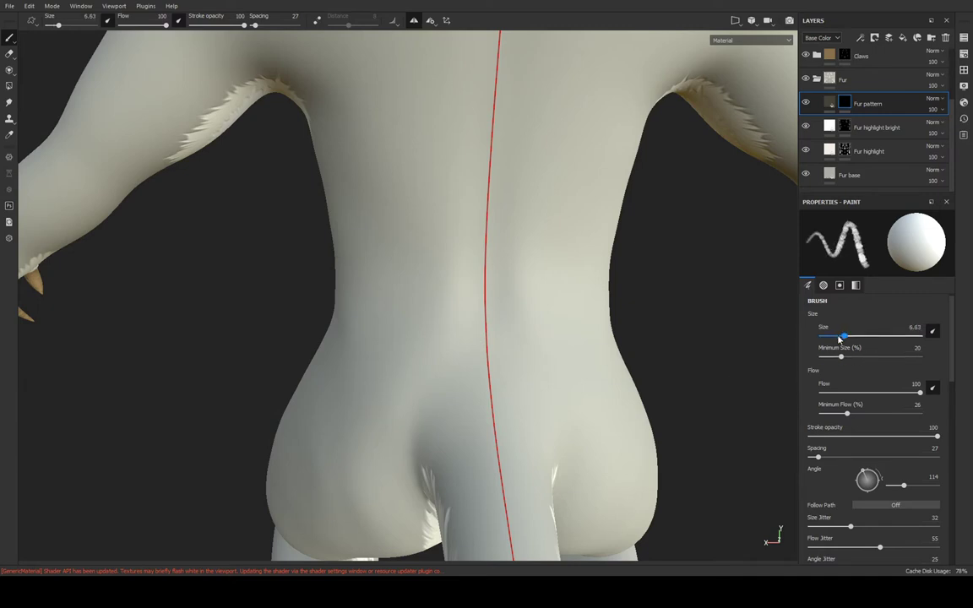
{"action": "left_click_drag", "start_coordinate": [818, 457], "coordinate": [812, 457]}
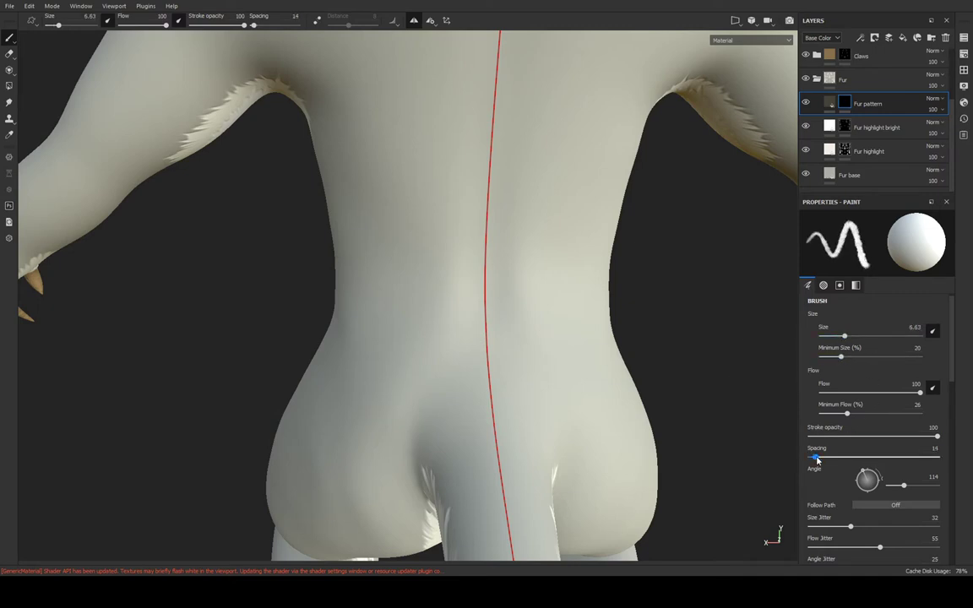
{"action": "left_click_drag", "start_coordinate": [376, 406], "coordinate": [469, 336]}
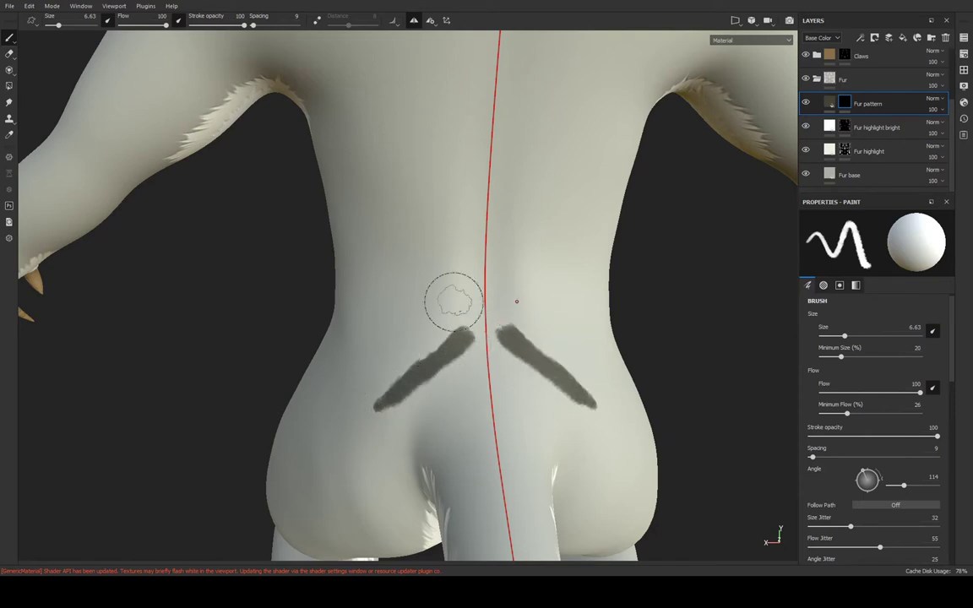
{"action": "key", "text": "ctrl+z"}
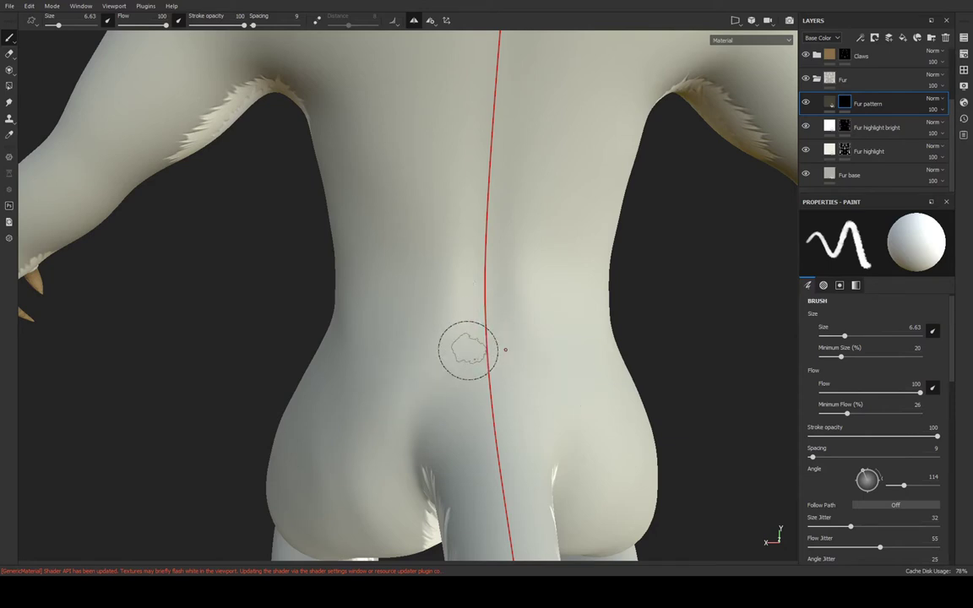
{"action": "mouse_move", "coordinate": [467, 341]}
{"action": "left_mouse_down", "text": "alt"}
{"action": "mouse_move", "coordinate": [499, 347]}
{"action": "mouse_move", "coordinate": [464, 438]}
{"action": "mouse_move", "coordinate": [484, 349]}
{"action": "mouse_move", "coordinate": [469, 331]}
{"action": "mouse_move", "coordinate": [453, 342]}
{"action": "mouse_move", "coordinate": [456, 326]}
{"action": "mouse_move", "coordinate": [452, 358]}
{"action": "mouse_move", "coordinate": [456, 347]}
{"action": "left_mouse_up", "text": "alt"}
{"action": "key", "text": "ctrl+z"}
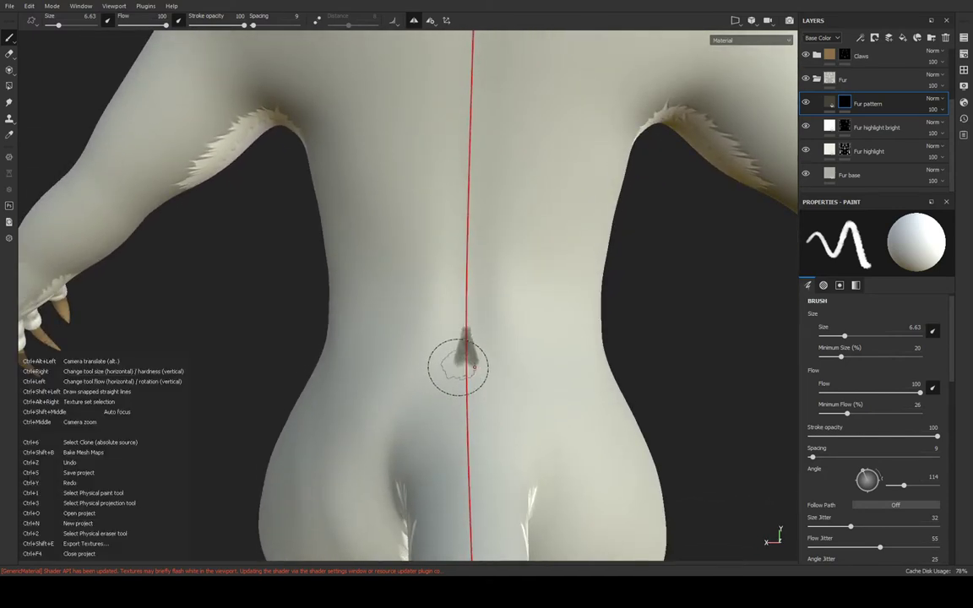
{"action": "key", "text": "ctrl+z"}
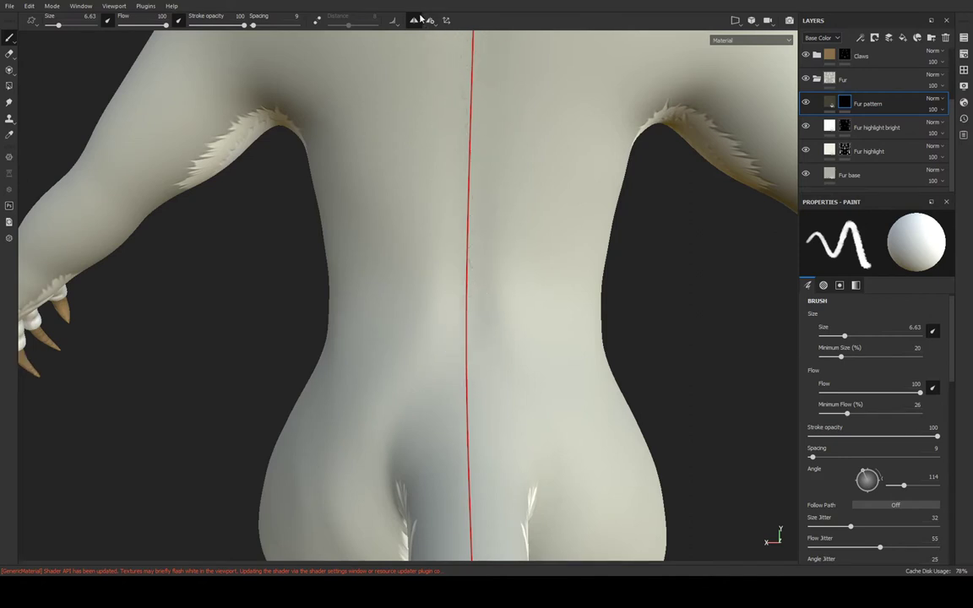
{"action": "mouse_move", "coordinate": [477, 312]}
{"action": "middle_mouse_down", "text": "alt"}
{"action": "mouse_move", "coordinate": [525, 212]}
{"action": "mouse_move", "coordinate": [521, 258]}
{"action": "middle_mouse_up", "text": "alt"}
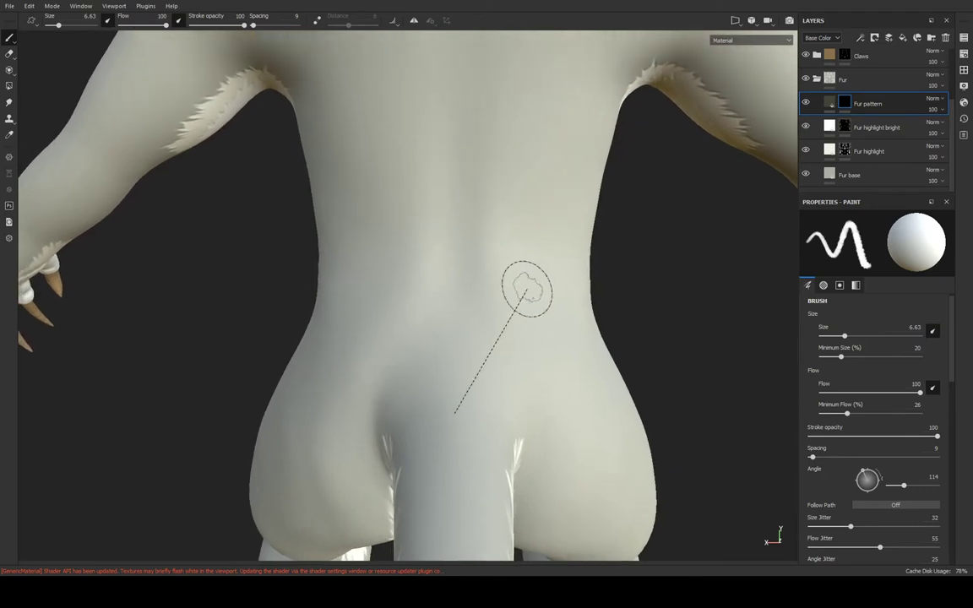
Turn on mirrored symmetry, test a stroke down the spine, and undo it
{"action": "mouse_move", "coordinate": [460, 212]}
{"action": "left_mouse_down"}
{"action": "mouse_move", "coordinate": [458, 424]}
{"action": "mouse_move", "coordinate": [456, 258]}
{"action": "left_mouse_up"}
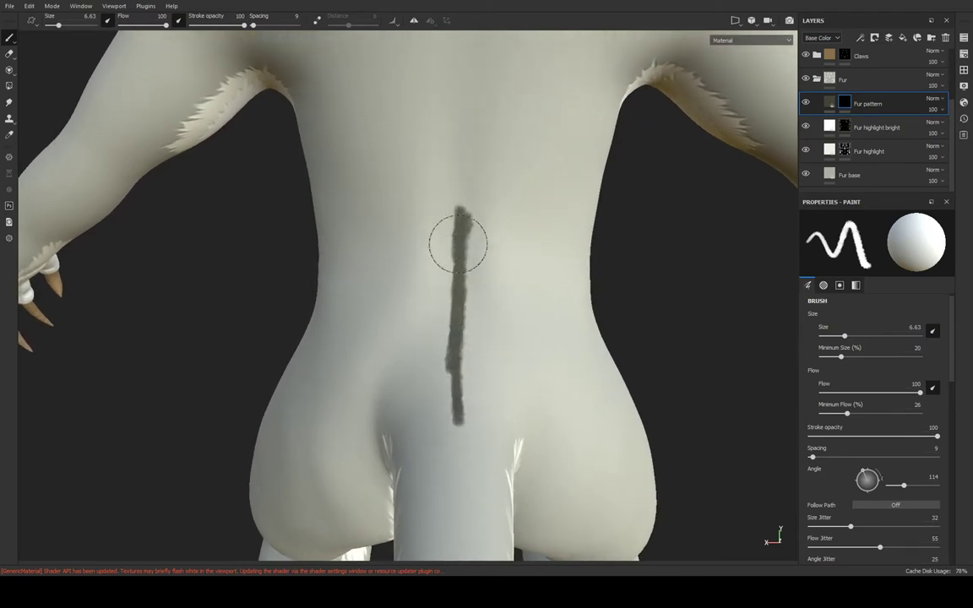
{"action": "left_click", "coordinate": [414, 20]}
{"action": "left_click_drag", "start_coordinate": [418, 102], "coordinate": [457, 306], "text": "alt"}
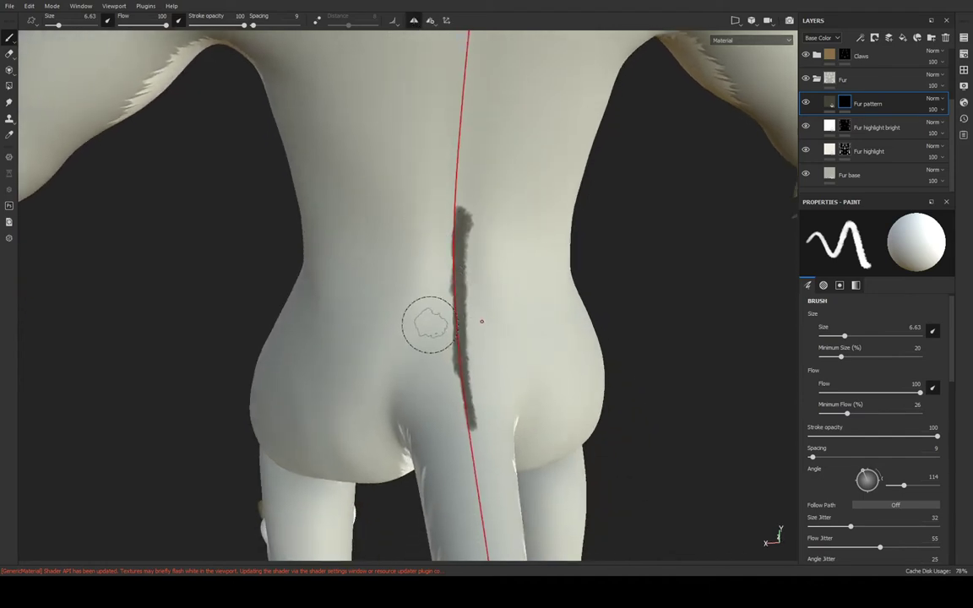
{"action": "mouse_move", "coordinate": [448, 321]}
{"action": "left_mouse_down", "text": "alt"}
{"action": "mouse_move", "coordinate": [445, 311]}
{"action": "mouse_move", "coordinate": [441, 319]}
{"action": "mouse_move", "coordinate": [511, 235]}
{"action": "mouse_move", "coordinate": [490, 209]}
{"action": "mouse_move", "coordinate": [473, 289]}
{"action": "left_mouse_up", "text": "alt"}
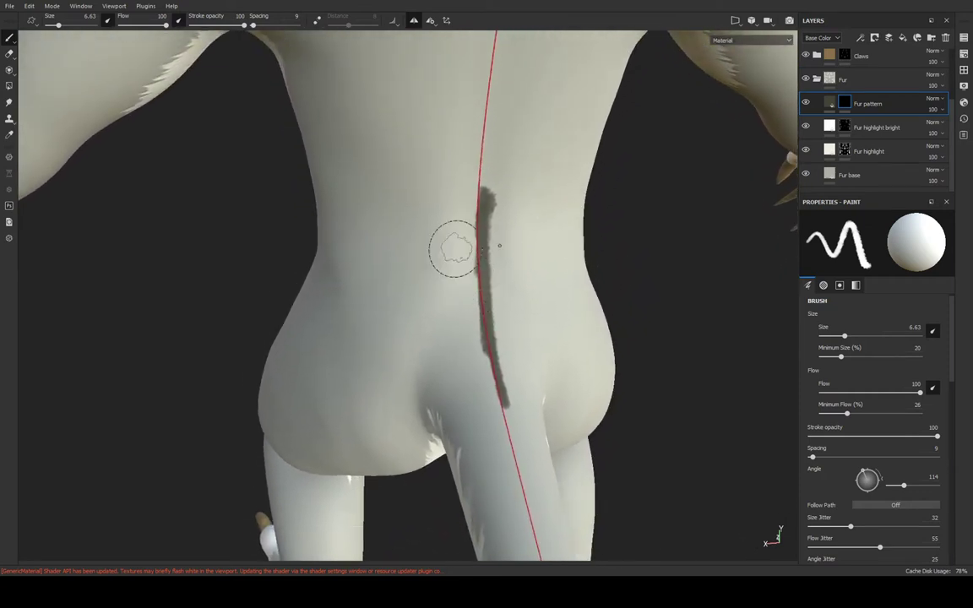
{"action": "middle_click_drag", "start_coordinate": [460, 235], "coordinate": [459, 253], "text": "alt"}
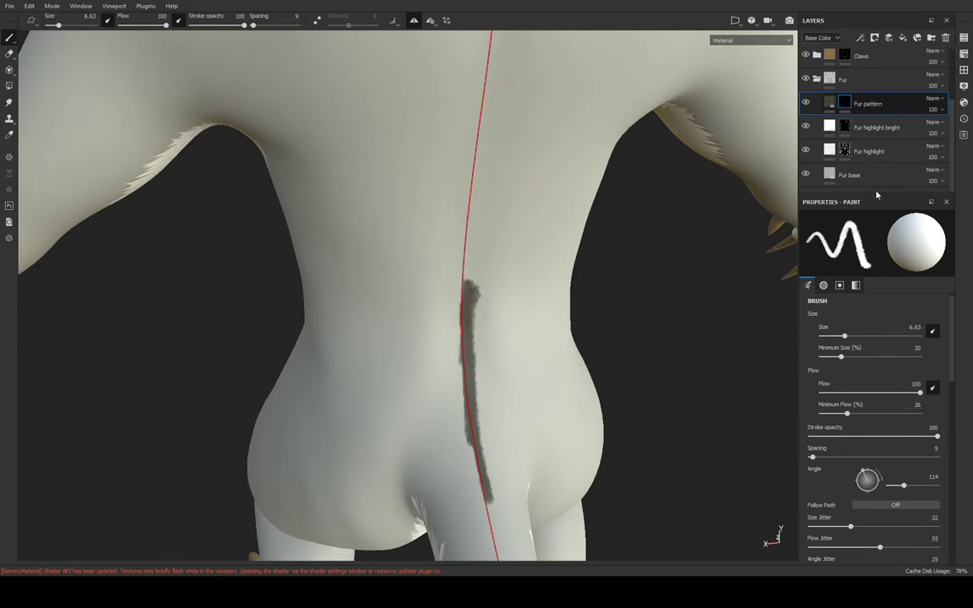
{"action": "key", "text": "ctrl+z"}
{"action": "left_click_drag", "start_coordinate": [435, 232], "coordinate": [436, 245], "text": "alt"}
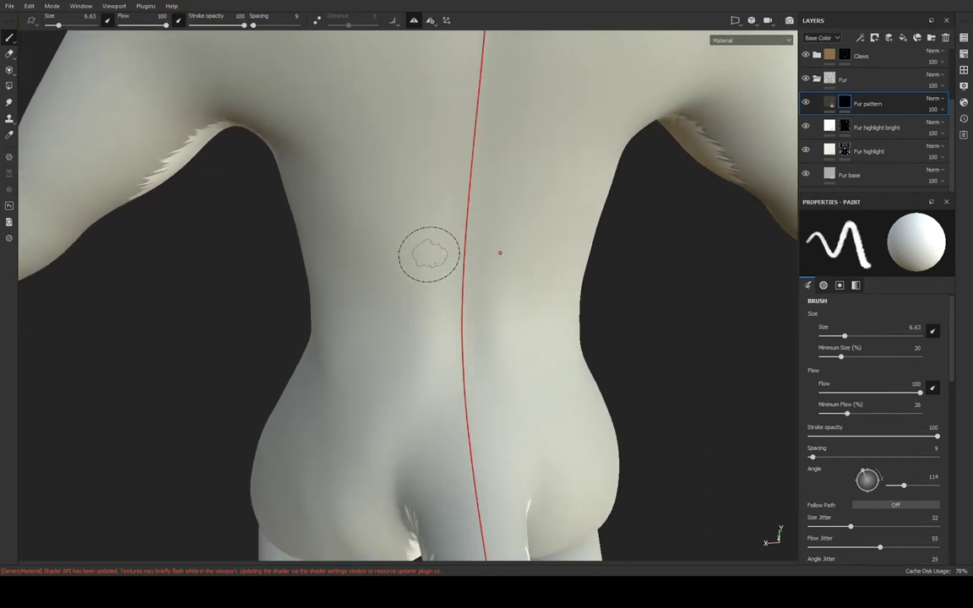
{"action": "mouse_move", "coordinate": [428, 245]}
{"action": "left_mouse_down", "text": "alt"}
{"action": "mouse_move", "coordinate": [423, 297]}
{"action": "mouse_move", "coordinate": [438, 269]}
{"action": "mouse_move", "coordinate": [413, 337]}
{"action": "left_mouse_up", "text": "alt"}
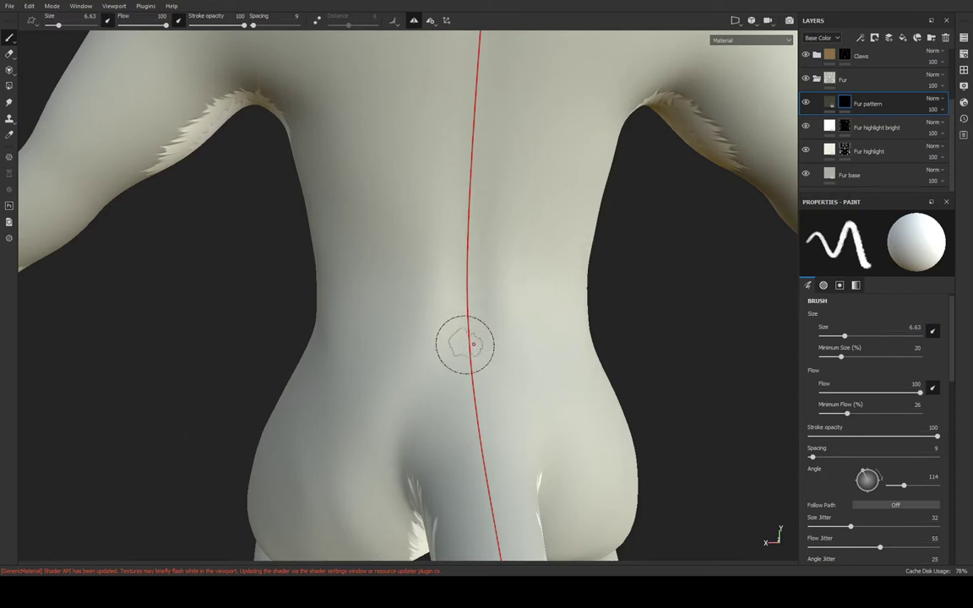
Paint a mirrored dark V stripe on the lower back with a darkened stem running up the spine
{"action": "left_click_drag", "start_coordinate": [453, 330], "coordinate": [463, 319], "text": "alt"}
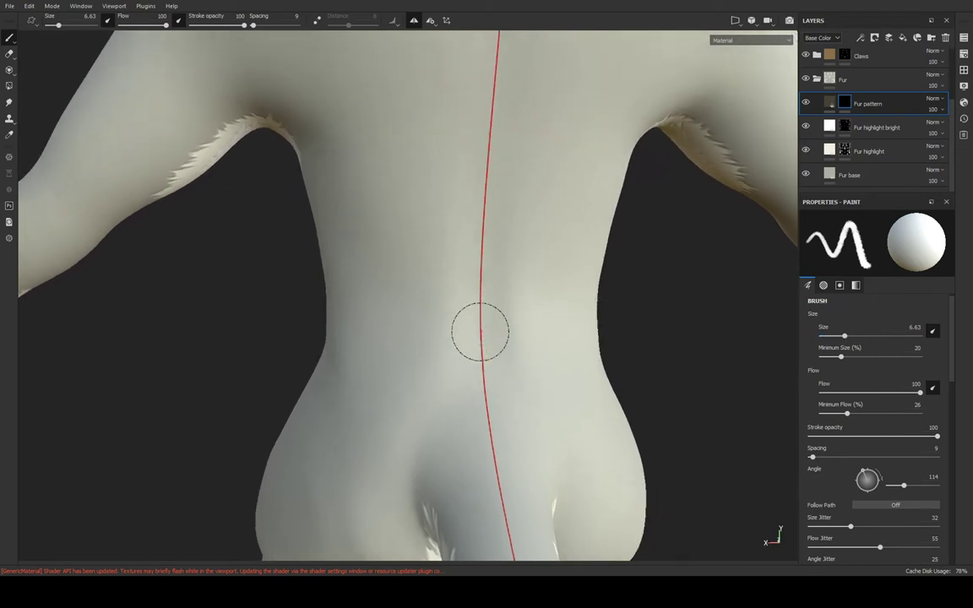
{"action": "left_click_drag", "start_coordinate": [480, 331], "coordinate": [382, 403]}
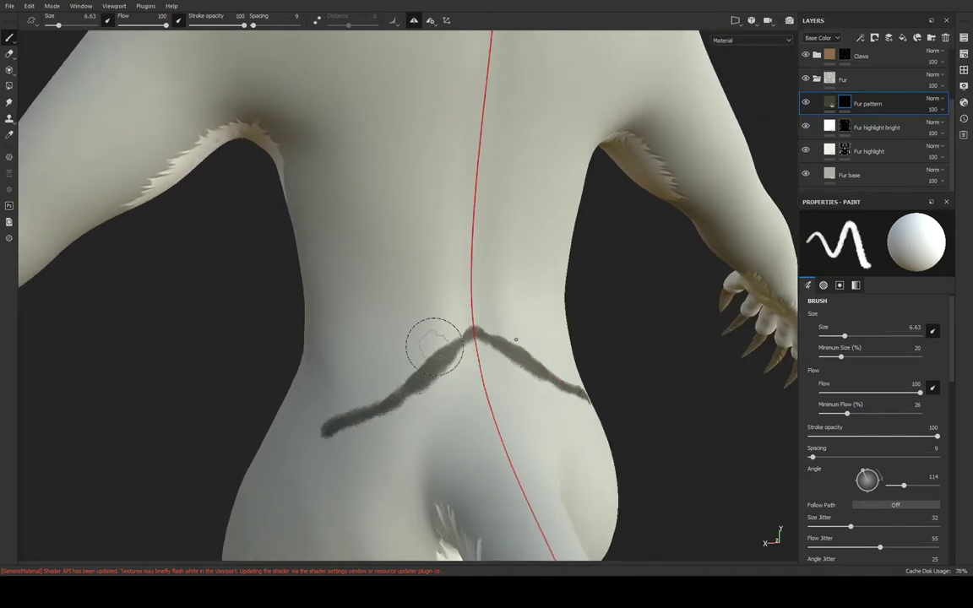
{"action": "mouse_move", "coordinate": [473, 265]}
{"action": "left_mouse_down", "text": "alt"}
{"action": "mouse_move", "coordinate": [423, 410]}
{"action": "mouse_move", "coordinate": [429, 380]}
{"action": "mouse_move", "coordinate": [377, 377]}
{"action": "left_mouse_up", "text": "alt"}
{"action": "left_click_drag", "start_coordinate": [421, 406], "coordinate": [427, 369]}
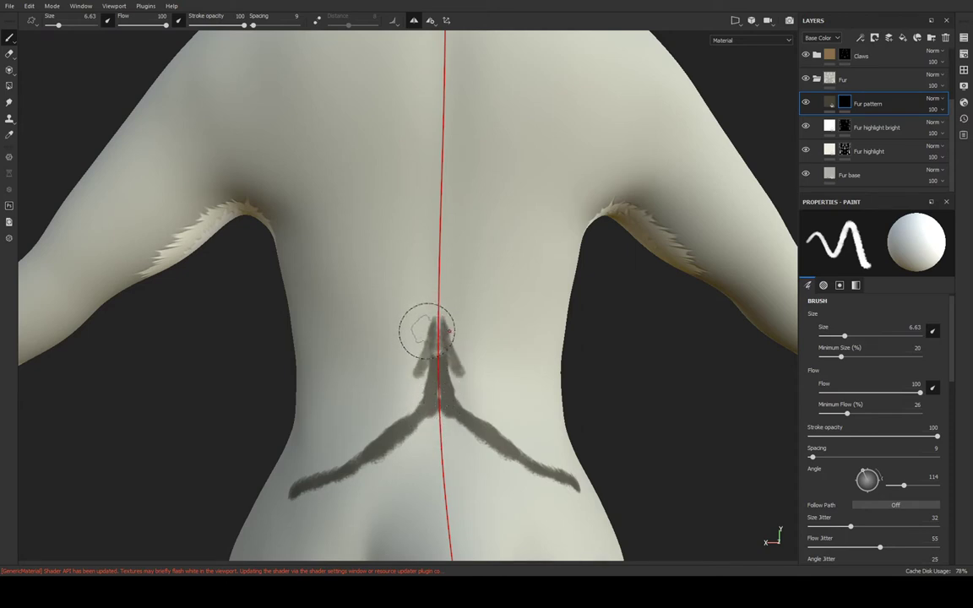
{"action": "mouse_move", "coordinate": [427, 331]}
{"action": "left_mouse_down"}
{"action": "mouse_move", "coordinate": [432, 300]}
{"action": "mouse_move", "coordinate": [331, 401]}
{"action": "left_mouse_up"}
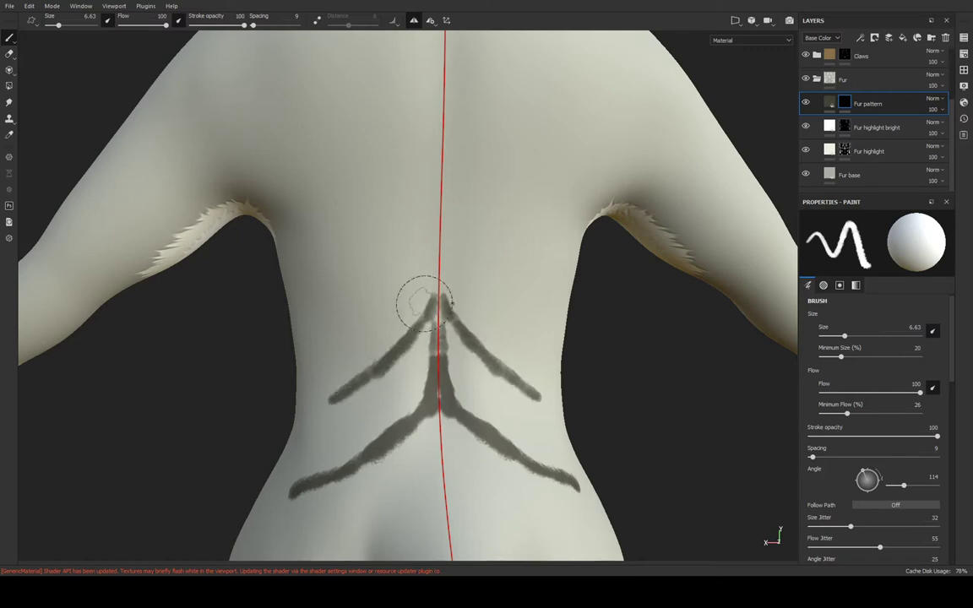
{"action": "mouse_move", "coordinate": [423, 304]}
{"action": "left_mouse_down"}
{"action": "mouse_move", "coordinate": [386, 343]}
{"action": "mouse_move", "coordinate": [423, 321]}
{"action": "mouse_move", "coordinate": [443, 367]}
{"action": "left_mouse_up"}
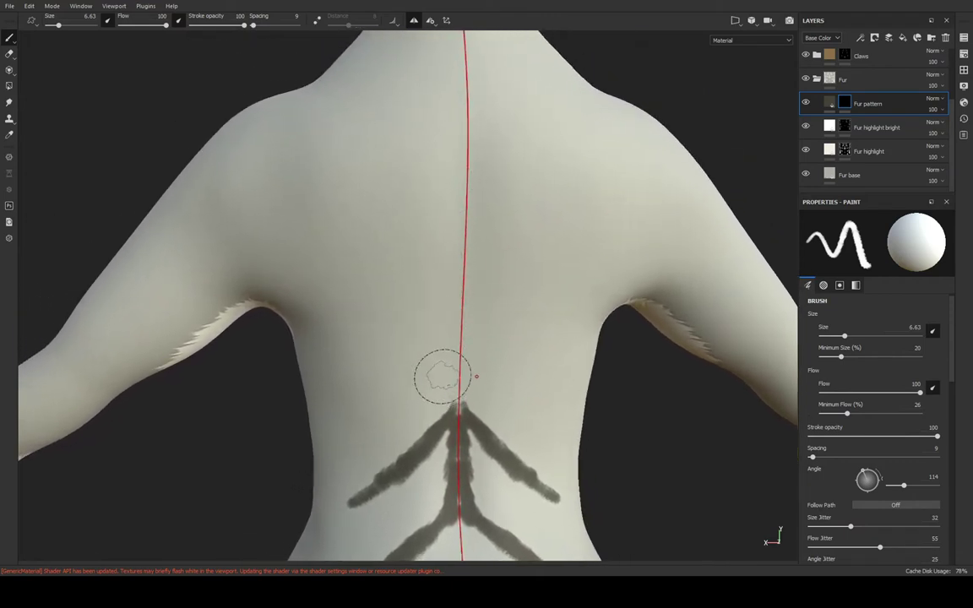
Add mirrored dark crossbars on the upper and mid back, and join the lower V arms at the spine
{"action": "left_click_drag", "start_coordinate": [455, 314], "coordinate": [583, 346], "text": "alt"}
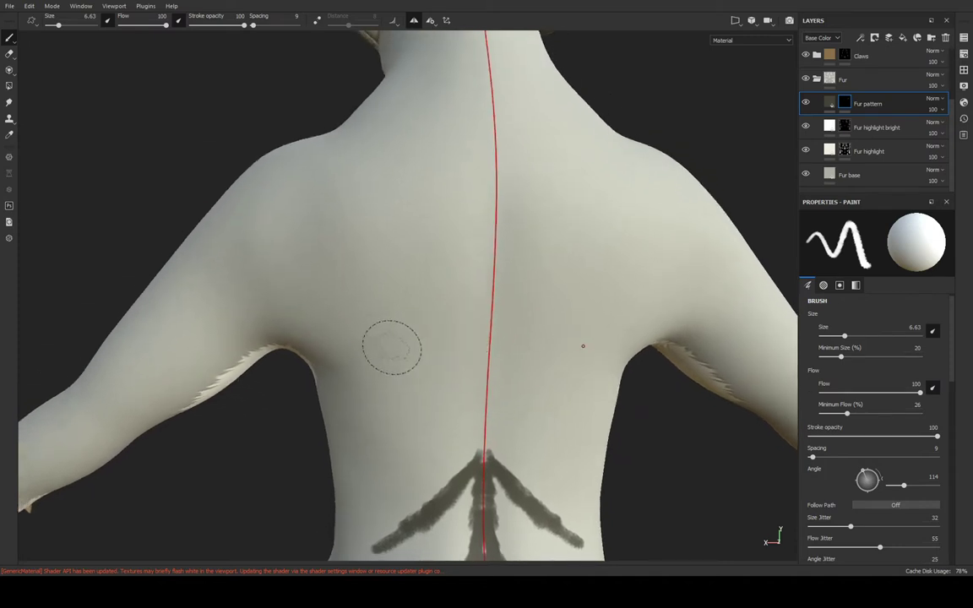
{"action": "mouse_move", "coordinate": [346, 361]}
{"action": "left_mouse_down"}
{"action": "mouse_move", "coordinate": [460, 326]}
{"action": "mouse_move", "coordinate": [497, 328]}
{"action": "left_mouse_up"}
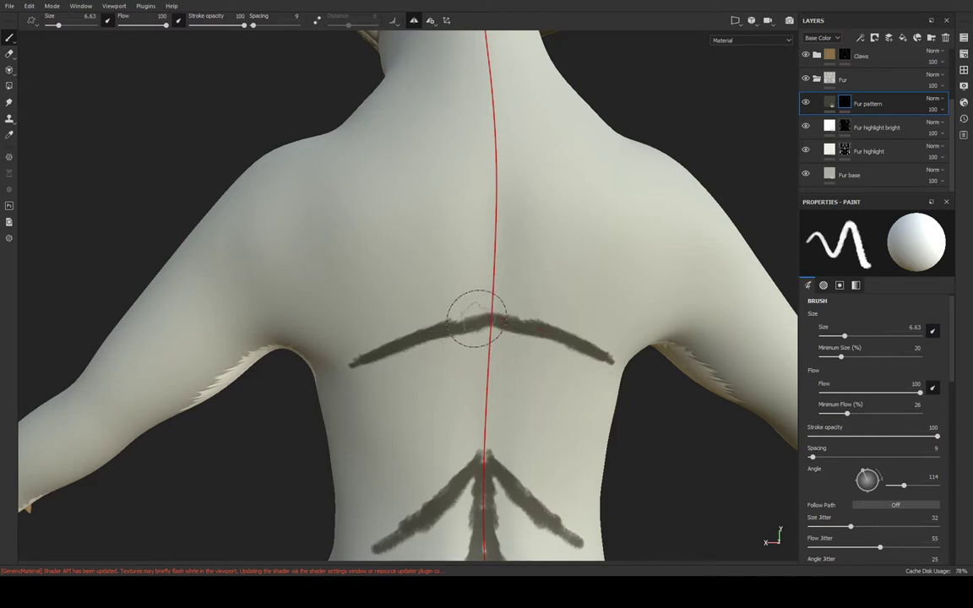
{"action": "left_click_drag", "start_coordinate": [467, 441], "coordinate": [432, 499]}
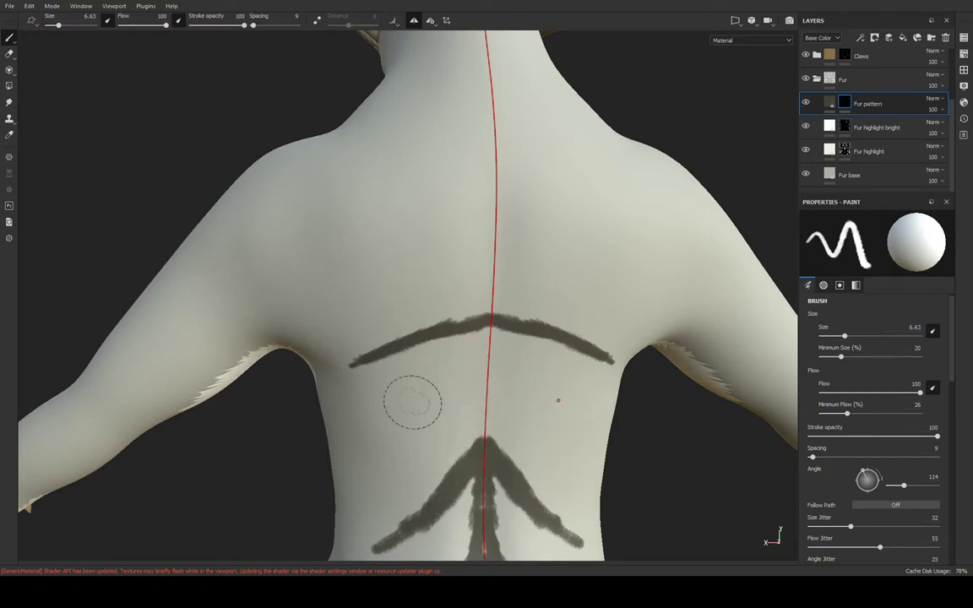
{"action": "mouse_move", "coordinate": [408, 397]}
{"action": "left_mouse_down"}
{"action": "mouse_move", "coordinate": [482, 397]}
{"action": "mouse_move", "coordinate": [477, 437]}
{"action": "left_mouse_up"}
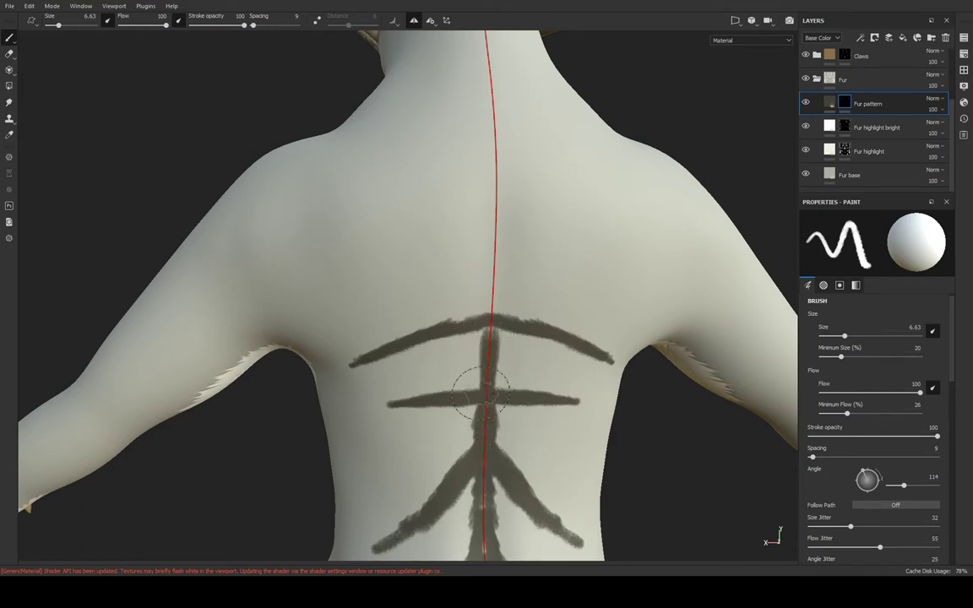
{"action": "left_click_drag", "start_coordinate": [483, 319], "coordinate": [505, 434], "text": "alt"}
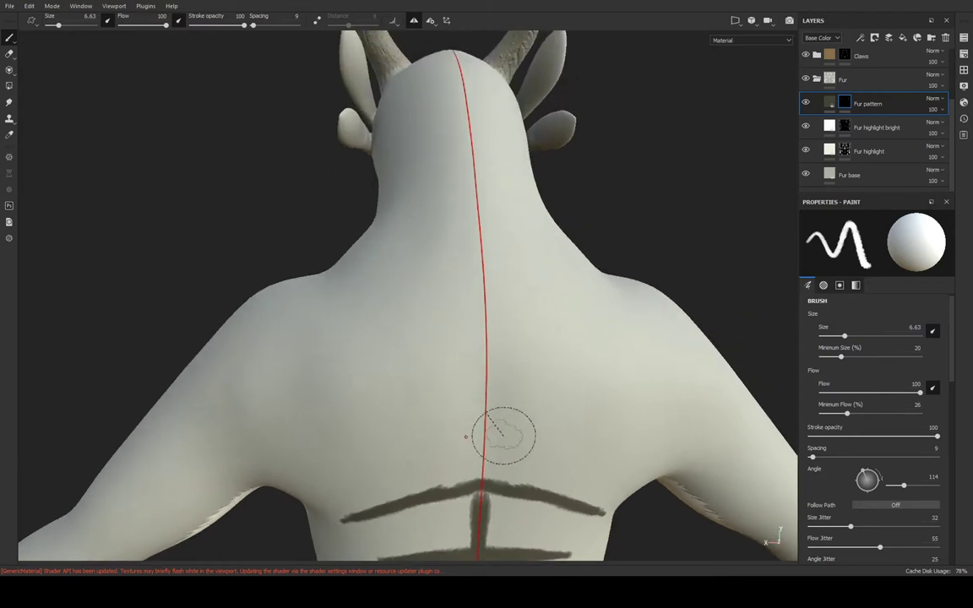
Paint a mirrored inverted-V stripe below the shoulders, with a spine stroke linking it to the lower chevron
{"action": "middle_click_drag", "start_coordinate": [517, 315], "coordinate": [538, 376], "text": "alt"}
{"action": "middle_click_drag", "start_coordinate": [482, 387], "coordinate": [478, 289], "text": "alt"}
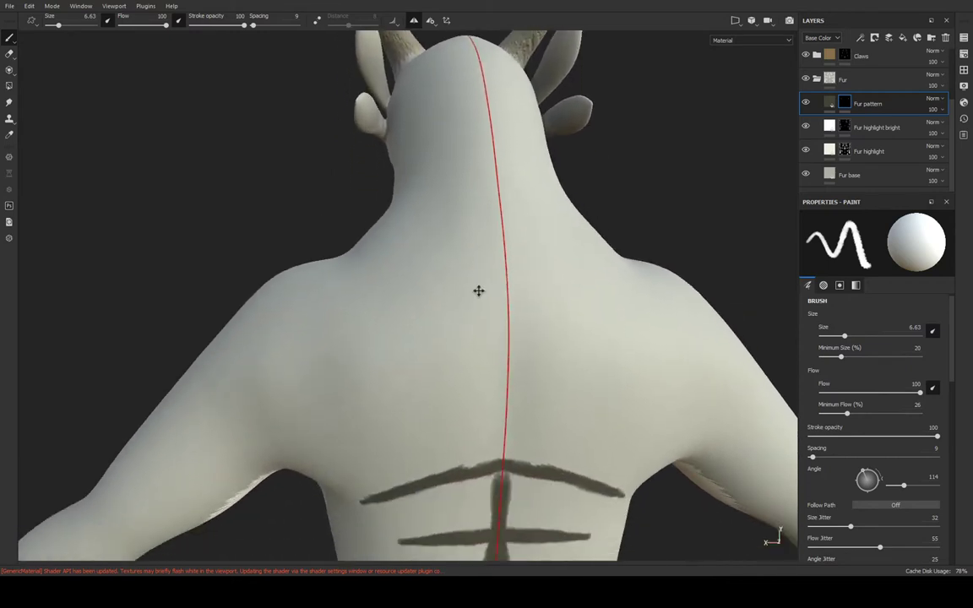
{"action": "mouse_move", "coordinate": [494, 342]}
{"action": "left_mouse_down"}
{"action": "mouse_move", "coordinate": [413, 397]}
{"action": "mouse_move", "coordinate": [452, 352]}
{"action": "mouse_move", "coordinate": [486, 342]}
{"action": "left_mouse_up"}
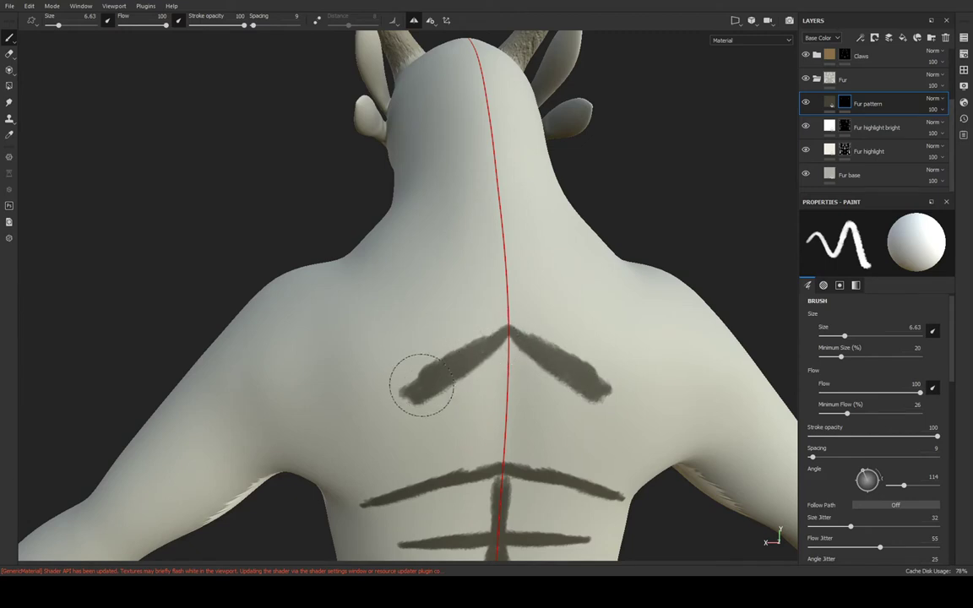
{"action": "left_click_drag", "start_coordinate": [421, 385], "coordinate": [427, 386]}
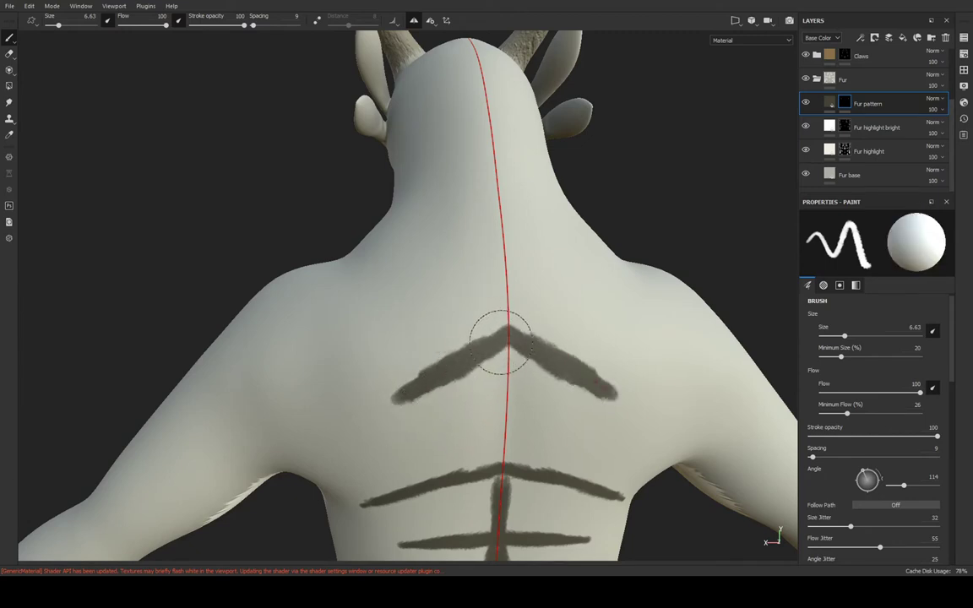
{"action": "mouse_move", "coordinate": [520, 330]}
{"action": "left_mouse_down"}
{"action": "mouse_move", "coordinate": [506, 348]}
{"action": "mouse_move", "coordinate": [510, 315]}
{"action": "left_mouse_up"}
{"action": "key", "text": "ctrl+z"}
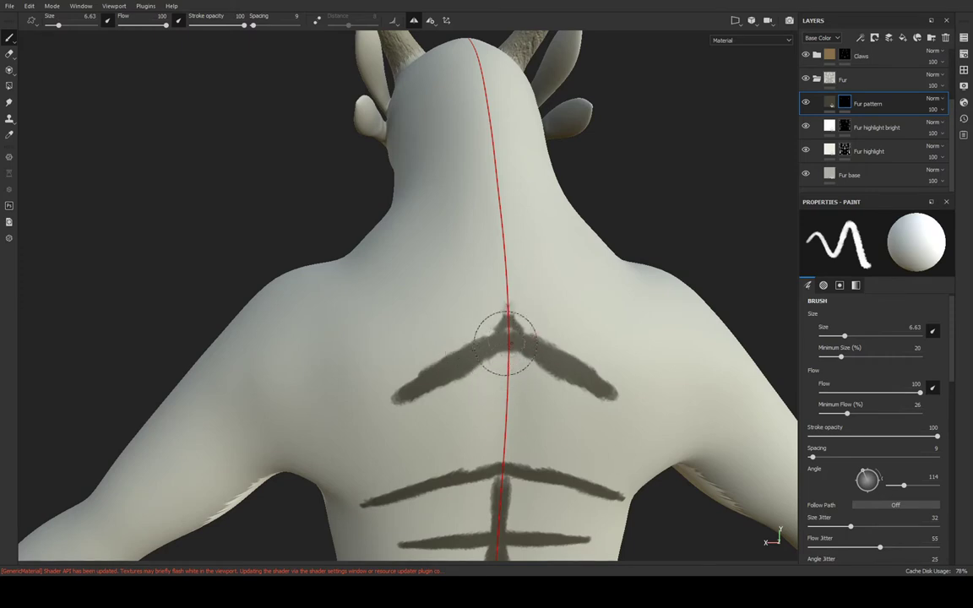
{"action": "left_click_drag", "start_coordinate": [505, 342], "coordinate": [500, 462]}
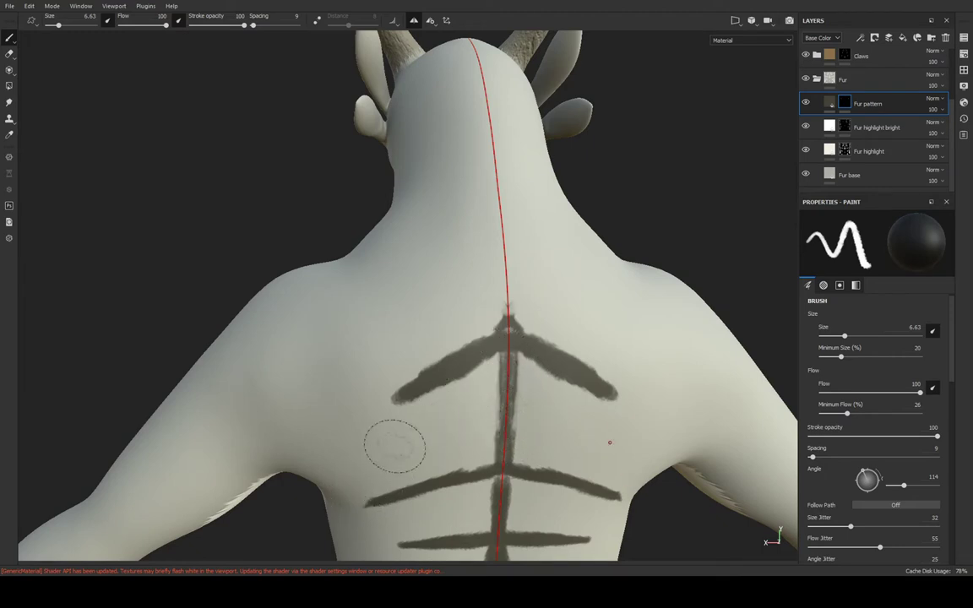
Paint a smaller mirrored chevron near the neck and darken and thicken its arms
{"action": "left_click_drag", "start_coordinate": [395, 445], "coordinate": [434, 413], "text": "alt"}
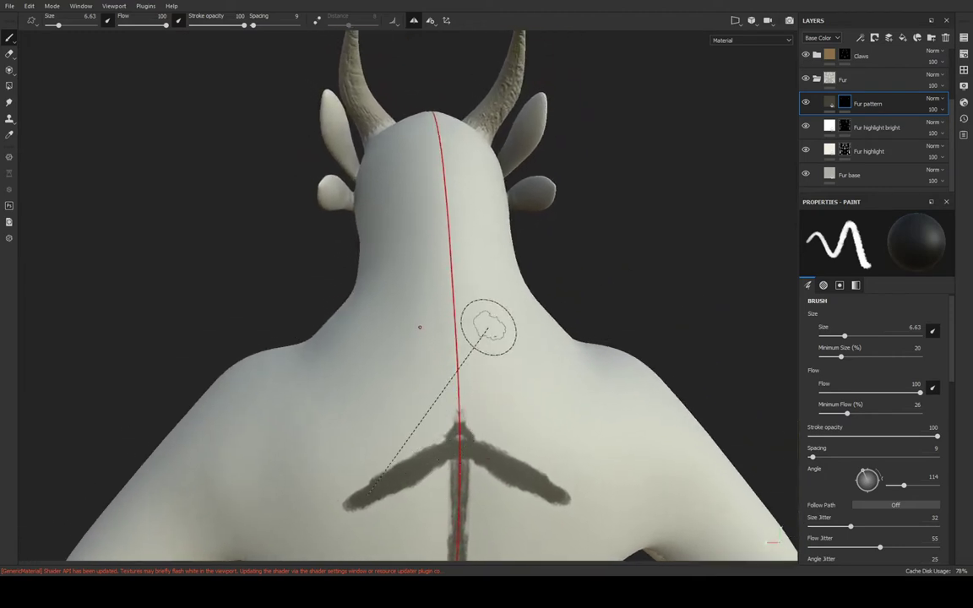
{"action": "middle_click_drag", "start_coordinate": [488, 327], "coordinate": [517, 354], "text": "alt"}
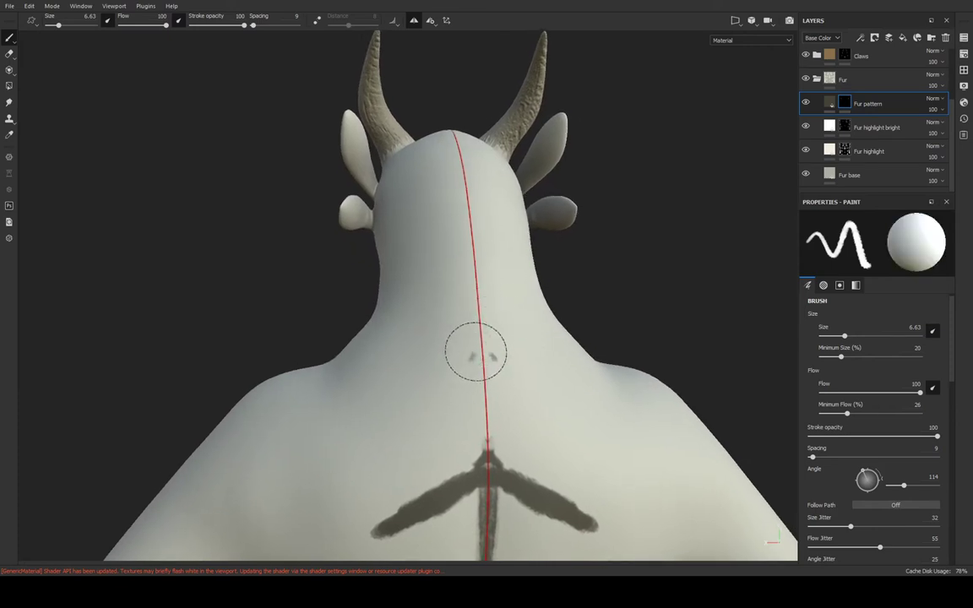
{"action": "left_click_drag", "start_coordinate": [476, 352], "coordinate": [381, 396]}
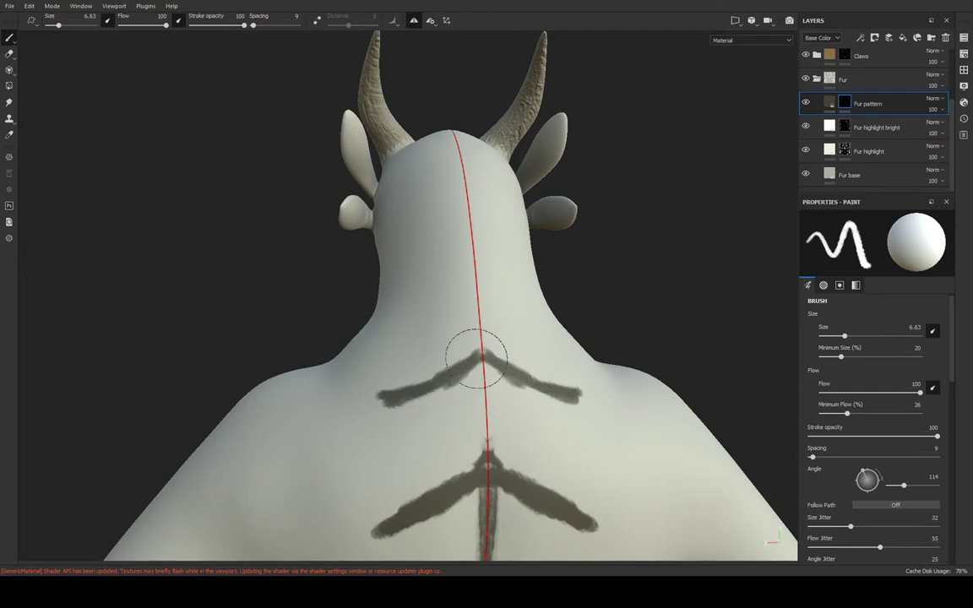
{"action": "left_click_drag", "start_coordinate": [477, 358], "coordinate": [406, 393]}
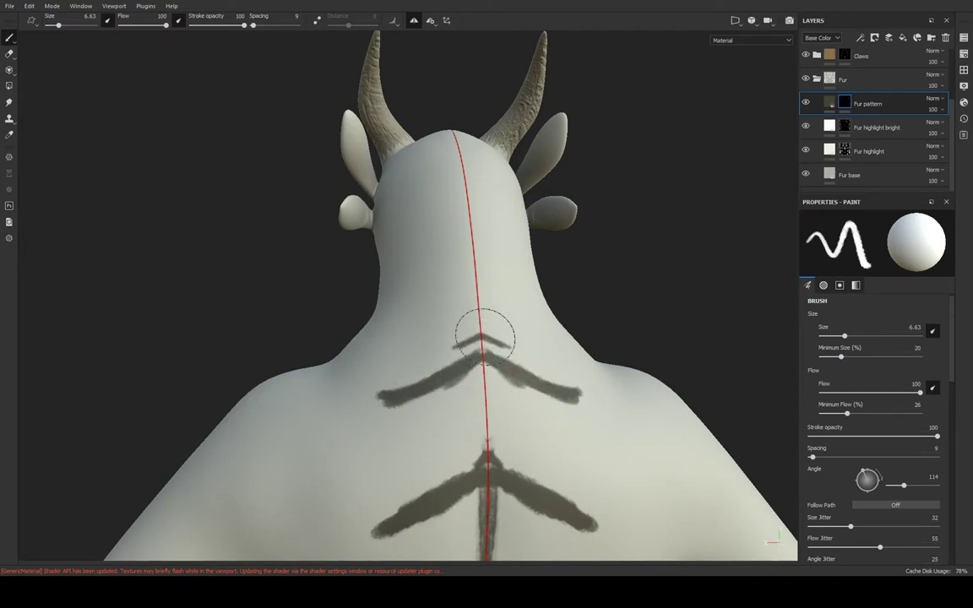
{"action": "mouse_move", "coordinate": [484, 336]}
{"action": "left_mouse_down"}
{"action": "mouse_move", "coordinate": [452, 350]}
{"action": "mouse_move", "coordinate": [474, 342]}
{"action": "left_mouse_up"}
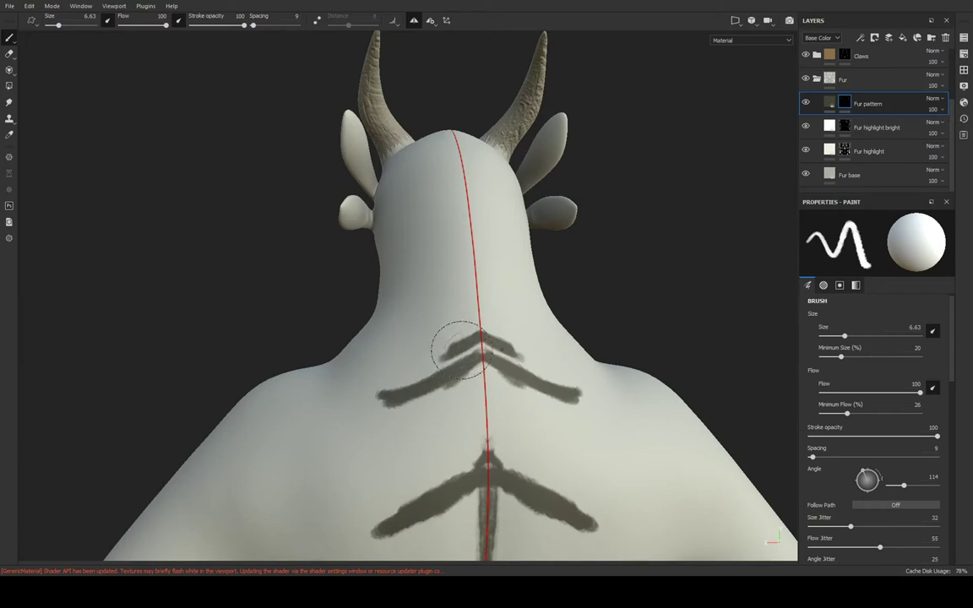
{"action": "middle_click_drag", "start_coordinate": [495, 382], "coordinate": [500, 205]}
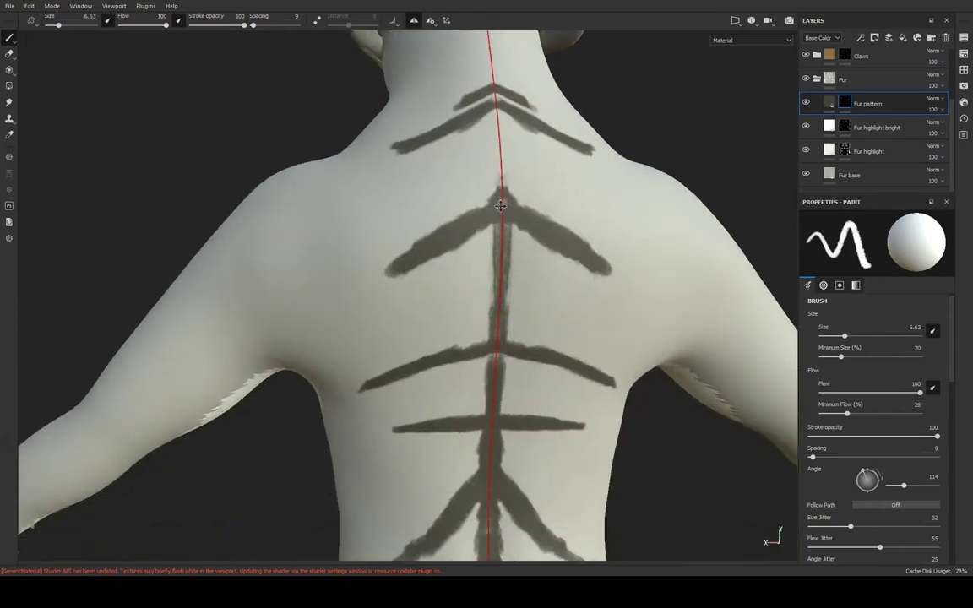
{"action": "mouse_move", "coordinate": [501, 205]}
{"action": "left_mouse_down", "text": "alt"}
{"action": "mouse_move", "coordinate": [456, 375]}
{"action": "mouse_move", "coordinate": [403, 403]}
{"action": "mouse_move", "coordinate": [502, 393]}
{"action": "mouse_move", "coordinate": [513, 332]}
{"action": "mouse_move", "coordinate": [608, 321]}
{"action": "mouse_move", "coordinate": [513, 265]}
{"action": "mouse_move", "coordinate": [538, 265]}
{"action": "left_mouse_up", "text": "alt"}
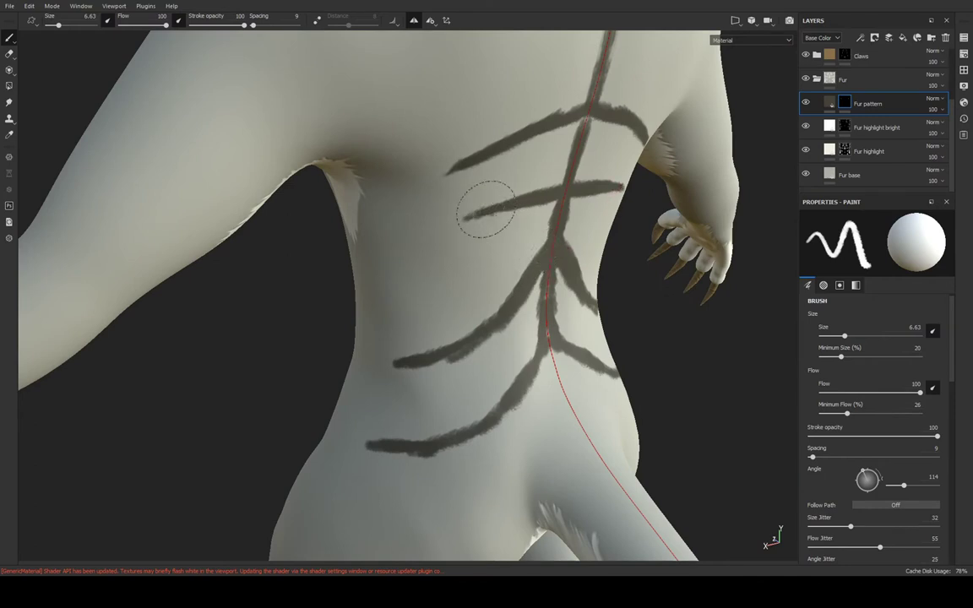
Lengthen the upper-left dark stripe along the back toward the creature's flank
{"action": "left_click_drag", "start_coordinate": [486, 206], "coordinate": [455, 224]}
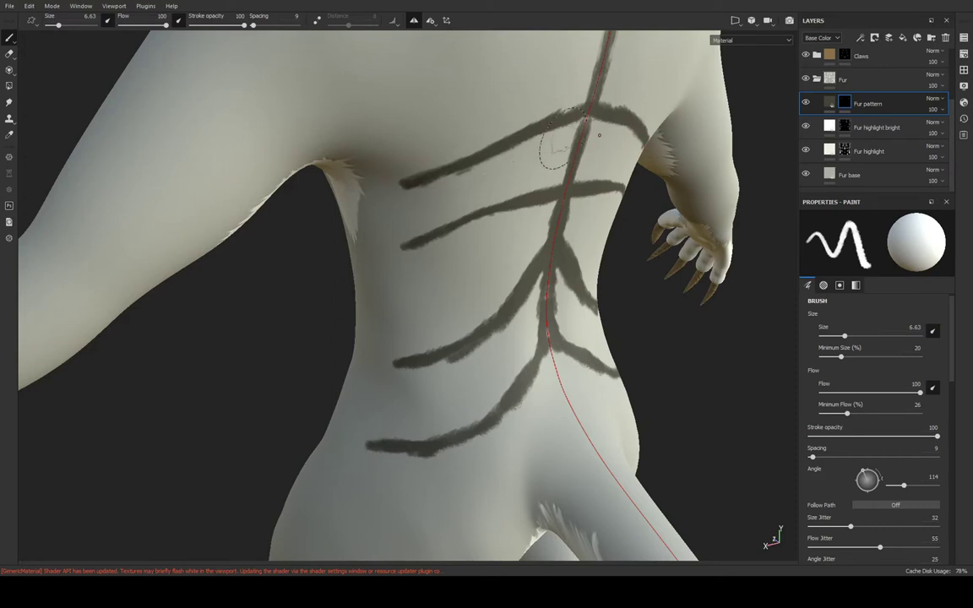
{"action": "mouse_move", "coordinate": [557, 148]}
{"action": "left_mouse_down", "text": "alt"}
{"action": "mouse_move", "coordinate": [521, 130]}
{"action": "mouse_move", "coordinate": [473, 159]}
{"action": "left_mouse_up", "text": "alt"}
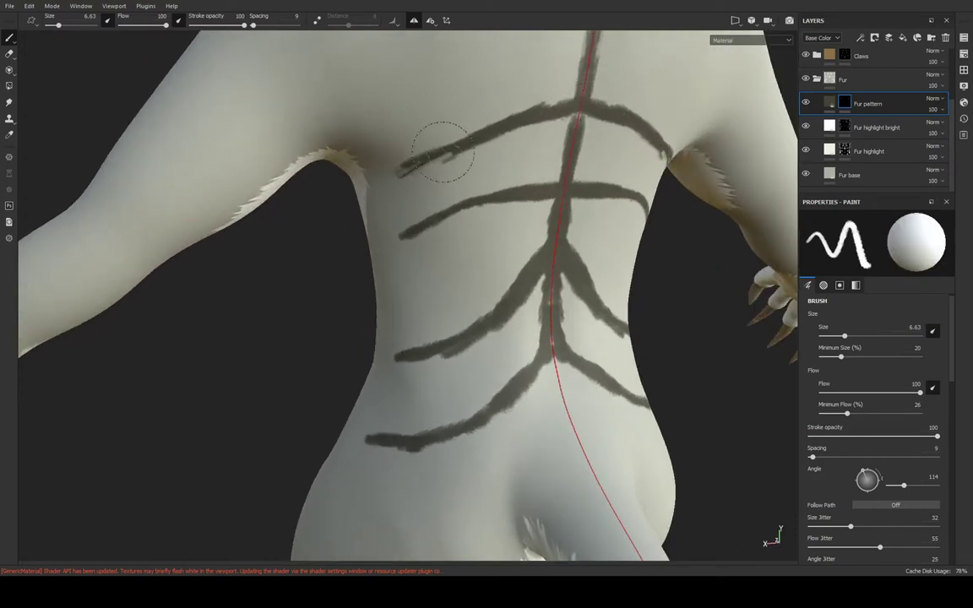
{"action": "mouse_move", "coordinate": [638, 146]}
{"action": "left_mouse_down", "text": "alt"}
{"action": "mouse_move", "coordinate": [608, 200]}
{"action": "mouse_move", "coordinate": [539, 245]}
{"action": "mouse_move", "coordinate": [644, 251]}
{"action": "mouse_move", "coordinate": [673, 141]}
{"action": "mouse_move", "coordinate": [641, 217]}
{"action": "mouse_move", "coordinate": [673, 97]}
{"action": "mouse_move", "coordinate": [673, 153]}
{"action": "mouse_move", "coordinate": [532, 315]}
{"action": "mouse_move", "coordinate": [642, 148]}
{"action": "mouse_move", "coordinate": [586, 245]}
{"action": "mouse_move", "coordinate": [504, 293]}
{"action": "mouse_move", "coordinate": [422, 304]}
{"action": "left_mouse_up", "text": "alt"}
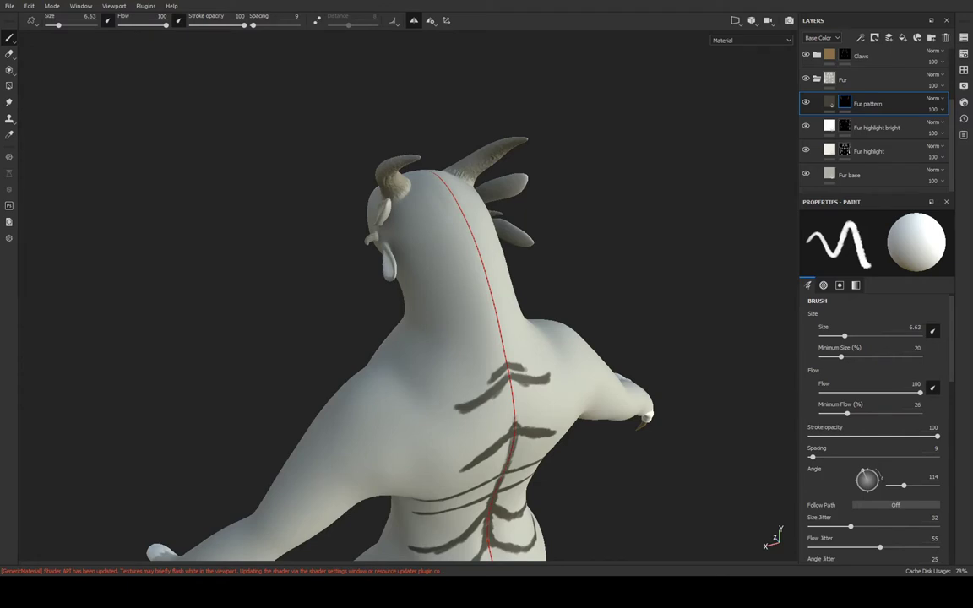
{"action": "mouse_move", "coordinate": [406, 415]}
{"action": "left_mouse_down", "text": "alt"}
{"action": "mouse_move", "coordinate": [575, 391]}
{"action": "mouse_move", "coordinate": [550, 404]}
{"action": "mouse_move", "coordinate": [658, 301]}
{"action": "mouse_move", "coordinate": [608, 317]}
{"action": "mouse_move", "coordinate": [545, 371]}
{"action": "mouse_move", "coordinate": [560, 296]}
{"action": "mouse_move", "coordinate": [532, 389]}
{"action": "mouse_move", "coordinate": [547, 376]}
{"action": "mouse_move", "coordinate": [619, 393]}
{"action": "mouse_move", "coordinate": [623, 330]}
{"action": "mouse_move", "coordinate": [614, 333]}
{"action": "mouse_move", "coordinate": [640, 310]}
{"action": "mouse_move", "coordinate": [749, 278]}
{"action": "mouse_move", "coordinate": [801, 303]}
{"action": "mouse_move", "coordinate": [665, 285]}
{"action": "mouse_move", "coordinate": [596, 309]}
{"action": "mouse_move", "coordinate": [657, 295]}
{"action": "left_mouse_up", "text": "alt"}
{"action": "scroll", "coordinate": [527, 397], "scroll_direction": "up", "scroll_amount": 3}
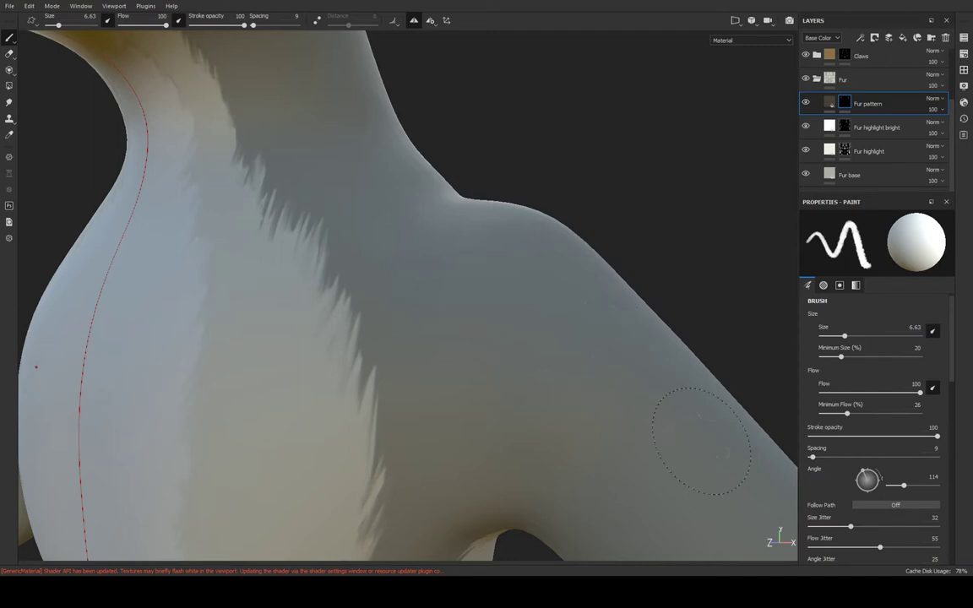
Lengthen the dark stripe on the arm and paint a dark band around it
{"action": "mouse_move", "coordinate": [701, 441]}
{"action": "left_mouse_down", "text": "alt"}
{"action": "mouse_move", "coordinate": [615, 326]}
{"action": "mouse_move", "coordinate": [532, 256]}
{"action": "mouse_move", "coordinate": [608, 189]}
{"action": "mouse_move", "coordinate": [581, 228]}
{"action": "mouse_move", "coordinate": [528, 216]}
{"action": "mouse_move", "coordinate": [452, 389]}
{"action": "mouse_move", "coordinate": [393, 372]}
{"action": "mouse_move", "coordinate": [362, 321]}
{"action": "mouse_move", "coordinate": [330, 313]}
{"action": "mouse_move", "coordinate": [486, 367]}
{"action": "mouse_move", "coordinate": [636, 375]}
{"action": "left_mouse_up", "text": "alt"}
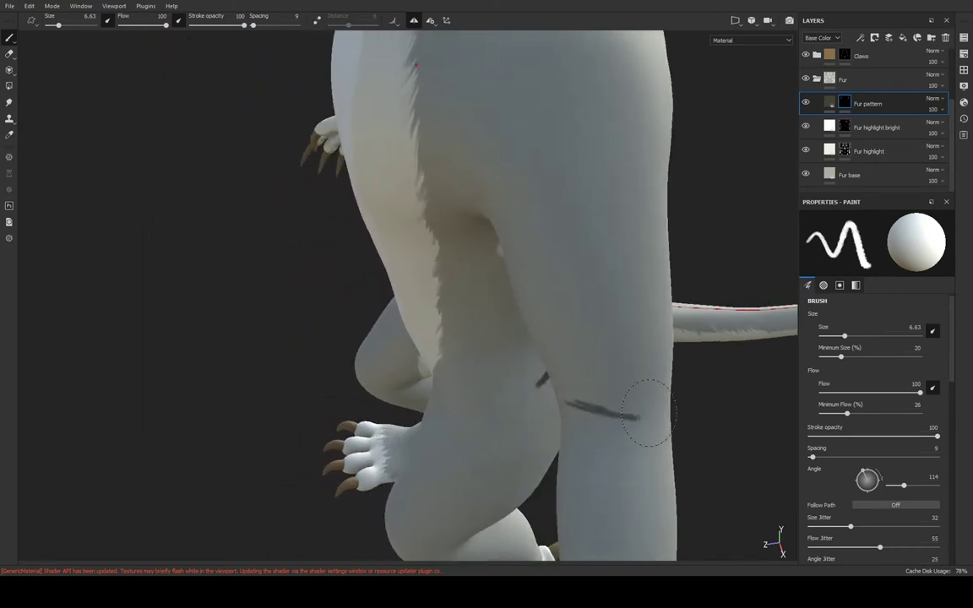
{"action": "mouse_move", "coordinate": [678, 404]}
{"action": "left_mouse_down", "text": "alt"}
{"action": "mouse_move", "coordinate": [619, 393]}
{"action": "mouse_move", "coordinate": [579, 401]}
{"action": "mouse_move", "coordinate": [469, 265]}
{"action": "mouse_move", "coordinate": [586, 348]}
{"action": "mouse_move", "coordinate": [600, 326]}
{"action": "mouse_move", "coordinate": [723, 373]}
{"action": "left_mouse_up", "text": "alt"}
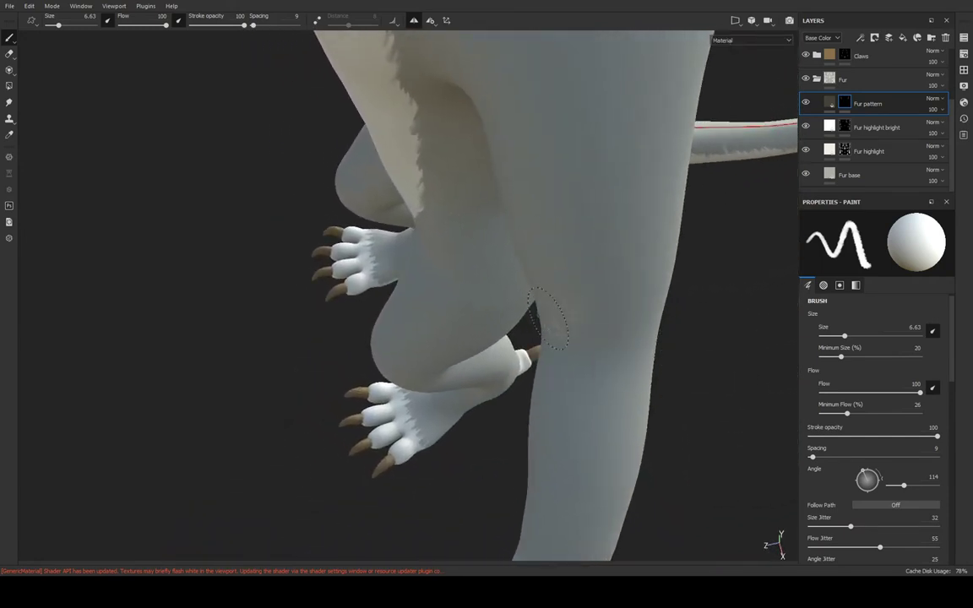
{"action": "mouse_move", "coordinate": [670, 318]}
{"action": "left_mouse_down", "text": "alt"}
{"action": "mouse_move", "coordinate": [582, 239]}
{"action": "mouse_move", "coordinate": [505, 256]}
{"action": "mouse_move", "coordinate": [534, 323]}
{"action": "left_mouse_up", "text": "alt"}
{"action": "left_click_drag", "start_coordinate": [609, 343], "coordinate": [569, 370], "text": "alt"}
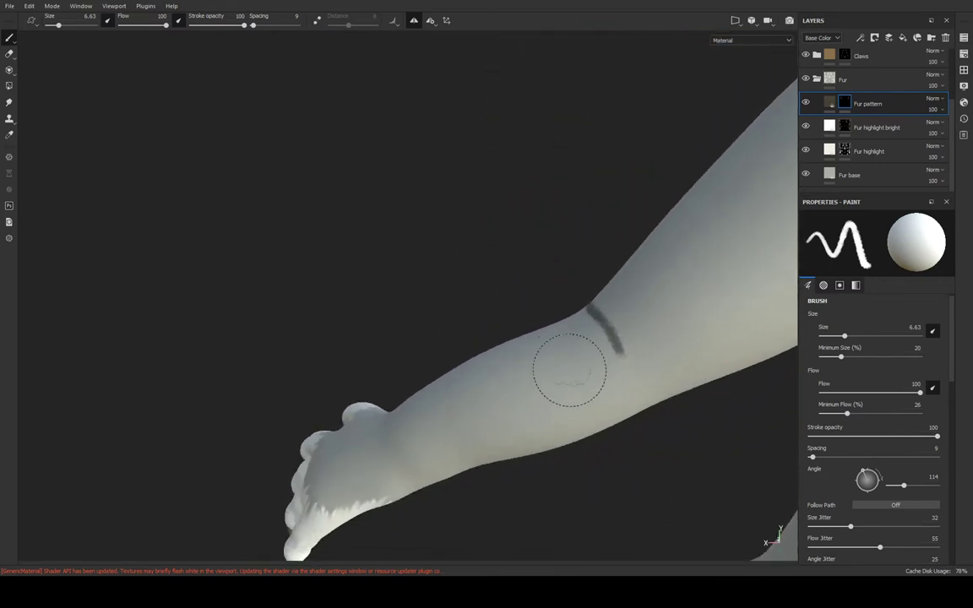
{"action": "mouse_move", "coordinate": [645, 367]}
{"action": "left_mouse_down"}
{"action": "mouse_move", "coordinate": [639, 378]}
{"action": "mouse_move", "coordinate": [632, 366]}
{"action": "mouse_move", "coordinate": [642, 382]}
{"action": "mouse_move", "coordinate": [630, 304]}
{"action": "mouse_move", "coordinate": [688, 312]}
{"action": "mouse_move", "coordinate": [741, 174]}
{"action": "mouse_move", "coordinate": [647, 96]}
{"action": "mouse_move", "coordinate": [666, 219]}
{"action": "left_mouse_up"}
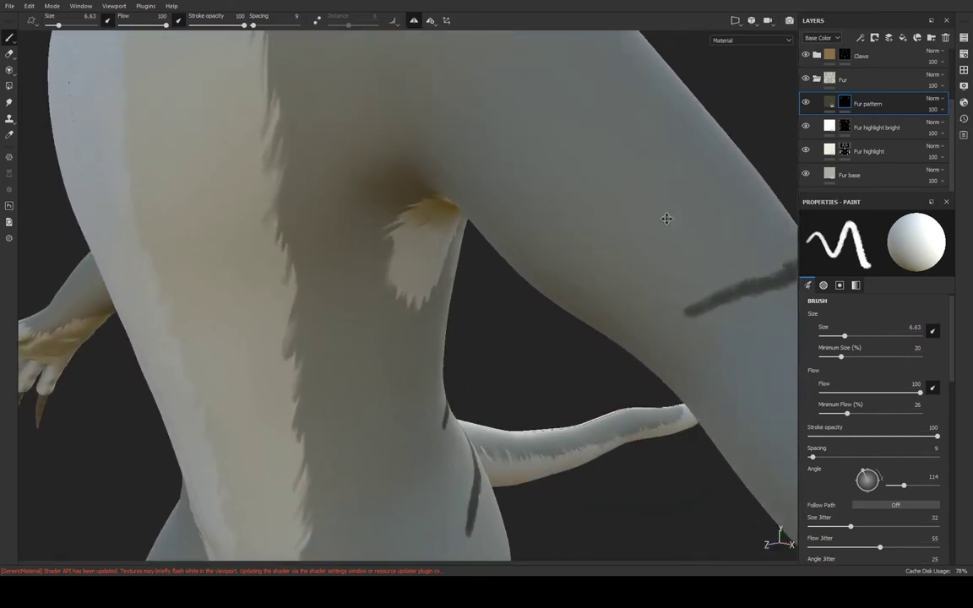
{"action": "middle_click_drag", "start_coordinate": [666, 218], "coordinate": [697, 263], "text": "alt"}
{"action": "mouse_move", "coordinate": [714, 257]}
{"action": "left_mouse_down"}
{"action": "mouse_move", "coordinate": [620, 279]}
{"action": "mouse_move", "coordinate": [554, 325]}
{"action": "mouse_move", "coordinate": [475, 282]}
{"action": "mouse_move", "coordinate": [643, 302]}
{"action": "mouse_move", "coordinate": [422, 319]}
{"action": "mouse_move", "coordinate": [552, 322]}
{"action": "mouse_move", "coordinate": [575, 272]}
{"action": "mouse_move", "coordinate": [560, 224]}
{"action": "mouse_move", "coordinate": [423, 304]}
{"action": "mouse_move", "coordinate": [450, 297]}
{"action": "mouse_move", "coordinate": [403, 300]}
{"action": "mouse_move", "coordinate": [445, 289]}
{"action": "mouse_move", "coordinate": [348, 293]}
{"action": "mouse_move", "coordinate": [736, 408]}
{"action": "mouse_move", "coordinate": [673, 282]}
{"action": "mouse_move", "coordinate": [623, 145]}
{"action": "mouse_move", "coordinate": [628, 202]}
{"action": "mouse_move", "coordinate": [536, 246]}
{"action": "mouse_move", "coordinate": [604, 189]}
{"action": "mouse_move", "coordinate": [695, 76]}
{"action": "mouse_move", "coordinate": [582, 217]}
{"action": "mouse_move", "coordinate": [473, 314]}
{"action": "mouse_move", "coordinate": [498, 283]}
{"action": "mouse_move", "coordinate": [486, 304]}
{"action": "left_mouse_up"}
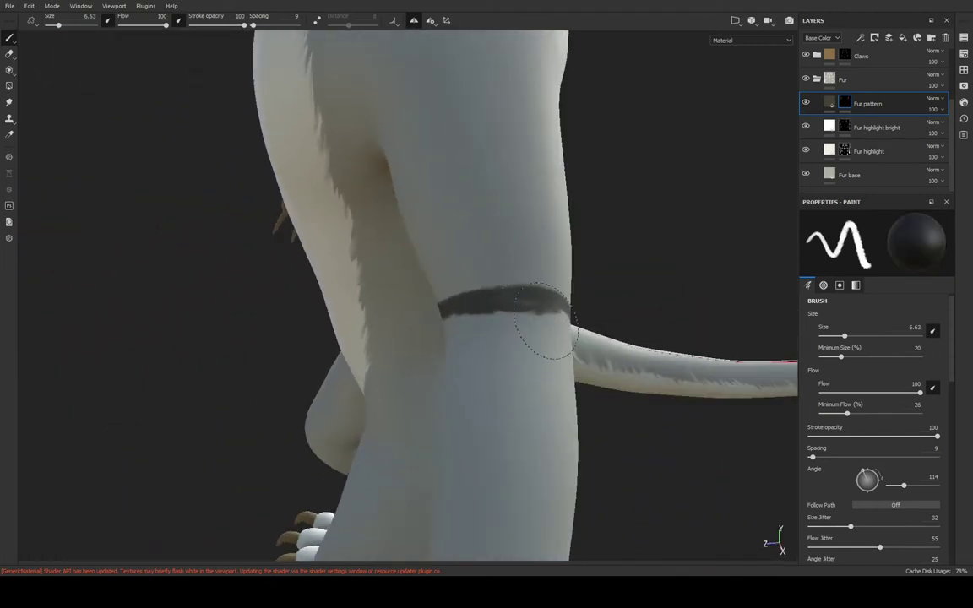
Add dark strokes down the thigh, on the upper arm, and between the leg bands
{"action": "mouse_move", "coordinate": [547, 278]}
{"action": "left_mouse_down", "text": "alt"}
{"action": "mouse_move", "coordinate": [574, 304]}
{"action": "mouse_move", "coordinate": [577, 271]}
{"action": "mouse_move", "coordinate": [611, 237]}
{"action": "mouse_move", "coordinate": [512, 328]}
{"action": "mouse_move", "coordinate": [600, 245]}
{"action": "mouse_move", "coordinate": [561, 272]}
{"action": "mouse_move", "coordinate": [579, 305]}
{"action": "mouse_move", "coordinate": [464, 342]}
{"action": "left_mouse_up", "text": "alt"}
{"action": "mouse_move", "coordinate": [465, 342]}
{"action": "left_mouse_down", "text": "alt"}
{"action": "mouse_move", "coordinate": [597, 250]}
{"action": "mouse_move", "coordinate": [521, 370]}
{"action": "left_mouse_up", "text": "alt"}
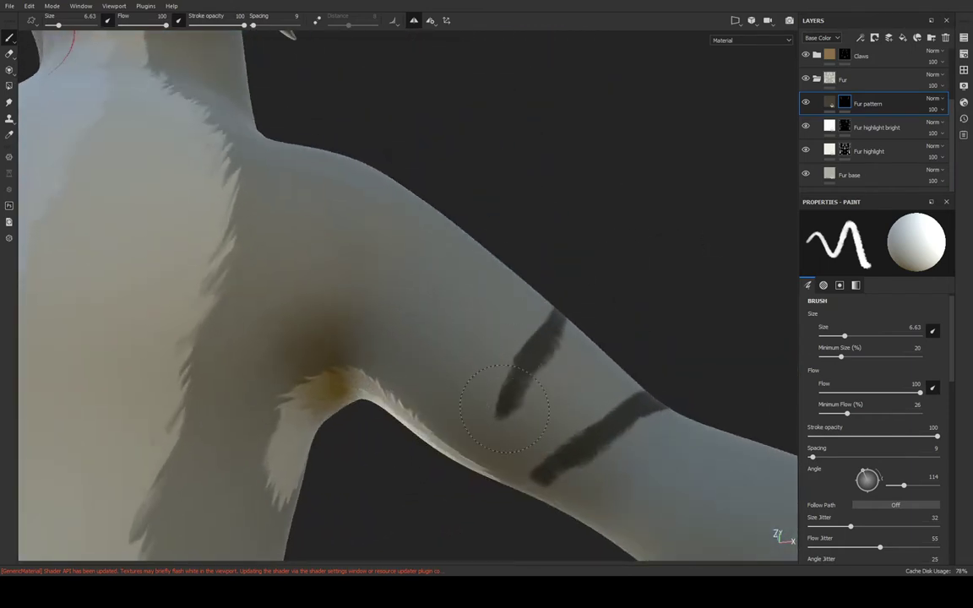
{"action": "mouse_move", "coordinate": [551, 336]}
{"action": "left_mouse_down", "text": "alt"}
{"action": "mouse_move", "coordinate": [489, 365]}
{"action": "mouse_move", "coordinate": [560, 311]}
{"action": "mouse_move", "coordinate": [543, 369]}
{"action": "mouse_move", "coordinate": [483, 282]}
{"action": "mouse_move", "coordinate": [314, 257]}
{"action": "left_mouse_up", "text": "alt"}
{"action": "mouse_move", "coordinate": [314, 257]}
{"action": "left_mouse_down"}
{"action": "mouse_move", "coordinate": [358, 253]}
{"action": "mouse_move", "coordinate": [407, 282]}
{"action": "mouse_move", "coordinate": [373, 243]}
{"action": "mouse_move", "coordinate": [414, 293]}
{"action": "mouse_move", "coordinate": [369, 261]}
{"action": "mouse_move", "coordinate": [434, 276]}
{"action": "mouse_move", "coordinate": [495, 380]}
{"action": "mouse_move", "coordinate": [574, 262]}
{"action": "mouse_move", "coordinate": [547, 321]}
{"action": "left_mouse_up"}
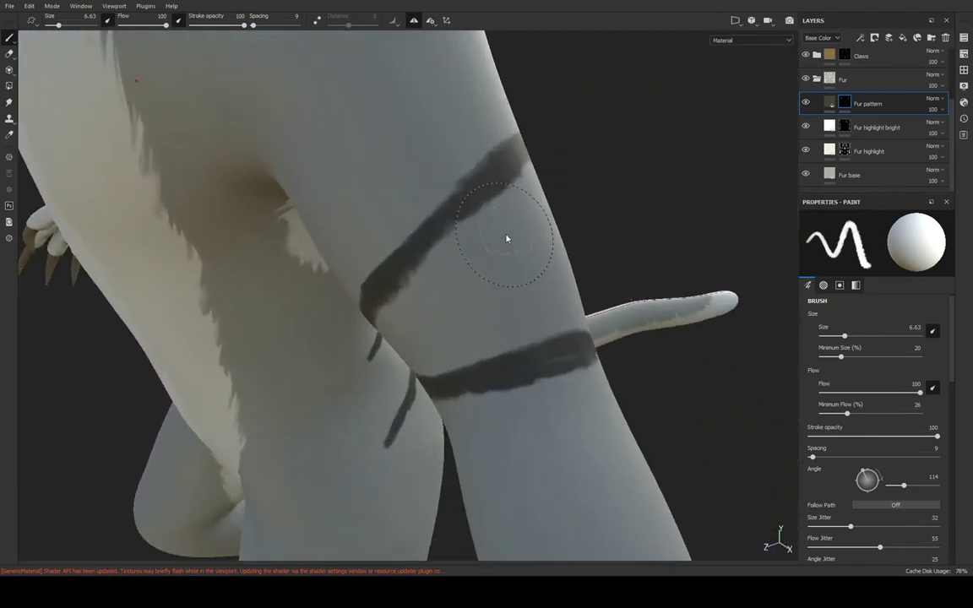
{"action": "mouse_move", "coordinate": [507, 239]}
{"action": "left_mouse_down"}
{"action": "mouse_move", "coordinate": [491, 284]}
{"action": "mouse_move", "coordinate": [480, 280]}
{"action": "mouse_move", "coordinate": [482, 261]}
{"action": "mouse_move", "coordinate": [467, 267]}
{"action": "mouse_move", "coordinate": [475, 275]}
{"action": "mouse_move", "coordinate": [446, 282]}
{"action": "mouse_move", "coordinate": [477, 288]}
{"action": "mouse_move", "coordinate": [387, 261]}
{"action": "mouse_move", "coordinate": [400, 254]}
{"action": "mouse_move", "coordinate": [452, 274]}
{"action": "mouse_move", "coordinate": [469, 302]}
{"action": "mouse_move", "coordinate": [497, 267]}
{"action": "mouse_move", "coordinate": [492, 284]}
{"action": "mouse_move", "coordinate": [480, 272]}
{"action": "left_mouse_up"}
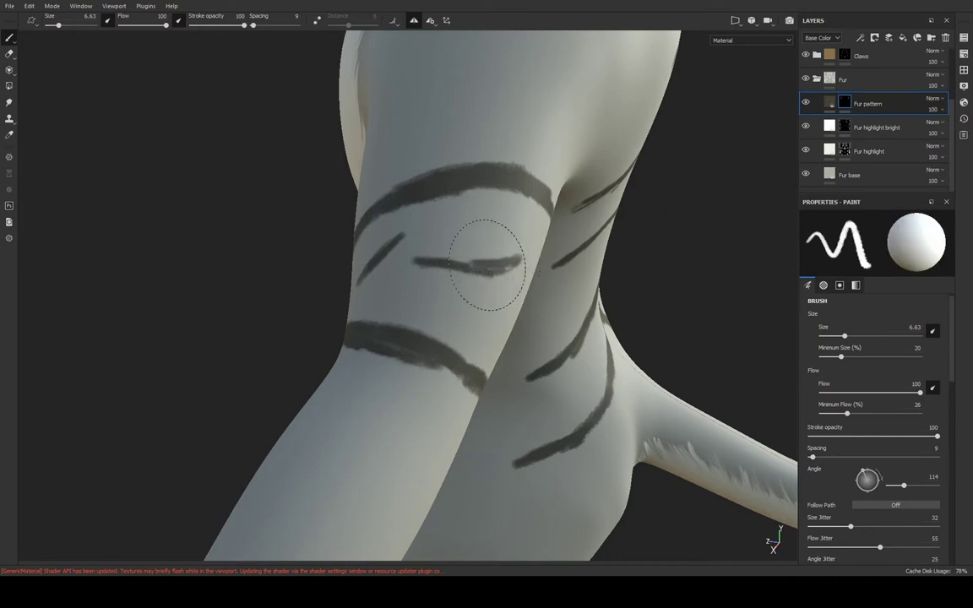
{"action": "mouse_move", "coordinate": [506, 270]}
{"action": "left_mouse_down", "text": "alt"}
{"action": "mouse_move", "coordinate": [580, 267]}
{"action": "mouse_move", "coordinate": [651, 195]}
{"action": "mouse_move", "coordinate": [723, 167]}
{"action": "mouse_move", "coordinate": [626, 214]}
{"action": "left_mouse_up", "text": "alt"}
Dab two small dark spots on the upper arm and paint an arced stripe on the shoulder
{"action": "left_click", "coordinate": [414, 318]}
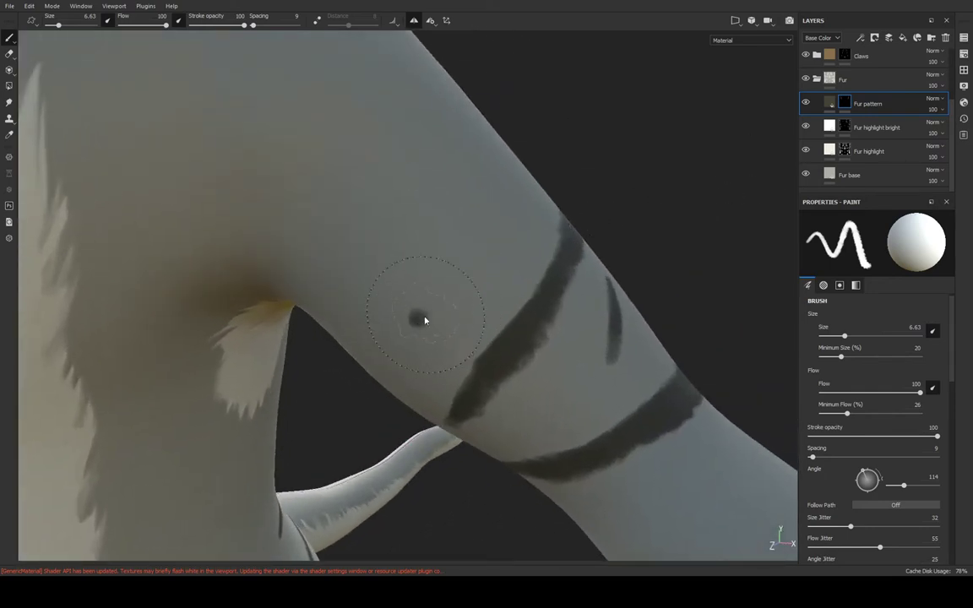
{"action": "mouse_move", "coordinate": [432, 291]}
{"action": "left_mouse_down", "text": "alt"}
{"action": "mouse_move", "coordinate": [442, 335]}
{"action": "mouse_move", "coordinate": [471, 268]}
{"action": "left_mouse_up", "text": "alt"}
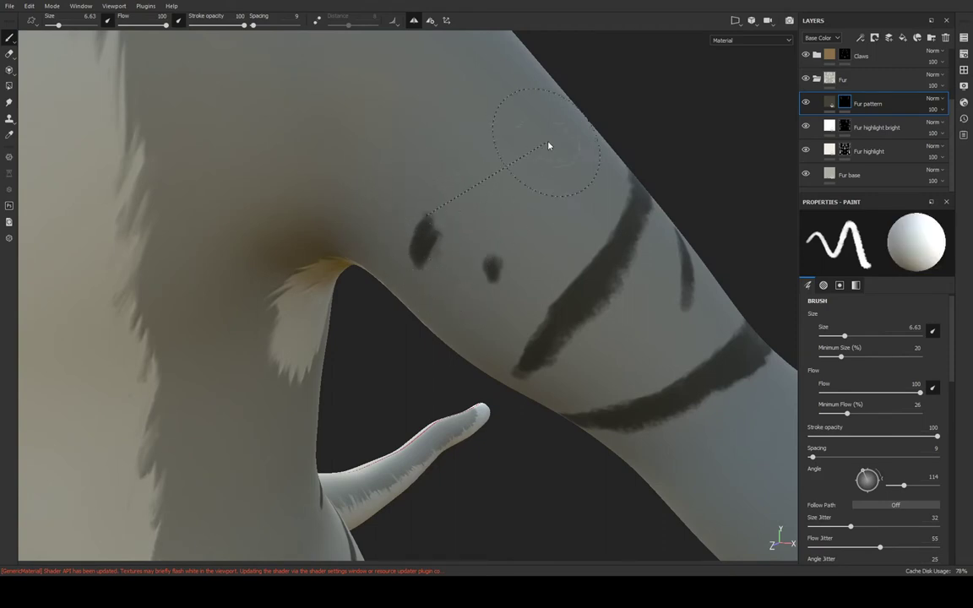
{"action": "mouse_move", "coordinate": [548, 146]}
{"action": "left_mouse_down", "text": "alt"}
{"action": "mouse_move", "coordinate": [538, 184]}
{"action": "mouse_move", "coordinate": [536, 174]}
{"action": "mouse_move", "coordinate": [464, 265]}
{"action": "left_mouse_up", "text": "alt"}
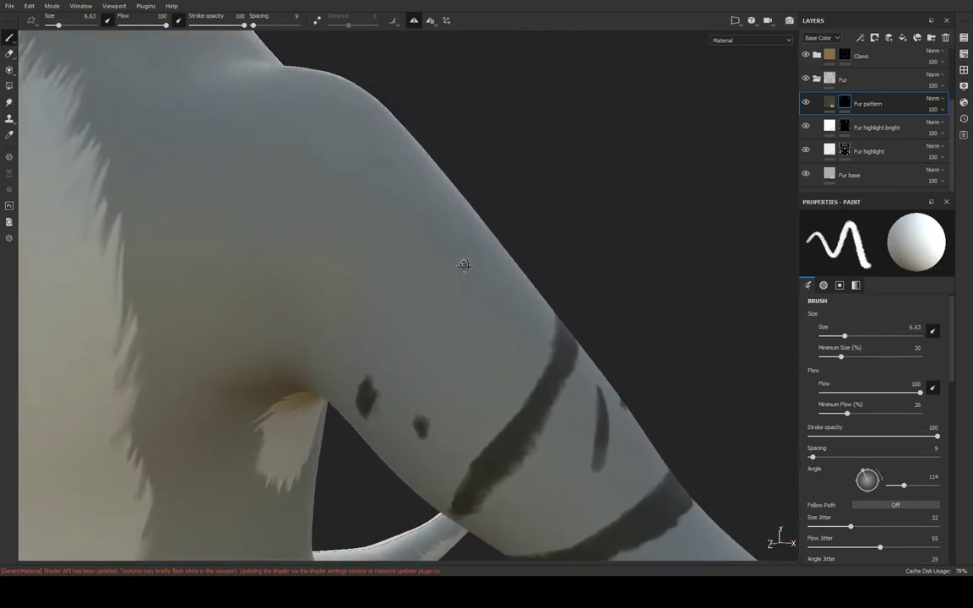
{"action": "left_click", "coordinate": [472, 313]}
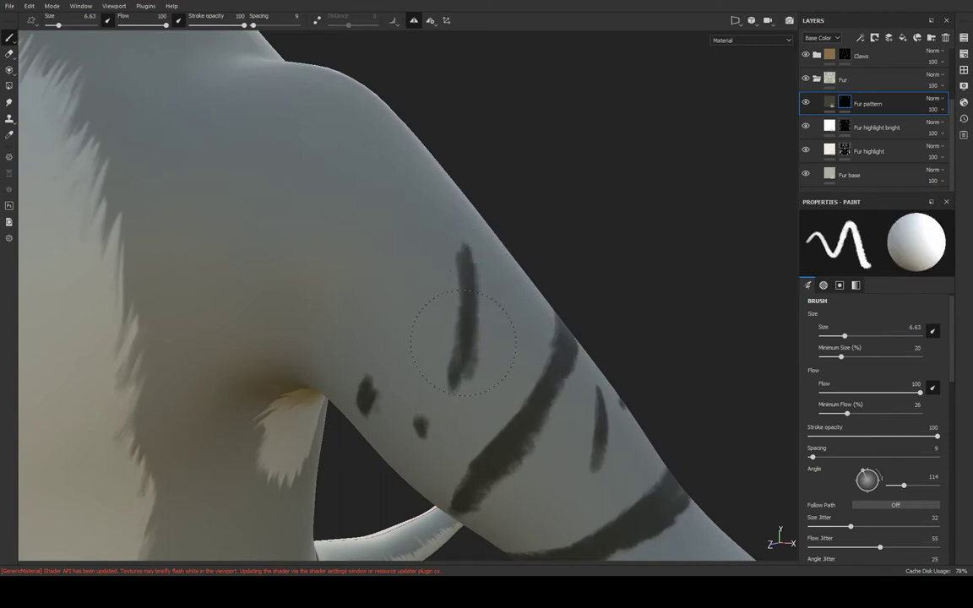
{"action": "mouse_move", "coordinate": [483, 285]}
{"action": "left_mouse_down", "text": "alt"}
{"action": "mouse_move", "coordinate": [484, 169]}
{"action": "mouse_move", "coordinate": [493, 206]}
{"action": "mouse_move", "coordinate": [416, 307]}
{"action": "left_mouse_up", "text": "alt"}
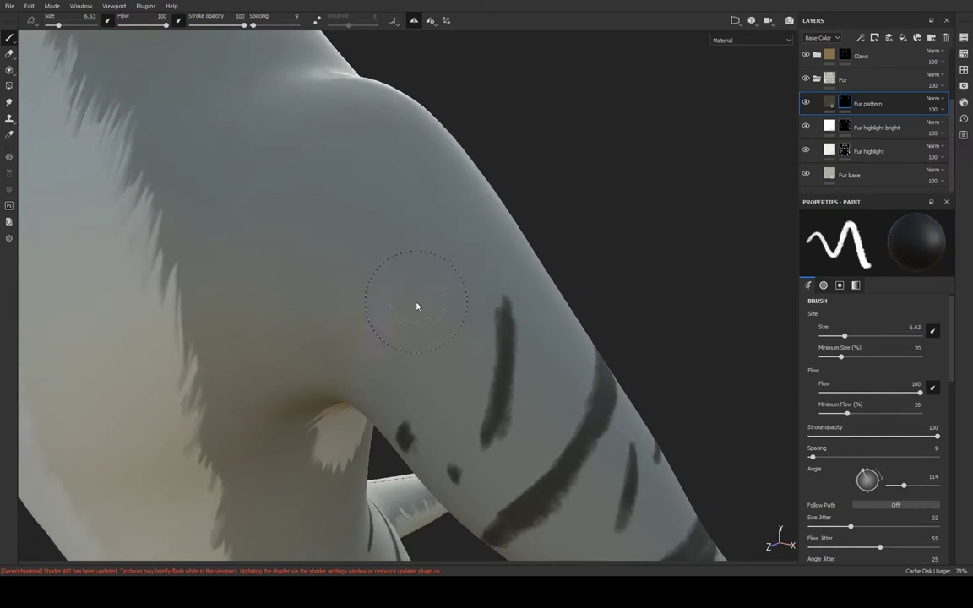
{"action": "mouse_move", "coordinate": [436, 268]}
{"action": "left_mouse_down"}
{"action": "mouse_move", "coordinate": [408, 256]}
{"action": "mouse_move", "coordinate": [478, 210]}
{"action": "mouse_move", "coordinate": [380, 275]}
{"action": "mouse_move", "coordinate": [436, 238]}
{"action": "mouse_move", "coordinate": [480, 243]}
{"action": "left_mouse_up"}
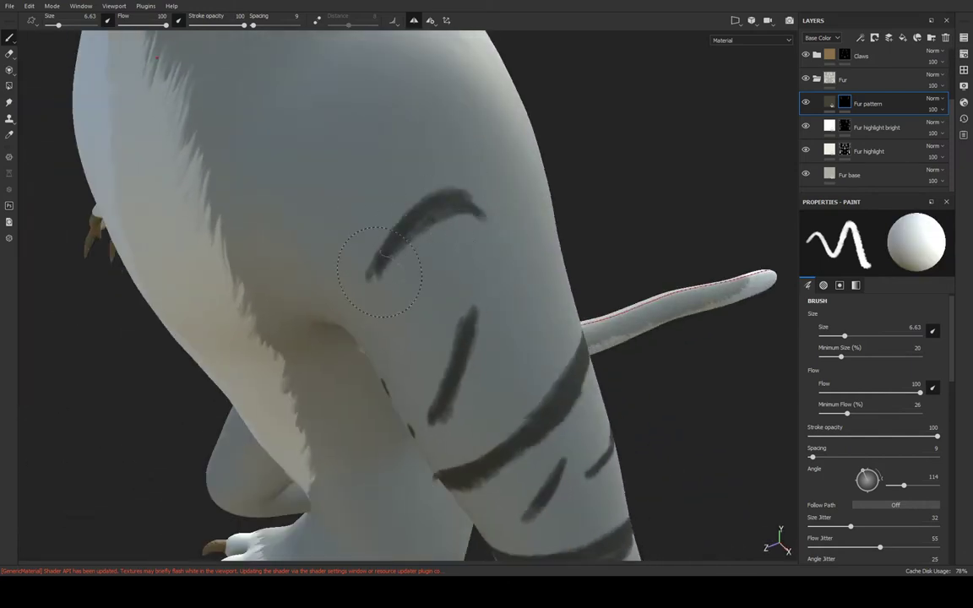
Taper the upper stripe and add a vertical stripe on the arm and an upward one near the shoulder
{"action": "mouse_move", "coordinate": [539, 224]}
{"action": "left_mouse_down", "text": "alt"}
{"action": "mouse_move", "coordinate": [491, 217]}
{"action": "mouse_move", "coordinate": [391, 290]}
{"action": "mouse_move", "coordinate": [408, 267]}
{"action": "mouse_move", "coordinate": [521, 274]}
{"action": "mouse_move", "coordinate": [565, 235]}
{"action": "mouse_move", "coordinate": [534, 264]}
{"action": "mouse_move", "coordinate": [575, 206]}
{"action": "mouse_move", "coordinate": [419, 271]}
{"action": "left_mouse_up", "text": "alt"}
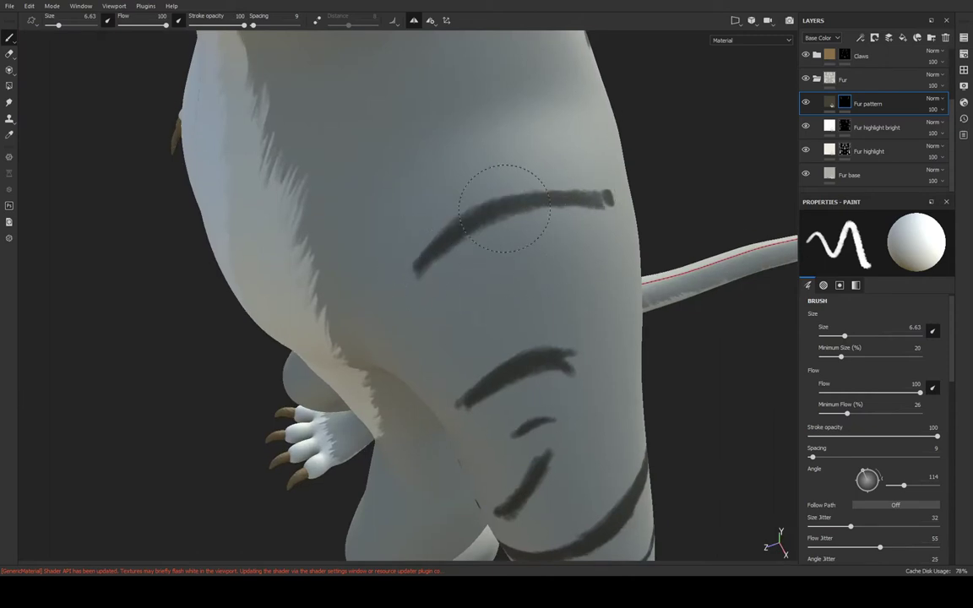
{"action": "mouse_move", "coordinate": [505, 208]}
{"action": "left_mouse_down", "text": "alt"}
{"action": "mouse_move", "coordinate": [517, 239]}
{"action": "mouse_move", "coordinate": [450, 240]}
{"action": "left_mouse_up", "text": "alt"}
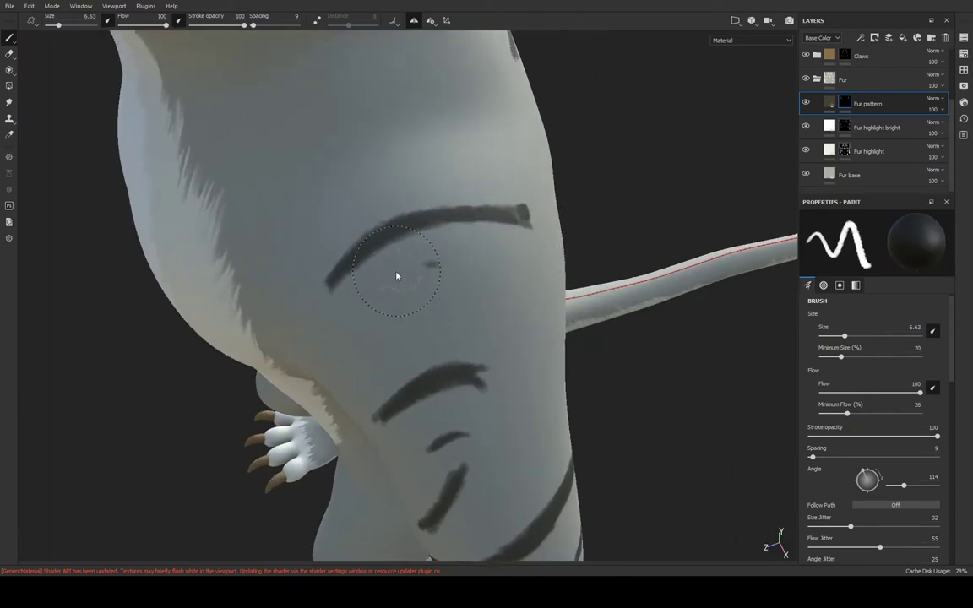
{"action": "mouse_move", "coordinate": [549, 223]}
{"action": "left_mouse_down"}
{"action": "mouse_move", "coordinate": [526, 235]}
{"action": "mouse_move", "coordinate": [480, 220]}
{"action": "left_mouse_up"}
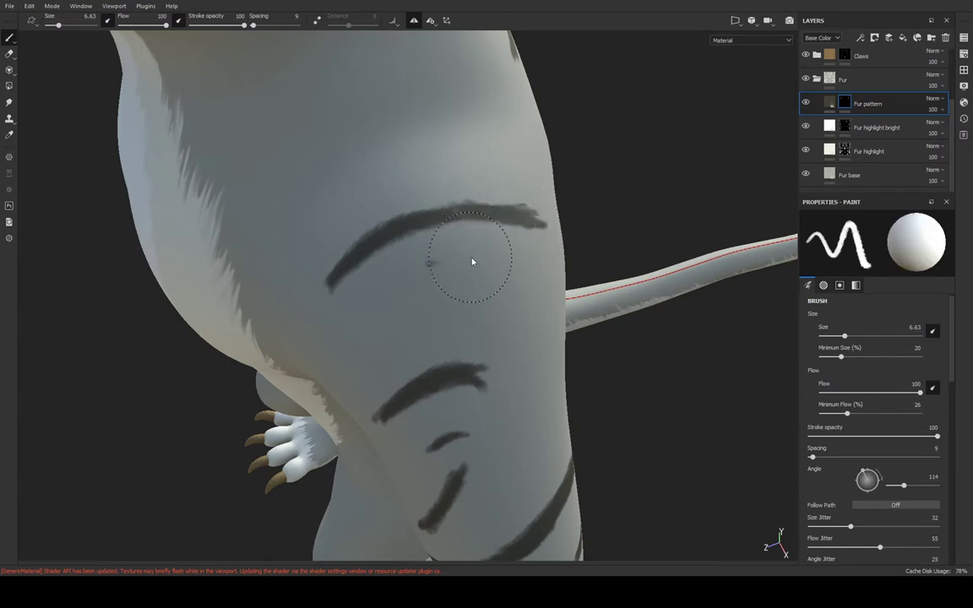
{"action": "mouse_move", "coordinate": [415, 298]}
{"action": "left_mouse_down", "text": "alt"}
{"action": "mouse_move", "coordinate": [524, 191]}
{"action": "mouse_move", "coordinate": [487, 256]}
{"action": "left_mouse_up", "text": "alt"}
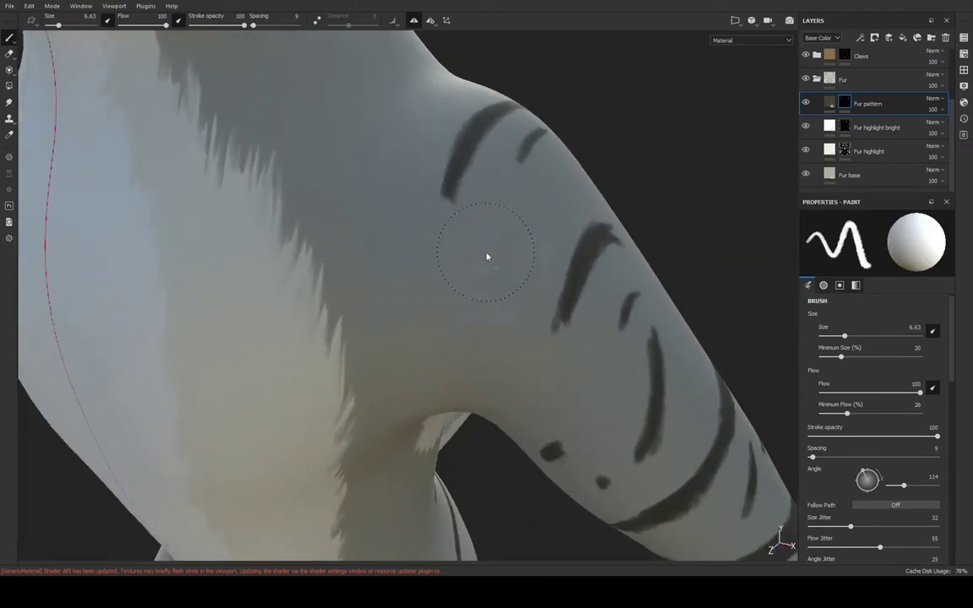
{"action": "mouse_move", "coordinate": [415, 258]}
{"action": "left_mouse_down"}
{"action": "mouse_move", "coordinate": [385, 387]}
{"action": "mouse_move", "coordinate": [445, 310]}
{"action": "mouse_move", "coordinate": [478, 343]}
{"action": "mouse_move", "coordinate": [413, 315]}
{"action": "left_mouse_up"}
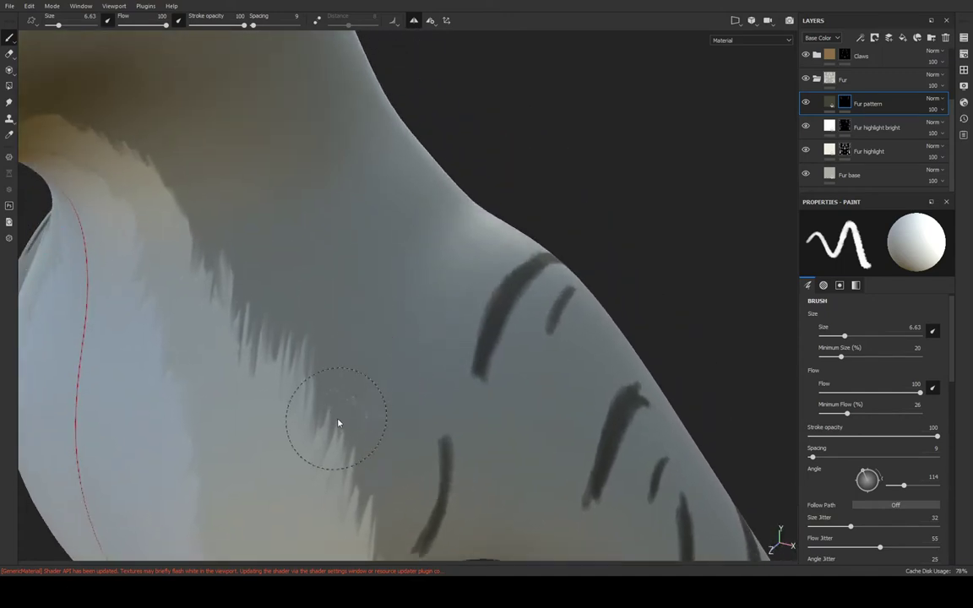
{"action": "mouse_move", "coordinate": [338, 422]}
{"action": "left_mouse_down"}
{"action": "mouse_move", "coordinate": [381, 338]}
{"action": "mouse_move", "coordinate": [419, 337]}
{"action": "mouse_move", "coordinate": [417, 317]}
{"action": "left_mouse_up"}
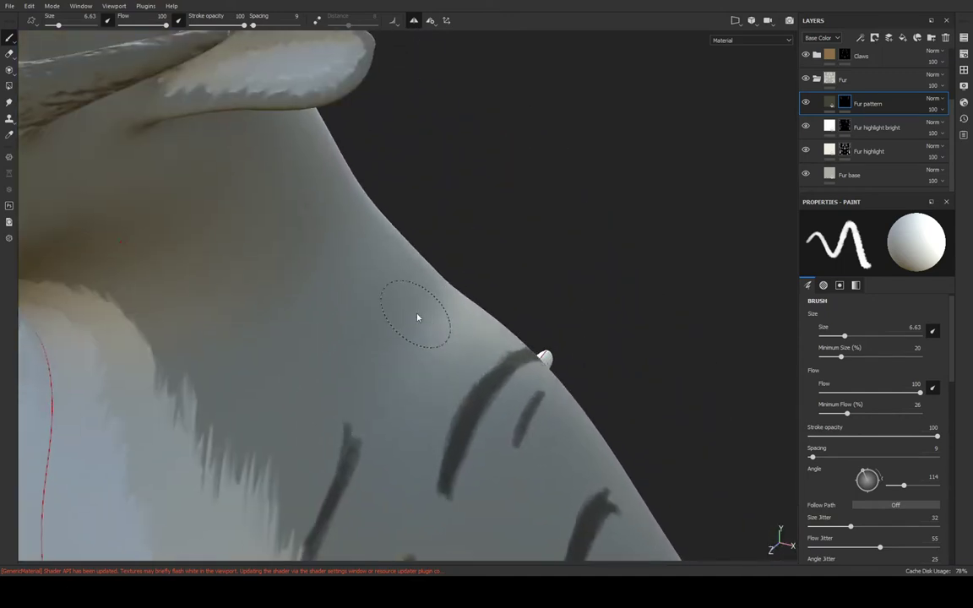
{"action": "mouse_move", "coordinate": [475, 270]}
{"action": "left_mouse_down", "text": "alt"}
{"action": "mouse_move", "coordinate": [403, 278]}
{"action": "mouse_move", "coordinate": [425, 284]}
{"action": "mouse_move", "coordinate": [425, 267]}
{"action": "mouse_move", "coordinate": [400, 355]}
{"action": "left_mouse_up", "text": "alt"}
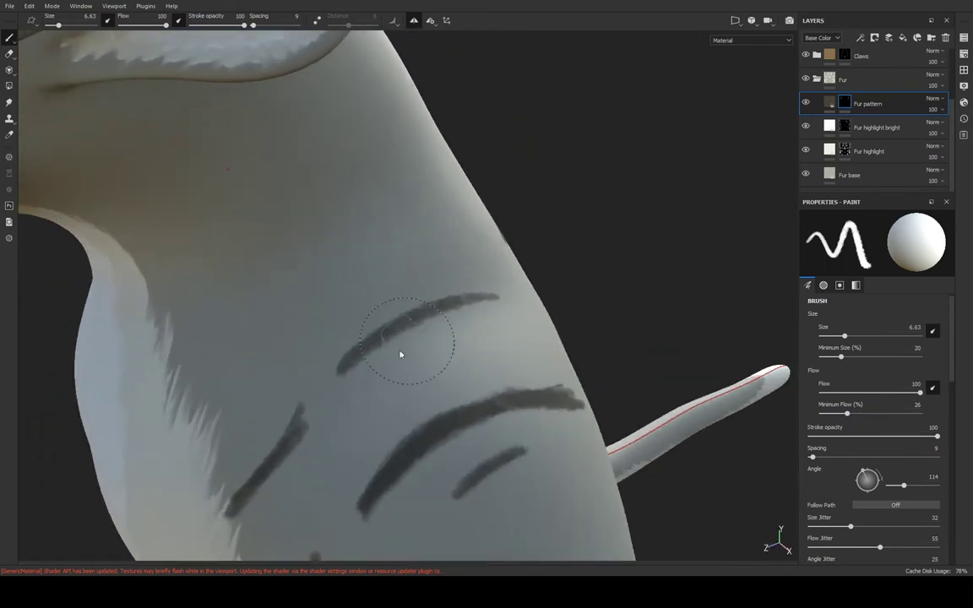
Paint thick curved and diagonal stripes across the neck, undoing and repainting the strokes that looked wrong
{"action": "left_click_drag", "start_coordinate": [342, 367], "coordinate": [506, 294]}
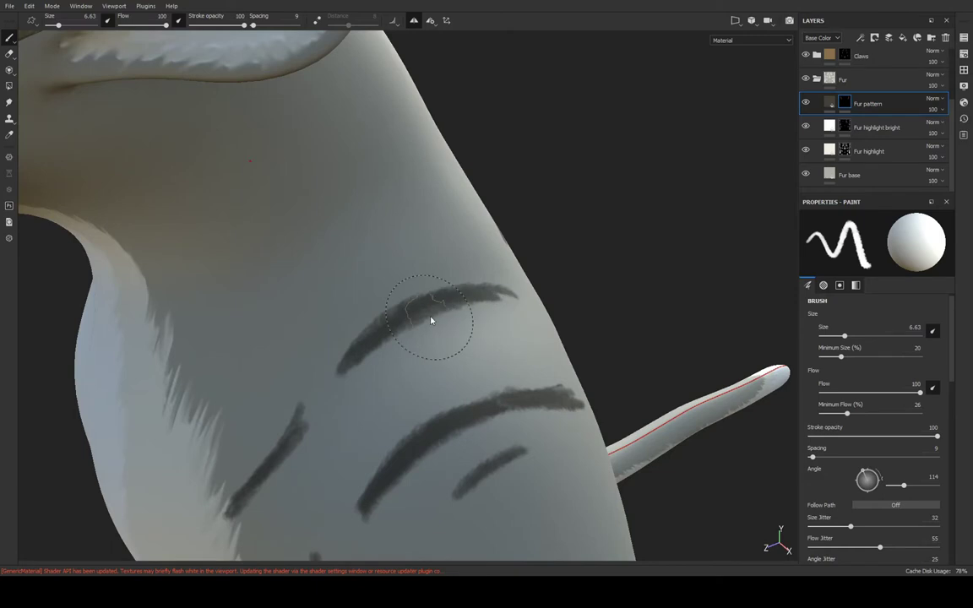
{"action": "mouse_move", "coordinate": [365, 373]}
{"action": "left_mouse_down"}
{"action": "mouse_move", "coordinate": [539, 299]}
{"action": "mouse_move", "coordinate": [554, 255]}
{"action": "mouse_move", "coordinate": [640, 185]}
{"action": "mouse_move", "coordinate": [645, 161]}
{"action": "mouse_move", "coordinate": [520, 212]}
{"action": "mouse_move", "coordinate": [602, 266]}
{"action": "left_mouse_up"}
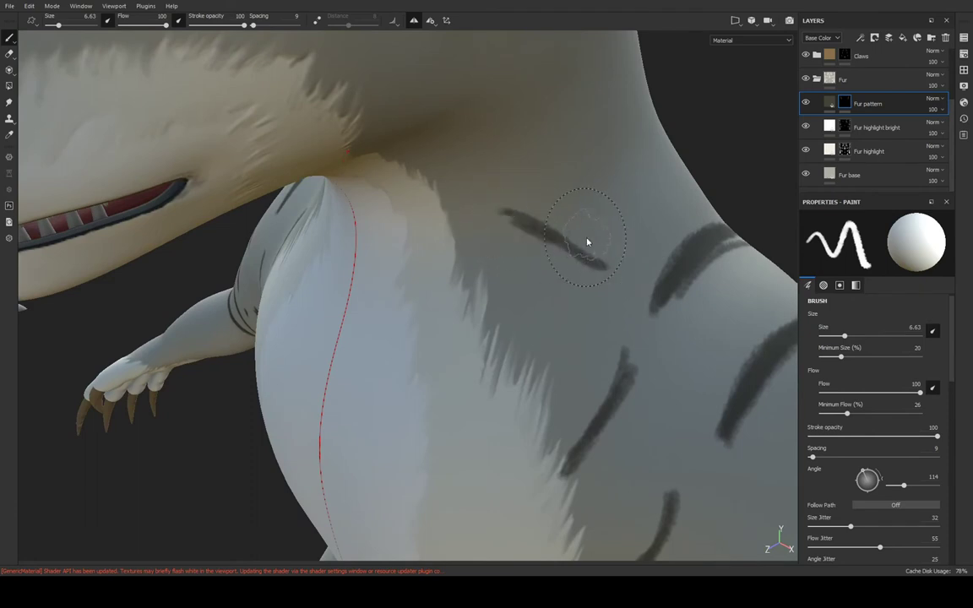
{"action": "key", "text": "ctrl+z"}
{"action": "mouse_move", "coordinate": [498, 222]}
{"action": "left_mouse_down"}
{"action": "mouse_move", "coordinate": [590, 292]}
{"action": "mouse_move", "coordinate": [582, 245]}
{"action": "mouse_move", "coordinate": [592, 249]}
{"action": "mouse_move", "coordinate": [498, 277]}
{"action": "left_mouse_up"}
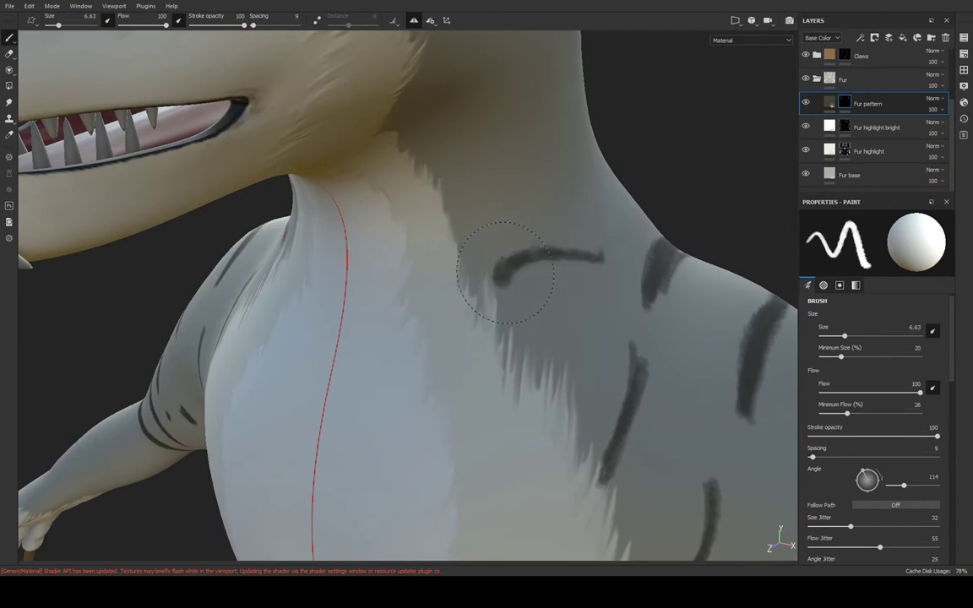
{"action": "key", "text": "ctrl+z"}
{"action": "mouse_move", "coordinate": [608, 253]}
{"action": "left_mouse_down"}
{"action": "mouse_move", "coordinate": [486, 282]}
{"action": "mouse_move", "coordinate": [543, 232]}
{"action": "left_mouse_up"}
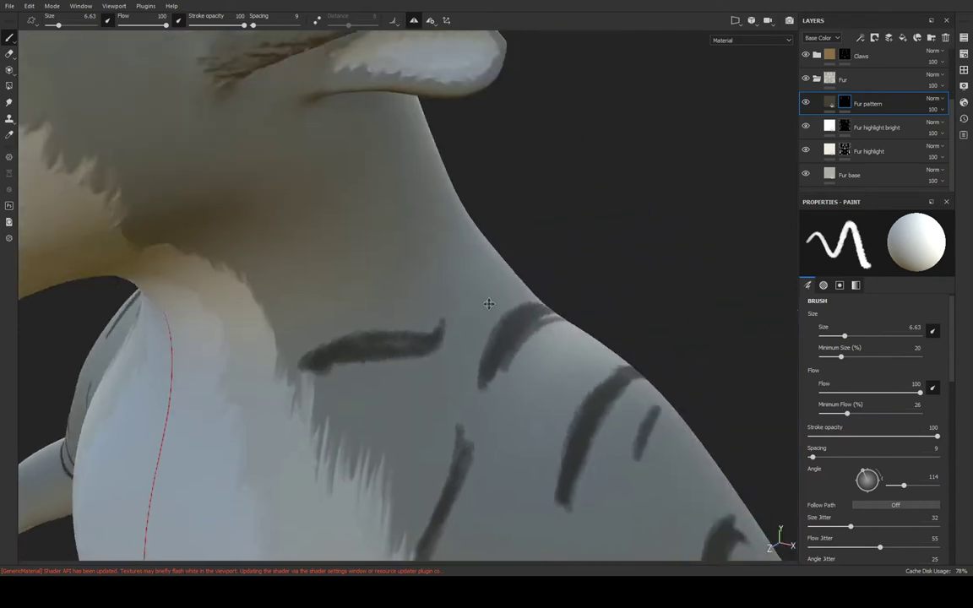
{"action": "middle_click_drag", "start_coordinate": [543, 232], "coordinate": [566, 276], "text": "alt"}
{"action": "mouse_move", "coordinate": [566, 276]}
{"action": "left_mouse_down", "text": "alt"}
{"action": "mouse_move", "coordinate": [621, 248]}
{"action": "mouse_move", "coordinate": [658, 202]}
{"action": "mouse_move", "coordinate": [575, 210]}
{"action": "mouse_move", "coordinate": [571, 262]}
{"action": "mouse_move", "coordinate": [563, 201]}
{"action": "mouse_move", "coordinate": [363, 213]}
{"action": "left_mouse_up", "text": "alt"}
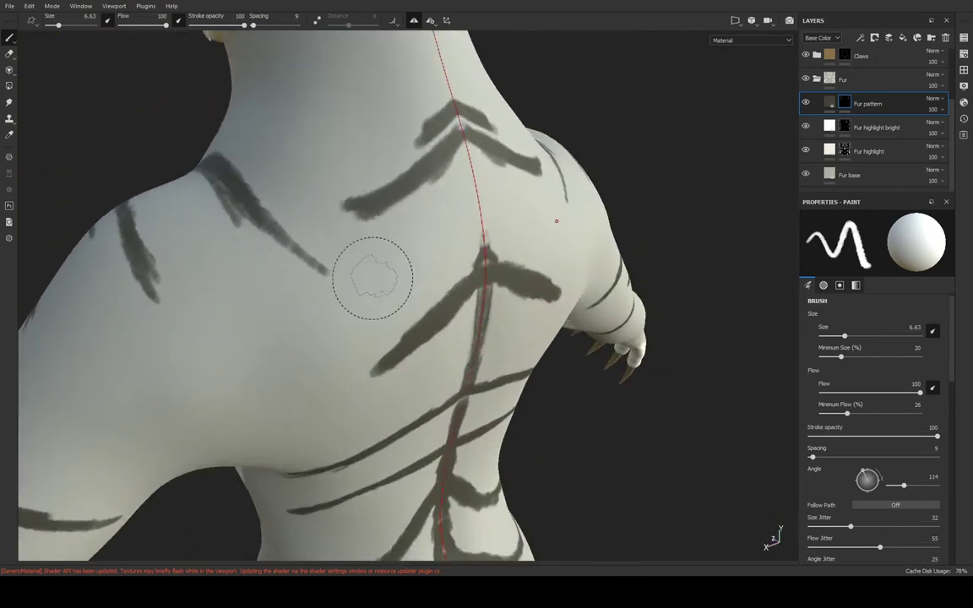
Paint a short stripe on the upper back, a thickened dark stripe across the hip, and one on the arm
{"action": "mouse_move", "coordinate": [336, 271]}
{"action": "left_mouse_down", "text": "alt"}
{"action": "mouse_move", "coordinate": [423, 266]}
{"action": "mouse_move", "coordinate": [571, 182]}
{"action": "mouse_move", "coordinate": [415, 280]}
{"action": "mouse_move", "coordinate": [494, 165]}
{"action": "mouse_move", "coordinate": [539, 152]}
{"action": "mouse_move", "coordinate": [473, 276]}
{"action": "left_mouse_up", "text": "alt"}
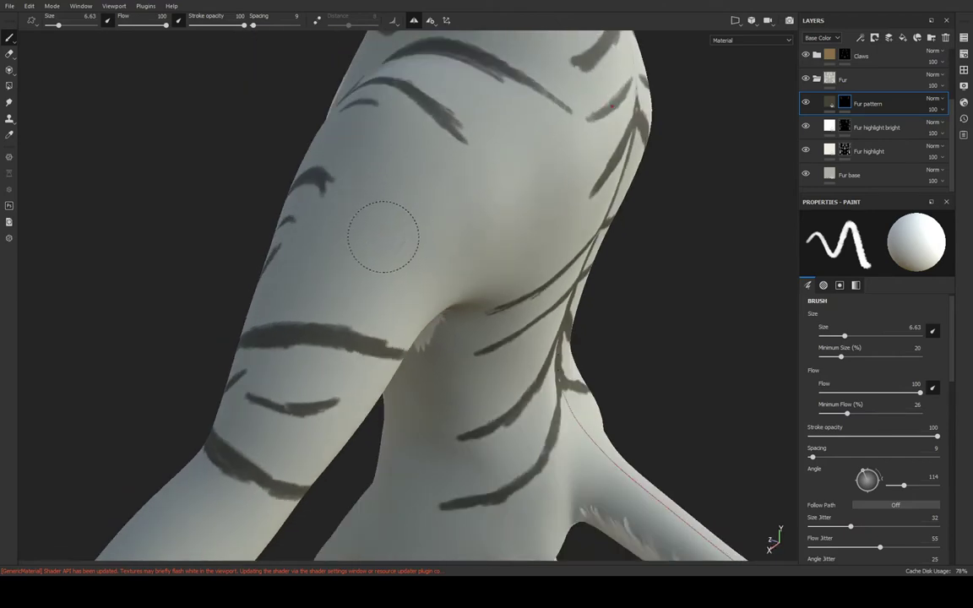
{"action": "left_click_drag", "start_coordinate": [418, 235], "coordinate": [530, 200]}
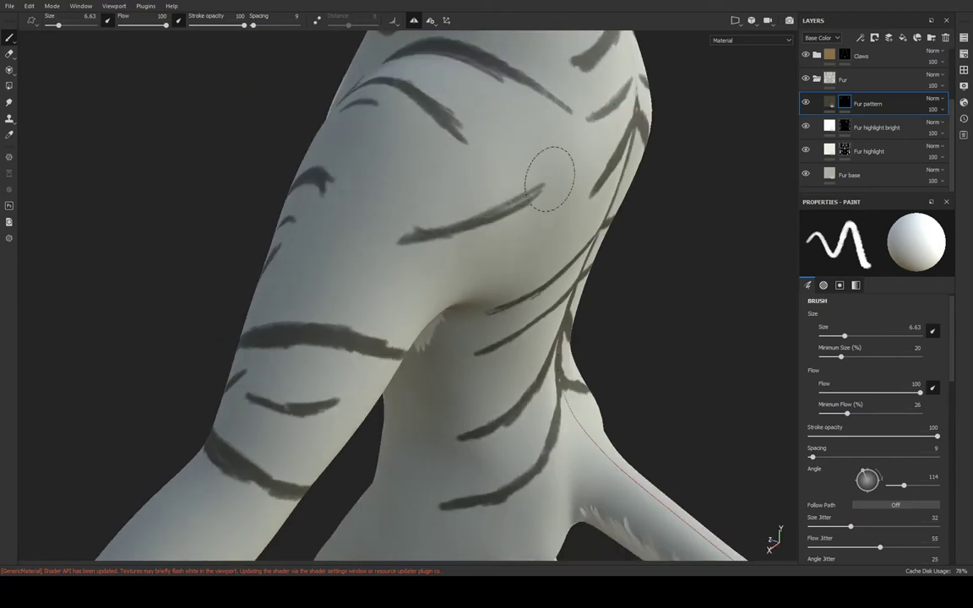
{"action": "left_click_drag", "start_coordinate": [406, 228], "coordinate": [545, 194], "text": "alt"}
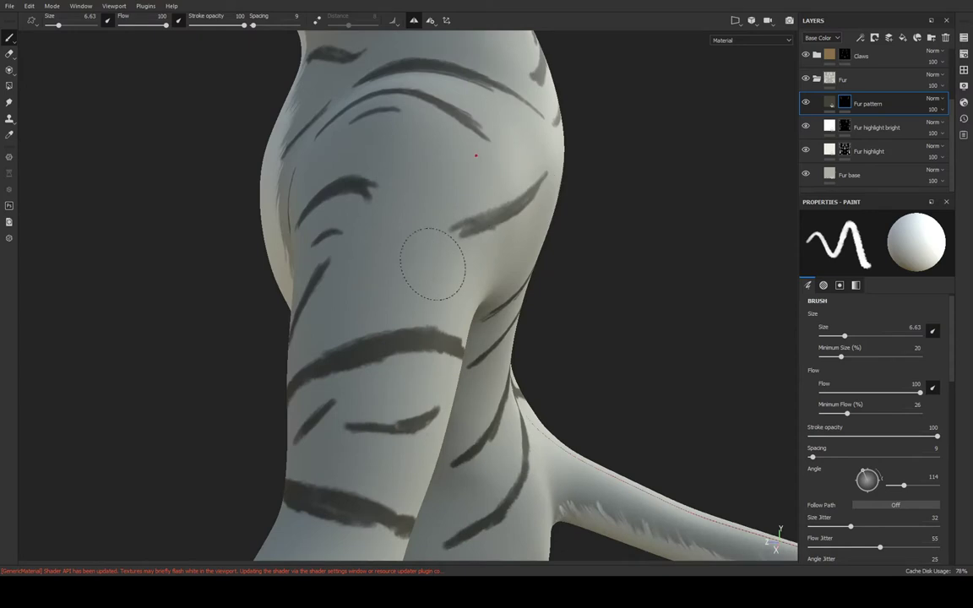
{"action": "mouse_move", "coordinate": [391, 281]}
{"action": "left_mouse_down", "text": "alt"}
{"action": "mouse_move", "coordinate": [556, 230]}
{"action": "mouse_move", "coordinate": [472, 228]}
{"action": "mouse_move", "coordinate": [404, 263]}
{"action": "left_mouse_up", "text": "alt"}
{"action": "left_click_drag", "start_coordinate": [312, 221], "coordinate": [428, 197]}
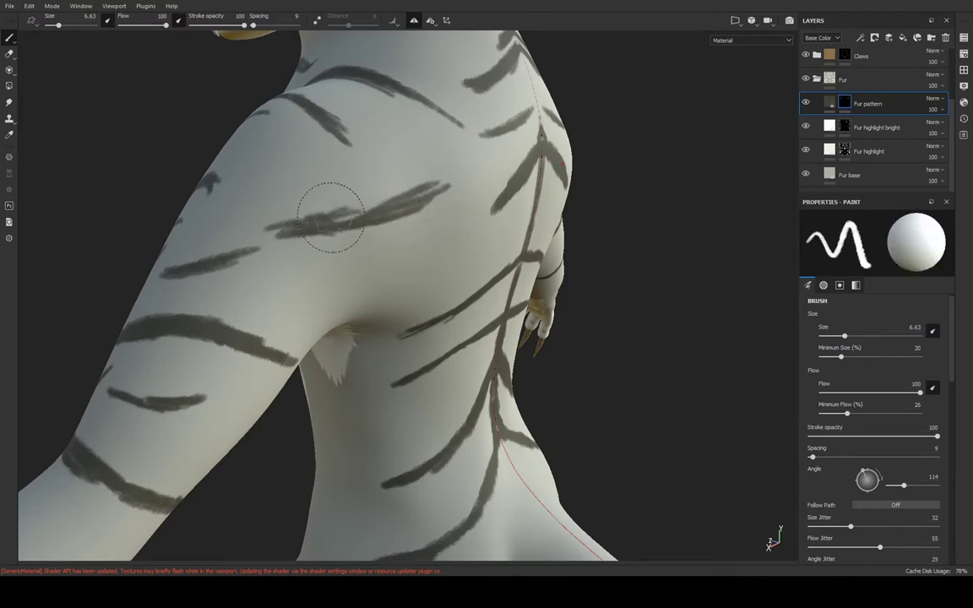
{"action": "mouse_move", "coordinate": [353, 214]}
{"action": "left_mouse_down", "text": "alt"}
{"action": "mouse_move", "coordinate": [566, 122]}
{"action": "mouse_move", "coordinate": [564, 240]}
{"action": "mouse_move", "coordinate": [594, 289]}
{"action": "mouse_move", "coordinate": [573, 270]}
{"action": "mouse_move", "coordinate": [524, 287]}
{"action": "left_mouse_up", "text": "alt"}
{"action": "mouse_move", "coordinate": [498, 330]}
{"action": "left_mouse_down", "text": "alt"}
{"action": "mouse_move", "coordinate": [473, 256]}
{"action": "mouse_move", "coordinate": [586, 271]}
{"action": "mouse_move", "coordinate": [487, 267]}
{"action": "mouse_move", "coordinate": [425, 234]}
{"action": "left_mouse_up", "text": "alt"}
Paint two diagonal dark strokes below the band on the lower leg
{"action": "left_click_drag", "start_coordinate": [469, 287], "coordinate": [380, 213], "text": "alt"}
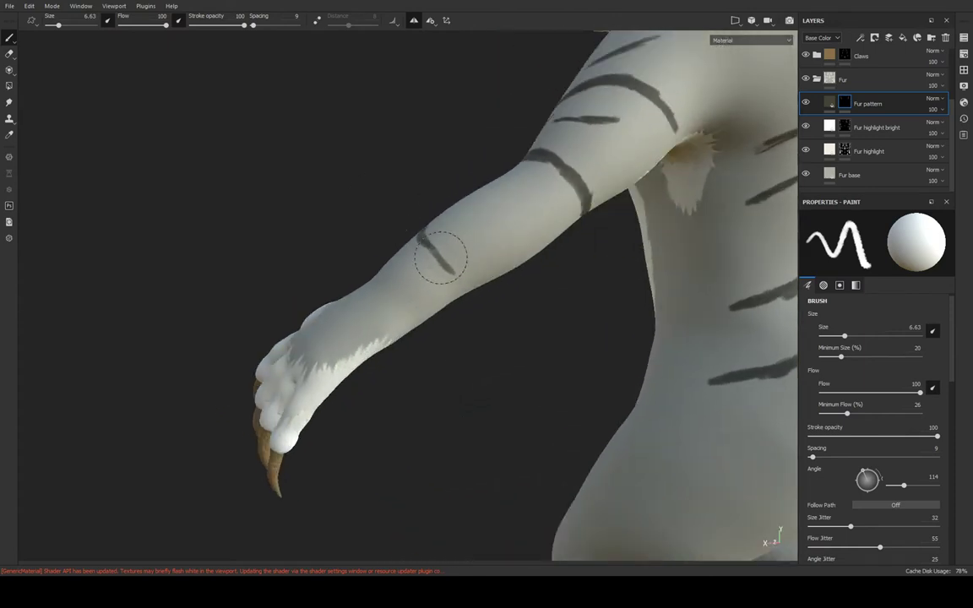
{"action": "mouse_move", "coordinate": [494, 282]}
{"action": "left_mouse_down", "text": "alt"}
{"action": "mouse_move", "coordinate": [484, 243]}
{"action": "mouse_move", "coordinate": [434, 254]}
{"action": "mouse_move", "coordinate": [532, 271]}
{"action": "mouse_move", "coordinate": [570, 256]}
{"action": "mouse_move", "coordinate": [734, 285]}
{"action": "mouse_move", "coordinate": [595, 358]}
{"action": "mouse_move", "coordinate": [620, 282]}
{"action": "mouse_move", "coordinate": [633, 289]}
{"action": "left_mouse_up", "text": "alt"}
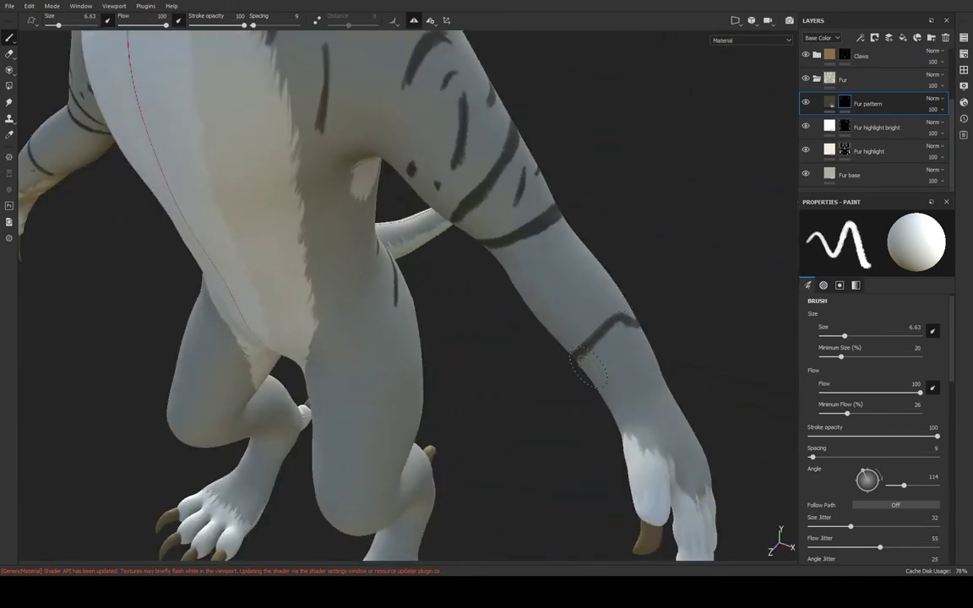
{"action": "left_click_drag", "start_coordinate": [588, 369], "coordinate": [577, 443], "text": "alt"}
{"action": "mouse_move", "coordinate": [577, 444]}
{"action": "right_mouse_down", "text": "alt"}
{"action": "mouse_move", "coordinate": [603, 423]}
{"action": "mouse_move", "coordinate": [593, 285]}
{"action": "right_mouse_up", "text": "alt"}
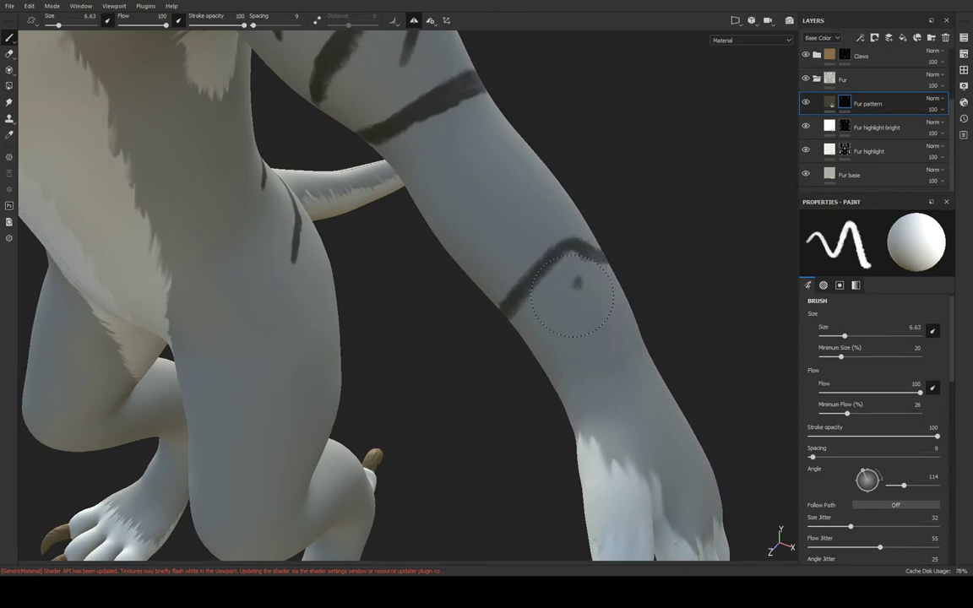
{"action": "left_click_drag", "start_coordinate": [517, 260], "coordinate": [466, 327]}
{"action": "mouse_move", "coordinate": [570, 326]}
{"action": "left_mouse_down", "text": "alt"}
{"action": "mouse_move", "coordinate": [578, 316]}
{"action": "mouse_move", "coordinate": [491, 317]}
{"action": "mouse_move", "coordinate": [581, 271]}
{"action": "mouse_move", "coordinate": [511, 377]}
{"action": "left_mouse_up", "text": "alt"}
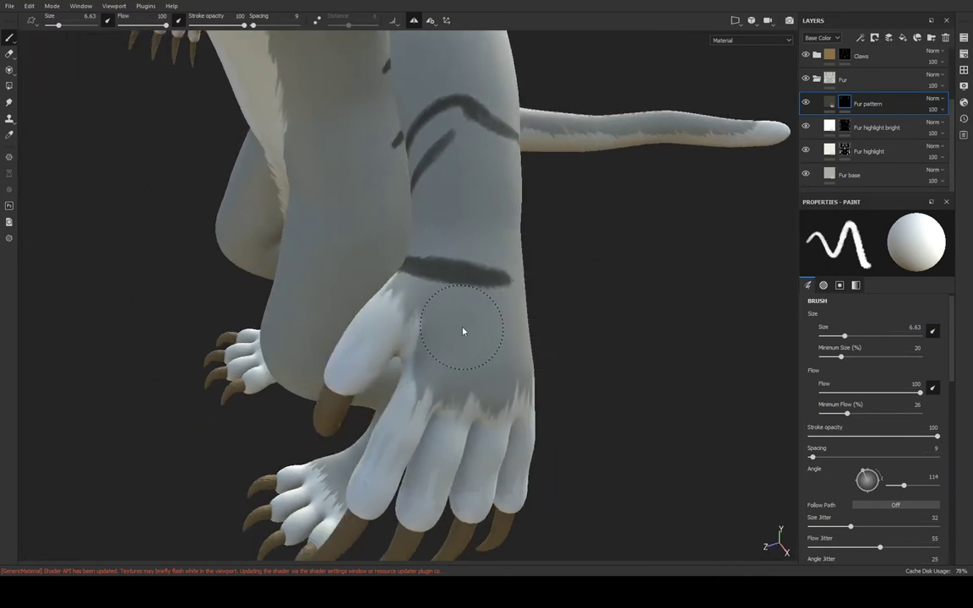
Paint short dark stripes across the back of the paw, redoing one shorter
{"action": "left_click_drag", "start_coordinate": [447, 339], "coordinate": [516, 357]}
{"action": "key", "text": "ctrl+z"}
{"action": "left_click_drag", "start_coordinate": [464, 333], "coordinate": [515, 340]}
{"action": "left_click_drag", "start_coordinate": [431, 364], "coordinate": [457, 382]}
Add two dark stripes down the forearm
{"action": "mouse_move", "coordinate": [460, 383]}
{"action": "middle_mouse_down"}
{"action": "mouse_move", "coordinate": [326, 382]}
{"action": "mouse_move", "coordinate": [368, 319]}
{"action": "middle_mouse_up"}
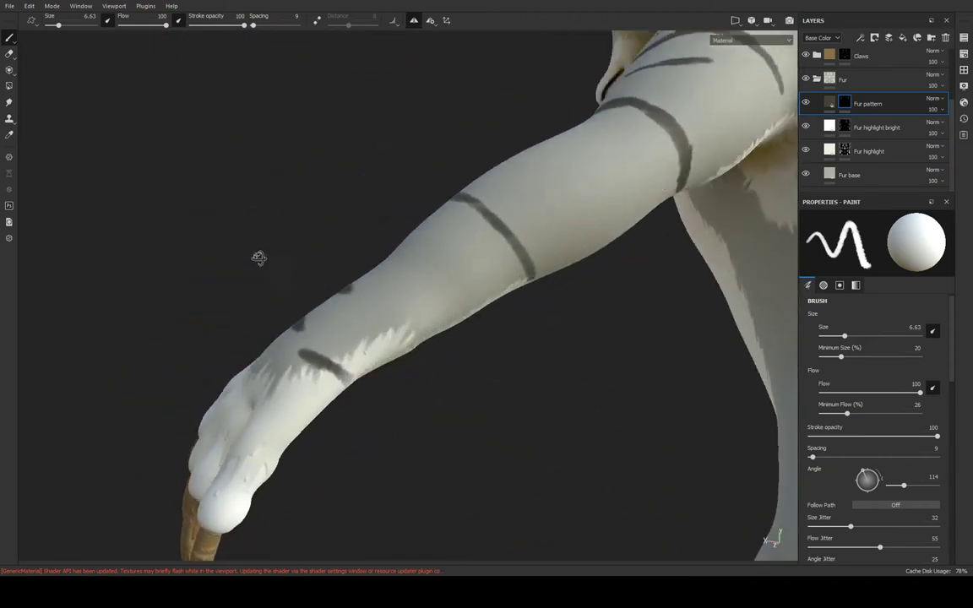
{"action": "left_click_drag", "start_coordinate": [377, 319], "coordinate": [435, 307]}
{"action": "left_click_drag", "start_coordinate": [484, 328], "coordinate": [429, 292]}
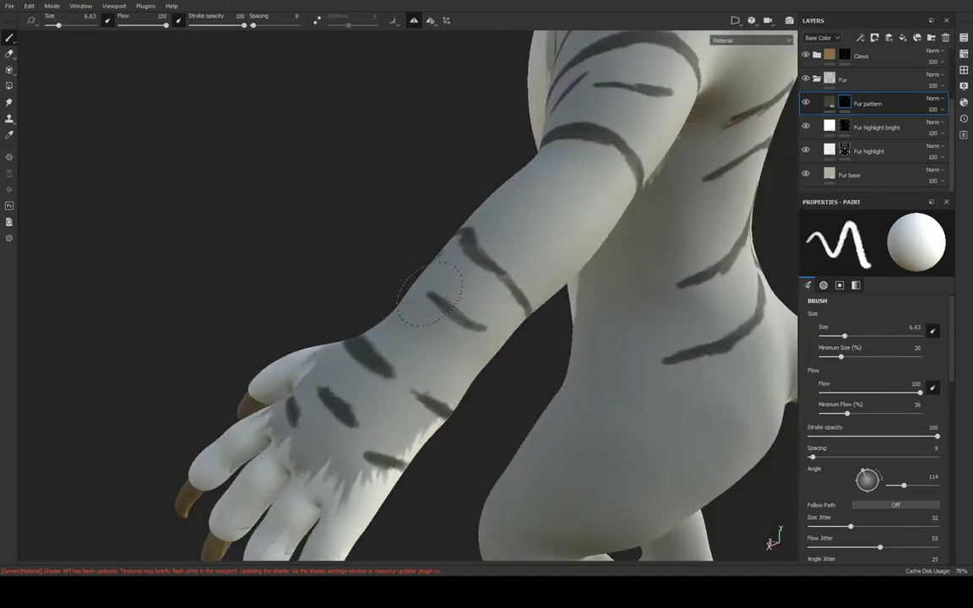
{"action": "mouse_move", "coordinate": [420, 337]}
{"action": "left_mouse_down", "text": "alt"}
{"action": "mouse_move", "coordinate": [387, 288]}
{"action": "mouse_move", "coordinate": [366, 316]}
{"action": "mouse_move", "coordinate": [365, 259]}
{"action": "mouse_move", "coordinate": [448, 329]}
{"action": "mouse_move", "coordinate": [456, 353]}
{"action": "mouse_move", "coordinate": [508, 280]}
{"action": "mouse_move", "coordinate": [433, 303]}
{"action": "mouse_move", "coordinate": [672, 337]}
{"action": "mouse_move", "coordinate": [687, 267]}
{"action": "mouse_move", "coordinate": [397, 150]}
{"action": "left_mouse_up", "text": "alt"}
{"action": "left_click_drag", "start_coordinate": [449, 247], "coordinate": [394, 152], "text": "alt"}
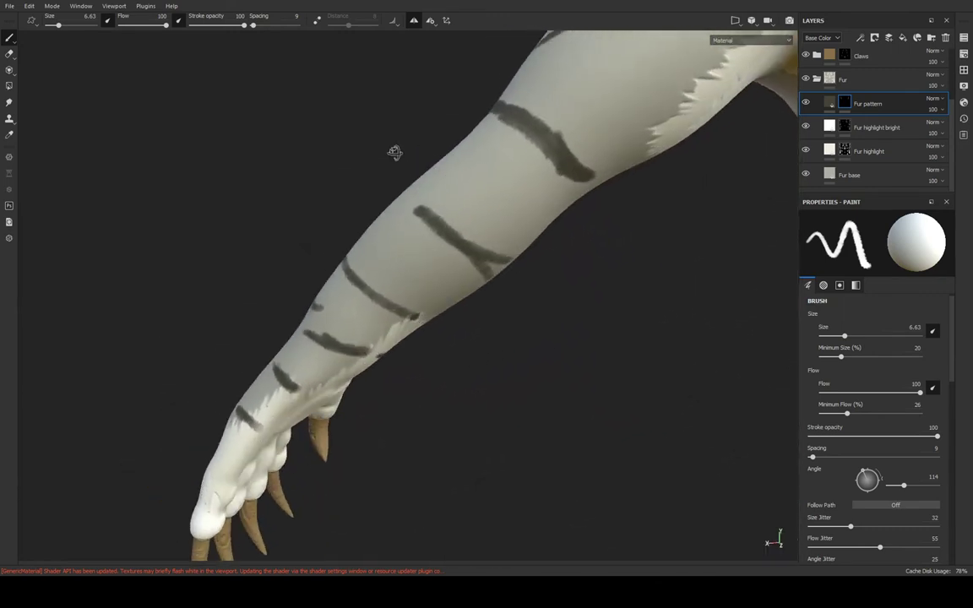
{"action": "mouse_move", "coordinate": [482, 256]}
{"action": "left_mouse_down", "text": "alt"}
{"action": "mouse_move", "coordinate": [481, 162]}
{"action": "mouse_move", "coordinate": [699, 195]}
{"action": "mouse_move", "coordinate": [689, 224]}
{"action": "left_mouse_up", "text": "alt"}
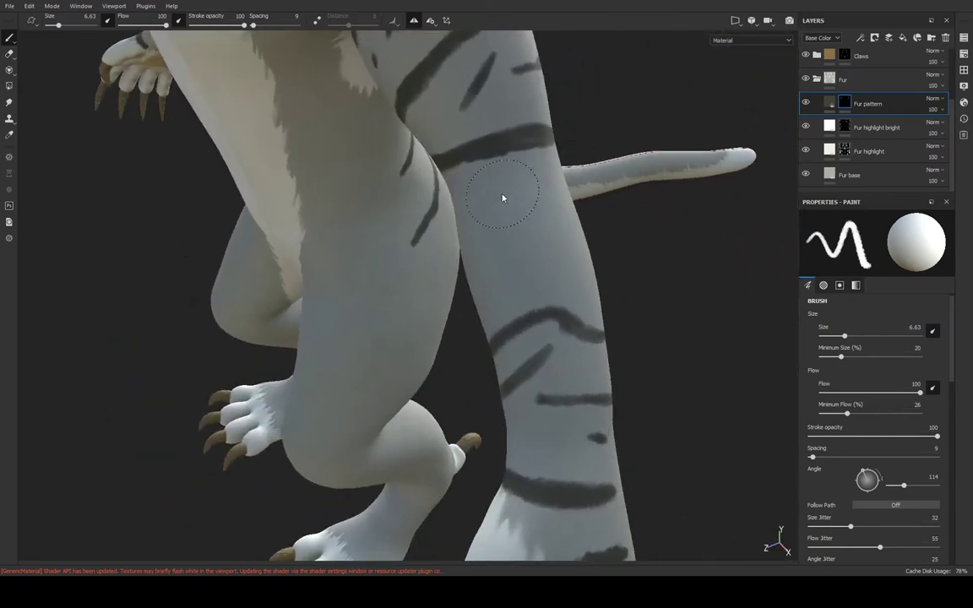
Dab a small dark mark on the lower leg and extend its stripe further down
{"action": "left_click_drag", "start_coordinate": [506, 193], "coordinate": [497, 202]}
{"action": "mouse_move", "coordinate": [545, 238]}
{"action": "left_mouse_down", "text": "alt"}
{"action": "mouse_move", "coordinate": [710, 224]}
{"action": "mouse_move", "coordinate": [561, 225]}
{"action": "left_mouse_up", "text": "alt"}
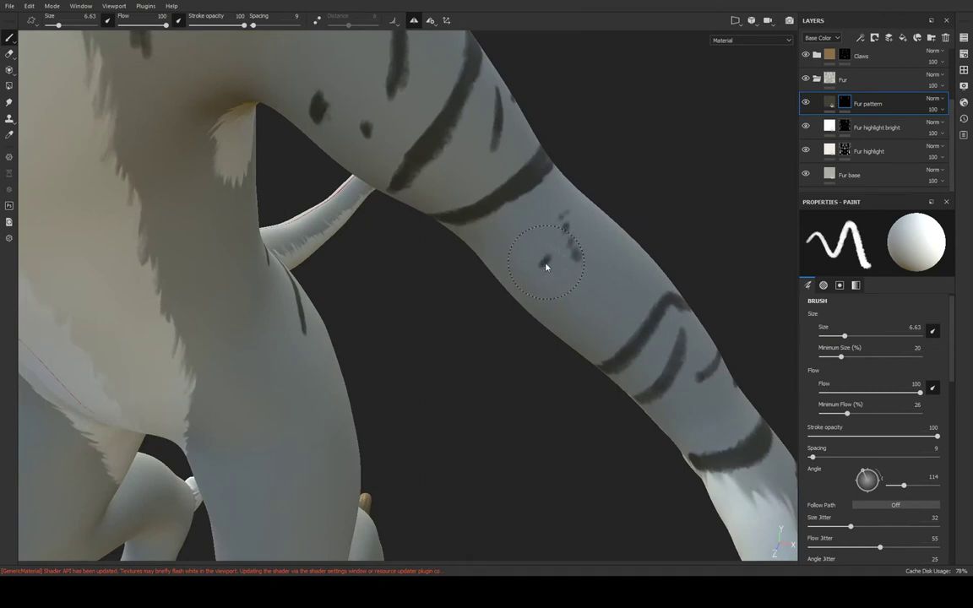
{"action": "mouse_move", "coordinate": [535, 287]}
{"action": "left_mouse_down", "text": "alt"}
{"action": "mouse_move", "coordinate": [516, 251]}
{"action": "mouse_move", "coordinate": [421, 231]}
{"action": "mouse_move", "coordinate": [428, 245]}
{"action": "mouse_move", "coordinate": [369, 243]}
{"action": "left_mouse_up", "text": "alt"}
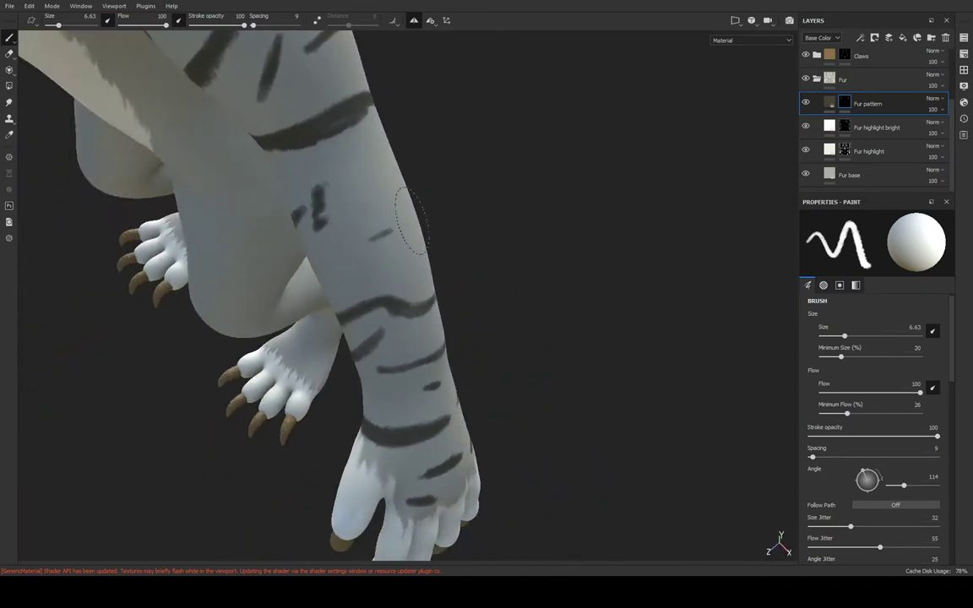
{"action": "mouse_move", "coordinate": [363, 207]}
{"action": "left_mouse_down", "text": "alt"}
{"action": "mouse_move", "coordinate": [442, 214]}
{"action": "mouse_move", "coordinate": [380, 220]}
{"action": "mouse_move", "coordinate": [395, 265]}
{"action": "mouse_move", "coordinate": [434, 286]}
{"action": "mouse_move", "coordinate": [431, 279]}
{"action": "mouse_move", "coordinate": [615, 248]}
{"action": "mouse_move", "coordinate": [401, 325]}
{"action": "left_mouse_up", "text": "alt"}
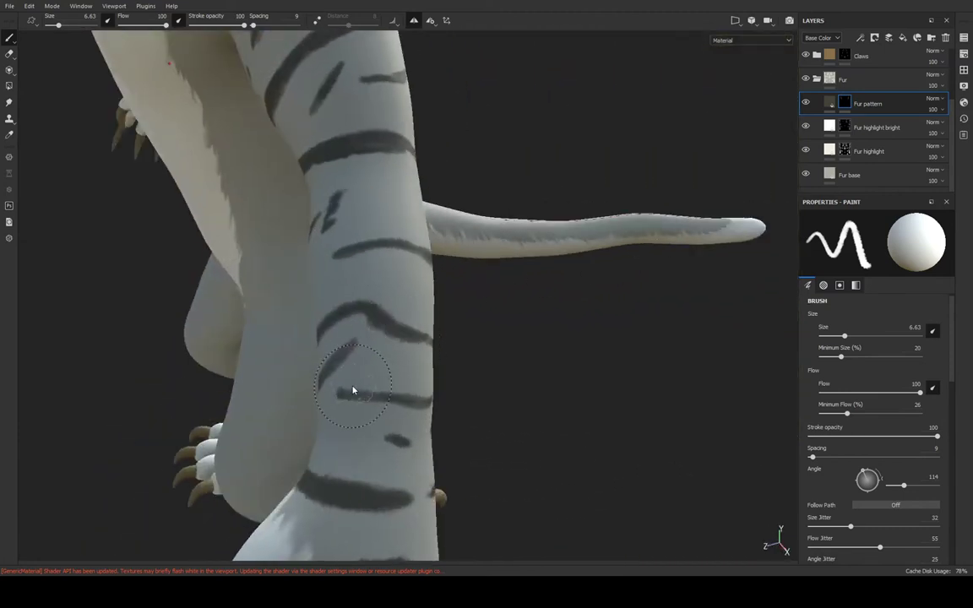
{"action": "left_click_drag", "start_coordinate": [353, 391], "coordinate": [366, 395]}
{"action": "mouse_move", "coordinate": [422, 409]}
{"action": "left_mouse_down", "text": "alt"}
{"action": "mouse_move", "coordinate": [473, 358]}
{"action": "mouse_move", "coordinate": [600, 87]}
{"action": "mouse_move", "coordinate": [589, 88]}
{"action": "mouse_move", "coordinate": [641, 211]}
{"action": "mouse_move", "coordinate": [434, 209]}
{"action": "mouse_move", "coordinate": [428, 256]}
{"action": "left_mouse_up", "text": "alt"}
{"action": "mouse_move", "coordinate": [505, 313]}
{"action": "left_mouse_down", "text": "alt"}
{"action": "mouse_move", "coordinate": [560, 187]}
{"action": "mouse_move", "coordinate": [534, 182]}
{"action": "mouse_move", "coordinate": [569, 165]}
{"action": "mouse_move", "coordinate": [545, 152]}
{"action": "mouse_move", "coordinate": [555, 205]}
{"action": "mouse_move", "coordinate": [580, 211]}
{"action": "left_mouse_up", "text": "alt"}
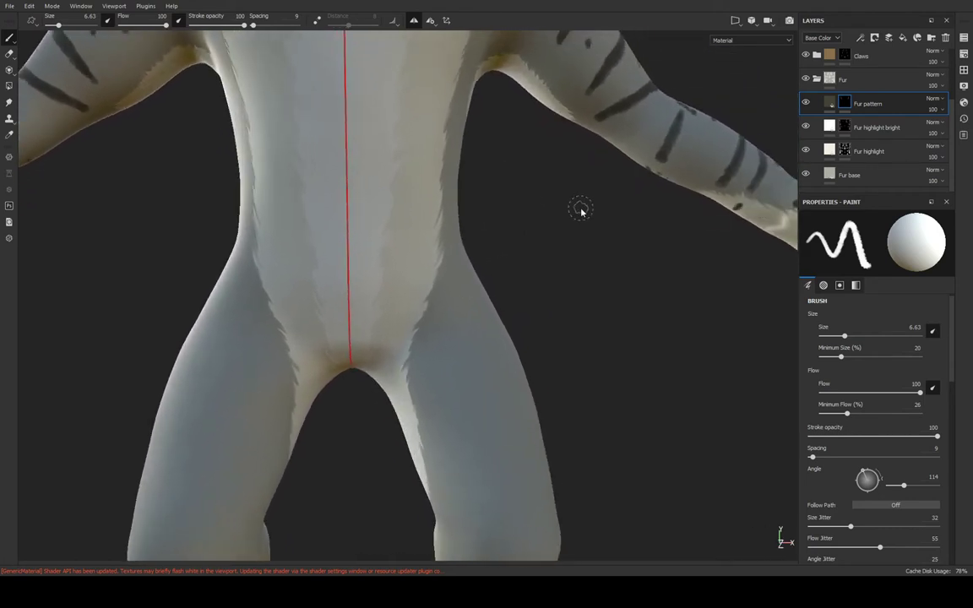
Save the project, then paint mirrored dark dashes on both inner thighs, undoing the upper pair
{"action": "key", "text": "ctrl+s"}
{"action": "mouse_move", "coordinate": [422, 387]}
{"action": "left_mouse_down", "text": "alt"}
{"action": "mouse_move", "coordinate": [467, 319]}
{"action": "mouse_move", "coordinate": [440, 346]}
{"action": "mouse_move", "coordinate": [445, 330]}
{"action": "mouse_move", "coordinate": [499, 289]}
{"action": "mouse_move", "coordinate": [474, 378]}
{"action": "mouse_move", "coordinate": [468, 327]}
{"action": "left_mouse_up", "text": "alt"}
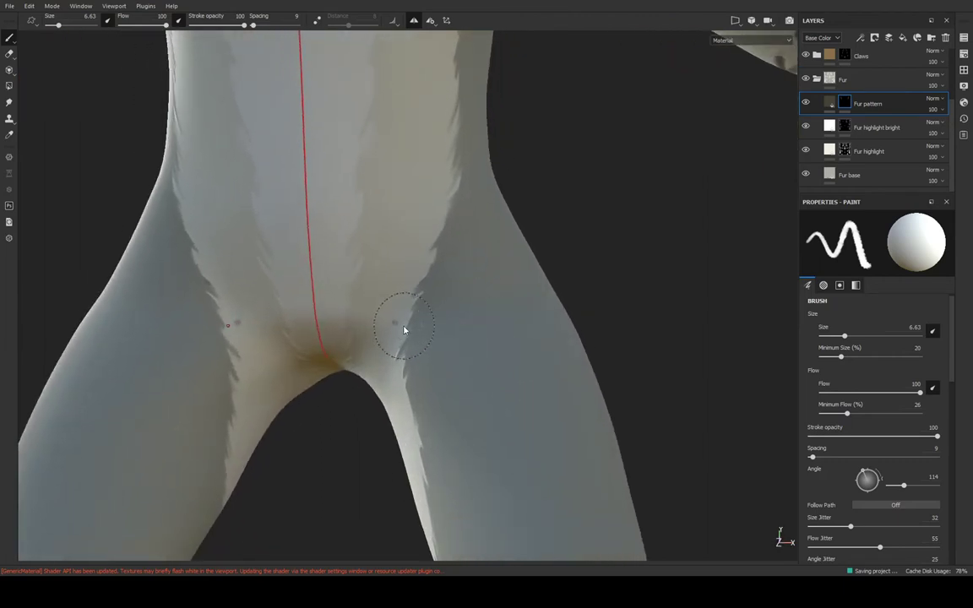
{"action": "mouse_move", "coordinate": [399, 327]}
{"action": "left_mouse_down"}
{"action": "mouse_move", "coordinate": [405, 333]}
{"action": "mouse_move", "coordinate": [391, 340]}
{"action": "mouse_move", "coordinate": [413, 326]}
{"action": "mouse_move", "coordinate": [400, 322]}
{"action": "left_mouse_up"}
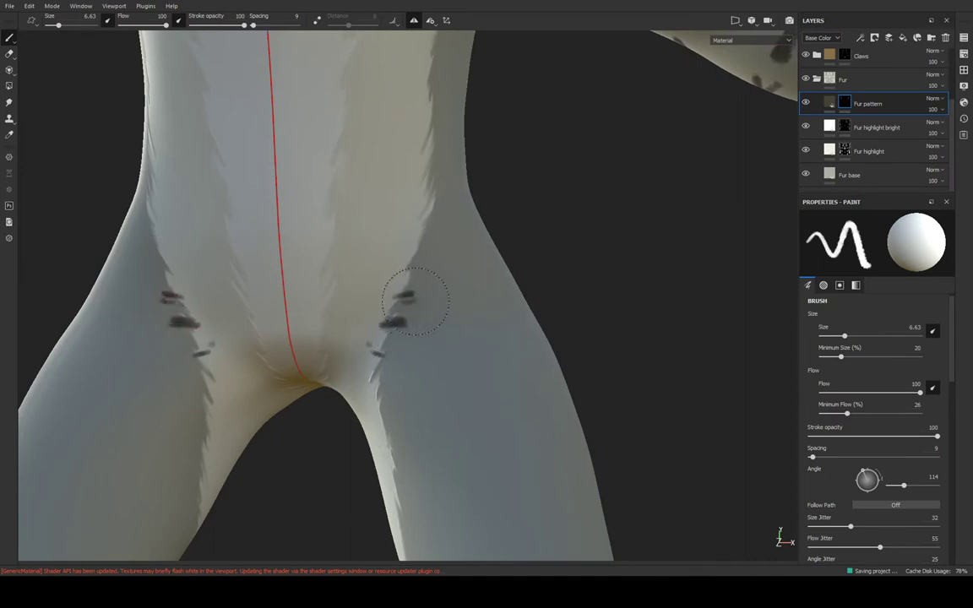
{"action": "left_click_drag", "start_coordinate": [419, 310], "coordinate": [448, 304], "text": "alt"}
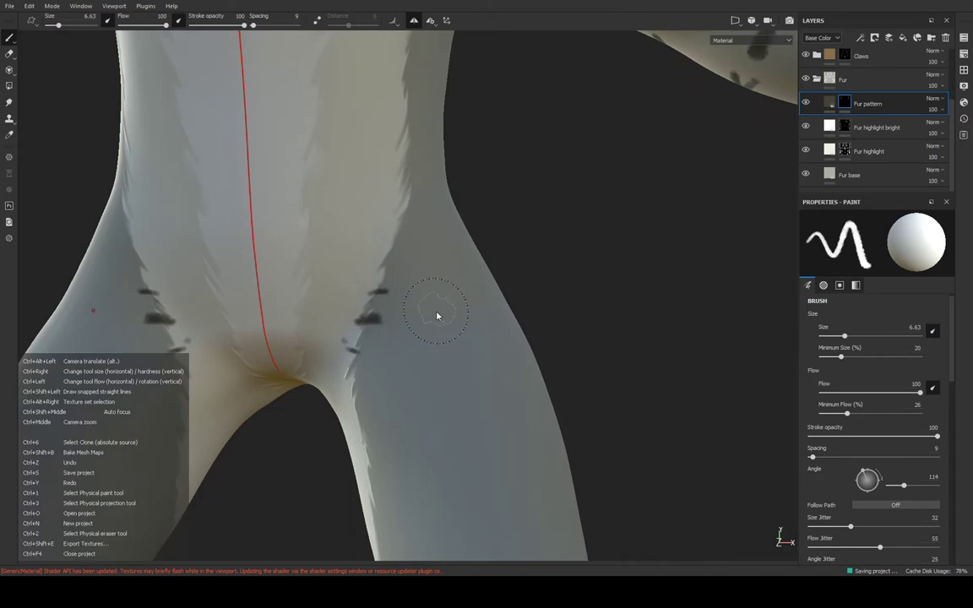
{"action": "key", "text": "ctrl+z"}
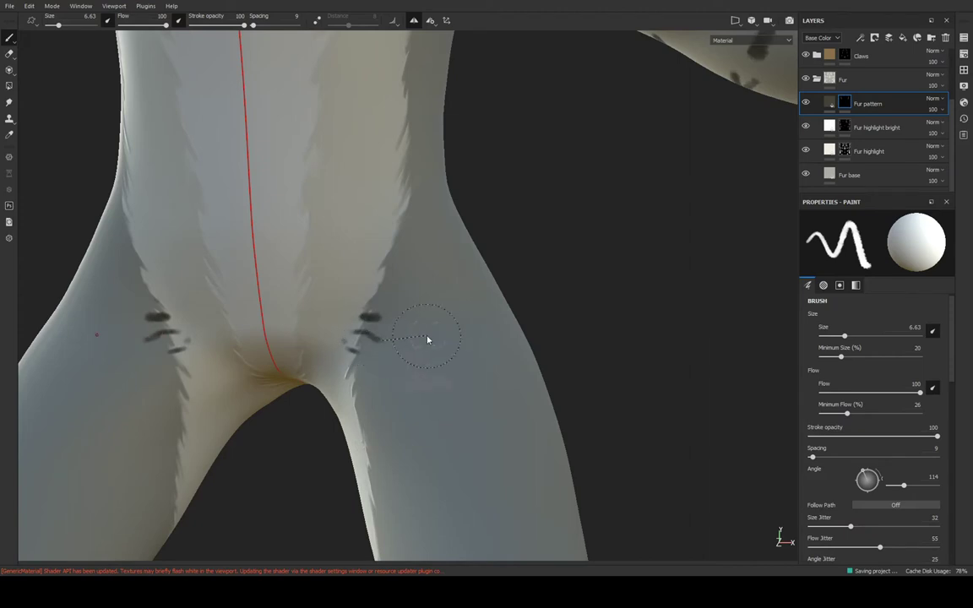
{"action": "left_click_drag", "start_coordinate": [427, 340], "coordinate": [462, 166], "text": "alt"}
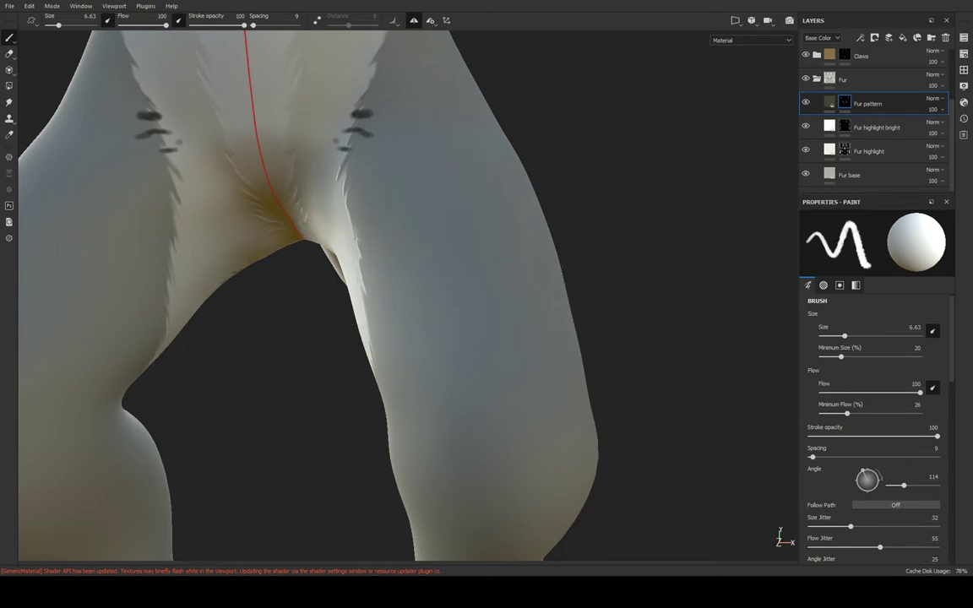
{"action": "key", "text": "ctrl"}
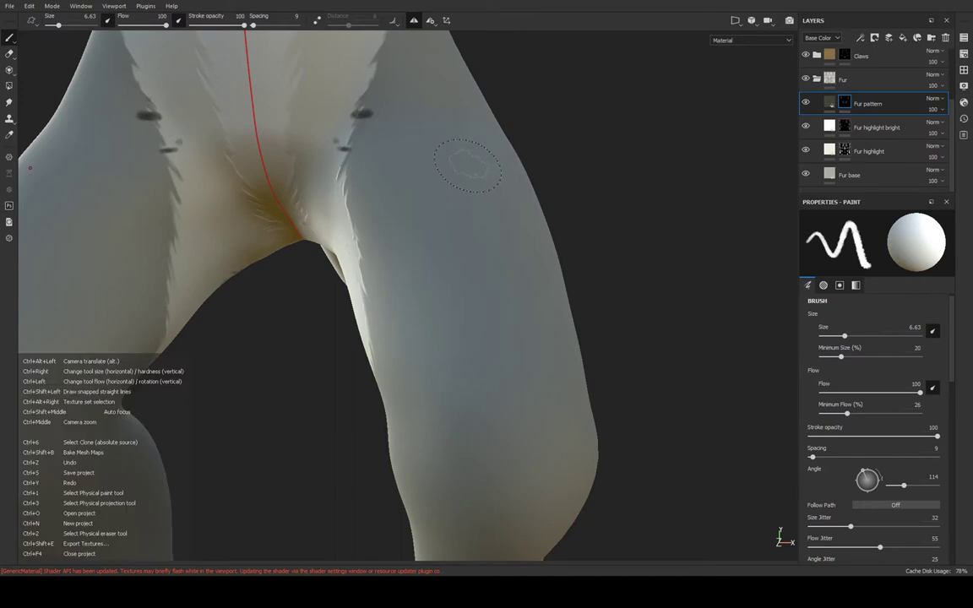
{"action": "mouse_move", "coordinate": [465, 171]}
{"action": "left_mouse_down", "text": "alt"}
{"action": "mouse_move", "coordinate": [463, 156]}
{"action": "mouse_move", "coordinate": [504, 217]}
{"action": "mouse_move", "coordinate": [556, 180]}
{"action": "mouse_move", "coordinate": [517, 272]}
{"action": "mouse_move", "coordinate": [481, 208]}
{"action": "mouse_move", "coordinate": [473, 271]}
{"action": "mouse_move", "coordinate": [438, 274]}
{"action": "mouse_move", "coordinate": [600, 278]}
{"action": "mouse_move", "coordinate": [500, 269]}
{"action": "mouse_move", "coordinate": [463, 224]}
{"action": "left_mouse_up", "text": "alt"}
Paint diagonal and curved dark stripes across the thigh and knee, undoing the overly thick lower ones
{"action": "left_click_drag", "start_coordinate": [456, 260], "coordinate": [537, 267]}
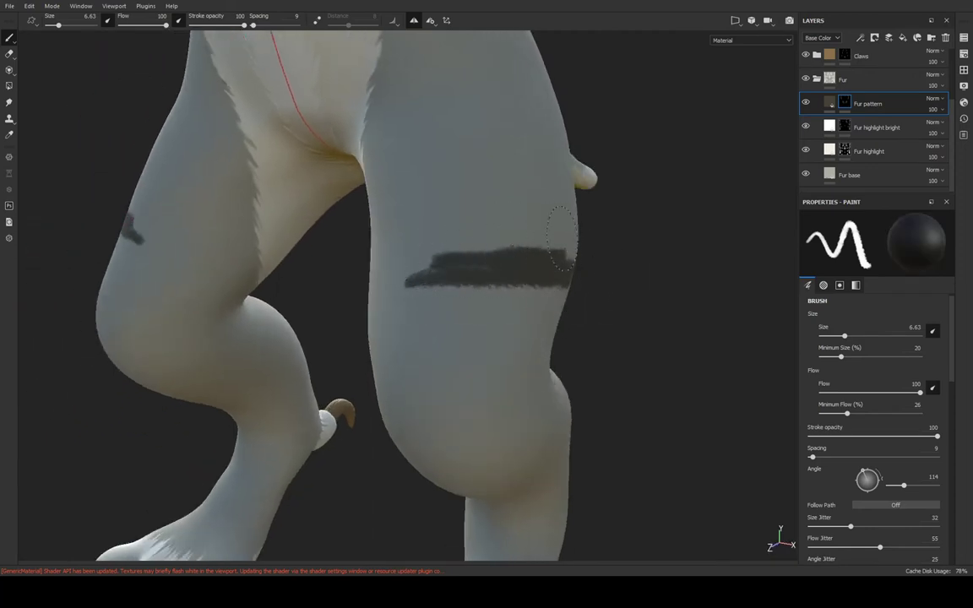
{"action": "left_click_drag", "start_coordinate": [562, 238], "coordinate": [626, 235], "text": "alt"}
{"action": "mouse_move", "coordinate": [465, 270]}
{"action": "left_mouse_down"}
{"action": "mouse_move", "coordinate": [372, 342]}
{"action": "mouse_move", "coordinate": [418, 306]}
{"action": "left_mouse_up"}
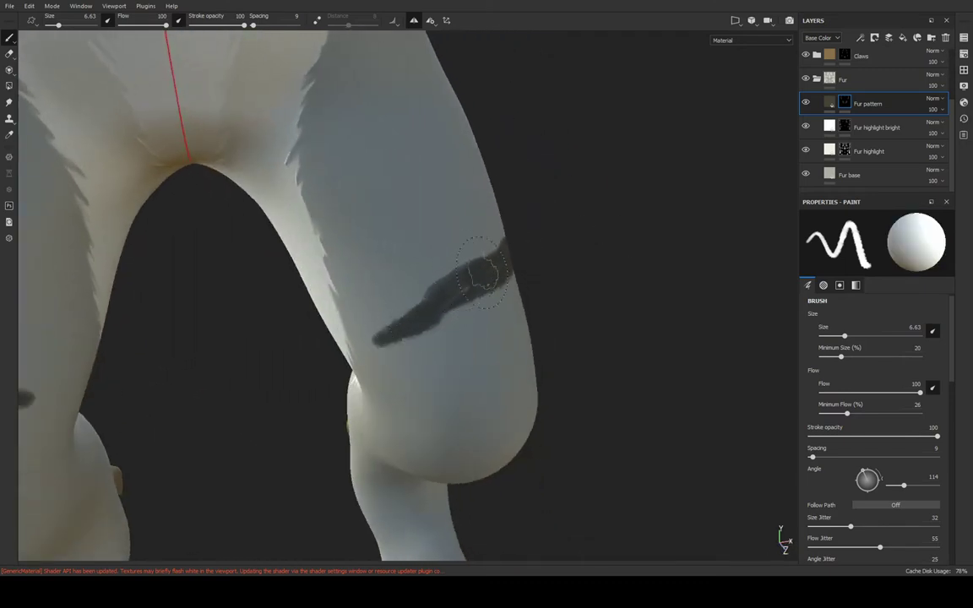
{"action": "mouse_move", "coordinate": [496, 274]}
{"action": "left_mouse_down", "text": "alt"}
{"action": "mouse_move", "coordinate": [451, 245]}
{"action": "mouse_move", "coordinate": [545, 275]}
{"action": "mouse_move", "coordinate": [651, 104]}
{"action": "mouse_move", "coordinate": [691, 119]}
{"action": "mouse_move", "coordinate": [626, 270]}
{"action": "mouse_move", "coordinate": [590, 252]}
{"action": "mouse_move", "coordinate": [615, 219]}
{"action": "mouse_move", "coordinate": [638, 302]}
{"action": "mouse_move", "coordinate": [587, 283]}
{"action": "left_mouse_up", "text": "alt"}
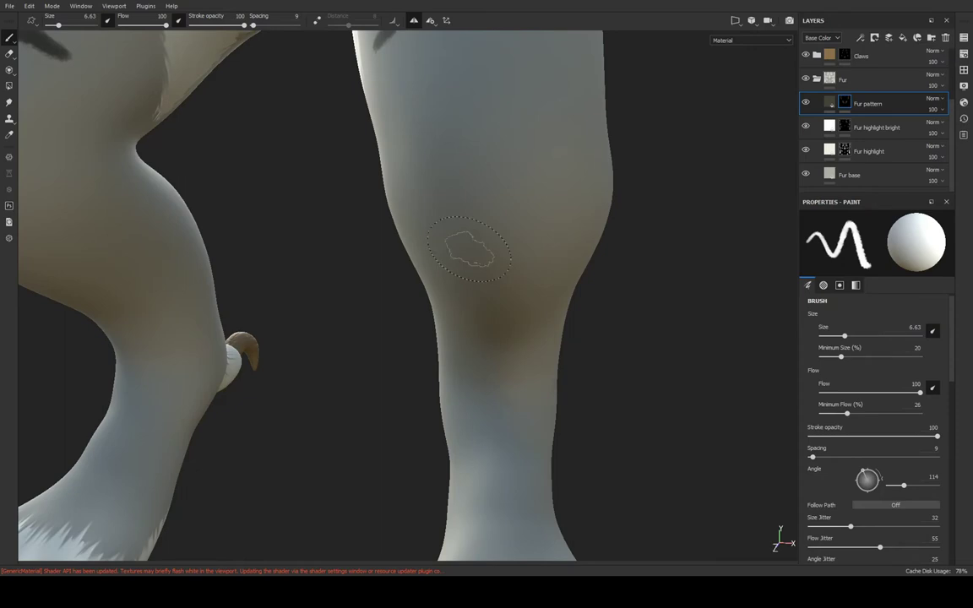
{"action": "mouse_move", "coordinate": [441, 251]}
{"action": "left_mouse_down"}
{"action": "mouse_move", "coordinate": [648, 202]}
{"action": "mouse_move", "coordinate": [492, 208]}
{"action": "left_mouse_up"}
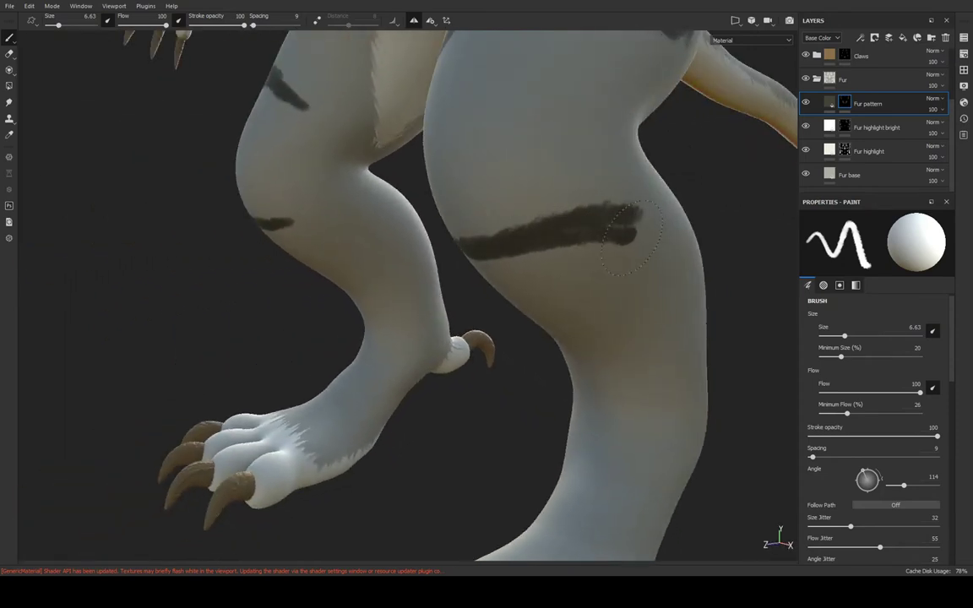
{"action": "left_click_drag", "start_coordinate": [613, 182], "coordinate": [698, 210], "text": "alt"}
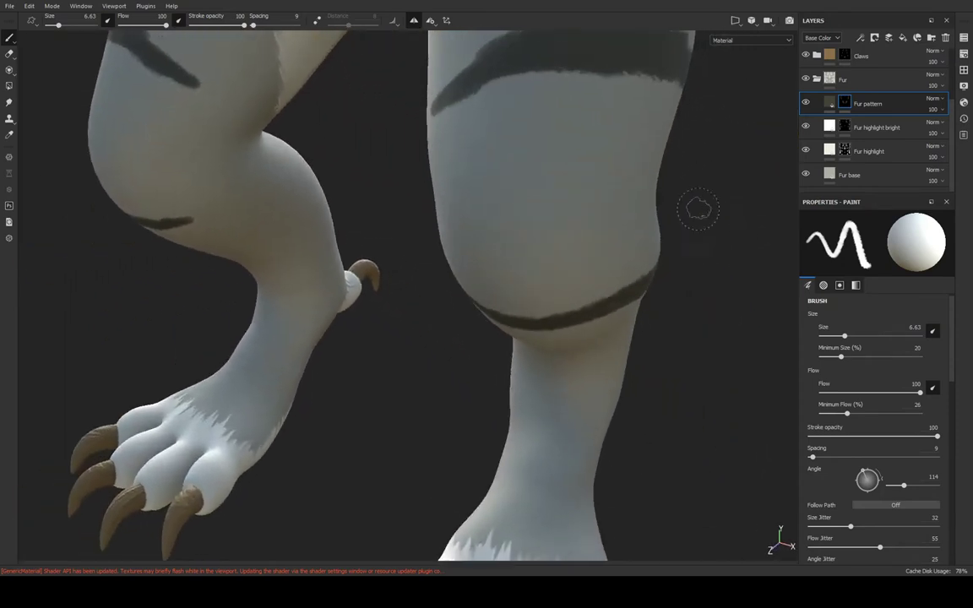
{"action": "left_click_drag", "start_coordinate": [579, 173], "coordinate": [624, 237], "text": "alt"}
{"action": "mouse_move", "coordinate": [426, 241]}
{"action": "left_mouse_down"}
{"action": "mouse_move", "coordinate": [612, 221]}
{"action": "mouse_move", "coordinate": [641, 100]}
{"action": "mouse_move", "coordinate": [619, 218]}
{"action": "mouse_move", "coordinate": [582, 169]}
{"action": "mouse_move", "coordinate": [637, 161]}
{"action": "mouse_move", "coordinate": [589, 205]}
{"action": "mouse_move", "coordinate": [480, 214]}
{"action": "mouse_move", "coordinate": [577, 205]}
{"action": "left_mouse_up"}
{"action": "key", "text": "ctrl+z"}
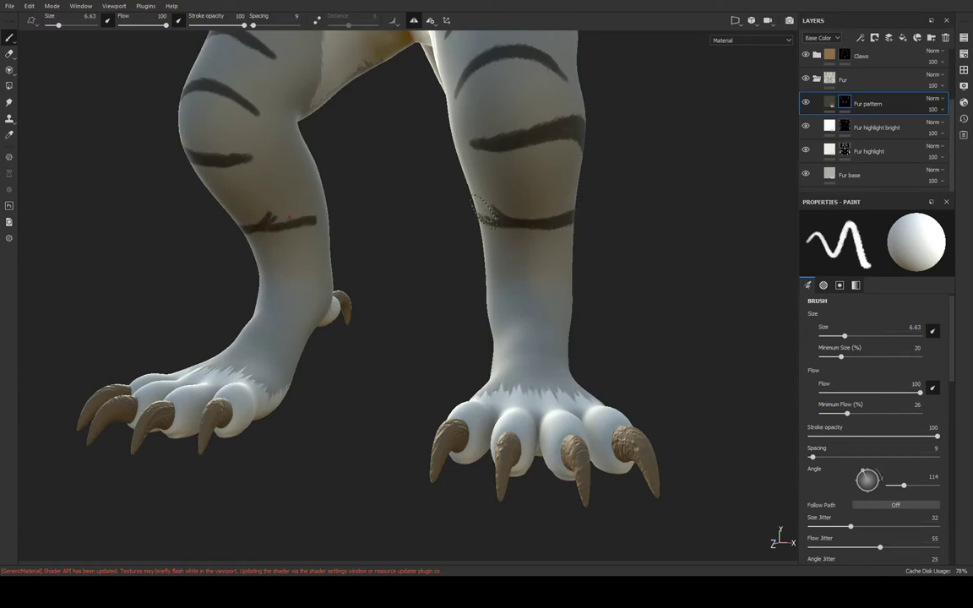
Paint dark stripes on the upper hind leg from a frontal view of both legs
{"action": "mouse_move", "coordinate": [534, 222]}
{"action": "left_mouse_down", "text": "alt"}
{"action": "mouse_move", "coordinate": [627, 209]}
{"action": "mouse_move", "coordinate": [504, 208]}
{"action": "left_mouse_up", "text": "alt"}
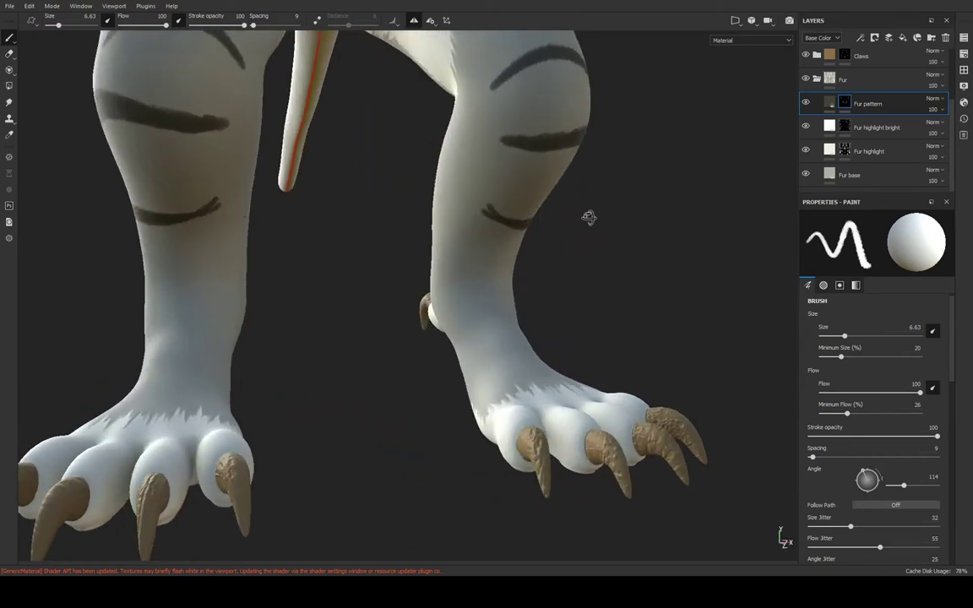
{"action": "left_click_drag", "start_coordinate": [586, 217], "coordinate": [486, 221], "text": "alt"}
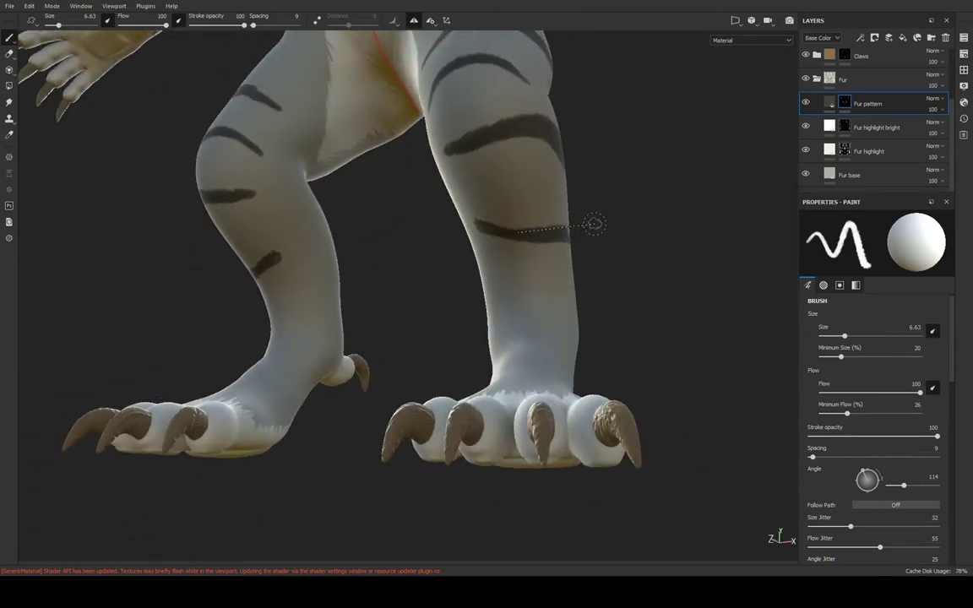
{"action": "mouse_move", "coordinate": [594, 223]}
{"action": "left_mouse_down", "text": "alt"}
{"action": "mouse_move", "coordinate": [508, 276]}
{"action": "mouse_move", "coordinate": [414, 295]}
{"action": "left_mouse_up", "text": "alt"}
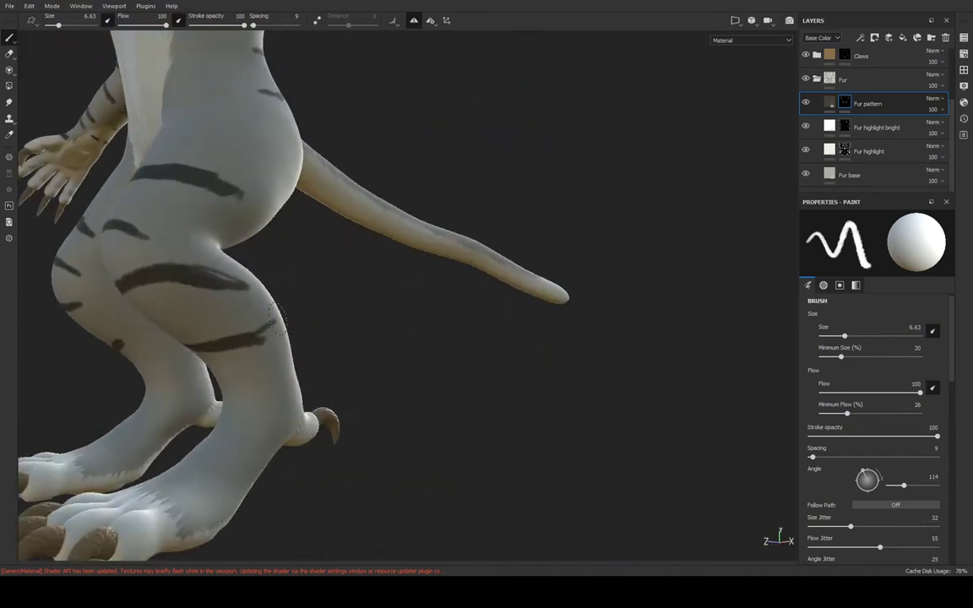
{"action": "mouse_move", "coordinate": [252, 342]}
{"action": "left_mouse_down", "text": "alt"}
{"action": "mouse_move", "coordinate": [373, 262]}
{"action": "mouse_move", "coordinate": [263, 323]}
{"action": "mouse_move", "coordinate": [234, 323]}
{"action": "mouse_move", "coordinate": [305, 338]}
{"action": "mouse_move", "coordinate": [325, 380]}
{"action": "mouse_move", "coordinate": [224, 348]}
{"action": "left_mouse_up", "text": "alt"}
{"action": "scroll", "coordinate": [328, 384], "scroll_direction": "up", "scroll_amount": 3}
{"action": "scroll", "coordinate": [338, 349], "scroll_direction": "up", "scroll_amount": 3}
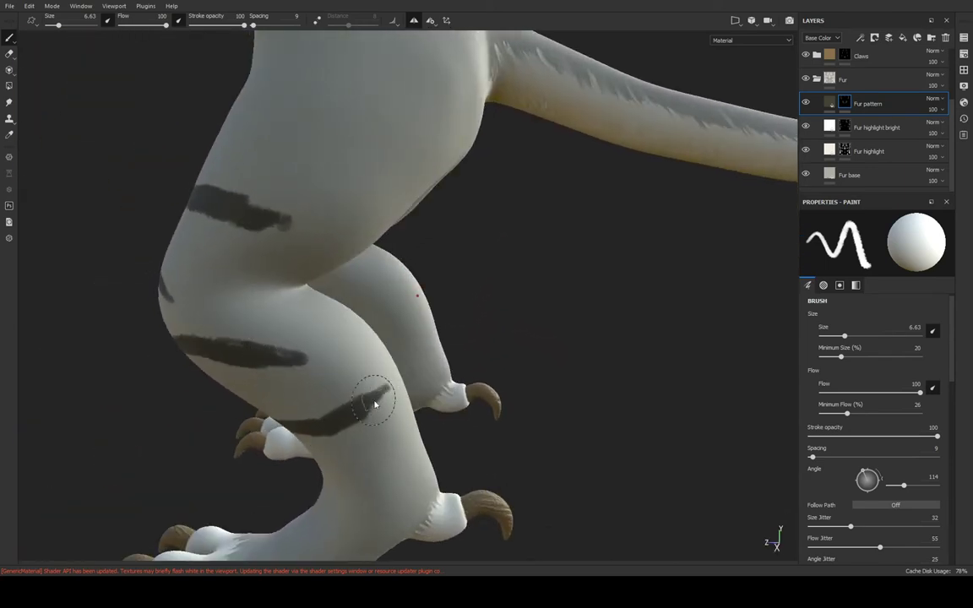
{"action": "mouse_move", "coordinate": [372, 396]}
{"action": "left_mouse_down", "text": "alt"}
{"action": "mouse_move", "coordinate": [284, 387]}
{"action": "mouse_move", "coordinate": [380, 338]}
{"action": "mouse_move", "coordinate": [520, 301]}
{"action": "mouse_move", "coordinate": [503, 273]}
{"action": "left_mouse_up", "text": "alt"}
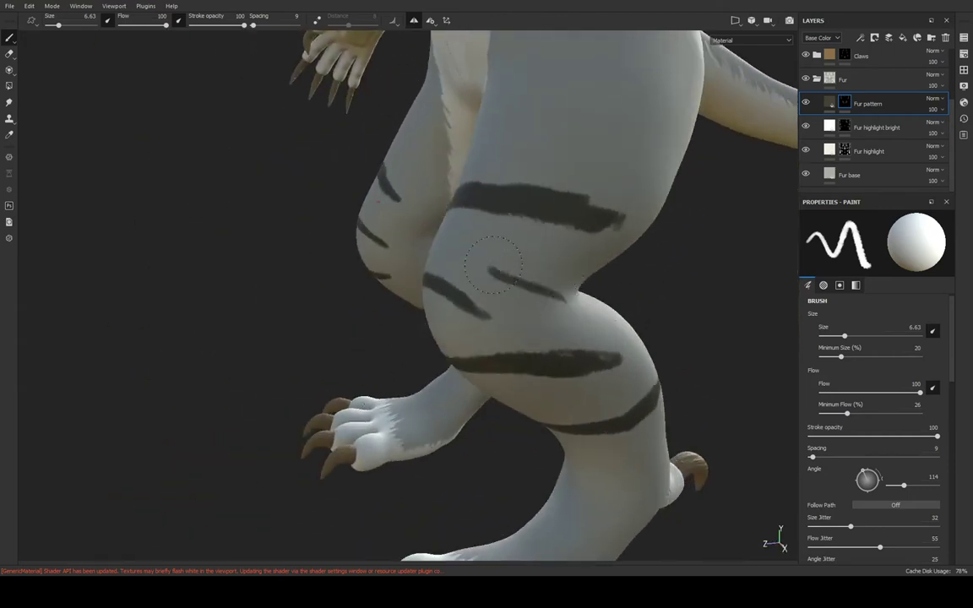
{"action": "mouse_move", "coordinate": [555, 303]}
{"action": "left_mouse_down", "text": "alt"}
{"action": "mouse_move", "coordinate": [760, 267]}
{"action": "mouse_move", "coordinate": [742, 156]}
{"action": "mouse_move", "coordinate": [519, 171]}
{"action": "left_mouse_up", "text": "alt"}
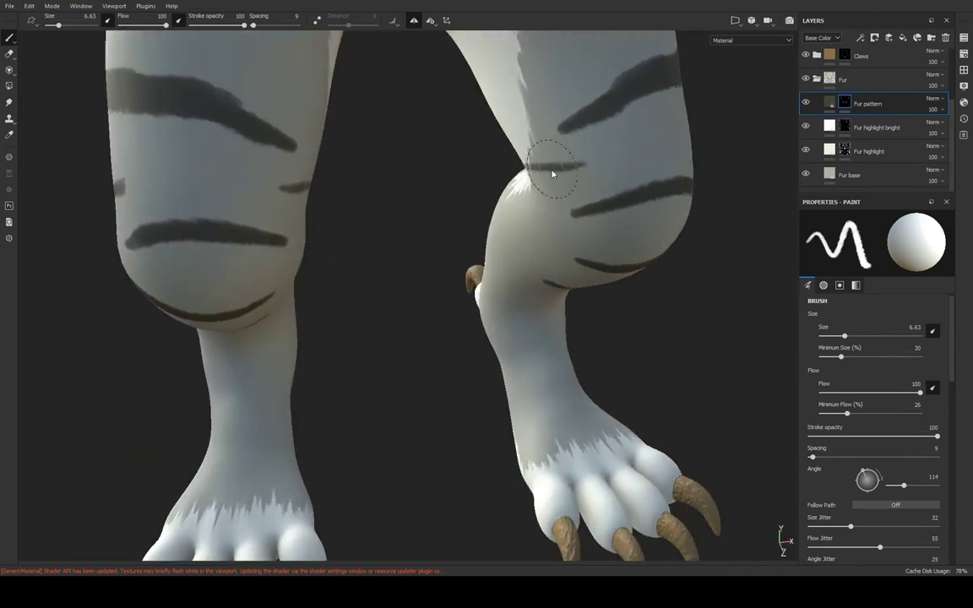
{"action": "scroll", "coordinate": [552, 174], "scroll_direction": "up", "scroll_amount": 2}
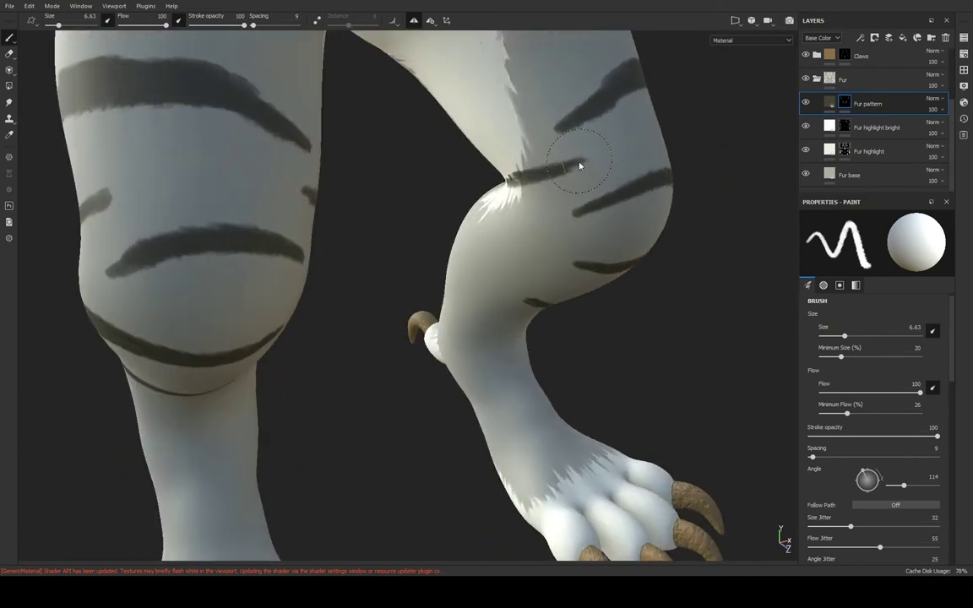
{"action": "mouse_move", "coordinate": [602, 167]}
{"action": "left_mouse_down", "text": "alt"}
{"action": "mouse_move", "coordinate": [565, 267]}
{"action": "mouse_move", "coordinate": [547, 100]}
{"action": "mouse_move", "coordinate": [567, 204]}
{"action": "mouse_move", "coordinate": [495, 191]}
{"action": "mouse_move", "coordinate": [498, 156]}
{"action": "left_mouse_up", "text": "alt"}
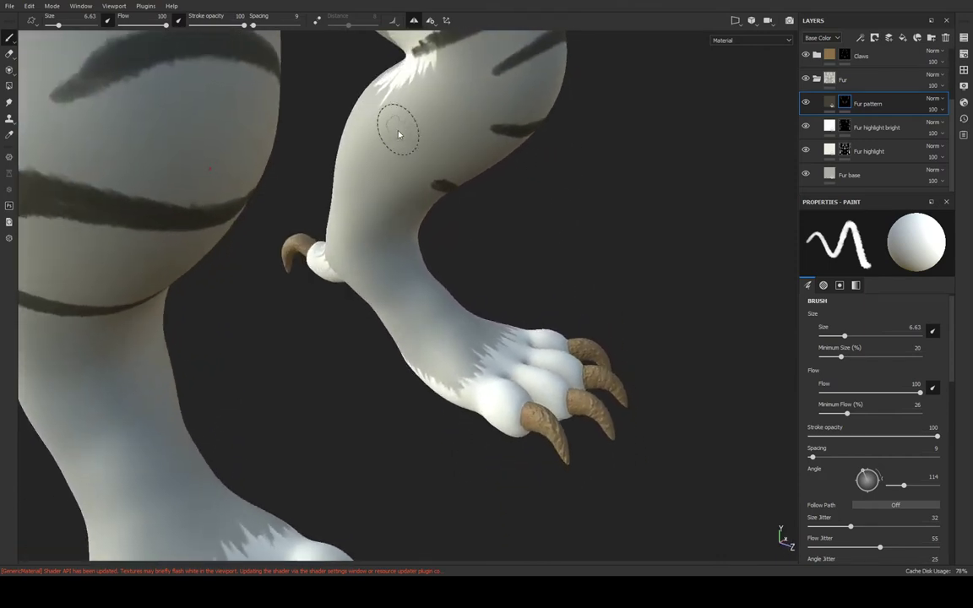
{"action": "mouse_move", "coordinate": [382, 113]}
{"action": "left_mouse_down"}
{"action": "mouse_move", "coordinate": [404, 139]}
{"action": "mouse_move", "coordinate": [442, 153]}
{"action": "mouse_move", "coordinate": [471, 222]}
{"action": "mouse_move", "coordinate": [428, 232]}
{"action": "mouse_move", "coordinate": [428, 259]}
{"action": "left_mouse_up"}
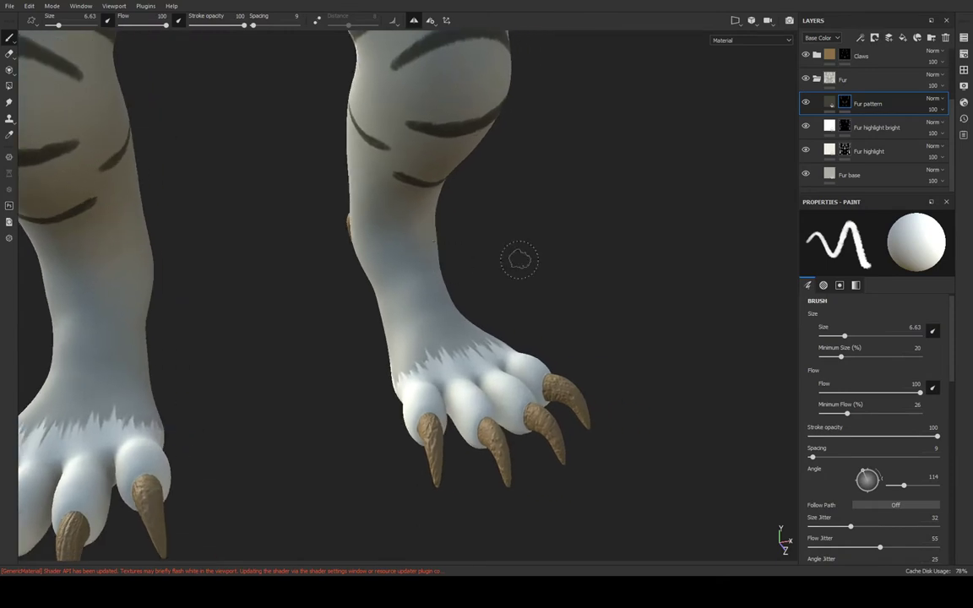
{"action": "mouse_move", "coordinate": [519, 260]}
{"action": "left_mouse_down", "text": "alt"}
{"action": "mouse_move", "coordinate": [524, 280]}
{"action": "mouse_move", "coordinate": [482, 349]}
{"action": "mouse_move", "coordinate": [532, 282]}
{"action": "mouse_move", "coordinate": [532, 232]}
{"action": "mouse_move", "coordinate": [492, 368]}
{"action": "left_mouse_up", "text": "alt"}
Paint two dark bands across the lower hind leg just above the paw fur
{"action": "scroll", "coordinate": [521, 304], "scroll_direction": "up", "scroll_amount": 2}
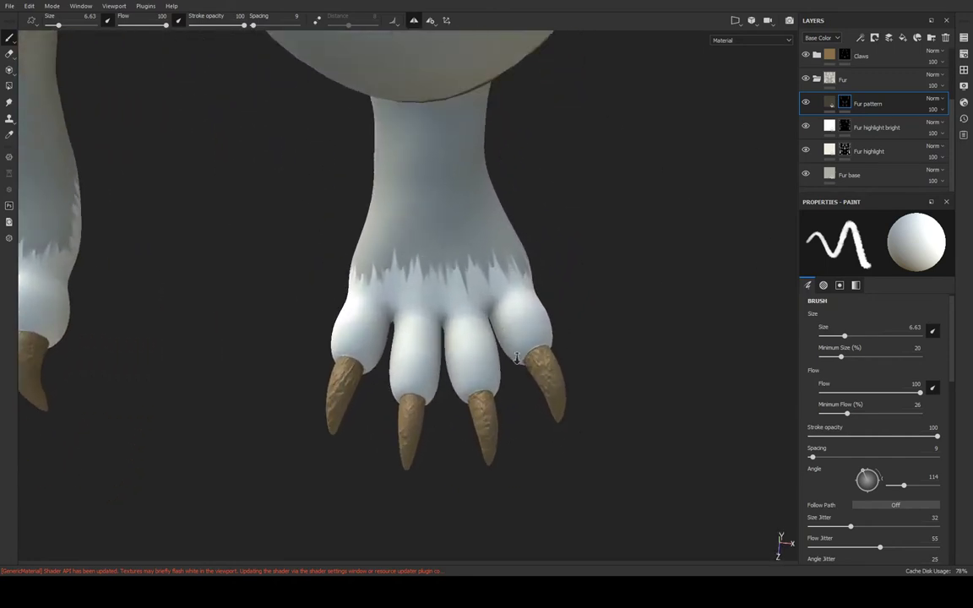
{"action": "scroll", "coordinate": [477, 305], "scroll_direction": "up", "scroll_amount": 2}
{"action": "scroll", "coordinate": [545, 288], "scroll_direction": "up", "scroll_amount": 1}
{"action": "left_click_drag", "start_coordinate": [544, 288], "coordinate": [555, 284], "text": "alt"}
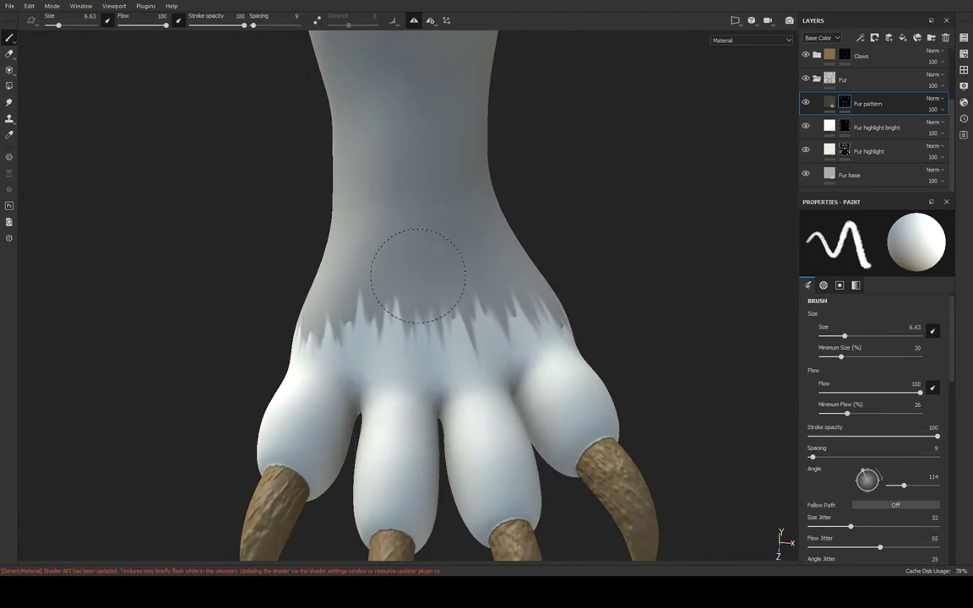
{"action": "mouse_move", "coordinate": [387, 239]}
{"action": "left_mouse_down", "text": "alt"}
{"action": "mouse_move", "coordinate": [391, 263]}
{"action": "mouse_move", "coordinate": [483, 249]}
{"action": "left_mouse_up", "text": "alt"}
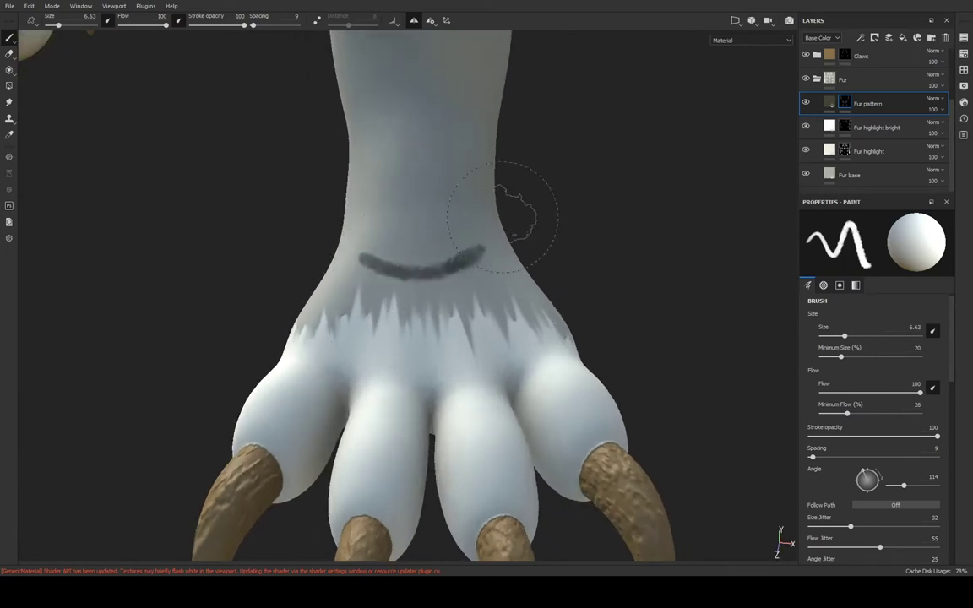
{"action": "left_click_drag", "start_coordinate": [333, 263], "coordinate": [502, 241]}
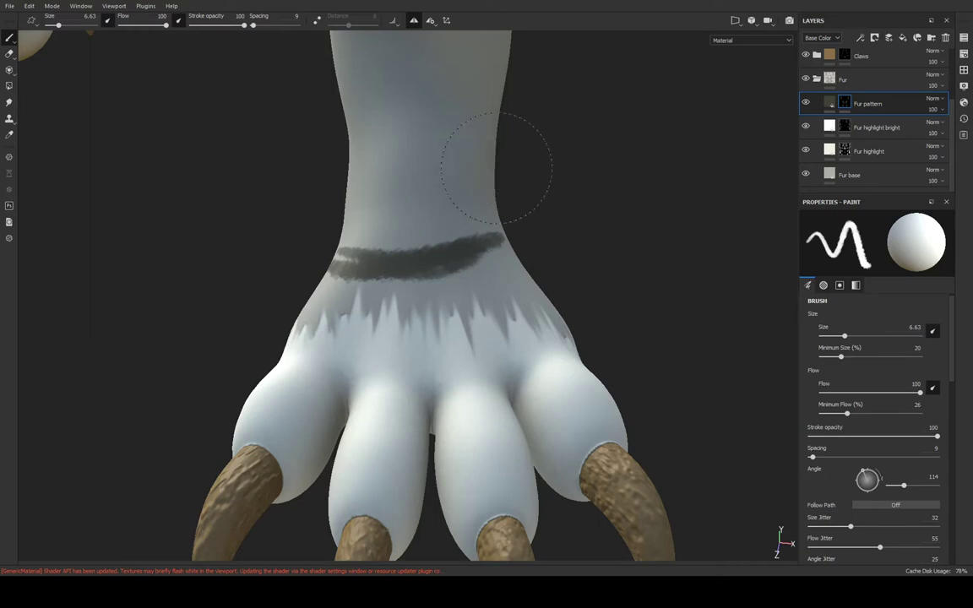
{"action": "left_click_drag", "start_coordinate": [494, 162], "coordinate": [342, 169]}
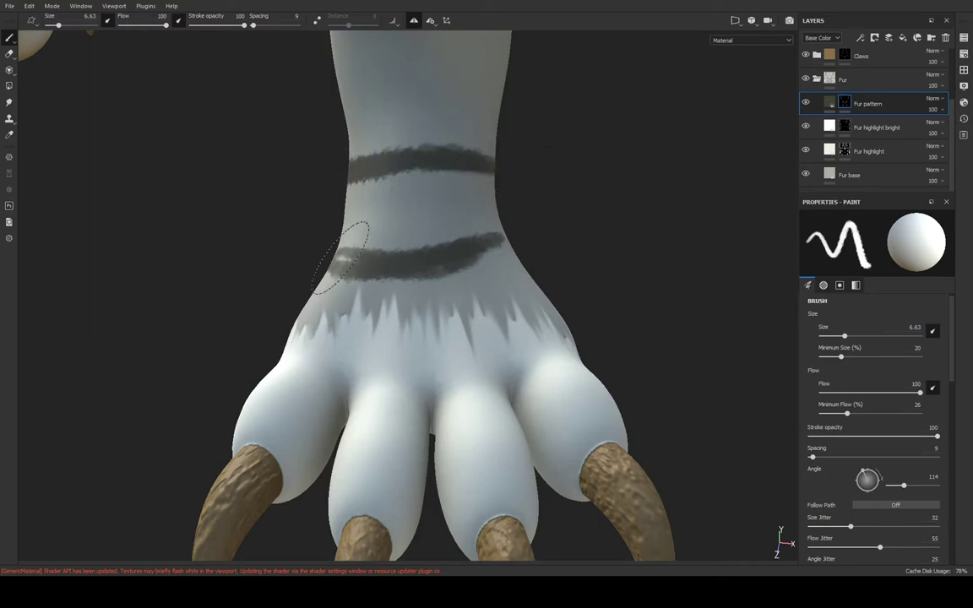
Add short dark fur strokes between the leg stripes and inspect both legs from several angles
{"action": "left_click_drag", "start_coordinate": [400, 265], "coordinate": [471, 252], "text": "alt"}
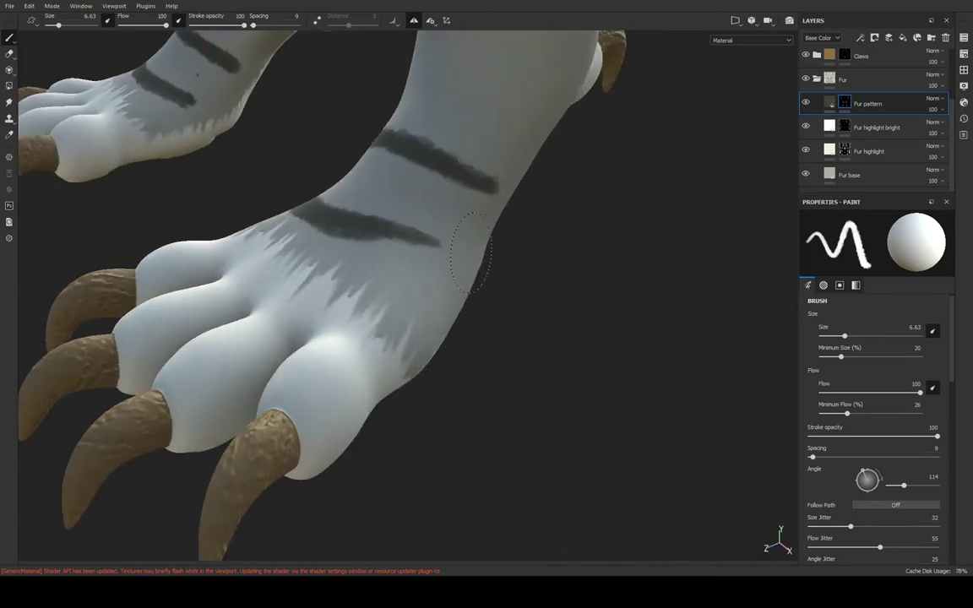
{"action": "mouse_move", "coordinate": [506, 282]}
{"action": "left_mouse_down", "text": "alt"}
{"action": "mouse_move", "coordinate": [543, 211]}
{"action": "mouse_move", "coordinate": [520, 194]}
{"action": "left_mouse_up", "text": "alt"}
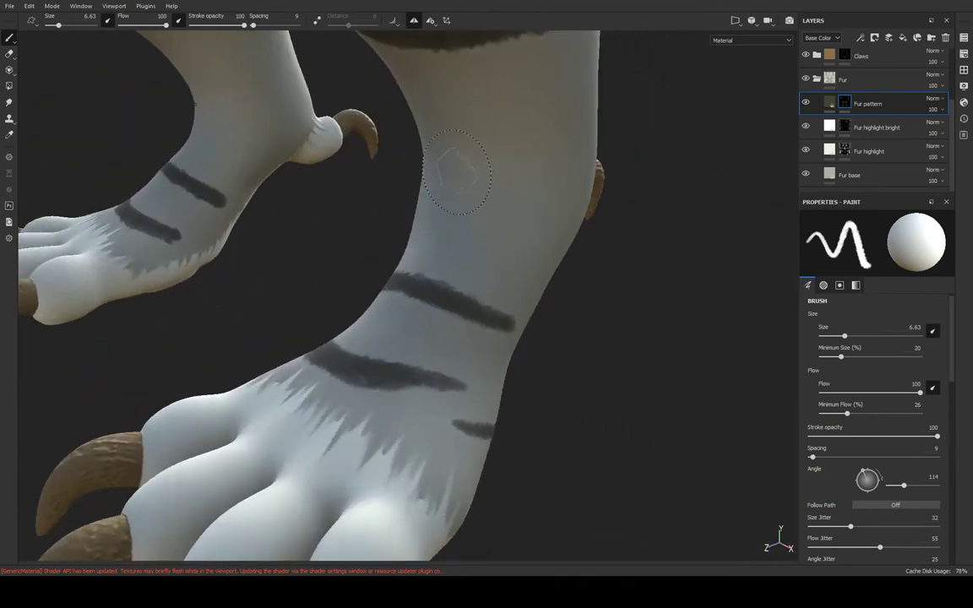
{"action": "mouse_move", "coordinate": [438, 164]}
{"action": "left_mouse_down", "text": "alt"}
{"action": "mouse_move", "coordinate": [398, 124]}
{"action": "mouse_move", "coordinate": [528, 134]}
{"action": "mouse_move", "coordinate": [402, 152]}
{"action": "left_mouse_up", "text": "alt"}
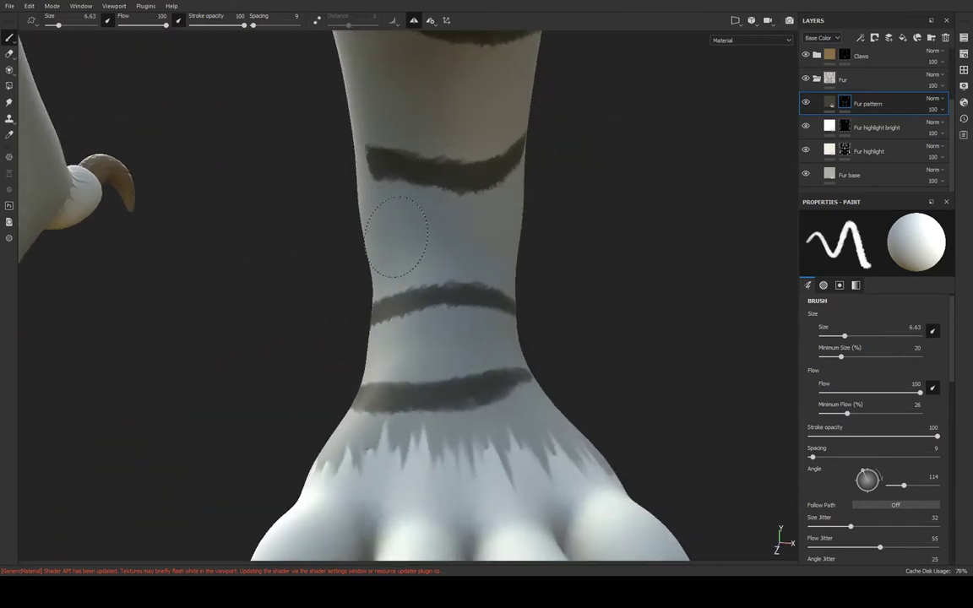
{"action": "mouse_move", "coordinate": [361, 247]}
{"action": "left_mouse_down"}
{"action": "mouse_move", "coordinate": [435, 224]}
{"action": "mouse_move", "coordinate": [512, 182]}
{"action": "mouse_move", "coordinate": [435, 181]}
{"action": "mouse_move", "coordinate": [346, 126]}
{"action": "left_mouse_up"}
{"action": "left_click_drag", "start_coordinate": [389, 173], "coordinate": [313, 110]}
{"action": "mouse_move", "coordinate": [506, 194]}
{"action": "left_mouse_down", "text": "alt"}
{"action": "mouse_move", "coordinate": [549, 201]}
{"action": "mouse_move", "coordinate": [335, 290]}
{"action": "left_mouse_up", "text": "alt"}
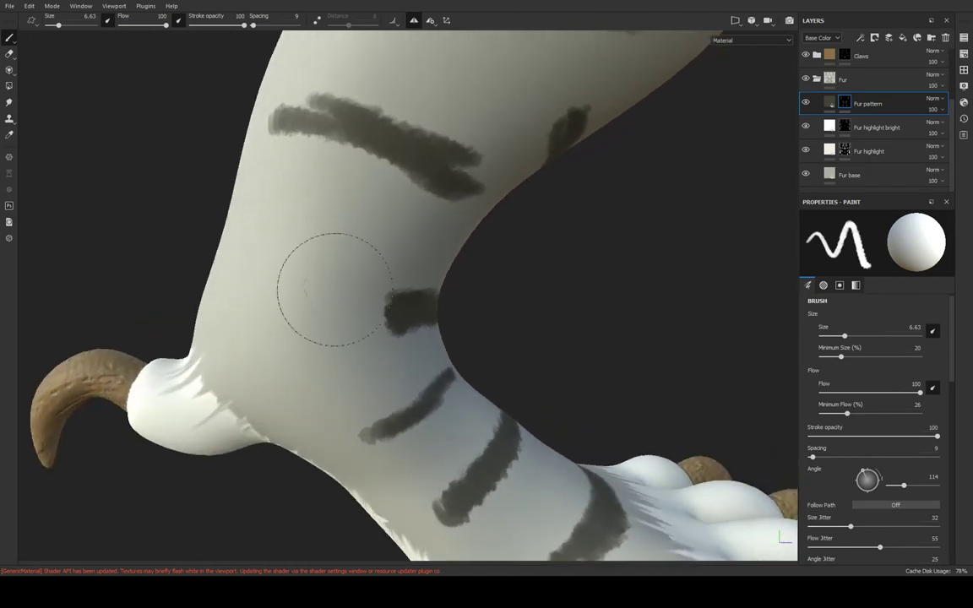
{"action": "mouse_move", "coordinate": [206, 261]}
{"action": "left_mouse_down", "text": "alt"}
{"action": "mouse_move", "coordinate": [589, 343]}
{"action": "mouse_move", "coordinate": [582, 233]}
{"action": "mouse_move", "coordinate": [467, 353]}
{"action": "mouse_move", "coordinate": [600, 91]}
{"action": "mouse_move", "coordinate": [554, 206]}
{"action": "mouse_move", "coordinate": [549, 187]}
{"action": "mouse_move", "coordinate": [402, 176]}
{"action": "mouse_move", "coordinate": [459, 147]}
{"action": "mouse_move", "coordinate": [642, 191]}
{"action": "mouse_move", "coordinate": [388, 201]}
{"action": "mouse_move", "coordinate": [565, 119]}
{"action": "mouse_move", "coordinate": [576, 83]}
{"action": "mouse_move", "coordinate": [428, 169]}
{"action": "mouse_move", "coordinate": [409, 268]}
{"action": "mouse_move", "coordinate": [581, 209]}
{"action": "mouse_move", "coordinate": [534, 217]}
{"action": "left_mouse_up", "text": "alt"}
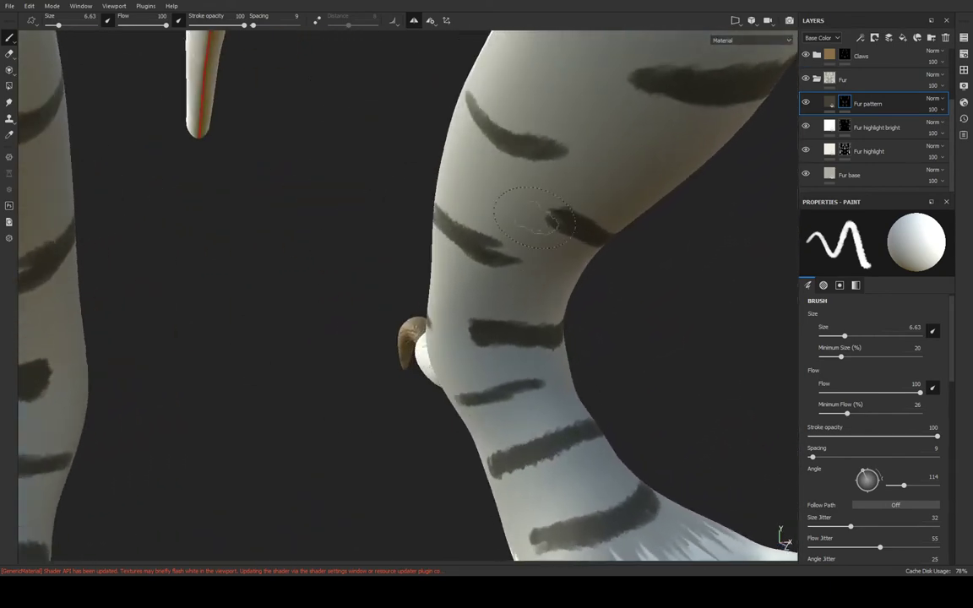
{"action": "left_click_drag", "start_coordinate": [504, 258], "coordinate": [478, 190], "text": "alt"}
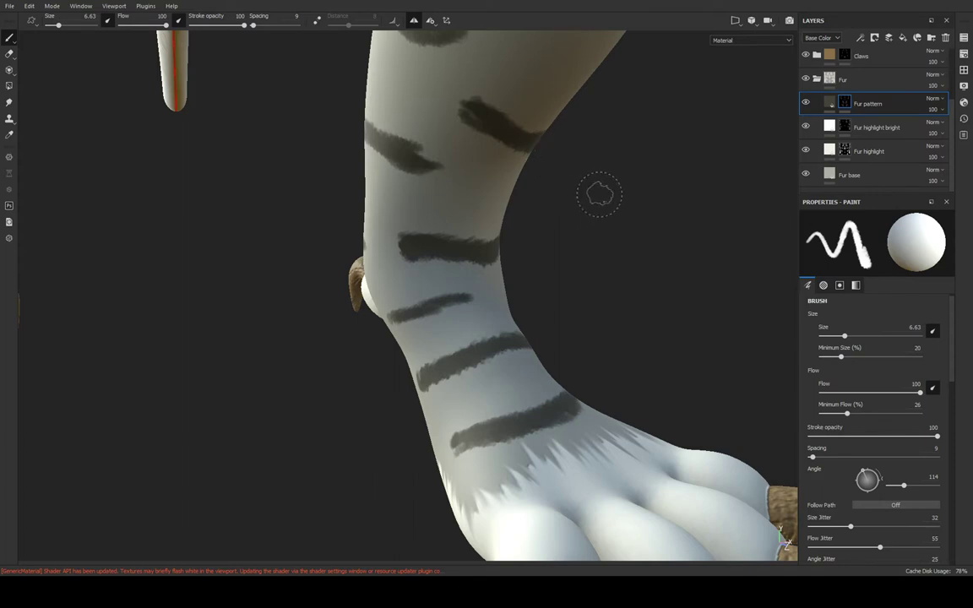
{"action": "mouse_move", "coordinate": [582, 141]}
{"action": "left_mouse_down", "text": "alt"}
{"action": "mouse_move", "coordinate": [562, 142]}
{"action": "mouse_move", "coordinate": [541, 118]}
{"action": "left_mouse_up", "text": "alt"}
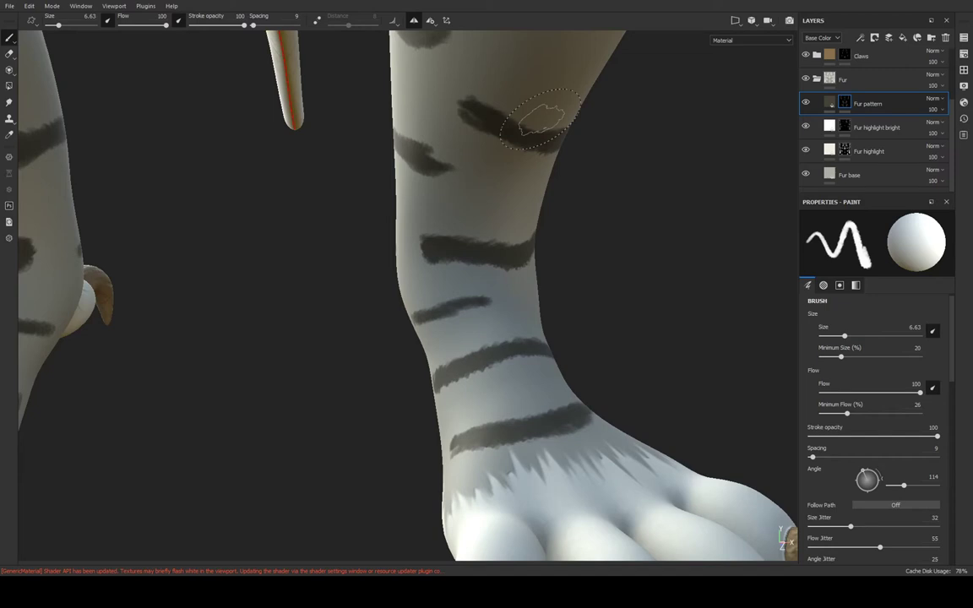
{"action": "mouse_move", "coordinate": [553, 356]}
{"action": "left_mouse_down", "text": "alt"}
{"action": "mouse_move", "coordinate": [504, 363]}
{"action": "mouse_move", "coordinate": [554, 228]}
{"action": "mouse_move", "coordinate": [550, 376]}
{"action": "mouse_move", "coordinate": [574, 274]}
{"action": "mouse_move", "coordinate": [575, 130]}
{"action": "mouse_move", "coordinate": [632, 46]}
{"action": "left_mouse_up", "text": "alt"}
Paint a mirrored dark arc across both thighs, undoing and redoing it once
{"action": "right_click_drag", "start_coordinate": [631, 47], "coordinate": [542, 212], "text": "alt"}
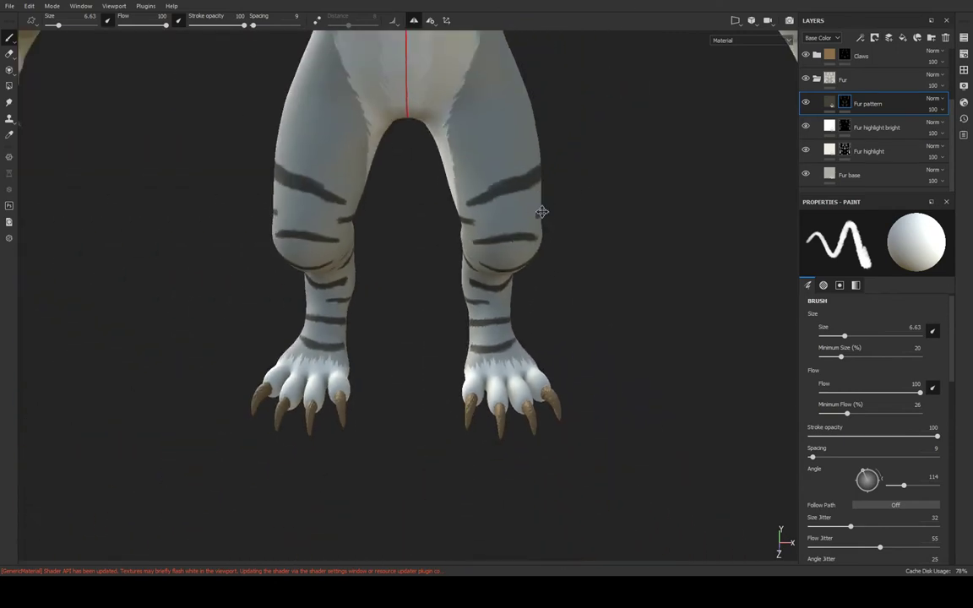
{"action": "mouse_move", "coordinate": [584, 122]}
{"action": "right_mouse_down", "text": "alt"}
{"action": "mouse_move", "coordinate": [547, 330]}
{"action": "mouse_move", "coordinate": [539, 228]}
{"action": "mouse_move", "coordinate": [526, 265]}
{"action": "mouse_move", "coordinate": [520, 362]}
{"action": "right_mouse_up", "text": "alt"}
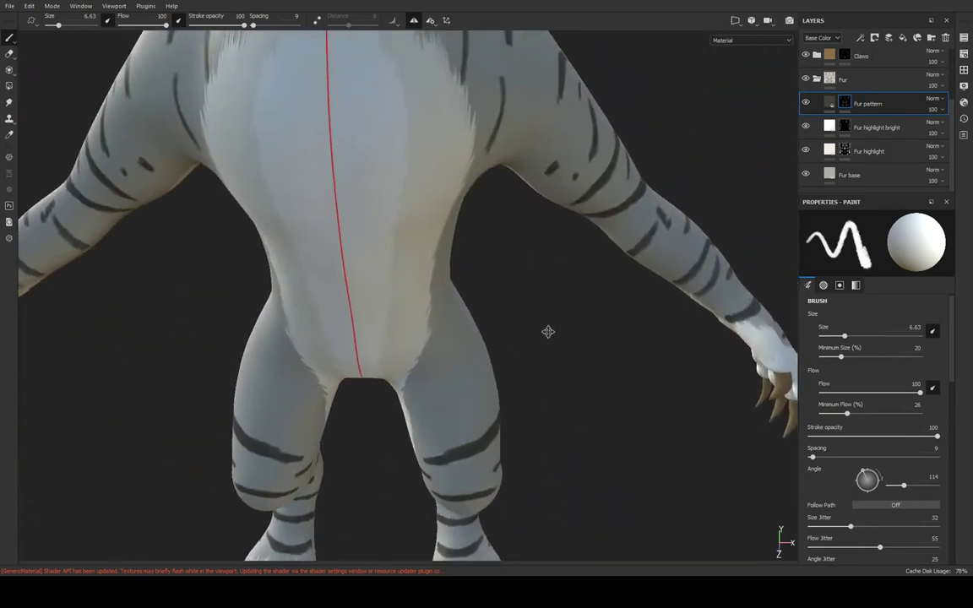
{"action": "mouse_move", "coordinate": [521, 363]}
{"action": "left_mouse_down", "text": "alt"}
{"action": "mouse_move", "coordinate": [532, 343]}
{"action": "mouse_move", "coordinate": [470, 253]}
{"action": "mouse_move", "coordinate": [471, 275]}
{"action": "left_mouse_up", "text": "alt"}
{"action": "left_click_drag", "start_coordinate": [399, 292], "coordinate": [483, 276]}
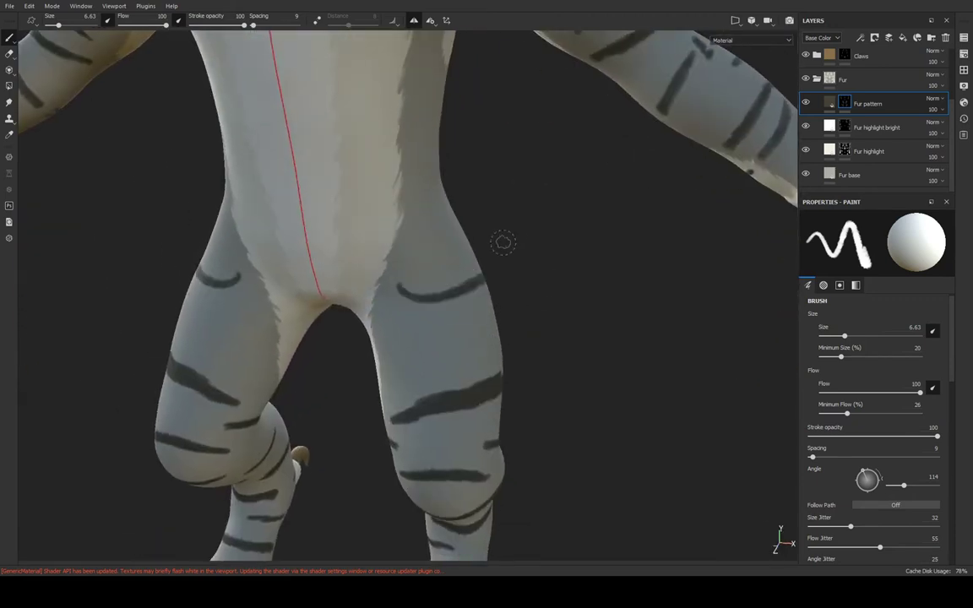
{"action": "left_click_drag", "start_coordinate": [401, 293], "coordinate": [486, 280]}
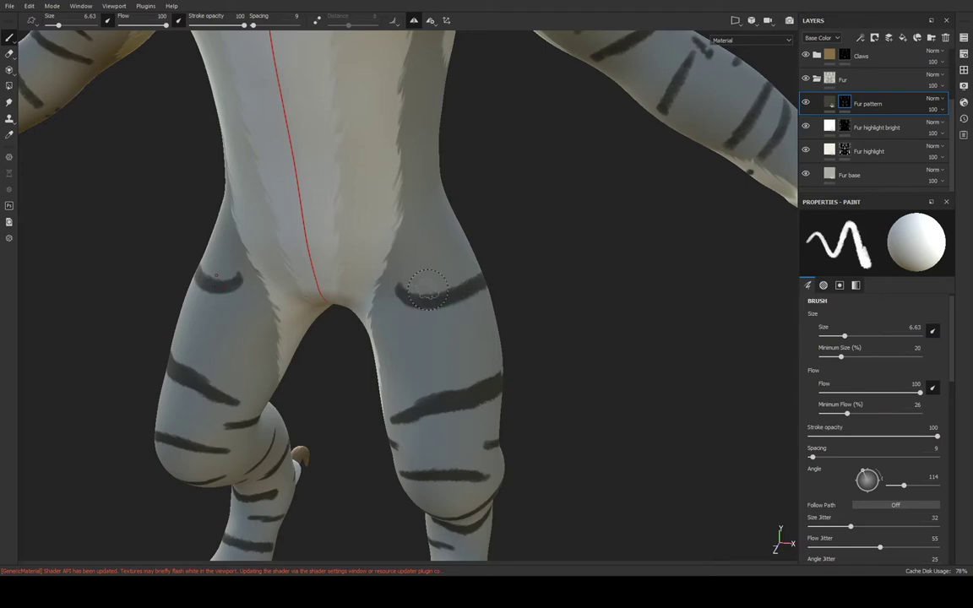
{"action": "key", "text": "ctrl+z"}
{"action": "key", "text": "ctrl+z"}
{"action": "left_click_drag", "start_coordinate": [402, 285], "coordinate": [486, 278]}
Orbit around the hips to view the arm, back and tail
{"action": "mouse_move", "coordinate": [508, 235]}
{"action": "left_mouse_down", "text": "alt"}
{"action": "mouse_move", "coordinate": [459, 248]}
{"action": "mouse_move", "coordinate": [403, 285]}
{"action": "left_mouse_up", "text": "alt"}
{"action": "mouse_move", "coordinate": [470, 275]}
{"action": "left_mouse_down", "text": "alt"}
{"action": "mouse_move", "coordinate": [516, 232]}
{"action": "mouse_move", "coordinate": [499, 235]}
{"action": "mouse_move", "coordinate": [545, 283]}
{"action": "mouse_move", "coordinate": [492, 268]}
{"action": "mouse_move", "coordinate": [398, 266]}
{"action": "mouse_move", "coordinate": [454, 279]}
{"action": "left_mouse_up", "text": "alt"}
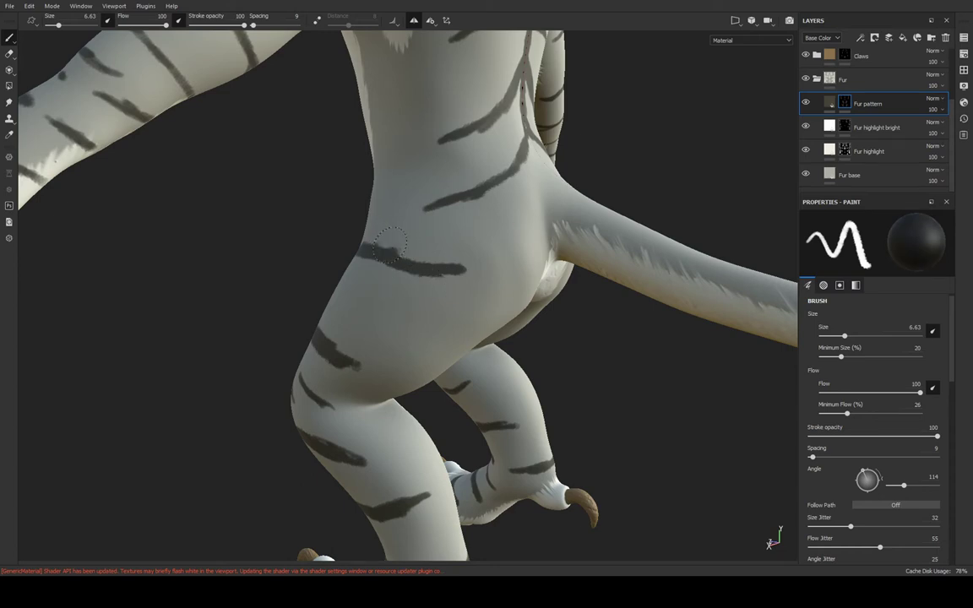
{"action": "mouse_move", "coordinate": [525, 239]}
{"action": "left_mouse_down", "text": "alt"}
{"action": "mouse_move", "coordinate": [480, 289]}
{"action": "mouse_move", "coordinate": [414, 272]}
{"action": "left_mouse_up", "text": "alt"}
Set the brush colour to black and paint mirrored stripes across the lower legs
{"action": "key", "text": "x"}
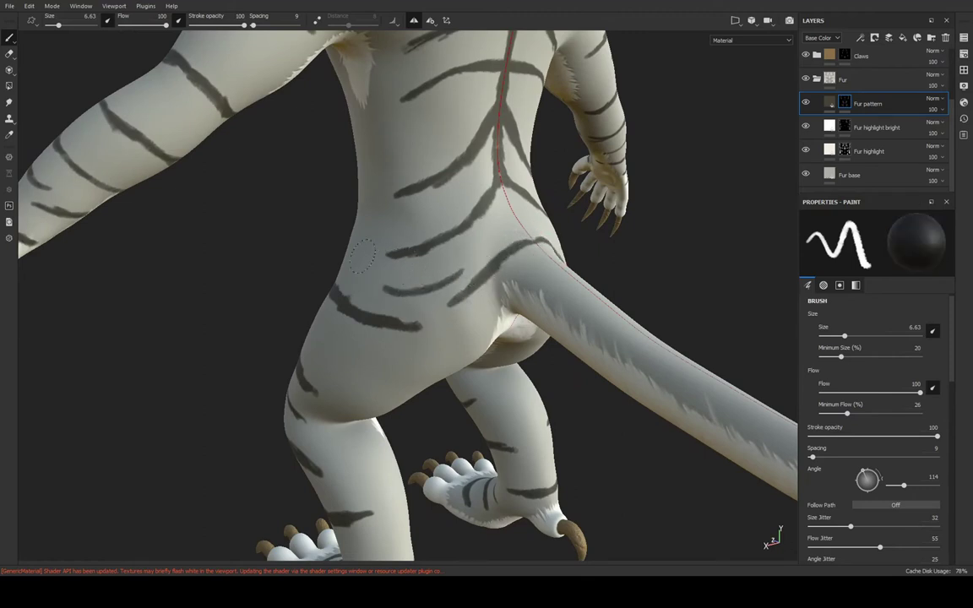
{"action": "key", "text": "x"}
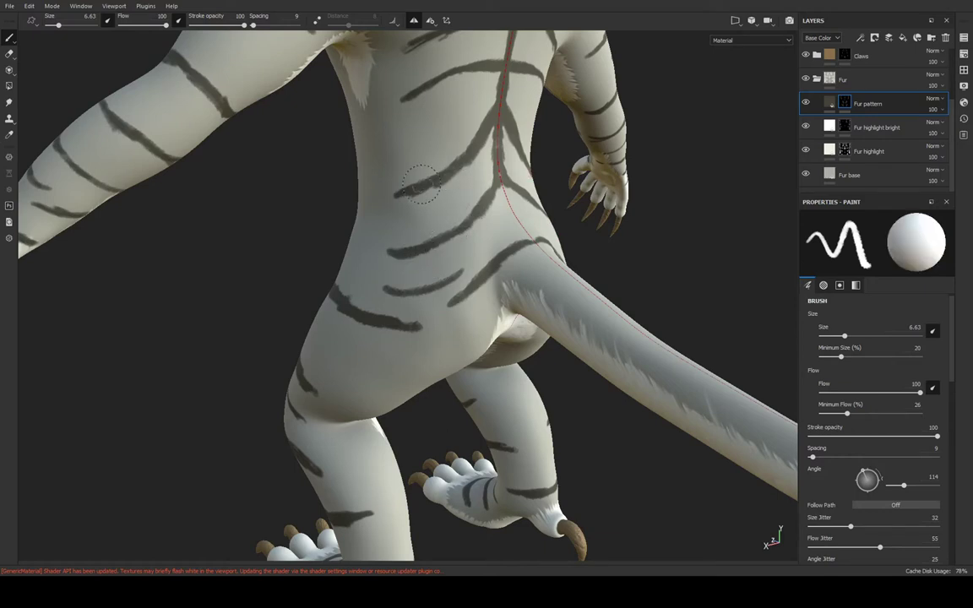
{"action": "mouse_move", "coordinate": [509, 206]}
{"action": "left_mouse_down", "text": "alt"}
{"action": "mouse_move", "coordinate": [562, 223]}
{"action": "mouse_move", "coordinate": [518, 245]}
{"action": "left_mouse_up", "text": "alt"}
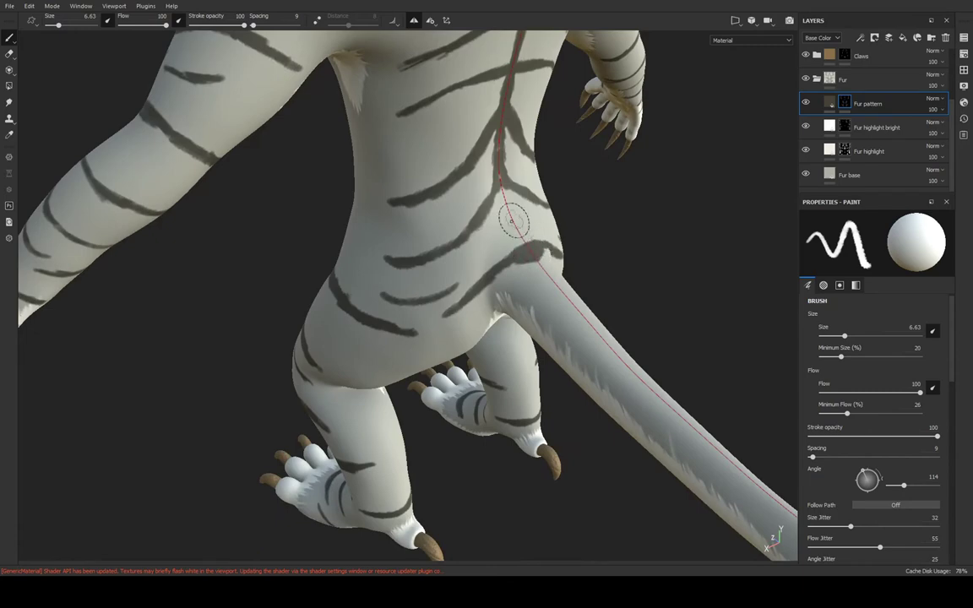
{"action": "mouse_move", "coordinate": [513, 217]}
{"action": "left_mouse_down", "text": "alt"}
{"action": "mouse_move", "coordinate": [503, 192]}
{"action": "mouse_move", "coordinate": [506, 226]}
{"action": "mouse_move", "coordinate": [538, 282]}
{"action": "left_mouse_up", "text": "alt"}
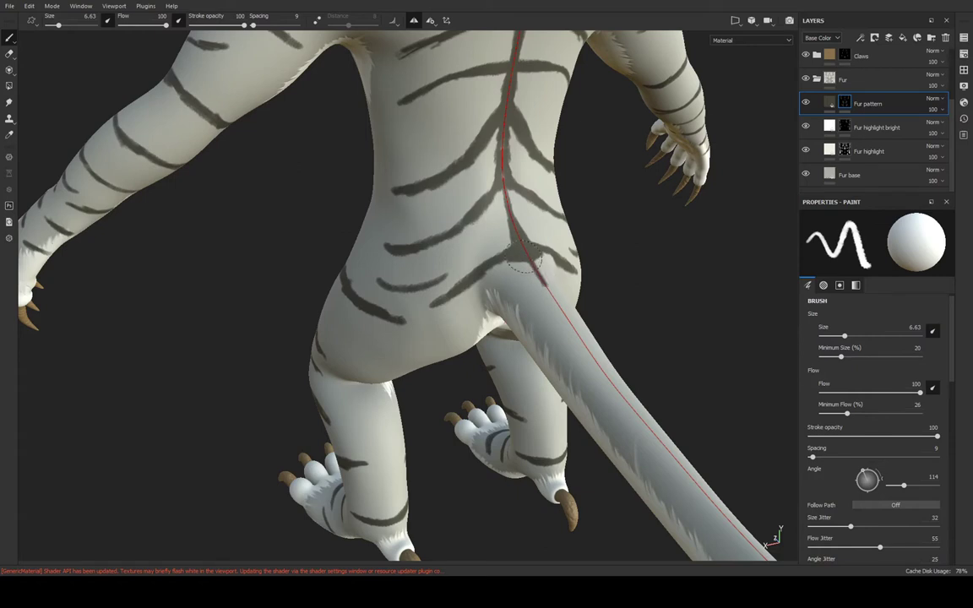
{"action": "key", "text": "x"}
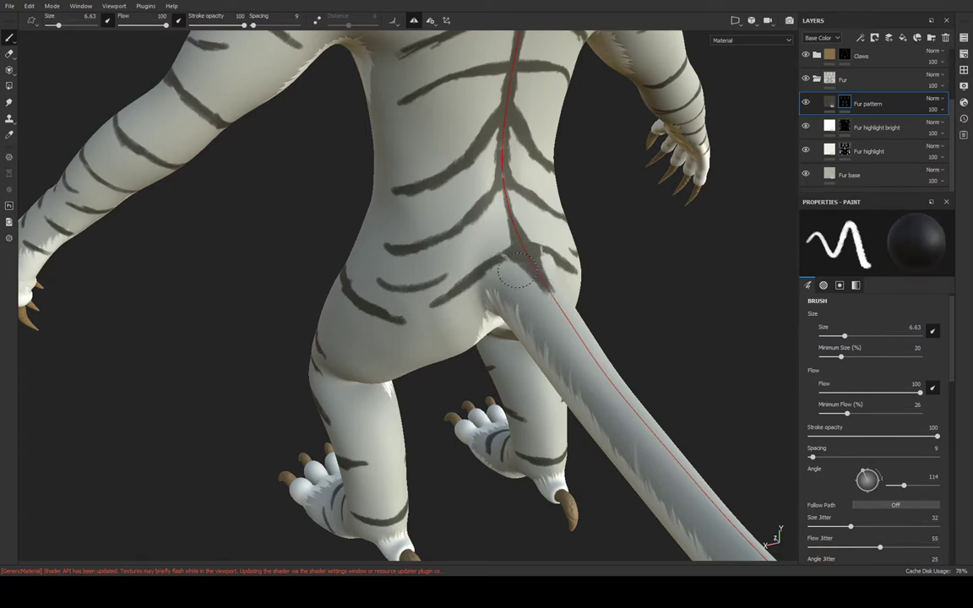
{"action": "key", "text": "x"}
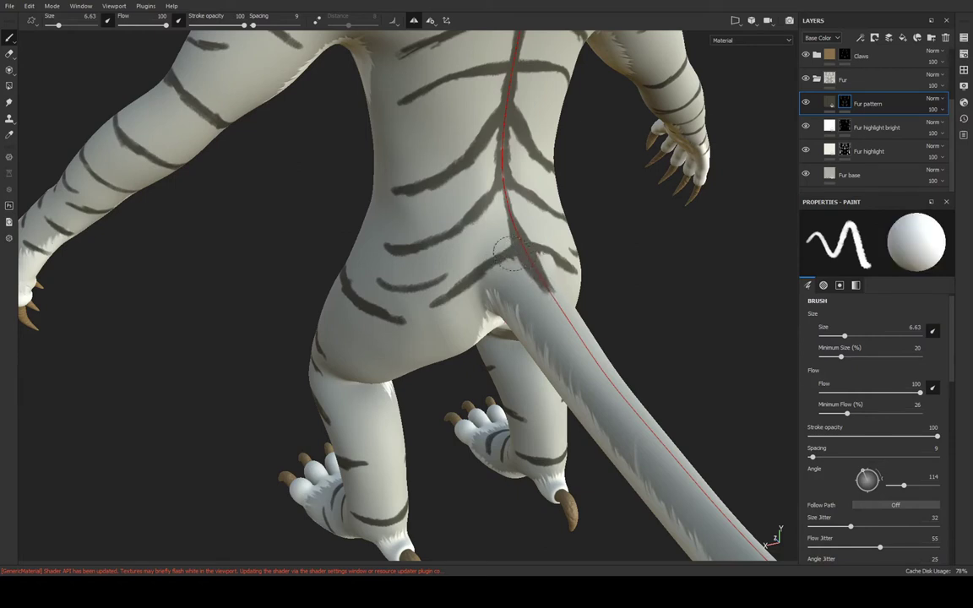
{"action": "key", "text": "x"}
{"action": "key", "text": "x"}
{"action": "mouse_move", "coordinate": [532, 206]}
{"action": "left_mouse_down", "text": "alt"}
{"action": "mouse_move", "coordinate": [590, 212]}
{"action": "mouse_move", "coordinate": [564, 266]}
{"action": "mouse_move", "coordinate": [600, 153]}
{"action": "mouse_move", "coordinate": [540, 202]}
{"action": "mouse_move", "coordinate": [568, 229]}
{"action": "mouse_move", "coordinate": [484, 246]}
{"action": "left_mouse_up", "text": "alt"}
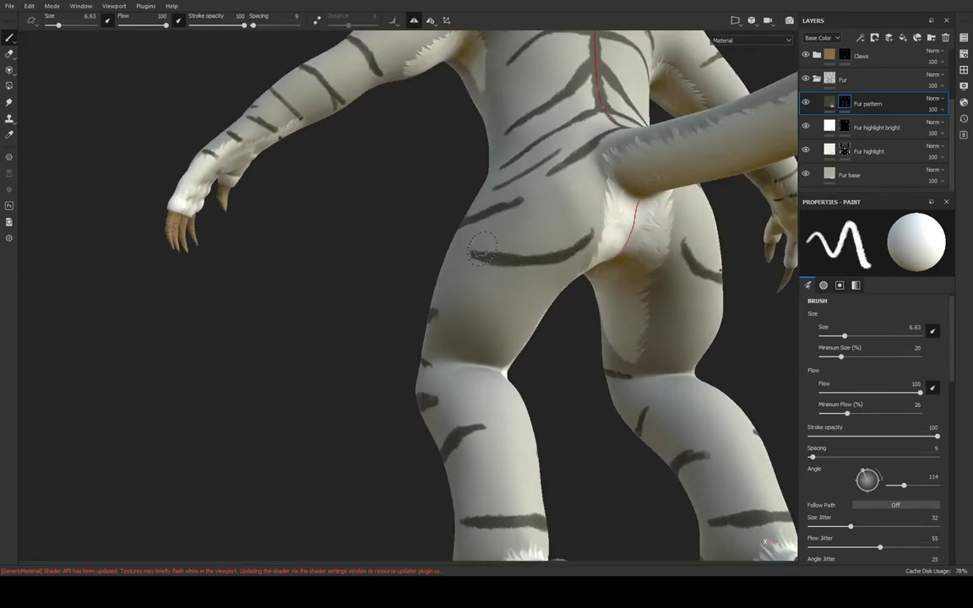
{"action": "mouse_move", "coordinate": [577, 243]}
{"action": "left_mouse_down", "text": "alt"}
{"action": "mouse_move", "coordinate": [494, 275]}
{"action": "mouse_move", "coordinate": [448, 263]}
{"action": "mouse_move", "coordinate": [460, 270]}
{"action": "mouse_move", "coordinate": [479, 358]}
{"action": "mouse_move", "coordinate": [465, 348]}
{"action": "mouse_move", "coordinate": [476, 456]}
{"action": "mouse_move", "coordinate": [463, 450]}
{"action": "left_mouse_up", "text": "alt"}
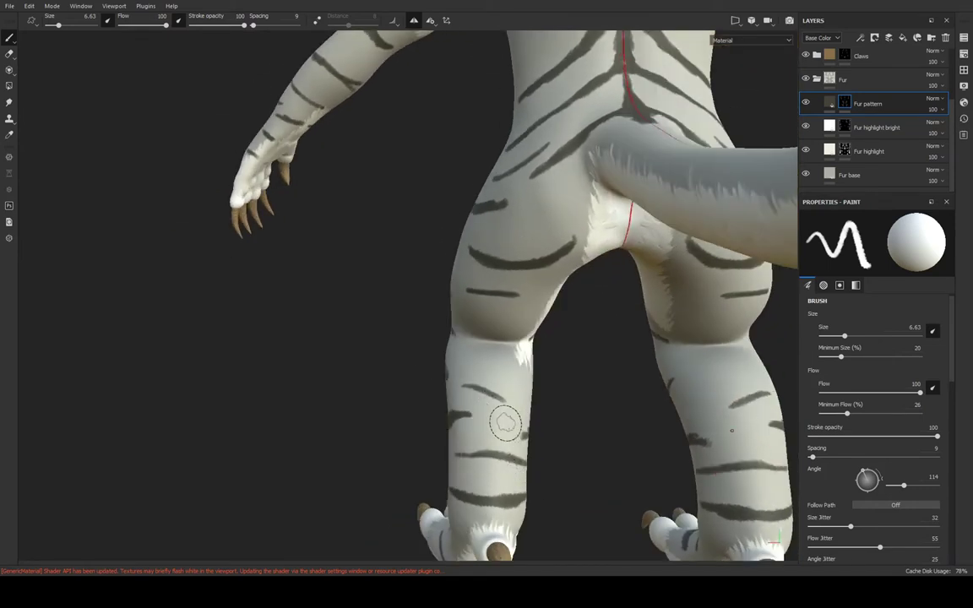
{"action": "mouse_move", "coordinate": [503, 419]}
{"action": "left_mouse_down", "text": "alt"}
{"action": "mouse_move", "coordinate": [543, 366]}
{"action": "mouse_move", "coordinate": [549, 331]}
{"action": "mouse_move", "coordinate": [481, 338]}
{"action": "mouse_move", "coordinate": [426, 309]}
{"action": "mouse_move", "coordinate": [499, 358]}
{"action": "mouse_move", "coordinate": [538, 337]}
{"action": "mouse_move", "coordinate": [591, 282]}
{"action": "mouse_move", "coordinate": [723, 234]}
{"action": "mouse_move", "coordinate": [497, 289]}
{"action": "mouse_move", "coordinate": [591, 294]}
{"action": "left_mouse_up", "text": "alt"}
Paint a mirrored stripe across the inner thighs, undoing and repainting the first attempt
{"action": "right_click_drag", "start_coordinate": [590, 293], "coordinate": [507, 292], "text": "alt"}
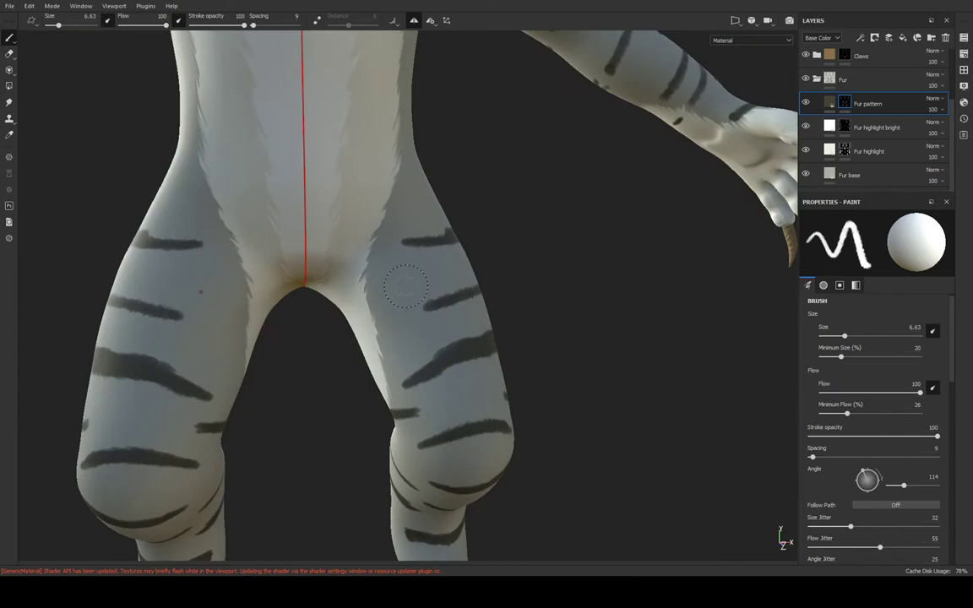
{"action": "left_click_drag", "start_coordinate": [406, 287], "coordinate": [348, 291]}
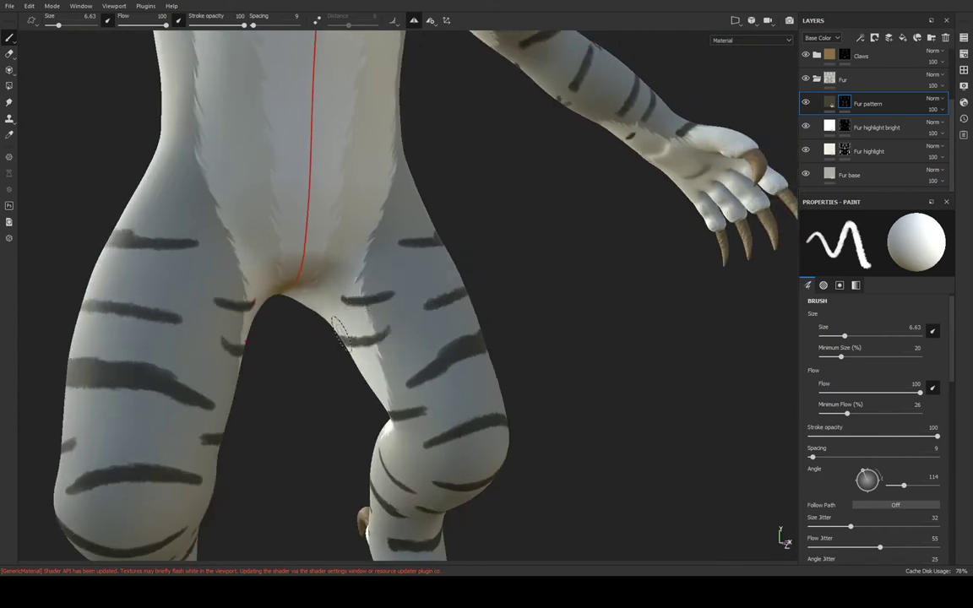
{"action": "left_click_drag", "start_coordinate": [371, 306], "coordinate": [448, 314], "text": "alt"}
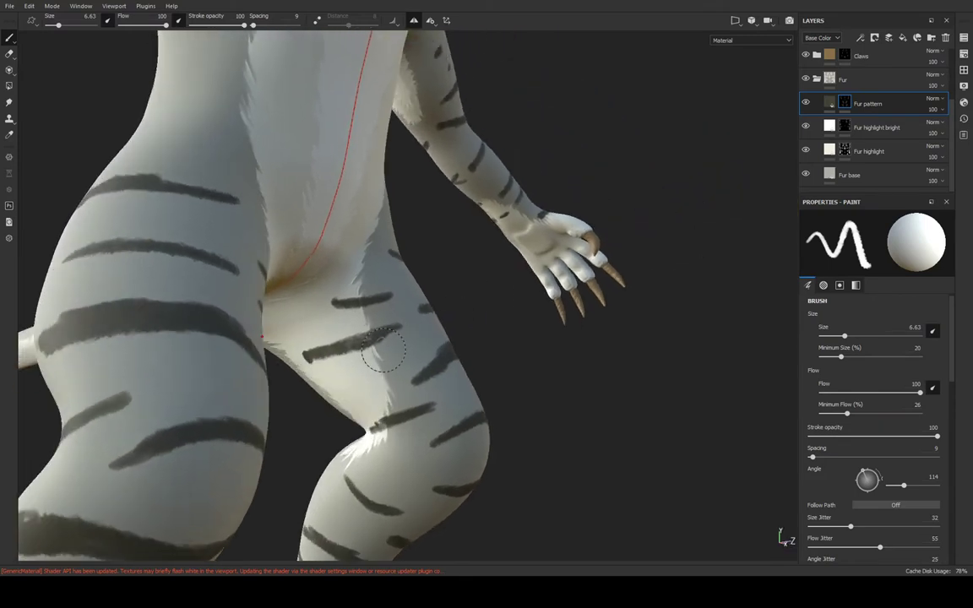
{"action": "key", "text": "ctrl+z"}
{"action": "left_click_drag", "start_coordinate": [385, 338], "coordinate": [337, 340]}
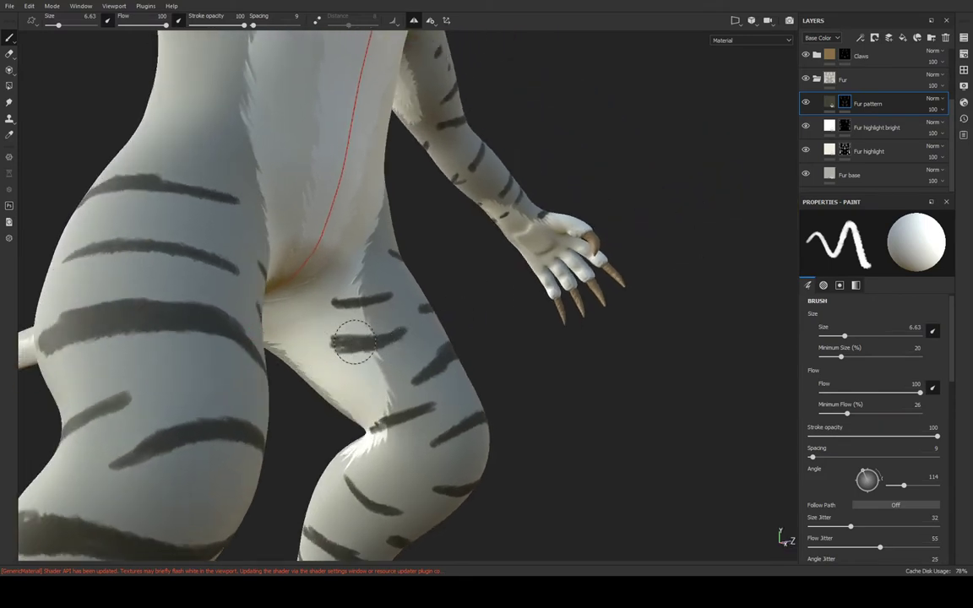
Orbit around the legs and torso to check the new thigh stripes
{"action": "key", "text": "ctrl"}
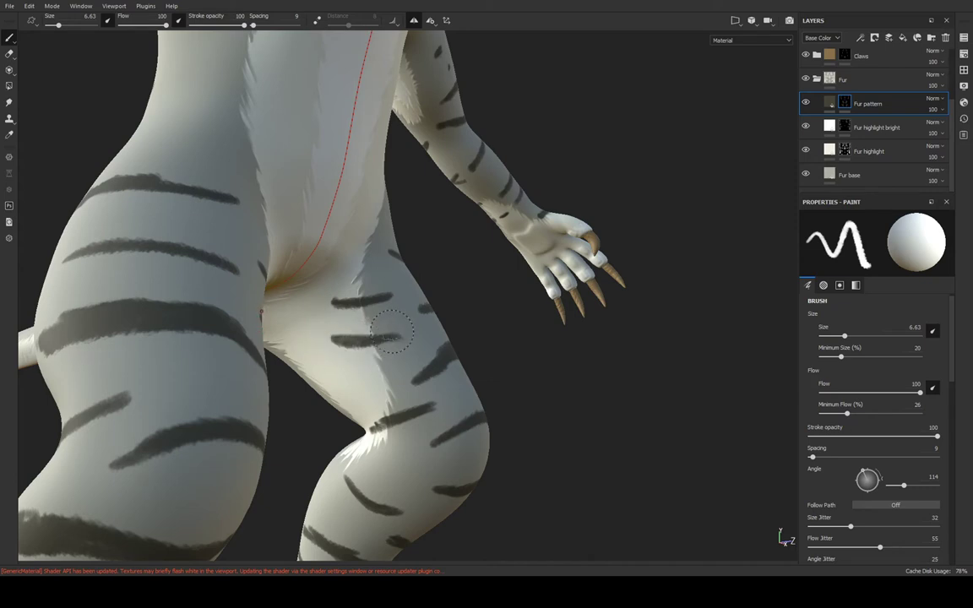
{"action": "mouse_move", "coordinate": [367, 346]}
{"action": "left_mouse_down", "text": "alt"}
{"action": "mouse_move", "coordinate": [347, 373]}
{"action": "mouse_move", "coordinate": [387, 365]}
{"action": "mouse_move", "coordinate": [313, 378]}
{"action": "mouse_move", "coordinate": [396, 326]}
{"action": "mouse_move", "coordinate": [326, 358]}
{"action": "left_mouse_up", "text": "alt"}
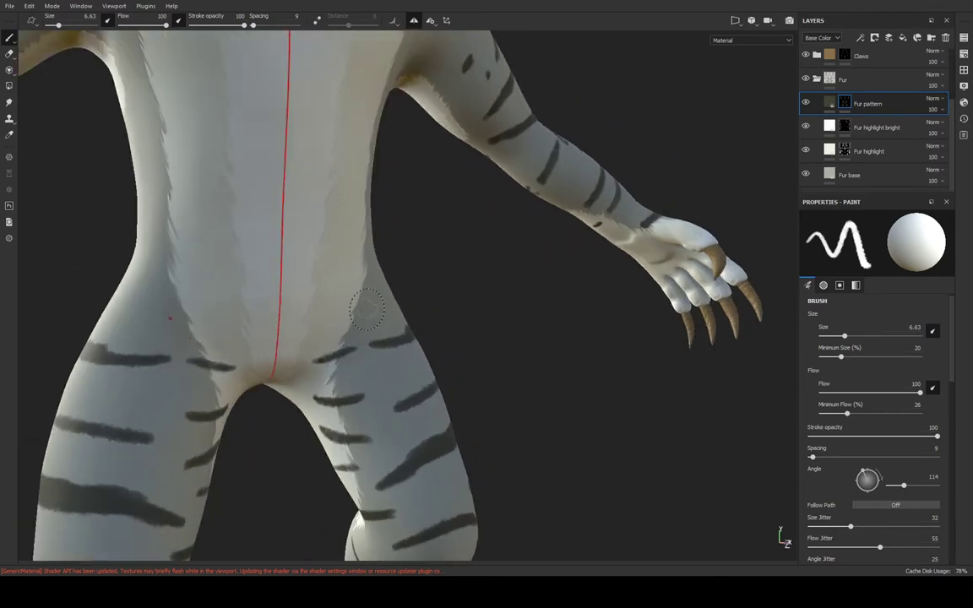
{"action": "mouse_move", "coordinate": [363, 309]}
{"action": "left_mouse_down", "text": "alt"}
{"action": "mouse_move", "coordinate": [347, 302]}
{"action": "mouse_move", "coordinate": [394, 308]}
{"action": "mouse_move", "coordinate": [386, 273]}
{"action": "mouse_move", "coordinate": [291, 259]}
{"action": "mouse_move", "coordinate": [338, 278]}
{"action": "mouse_move", "coordinate": [305, 273]}
{"action": "mouse_move", "coordinate": [382, 270]}
{"action": "left_mouse_up", "text": "alt"}
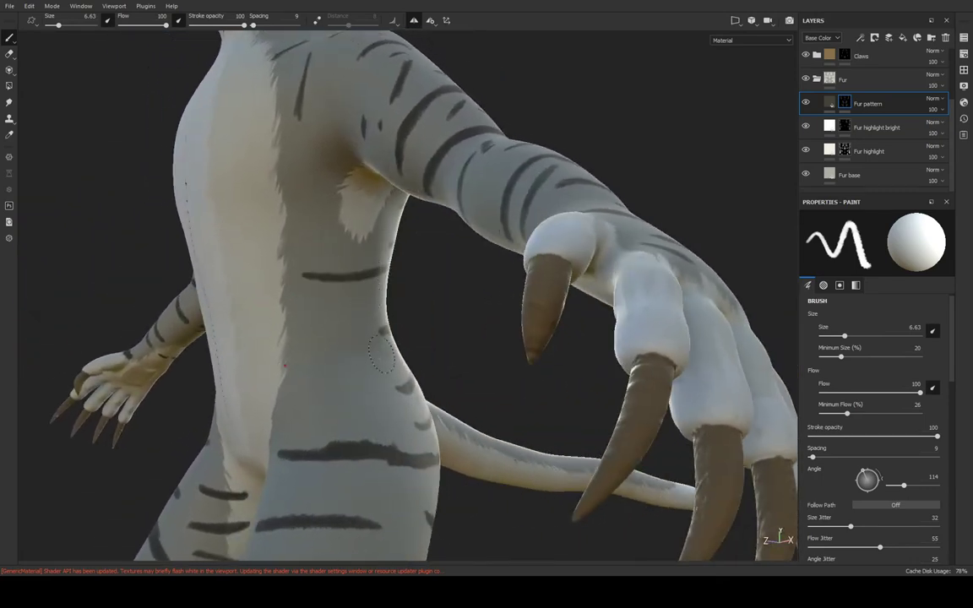
{"action": "mouse_move", "coordinate": [361, 357]}
{"action": "left_mouse_down", "text": "alt"}
{"action": "mouse_move", "coordinate": [464, 341]}
{"action": "mouse_move", "coordinate": [327, 417]}
{"action": "mouse_move", "coordinate": [268, 415]}
{"action": "left_mouse_up", "text": "alt"}
{"action": "mouse_move", "coordinate": [332, 384]}
{"action": "left_mouse_down", "text": "alt"}
{"action": "mouse_move", "coordinate": [287, 342]}
{"action": "mouse_move", "coordinate": [330, 395]}
{"action": "mouse_move", "coordinate": [369, 363]}
{"action": "mouse_move", "coordinate": [430, 347]}
{"action": "mouse_move", "coordinate": [305, 374]}
{"action": "mouse_move", "coordinate": [326, 397]}
{"action": "mouse_move", "coordinate": [342, 397]}
{"action": "mouse_move", "coordinate": [330, 446]}
{"action": "mouse_move", "coordinate": [386, 396]}
{"action": "mouse_move", "coordinate": [320, 367]}
{"action": "mouse_move", "coordinate": [391, 380]}
{"action": "left_mouse_up", "text": "alt"}
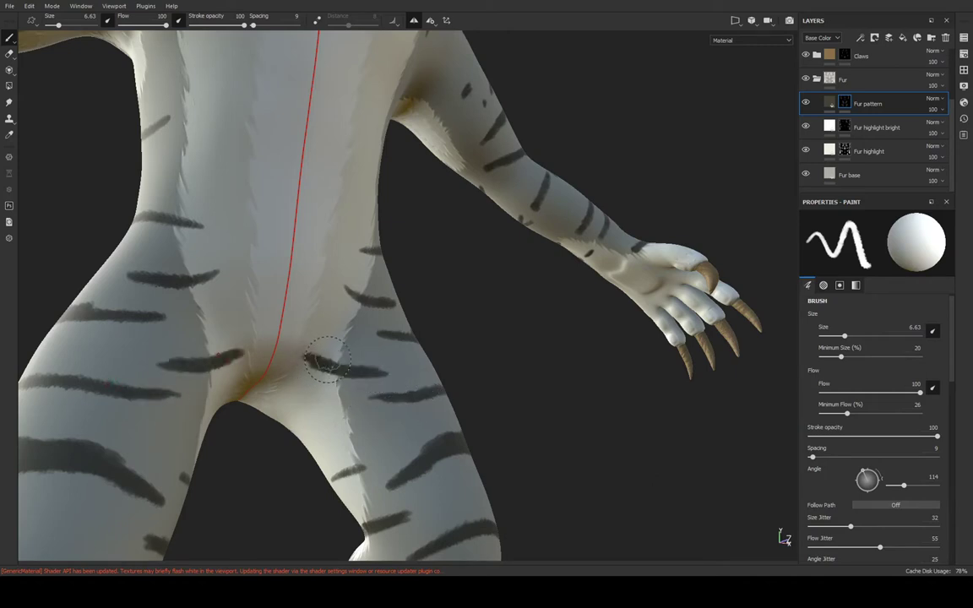
{"action": "mouse_move", "coordinate": [296, 338]}
{"action": "left_mouse_down", "text": "alt"}
{"action": "mouse_move", "coordinate": [323, 365]}
{"action": "mouse_move", "coordinate": [334, 342]}
{"action": "mouse_move", "coordinate": [327, 319]}
{"action": "mouse_move", "coordinate": [402, 354]}
{"action": "mouse_move", "coordinate": [460, 282]}
{"action": "mouse_move", "coordinate": [482, 234]}
{"action": "mouse_move", "coordinate": [425, 252]}
{"action": "mouse_move", "coordinate": [490, 211]}
{"action": "left_mouse_up", "text": "alt"}
Lengthen and darken the torso stripe and add a new stripe across the torso
{"action": "scroll", "coordinate": [495, 216], "scroll_direction": "up", "scroll_amount": 5}
{"action": "scroll", "coordinate": [562, 228], "scroll_direction": "up", "scroll_amount": 5}
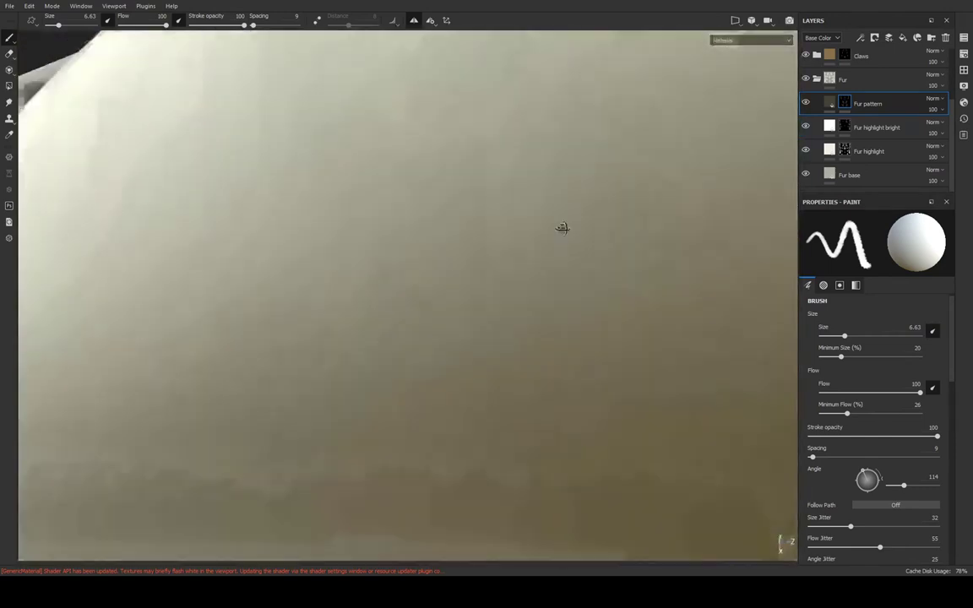
{"action": "scroll", "coordinate": [561, 228], "scroll_direction": "down", "scroll_amount": 5}
{"action": "mouse_move", "coordinate": [594, 194]}
{"action": "left_mouse_down", "text": "alt"}
{"action": "mouse_move", "coordinate": [482, 234]}
{"action": "mouse_move", "coordinate": [326, 261]}
{"action": "mouse_move", "coordinate": [482, 306]}
{"action": "mouse_move", "coordinate": [386, 252]}
{"action": "left_mouse_up", "text": "alt"}
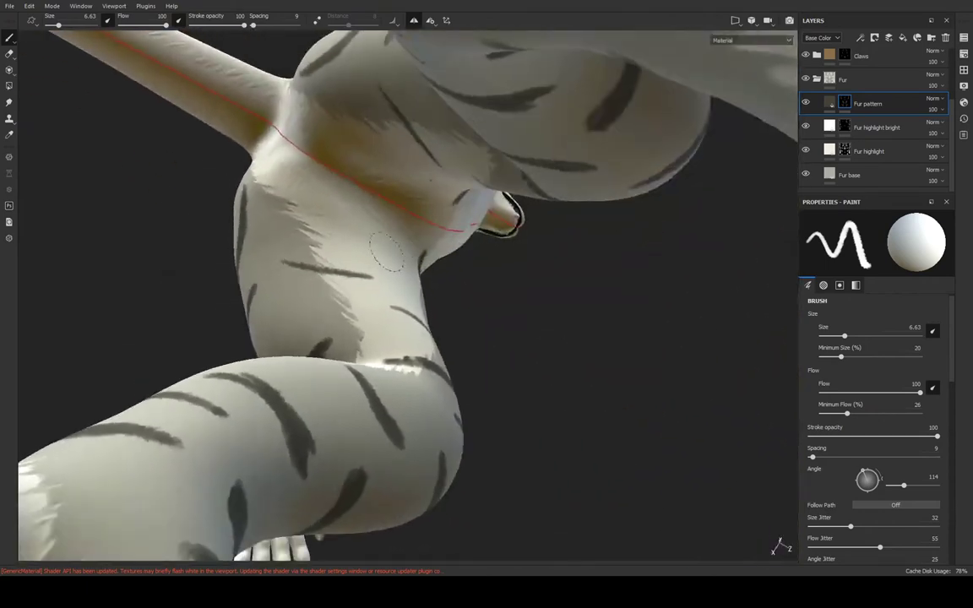
{"action": "left_click_drag", "start_coordinate": [294, 250], "coordinate": [373, 274]}
{"action": "left_click_drag", "start_coordinate": [306, 227], "coordinate": [369, 264], "text": "alt"}
{"action": "left_click_drag", "start_coordinate": [281, 294], "coordinate": [358, 307]}
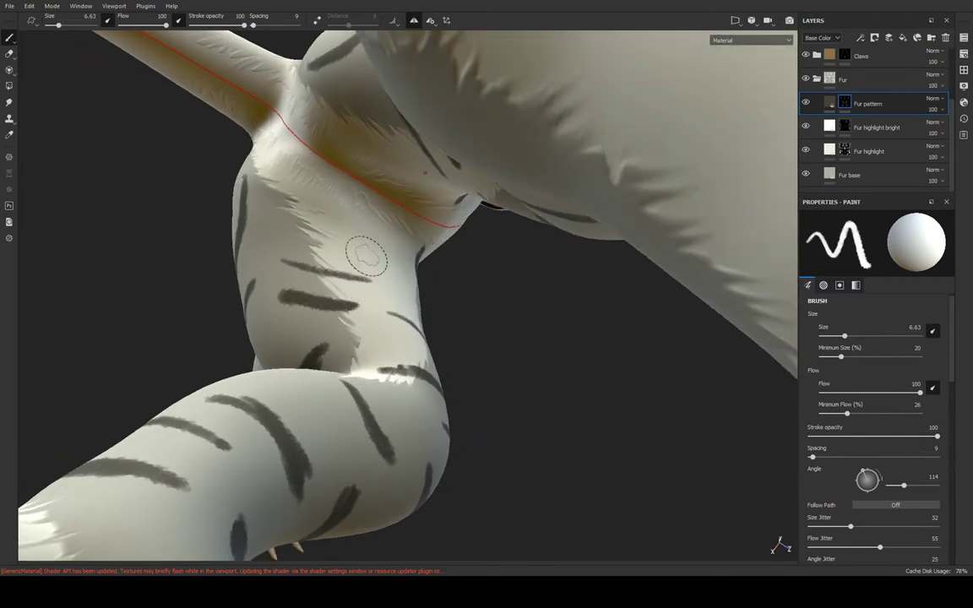
Paint out the bump on the hip stripe's edge and switch to the light fur colour
{"action": "left_click_drag", "start_coordinate": [365, 256], "coordinate": [361, 283], "text": "alt"}
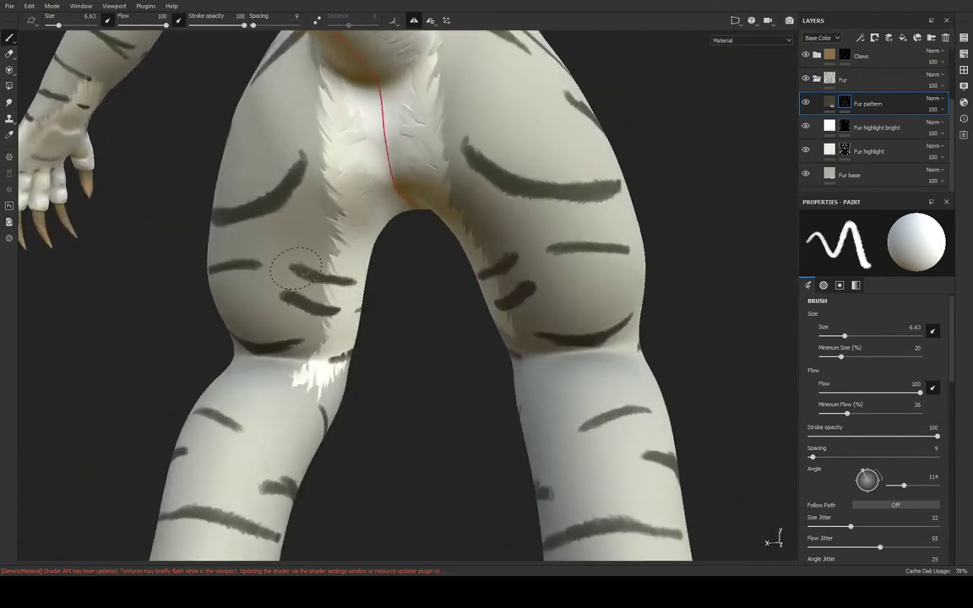
{"action": "mouse_move", "coordinate": [344, 286]}
{"action": "left_mouse_down", "text": "alt"}
{"action": "mouse_move", "coordinate": [467, 185]}
{"action": "mouse_move", "coordinate": [351, 210]}
{"action": "left_mouse_up", "text": "alt"}
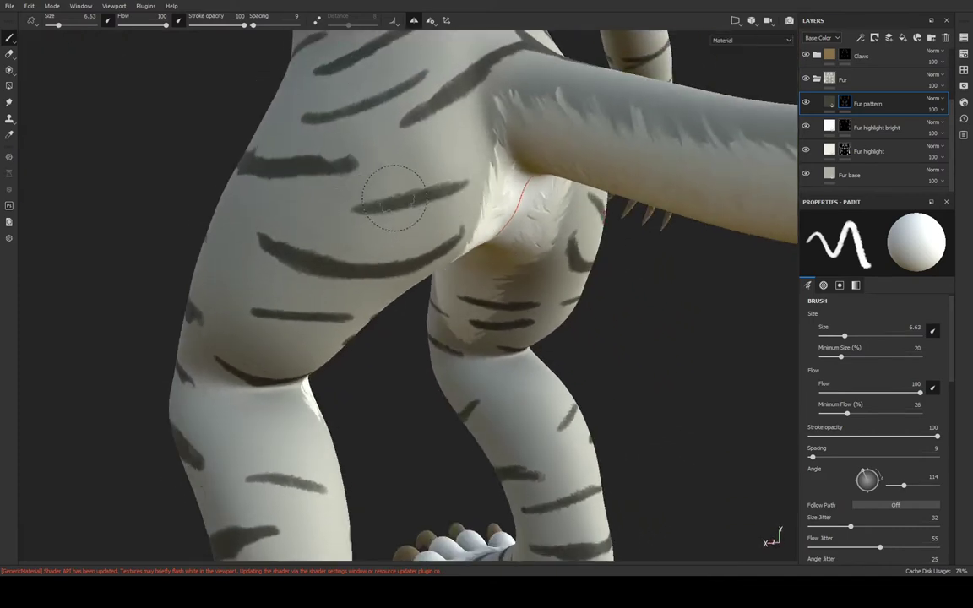
{"action": "mouse_move", "coordinate": [413, 174]}
{"action": "left_mouse_down", "text": "alt"}
{"action": "mouse_move", "coordinate": [456, 304]}
{"action": "mouse_move", "coordinate": [473, 253]}
{"action": "mouse_move", "coordinate": [467, 203]}
{"action": "mouse_move", "coordinate": [595, 236]}
{"action": "left_mouse_up", "text": "alt"}
{"action": "mouse_move", "coordinate": [496, 152]}
{"action": "left_mouse_down", "text": "alt"}
{"action": "mouse_move", "coordinate": [380, 254]}
{"action": "mouse_move", "coordinate": [255, 93]}
{"action": "mouse_move", "coordinate": [380, 253]}
{"action": "mouse_move", "coordinate": [480, 130]}
{"action": "mouse_move", "coordinate": [526, 142]}
{"action": "left_mouse_up", "text": "alt"}
{"action": "scroll", "coordinate": [495, 187], "scroll_direction": "up", "scroll_amount": 5}
{"action": "mouse_move", "coordinate": [495, 186]}
{"action": "left_mouse_down", "text": "alt"}
{"action": "mouse_move", "coordinate": [256, 91]}
{"action": "mouse_move", "coordinate": [336, 524]}
{"action": "mouse_move", "coordinate": [555, 224]}
{"action": "mouse_move", "coordinate": [758, 245]}
{"action": "mouse_move", "coordinate": [422, 297]}
{"action": "mouse_move", "coordinate": [527, 297]}
{"action": "mouse_move", "coordinate": [547, 397]}
{"action": "mouse_move", "coordinate": [694, 230]}
{"action": "mouse_move", "coordinate": [651, 245]}
{"action": "mouse_move", "coordinate": [526, 248]}
{"action": "left_mouse_up", "text": "alt"}
{"action": "scroll", "coordinate": [541, 401], "scroll_direction": "up", "scroll_amount": 3}
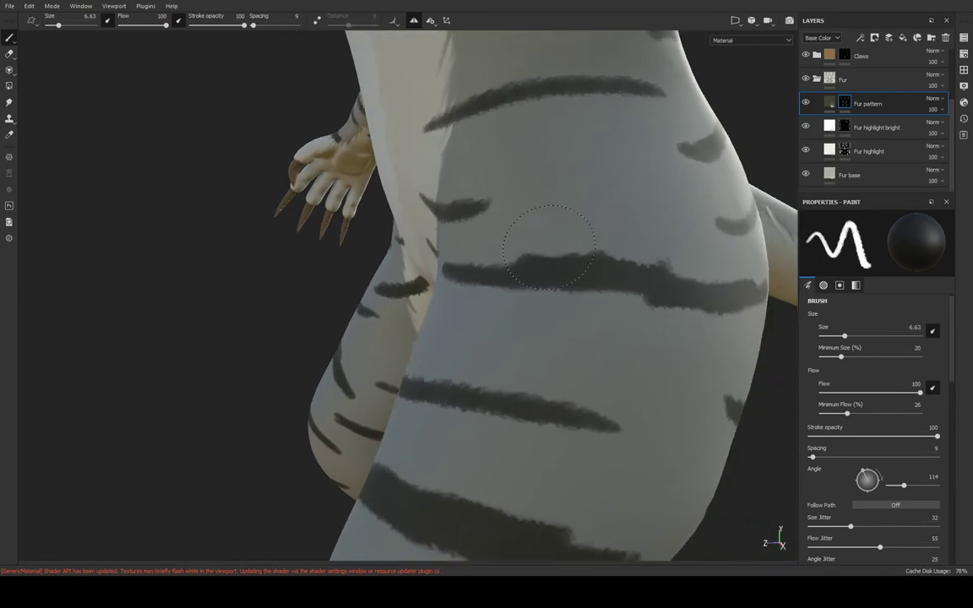
{"action": "left_click_drag", "start_coordinate": [507, 243], "coordinate": [609, 260]}
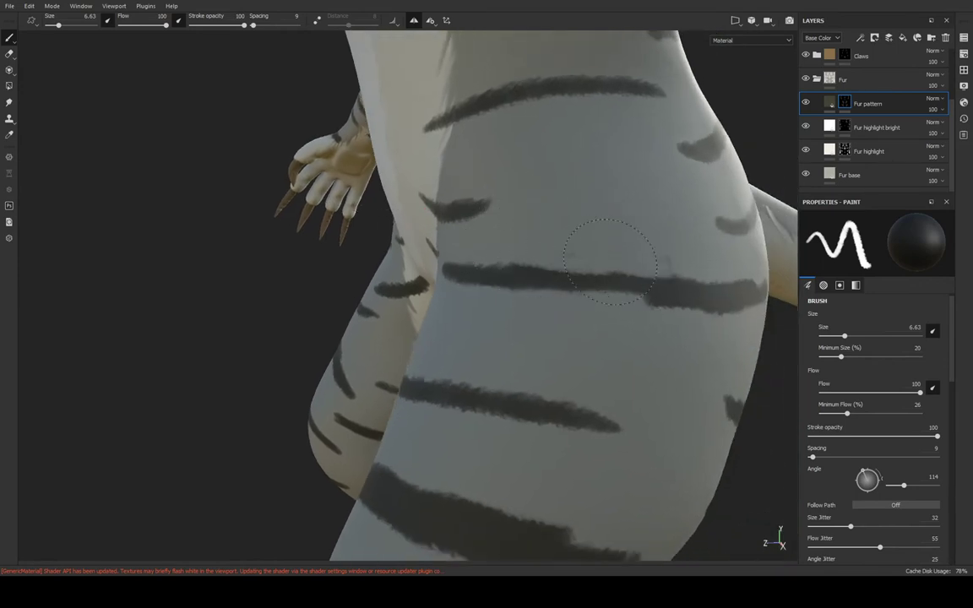
{"action": "key", "text": "x"}
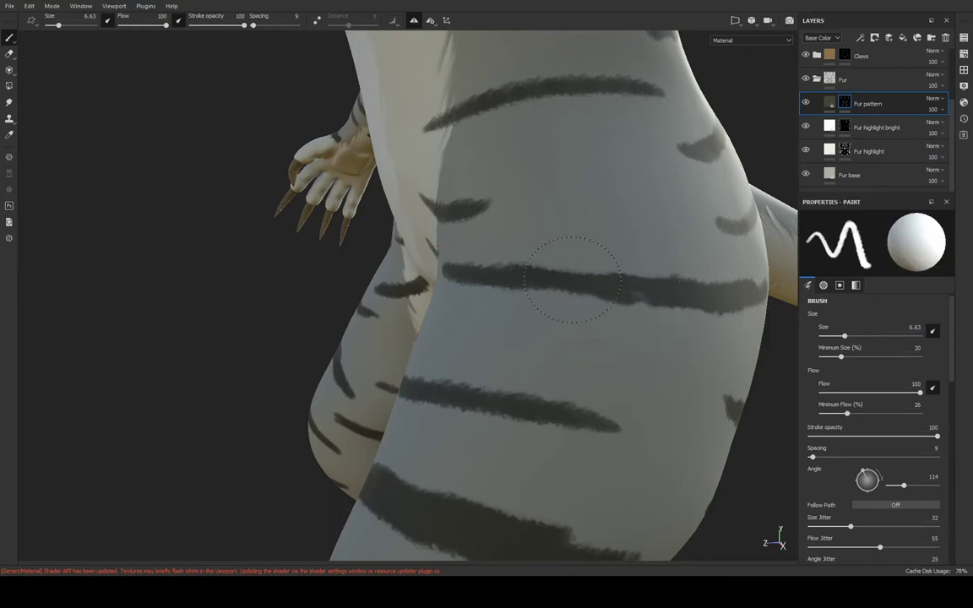
{"action": "key", "text": "x"}
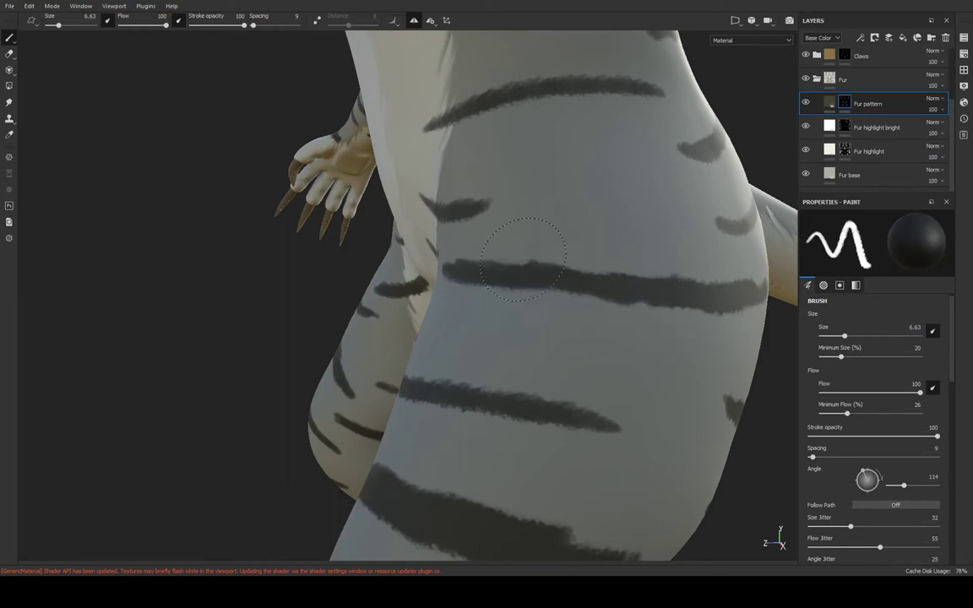
{"action": "key", "text": "x"}
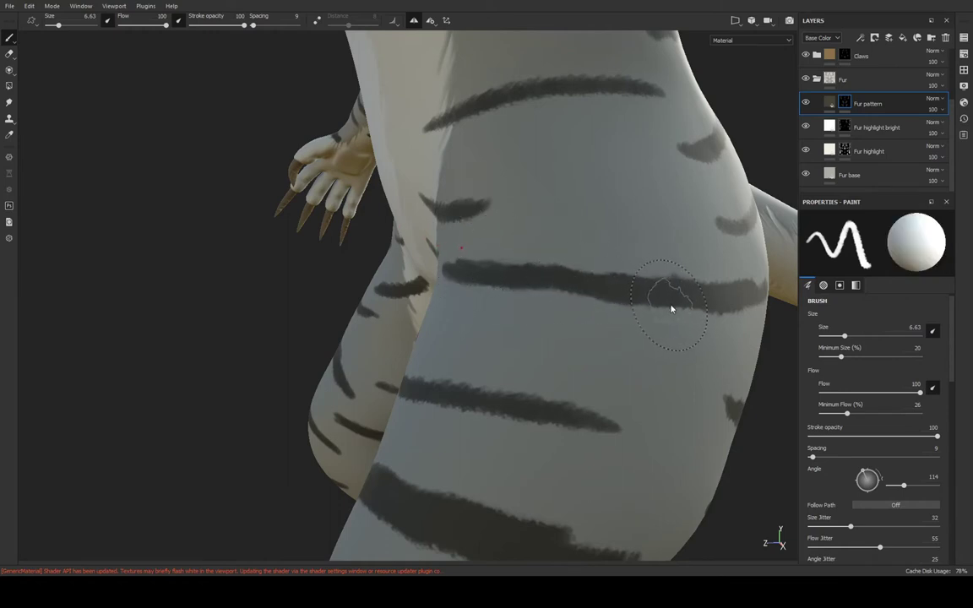
{"action": "left_click_drag", "start_coordinate": [745, 282], "coordinate": [625, 278], "text": "alt"}
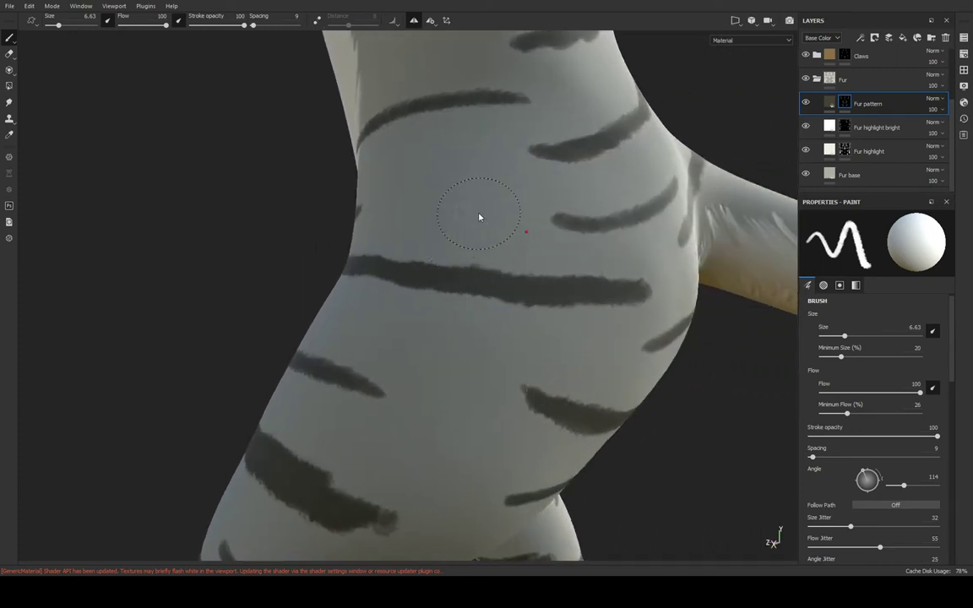
Darken and thicken the faint stripe on the back
{"action": "mouse_move", "coordinate": [479, 217]}
{"action": "left_mouse_down", "text": "alt"}
{"action": "mouse_move", "coordinate": [651, 211]}
{"action": "mouse_move", "coordinate": [579, 188]}
{"action": "left_mouse_up", "text": "alt"}
{"action": "left_click_drag", "start_coordinate": [492, 209], "coordinate": [452, 217], "text": "alt"}
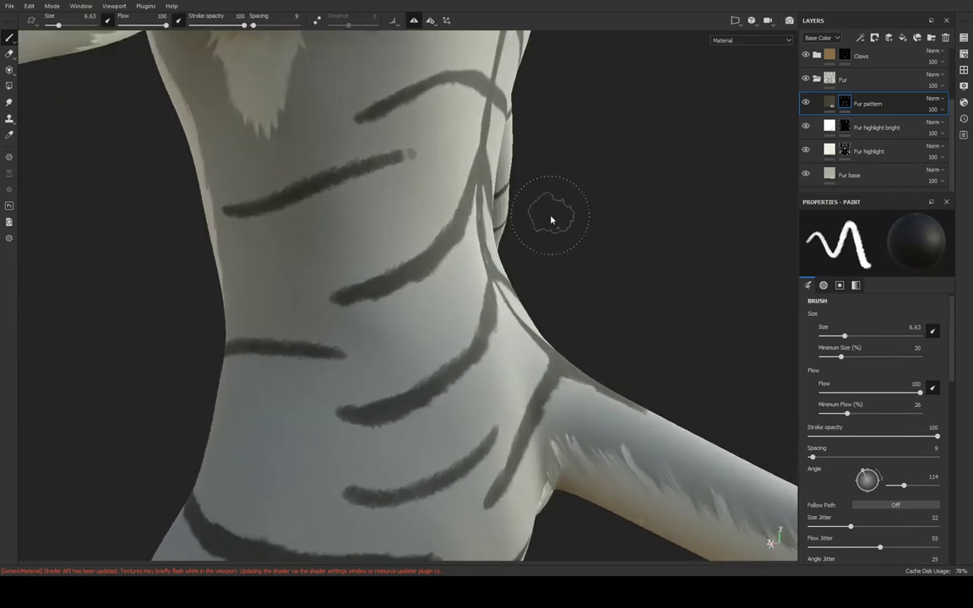
{"action": "mouse_move", "coordinate": [551, 217]}
{"action": "left_mouse_down", "text": "alt"}
{"action": "mouse_move", "coordinate": [380, 289]}
{"action": "mouse_move", "coordinate": [287, 285]}
{"action": "left_mouse_up", "text": "alt"}
{"action": "left_click_drag", "start_coordinate": [348, 278], "coordinate": [279, 263]}
{"action": "left_click_drag", "start_coordinate": [373, 264], "coordinate": [291, 283]}
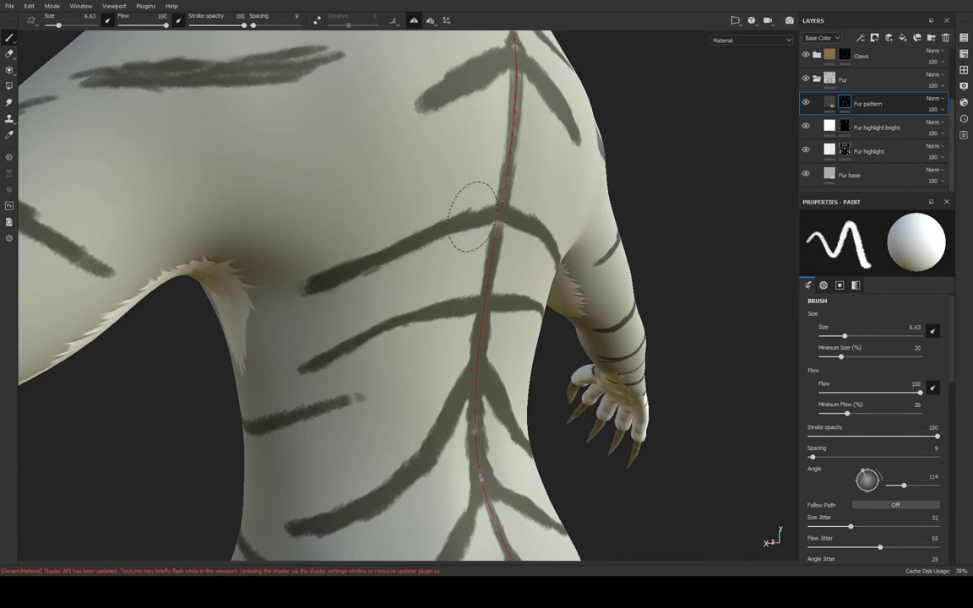
Paint out the dark stroke along the spine seam with the light colour
{"action": "left_click_drag", "start_coordinate": [504, 169], "coordinate": [523, 278], "text": "alt"}
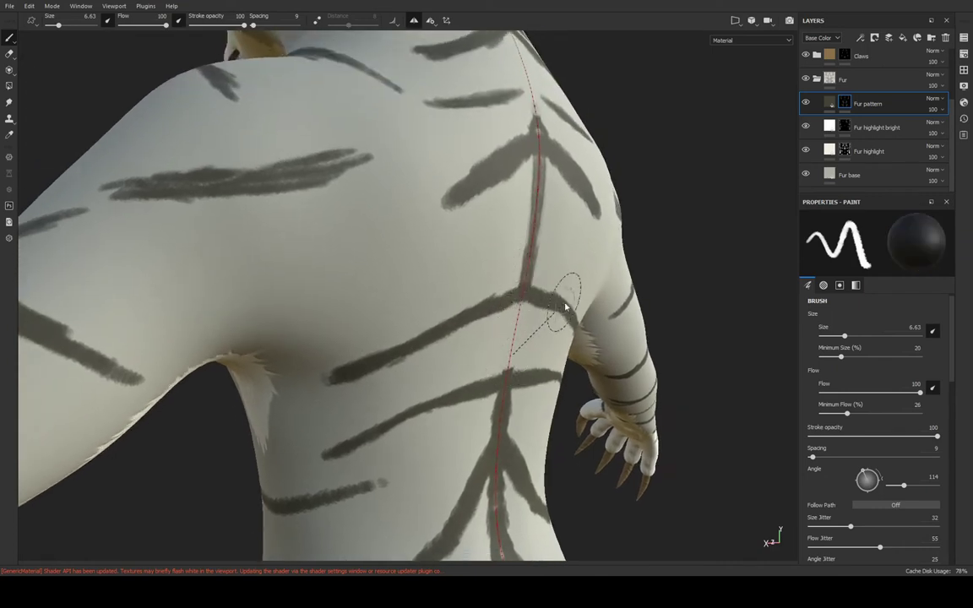
{"action": "mouse_move", "coordinate": [560, 293]}
{"action": "left_mouse_down", "text": "alt"}
{"action": "mouse_move", "coordinate": [503, 321]}
{"action": "mouse_move", "coordinate": [512, 307]}
{"action": "left_mouse_up", "text": "alt"}
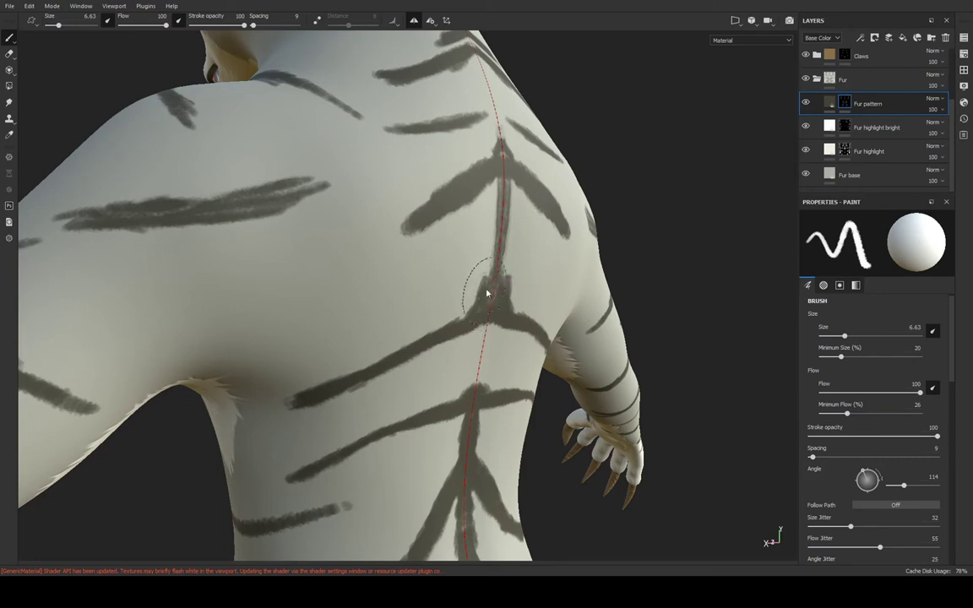
{"action": "mouse_move", "coordinate": [494, 251]}
{"action": "left_mouse_down"}
{"action": "mouse_move", "coordinate": [494, 196]}
{"action": "mouse_move", "coordinate": [516, 321]}
{"action": "mouse_move", "coordinate": [559, 402]}
{"action": "mouse_move", "coordinate": [661, 254]}
{"action": "mouse_move", "coordinate": [521, 326]}
{"action": "mouse_move", "coordinate": [456, 278]}
{"action": "left_mouse_up"}
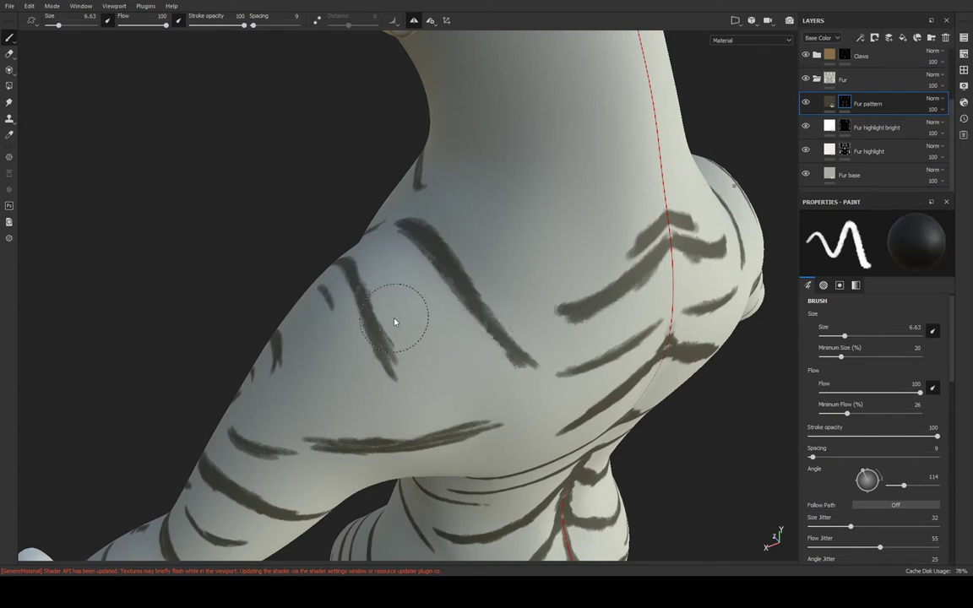
Add a dark stroke beneath the neck stripe below the ear, making it one even band
{"action": "left_click_drag", "start_coordinate": [334, 448], "coordinate": [357, 386], "text": "alt"}
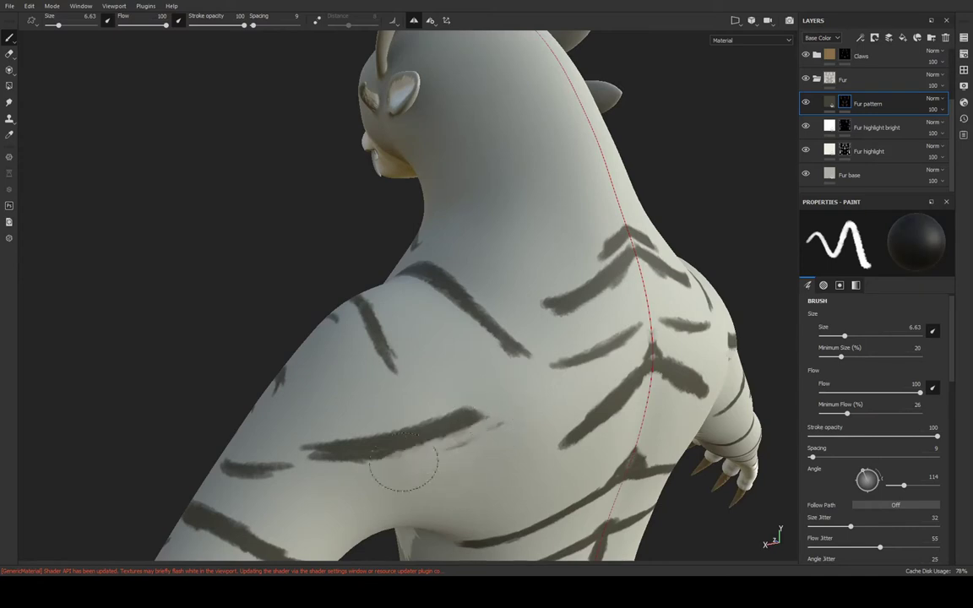
{"action": "mouse_move", "coordinate": [351, 479]}
{"action": "left_mouse_down", "text": "alt"}
{"action": "mouse_move", "coordinate": [517, 332]}
{"action": "mouse_move", "coordinate": [338, 463]}
{"action": "left_mouse_up", "text": "alt"}
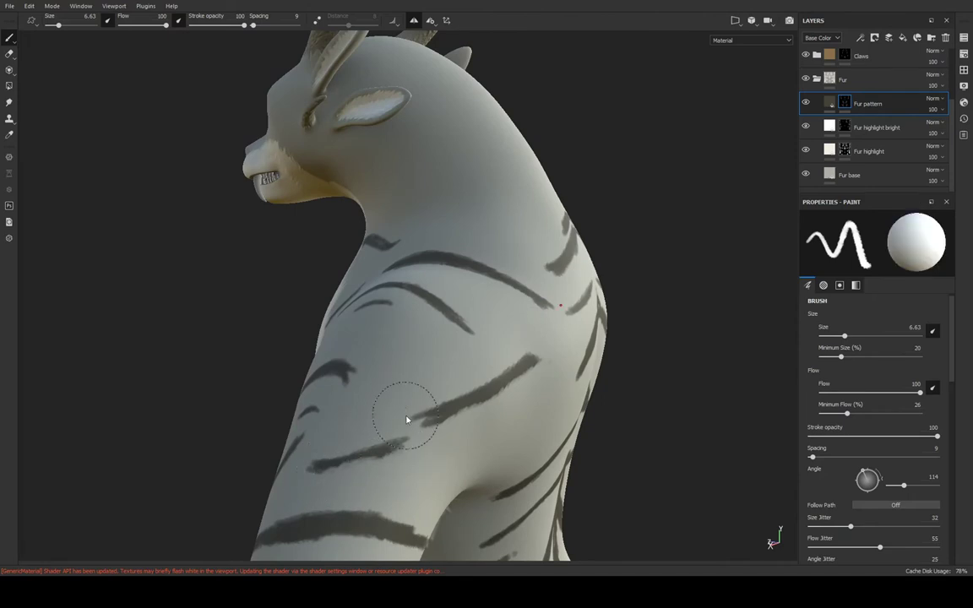
{"action": "scroll", "coordinate": [380, 445], "scroll_direction": "up", "scroll_amount": 5}
{"action": "middle_click_drag", "start_coordinate": [569, 400], "coordinate": [428, 376], "text": "alt"}
{"action": "scroll", "coordinate": [429, 376], "scroll_direction": "down", "scroll_amount": 5}
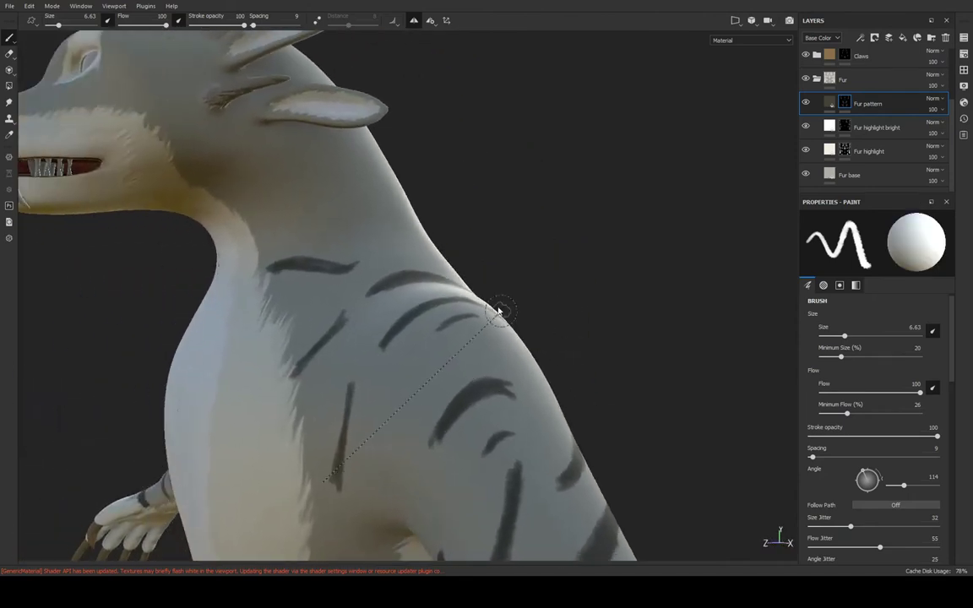
{"action": "left_click_drag", "start_coordinate": [445, 304], "coordinate": [464, 279], "text": "alt"}
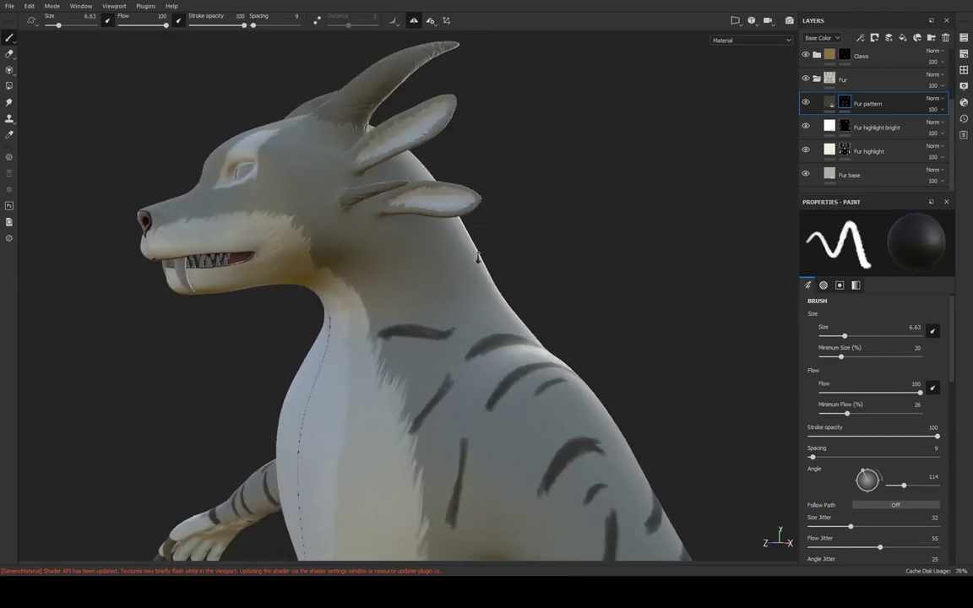
{"action": "scroll", "coordinate": [427, 393], "scroll_direction": "up", "scroll_amount": 5}
{"action": "mouse_move", "coordinate": [389, 400]}
{"action": "left_mouse_down"}
{"action": "mouse_move", "coordinate": [325, 402]}
{"action": "mouse_move", "coordinate": [354, 398]}
{"action": "left_mouse_up"}
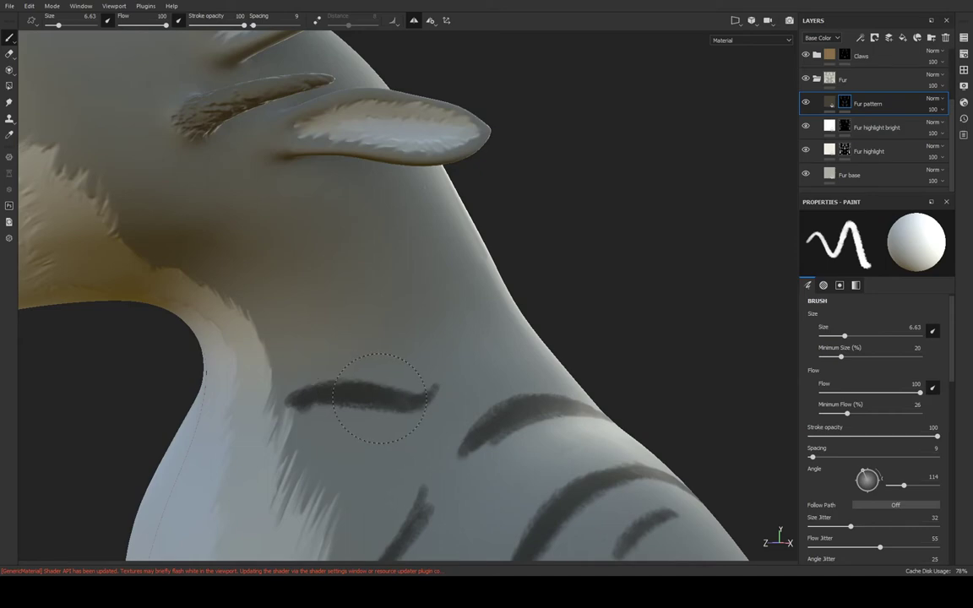
{"action": "scroll", "coordinate": [439, 371], "scroll_direction": "down", "scroll_amount": 5}
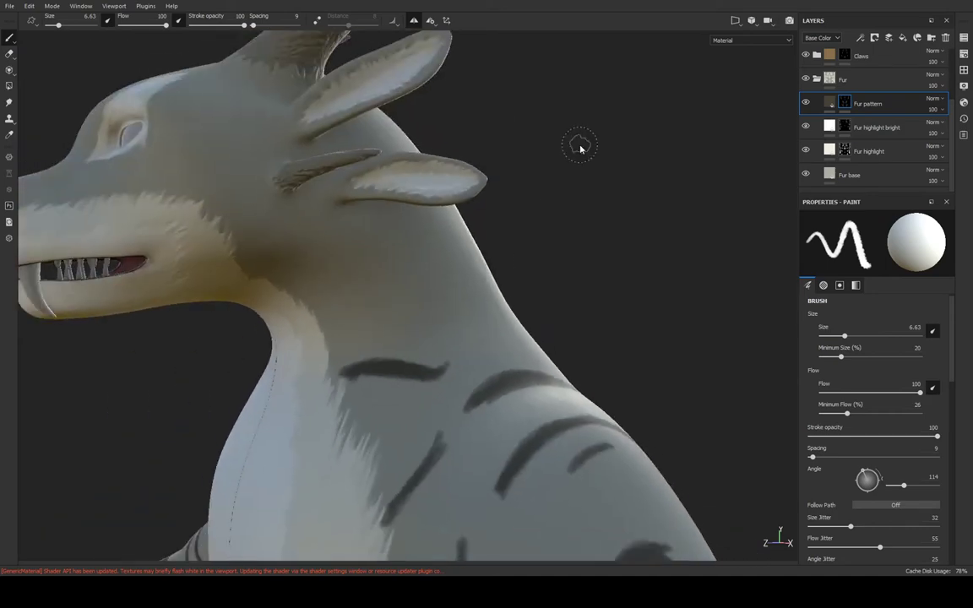
{"action": "mouse_move", "coordinate": [577, 144]}
{"action": "left_mouse_down", "text": "alt"}
{"action": "mouse_move", "coordinate": [548, 233]}
{"action": "mouse_move", "coordinate": [640, 183]}
{"action": "mouse_move", "coordinate": [612, 221]}
{"action": "left_mouse_up", "text": "alt"}
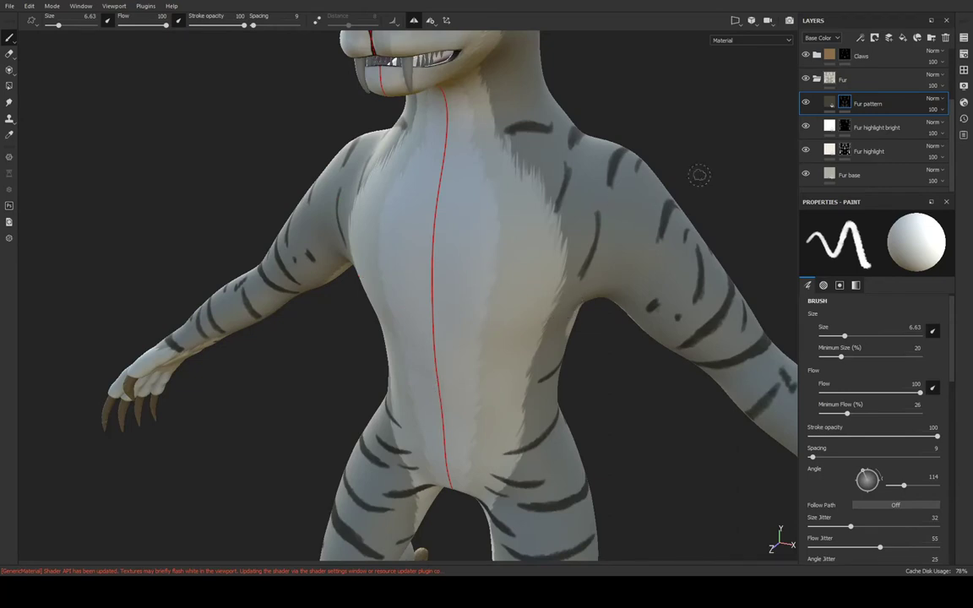
Set brush size to 4.72 and paint shoulder stripes, undoing the misplaced upper one
{"action": "scroll", "coordinate": [473, 341], "scroll_direction": "down", "scroll_amount": 3}
{"action": "mouse_move", "coordinate": [473, 341]}
{"action": "left_mouse_down", "text": "alt"}
{"action": "mouse_move", "coordinate": [506, 321]}
{"action": "mouse_move", "coordinate": [510, 266]}
{"action": "left_mouse_up", "text": "alt"}
{"action": "scroll", "coordinate": [494, 297], "scroll_direction": "up", "scroll_amount": 3}
{"action": "scroll", "coordinate": [493, 297], "scroll_direction": "up", "scroll_amount": 2}
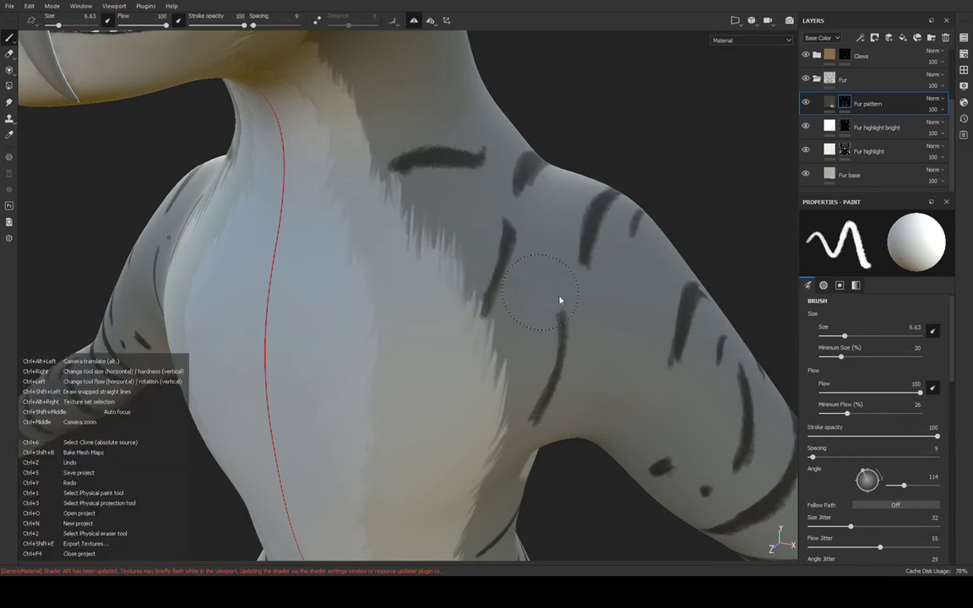
{"action": "left_click_drag", "start_coordinate": [842, 336], "coordinate": [838, 337]}
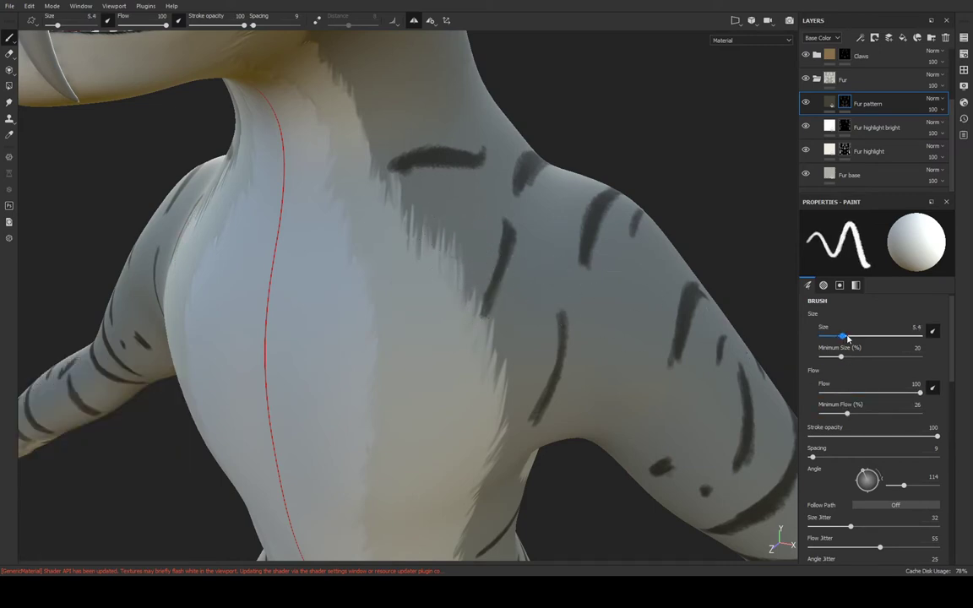
{"action": "left_click_drag", "start_coordinate": [462, 226], "coordinate": [423, 269]}
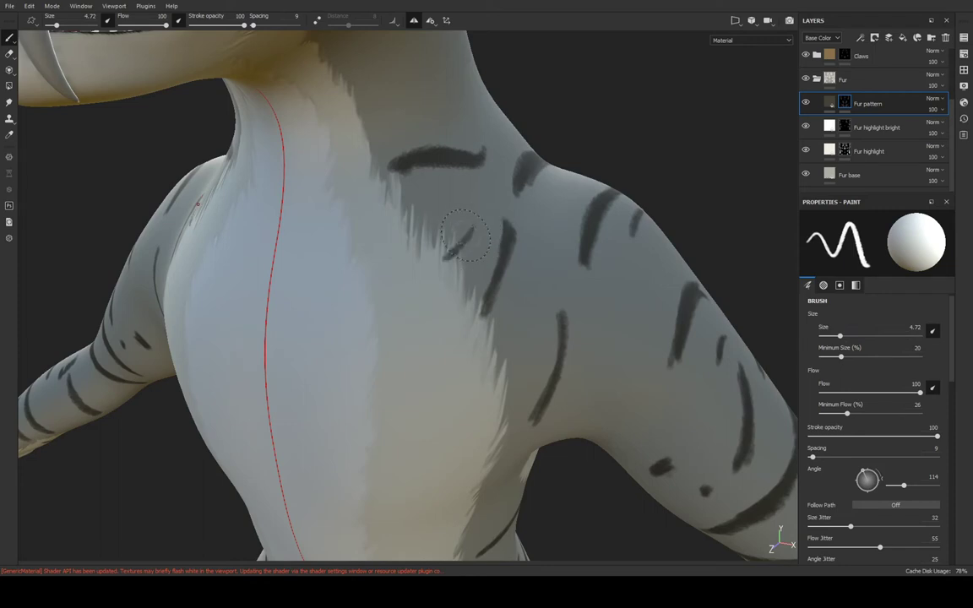
{"action": "mouse_move", "coordinate": [460, 206]}
{"action": "left_mouse_down"}
{"action": "mouse_move", "coordinate": [411, 241]}
{"action": "mouse_move", "coordinate": [445, 197]}
{"action": "mouse_move", "coordinate": [397, 211]}
{"action": "left_mouse_up"}
{"action": "key", "text": "ctrl+z"}
{"action": "key", "text": "ctrl+z"}
Repaint two dark stripes running down the shoulder
{"action": "middle_click_drag", "start_coordinate": [445, 203], "coordinate": [521, 115], "text": "alt"}
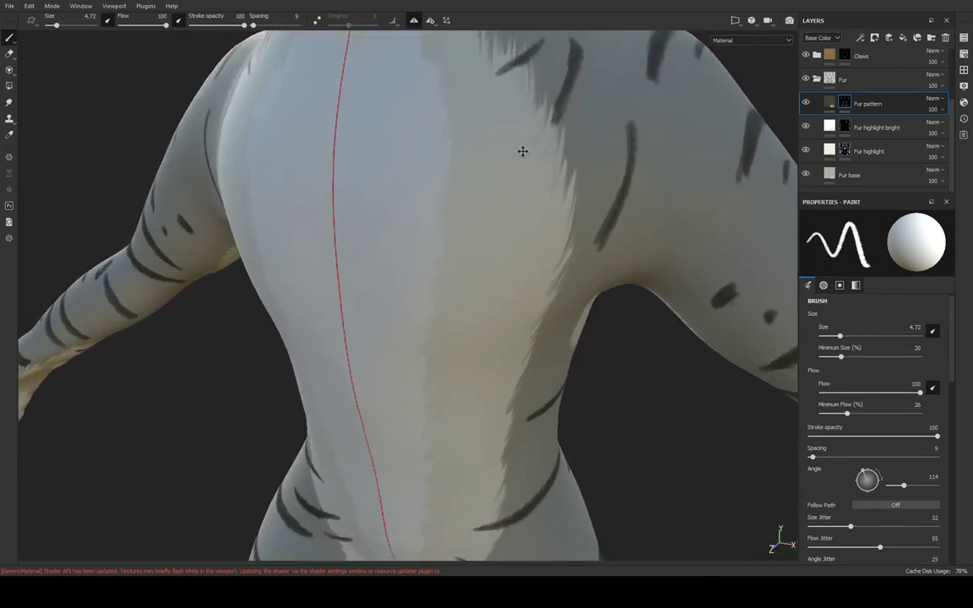
{"action": "left_click_drag", "start_coordinate": [532, 152], "coordinate": [543, 194], "text": "alt"}
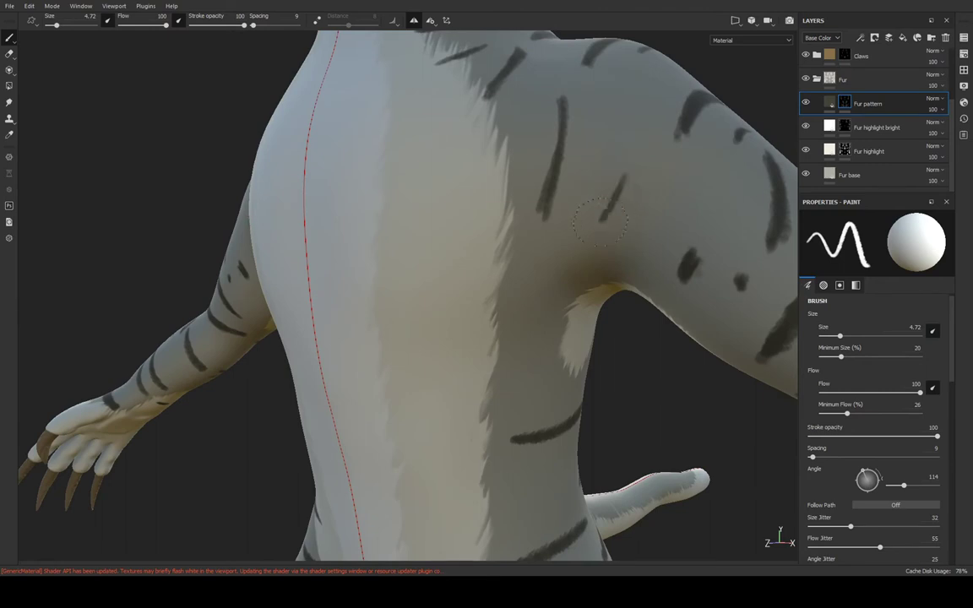
{"action": "mouse_move", "coordinate": [625, 179]}
{"action": "left_mouse_down"}
{"action": "mouse_move", "coordinate": [556, 258]}
{"action": "mouse_move", "coordinate": [518, 274]}
{"action": "left_mouse_up"}
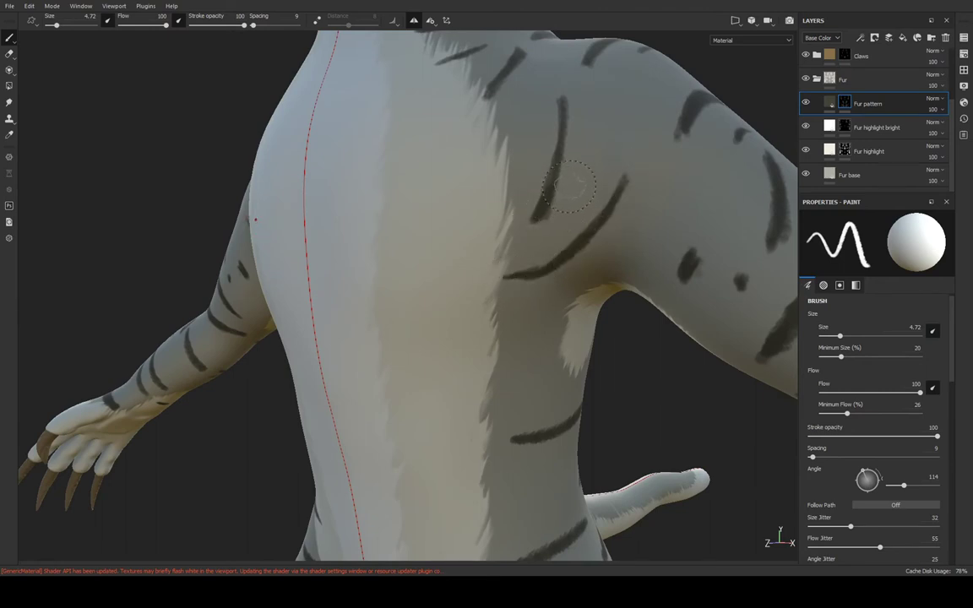
{"action": "left_click_drag", "start_coordinate": [564, 158], "coordinate": [529, 269]}
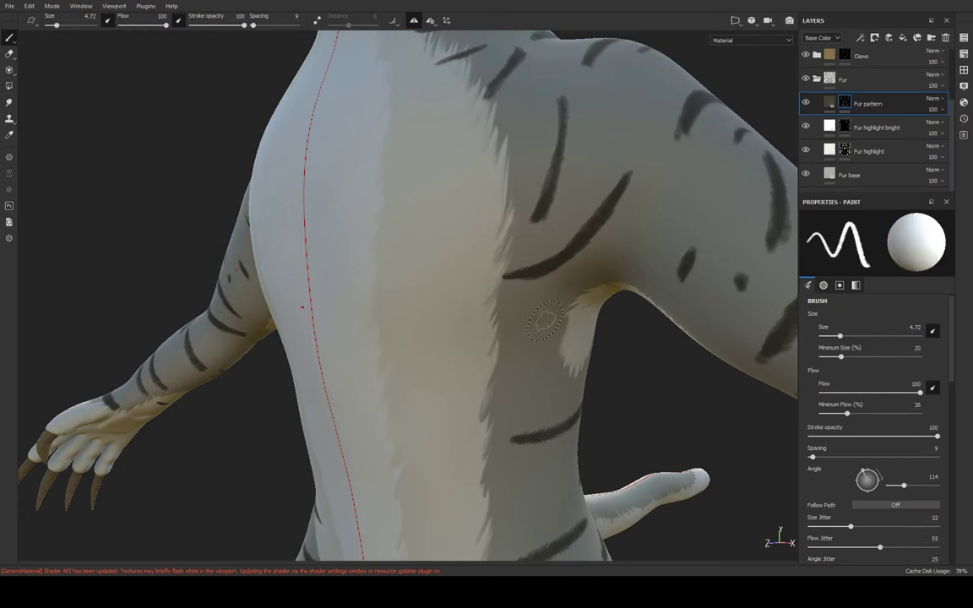
Dab two small dark spots on the flank below the arm
{"action": "left_click_drag", "start_coordinate": [545, 320], "coordinate": [526, 325], "text": "alt"}
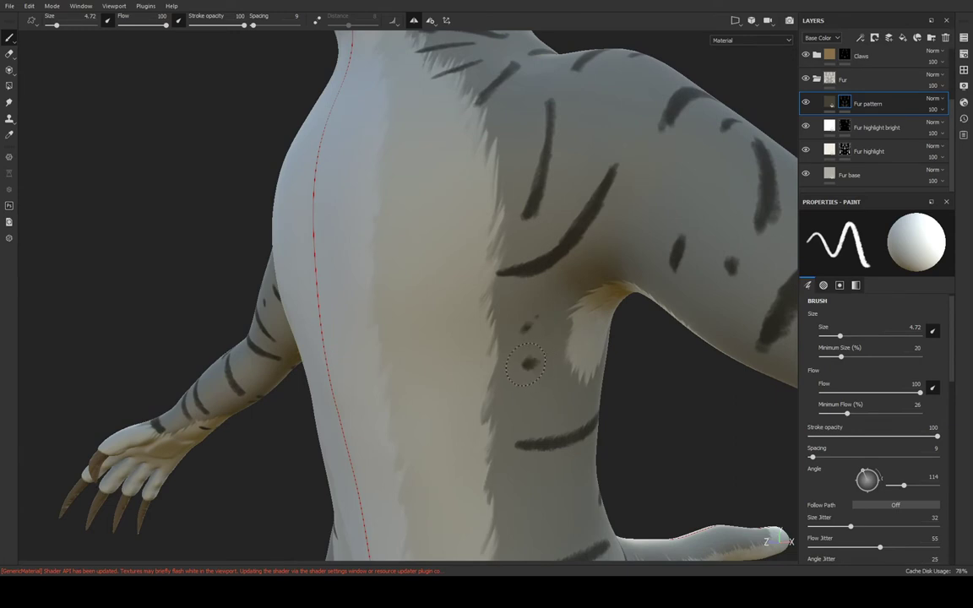
{"action": "left_click", "coordinate": [530, 363]}
{"action": "left_click", "coordinate": [557, 403]}
Stretch the flank spot into a slanted streak, then frame the hips from the front
{"action": "left_click_drag", "start_coordinate": [555, 404], "coordinate": [548, 409]}
{"action": "left_click_drag", "start_coordinate": [588, 326], "coordinate": [611, 288], "text": "alt"}
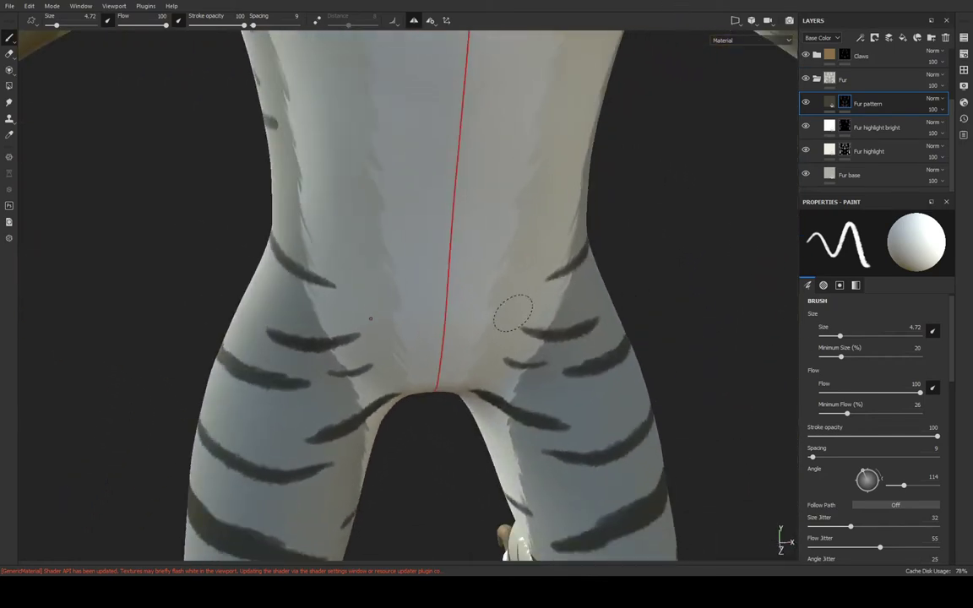
{"action": "left_click_drag", "start_coordinate": [500, 369], "coordinate": [504, 343], "text": "alt"}
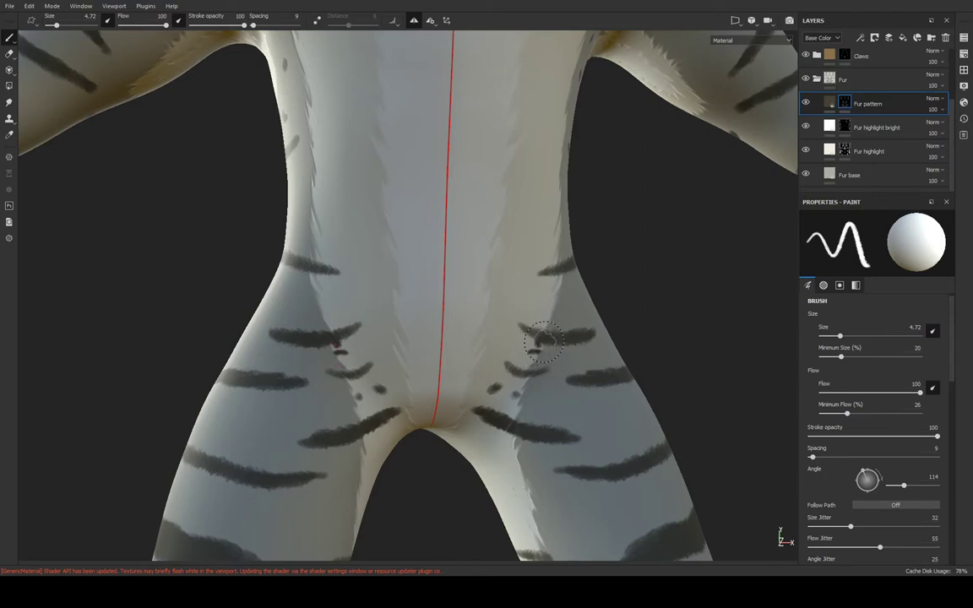
Paint small mirrored dark stripes on the inner hips beside the belly's centre line
{"action": "key", "text": "ctrl"}
{"action": "key", "text": "x"}
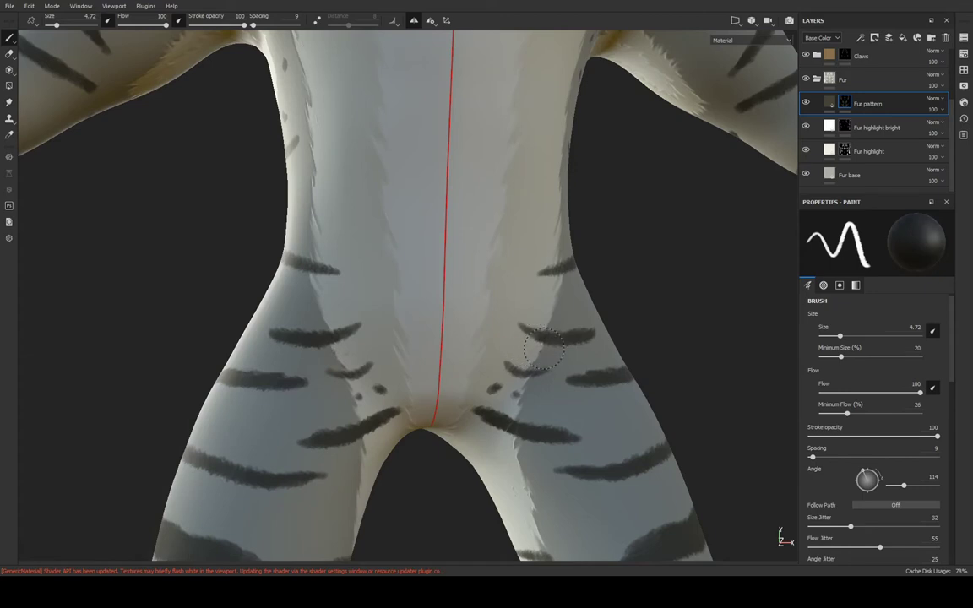
{"action": "key", "text": "x"}
{"action": "left_click_drag", "start_coordinate": [495, 321], "coordinate": [515, 346]}
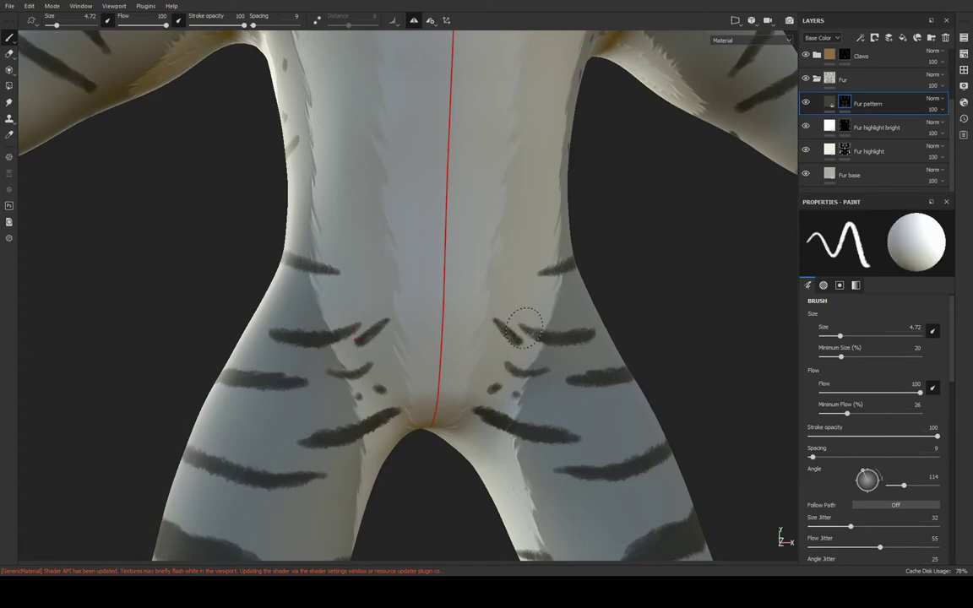
{"action": "mouse_move", "coordinate": [518, 318]}
{"action": "left_mouse_down", "text": "alt"}
{"action": "mouse_move", "coordinate": [539, 267]}
{"action": "mouse_move", "coordinate": [528, 322]}
{"action": "mouse_move", "coordinate": [529, 482]}
{"action": "mouse_move", "coordinate": [543, 409]}
{"action": "mouse_move", "coordinate": [547, 423]}
{"action": "mouse_move", "coordinate": [564, 372]}
{"action": "mouse_move", "coordinate": [471, 380]}
{"action": "left_mouse_up", "text": "alt"}
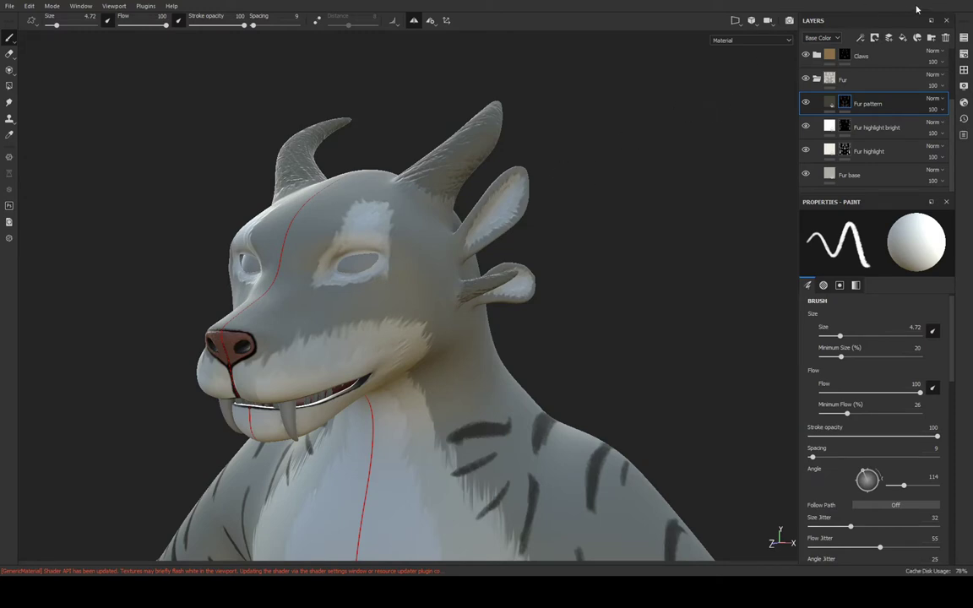
Set brush size to 2.63 and paint a dark stripe up the muzzle from the nose
{"action": "mouse_move", "coordinate": [495, 191]}
{"action": "left_mouse_down", "text": "alt"}
{"action": "mouse_move", "coordinate": [419, 384]}
{"action": "mouse_move", "coordinate": [456, 330]}
{"action": "mouse_move", "coordinate": [418, 327]}
{"action": "left_mouse_up", "text": "alt"}
{"action": "scroll", "coordinate": [456, 330], "scroll_direction": "up", "scroll_amount": 3}
{"action": "scroll", "coordinate": [456, 355], "scroll_direction": "up", "scroll_amount": 3}
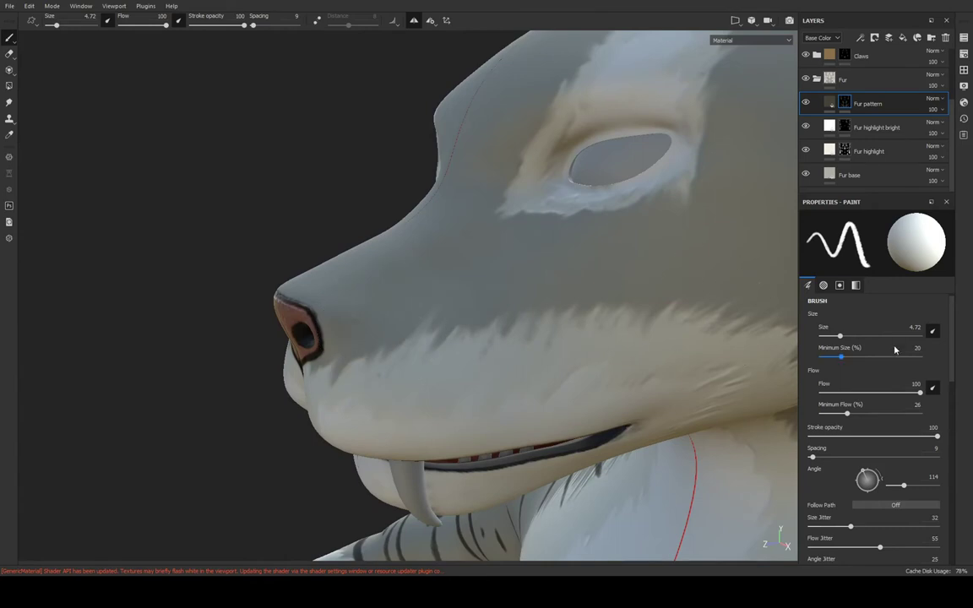
{"action": "left_click_drag", "start_coordinate": [841, 338], "coordinate": [834, 336]}
{"action": "left_click_drag", "start_coordinate": [439, 321], "coordinate": [388, 315], "text": "alt"}
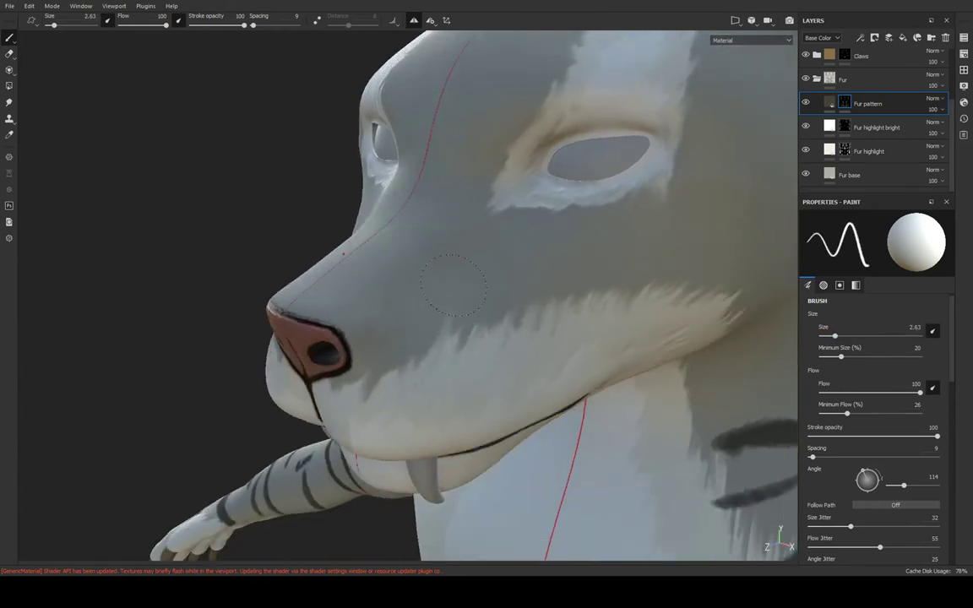
{"action": "mouse_move", "coordinate": [450, 286]}
{"action": "left_mouse_down"}
{"action": "mouse_move", "coordinate": [456, 270]}
{"action": "mouse_move", "coordinate": [386, 309]}
{"action": "mouse_move", "coordinate": [305, 292]}
{"action": "left_mouse_up"}
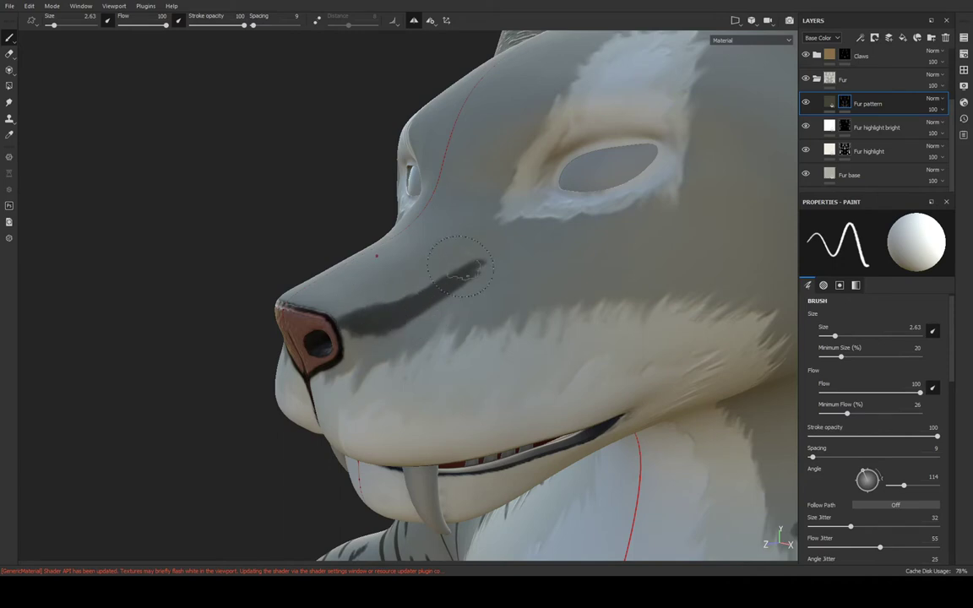
{"action": "mouse_move", "coordinate": [431, 235]}
{"action": "left_mouse_down"}
{"action": "mouse_move", "coordinate": [397, 253]}
{"action": "mouse_move", "coordinate": [448, 280]}
{"action": "mouse_move", "coordinate": [406, 311]}
{"action": "left_mouse_up"}
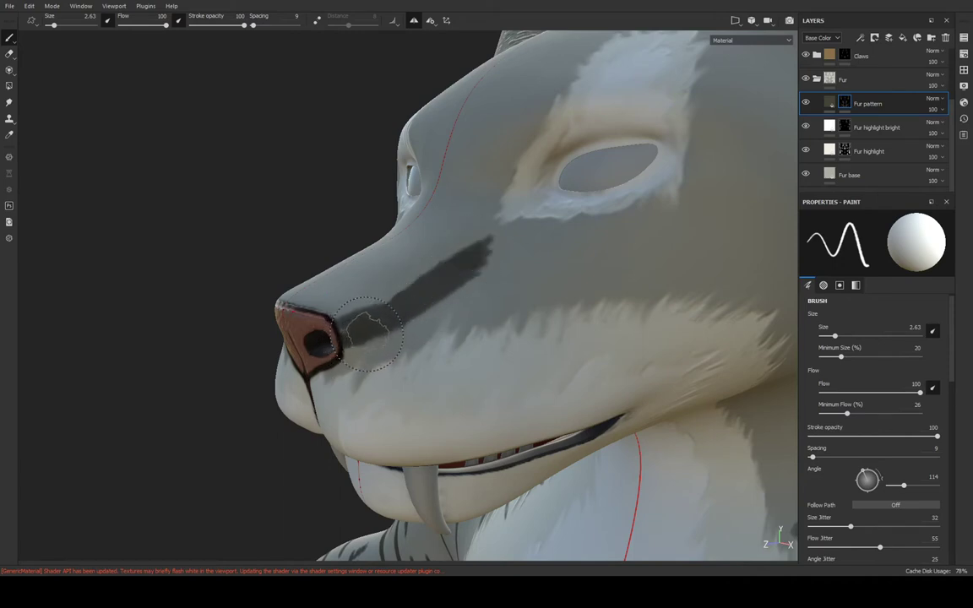
Try a touch-up on the muzzle stripe's upper end, then undo it
{"action": "left_click", "coordinate": [342, 330]}
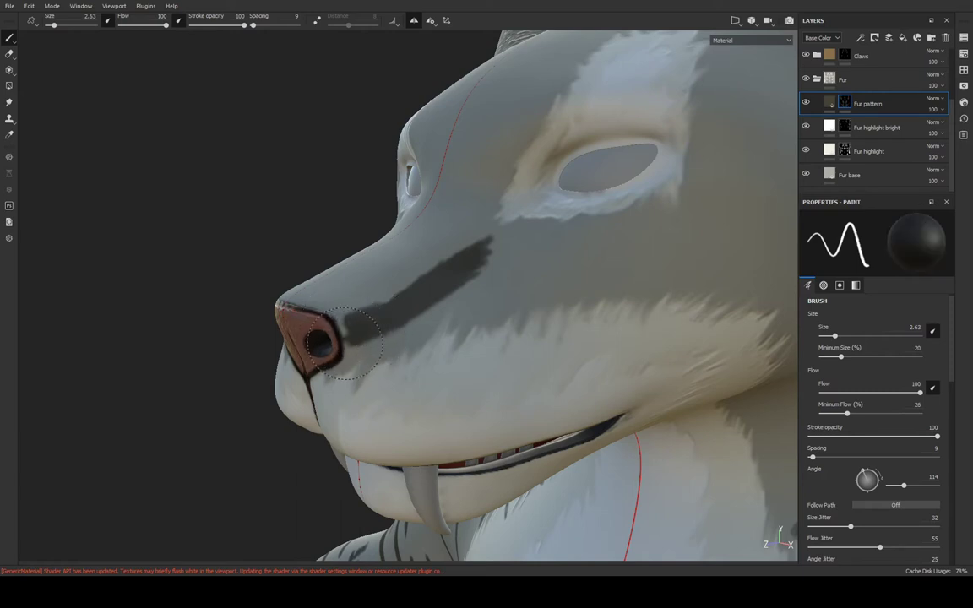
{"action": "left_click", "coordinate": [438, 221]}
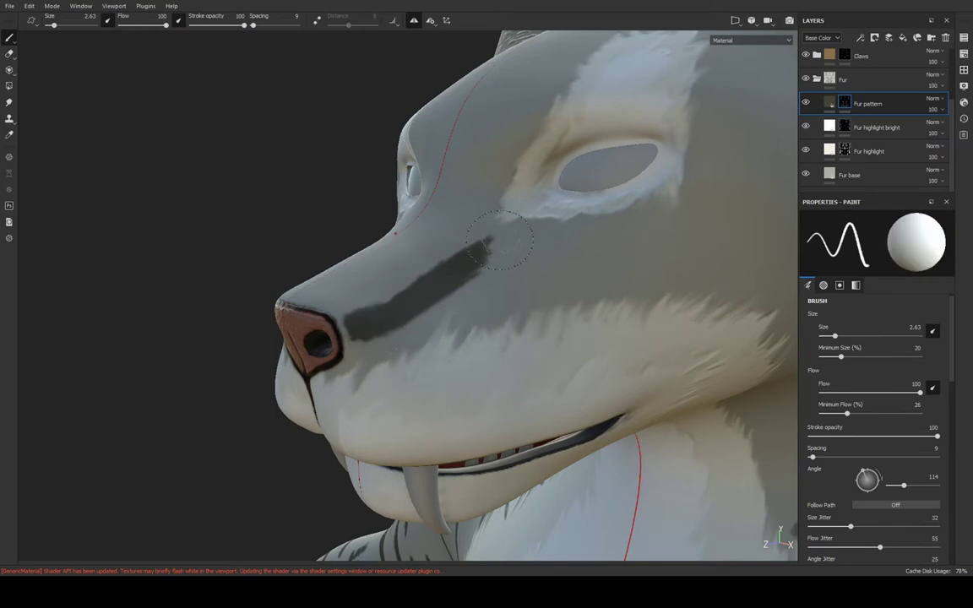
{"action": "left_click_drag", "start_coordinate": [490, 246], "coordinate": [487, 245]}
{"action": "key", "text": "ctrl+z"}
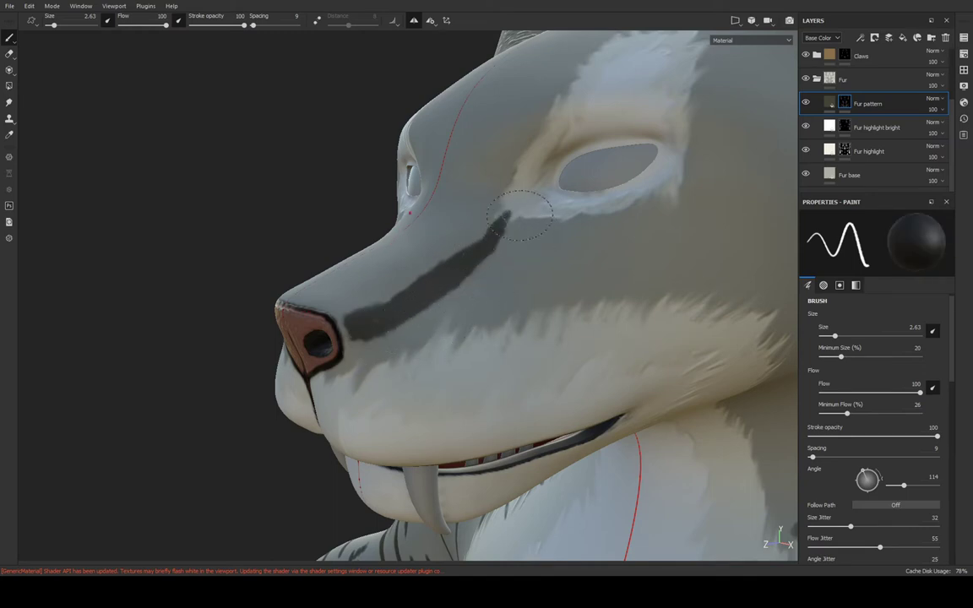
{"action": "mouse_move", "coordinate": [440, 211]}
{"action": "left_mouse_down", "text": "alt"}
{"action": "mouse_move", "coordinate": [553, 268]}
{"action": "mouse_move", "coordinate": [634, 277]}
{"action": "mouse_move", "coordinate": [593, 311]}
{"action": "mouse_move", "coordinate": [619, 278]}
{"action": "mouse_move", "coordinate": [544, 298]}
{"action": "left_mouse_up", "text": "alt"}
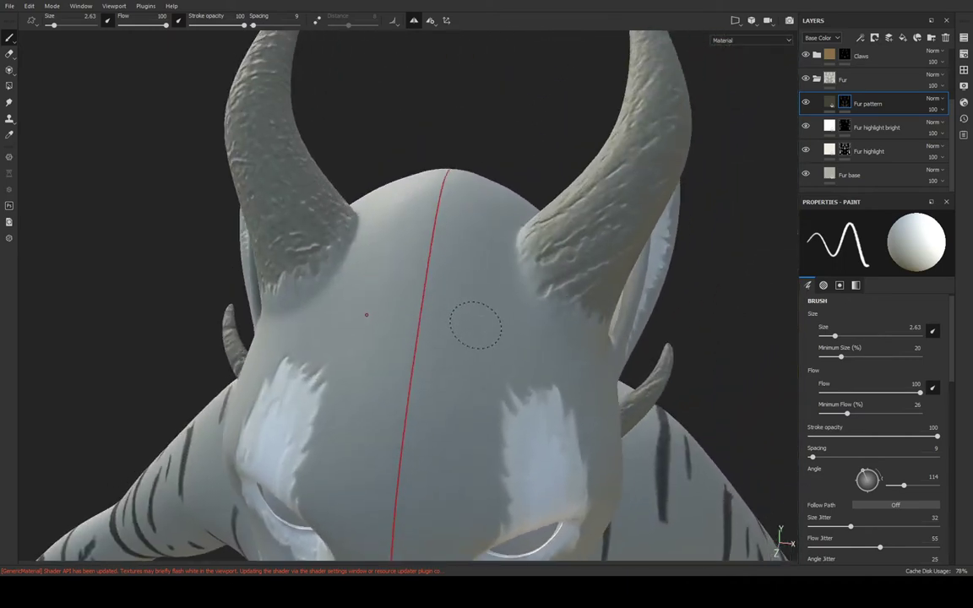
Paint mirrored dark stripes on the forehead between and below the horns, beside the centre line
{"action": "mouse_move", "coordinate": [466, 346]}
{"action": "left_mouse_down"}
{"action": "mouse_move", "coordinate": [463, 282]}
{"action": "mouse_move", "coordinate": [441, 420]}
{"action": "left_mouse_up"}
{"action": "left_click_drag", "start_coordinate": [450, 353], "coordinate": [427, 409]}
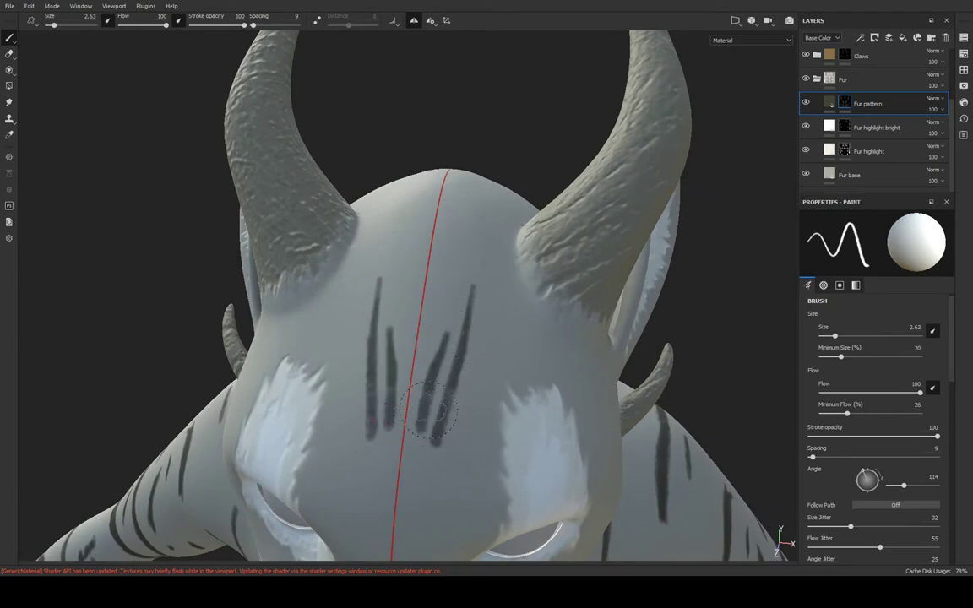
{"action": "middle_click_drag", "start_coordinate": [525, 310], "coordinate": [469, 354], "text": "alt"}
{"action": "left_click_drag", "start_coordinate": [458, 300], "coordinate": [451, 414]}
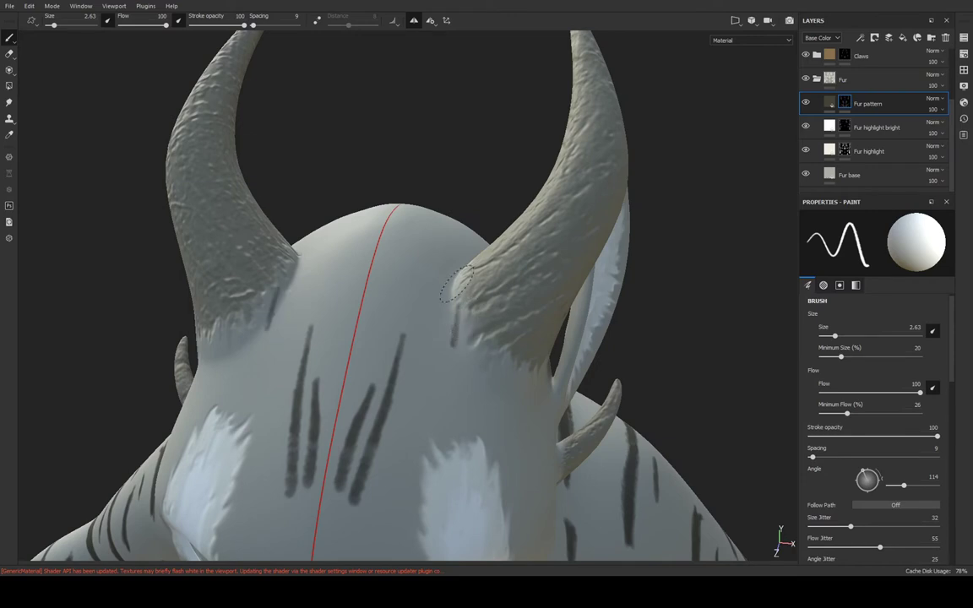
{"action": "mouse_move", "coordinate": [453, 341]}
{"action": "left_mouse_down", "text": "alt"}
{"action": "mouse_move", "coordinate": [392, 300]}
{"action": "mouse_move", "coordinate": [335, 226]}
{"action": "mouse_move", "coordinate": [414, 318]}
{"action": "mouse_move", "coordinate": [494, 325]}
{"action": "mouse_move", "coordinate": [545, 362]}
{"action": "mouse_move", "coordinate": [385, 386]}
{"action": "mouse_move", "coordinate": [366, 482]}
{"action": "left_mouse_up", "text": "alt"}
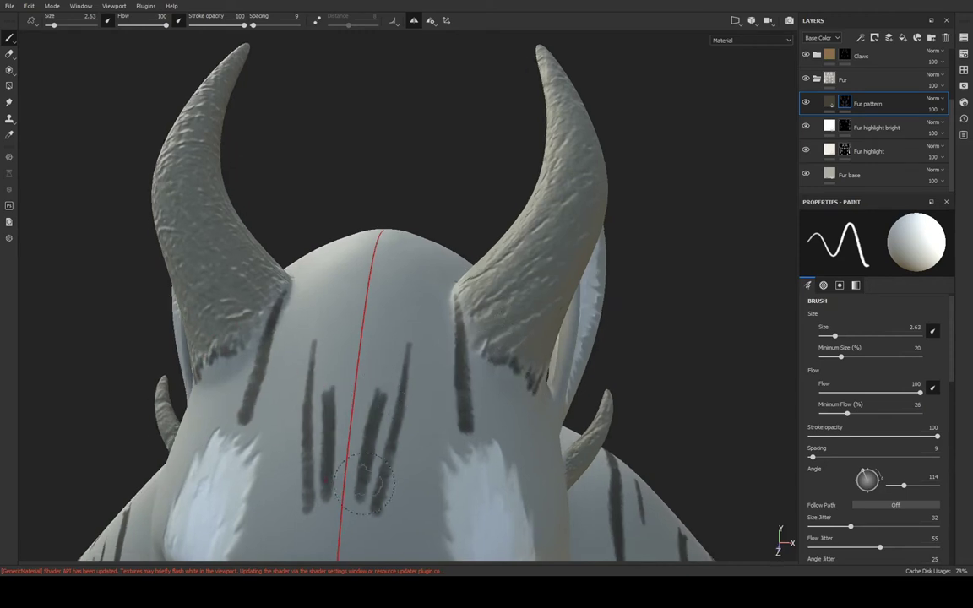
{"action": "mouse_move", "coordinate": [384, 297]}
{"action": "left_mouse_down"}
{"action": "mouse_move", "coordinate": [372, 359]}
{"action": "mouse_move", "coordinate": [357, 359]}
{"action": "mouse_move", "coordinate": [353, 387]}
{"action": "mouse_move", "coordinate": [396, 358]}
{"action": "mouse_move", "coordinate": [456, 209]}
{"action": "left_mouse_up"}
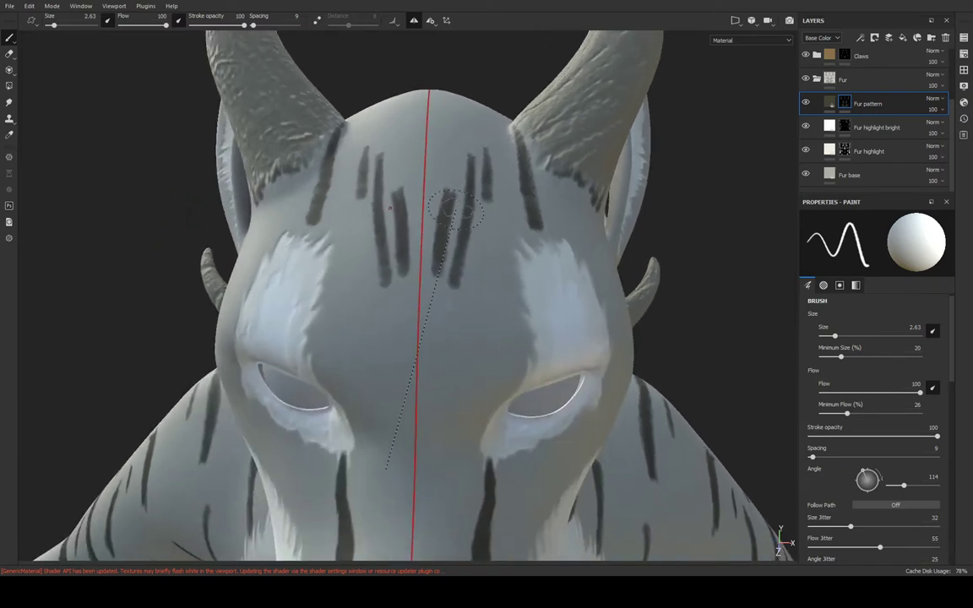
From a three-quarter view, paint short dark stripes on the cheek just below the eye
{"action": "mouse_move", "coordinate": [433, 299]}
{"action": "left_mouse_down", "text": "alt"}
{"action": "mouse_move", "coordinate": [506, 289]}
{"action": "mouse_move", "coordinate": [555, 300]}
{"action": "mouse_move", "coordinate": [508, 302]}
{"action": "left_mouse_up", "text": "alt"}
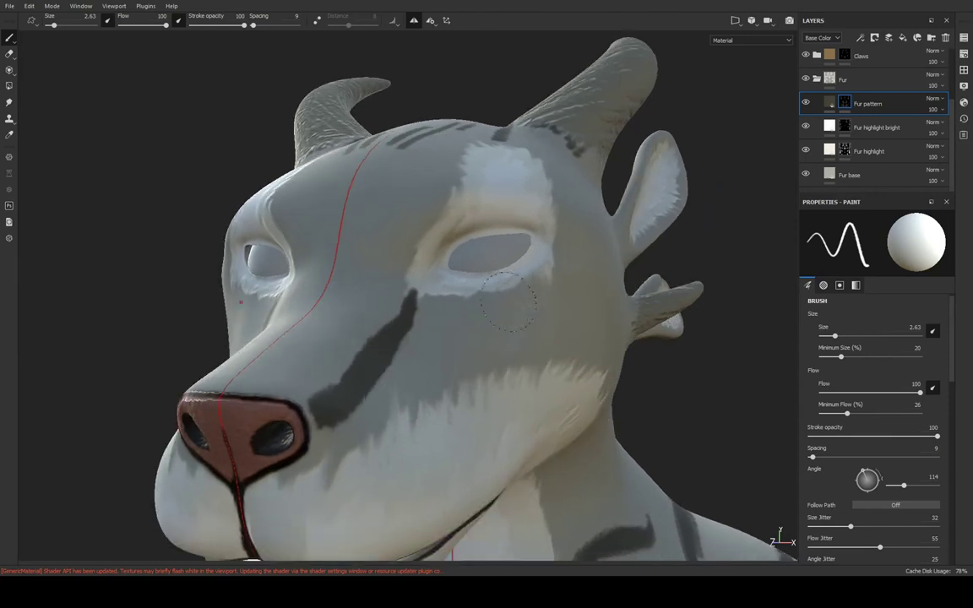
{"action": "left_click_drag", "start_coordinate": [576, 307], "coordinate": [490, 324]}
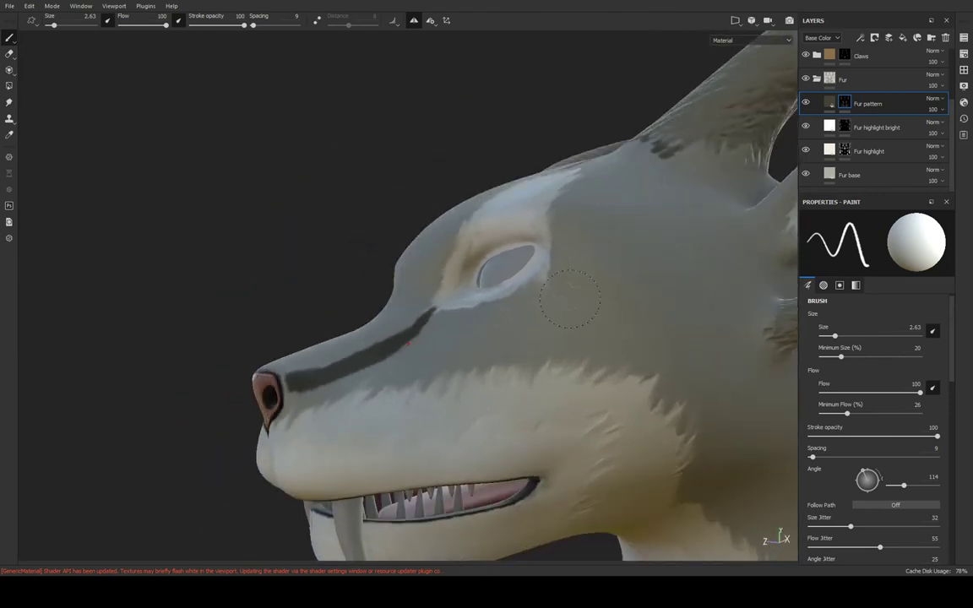
{"action": "left_click_drag", "start_coordinate": [577, 291], "coordinate": [505, 315]}
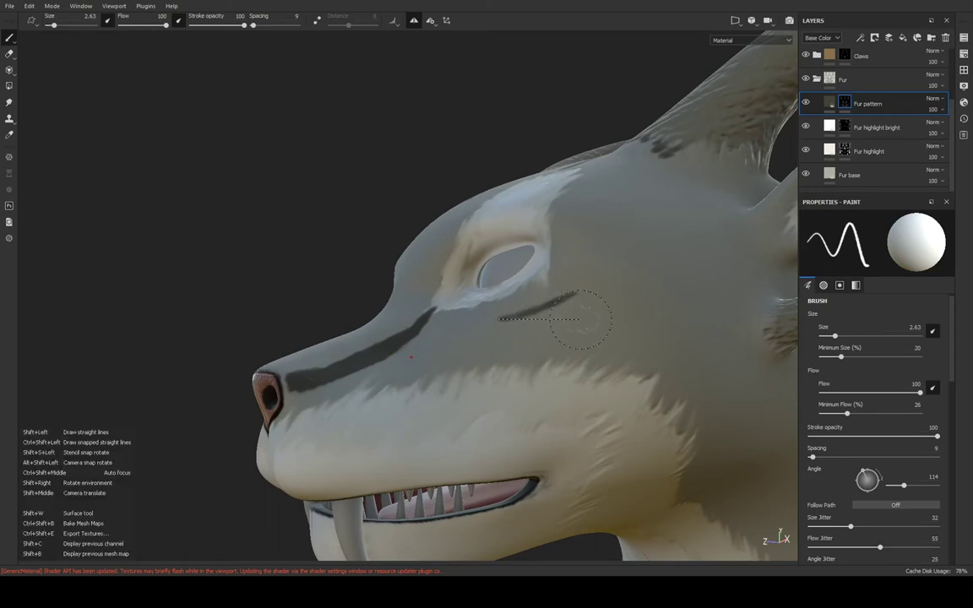
{"action": "middle_click_drag", "start_coordinate": [581, 313], "coordinate": [507, 263], "text": "alt"}
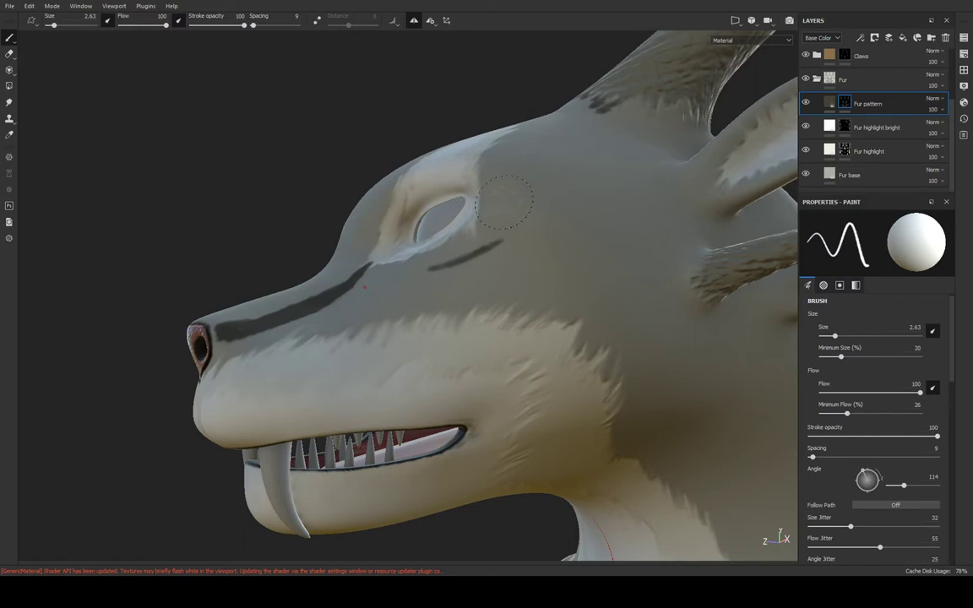
Reduce the brush size to 1.74 and zoom in on the creature's eye
{"action": "left_click_drag", "start_coordinate": [504, 201], "coordinate": [488, 263], "text": "alt"}
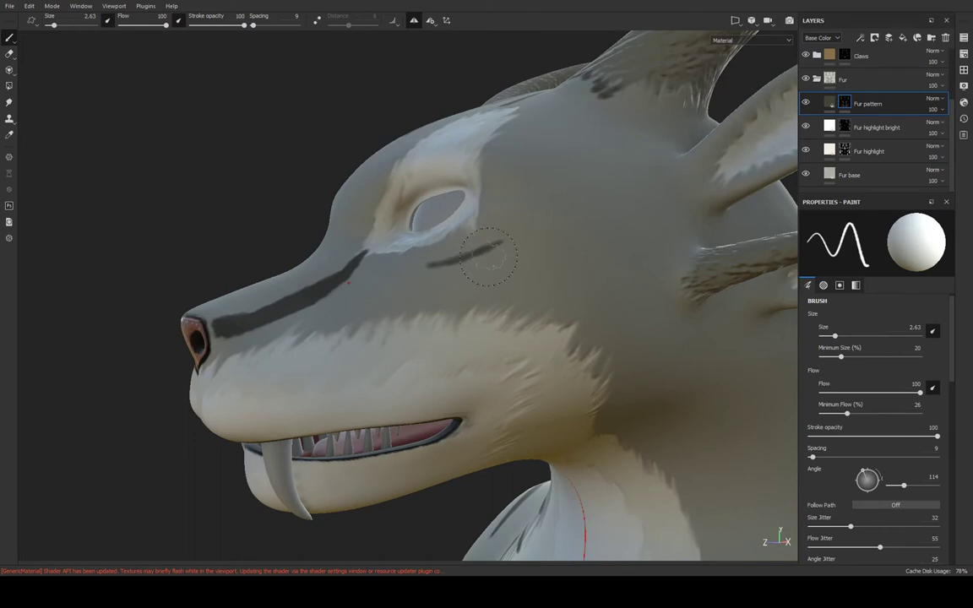
{"action": "left_click_drag", "start_coordinate": [835, 336], "coordinate": [831, 337]}
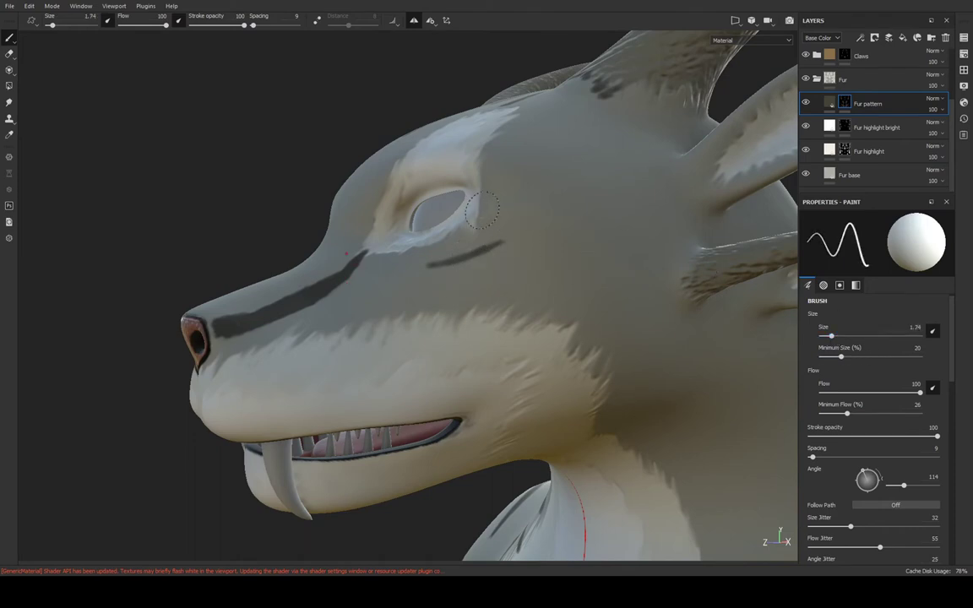
{"action": "left_click_drag", "start_coordinate": [499, 199], "coordinate": [568, 219], "text": "alt"}
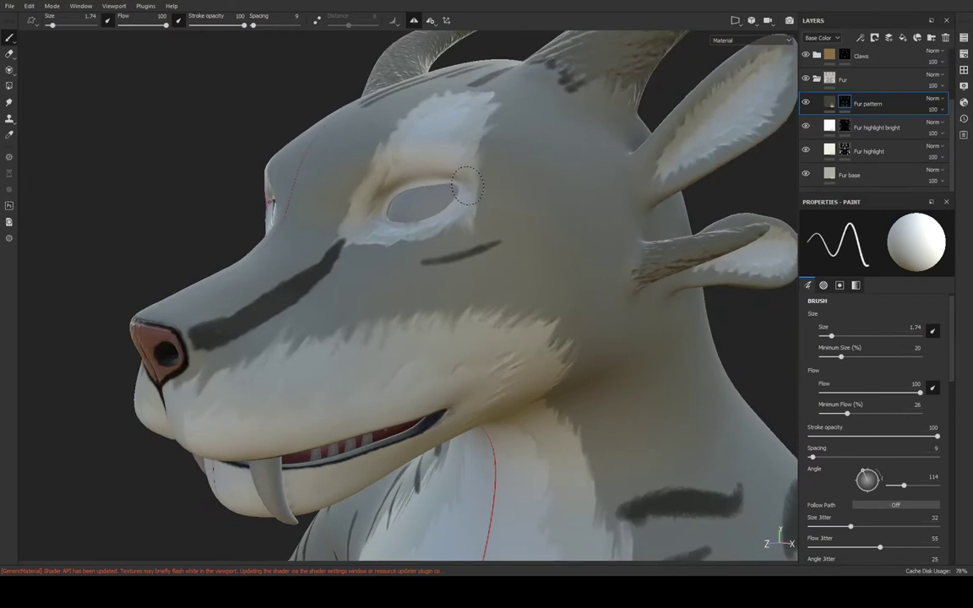
{"action": "scroll", "coordinate": [467, 189], "scroll_direction": "up", "scroll_amount": 2}
{"action": "scroll", "coordinate": [467, 194], "scroll_direction": "up", "scroll_amount": 2}
{"action": "scroll", "coordinate": [472, 211], "scroll_direction": "up", "scroll_amount": 3}
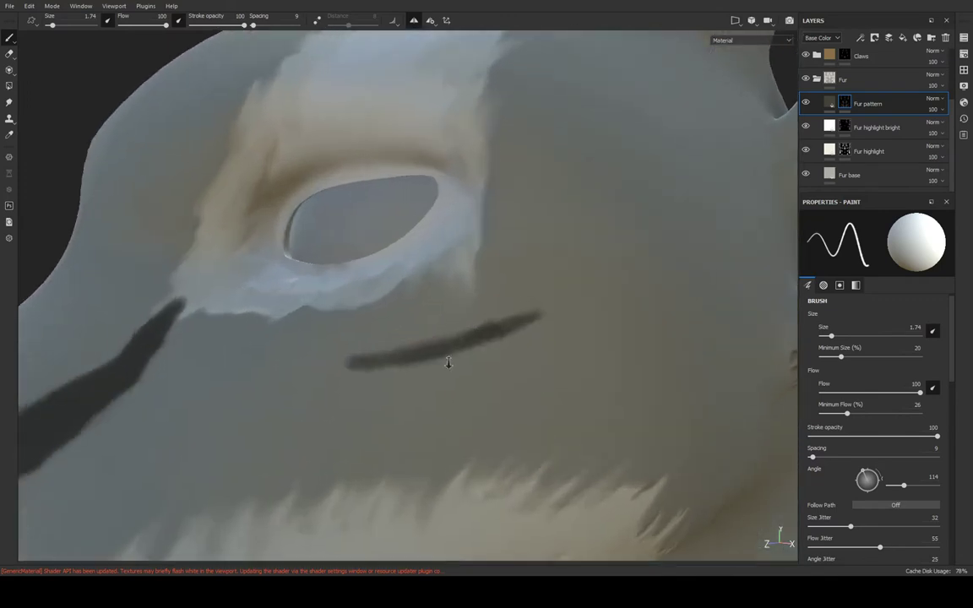
{"action": "scroll", "coordinate": [476, 223], "scroll_direction": "up", "scroll_amount": 2}
{"action": "mouse_move", "coordinate": [475, 223]}
{"action": "left_mouse_down", "text": "alt"}
{"action": "mouse_move", "coordinate": [515, 317]}
{"action": "mouse_move", "coordinate": [499, 300]}
{"action": "mouse_move", "coordinate": [575, 347]}
{"action": "mouse_move", "coordinate": [467, 228]}
{"action": "left_mouse_up", "text": "alt"}
{"action": "scroll", "coordinate": [467, 228], "scroll_direction": "down", "scroll_amount": 2}
{"action": "mouse_move", "coordinate": [496, 265]}
{"action": "left_mouse_down", "text": "alt"}
{"action": "mouse_move", "coordinate": [583, 139]}
{"action": "mouse_move", "coordinate": [584, 211]}
{"action": "mouse_move", "coordinate": [465, 283]}
{"action": "mouse_move", "coordinate": [364, 414]}
{"action": "mouse_move", "coordinate": [567, 382]}
{"action": "left_mouse_up", "text": "alt"}
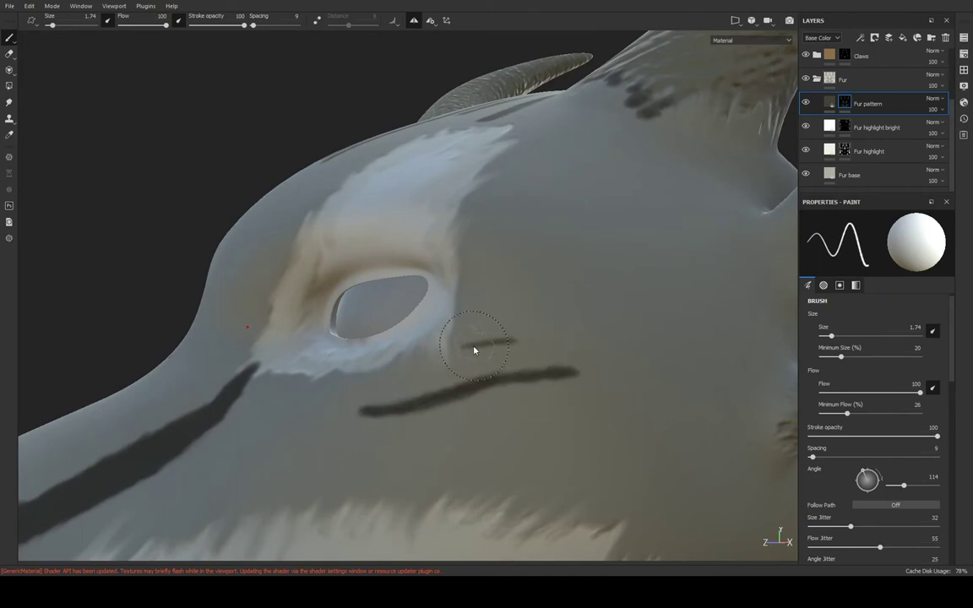
Paint a dark stripe beside the eye, undoing and redoing it slightly higher
{"action": "left_click_drag", "start_coordinate": [458, 293], "coordinate": [601, 291]}
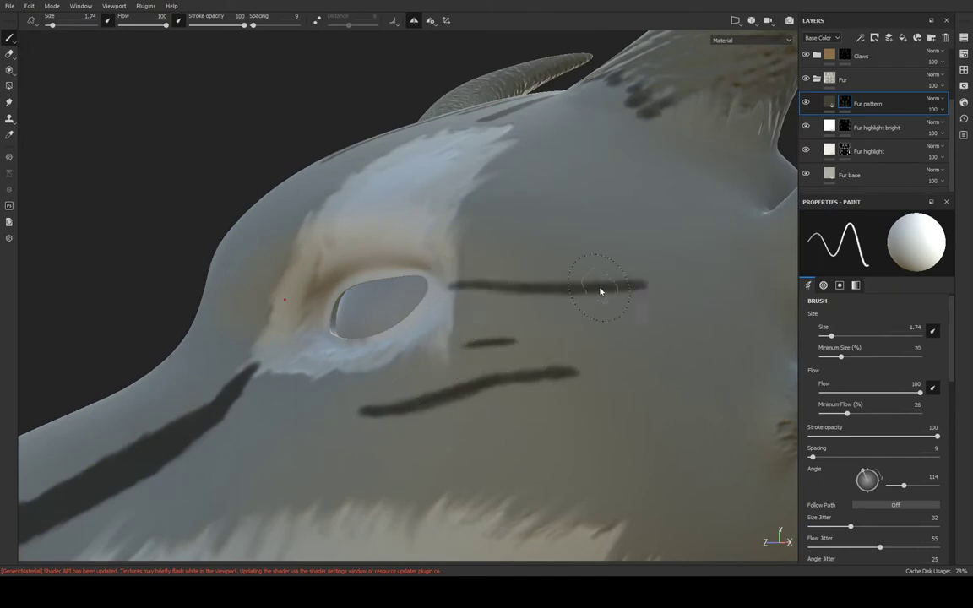
{"action": "left_click_drag", "start_coordinate": [458, 289], "coordinate": [716, 288]}
{"action": "key", "text": "ctrl+z"}
{"action": "key", "text": "ctrl+z"}
{"action": "left_click_drag", "start_coordinate": [467, 289], "coordinate": [664, 299]}
Thicken the cheek stripe and extend the dark brow stripe above the eye
{"action": "middle_click_drag", "start_coordinate": [664, 299], "coordinate": [558, 245]}
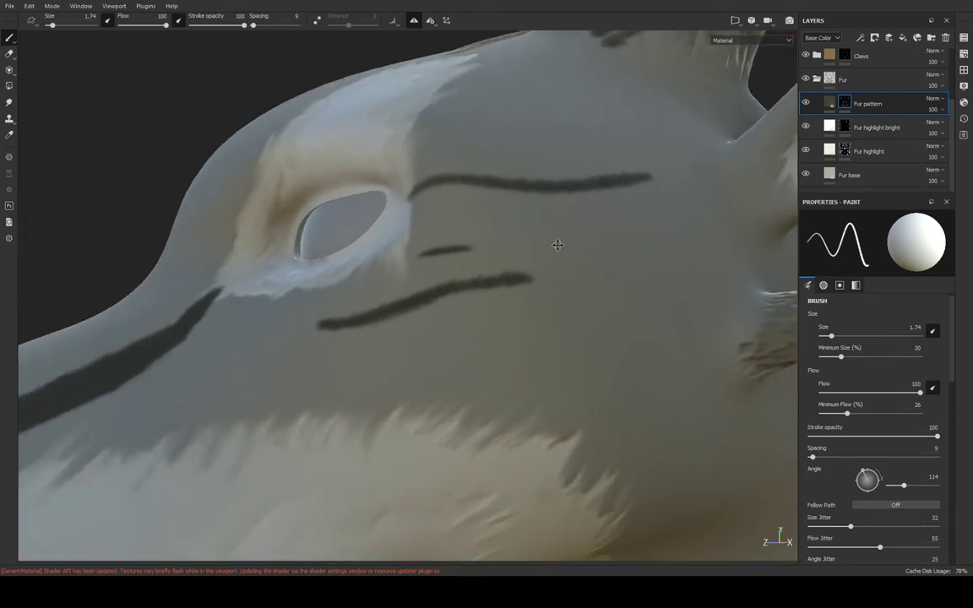
{"action": "mouse_move", "coordinate": [358, 327]}
{"action": "left_mouse_down"}
{"action": "mouse_move", "coordinate": [396, 298]}
{"action": "mouse_move", "coordinate": [418, 311]}
{"action": "mouse_move", "coordinate": [495, 288]}
{"action": "left_mouse_up"}
{"action": "left_click_drag", "start_coordinate": [418, 248], "coordinate": [469, 244]}
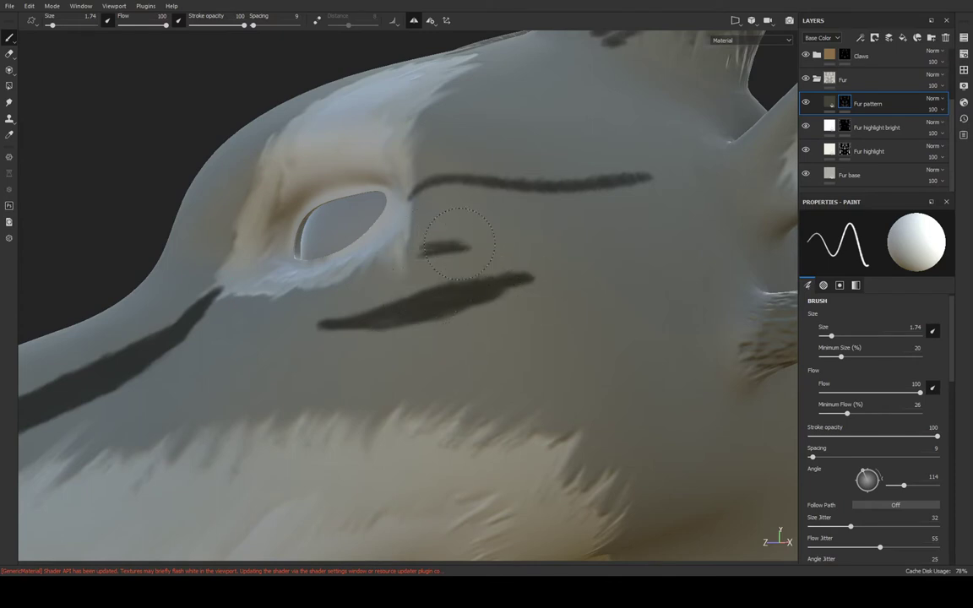
{"action": "mouse_move", "coordinate": [412, 196]}
{"action": "left_mouse_down"}
{"action": "mouse_move", "coordinate": [544, 185]}
{"action": "mouse_move", "coordinate": [664, 196]}
{"action": "left_mouse_up"}
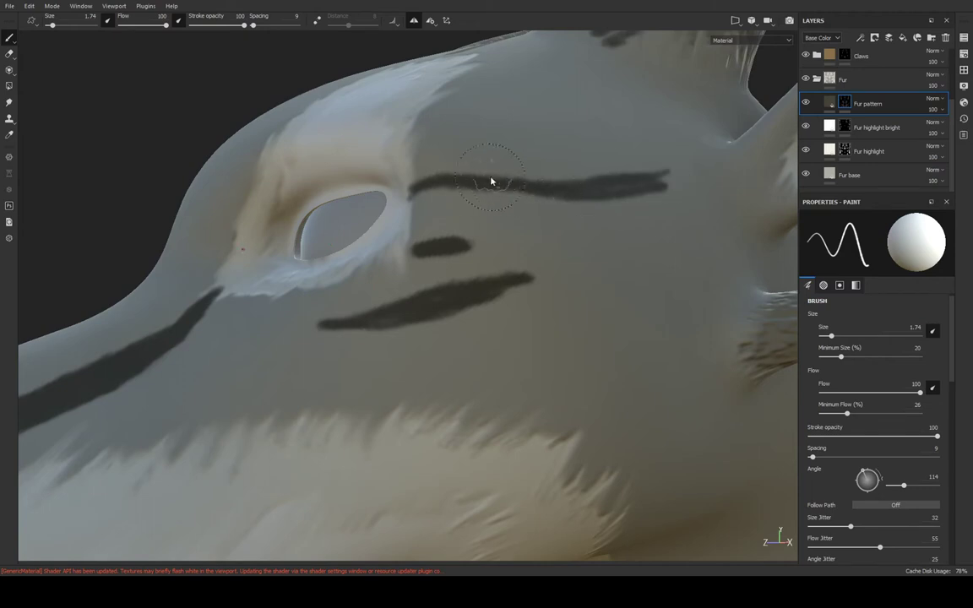
{"action": "left_click_drag", "start_coordinate": [490, 182], "coordinate": [647, 191], "text": "alt"}
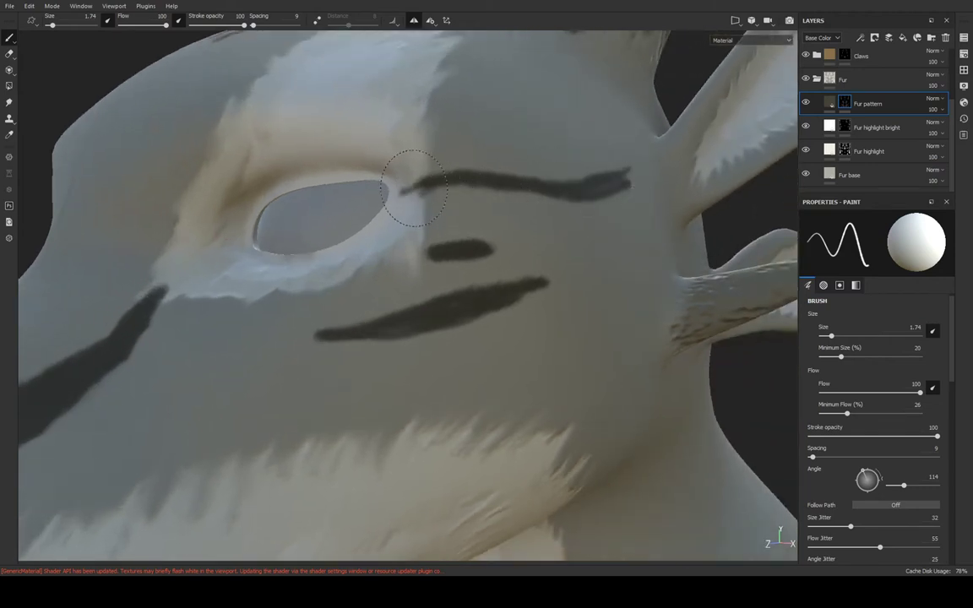
{"action": "left_click_drag", "start_coordinate": [422, 182], "coordinate": [392, 204]}
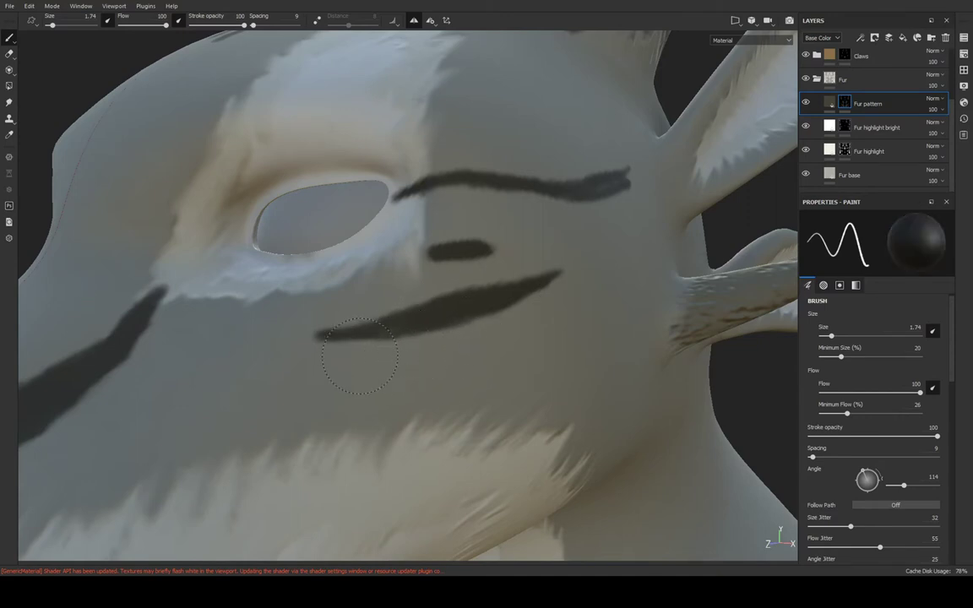
Orbit around the head to a high view of the forehead between the eyes
{"action": "mouse_move", "coordinate": [577, 296]}
{"action": "left_mouse_down", "text": "alt"}
{"action": "mouse_move", "coordinate": [546, 305]}
{"action": "mouse_move", "coordinate": [549, 315]}
{"action": "mouse_move", "coordinate": [651, 373]}
{"action": "mouse_move", "coordinate": [589, 292]}
{"action": "mouse_move", "coordinate": [591, 239]}
{"action": "mouse_move", "coordinate": [569, 300]}
{"action": "mouse_move", "coordinate": [533, 307]}
{"action": "mouse_move", "coordinate": [591, 307]}
{"action": "mouse_move", "coordinate": [495, 361]}
{"action": "mouse_move", "coordinate": [527, 263]}
{"action": "left_mouse_up", "text": "alt"}
{"action": "mouse_move", "coordinate": [528, 263]}
{"action": "right_mouse_down", "text": "alt"}
{"action": "mouse_move", "coordinate": [478, 435]}
{"action": "mouse_move", "coordinate": [499, 419]}
{"action": "mouse_move", "coordinate": [497, 447]}
{"action": "mouse_move", "coordinate": [496, 416]}
{"action": "mouse_move", "coordinate": [518, 463]}
{"action": "right_mouse_up", "text": "alt"}
{"action": "mouse_move", "coordinate": [518, 463]}
{"action": "left_mouse_down", "text": "alt"}
{"action": "mouse_move", "coordinate": [604, 373]}
{"action": "mouse_move", "coordinate": [559, 303]}
{"action": "mouse_move", "coordinate": [544, 329]}
{"action": "left_mouse_up", "text": "alt"}
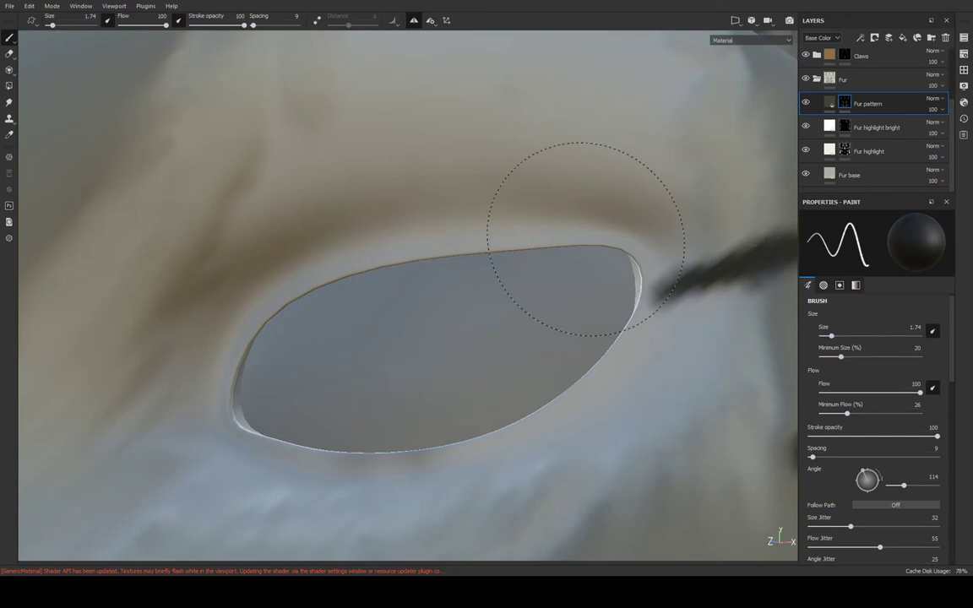
{"action": "right_click_drag", "start_coordinate": [585, 239], "coordinate": [608, 104], "text": "alt"}
{"action": "mouse_move", "coordinate": [608, 104]}
{"action": "left_mouse_down", "text": "alt"}
{"action": "mouse_move", "coordinate": [532, 191]}
{"action": "mouse_move", "coordinate": [208, 144]}
{"action": "left_mouse_up", "text": "alt"}
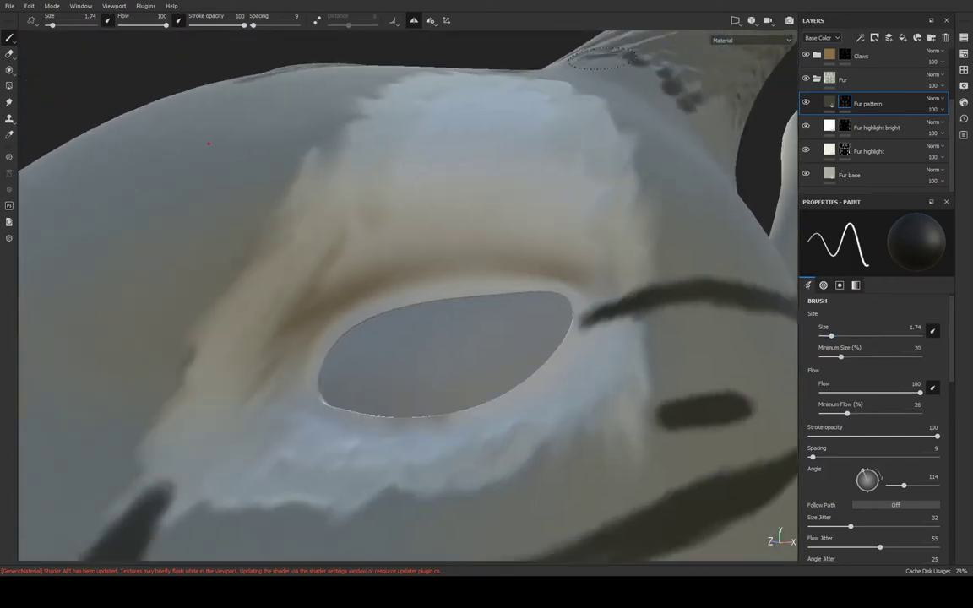
{"action": "mouse_move", "coordinate": [208, 144]}
{"action": "right_mouse_down", "text": "alt"}
{"action": "mouse_move", "coordinate": [497, 202]}
{"action": "mouse_move", "coordinate": [507, 160]}
{"action": "right_mouse_up", "text": "alt"}
{"action": "mouse_move", "coordinate": [507, 160]}
{"action": "left_mouse_down", "text": "alt"}
{"action": "mouse_move", "coordinate": [513, 119]}
{"action": "mouse_move", "coordinate": [471, 200]}
{"action": "mouse_move", "coordinate": [493, 244]}
{"action": "left_mouse_up", "text": "alt"}
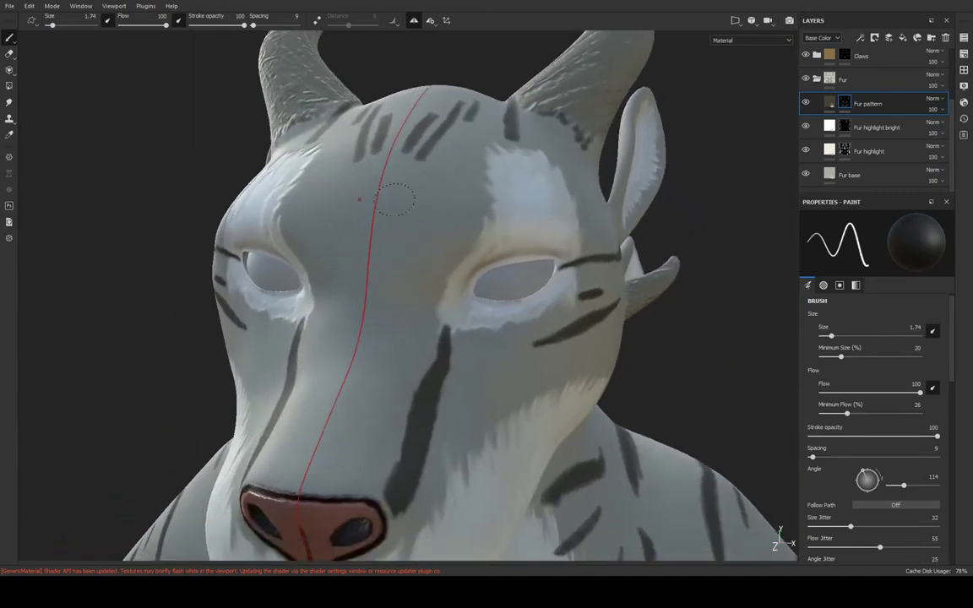
{"action": "left_click_drag", "start_coordinate": [384, 189], "coordinate": [391, 178], "text": "alt"}
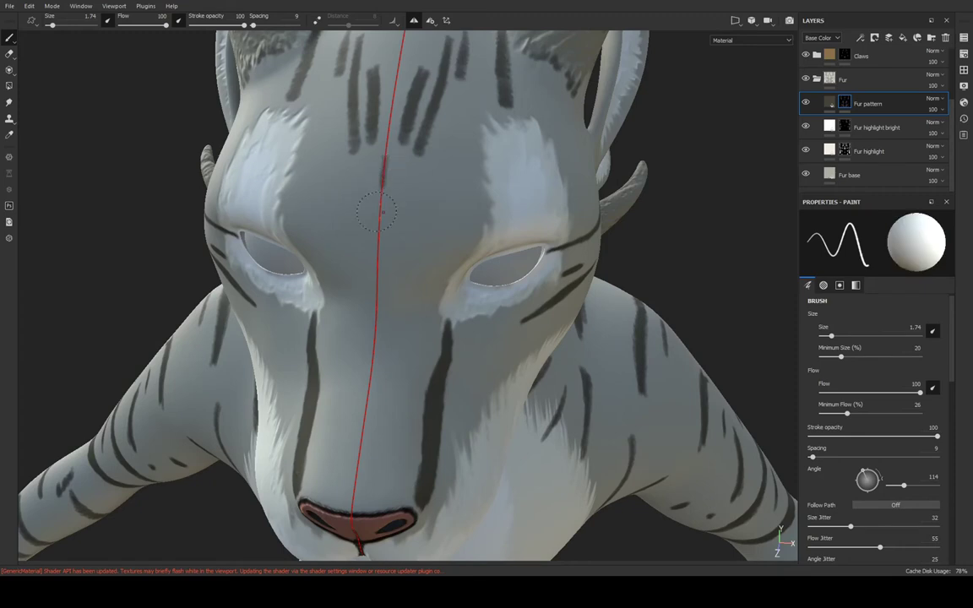
Paint a dark stripe down the forehead centre and extend it upward
{"action": "mouse_move", "coordinate": [378, 209]}
{"action": "left_mouse_down"}
{"action": "mouse_move", "coordinate": [376, 194]}
{"action": "mouse_move", "coordinate": [380, 241]}
{"action": "left_mouse_up"}
{"action": "left_click_drag", "start_coordinate": [393, 153], "coordinate": [381, 194]}
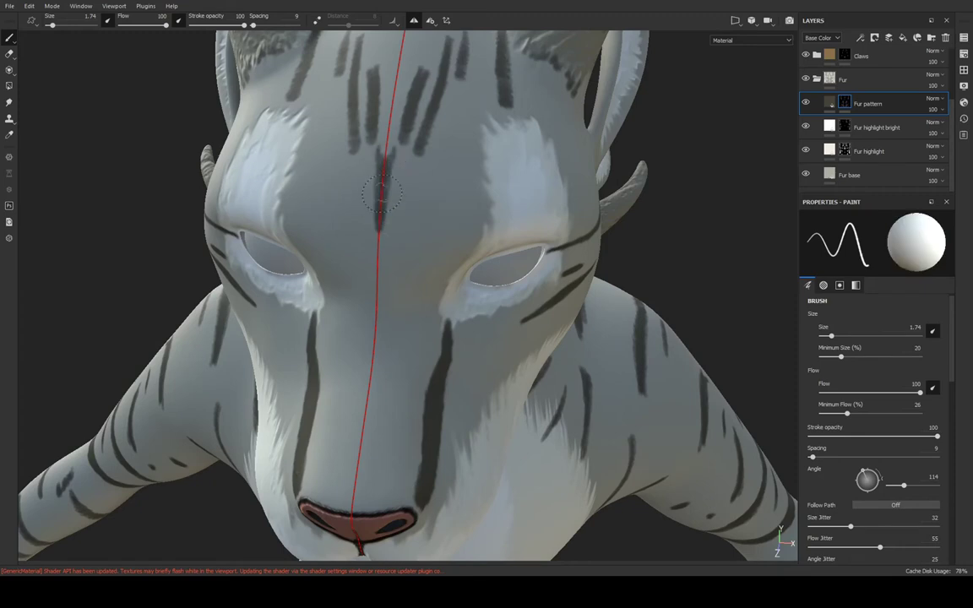
{"action": "left_click_drag", "start_coordinate": [390, 146], "coordinate": [562, 316], "text": "alt"}
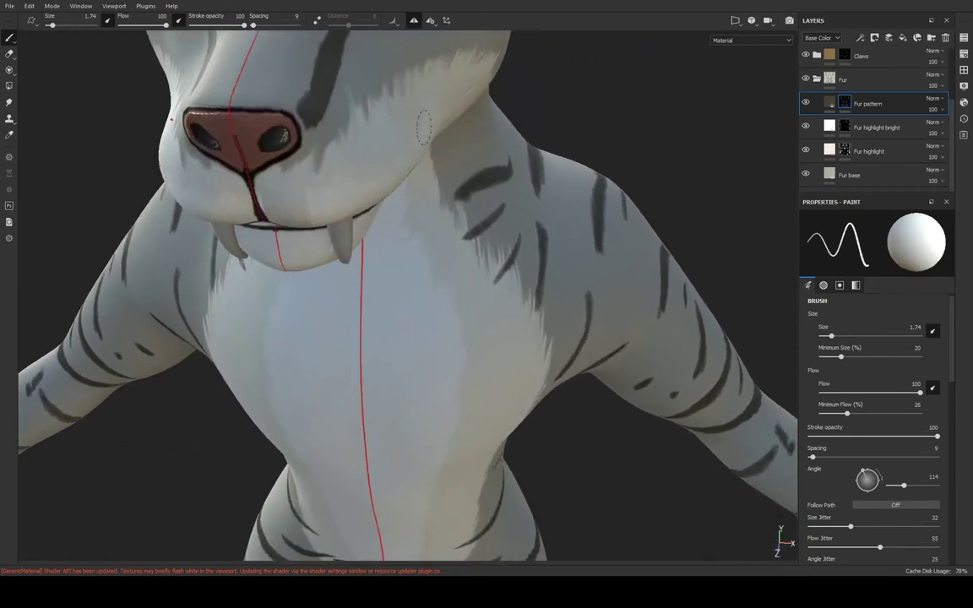
{"action": "scroll", "coordinate": [412, 254], "scroll_direction": "up", "scroll_amount": 3}
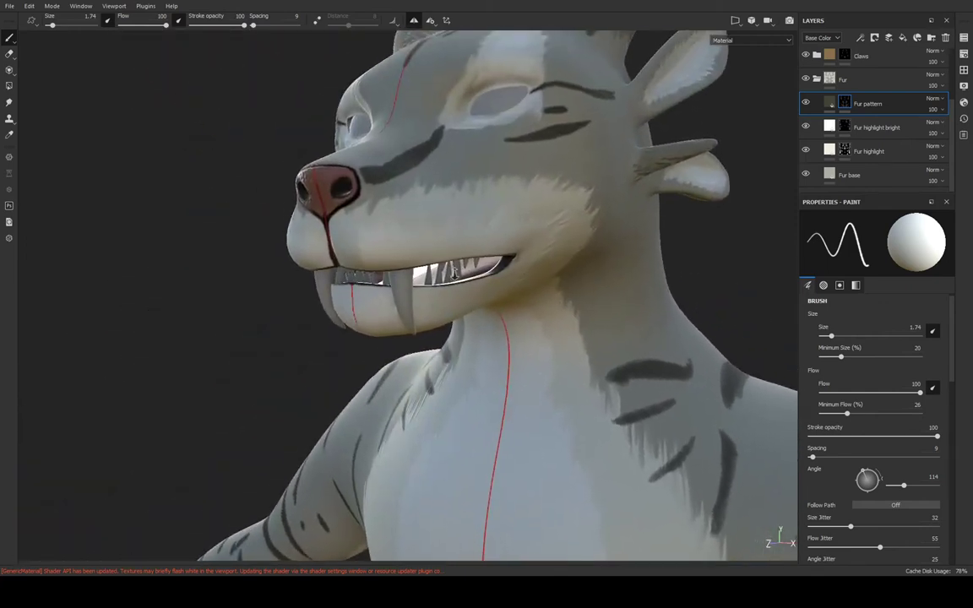
{"action": "scroll", "coordinate": [412, 338], "scroll_direction": "up", "scroll_amount": 3}
{"action": "scroll", "coordinate": [413, 374], "scroll_direction": "up", "scroll_amount": 4}
{"action": "left_click_drag", "start_coordinate": [412, 374], "coordinate": [518, 248], "text": "alt"}
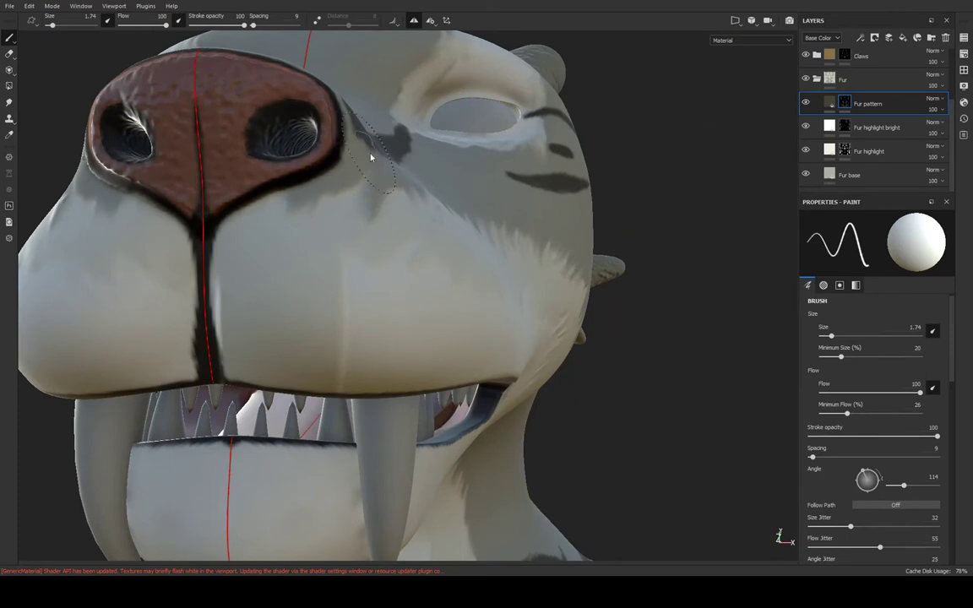
Try painting muzzle highlights in the Fur highlight layer mask, then undo them
{"action": "left_click", "coordinate": [830, 152]}
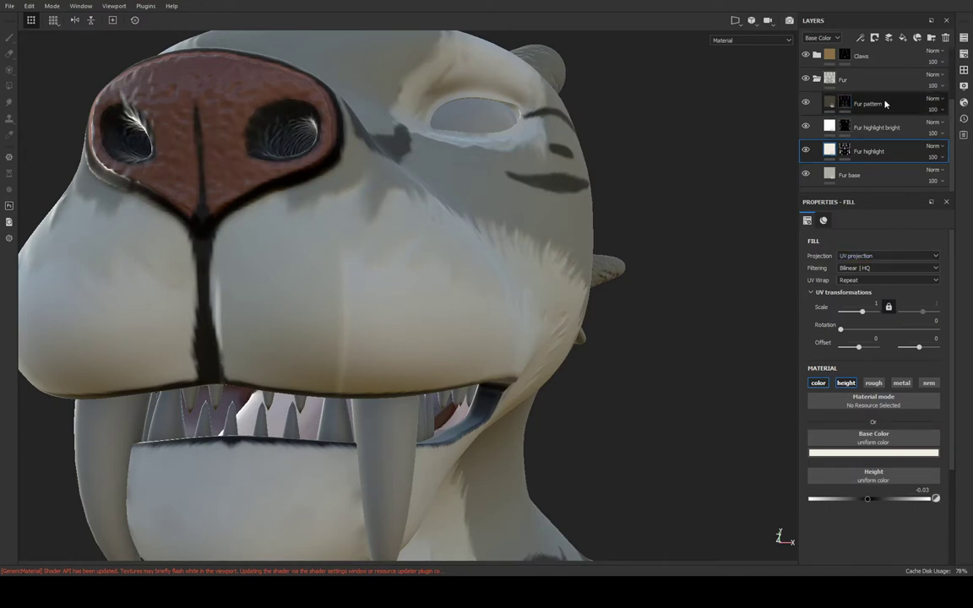
{"action": "left_click", "coordinate": [835, 105]}
{"action": "left_click_drag", "start_coordinate": [625, 146], "coordinate": [470, 179], "text": "alt"}
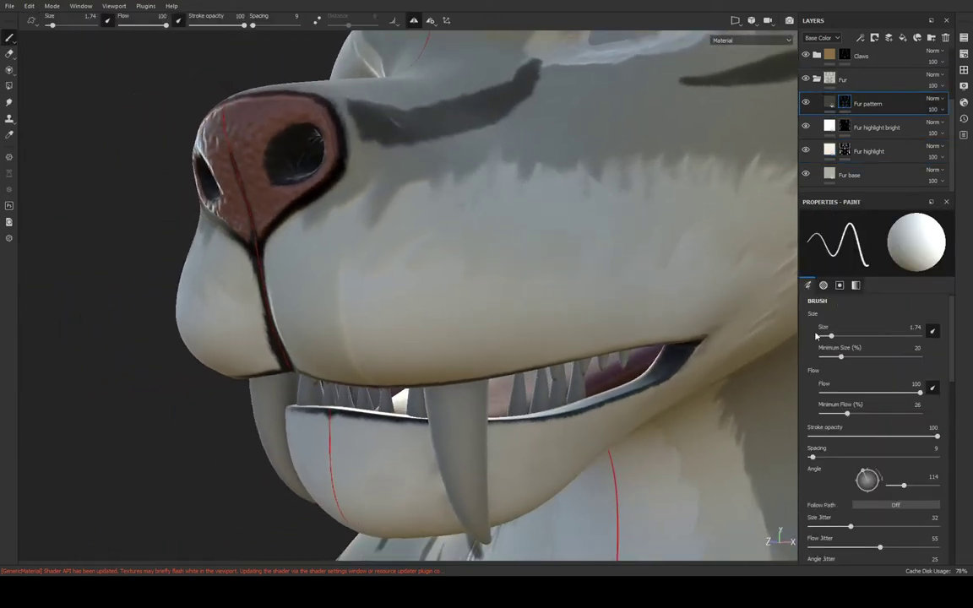
{"action": "scroll", "coordinate": [831, 326], "scroll_direction": "down", "scroll_amount": 5}
{"action": "scroll", "coordinate": [831, 326], "scroll_direction": "up", "scroll_amount": 5}
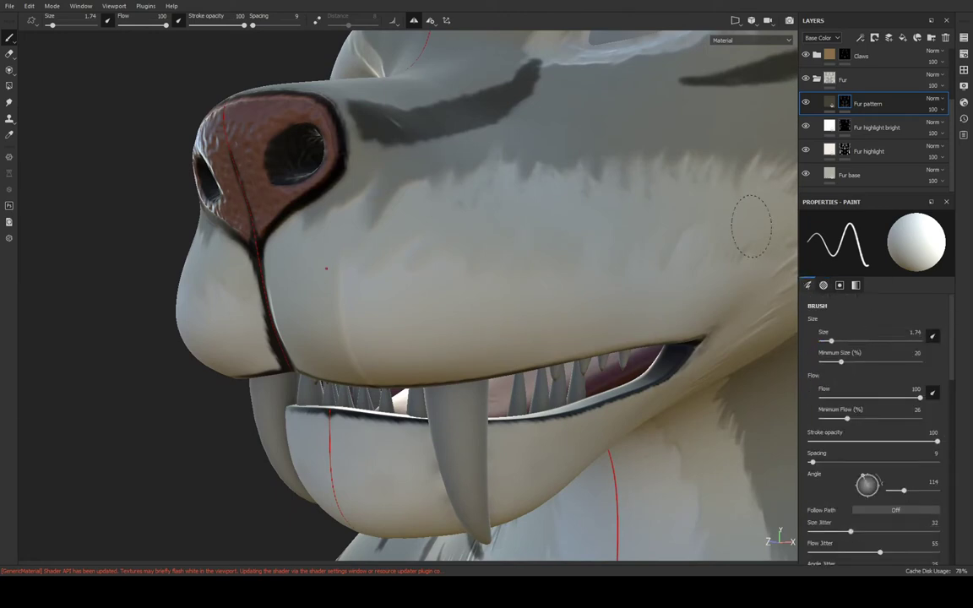
{"action": "left_click", "coordinate": [869, 151]}
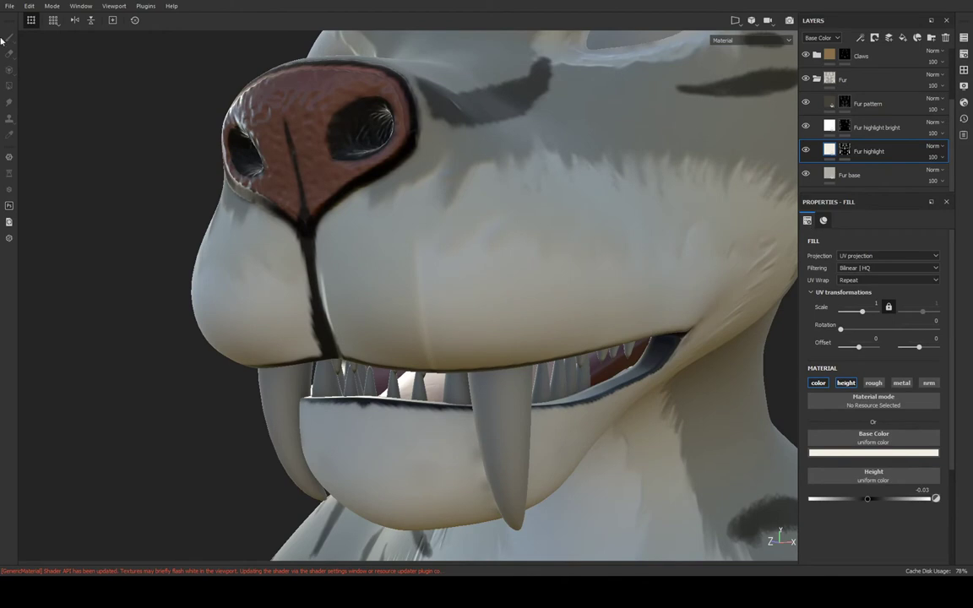
{"action": "left_click", "coordinate": [844, 150]}
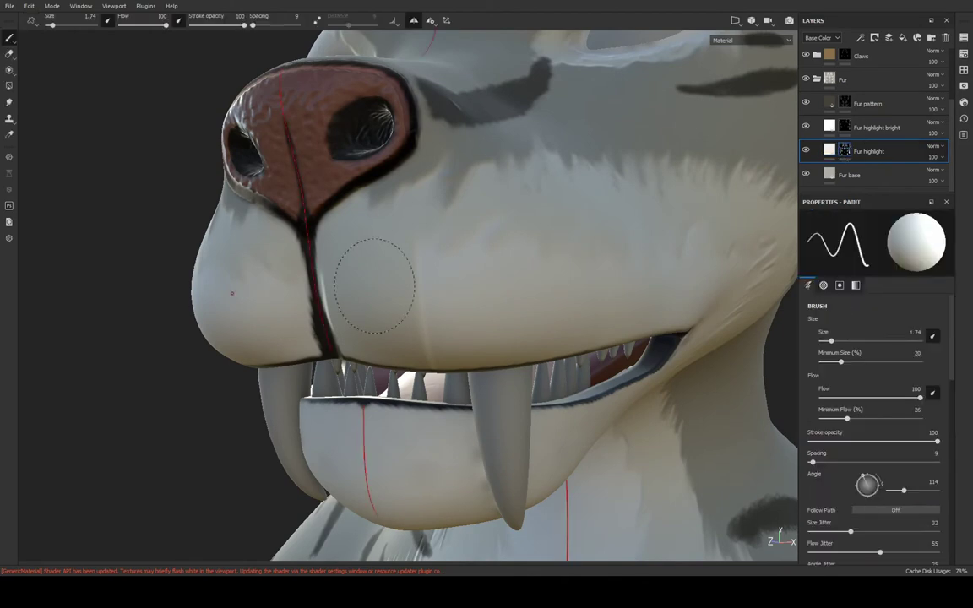
{"action": "mouse_move", "coordinate": [451, 348]}
{"action": "left_mouse_down", "text": "alt"}
{"action": "mouse_move", "coordinate": [528, 224]}
{"action": "mouse_move", "coordinate": [435, 350]}
{"action": "mouse_move", "coordinate": [401, 354]}
{"action": "left_mouse_up", "text": "alt"}
{"action": "key", "text": "ctrl+z"}
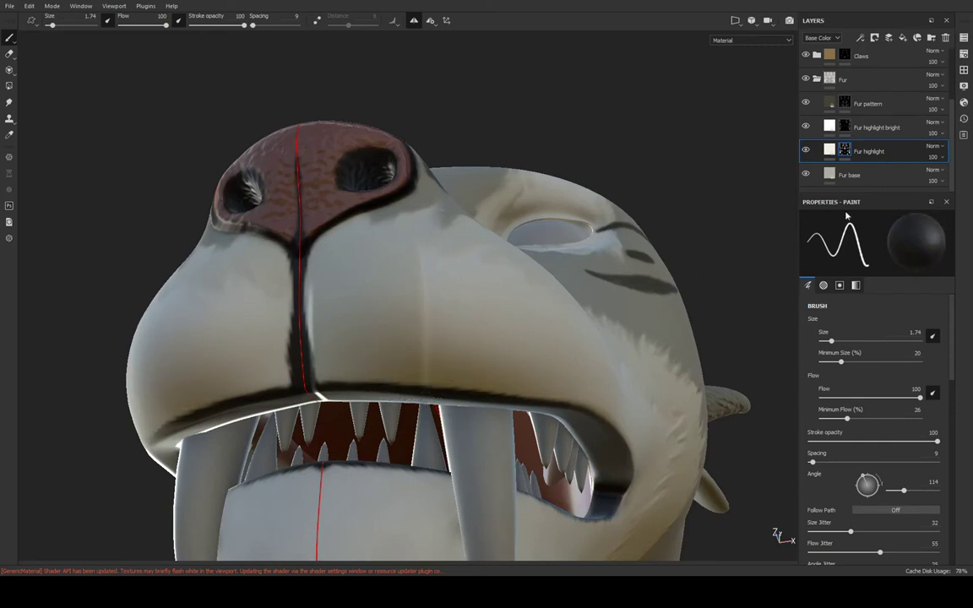
Paint a light highlight across the muzzle in the Fur highlight bright mask, then choose Smudge
{"action": "left_click", "coordinate": [830, 127]}
{"action": "left_click", "coordinate": [845, 126]}
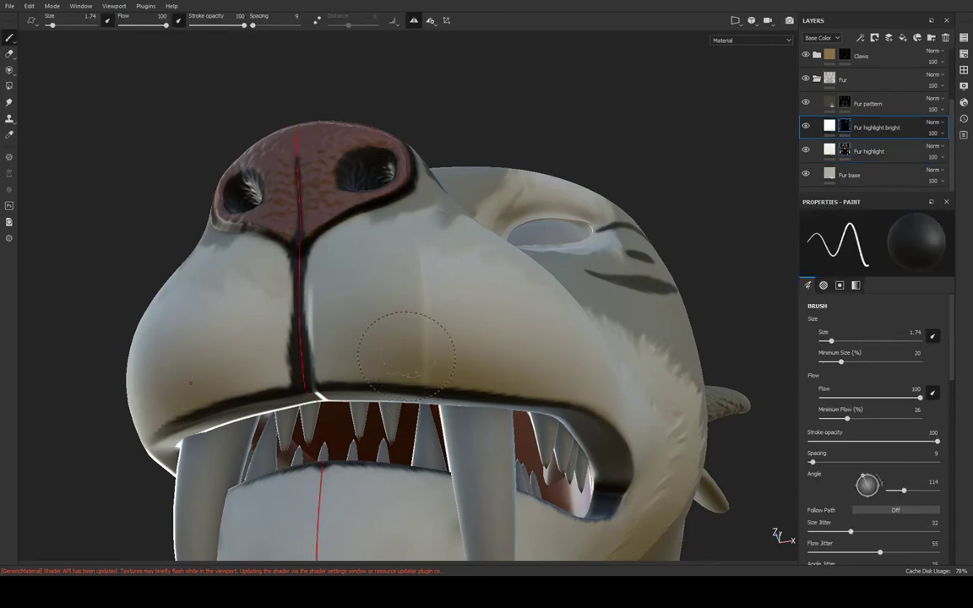
{"action": "mouse_move", "coordinate": [460, 359]}
{"action": "left_mouse_down"}
{"action": "mouse_move", "coordinate": [408, 363]}
{"action": "mouse_move", "coordinate": [434, 326]}
{"action": "mouse_move", "coordinate": [487, 356]}
{"action": "mouse_move", "coordinate": [381, 315]}
{"action": "left_mouse_up"}
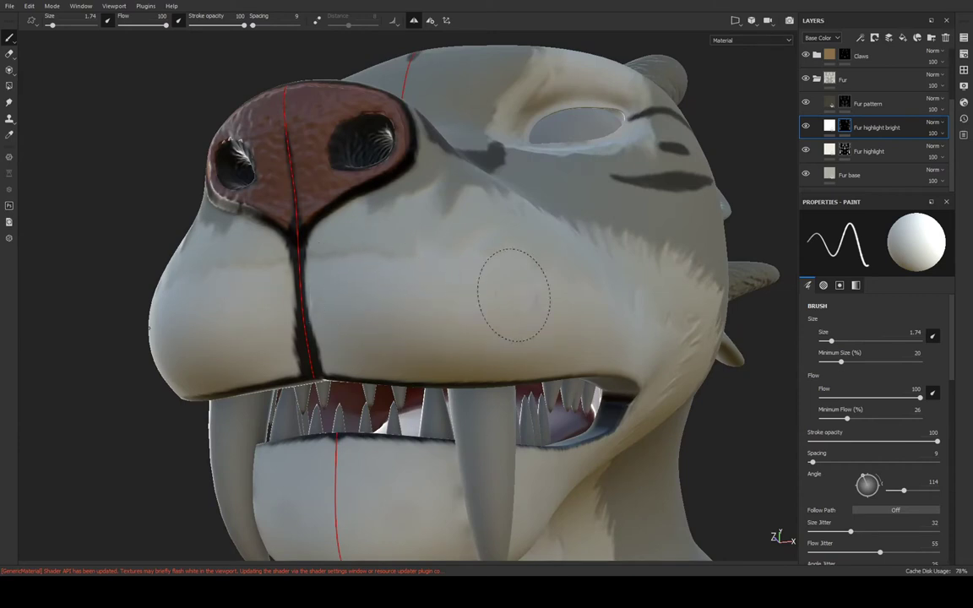
{"action": "left_click_drag", "start_coordinate": [514, 295], "coordinate": [404, 278], "text": "alt"}
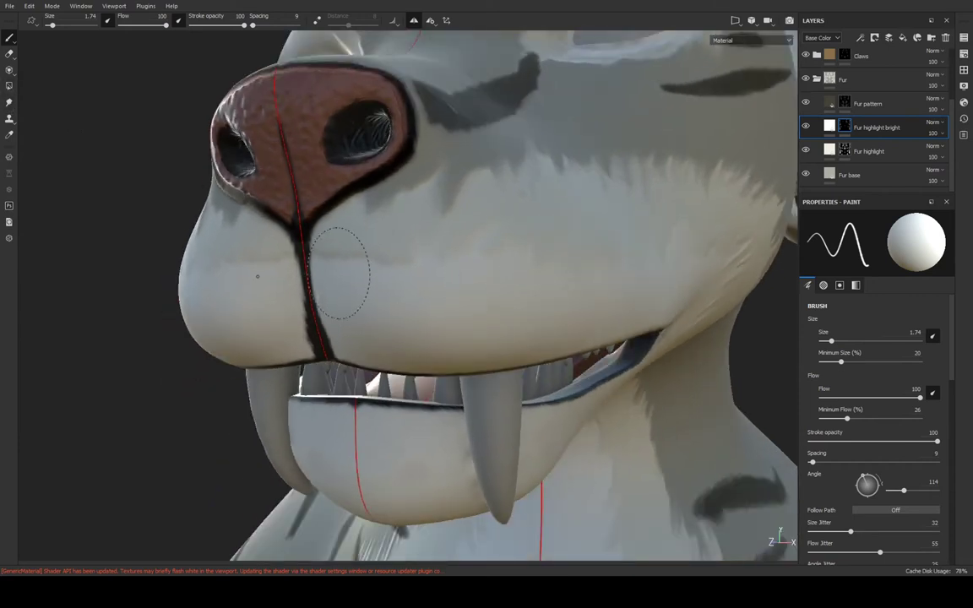
{"action": "left_click", "coordinate": [9, 104]}
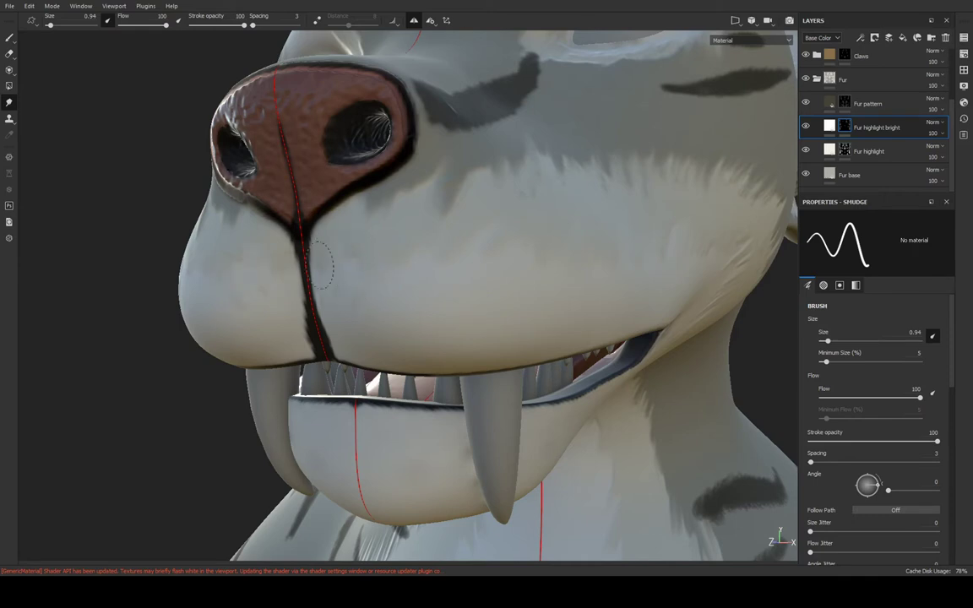
Undo the light square patch and smear the shading on the muzzle
{"action": "left_click_drag", "start_coordinate": [321, 263], "coordinate": [334, 288], "text": "alt"}
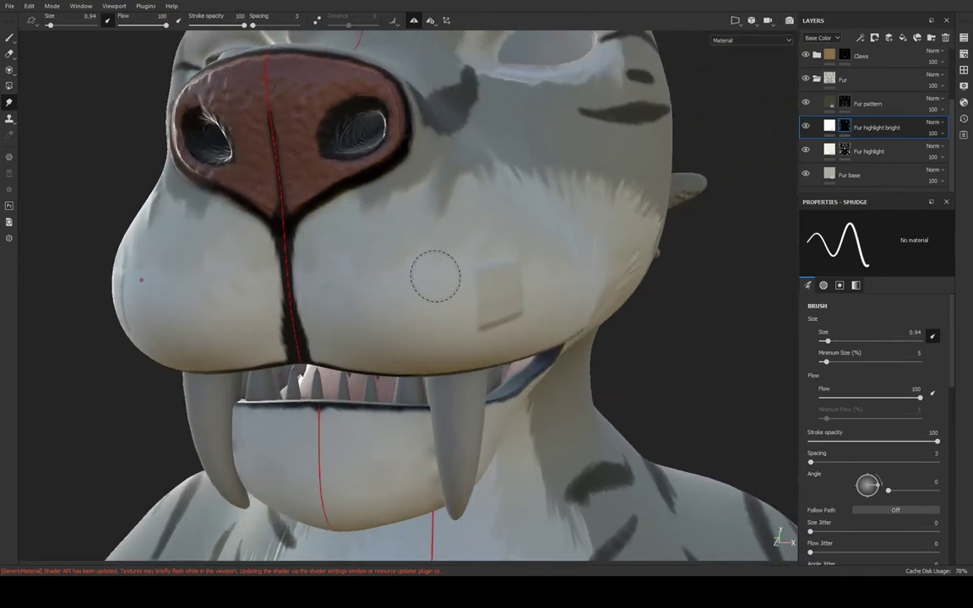
{"action": "key", "text": "ctrl+z"}
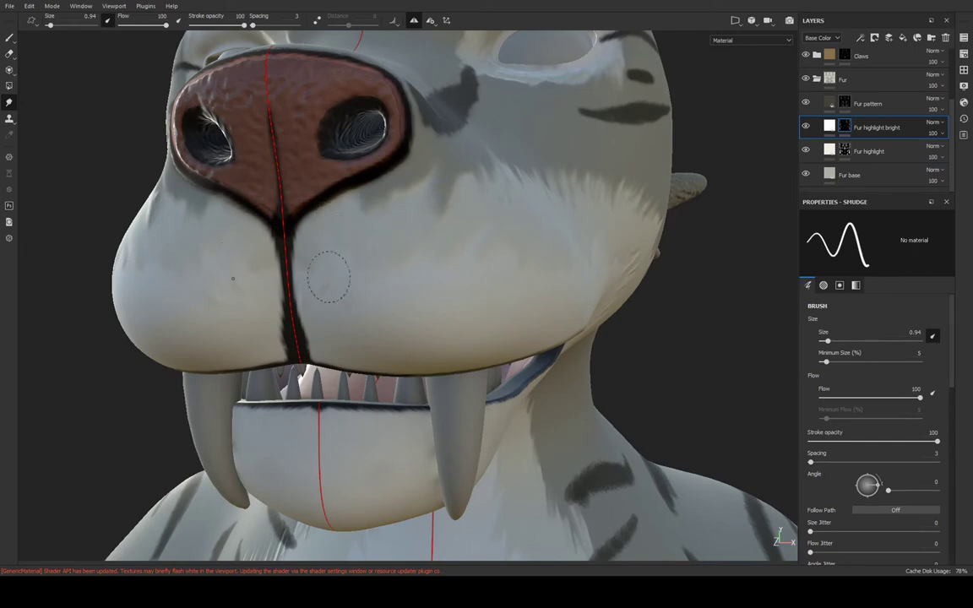
{"action": "left_click_drag", "start_coordinate": [370, 227], "coordinate": [416, 242]}
{"action": "key", "text": "ctrl"}
Orbit around the muzzle and switch from smudging back to the Paint tool
{"action": "mouse_move", "coordinate": [417, 241]}
{"action": "left_mouse_down", "text": "alt"}
{"action": "mouse_move", "coordinate": [455, 228]}
{"action": "mouse_move", "coordinate": [427, 232]}
{"action": "left_mouse_up", "text": "alt"}
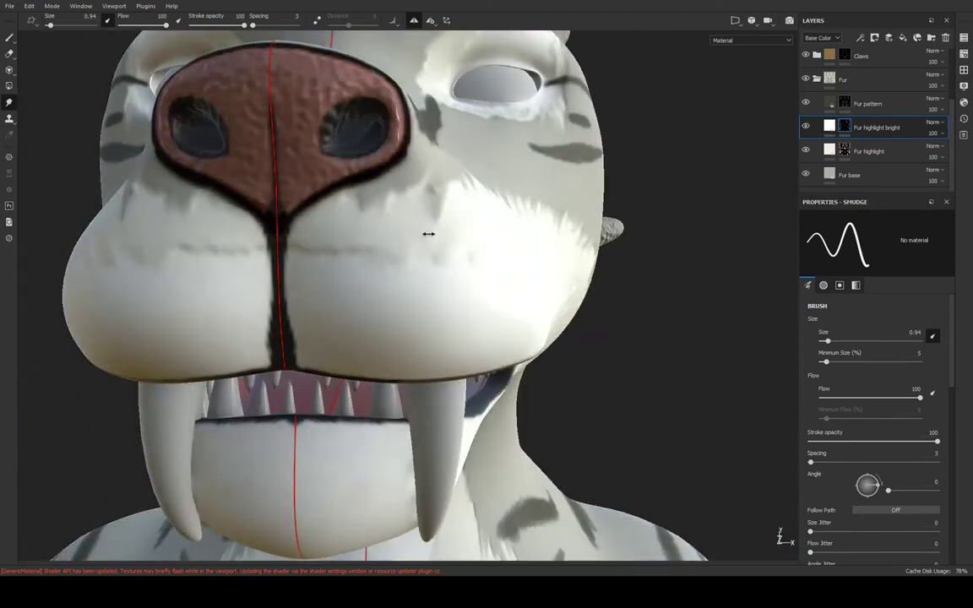
{"action": "mouse_move", "coordinate": [336, 271]}
{"action": "left_mouse_down", "text": "alt"}
{"action": "mouse_move", "coordinate": [347, 228]}
{"action": "mouse_move", "coordinate": [311, 271]}
{"action": "left_mouse_up", "text": "alt"}
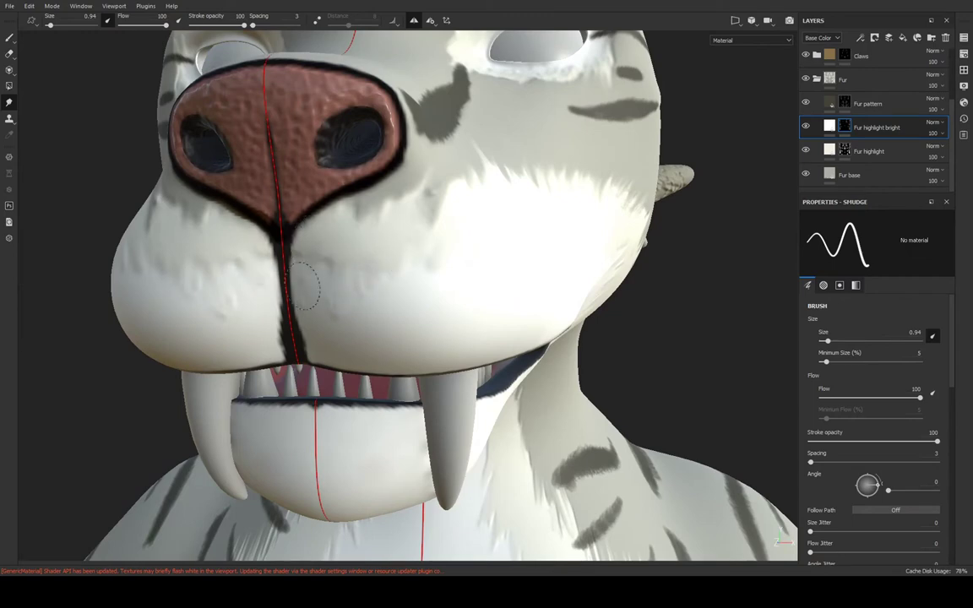
{"action": "mouse_move", "coordinate": [403, 270]}
{"action": "left_mouse_down", "text": "alt"}
{"action": "mouse_move", "coordinate": [385, 298]}
{"action": "mouse_move", "coordinate": [306, 263]}
{"action": "left_mouse_up", "text": "alt"}
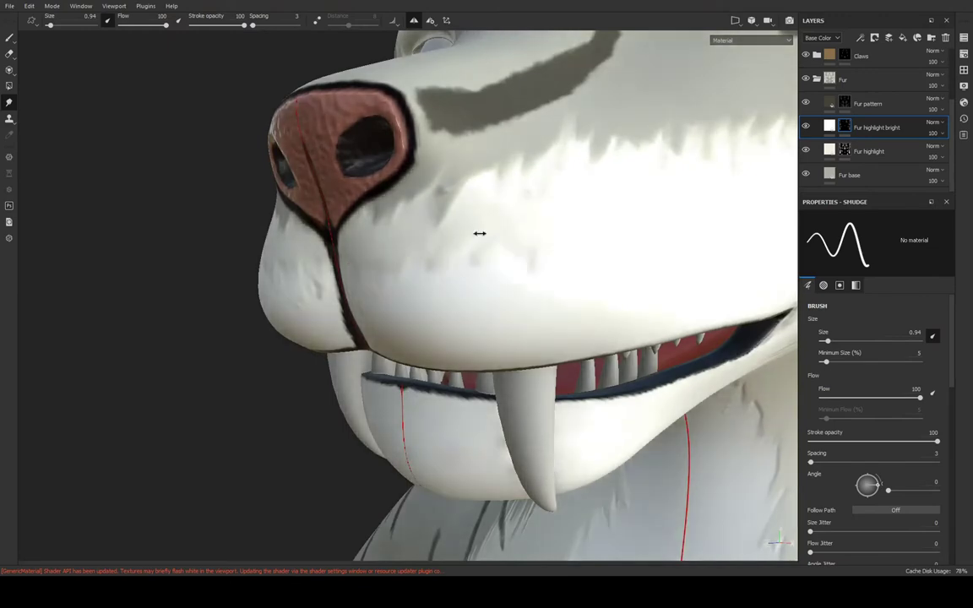
{"action": "right_click_drag", "start_coordinate": [479, 232], "coordinate": [536, 244], "text": "alt"}
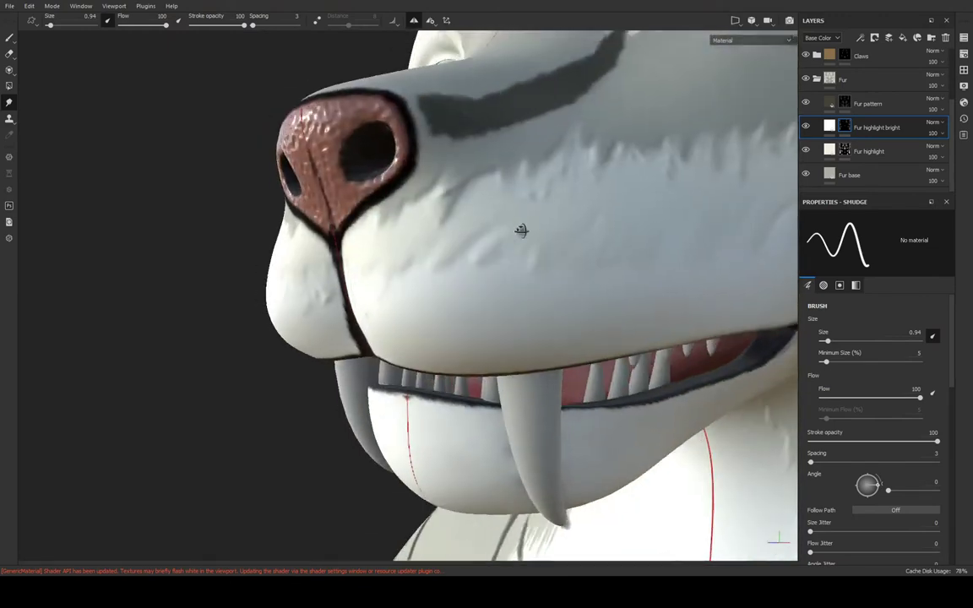
{"action": "left_click_drag", "start_coordinate": [521, 228], "coordinate": [634, 254], "text": "alt"}
{"action": "key", "text": "1"}
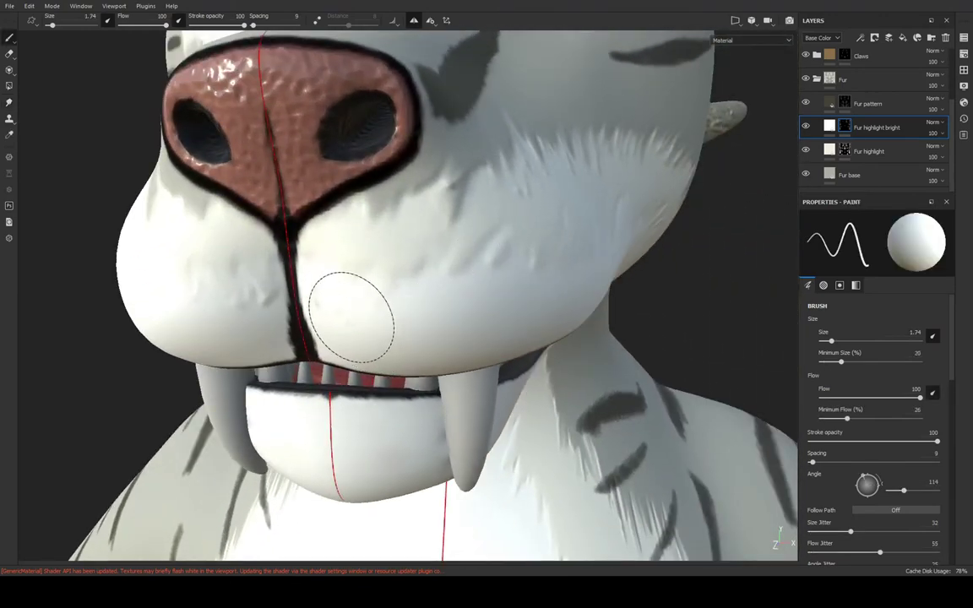
{"action": "mouse_move", "coordinate": [365, 302]}
{"action": "left_mouse_down", "text": "alt"}
{"action": "mouse_move", "coordinate": [493, 271]}
{"action": "mouse_move", "coordinate": [404, 276]}
{"action": "mouse_move", "coordinate": [402, 359]}
{"action": "mouse_move", "coordinate": [570, 123]}
{"action": "mouse_move", "coordinate": [515, 312]}
{"action": "mouse_move", "coordinate": [543, 247]}
{"action": "mouse_move", "coordinate": [511, 239]}
{"action": "mouse_move", "coordinate": [431, 299]}
{"action": "left_mouse_up", "text": "alt"}
{"action": "scroll", "coordinate": [515, 312], "scroll_direction": "down", "scroll_amount": 5}
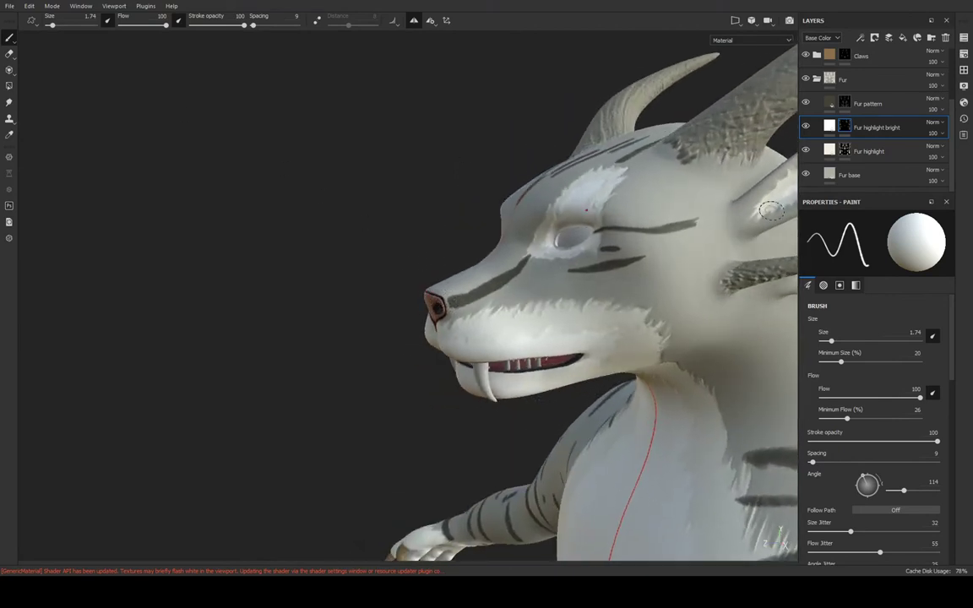
Make the Fur pattern layer the painting target and turn the head toward the viewer
{"action": "left_click", "coordinate": [836, 103]}
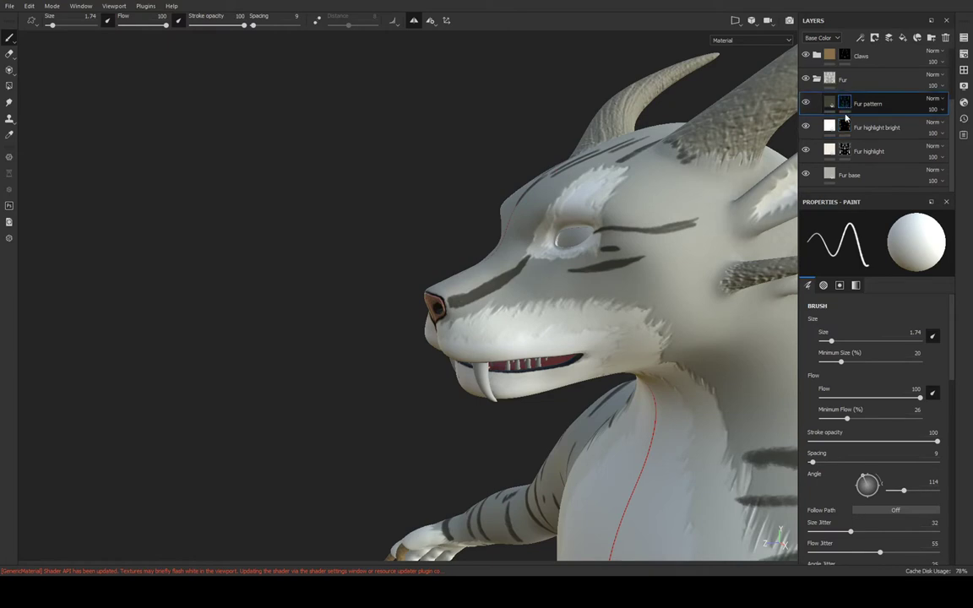
{"action": "scroll", "coordinate": [507, 355], "scroll_direction": "up", "scroll_amount": 1}
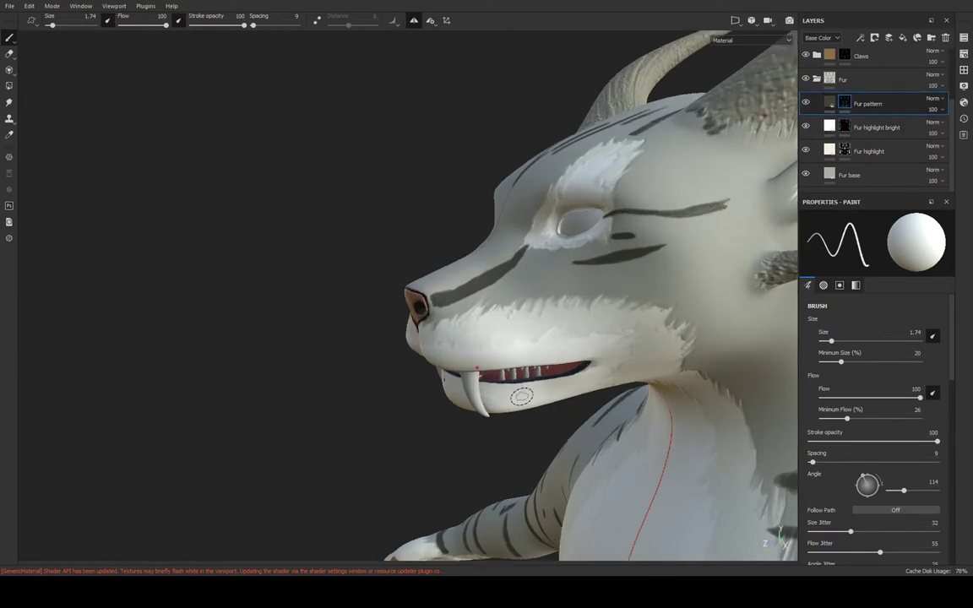
{"action": "scroll", "coordinate": [515, 384], "scroll_direction": "up", "scroll_amount": 1}
{"action": "mouse_move", "coordinate": [521, 381]}
{"action": "left_mouse_down", "text": "alt"}
{"action": "mouse_move", "coordinate": [638, 265]}
{"action": "mouse_move", "coordinate": [564, 225]}
{"action": "left_mouse_up", "text": "alt"}
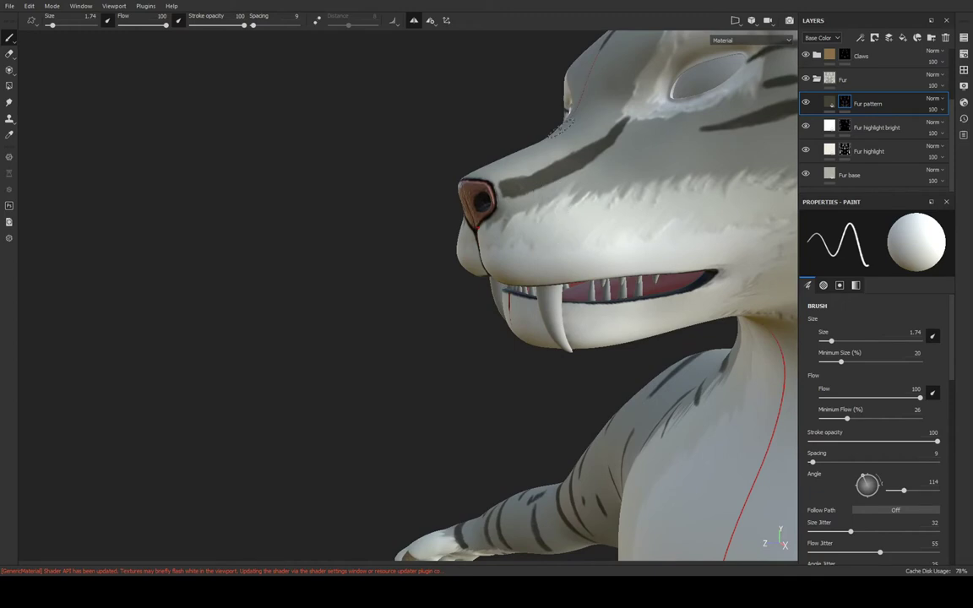
{"action": "scroll", "coordinate": [591, 207], "scroll_direction": "up", "scroll_amount": 1}
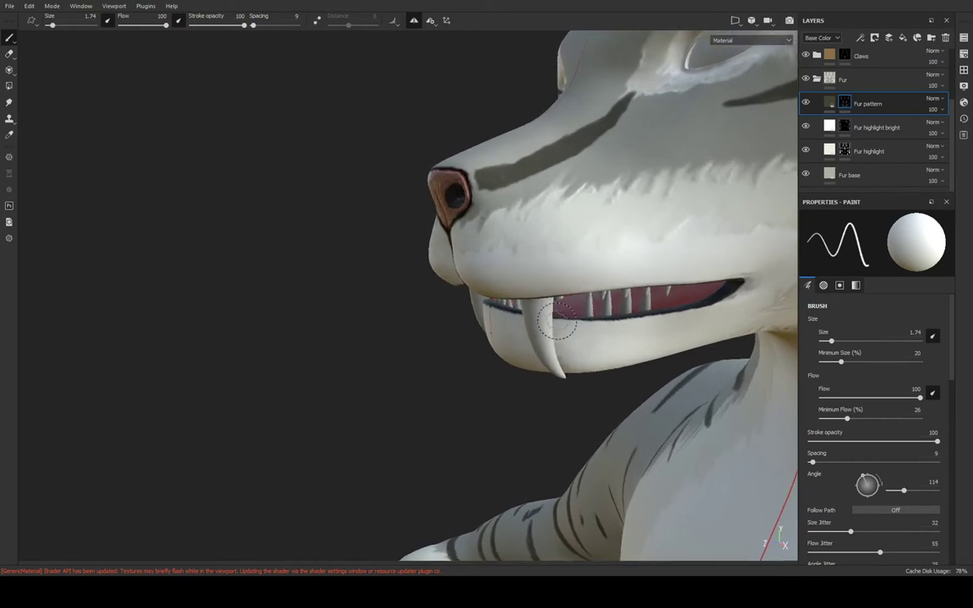
{"action": "scroll", "coordinate": [658, 202], "scroll_direction": "up", "scroll_amount": 1}
{"action": "scroll", "coordinate": [718, 201], "scroll_direction": "up", "scroll_amount": 1}
{"action": "mouse_move", "coordinate": [742, 199]}
{"action": "left_mouse_down", "text": "alt"}
{"action": "mouse_move", "coordinate": [656, 271]}
{"action": "mouse_move", "coordinate": [591, 254]}
{"action": "left_mouse_up", "text": "alt"}
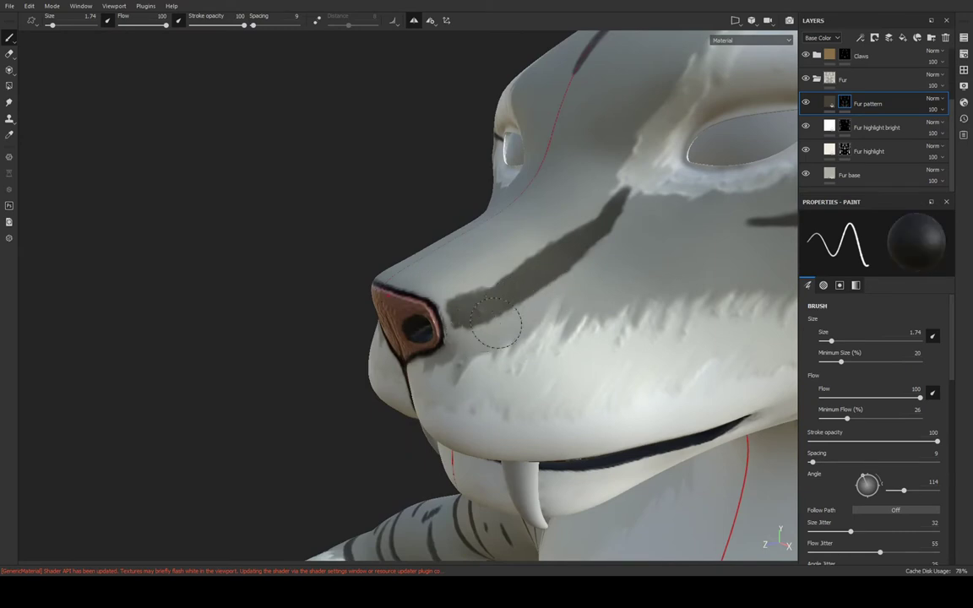
Paint light over the muzzle stripe's lower edge to thin it
{"action": "left_click_drag", "start_coordinate": [580, 273], "coordinate": [573, 256]}
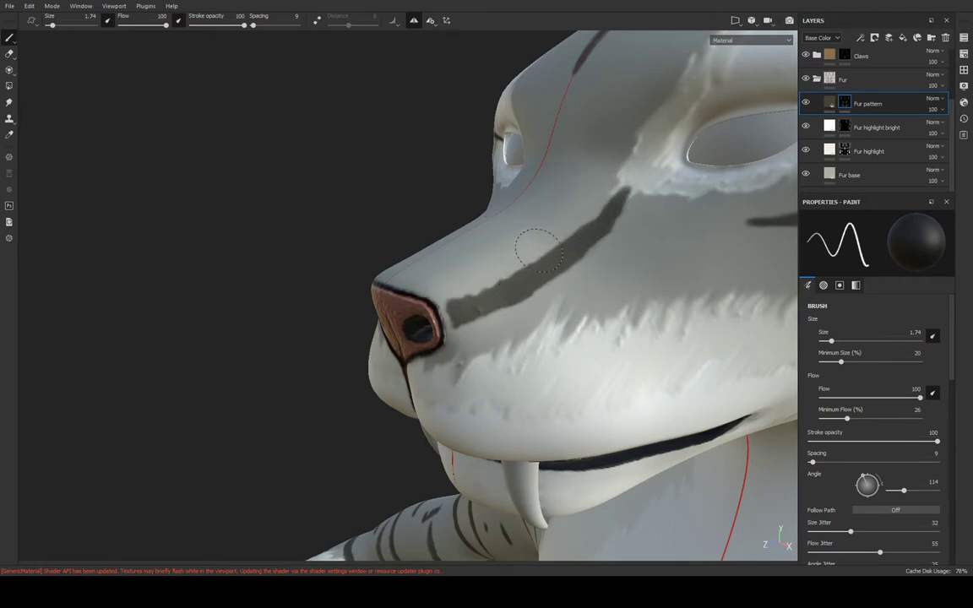
{"action": "left_click_drag", "start_coordinate": [571, 278], "coordinate": [505, 310]}
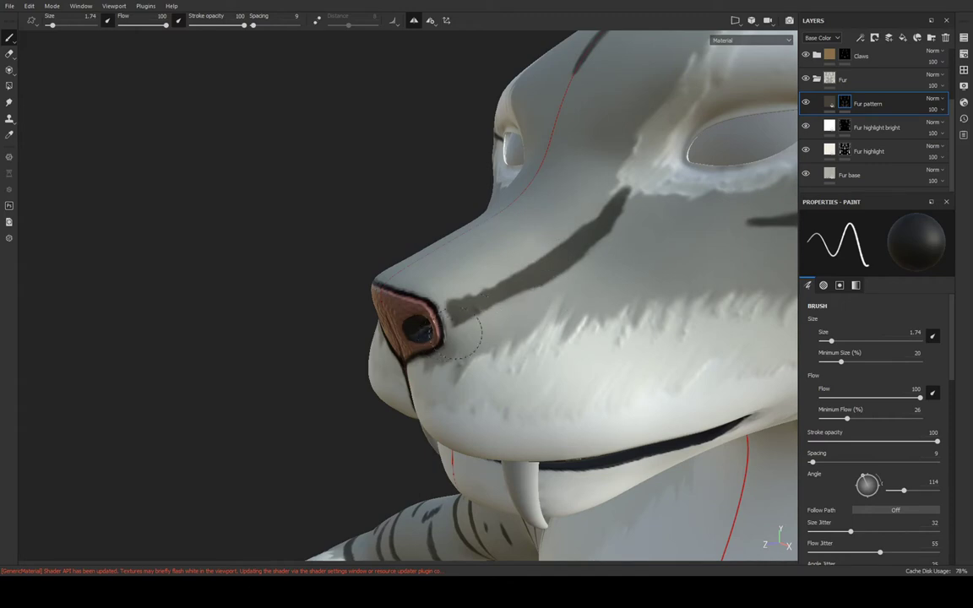
{"action": "mouse_move", "coordinate": [591, 321]}
{"action": "middle_mouse_down"}
{"action": "mouse_move", "coordinate": [549, 212]}
{"action": "mouse_move", "coordinate": [538, 210]}
{"action": "middle_mouse_up"}
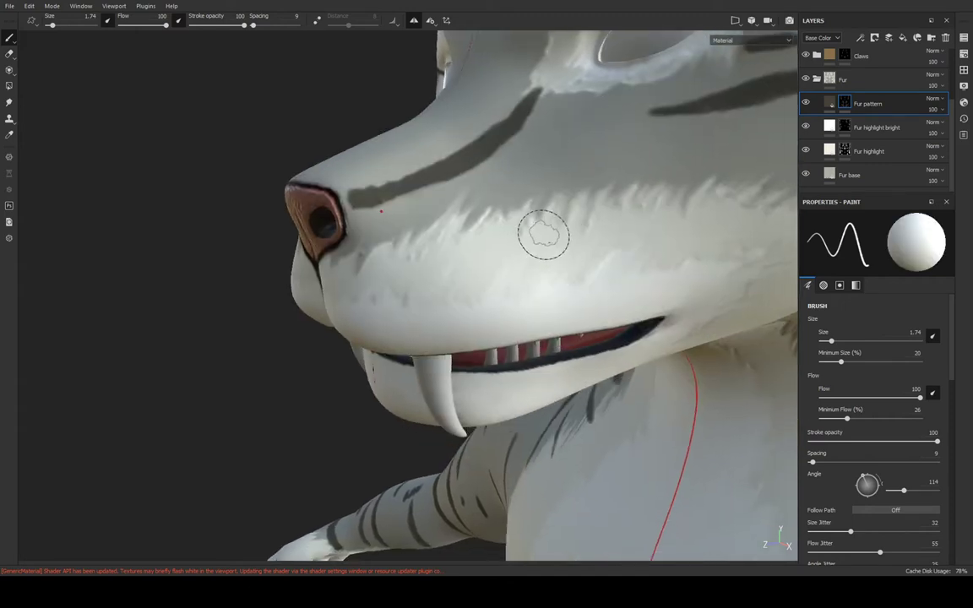
{"action": "middle_click_drag", "start_coordinate": [472, 239], "coordinate": [497, 264]}
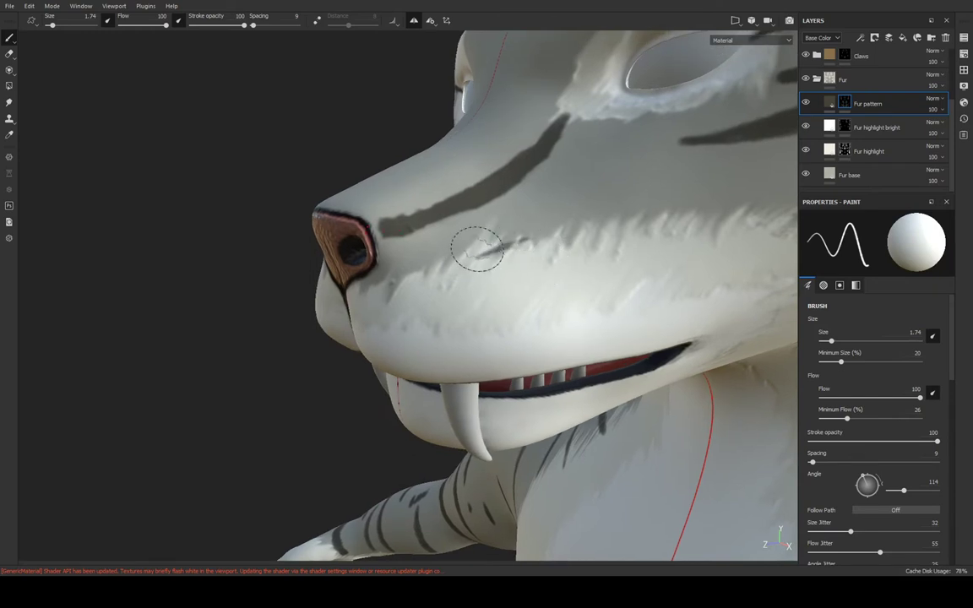
Paint mirrored dark strokes on both cheeks, undoing and redrawing them shorter
{"action": "mouse_move", "coordinate": [479, 255]}
{"action": "left_mouse_down"}
{"action": "mouse_move", "coordinate": [519, 237]}
{"action": "mouse_move", "coordinate": [628, 224]}
{"action": "left_mouse_up"}
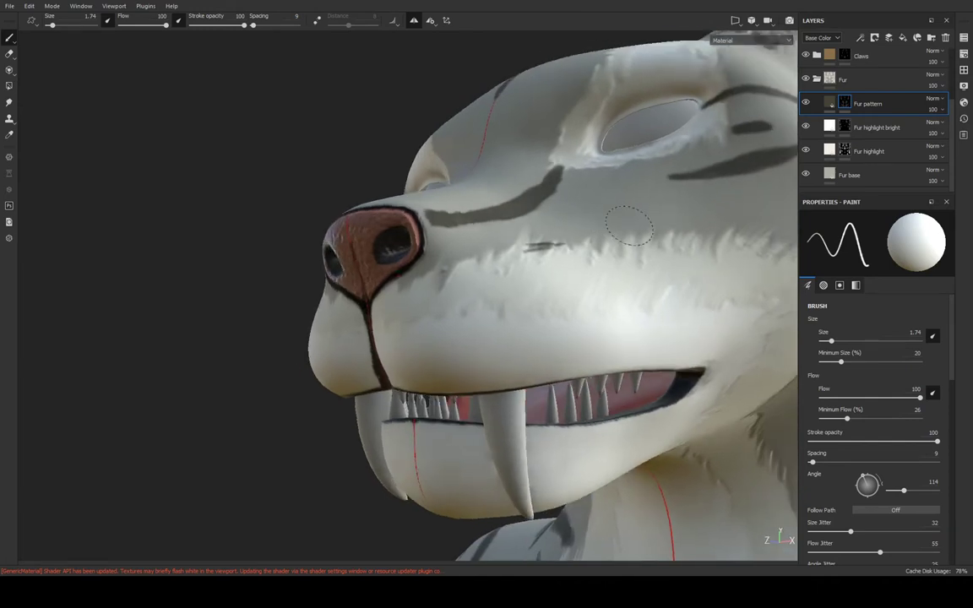
{"action": "left_click_drag", "start_coordinate": [509, 293], "coordinate": [577, 284], "text": "alt"}
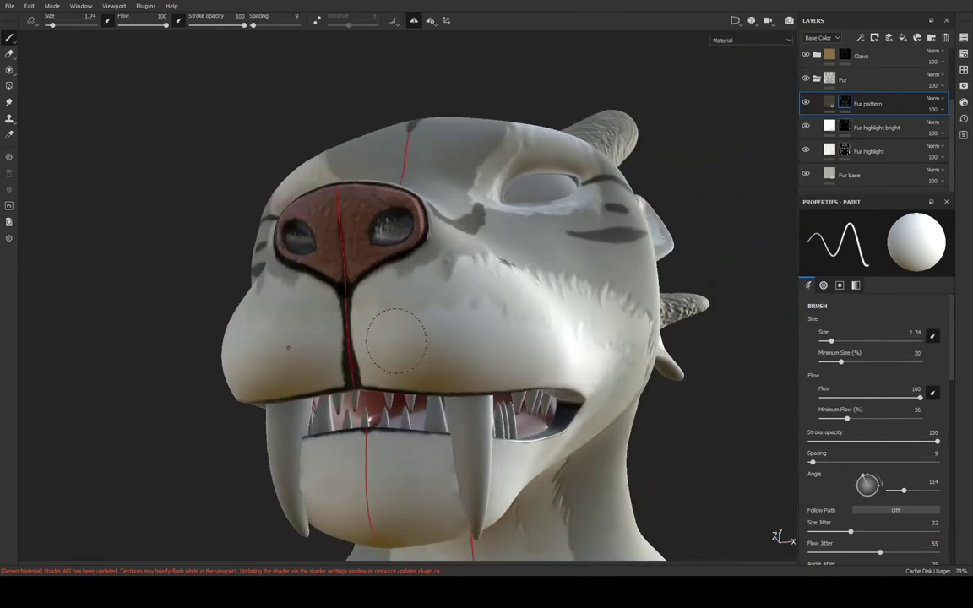
{"action": "left_click_drag", "start_coordinate": [373, 343], "coordinate": [436, 357]}
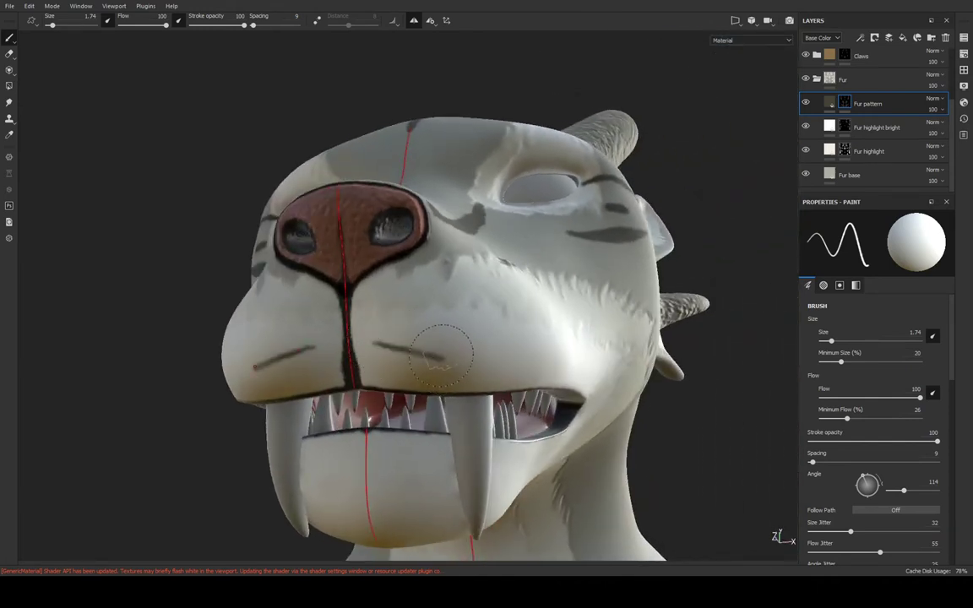
{"action": "key", "text": "ctrl+z"}
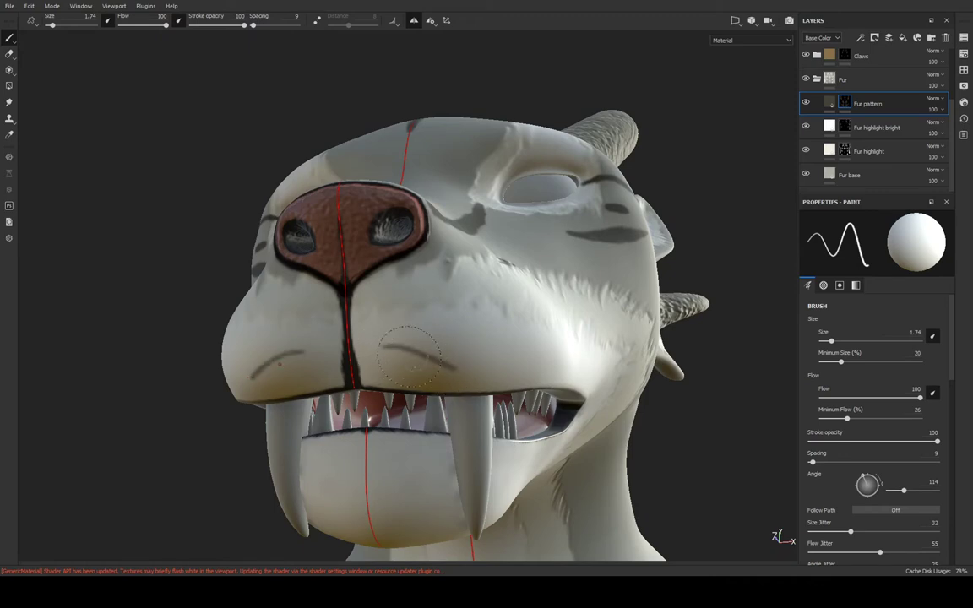
{"action": "key", "text": "ctrl+z"}
{"action": "left_click_drag", "start_coordinate": [388, 346], "coordinate": [407, 357]}
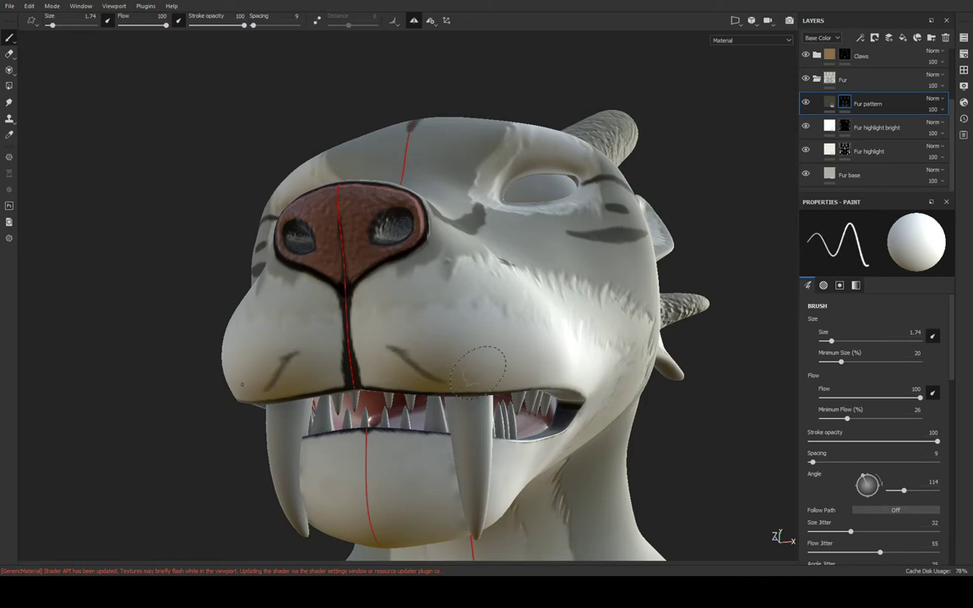
Resize the brush to 4.09 and back, then paint and undo an angled cheek whisker
{"action": "left_click_drag", "start_coordinate": [833, 339], "coordinate": [838, 339]}
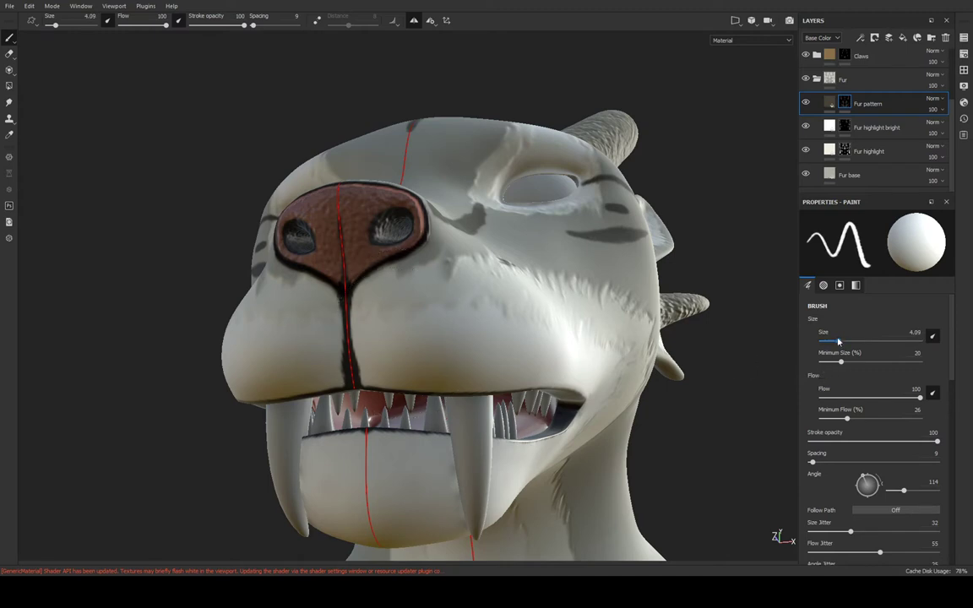
{"action": "left_click_drag", "start_coordinate": [838, 340], "coordinate": [831, 341]}
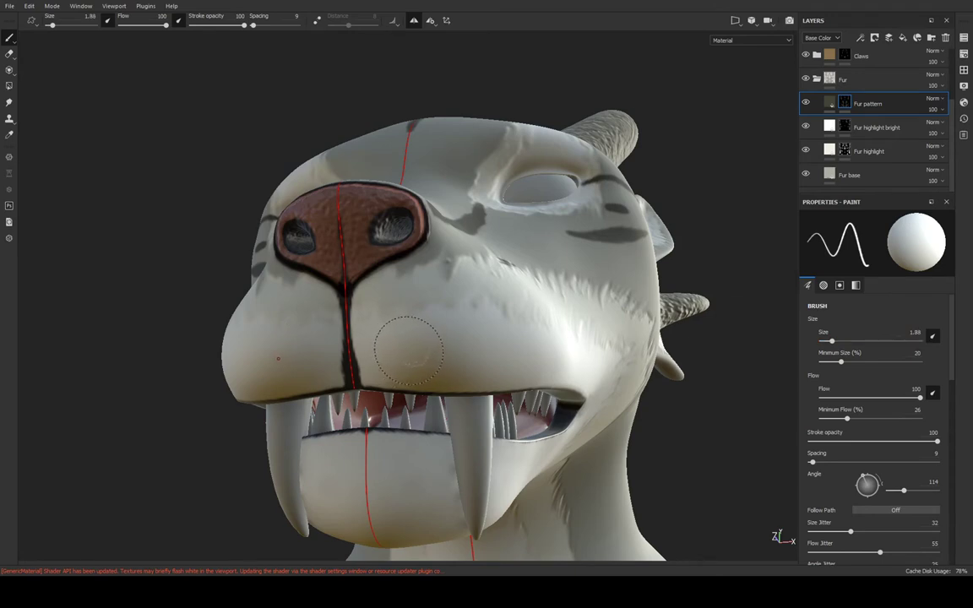
{"action": "mouse_move", "coordinate": [409, 350]}
{"action": "left_mouse_down", "text": "alt"}
{"action": "mouse_move", "coordinate": [391, 329]}
{"action": "mouse_move", "coordinate": [614, 338]}
{"action": "mouse_move", "coordinate": [493, 362]}
{"action": "left_mouse_up", "text": "alt"}
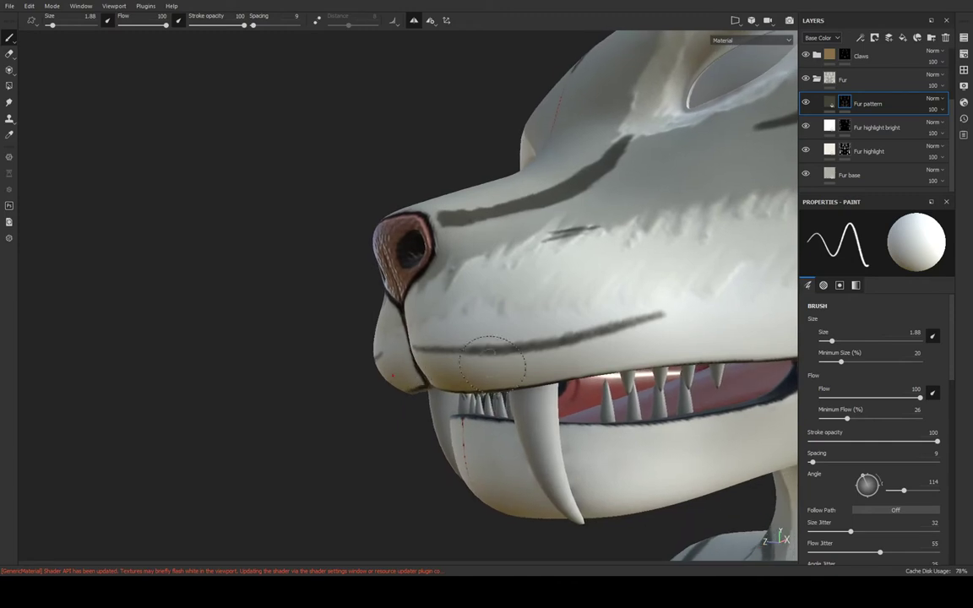
{"action": "key", "text": "ctrl+z"}
Paint mirrored horizontal dark whiskers across both cheeks, toggling the colour to black and back
{"action": "mouse_move", "coordinate": [486, 339]}
{"action": "left_mouse_down"}
{"action": "mouse_move", "coordinate": [670, 342]}
{"action": "mouse_move", "coordinate": [651, 326]}
{"action": "mouse_move", "coordinate": [495, 321]}
{"action": "mouse_move", "coordinate": [449, 334]}
{"action": "mouse_move", "coordinate": [389, 332]}
{"action": "mouse_move", "coordinate": [376, 353]}
{"action": "mouse_move", "coordinate": [420, 369]}
{"action": "mouse_move", "coordinate": [408, 325]}
{"action": "left_mouse_up"}
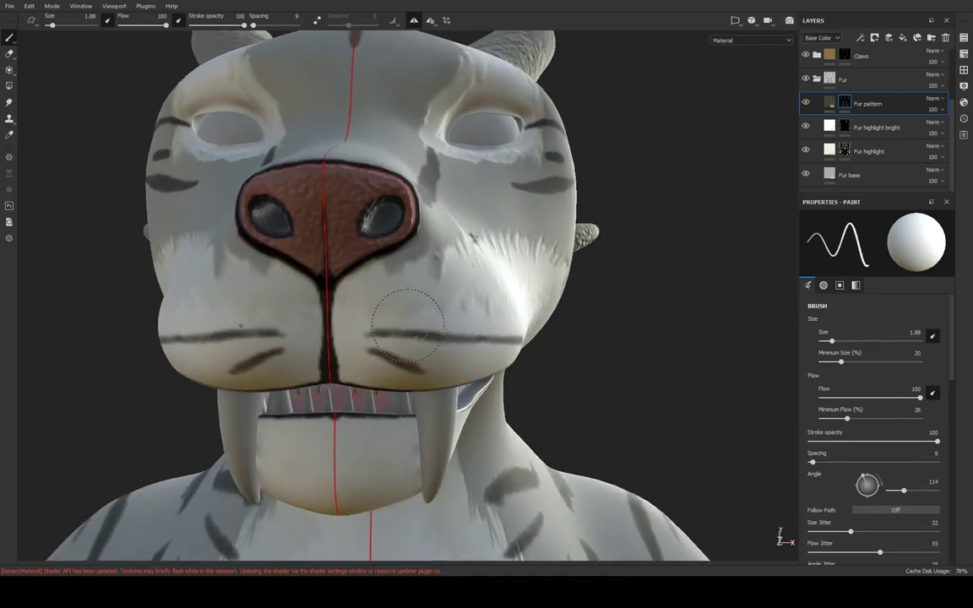
{"action": "left_click_drag", "start_coordinate": [351, 272], "coordinate": [507, 270]}
{"action": "mouse_move", "coordinate": [623, 289]}
{"action": "left_mouse_down", "text": "alt"}
{"action": "mouse_move", "coordinate": [521, 311]}
{"action": "mouse_move", "coordinate": [391, 293]}
{"action": "mouse_move", "coordinate": [583, 304]}
{"action": "mouse_move", "coordinate": [379, 263]}
{"action": "mouse_move", "coordinate": [213, 272]}
{"action": "mouse_move", "coordinate": [194, 291]}
{"action": "mouse_move", "coordinate": [324, 275]}
{"action": "mouse_move", "coordinate": [239, 301]}
{"action": "left_mouse_up", "text": "alt"}
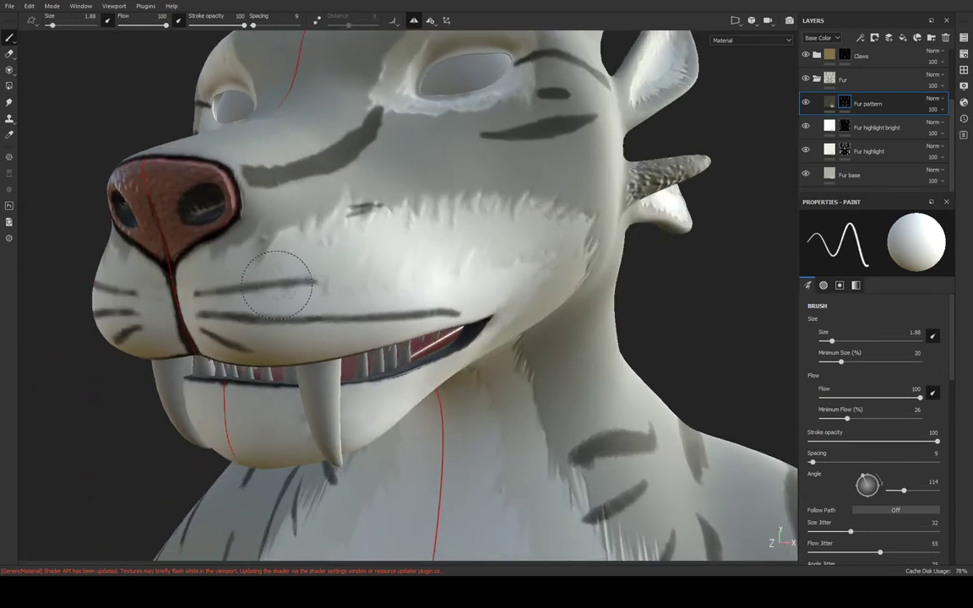
{"action": "key", "text": "x"}
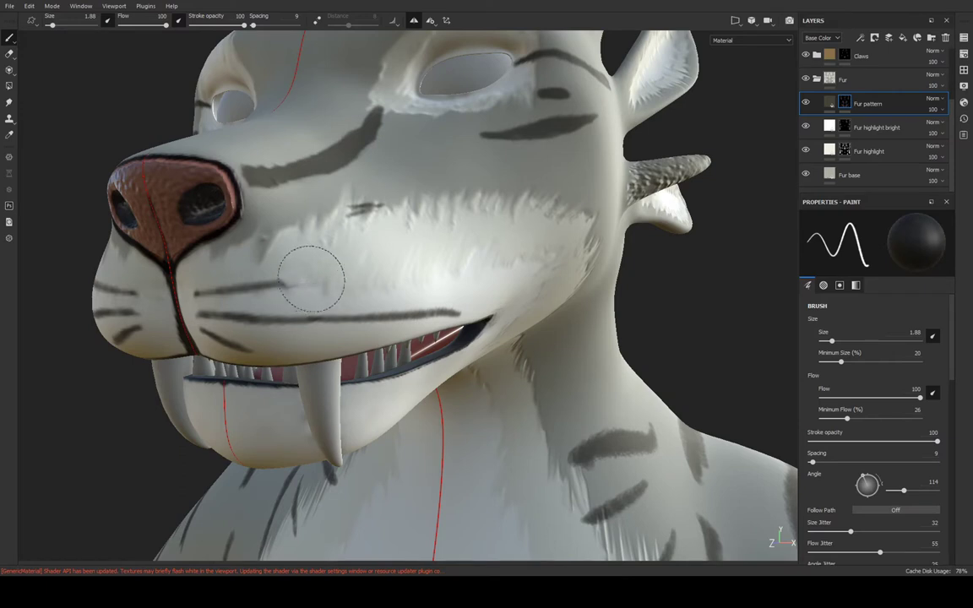
{"action": "key", "text": "x"}
{"action": "key", "text": "x"}
{"action": "key", "text": "x"}
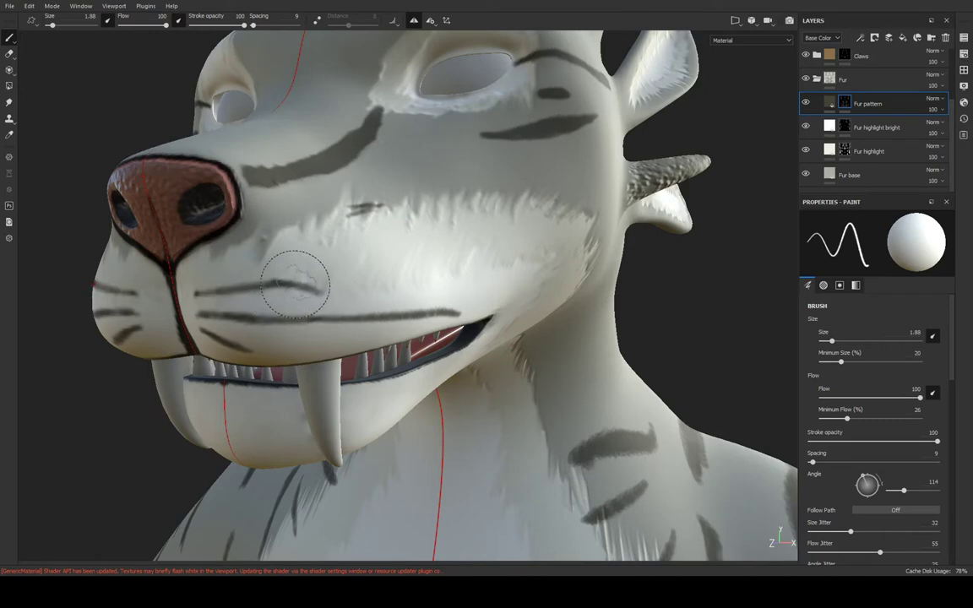
{"action": "key", "text": "ctrl"}
{"action": "key", "text": "ctrl"}
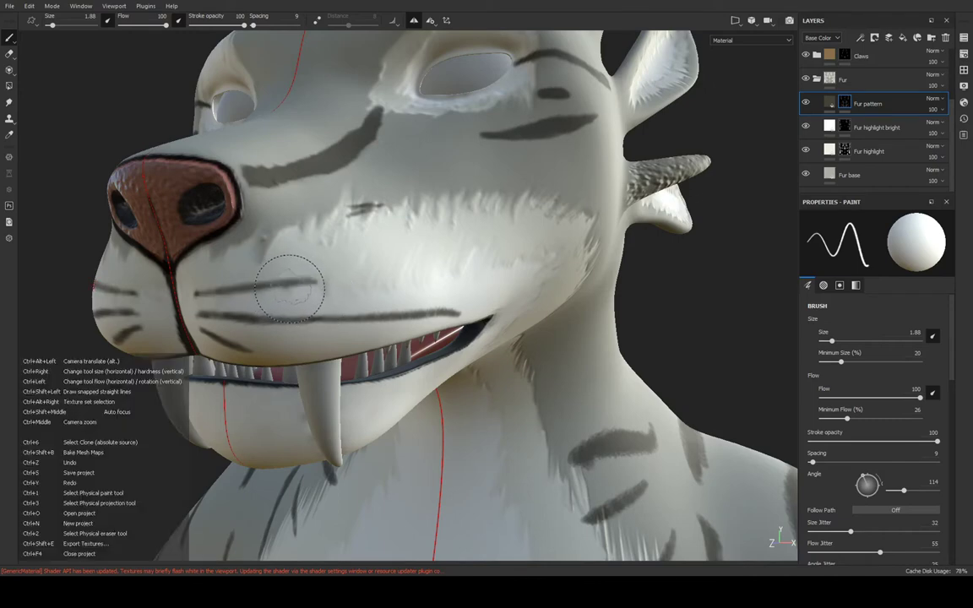
Add a slightly longer mirrored whisker above the existing one on both cheeks
{"action": "left_click_drag", "start_coordinate": [288, 289], "coordinate": [275, 300], "text": "alt"}
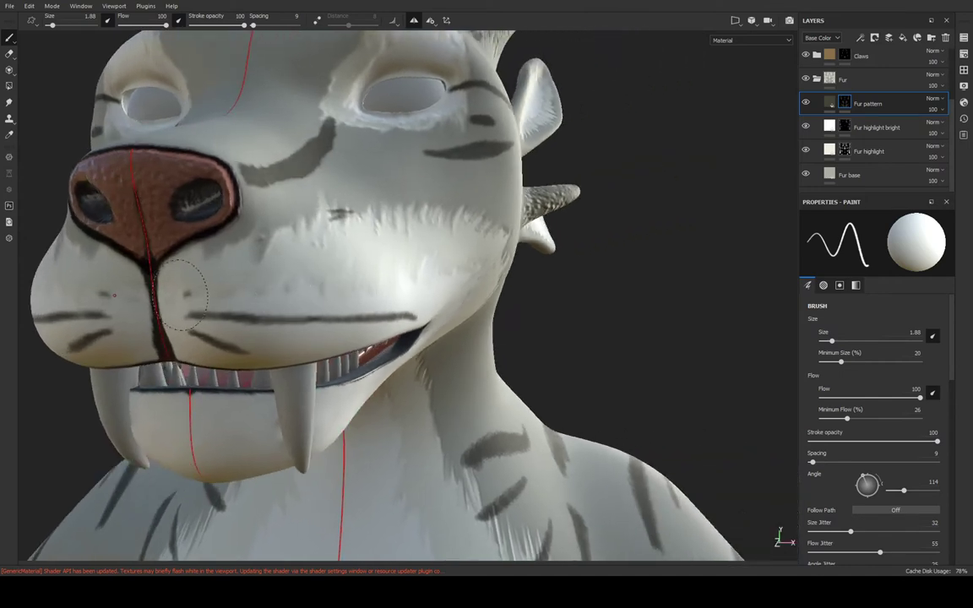
{"action": "left_click_drag", "start_coordinate": [184, 294], "coordinate": [263, 299]}
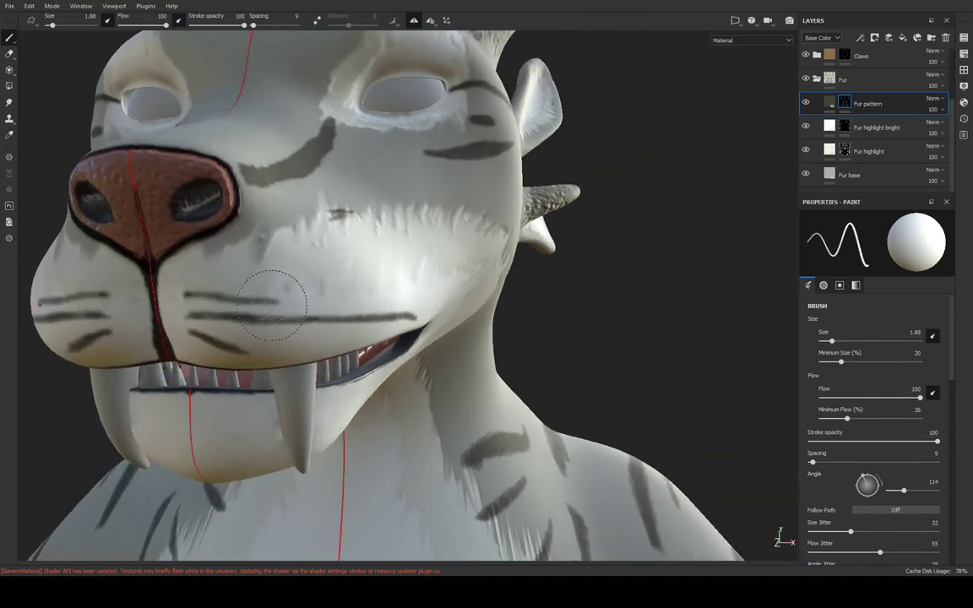
{"action": "key", "text": "ctrl+z"}
{"action": "left_click_drag", "start_coordinate": [184, 296], "coordinate": [292, 295]}
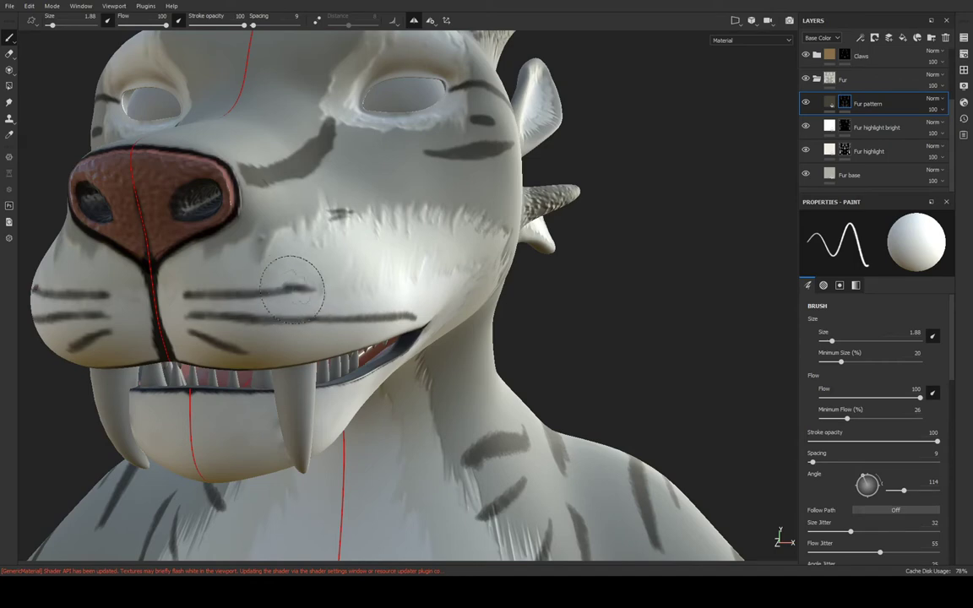
Paint a dark fur stripe across the cheek and undo the stray upper-lip stroke
{"action": "mouse_move", "coordinate": [321, 287]}
{"action": "left_mouse_down", "text": "alt"}
{"action": "mouse_move", "coordinate": [298, 276]}
{"action": "mouse_move", "coordinate": [377, 276]}
{"action": "mouse_move", "coordinate": [397, 257]}
{"action": "mouse_move", "coordinate": [441, 296]}
{"action": "mouse_move", "coordinate": [456, 282]}
{"action": "left_mouse_up", "text": "alt"}
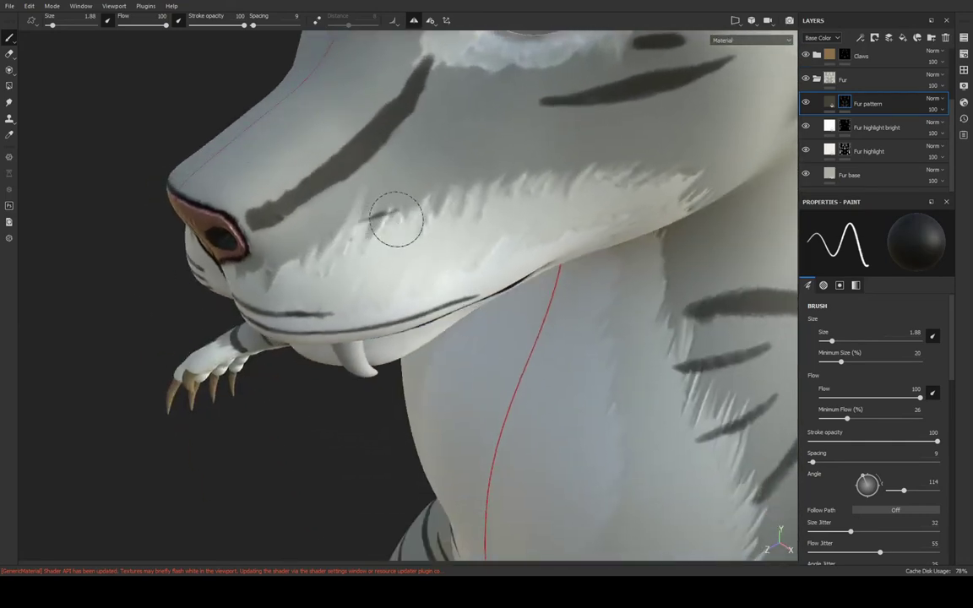
{"action": "left_click_drag", "start_coordinate": [323, 245], "coordinate": [393, 225]}
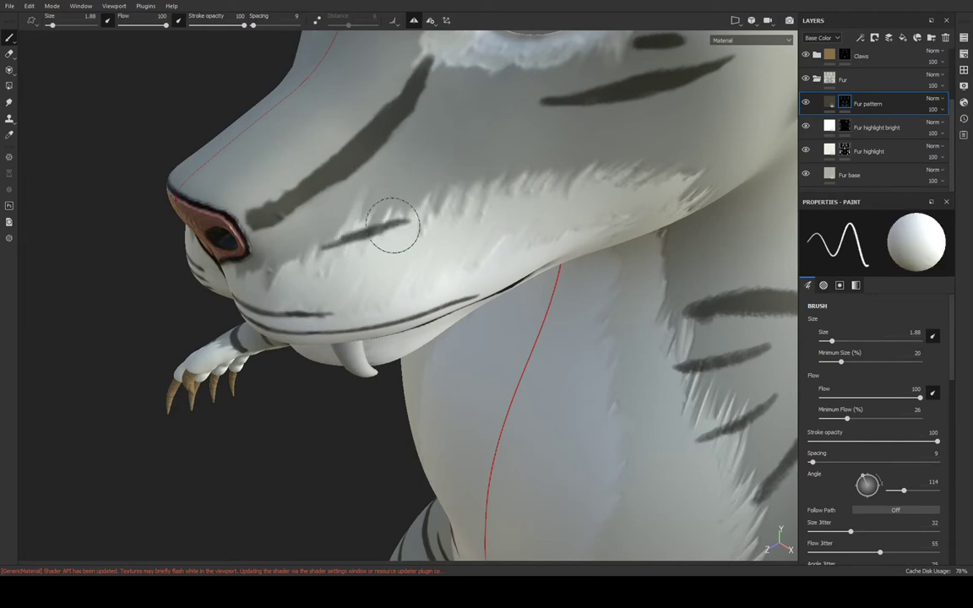
{"action": "mouse_move", "coordinate": [460, 225]}
{"action": "left_mouse_down", "text": "alt"}
{"action": "mouse_move", "coordinate": [398, 177]}
{"action": "mouse_move", "coordinate": [448, 207]}
{"action": "mouse_move", "coordinate": [459, 191]}
{"action": "mouse_move", "coordinate": [515, 201]}
{"action": "mouse_move", "coordinate": [520, 133]}
{"action": "mouse_move", "coordinate": [442, 206]}
{"action": "mouse_move", "coordinate": [419, 289]}
{"action": "mouse_move", "coordinate": [463, 269]}
{"action": "mouse_move", "coordinate": [456, 264]}
{"action": "mouse_move", "coordinate": [505, 256]}
{"action": "mouse_move", "coordinate": [499, 257]}
{"action": "left_mouse_up", "text": "alt"}
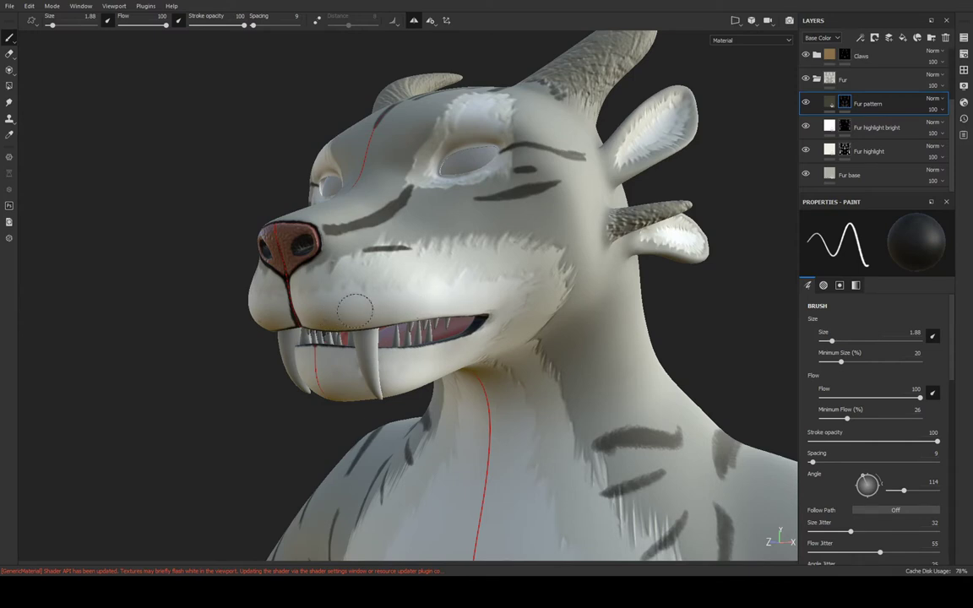
{"action": "mouse_move", "coordinate": [355, 311]}
{"action": "left_mouse_down", "text": "alt"}
{"action": "mouse_move", "coordinate": [413, 256]}
{"action": "mouse_move", "coordinate": [375, 279]}
{"action": "left_mouse_up", "text": "alt"}
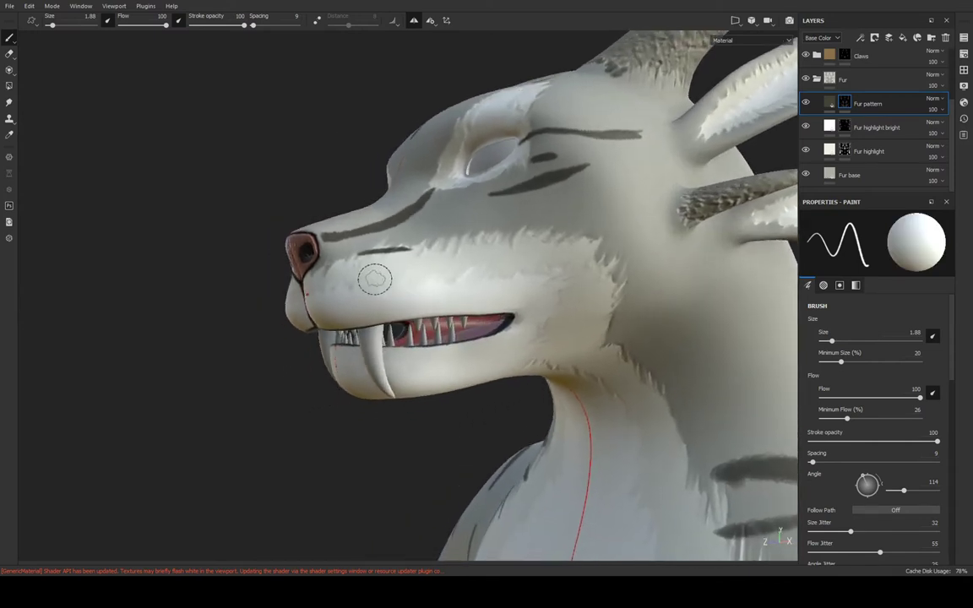
{"action": "mouse_move", "coordinate": [473, 291]}
{"action": "left_mouse_down", "text": "alt"}
{"action": "mouse_move", "coordinate": [463, 278]}
{"action": "mouse_move", "coordinate": [506, 291]}
{"action": "mouse_move", "coordinate": [397, 300]}
{"action": "mouse_move", "coordinate": [432, 292]}
{"action": "mouse_move", "coordinate": [530, 303]}
{"action": "left_mouse_up", "text": "alt"}
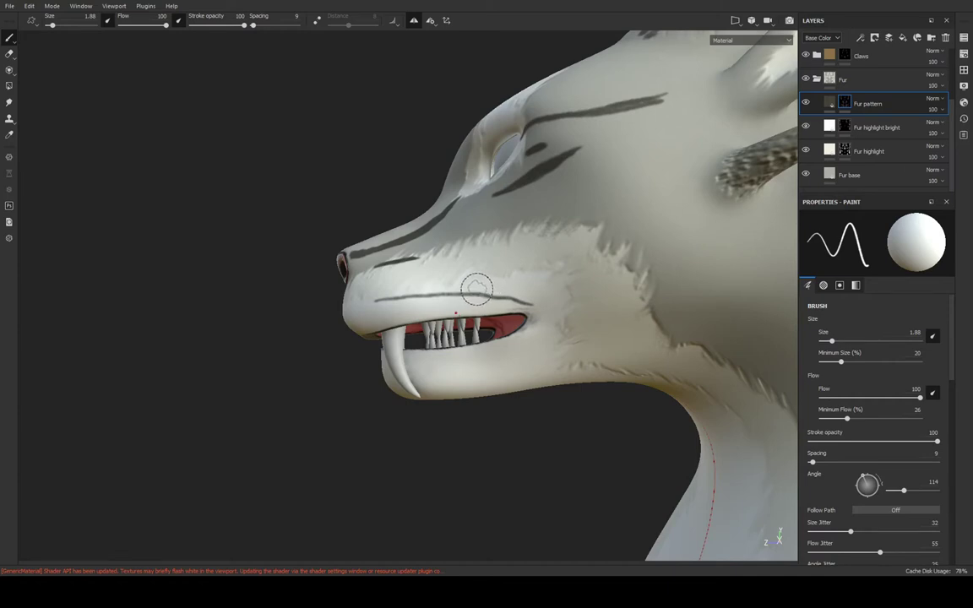
{"action": "key", "text": "ctrl+z"}
{"action": "mouse_move", "coordinate": [478, 286]}
{"action": "left_mouse_down", "text": "alt"}
{"action": "mouse_move", "coordinate": [451, 284]}
{"action": "mouse_move", "coordinate": [475, 286]}
{"action": "left_mouse_up", "text": "alt"}
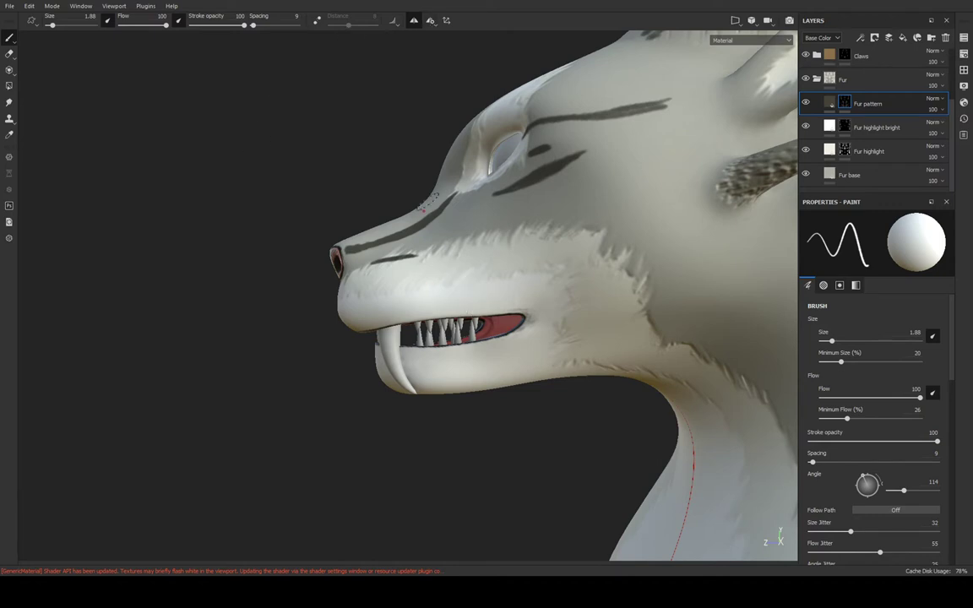
Enable Lazy Mouse smoothing and paint a long dark line along the upper lip
{"action": "left_click", "coordinate": [318, 20]}
{"action": "mouse_move", "coordinate": [376, 204]}
{"action": "left_mouse_down", "text": "alt"}
{"action": "mouse_move", "coordinate": [541, 262]}
{"action": "mouse_move", "coordinate": [394, 314]}
{"action": "mouse_move", "coordinate": [278, 331]}
{"action": "mouse_move", "coordinate": [347, 325]}
{"action": "left_mouse_up", "text": "alt"}
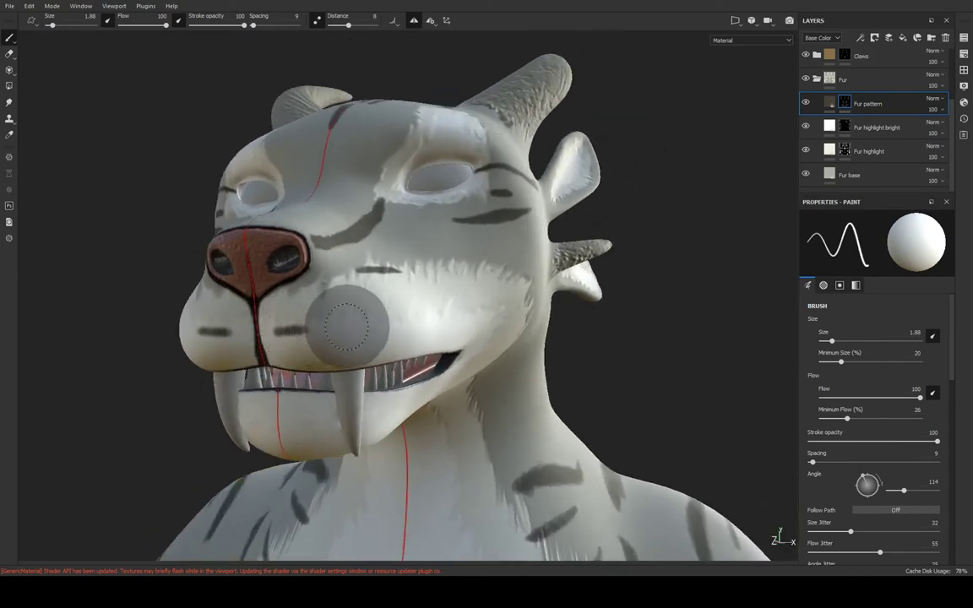
{"action": "left_click_drag", "start_coordinate": [402, 311], "coordinate": [295, 330], "text": "alt"}
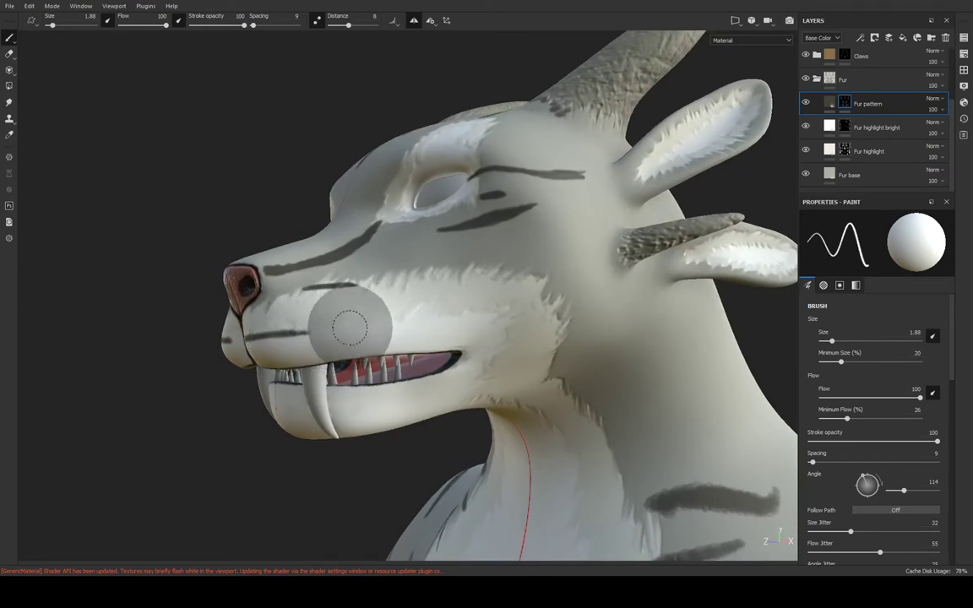
{"action": "mouse_move", "coordinate": [350, 328]}
{"action": "left_mouse_down"}
{"action": "mouse_move", "coordinate": [521, 321]}
{"action": "mouse_move", "coordinate": [365, 395]}
{"action": "mouse_move", "coordinate": [499, 311]}
{"action": "mouse_move", "coordinate": [527, 321]}
{"action": "left_mouse_up"}
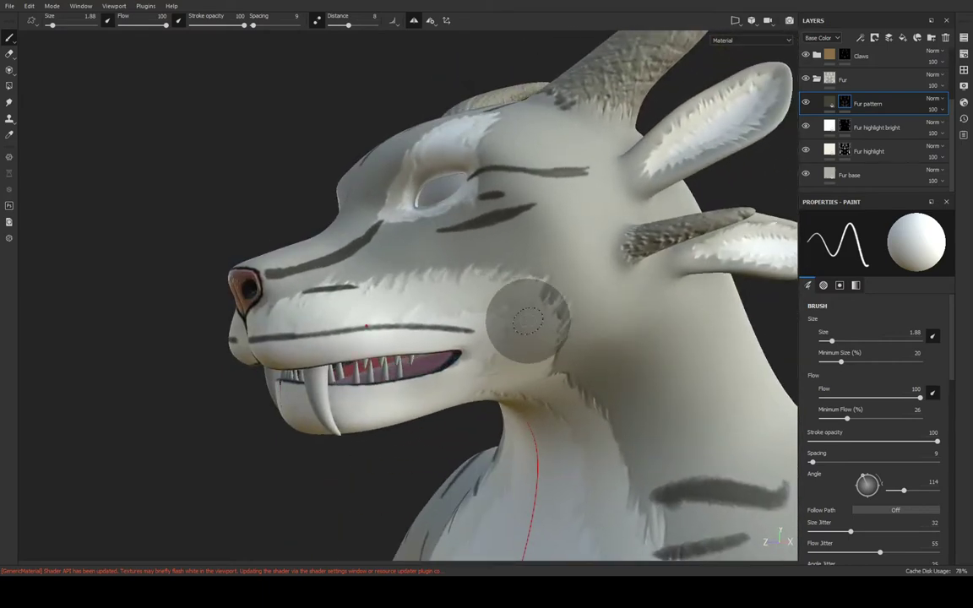
{"action": "mouse_move", "coordinate": [498, 407]}
{"action": "left_mouse_down", "text": "alt"}
{"action": "mouse_move", "coordinate": [784, 374]}
{"action": "mouse_move", "coordinate": [642, 388]}
{"action": "mouse_move", "coordinate": [583, 372]}
{"action": "left_mouse_up", "text": "alt"}
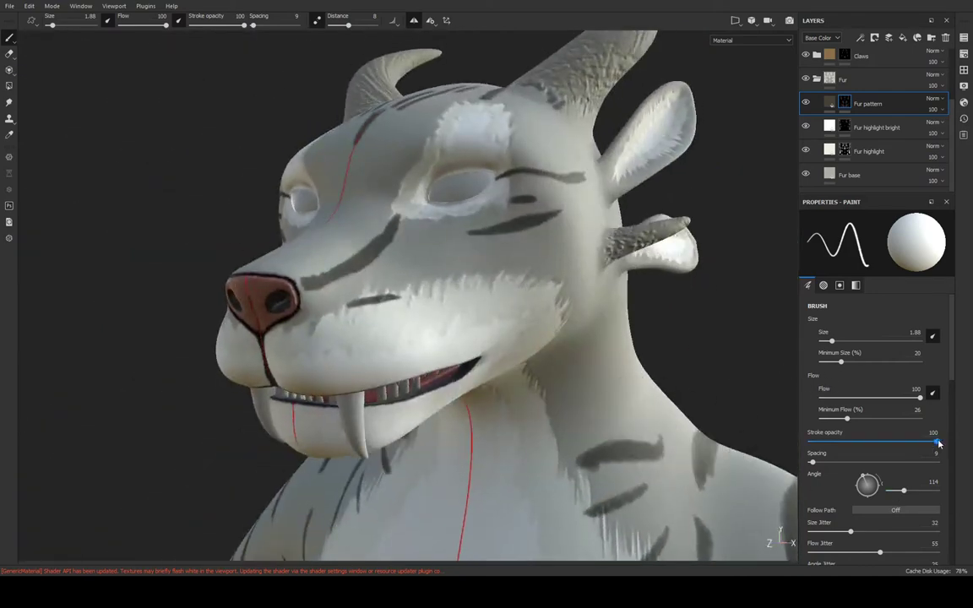
Lower the brush stroke opacity to 65 and move in close to the muzzle
{"action": "left_click_drag", "start_coordinate": [936, 442], "coordinate": [893, 442]}
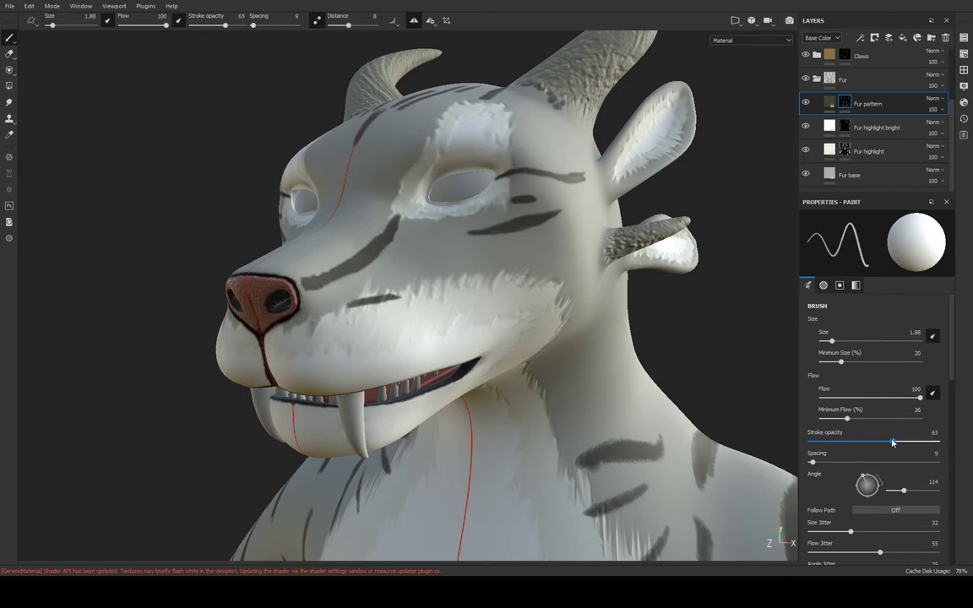
{"action": "mouse_move", "coordinate": [499, 358]}
{"action": "left_mouse_down", "text": "alt"}
{"action": "mouse_move", "coordinate": [430, 292]}
{"action": "mouse_move", "coordinate": [445, 341]}
{"action": "mouse_move", "coordinate": [483, 281]}
{"action": "mouse_move", "coordinate": [506, 278]}
{"action": "mouse_move", "coordinate": [474, 348]}
{"action": "mouse_move", "coordinate": [433, 372]}
{"action": "left_mouse_up", "text": "alt"}
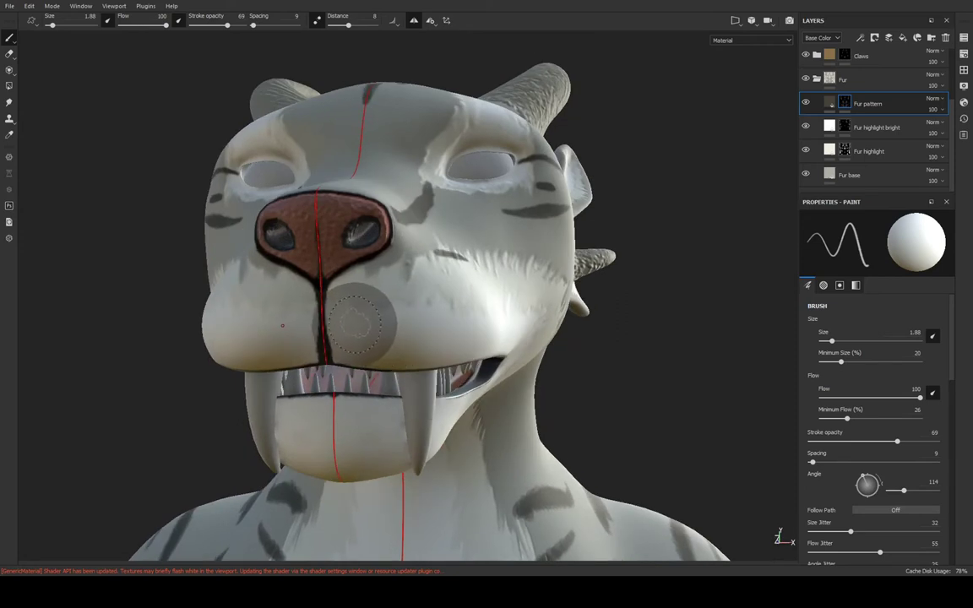
{"action": "left_click_drag", "start_coordinate": [368, 321], "coordinate": [358, 326], "text": "alt"}
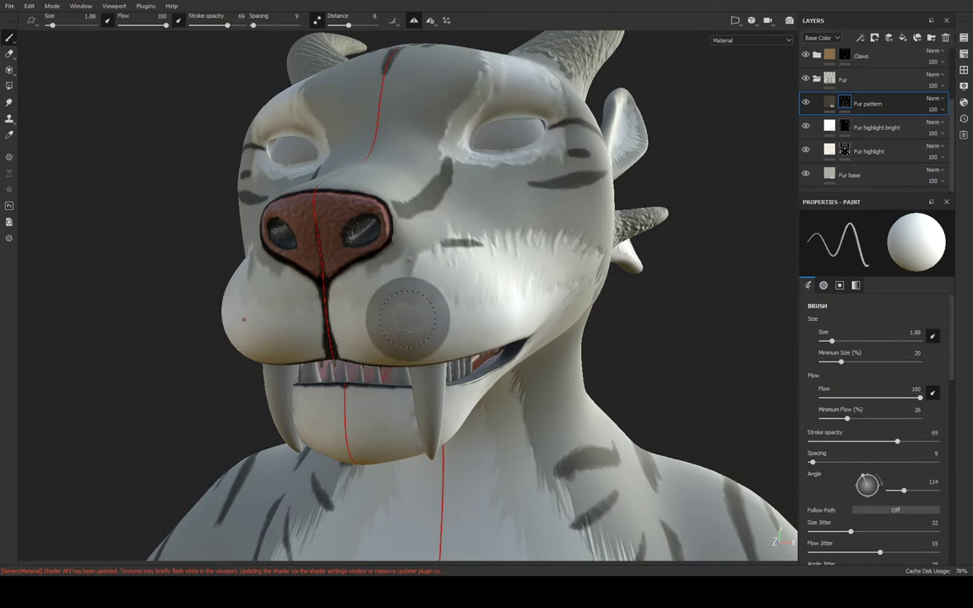
{"action": "left_click_drag", "start_coordinate": [380, 336], "coordinate": [406, 321], "text": "alt"}
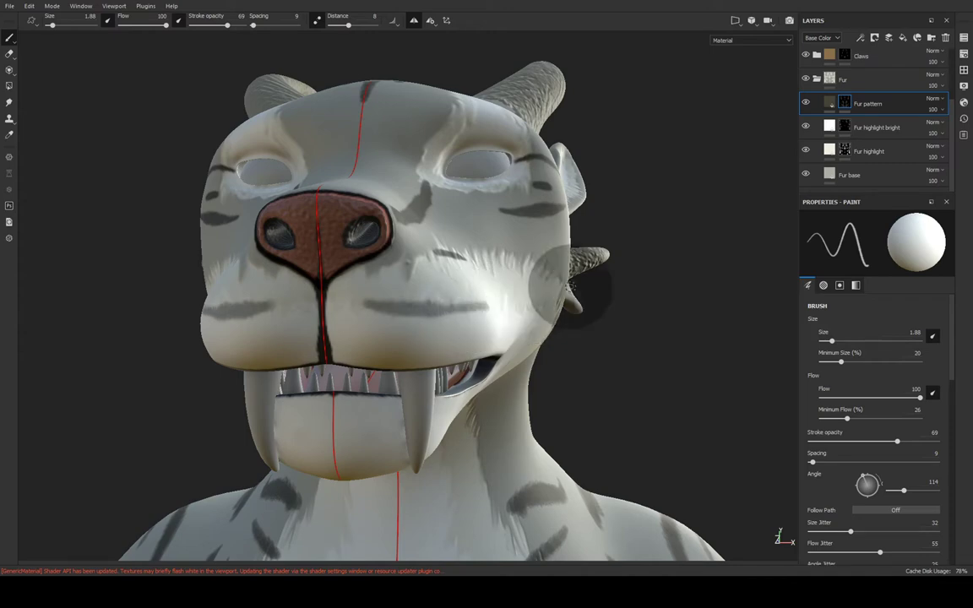
{"action": "left_click_drag", "start_coordinate": [518, 302], "coordinate": [430, 278], "text": "alt"}
{"action": "scroll", "coordinate": [457, 264], "scroll_direction": "up", "scroll_amount": 5}
{"action": "middle_click_drag", "start_coordinate": [457, 264], "coordinate": [403, 239]}
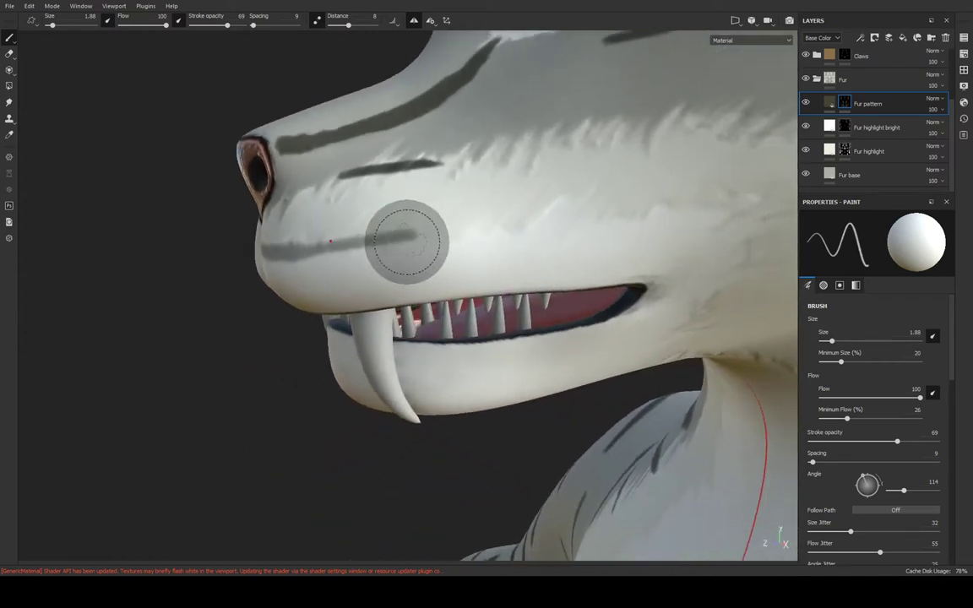
Extend a grey stripe across the muzzle toward the mouth corner and paint another one
{"action": "mouse_move", "coordinate": [427, 238]}
{"action": "left_mouse_down"}
{"action": "mouse_move", "coordinate": [608, 244]}
{"action": "mouse_move", "coordinate": [677, 260]}
{"action": "left_mouse_up"}
{"action": "left_click_drag", "start_coordinate": [503, 243], "coordinate": [511, 252], "text": "alt"}
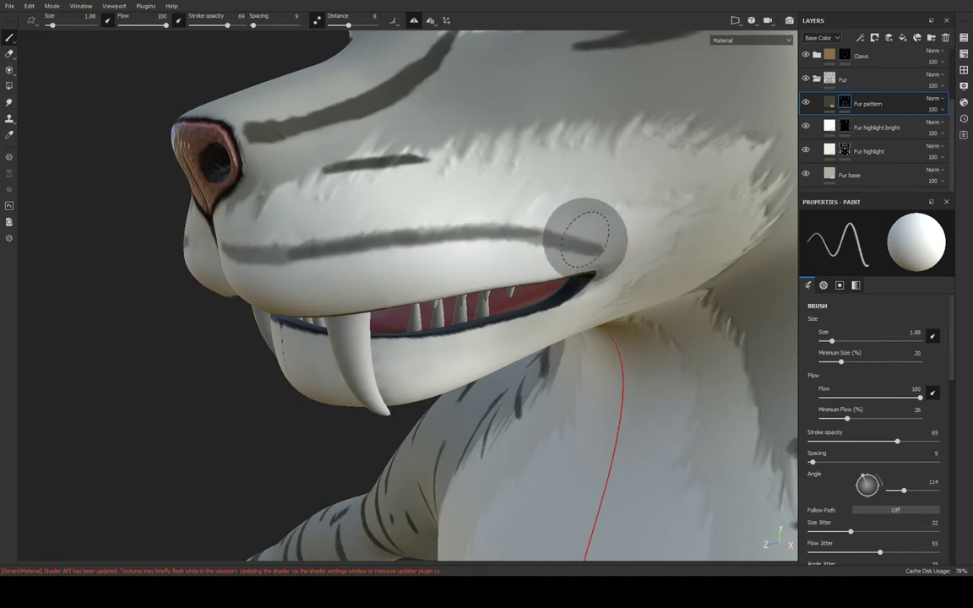
{"action": "left_click_drag", "start_coordinate": [586, 231], "coordinate": [391, 271], "text": "alt"}
{"action": "left_click_drag", "start_coordinate": [247, 259], "coordinate": [311, 266]}
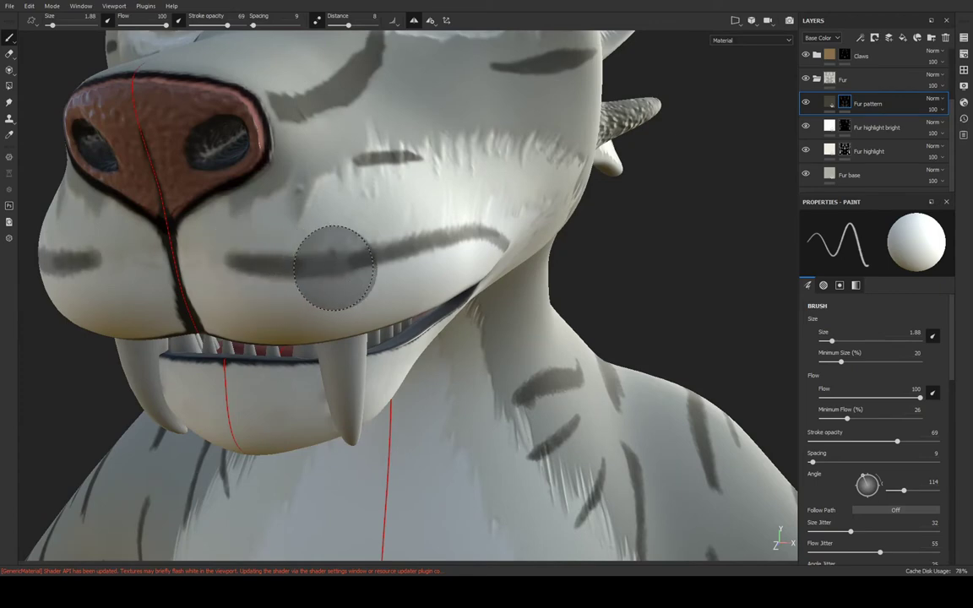
Paint a grey stripe near the cheek edge, then restore stroke opacity to 100
{"action": "mouse_move", "coordinate": [557, 221]}
{"action": "left_mouse_down", "text": "alt"}
{"action": "mouse_move", "coordinate": [337, 202]}
{"action": "mouse_move", "coordinate": [382, 242]}
{"action": "left_mouse_up", "text": "alt"}
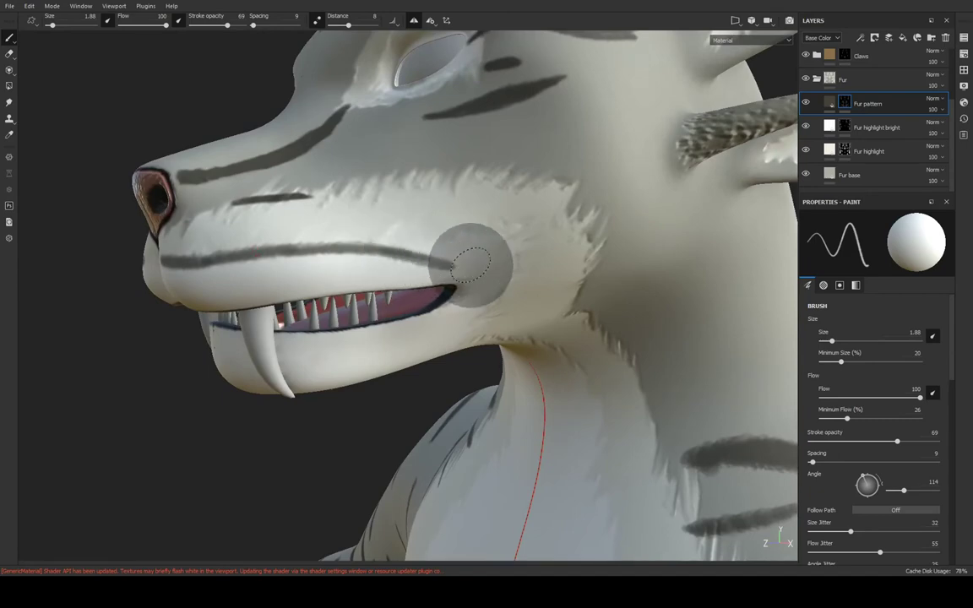
{"action": "mouse_move", "coordinate": [488, 275]}
{"action": "left_mouse_down", "text": "alt"}
{"action": "mouse_move", "coordinate": [463, 220]}
{"action": "mouse_move", "coordinate": [503, 203]}
{"action": "mouse_move", "coordinate": [447, 228]}
{"action": "left_mouse_up", "text": "alt"}
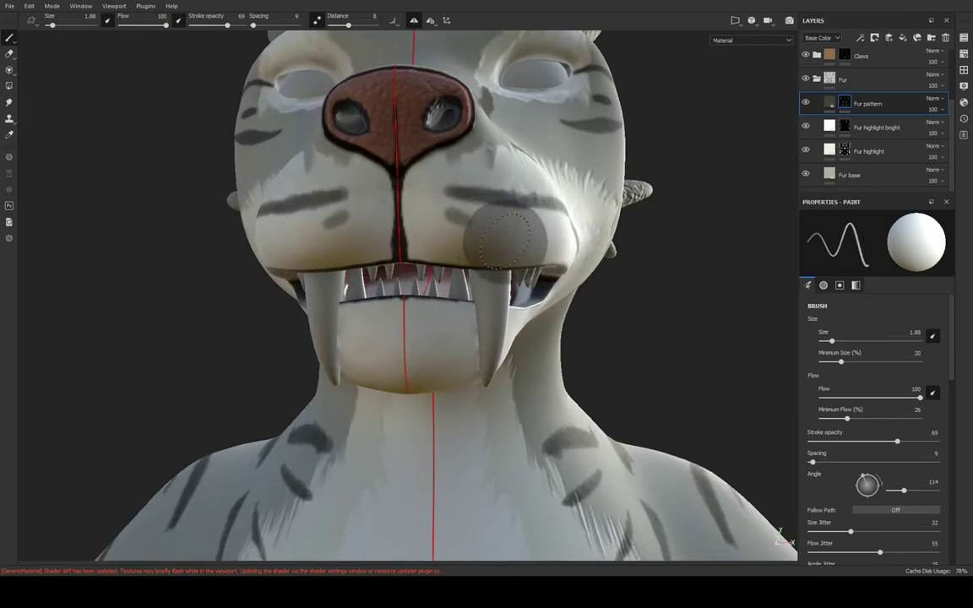
{"action": "mouse_move", "coordinate": [560, 228]}
{"action": "left_mouse_down"}
{"action": "mouse_move", "coordinate": [592, 211]}
{"action": "mouse_move", "coordinate": [456, 279]}
{"action": "left_mouse_up"}
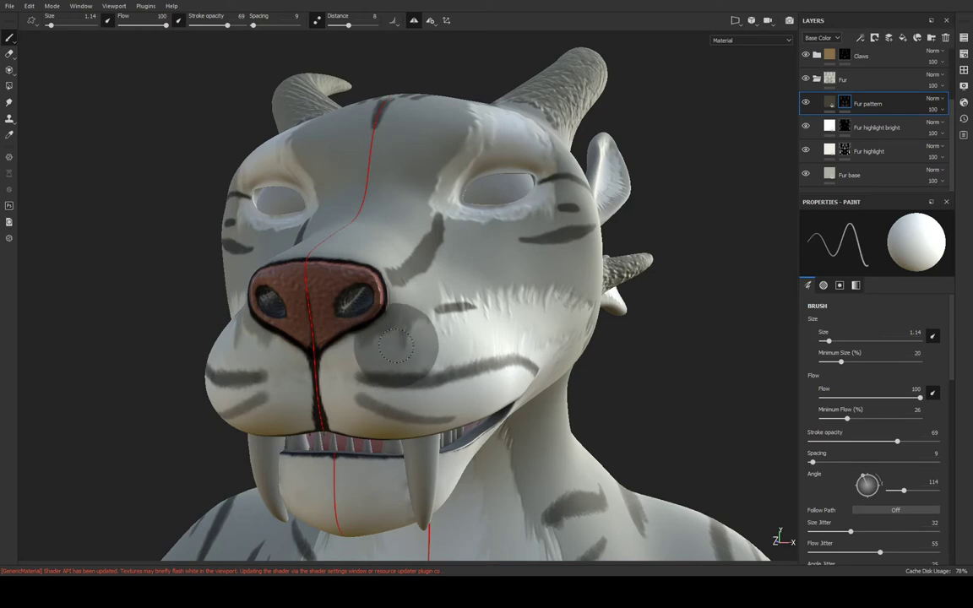
{"action": "left_click_drag", "start_coordinate": [478, 345], "coordinate": [491, 347], "text": "alt"}
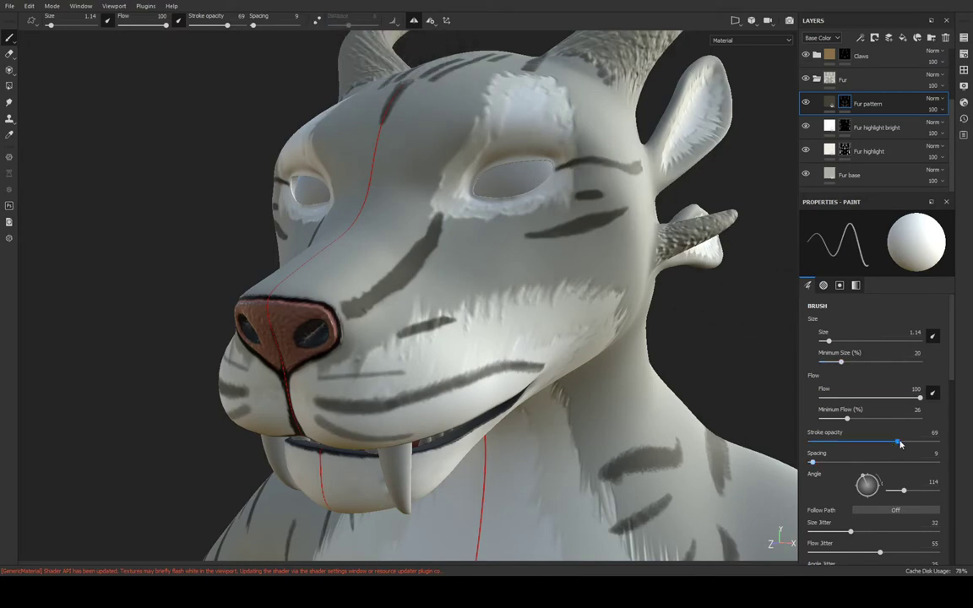
{"action": "left_click_drag", "start_coordinate": [901, 444], "coordinate": [937, 442]}
Set the brush to 100 stroke opacity and size 0.59
{"action": "left_click_drag", "start_coordinate": [734, 352], "coordinate": [464, 369], "text": "alt"}
{"action": "right_click_drag", "start_coordinate": [426, 345], "coordinate": [635, 340], "text": "alt"}
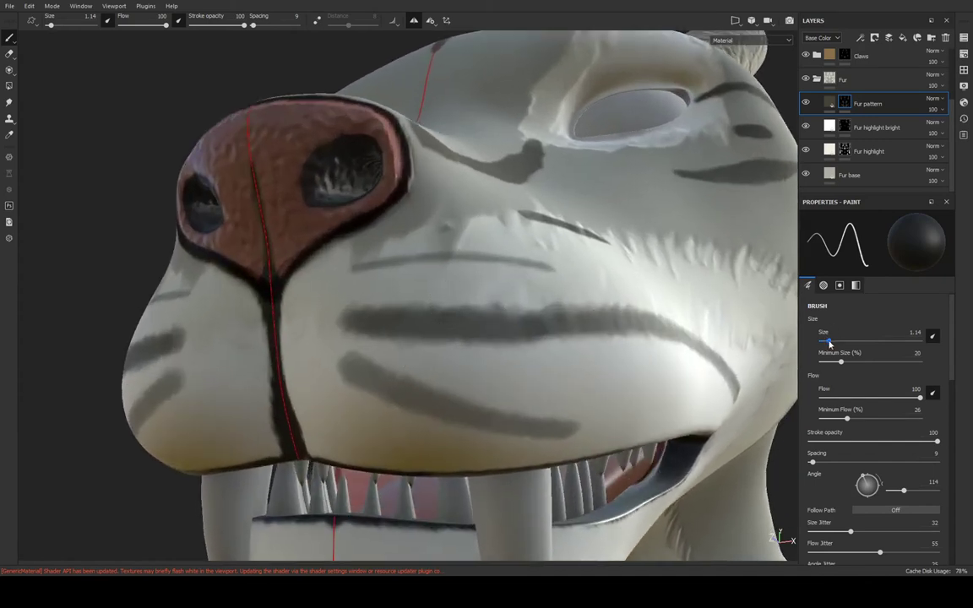
{"action": "left_click_drag", "start_coordinate": [829, 342], "coordinate": [817, 348]}
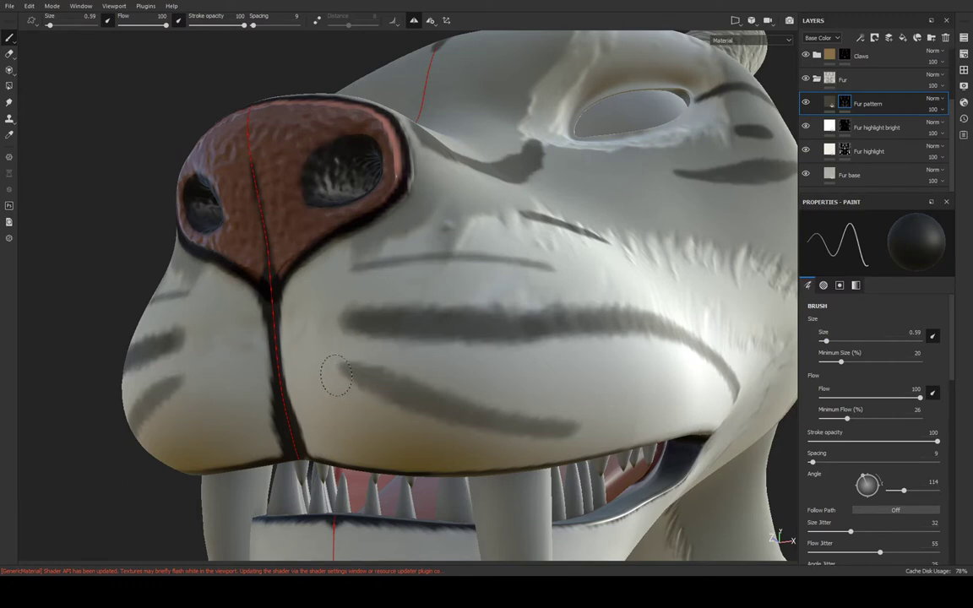
Darken and extend the thin stripe above the mouth, viewed in side profile
{"action": "mouse_move", "coordinate": [391, 424]}
{"action": "left_mouse_down", "text": "alt"}
{"action": "mouse_move", "coordinate": [495, 373]}
{"action": "mouse_move", "coordinate": [470, 345]}
{"action": "left_mouse_up", "text": "alt"}
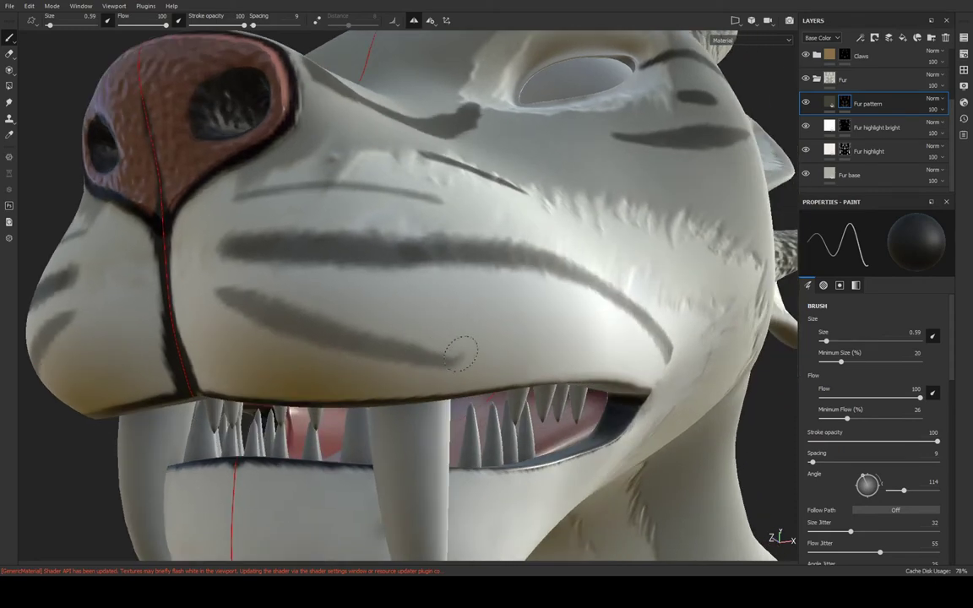
{"action": "mouse_move", "coordinate": [450, 382]}
{"action": "left_mouse_down", "text": "alt"}
{"action": "mouse_move", "coordinate": [373, 311]}
{"action": "mouse_move", "coordinate": [391, 300]}
{"action": "left_mouse_up", "text": "alt"}
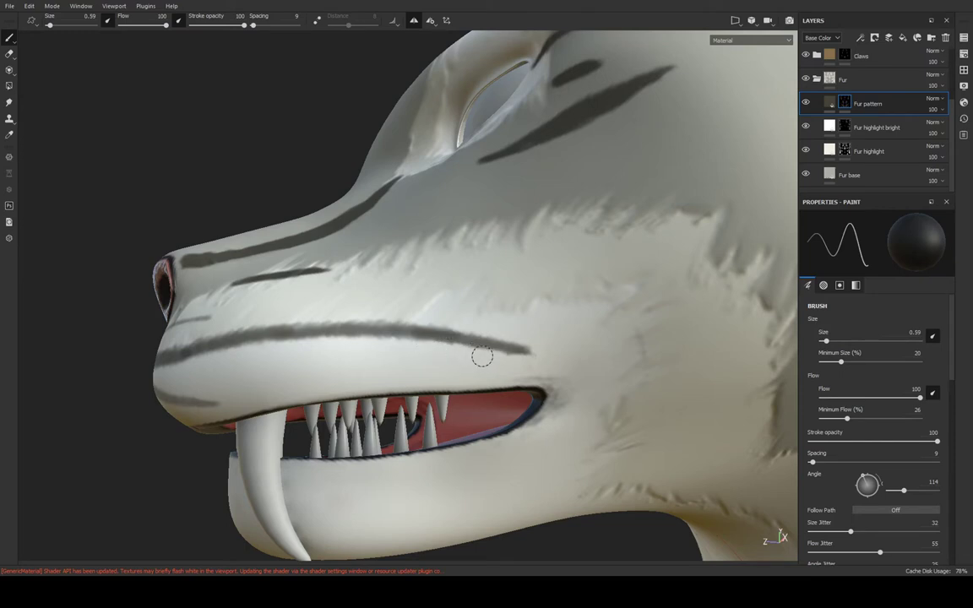
{"action": "left_click_drag", "start_coordinate": [541, 351], "coordinate": [492, 336]}
{"action": "left_click_drag", "start_coordinate": [401, 297], "coordinate": [542, 293], "text": "alt"}
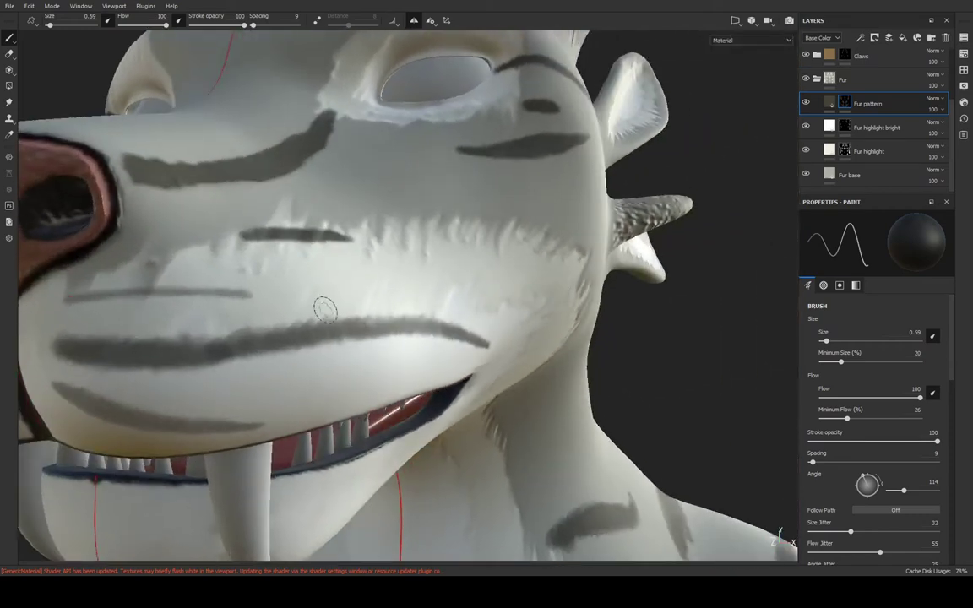
{"action": "left_click_drag", "start_coordinate": [249, 293], "coordinate": [376, 294], "text": "alt"}
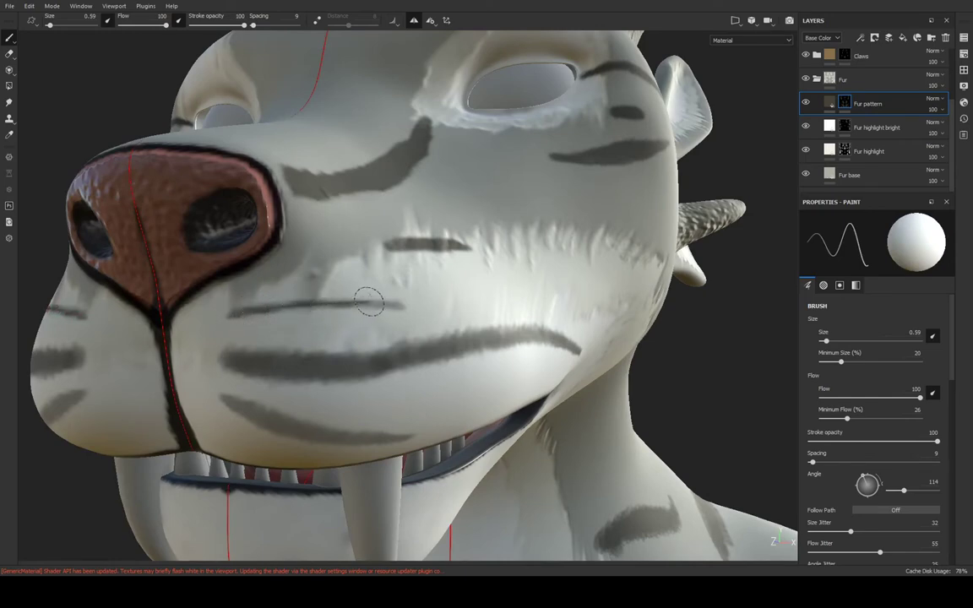
{"action": "mouse_move", "coordinate": [406, 290]}
{"action": "right_mouse_down", "text": "alt"}
{"action": "mouse_move", "coordinate": [538, 106]}
{"action": "mouse_move", "coordinate": [593, 202]}
{"action": "right_mouse_up", "text": "alt"}
{"action": "mouse_move", "coordinate": [593, 202]}
{"action": "left_mouse_down", "text": "alt"}
{"action": "mouse_move", "coordinate": [479, 294]}
{"action": "mouse_move", "coordinate": [450, 298]}
{"action": "left_mouse_up", "text": "alt"}
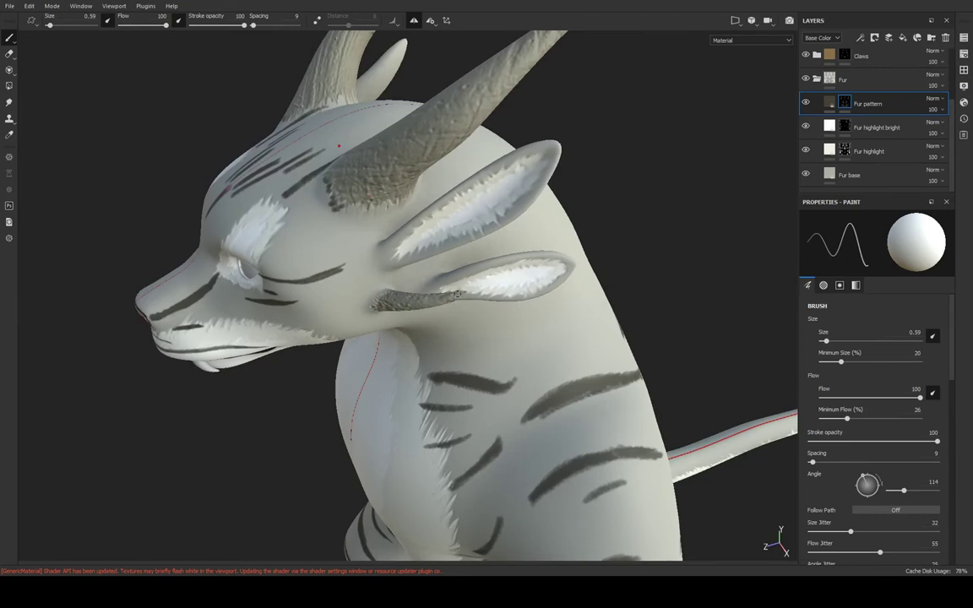
Zoom in on the head and thicken the dark stripe above the eye
{"action": "left_click_drag", "start_coordinate": [450, 298], "coordinate": [448, 203], "text": "alt"}
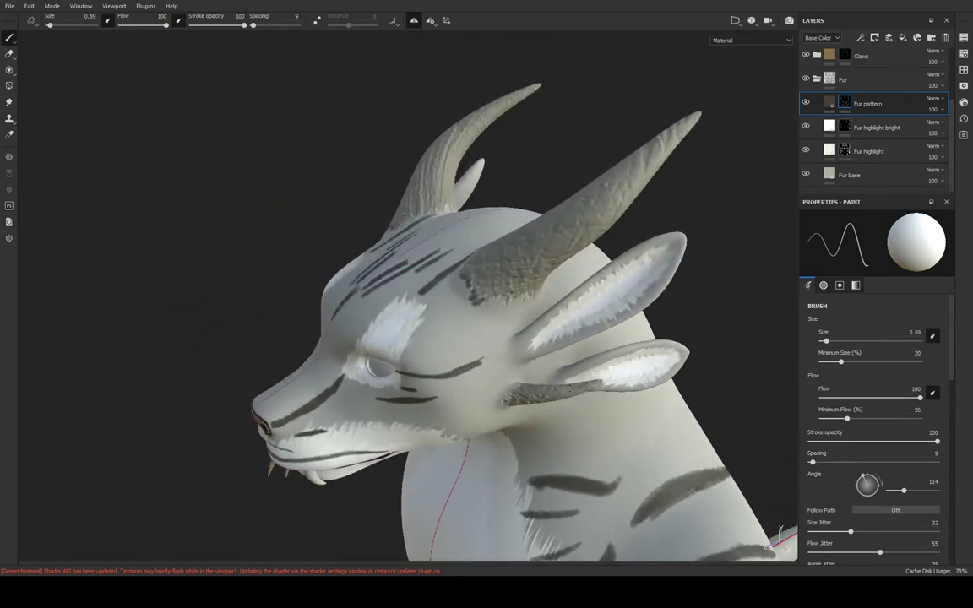
{"action": "right_click_drag", "start_coordinate": [447, 203], "coordinate": [592, 229], "text": "alt"}
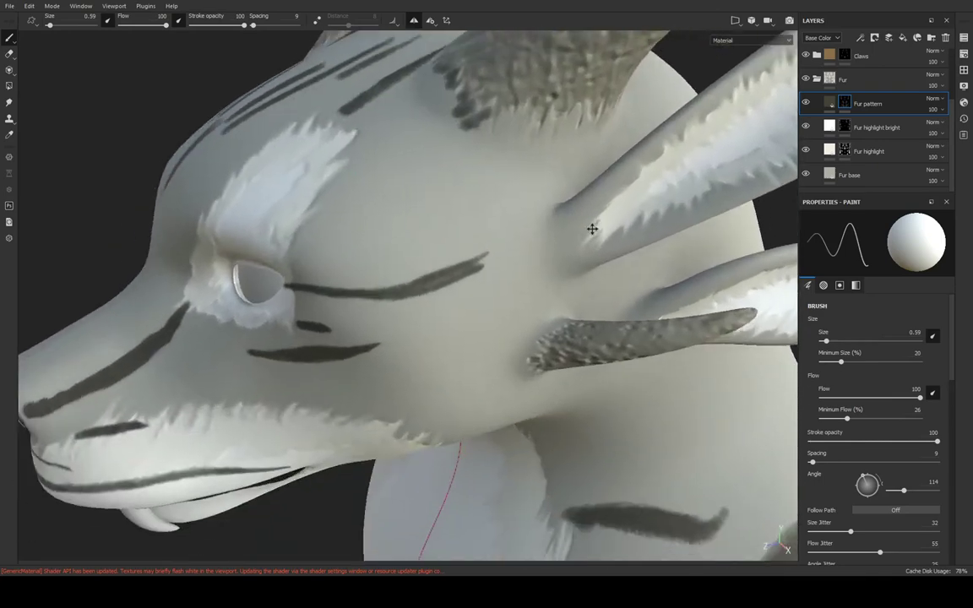
{"action": "left_click_drag", "start_coordinate": [592, 229], "coordinate": [396, 349], "text": "alt"}
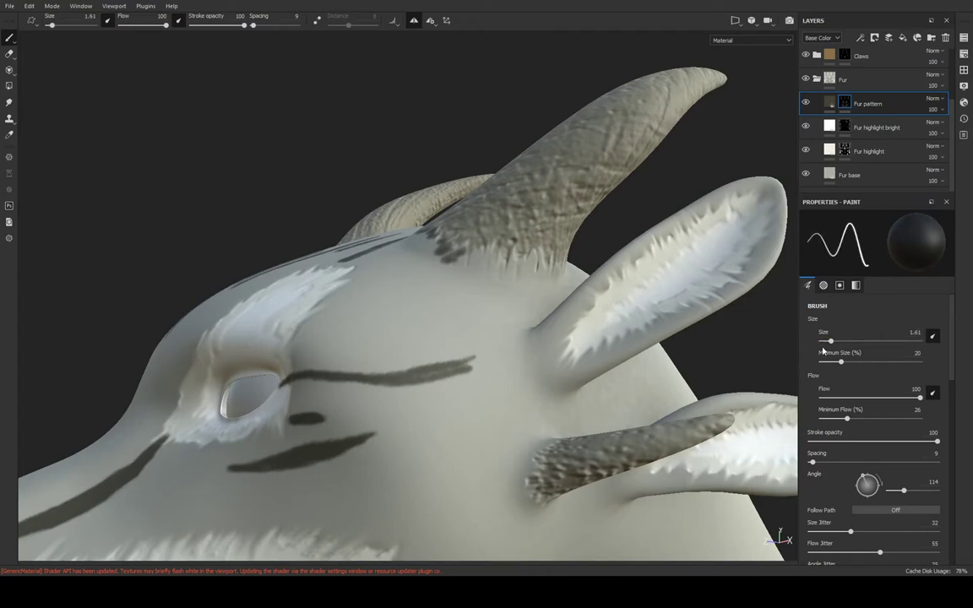
{"action": "scroll", "coordinate": [428, 497], "scroll_direction": "up", "scroll_amount": 2}
{"action": "left_click_drag", "start_coordinate": [427, 497], "coordinate": [382, 374], "text": "alt"}
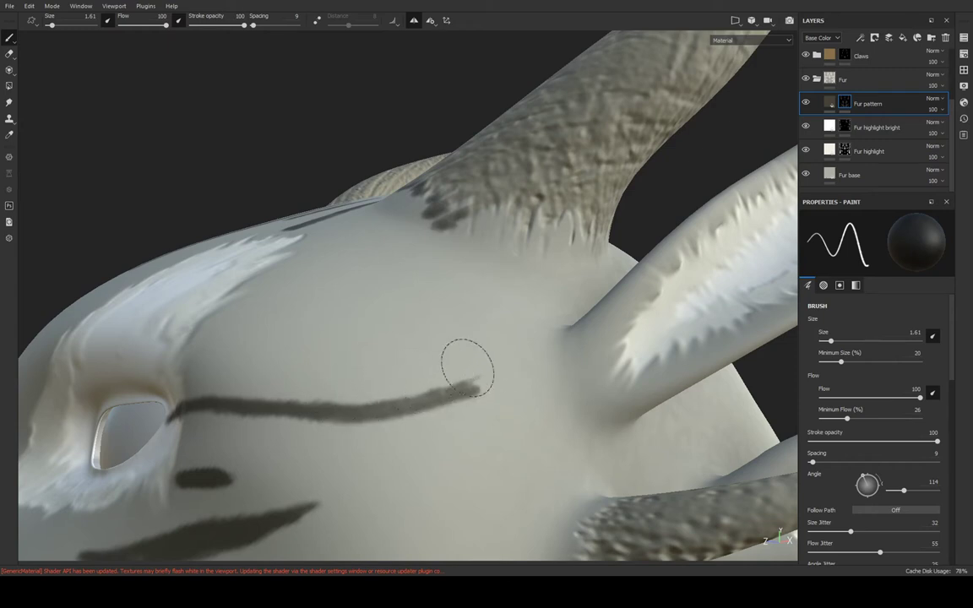
{"action": "left_click_drag", "start_coordinate": [456, 369], "coordinate": [488, 297], "text": "alt"}
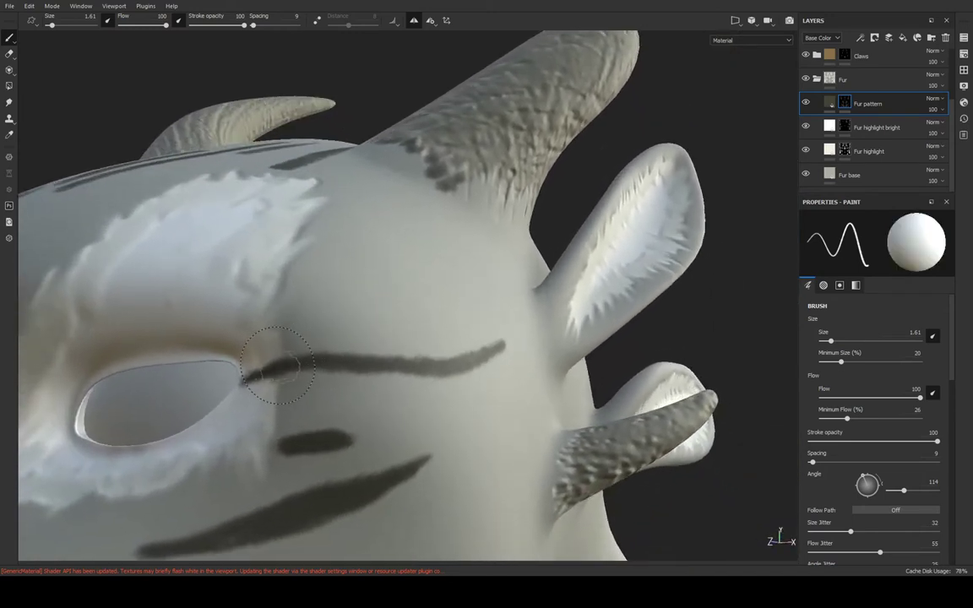
{"action": "mouse_move", "coordinate": [321, 361]}
{"action": "left_mouse_down"}
{"action": "mouse_move", "coordinate": [384, 348]}
{"action": "mouse_move", "coordinate": [452, 358]}
{"action": "left_mouse_up"}
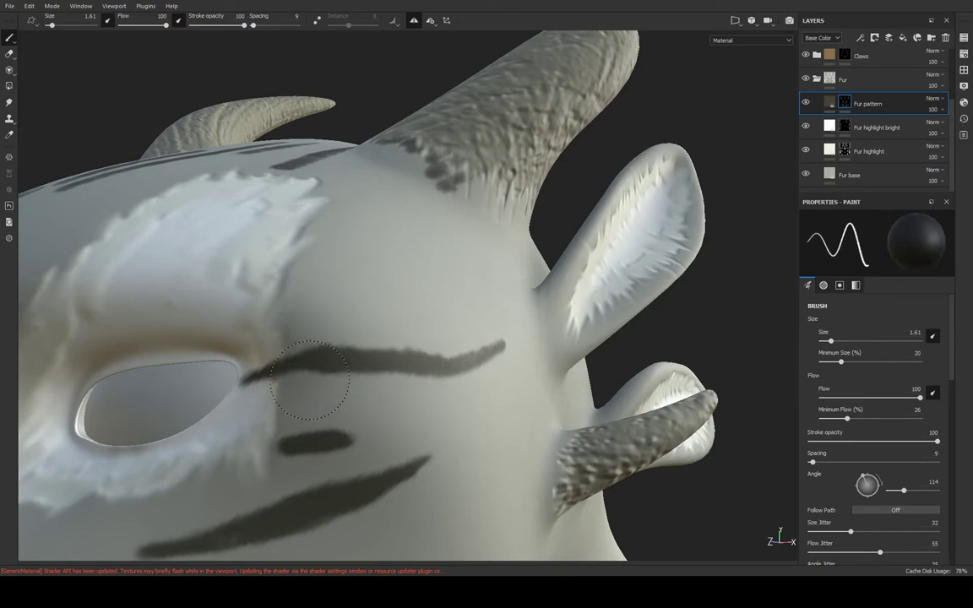
{"action": "key", "text": "x"}
{"action": "key", "text": "x"}
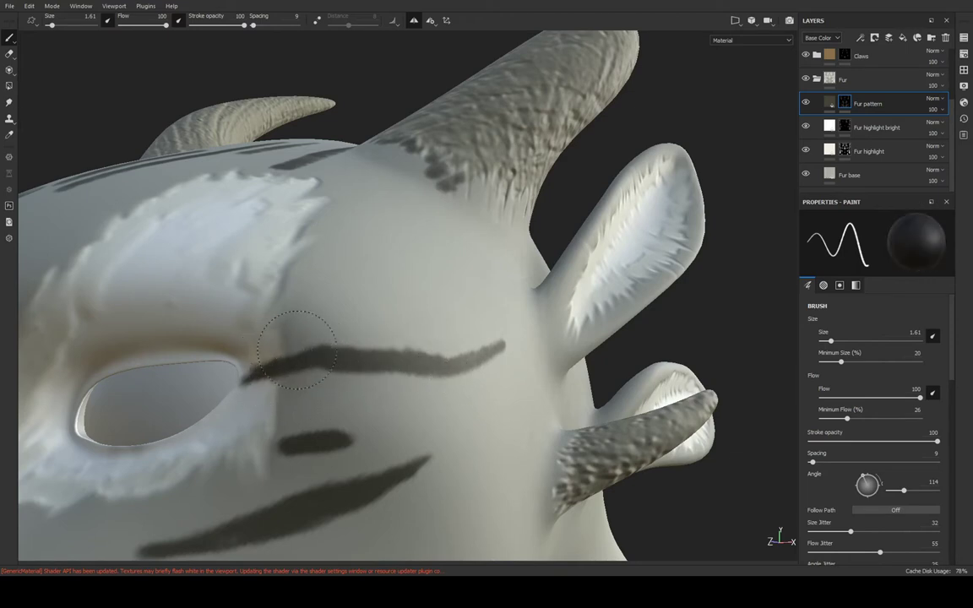
{"action": "key", "text": "x"}
{"action": "key", "text": "x"}
{"action": "key", "text": "x"}
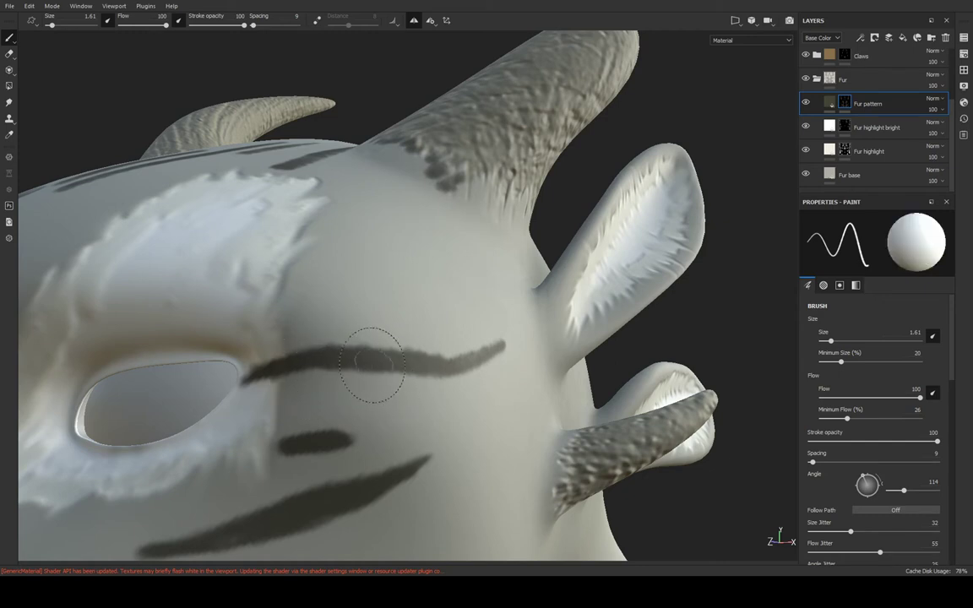
From a new angle, thicken the dark brow stripe above the eye further
{"action": "left_click_drag", "start_coordinate": [463, 386], "coordinate": [357, 328], "text": "alt"}
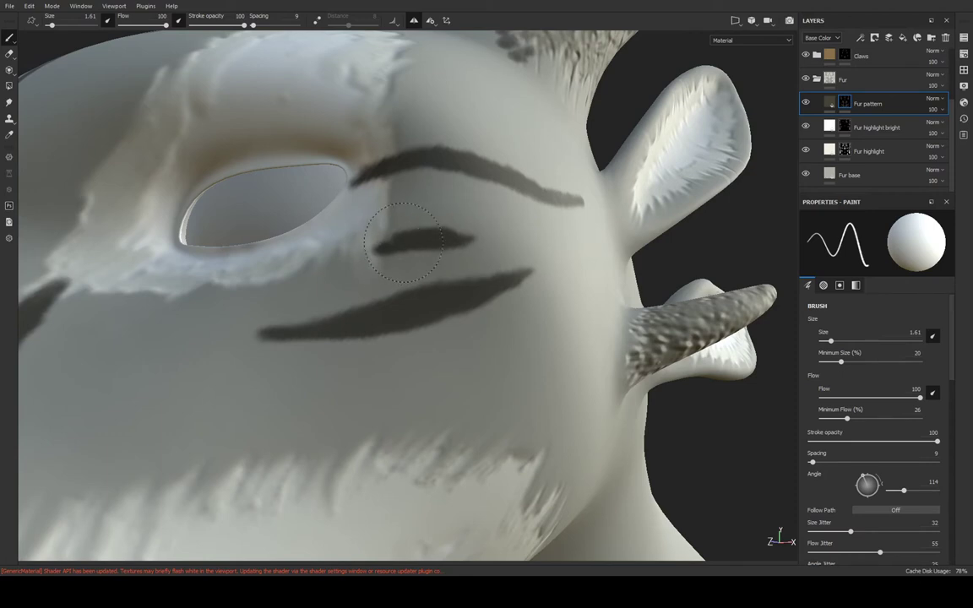
{"action": "mouse_move", "coordinate": [452, 243]}
{"action": "left_mouse_down", "text": "alt"}
{"action": "mouse_move", "coordinate": [456, 282]}
{"action": "mouse_move", "coordinate": [317, 294]}
{"action": "left_mouse_up", "text": "alt"}
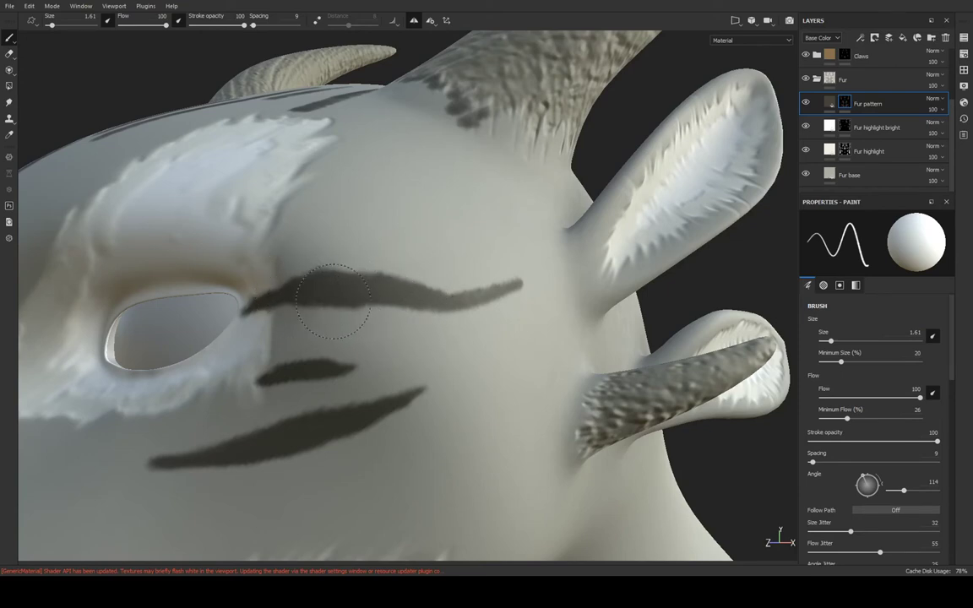
{"action": "left_click_drag", "start_coordinate": [334, 301], "coordinate": [429, 304]}
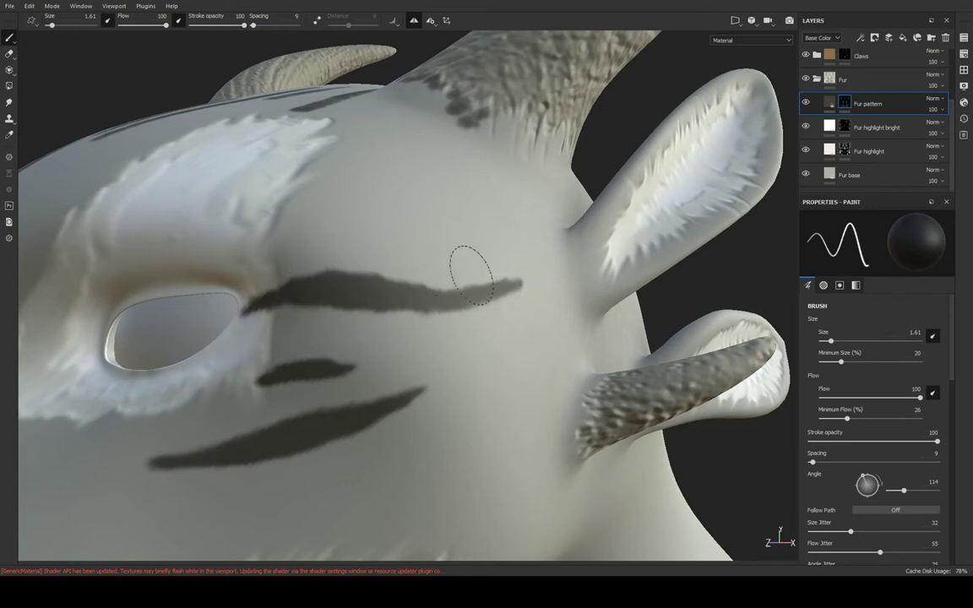
{"action": "mouse_move", "coordinate": [521, 213]}
{"action": "left_mouse_down", "text": "alt"}
{"action": "mouse_move", "coordinate": [400, 248]}
{"action": "mouse_move", "coordinate": [579, 371]}
{"action": "mouse_move", "coordinate": [456, 359]}
{"action": "mouse_move", "coordinate": [515, 233]}
{"action": "left_mouse_up", "text": "alt"}
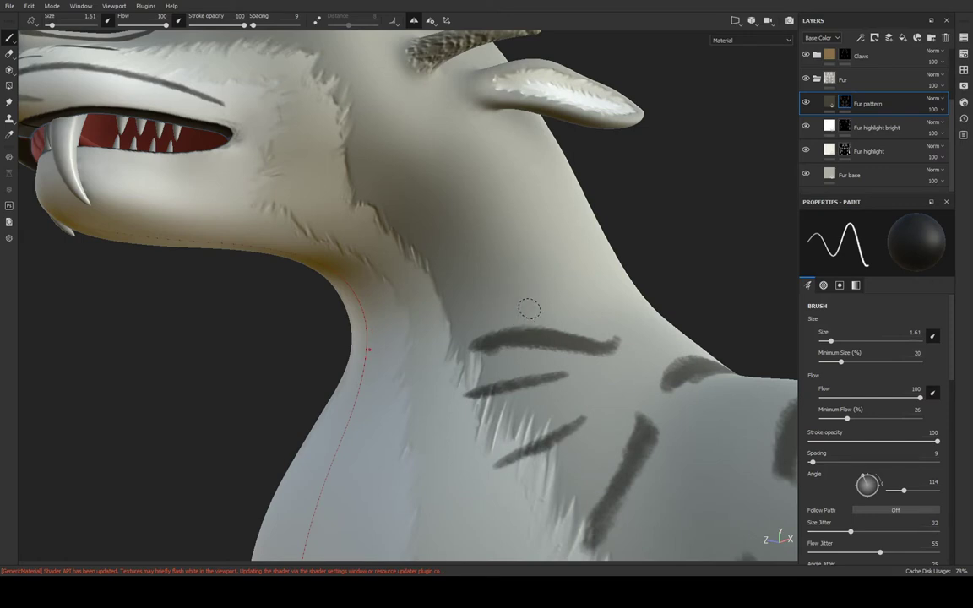
Raise the brush size to 5.17 and paint a dark diagonal stripe down the neck
{"action": "left_click_drag", "start_coordinate": [536, 217], "coordinate": [569, 291], "text": "alt"}
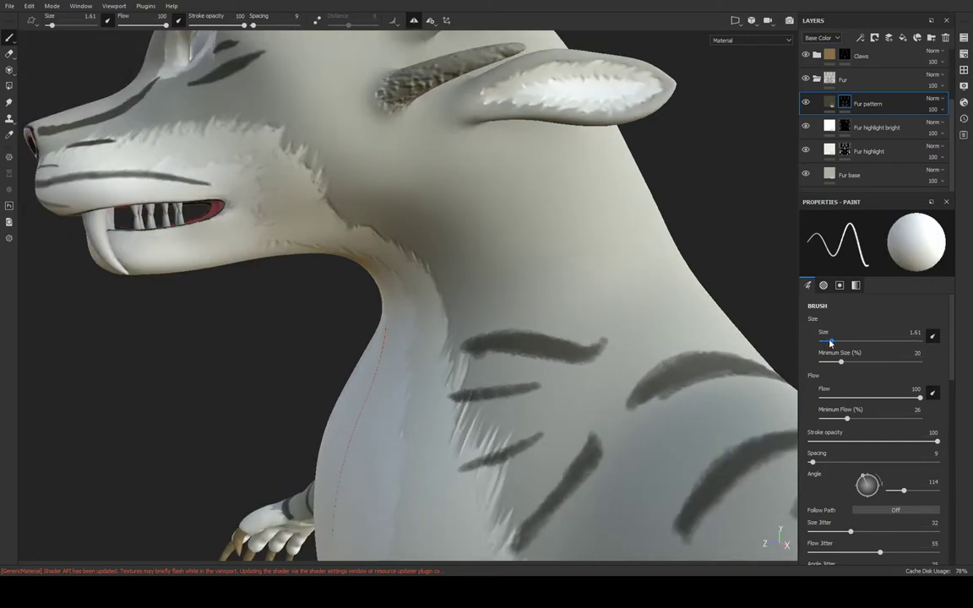
{"action": "left_click_drag", "start_coordinate": [830, 342], "coordinate": [841, 341]}
{"action": "mouse_move", "coordinate": [642, 279]}
{"action": "left_mouse_down", "text": "alt"}
{"action": "mouse_move", "coordinate": [555, 264]}
{"action": "mouse_move", "coordinate": [483, 337]}
{"action": "left_mouse_up", "text": "alt"}
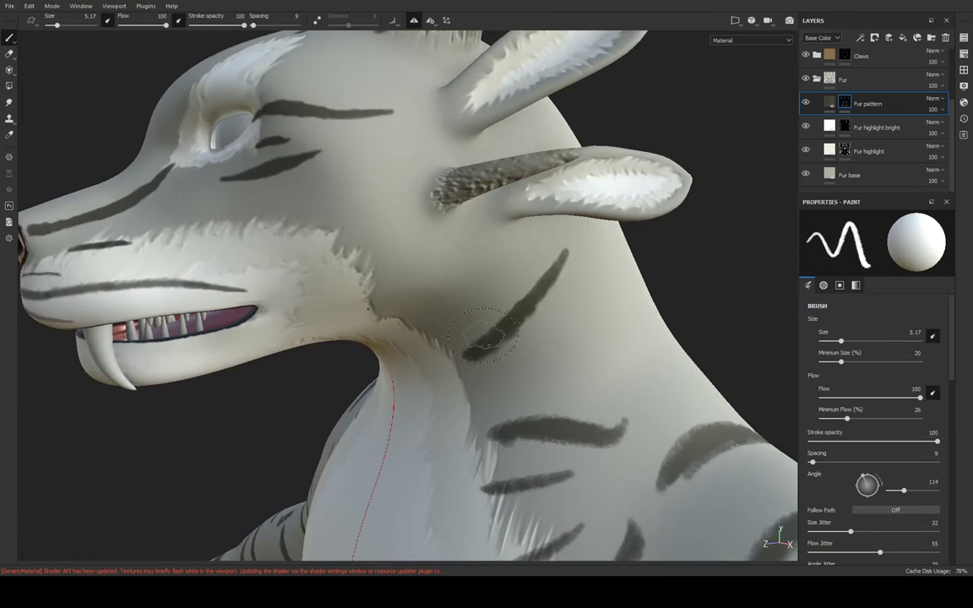
{"action": "left_click_drag", "start_coordinate": [486, 250], "coordinate": [420, 316]}
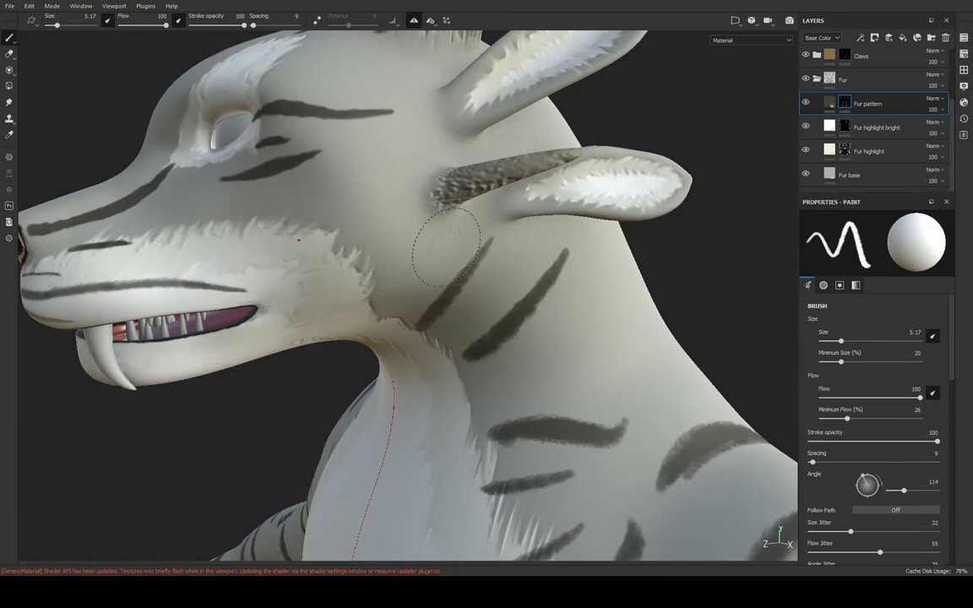
Paint diagonal dark stripes below the ear, on the back of the neck and upper back
{"action": "mouse_move", "coordinate": [448, 221]}
{"action": "middle_mouse_down"}
{"action": "mouse_move", "coordinate": [586, 271]}
{"action": "mouse_move", "coordinate": [483, 225]}
{"action": "mouse_move", "coordinate": [494, 195]}
{"action": "middle_mouse_up"}
{"action": "mouse_move", "coordinate": [464, 139]}
{"action": "left_mouse_down"}
{"action": "mouse_move", "coordinate": [423, 269]}
{"action": "mouse_move", "coordinate": [336, 289]}
{"action": "left_mouse_up"}
{"action": "mouse_move", "coordinate": [499, 217]}
{"action": "middle_mouse_down"}
{"action": "mouse_move", "coordinate": [503, 237]}
{"action": "mouse_move", "coordinate": [426, 347]}
{"action": "mouse_move", "coordinate": [343, 278]}
{"action": "middle_mouse_up"}
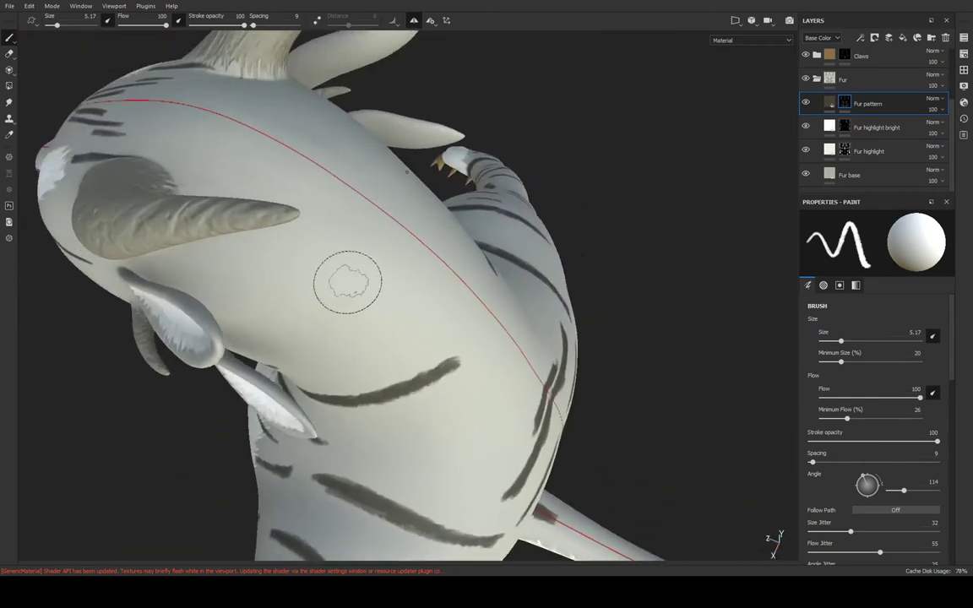
{"action": "mouse_move", "coordinate": [254, 300]}
{"action": "left_mouse_down"}
{"action": "mouse_move", "coordinate": [336, 224]}
{"action": "mouse_move", "coordinate": [282, 330]}
{"action": "left_mouse_up"}
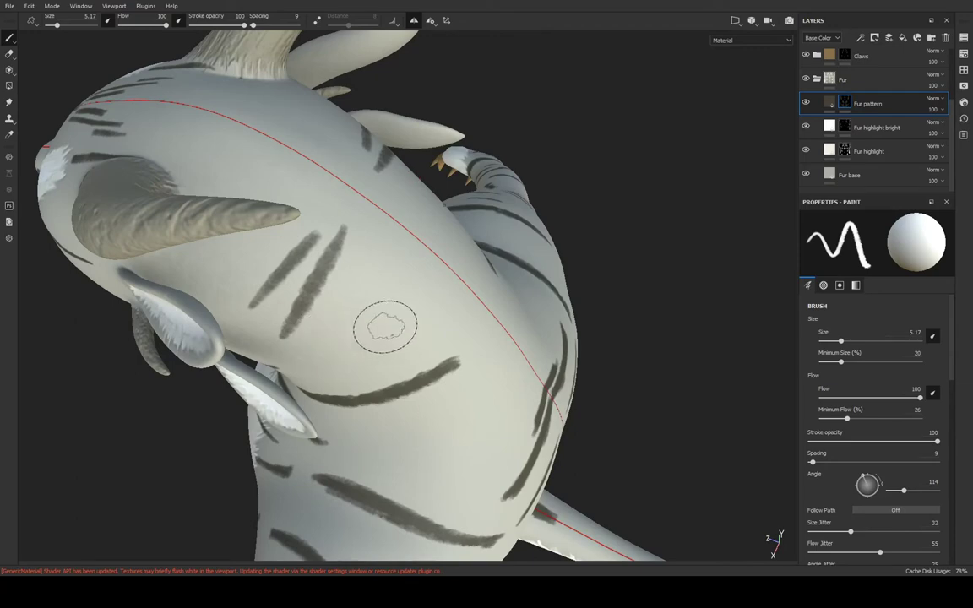
{"action": "mouse_move", "coordinate": [445, 211]}
{"action": "left_mouse_down"}
{"action": "mouse_move", "coordinate": [391, 339]}
{"action": "mouse_move", "coordinate": [407, 266]}
{"action": "mouse_move", "coordinate": [379, 320]}
{"action": "left_mouse_up"}
{"action": "mouse_move", "coordinate": [351, 209]}
{"action": "left_mouse_down"}
{"action": "mouse_move", "coordinate": [269, 238]}
{"action": "mouse_move", "coordinate": [296, 353]}
{"action": "left_mouse_up"}
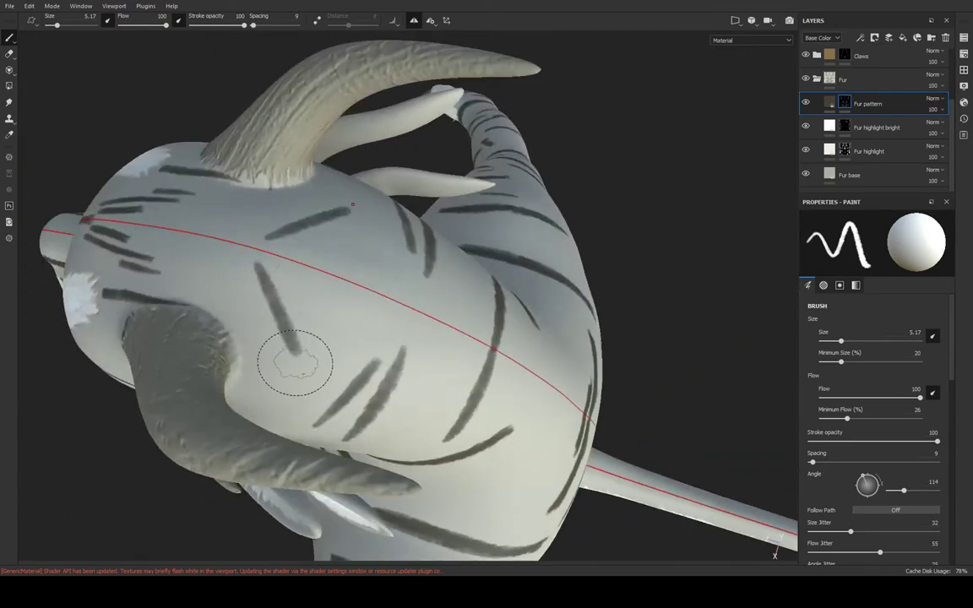
{"action": "mouse_move", "coordinate": [314, 310]}
{"action": "left_mouse_down", "text": "alt"}
{"action": "mouse_move", "coordinate": [458, 195]}
{"action": "mouse_move", "coordinate": [550, 250]}
{"action": "mouse_move", "coordinate": [400, 270]}
{"action": "left_mouse_up", "text": "alt"}
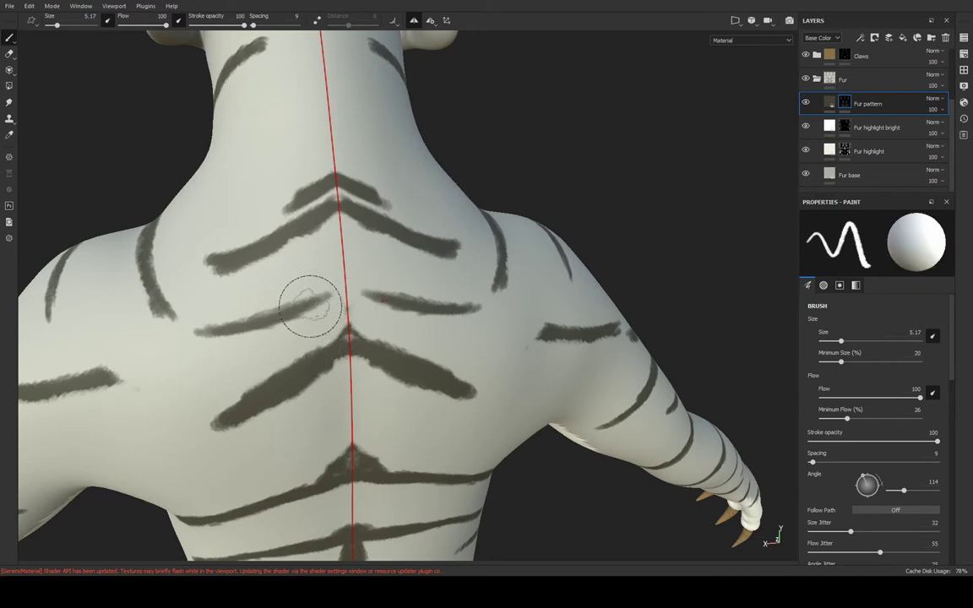
{"action": "mouse_move", "coordinate": [329, 367]}
{"action": "left_mouse_down", "text": "alt"}
{"action": "mouse_move", "coordinate": [271, 343]}
{"action": "mouse_move", "coordinate": [206, 271]}
{"action": "left_mouse_up", "text": "alt"}
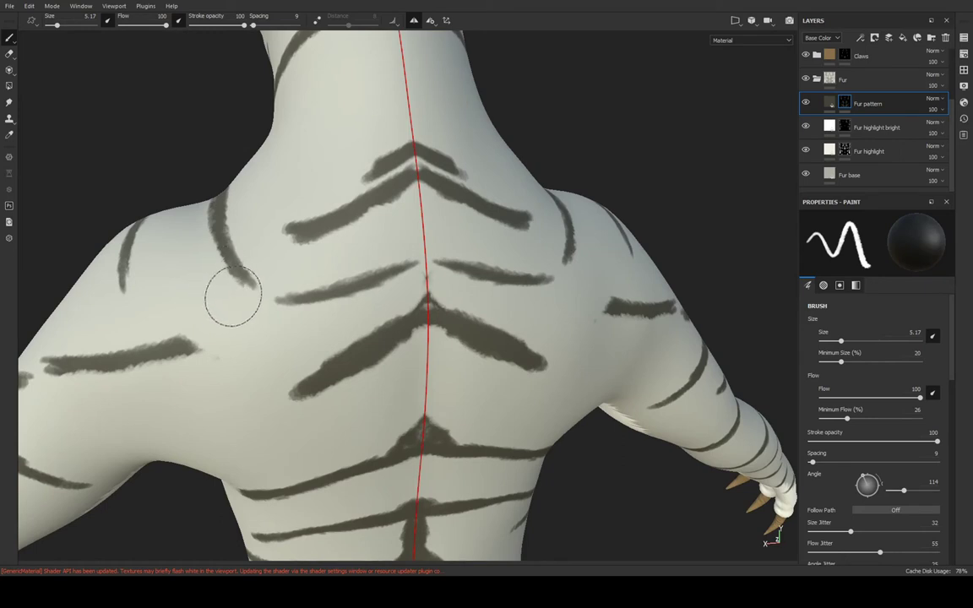
{"action": "left_click_drag", "start_coordinate": [230, 297], "coordinate": [391, 321], "text": "alt"}
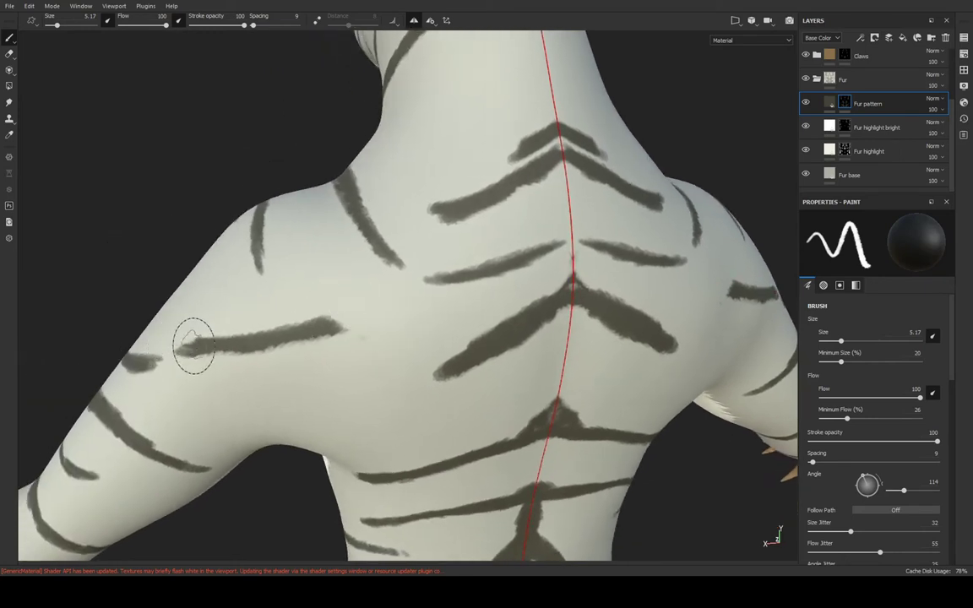
{"action": "left_click_drag", "start_coordinate": [191, 343], "coordinate": [304, 314], "text": "alt"}
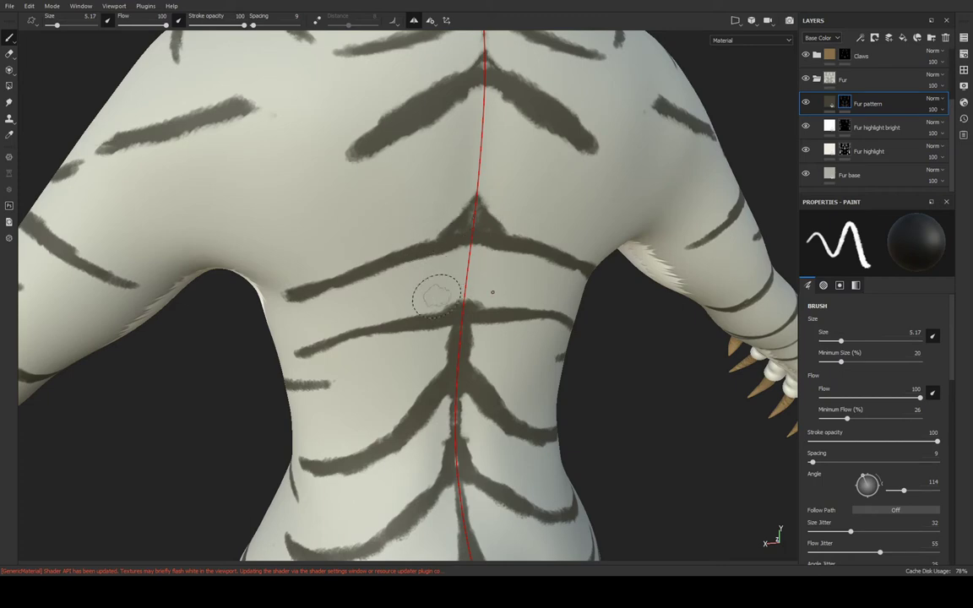
{"action": "mouse_move", "coordinate": [365, 294]}
{"action": "left_mouse_down", "text": "alt"}
{"action": "mouse_move", "coordinate": [545, 282]}
{"action": "mouse_move", "coordinate": [512, 224]}
{"action": "left_mouse_up", "text": "alt"}
{"action": "left_click_drag", "start_coordinate": [511, 324], "coordinate": [543, 271], "text": "alt"}
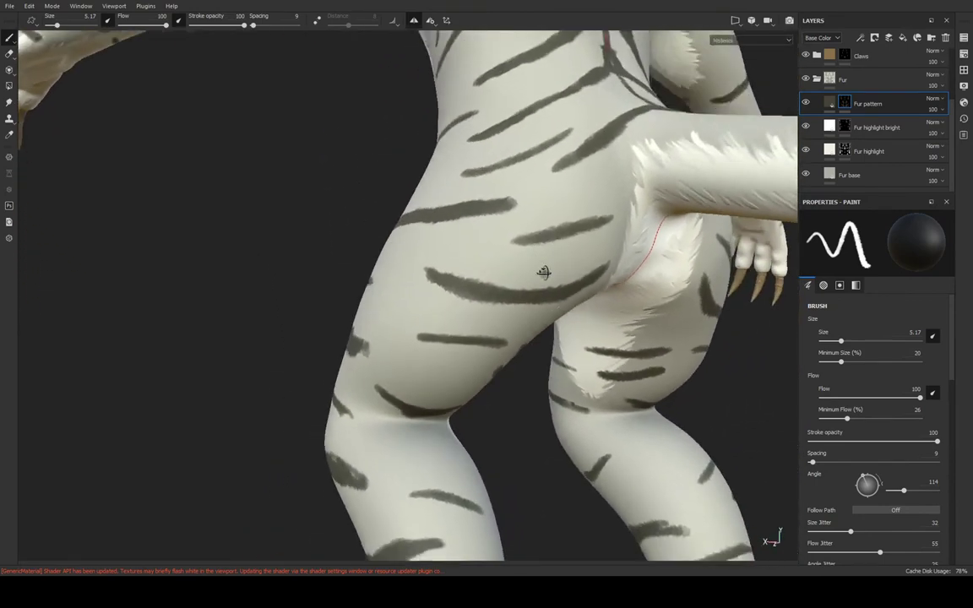
Select the Fur pattern layer's fill and inspect the striped torso, arms and back
{"action": "key", "text": "4"}
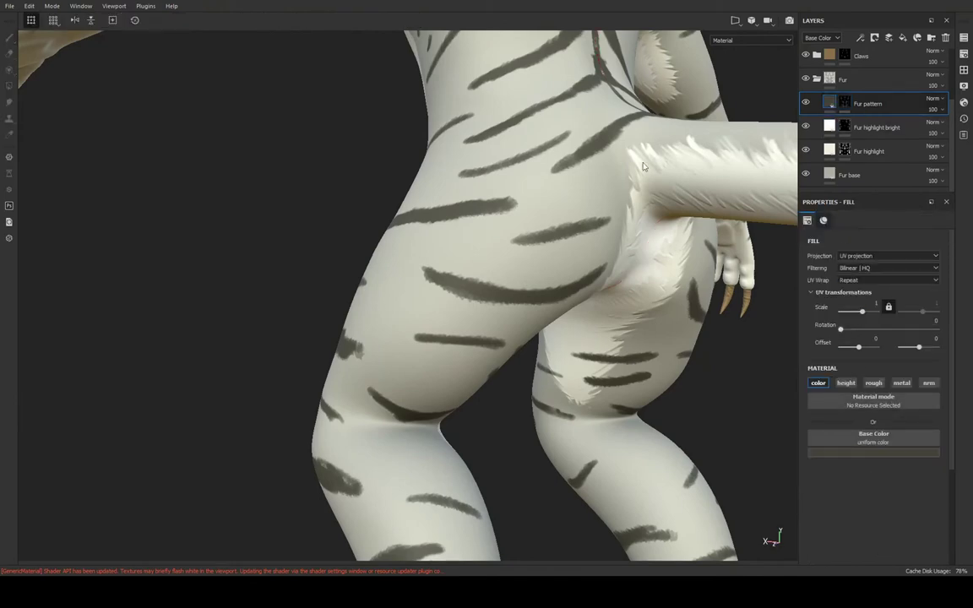
{"action": "mouse_move", "coordinate": [591, 338]}
{"action": "left_mouse_down", "text": "alt"}
{"action": "mouse_move", "coordinate": [541, 350]}
{"action": "mouse_move", "coordinate": [528, 315]}
{"action": "left_mouse_up", "text": "alt"}
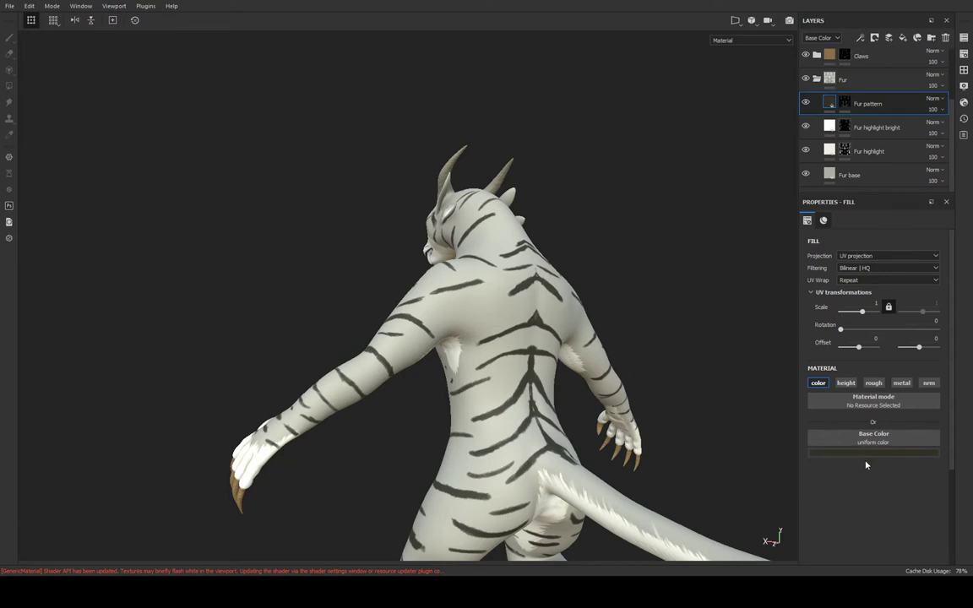
{"action": "mouse_move", "coordinate": [768, 413]}
{"action": "left_mouse_down", "text": "alt"}
{"action": "mouse_move", "coordinate": [608, 256]}
{"action": "mouse_move", "coordinate": [623, 256]}
{"action": "left_mouse_up", "text": "alt"}
{"action": "scroll", "coordinate": [624, 256], "scroll_direction": "up", "scroll_amount": 3}
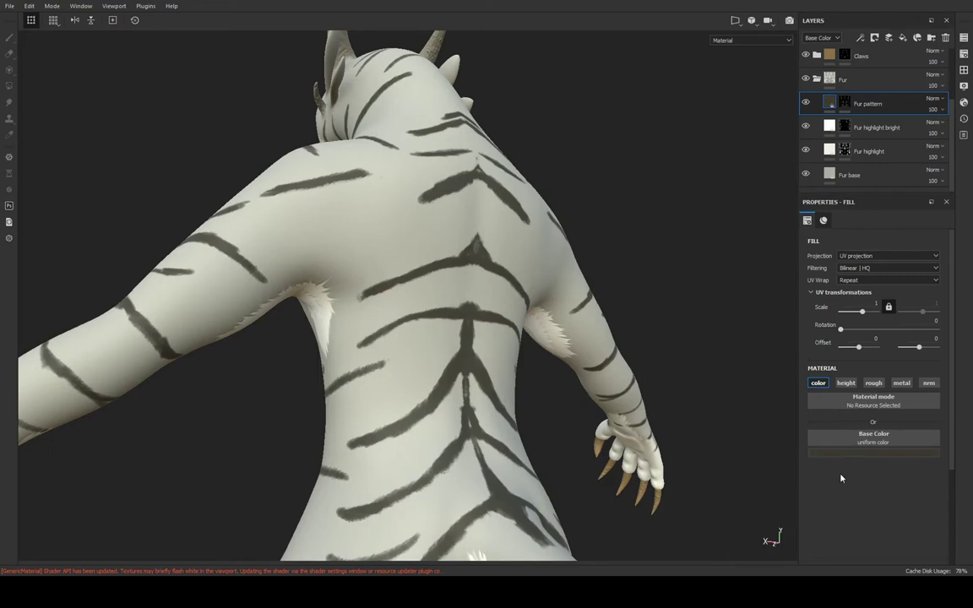
{"action": "mouse_move", "coordinate": [643, 195]}
{"action": "left_mouse_down", "text": "alt"}
{"action": "mouse_move", "coordinate": [547, 237]}
{"action": "mouse_move", "coordinate": [564, 200]}
{"action": "mouse_move", "coordinate": [662, 402]}
{"action": "mouse_move", "coordinate": [608, 261]}
{"action": "mouse_move", "coordinate": [585, 259]}
{"action": "mouse_move", "coordinate": [643, 223]}
{"action": "mouse_move", "coordinate": [690, 230]}
{"action": "mouse_move", "coordinate": [667, 271]}
{"action": "mouse_move", "coordinate": [716, 254]}
{"action": "mouse_move", "coordinate": [550, 310]}
{"action": "mouse_move", "coordinate": [592, 315]}
{"action": "mouse_move", "coordinate": [582, 191]}
{"action": "left_mouse_up", "text": "alt"}
Return to the Fur pattern mask and extend the dark leg stripe upward
{"action": "left_click", "coordinate": [844, 104]}
{"action": "key", "text": "x"}
{"action": "mouse_move", "coordinate": [531, 315]}
{"action": "left_mouse_down"}
{"action": "mouse_move", "coordinate": [586, 271]}
{"action": "mouse_move", "coordinate": [553, 300]}
{"action": "left_mouse_up"}
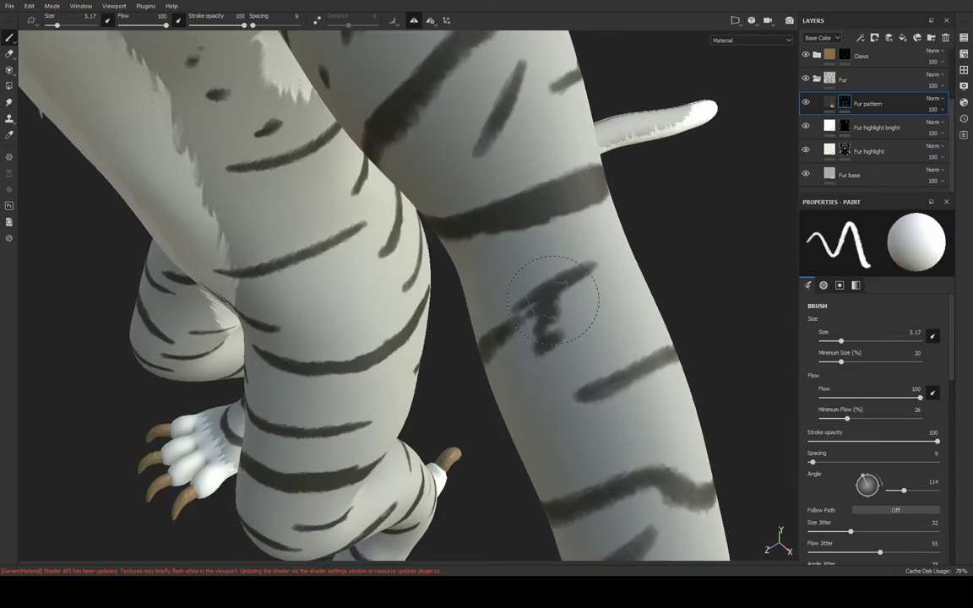
{"action": "mouse_move", "coordinate": [623, 306]}
{"action": "left_mouse_down", "text": "alt"}
{"action": "mouse_move", "coordinate": [673, 174]}
{"action": "mouse_move", "coordinate": [575, 250]}
{"action": "mouse_move", "coordinate": [738, 250]}
{"action": "mouse_move", "coordinate": [265, 191]}
{"action": "mouse_move", "coordinate": [350, 253]}
{"action": "mouse_move", "coordinate": [463, 282]}
{"action": "left_mouse_up", "text": "alt"}
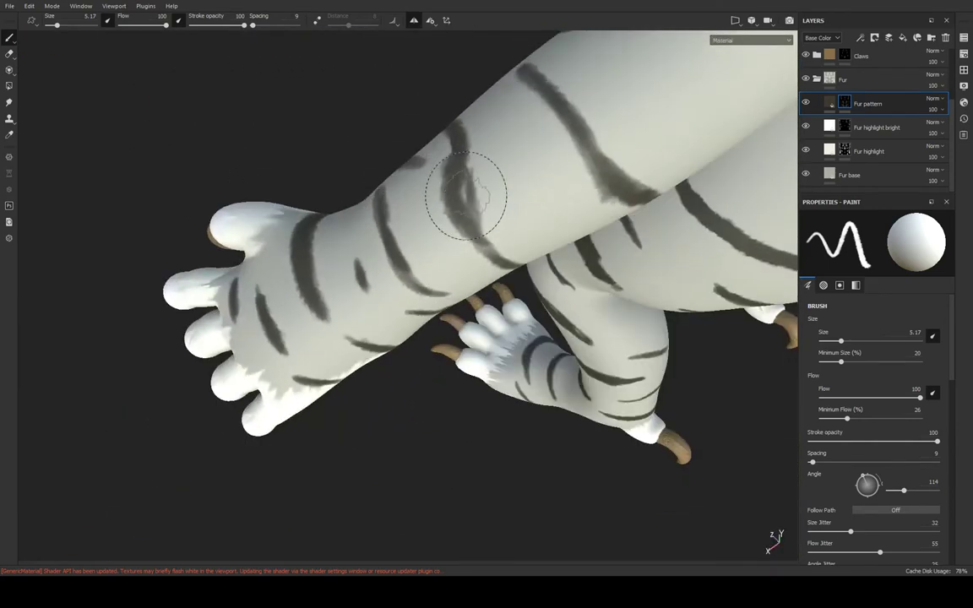
Touch up the stripe on the hind leg, darkening and lightening parts of it
{"action": "key", "text": "x"}
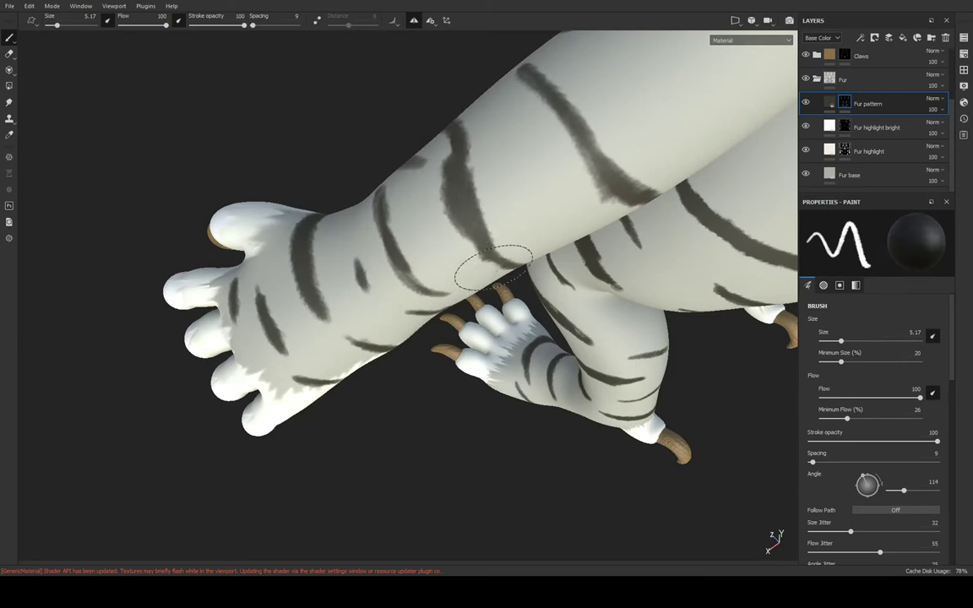
{"action": "mouse_move", "coordinate": [491, 169]}
{"action": "left_mouse_down", "text": "alt"}
{"action": "mouse_move", "coordinate": [491, 244]}
{"action": "mouse_move", "coordinate": [511, 107]}
{"action": "mouse_move", "coordinate": [415, 129]}
{"action": "mouse_move", "coordinate": [503, 282]}
{"action": "left_mouse_up", "text": "alt"}
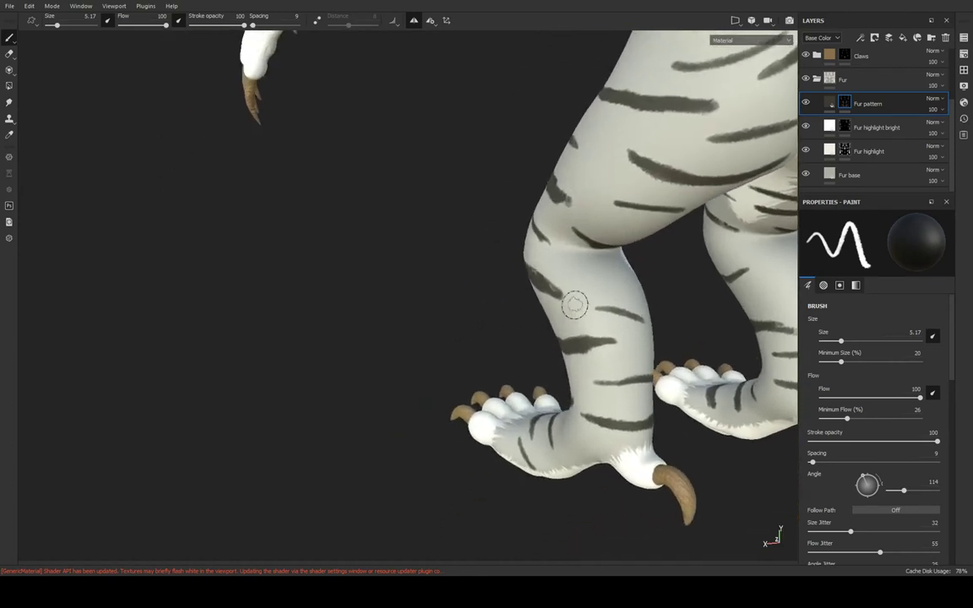
{"action": "mouse_move", "coordinate": [717, 286]}
{"action": "left_mouse_down", "text": "alt"}
{"action": "mouse_move", "coordinate": [568, 285]}
{"action": "mouse_move", "coordinate": [475, 299]}
{"action": "left_mouse_up", "text": "alt"}
{"action": "scroll", "coordinate": [568, 285], "scroll_direction": "up", "scroll_amount": 2}
{"action": "scroll", "coordinate": [556, 279], "scroll_direction": "up", "scroll_amount": 2}
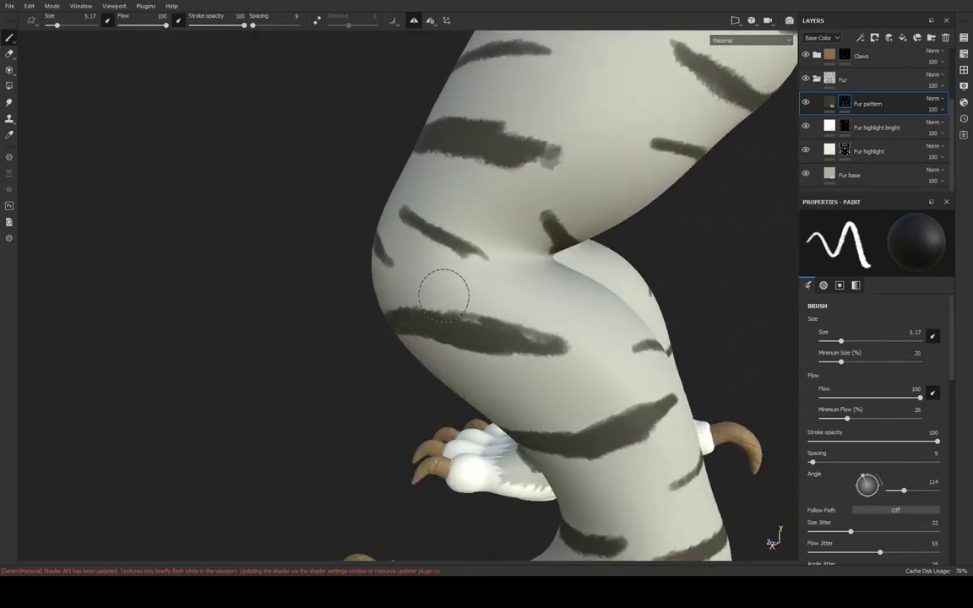
{"action": "key", "text": "x"}
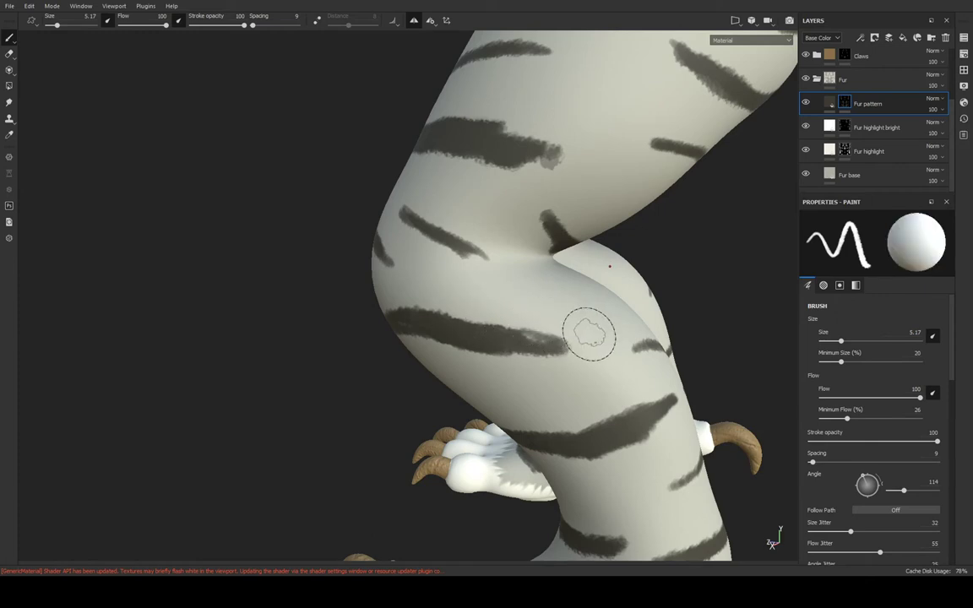
{"action": "mouse_move", "coordinate": [597, 326]}
{"action": "left_mouse_down"}
{"action": "mouse_move", "coordinate": [504, 347]}
{"action": "mouse_move", "coordinate": [560, 330]}
{"action": "mouse_move", "coordinate": [553, 348]}
{"action": "mouse_move", "coordinate": [608, 282]}
{"action": "mouse_move", "coordinate": [636, 278]}
{"action": "left_mouse_up"}
{"action": "key", "text": "x"}
{"action": "key", "text": "x"}
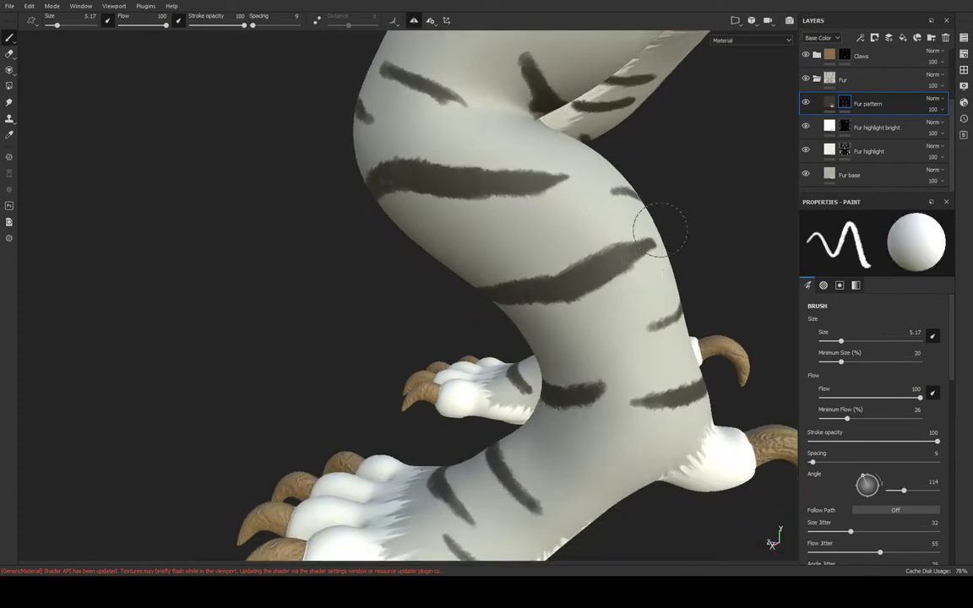
{"action": "mouse_move", "coordinate": [651, 224]}
{"action": "left_mouse_down"}
{"action": "mouse_move", "coordinate": [640, 251]}
{"action": "mouse_move", "coordinate": [586, 245]}
{"action": "mouse_move", "coordinate": [645, 332]}
{"action": "mouse_move", "coordinate": [678, 312]}
{"action": "left_mouse_up"}
{"action": "key", "text": "x"}
{"action": "key", "text": "x"}
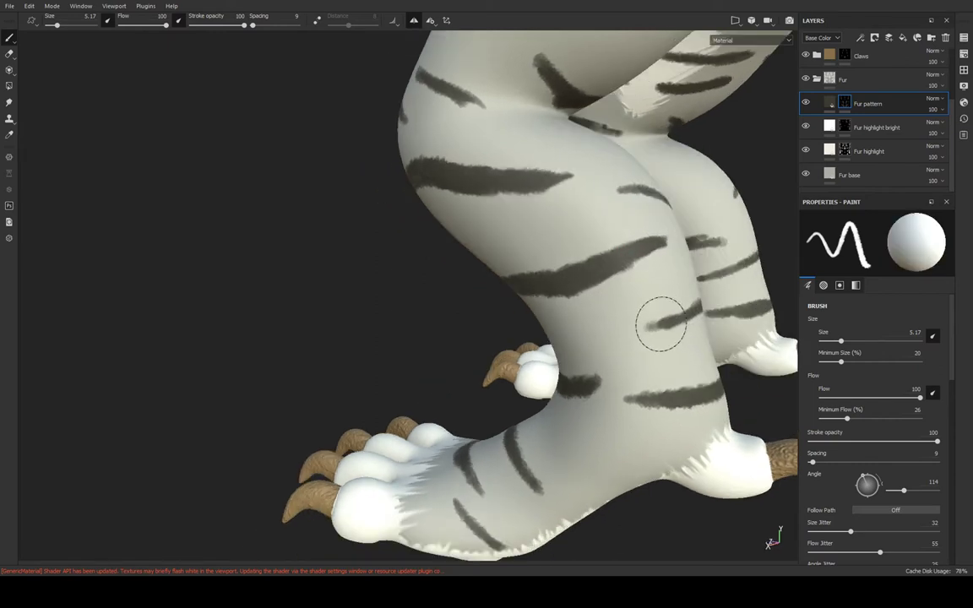
Refine the dark stripes banding both lower legs down toward the feet
{"action": "mouse_move", "coordinate": [719, 271]}
{"action": "left_mouse_down", "text": "alt"}
{"action": "mouse_move", "coordinate": [612, 285]}
{"action": "mouse_move", "coordinate": [597, 278]}
{"action": "mouse_move", "coordinate": [613, 267]}
{"action": "mouse_move", "coordinate": [555, 224]}
{"action": "mouse_move", "coordinate": [716, 256]}
{"action": "left_mouse_up", "text": "alt"}
{"action": "key", "text": "x"}
{"action": "key", "text": "x"}
{"action": "right_click_drag", "start_coordinate": [716, 255], "coordinate": [785, 281], "text": "alt"}
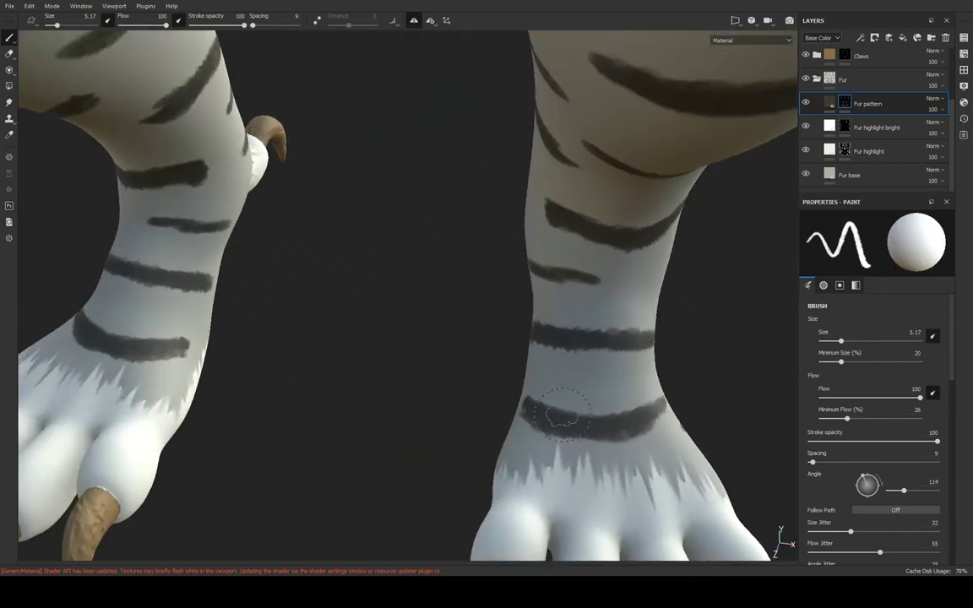
{"action": "left_click_drag", "start_coordinate": [562, 413], "coordinate": [546, 420], "text": "alt"}
{"action": "key", "text": "x"}
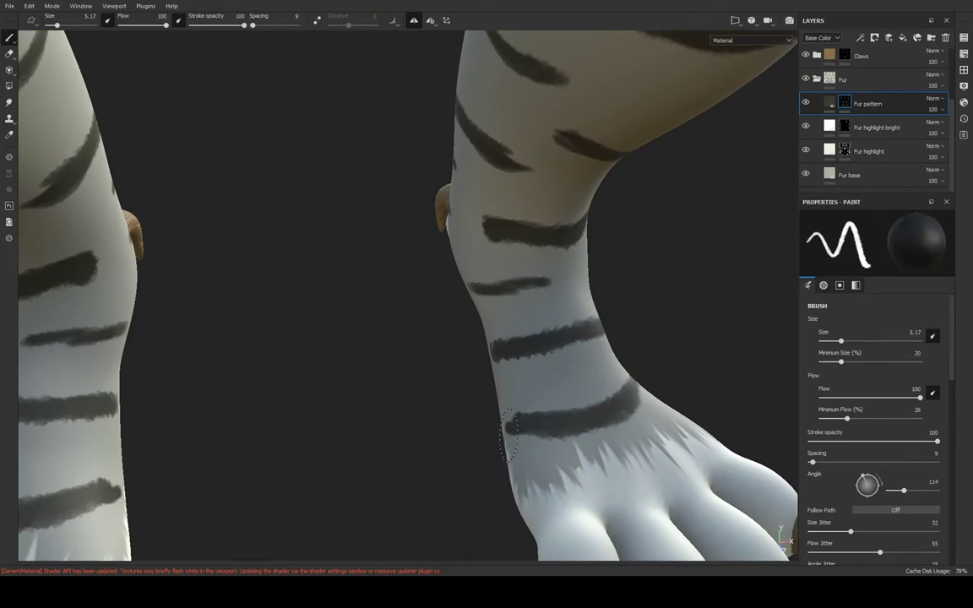
{"action": "key", "text": "x"}
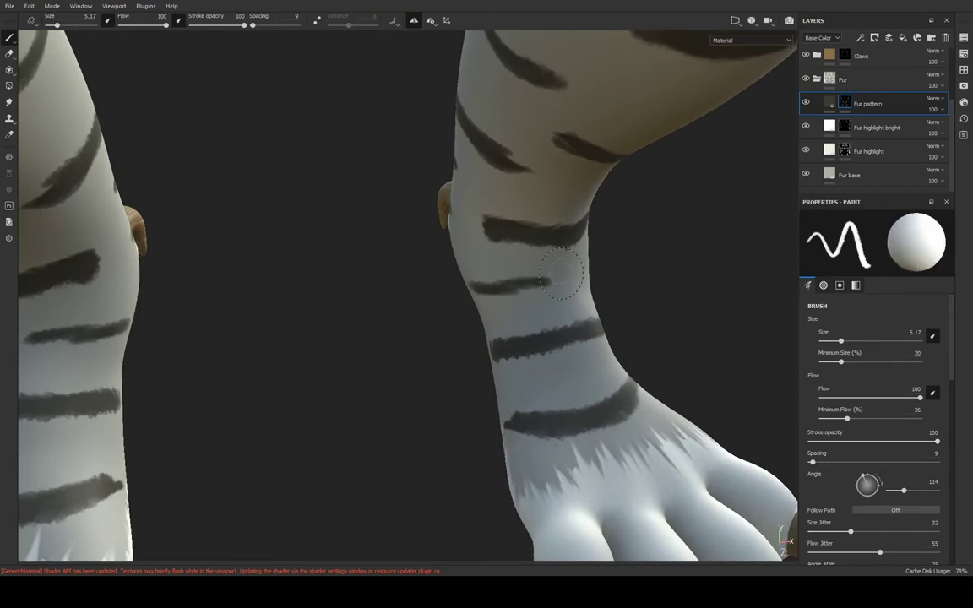
{"action": "mouse_move", "coordinate": [545, 326]}
{"action": "left_mouse_down", "text": "alt"}
{"action": "mouse_move", "coordinate": [559, 235]}
{"action": "mouse_move", "coordinate": [569, 271]}
{"action": "mouse_move", "coordinate": [547, 369]}
{"action": "mouse_move", "coordinate": [582, 321]}
{"action": "mouse_move", "coordinate": [596, 226]}
{"action": "left_mouse_up", "text": "alt"}
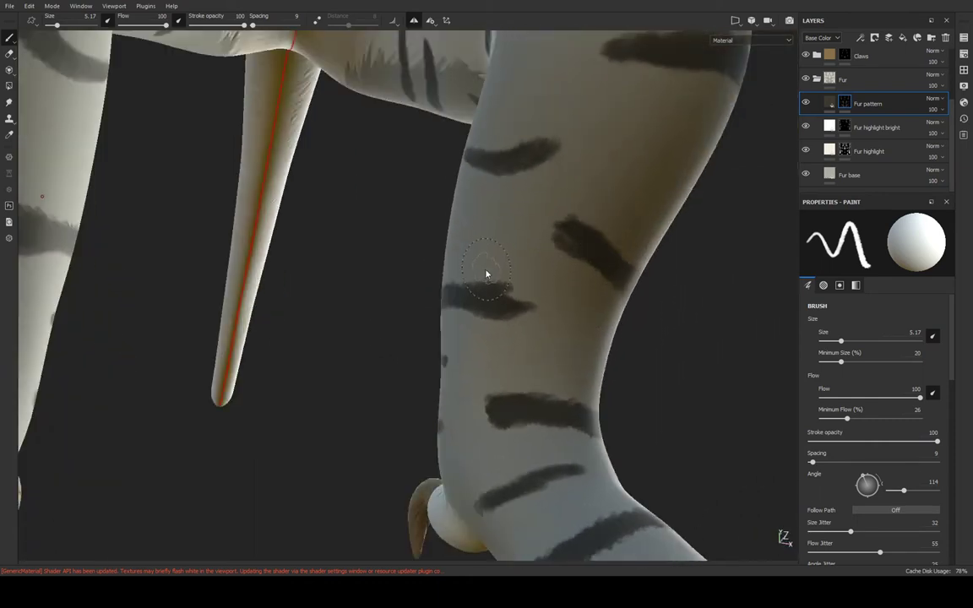
{"action": "key", "text": "x"}
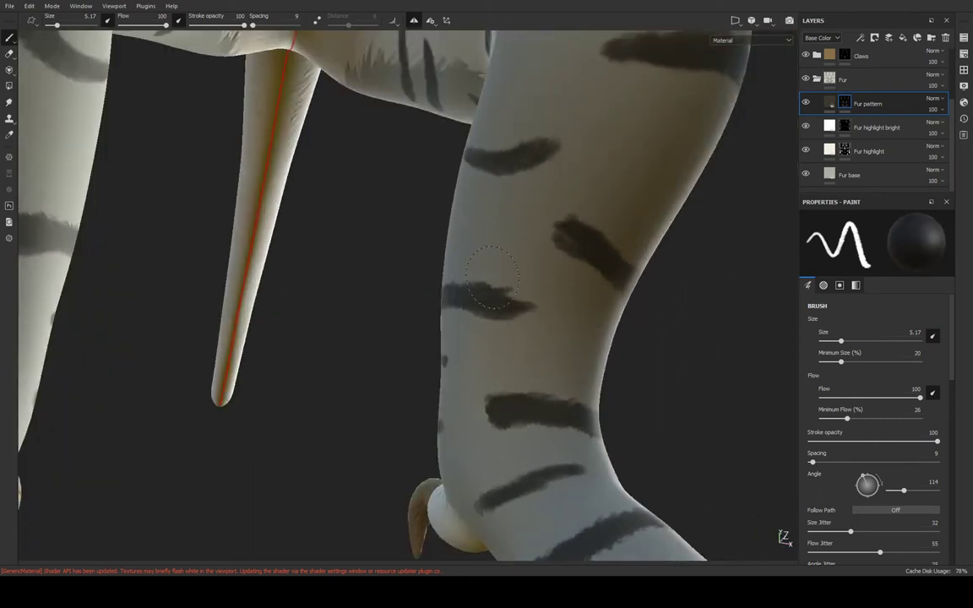
{"action": "key", "text": "x"}
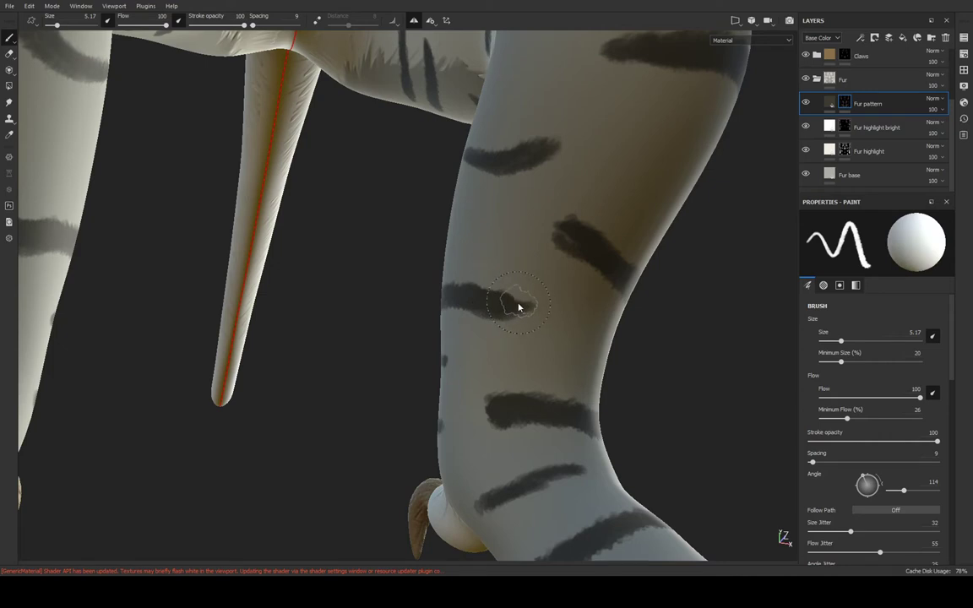
{"action": "mouse_move", "coordinate": [511, 403]}
{"action": "left_mouse_down", "text": "alt"}
{"action": "mouse_move", "coordinate": [517, 373]}
{"action": "mouse_move", "coordinate": [513, 418]}
{"action": "mouse_move", "coordinate": [540, 245]}
{"action": "mouse_move", "coordinate": [555, 273]}
{"action": "left_mouse_up", "text": "alt"}
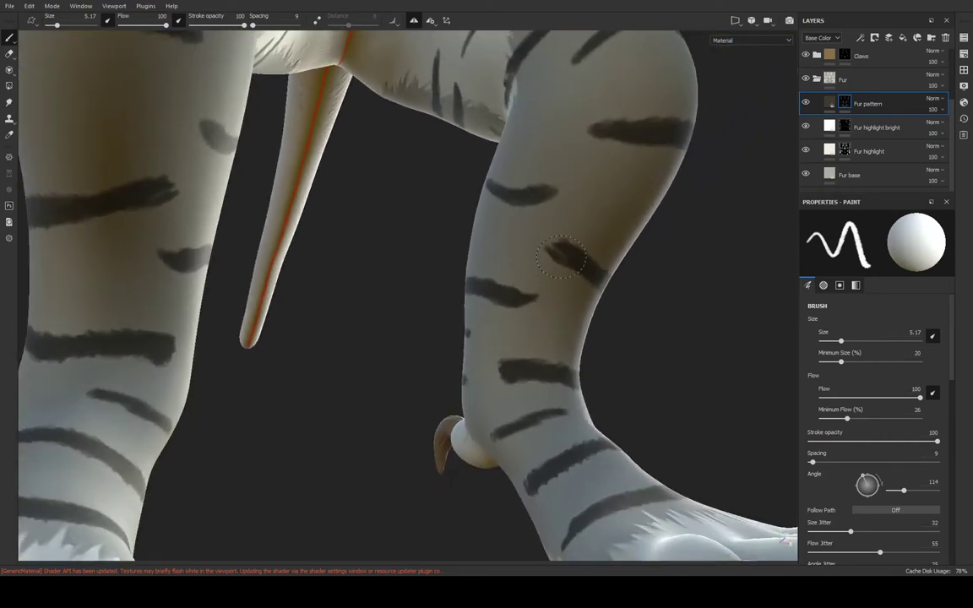
{"action": "key", "text": "x"}
{"action": "key", "text": "x"}
{"action": "mouse_move", "coordinate": [556, 235]}
{"action": "left_mouse_down", "text": "alt"}
{"action": "mouse_move", "coordinate": [636, 124]}
{"action": "mouse_move", "coordinate": [575, 299]}
{"action": "mouse_move", "coordinate": [578, 246]}
{"action": "mouse_move", "coordinate": [619, 307]}
{"action": "mouse_move", "coordinate": [673, 258]}
{"action": "mouse_move", "coordinate": [555, 191]}
{"action": "left_mouse_up", "text": "alt"}
Frame the hips and paint white over the stray dark dots there
{"action": "middle_click_drag", "start_coordinate": [555, 191], "coordinate": [528, 217], "text": "alt"}
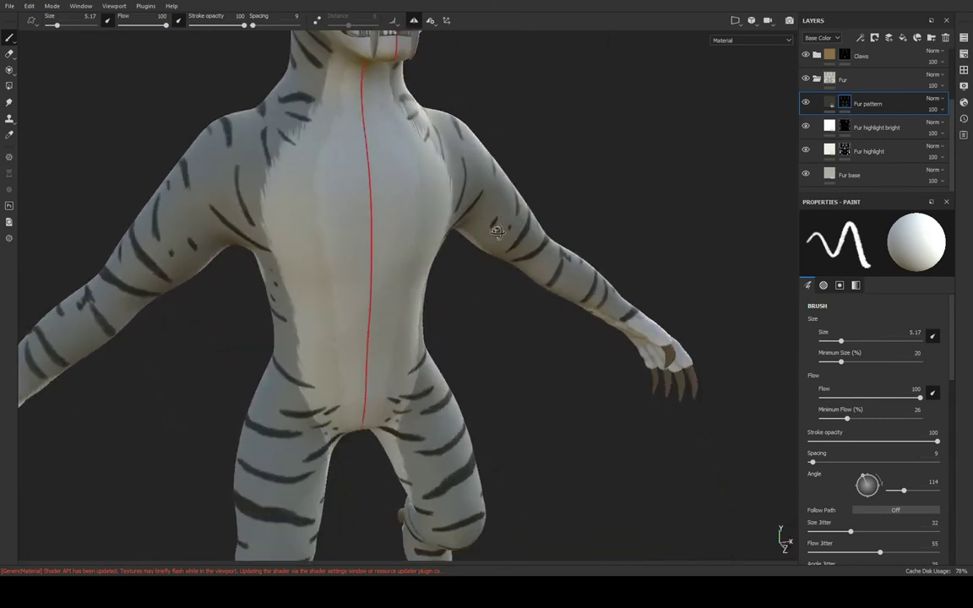
{"action": "mouse_move", "coordinate": [528, 217]}
{"action": "right_mouse_down", "text": "alt"}
{"action": "mouse_move", "coordinate": [547, 194]}
{"action": "mouse_move", "coordinate": [575, 234]}
{"action": "right_mouse_up", "text": "alt"}
{"action": "mouse_move", "coordinate": [576, 235]}
{"action": "left_mouse_down", "text": "alt"}
{"action": "mouse_move", "coordinate": [498, 206]}
{"action": "mouse_move", "coordinate": [522, 242]}
{"action": "mouse_move", "coordinate": [525, 292]}
{"action": "left_mouse_up", "text": "alt"}
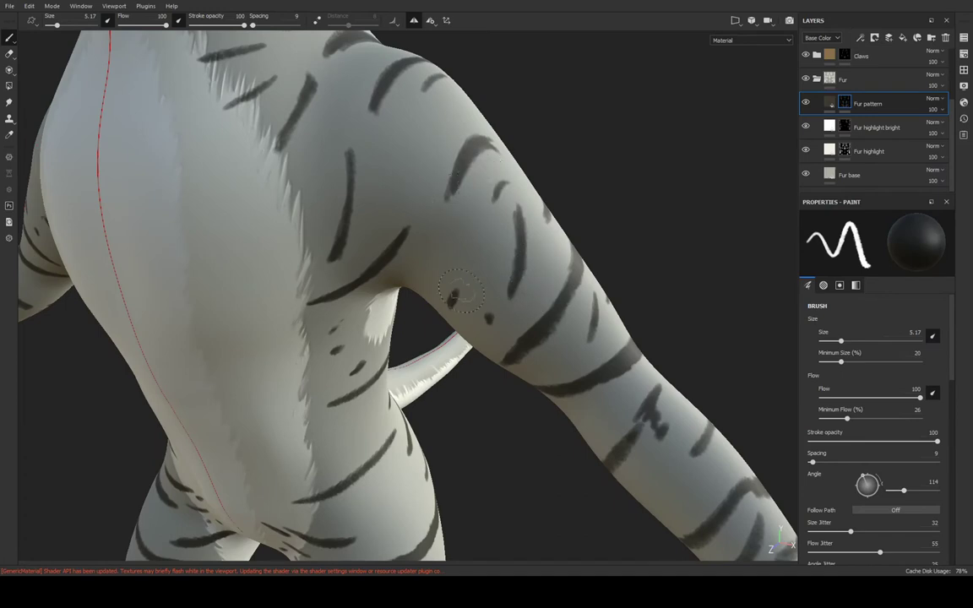
{"action": "left_click_drag", "start_coordinate": [451, 306], "coordinate": [483, 228], "text": "alt"}
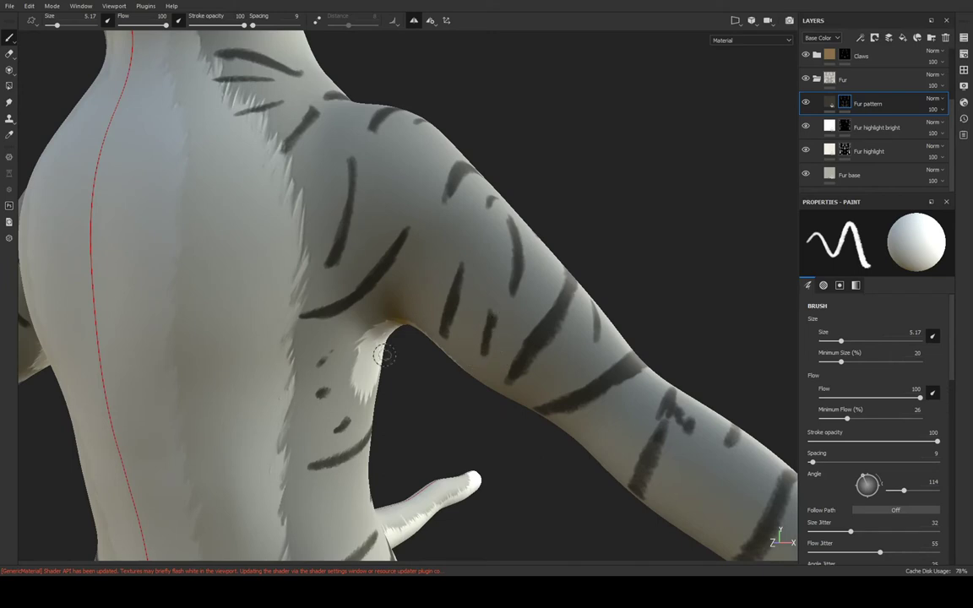
{"action": "left_click_drag", "start_coordinate": [384, 355], "coordinate": [359, 324], "text": "alt"}
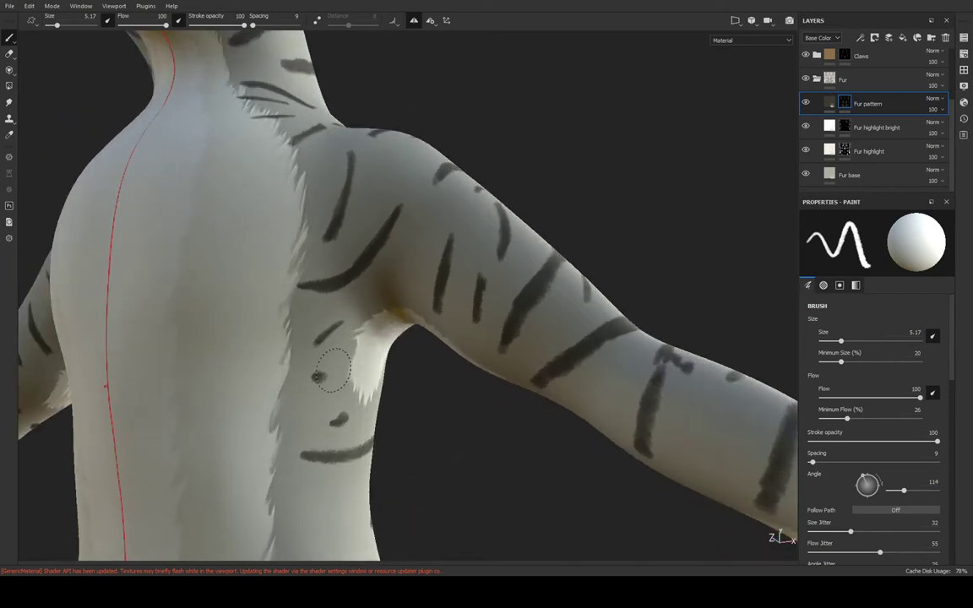
{"action": "mouse_move", "coordinate": [336, 372]}
{"action": "middle_mouse_down", "text": "alt"}
{"action": "mouse_move", "coordinate": [541, 213]}
{"action": "mouse_move", "coordinate": [498, 4]}
{"action": "middle_mouse_up", "text": "alt"}
{"action": "mouse_move", "coordinate": [498, 5]}
{"action": "left_mouse_down", "text": "alt"}
{"action": "mouse_move", "coordinate": [556, 102]}
{"action": "mouse_move", "coordinate": [426, 346]}
{"action": "left_mouse_up", "text": "alt"}
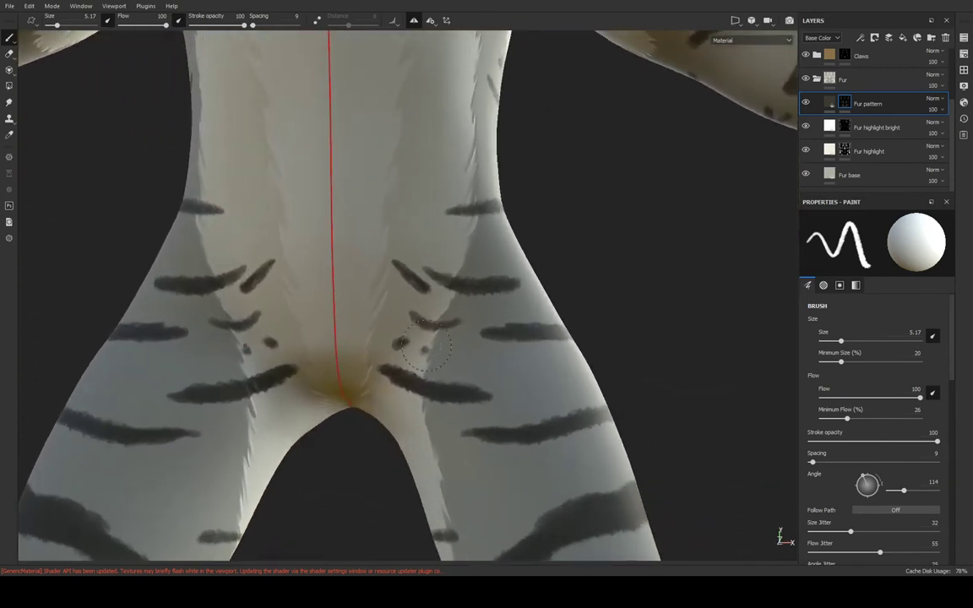
{"action": "left_click", "coordinate": [422, 348]}
Switch to dark paint and brush a new mirrored stripe across both hips
{"action": "key", "text": "x"}
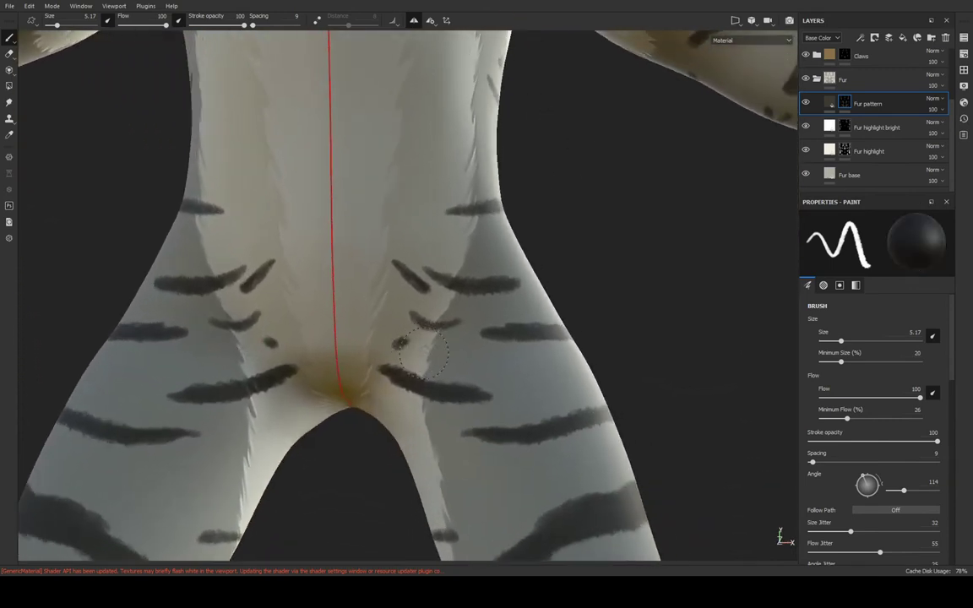
{"action": "key", "text": "x"}
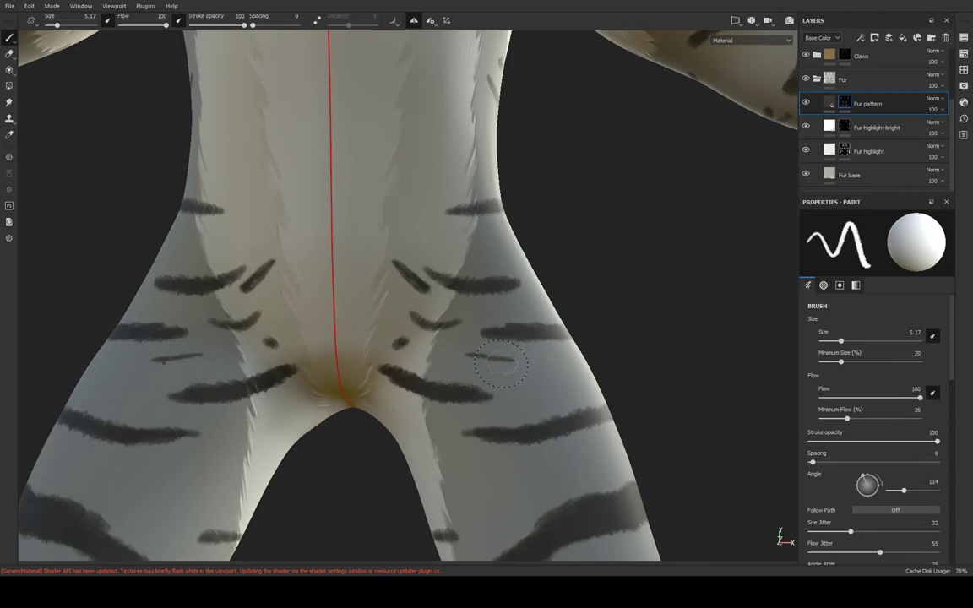
{"action": "key", "text": "x"}
{"action": "key", "text": "x"}
{"action": "mouse_move", "coordinate": [460, 355]}
{"action": "left_mouse_down"}
{"action": "mouse_move", "coordinate": [497, 359]}
{"action": "mouse_move", "coordinate": [458, 226]}
{"action": "mouse_move", "coordinate": [396, 222]}
{"action": "left_mouse_up"}
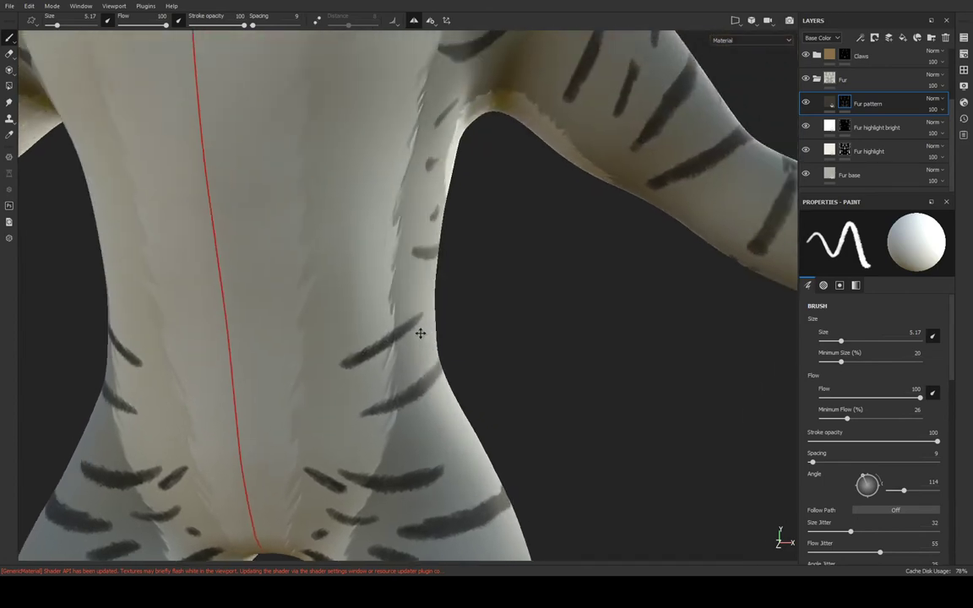
{"action": "mouse_move", "coordinate": [468, 207]}
{"action": "left_mouse_down", "text": "alt"}
{"action": "mouse_move", "coordinate": [473, 169]}
{"action": "mouse_move", "coordinate": [571, 58]}
{"action": "mouse_move", "coordinate": [625, 30]}
{"action": "mouse_move", "coordinate": [560, 348]}
{"action": "mouse_move", "coordinate": [571, 165]}
{"action": "mouse_move", "coordinate": [623, 221]}
{"action": "mouse_move", "coordinate": [597, 217]}
{"action": "mouse_move", "coordinate": [565, 326]}
{"action": "mouse_move", "coordinate": [662, 33]}
{"action": "mouse_move", "coordinate": [403, 236]}
{"action": "mouse_move", "coordinate": [514, 190]}
{"action": "mouse_move", "coordinate": [444, 267]}
{"action": "mouse_move", "coordinate": [628, 167]}
{"action": "left_mouse_up", "text": "alt"}
Close in on the clawed hand and paint dark stripe marks on the fingers
{"action": "mouse_move", "coordinate": [627, 167]}
{"action": "right_mouse_down", "text": "alt"}
{"action": "mouse_move", "coordinate": [568, 276]}
{"action": "mouse_move", "coordinate": [612, 111]}
{"action": "right_mouse_up", "text": "alt"}
{"action": "mouse_move", "coordinate": [612, 111]}
{"action": "middle_mouse_down", "text": "alt"}
{"action": "mouse_move", "coordinate": [575, 175]}
{"action": "mouse_move", "coordinate": [510, 206]}
{"action": "middle_mouse_up", "text": "alt"}
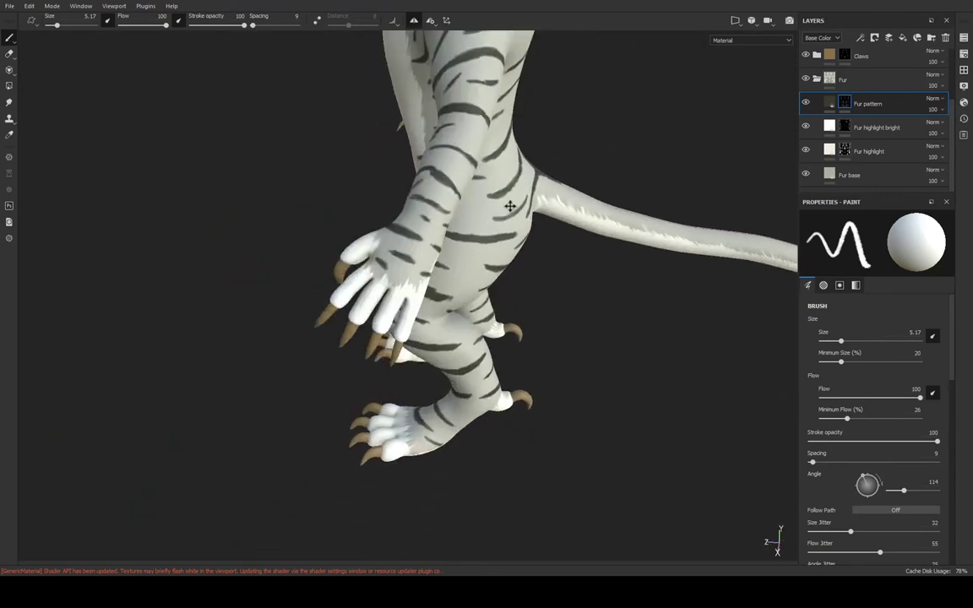
{"action": "left_click_drag", "start_coordinate": [509, 206], "coordinate": [473, 237], "text": "alt"}
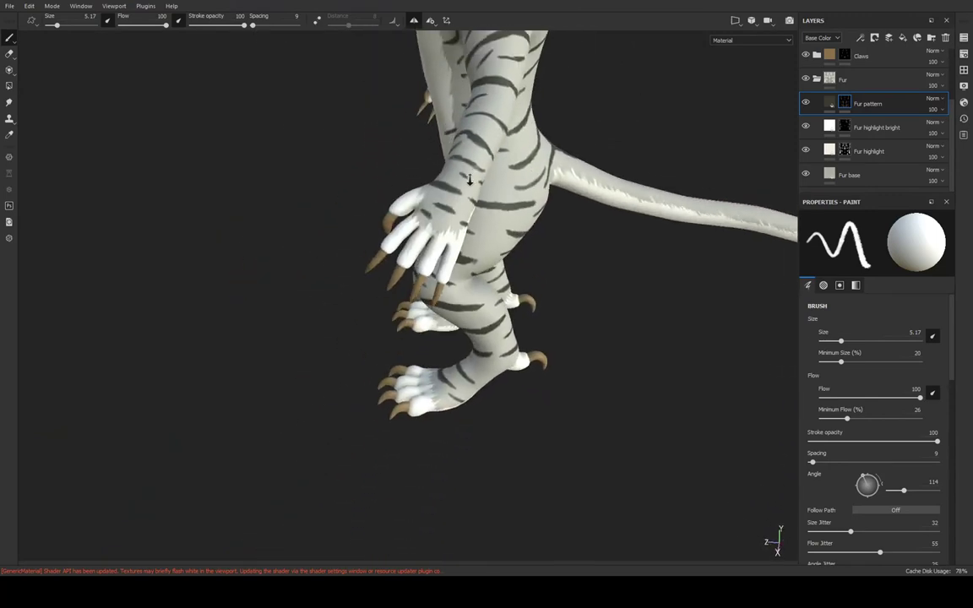
{"action": "right_click_drag", "start_coordinate": [473, 236], "coordinate": [408, 289], "text": "alt"}
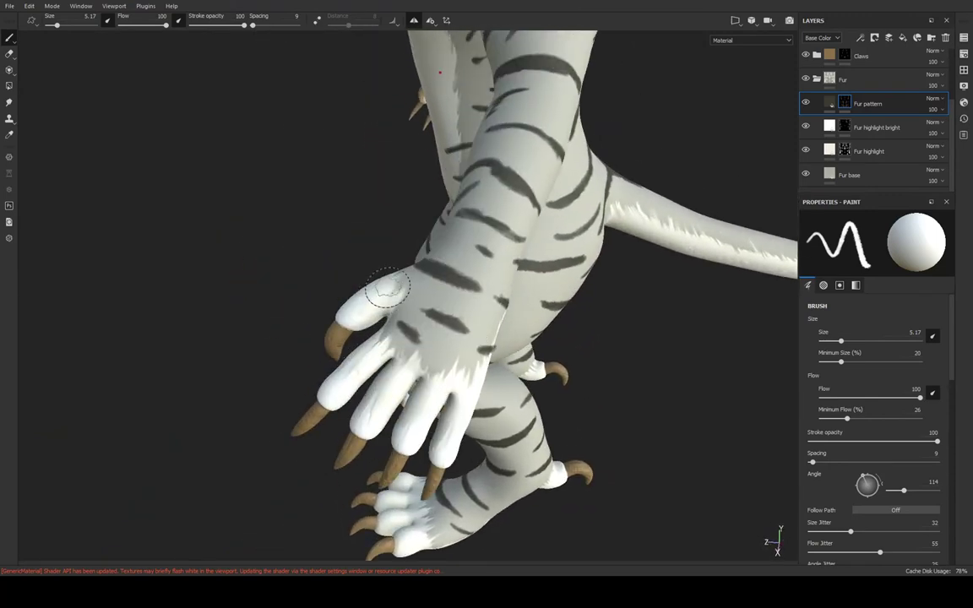
{"action": "mouse_move", "coordinate": [387, 291]}
{"action": "left_mouse_down", "text": "alt"}
{"action": "mouse_move", "coordinate": [397, 310]}
{"action": "mouse_move", "coordinate": [526, 297]}
{"action": "mouse_move", "coordinate": [473, 338]}
{"action": "left_mouse_up", "text": "alt"}
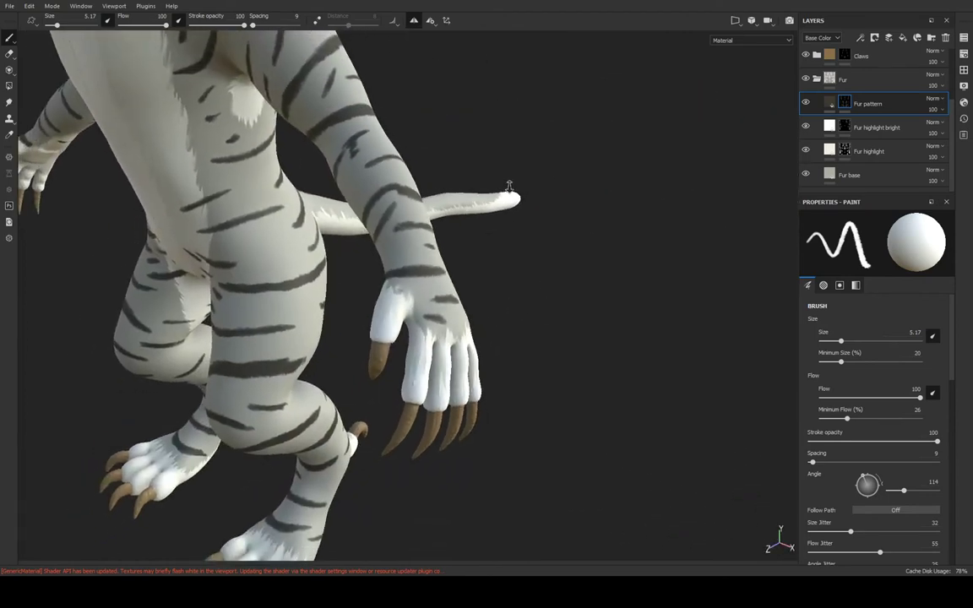
{"action": "right_click_drag", "start_coordinate": [473, 338], "coordinate": [450, 394], "text": "alt"}
{"action": "left_click_drag", "start_coordinate": [450, 394], "coordinate": [456, 332], "text": "alt"}
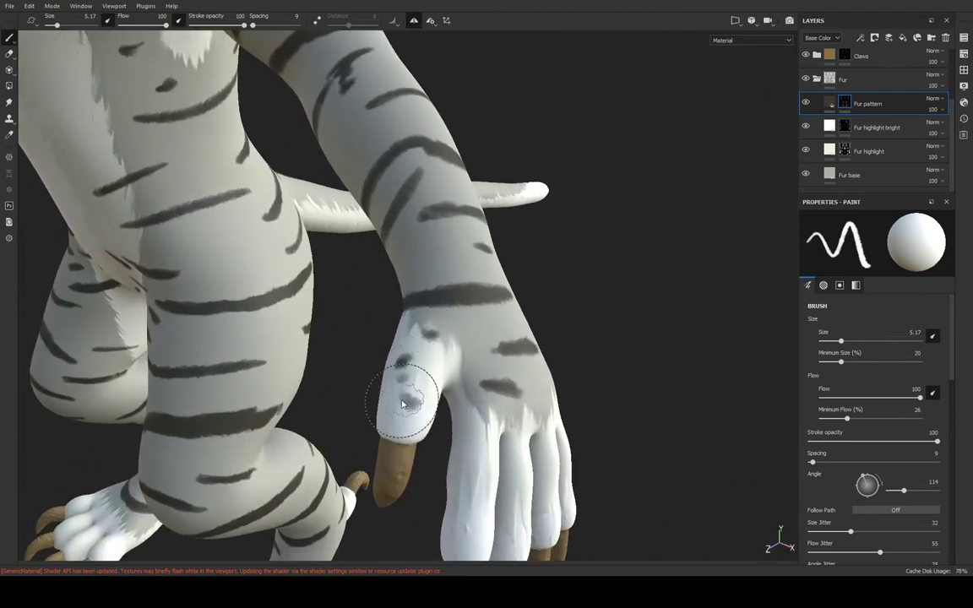
{"action": "key", "text": "ctrl"}
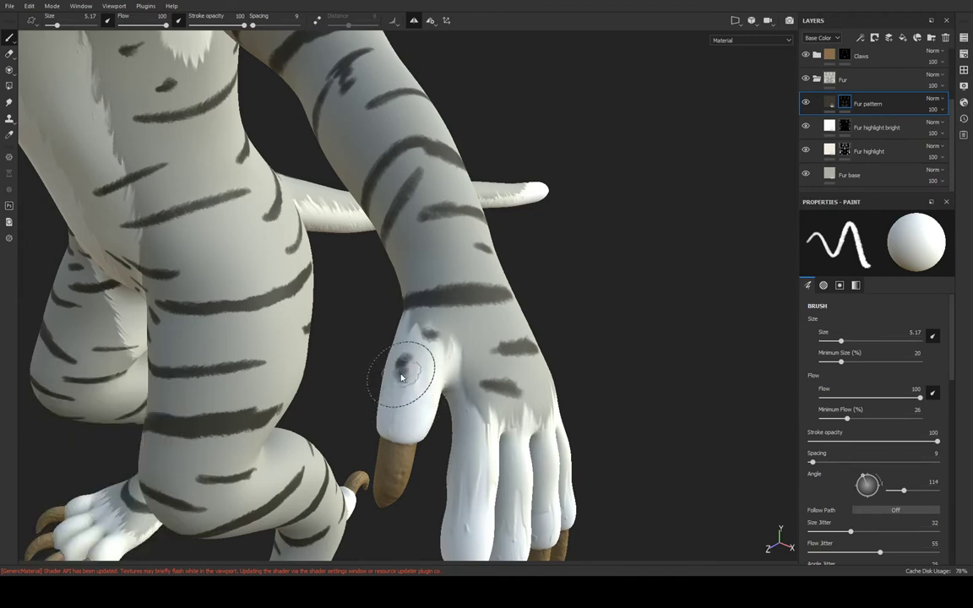
{"action": "left_click_drag", "start_coordinate": [449, 411], "coordinate": [432, 408], "text": "alt"}
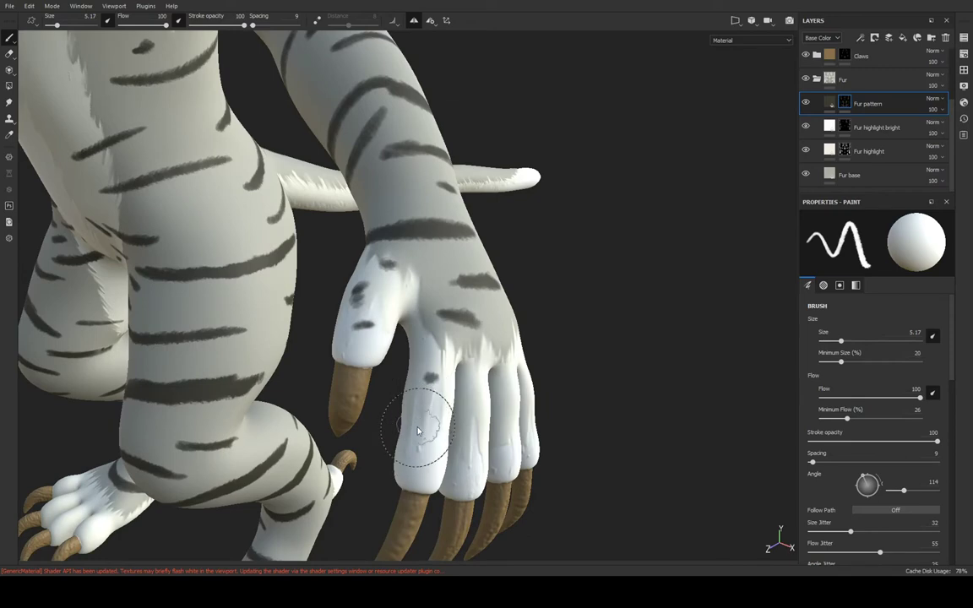
{"action": "left_click_drag", "start_coordinate": [416, 429], "coordinate": [413, 439], "text": "alt"}
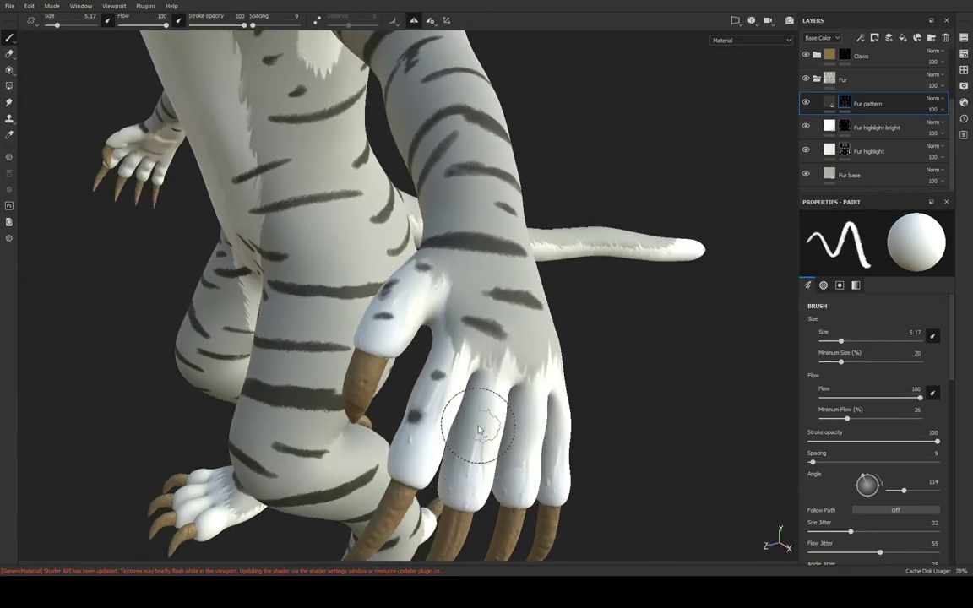
{"action": "left_click_drag", "start_coordinate": [463, 374], "coordinate": [488, 388], "text": "alt"}
{"action": "left_click", "coordinate": [487, 385]}
{"action": "left_click", "coordinate": [472, 441]}
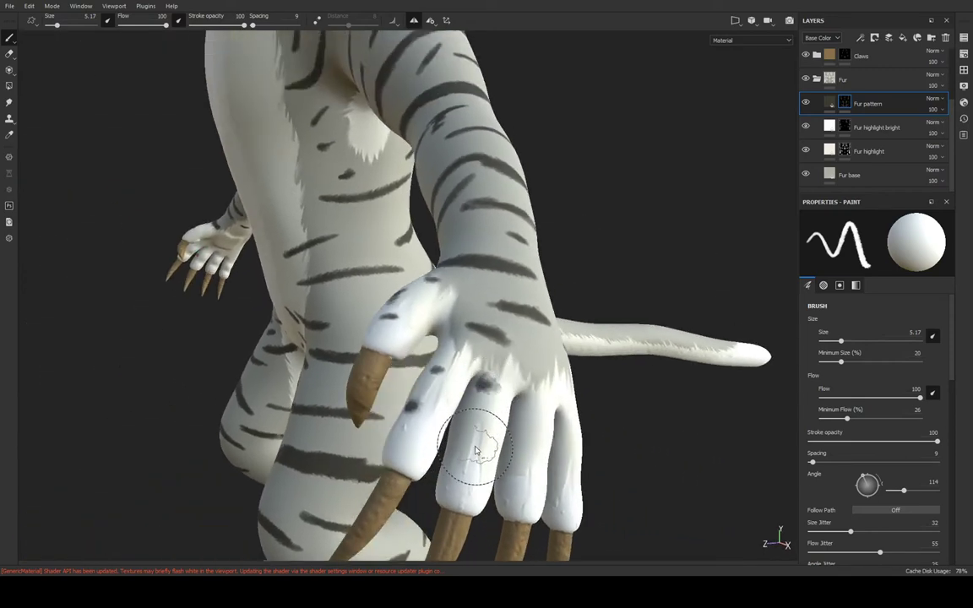
{"action": "mouse_move", "coordinate": [510, 441]}
{"action": "left_mouse_down", "text": "alt"}
{"action": "mouse_move", "coordinate": [494, 423]}
{"action": "mouse_move", "coordinate": [541, 384]}
{"action": "mouse_move", "coordinate": [490, 397]}
{"action": "mouse_move", "coordinate": [451, 332]}
{"action": "left_mouse_up", "text": "alt"}
{"action": "left_click", "coordinate": [526, 412]}
Dab dark spots onto a finger, then turn the hand to its palm side
{"action": "left_click", "coordinate": [300, 278]}
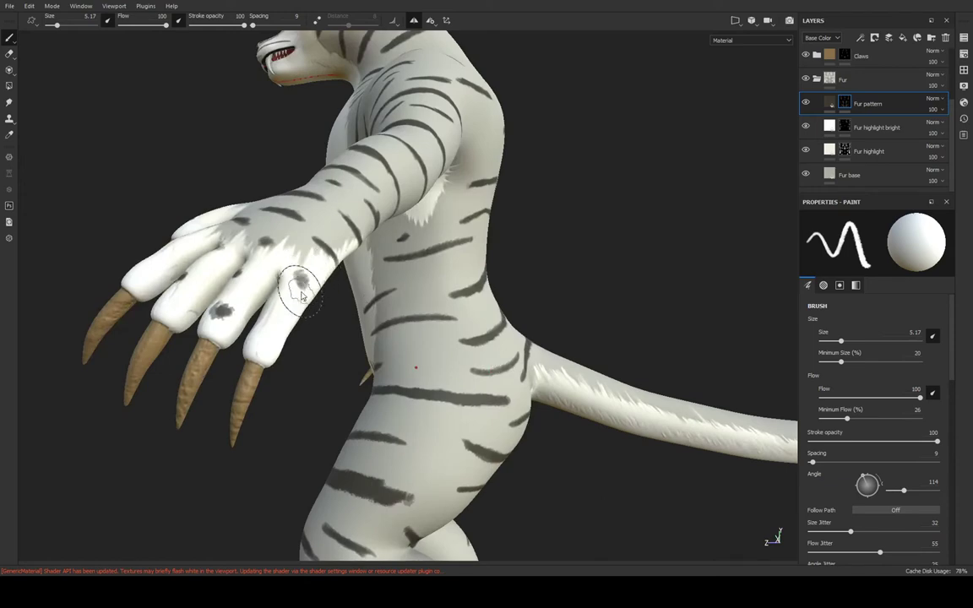
{"action": "left_click", "coordinate": [289, 310]}
{"action": "mouse_move", "coordinate": [276, 341]}
{"action": "left_mouse_down", "text": "alt"}
{"action": "mouse_move", "coordinate": [415, 369]}
{"action": "mouse_move", "coordinate": [329, 361]}
{"action": "left_mouse_up", "text": "alt"}
{"action": "mouse_move", "coordinate": [403, 322]}
{"action": "left_mouse_down", "text": "alt"}
{"action": "mouse_move", "coordinate": [680, 245]}
{"action": "mouse_move", "coordinate": [530, 195]}
{"action": "mouse_move", "coordinate": [383, 205]}
{"action": "mouse_move", "coordinate": [411, 278]}
{"action": "left_mouse_up", "text": "alt"}
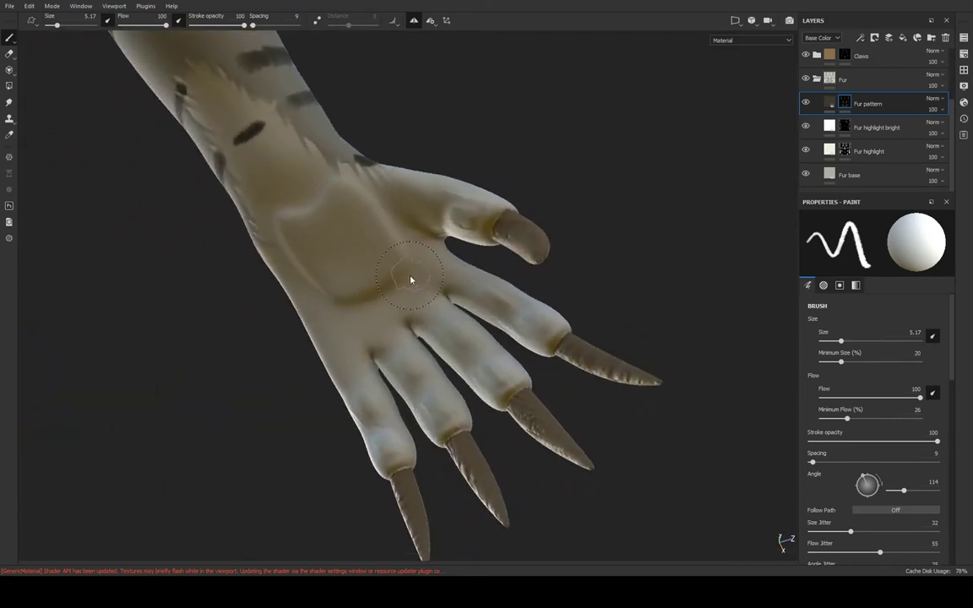
Paint dark strokes across the palm, undo a bad finger stripe, and add a spot and short stroke
{"action": "left_click_drag", "start_coordinate": [372, 319], "coordinate": [424, 281]}
{"action": "left_click_drag", "start_coordinate": [532, 285], "coordinate": [479, 372], "text": "alt"}
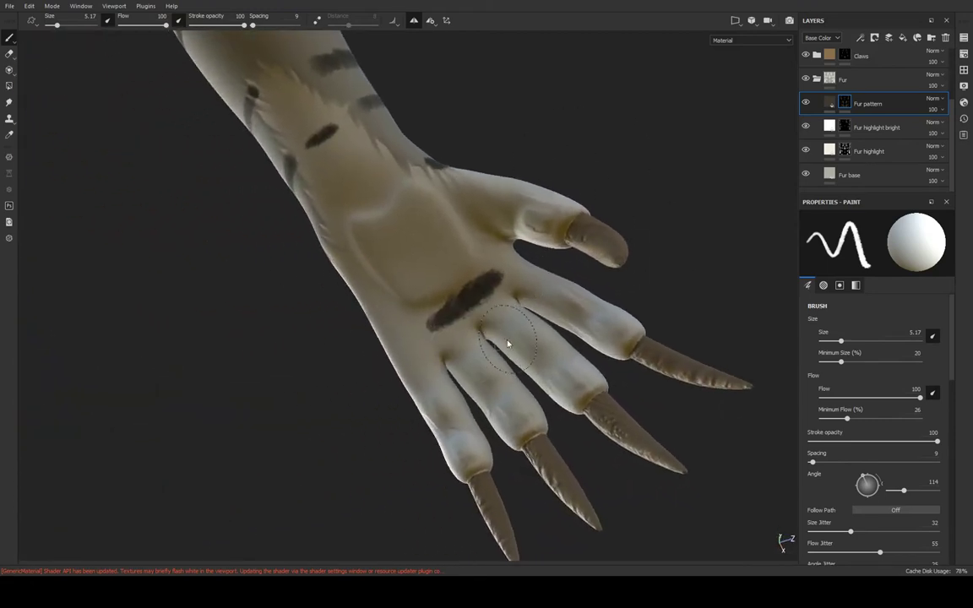
{"action": "left_click_drag", "start_coordinate": [530, 333], "coordinate": [515, 350]}
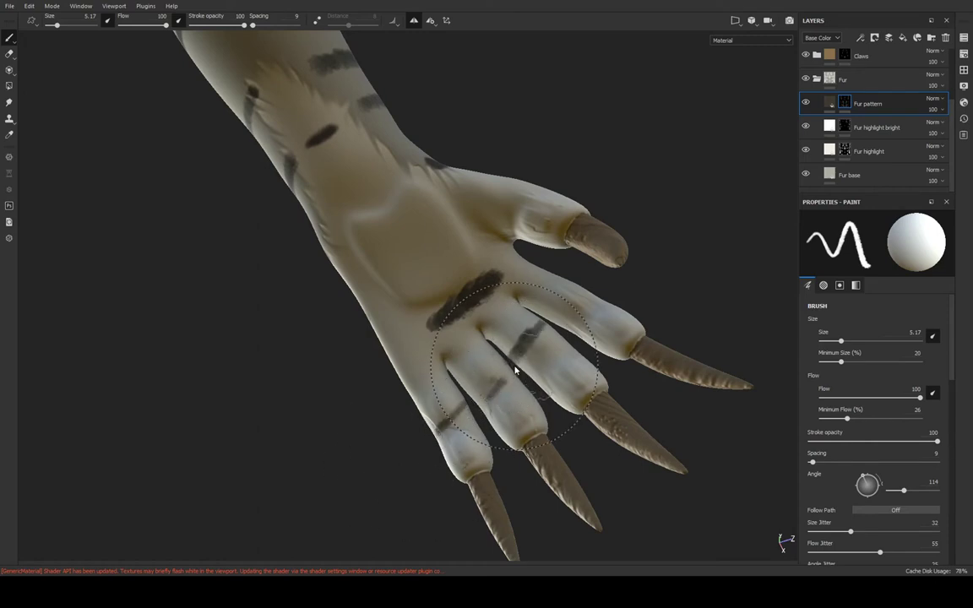
{"action": "key", "text": "ctrl+z"}
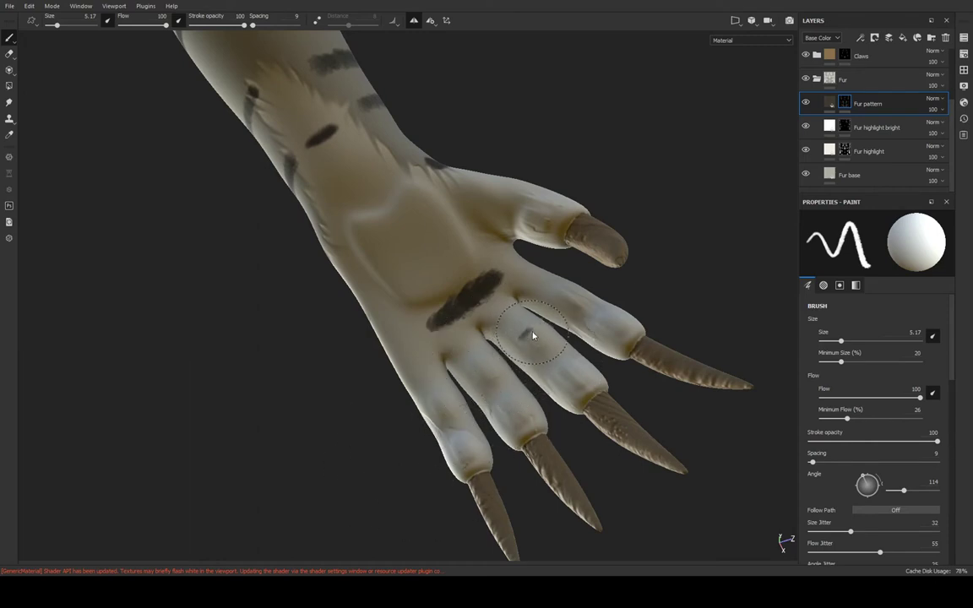
{"action": "left_click", "coordinate": [524, 336]}
{"action": "left_click_drag", "start_coordinate": [509, 390], "coordinate": [505, 407]}
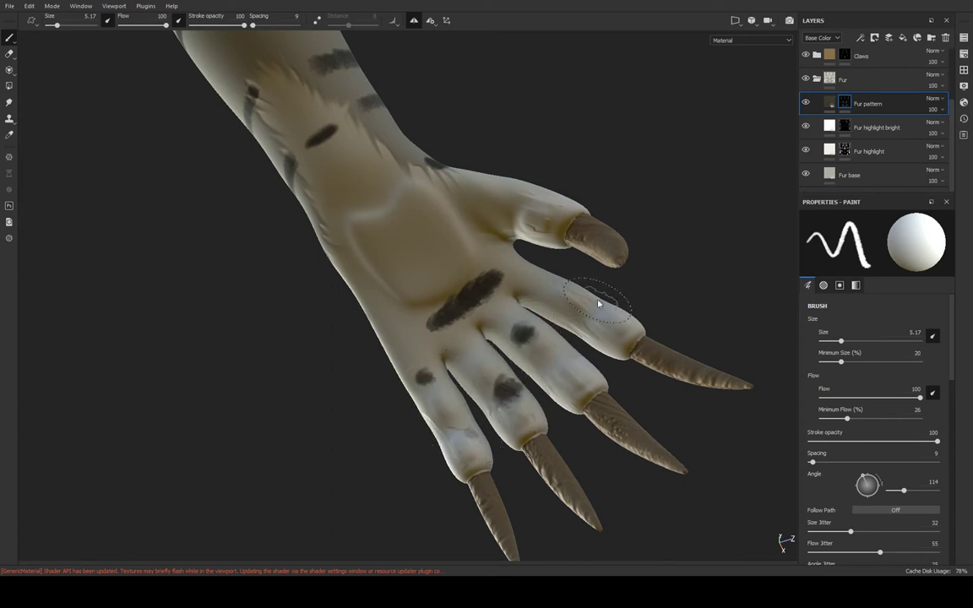
{"action": "mouse_move", "coordinate": [568, 278]}
{"action": "left_mouse_down", "text": "alt"}
{"action": "mouse_move", "coordinate": [500, 185]}
{"action": "mouse_move", "coordinate": [677, 102]}
{"action": "mouse_move", "coordinate": [620, 200]}
{"action": "mouse_move", "coordinate": [471, 168]}
{"action": "mouse_move", "coordinate": [402, 195]}
{"action": "mouse_move", "coordinate": [422, 200]}
{"action": "mouse_move", "coordinate": [439, 176]}
{"action": "mouse_move", "coordinate": [421, 210]}
{"action": "left_mouse_up", "text": "alt"}
Dab dark paint on the back of the paw, viewing it from below and above
{"action": "mouse_move", "coordinate": [462, 215]}
{"action": "left_mouse_down", "text": "alt"}
{"action": "mouse_move", "coordinate": [392, 280]}
{"action": "mouse_move", "coordinate": [604, 217]}
{"action": "left_mouse_up", "text": "alt"}
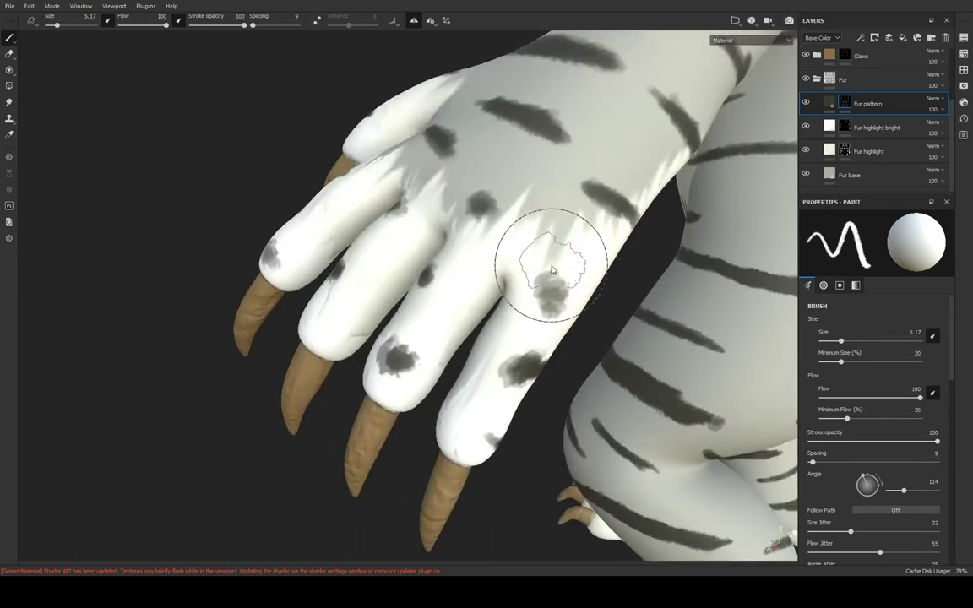
{"action": "left_click_drag", "start_coordinate": [532, 253], "coordinate": [565, 290]}
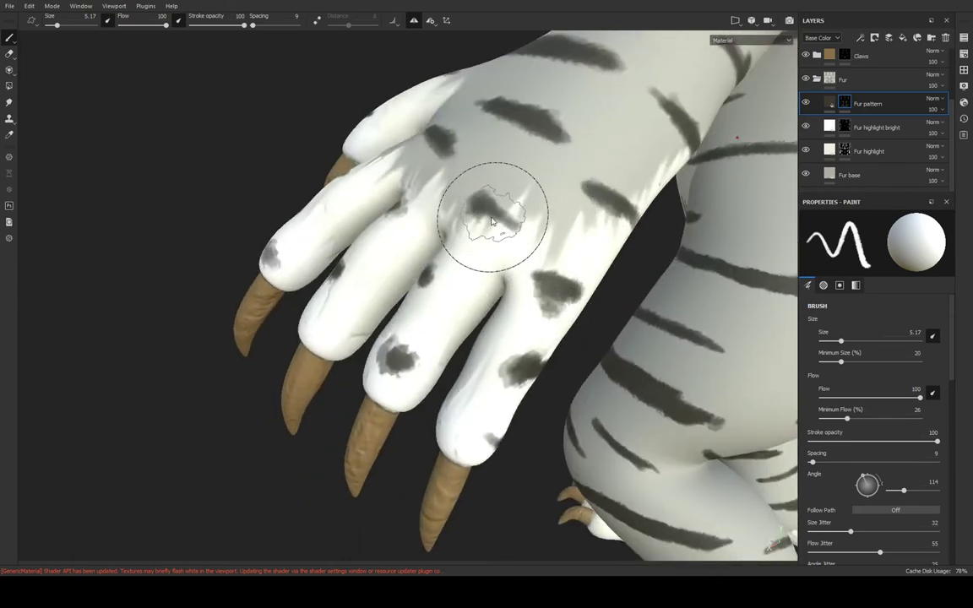
{"action": "mouse_move", "coordinate": [500, 217]}
{"action": "left_mouse_down", "text": "alt"}
{"action": "mouse_move", "coordinate": [407, 246]}
{"action": "mouse_move", "coordinate": [417, 305]}
{"action": "mouse_move", "coordinate": [434, 282]}
{"action": "mouse_move", "coordinate": [445, 369]}
{"action": "mouse_move", "coordinate": [462, 385]}
{"action": "mouse_move", "coordinate": [369, 228]}
{"action": "mouse_move", "coordinate": [399, 243]}
{"action": "mouse_move", "coordinate": [282, 282]}
{"action": "mouse_move", "coordinate": [258, 263]}
{"action": "mouse_move", "coordinate": [278, 343]}
{"action": "mouse_move", "coordinate": [321, 267]}
{"action": "mouse_move", "coordinate": [362, 226]}
{"action": "mouse_move", "coordinate": [278, 354]}
{"action": "mouse_move", "coordinate": [270, 338]}
{"action": "mouse_move", "coordinate": [301, 376]}
{"action": "left_mouse_up", "text": "alt"}
{"action": "key", "text": "x"}
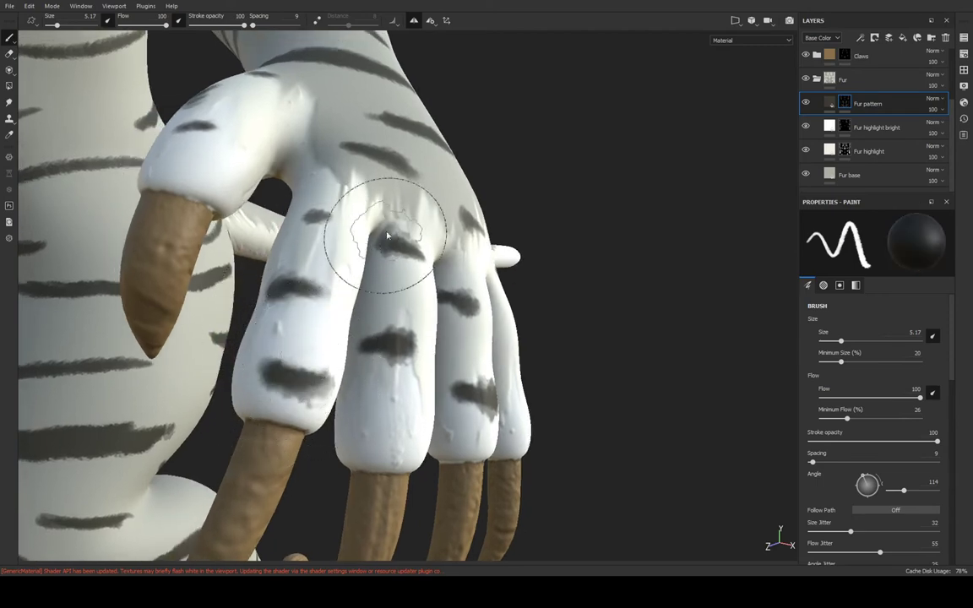
{"action": "left_click_drag", "start_coordinate": [417, 271], "coordinate": [467, 402], "text": "alt"}
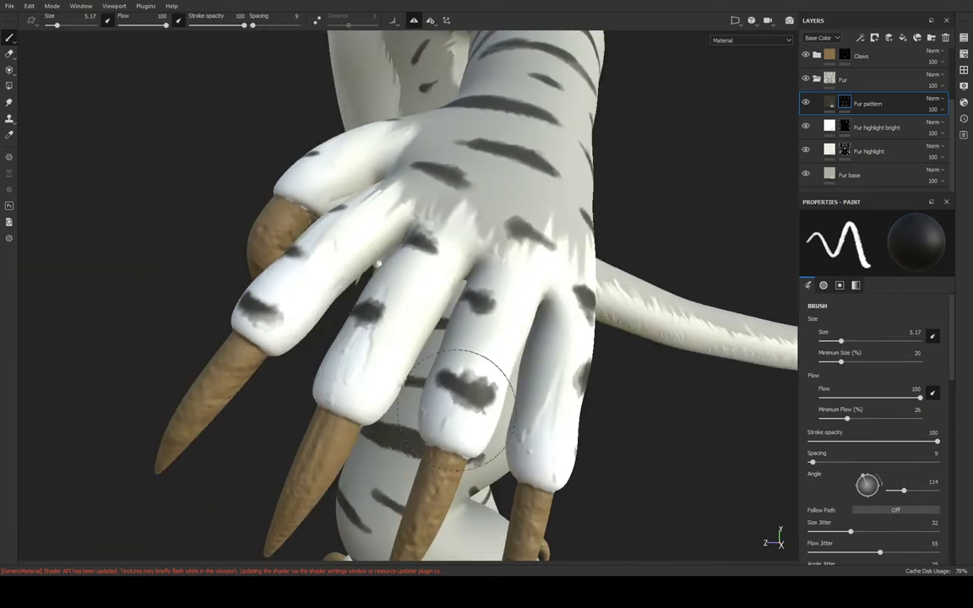
{"action": "key", "text": "x"}
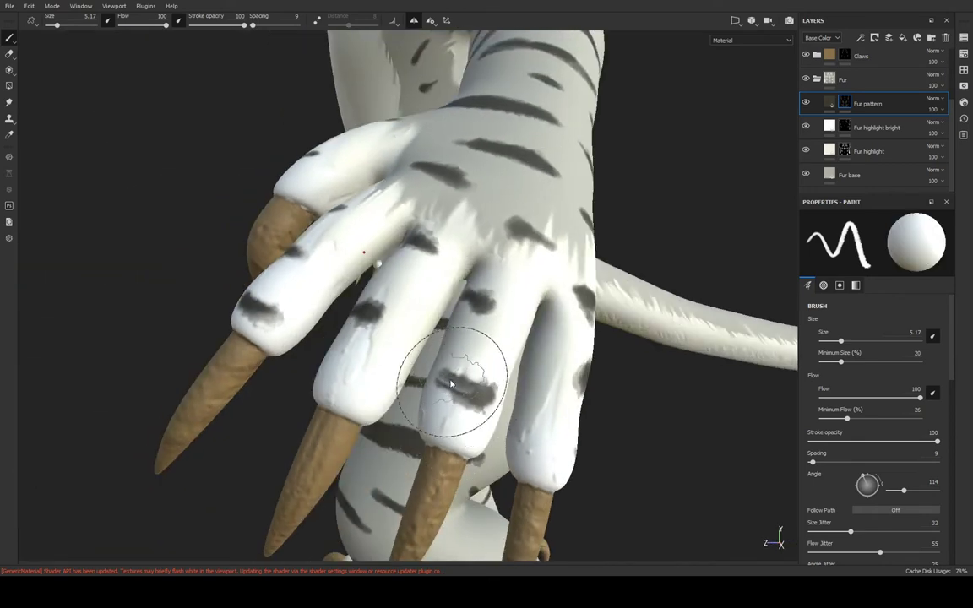
{"action": "key", "text": "x"}
Cover the white scribbles on the ring-finger stripe and whiten the middle-finger blotch
{"action": "mouse_move", "coordinate": [467, 380]}
{"action": "left_mouse_down"}
{"action": "mouse_move", "coordinate": [486, 395]}
{"action": "mouse_move", "coordinate": [493, 282]}
{"action": "mouse_move", "coordinate": [617, 365]}
{"action": "mouse_move", "coordinate": [610, 373]}
{"action": "left_mouse_up"}
{"action": "key", "text": "x"}
{"action": "key", "text": "x"}
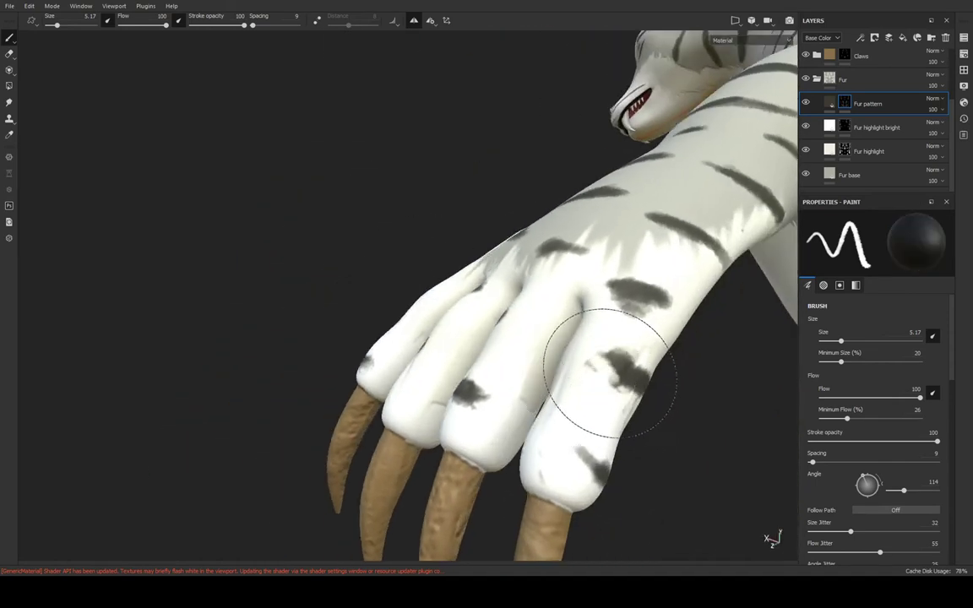
{"action": "key", "text": "x"}
{"action": "left_click_drag", "start_coordinate": [619, 380], "coordinate": [616, 340]}
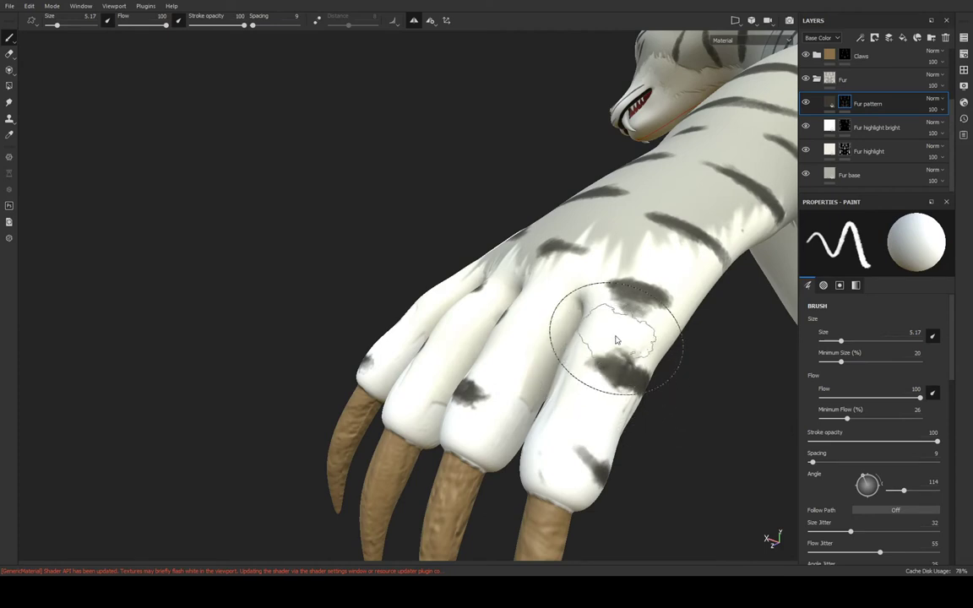
{"action": "key", "text": "x"}
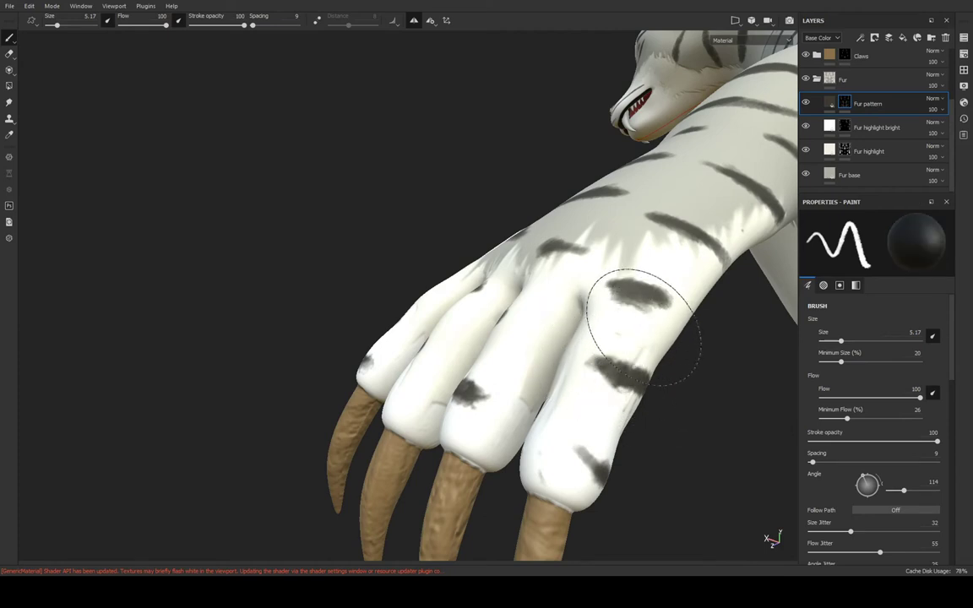
Paint over the left end of the paw stripe and review the paw and arm
{"action": "left_click_drag", "start_coordinate": [608, 359], "coordinate": [581, 408], "text": "alt"}
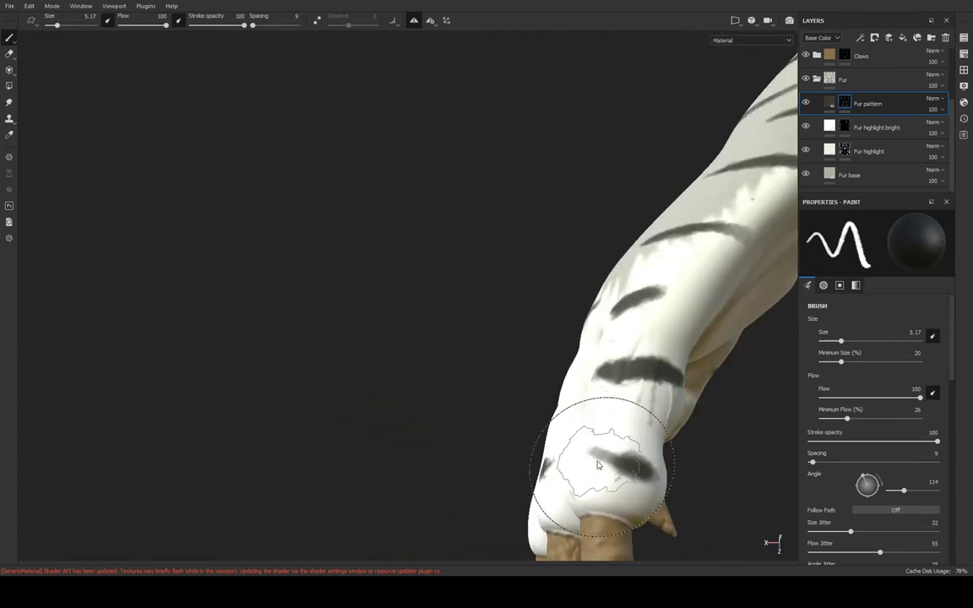
{"action": "left_click_drag", "start_coordinate": [597, 464], "coordinate": [618, 468]}
{"action": "key", "text": "x"}
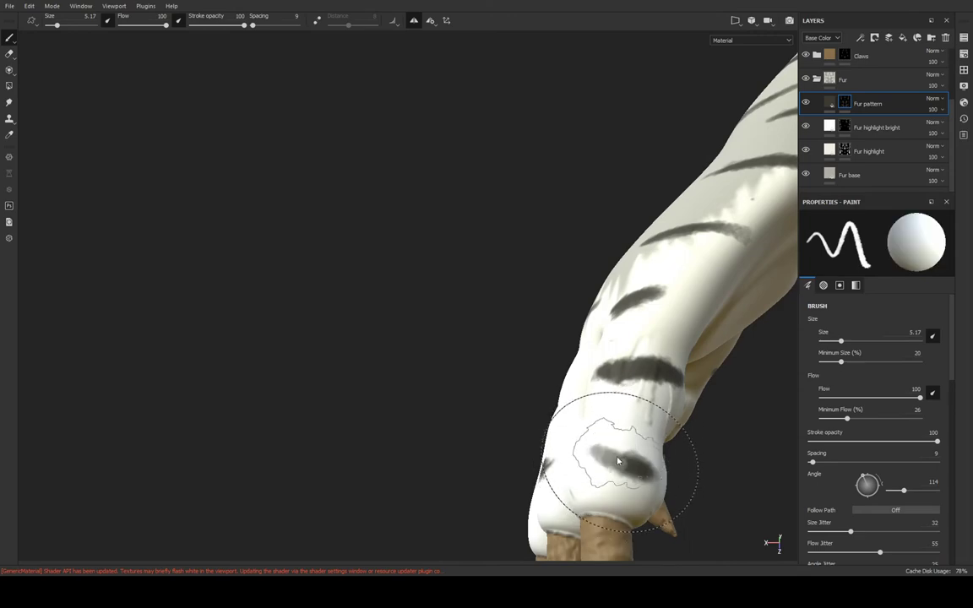
{"action": "mouse_move", "coordinate": [617, 460]}
{"action": "left_mouse_down", "text": "alt"}
{"action": "mouse_move", "coordinate": [671, 386]}
{"action": "mouse_move", "coordinate": [604, 266]}
{"action": "mouse_move", "coordinate": [608, 276]}
{"action": "mouse_move", "coordinate": [570, 256]}
{"action": "left_mouse_up", "text": "alt"}
{"action": "key", "text": "x"}
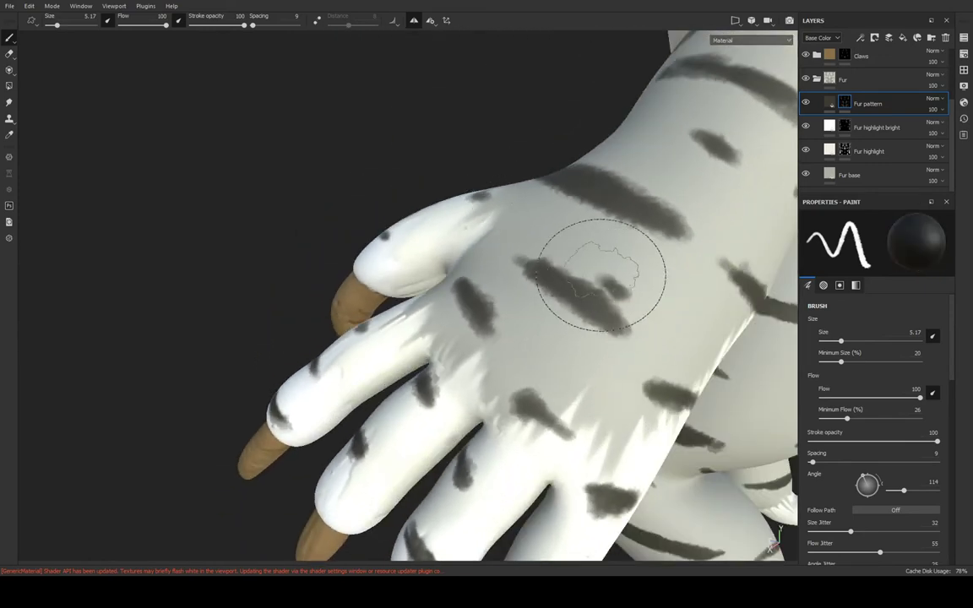
{"action": "mouse_move", "coordinate": [625, 295]}
{"action": "left_mouse_down", "text": "alt"}
{"action": "mouse_move", "coordinate": [630, 224]}
{"action": "mouse_move", "coordinate": [586, 256]}
{"action": "mouse_move", "coordinate": [741, 226]}
{"action": "left_mouse_up", "text": "alt"}
{"action": "mouse_move", "coordinate": [614, 293]}
{"action": "left_mouse_down", "text": "alt"}
{"action": "mouse_move", "coordinate": [579, 334]}
{"action": "mouse_move", "coordinate": [580, 357]}
{"action": "mouse_move", "coordinate": [532, 449]}
{"action": "left_mouse_up", "text": "alt"}
{"action": "mouse_move", "coordinate": [532, 449]}
{"action": "right_mouse_down", "text": "alt"}
{"action": "mouse_move", "coordinate": [638, 113]}
{"action": "mouse_move", "coordinate": [612, 110]}
{"action": "right_mouse_up", "text": "alt"}
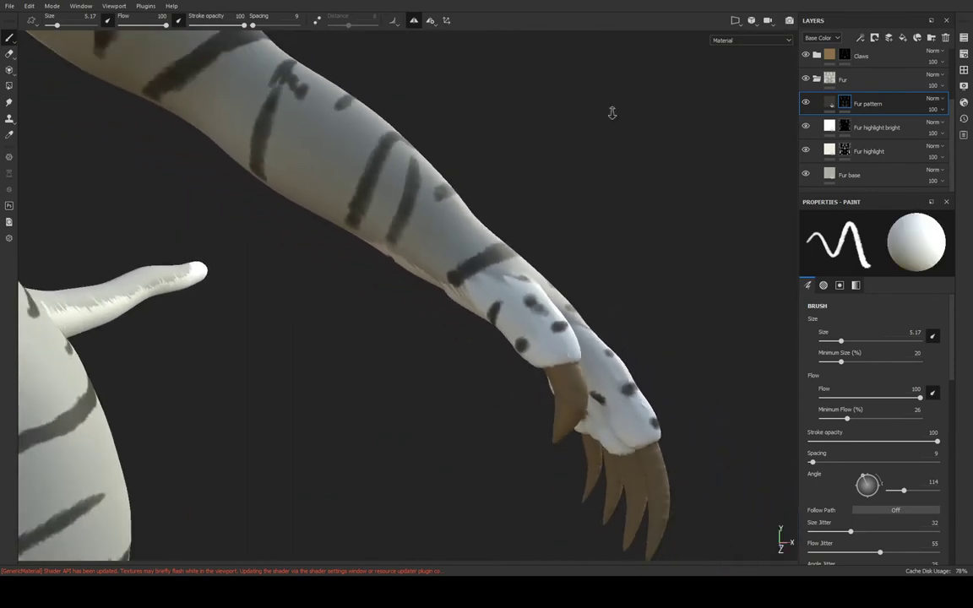
Zoom in on the striped arm from the side and repaint the dark forearm stripe
{"action": "left_click_drag", "start_coordinate": [612, 111], "coordinate": [385, 203], "text": "alt"}
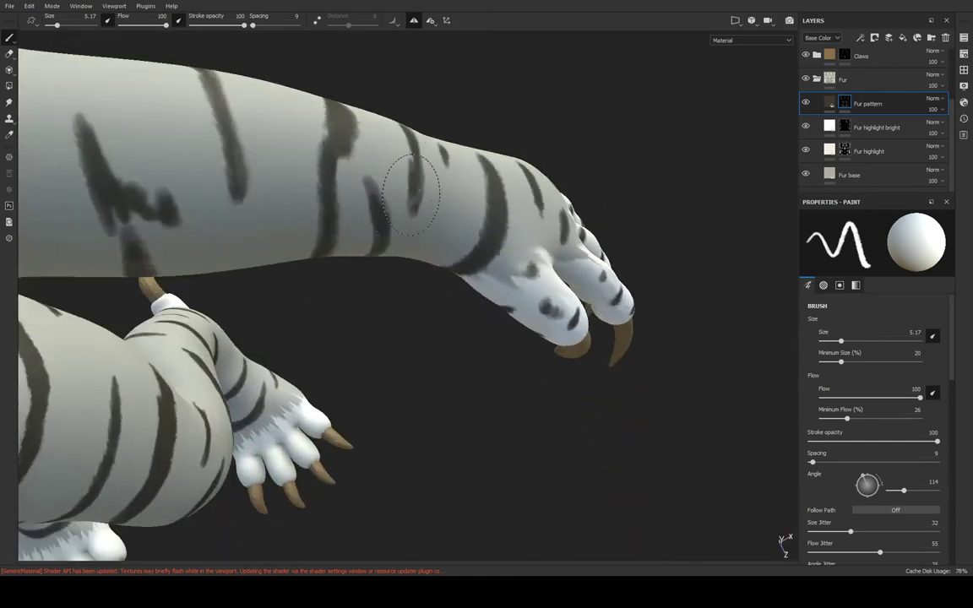
{"action": "left_click_drag", "start_coordinate": [409, 123], "coordinate": [353, 148], "text": "alt"}
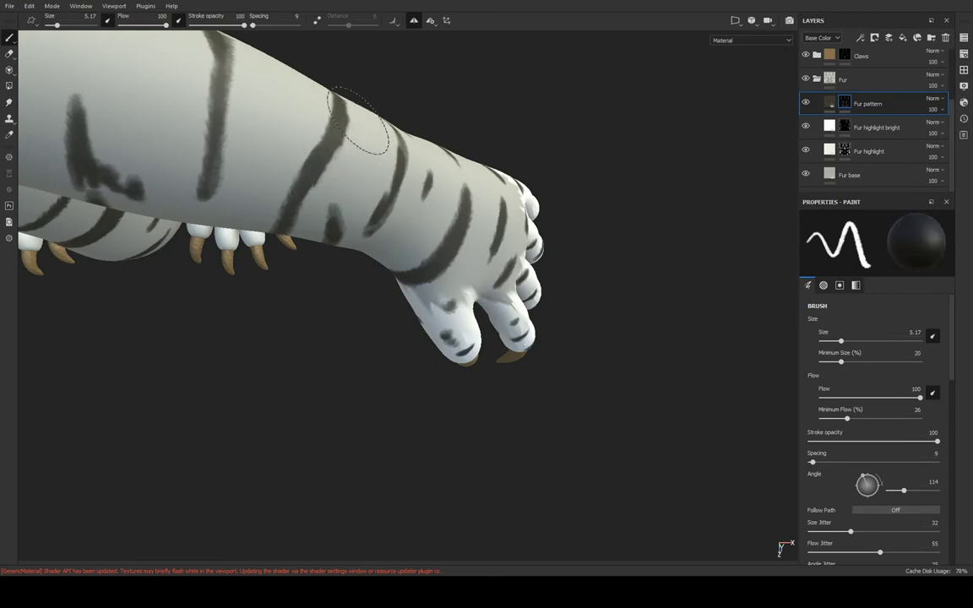
{"action": "mouse_move", "coordinate": [363, 152]}
{"action": "left_mouse_down", "text": "alt"}
{"action": "mouse_move", "coordinate": [385, 169]}
{"action": "mouse_move", "coordinate": [391, 206]}
{"action": "mouse_move", "coordinate": [414, 188]}
{"action": "left_mouse_up", "text": "alt"}
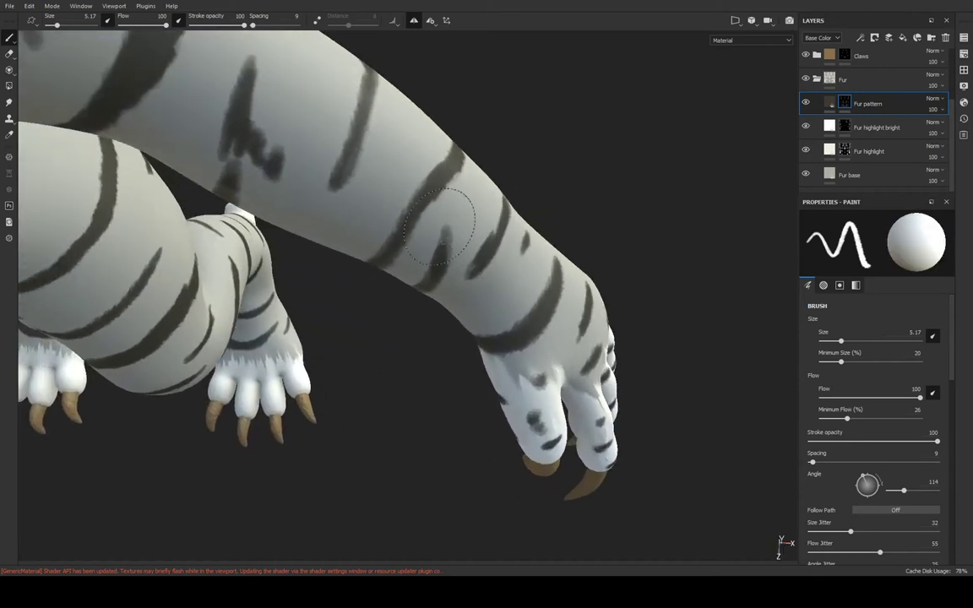
{"action": "left_click_drag", "start_coordinate": [257, 148], "coordinate": [230, 145], "text": "alt"}
{"action": "mouse_move", "coordinate": [223, 216]}
{"action": "left_mouse_down"}
{"action": "mouse_move", "coordinate": [211, 119]}
{"action": "mouse_move", "coordinate": [373, 217]}
{"action": "mouse_move", "coordinate": [391, 278]}
{"action": "mouse_move", "coordinate": [450, 42]}
{"action": "mouse_move", "coordinate": [408, 274]}
{"action": "mouse_move", "coordinate": [463, 71]}
{"action": "mouse_move", "coordinate": [382, 417]}
{"action": "mouse_move", "coordinate": [444, 131]}
{"action": "mouse_move", "coordinate": [434, 282]}
{"action": "mouse_move", "coordinate": [482, 102]}
{"action": "mouse_move", "coordinate": [517, 126]}
{"action": "mouse_move", "coordinate": [466, 199]}
{"action": "mouse_move", "coordinate": [489, 221]}
{"action": "mouse_move", "coordinate": [456, 211]}
{"action": "mouse_move", "coordinate": [486, 146]}
{"action": "mouse_move", "coordinate": [404, 169]}
{"action": "mouse_move", "coordinate": [497, 358]}
{"action": "mouse_move", "coordinate": [559, 213]}
{"action": "mouse_move", "coordinate": [427, 174]}
{"action": "mouse_move", "coordinate": [427, 245]}
{"action": "mouse_move", "coordinate": [342, 292]}
{"action": "mouse_move", "coordinate": [334, 239]}
{"action": "left_mouse_up"}
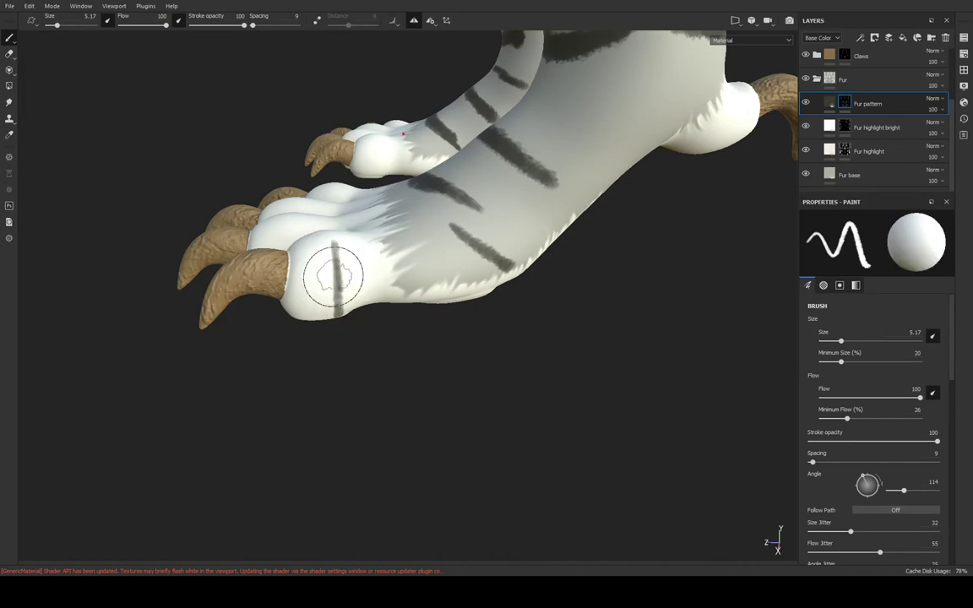
Undo the wide and thin toe strokes and close in on the paw
{"action": "key", "text": "ctrl+z"}
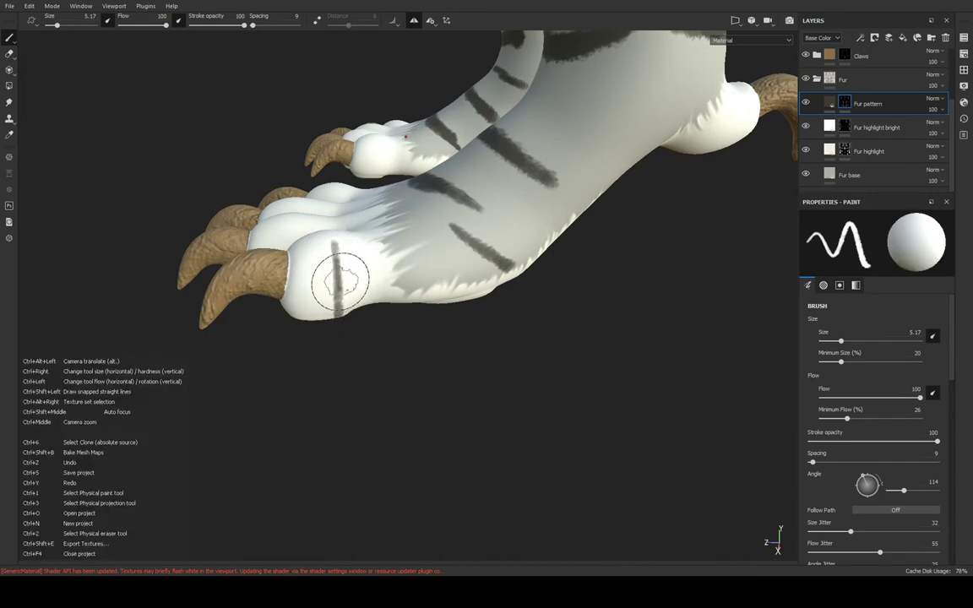
{"action": "key", "text": "ctrl+z"}
{"action": "mouse_move", "coordinate": [349, 287]}
{"action": "left_mouse_down", "text": "alt"}
{"action": "mouse_move", "coordinate": [347, 270]}
{"action": "mouse_move", "coordinate": [372, 263]}
{"action": "left_mouse_up", "text": "alt"}
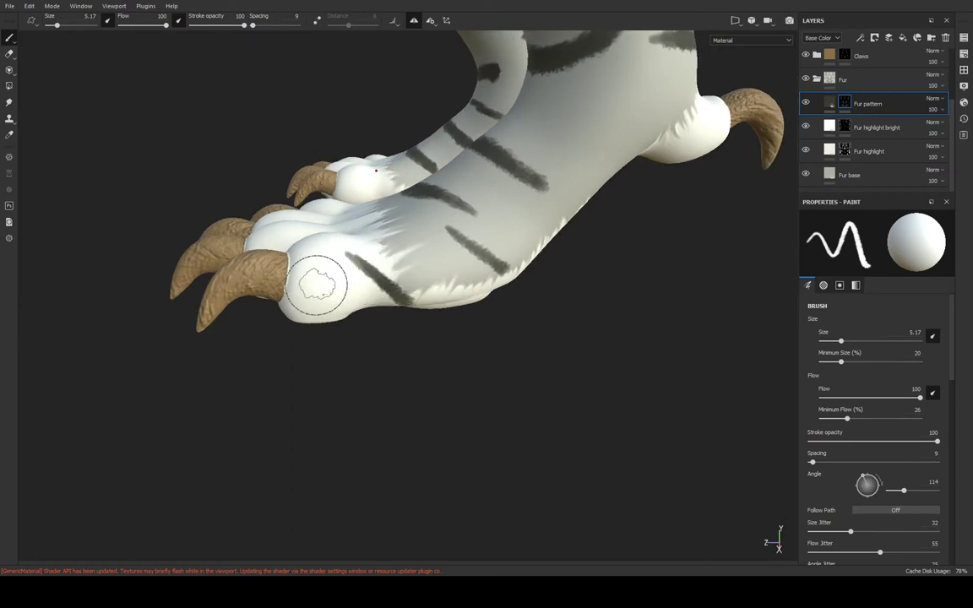
{"action": "mouse_move", "coordinate": [334, 323]}
{"action": "left_mouse_down", "text": "alt"}
{"action": "mouse_move", "coordinate": [448, 261]}
{"action": "mouse_move", "coordinate": [601, 271]}
{"action": "mouse_move", "coordinate": [419, 337]}
{"action": "mouse_move", "coordinate": [419, 347]}
{"action": "mouse_move", "coordinate": [486, 328]}
{"action": "mouse_move", "coordinate": [405, 397]}
{"action": "mouse_move", "coordinate": [397, 469]}
{"action": "left_mouse_up", "text": "alt"}
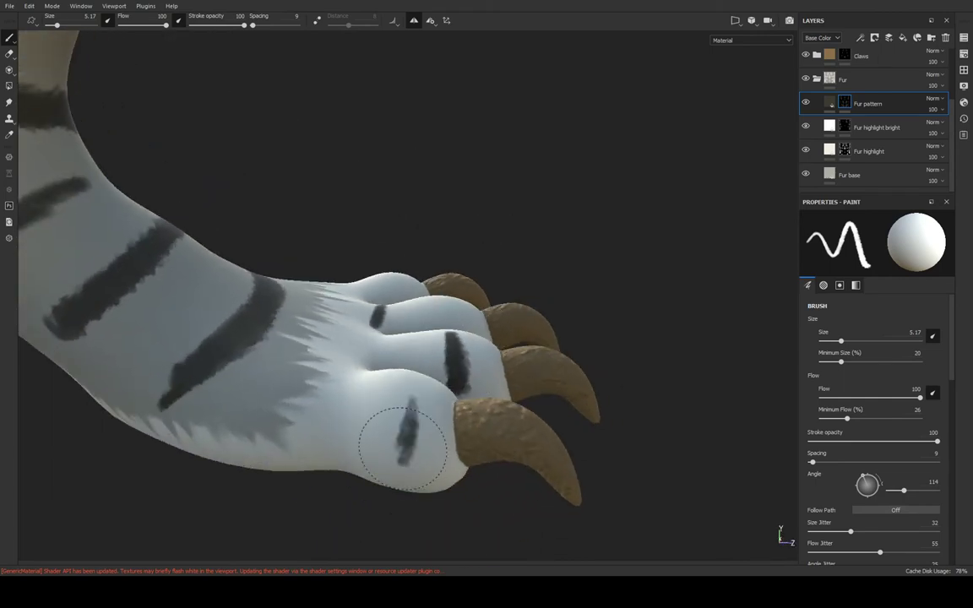
{"action": "mouse_move", "coordinate": [323, 411]}
{"action": "left_mouse_down", "text": "alt"}
{"action": "mouse_move", "coordinate": [357, 331]}
{"action": "mouse_move", "coordinate": [411, 369]}
{"action": "mouse_move", "coordinate": [517, 293]}
{"action": "mouse_move", "coordinate": [560, 358]}
{"action": "mouse_move", "coordinate": [313, 279]}
{"action": "left_mouse_up", "text": "alt"}
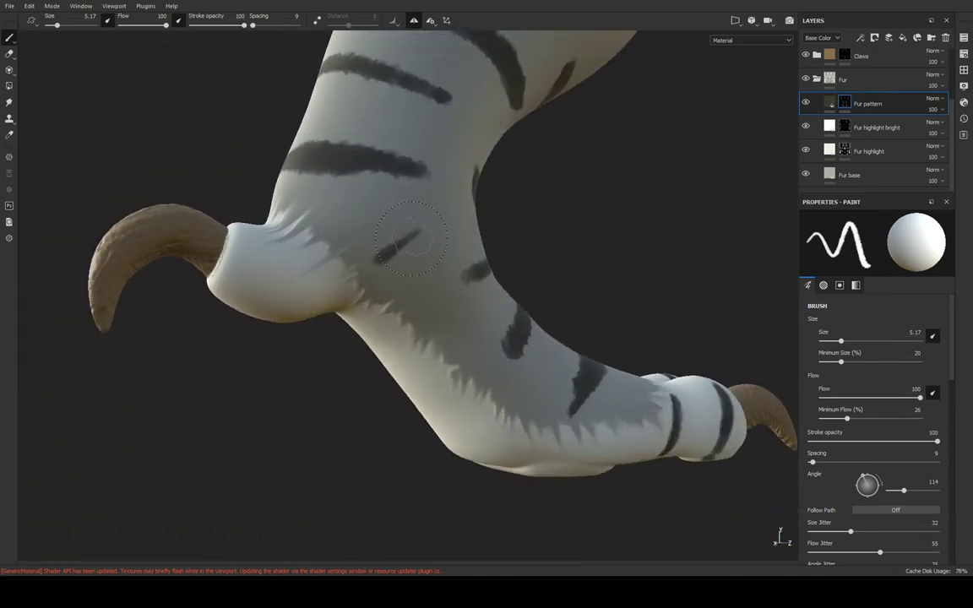
{"action": "mouse_move", "coordinate": [412, 239]}
{"action": "left_mouse_down", "text": "alt"}
{"action": "mouse_move", "coordinate": [466, 339]}
{"action": "mouse_move", "coordinate": [358, 380]}
{"action": "mouse_move", "coordinate": [583, 325]}
{"action": "mouse_move", "coordinate": [521, 375]}
{"action": "left_mouse_up", "text": "alt"}
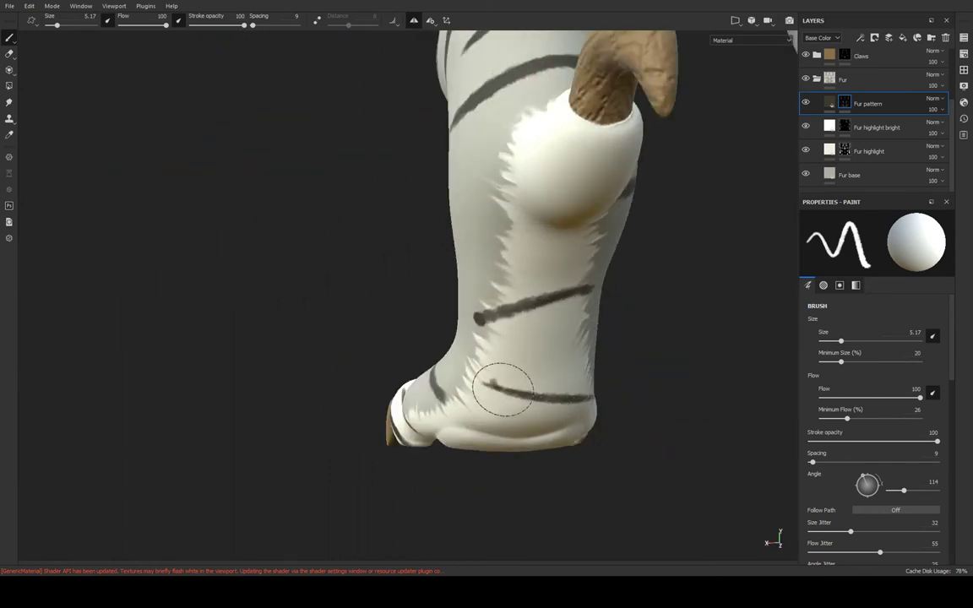
Work around the legs, toes and claws, swapping black and white paint to mark the toe base
{"action": "left_click_drag", "start_coordinate": [567, 363], "coordinate": [605, 283], "text": "alt"}
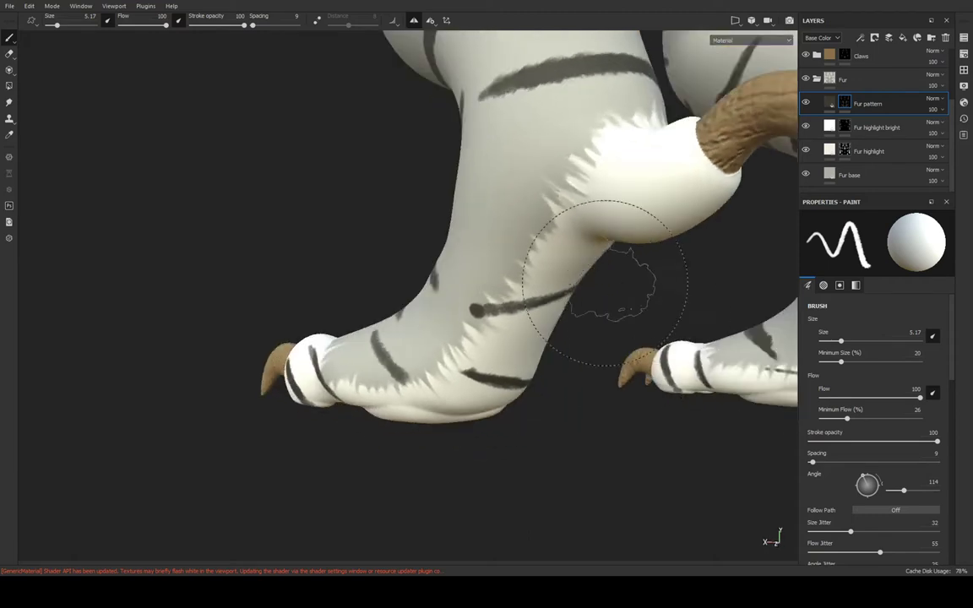
{"action": "left_click_drag", "start_coordinate": [524, 207], "coordinate": [478, 193], "text": "alt"}
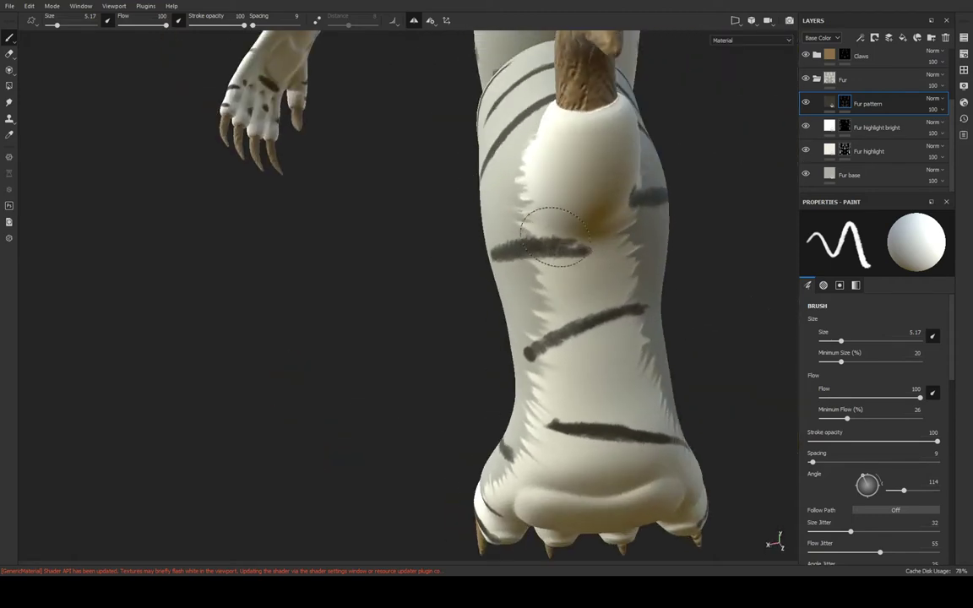
{"action": "mouse_move", "coordinate": [598, 243]}
{"action": "left_mouse_down", "text": "alt"}
{"action": "mouse_move", "coordinate": [587, 217]}
{"action": "mouse_move", "coordinate": [647, 165]}
{"action": "mouse_move", "coordinate": [640, 180]}
{"action": "mouse_move", "coordinate": [582, 152]}
{"action": "mouse_move", "coordinate": [543, 147]}
{"action": "mouse_move", "coordinate": [567, 158]}
{"action": "left_mouse_up", "text": "alt"}
{"action": "key", "text": "x"}
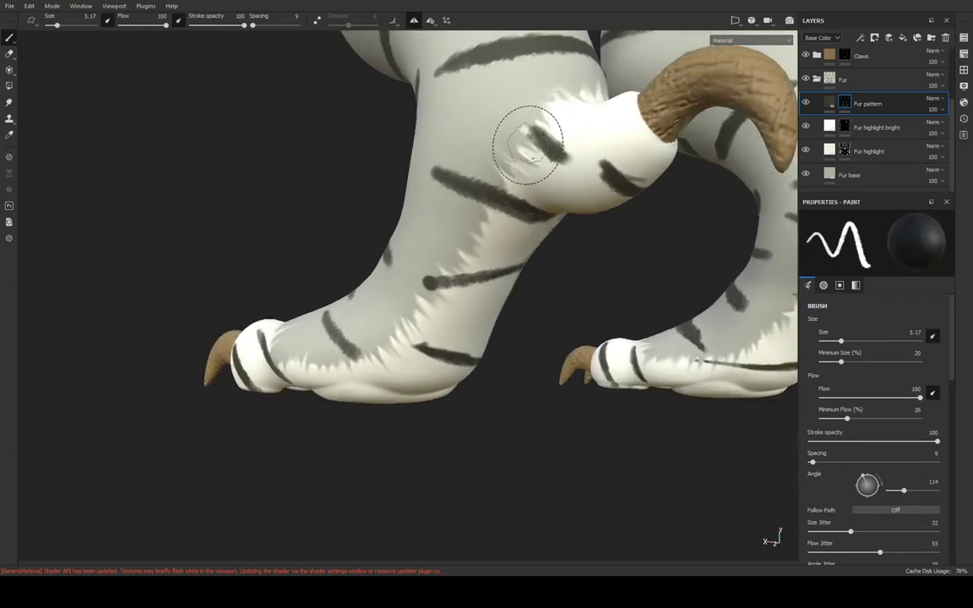
{"action": "left_click_drag", "start_coordinate": [570, 140], "coordinate": [521, 141], "text": "alt"}
{"action": "key", "text": "x"}
{"action": "mouse_move", "coordinate": [521, 141]}
{"action": "right_mouse_down", "text": "alt"}
{"action": "mouse_move", "coordinate": [529, 268]}
{"action": "mouse_move", "coordinate": [537, 169]}
{"action": "right_mouse_up", "text": "alt"}
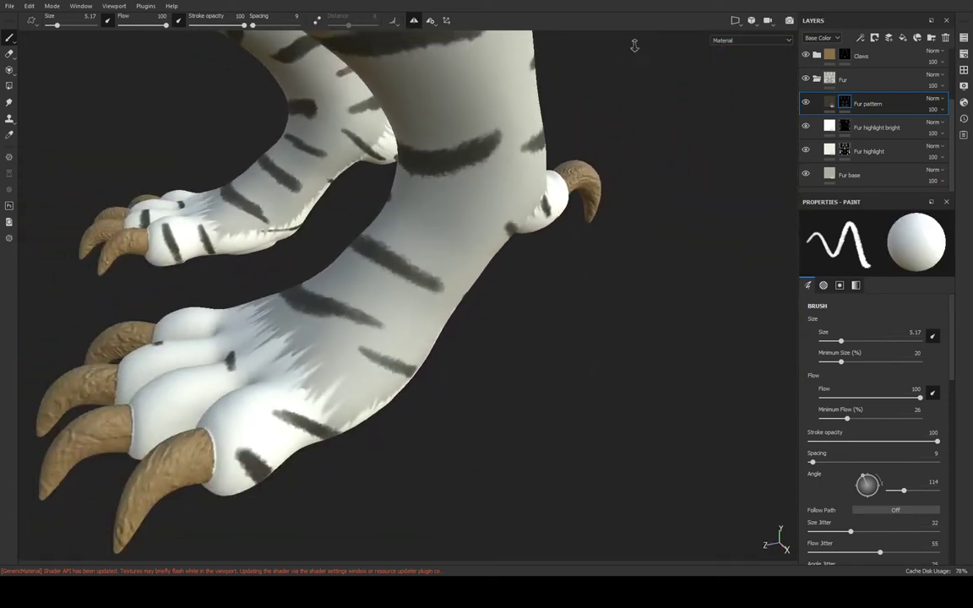
{"action": "left_click_drag", "start_coordinate": [536, 169], "coordinate": [541, 104], "text": "alt"}
{"action": "mouse_move", "coordinate": [464, 183]}
{"action": "left_mouse_down", "text": "alt"}
{"action": "mouse_move", "coordinate": [636, 200]}
{"action": "mouse_move", "coordinate": [558, 185]}
{"action": "mouse_move", "coordinate": [594, 190]}
{"action": "left_mouse_up", "text": "alt"}
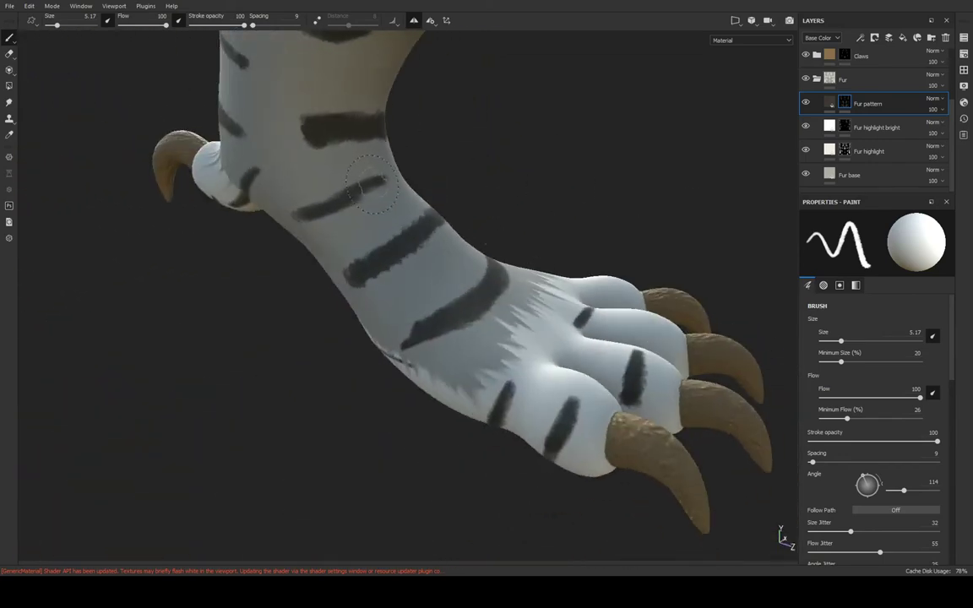
{"action": "mouse_move", "coordinate": [515, 308]}
{"action": "left_mouse_down", "text": "alt"}
{"action": "mouse_move", "coordinate": [589, 336]}
{"action": "mouse_move", "coordinate": [621, 293]}
{"action": "mouse_move", "coordinate": [575, 282]}
{"action": "mouse_move", "coordinate": [619, 315]}
{"action": "mouse_move", "coordinate": [604, 297]}
{"action": "mouse_move", "coordinate": [614, 305]}
{"action": "left_mouse_up", "text": "alt"}
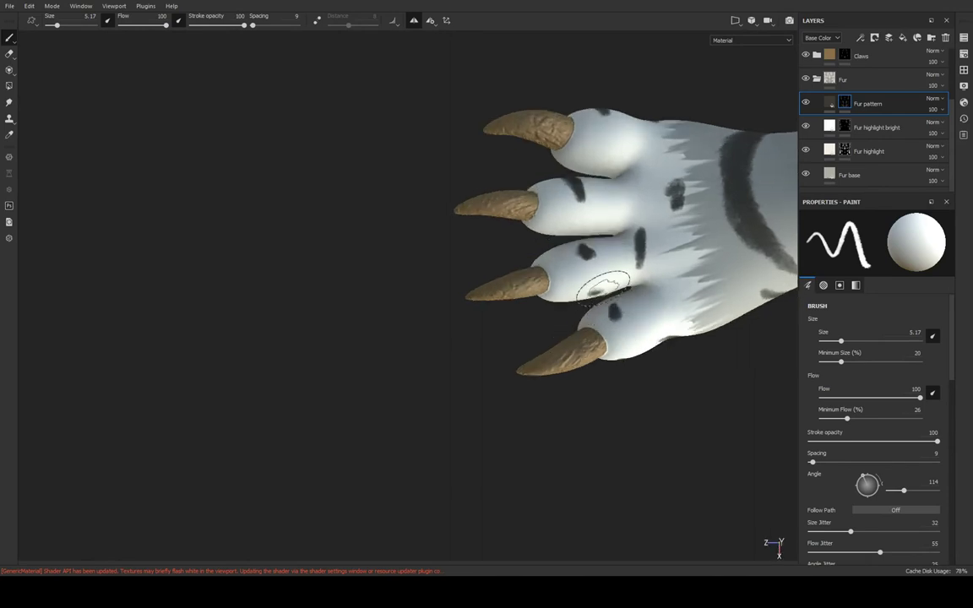
Orbit from the striped forearm close-up to a low view of belly, tail and paws
{"action": "mouse_move", "coordinate": [594, 150]}
{"action": "left_mouse_down", "text": "alt"}
{"action": "mouse_move", "coordinate": [741, 252]}
{"action": "mouse_move", "coordinate": [782, 338]}
{"action": "mouse_move", "coordinate": [887, 135]}
{"action": "left_mouse_up", "text": "alt"}
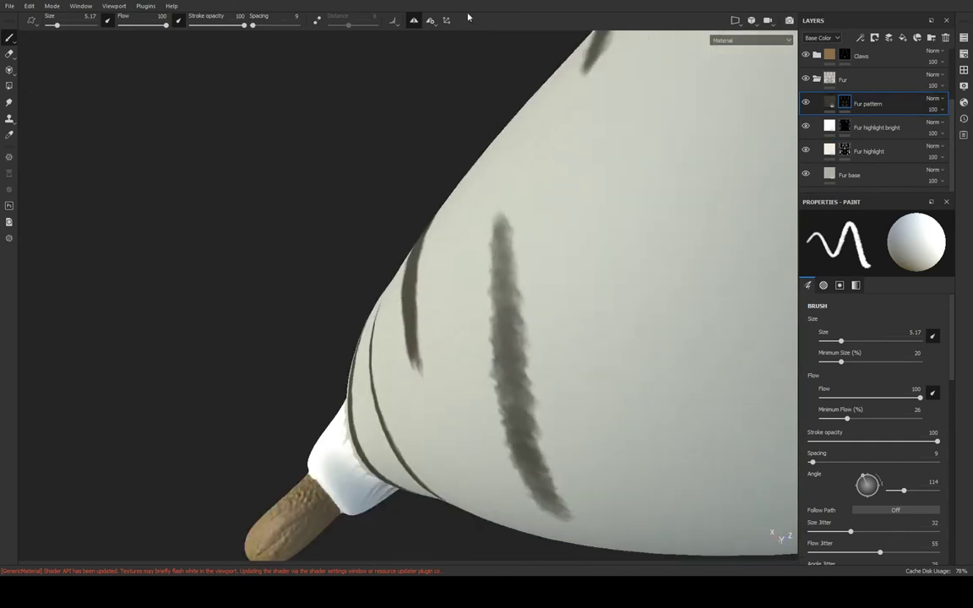
{"action": "mouse_move", "coordinate": [467, 17]}
{"action": "left_mouse_down", "text": "alt"}
{"action": "mouse_move", "coordinate": [460, 233]}
{"action": "mouse_move", "coordinate": [673, 232]}
{"action": "mouse_move", "coordinate": [509, 228]}
{"action": "mouse_move", "coordinate": [621, 252]}
{"action": "mouse_move", "coordinate": [673, 280]}
{"action": "mouse_move", "coordinate": [577, 198]}
{"action": "mouse_move", "coordinate": [654, 243]}
{"action": "mouse_move", "coordinate": [619, 159]}
{"action": "mouse_move", "coordinate": [564, 135]}
{"action": "left_mouse_up", "text": "alt"}
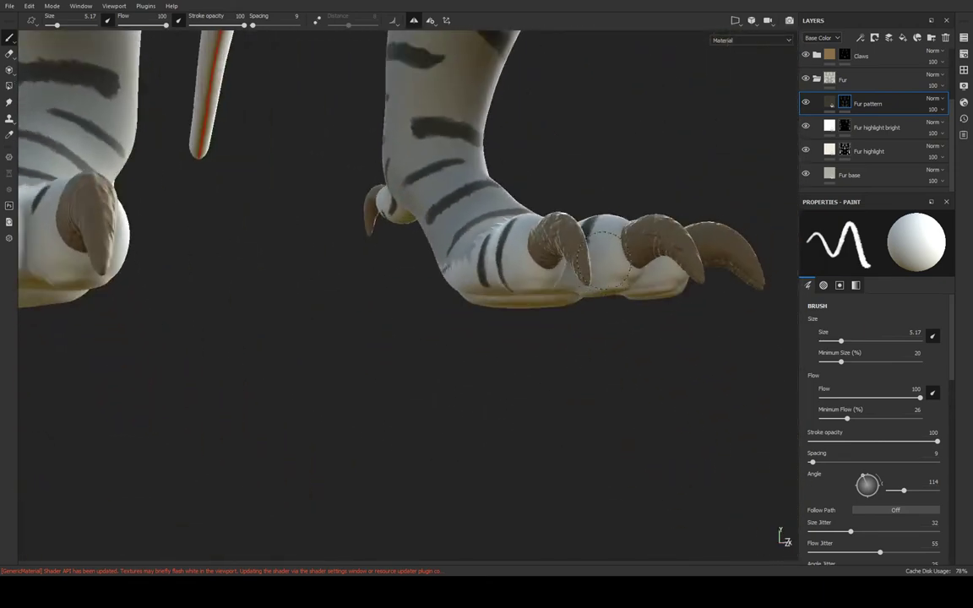
{"action": "mouse_move", "coordinate": [610, 272]}
{"action": "left_mouse_down", "text": "alt"}
{"action": "mouse_move", "coordinate": [580, 206]}
{"action": "mouse_move", "coordinate": [649, 292]}
{"action": "mouse_move", "coordinate": [642, 270]}
{"action": "mouse_move", "coordinate": [741, 312]}
{"action": "mouse_move", "coordinate": [692, 313]}
{"action": "mouse_move", "coordinate": [615, 279]}
{"action": "mouse_move", "coordinate": [598, 201]}
{"action": "mouse_move", "coordinate": [507, 221]}
{"action": "left_mouse_up", "text": "alt"}
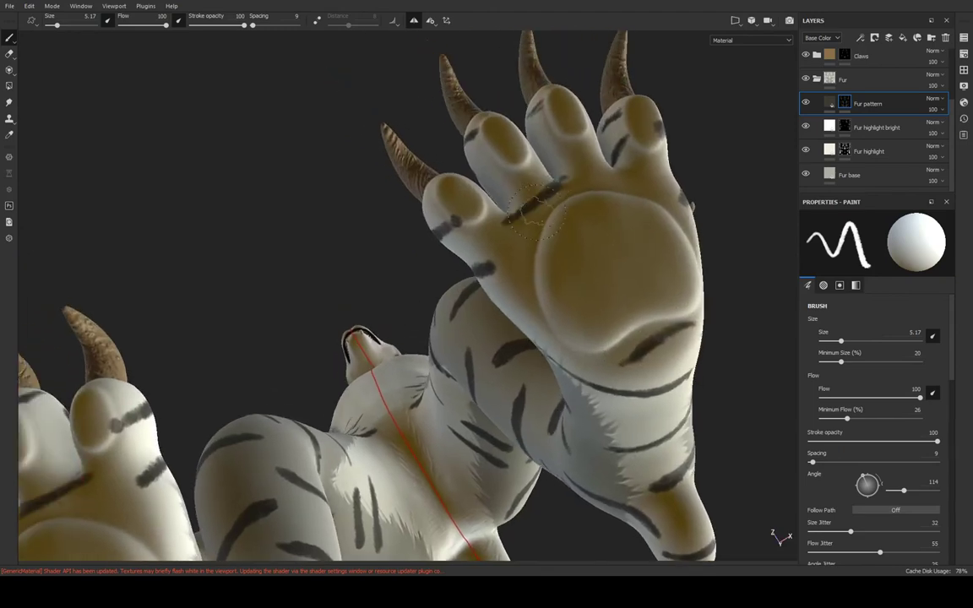
{"action": "left_click_drag", "start_coordinate": [621, 184], "coordinate": [650, 171], "text": "alt"}
{"action": "mouse_move", "coordinate": [505, 110]}
{"action": "left_mouse_down", "text": "alt"}
{"action": "mouse_move", "coordinate": [636, 289]}
{"action": "mouse_move", "coordinate": [591, 408]}
{"action": "mouse_move", "coordinate": [608, 279]}
{"action": "left_mouse_up", "text": "alt"}
{"action": "scroll", "coordinate": [635, 157], "scroll_direction": "up", "scroll_amount": 3}
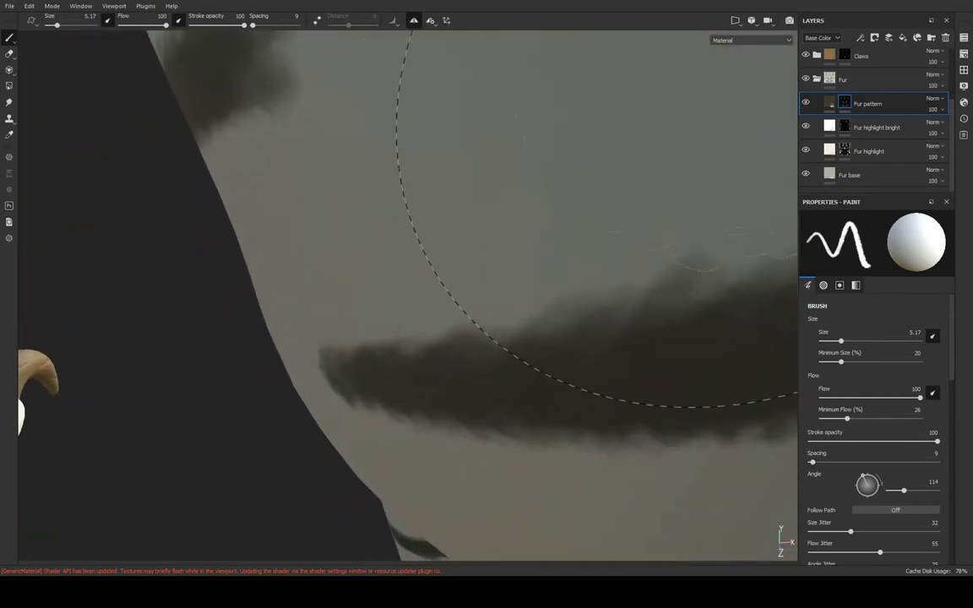
{"action": "scroll", "coordinate": [625, 152], "scroll_direction": "down", "scroll_amount": 3}
{"action": "scroll", "coordinate": [583, 169], "scroll_direction": "down", "scroll_amount": 3}
{"action": "left_click_drag", "start_coordinate": [622, 12], "coordinate": [566, 169], "text": "alt"}
{"action": "scroll", "coordinate": [549, 186], "scroll_direction": "down", "scroll_amount": 3}
{"action": "scroll", "coordinate": [534, 209], "scroll_direction": "up", "scroll_amount": 3}
{"action": "left_click_drag", "start_coordinate": [533, 209], "coordinate": [532, 363], "text": "alt"}
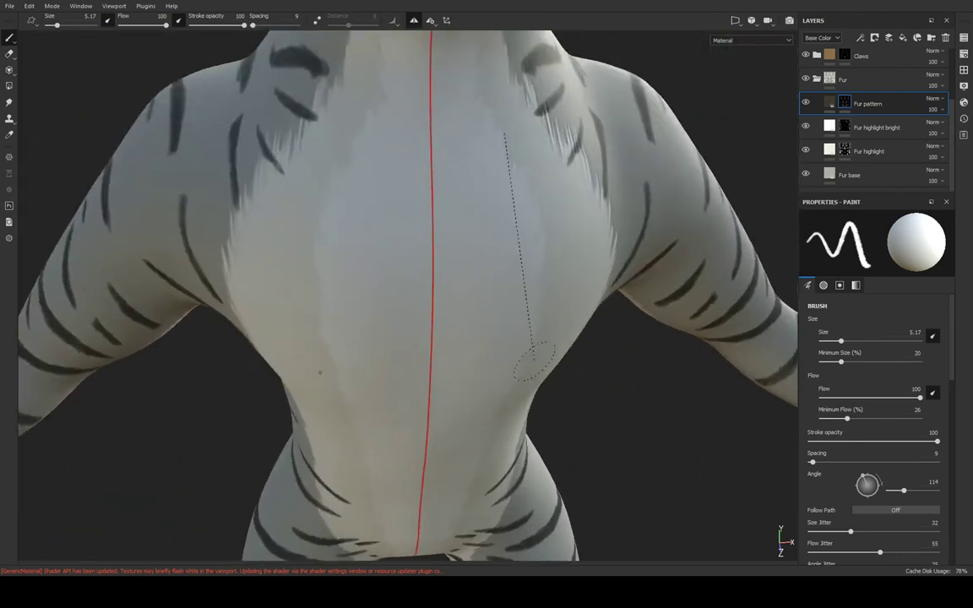
{"action": "mouse_move", "coordinate": [549, 207]}
{"action": "left_mouse_down", "text": "alt"}
{"action": "mouse_move", "coordinate": [362, 189]}
{"action": "mouse_move", "coordinate": [506, 449]}
{"action": "mouse_move", "coordinate": [508, 288]}
{"action": "left_mouse_up", "text": "alt"}
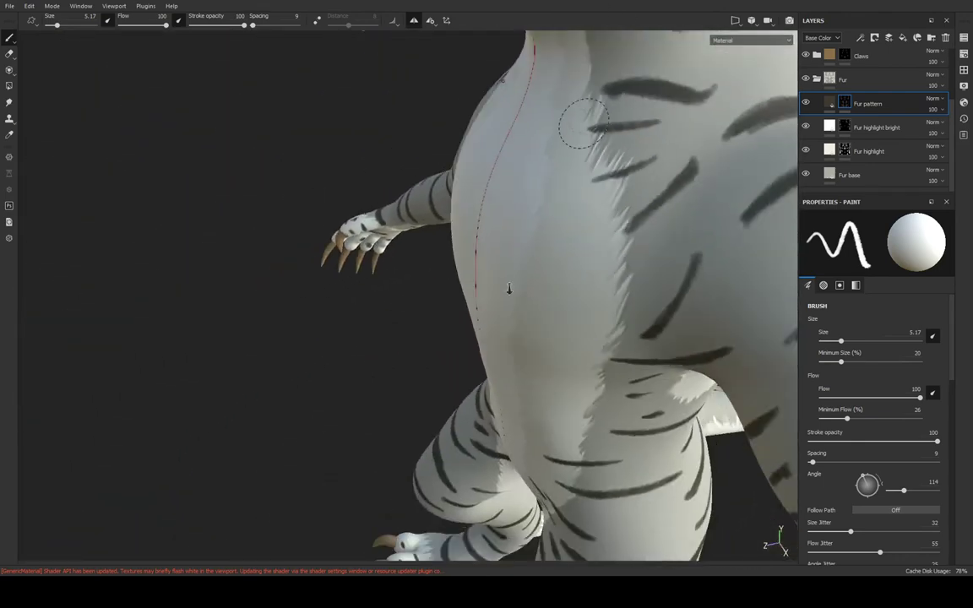
{"action": "mouse_move", "coordinate": [589, 127]}
{"action": "left_mouse_down", "text": "alt"}
{"action": "mouse_move", "coordinate": [413, 130]}
{"action": "mouse_move", "coordinate": [304, 59]}
{"action": "mouse_move", "coordinate": [391, 285]}
{"action": "mouse_move", "coordinate": [429, 219]}
{"action": "mouse_move", "coordinate": [397, 217]}
{"action": "mouse_move", "coordinate": [524, 287]}
{"action": "mouse_move", "coordinate": [434, 282]}
{"action": "mouse_move", "coordinate": [473, 270]}
{"action": "left_mouse_up", "text": "alt"}
{"action": "middle_click_drag", "start_coordinate": [473, 270], "coordinate": [503, 256], "text": "alt"}
{"action": "mouse_move", "coordinate": [503, 256]}
{"action": "left_mouse_down", "text": "alt"}
{"action": "mouse_move", "coordinate": [425, 287]}
{"action": "mouse_move", "coordinate": [467, 287]}
{"action": "left_mouse_up", "text": "alt"}
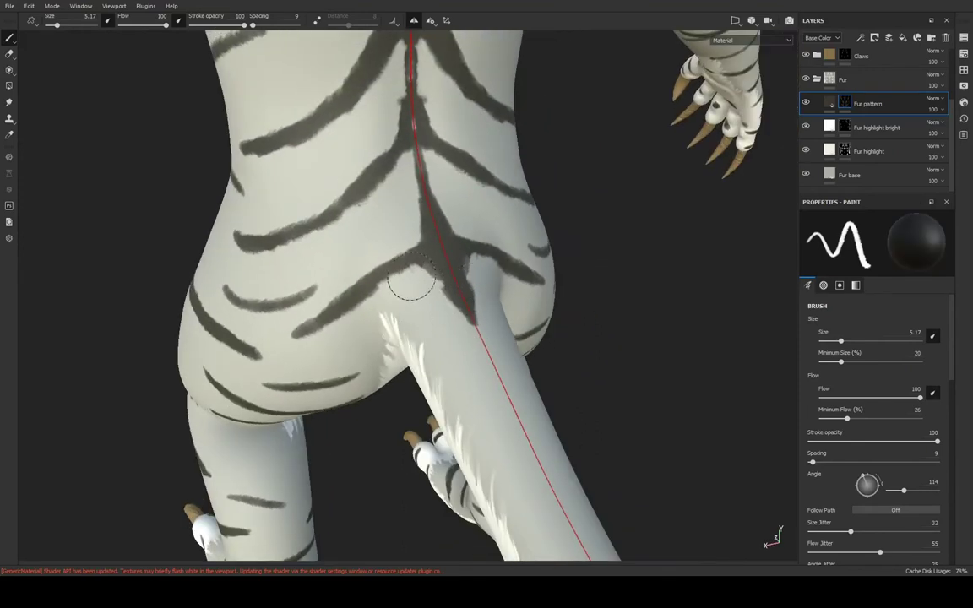
Paint a mirrored dark V-shaped chevron across the tail base, undoing the stray stroke
{"action": "left_click_drag", "start_coordinate": [454, 301], "coordinate": [515, 314], "text": "alt"}
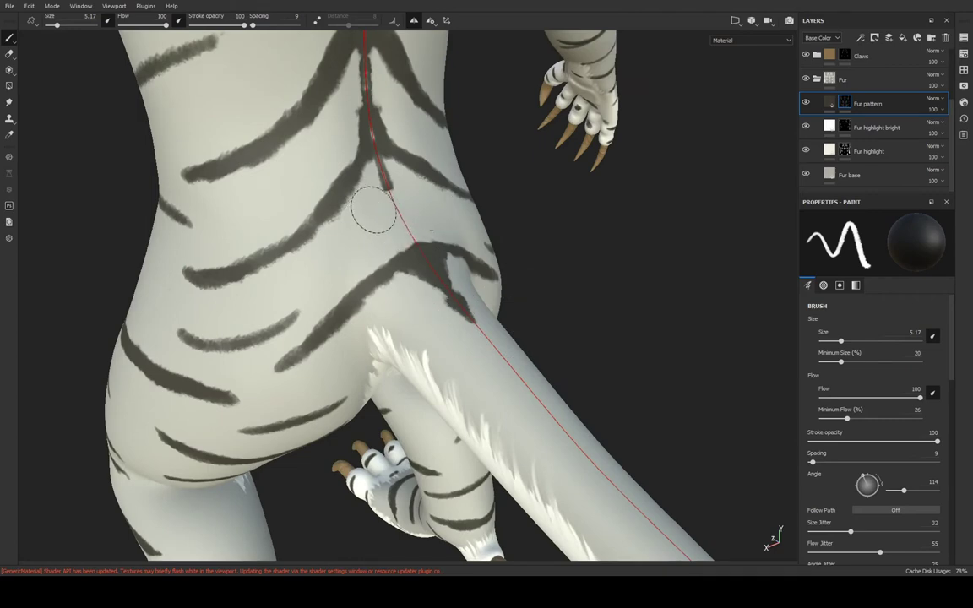
{"action": "left_click_drag", "start_coordinate": [378, 171], "coordinate": [457, 254], "text": "alt"}
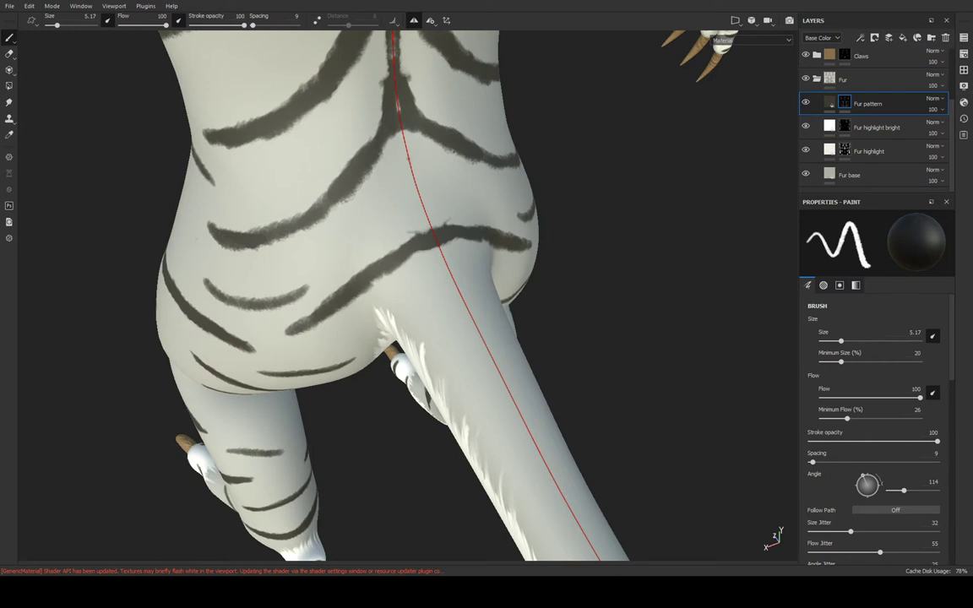
{"action": "mouse_move", "coordinate": [553, 262]}
{"action": "left_mouse_down", "text": "alt"}
{"action": "mouse_move", "coordinate": [612, 278]}
{"action": "mouse_move", "coordinate": [514, 299]}
{"action": "mouse_move", "coordinate": [536, 261]}
{"action": "mouse_move", "coordinate": [267, 286]}
{"action": "mouse_move", "coordinate": [282, 283]}
{"action": "mouse_move", "coordinate": [484, 349]}
{"action": "mouse_move", "coordinate": [419, 207]}
{"action": "mouse_move", "coordinate": [458, 219]}
{"action": "mouse_move", "coordinate": [464, 205]}
{"action": "mouse_move", "coordinate": [476, 282]}
{"action": "mouse_move", "coordinate": [464, 380]}
{"action": "left_mouse_up", "text": "alt"}
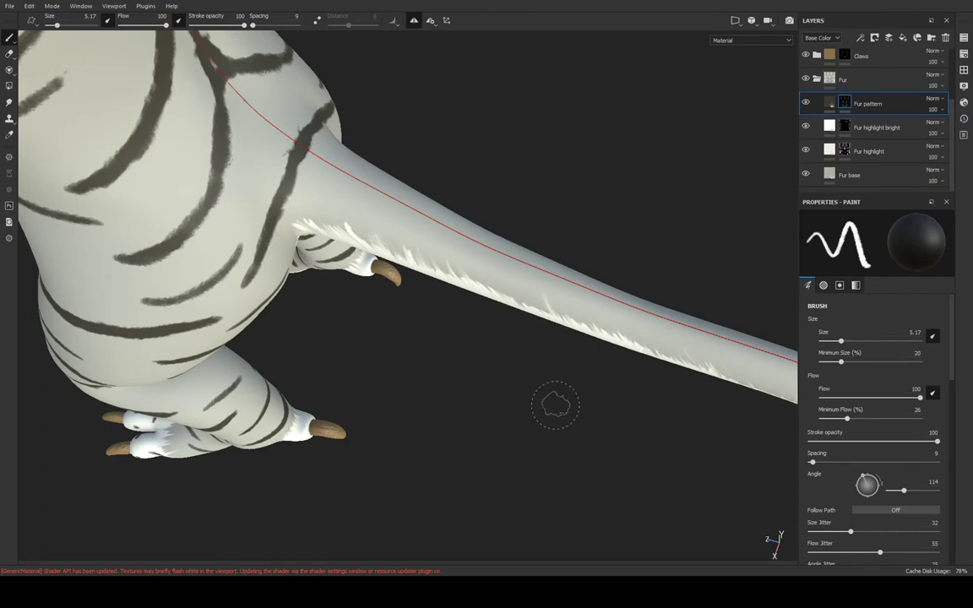
{"action": "mouse_move", "coordinate": [555, 406]}
{"action": "left_mouse_down", "text": "alt"}
{"action": "mouse_move", "coordinate": [580, 243]}
{"action": "mouse_move", "coordinate": [585, 382]}
{"action": "mouse_move", "coordinate": [502, 309]}
{"action": "mouse_move", "coordinate": [498, 276]}
{"action": "mouse_move", "coordinate": [504, 289]}
{"action": "left_mouse_up", "text": "alt"}
{"action": "right_click_drag", "start_coordinate": [504, 289], "coordinate": [542, 391], "text": "alt"}
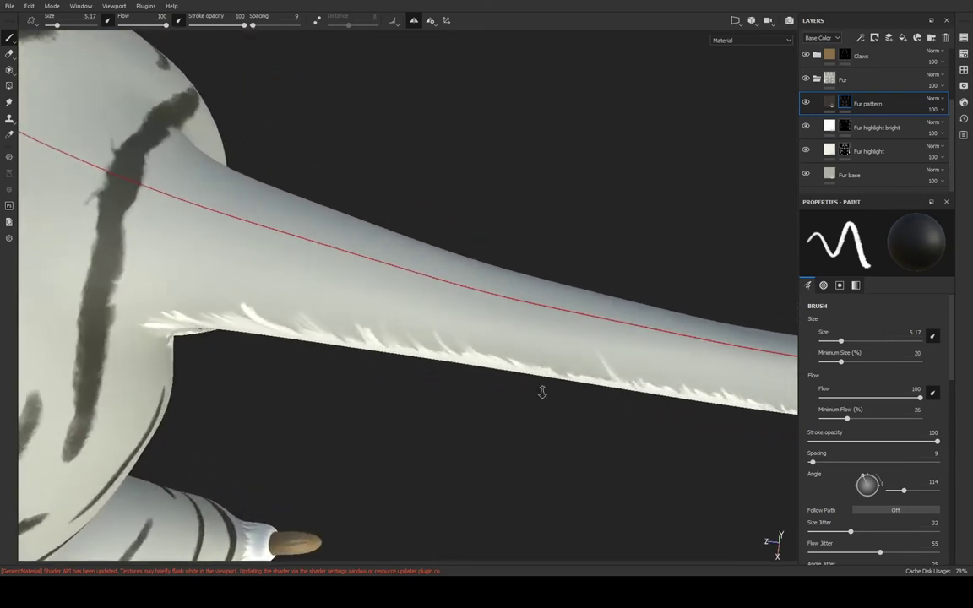
{"action": "mouse_move", "coordinate": [542, 391]}
{"action": "left_mouse_down", "text": "alt"}
{"action": "mouse_move", "coordinate": [432, 354]}
{"action": "mouse_move", "coordinate": [415, 330]}
{"action": "mouse_move", "coordinate": [506, 381]}
{"action": "mouse_move", "coordinate": [582, 317]}
{"action": "mouse_move", "coordinate": [342, 289]}
{"action": "mouse_move", "coordinate": [241, 226]}
{"action": "mouse_move", "coordinate": [450, 330]}
{"action": "mouse_move", "coordinate": [380, 331]}
{"action": "mouse_move", "coordinate": [514, 336]}
{"action": "mouse_move", "coordinate": [478, 418]}
{"action": "left_mouse_up", "text": "alt"}
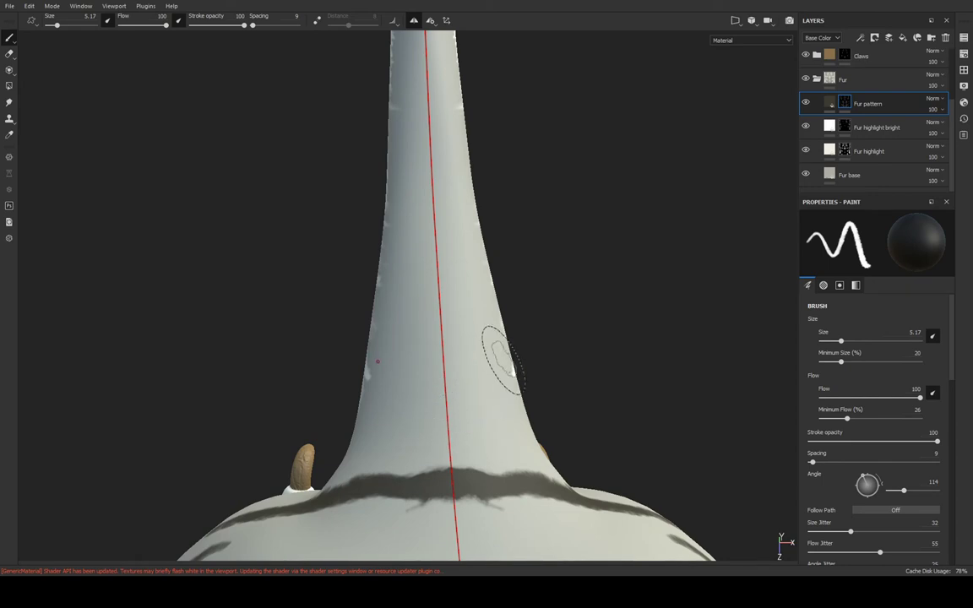
{"action": "mouse_move", "coordinate": [445, 404]}
{"action": "left_mouse_down"}
{"action": "mouse_move", "coordinate": [517, 371]}
{"action": "mouse_move", "coordinate": [402, 413]}
{"action": "left_mouse_up"}
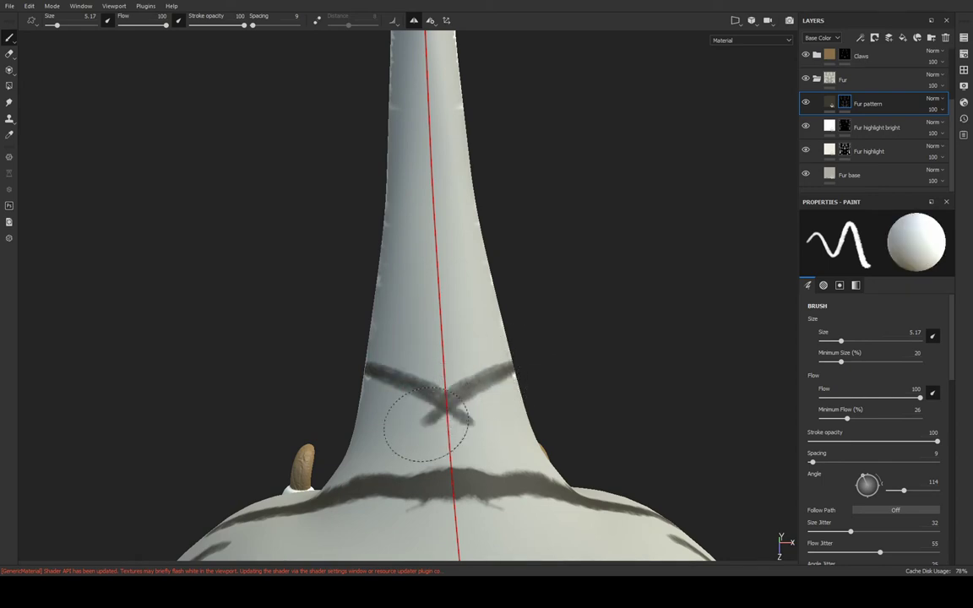
{"action": "key", "text": "ctrl+z"}
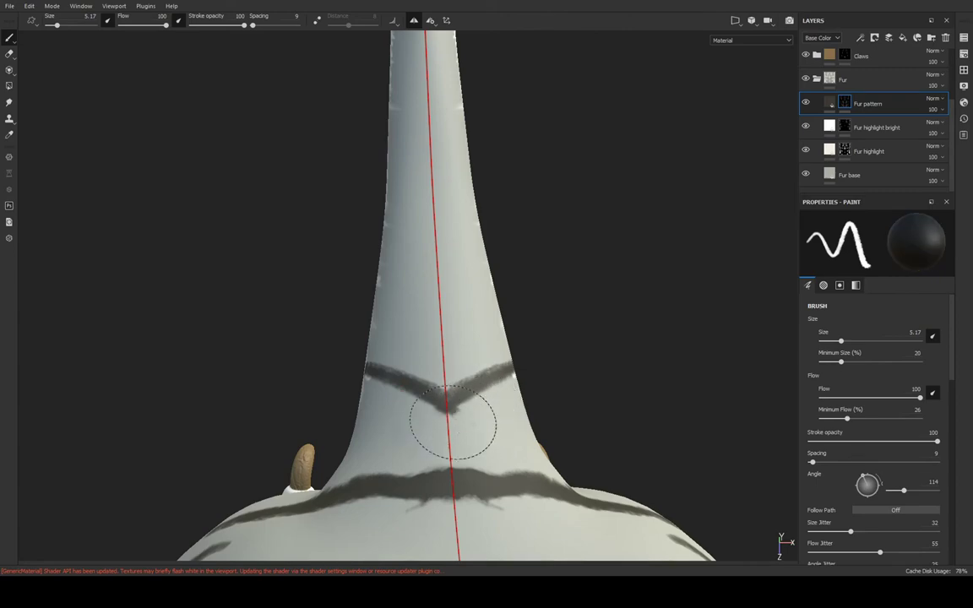
{"action": "left_click_drag", "start_coordinate": [489, 413], "coordinate": [475, 369], "text": "alt"}
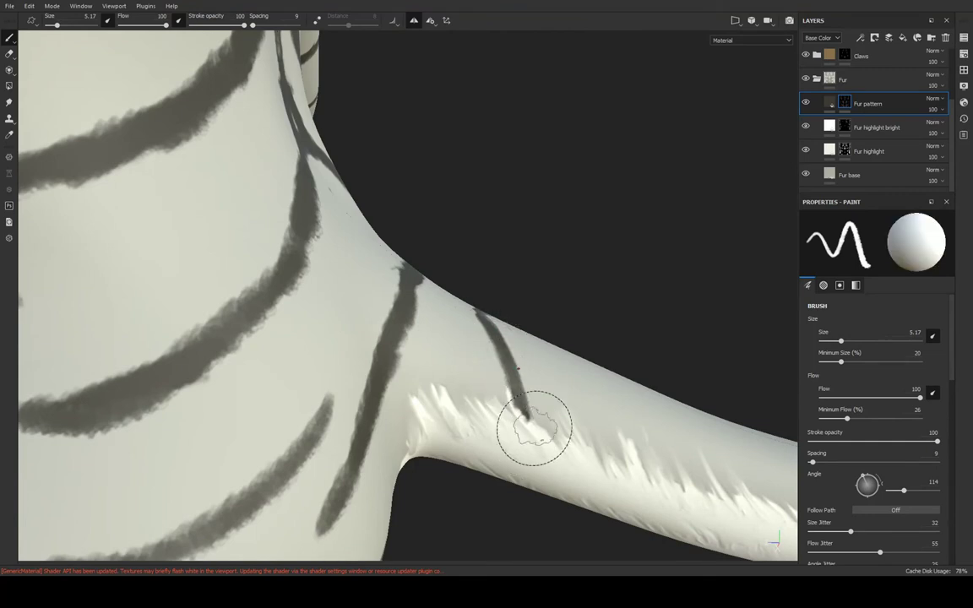
Paint two vertical dark stripes where the tail joins the body and darken their tops
{"action": "mouse_move", "coordinate": [524, 414]}
{"action": "left_mouse_down", "text": "alt"}
{"action": "mouse_move", "coordinate": [398, 300]}
{"action": "mouse_move", "coordinate": [217, 199]}
{"action": "left_mouse_up", "text": "alt"}
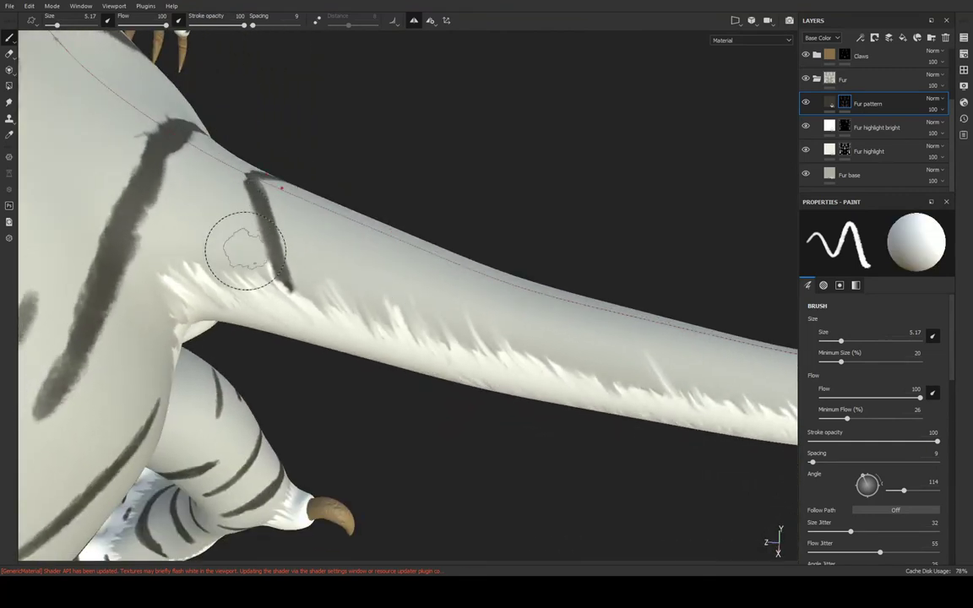
{"action": "mouse_move", "coordinate": [239, 250]}
{"action": "left_mouse_down", "text": "alt"}
{"action": "mouse_move", "coordinate": [210, 244]}
{"action": "mouse_move", "coordinate": [224, 282]}
{"action": "mouse_move", "coordinate": [315, 243]}
{"action": "left_mouse_up", "text": "alt"}
{"action": "left_click_drag", "start_coordinate": [261, 216], "coordinate": [256, 317]}
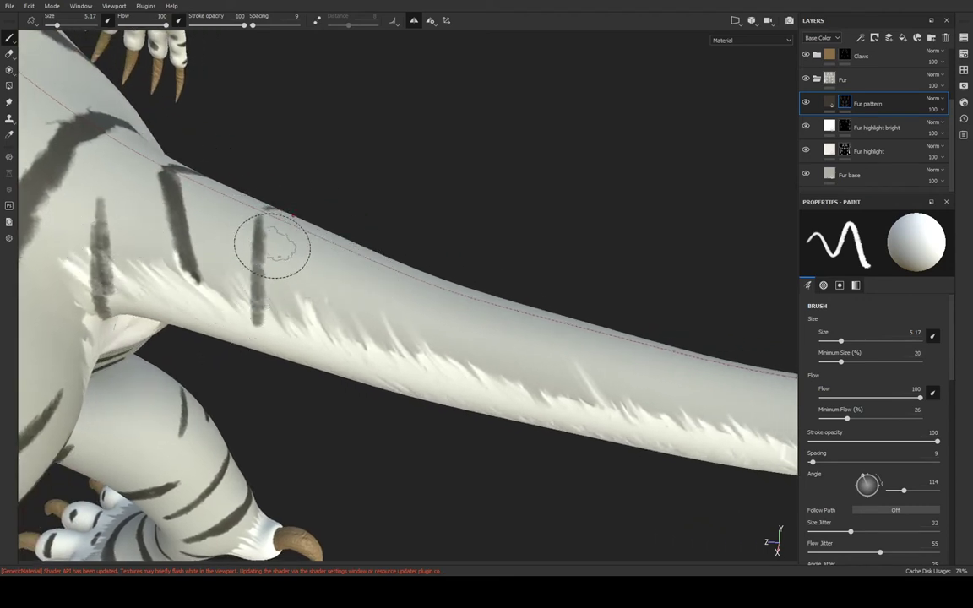
{"action": "left_click_drag", "start_coordinate": [271, 243], "coordinate": [277, 282]}
{"action": "left_click_drag", "start_coordinate": [264, 224], "coordinate": [267, 260]}
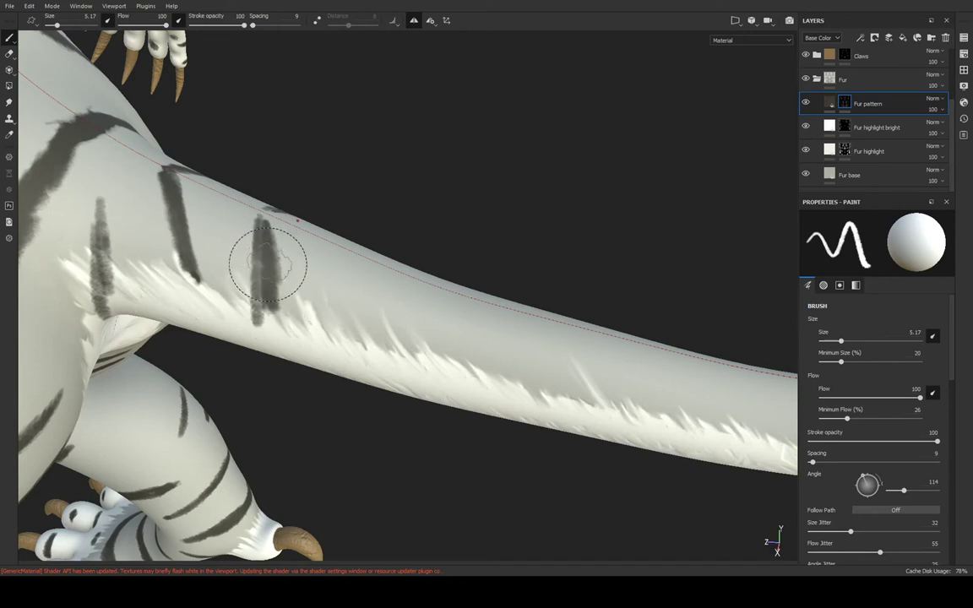
{"action": "left_click", "coordinate": [240, 230]}
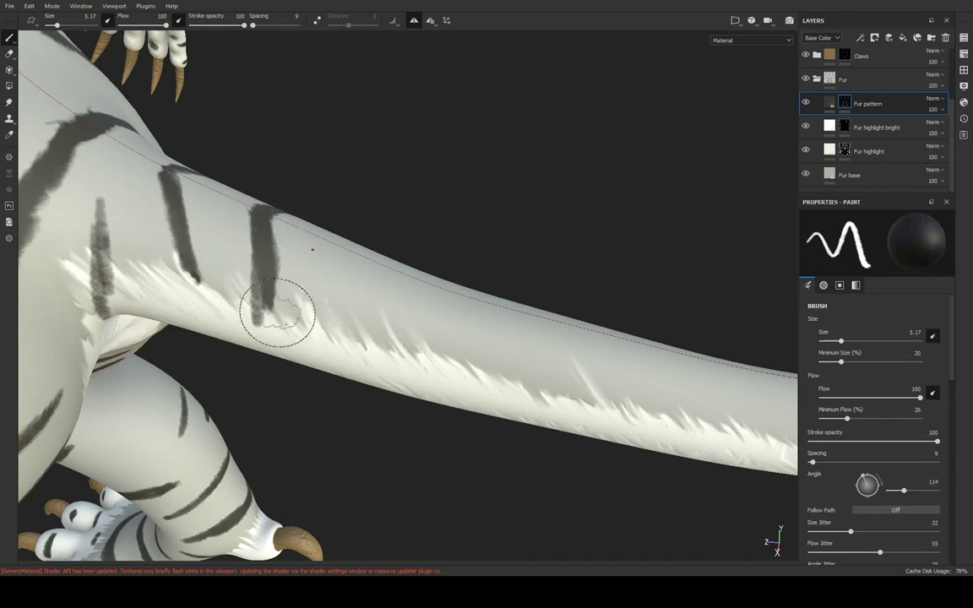
Trim the stripe's bottom, then add and thicken a thinner stripe further toward the tip
{"action": "mouse_move", "coordinate": [266, 300]}
{"action": "left_mouse_down", "text": "alt"}
{"action": "mouse_move", "coordinate": [270, 279]}
{"action": "mouse_move", "coordinate": [402, 377]}
{"action": "mouse_move", "coordinate": [369, 249]}
{"action": "mouse_move", "coordinate": [363, 330]}
{"action": "left_mouse_up", "text": "alt"}
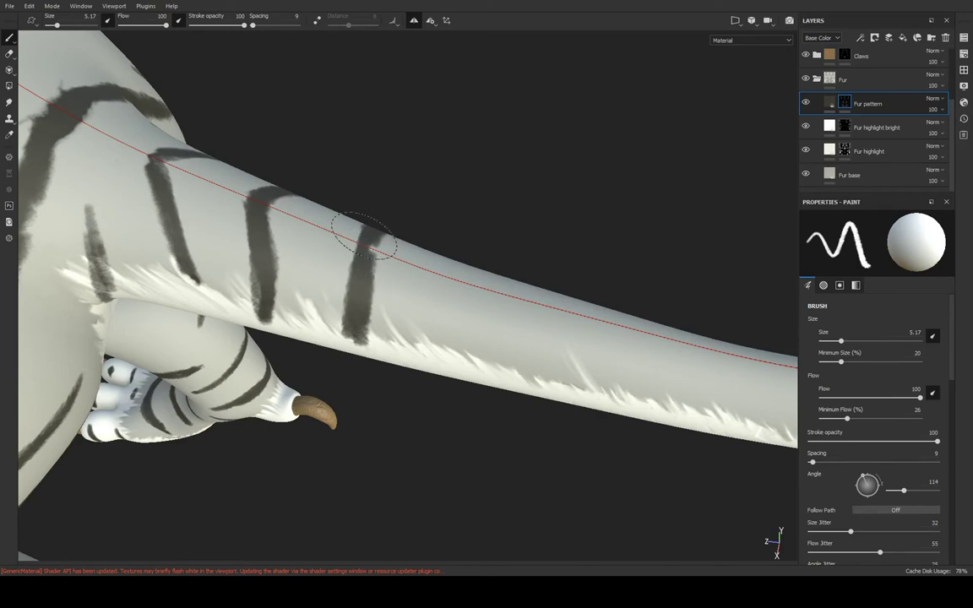
{"action": "mouse_move", "coordinate": [363, 233]}
{"action": "left_mouse_down"}
{"action": "mouse_move", "coordinate": [369, 289]}
{"action": "mouse_move", "coordinate": [321, 255]}
{"action": "mouse_move", "coordinate": [311, 276]}
{"action": "mouse_move", "coordinate": [323, 203]}
{"action": "left_mouse_up"}
{"action": "mouse_move", "coordinate": [315, 342]}
{"action": "left_mouse_down"}
{"action": "mouse_move", "coordinate": [290, 306]}
{"action": "mouse_move", "coordinate": [300, 297]}
{"action": "mouse_move", "coordinate": [456, 319]}
{"action": "mouse_move", "coordinate": [321, 330]}
{"action": "mouse_move", "coordinate": [294, 264]}
{"action": "left_mouse_up"}
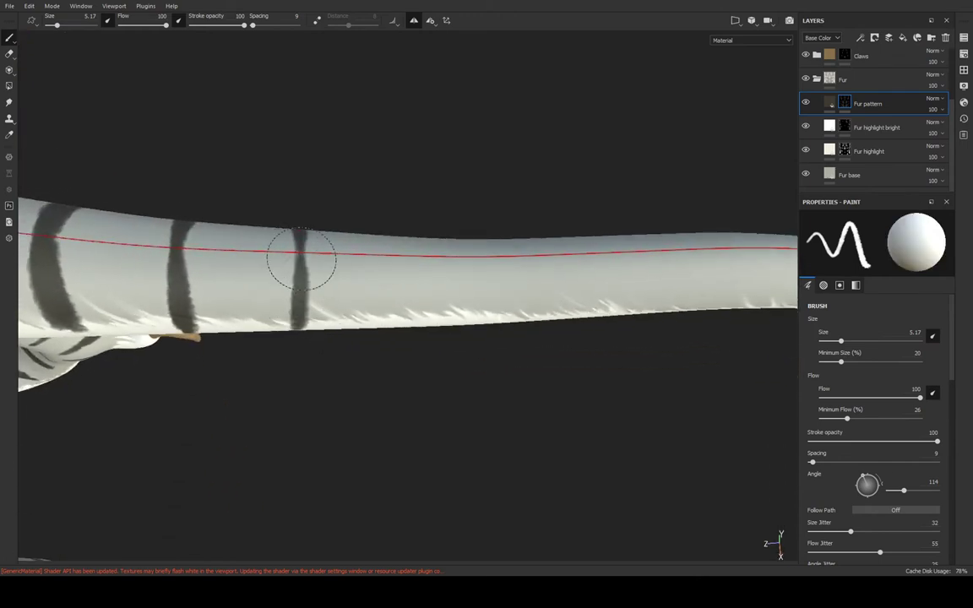
{"action": "mouse_move", "coordinate": [370, 264]}
{"action": "left_mouse_down"}
{"action": "mouse_move", "coordinate": [384, 217]}
{"action": "mouse_move", "coordinate": [376, 294]}
{"action": "mouse_move", "coordinate": [397, 159]}
{"action": "mouse_move", "coordinate": [358, 190]}
{"action": "left_mouse_up"}
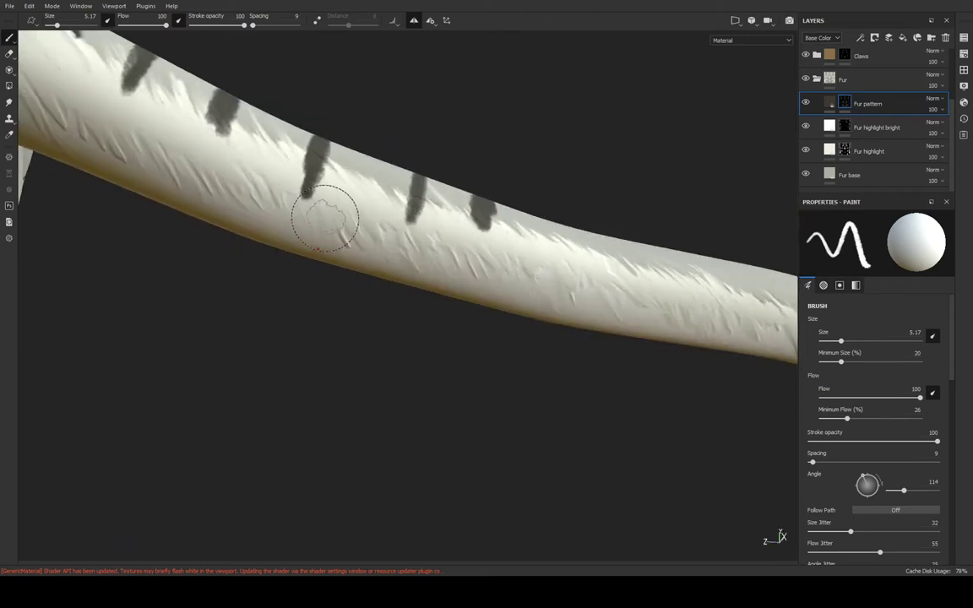
{"action": "mouse_move", "coordinate": [321, 220]}
{"action": "left_mouse_down", "text": "alt"}
{"action": "mouse_move", "coordinate": [489, 87]}
{"action": "mouse_move", "coordinate": [360, 221]}
{"action": "mouse_move", "coordinate": [489, 120]}
{"action": "left_mouse_up", "text": "alt"}
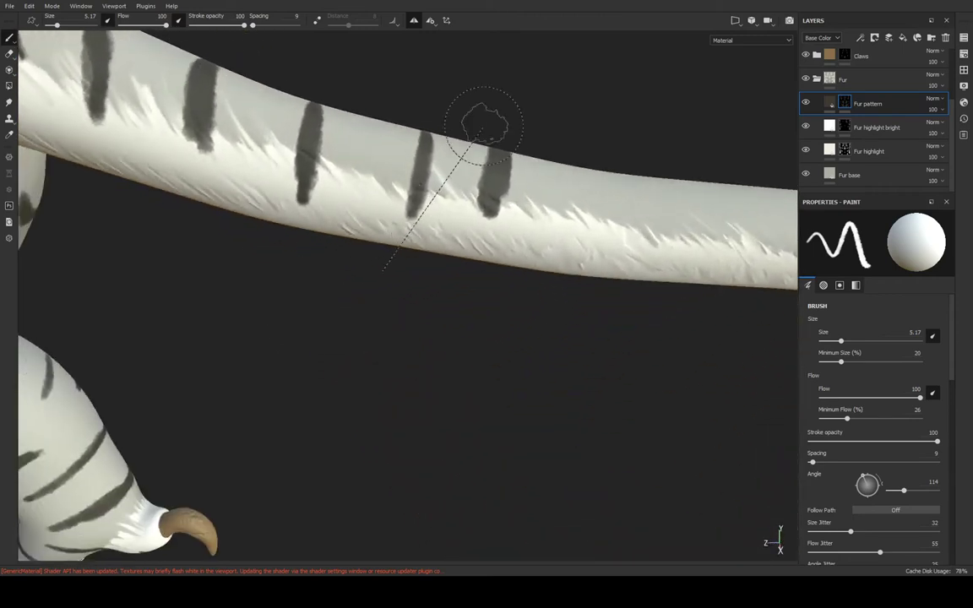
{"action": "scroll", "coordinate": [427, 193], "scroll_direction": "up", "scroll_amount": 2}
{"action": "mouse_move", "coordinate": [426, 193]}
{"action": "left_mouse_down", "text": "alt"}
{"action": "mouse_move", "coordinate": [495, 310]}
{"action": "mouse_move", "coordinate": [356, 264]}
{"action": "left_mouse_up", "text": "alt"}
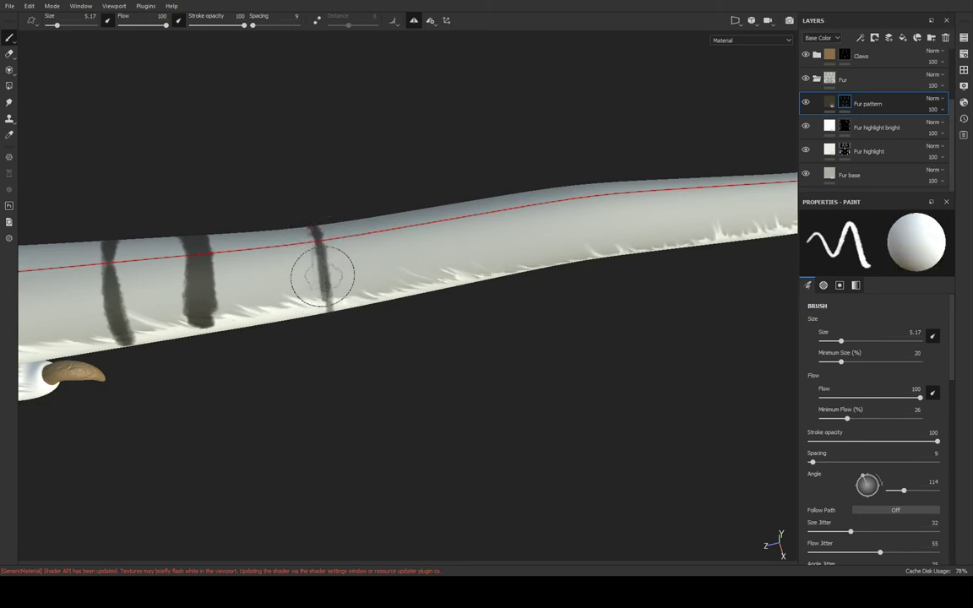
{"action": "mouse_move", "coordinate": [340, 306]}
{"action": "left_mouse_down", "text": "alt"}
{"action": "mouse_move", "coordinate": [337, 315]}
{"action": "mouse_move", "coordinate": [252, 299]}
{"action": "mouse_move", "coordinate": [256, 261]}
{"action": "mouse_move", "coordinate": [278, 285]}
{"action": "mouse_move", "coordinate": [428, 315]}
{"action": "mouse_move", "coordinate": [460, 232]}
{"action": "mouse_move", "coordinate": [414, 233]}
{"action": "mouse_move", "coordinate": [328, 310]}
{"action": "left_mouse_up", "text": "alt"}
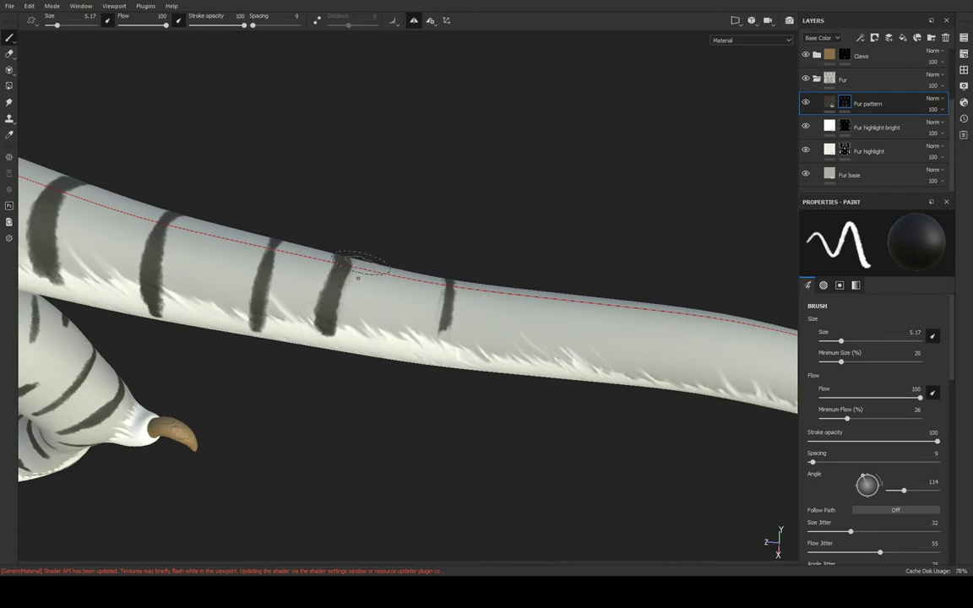
{"action": "mouse_move", "coordinate": [373, 272]}
{"action": "left_mouse_down", "text": "alt"}
{"action": "mouse_move", "coordinate": [430, 252]}
{"action": "mouse_move", "coordinate": [256, 245]}
{"action": "left_mouse_up", "text": "alt"}
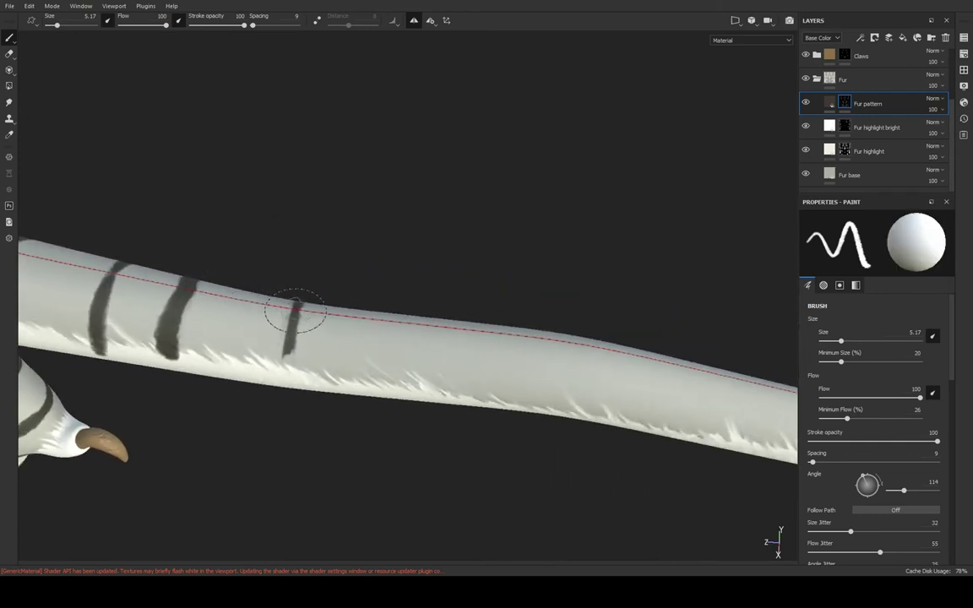
{"action": "mouse_move", "coordinate": [288, 350]}
{"action": "left_mouse_down"}
{"action": "mouse_move", "coordinate": [289, 317]}
{"action": "mouse_move", "coordinate": [277, 327]}
{"action": "left_mouse_up"}
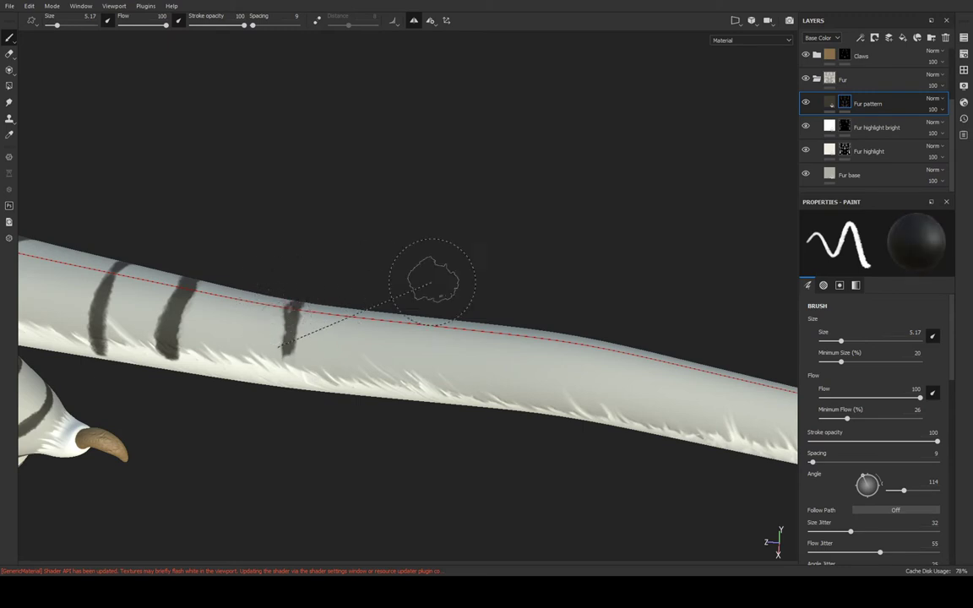
Paint four more evenly spaced dark stripes down the tail, including a short one near the tip
{"action": "mouse_move", "coordinate": [430, 277]}
{"action": "left_mouse_down", "text": "alt"}
{"action": "mouse_move", "coordinate": [334, 280]}
{"action": "mouse_move", "coordinate": [372, 315]}
{"action": "mouse_move", "coordinate": [250, 294]}
{"action": "left_mouse_up", "text": "alt"}
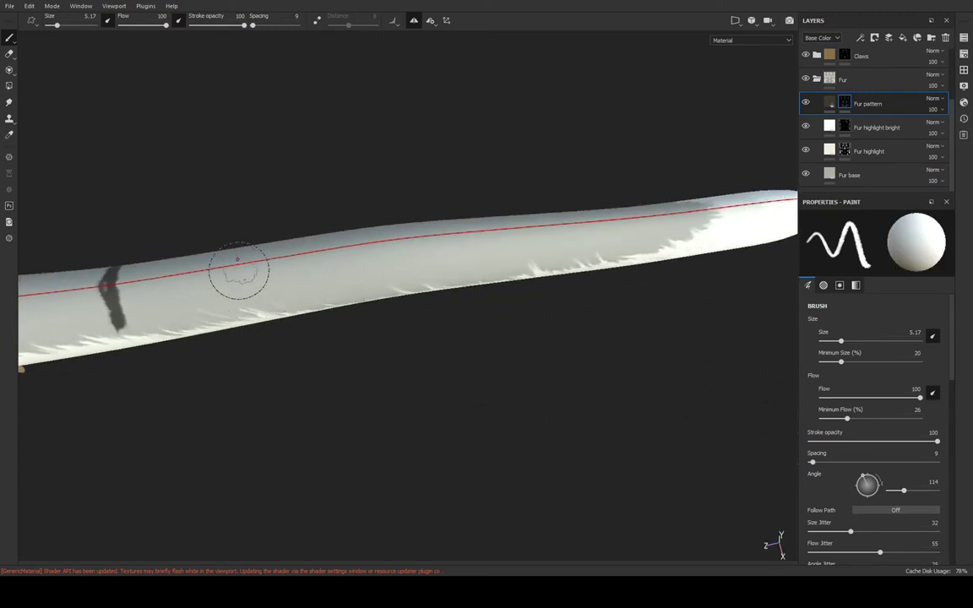
{"action": "left_click_drag", "start_coordinate": [239, 247], "coordinate": [250, 311]}
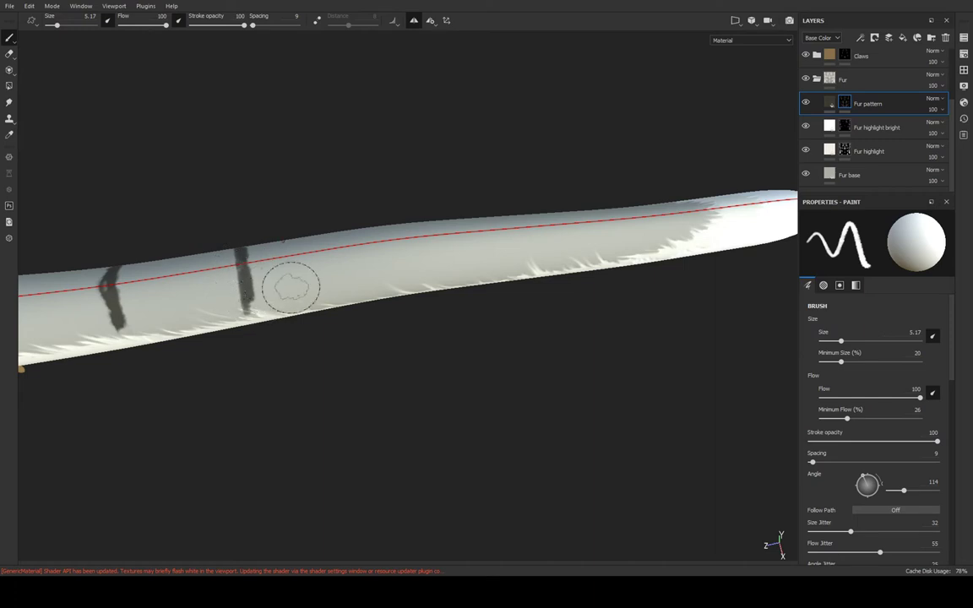
{"action": "mouse_move", "coordinate": [354, 250]}
{"action": "left_mouse_down"}
{"action": "mouse_move", "coordinate": [424, 243]}
{"action": "mouse_move", "coordinate": [419, 267]}
{"action": "mouse_move", "coordinate": [412, 254]}
{"action": "mouse_move", "coordinate": [418, 272]}
{"action": "mouse_move", "coordinate": [442, 255]}
{"action": "mouse_move", "coordinate": [419, 271]}
{"action": "mouse_move", "coordinate": [428, 277]}
{"action": "left_mouse_up"}
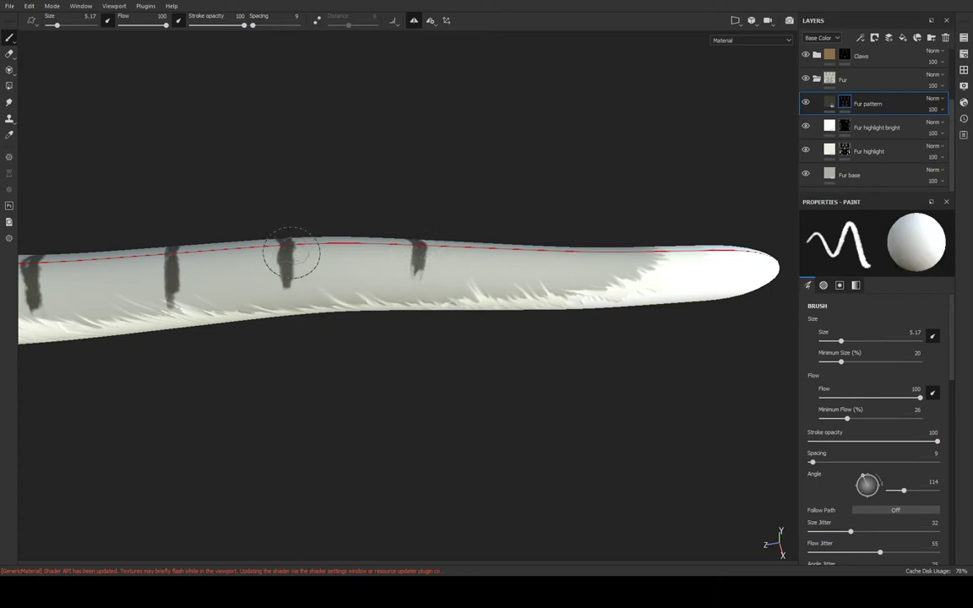
{"action": "mouse_move", "coordinate": [348, 240]}
{"action": "left_mouse_down"}
{"action": "mouse_move", "coordinate": [354, 259]}
{"action": "mouse_move", "coordinate": [552, 191]}
{"action": "mouse_move", "coordinate": [423, 212]}
{"action": "mouse_move", "coordinate": [332, 292]}
{"action": "mouse_move", "coordinate": [325, 267]}
{"action": "mouse_move", "coordinate": [278, 274]}
{"action": "mouse_move", "coordinate": [311, 295]}
{"action": "mouse_move", "coordinate": [319, 275]}
{"action": "mouse_move", "coordinate": [322, 288]}
{"action": "left_mouse_up"}
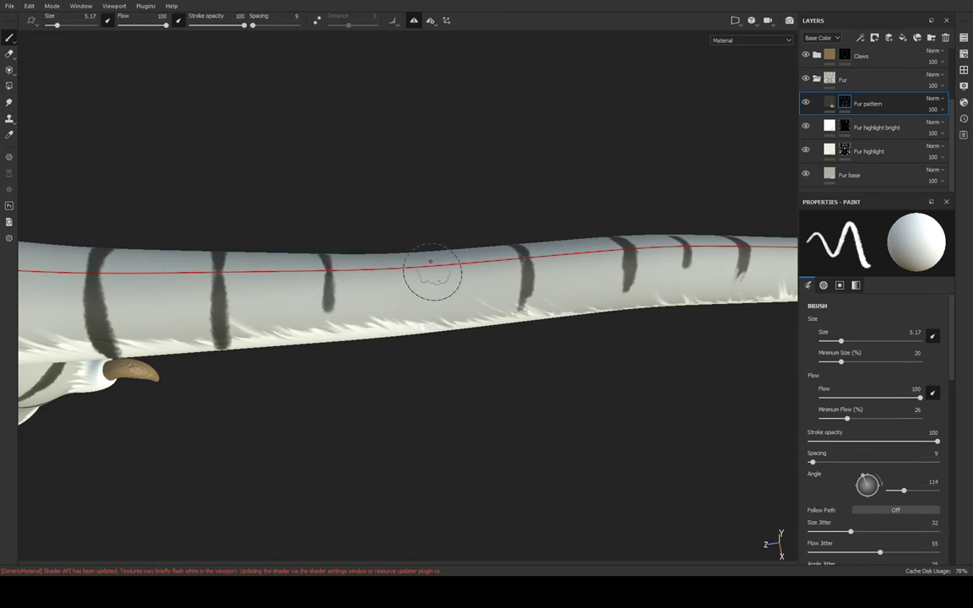
{"action": "left_click_drag", "start_coordinate": [430, 274], "coordinate": [433, 308]}
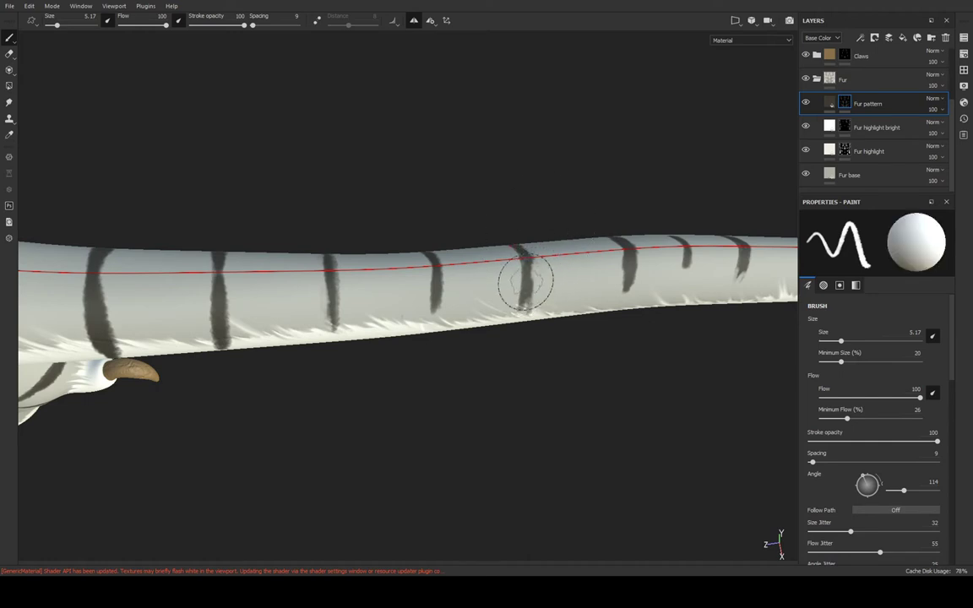
{"action": "mouse_move", "coordinate": [532, 271]}
{"action": "left_mouse_down", "text": "alt"}
{"action": "mouse_move", "coordinate": [517, 228]}
{"action": "mouse_move", "coordinate": [373, 260]}
{"action": "left_mouse_up", "text": "alt"}
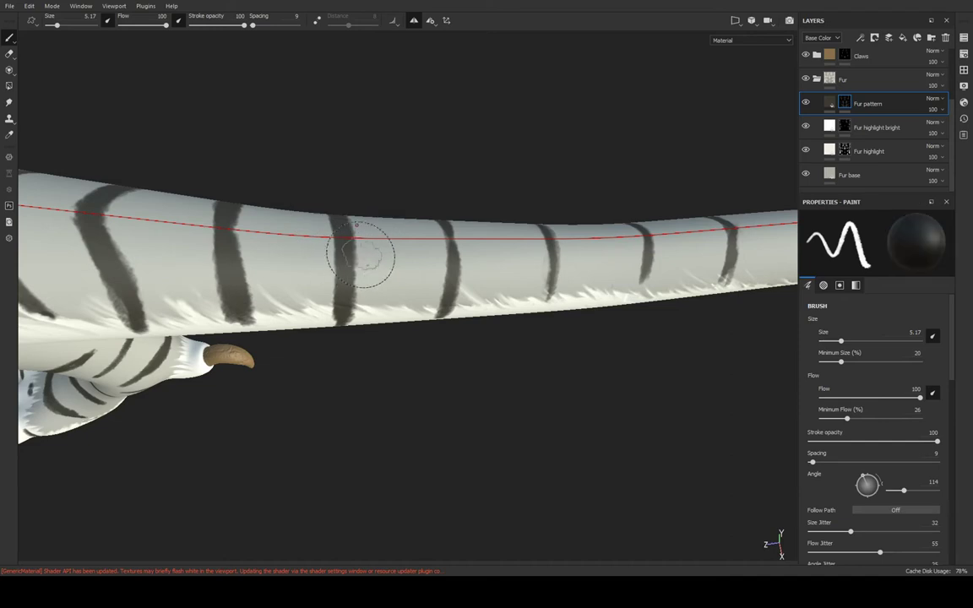
{"action": "mouse_move", "coordinate": [358, 250]}
{"action": "left_mouse_down", "text": "alt"}
{"action": "mouse_move", "coordinate": [381, 192]}
{"action": "mouse_move", "coordinate": [318, 234]}
{"action": "left_mouse_up", "text": "alt"}
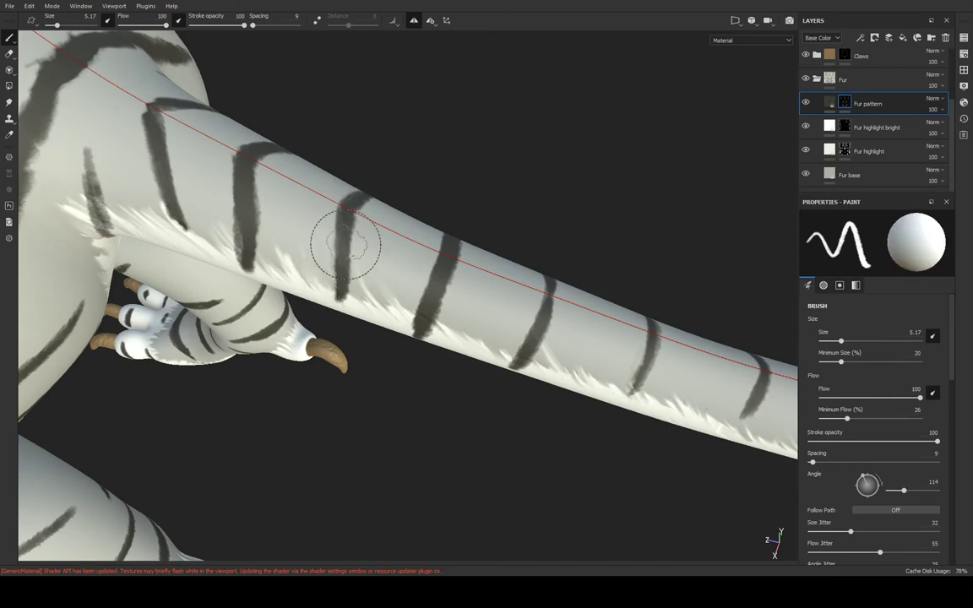
Orbit around the tail base and along the tail to frame the gap between stripes
{"action": "mouse_move", "coordinate": [347, 239]}
{"action": "left_mouse_down", "text": "alt"}
{"action": "mouse_move", "coordinate": [343, 224]}
{"action": "mouse_move", "coordinate": [256, 217]}
{"action": "left_mouse_up", "text": "alt"}
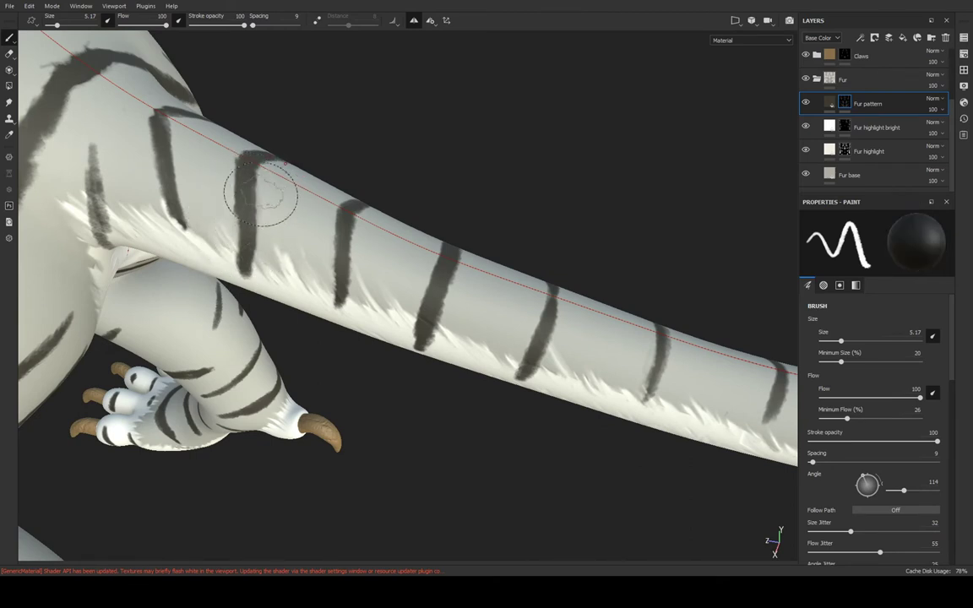
{"action": "mouse_move", "coordinate": [261, 189]}
{"action": "left_mouse_down", "text": "alt"}
{"action": "mouse_move", "coordinate": [293, 227]}
{"action": "mouse_move", "coordinate": [283, 297]}
{"action": "left_mouse_up", "text": "alt"}
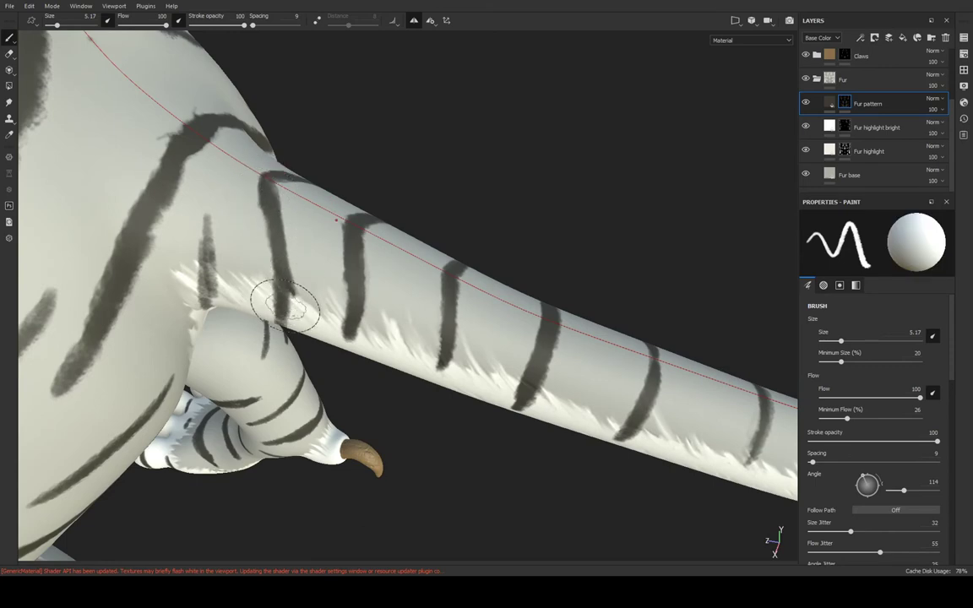
{"action": "mouse_move", "coordinate": [285, 304]}
{"action": "left_mouse_down", "text": "alt"}
{"action": "mouse_move", "coordinate": [285, 281]}
{"action": "mouse_move", "coordinate": [232, 271]}
{"action": "left_mouse_up", "text": "alt"}
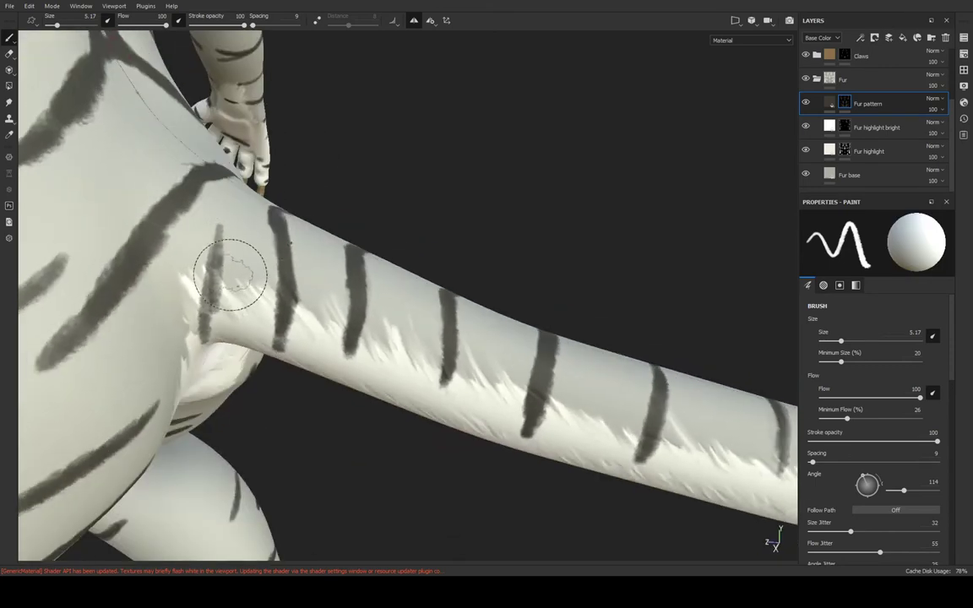
{"action": "mouse_move", "coordinate": [206, 315]}
{"action": "left_mouse_down", "text": "alt"}
{"action": "mouse_move", "coordinate": [243, 229]}
{"action": "mouse_move", "coordinate": [203, 363]}
{"action": "left_mouse_up", "text": "alt"}
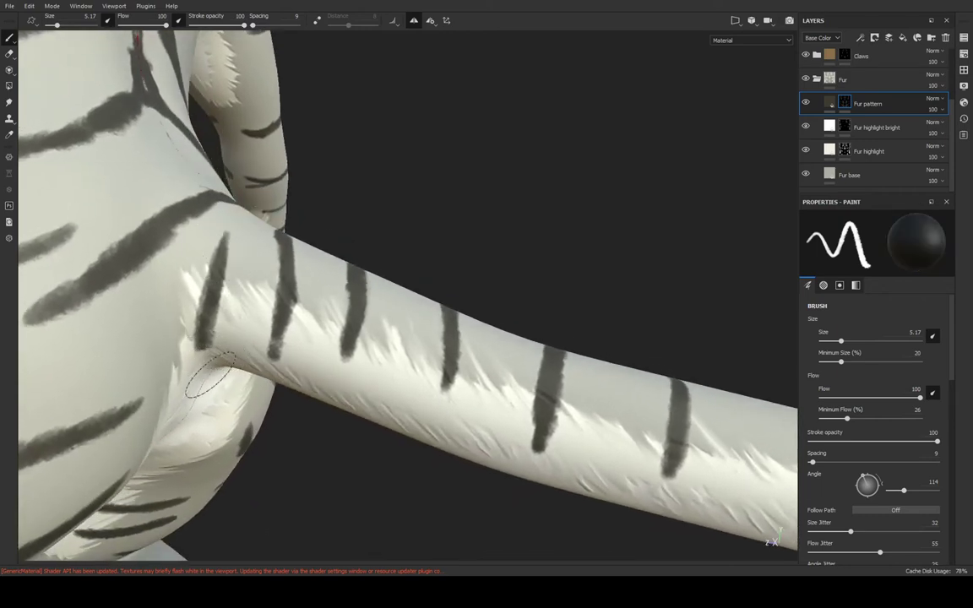
{"action": "mouse_move", "coordinate": [196, 358]}
{"action": "left_mouse_down", "text": "alt"}
{"action": "mouse_move", "coordinate": [315, 250]}
{"action": "mouse_move", "coordinate": [256, 271]}
{"action": "left_mouse_up", "text": "alt"}
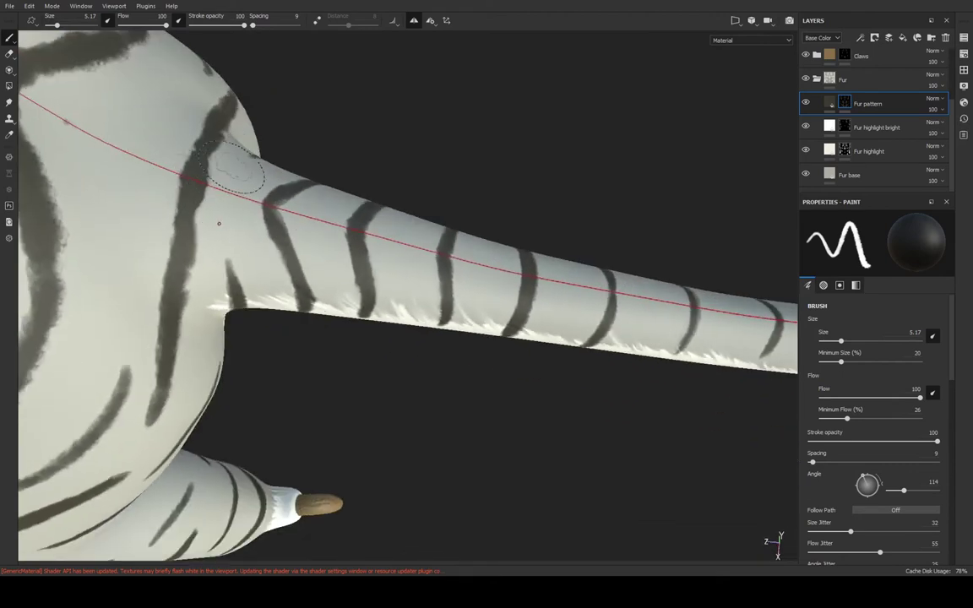
{"action": "mouse_move", "coordinate": [392, 197]}
{"action": "left_mouse_down", "text": "alt"}
{"action": "mouse_move", "coordinate": [387, 239]}
{"action": "mouse_move", "coordinate": [302, 212]}
{"action": "mouse_move", "coordinate": [362, 228]}
{"action": "left_mouse_up", "text": "alt"}
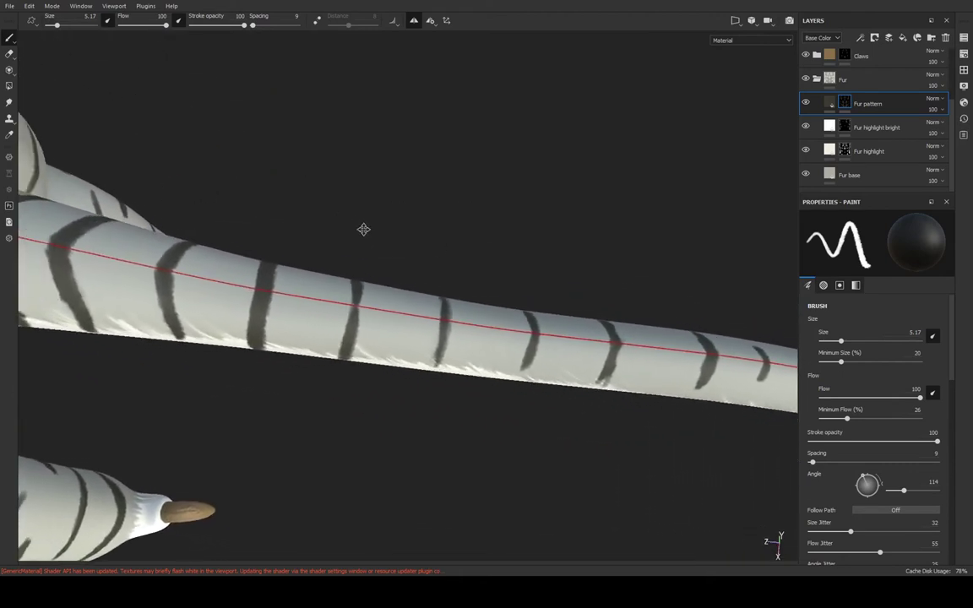
{"action": "mouse_move", "coordinate": [307, 273]}
{"action": "left_mouse_down", "text": "alt"}
{"action": "mouse_move", "coordinate": [291, 267]}
{"action": "mouse_move", "coordinate": [260, 335]}
{"action": "left_mouse_up", "text": "alt"}
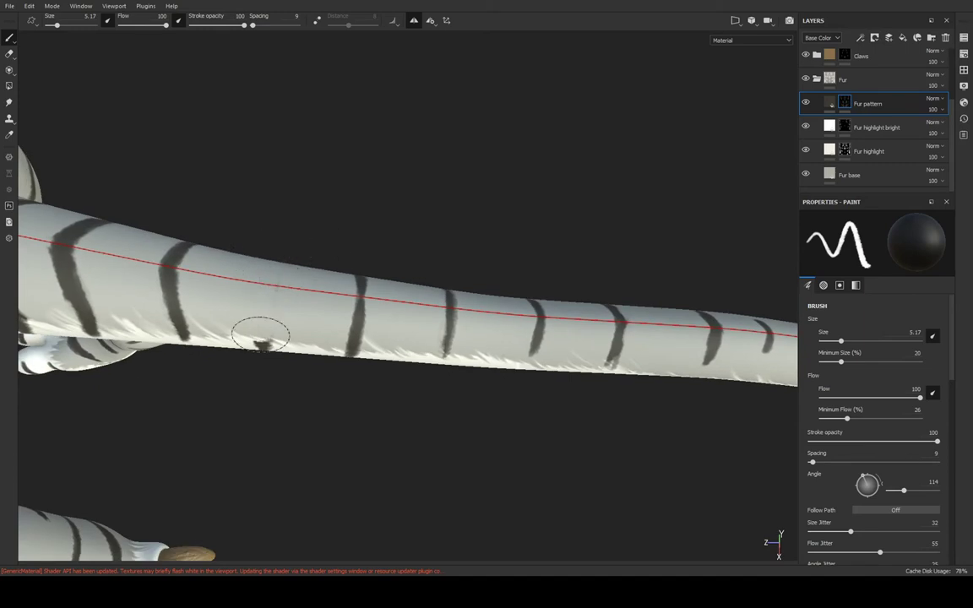
Paint a dark stripe across the tail, undoing a stray light-colour stroke
{"action": "left_click_drag", "start_coordinate": [267, 253], "coordinate": [265, 304]}
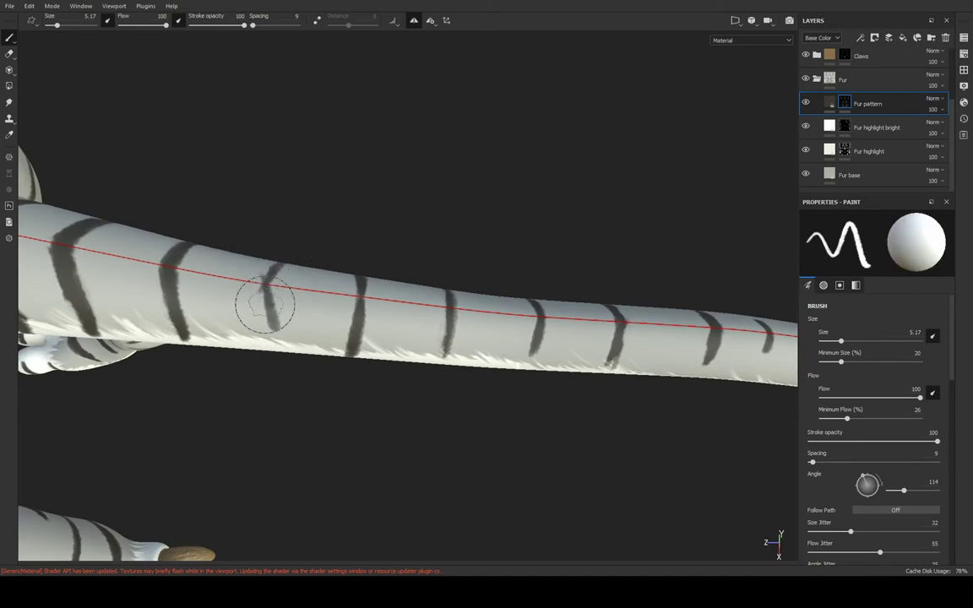
{"action": "key", "text": "x"}
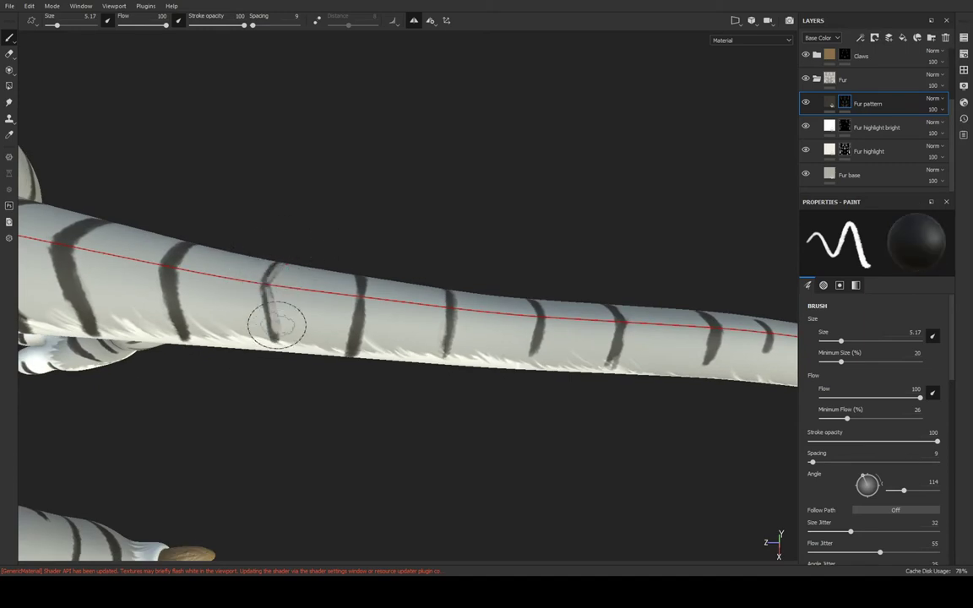
{"action": "key", "text": "x"}
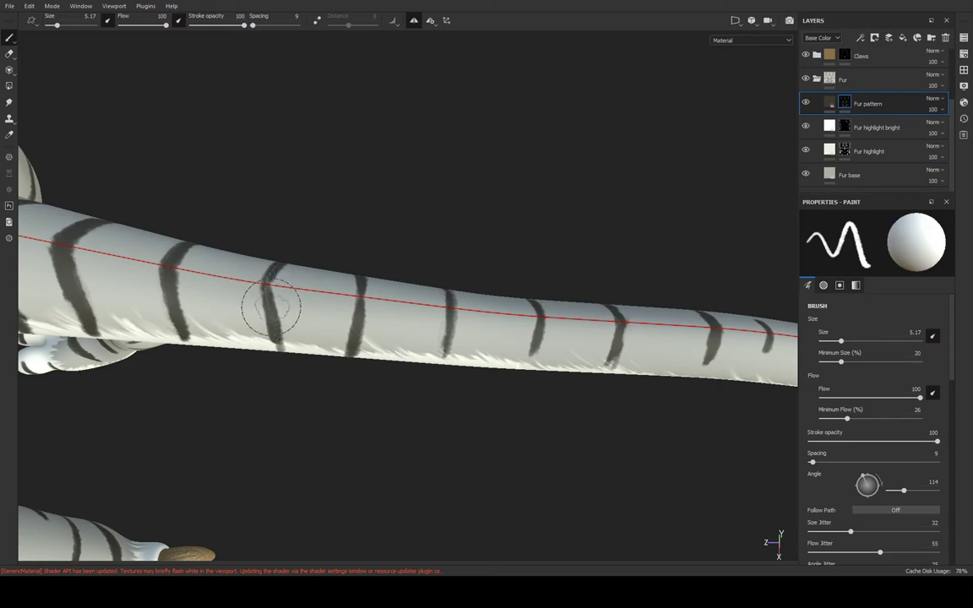
{"action": "left_click_drag", "start_coordinate": [270, 306], "coordinate": [278, 278], "text": "alt"}
{"action": "key", "text": "x"}
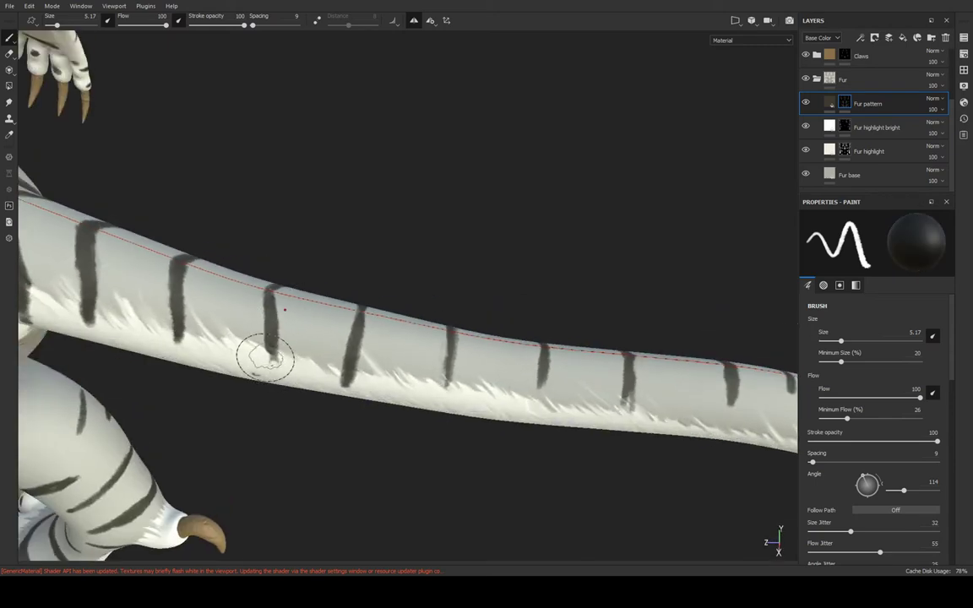
{"action": "key", "text": "x"}
{"action": "left_click_drag", "start_coordinate": [217, 343], "coordinate": [224, 357]}
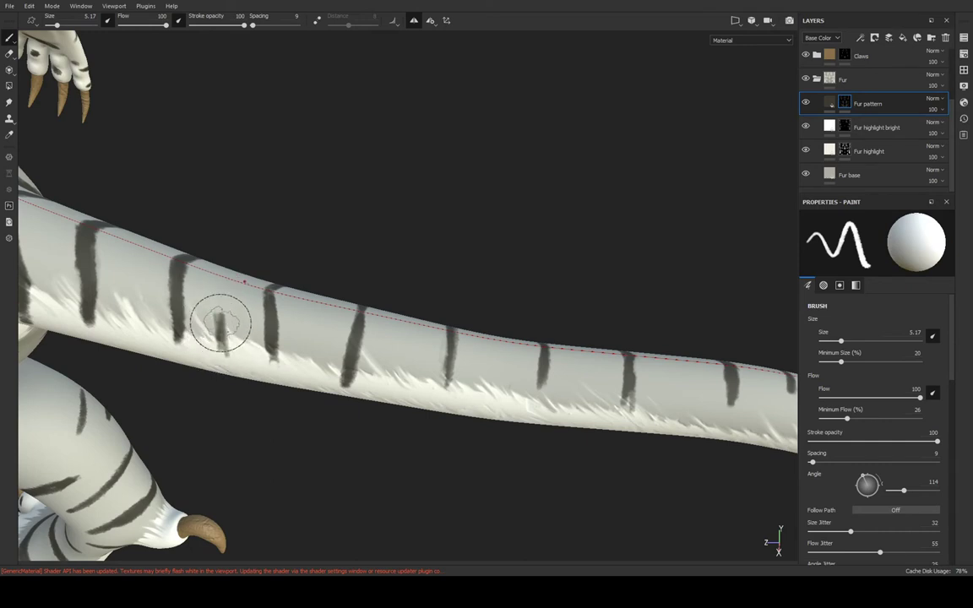
{"action": "key", "text": "x"}
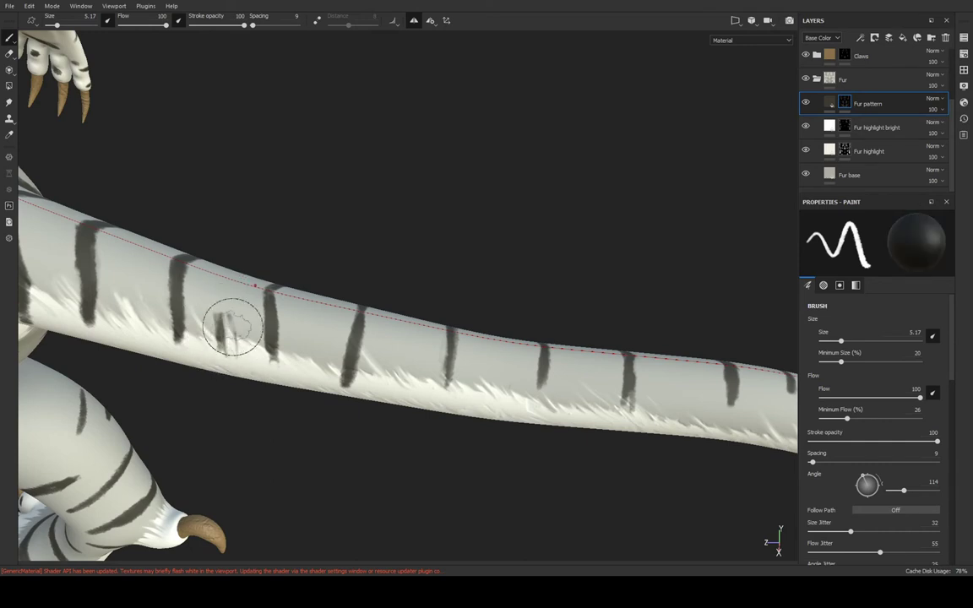
{"action": "key", "text": "ctrl+z"}
{"action": "key", "text": "x"}
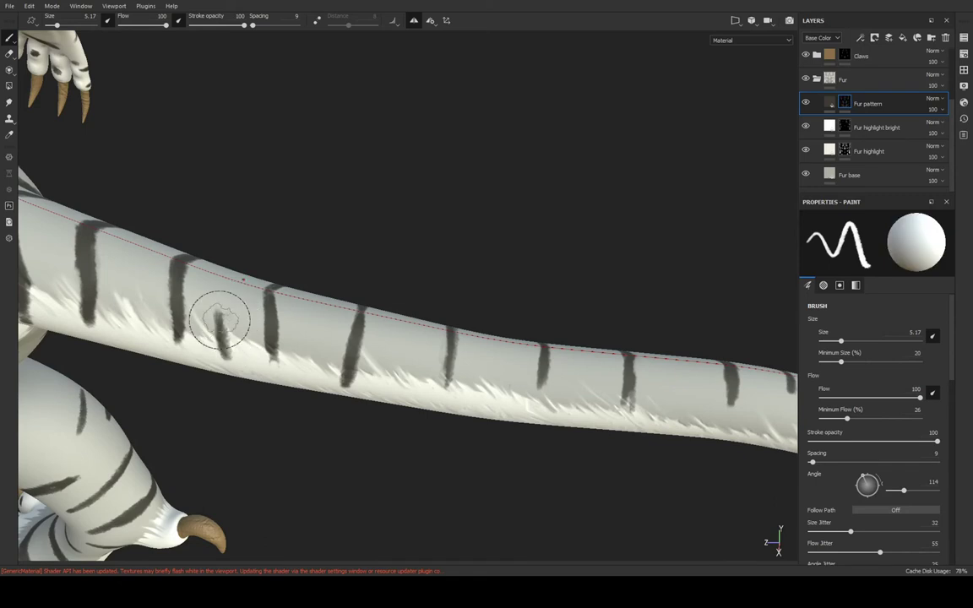
{"action": "mouse_move", "coordinate": [222, 321]}
{"action": "left_mouse_down", "text": "alt"}
{"action": "mouse_move", "coordinate": [237, 313]}
{"action": "mouse_move", "coordinate": [226, 316]}
{"action": "left_mouse_up", "text": "alt"}
Add two more dark stripes across the tail, toggling between dark and light colours
{"action": "mouse_move", "coordinate": [217, 271]}
{"action": "left_mouse_down"}
{"action": "mouse_move", "coordinate": [224, 345]}
{"action": "mouse_move", "coordinate": [213, 282]}
{"action": "mouse_move", "coordinate": [510, 271]}
{"action": "mouse_move", "coordinate": [365, 239]}
{"action": "left_mouse_up"}
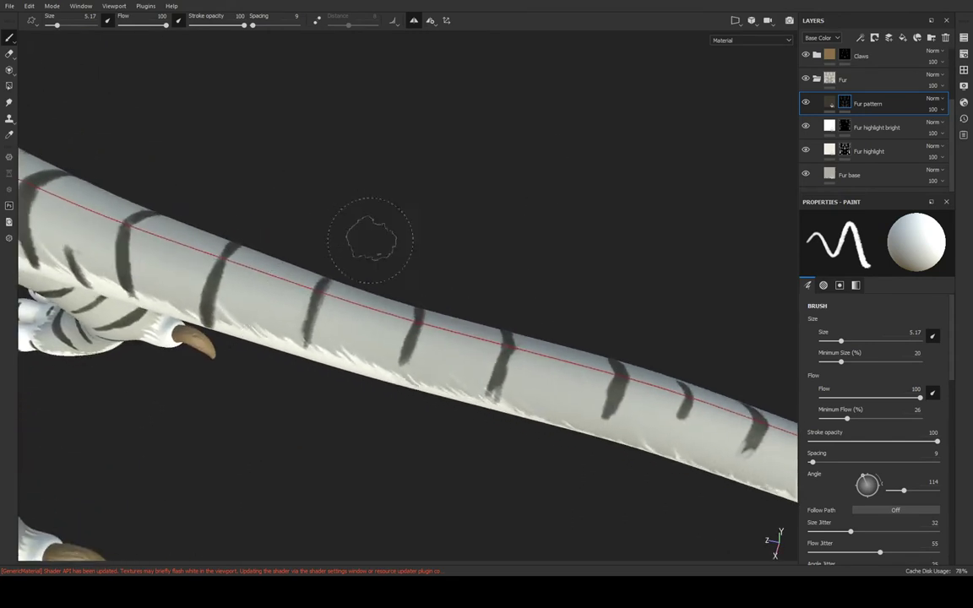
{"action": "key", "text": "x"}
{"action": "mouse_move", "coordinate": [311, 325]}
{"action": "left_mouse_down"}
{"action": "mouse_move", "coordinate": [304, 293]}
{"action": "mouse_move", "coordinate": [319, 277]}
{"action": "left_mouse_up"}
{"action": "key", "text": "x"}
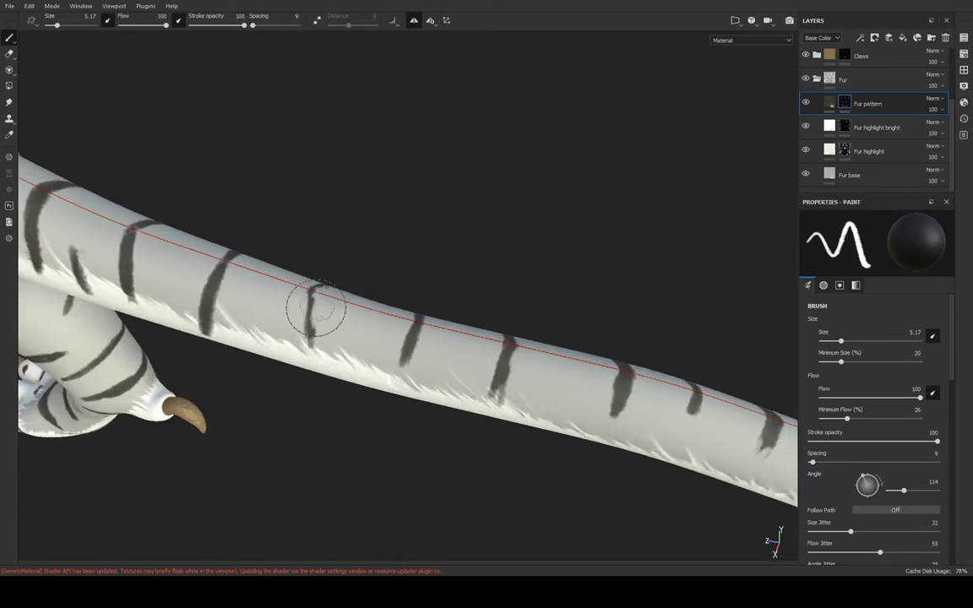
{"action": "key", "text": "x"}
{"action": "key", "text": "x"}
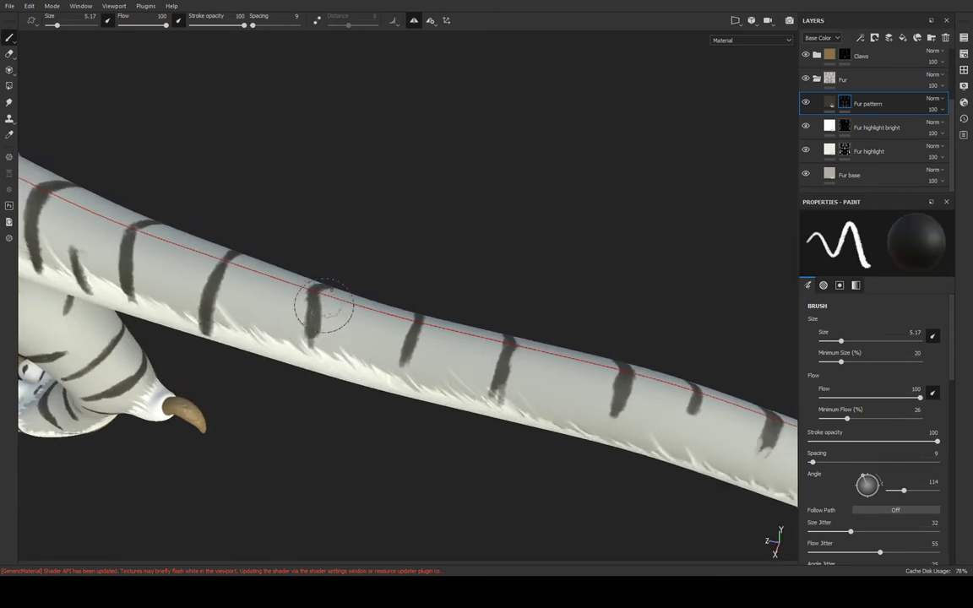
{"action": "key", "text": "x"}
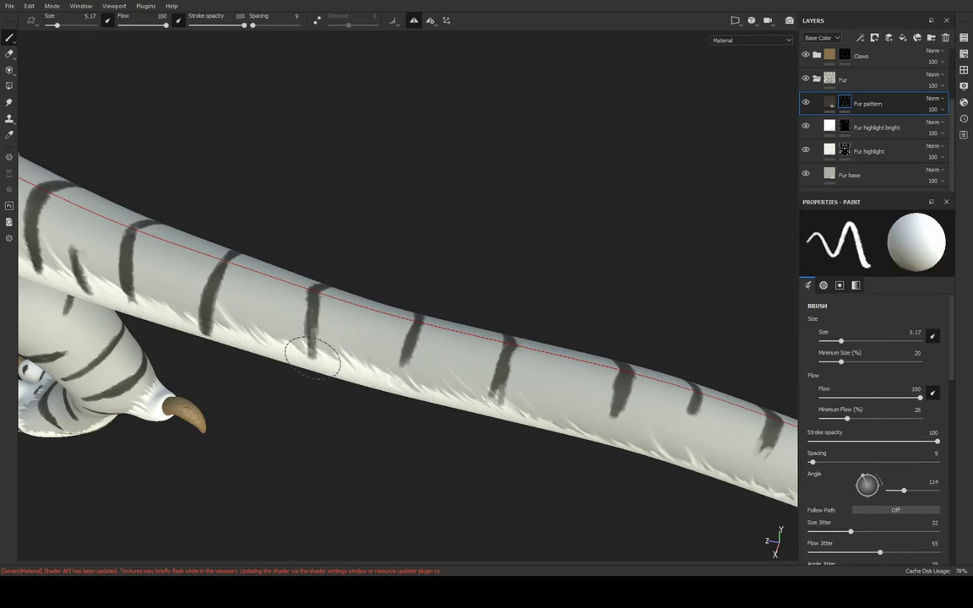
{"action": "key", "text": "x"}
{"action": "left_click_drag", "start_coordinate": [319, 337], "coordinate": [326, 244], "text": "alt"}
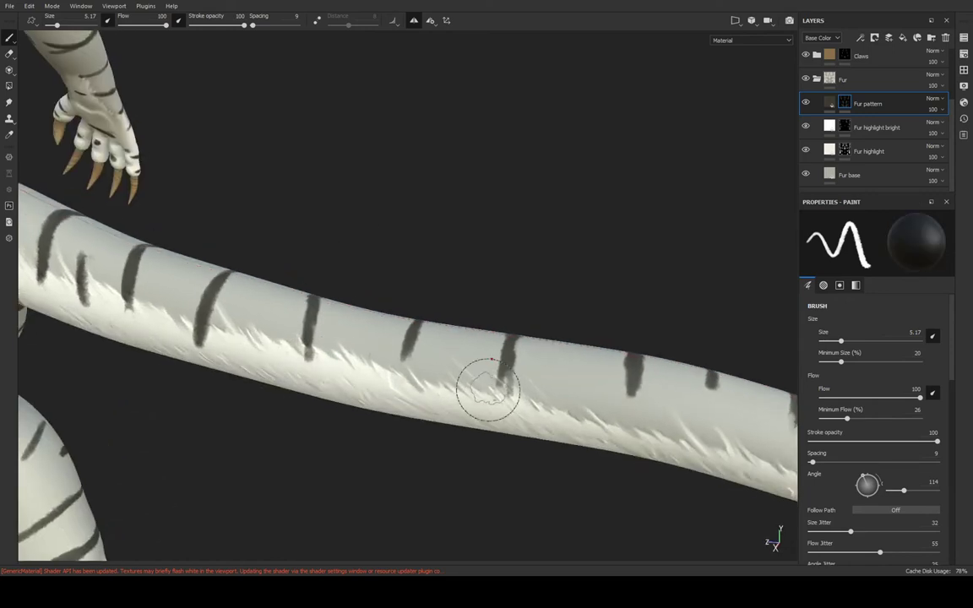
Repaint one tail stripe dark and cover another with the light fur colour
{"action": "key", "text": "x"}
{"action": "mouse_move", "coordinate": [515, 379]}
{"action": "left_mouse_down"}
{"action": "mouse_move", "coordinate": [513, 330]}
{"action": "mouse_move", "coordinate": [500, 397]}
{"action": "left_mouse_up"}
{"action": "key", "text": "x"}
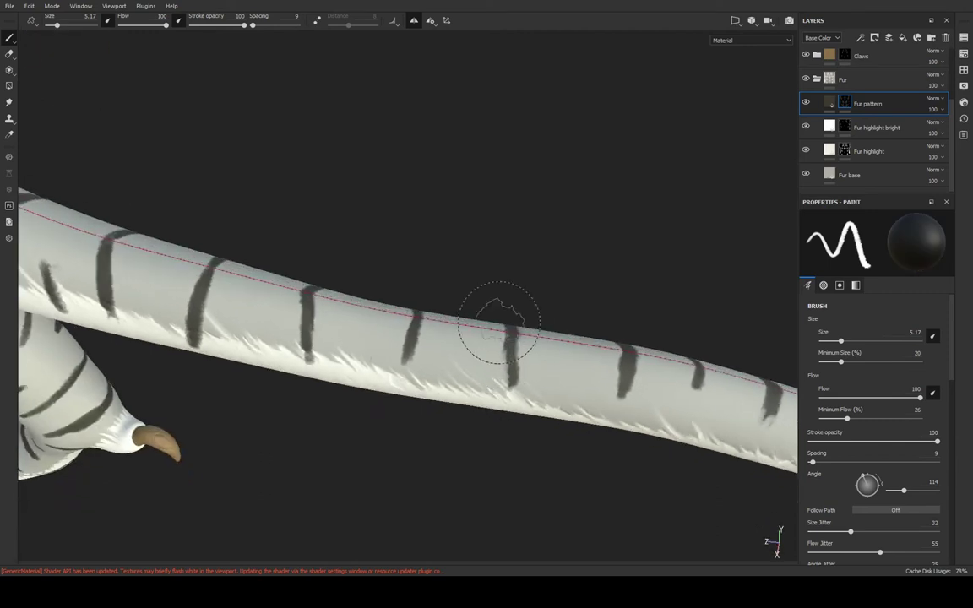
{"action": "key", "text": "x"}
{"action": "key", "text": "x"}
{"action": "left_click_drag", "start_coordinate": [510, 338], "coordinate": [524, 360]}
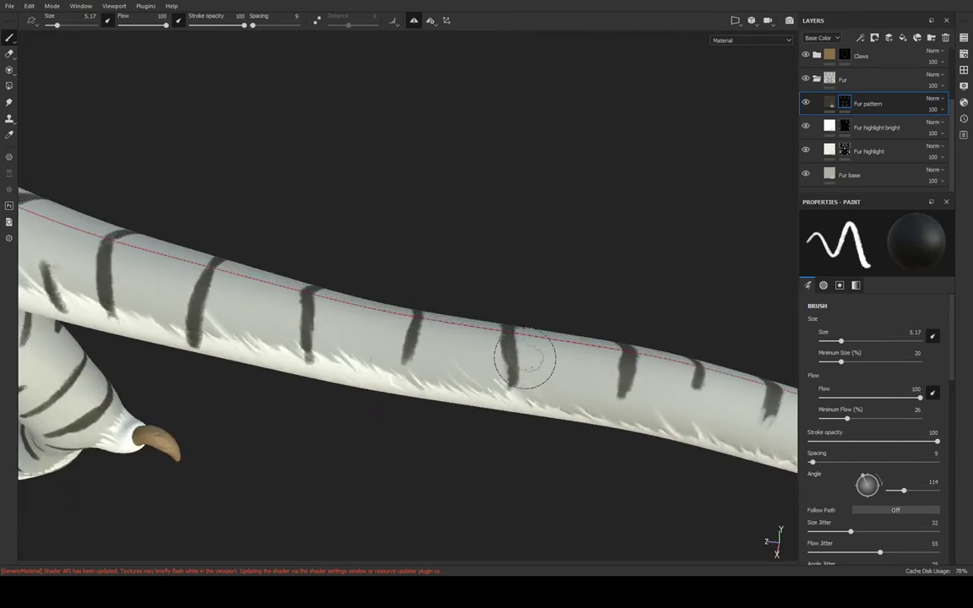
{"action": "left_click_drag", "start_coordinate": [420, 297], "coordinate": [416, 349]}
{"action": "key", "text": "x"}
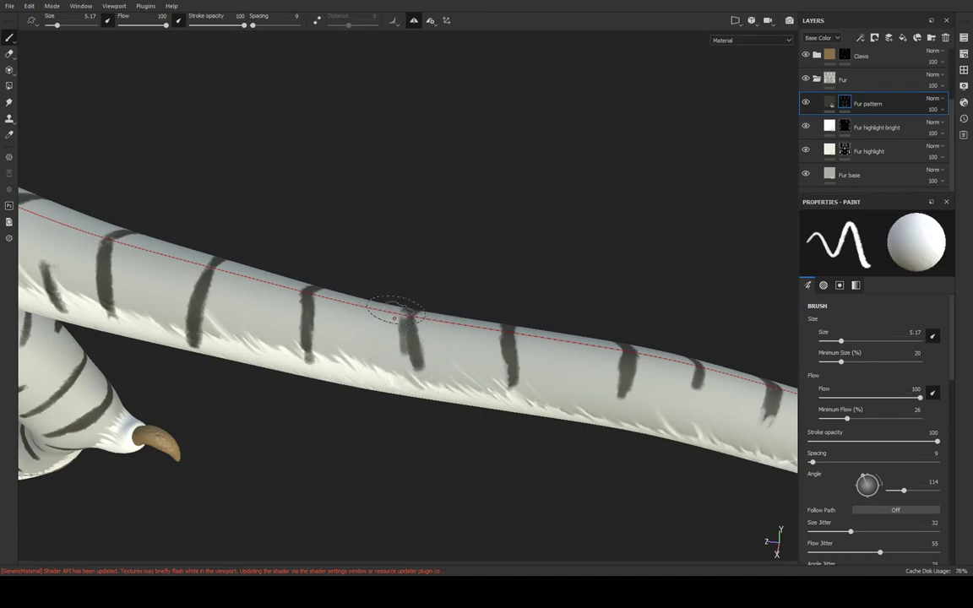
{"action": "key", "text": "x"}
{"action": "key", "text": "x"}
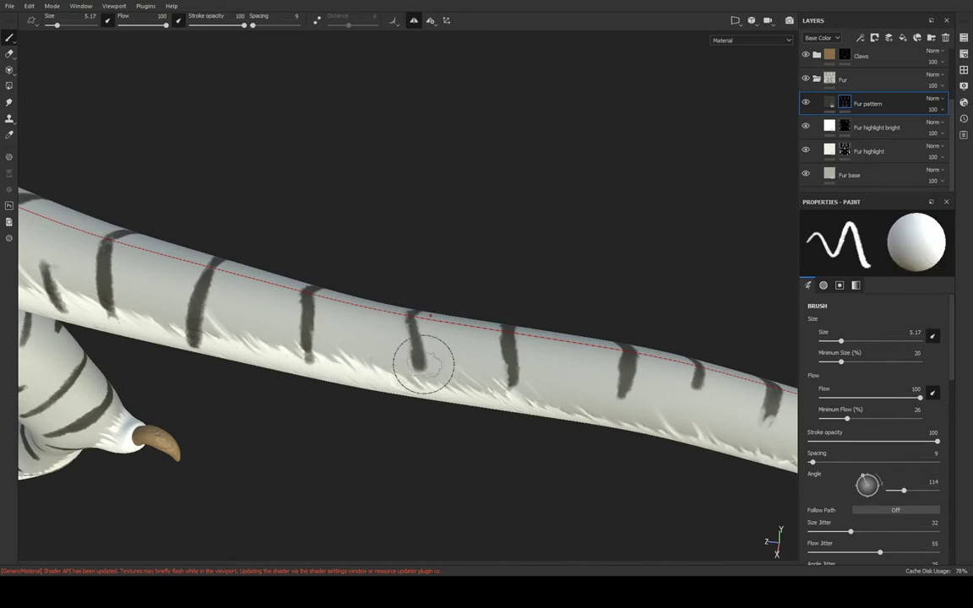
Trim the newest stripe's lower end with light fur and add a short dark stroke
{"action": "key", "text": "x"}
{"action": "mouse_move", "coordinate": [434, 373]}
{"action": "left_mouse_down", "text": "alt"}
{"action": "mouse_move", "coordinate": [484, 329]}
{"action": "mouse_move", "coordinate": [398, 365]}
{"action": "left_mouse_up", "text": "alt"}
{"action": "key", "text": "x"}
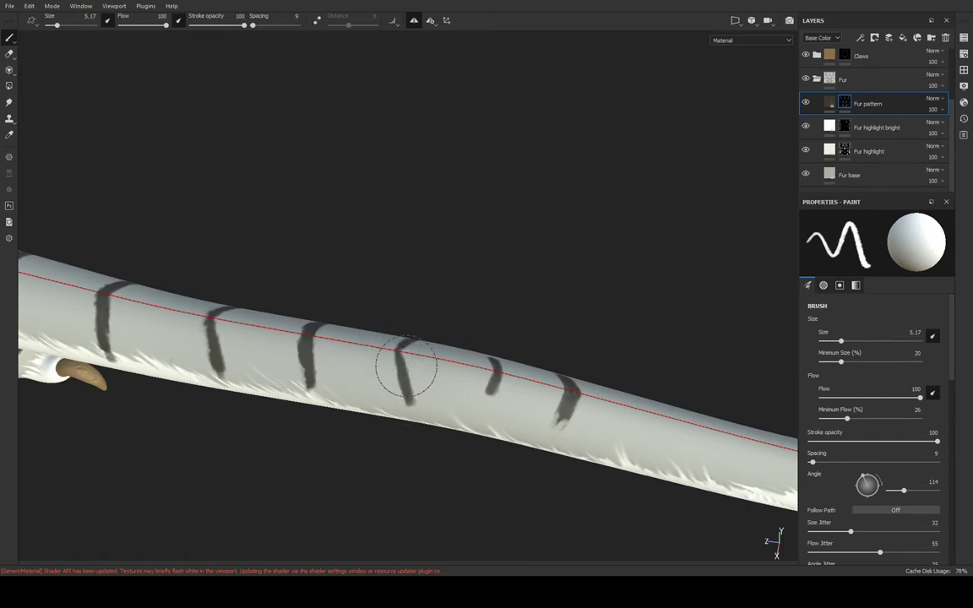
{"action": "key", "text": "x"}
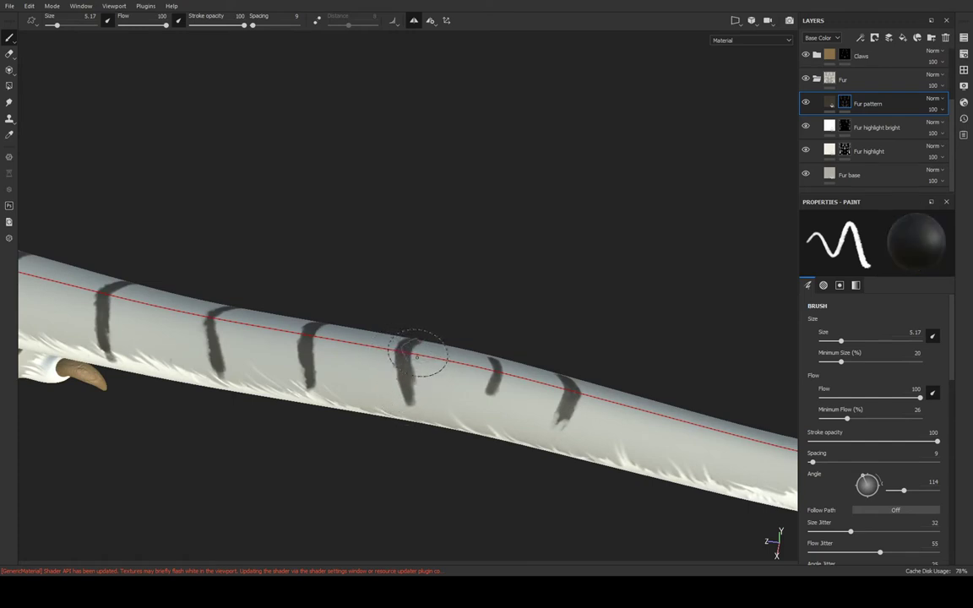
{"action": "left_click_drag", "start_coordinate": [419, 370], "coordinate": [445, 347], "text": "alt"}
{"action": "key", "text": "x"}
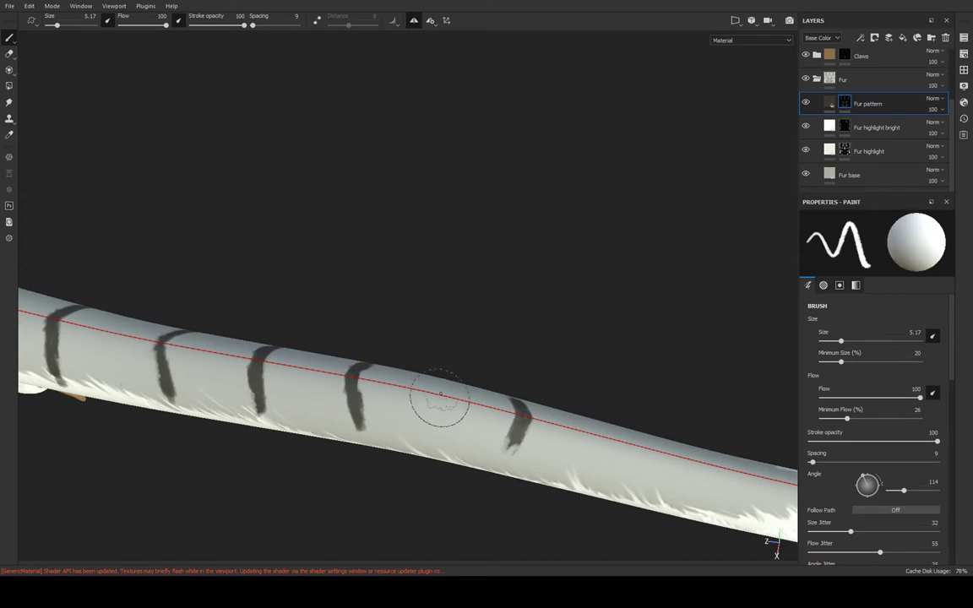
{"action": "mouse_move", "coordinate": [441, 408]}
{"action": "left_mouse_down", "text": "alt"}
{"action": "mouse_move", "coordinate": [456, 380]}
{"action": "mouse_move", "coordinate": [470, 442]}
{"action": "left_mouse_up", "text": "alt"}
{"action": "key", "text": "x"}
{"action": "key", "text": "x"}
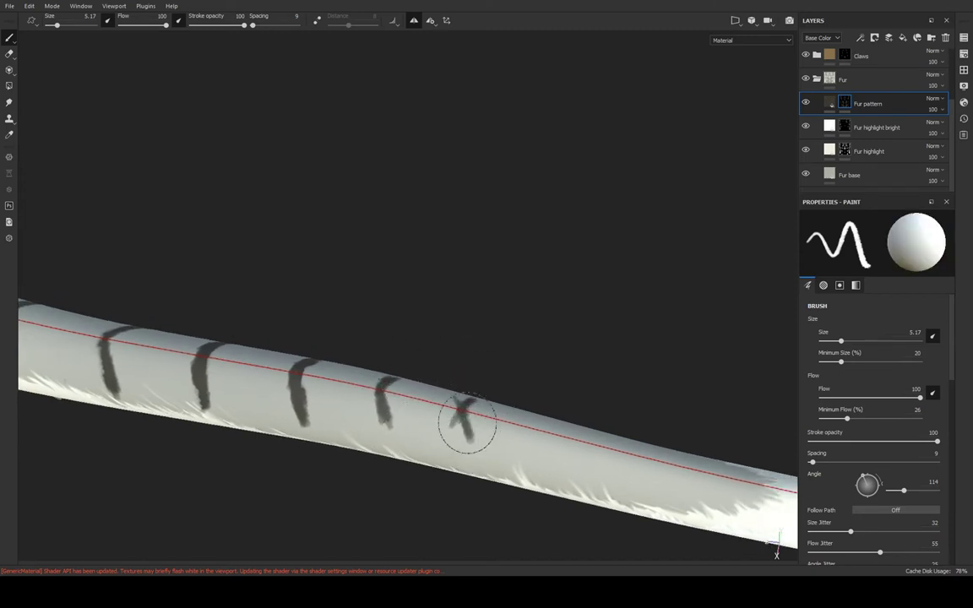
{"action": "key", "text": "x"}
{"action": "key", "text": "x"}
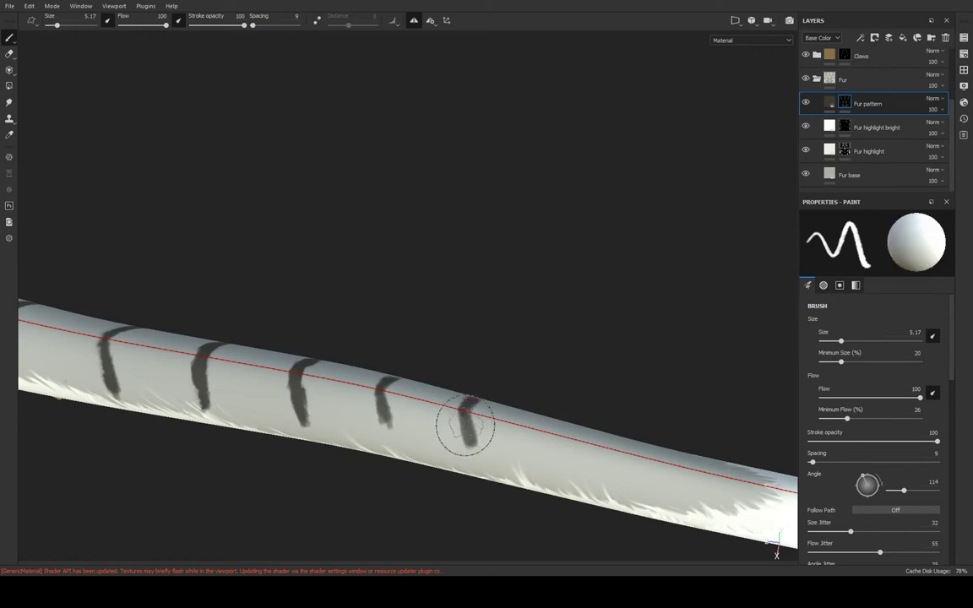
{"action": "mouse_move", "coordinate": [467, 441]}
{"action": "left_mouse_down"}
{"action": "mouse_move", "coordinate": [475, 452]}
{"action": "mouse_move", "coordinate": [478, 391]}
{"action": "left_mouse_up"}
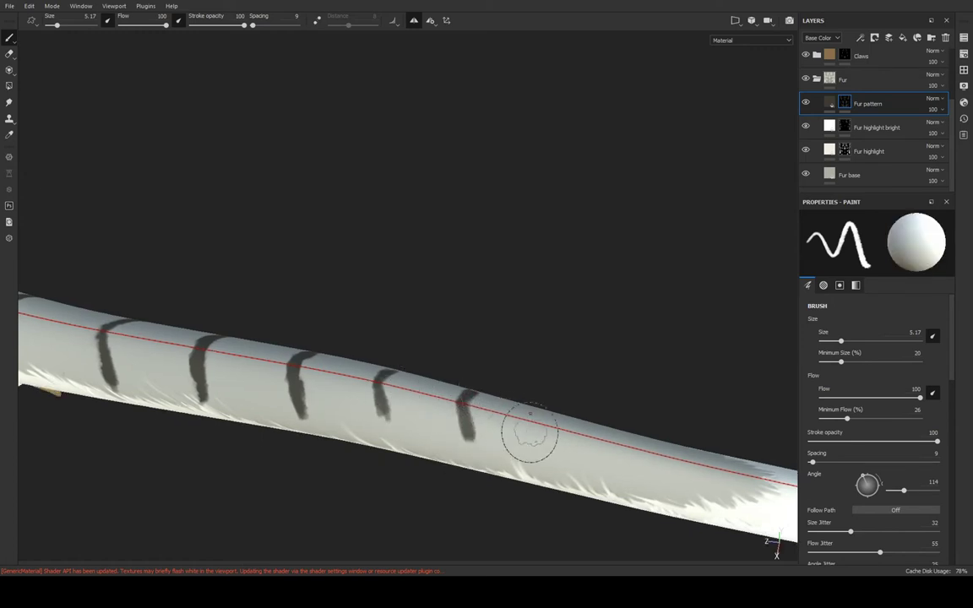
{"action": "left_click_drag", "start_coordinate": [556, 434], "coordinate": [472, 347], "text": "alt"}
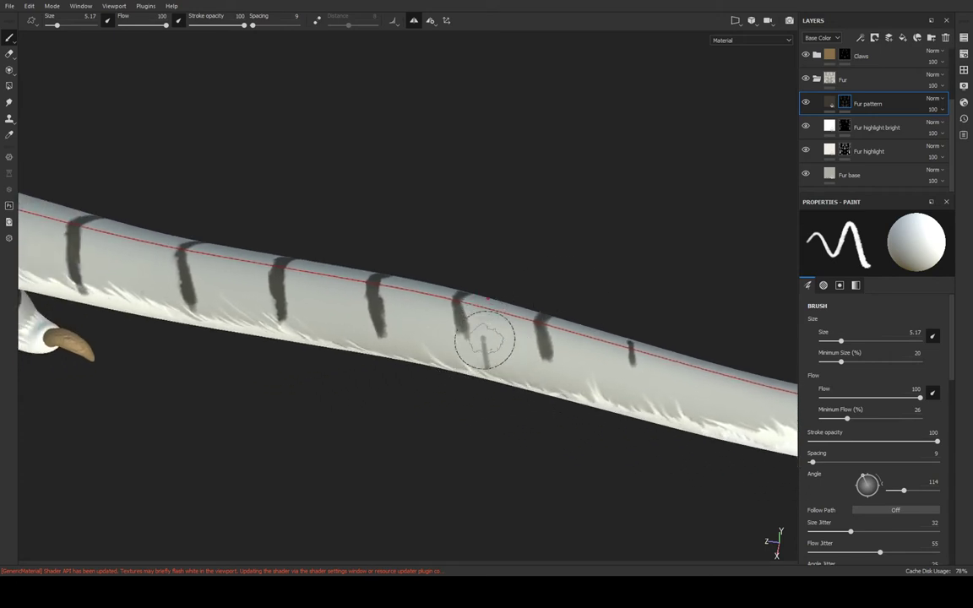
{"action": "key", "text": "x"}
{"action": "key", "text": "x"}
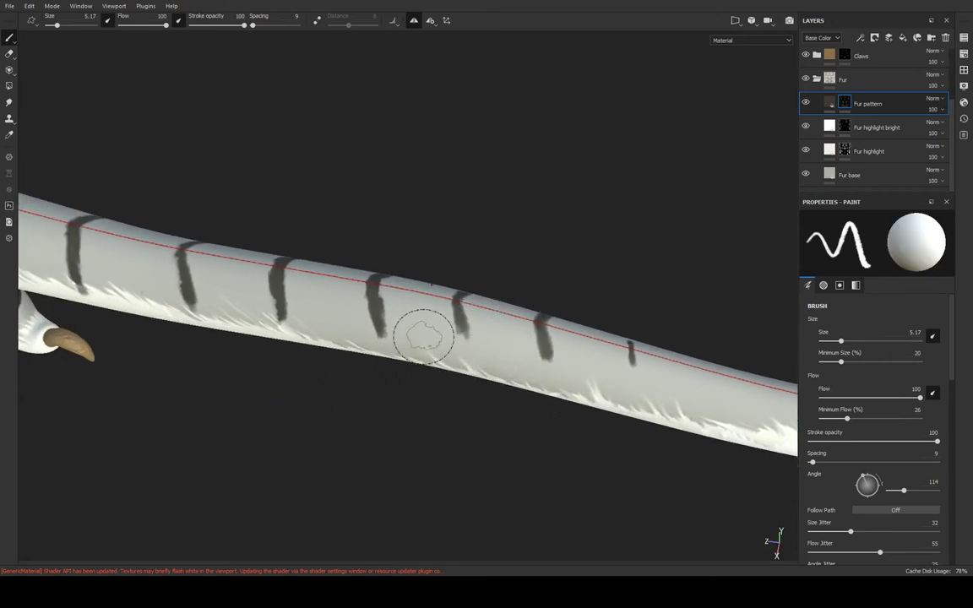
{"action": "left_click_drag", "start_coordinate": [422, 329], "coordinate": [414, 321]}
Lengthen a dark stripe further down the tail
{"action": "left_click_drag", "start_coordinate": [358, 288], "coordinate": [408, 336], "text": "alt"}
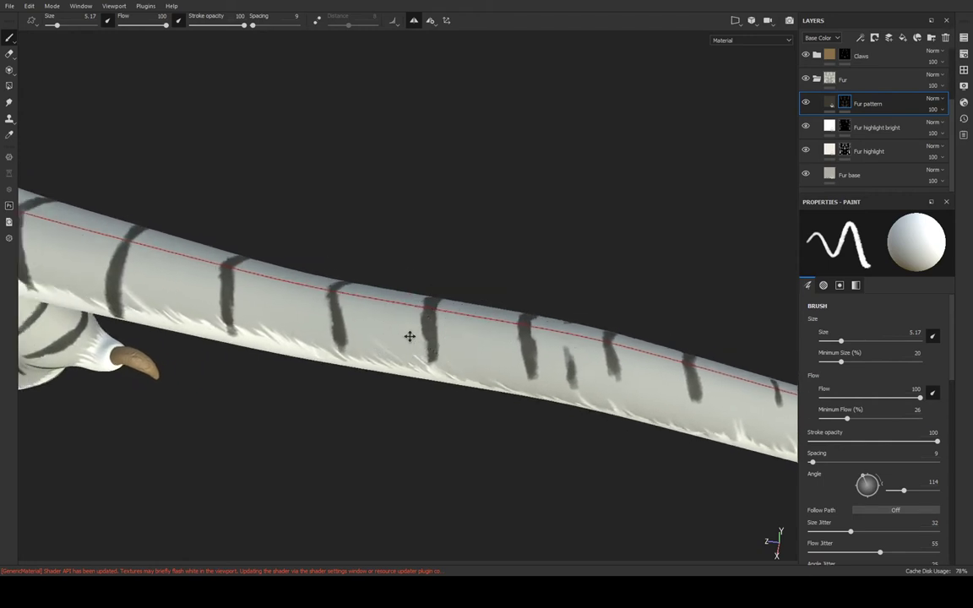
{"action": "mouse_move", "coordinate": [249, 309]}
{"action": "left_mouse_down", "text": "alt"}
{"action": "mouse_move", "coordinate": [333, 336]}
{"action": "mouse_move", "coordinate": [228, 281]}
{"action": "mouse_move", "coordinate": [301, 257]}
{"action": "mouse_move", "coordinate": [304, 338]}
{"action": "left_mouse_up", "text": "alt"}
{"action": "key", "text": "x"}
{"action": "key", "text": "x"}
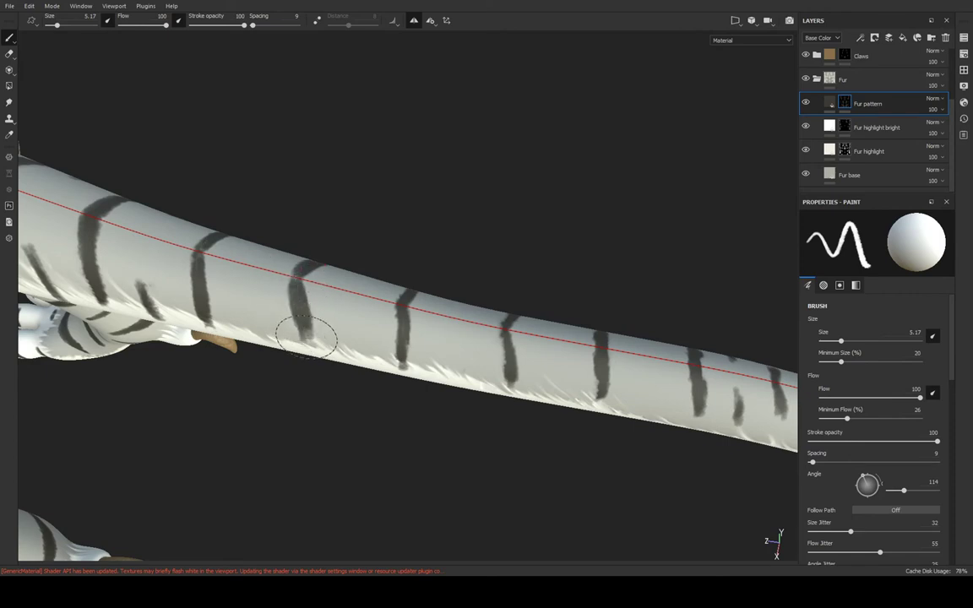
{"action": "key", "text": "x"}
{"action": "key", "text": "x"}
{"action": "key", "text": "x"}
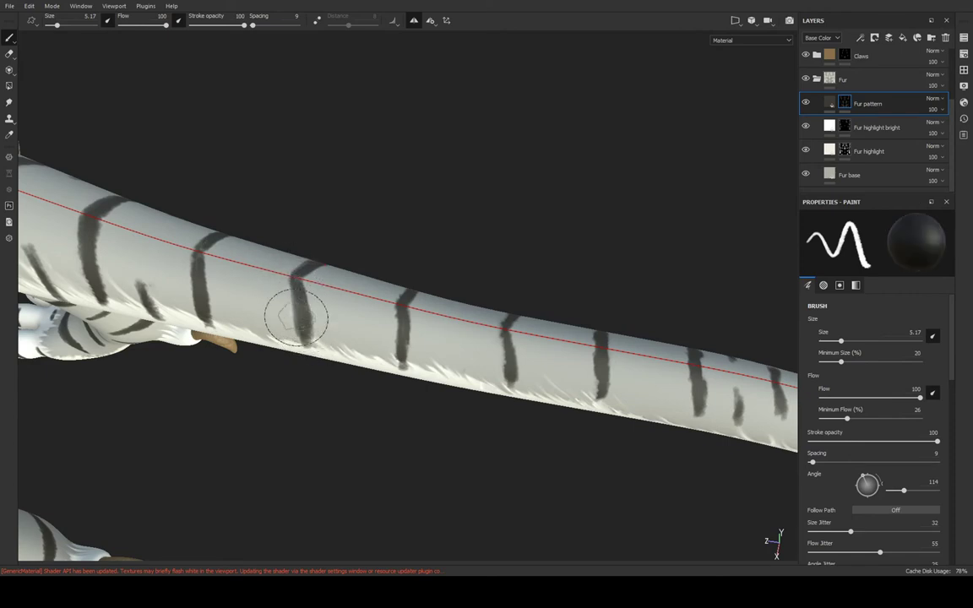
{"action": "left_click_drag", "start_coordinate": [294, 318], "coordinate": [279, 303], "text": "alt"}
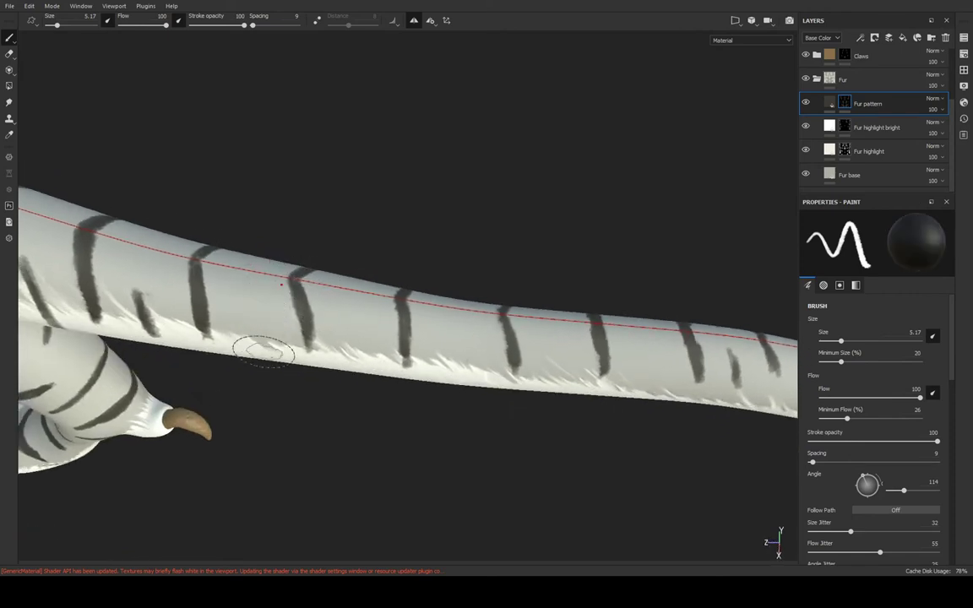
{"action": "left_click_drag", "start_coordinate": [264, 352], "coordinate": [255, 339], "text": "alt"}
{"action": "key", "text": "x"}
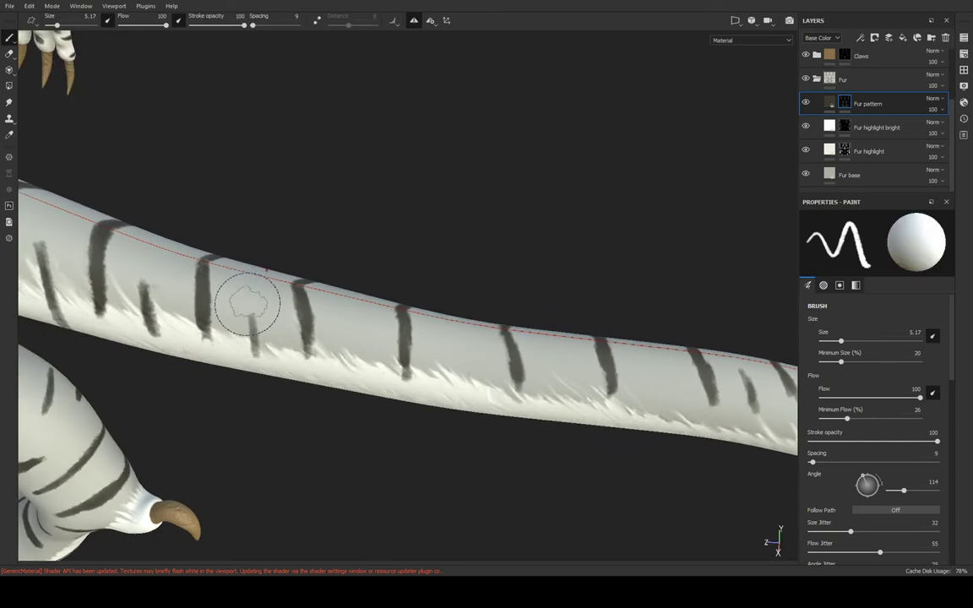
{"action": "left_click_drag", "start_coordinate": [255, 342], "coordinate": [260, 359]}
{"action": "key", "text": "x"}
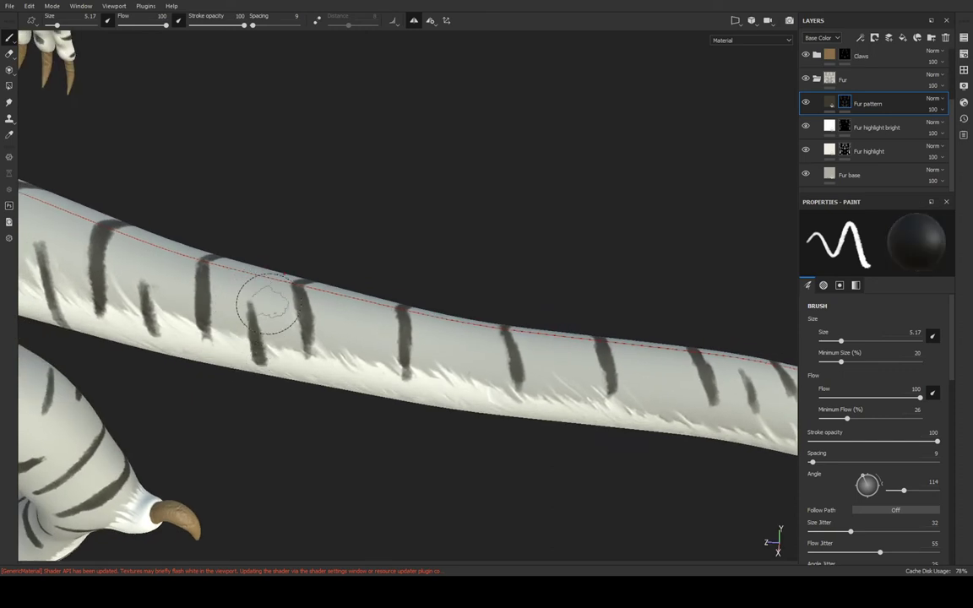
{"action": "key", "text": "x"}
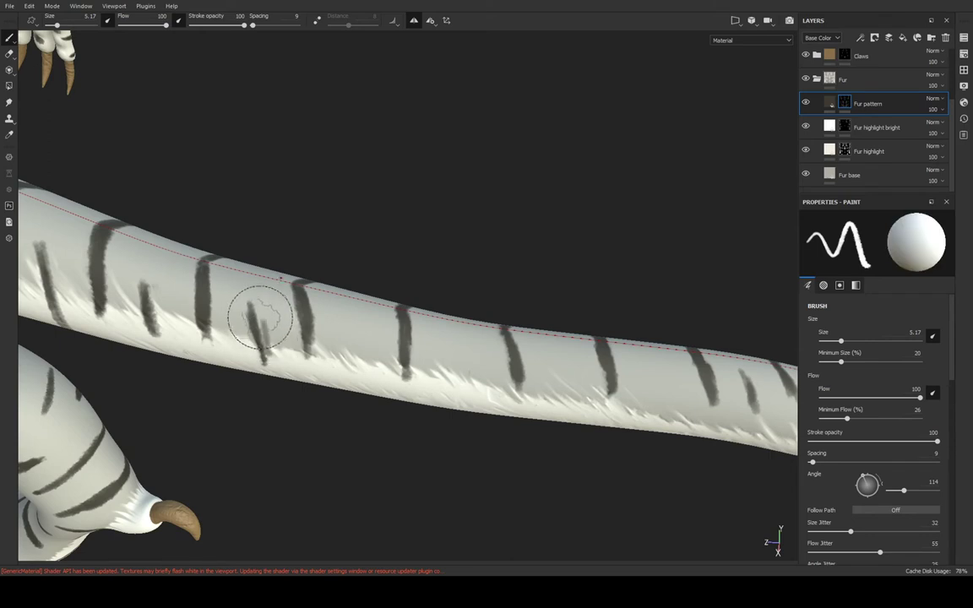
{"action": "key", "text": "x"}
{"action": "key", "text": "x"}
{"action": "key", "text": "x"}
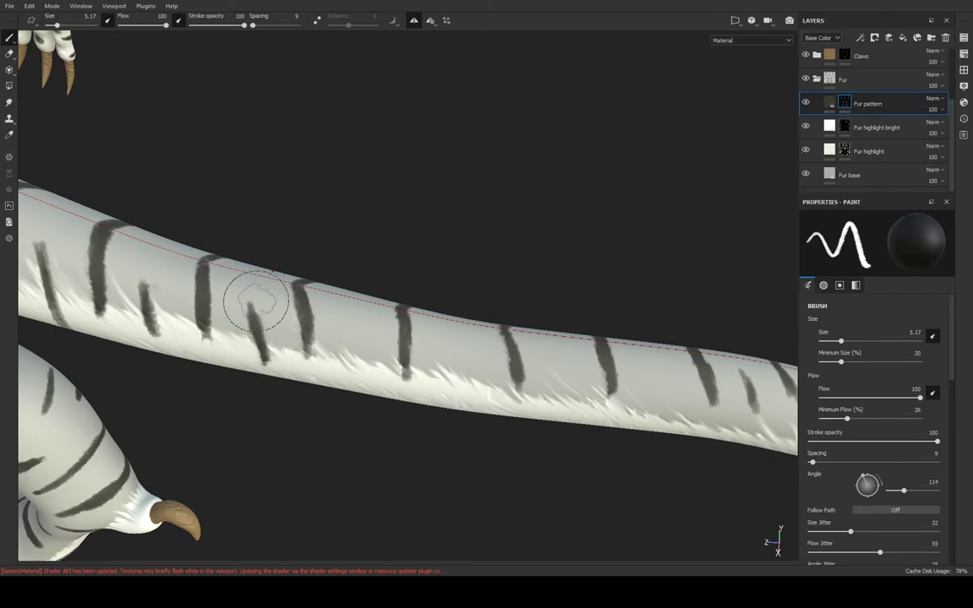
{"action": "key", "text": "x"}
{"action": "key", "text": "x"}
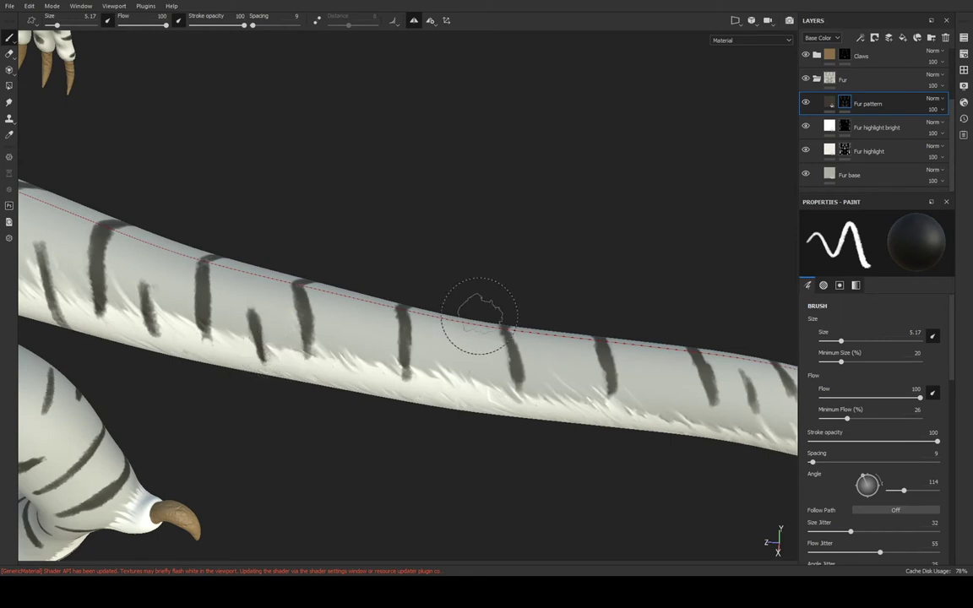
{"action": "key", "text": "x"}
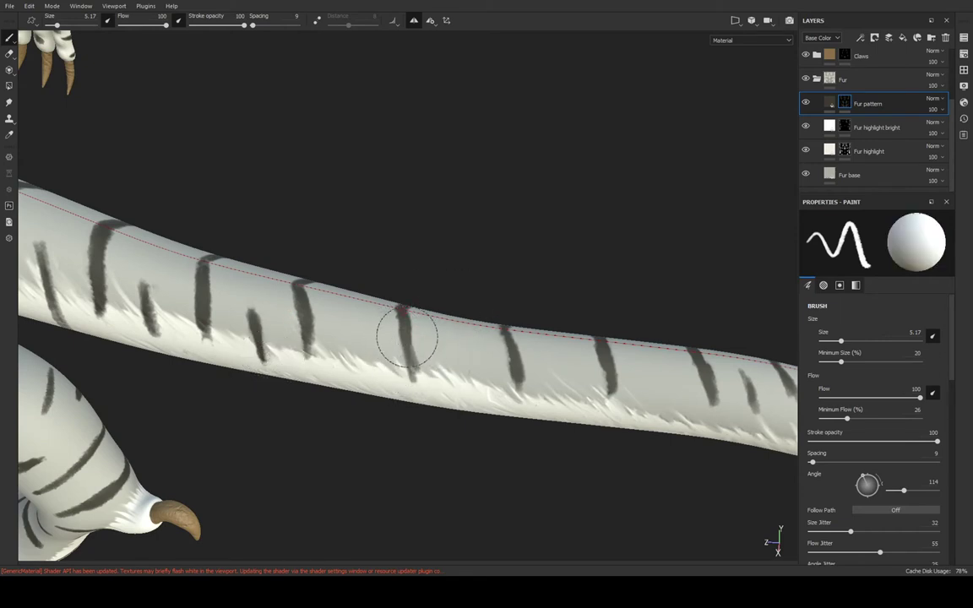
{"action": "key", "text": "x"}
Orbit along the striped tail, then pull back to view the whole striped body
{"action": "key", "text": "x"}
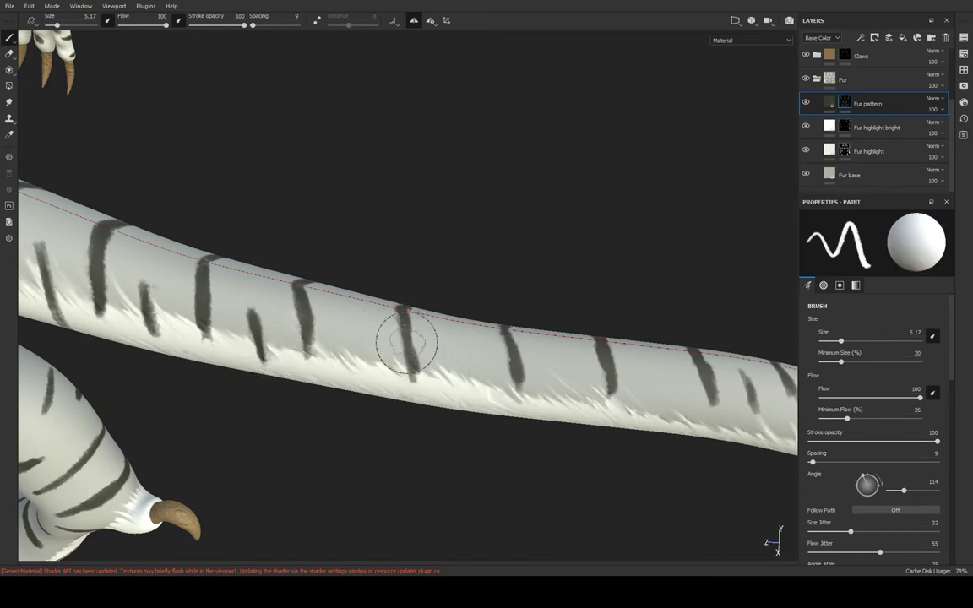
{"action": "left_click_drag", "start_coordinate": [402, 326], "coordinate": [343, 347], "text": "alt"}
{"action": "key", "text": "x"}
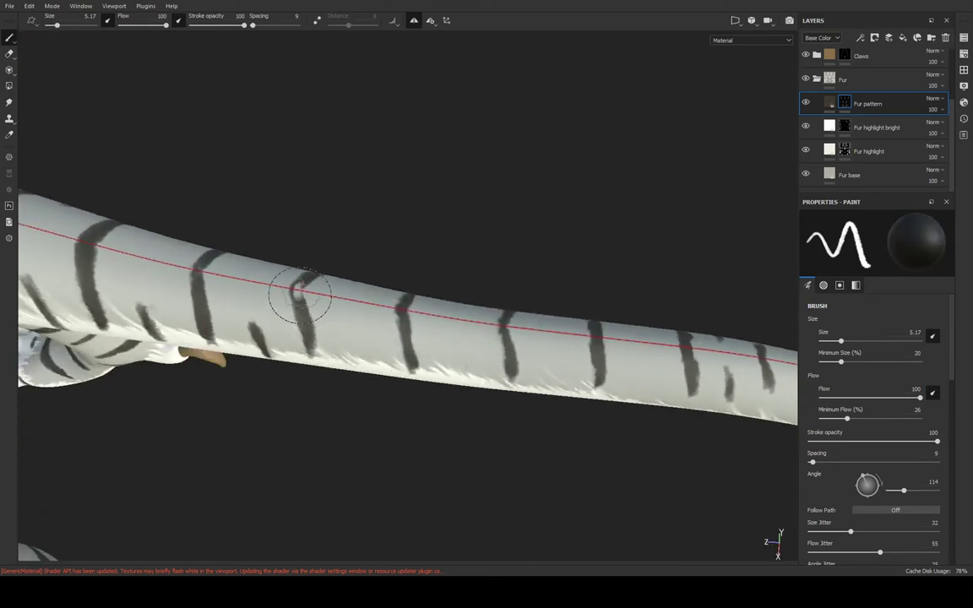
{"action": "key", "text": "x"}
{"action": "key", "text": "x"}
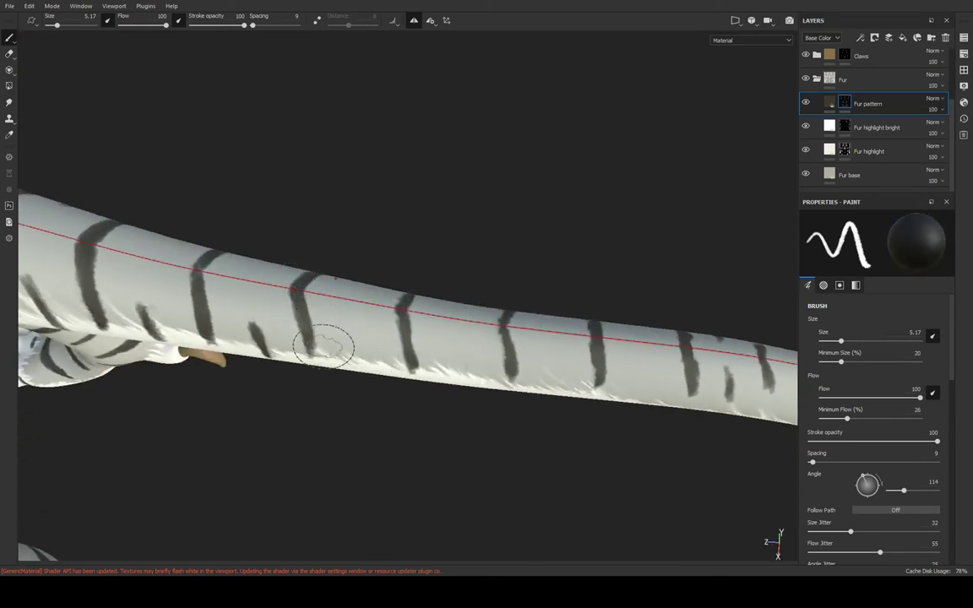
{"action": "mouse_move", "coordinate": [306, 317]}
{"action": "left_mouse_down", "text": "alt"}
{"action": "mouse_move", "coordinate": [514, 291]}
{"action": "mouse_move", "coordinate": [463, 293]}
{"action": "mouse_move", "coordinate": [258, 378]}
{"action": "mouse_move", "coordinate": [352, 304]}
{"action": "left_mouse_up", "text": "alt"}
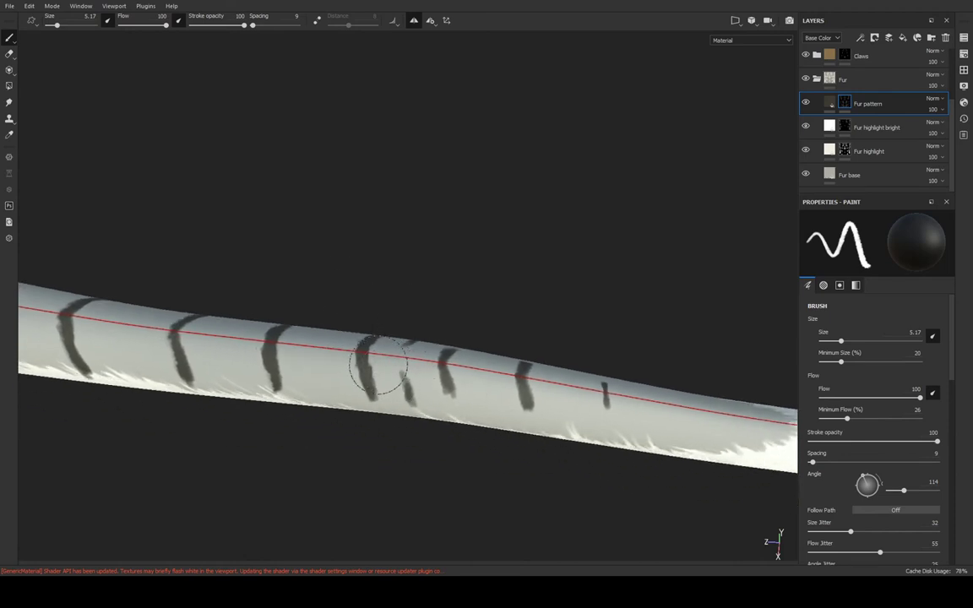
{"action": "key", "text": "x"}
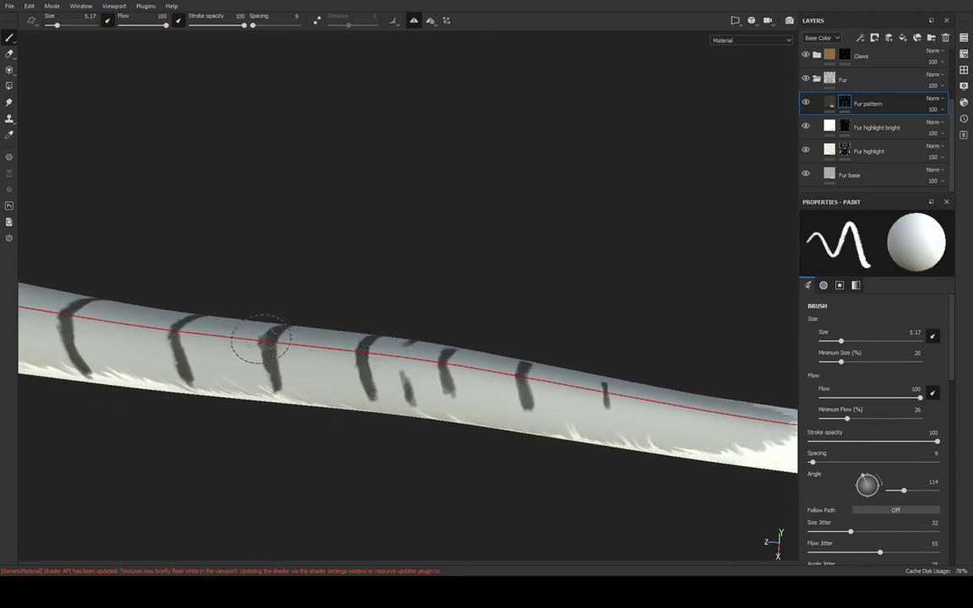
{"action": "key", "text": "x"}
{"action": "left_click_drag", "start_coordinate": [262, 372], "coordinate": [321, 362], "text": "alt"}
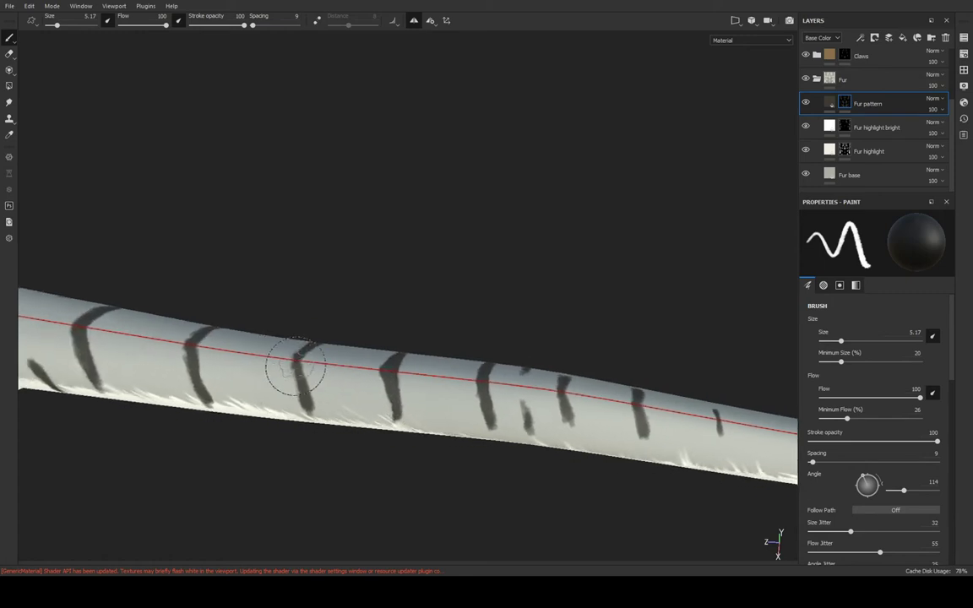
{"action": "key", "text": "x"}
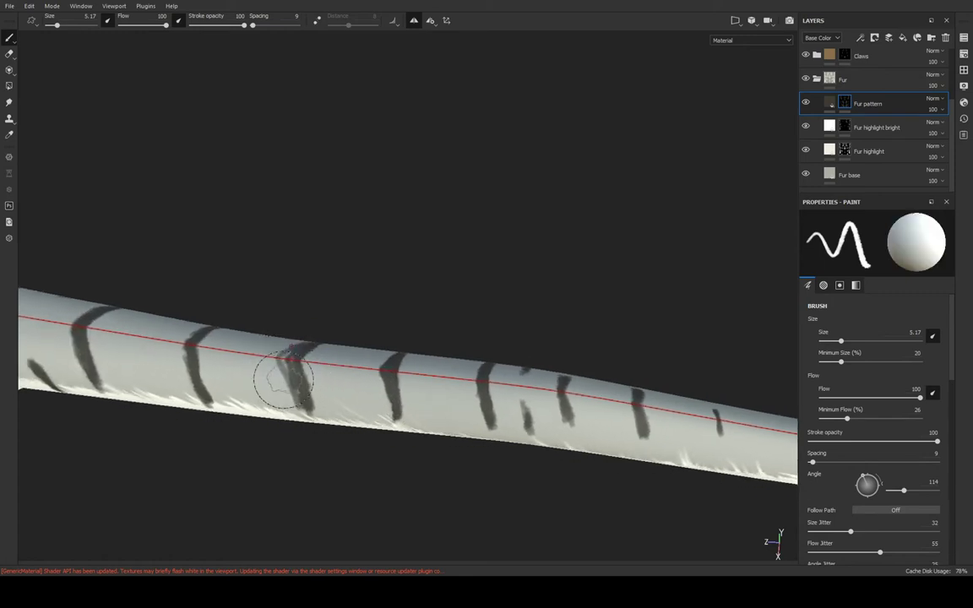
{"action": "key", "text": "x"}
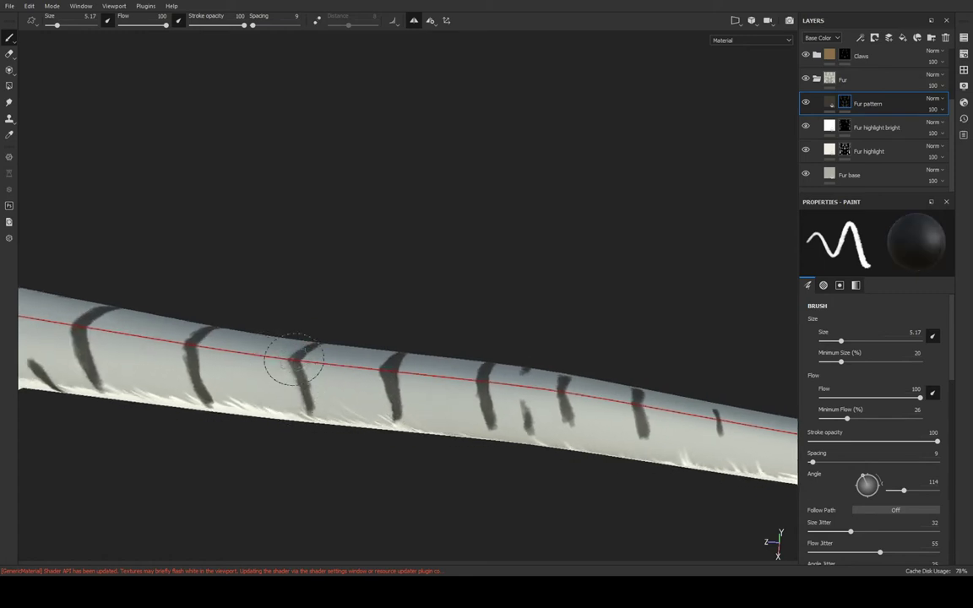
{"action": "key", "text": "x"}
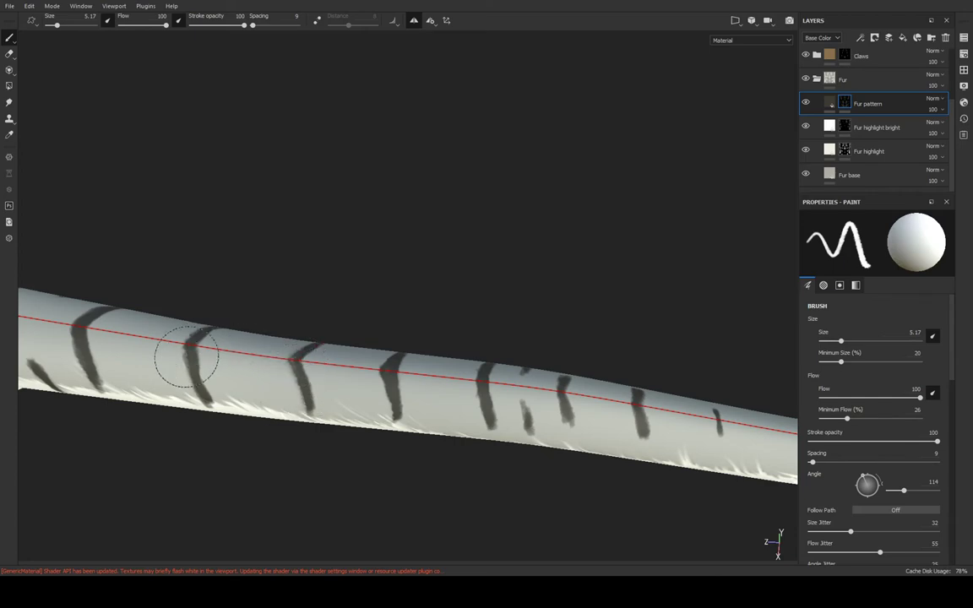
{"action": "mouse_move", "coordinate": [186, 347]}
{"action": "left_mouse_down", "text": "alt"}
{"action": "mouse_move", "coordinate": [400, 252]}
{"action": "mouse_move", "coordinate": [459, 421]}
{"action": "mouse_move", "coordinate": [497, 73]}
{"action": "mouse_move", "coordinate": [478, 222]}
{"action": "mouse_move", "coordinate": [519, 210]}
{"action": "mouse_move", "coordinate": [467, 143]}
{"action": "mouse_move", "coordinate": [473, 202]}
{"action": "mouse_move", "coordinate": [555, 237]}
{"action": "mouse_move", "coordinate": [495, 321]}
{"action": "mouse_move", "coordinate": [433, 282]}
{"action": "mouse_move", "coordinate": [430, 272]}
{"action": "mouse_move", "coordinate": [559, 289]}
{"action": "mouse_move", "coordinate": [641, 275]}
{"action": "left_mouse_up", "text": "alt"}
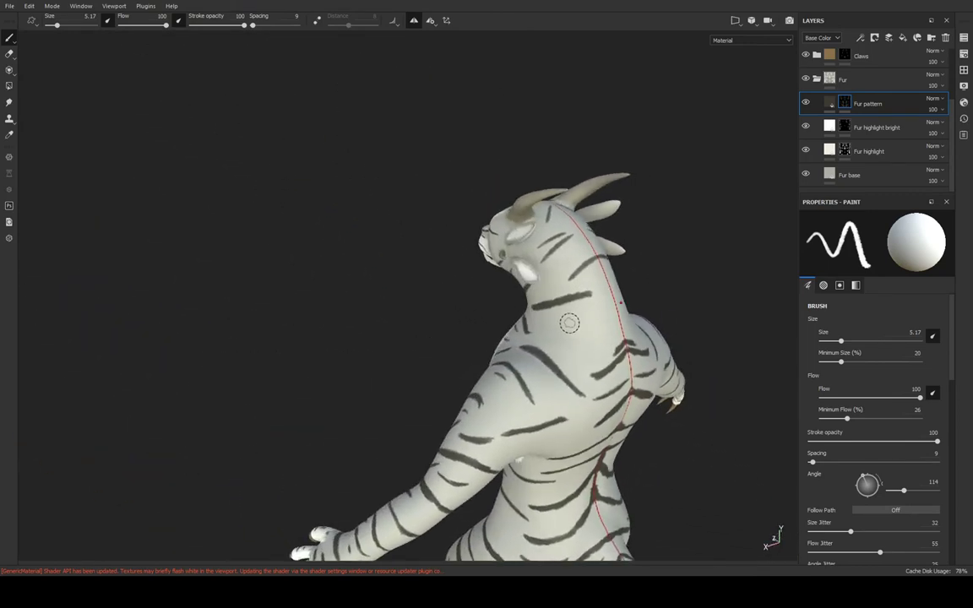
{"action": "left_click_drag", "start_coordinate": [569, 323], "coordinate": [676, 309], "text": "alt"}
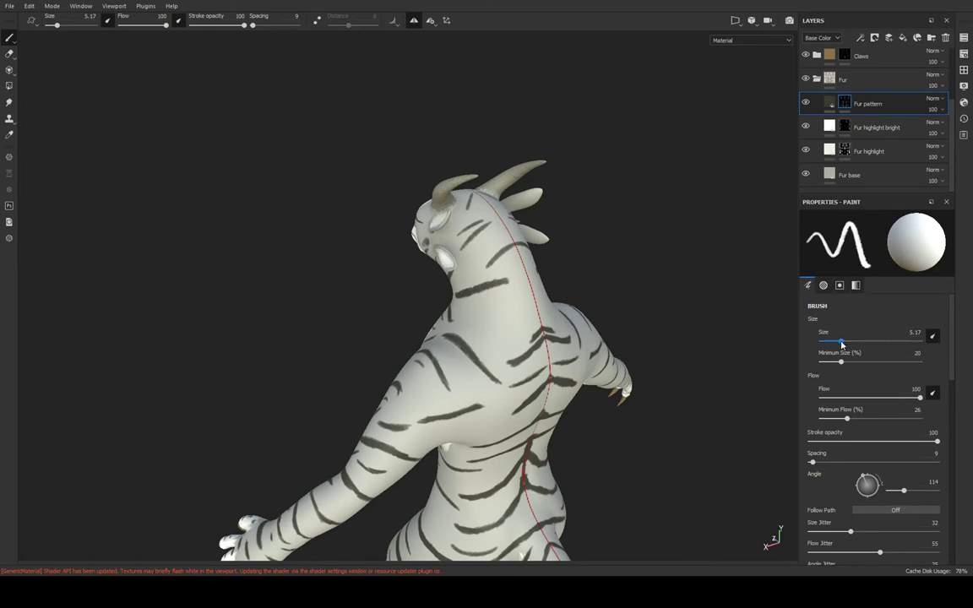
{"action": "left_click_drag", "start_coordinate": [791, 319], "coordinate": [520, 346], "text": "alt"}
{"action": "mouse_move", "coordinate": [574, 332]}
{"action": "left_mouse_down", "text": "alt"}
{"action": "mouse_move", "coordinate": [562, 363]}
{"action": "mouse_move", "coordinate": [582, 387]}
{"action": "left_mouse_up", "text": "alt"}
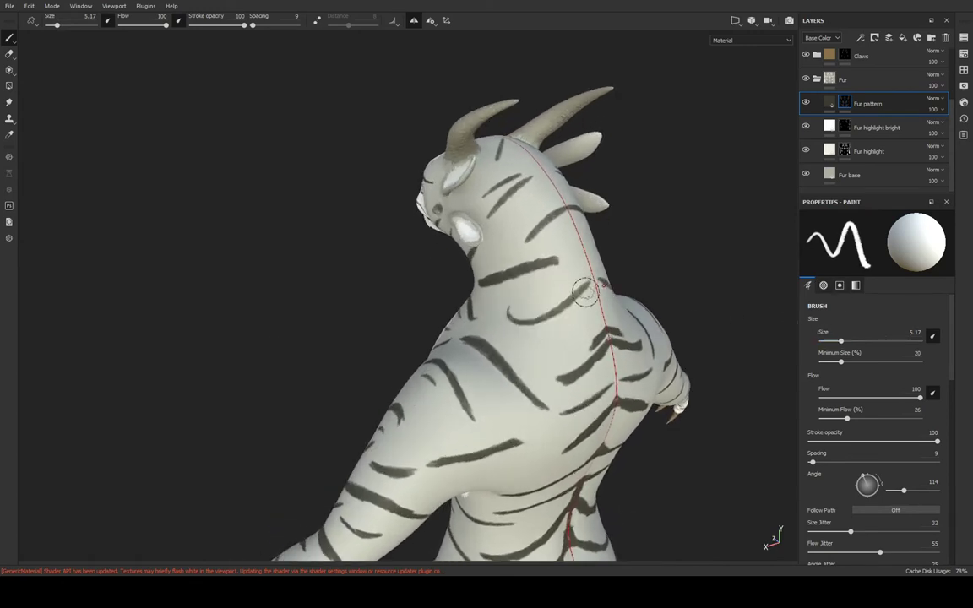
{"action": "mouse_move", "coordinate": [585, 292]}
{"action": "left_mouse_down", "text": "alt"}
{"action": "mouse_move", "coordinate": [479, 282]}
{"action": "mouse_move", "coordinate": [364, 289]}
{"action": "mouse_move", "coordinate": [356, 260]}
{"action": "mouse_move", "coordinate": [701, 270]}
{"action": "mouse_move", "coordinate": [557, 290]}
{"action": "left_mouse_up", "text": "alt"}
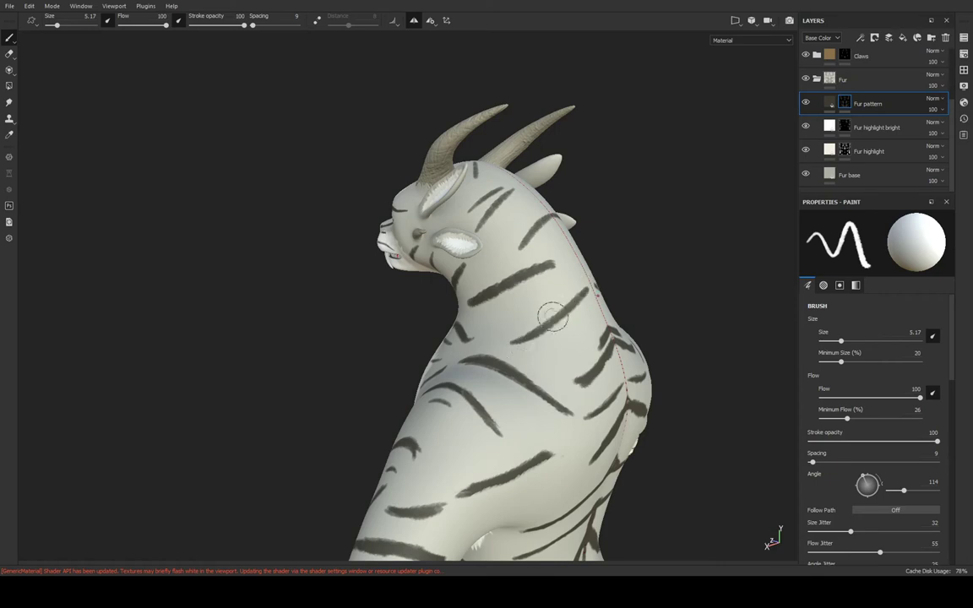
{"action": "mouse_move", "coordinate": [554, 315]}
{"action": "left_mouse_down", "text": "alt"}
{"action": "mouse_move", "coordinate": [419, 304]}
{"action": "mouse_move", "coordinate": [582, 285]}
{"action": "left_mouse_up", "text": "alt"}
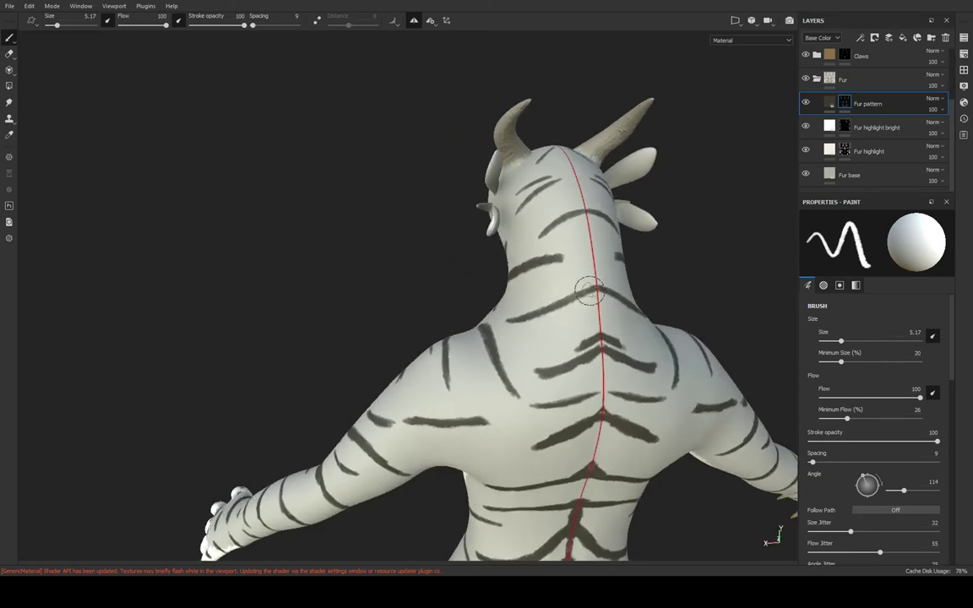
{"action": "mouse_move", "coordinate": [589, 291]}
{"action": "left_mouse_down", "text": "alt"}
{"action": "mouse_move", "coordinate": [556, 284]}
{"action": "mouse_move", "coordinate": [570, 345]}
{"action": "left_mouse_up", "text": "alt"}
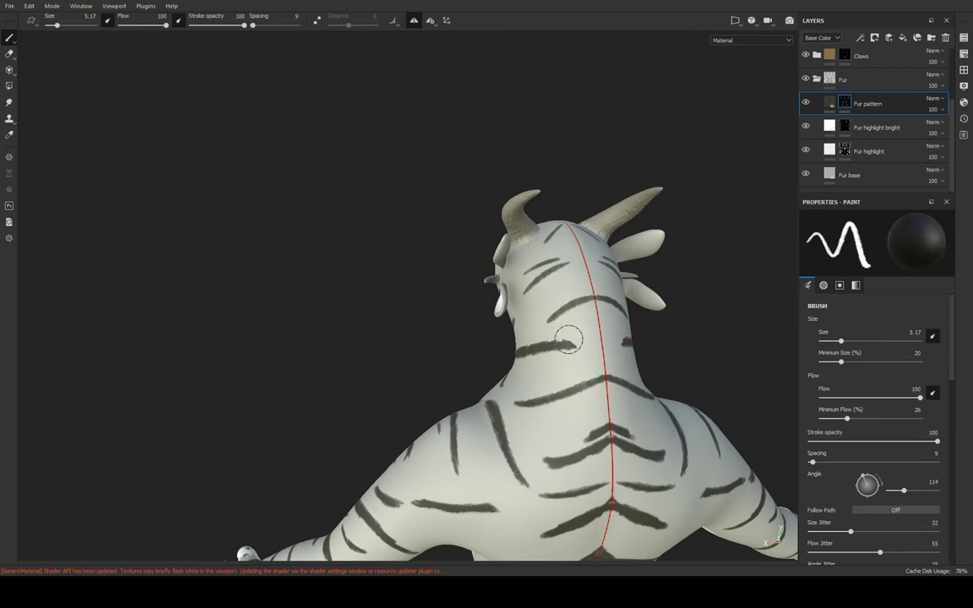
{"action": "mouse_move", "coordinate": [569, 300]}
{"action": "left_mouse_down", "text": "alt"}
{"action": "mouse_move", "coordinate": [762, 293]}
{"action": "mouse_move", "coordinate": [658, 301]}
{"action": "mouse_move", "coordinate": [618, 376]}
{"action": "mouse_move", "coordinate": [629, 430]}
{"action": "left_mouse_up", "text": "alt"}
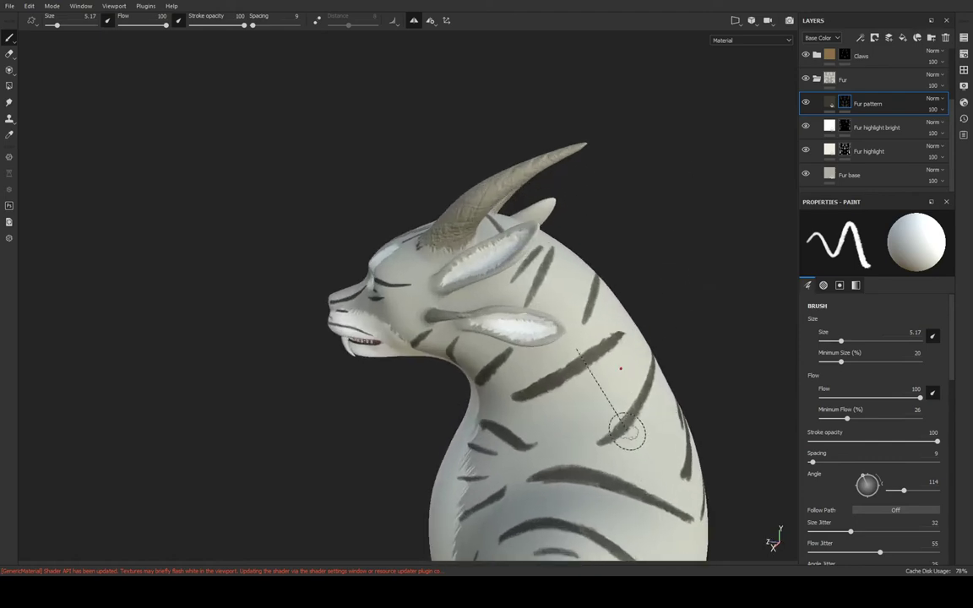
{"action": "scroll", "coordinate": [614, 309], "scroll_direction": "up", "scroll_amount": 5}
{"action": "scroll", "coordinate": [650, 110], "scroll_direction": "up", "scroll_amount": 3}
{"action": "mouse_move", "coordinate": [650, 106]}
{"action": "left_mouse_down", "text": "alt"}
{"action": "mouse_move", "coordinate": [486, 174]}
{"action": "mouse_move", "coordinate": [537, 149]}
{"action": "left_mouse_up", "text": "alt"}
{"action": "mouse_move", "coordinate": [541, 108]}
{"action": "left_mouse_down", "text": "alt"}
{"action": "mouse_move", "coordinate": [539, 282]}
{"action": "mouse_move", "coordinate": [506, 304]}
{"action": "mouse_move", "coordinate": [490, 179]}
{"action": "mouse_move", "coordinate": [596, 242]}
{"action": "mouse_move", "coordinate": [574, 254]}
{"action": "mouse_move", "coordinate": [665, 373]}
{"action": "mouse_move", "coordinate": [651, 246]}
{"action": "mouse_move", "coordinate": [646, 253]}
{"action": "left_mouse_up", "text": "alt"}
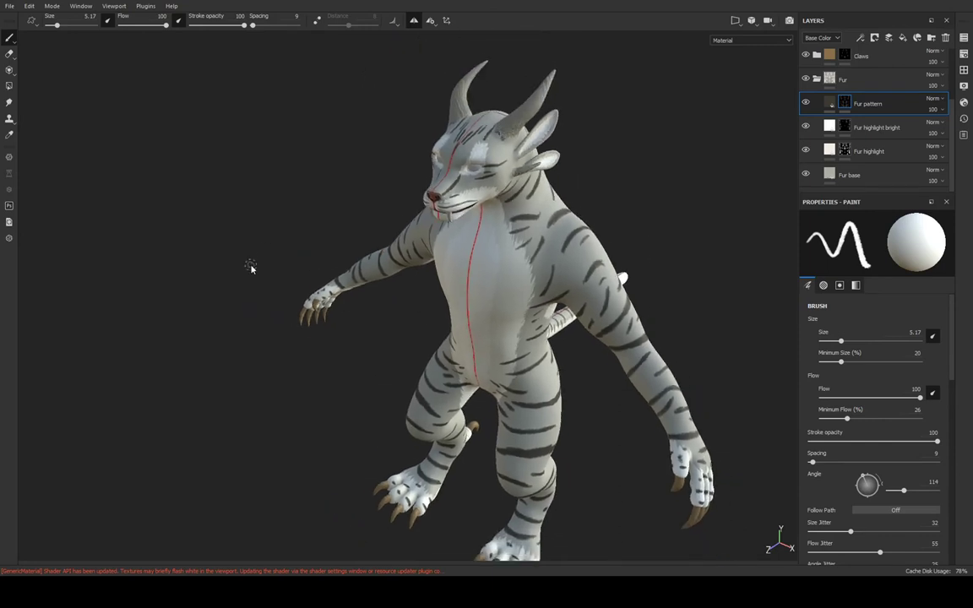
{"action": "mouse_move", "coordinate": [607, 323]}
{"action": "left_mouse_down", "text": "alt"}
{"action": "mouse_move", "coordinate": [82, 198]}
{"action": "mouse_move", "coordinate": [271, 219]}
{"action": "left_mouse_up", "text": "alt"}
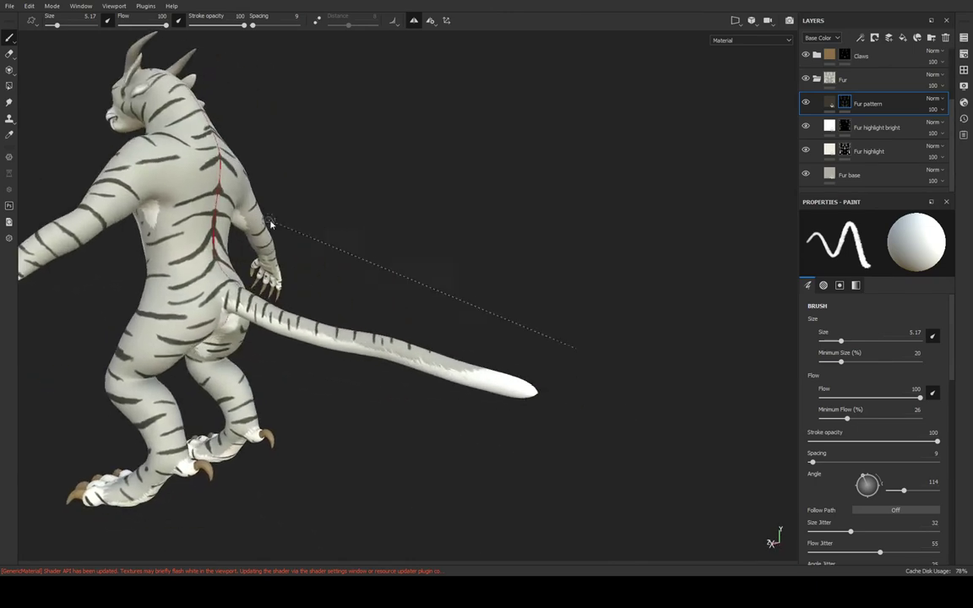
{"action": "scroll", "coordinate": [502, 399], "scroll_direction": "up", "scroll_amount": 5}
{"action": "scroll", "coordinate": [502, 399], "scroll_direction": "down", "scroll_amount": 3}
{"action": "left_click_drag", "start_coordinate": [501, 398], "coordinate": [248, 254], "text": "alt"}
{"action": "scroll", "coordinate": [393, 239], "scroll_direction": "up", "scroll_amount": 2}
{"action": "scroll", "coordinate": [392, 239], "scroll_direction": "up", "scroll_amount": 2}
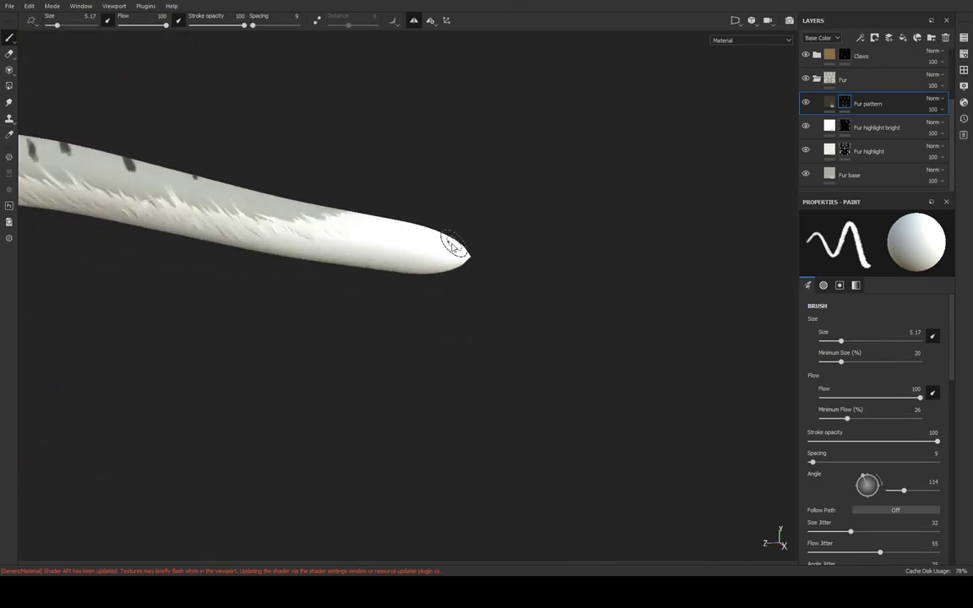
{"action": "scroll", "coordinate": [218, 196], "scroll_direction": "down", "scroll_amount": 3}
{"action": "left_click", "coordinate": [876, 126]}
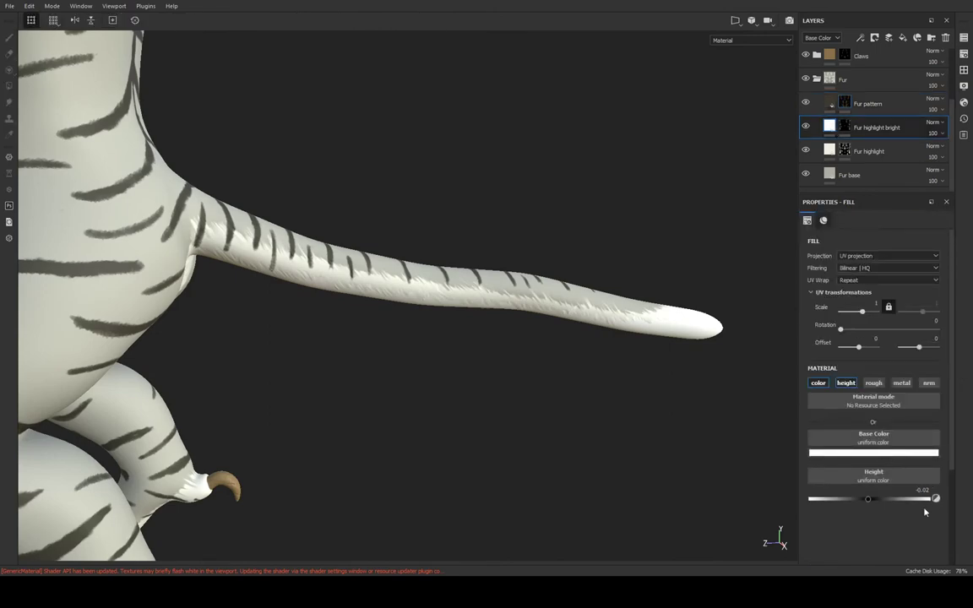
Add a new folder named 'Eye area' at the top of the Layers stack, above the Horns folder
{"action": "mouse_move", "coordinate": [365, 296]}
{"action": "left_mouse_down", "text": "alt"}
{"action": "mouse_move", "coordinate": [498, 276]}
{"action": "mouse_move", "coordinate": [473, 288]}
{"action": "mouse_move", "coordinate": [536, 326]}
{"action": "mouse_move", "coordinate": [575, 326]}
{"action": "mouse_move", "coordinate": [357, 295]}
{"action": "mouse_move", "coordinate": [383, 396]}
{"action": "mouse_move", "coordinate": [413, 342]}
{"action": "mouse_move", "coordinate": [397, 288]}
{"action": "mouse_move", "coordinate": [473, 400]}
{"action": "mouse_move", "coordinate": [546, 363]}
{"action": "mouse_move", "coordinate": [473, 385]}
{"action": "mouse_move", "coordinate": [528, 439]}
{"action": "left_mouse_up", "text": "alt"}
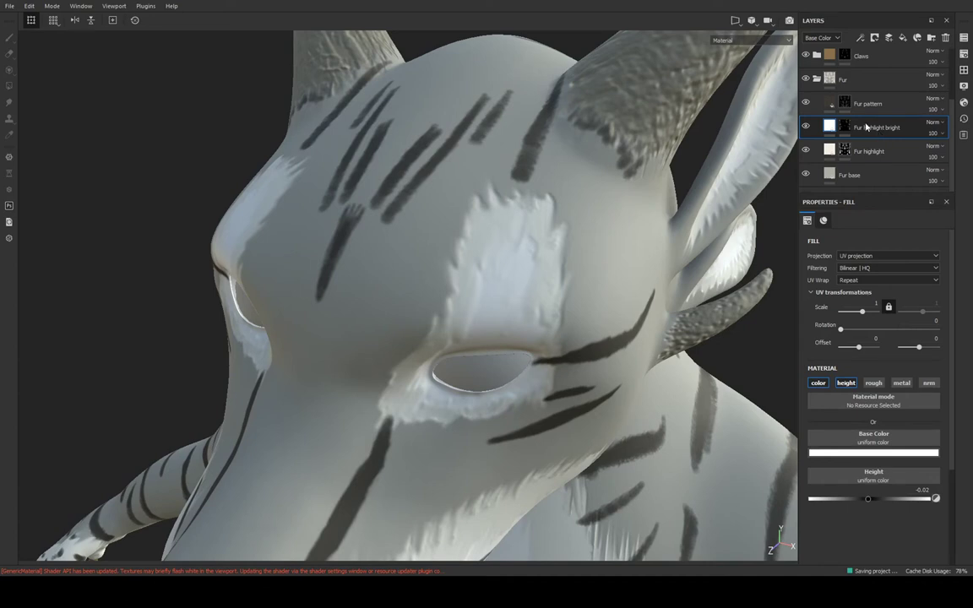
{"action": "scroll", "coordinate": [844, 102], "scroll_direction": "up", "scroll_amount": 3}
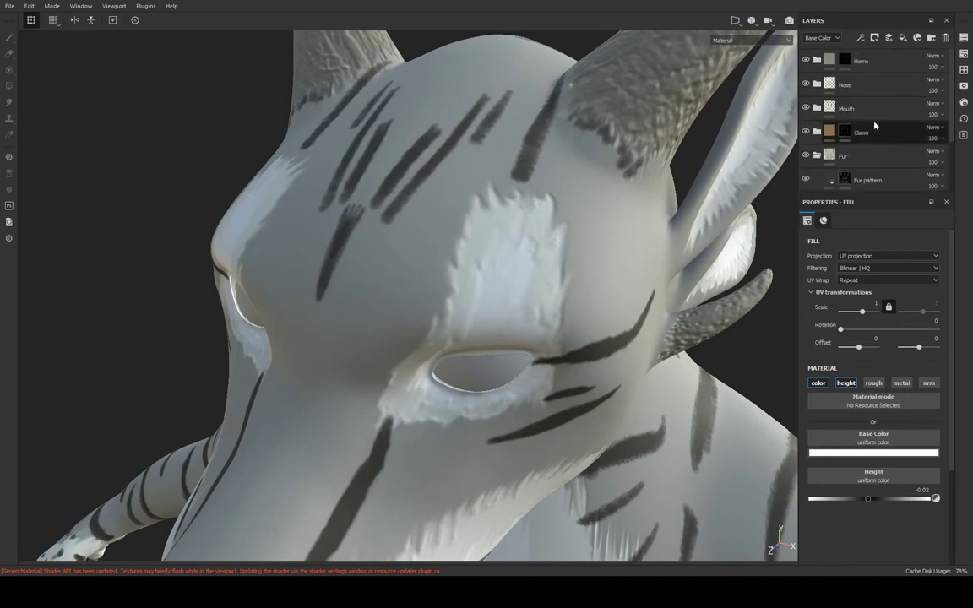
{"action": "left_click", "coordinate": [817, 60]}
{"action": "left_click", "coordinate": [818, 60]}
{"action": "left_click", "coordinate": [902, 58]}
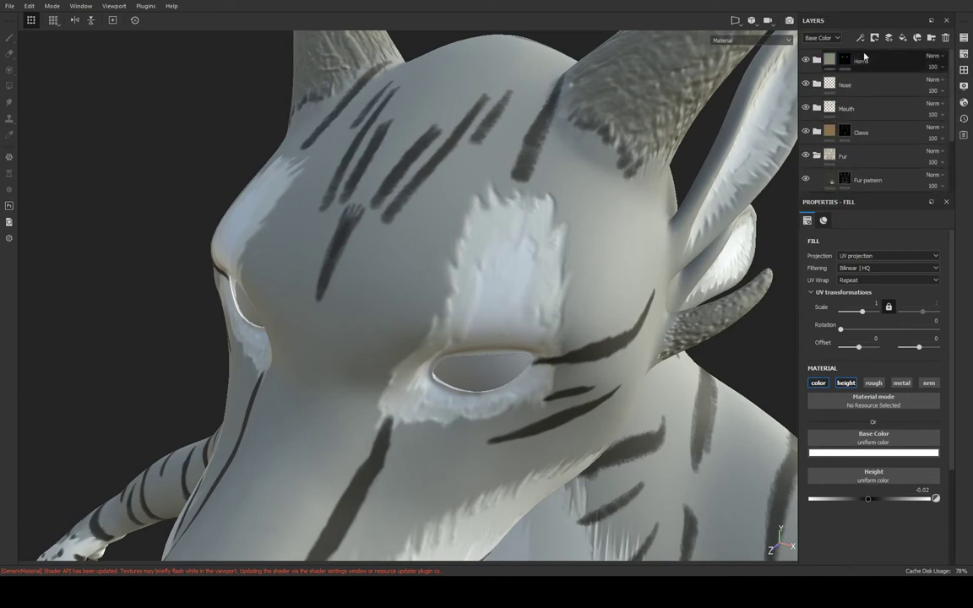
{"action": "left_click", "coordinate": [931, 37]}
{"action": "type", "text": "Eye area"}
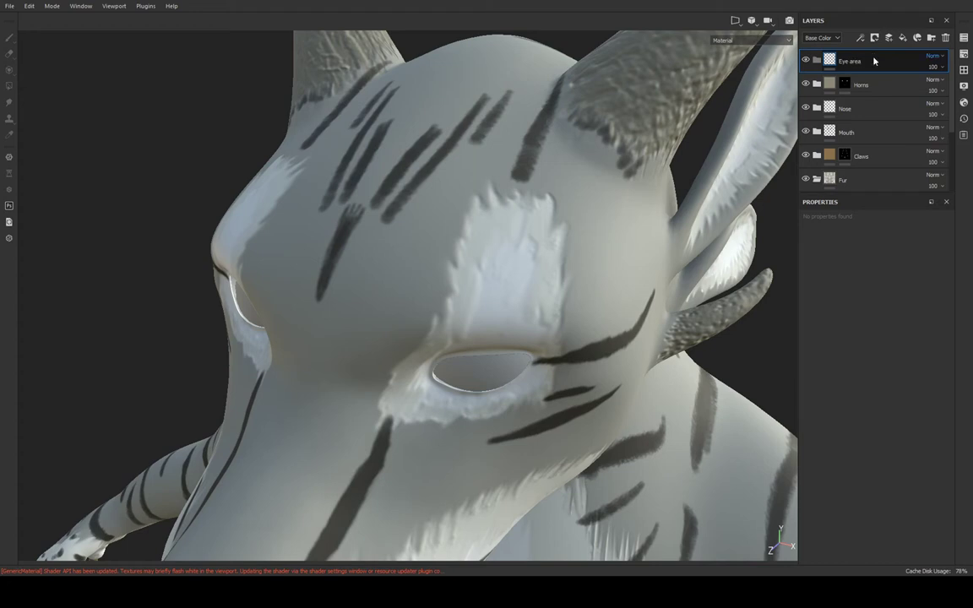
Add Fill layer 2 under the Eye area folder and switch off its nrm channel
{"action": "left_click", "coordinate": [902, 38]}
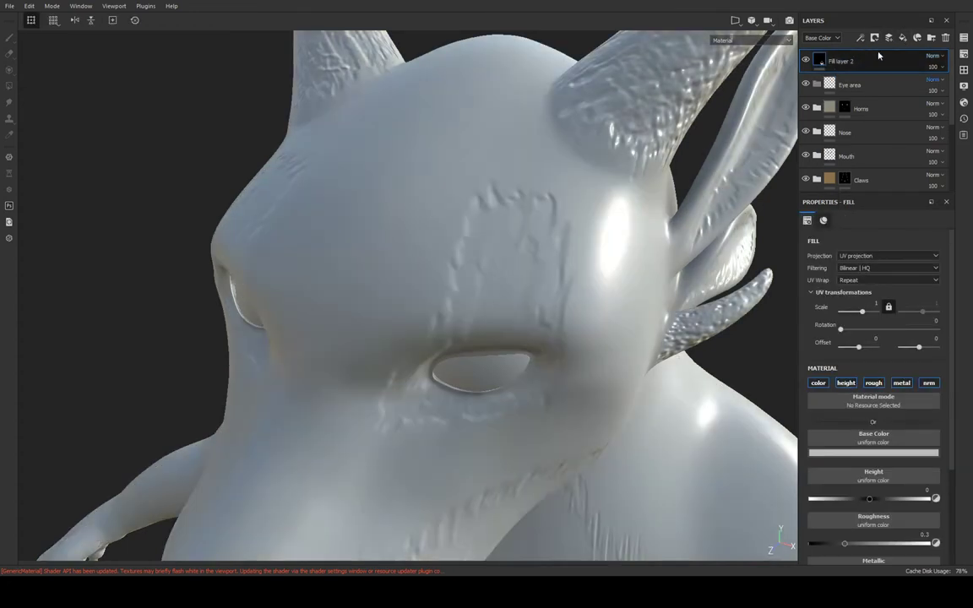
{"action": "left_click_drag", "start_coordinate": [848, 61], "coordinate": [857, 103]}
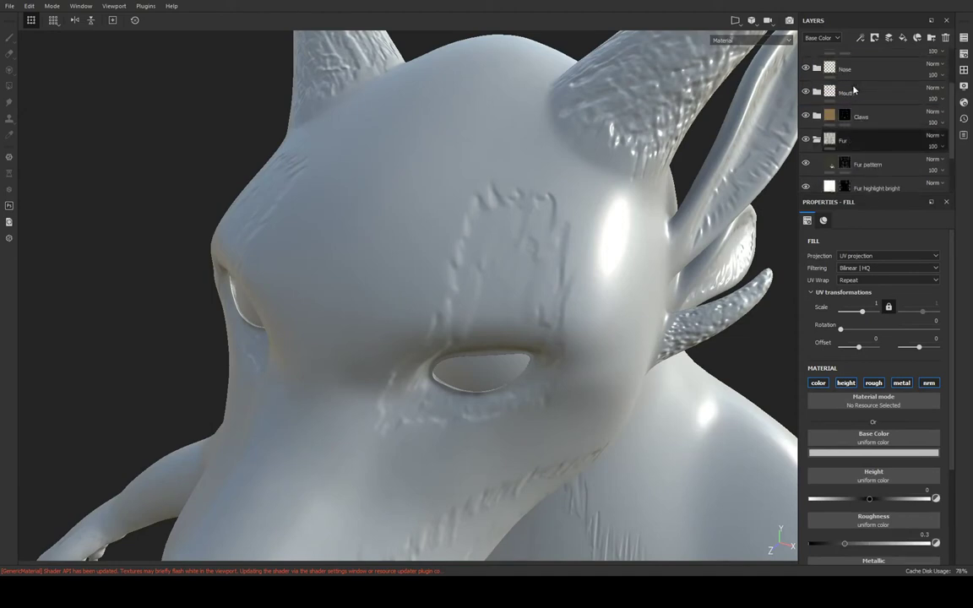
{"action": "double_click", "coordinate": [853, 88]}
{"action": "key", "text": "Return"}
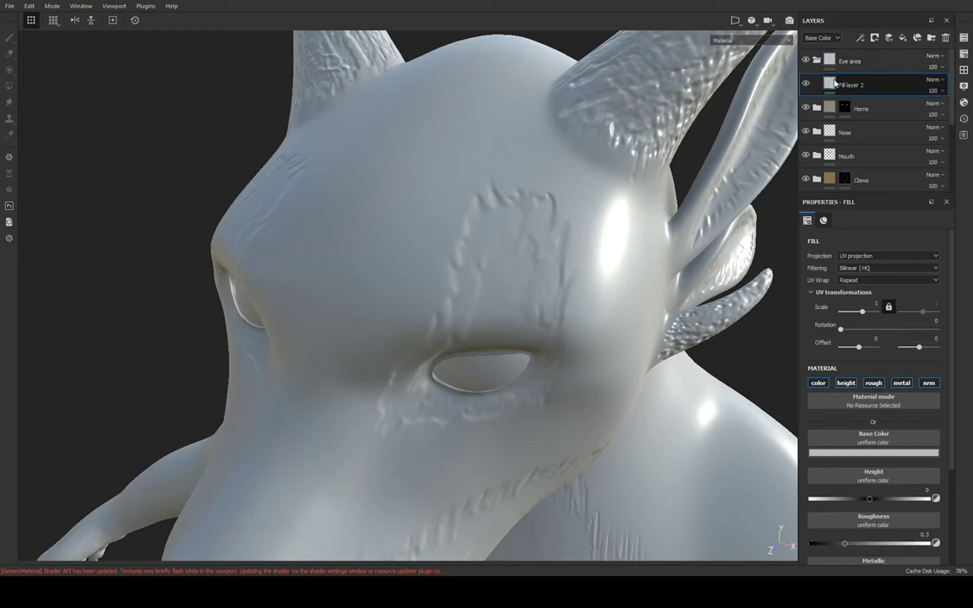
{"action": "left_click", "coordinate": [930, 384]}
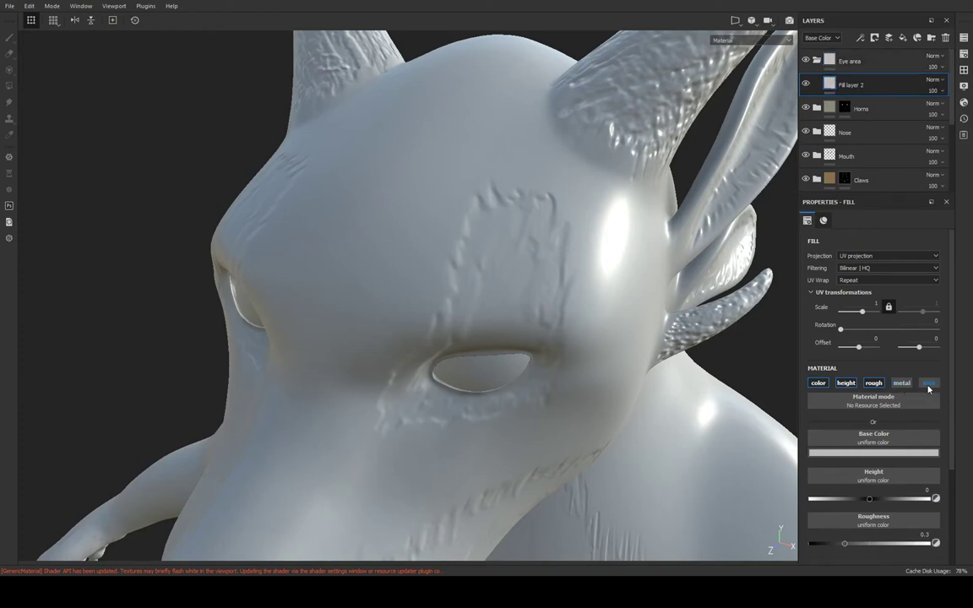
{"action": "left_click", "coordinate": [857, 383]}
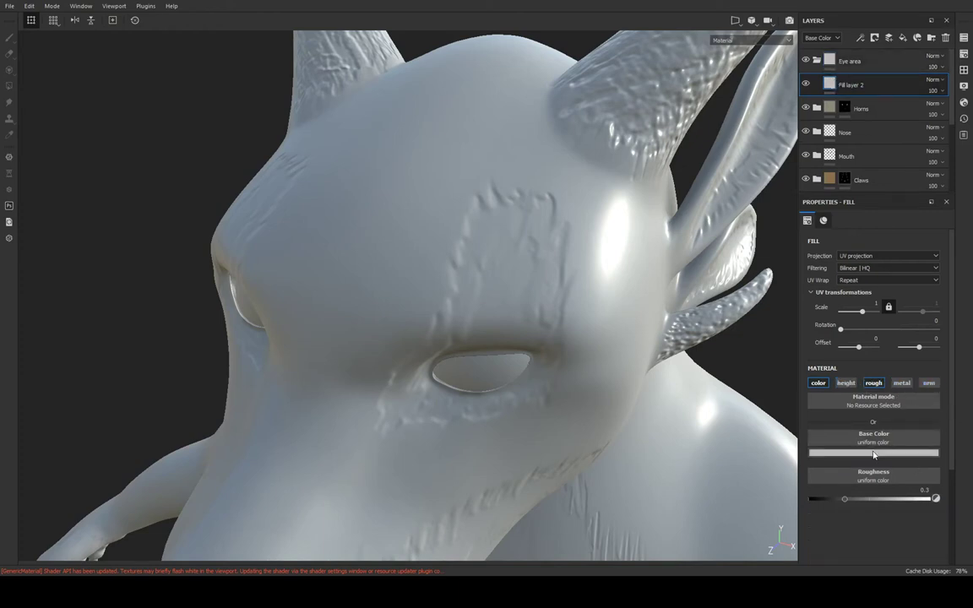
{"action": "left_click", "coordinate": [849, 385]}
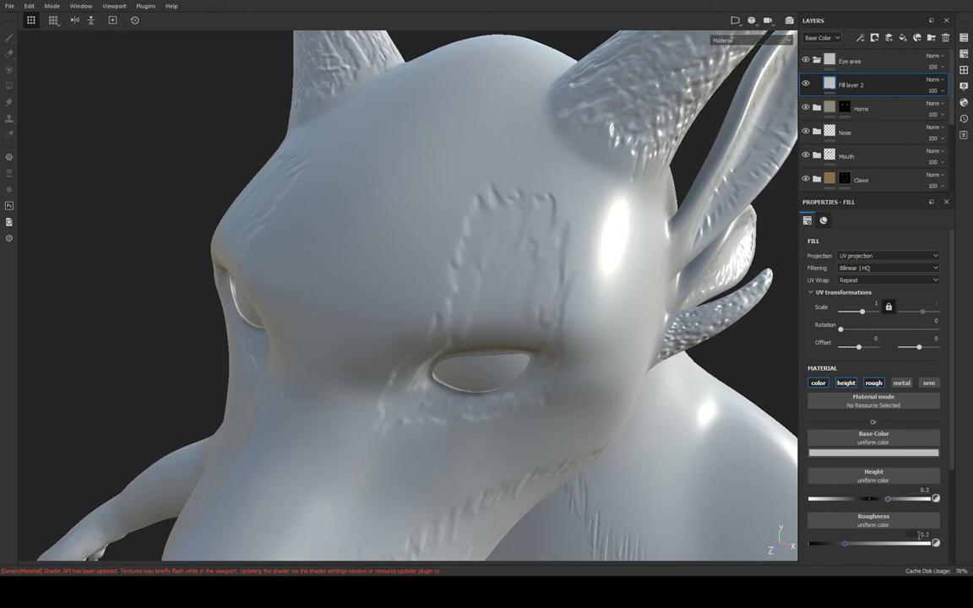
Set the fill's roughness to 0.2 and inspect the Black layer inside the Mouth group
{"action": "type", "text": "0.2"}
{"action": "key", "text": "Return"}
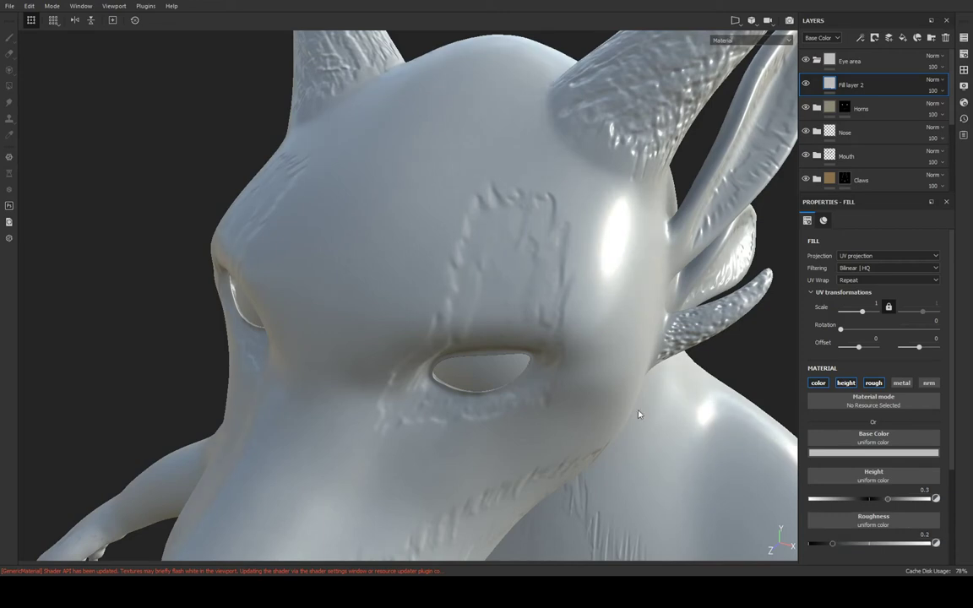
{"action": "scroll", "coordinate": [881, 149], "scroll_direction": "down", "scroll_amount": 2}
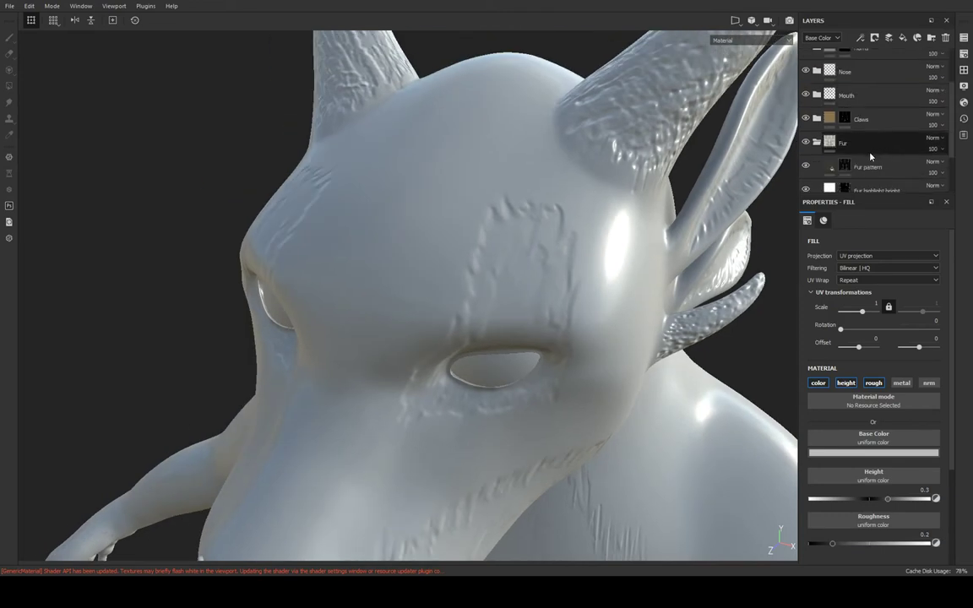
{"action": "scroll", "coordinate": [861, 148], "scroll_direction": "up", "scroll_amount": 3}
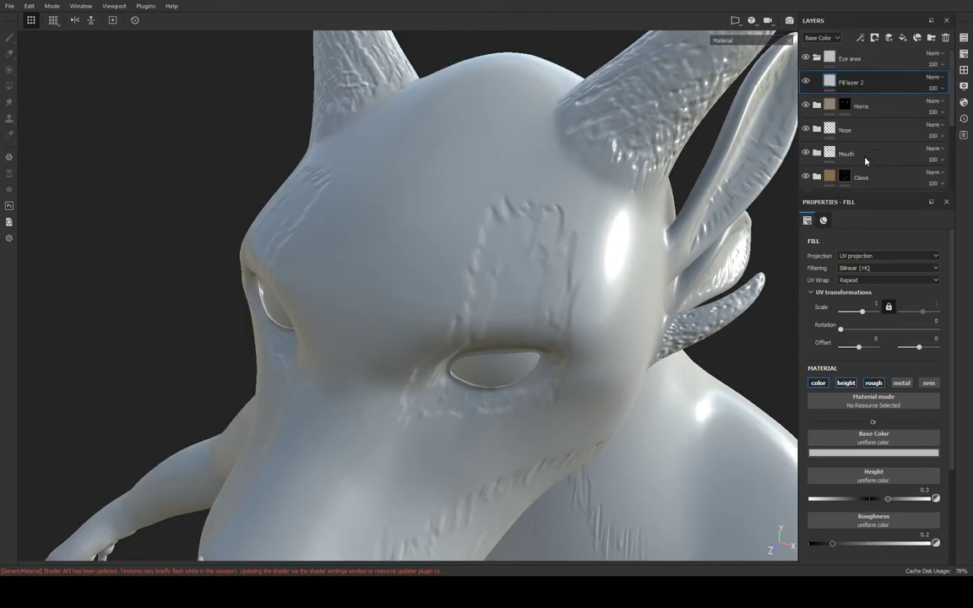
{"action": "left_click", "coordinate": [818, 157]}
{"action": "scroll", "coordinate": [848, 84], "scroll_direction": "down", "scroll_amount": 3}
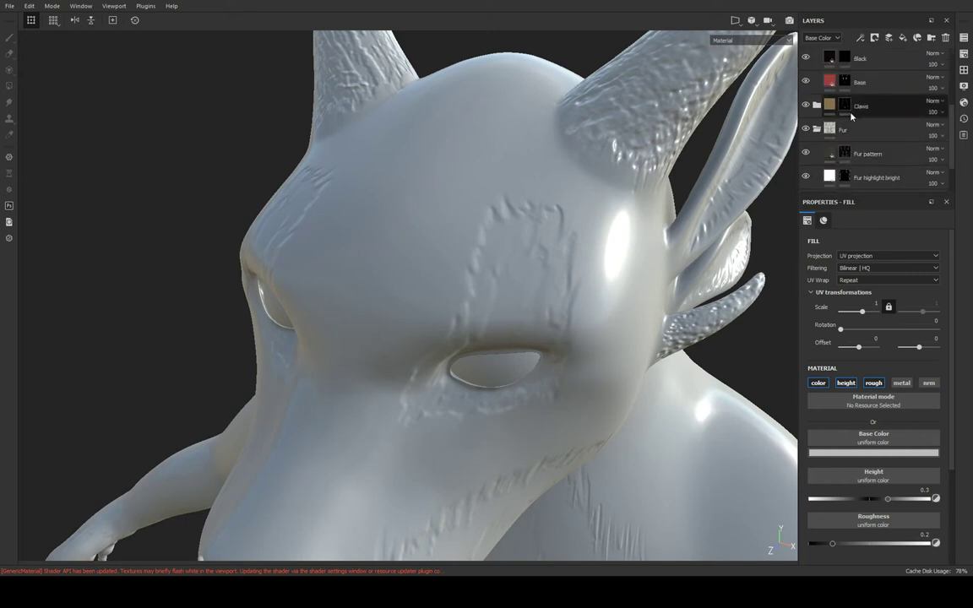
{"action": "left_click", "coordinate": [844, 59]}
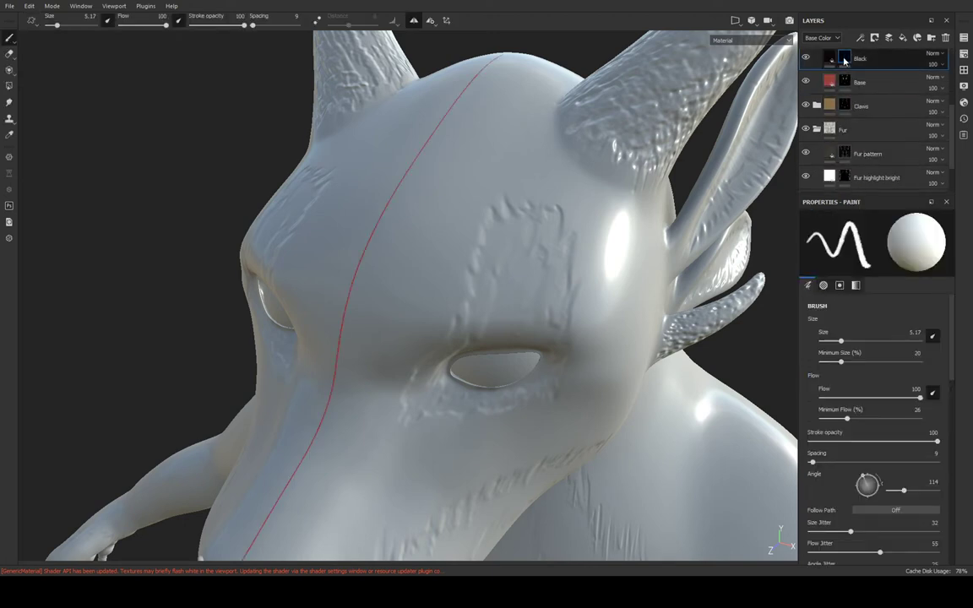
{"action": "left_click", "coordinate": [831, 59]}
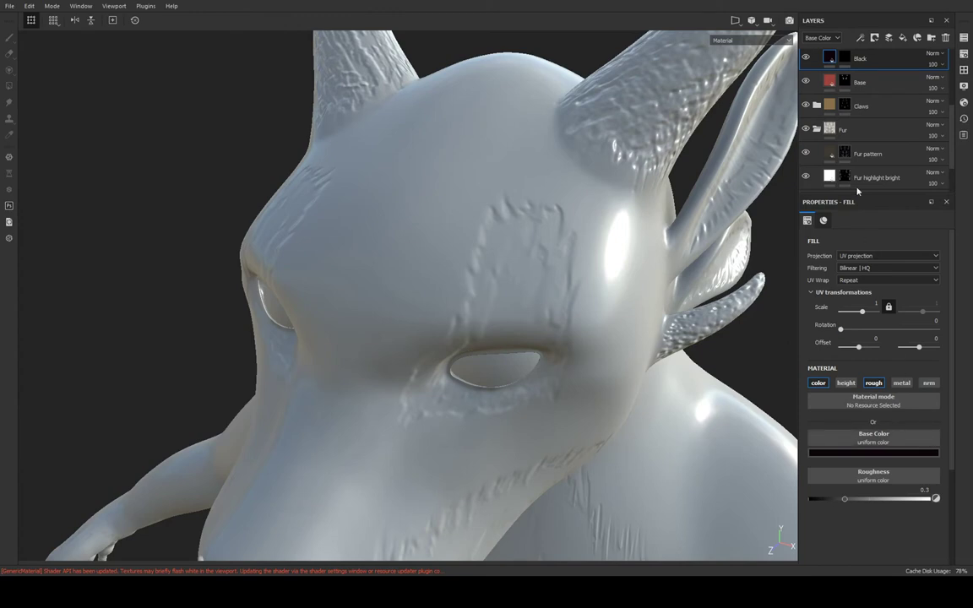
{"action": "scroll", "coordinate": [852, 127], "scroll_direction": "up", "scroll_amount": 3}
Rename Fill layer 2 to Black, with roughness 0.3 and black sampled from Mouth's Black layer
{"action": "left_click", "coordinate": [853, 84]}
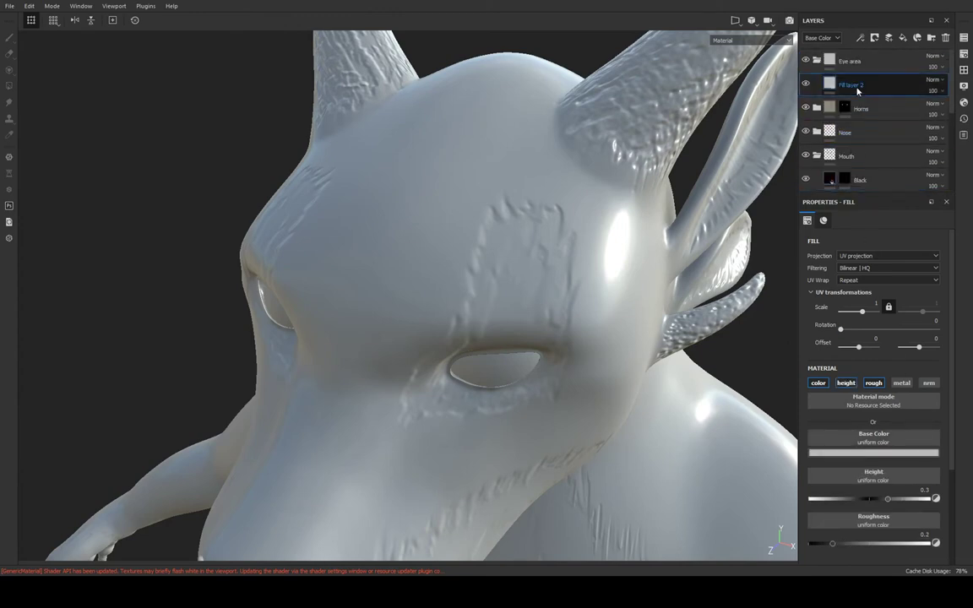
{"action": "double_click", "coordinate": [866, 84]}
{"action": "type", "text": "Black"}
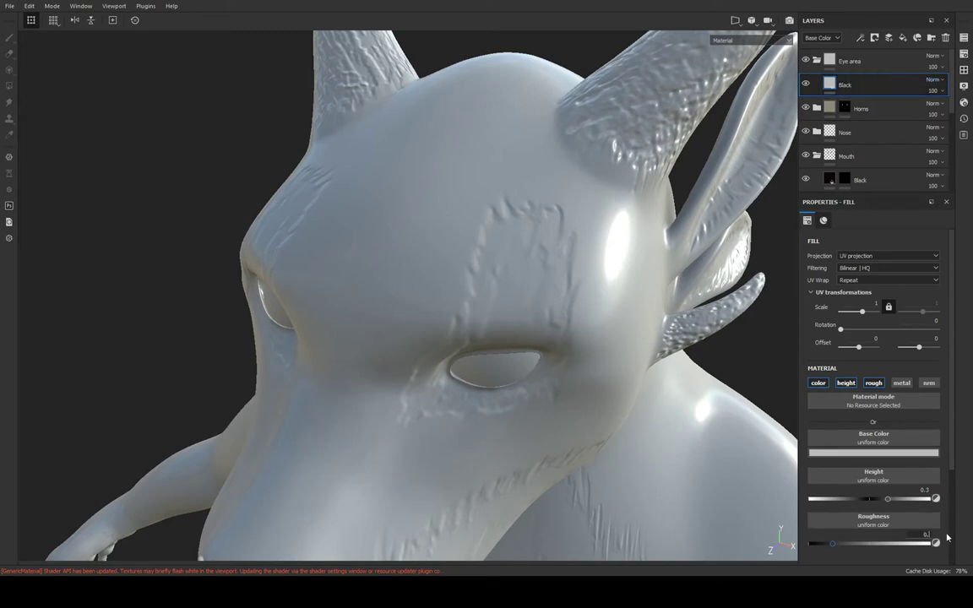
{"action": "type", "text": "3"}
{"action": "key", "text": "Return"}
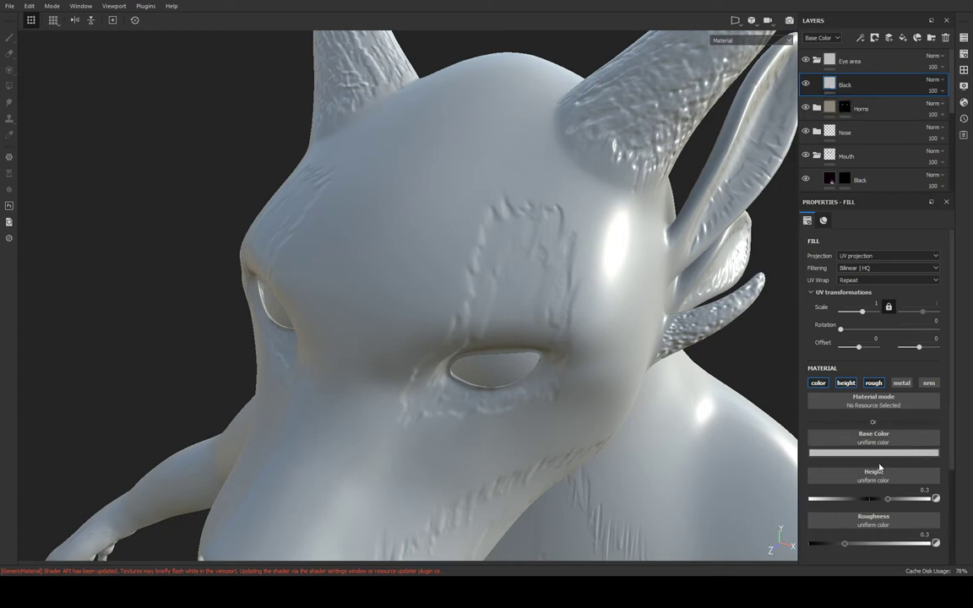
{"action": "left_click", "coordinate": [832, 175]}
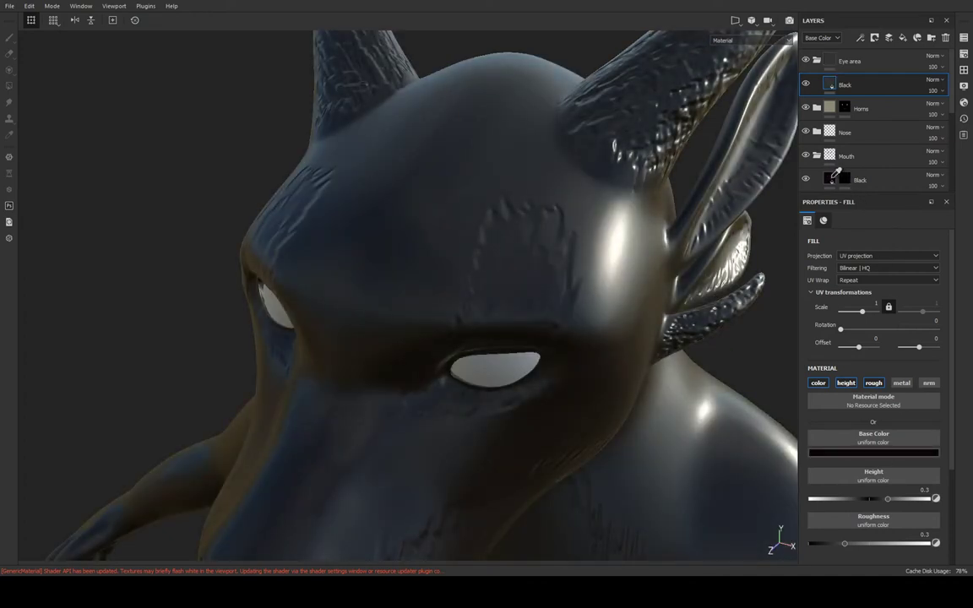
{"action": "left_click", "coordinate": [832, 180]}
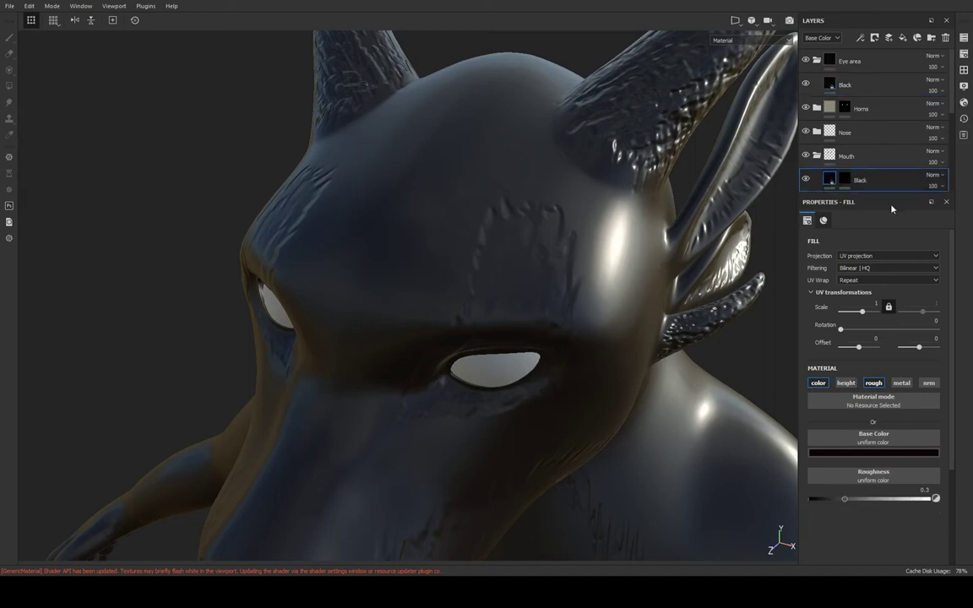
{"action": "left_click", "coordinate": [834, 85]}
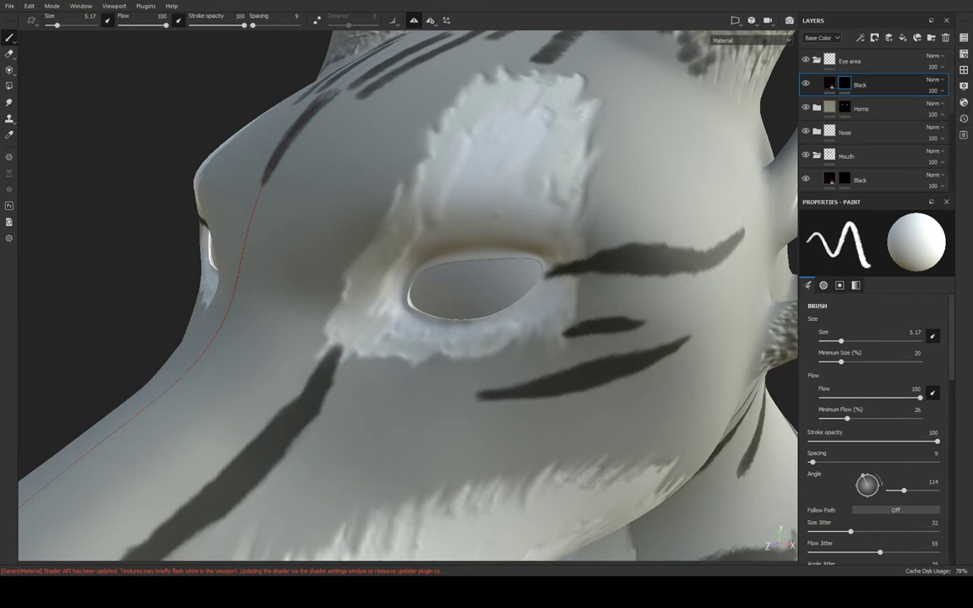
Shrink the brush to about 3.3 and paint black at the eye's inner corner
{"action": "left_click_drag", "start_coordinate": [841, 340], "coordinate": [821, 342]}
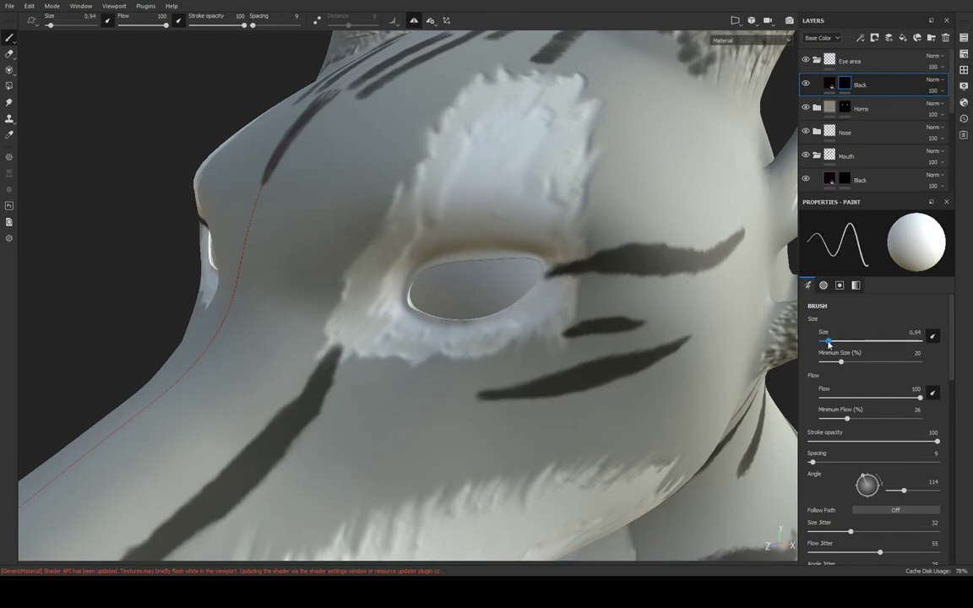
{"action": "scroll", "coordinate": [467, 284], "scroll_direction": "up", "scroll_amount": 3}
{"action": "scroll", "coordinate": [466, 285], "scroll_direction": "up", "scroll_amount": 4}
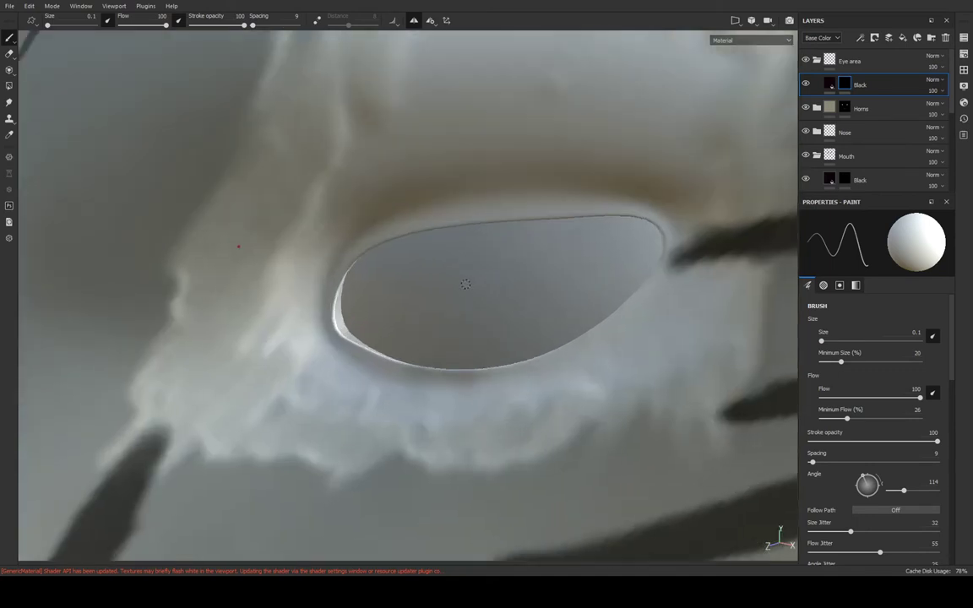
{"action": "left_click", "coordinate": [821, 342]}
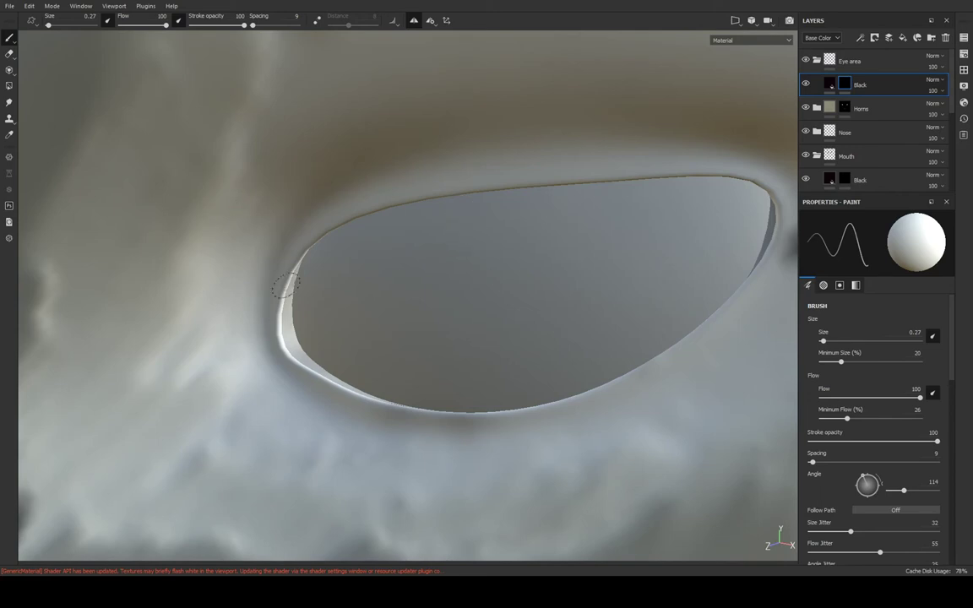
{"action": "left_click_drag", "start_coordinate": [285, 288], "coordinate": [268, 249]}
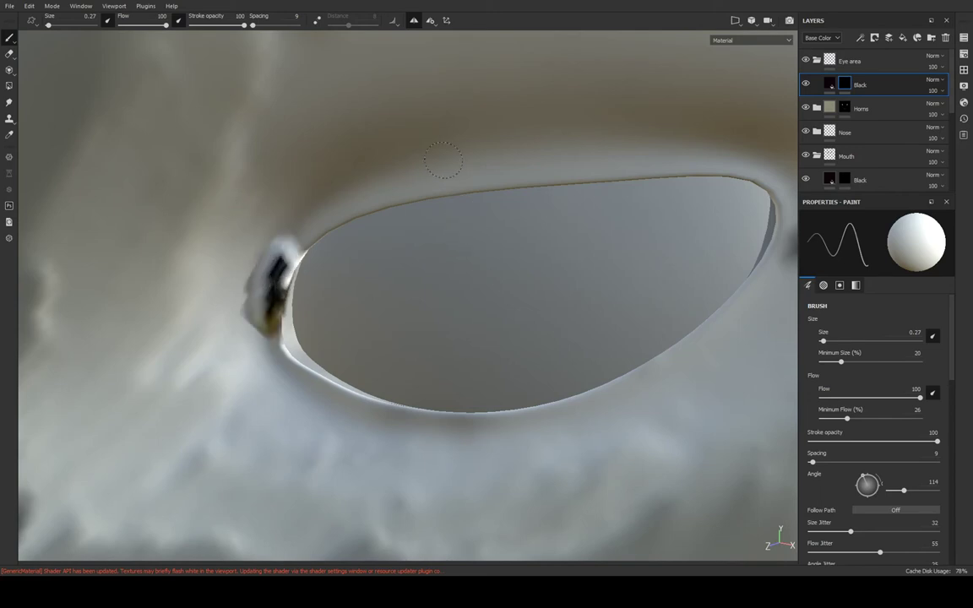
At brush size 0.67, paint black along the eye corners and the upper eyelid rim
{"action": "left_click", "coordinate": [829, 83]}
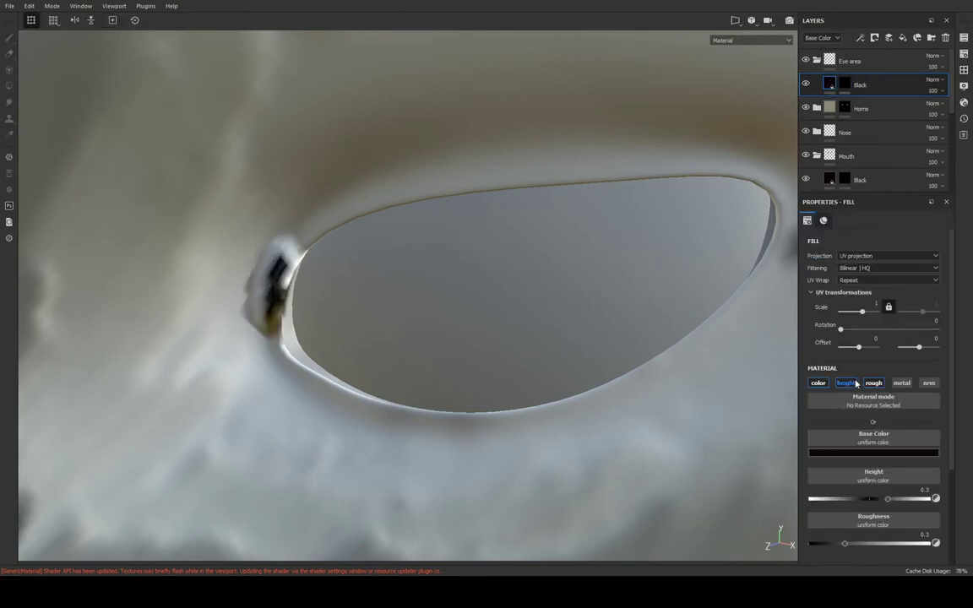
{"action": "left_click", "coordinate": [845, 84]}
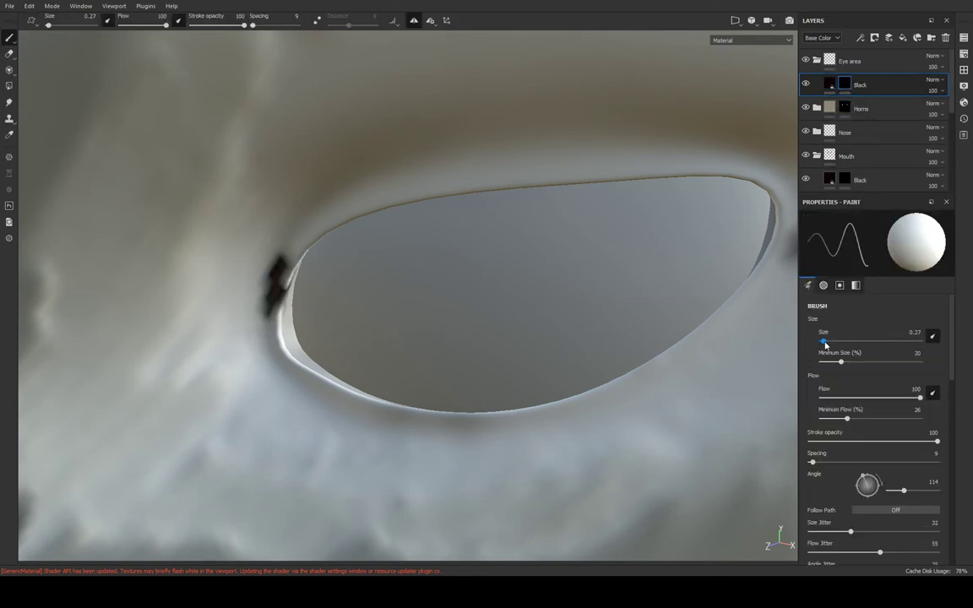
{"action": "left_click_drag", "start_coordinate": [825, 342], "coordinate": [827, 341]}
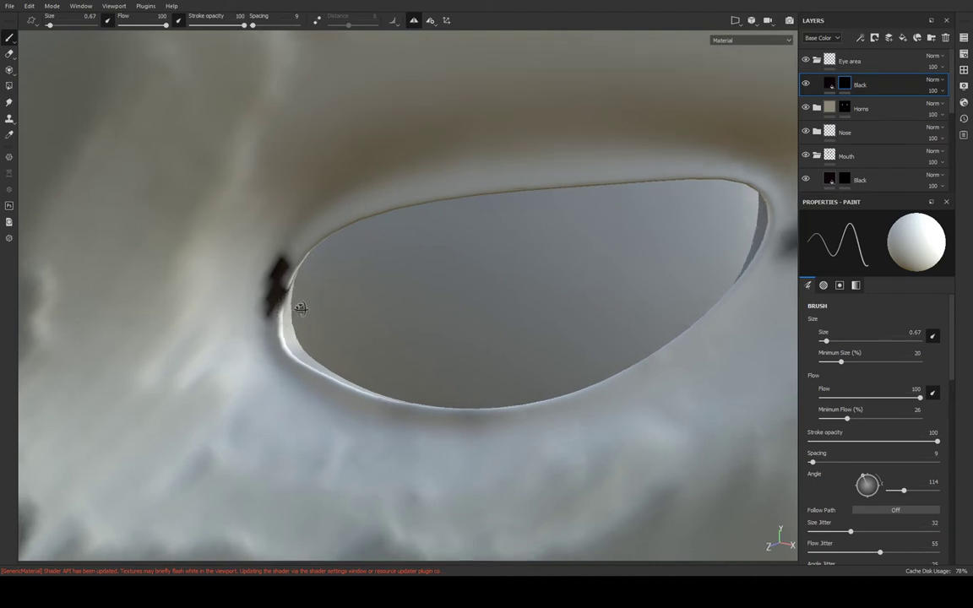
{"action": "mouse_move", "coordinate": [277, 271]}
{"action": "left_mouse_down"}
{"action": "mouse_move", "coordinate": [304, 241]}
{"action": "mouse_move", "coordinate": [269, 297]}
{"action": "mouse_move", "coordinate": [259, 384]}
{"action": "mouse_move", "coordinate": [282, 395]}
{"action": "mouse_move", "coordinate": [308, 386]}
{"action": "mouse_move", "coordinate": [287, 304]}
{"action": "mouse_move", "coordinate": [326, 326]}
{"action": "left_mouse_up"}
{"action": "mouse_move", "coordinate": [445, 255]}
{"action": "left_mouse_down", "text": "alt"}
{"action": "mouse_move", "coordinate": [540, 88]}
{"action": "mouse_move", "coordinate": [586, 38]}
{"action": "mouse_move", "coordinate": [512, 304]}
{"action": "mouse_move", "coordinate": [463, 417]}
{"action": "mouse_move", "coordinate": [471, 428]}
{"action": "mouse_move", "coordinate": [454, 285]}
{"action": "left_mouse_up", "text": "alt"}
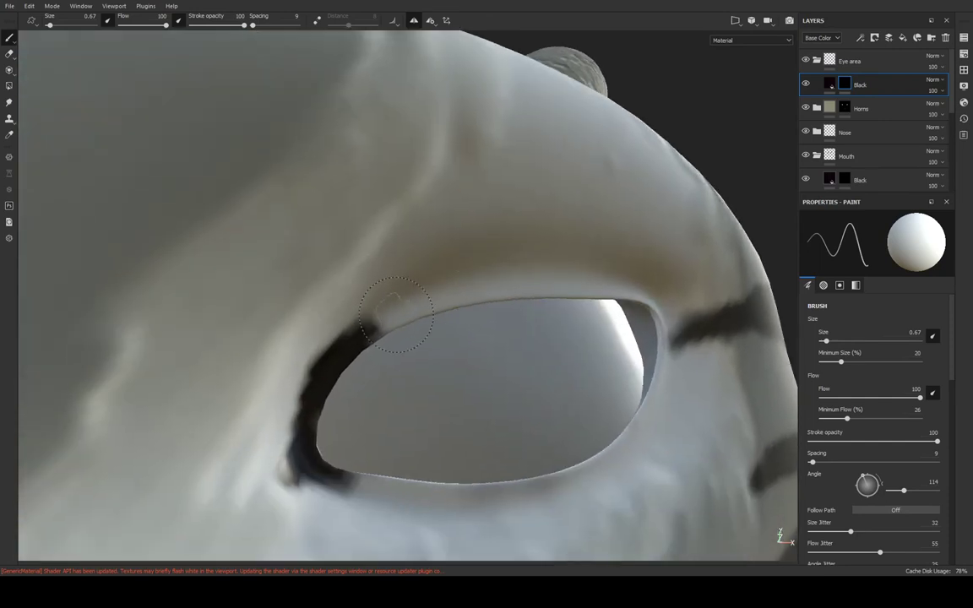
{"action": "mouse_move", "coordinate": [388, 317]}
{"action": "left_mouse_down"}
{"action": "mouse_move", "coordinate": [468, 290]}
{"action": "mouse_move", "coordinate": [517, 296]}
{"action": "mouse_move", "coordinate": [581, 283]}
{"action": "mouse_move", "coordinate": [670, 323]}
{"action": "left_mouse_up"}
{"action": "middle_click_drag", "start_coordinate": [669, 323], "coordinate": [663, 333]}
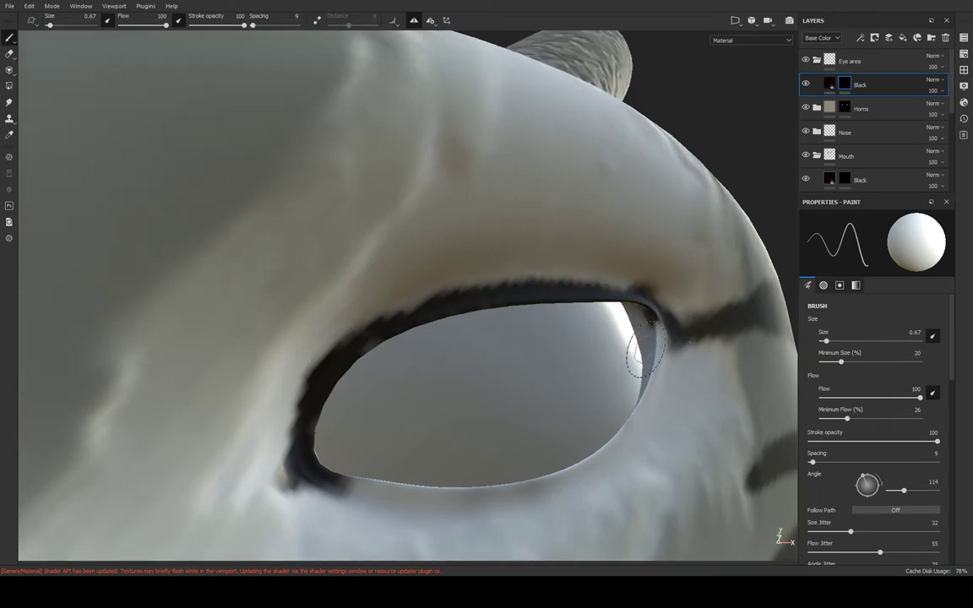
{"action": "left_click_drag", "start_coordinate": [663, 334], "coordinate": [642, 410]}
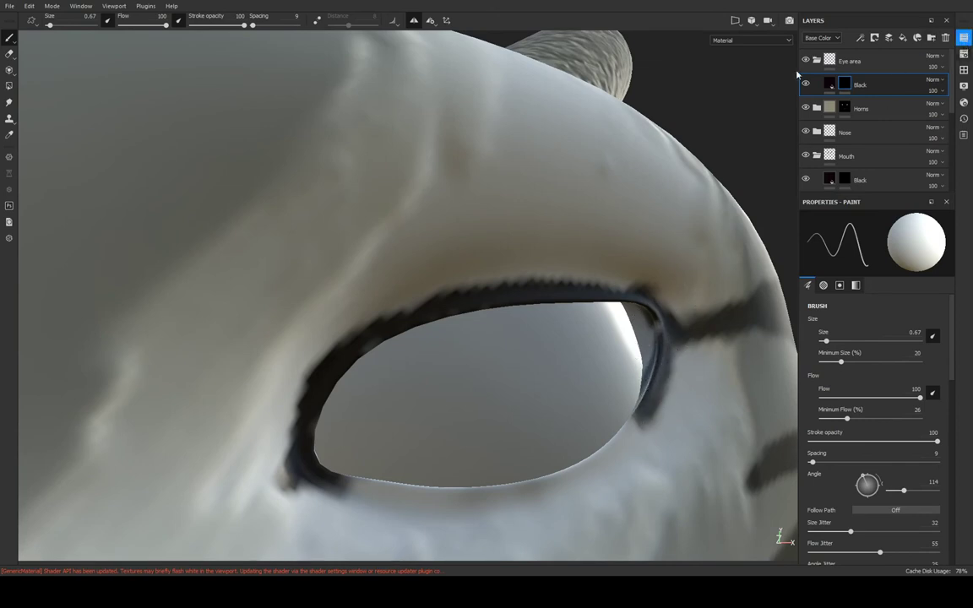
Darken the black outline along the eye's left, right and lower rims
{"action": "left_click", "coordinate": [805, 60]}
{"action": "left_click_drag", "start_coordinate": [667, 304], "coordinate": [596, 300], "text": "alt"}
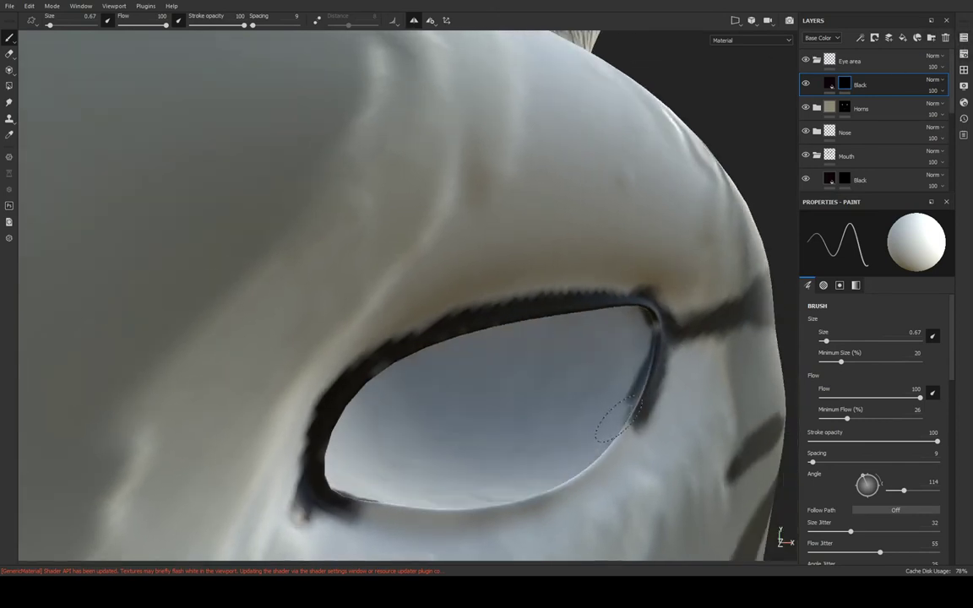
{"action": "mouse_move", "coordinate": [557, 439]}
{"action": "left_mouse_down", "text": "alt"}
{"action": "mouse_move", "coordinate": [380, 413]}
{"action": "mouse_move", "coordinate": [380, 445]}
{"action": "mouse_move", "coordinate": [483, 460]}
{"action": "left_mouse_up", "text": "alt"}
{"action": "mouse_move", "coordinate": [471, 374]}
{"action": "left_mouse_down", "text": "alt"}
{"action": "mouse_move", "coordinate": [646, 297]}
{"action": "mouse_move", "coordinate": [666, 269]}
{"action": "left_mouse_up", "text": "alt"}
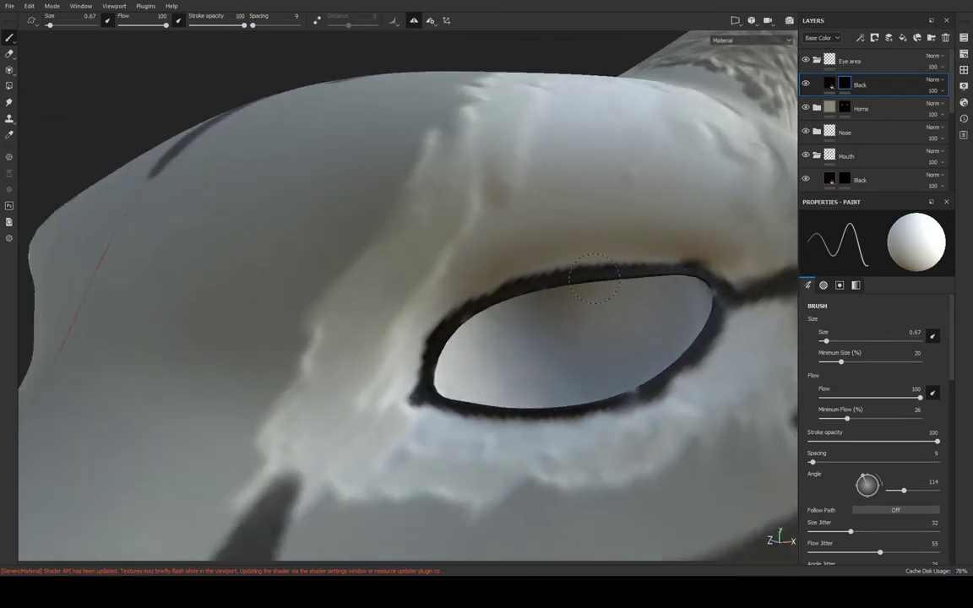
{"action": "mouse_move", "coordinate": [483, 319]}
{"action": "left_mouse_down"}
{"action": "mouse_move", "coordinate": [428, 343]}
{"action": "mouse_move", "coordinate": [426, 381]}
{"action": "left_mouse_up"}
{"action": "left_click_drag", "start_coordinate": [716, 291], "coordinate": [678, 347]}
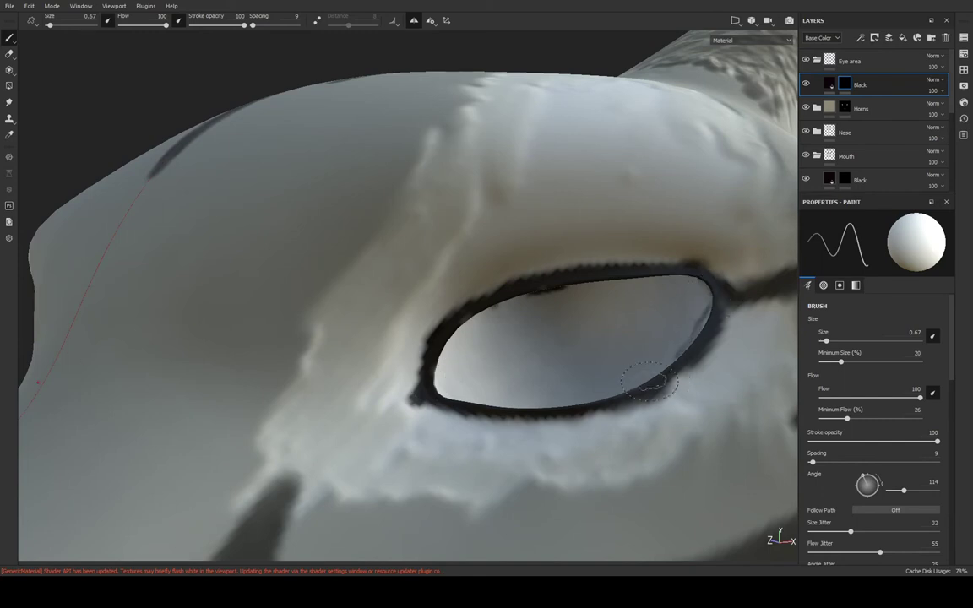
{"action": "left_click_drag", "start_coordinate": [582, 351], "coordinate": [568, 341], "text": "alt"}
{"action": "mouse_move", "coordinate": [617, 365]}
{"action": "left_mouse_down"}
{"action": "mouse_move", "coordinate": [597, 384]}
{"action": "mouse_move", "coordinate": [536, 397]}
{"action": "mouse_move", "coordinate": [445, 387]}
{"action": "mouse_move", "coordinate": [495, 304]}
{"action": "mouse_move", "coordinate": [494, 316]}
{"action": "mouse_move", "coordinate": [527, 326]}
{"action": "mouse_move", "coordinate": [482, 276]}
{"action": "mouse_move", "coordinate": [411, 331]}
{"action": "left_mouse_up"}
Connect the eye corner to the nearby stripe and check the outline from several angles
{"action": "left_click_drag", "start_coordinate": [338, 435], "coordinate": [306, 445], "text": "alt"}
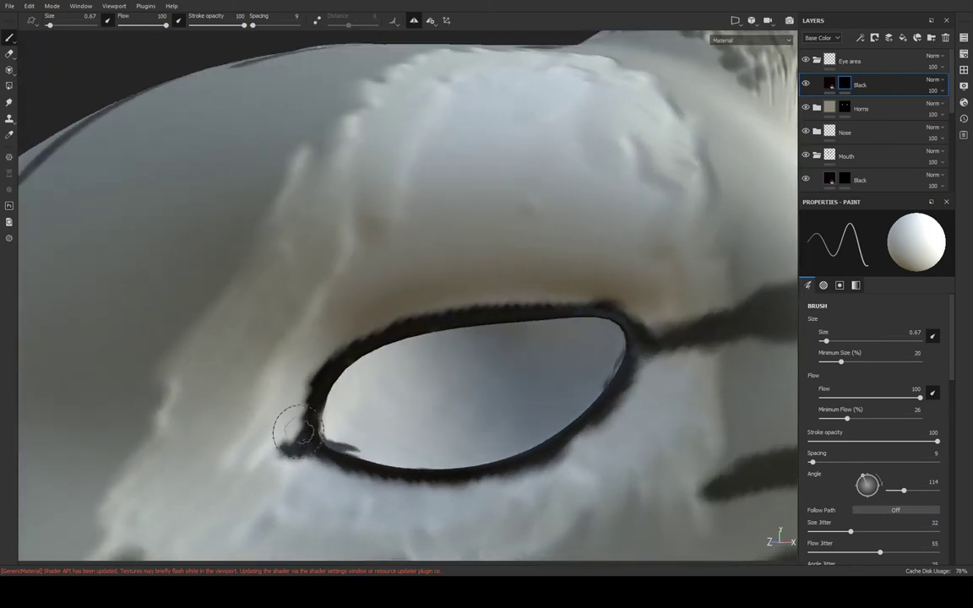
{"action": "left_click_drag", "start_coordinate": [413, 412], "coordinate": [463, 296], "text": "alt"}
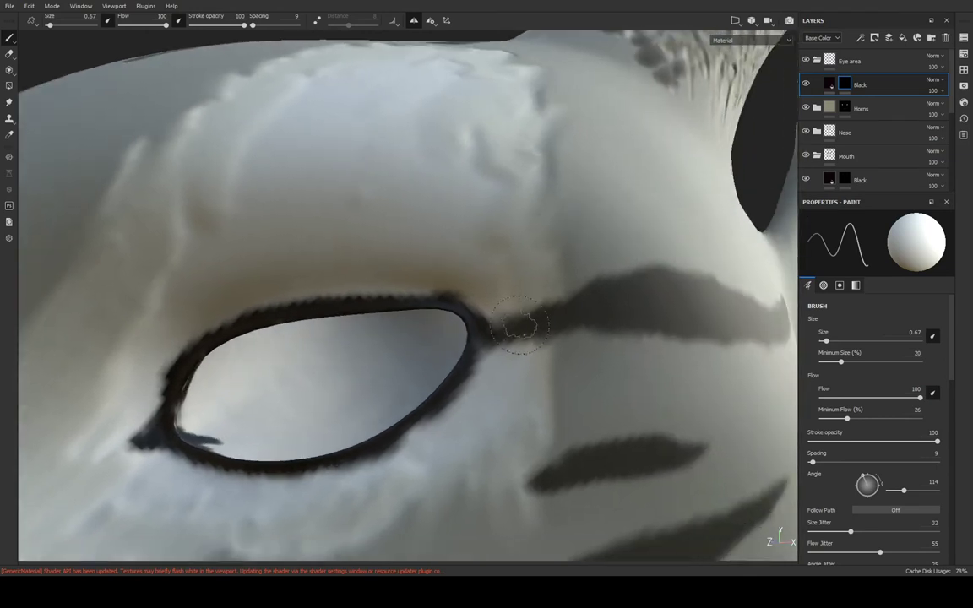
{"action": "left_click_drag", "start_coordinate": [501, 325], "coordinate": [454, 317]}
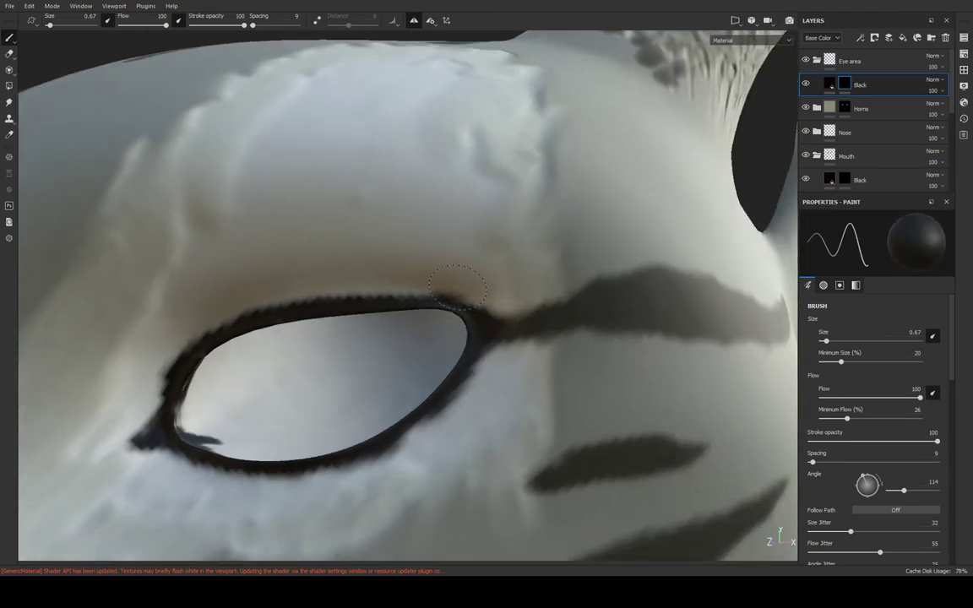
{"action": "left_click_drag", "start_coordinate": [482, 343], "coordinate": [494, 382], "text": "alt"}
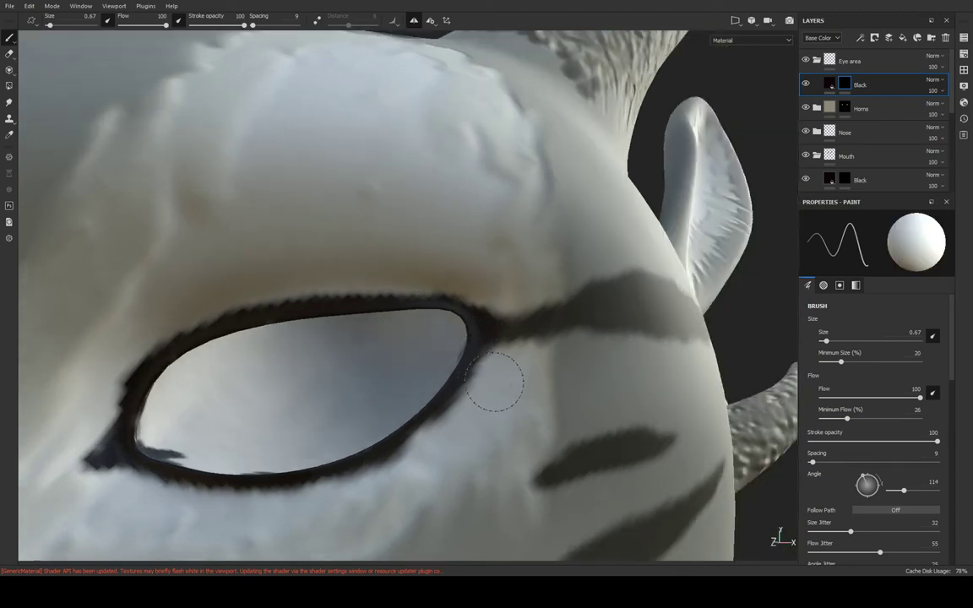
{"action": "mouse_move", "coordinate": [393, 473]}
{"action": "left_mouse_down", "text": "alt"}
{"action": "mouse_move", "coordinate": [488, 387]}
{"action": "mouse_move", "coordinate": [513, 402]}
{"action": "mouse_move", "coordinate": [434, 478]}
{"action": "left_mouse_up", "text": "alt"}
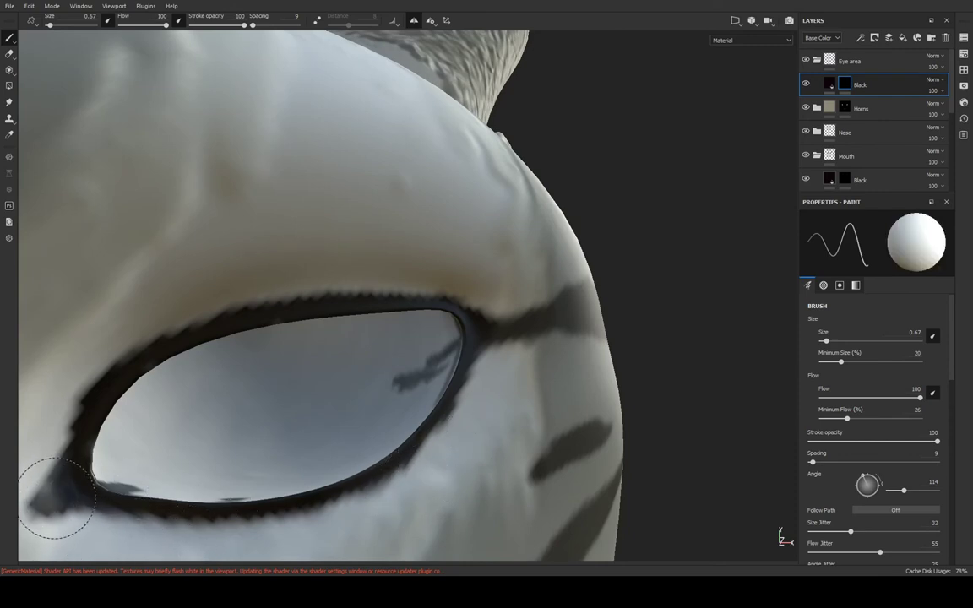
{"action": "mouse_move", "coordinate": [137, 402]}
{"action": "left_mouse_down", "text": "alt"}
{"action": "mouse_move", "coordinate": [178, 362]}
{"action": "mouse_move", "coordinate": [131, 363]}
{"action": "mouse_move", "coordinate": [402, 347]}
{"action": "mouse_move", "coordinate": [491, 225]}
{"action": "mouse_move", "coordinate": [513, 232]}
{"action": "mouse_move", "coordinate": [497, 220]}
{"action": "mouse_move", "coordinate": [393, 215]}
{"action": "mouse_move", "coordinate": [488, 189]}
{"action": "left_mouse_up", "text": "alt"}
{"action": "scroll", "coordinate": [131, 363], "scroll_direction": "down", "scroll_amount": 3}
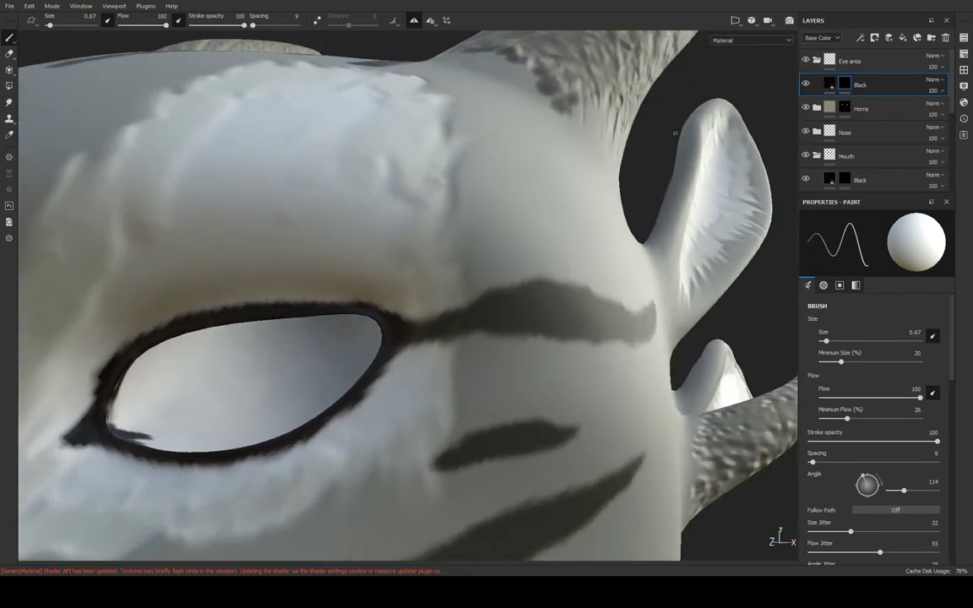
{"action": "mouse_move", "coordinate": [675, 133]}
{"action": "left_mouse_down", "text": "alt"}
{"action": "mouse_move", "coordinate": [558, 91]}
{"action": "mouse_move", "coordinate": [608, 160]}
{"action": "mouse_move", "coordinate": [640, 173]}
{"action": "left_mouse_up", "text": "alt"}
{"action": "left_click", "coordinate": [833, 59]}
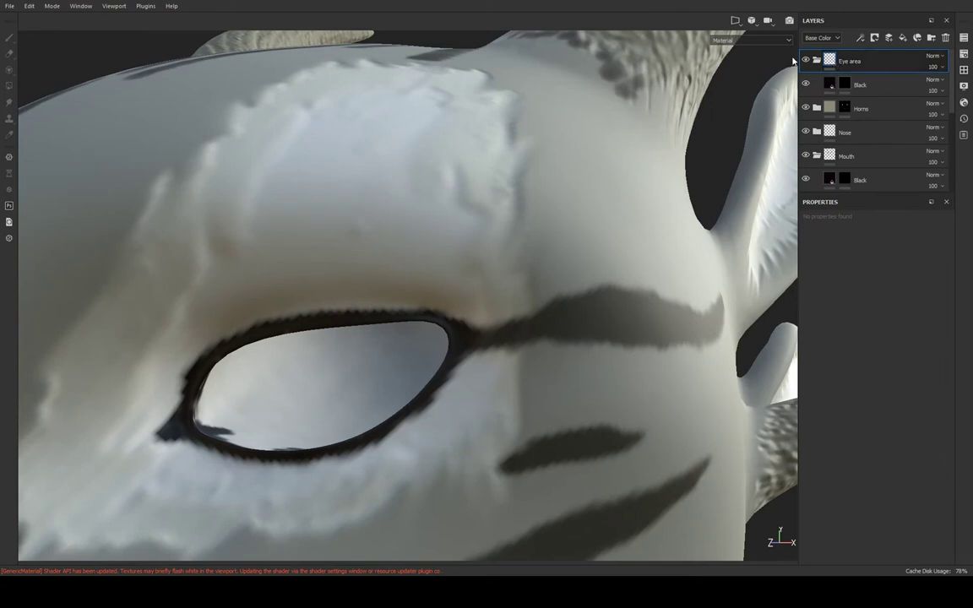
Add a new fill layer named Interior inside the Eye area folder
{"action": "left_click", "coordinate": [902, 38]}
{"action": "type", "text": "Interior"}
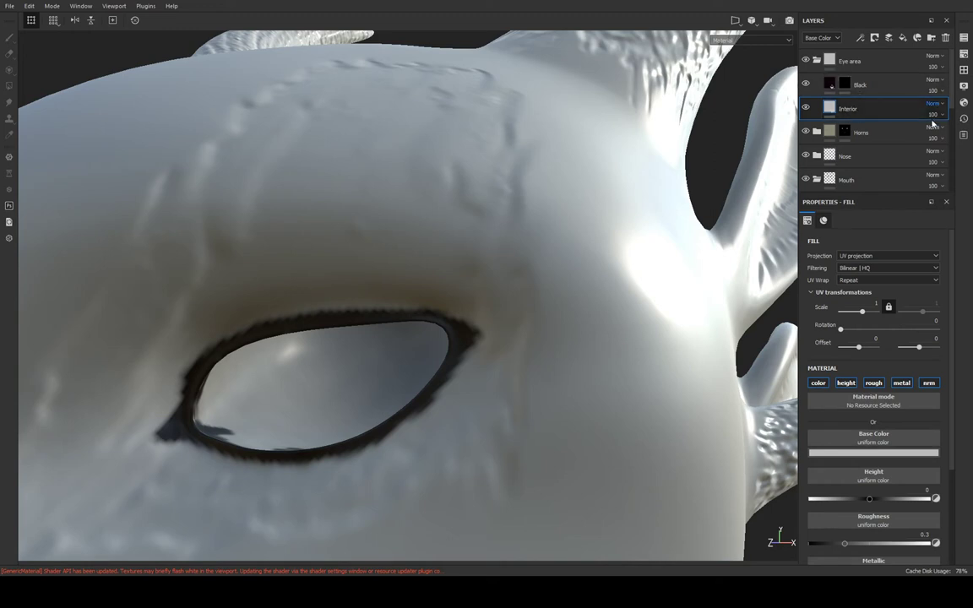
{"action": "scroll", "coordinate": [865, 117], "scroll_direction": "down", "scroll_amount": 3}
{"action": "scroll", "coordinate": [870, 119], "scroll_direction": "down", "scroll_amount": 2}
{"action": "scroll", "coordinate": [873, 120], "scroll_direction": "up", "scroll_amount": 2}
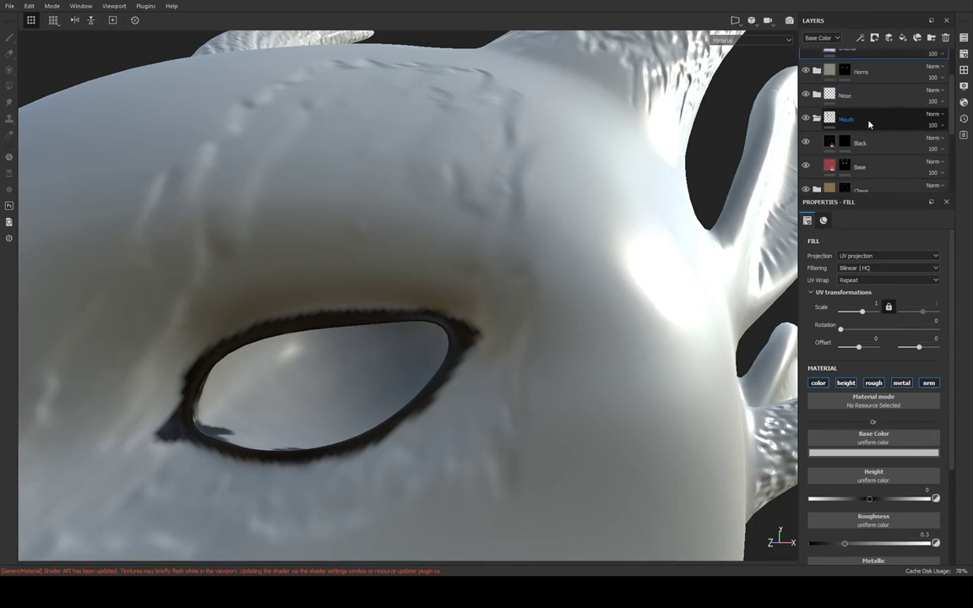
{"action": "left_click_drag", "start_coordinate": [877, 191], "coordinate": [876, 243]}
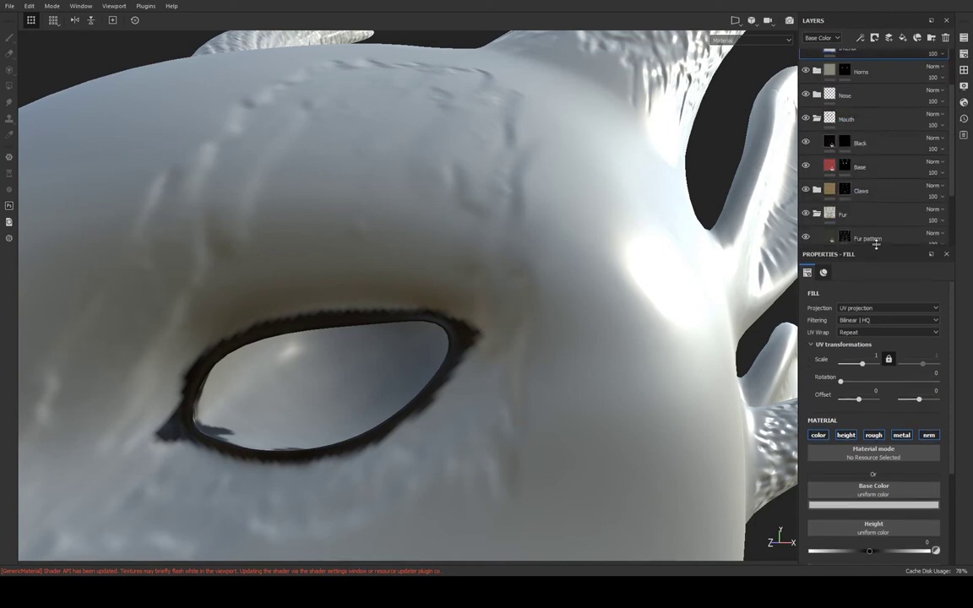
{"action": "scroll", "coordinate": [862, 152], "scroll_direction": "up", "scroll_amount": 2}
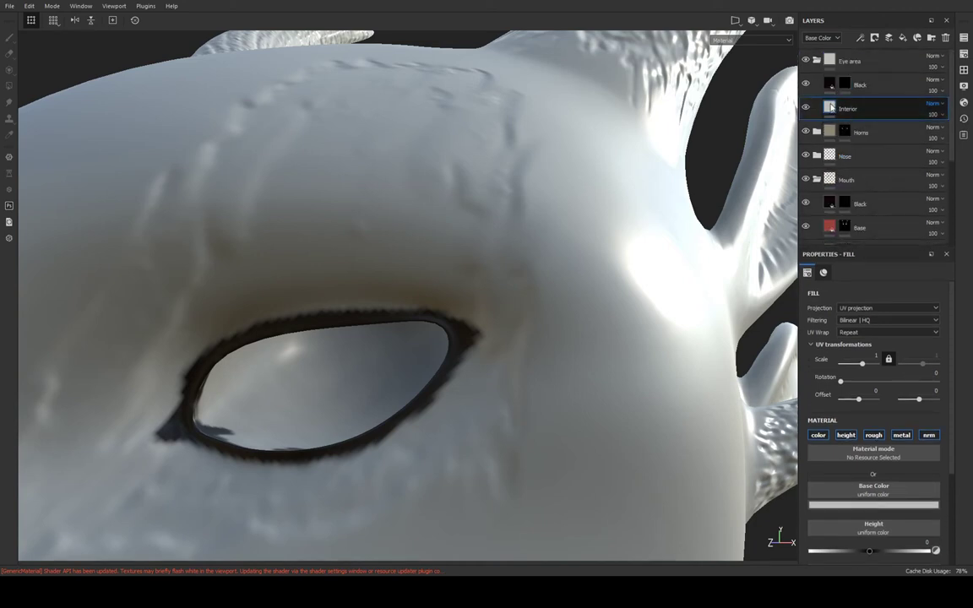
Give Interior roughness 0.2 and a red base color, then inspect the eye interior
{"action": "left_click", "coordinate": [871, 436]}
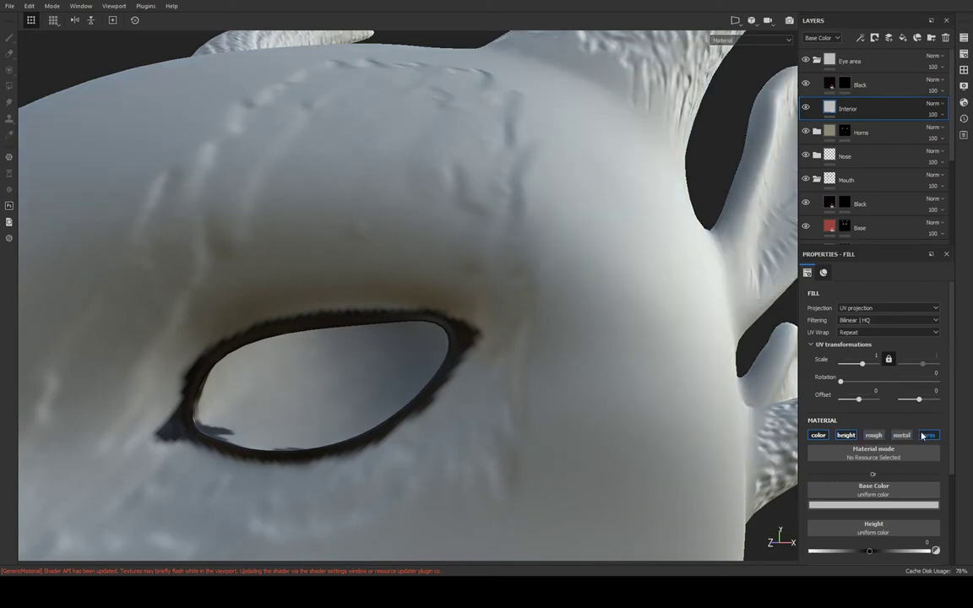
{"action": "left_click", "coordinate": [873, 435]}
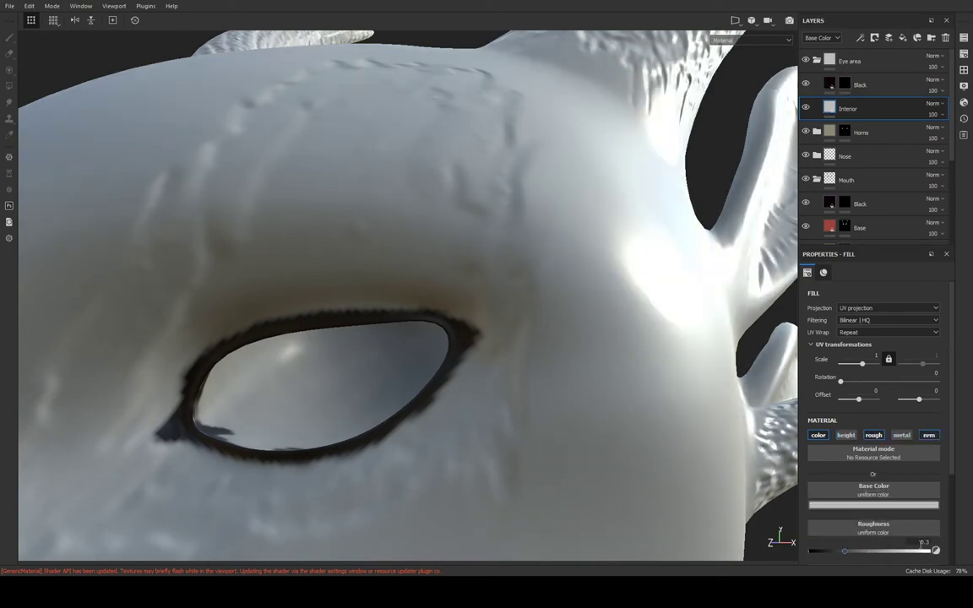
{"action": "type", "text": ".2"}
{"action": "key", "text": "Return"}
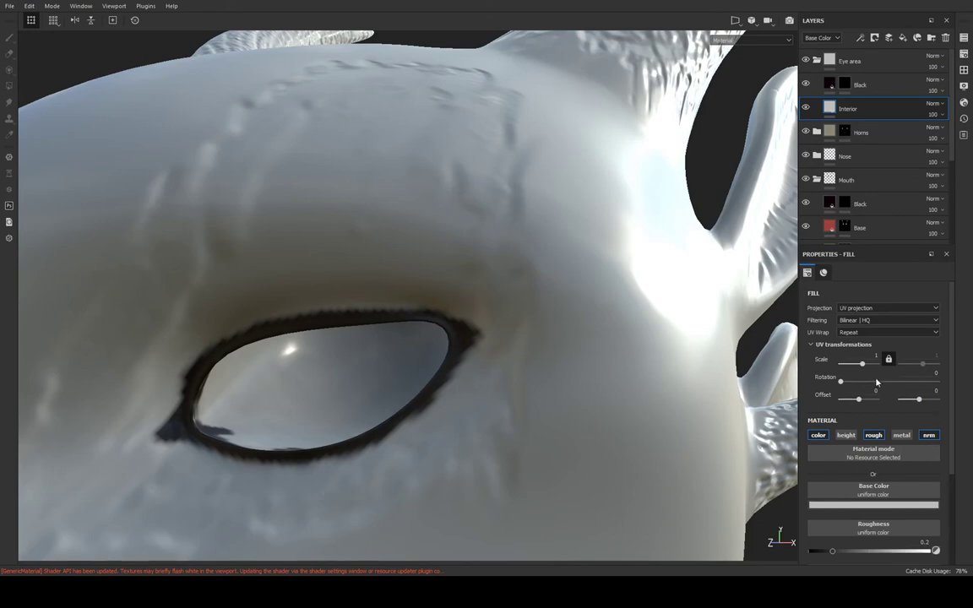
{"action": "left_click", "coordinate": [829, 229]}
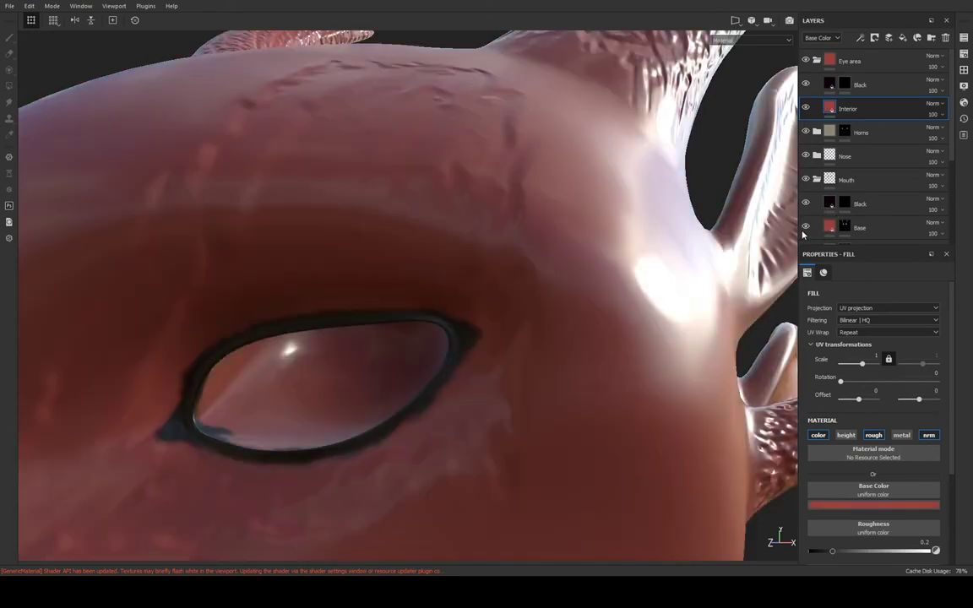
{"action": "mouse_move", "coordinate": [574, 203]}
{"action": "left_mouse_down", "text": "alt"}
{"action": "mouse_move", "coordinate": [445, 220]}
{"action": "mouse_move", "coordinate": [440, 230]}
{"action": "mouse_move", "coordinate": [567, 124]}
{"action": "left_mouse_up", "text": "alt"}
{"action": "mouse_move", "coordinate": [458, 305]}
{"action": "left_mouse_down", "text": "alt"}
{"action": "mouse_move", "coordinate": [453, 311]}
{"action": "mouse_move", "coordinate": [601, 155]}
{"action": "left_mouse_up", "text": "alt"}
{"action": "mouse_move", "coordinate": [601, 155]}
{"action": "right_mouse_down", "text": "alt"}
{"action": "mouse_move", "coordinate": [517, 256]}
{"action": "mouse_move", "coordinate": [358, 255]}
{"action": "right_mouse_up", "text": "alt"}
{"action": "mouse_move", "coordinate": [358, 255]}
{"action": "left_mouse_down", "text": "alt"}
{"action": "mouse_move", "coordinate": [547, 326]}
{"action": "mouse_move", "coordinate": [472, 278]}
{"action": "mouse_move", "coordinate": [554, 239]}
{"action": "mouse_move", "coordinate": [461, 243]}
{"action": "mouse_move", "coordinate": [582, 222]}
{"action": "mouse_move", "coordinate": [524, 256]}
{"action": "mouse_move", "coordinate": [690, 245]}
{"action": "mouse_move", "coordinate": [581, 232]}
{"action": "mouse_move", "coordinate": [419, 251]}
{"action": "left_mouse_up", "text": "alt"}
{"action": "right_click_drag", "start_coordinate": [419, 251], "coordinate": [422, 186], "text": "alt"}
Select the Black layer's mask and zoom in close on the lower eye rim from several angles
{"action": "left_click", "coordinate": [844, 85]}
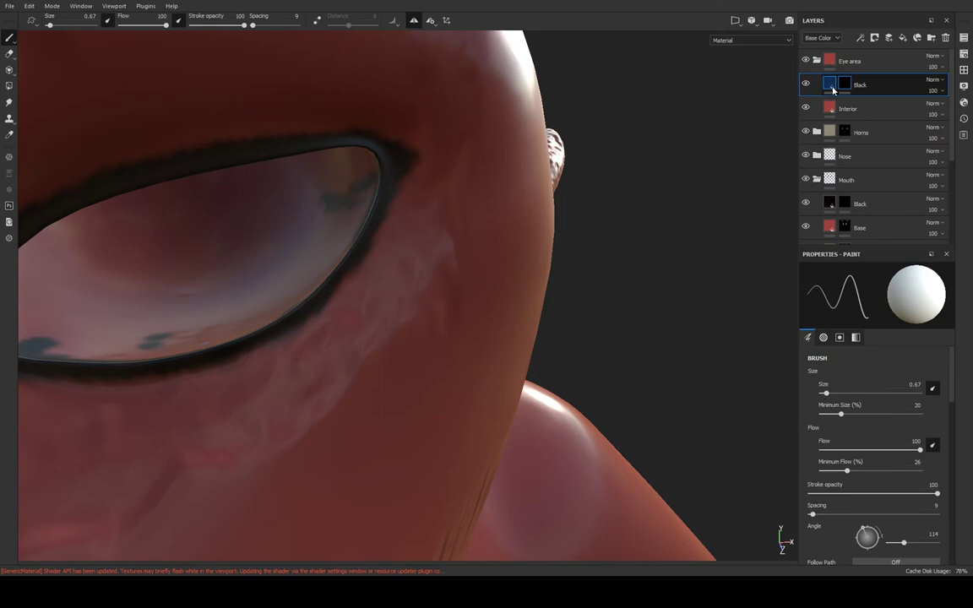
{"action": "mouse_move", "coordinate": [543, 265]}
{"action": "left_mouse_down", "text": "alt"}
{"action": "mouse_move", "coordinate": [605, 247]}
{"action": "mouse_move", "coordinate": [422, 239]}
{"action": "left_mouse_up", "text": "alt"}
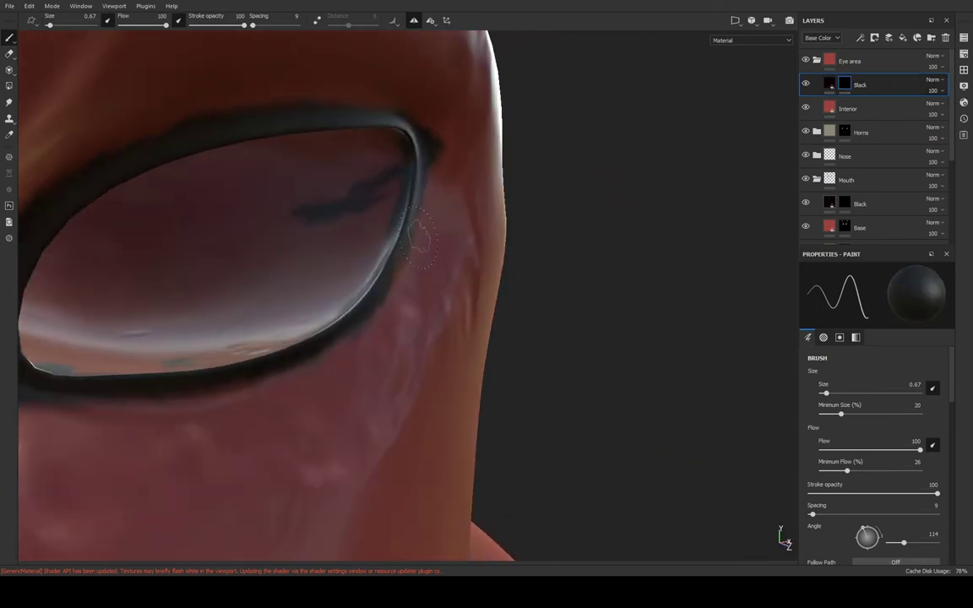
{"action": "mouse_move", "coordinate": [351, 213]}
{"action": "left_mouse_down", "text": "alt"}
{"action": "mouse_move", "coordinate": [402, 163]}
{"action": "mouse_move", "coordinate": [373, 169]}
{"action": "mouse_move", "coordinate": [217, 137]}
{"action": "mouse_move", "coordinate": [342, 128]}
{"action": "left_mouse_up", "text": "alt"}
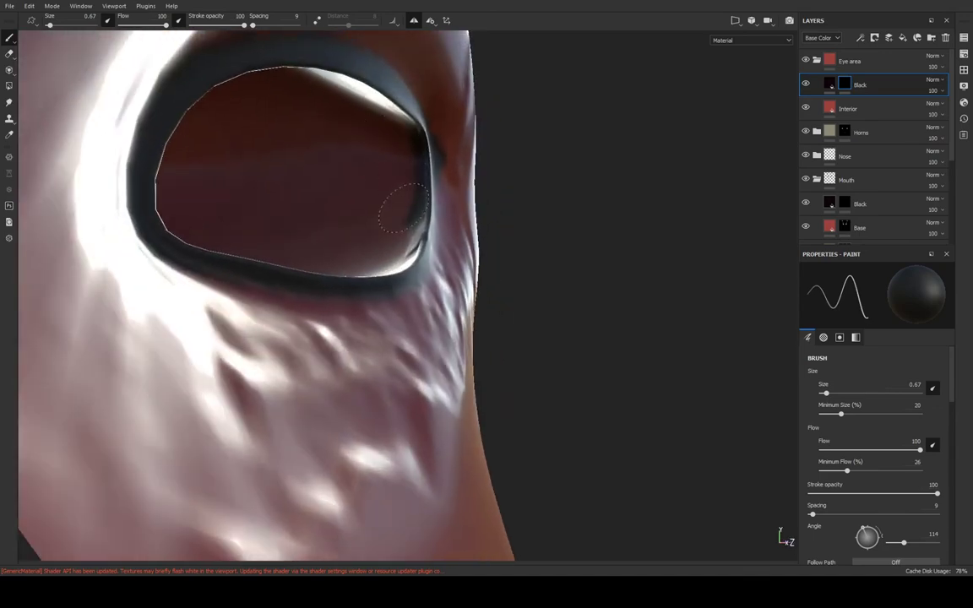
{"action": "left_click_drag", "start_coordinate": [402, 158], "coordinate": [250, 332], "text": "alt"}
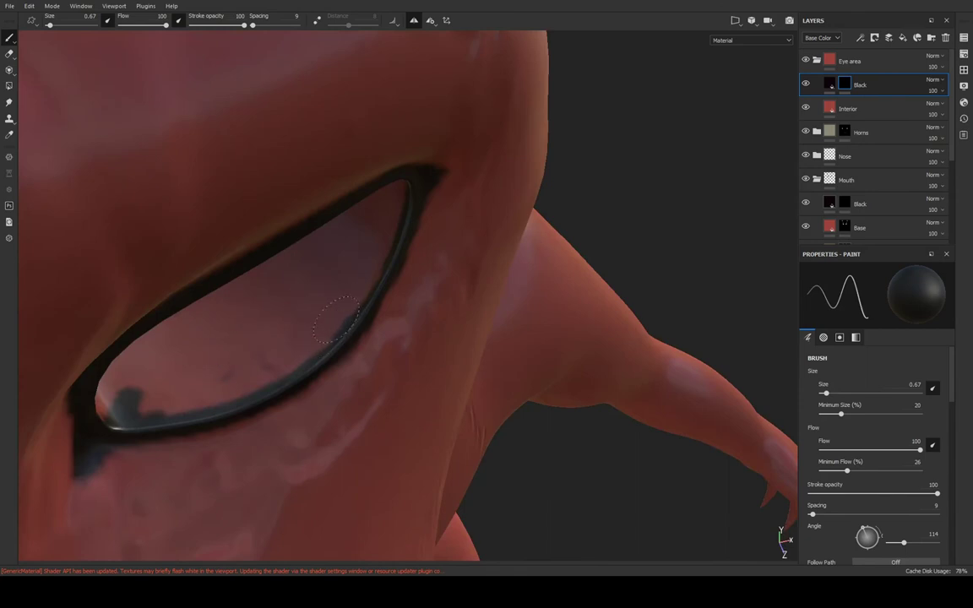
{"action": "mouse_move", "coordinate": [321, 331]}
{"action": "left_mouse_down", "text": "alt"}
{"action": "mouse_move", "coordinate": [213, 352]}
{"action": "mouse_move", "coordinate": [254, 330]}
{"action": "left_mouse_up", "text": "alt"}
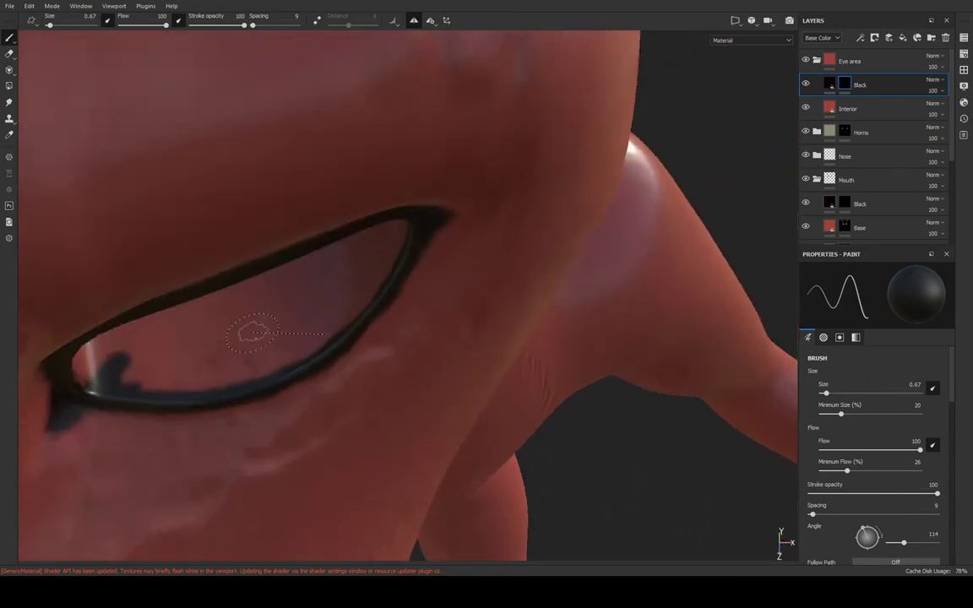
{"action": "mouse_move", "coordinate": [254, 330]}
{"action": "right_mouse_down", "text": "alt"}
{"action": "mouse_move", "coordinate": [326, 196]}
{"action": "mouse_move", "coordinate": [334, 235]}
{"action": "right_mouse_up", "text": "alt"}
{"action": "mouse_move", "coordinate": [334, 235]}
{"action": "left_mouse_down", "text": "alt"}
{"action": "mouse_move", "coordinate": [263, 317]}
{"action": "mouse_move", "coordinate": [282, 154]}
{"action": "left_mouse_up", "text": "alt"}
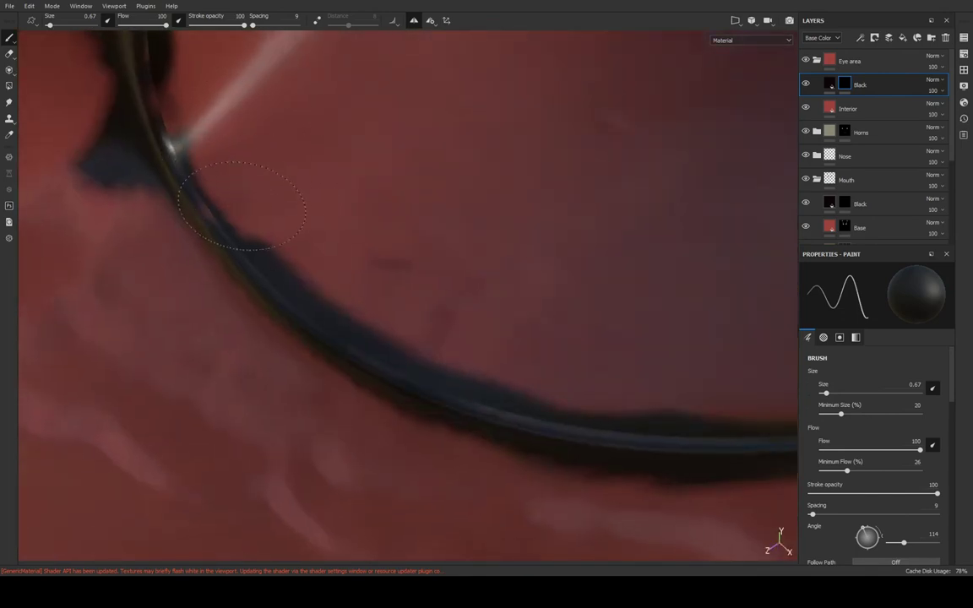
{"action": "mouse_move", "coordinate": [314, 249]}
{"action": "left_mouse_down", "text": "alt"}
{"action": "mouse_move", "coordinate": [414, 177]}
{"action": "mouse_move", "coordinate": [380, 219]}
{"action": "left_mouse_up", "text": "alt"}
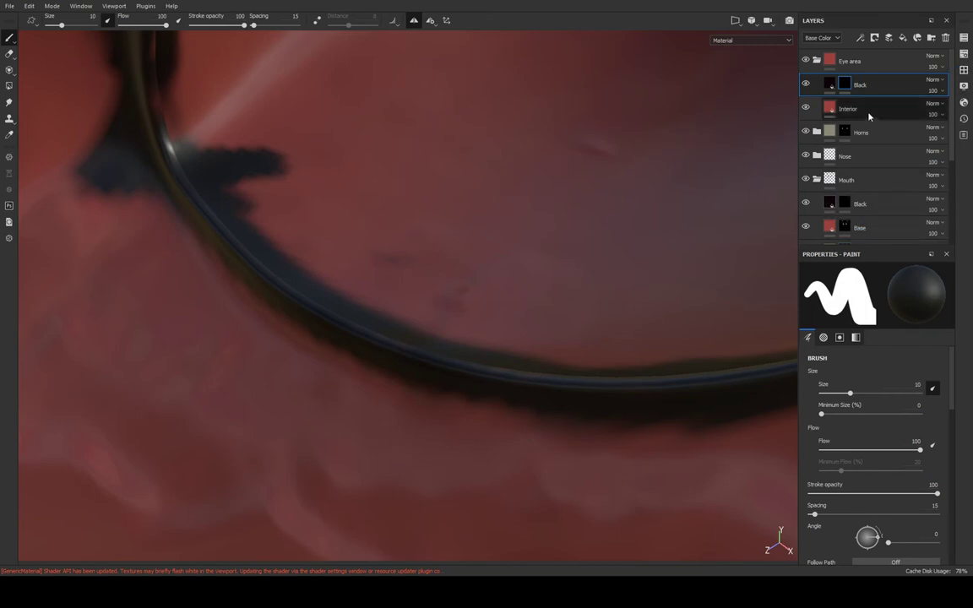
Shrink the brush to 0.1, undo the last rim stroke, and smooth the rim edge
{"action": "left_click_drag", "start_coordinate": [855, 395], "coordinate": [784, 398]}
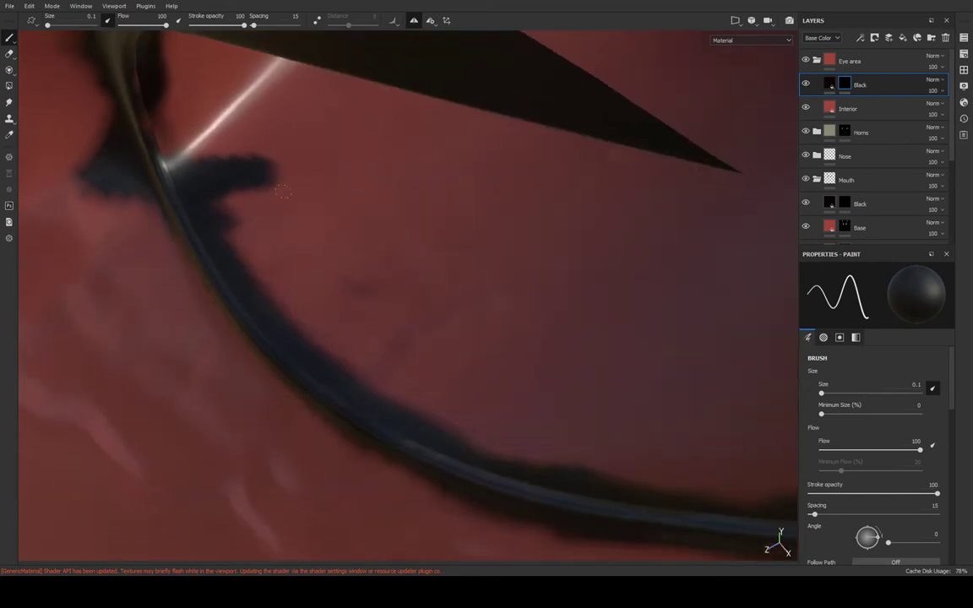
{"action": "mouse_move", "coordinate": [385, 116]}
{"action": "left_mouse_down", "text": "alt"}
{"action": "mouse_move", "coordinate": [278, 174]}
{"action": "mouse_move", "coordinate": [364, 91]}
{"action": "mouse_move", "coordinate": [320, 108]}
{"action": "mouse_move", "coordinate": [304, 127]}
{"action": "mouse_move", "coordinate": [320, 156]}
{"action": "mouse_move", "coordinate": [325, 74]}
{"action": "mouse_move", "coordinate": [304, 139]}
{"action": "mouse_move", "coordinate": [346, 76]}
{"action": "mouse_move", "coordinate": [396, 122]}
{"action": "left_mouse_up", "text": "alt"}
{"action": "key", "text": "ctrl+z"}
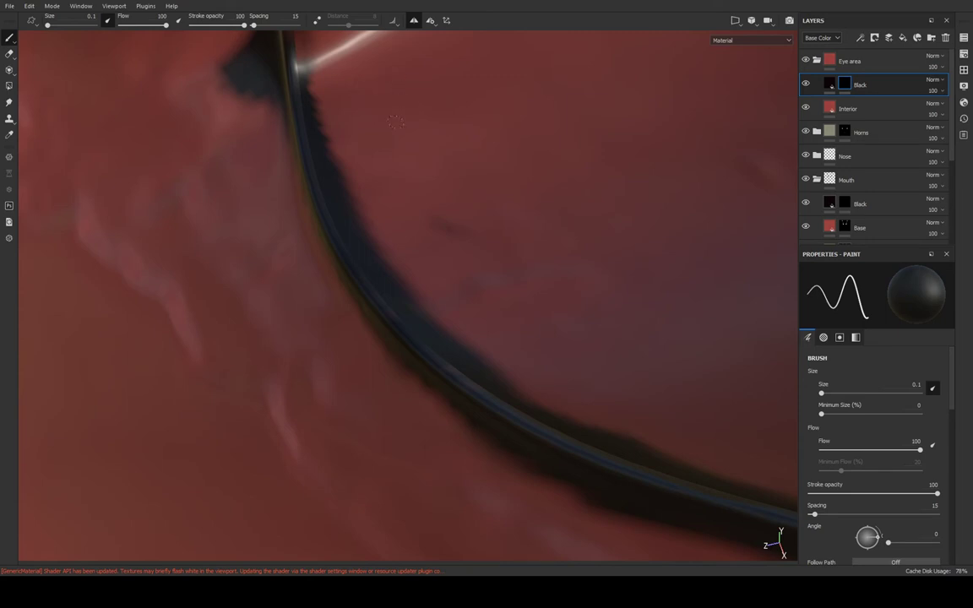
{"action": "mouse_move", "coordinate": [337, 148]}
{"action": "left_mouse_down"}
{"action": "mouse_move", "coordinate": [380, 261]}
{"action": "mouse_move", "coordinate": [402, 288]}
{"action": "left_mouse_up"}
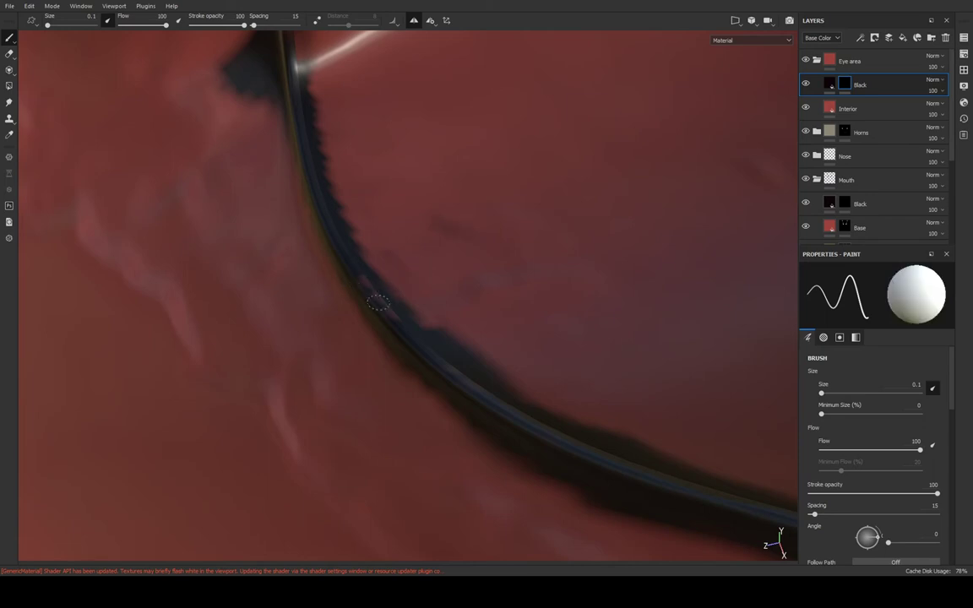
{"action": "mouse_move", "coordinate": [377, 302]}
{"action": "left_mouse_down", "text": "alt"}
{"action": "mouse_move", "coordinate": [391, 254]}
{"action": "mouse_move", "coordinate": [376, 277]}
{"action": "mouse_move", "coordinate": [359, 258]}
{"action": "mouse_move", "coordinate": [351, 270]}
{"action": "left_mouse_up", "text": "alt"}
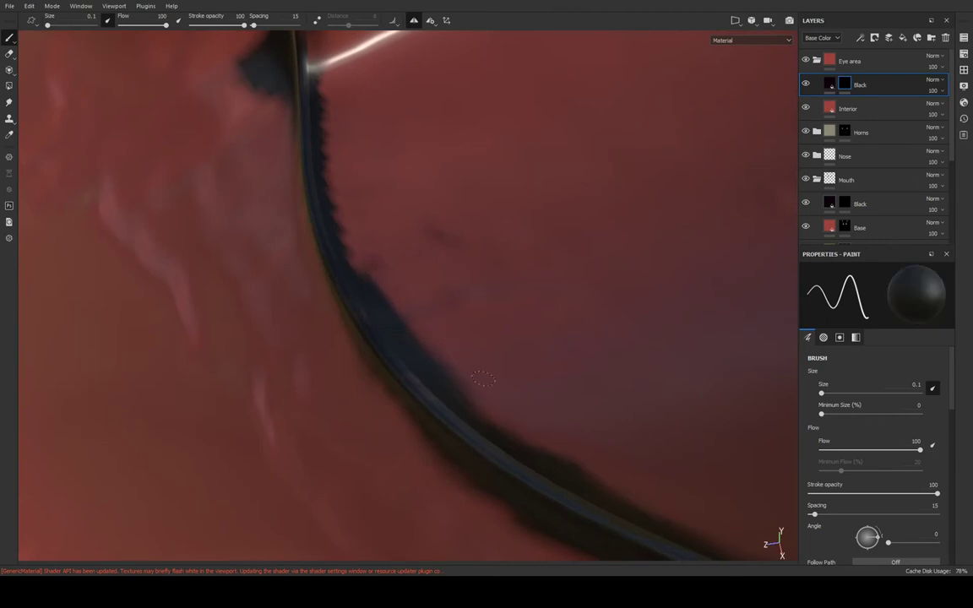
{"action": "left_click_drag", "start_coordinate": [482, 380], "coordinate": [443, 359], "text": "alt"}
{"action": "mouse_move", "coordinate": [414, 318]}
{"action": "left_mouse_down", "text": "alt"}
{"action": "mouse_move", "coordinate": [601, 250]}
{"action": "mouse_move", "coordinate": [802, 206]}
{"action": "mouse_move", "coordinate": [651, 113]}
{"action": "mouse_move", "coordinate": [628, 148]}
{"action": "mouse_move", "coordinate": [675, 194]}
{"action": "mouse_move", "coordinate": [799, 225]}
{"action": "mouse_move", "coordinate": [719, 330]}
{"action": "mouse_move", "coordinate": [795, 194]}
{"action": "left_mouse_up", "text": "alt"}
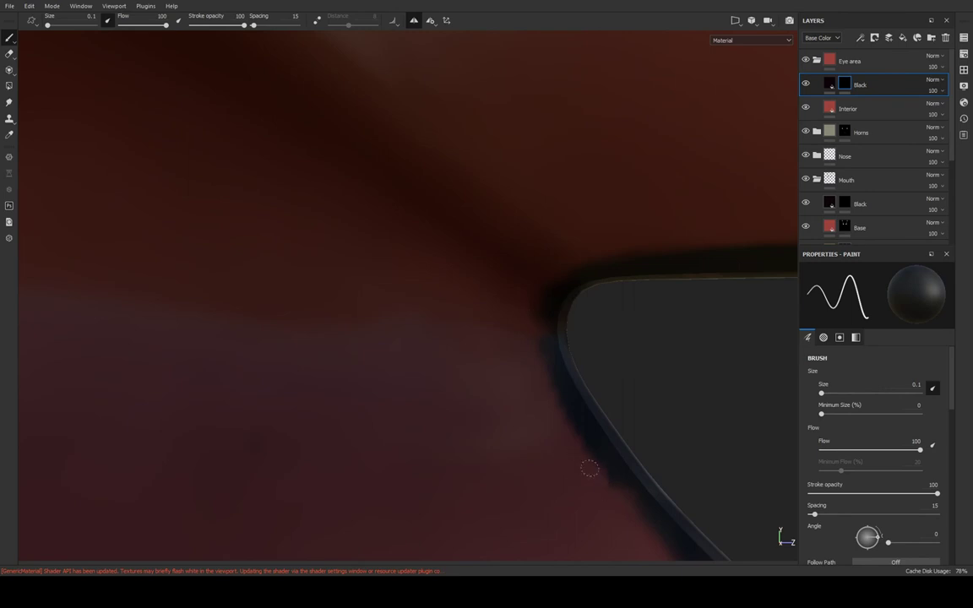
{"action": "mouse_move", "coordinate": [529, 307]}
{"action": "left_mouse_down", "text": "alt"}
{"action": "mouse_move", "coordinate": [715, 206]}
{"action": "mouse_move", "coordinate": [604, 225]}
{"action": "mouse_move", "coordinate": [486, 191]}
{"action": "mouse_move", "coordinate": [520, 129]}
{"action": "mouse_move", "coordinate": [754, 156]}
{"action": "mouse_move", "coordinate": [498, 232]}
{"action": "mouse_move", "coordinate": [490, 264]}
{"action": "left_mouse_up", "text": "alt"}
Paint out the dark band along the cavity edge, undoing a stray dark stroke
{"action": "mouse_move", "coordinate": [494, 190]}
{"action": "left_mouse_down"}
{"action": "mouse_move", "coordinate": [435, 198]}
{"action": "mouse_move", "coordinate": [401, 114]}
{"action": "mouse_move", "coordinate": [371, 80]}
{"action": "mouse_move", "coordinate": [420, 102]}
{"action": "mouse_move", "coordinate": [418, 169]}
{"action": "mouse_move", "coordinate": [486, 211]}
{"action": "mouse_move", "coordinate": [755, 224]}
{"action": "mouse_move", "coordinate": [765, 207]}
{"action": "mouse_move", "coordinate": [436, 222]}
{"action": "mouse_move", "coordinate": [447, 281]}
{"action": "left_mouse_up"}
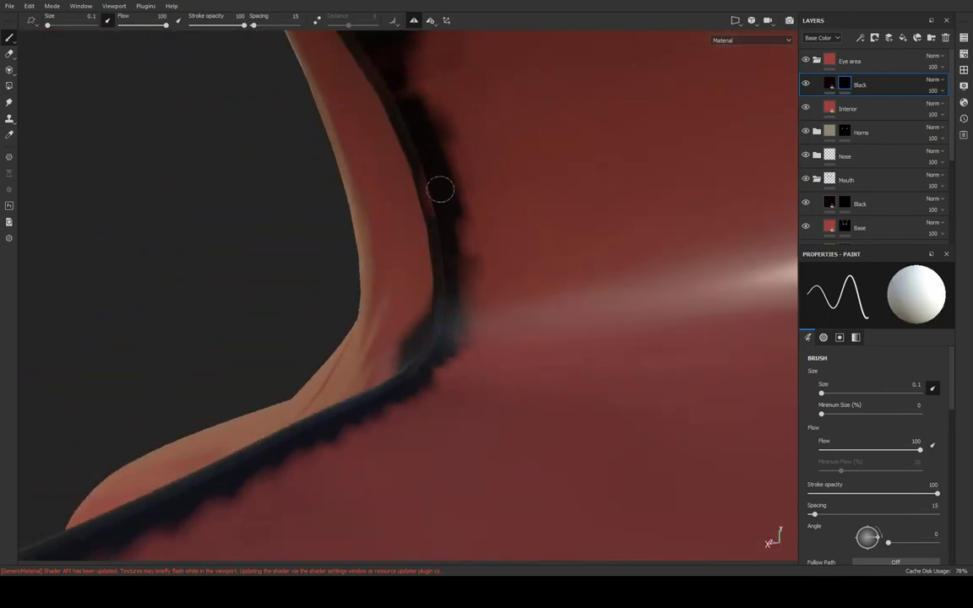
{"action": "mouse_move", "coordinate": [432, 129]}
{"action": "left_mouse_down", "text": "alt"}
{"action": "mouse_move", "coordinate": [495, 210]}
{"action": "mouse_move", "coordinate": [543, 234]}
{"action": "mouse_move", "coordinate": [495, 206]}
{"action": "mouse_move", "coordinate": [431, 99]}
{"action": "mouse_move", "coordinate": [395, 134]}
{"action": "left_mouse_up", "text": "alt"}
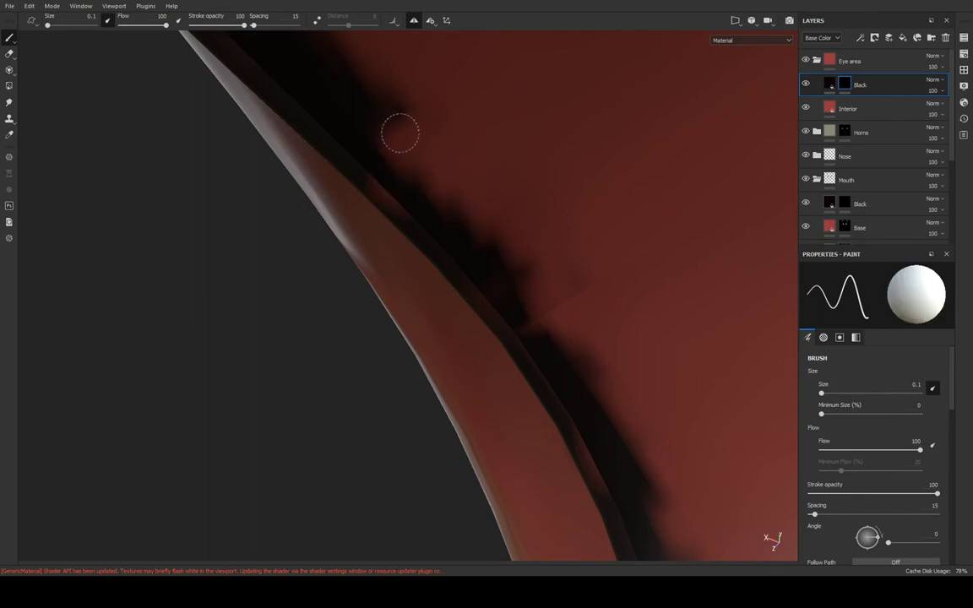
{"action": "mouse_move", "coordinate": [419, 196]}
{"action": "left_mouse_down"}
{"action": "mouse_move", "coordinate": [396, 147]}
{"action": "mouse_move", "coordinate": [456, 198]}
{"action": "left_mouse_up"}
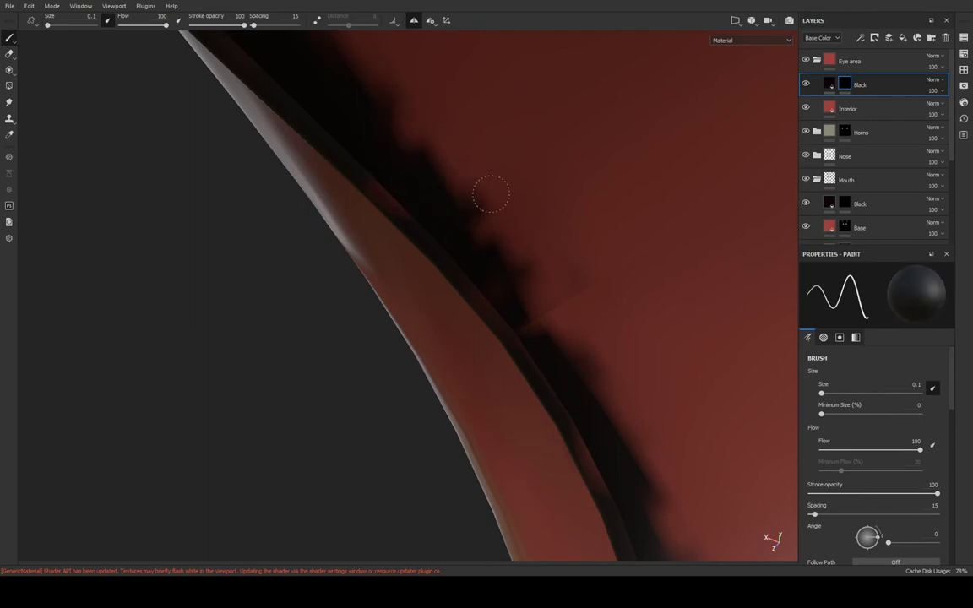
{"action": "key", "text": "ctrl+z"}
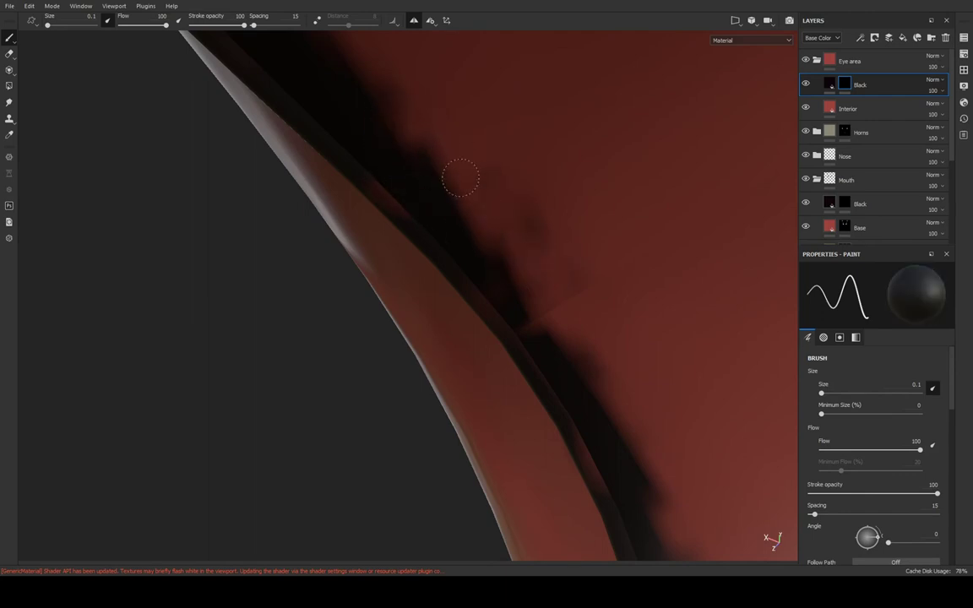
{"action": "mouse_move", "coordinate": [604, 363]}
{"action": "left_mouse_down", "text": "alt"}
{"action": "mouse_move", "coordinate": [669, 352]}
{"action": "mouse_move", "coordinate": [591, 330]}
{"action": "mouse_move", "coordinate": [424, 313]}
{"action": "mouse_move", "coordinate": [200, 441]}
{"action": "mouse_move", "coordinate": [360, 315]}
{"action": "mouse_move", "coordinate": [543, 283]}
{"action": "left_mouse_up", "text": "alt"}
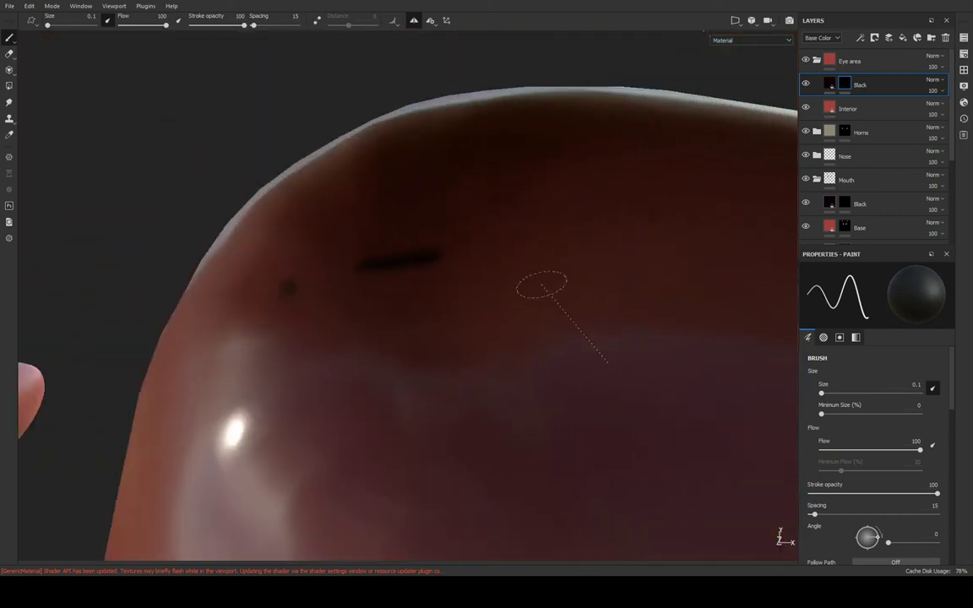
{"action": "middle_click_drag", "start_coordinate": [543, 282], "coordinate": [423, 234], "text": "alt"}
{"action": "mouse_move", "coordinate": [423, 234]}
{"action": "left_mouse_down", "text": "alt"}
{"action": "mouse_move", "coordinate": [484, 149]}
{"action": "mouse_move", "coordinate": [541, 187]}
{"action": "mouse_move", "coordinate": [501, 137]}
{"action": "mouse_move", "coordinate": [532, 9]}
{"action": "mouse_move", "coordinate": [556, 203]}
{"action": "left_mouse_up", "text": "alt"}
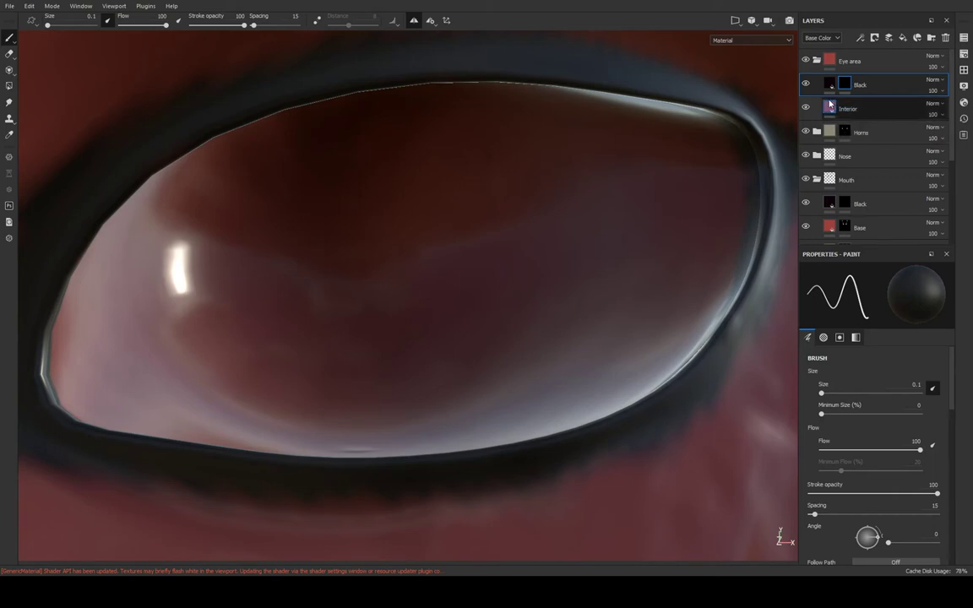
Add a black mask to Interior and paint the first red dabs inside the eye at brush size 2.47
{"action": "left_click", "coordinate": [829, 110]}
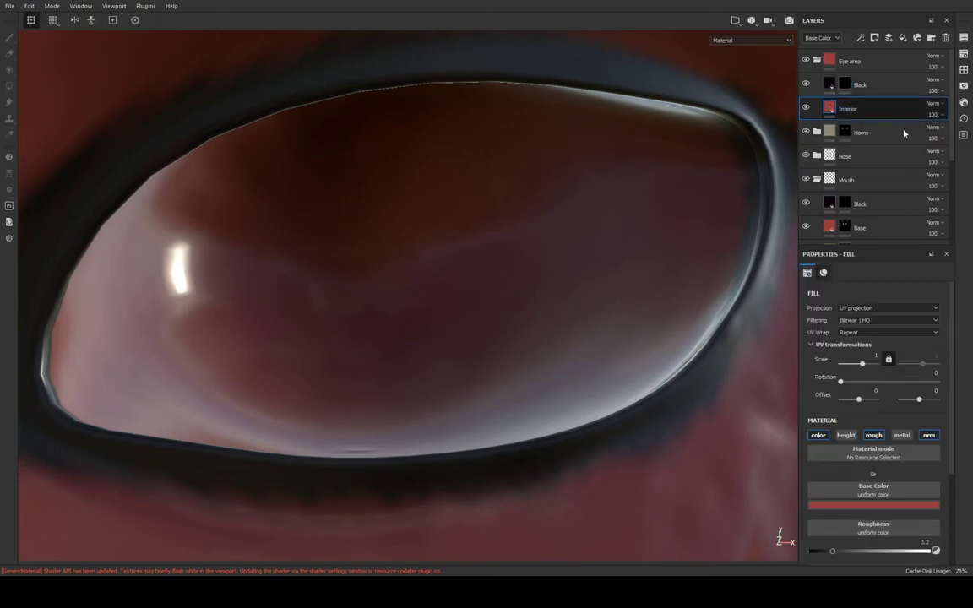
{"action": "left_click", "coordinate": [847, 110]}
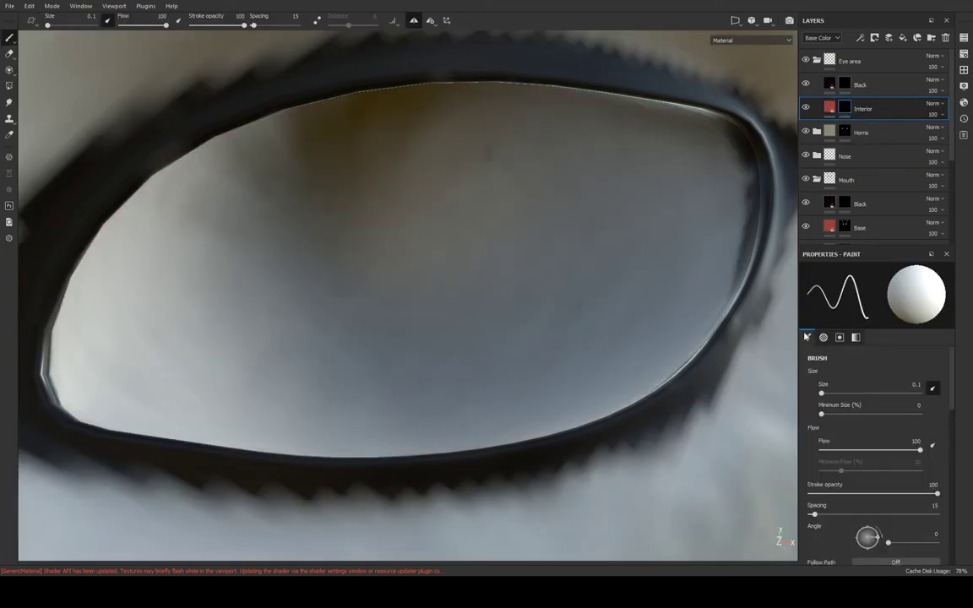
{"action": "left_click_drag", "start_coordinate": [822, 395], "coordinate": [832, 395]}
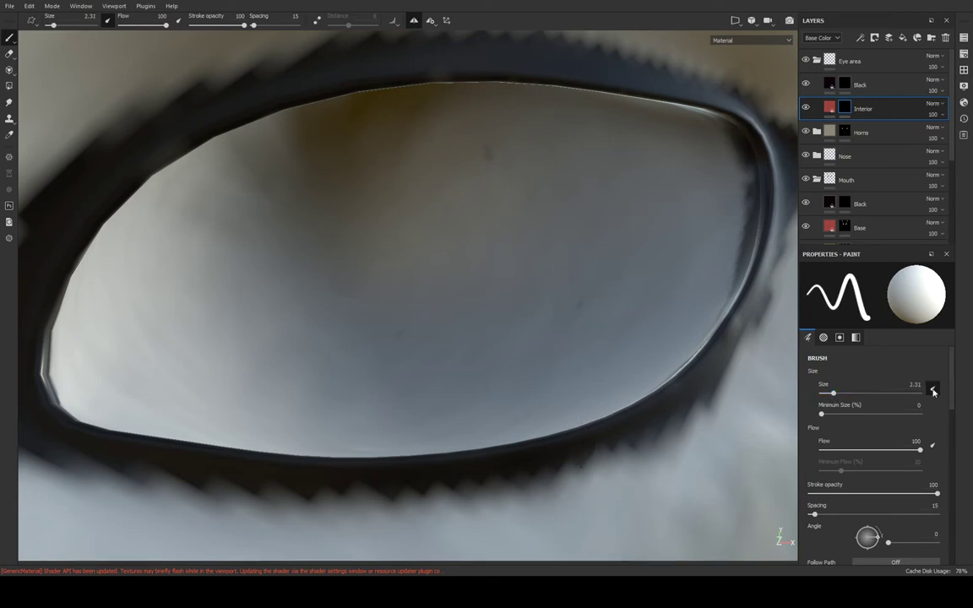
{"action": "left_click_drag", "start_coordinate": [833, 396], "coordinate": [828, 395]}
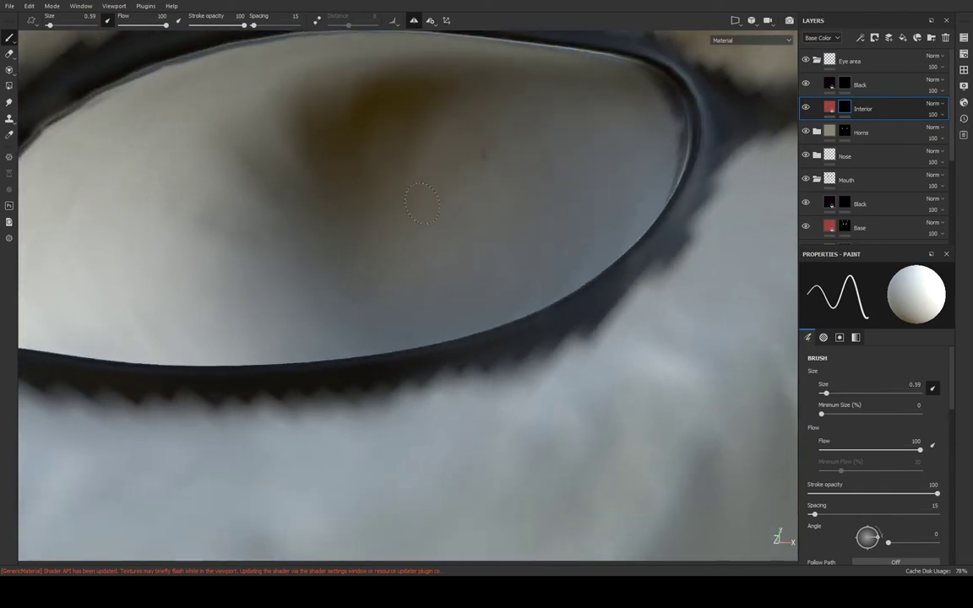
{"action": "left_click_drag", "start_coordinate": [367, 241], "coordinate": [401, 203]}
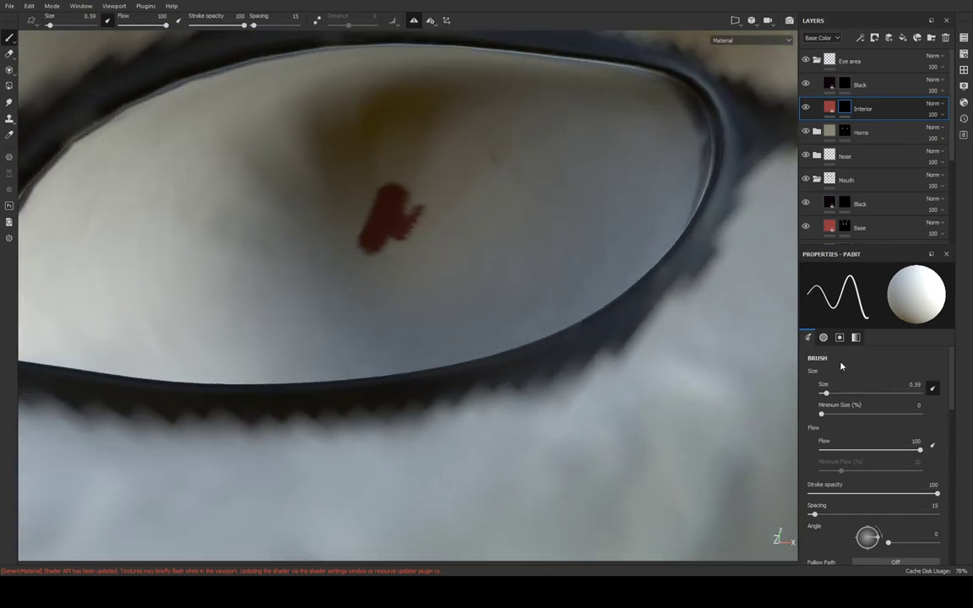
{"action": "left_click_drag", "start_coordinate": [827, 393], "coordinate": [835, 394]}
{"action": "left_click_drag", "start_coordinate": [387, 210], "coordinate": [346, 213]}
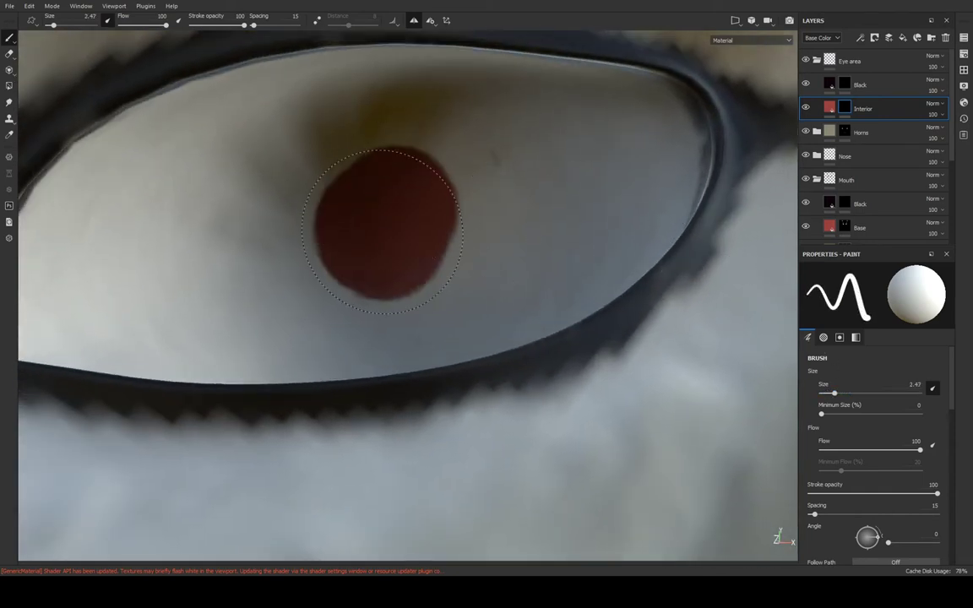
Paint red across most of the eye interior, using brush size 0.94 for the lower right
{"action": "left_click_drag", "start_coordinate": [406, 210], "coordinate": [418, 196], "text": "alt"}
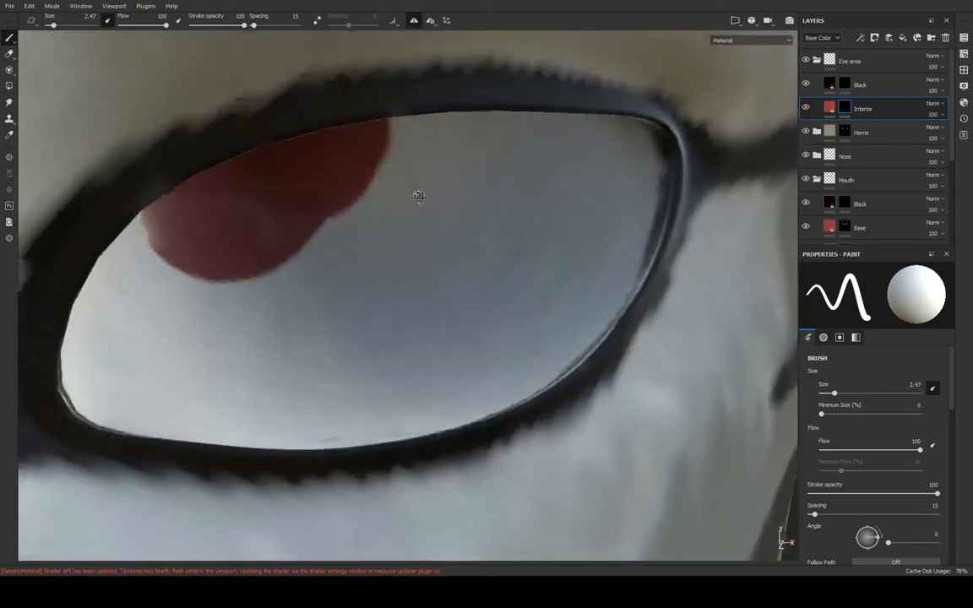
{"action": "mouse_move", "coordinate": [413, 270]}
{"action": "left_mouse_down"}
{"action": "mouse_move", "coordinate": [422, 291]}
{"action": "mouse_move", "coordinate": [397, 271]}
{"action": "mouse_move", "coordinate": [434, 278]}
{"action": "mouse_move", "coordinate": [468, 312]}
{"action": "mouse_move", "coordinate": [504, 304]}
{"action": "mouse_move", "coordinate": [532, 326]}
{"action": "left_mouse_up"}
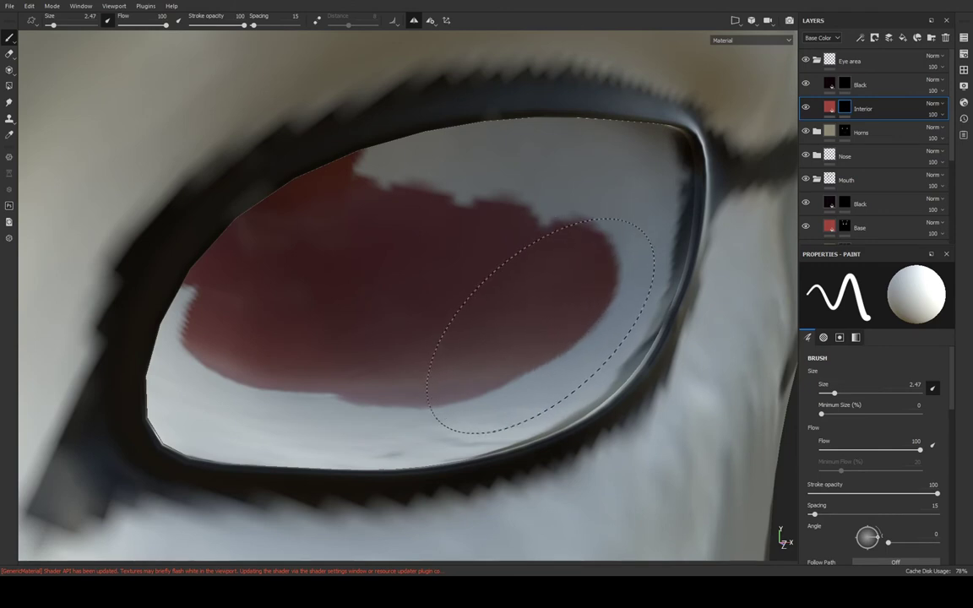
{"action": "left_click_drag", "start_coordinate": [836, 393], "coordinate": [827, 394]}
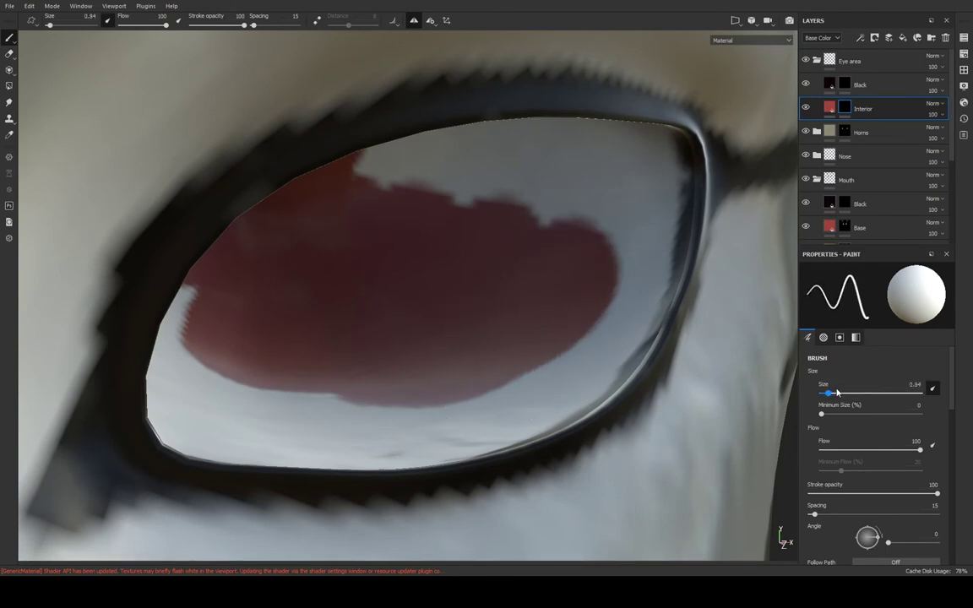
{"action": "mouse_move", "coordinate": [570, 299]}
{"action": "left_mouse_down"}
{"action": "mouse_move", "coordinate": [549, 304]}
{"action": "mouse_move", "coordinate": [575, 313]}
{"action": "mouse_move", "coordinate": [604, 344]}
{"action": "left_mouse_up"}
{"action": "left_click_drag", "start_coordinate": [560, 304], "coordinate": [402, 269], "text": "alt"}
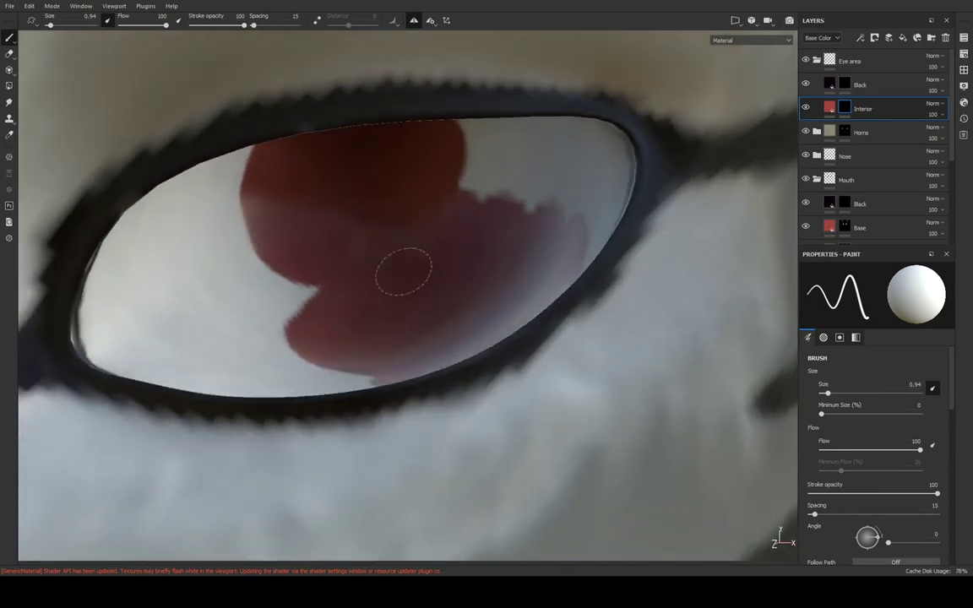
{"action": "left_click", "coordinate": [9, 86]}
{"action": "mouse_move", "coordinate": [174, 109]}
{"action": "left_mouse_down", "text": "alt"}
{"action": "mouse_move", "coordinate": [354, 224]}
{"action": "mouse_move", "coordinate": [277, 256]}
{"action": "mouse_move", "coordinate": [98, 152]}
{"action": "mouse_move", "coordinate": [275, 225]}
{"action": "mouse_move", "coordinate": [243, 217]}
{"action": "mouse_move", "coordinate": [285, 317]}
{"action": "mouse_move", "coordinate": [293, 391]}
{"action": "mouse_move", "coordinate": [386, 350]}
{"action": "mouse_move", "coordinate": [439, 287]}
{"action": "mouse_move", "coordinate": [267, 308]}
{"action": "mouse_move", "coordinate": [217, 300]}
{"action": "mouse_move", "coordinate": [234, 300]}
{"action": "mouse_move", "coordinate": [206, 217]}
{"action": "mouse_move", "coordinate": [365, 275]}
{"action": "mouse_move", "coordinate": [282, 326]}
{"action": "mouse_move", "coordinate": [397, 265]}
{"action": "mouse_move", "coordinate": [403, 251]}
{"action": "mouse_move", "coordinate": [434, 254]}
{"action": "mouse_move", "coordinate": [361, 369]}
{"action": "mouse_move", "coordinate": [359, 236]}
{"action": "mouse_move", "coordinate": [356, 323]}
{"action": "left_mouse_up", "text": "alt"}
{"action": "left_click", "coordinate": [8, 38]}
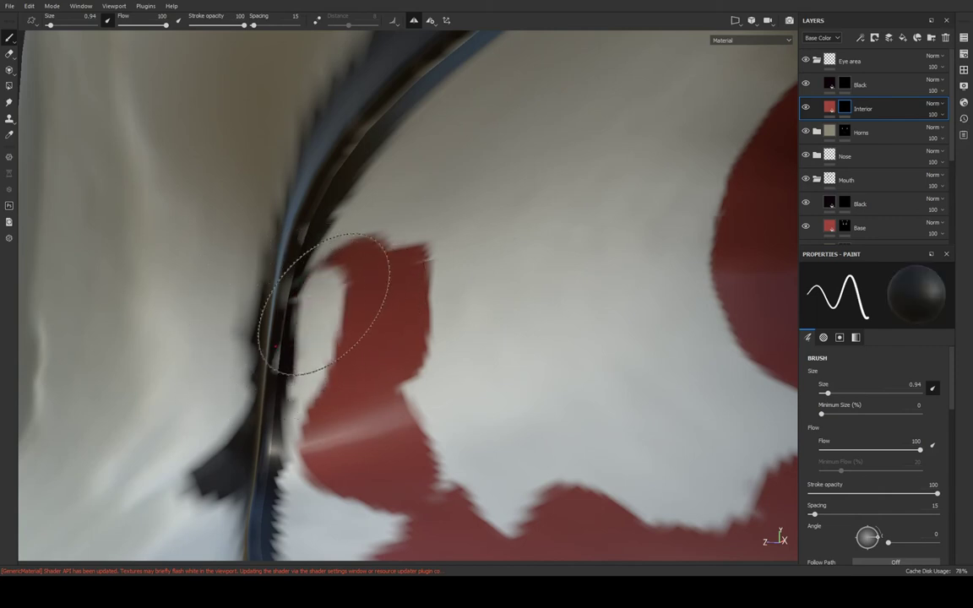
{"action": "left_click_drag", "start_coordinate": [356, 321], "coordinate": [376, 262]}
{"action": "left_click_drag", "start_coordinate": [376, 261], "coordinate": [353, 319]}
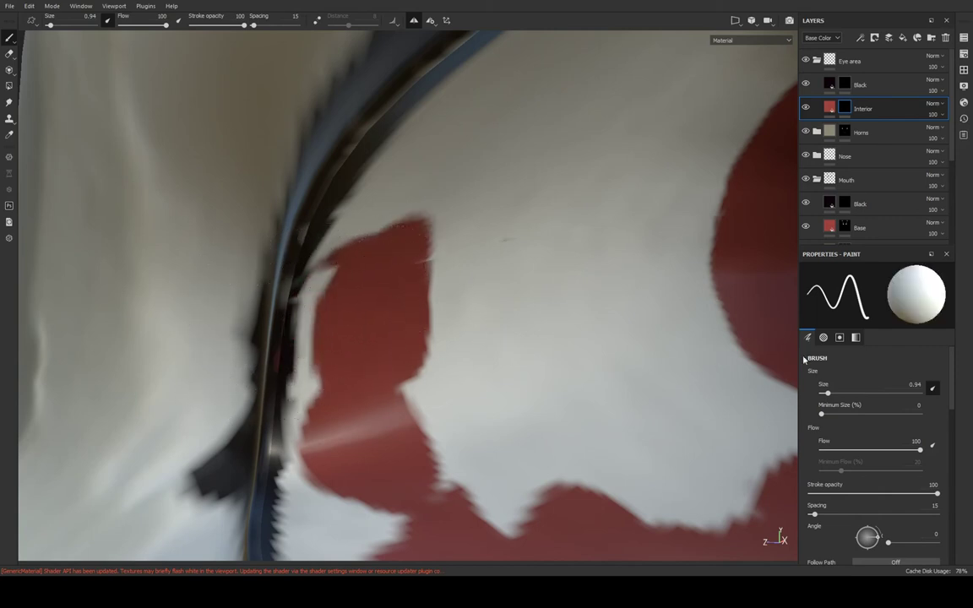
At brush size 0.32, paint red over the white patches and strip near the rim
{"action": "left_click_drag", "start_coordinate": [830, 394], "coordinate": [828, 395]}
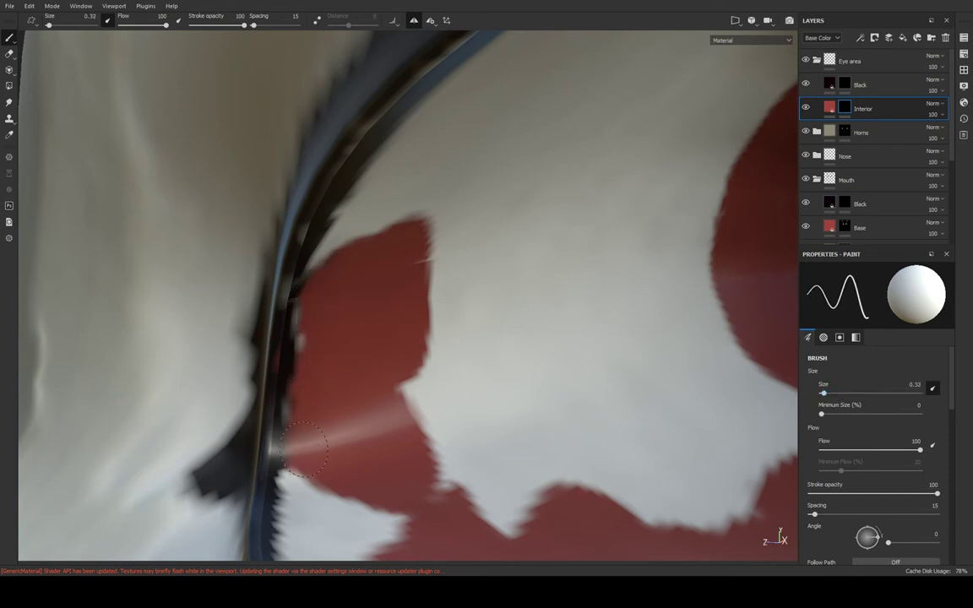
{"action": "left_click_drag", "start_coordinate": [320, 312], "coordinate": [344, 269], "text": "alt"}
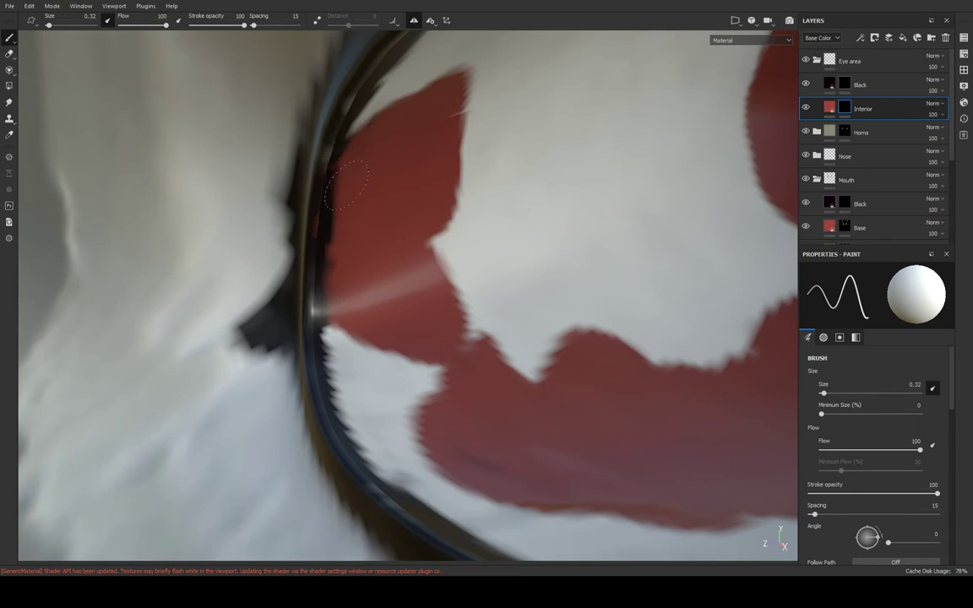
{"action": "mouse_move", "coordinate": [346, 185]}
{"action": "left_mouse_down"}
{"action": "mouse_move", "coordinate": [378, 348]}
{"action": "mouse_move", "coordinate": [422, 365]}
{"action": "left_mouse_up"}
{"action": "mouse_move", "coordinate": [395, 422]}
{"action": "left_mouse_down", "text": "alt"}
{"action": "mouse_move", "coordinate": [369, 441]}
{"action": "mouse_move", "coordinate": [387, 464]}
{"action": "left_mouse_up", "text": "alt"}
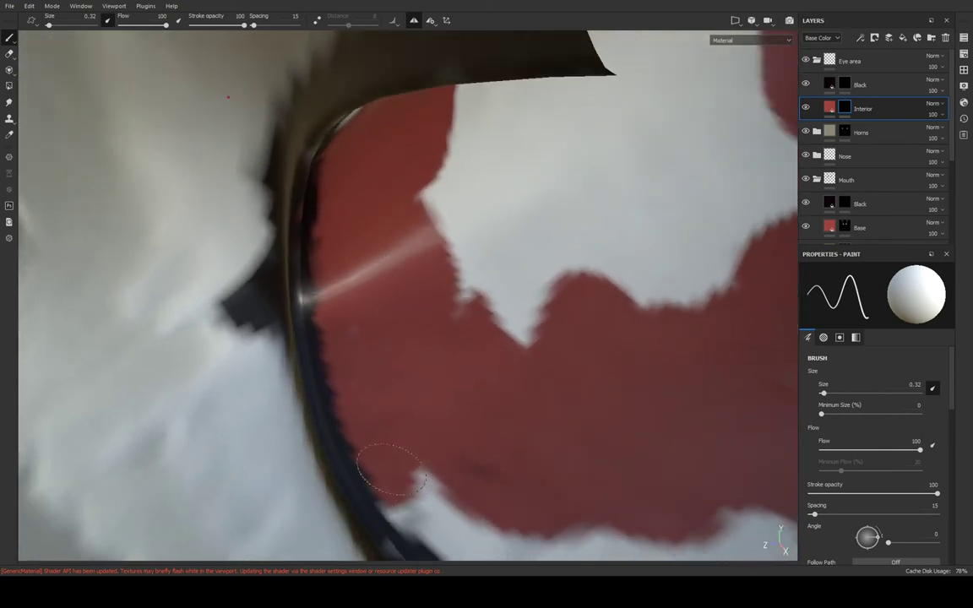
{"action": "mouse_move", "coordinate": [398, 353]}
{"action": "left_mouse_down", "text": "alt"}
{"action": "mouse_move", "coordinate": [426, 225]}
{"action": "mouse_move", "coordinate": [434, 461]}
{"action": "mouse_move", "coordinate": [388, 463]}
{"action": "mouse_move", "coordinate": [384, 351]}
{"action": "mouse_move", "coordinate": [314, 431]}
{"action": "mouse_move", "coordinate": [423, 374]}
{"action": "mouse_move", "coordinate": [404, 342]}
{"action": "left_mouse_up", "text": "alt"}
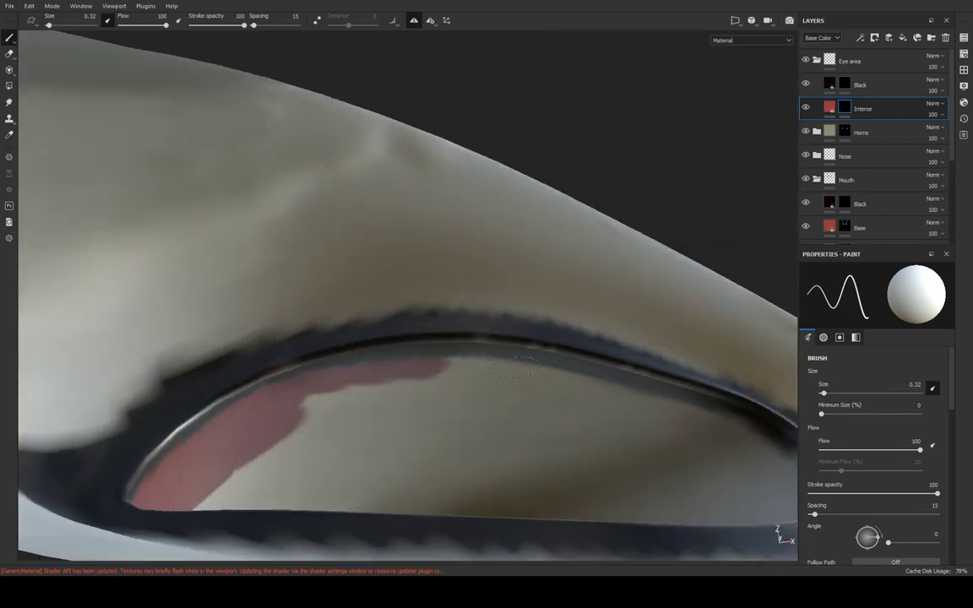
{"action": "mouse_move", "coordinate": [457, 363]}
{"action": "left_mouse_down"}
{"action": "mouse_move", "coordinate": [713, 418]}
{"action": "mouse_move", "coordinate": [283, 368]}
{"action": "mouse_move", "coordinate": [391, 388]}
{"action": "mouse_move", "coordinate": [379, 397]}
{"action": "left_mouse_up"}
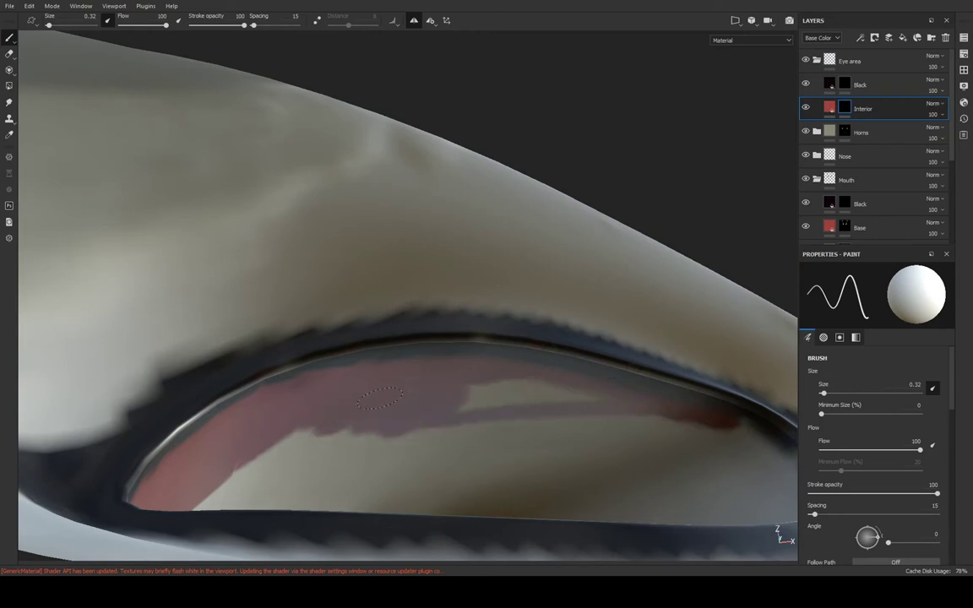
{"action": "mouse_move", "coordinate": [429, 424]}
{"action": "left_mouse_down"}
{"action": "mouse_move", "coordinate": [473, 376]}
{"action": "mouse_move", "coordinate": [559, 381]}
{"action": "left_mouse_up"}
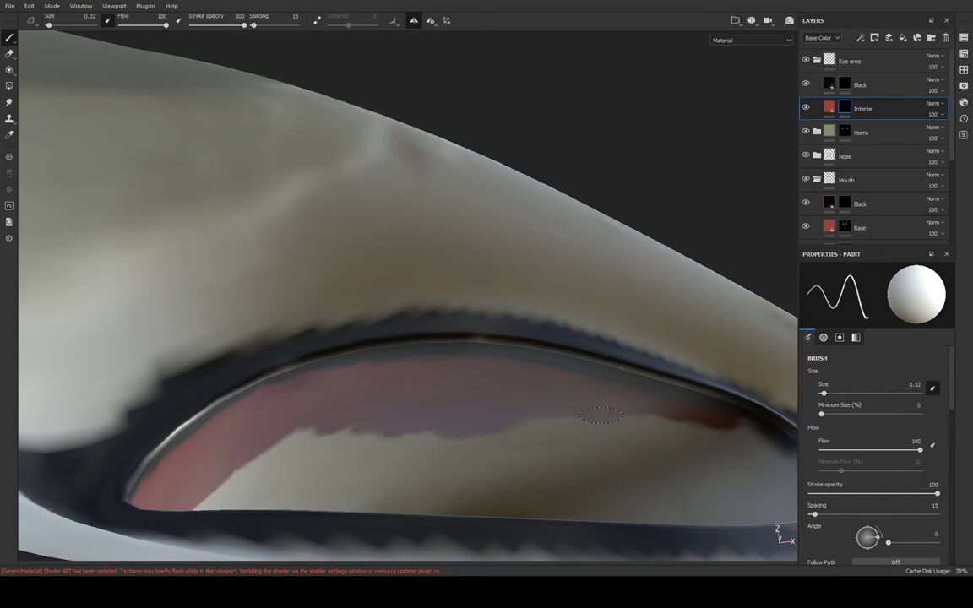
{"action": "mouse_move", "coordinate": [601, 414]}
{"action": "left_mouse_down", "text": "alt"}
{"action": "mouse_move", "coordinate": [615, 414]}
{"action": "mouse_move", "coordinate": [474, 411]}
{"action": "mouse_move", "coordinate": [494, 448]}
{"action": "mouse_move", "coordinate": [488, 385]}
{"action": "mouse_move", "coordinate": [476, 505]}
{"action": "mouse_move", "coordinate": [466, 431]}
{"action": "mouse_move", "coordinate": [461, 491]}
{"action": "left_mouse_up", "text": "alt"}
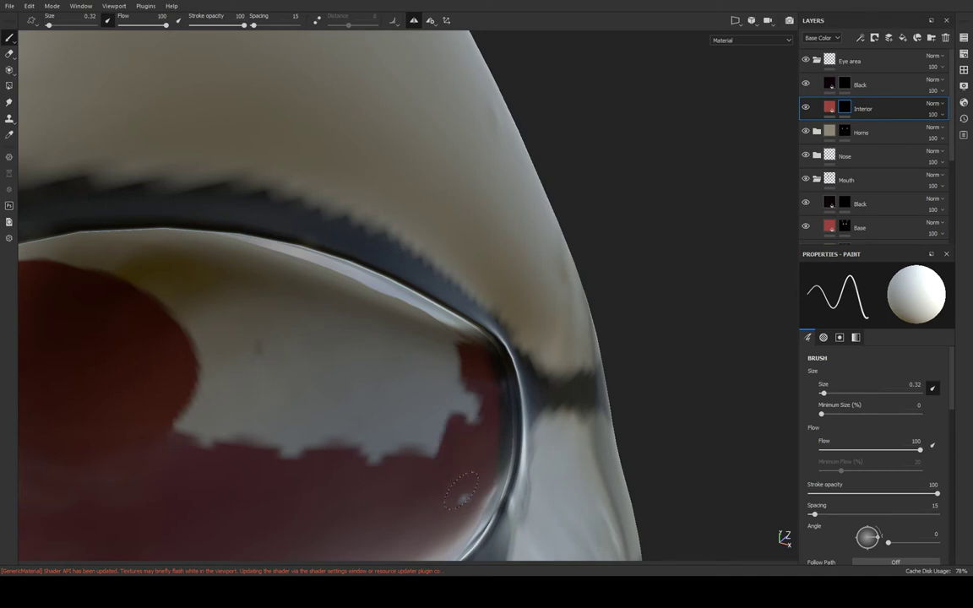
At brush size 1.61, cover the left, lower-left and upper white patches with red
{"action": "left_click_drag", "start_coordinate": [824, 394], "coordinate": [830, 394]}
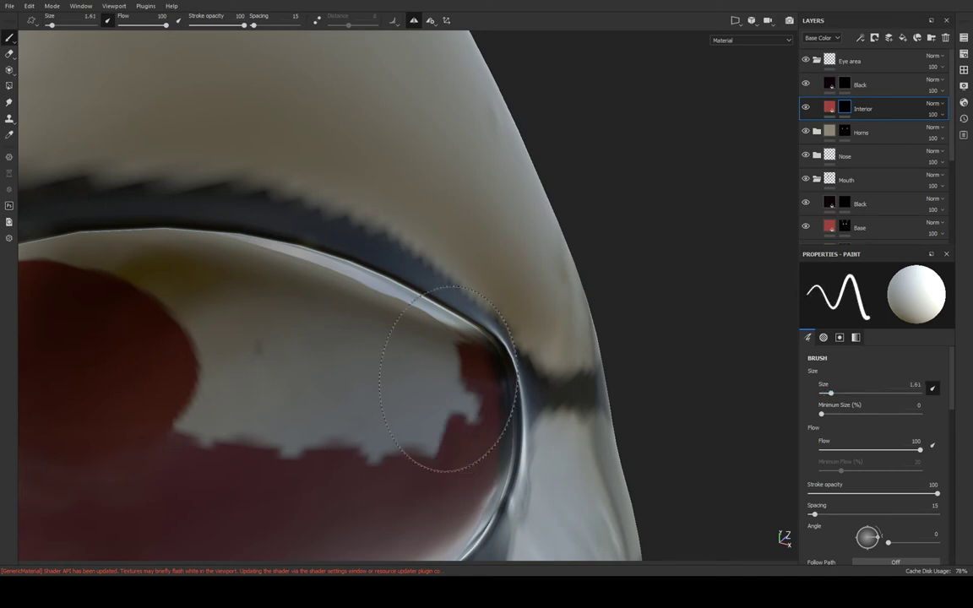
{"action": "mouse_move", "coordinate": [286, 419]}
{"action": "left_mouse_down"}
{"action": "mouse_move", "coordinate": [206, 445]}
{"action": "mouse_move", "coordinate": [298, 459]}
{"action": "mouse_move", "coordinate": [391, 410]}
{"action": "mouse_move", "coordinate": [306, 302]}
{"action": "mouse_move", "coordinate": [296, 488]}
{"action": "mouse_move", "coordinate": [380, 402]}
{"action": "mouse_move", "coordinate": [326, 434]}
{"action": "mouse_move", "coordinate": [417, 322]}
{"action": "mouse_move", "coordinate": [309, 462]}
{"action": "mouse_move", "coordinate": [372, 413]}
{"action": "left_mouse_up"}
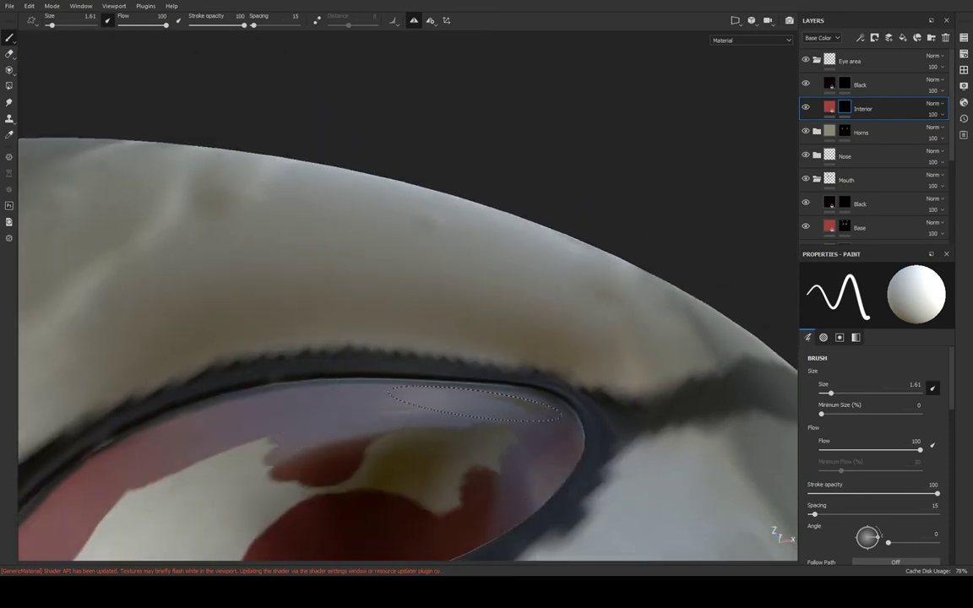
{"action": "mouse_move", "coordinate": [456, 401]}
{"action": "left_mouse_down"}
{"action": "mouse_move", "coordinate": [263, 511]}
{"action": "mouse_move", "coordinate": [181, 439]}
{"action": "left_mouse_up"}
{"action": "mouse_move", "coordinate": [358, 482]}
{"action": "left_mouse_down", "text": "alt"}
{"action": "mouse_move", "coordinate": [452, 282]}
{"action": "mouse_move", "coordinate": [411, 456]}
{"action": "mouse_move", "coordinate": [456, 369]}
{"action": "mouse_move", "coordinate": [397, 278]}
{"action": "mouse_move", "coordinate": [414, 374]}
{"action": "mouse_move", "coordinate": [410, 163]}
{"action": "mouse_move", "coordinate": [371, 135]}
{"action": "left_mouse_up", "text": "alt"}
{"action": "scroll", "coordinate": [456, 369], "scroll_direction": "down", "scroll_amount": 3}
{"action": "mouse_move", "coordinate": [371, 135]}
{"action": "left_mouse_down"}
{"action": "mouse_move", "coordinate": [325, 185]}
{"action": "mouse_move", "coordinate": [301, 160]}
{"action": "mouse_move", "coordinate": [246, 215]}
{"action": "mouse_move", "coordinate": [262, 95]}
{"action": "left_mouse_up"}
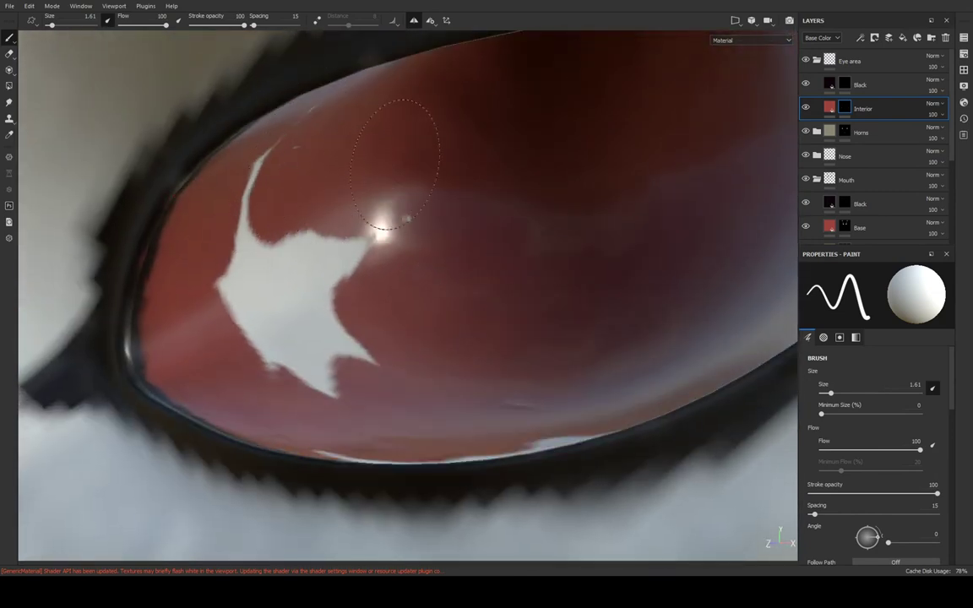
{"action": "mouse_move", "coordinate": [297, 152]}
{"action": "left_mouse_down"}
{"action": "mouse_move", "coordinate": [240, 178]}
{"action": "mouse_move", "coordinate": [236, 262]}
{"action": "mouse_move", "coordinate": [304, 287]}
{"action": "mouse_move", "coordinate": [277, 355]}
{"action": "mouse_move", "coordinate": [330, 208]}
{"action": "left_mouse_up"}
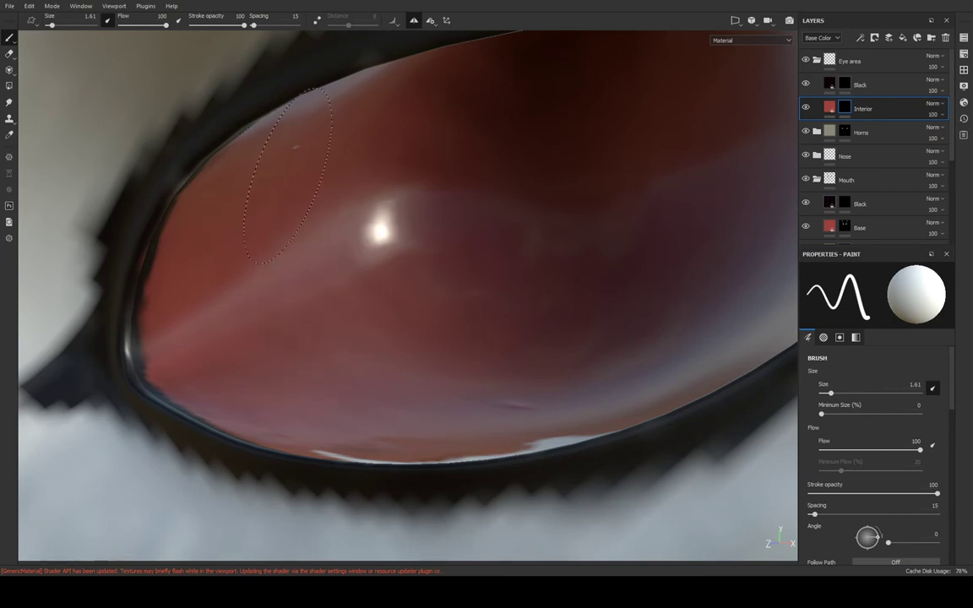
{"action": "mouse_move", "coordinate": [287, 174]}
{"action": "left_mouse_down", "text": "alt"}
{"action": "mouse_move", "coordinate": [473, 283]}
{"action": "mouse_move", "coordinate": [542, 126]}
{"action": "mouse_move", "coordinate": [564, 134]}
{"action": "mouse_move", "coordinate": [554, 169]}
{"action": "mouse_move", "coordinate": [478, 217]}
{"action": "left_mouse_up", "text": "alt"}
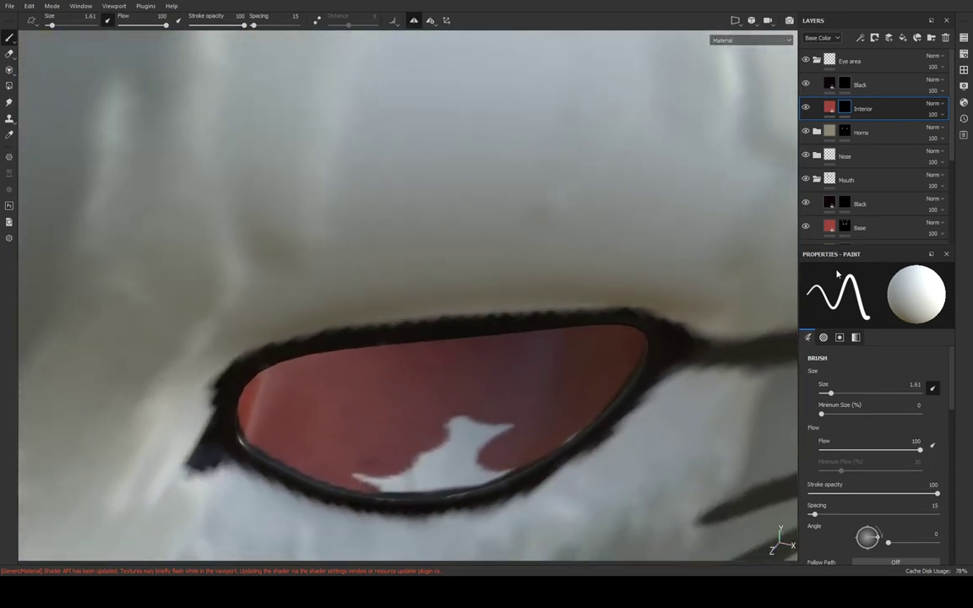
Set the brush back to 0.94 and zoom in close to check the red interior against the rim
{"action": "left_click_drag", "start_coordinate": [832, 387], "coordinate": [827, 387]}
{"action": "mouse_move", "coordinate": [524, 254]}
{"action": "left_mouse_down", "text": "alt"}
{"action": "mouse_move", "coordinate": [479, 277]}
{"action": "mouse_move", "coordinate": [507, 338]}
{"action": "mouse_move", "coordinate": [445, 391]}
{"action": "mouse_move", "coordinate": [449, 401]}
{"action": "left_mouse_up", "text": "alt"}
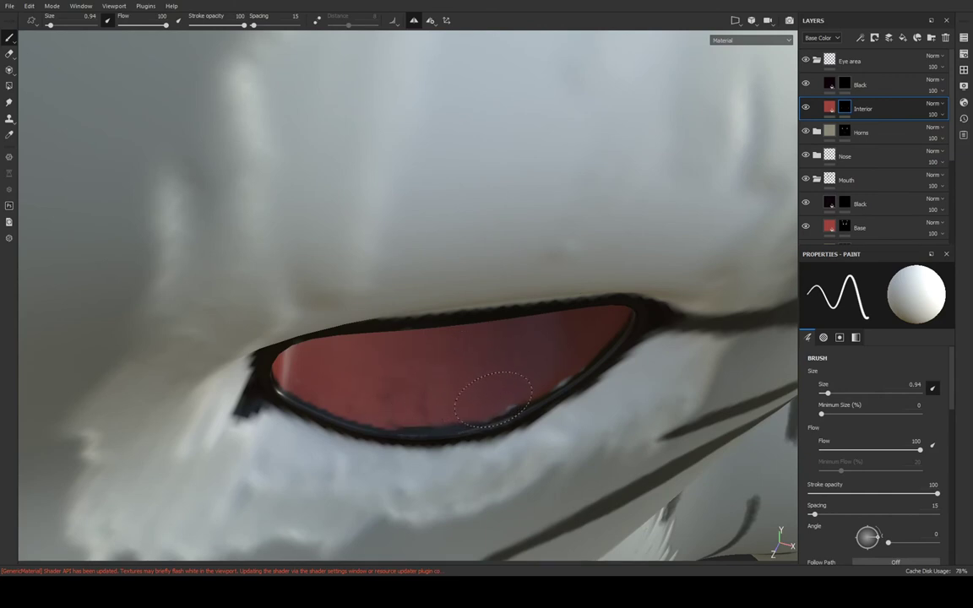
{"action": "mouse_move", "coordinate": [491, 397]}
{"action": "left_mouse_down", "text": "alt"}
{"action": "mouse_move", "coordinate": [532, 342]}
{"action": "mouse_move", "coordinate": [463, 369]}
{"action": "mouse_move", "coordinate": [489, 282]}
{"action": "left_mouse_up", "text": "alt"}
{"action": "scroll", "coordinate": [486, 460], "scroll_direction": "up", "scroll_amount": 5}
{"action": "mouse_move", "coordinate": [486, 461]}
{"action": "left_mouse_down", "text": "alt"}
{"action": "mouse_move", "coordinate": [521, 265]}
{"action": "mouse_move", "coordinate": [532, 352]}
{"action": "mouse_move", "coordinate": [510, 402]}
{"action": "mouse_move", "coordinate": [511, 285]}
{"action": "mouse_move", "coordinate": [490, 276]}
{"action": "left_mouse_up", "text": "alt"}
{"action": "scroll", "coordinate": [482, 365], "scroll_direction": "up", "scroll_amount": 2}
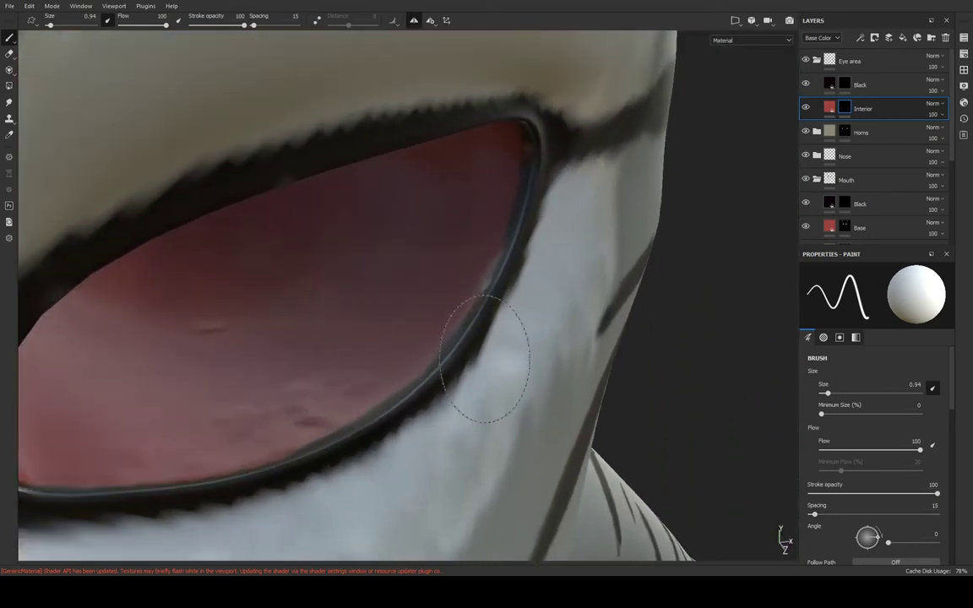
{"action": "scroll", "coordinate": [514, 288], "scroll_direction": "up", "scroll_amount": 2}
{"action": "scroll", "coordinate": [425, 279], "scroll_direction": "up", "scroll_amount": 2}
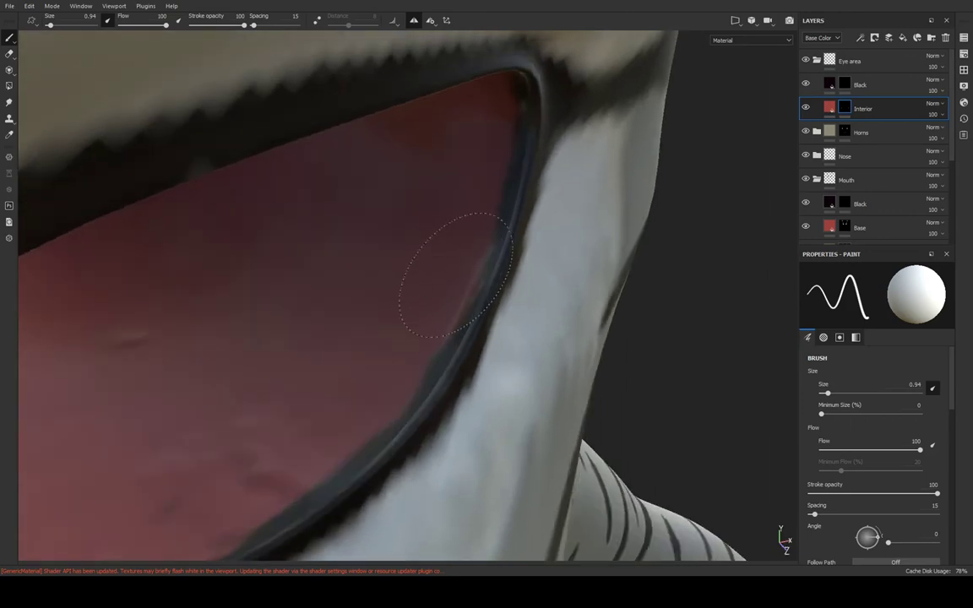
{"action": "scroll", "coordinate": [448, 257], "scroll_direction": "down", "scroll_amount": 2}
{"action": "scroll", "coordinate": [364, 308], "scroll_direction": "down", "scroll_amount": 2}
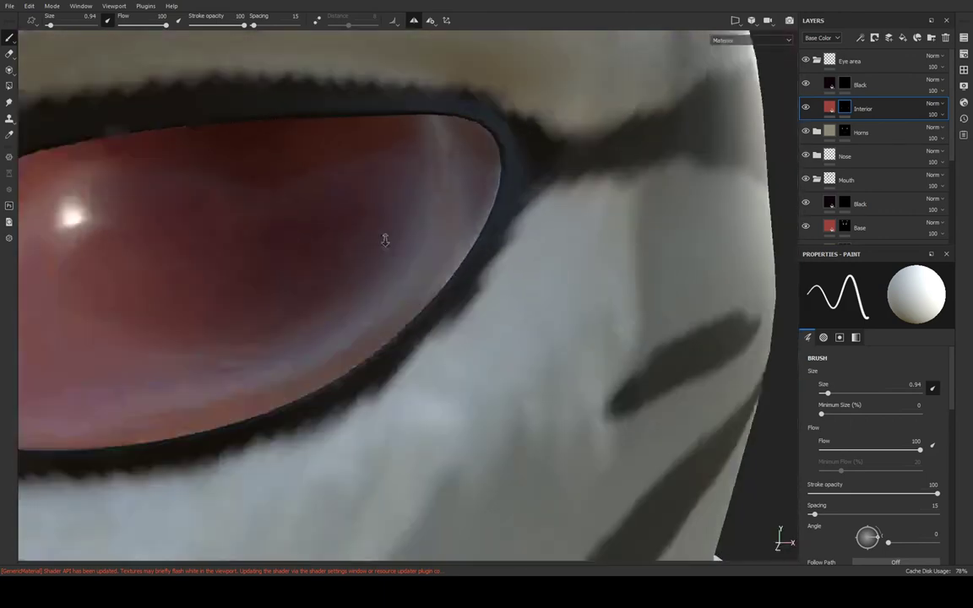
{"action": "scroll", "coordinate": [384, 234], "scroll_direction": "down", "scroll_amount": 2}
Zoom out to a side profile of the tiger's head and save the project
{"action": "scroll", "coordinate": [535, 90], "scroll_direction": "down", "scroll_amount": 2}
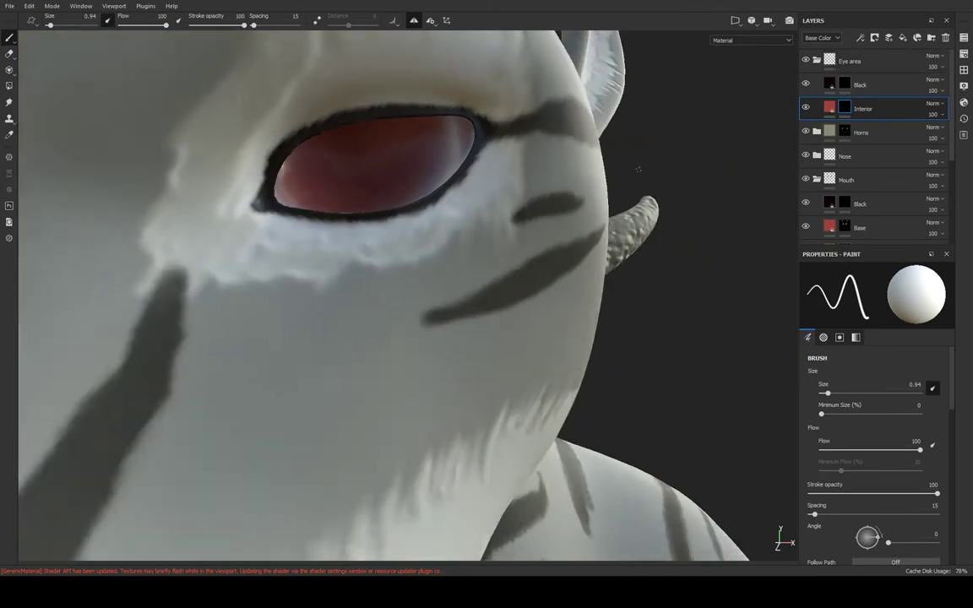
{"action": "scroll", "coordinate": [528, 126], "scroll_direction": "down", "scroll_amount": 2}
{"action": "scroll", "coordinate": [522, 161], "scroll_direction": "down", "scroll_amount": 2}
{"action": "scroll", "coordinate": [518, 191], "scroll_direction": "down", "scroll_amount": 1}
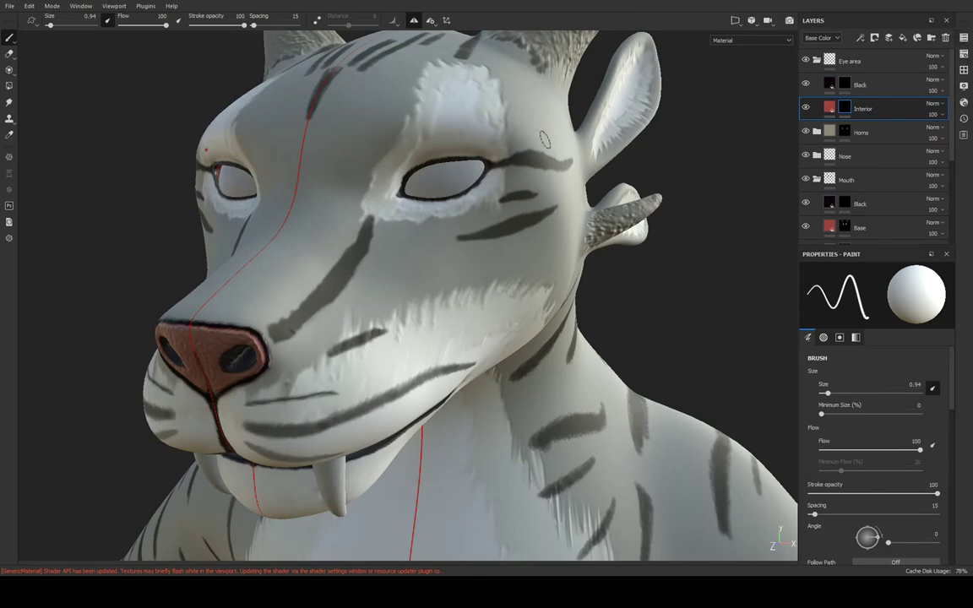
{"action": "left_click_drag", "start_coordinate": [545, 139], "coordinate": [563, 122], "text": "alt"}
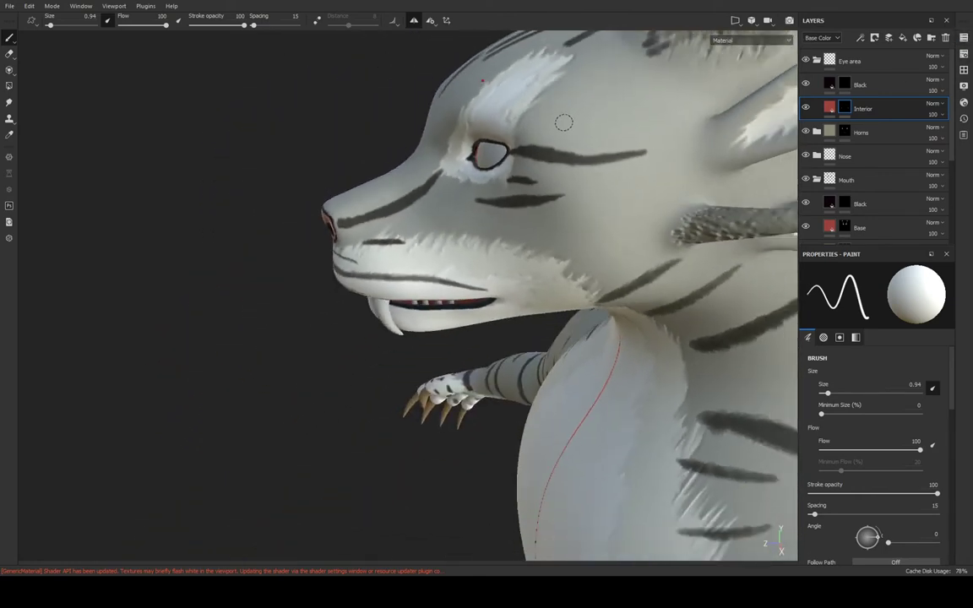
{"action": "key", "text": "ctrl+s"}
Orbit over the ear, body, face and chest to inspect the black-outlined eye sockets
{"action": "left_click_drag", "start_coordinate": [360, 368], "coordinate": [267, 255], "text": "alt"}
{"action": "mouse_move", "coordinate": [342, 200]}
{"action": "left_mouse_down", "text": "alt"}
{"action": "mouse_move", "coordinate": [753, 201]}
{"action": "mouse_move", "coordinate": [476, 206]}
{"action": "mouse_move", "coordinate": [484, 425]}
{"action": "left_mouse_up", "text": "alt"}
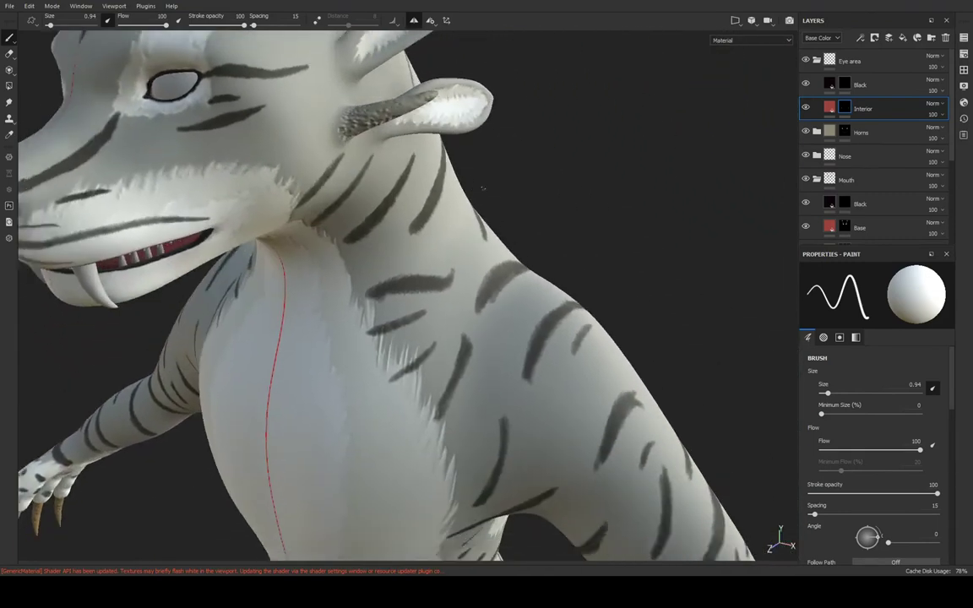
{"action": "mouse_move", "coordinate": [484, 425]}
{"action": "left_mouse_down", "text": "alt"}
{"action": "mouse_move", "coordinate": [487, 120]}
{"action": "mouse_move", "coordinate": [443, 253]}
{"action": "left_mouse_up", "text": "alt"}
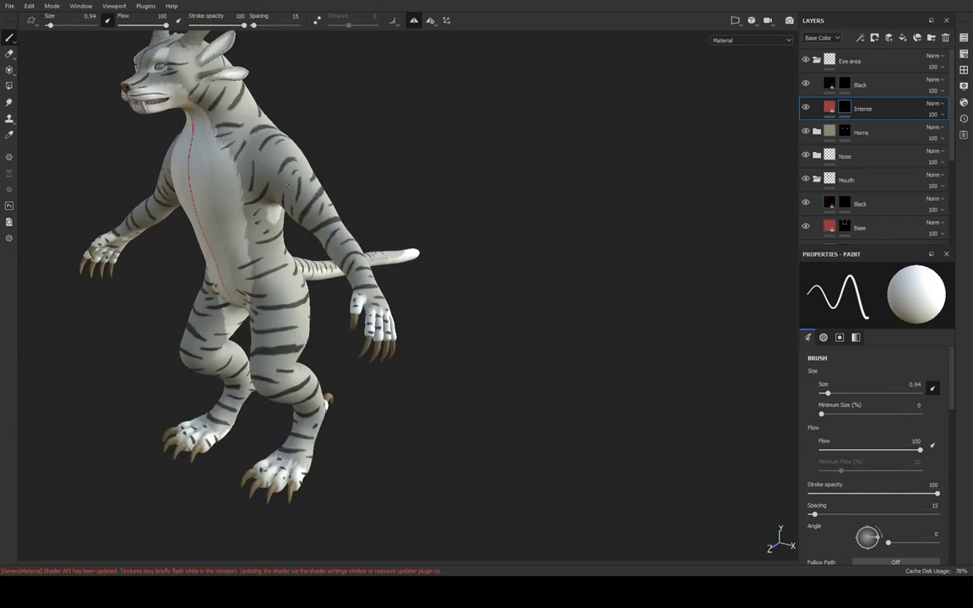
{"action": "mouse_move", "coordinate": [288, 186]}
{"action": "left_mouse_down", "text": "alt"}
{"action": "mouse_move", "coordinate": [487, 326]}
{"action": "mouse_move", "coordinate": [597, 320]}
{"action": "mouse_move", "coordinate": [476, 255]}
{"action": "mouse_move", "coordinate": [506, 269]}
{"action": "mouse_move", "coordinate": [467, 205]}
{"action": "mouse_move", "coordinate": [460, 252]}
{"action": "mouse_move", "coordinate": [397, 270]}
{"action": "mouse_move", "coordinate": [517, 246]}
{"action": "mouse_move", "coordinate": [419, 218]}
{"action": "mouse_move", "coordinate": [474, 217]}
{"action": "mouse_move", "coordinate": [758, 273]}
{"action": "mouse_move", "coordinate": [775, 296]}
{"action": "mouse_move", "coordinate": [709, 372]}
{"action": "mouse_move", "coordinate": [767, 482]}
{"action": "mouse_move", "coordinate": [652, 251]}
{"action": "left_mouse_up", "text": "alt"}
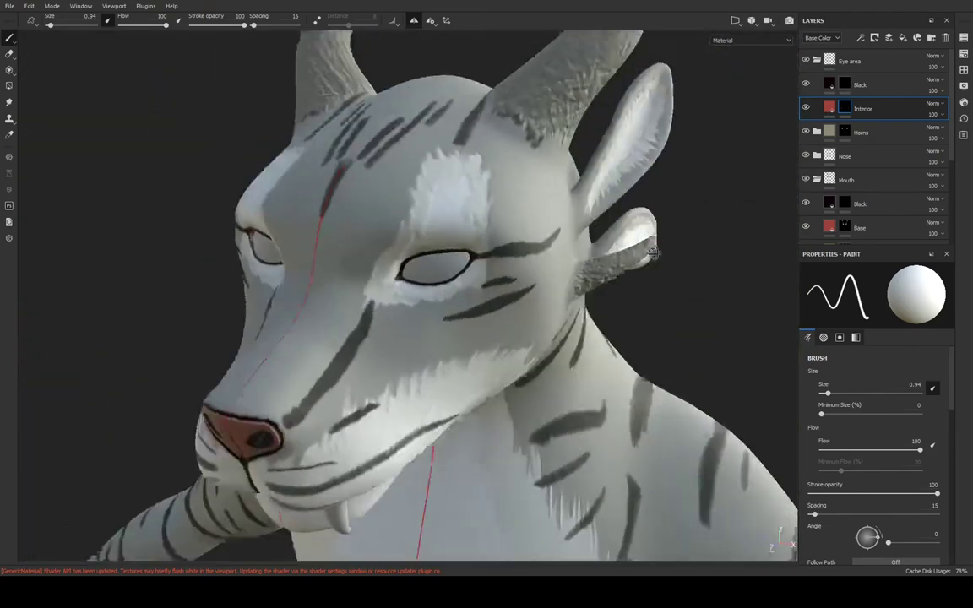
{"action": "scroll", "coordinate": [652, 252], "scroll_direction": "up", "scroll_amount": 3}
{"action": "scroll", "coordinate": [663, 257], "scroll_direction": "up", "scroll_amount": 3}
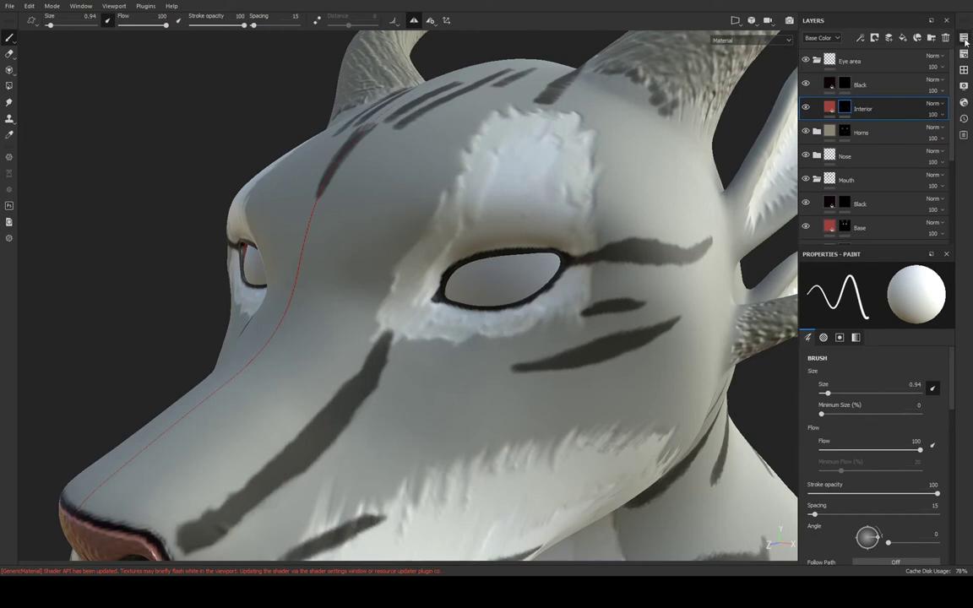
In the eyes texture set, replace Layer 1 with a new fill layer for the eyeballs
{"action": "left_click", "coordinate": [780, 86]}
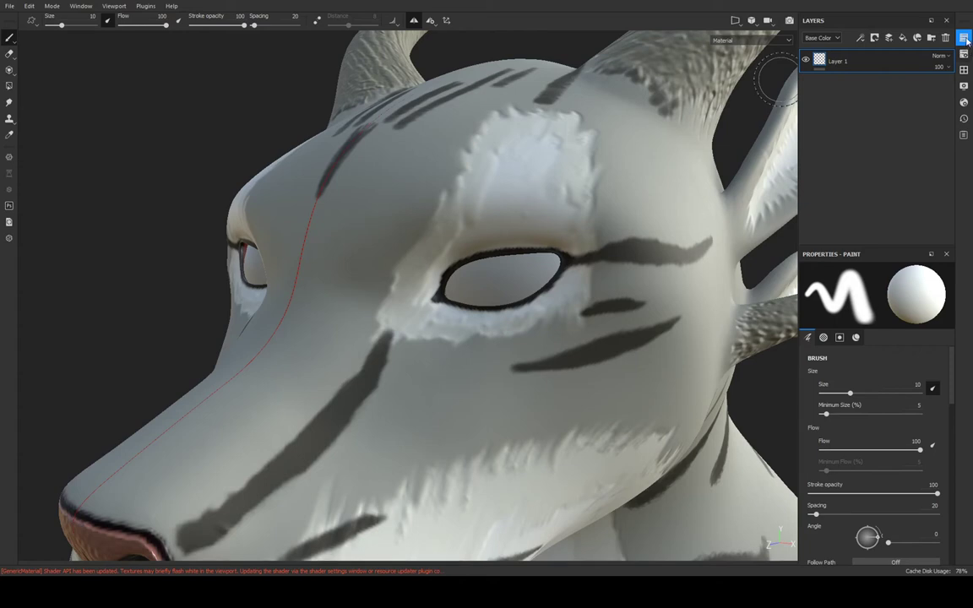
{"action": "left_click", "coordinate": [943, 38]}
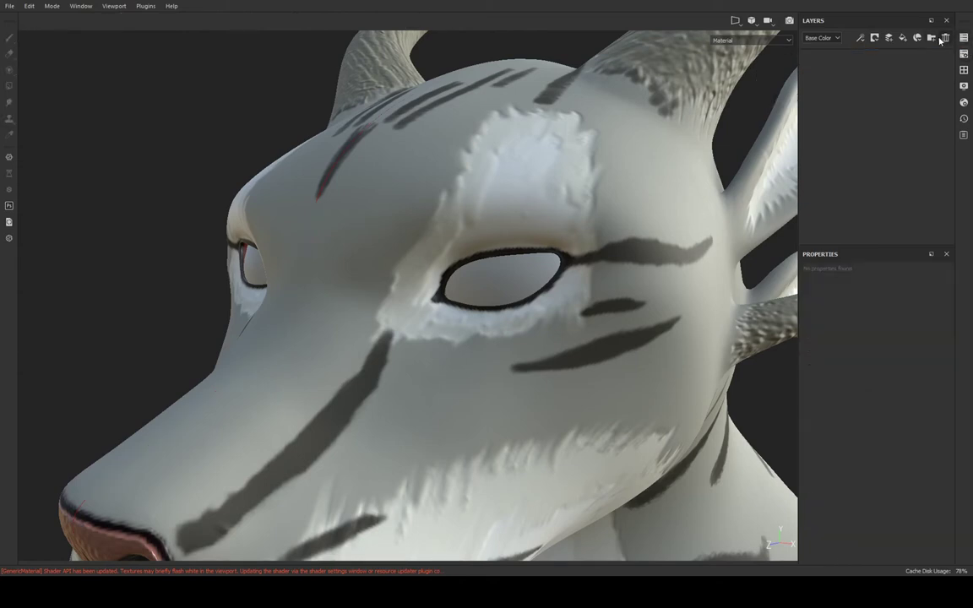
{"action": "left_click", "coordinate": [930, 38]}
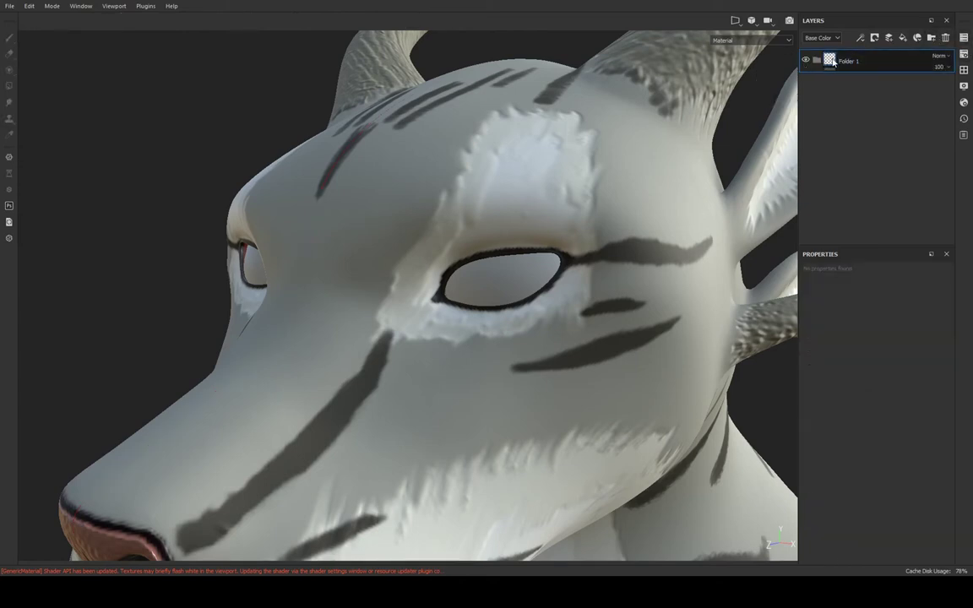
{"action": "double_click", "coordinate": [841, 64]}
{"action": "key", "text": "ctrl+z"}
{"action": "left_click", "coordinate": [903, 39]}
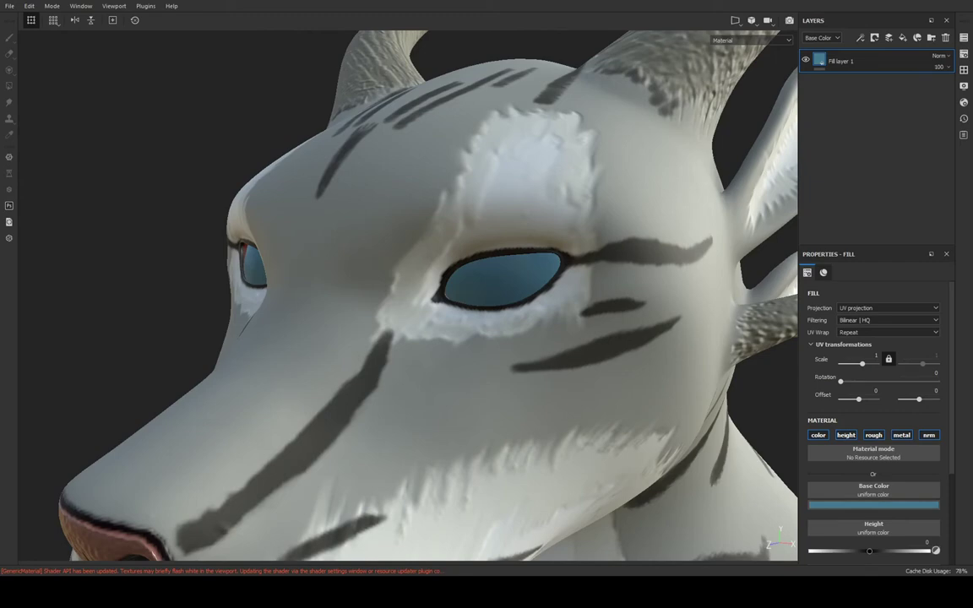
Disable the height channel, enable roughness, and lower Fill layer 1's roughness to 0.2
{"action": "mouse_move", "coordinate": [296, 289]}
{"action": "left_mouse_down", "text": "alt"}
{"action": "mouse_move", "coordinate": [112, 290]}
{"action": "mouse_move", "coordinate": [206, 267]}
{"action": "left_mouse_up", "text": "alt"}
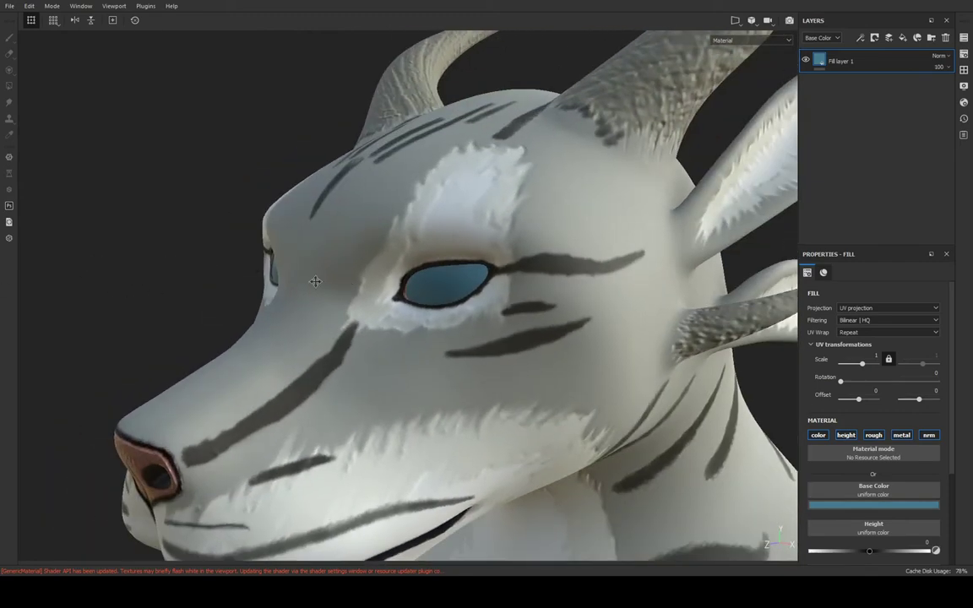
{"action": "scroll", "coordinate": [320, 278], "scroll_direction": "up", "scroll_amount": 3}
{"action": "scroll", "coordinate": [268, 270], "scroll_direction": "up", "scroll_amount": 3}
{"action": "left_click_drag", "start_coordinate": [269, 271], "coordinate": [250, 191], "text": "alt"}
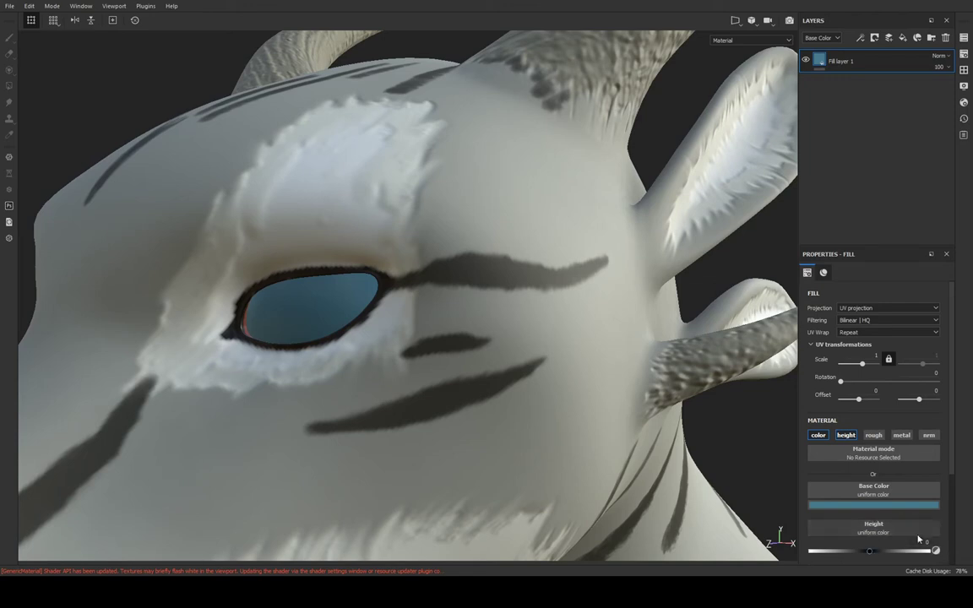
{"action": "scroll", "coordinate": [896, 516], "scroll_direction": "down", "scroll_amount": 3}
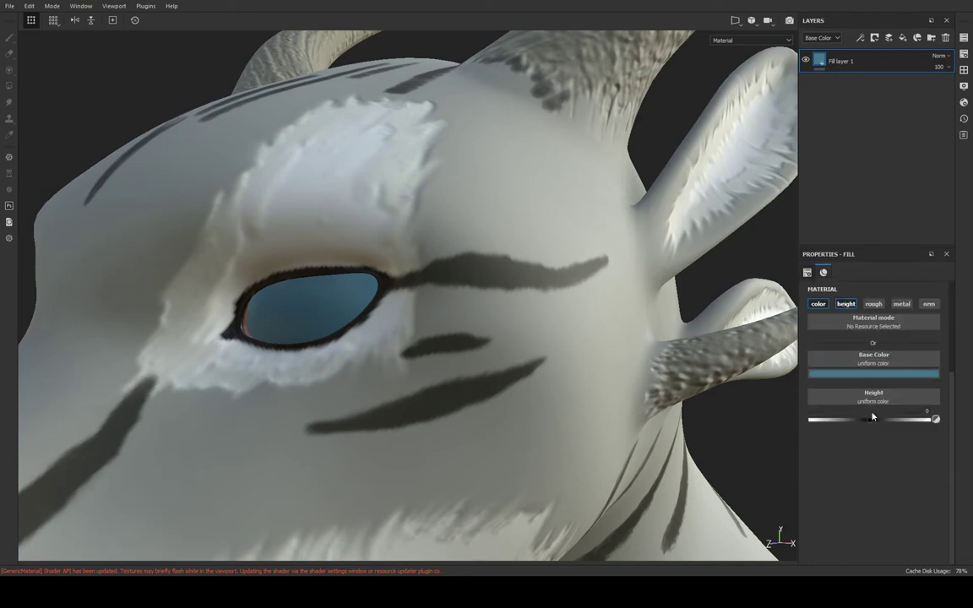
{"action": "left_click", "coordinate": [844, 306]}
{"action": "left_click", "coordinate": [873, 306]}
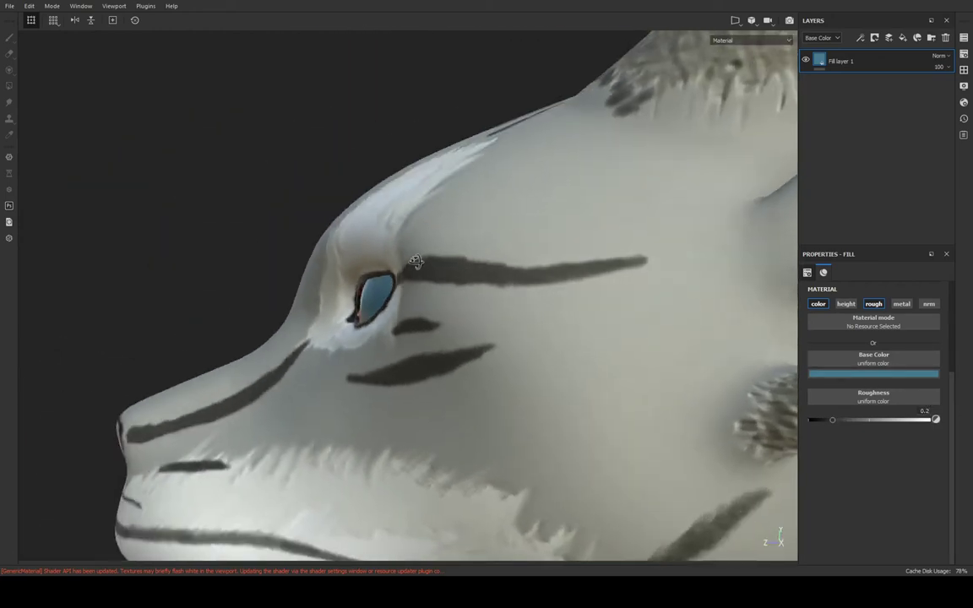
{"action": "mouse_move", "coordinate": [517, 256]}
{"action": "left_mouse_down", "text": "alt"}
{"action": "mouse_move", "coordinate": [725, 264]}
{"action": "mouse_move", "coordinate": [691, 282]}
{"action": "left_mouse_up", "text": "alt"}
{"action": "mouse_move", "coordinate": [832, 420]}
{"action": "left_mouse_down"}
{"action": "mouse_move", "coordinate": [822, 417]}
{"action": "mouse_move", "coordinate": [830, 420]}
{"action": "left_mouse_up"}
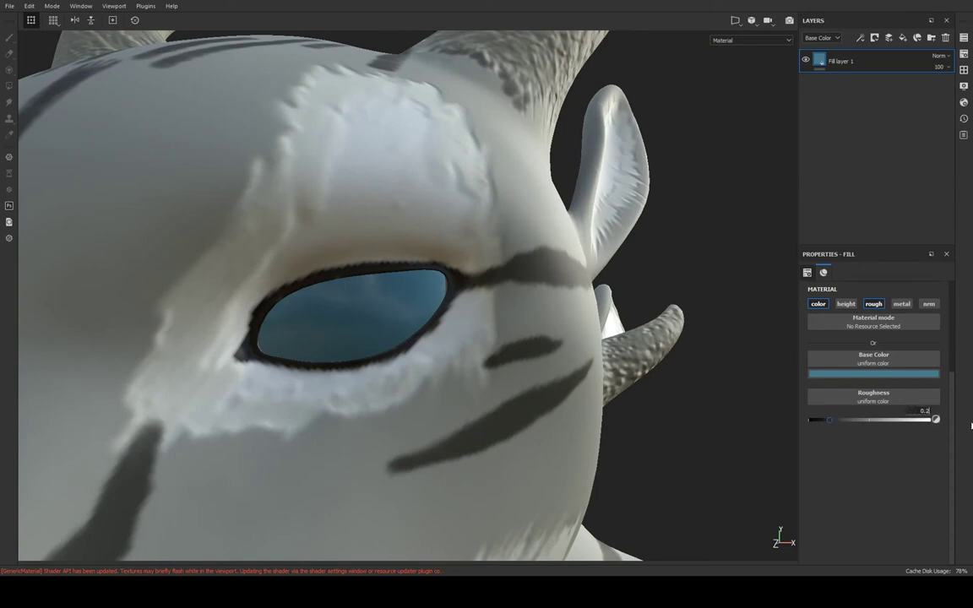
Orbit and zoom in close on the blue eye to check its glossy look
{"action": "mouse_move", "coordinate": [235, 242]}
{"action": "left_mouse_down", "text": "alt"}
{"action": "mouse_move", "coordinate": [239, 278]}
{"action": "mouse_move", "coordinate": [250, 232]}
{"action": "mouse_move", "coordinate": [91, 210]}
{"action": "mouse_move", "coordinate": [111, 232]}
{"action": "mouse_move", "coordinate": [293, 270]}
{"action": "left_mouse_up", "text": "alt"}
{"action": "scroll", "coordinate": [437, 326], "scroll_direction": "up", "scroll_amount": 3}
{"action": "scroll", "coordinate": [437, 326], "scroll_direction": "down", "scroll_amount": 1}
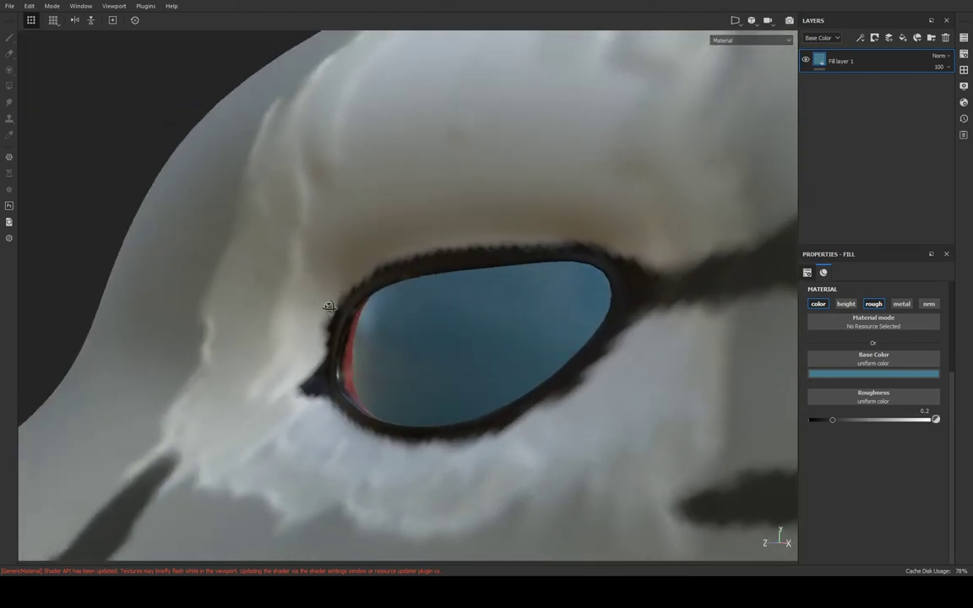
{"action": "mouse_move", "coordinate": [454, 338]}
{"action": "left_mouse_down", "text": "alt"}
{"action": "mouse_move", "coordinate": [341, 301]}
{"action": "mouse_move", "coordinate": [467, 315]}
{"action": "mouse_move", "coordinate": [600, 351]}
{"action": "left_mouse_up", "text": "alt"}
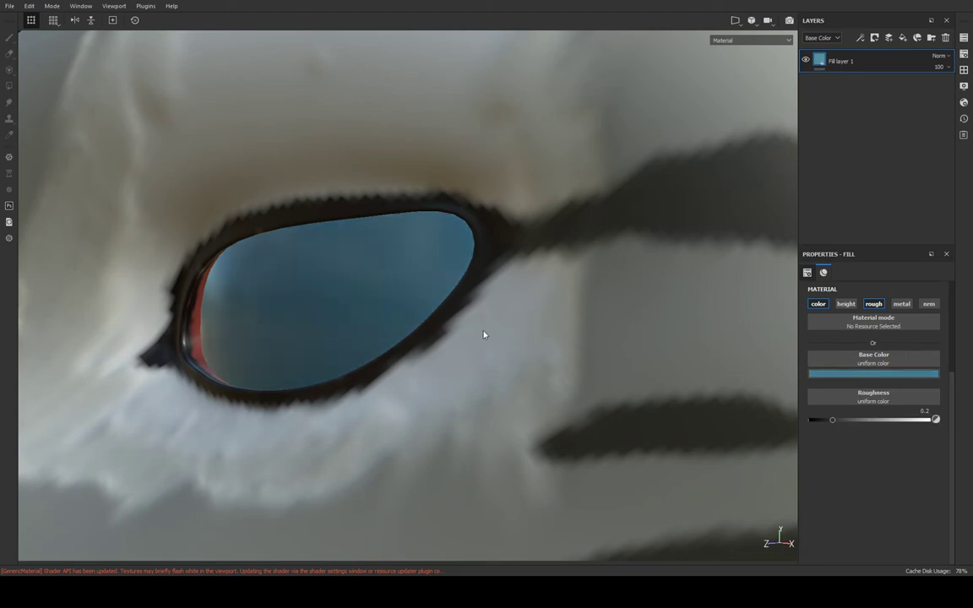
{"action": "scroll", "coordinate": [484, 335], "scroll_direction": "down", "scroll_amount": 5}
{"action": "scroll", "coordinate": [486, 339], "scroll_direction": "down", "scroll_amount": 3}
{"action": "scroll", "coordinate": [473, 363], "scroll_direction": "down", "scroll_amount": 3}
{"action": "scroll", "coordinate": [507, 380], "scroll_direction": "down", "scroll_amount": 2}
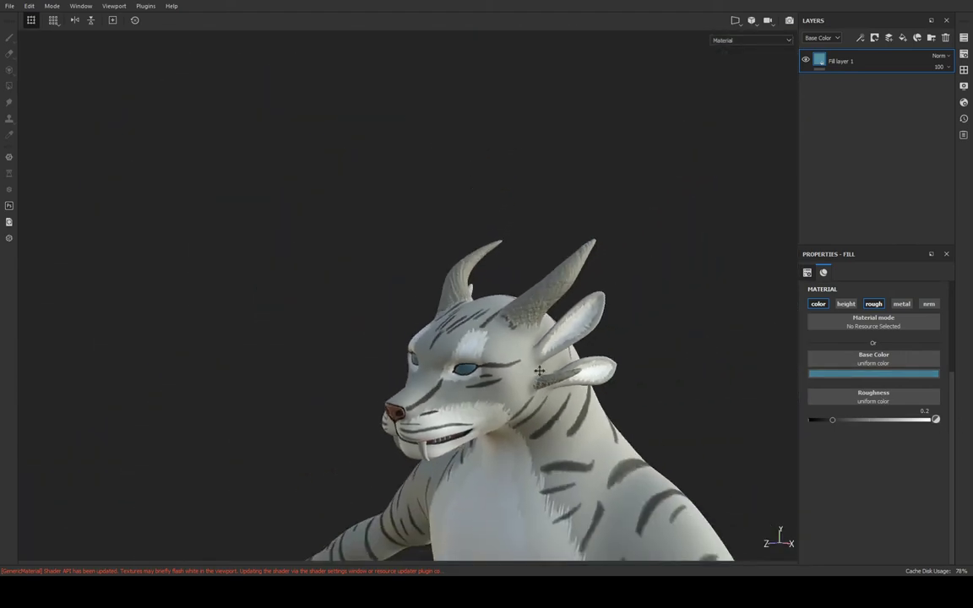
Review the head from three-quarter and frontal views, then save the project
{"action": "mouse_move", "coordinate": [539, 371]}
{"action": "left_mouse_down", "text": "alt"}
{"action": "mouse_move", "coordinate": [295, 293]}
{"action": "mouse_move", "coordinate": [525, 317]}
{"action": "left_mouse_up", "text": "alt"}
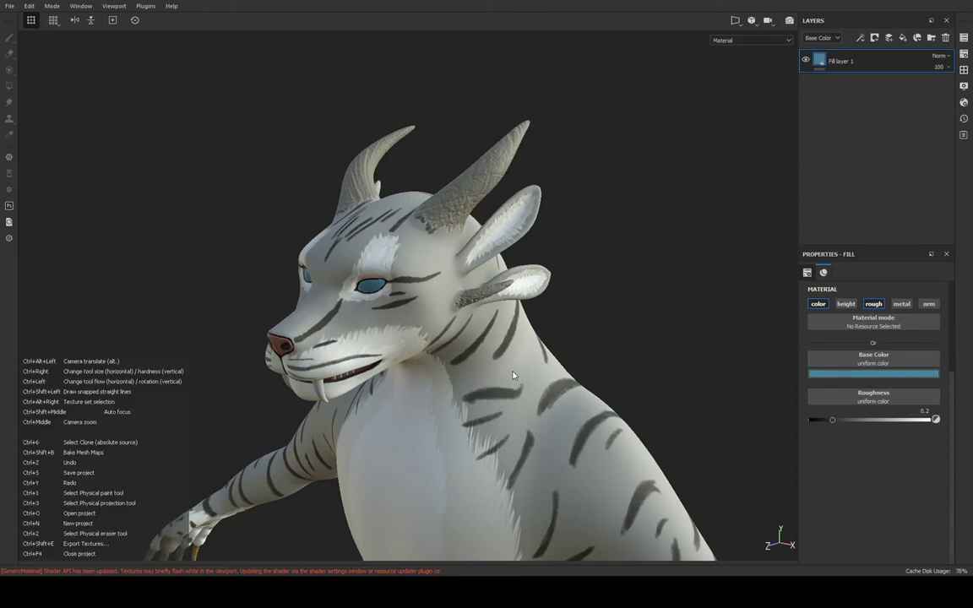
{"action": "scroll", "coordinate": [502, 368], "scroll_direction": "up", "scroll_amount": 5}
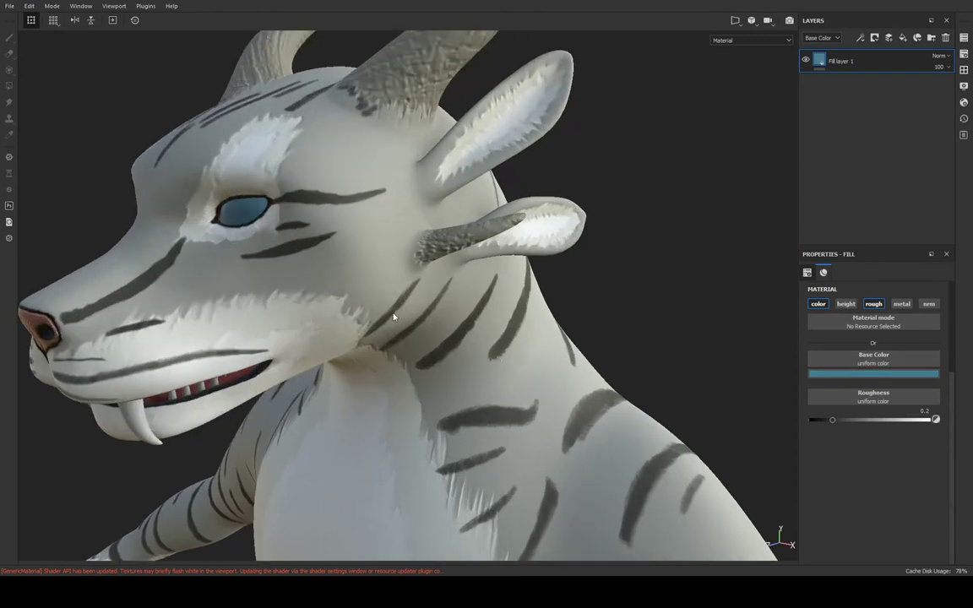
{"action": "left_click_drag", "start_coordinate": [495, 359], "coordinate": [965, 374], "text": "alt"}
{"action": "left_click", "coordinate": [929, 377]}
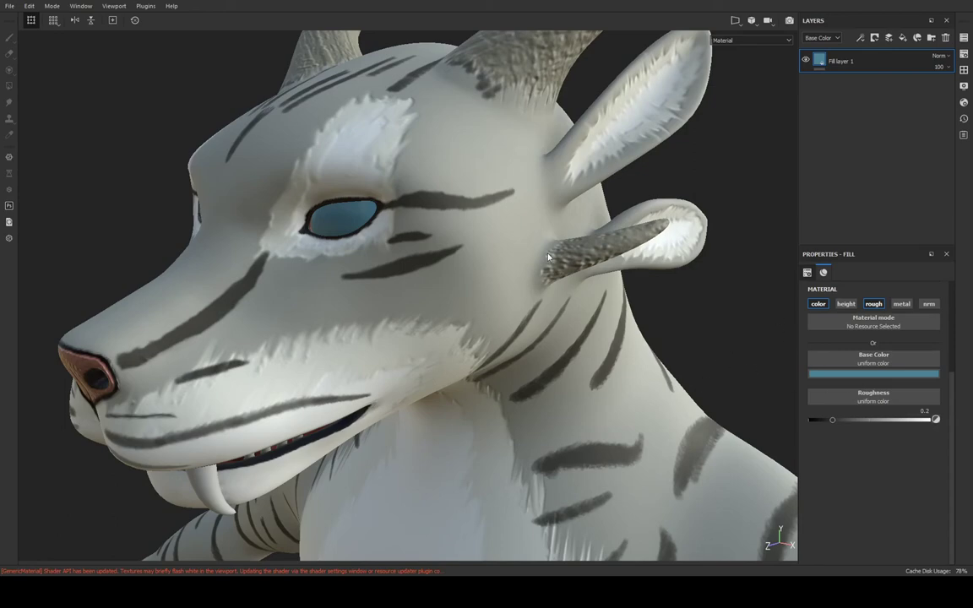
{"action": "left_click_drag", "start_coordinate": [549, 257], "coordinate": [675, 314], "text": "alt"}
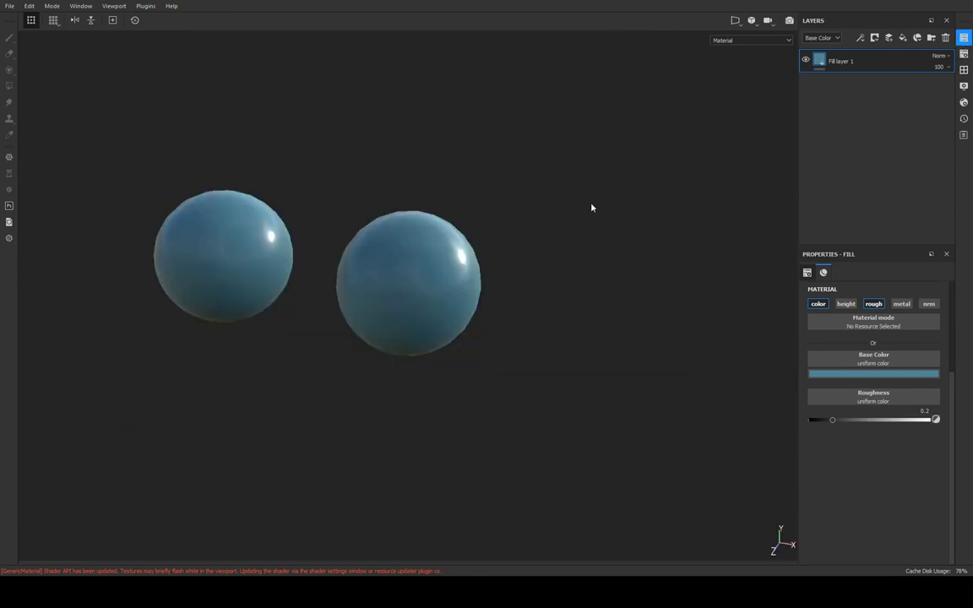
{"action": "mouse_move", "coordinate": [591, 206]}
{"action": "left_mouse_down", "text": "alt"}
{"action": "mouse_move", "coordinate": [484, 196]}
{"action": "mouse_move", "coordinate": [526, 183]}
{"action": "left_mouse_up", "text": "alt"}
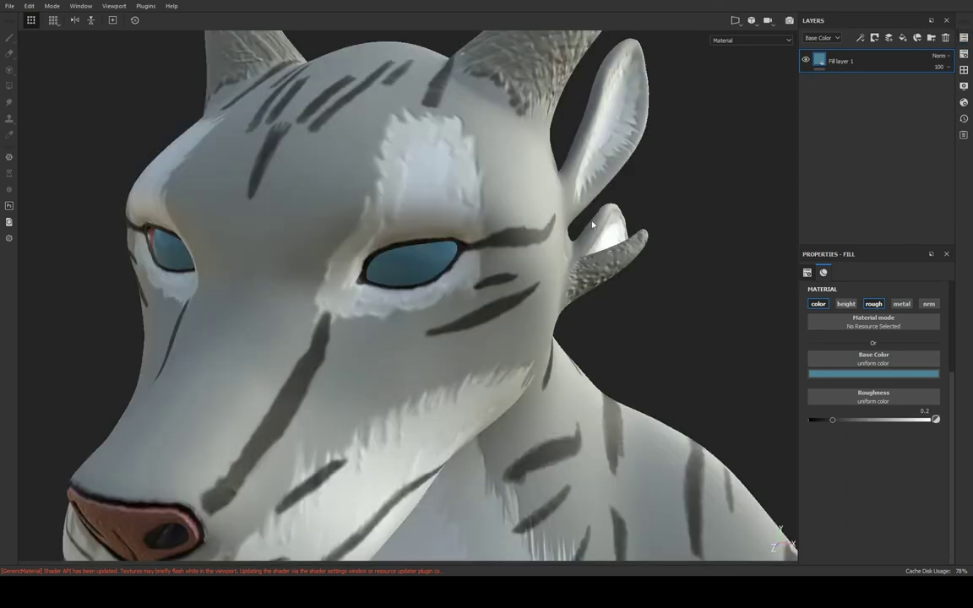
{"action": "key", "text": "ctrl+s"}
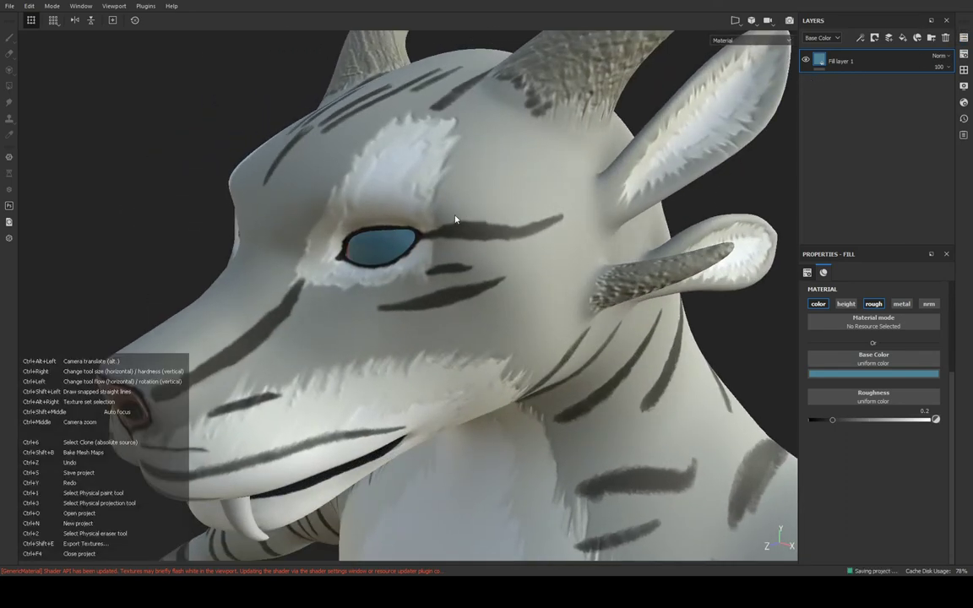
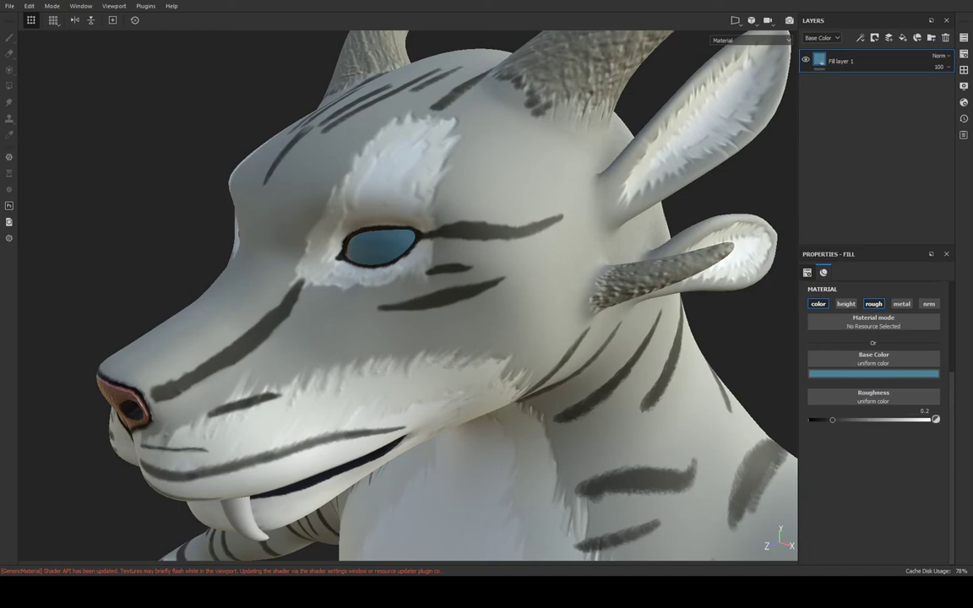
Add a new fill layer over the eye, keeping only its colour and roughness channels
{"action": "left_click_drag", "start_coordinate": [445, 305], "coordinate": [479, 293], "text": "alt"}
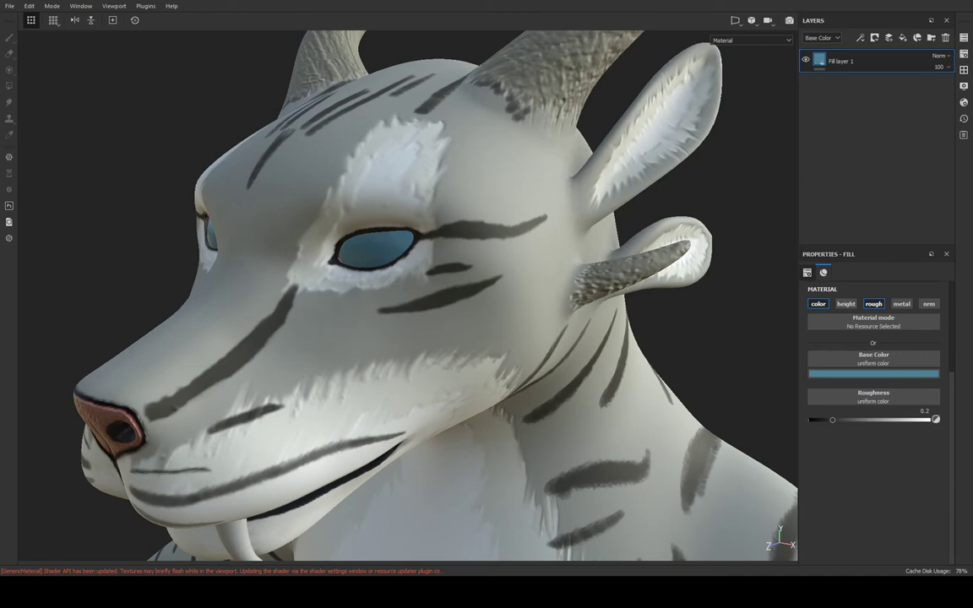
{"action": "left_click_drag", "start_coordinate": [135, 278], "coordinate": [234, 289], "text": "alt"}
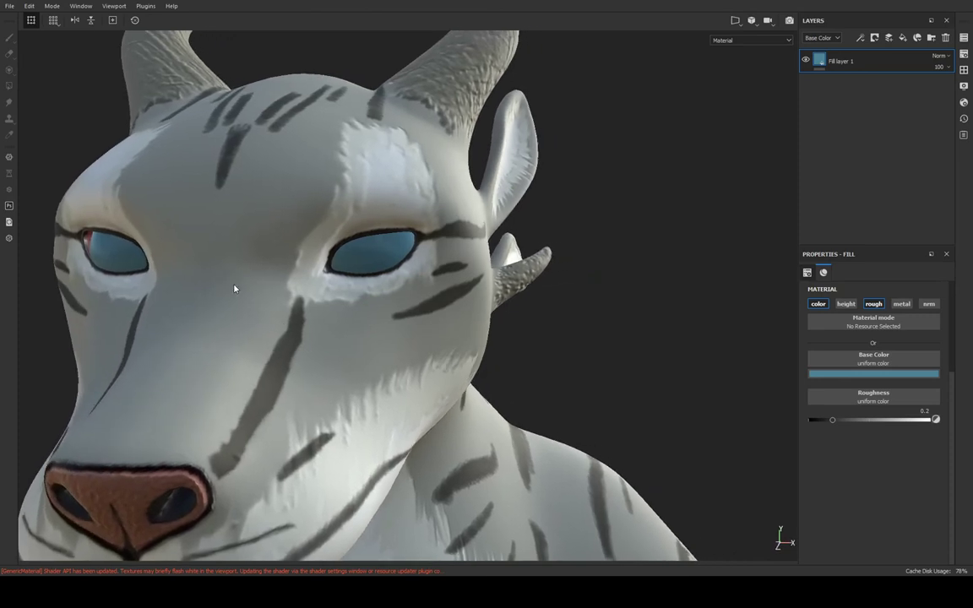
{"action": "mouse_move", "coordinate": [540, 402]}
{"action": "left_mouse_down", "text": "alt"}
{"action": "mouse_move", "coordinate": [557, 397]}
{"action": "mouse_move", "coordinate": [647, 453]}
{"action": "mouse_move", "coordinate": [630, 452]}
{"action": "mouse_move", "coordinate": [632, 465]}
{"action": "left_mouse_up", "text": "alt"}
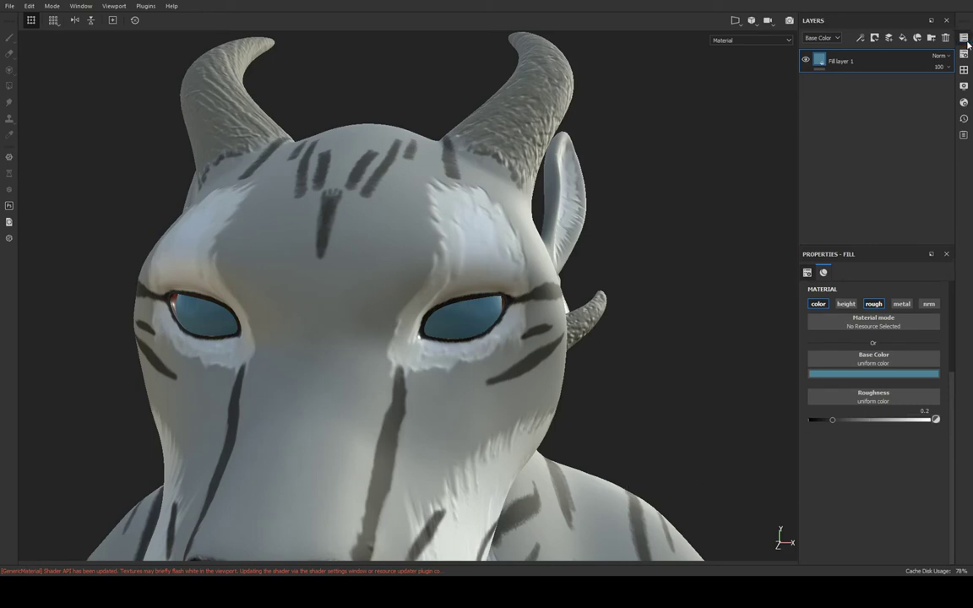
{"action": "left_click", "coordinate": [903, 38]}
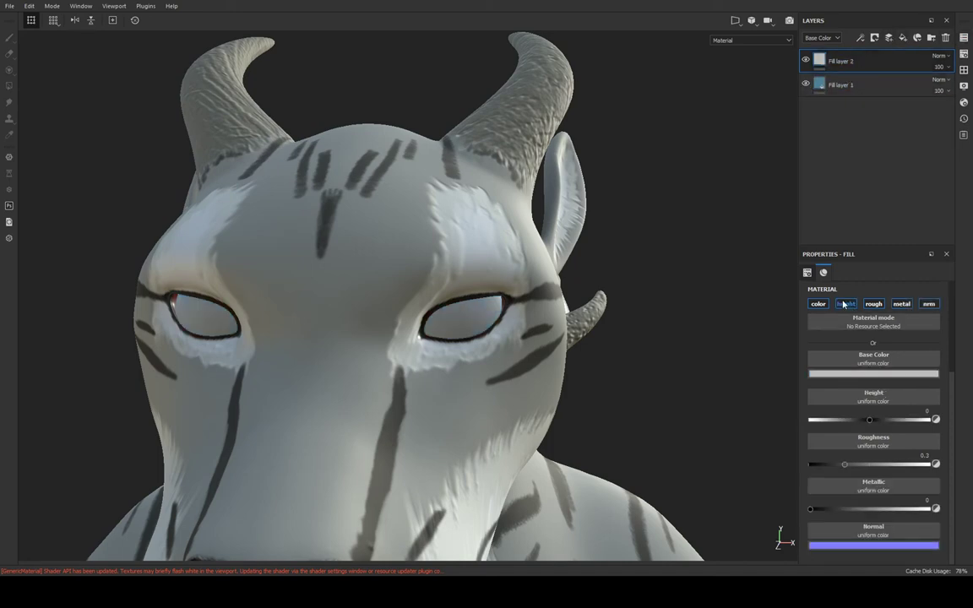
{"action": "left_click", "coordinate": [873, 303]}
{"action": "left_click", "coordinate": [901, 303]}
{"action": "left_click", "coordinate": [928, 303]}
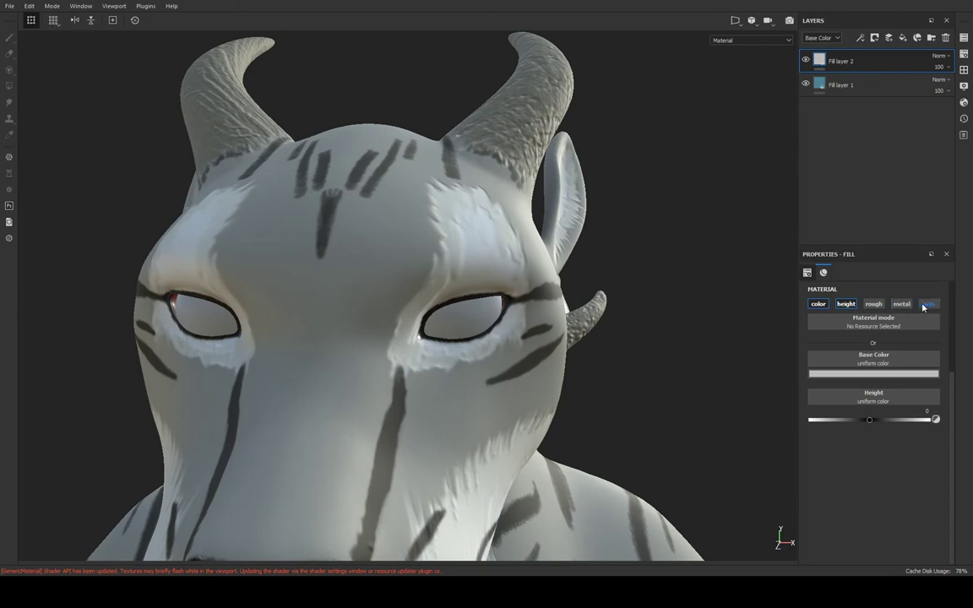
{"action": "left_click", "coordinate": [849, 305]}
{"action": "left_click", "coordinate": [874, 303]}
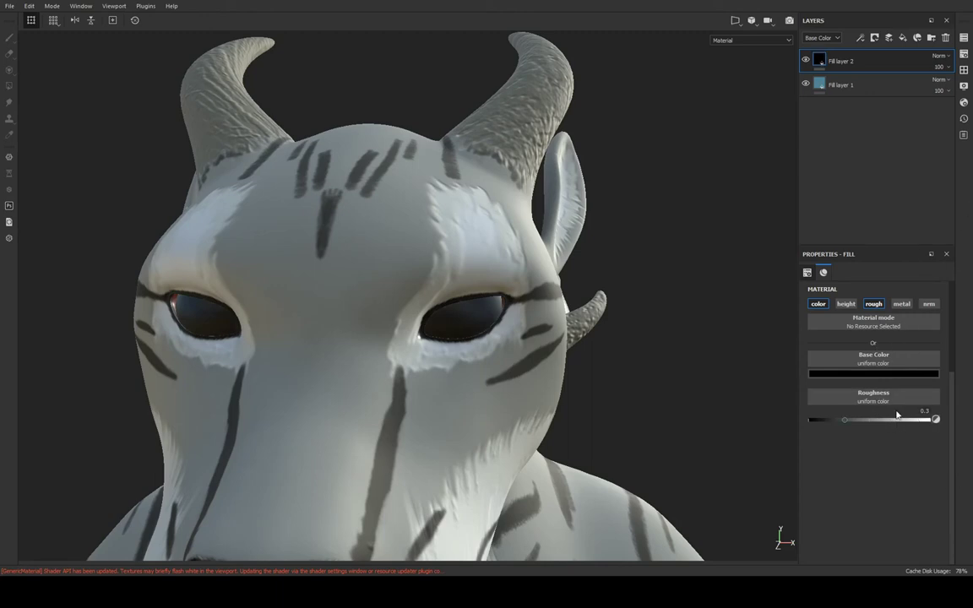
Try a lower roughness on the blue eye layer while comparing it with the black layer
{"action": "left_click", "coordinate": [846, 84]}
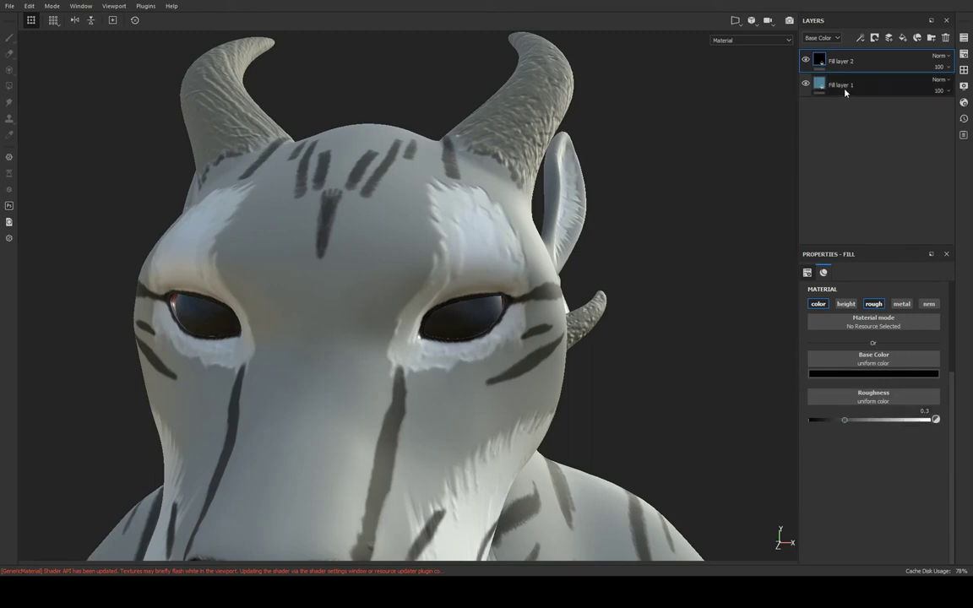
{"action": "left_click", "coordinate": [848, 63]}
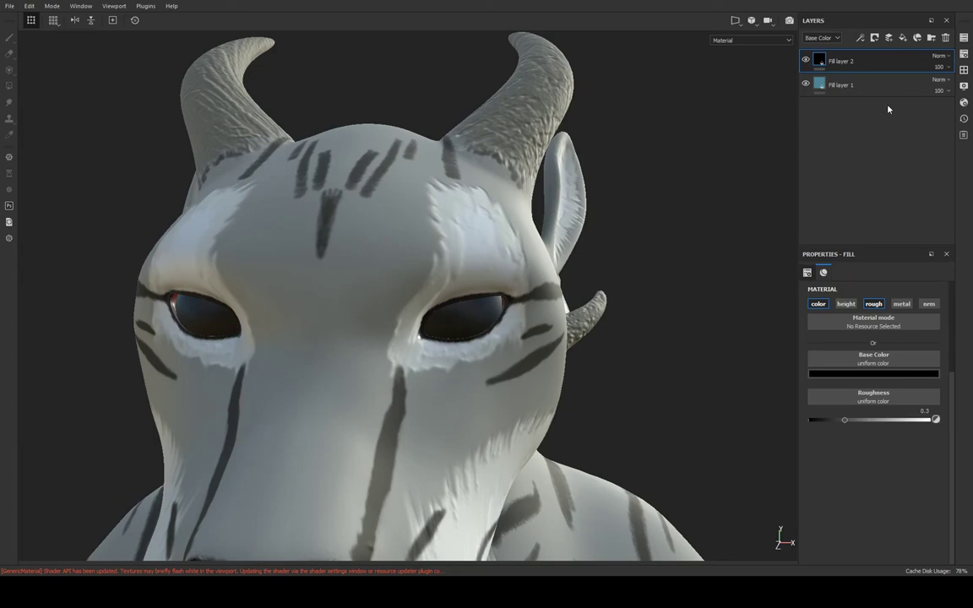
{"action": "left_click", "coordinate": [853, 89]}
{"action": "left_click_drag", "start_coordinate": [507, 211], "coordinate": [647, 204], "text": "alt"}
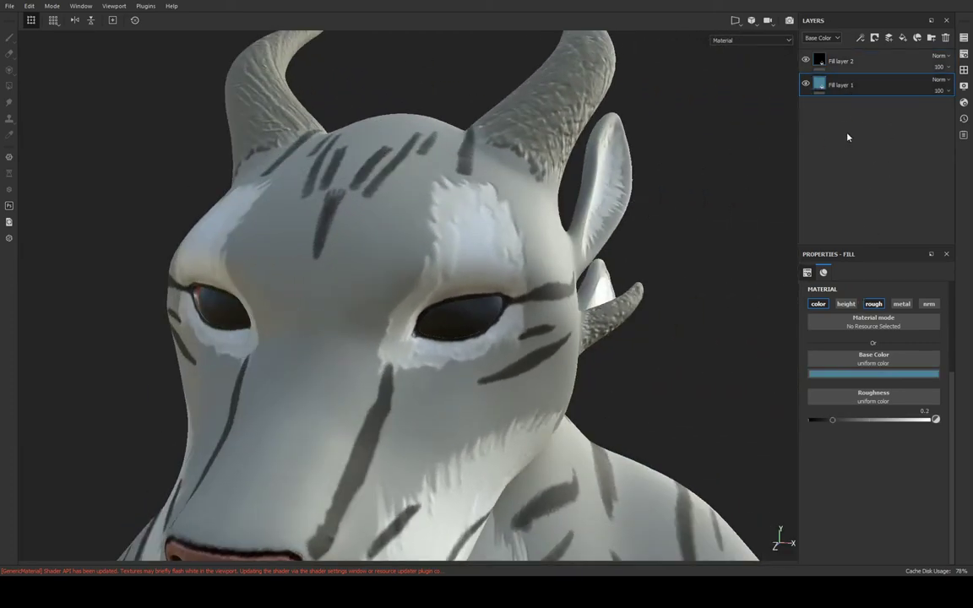
{"action": "left_click_drag", "start_coordinate": [831, 420], "coordinate": [820, 420]}
{"action": "left_click", "coordinate": [840, 61]}
{"action": "left_click_drag", "start_coordinate": [667, 230], "coordinate": [467, 185], "text": "alt"}
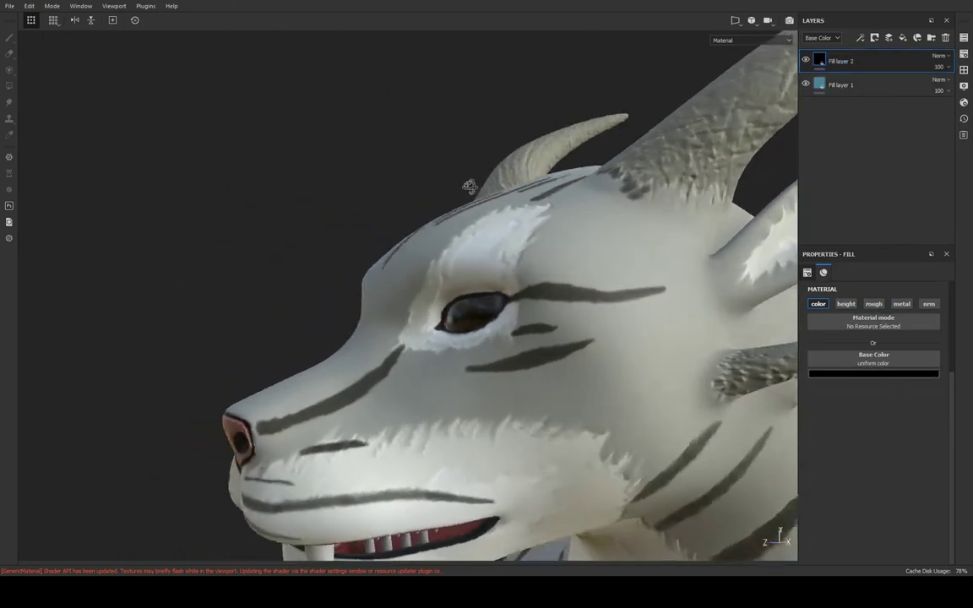
{"action": "right_click_drag", "start_coordinate": [467, 185], "coordinate": [467, 251], "text": "alt"}
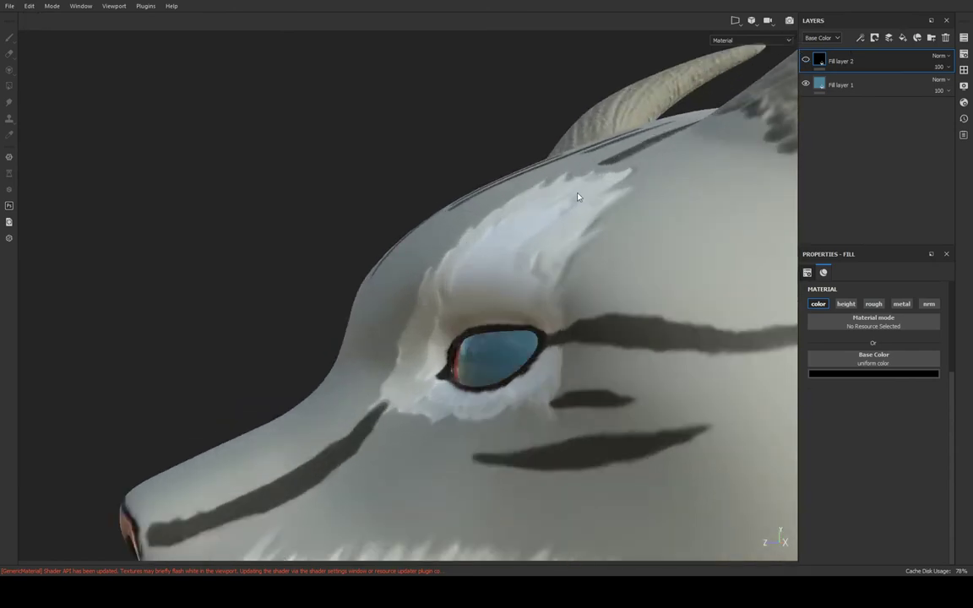
{"action": "left_click_drag", "start_coordinate": [578, 195], "coordinate": [661, 244], "text": "alt"}
Set the blue eye layer's roughness to 0.15 and reselect the black fill layer
{"action": "left_click", "coordinate": [840, 85]}
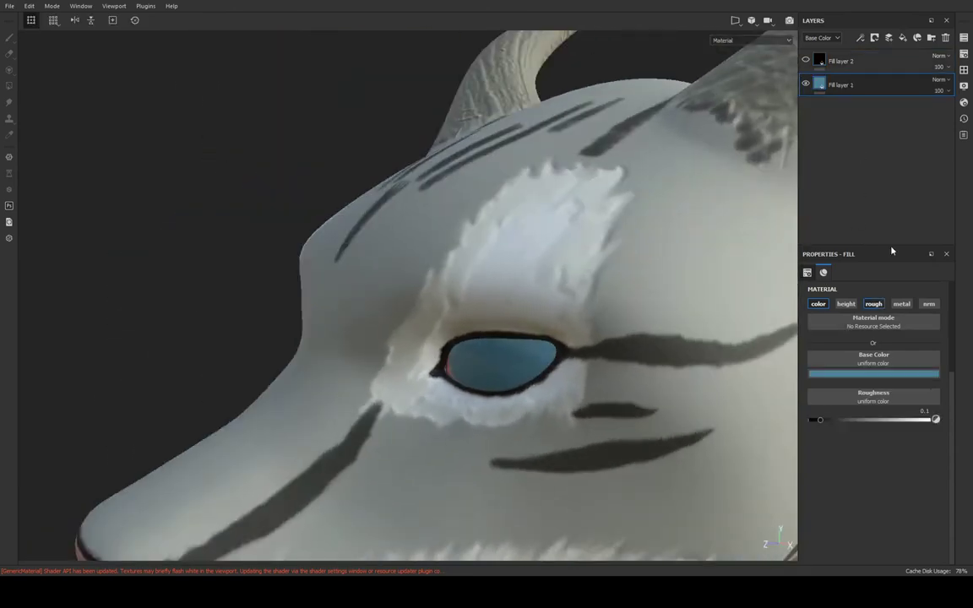
{"action": "left_click_drag", "start_coordinate": [879, 419], "coordinate": [934, 419]}
{"action": "type", "text": "5"}
{"action": "key", "text": "Return"}
{"action": "left_click", "coordinate": [809, 68]}
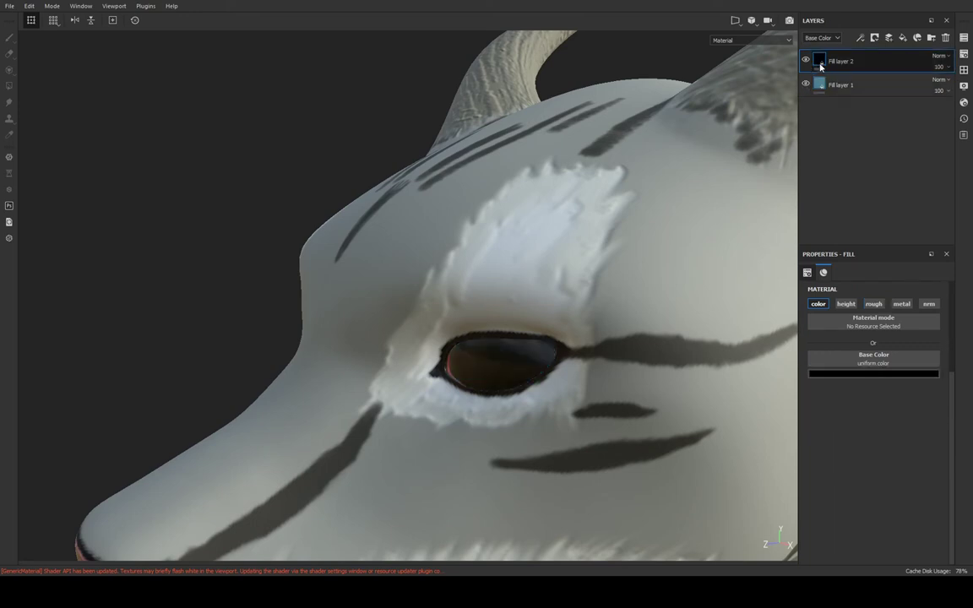
Give Fill layer 2 a black mask and fill the mask with Shape Circle Squeeze
{"action": "right_click", "coordinate": [831, 75]}
{"action": "left_click", "coordinate": [861, 106]}
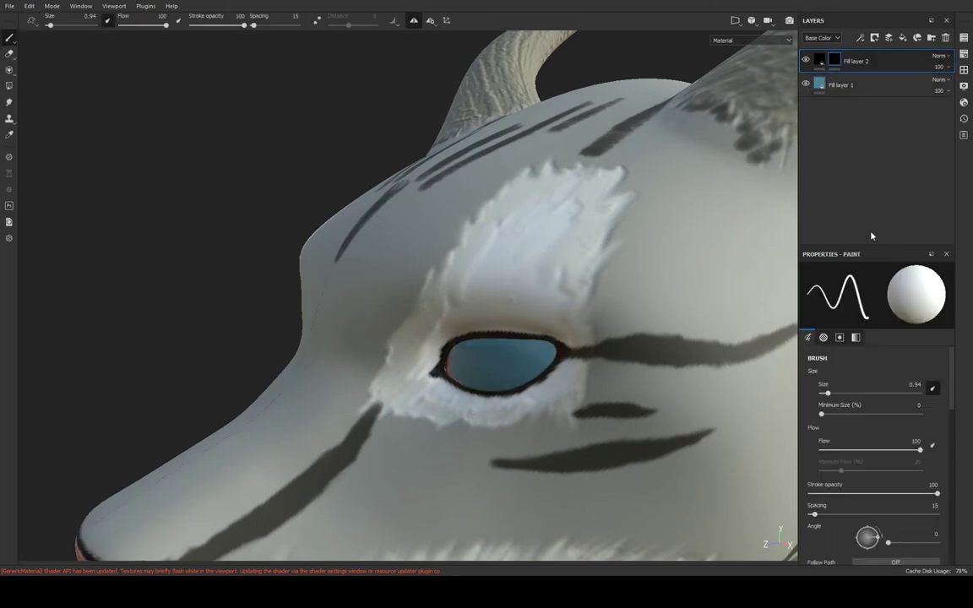
{"action": "mouse_move", "coordinate": [673, 152]}
{"action": "left_mouse_down", "text": "alt"}
{"action": "mouse_move", "coordinate": [713, 155]}
{"action": "mouse_move", "coordinate": [581, 206]}
{"action": "left_mouse_up", "text": "alt"}
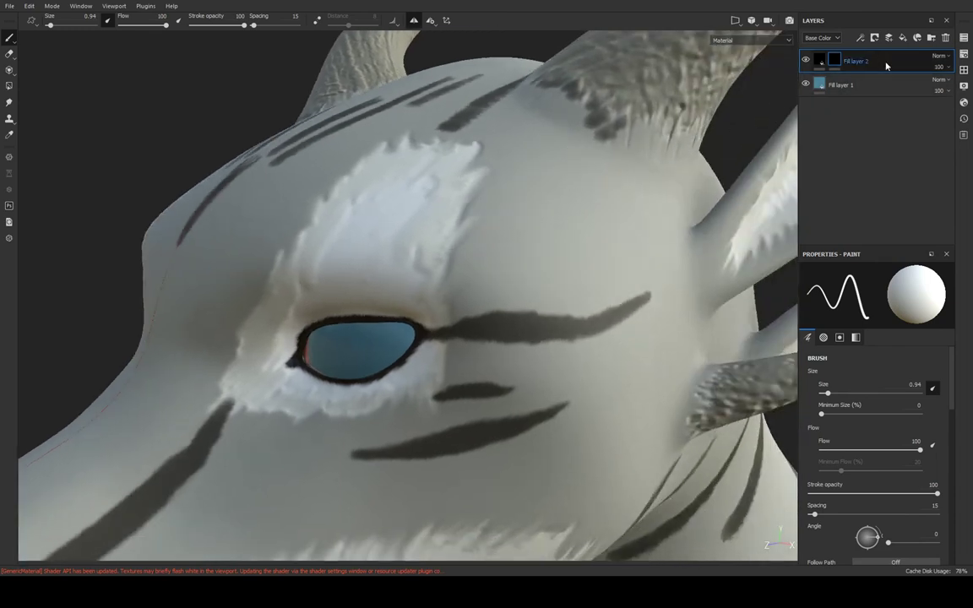
{"action": "left_click", "coordinate": [862, 42]}
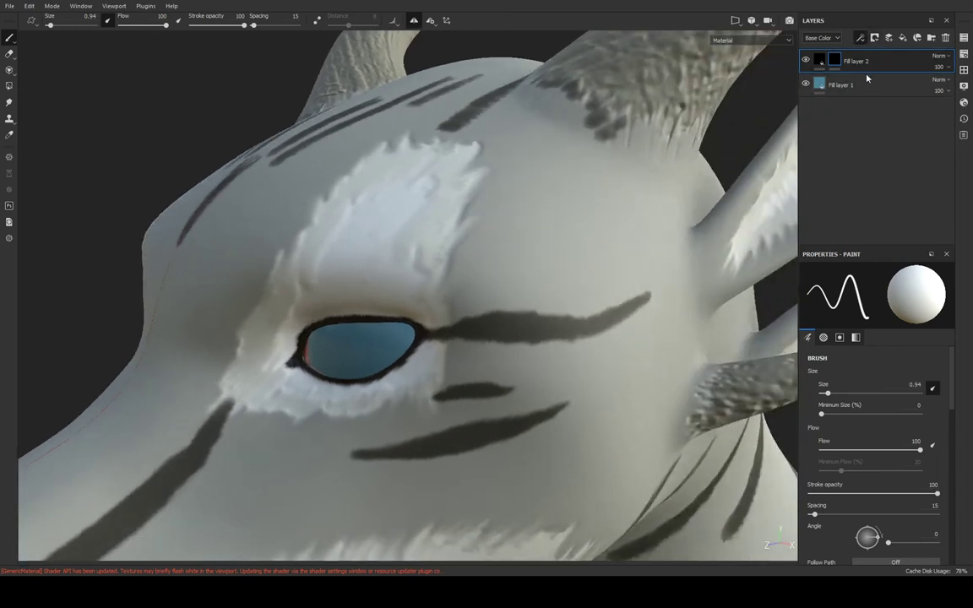
{"action": "left_click", "coordinate": [869, 77]}
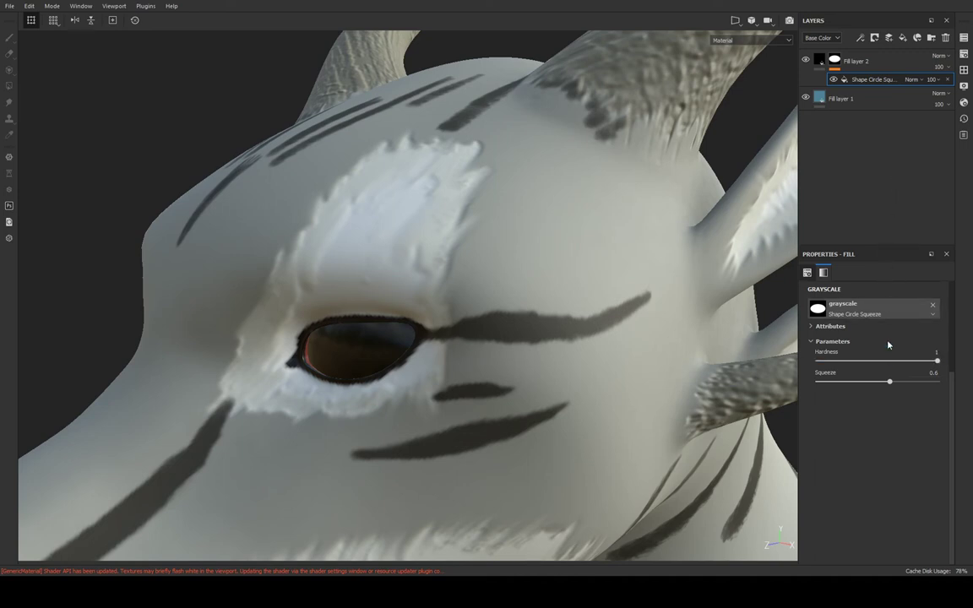
Set the pupil shape to no UV wrap, rotation 90 and scale 3.97, and narrow its squeeze
{"action": "scroll", "coordinate": [880, 347], "scroll_direction": "up", "scroll_amount": 2}
{"action": "scroll", "coordinate": [879, 354], "scroll_direction": "up", "scroll_amount": 2}
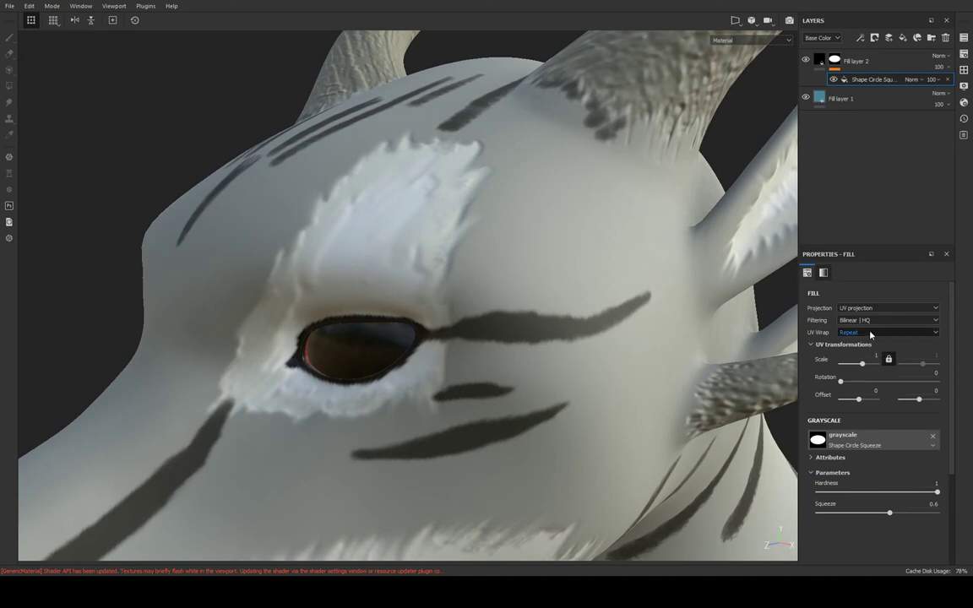
{"action": "left_click", "coordinate": [870, 334]}
{"action": "left_click", "coordinate": [874, 343]}
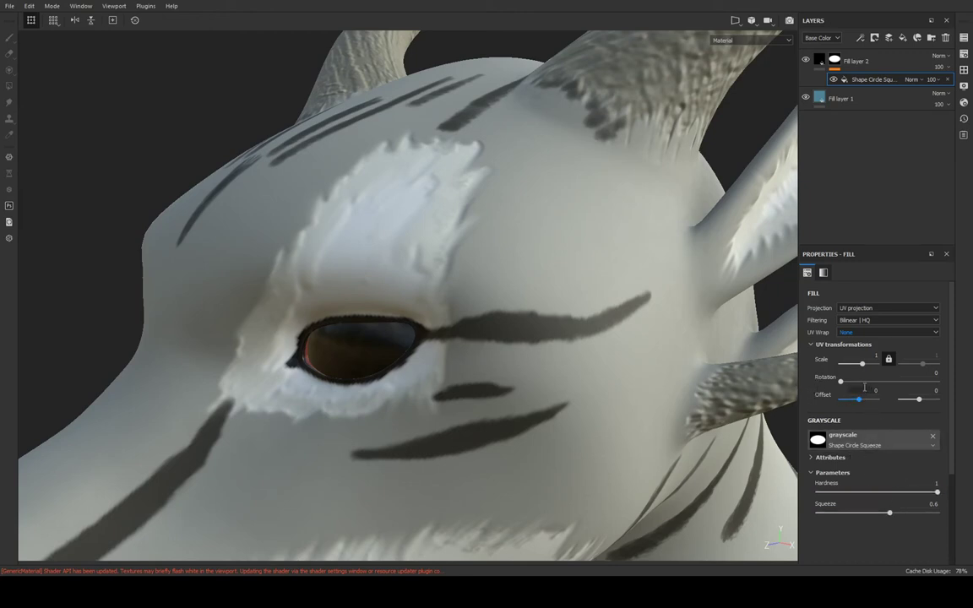
{"action": "mouse_move", "coordinate": [842, 382]}
{"action": "left_mouse_down"}
{"action": "mouse_move", "coordinate": [918, 385]}
{"action": "mouse_move", "coordinate": [910, 381]}
{"action": "left_mouse_up"}
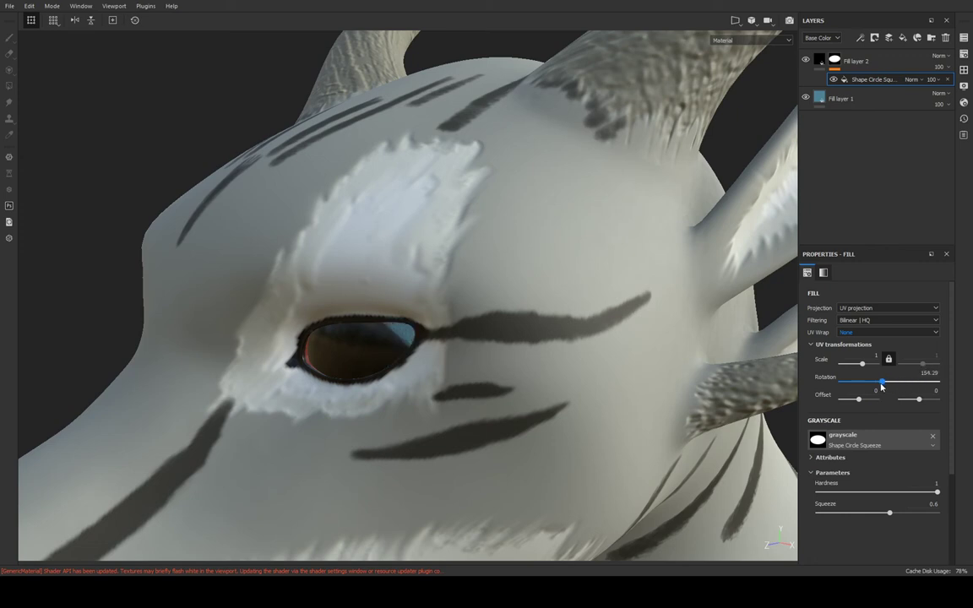
{"action": "left_click", "coordinate": [925, 374]}
{"action": "type", "text": "90"}
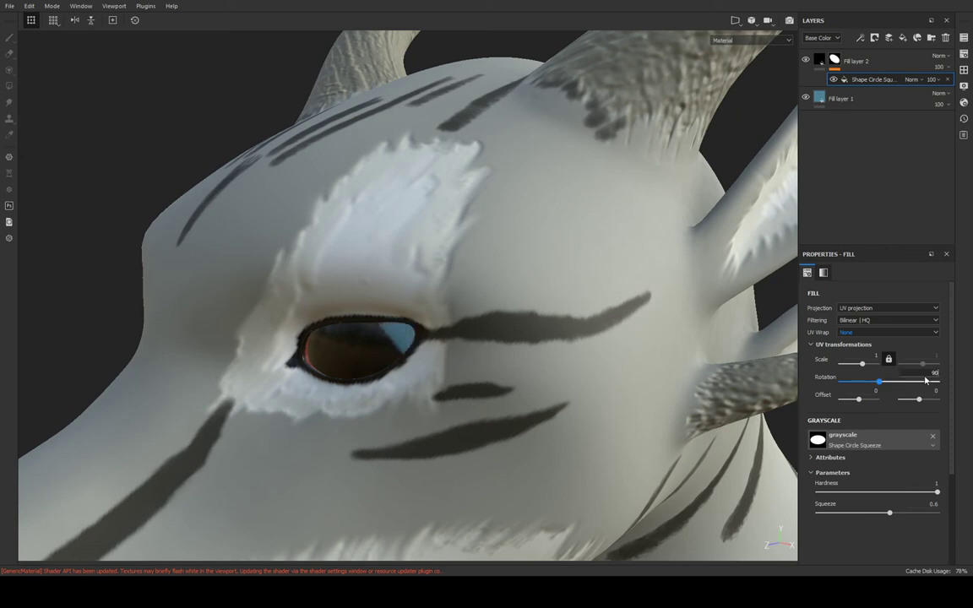
{"action": "key", "text": "Return"}
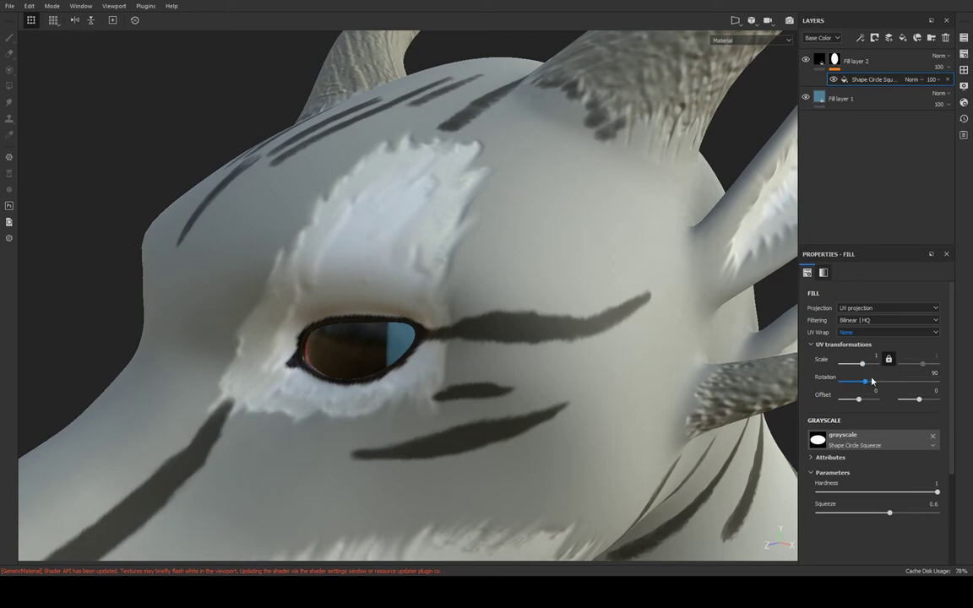
{"action": "left_click_drag", "start_coordinate": [863, 364], "coordinate": [865, 364]}
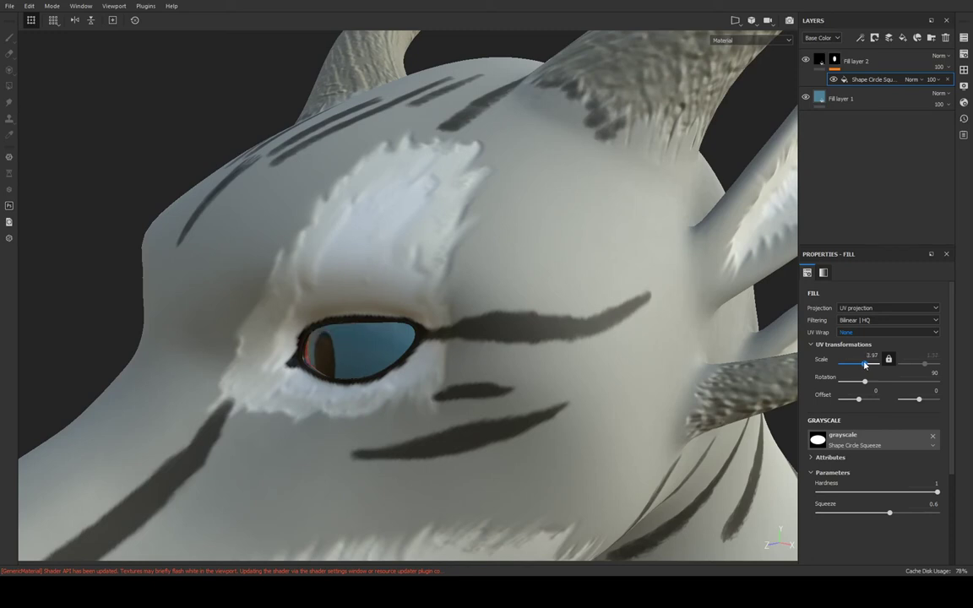
{"action": "mouse_move", "coordinate": [590, 320]}
{"action": "left_mouse_down", "text": "alt"}
{"action": "mouse_move", "coordinate": [683, 324]}
{"action": "mouse_move", "coordinate": [753, 374]}
{"action": "left_mouse_up", "text": "alt"}
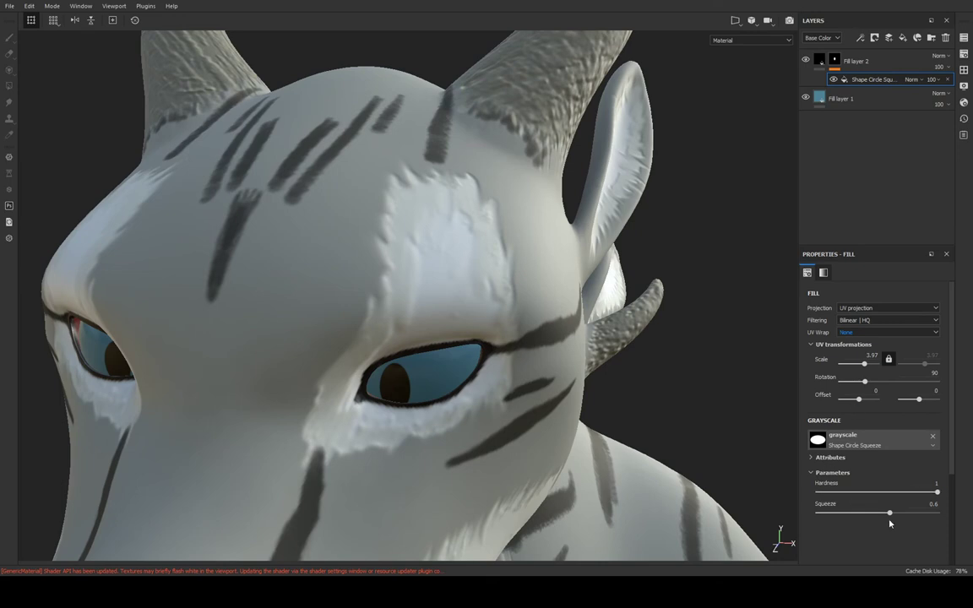
{"action": "left_click_drag", "start_coordinate": [890, 514], "coordinate": [868, 514]}
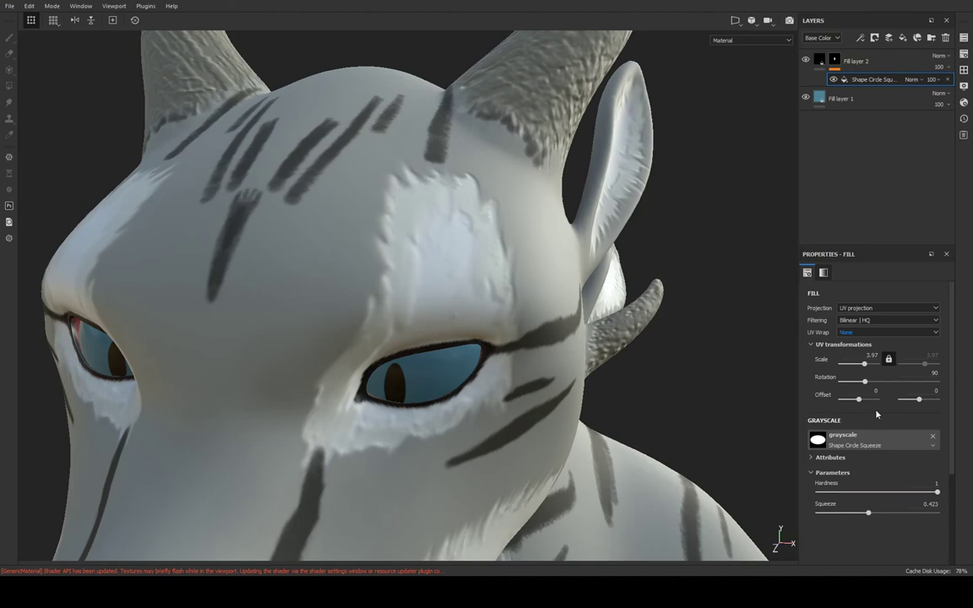
Fine-tune the pupil squeeze to about 0.547, undoing a trial rotation change
{"action": "mouse_move", "coordinate": [684, 374]}
{"action": "left_mouse_down", "text": "alt"}
{"action": "mouse_move", "coordinate": [733, 372]}
{"action": "mouse_move", "coordinate": [700, 354]}
{"action": "mouse_move", "coordinate": [721, 365]}
{"action": "mouse_move", "coordinate": [734, 391]}
{"action": "mouse_move", "coordinate": [696, 326]}
{"action": "mouse_move", "coordinate": [636, 322]}
{"action": "mouse_move", "coordinate": [689, 337]}
{"action": "mouse_move", "coordinate": [604, 310]}
{"action": "left_mouse_up", "text": "alt"}
{"action": "scroll", "coordinate": [605, 310], "scroll_direction": "up", "scroll_amount": 3}
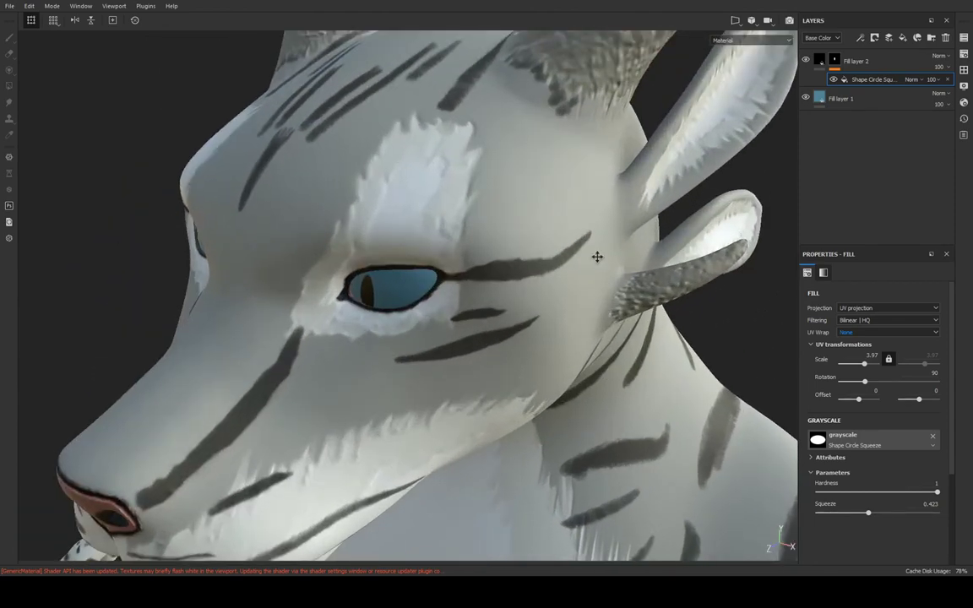
{"action": "left_click_drag", "start_coordinate": [597, 256], "coordinate": [601, 328], "text": "alt"}
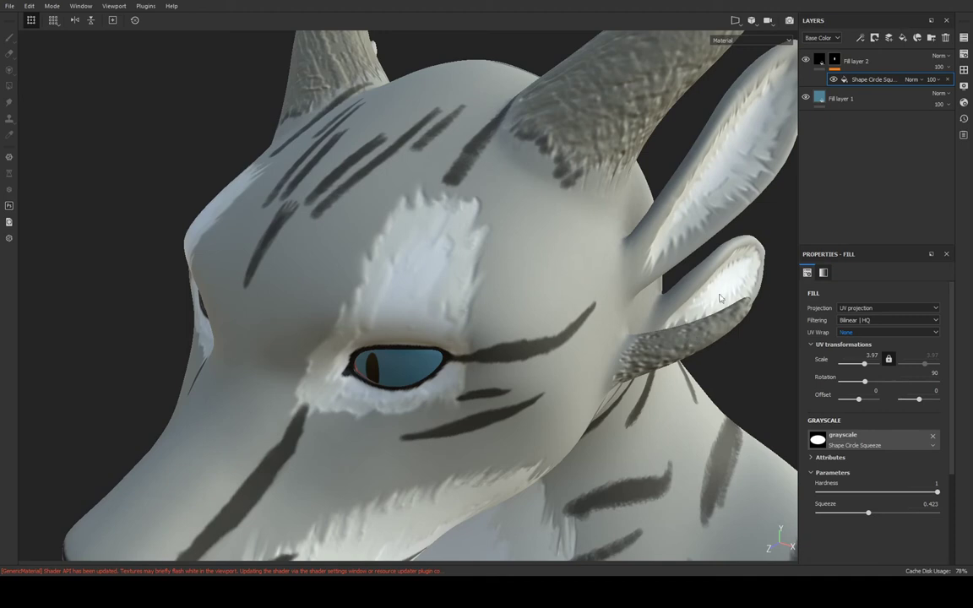
{"action": "left_click_drag", "start_coordinate": [720, 297], "coordinate": [630, 456], "text": "alt"}
{"action": "scroll", "coordinate": [630, 456], "scroll_direction": "up", "scroll_amount": 5}
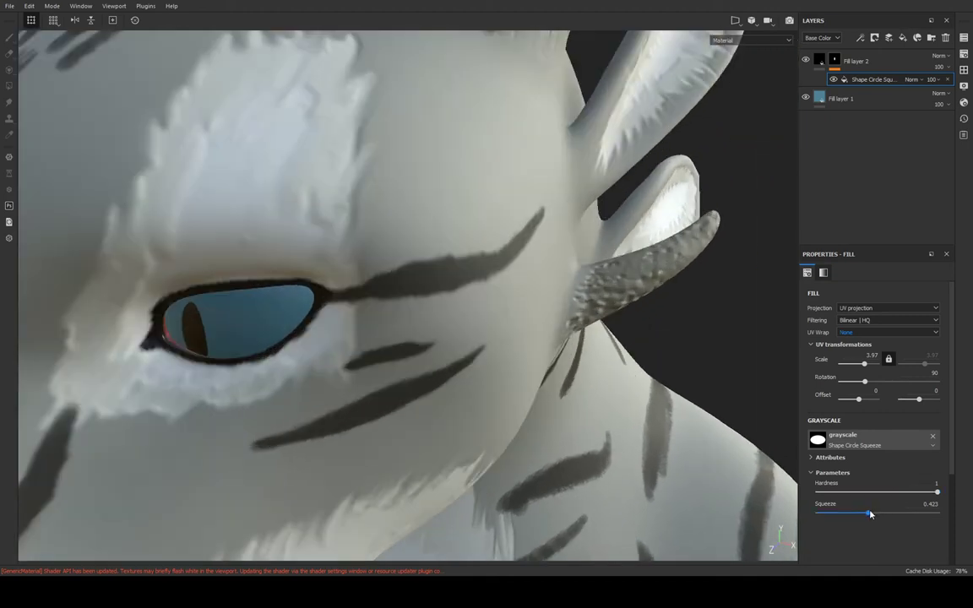
{"action": "mouse_move", "coordinate": [870, 514]}
{"action": "left_mouse_down"}
{"action": "mouse_move", "coordinate": [839, 512]}
{"action": "mouse_move", "coordinate": [883, 507]}
{"action": "mouse_move", "coordinate": [873, 511]}
{"action": "mouse_move", "coordinate": [323, 314]}
{"action": "left_mouse_up"}
{"action": "scroll", "coordinate": [322, 314], "scroll_direction": "up", "scroll_amount": 2}
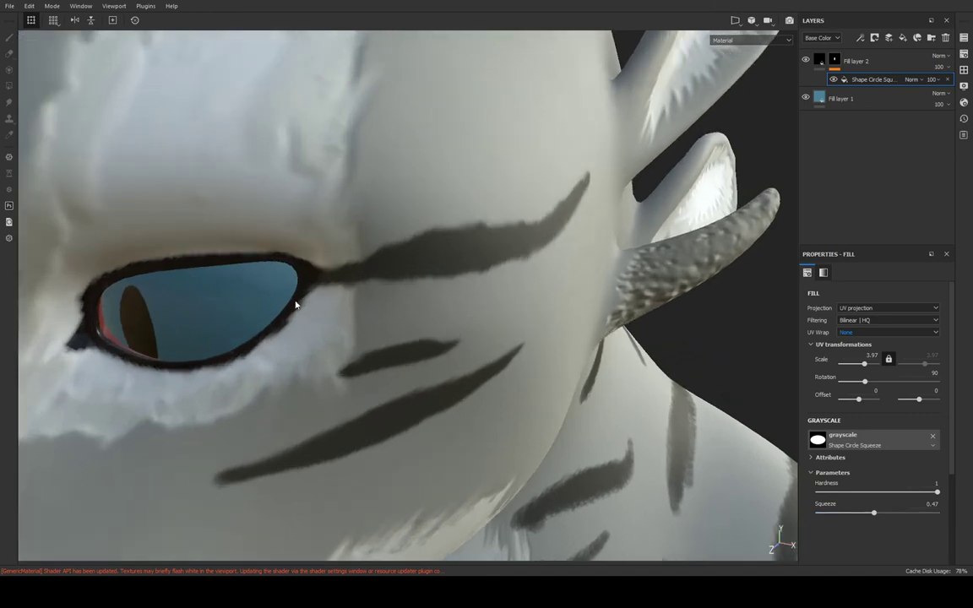
{"action": "left_click_drag", "start_coordinate": [269, 250], "coordinate": [439, 253], "text": "alt"}
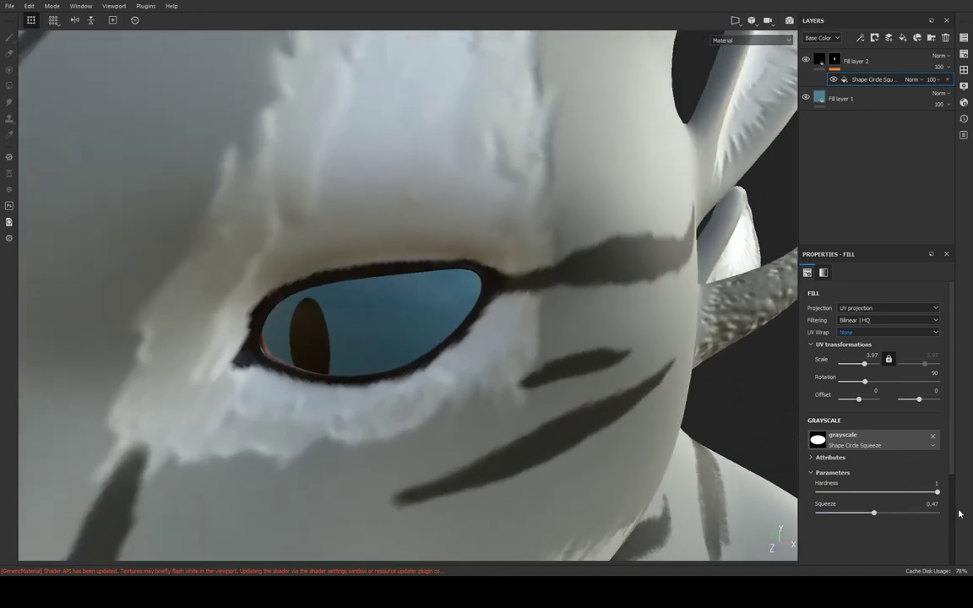
{"action": "mouse_move", "coordinate": [936, 491]}
{"action": "left_mouse_down"}
{"action": "mouse_move", "coordinate": [887, 492]}
{"action": "mouse_move", "coordinate": [971, 492]}
{"action": "left_mouse_up"}
{"action": "left_click_drag", "start_coordinate": [864, 381], "coordinate": [864, 386]}
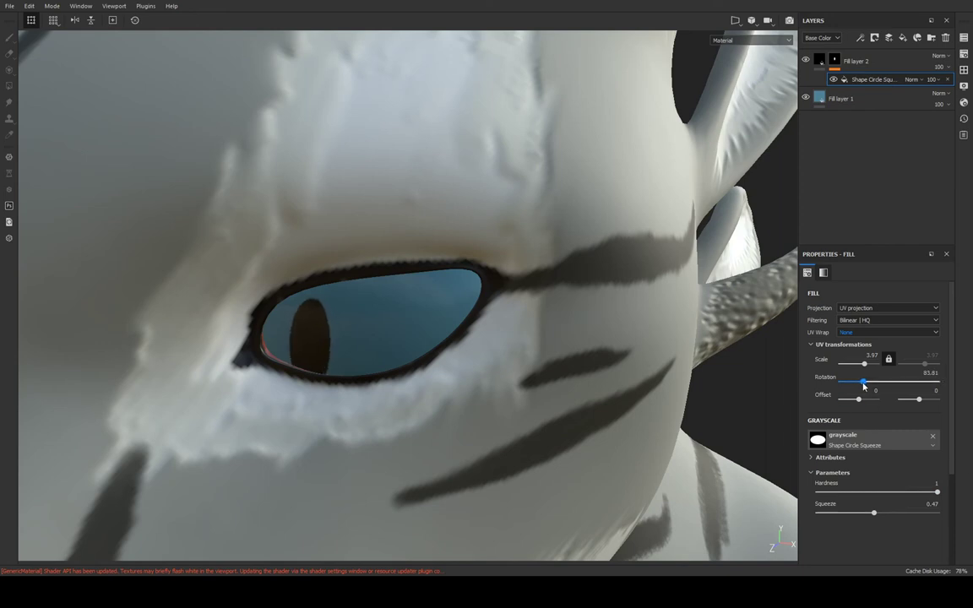
{"action": "key", "text": "ctrl+z"}
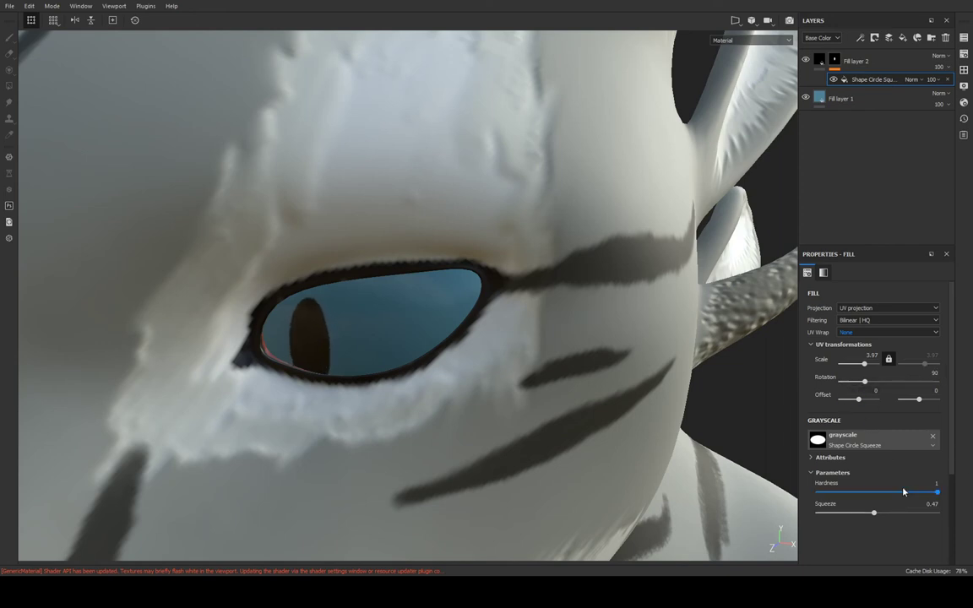
{"action": "mouse_move", "coordinate": [874, 514]}
{"action": "left_mouse_down"}
{"action": "mouse_move", "coordinate": [851, 512]}
{"action": "mouse_move", "coordinate": [929, 498]}
{"action": "mouse_move", "coordinate": [883, 502]}
{"action": "left_mouse_up"}
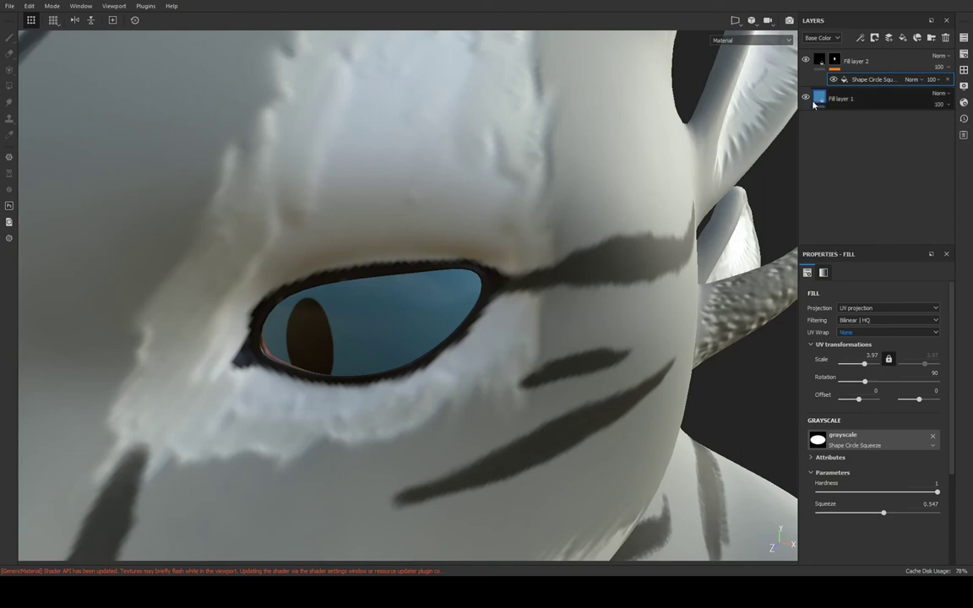
Add a colour-only fill effect to the eye's base Fill layer 1
{"action": "left_click", "coordinate": [834, 61]}
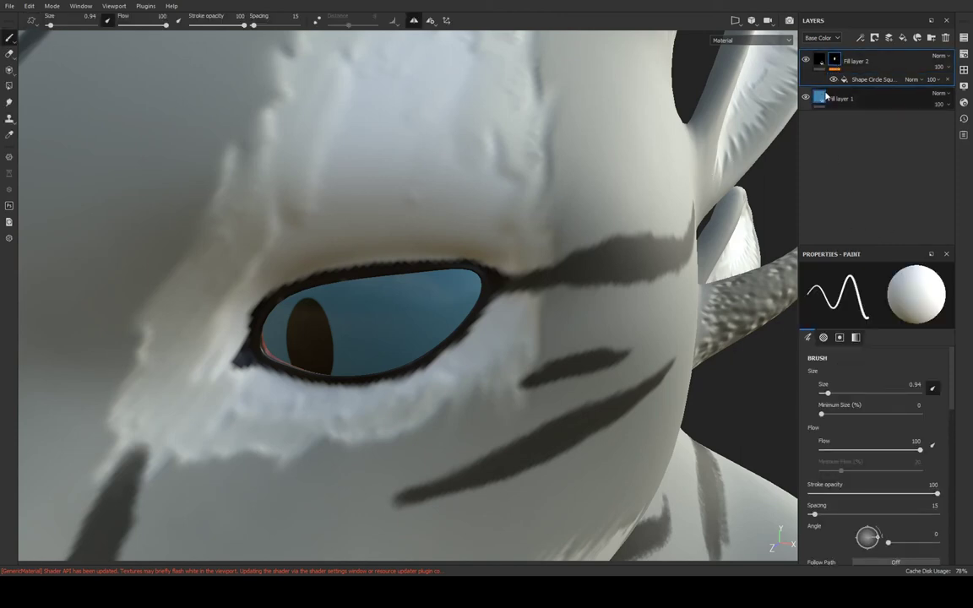
{"action": "left_click", "coordinate": [841, 98]}
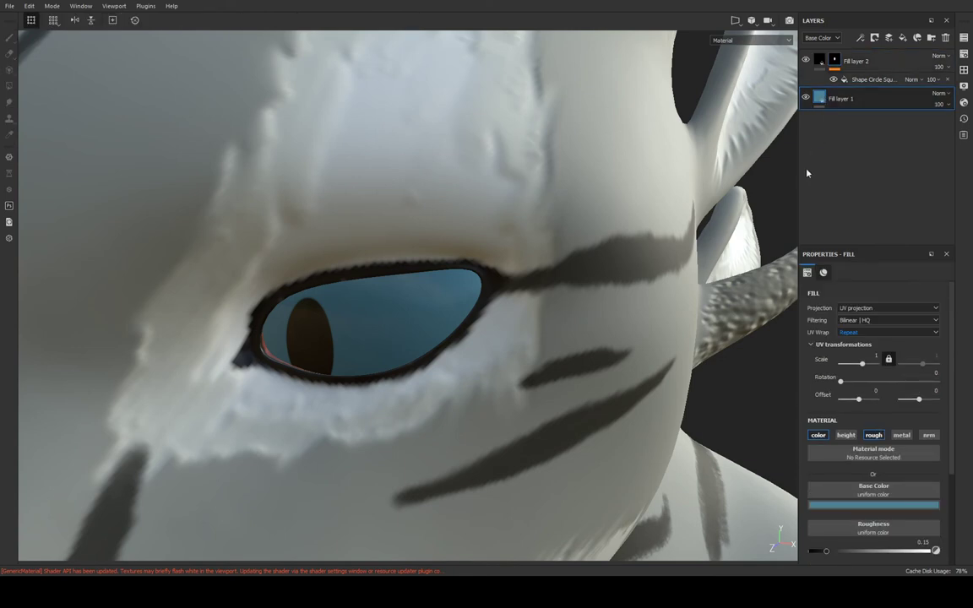
{"action": "left_click", "coordinate": [865, 78]}
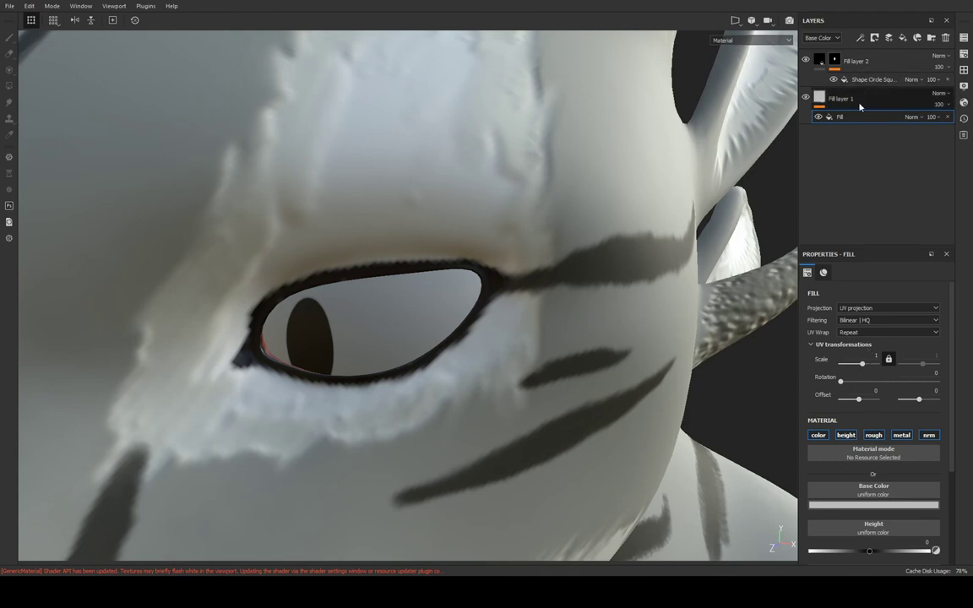
{"action": "left_click", "coordinate": [845, 435]}
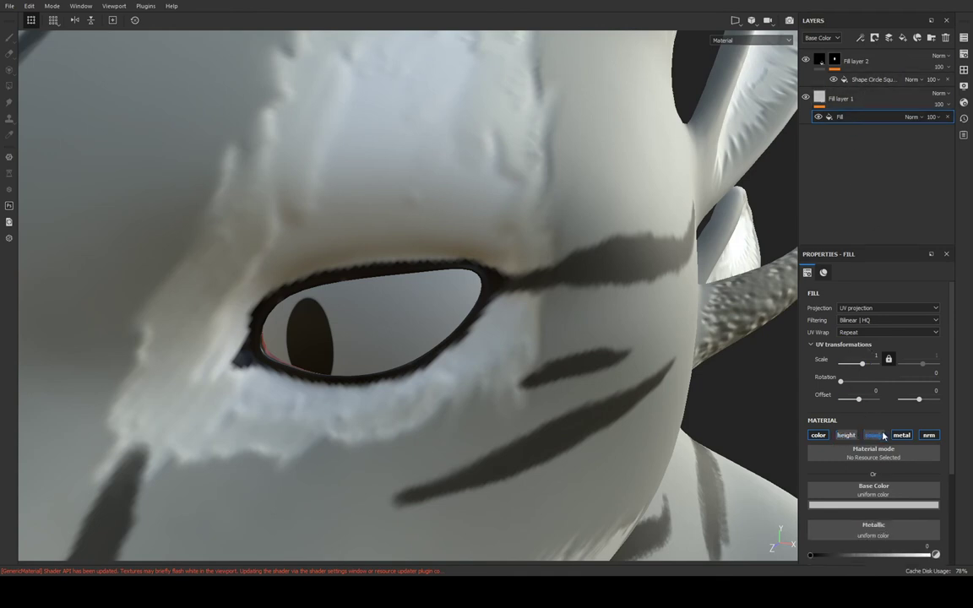
{"action": "left_click", "coordinate": [873, 435]}
{"action": "left_click", "coordinate": [901, 435]}
{"action": "left_click", "coordinate": [928, 435]}
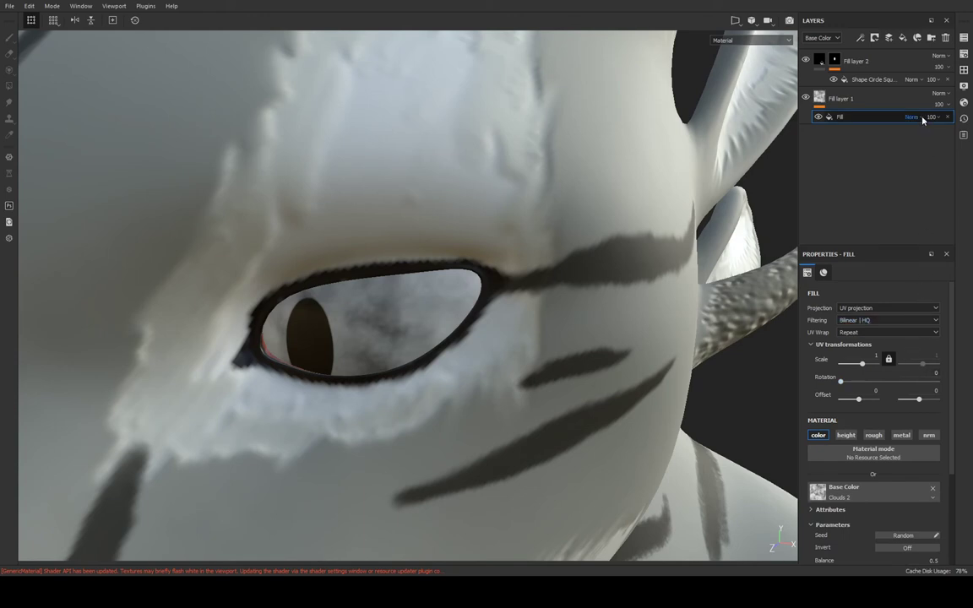
Blend a Clouds 2 texture over the blue iris at scale 0.37
{"action": "left_click", "coordinate": [920, 276]}
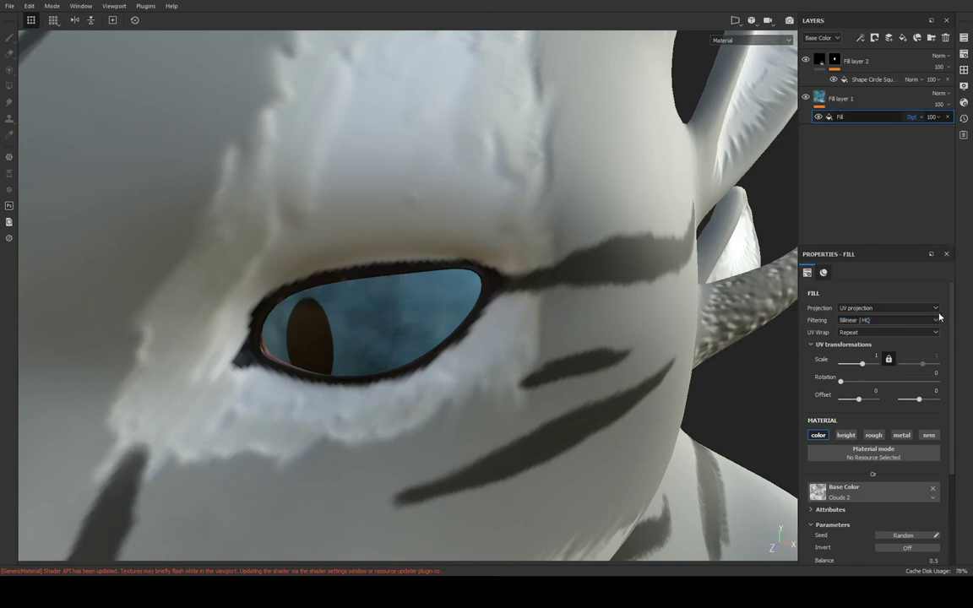
{"action": "mouse_move", "coordinate": [601, 252]}
{"action": "left_mouse_down", "text": "alt"}
{"action": "mouse_move", "coordinate": [575, 233]}
{"action": "mouse_move", "coordinate": [434, 214]}
{"action": "mouse_move", "coordinate": [644, 240]}
{"action": "left_mouse_up", "text": "alt"}
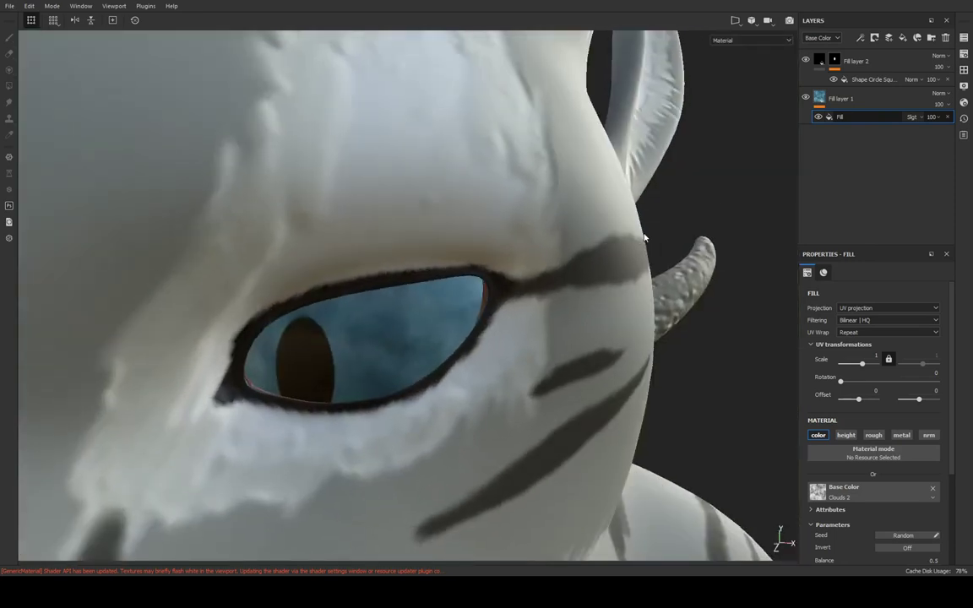
{"action": "left_click", "coordinate": [862, 367]}
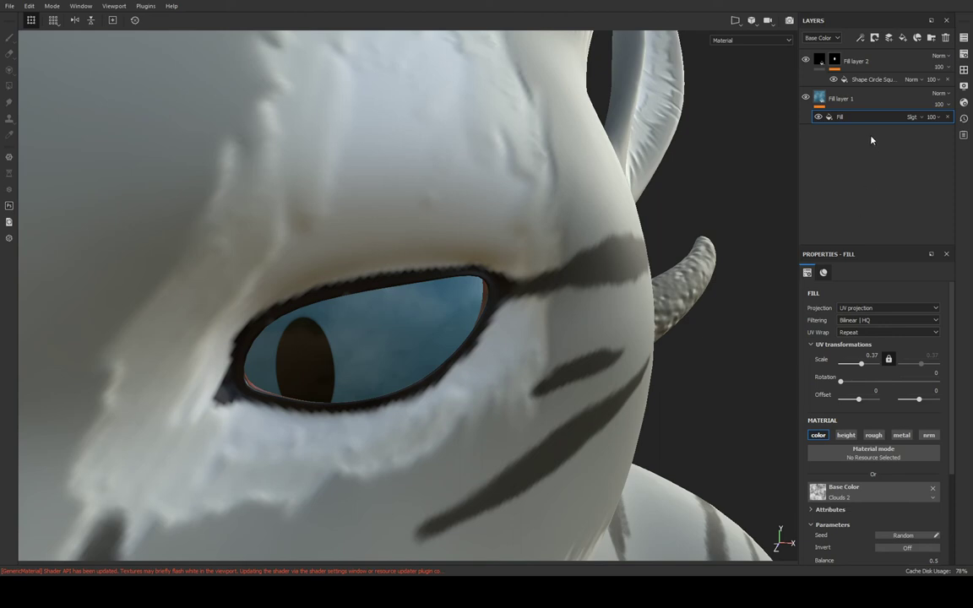
{"action": "left_click", "coordinate": [860, 37]}
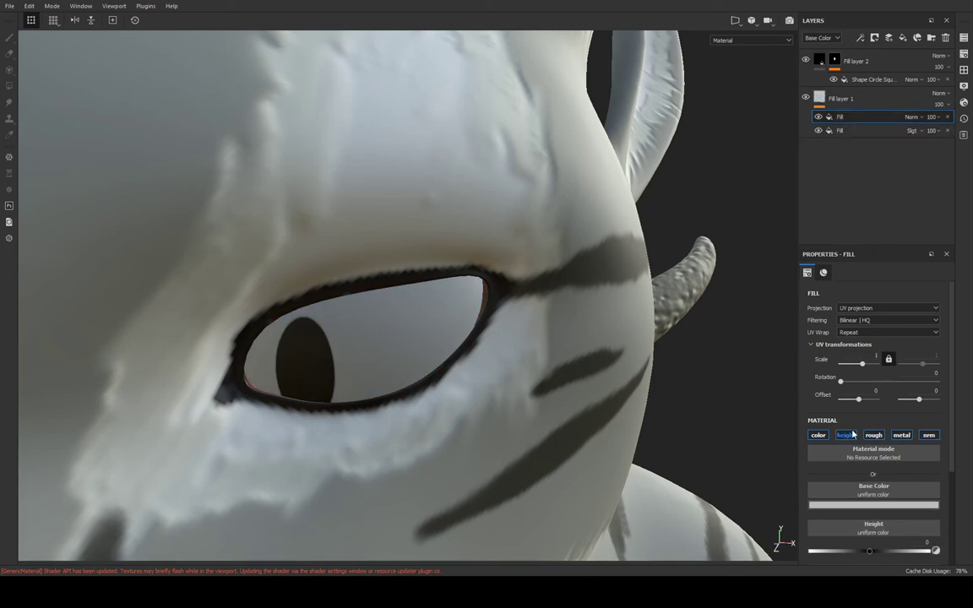
Make the new fill colour-only with an inverted Circle Inverted Gradient and set its blend mode
{"action": "left_click", "coordinate": [929, 434]}
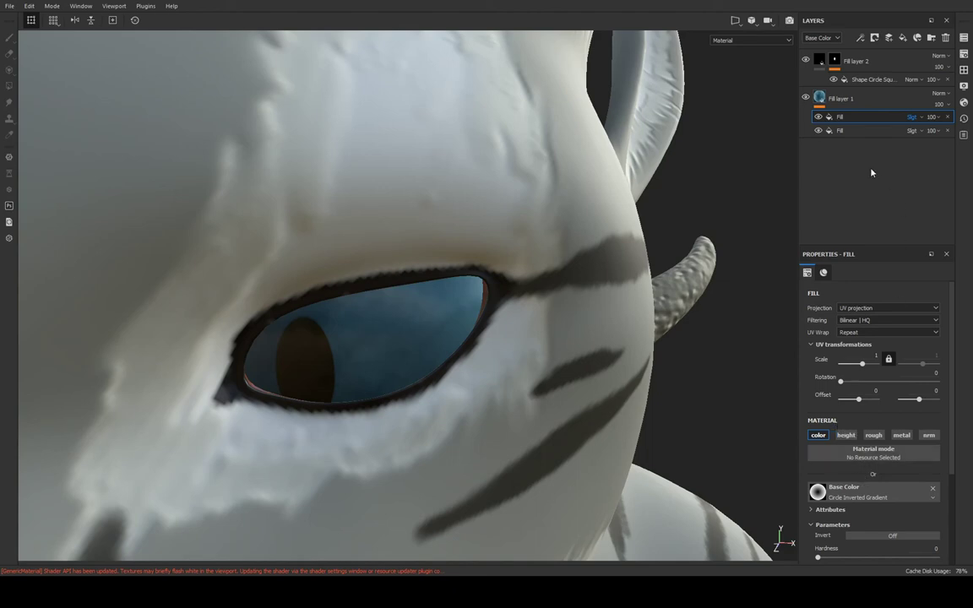
{"action": "left_click", "coordinate": [818, 131]}
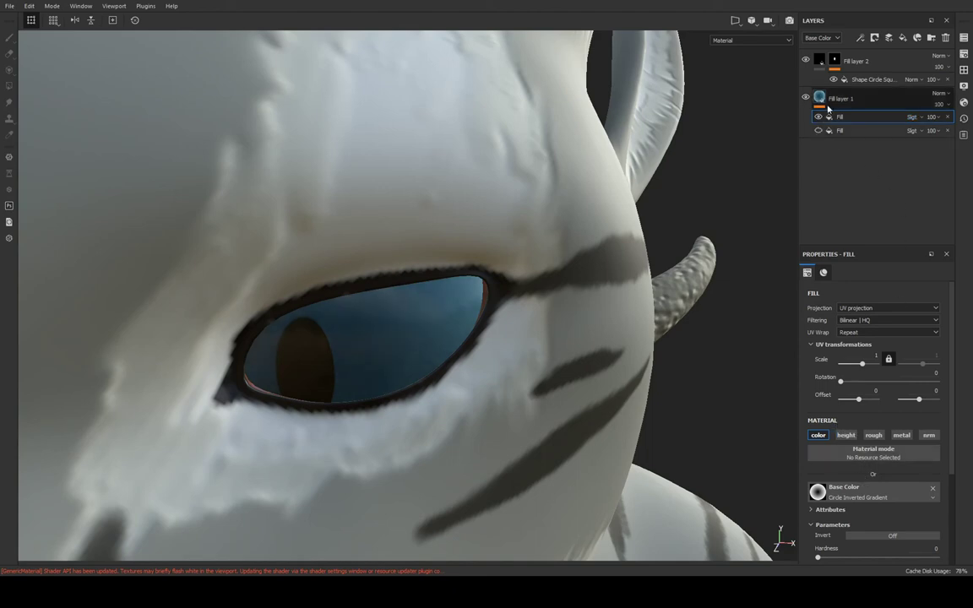
{"action": "left_click_drag", "start_coordinate": [648, 176], "coordinate": [650, 207], "text": "alt"}
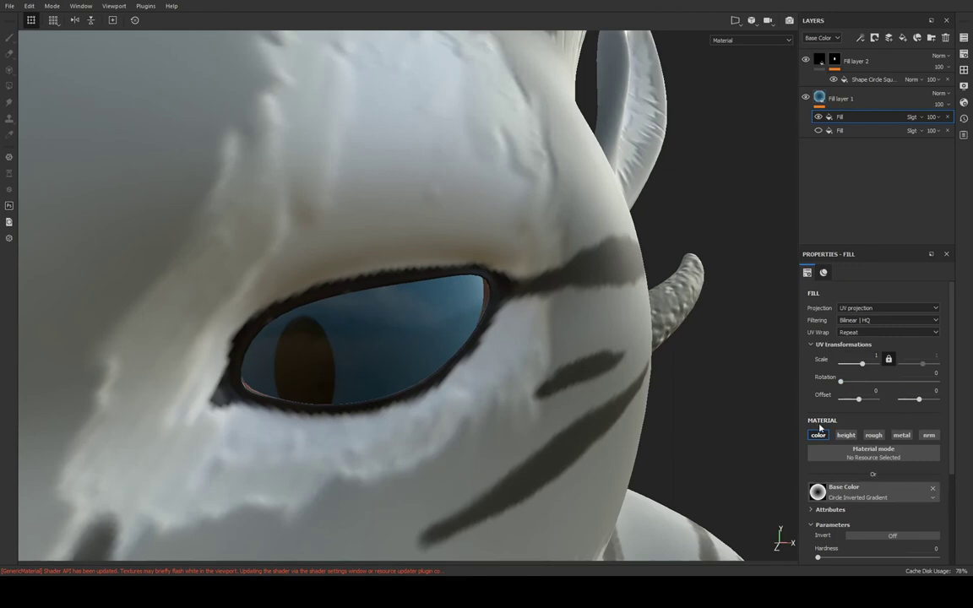
{"action": "left_click", "coordinate": [880, 538]}
{"action": "left_click_drag", "start_coordinate": [699, 290], "coordinate": [811, 185], "text": "alt"}
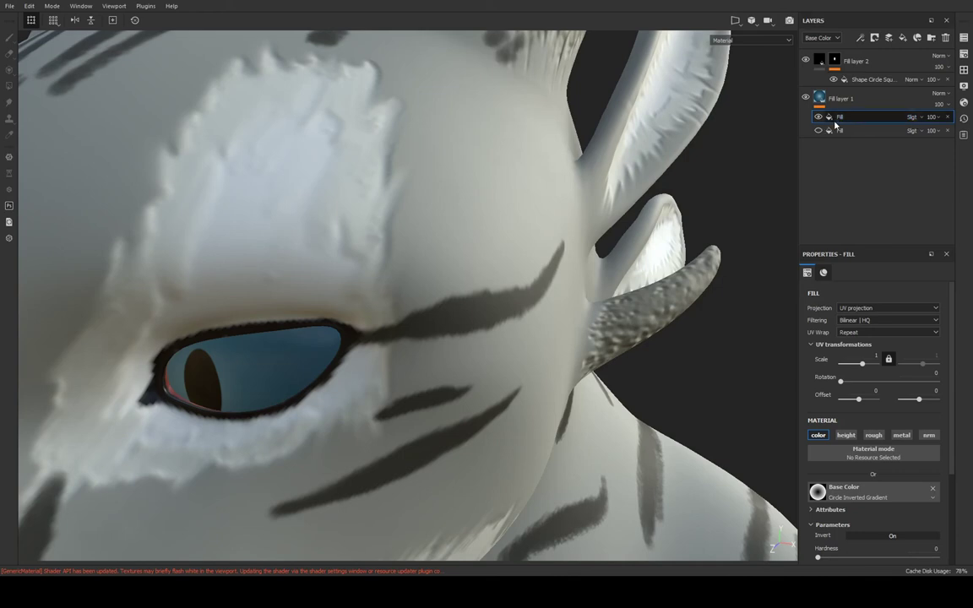
{"action": "left_click", "coordinate": [912, 116]}
{"action": "left_click", "coordinate": [827, 118]}
{"action": "left_click_drag", "start_coordinate": [858, 141], "coordinate": [664, 178], "text": "alt"}
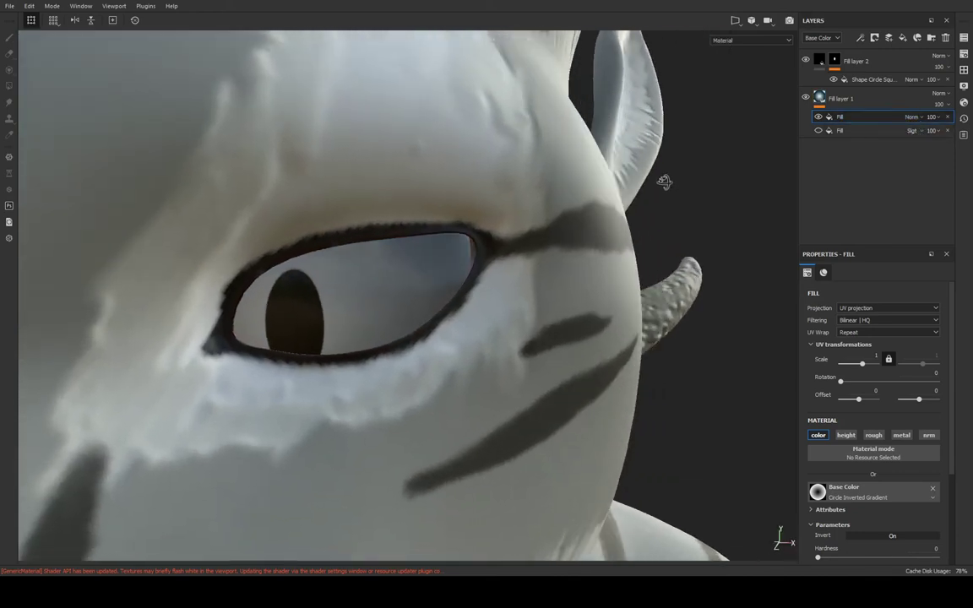
Stop the gradient from tiling with UV wrap None and lower its opacity to 51
{"action": "mouse_move", "coordinate": [863, 367]}
{"action": "left_mouse_down"}
{"action": "mouse_move", "coordinate": [854, 369]}
{"action": "mouse_move", "coordinate": [864, 369]}
{"action": "left_mouse_up"}
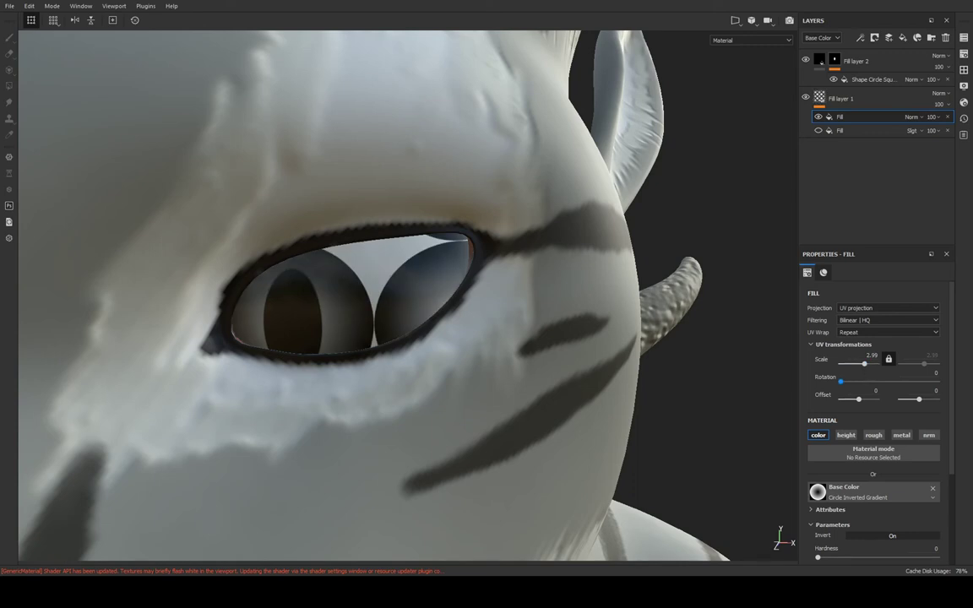
{"action": "key", "text": "ctrl+z"}
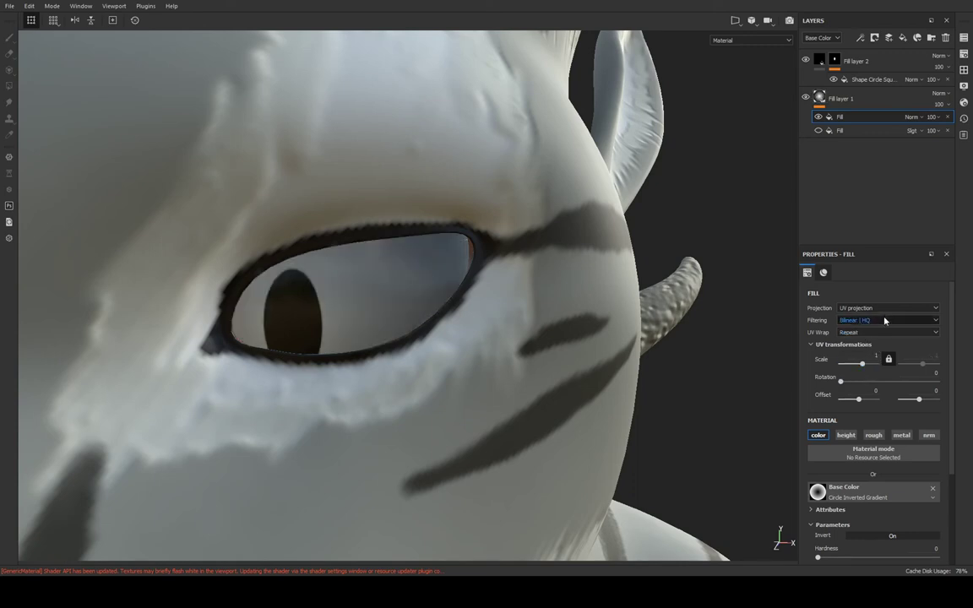
{"action": "left_click", "coordinate": [887, 332]}
{"action": "left_click", "coordinate": [870, 369]}
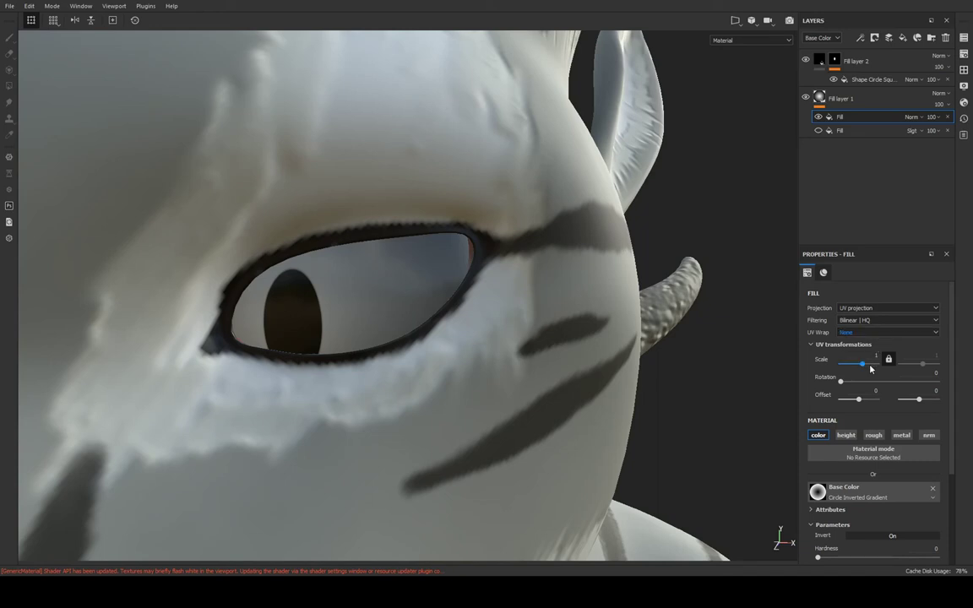
{"action": "left_click_drag", "start_coordinate": [870, 369], "coordinate": [862, 367]}
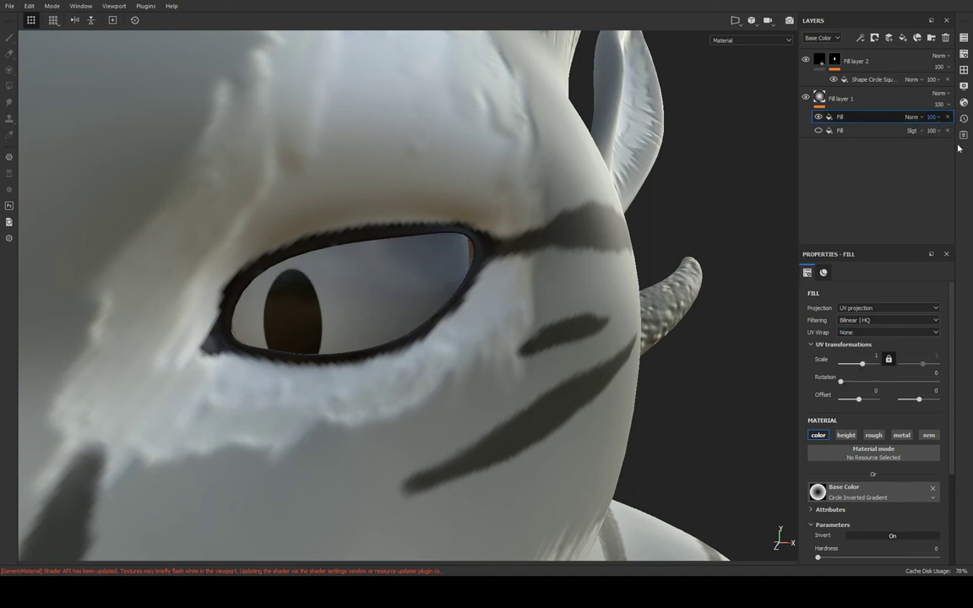
{"action": "mouse_move", "coordinate": [937, 142]}
{"action": "left_mouse_down"}
{"action": "mouse_move", "coordinate": [947, 147]}
{"action": "mouse_move", "coordinate": [823, 135]}
{"action": "left_mouse_up"}
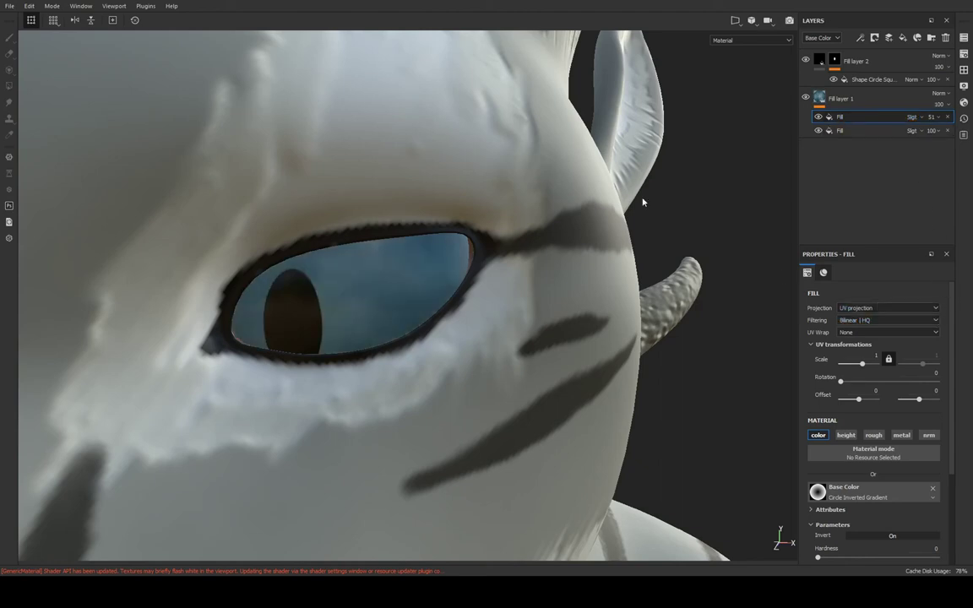
Orbit and zoom around the tiger's face to review both blue eyes, then save with Ctrl+S
{"action": "mouse_move", "coordinate": [682, 241]}
{"action": "left_mouse_down", "text": "alt"}
{"action": "mouse_move", "coordinate": [453, 251]}
{"action": "mouse_move", "coordinate": [619, 212]}
{"action": "left_mouse_up", "text": "alt"}
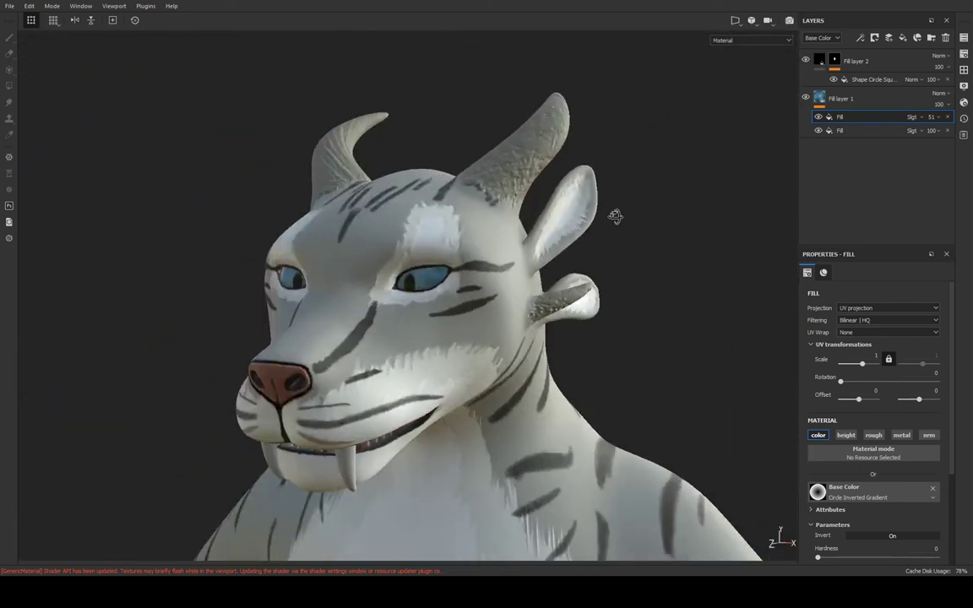
{"action": "mouse_move", "coordinate": [497, 238]}
{"action": "left_mouse_down", "text": "alt"}
{"action": "mouse_move", "coordinate": [647, 265]}
{"action": "mouse_move", "coordinate": [600, 305]}
{"action": "left_mouse_up", "text": "alt"}
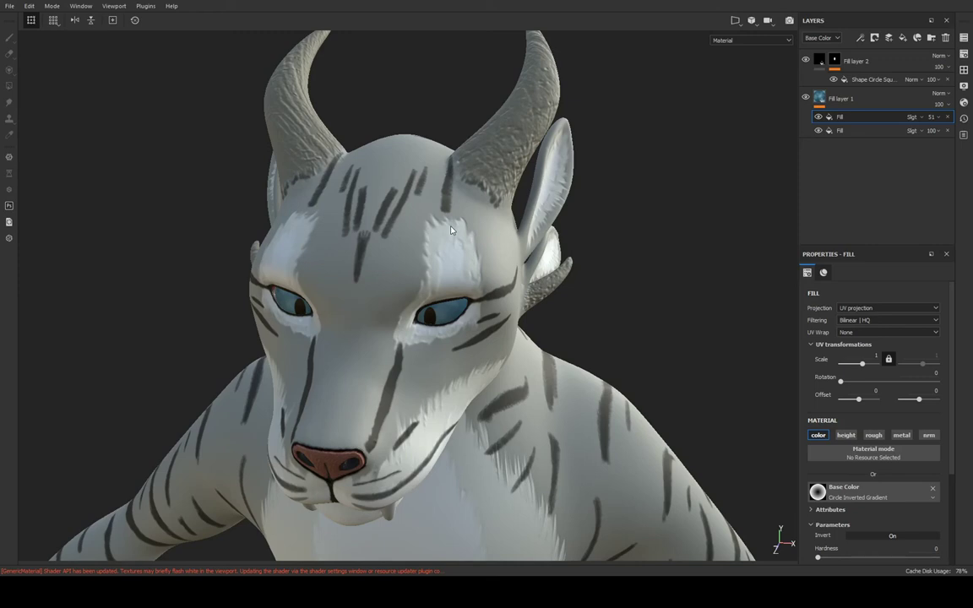
{"action": "scroll", "coordinate": [436, 318], "scroll_direction": "up", "scroll_amount": 3}
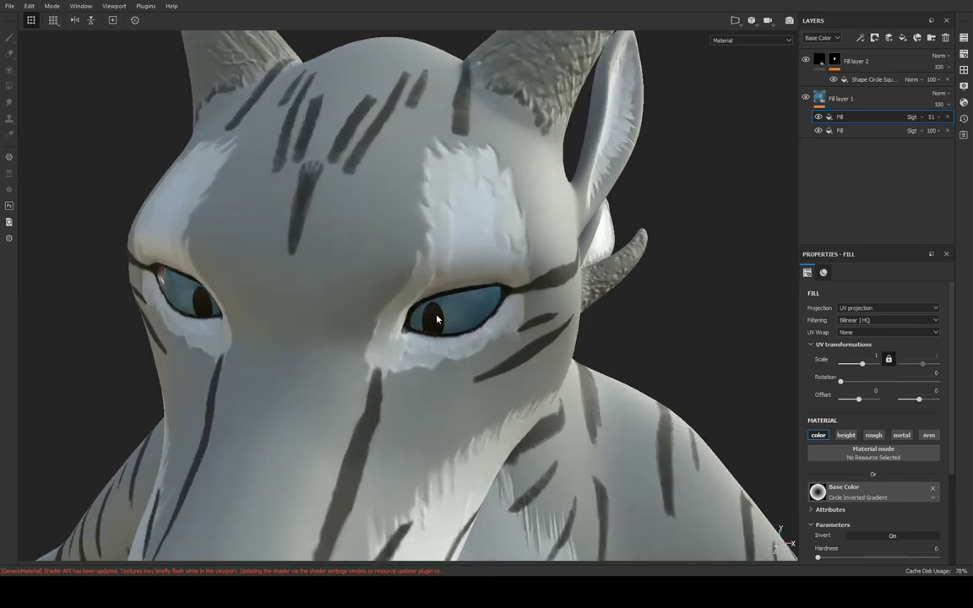
{"action": "scroll", "coordinate": [435, 317], "scroll_direction": "up", "scroll_amount": 1}
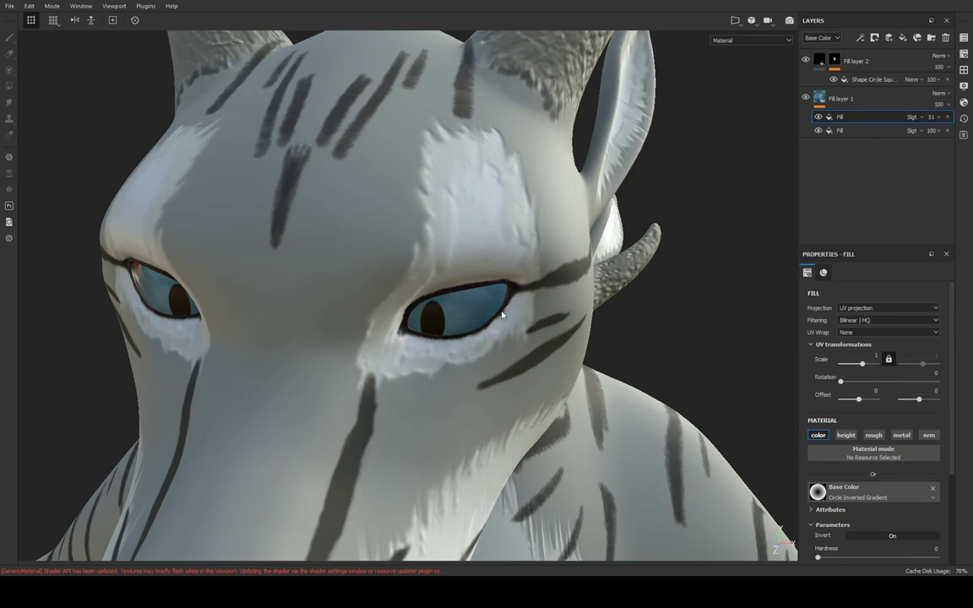
{"action": "mouse_move", "coordinate": [457, 305]}
{"action": "left_mouse_down", "text": "alt"}
{"action": "mouse_move", "coordinate": [439, 320]}
{"action": "mouse_move", "coordinate": [456, 340]}
{"action": "mouse_move", "coordinate": [467, 326]}
{"action": "mouse_move", "coordinate": [434, 315]}
{"action": "mouse_move", "coordinate": [457, 323]}
{"action": "left_mouse_up", "text": "alt"}
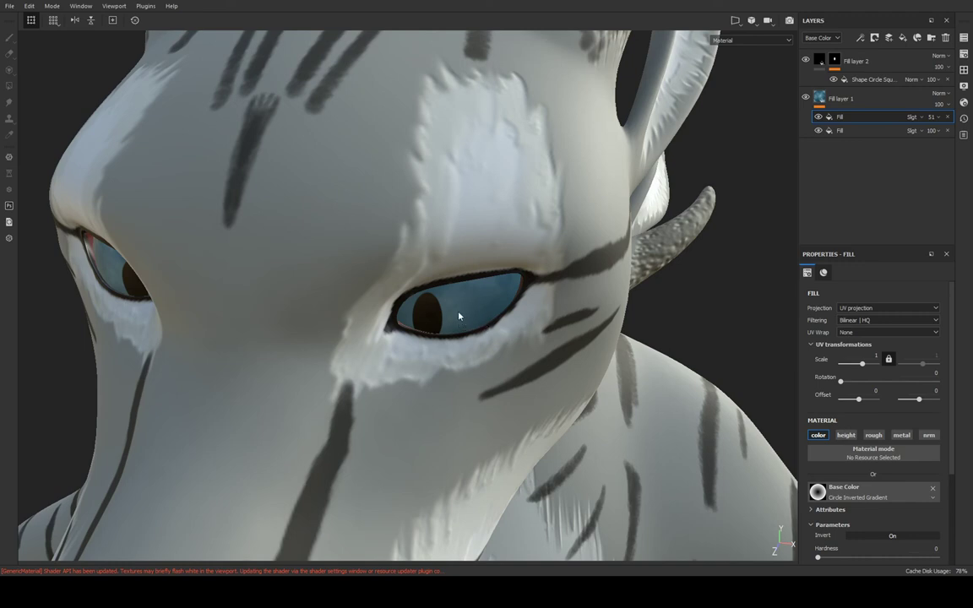
{"action": "mouse_move", "coordinate": [458, 316]}
{"action": "left_mouse_down", "text": "alt"}
{"action": "mouse_move", "coordinate": [512, 369]}
{"action": "mouse_move", "coordinate": [467, 406]}
{"action": "mouse_move", "coordinate": [518, 380]}
{"action": "mouse_move", "coordinate": [448, 408]}
{"action": "mouse_move", "coordinate": [343, 342]}
{"action": "mouse_move", "coordinate": [245, 380]}
{"action": "mouse_move", "coordinate": [379, 400]}
{"action": "mouse_move", "coordinate": [423, 380]}
{"action": "mouse_move", "coordinate": [507, 376]}
{"action": "left_mouse_up", "text": "alt"}
{"action": "scroll", "coordinate": [561, 426], "scroll_direction": "up", "scroll_amount": 5}
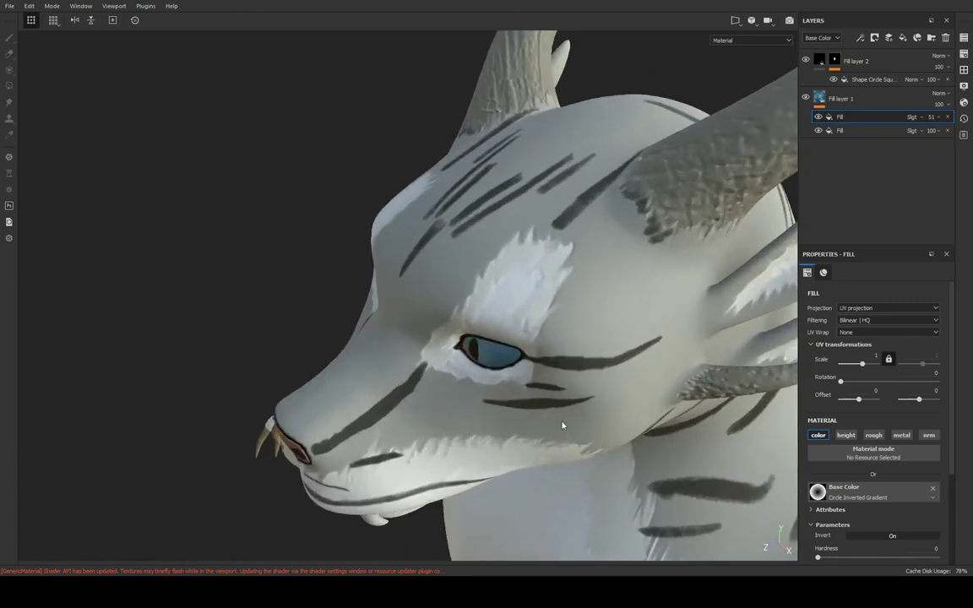
{"action": "key", "text": "ctrl+s"}
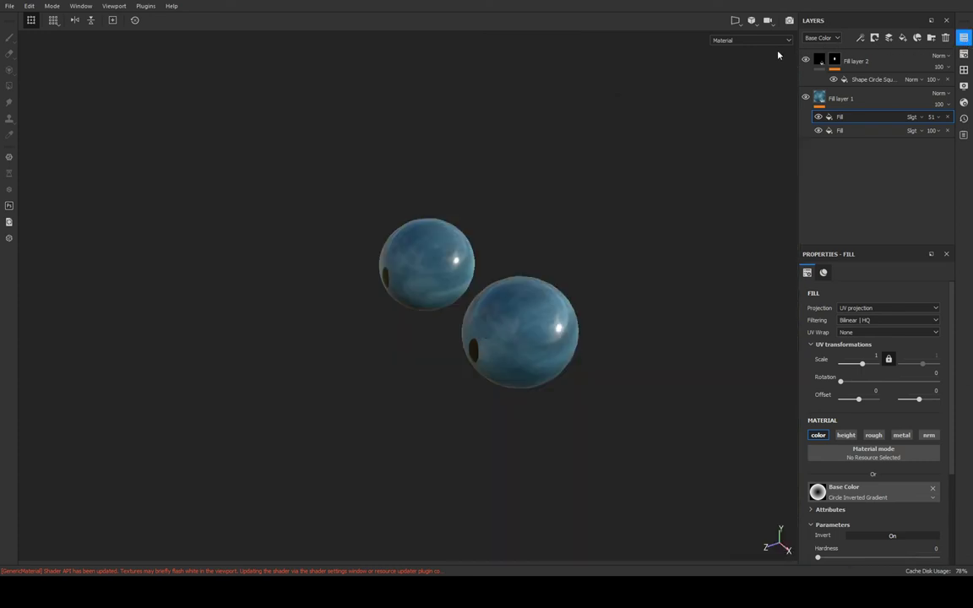
{"action": "left_click_drag", "start_coordinate": [605, 199], "coordinate": [633, 207], "text": "alt"}
{"action": "right_click_drag", "start_coordinate": [632, 207], "coordinate": [617, 163], "text": "alt"}
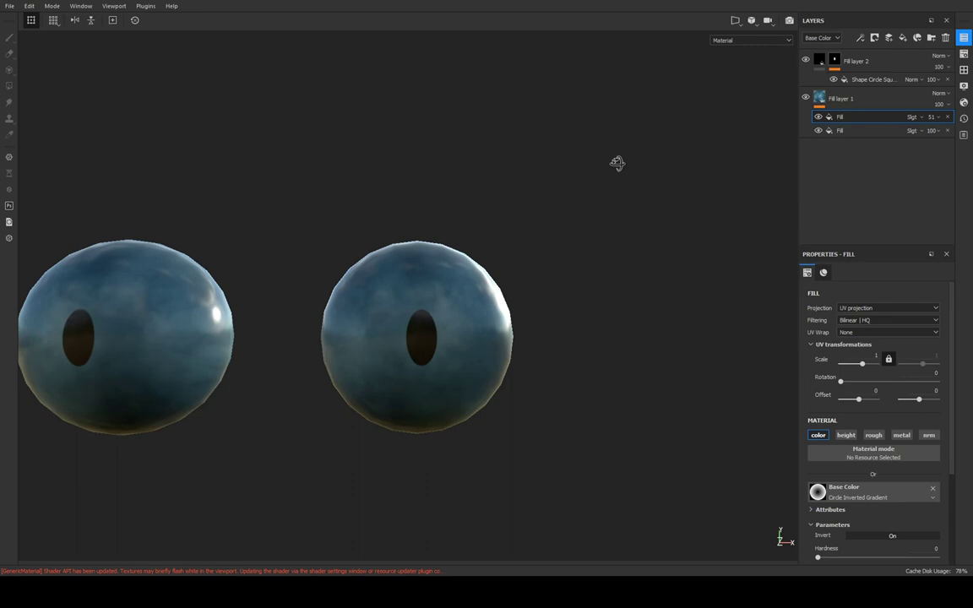
{"action": "mouse_move", "coordinate": [617, 163]}
{"action": "left_mouse_down", "text": "alt"}
{"action": "mouse_move", "coordinate": [554, 191]}
{"action": "mouse_move", "coordinate": [526, 153]}
{"action": "left_mouse_up", "text": "alt"}
{"action": "left_click", "coordinate": [870, 130]}
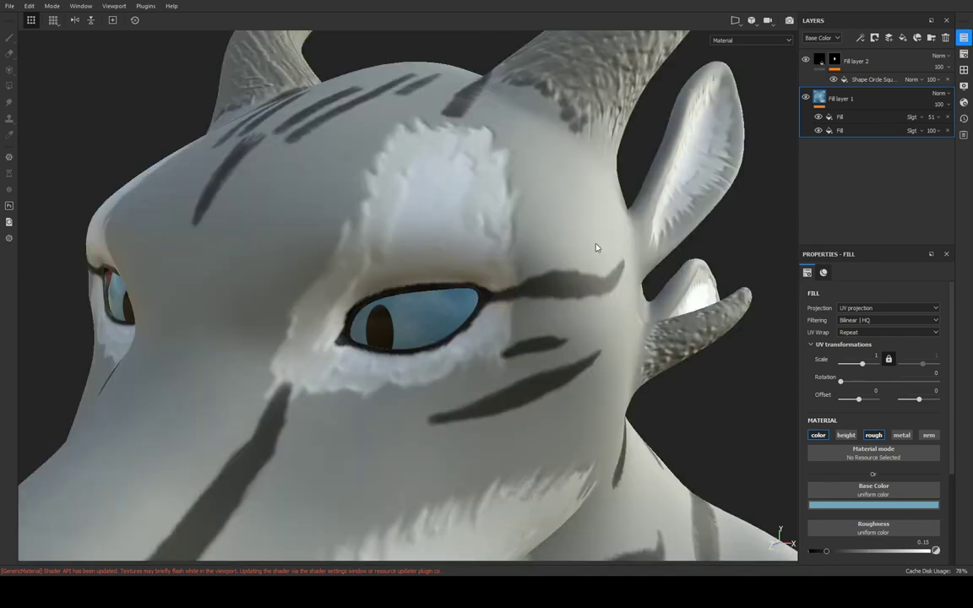
{"action": "mouse_move", "coordinate": [595, 248]}
{"action": "left_mouse_down", "text": "alt"}
{"action": "mouse_move", "coordinate": [550, 252]}
{"action": "mouse_move", "coordinate": [559, 264]}
{"action": "left_mouse_up", "text": "alt"}
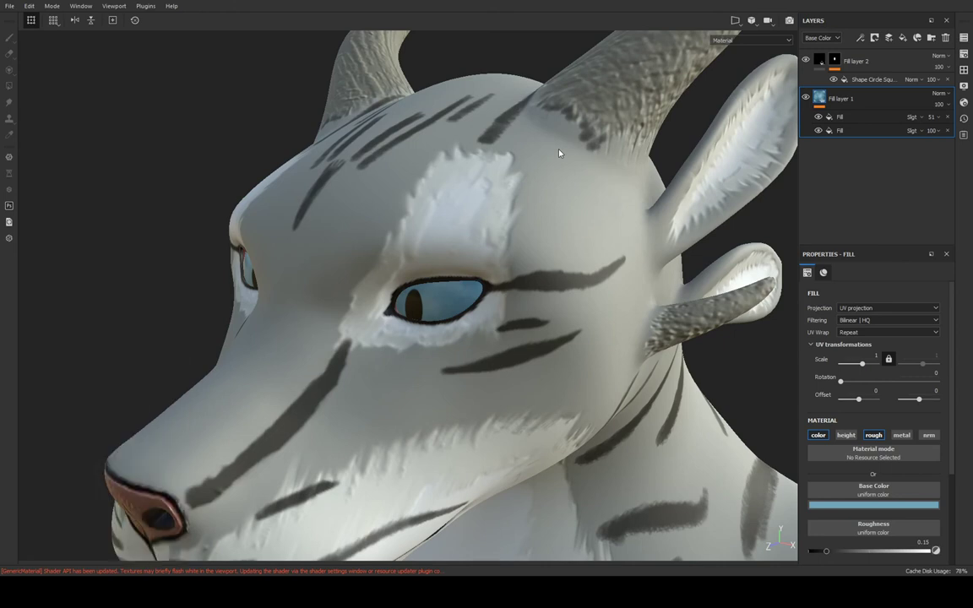
Save the project and orbit from above the tiger head to a side view of the eye
{"action": "key", "text": "ctrl+s"}
{"action": "mouse_move", "coordinate": [369, 129]}
{"action": "left_mouse_down", "text": "alt"}
{"action": "mouse_move", "coordinate": [360, 258]}
{"action": "mouse_move", "coordinate": [457, 232]}
{"action": "left_mouse_up", "text": "alt"}
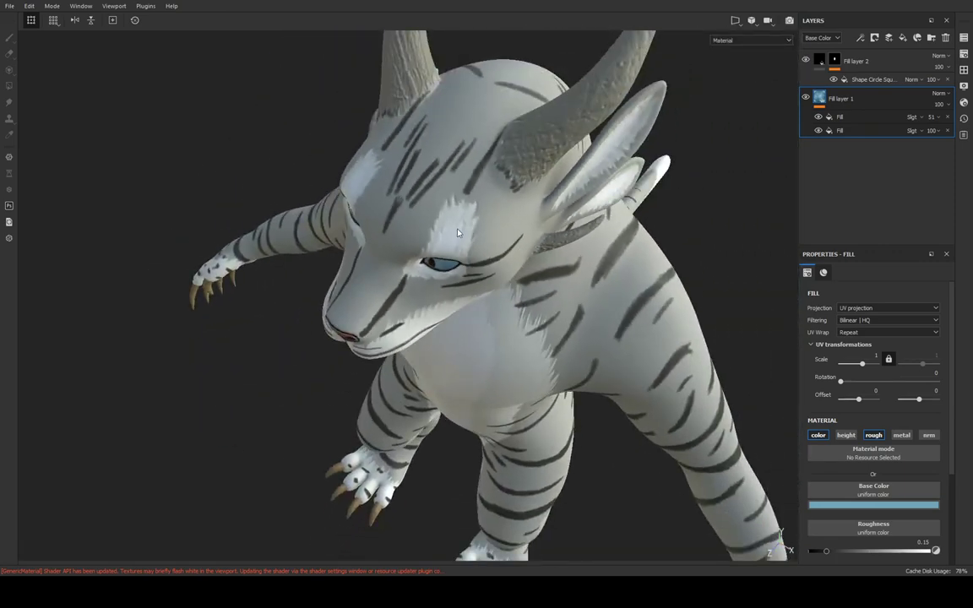
{"action": "left_click_drag", "start_coordinate": [457, 232], "coordinate": [576, 234], "text": "alt"}
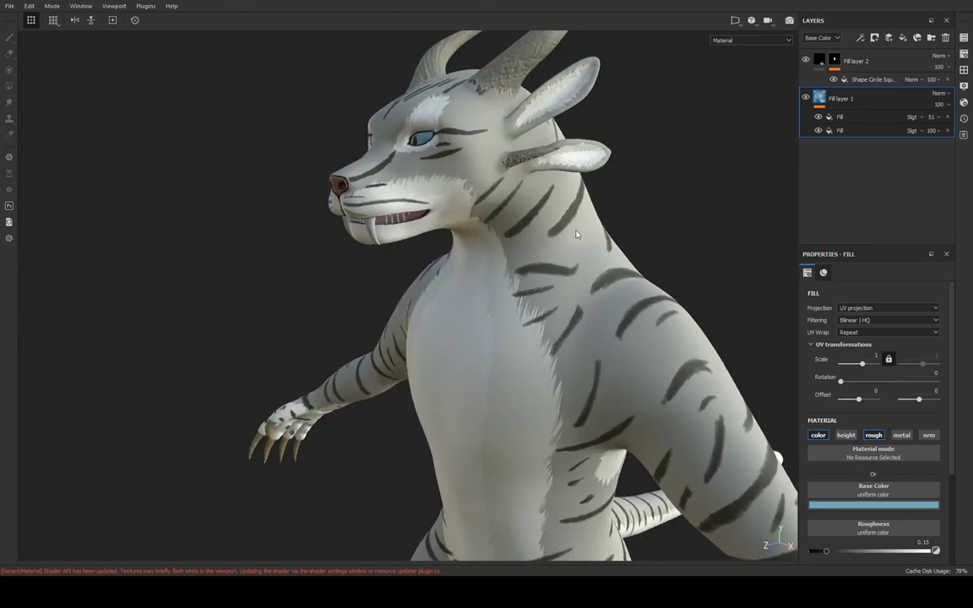
{"action": "scroll", "coordinate": [569, 238], "scroll_direction": "up", "scroll_amount": 2}
{"action": "scroll", "coordinate": [582, 225], "scroll_direction": "up", "scroll_amount": 2}
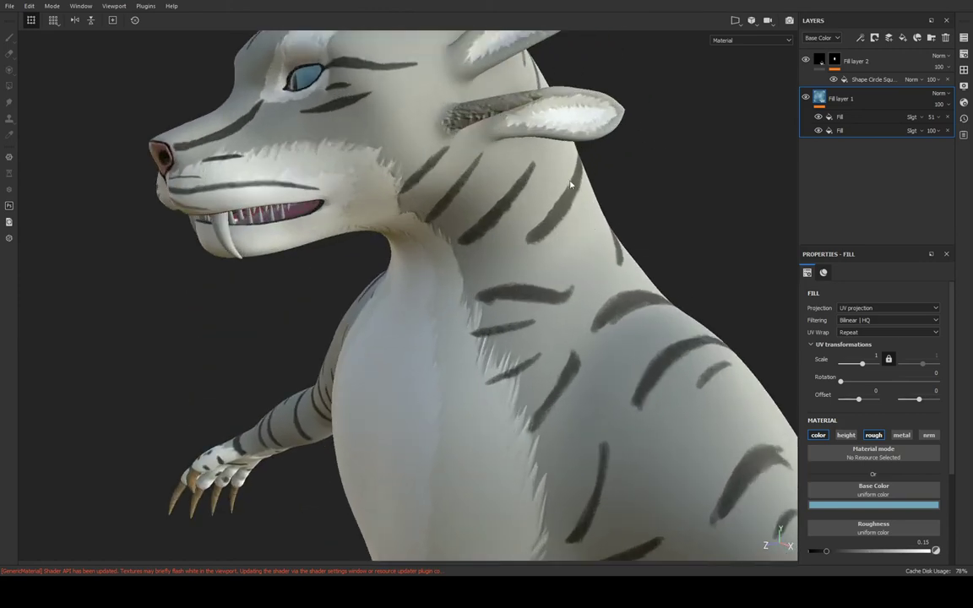
{"action": "scroll", "coordinate": [589, 225], "scroll_direction": "up", "scroll_amount": 2}
{"action": "scroll", "coordinate": [597, 272], "scroll_direction": "up", "scroll_amount": 2}
{"action": "scroll", "coordinate": [547, 275], "scroll_direction": "up", "scroll_amount": 1}
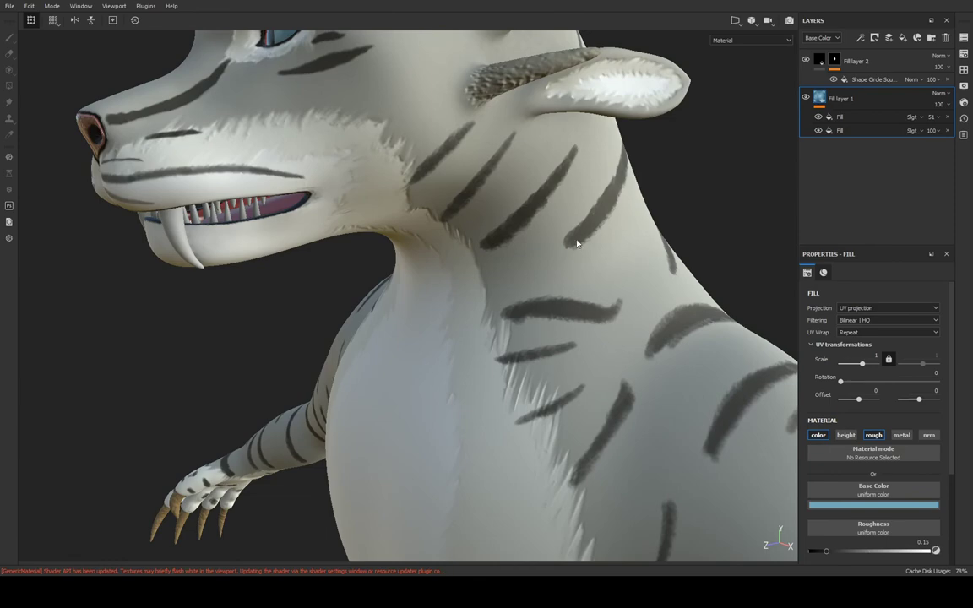
{"action": "mouse_move", "coordinate": [575, 230]}
{"action": "left_mouse_down", "text": "alt"}
{"action": "mouse_move", "coordinate": [601, 254]}
{"action": "mouse_move", "coordinate": [397, 135]}
{"action": "mouse_move", "coordinate": [627, 179]}
{"action": "mouse_move", "coordinate": [549, 255]}
{"action": "mouse_move", "coordinate": [589, 122]}
{"action": "mouse_move", "coordinate": [506, 87]}
{"action": "left_mouse_up", "text": "alt"}
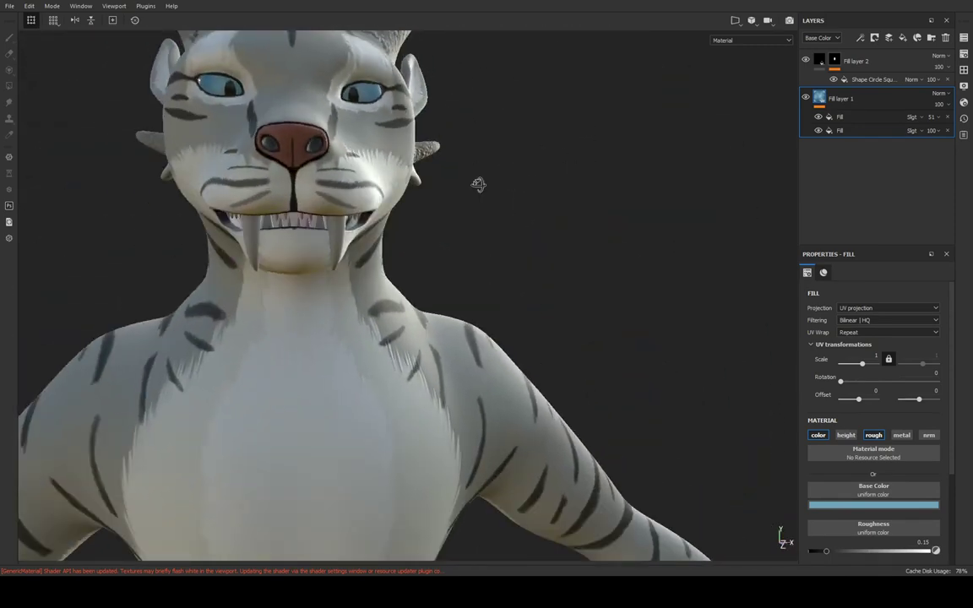
Zoom in on the jaw, orbit inside the teeth, then pull back to the open mouth
{"action": "mouse_move", "coordinate": [478, 184]}
{"action": "left_mouse_down", "text": "alt"}
{"action": "mouse_move", "coordinate": [343, 234]}
{"action": "mouse_move", "coordinate": [463, 202]}
{"action": "mouse_move", "coordinate": [645, 210]}
{"action": "mouse_move", "coordinate": [646, 219]}
{"action": "mouse_move", "coordinate": [428, 220]}
{"action": "mouse_move", "coordinate": [382, 237]}
{"action": "mouse_move", "coordinate": [499, 251]}
{"action": "mouse_move", "coordinate": [584, 309]}
{"action": "left_mouse_up", "text": "alt"}
{"action": "scroll", "coordinate": [343, 234], "scroll_direction": "up", "scroll_amount": 5}
{"action": "scroll", "coordinate": [343, 233], "scroll_direction": "up", "scroll_amount": 2}
{"action": "scroll", "coordinate": [552, 306], "scroll_direction": "up", "scroll_amount": 2}
{"action": "scroll", "coordinate": [683, 228], "scroll_direction": "up", "scroll_amount": 2}
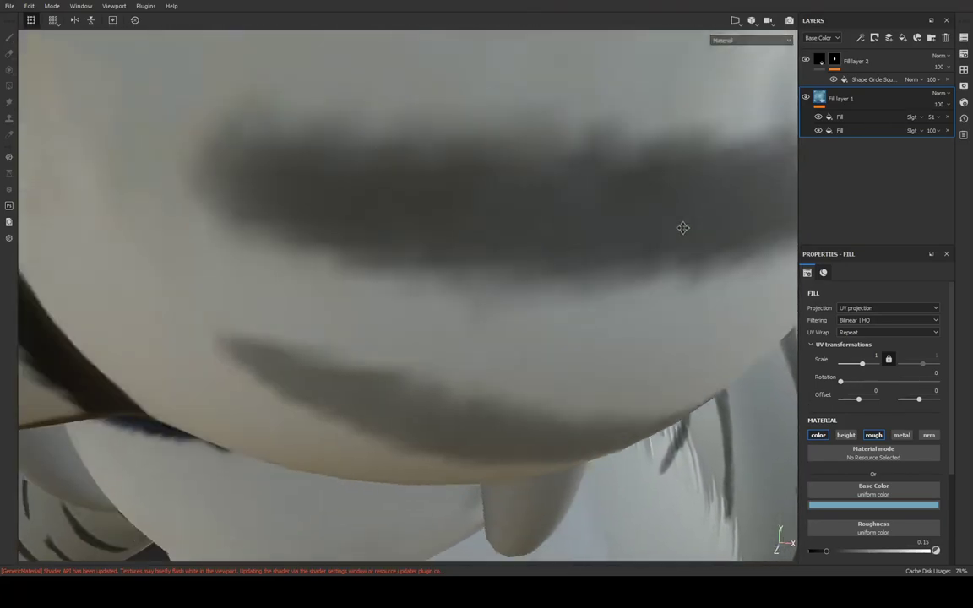
{"action": "mouse_move", "coordinate": [682, 228]}
{"action": "left_mouse_down", "text": "alt"}
{"action": "mouse_move", "coordinate": [495, 109]}
{"action": "mouse_move", "coordinate": [669, 293]}
{"action": "mouse_move", "coordinate": [382, 17]}
{"action": "mouse_move", "coordinate": [289, 32]}
{"action": "mouse_move", "coordinate": [424, 169]}
{"action": "mouse_move", "coordinate": [473, 182]}
{"action": "mouse_move", "coordinate": [443, 174]}
{"action": "mouse_move", "coordinate": [461, 204]}
{"action": "mouse_move", "coordinate": [391, 224]}
{"action": "mouse_move", "coordinate": [401, 218]}
{"action": "left_mouse_up", "text": "alt"}
{"action": "scroll", "coordinate": [423, 300], "scroll_direction": "down", "scroll_amount": 2}
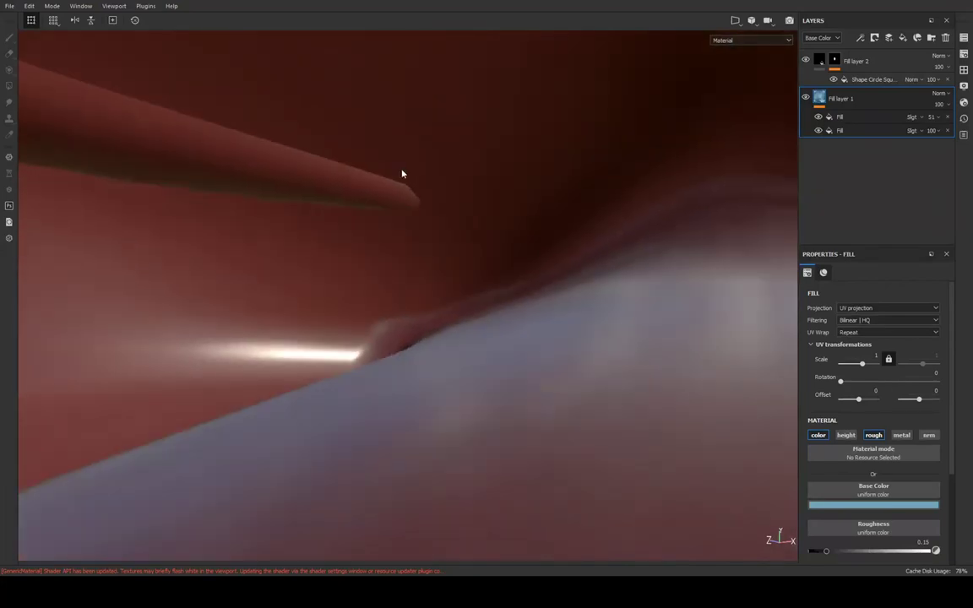
{"action": "scroll", "coordinate": [406, 177], "scroll_direction": "down", "scroll_amount": 1}
{"action": "scroll", "coordinate": [418, 180], "scroll_direction": "down", "scroll_amount": 2}
{"action": "scroll", "coordinate": [448, 208], "scroll_direction": "down", "scroll_amount": 2}
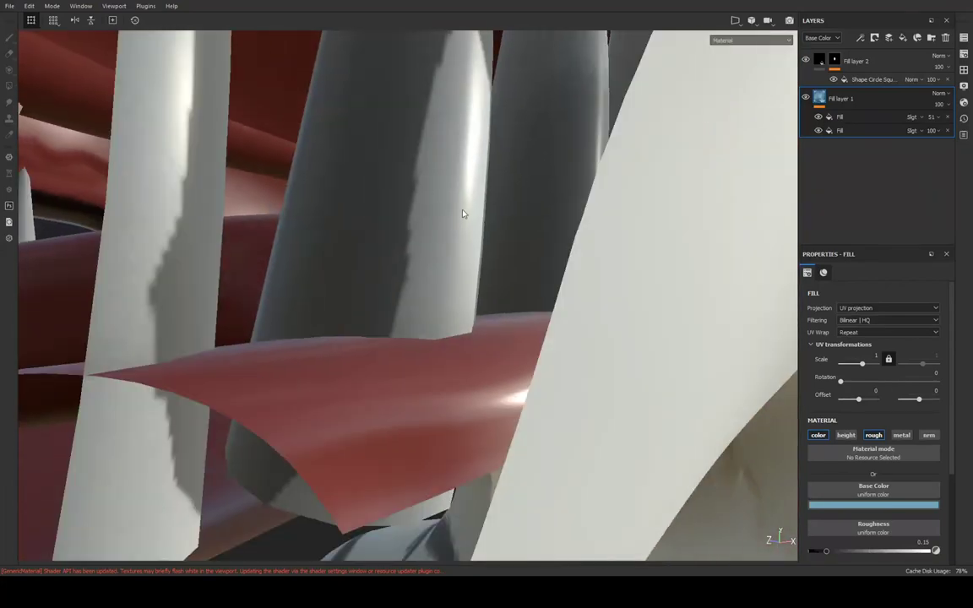
{"action": "scroll", "coordinate": [463, 214], "scroll_direction": "down", "scroll_amount": 3}
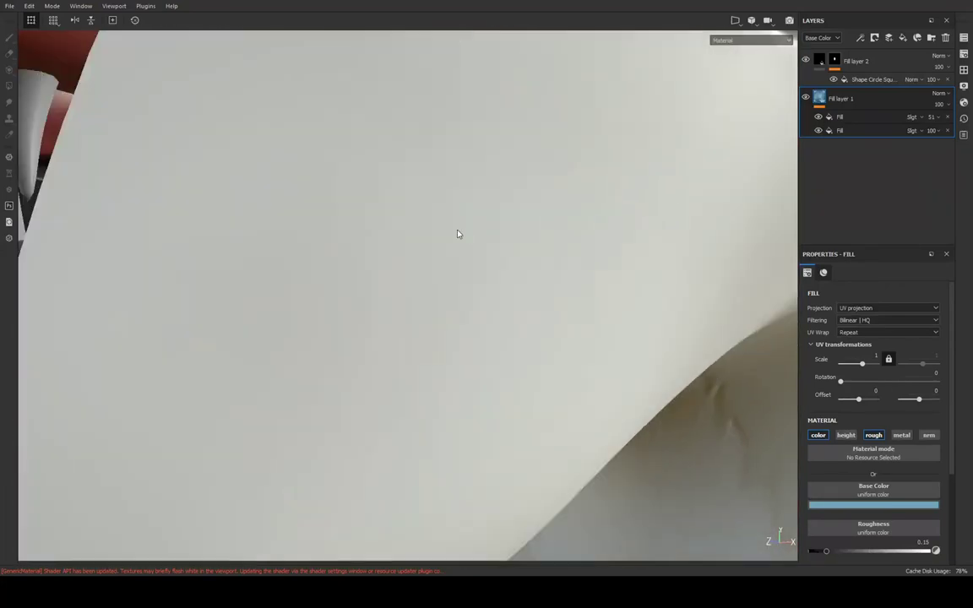
{"action": "scroll", "coordinate": [456, 233], "scroll_direction": "down", "scroll_amount": 3}
{"action": "scroll", "coordinate": [526, 224], "scroll_direction": "down", "scroll_amount": 3}
{"action": "middle_click_drag", "start_coordinate": [488, 371], "coordinate": [494, 531]}
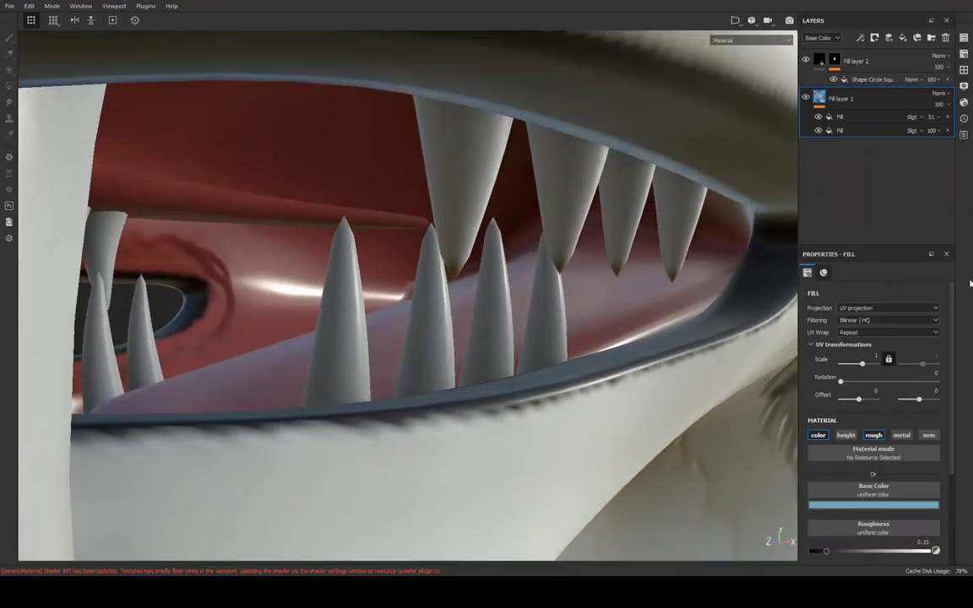
Load the mouth's layers, hide the Black lip-outline layer after comparing, and select the Base mask
{"action": "right_click", "coordinate": [780, 72], "text": "ctrl+alt"}
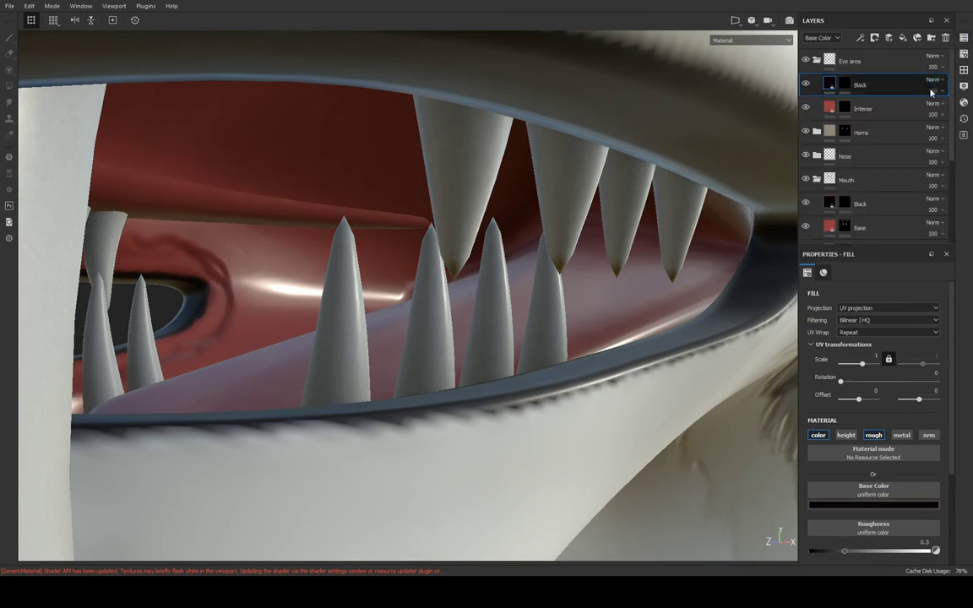
{"action": "left_click", "coordinate": [833, 226]}
{"action": "scroll", "coordinate": [844, 152], "scroll_direction": "down", "scroll_amount": 3}
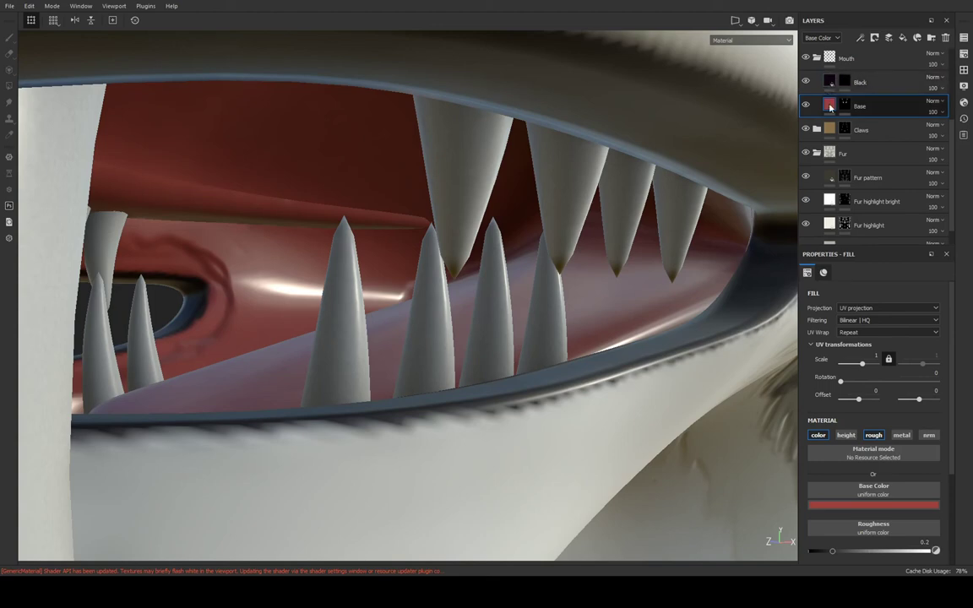
{"action": "left_click", "coordinate": [806, 82]}
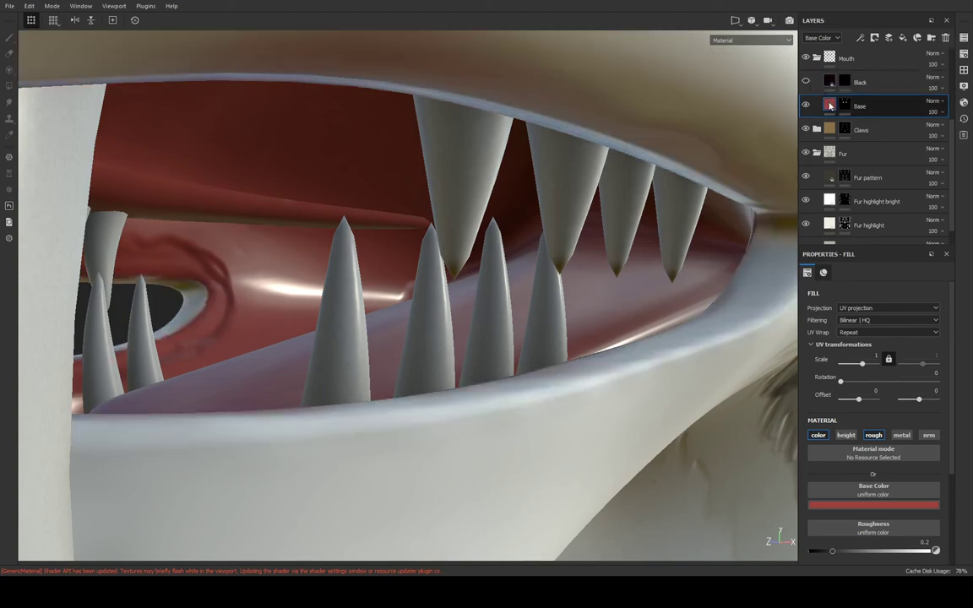
{"action": "left_click", "coordinate": [807, 81]}
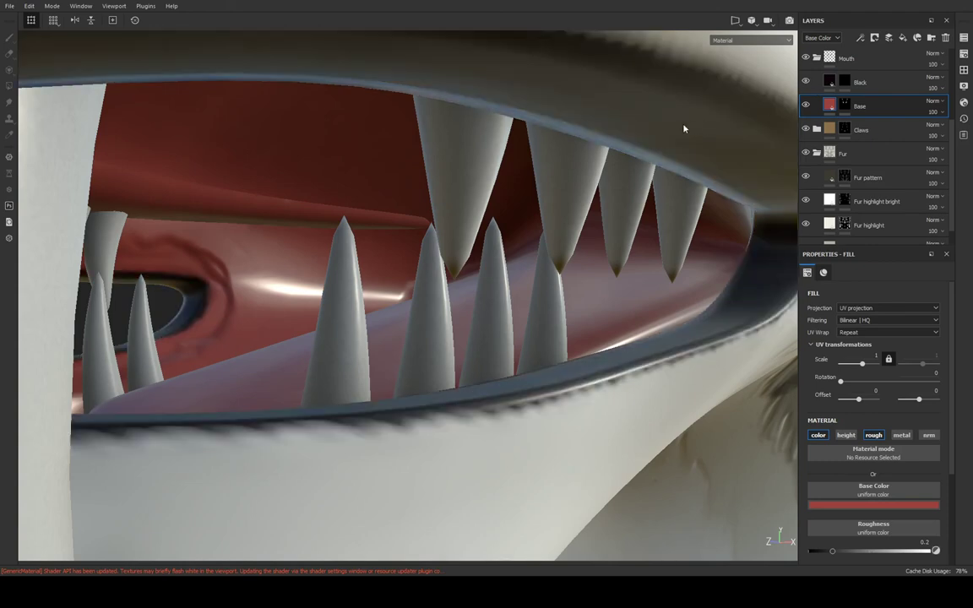
{"action": "mouse_move", "coordinate": [684, 128]}
{"action": "left_mouse_down", "text": "alt"}
{"action": "mouse_move", "coordinate": [374, 152]}
{"action": "mouse_move", "coordinate": [666, 150]}
{"action": "mouse_move", "coordinate": [746, 169]}
{"action": "left_mouse_up", "text": "alt"}
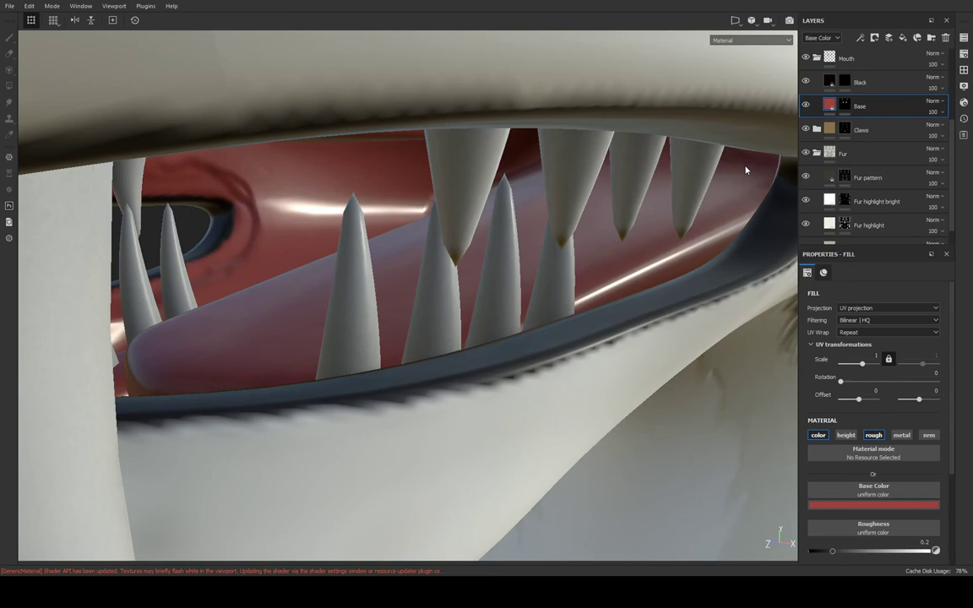
{"action": "left_click", "coordinate": [805, 82]}
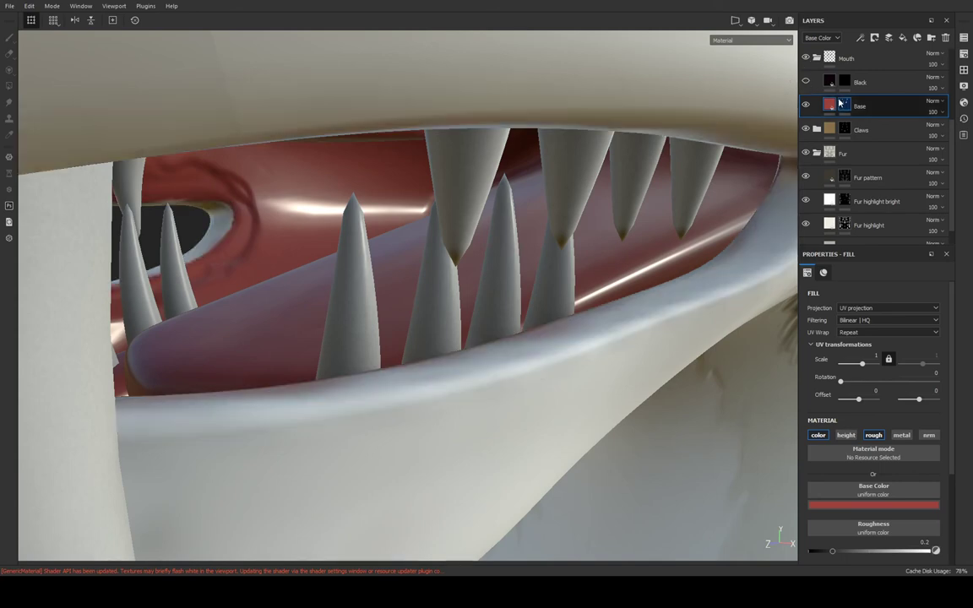
{"action": "left_click", "coordinate": [843, 105]}
{"action": "mouse_move", "coordinate": [507, 253]}
{"action": "left_mouse_down", "text": "alt"}
{"action": "mouse_move", "coordinate": [583, 236]}
{"action": "mouse_move", "coordinate": [477, 181]}
{"action": "mouse_move", "coordinate": [534, 213]}
{"action": "mouse_move", "coordinate": [458, 200]}
{"action": "mouse_move", "coordinate": [606, 190]}
{"action": "mouse_move", "coordinate": [684, 205]}
{"action": "mouse_move", "coordinate": [695, 220]}
{"action": "mouse_move", "coordinate": [482, 211]}
{"action": "mouse_move", "coordinate": [473, 255]}
{"action": "mouse_move", "coordinate": [486, 272]}
{"action": "mouse_move", "coordinate": [479, 221]}
{"action": "left_mouse_up", "text": "alt"}
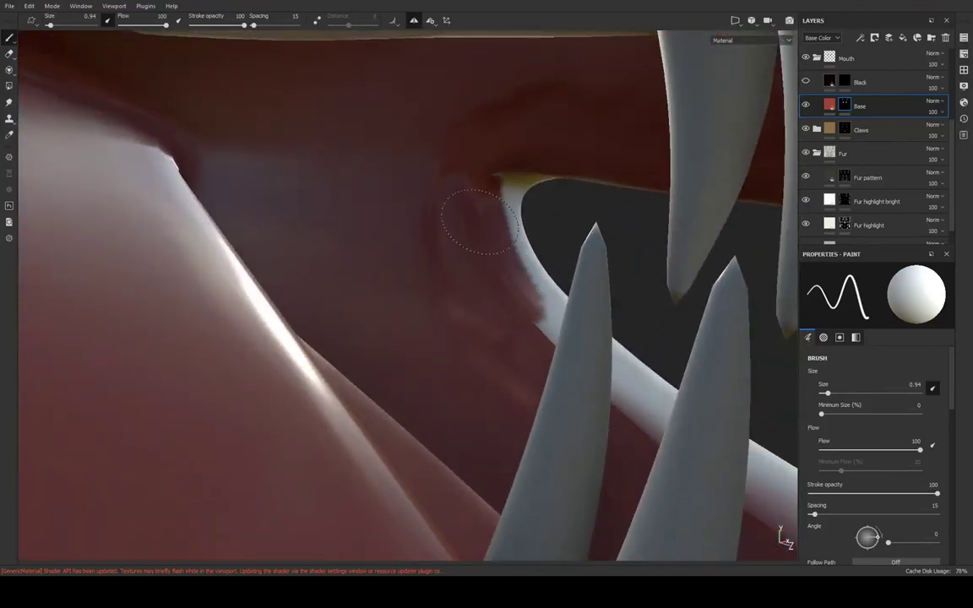
Paint red onto the gum beside the upper teeth, orbiting around the jaw
{"action": "mouse_move", "coordinate": [517, 167]}
{"action": "left_mouse_down", "text": "alt"}
{"action": "mouse_move", "coordinate": [445, 148]}
{"action": "mouse_move", "coordinate": [405, 186]}
{"action": "mouse_move", "coordinate": [353, 209]}
{"action": "mouse_move", "coordinate": [481, 216]}
{"action": "mouse_move", "coordinate": [495, 244]}
{"action": "mouse_move", "coordinate": [506, 347]}
{"action": "mouse_move", "coordinate": [545, 114]}
{"action": "mouse_move", "coordinate": [538, 61]}
{"action": "mouse_move", "coordinate": [507, 320]}
{"action": "mouse_move", "coordinate": [519, 363]}
{"action": "left_mouse_up", "text": "alt"}
{"action": "mouse_move", "coordinate": [505, 224]}
{"action": "left_mouse_down", "text": "alt"}
{"action": "mouse_move", "coordinate": [678, 311]}
{"action": "mouse_move", "coordinate": [569, 285]}
{"action": "mouse_move", "coordinate": [532, 256]}
{"action": "mouse_move", "coordinate": [534, 292]}
{"action": "left_mouse_up", "text": "alt"}
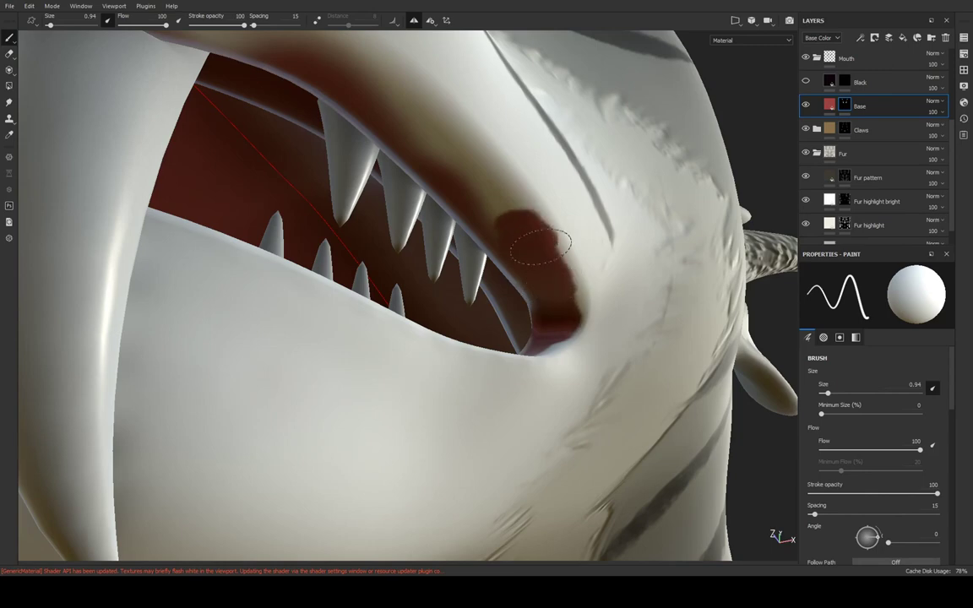
{"action": "mouse_move", "coordinate": [477, 184]}
{"action": "left_mouse_down"}
{"action": "mouse_move", "coordinate": [376, 119]}
{"action": "mouse_move", "coordinate": [497, 217]}
{"action": "mouse_move", "coordinate": [384, 150]}
{"action": "mouse_move", "coordinate": [473, 169]}
{"action": "mouse_move", "coordinate": [538, 217]}
{"action": "mouse_move", "coordinate": [578, 285]}
{"action": "left_mouse_up"}
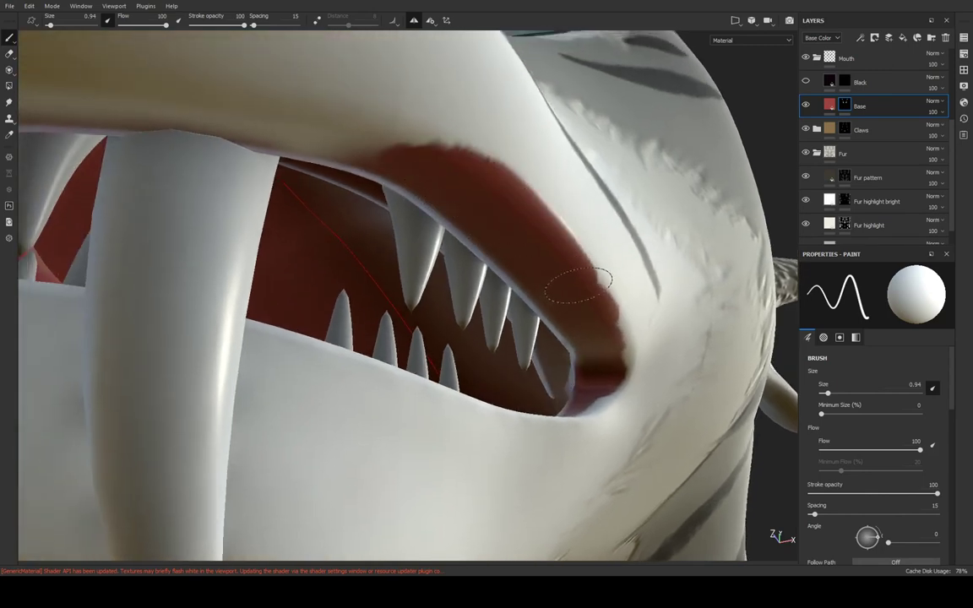
{"action": "mouse_move", "coordinate": [612, 361]}
{"action": "left_mouse_down", "text": "alt"}
{"action": "mouse_move", "coordinate": [586, 358]}
{"action": "mouse_move", "coordinate": [588, 386]}
{"action": "left_mouse_up", "text": "alt"}
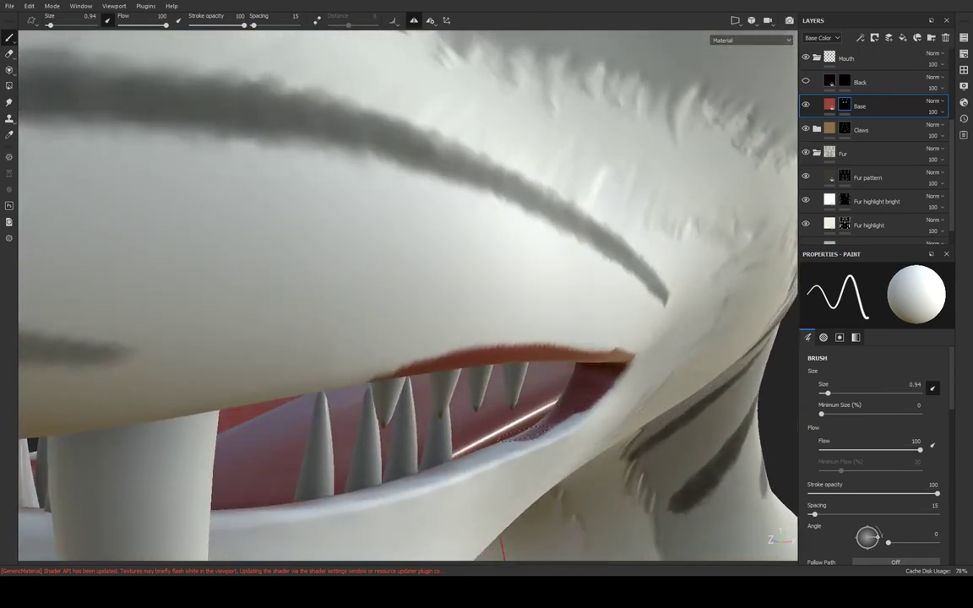
{"action": "left_click_drag", "start_coordinate": [481, 456], "coordinate": [456, 431], "text": "alt"}
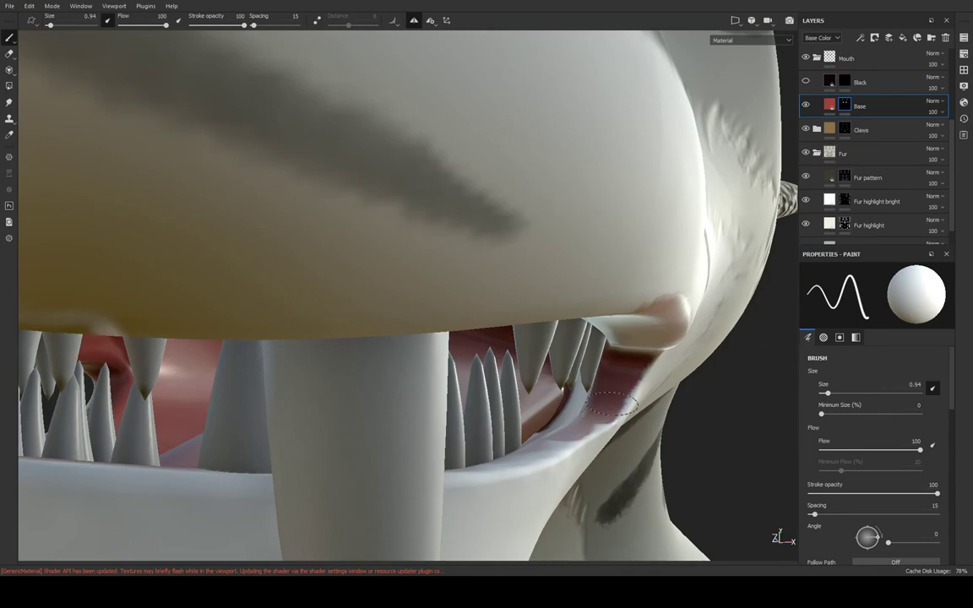
{"action": "mouse_move", "coordinate": [610, 406]}
{"action": "left_mouse_down", "text": "alt"}
{"action": "mouse_move", "coordinate": [580, 391]}
{"action": "mouse_move", "coordinate": [656, 399]}
{"action": "mouse_move", "coordinate": [586, 387]}
{"action": "mouse_move", "coordinate": [428, 393]}
{"action": "mouse_move", "coordinate": [600, 374]}
{"action": "mouse_move", "coordinate": [583, 389]}
{"action": "mouse_move", "coordinate": [530, 225]}
{"action": "mouse_move", "coordinate": [544, 215]}
{"action": "left_mouse_up", "text": "alt"}
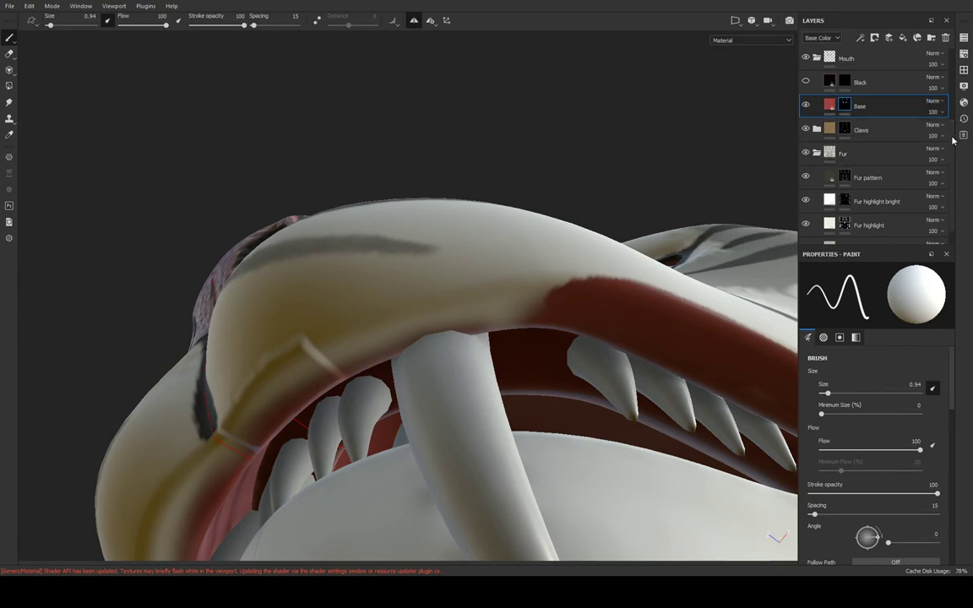
{"action": "scroll", "coordinate": [825, 179], "scroll_direction": "down", "scroll_amount": 1}
Reselect the Base layer and paint red along the underside of the upper jaw
{"action": "left_click", "coordinate": [826, 179]}
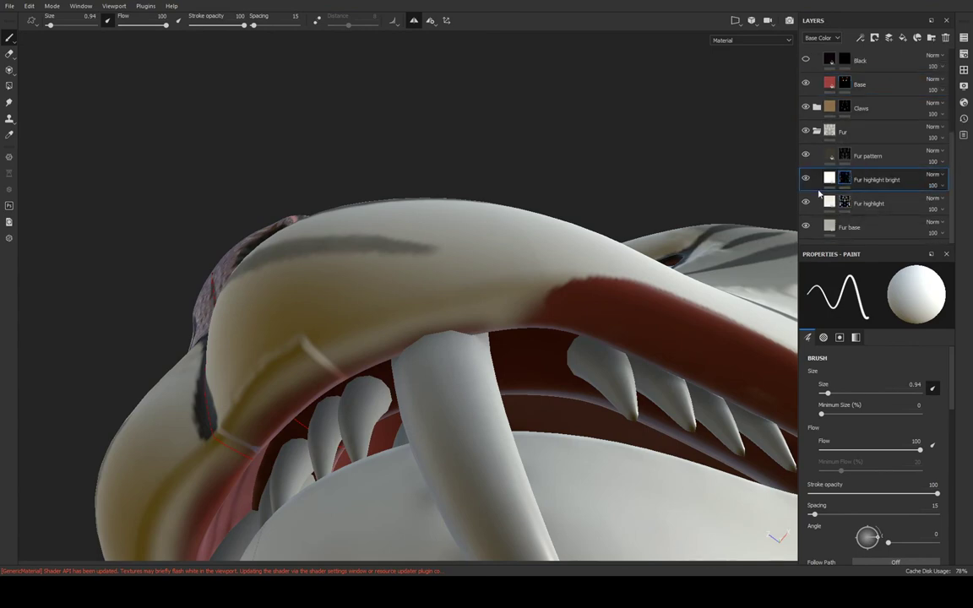
{"action": "mouse_move", "coordinate": [353, 339]}
{"action": "left_mouse_down", "text": "alt"}
{"action": "mouse_move", "coordinate": [549, 334]}
{"action": "mouse_move", "coordinate": [445, 483]}
{"action": "mouse_move", "coordinate": [479, 337]}
{"action": "mouse_move", "coordinate": [436, 313]}
{"action": "left_mouse_up", "text": "alt"}
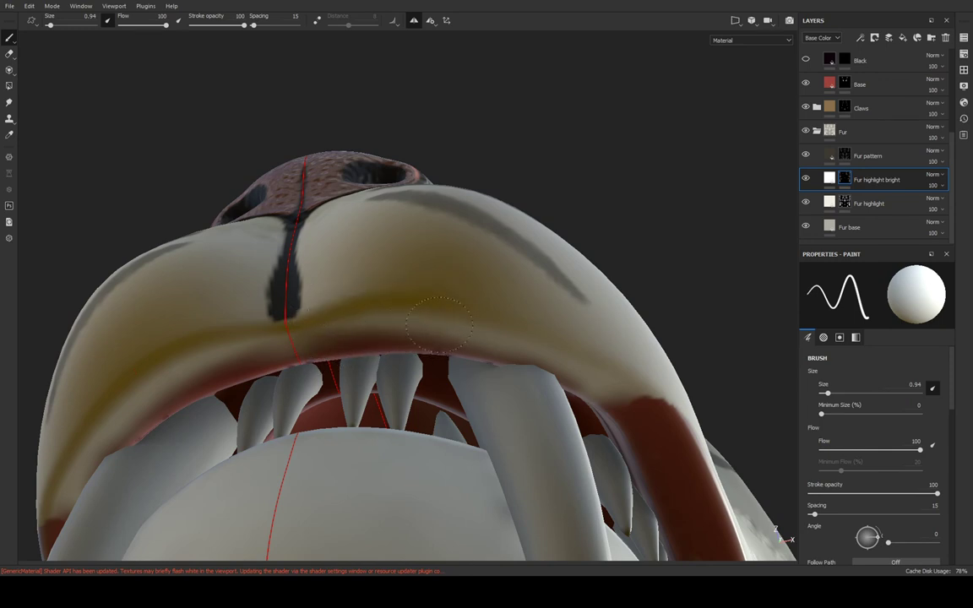
{"action": "mouse_move", "coordinate": [477, 348]}
{"action": "left_mouse_down", "text": "alt"}
{"action": "mouse_move", "coordinate": [625, 347]}
{"action": "mouse_move", "coordinate": [788, 402]}
{"action": "mouse_move", "coordinate": [580, 417]}
{"action": "mouse_move", "coordinate": [789, 91]}
{"action": "left_mouse_up", "text": "alt"}
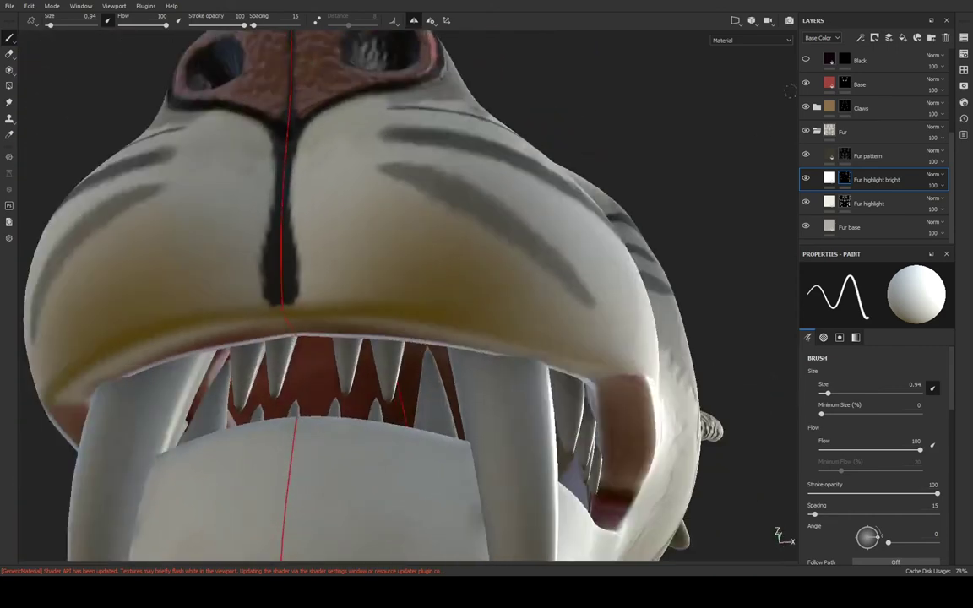
{"action": "left_click", "coordinate": [847, 81]}
{"action": "mouse_move", "coordinate": [738, 201]}
{"action": "left_mouse_down", "text": "alt"}
{"action": "mouse_move", "coordinate": [581, 195]}
{"action": "mouse_move", "coordinate": [642, 299]}
{"action": "mouse_move", "coordinate": [591, 268]}
{"action": "left_mouse_up", "text": "alt"}
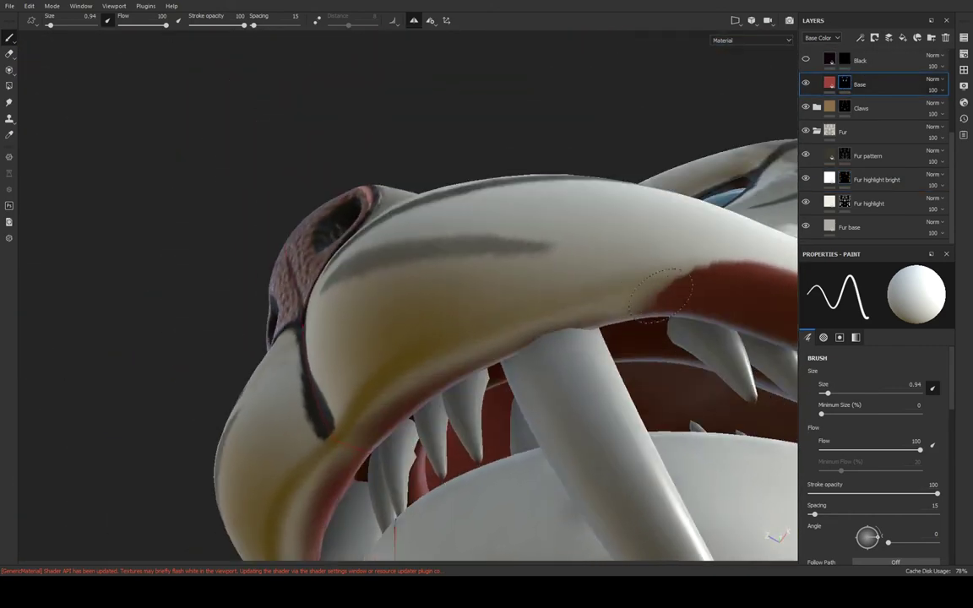
{"action": "mouse_move", "coordinate": [689, 281]}
{"action": "left_mouse_down"}
{"action": "mouse_move", "coordinate": [548, 257]}
{"action": "mouse_move", "coordinate": [494, 275]}
{"action": "left_mouse_up"}
{"action": "mouse_move", "coordinate": [494, 275]}
{"action": "left_mouse_down", "text": "alt"}
{"action": "mouse_move", "coordinate": [507, 296]}
{"action": "mouse_move", "coordinate": [506, 288]}
{"action": "mouse_move", "coordinate": [470, 346]}
{"action": "mouse_move", "coordinate": [372, 385]}
{"action": "mouse_move", "coordinate": [353, 478]}
{"action": "mouse_move", "coordinate": [456, 369]}
{"action": "mouse_move", "coordinate": [653, 321]}
{"action": "mouse_move", "coordinate": [658, 391]}
{"action": "mouse_move", "coordinate": [659, 346]}
{"action": "mouse_move", "coordinate": [558, 307]}
{"action": "mouse_move", "coordinate": [304, 390]}
{"action": "mouse_move", "coordinate": [310, 377]}
{"action": "left_mouse_up", "text": "alt"}
Paint red along the lower lip band and its inner rim
{"action": "mouse_move", "coordinate": [491, 331]}
{"action": "left_mouse_down", "text": "alt"}
{"action": "mouse_move", "coordinate": [473, 278]}
{"action": "mouse_move", "coordinate": [478, 297]}
{"action": "mouse_move", "coordinate": [329, 279]}
{"action": "left_mouse_up", "text": "alt"}
{"action": "mouse_move", "coordinate": [251, 284]}
{"action": "left_mouse_down"}
{"action": "mouse_move", "coordinate": [292, 280]}
{"action": "mouse_move", "coordinate": [414, 302]}
{"action": "left_mouse_up"}
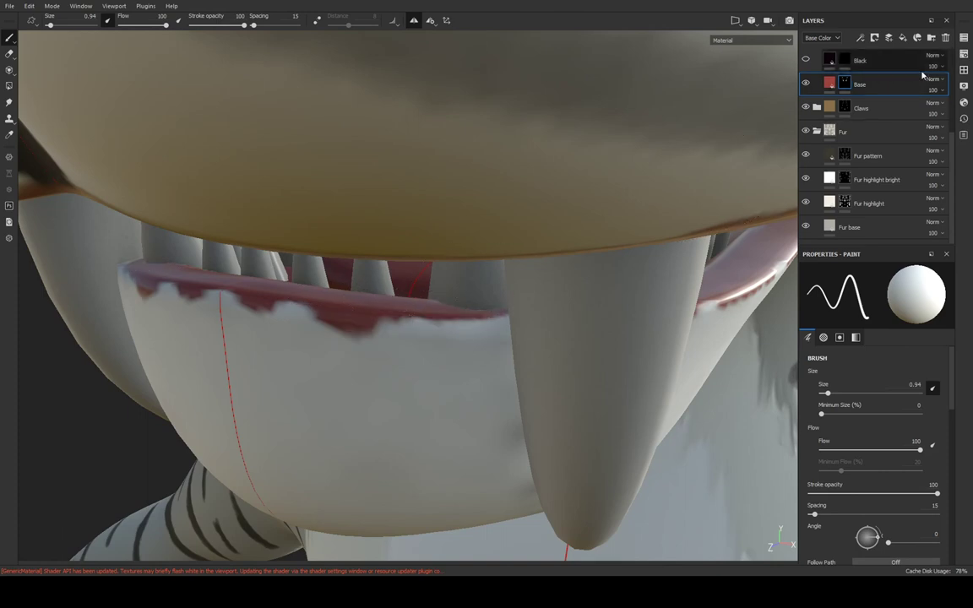
{"action": "left_click_drag", "start_coordinate": [783, 58], "coordinate": [935, 42]}
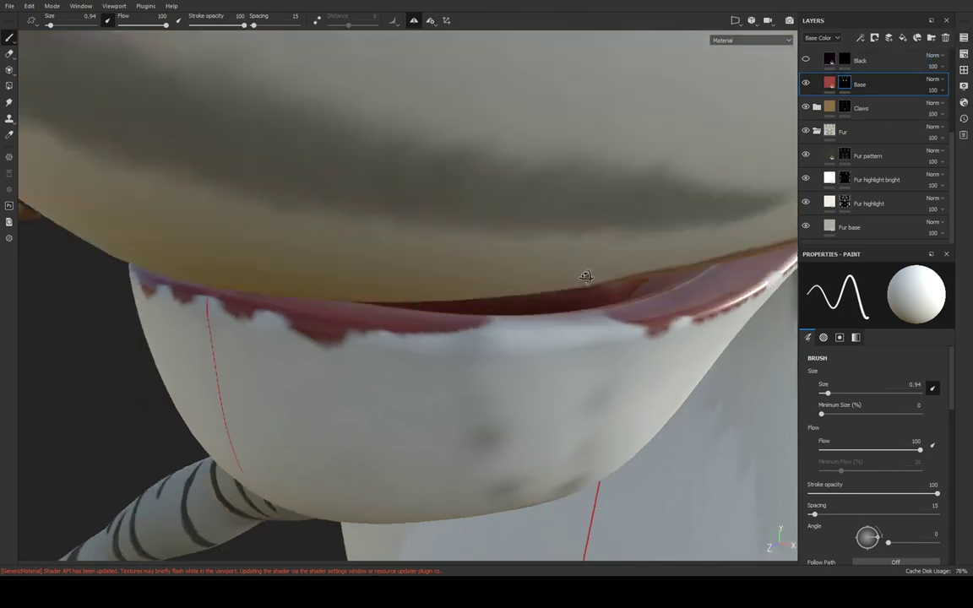
{"action": "mouse_move", "coordinate": [582, 277]}
{"action": "left_mouse_down", "text": "alt"}
{"action": "mouse_move", "coordinate": [501, 297]}
{"action": "mouse_move", "coordinate": [223, 218]}
{"action": "mouse_move", "coordinate": [159, 228]}
{"action": "left_mouse_up", "text": "alt"}
{"action": "left_click_drag", "start_coordinate": [112, 270], "coordinate": [196, 297]}
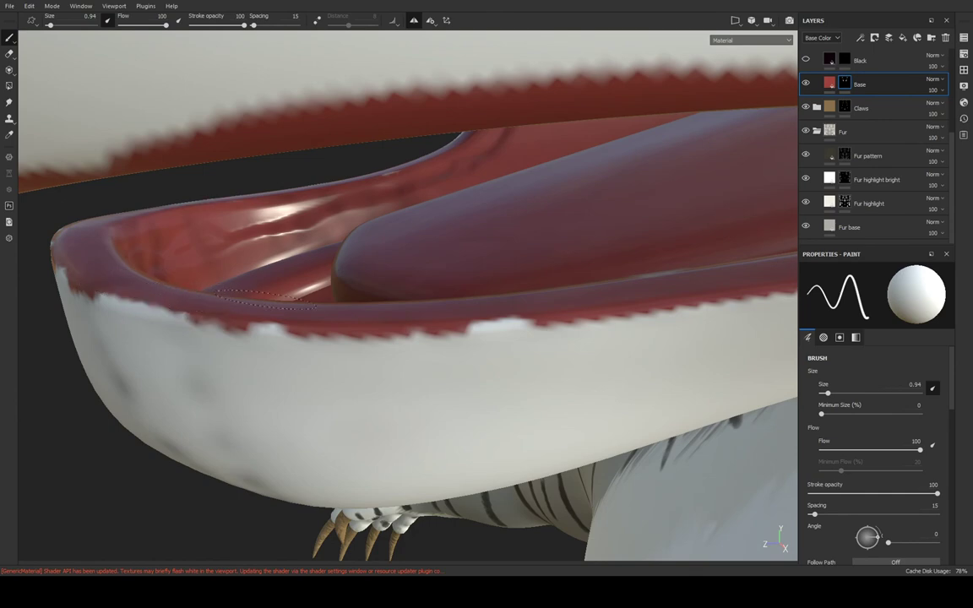
{"action": "mouse_move", "coordinate": [276, 206]}
{"action": "left_mouse_down", "text": "alt"}
{"action": "mouse_move", "coordinate": [213, 163]}
{"action": "mouse_move", "coordinate": [301, 163]}
{"action": "mouse_move", "coordinate": [402, 220]}
{"action": "mouse_move", "coordinate": [397, 139]}
{"action": "mouse_move", "coordinate": [661, 109]}
{"action": "mouse_move", "coordinate": [388, 126]}
{"action": "mouse_move", "coordinate": [512, 84]}
{"action": "left_mouse_up", "text": "alt"}
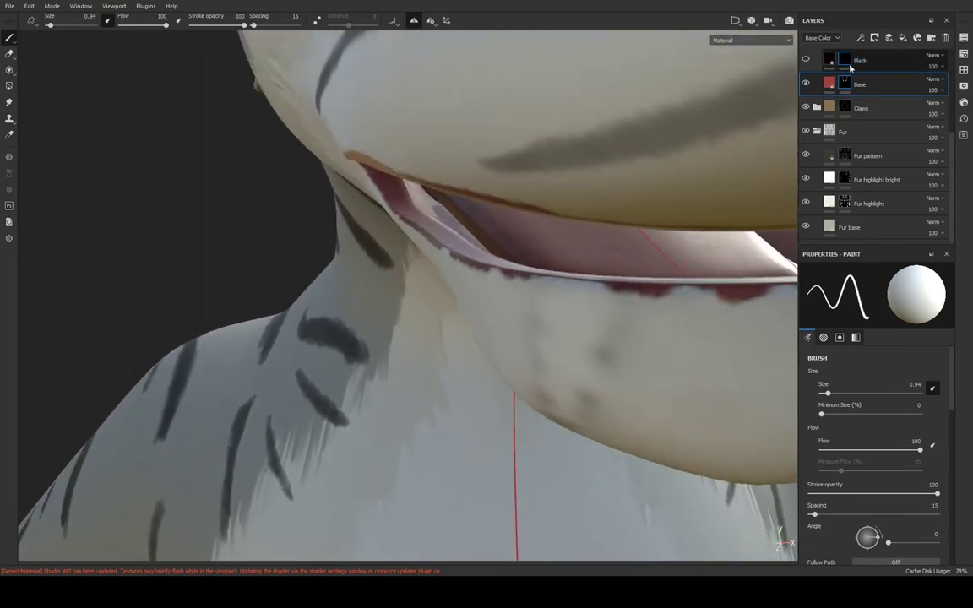
Turn the Black layer back on and orbit along the upper lip to check the dark outline
{"action": "left_click", "coordinate": [805, 59]}
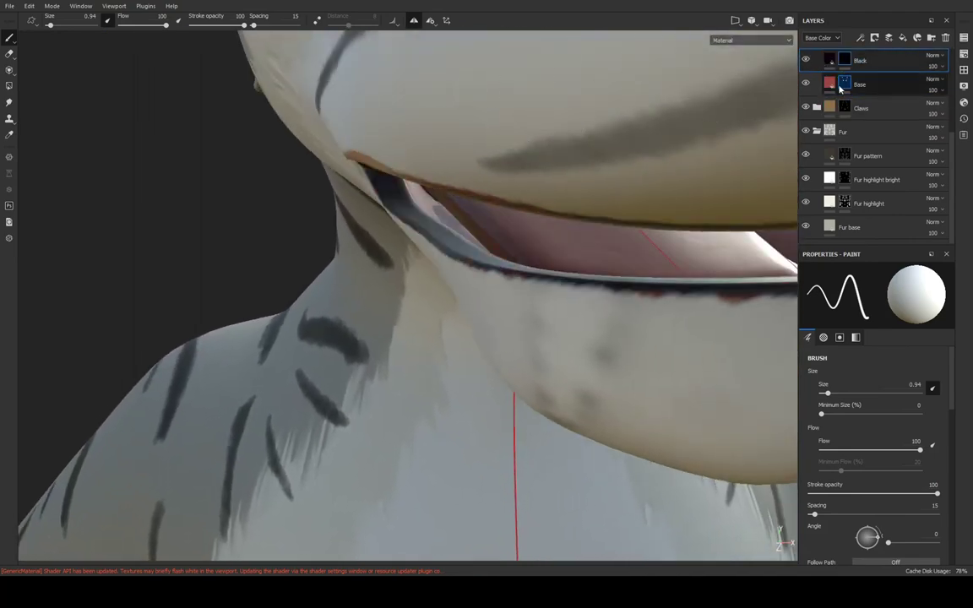
{"action": "mouse_move", "coordinate": [675, 169]}
{"action": "left_mouse_down", "text": "alt"}
{"action": "mouse_move", "coordinate": [549, 135]}
{"action": "mouse_move", "coordinate": [326, 206]}
{"action": "mouse_move", "coordinate": [358, 206]}
{"action": "mouse_move", "coordinate": [423, 163]}
{"action": "mouse_move", "coordinate": [372, 220]}
{"action": "mouse_move", "coordinate": [450, 206]}
{"action": "mouse_move", "coordinate": [419, 180]}
{"action": "mouse_move", "coordinate": [384, 210]}
{"action": "mouse_move", "coordinate": [433, 195]}
{"action": "mouse_move", "coordinate": [412, 209]}
{"action": "mouse_move", "coordinate": [573, 195]}
{"action": "mouse_move", "coordinate": [737, 212]}
{"action": "left_mouse_up", "text": "alt"}
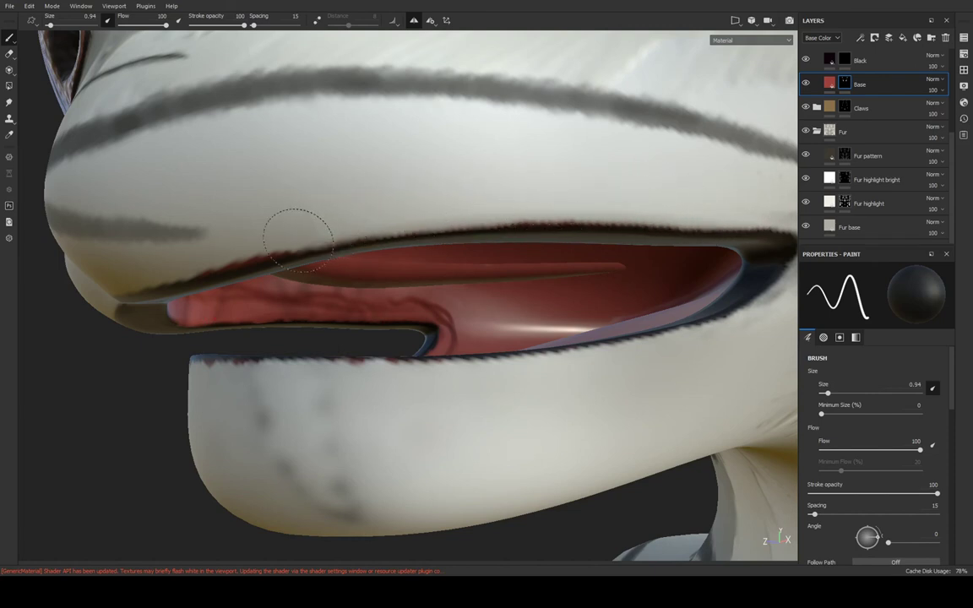
{"action": "mouse_move", "coordinate": [169, 253]}
{"action": "middle_mouse_down"}
{"action": "mouse_move", "coordinate": [374, 237]}
{"action": "mouse_move", "coordinate": [425, 262]}
{"action": "middle_mouse_up"}
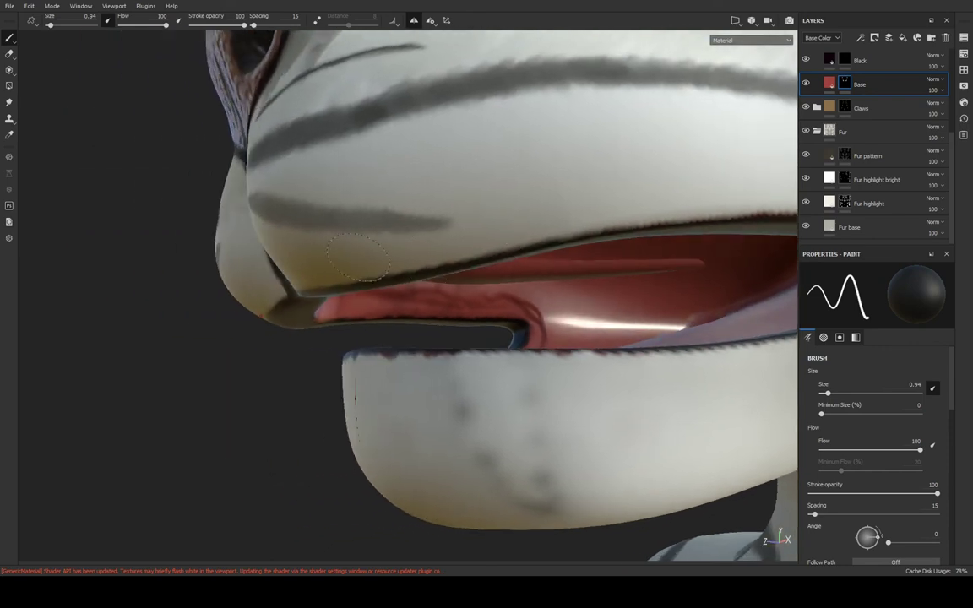
Inspect the Base layer's mask on the lower lip with the Black outline layer hidden
{"action": "mouse_move", "coordinate": [358, 255]}
{"action": "left_mouse_down", "text": "alt"}
{"action": "mouse_move", "coordinate": [369, 175]}
{"action": "mouse_move", "coordinate": [484, 231]}
{"action": "mouse_move", "coordinate": [421, 280]}
{"action": "mouse_move", "coordinate": [451, 278]}
{"action": "mouse_move", "coordinate": [394, 283]}
{"action": "mouse_move", "coordinate": [506, 273]}
{"action": "mouse_move", "coordinate": [386, 297]}
{"action": "left_mouse_up", "text": "alt"}
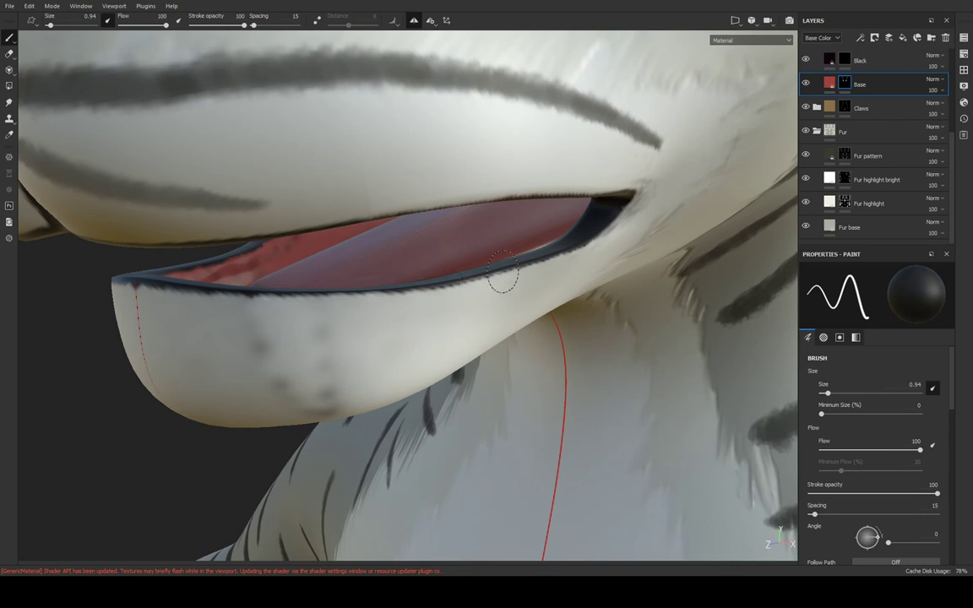
{"action": "left_click_drag", "start_coordinate": [603, 224], "coordinate": [478, 157], "text": "alt"}
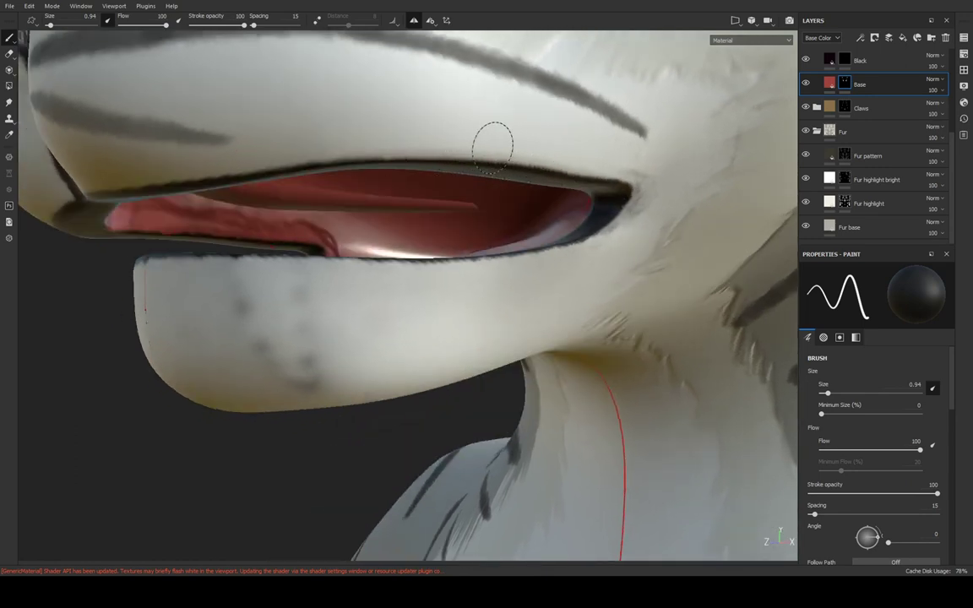
{"action": "left_click", "coordinate": [842, 89], "text": "alt"}
{"action": "mouse_move", "coordinate": [762, 79]}
{"action": "left_mouse_down", "text": "alt"}
{"action": "mouse_move", "coordinate": [629, 184]}
{"action": "mouse_move", "coordinate": [699, 202]}
{"action": "mouse_move", "coordinate": [718, 233]}
{"action": "mouse_move", "coordinate": [710, 219]}
{"action": "left_mouse_up", "text": "alt"}
{"action": "left_click", "coordinate": [804, 60]}
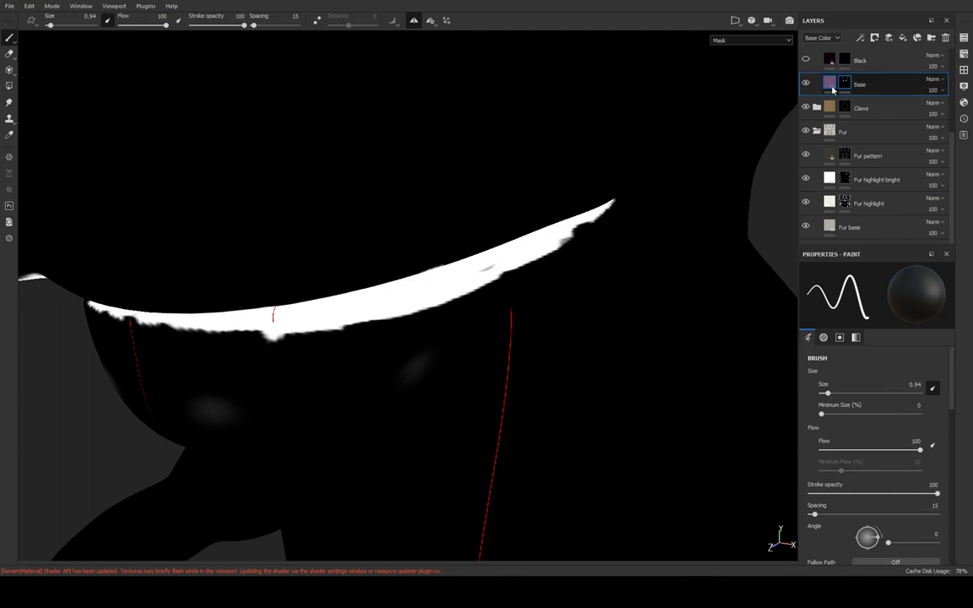
{"action": "left_click", "coordinate": [832, 89]}
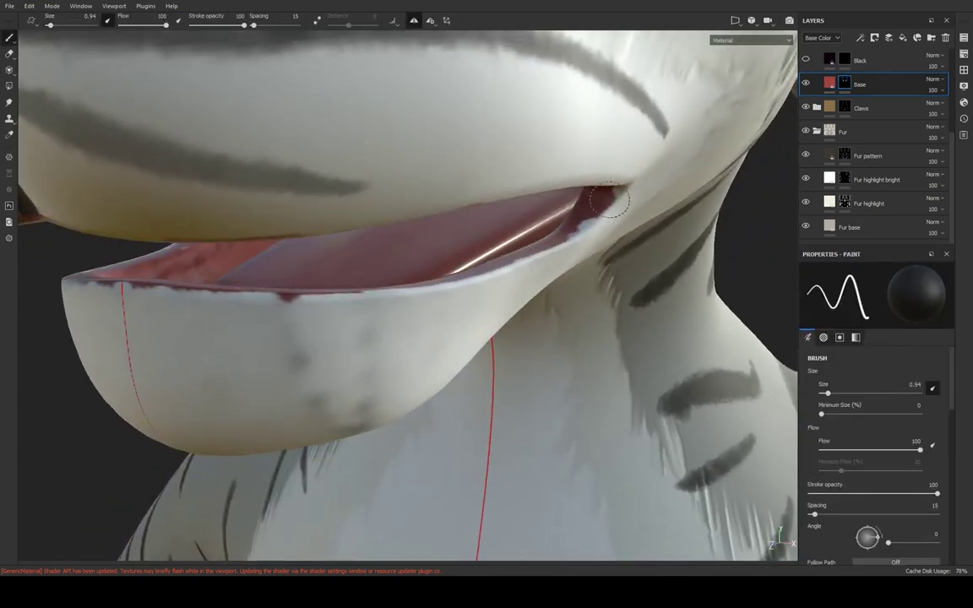
Paint cream over the brown band along the inner lip, viewing it from below
{"action": "left_click_drag", "start_coordinate": [610, 201], "coordinate": [599, 215], "text": "alt"}
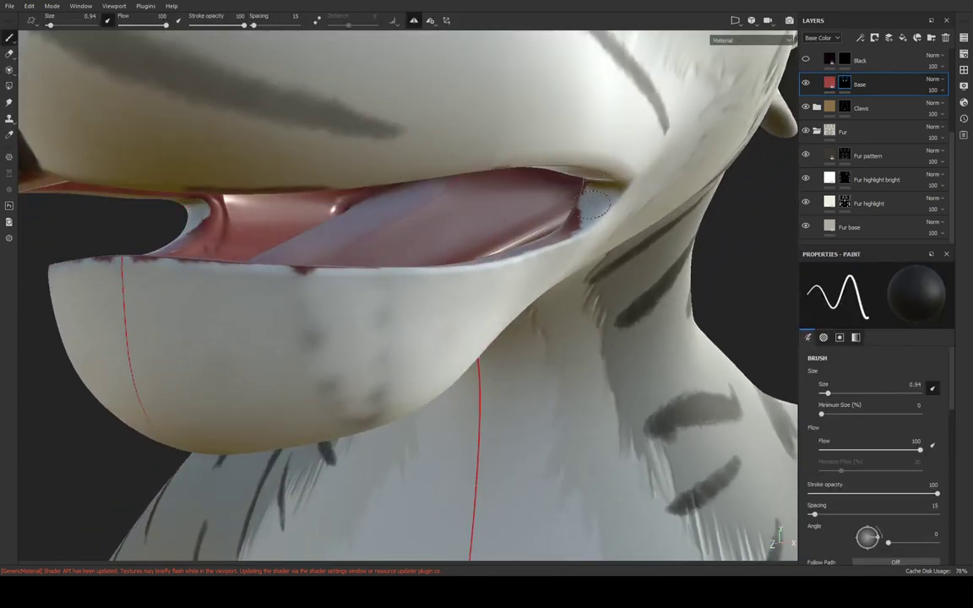
{"action": "mouse_move", "coordinate": [507, 226]}
{"action": "left_mouse_down", "text": "alt"}
{"action": "mouse_move", "coordinate": [580, 239]}
{"action": "mouse_move", "coordinate": [547, 250]}
{"action": "left_mouse_up", "text": "alt"}
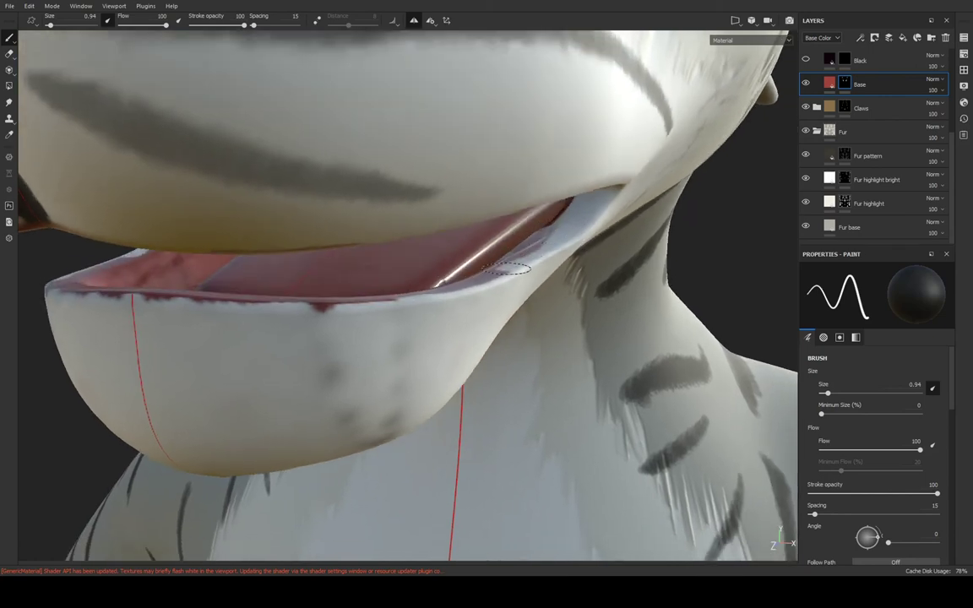
{"action": "left_click_drag", "start_coordinate": [272, 314], "coordinate": [305, 323], "text": "alt"}
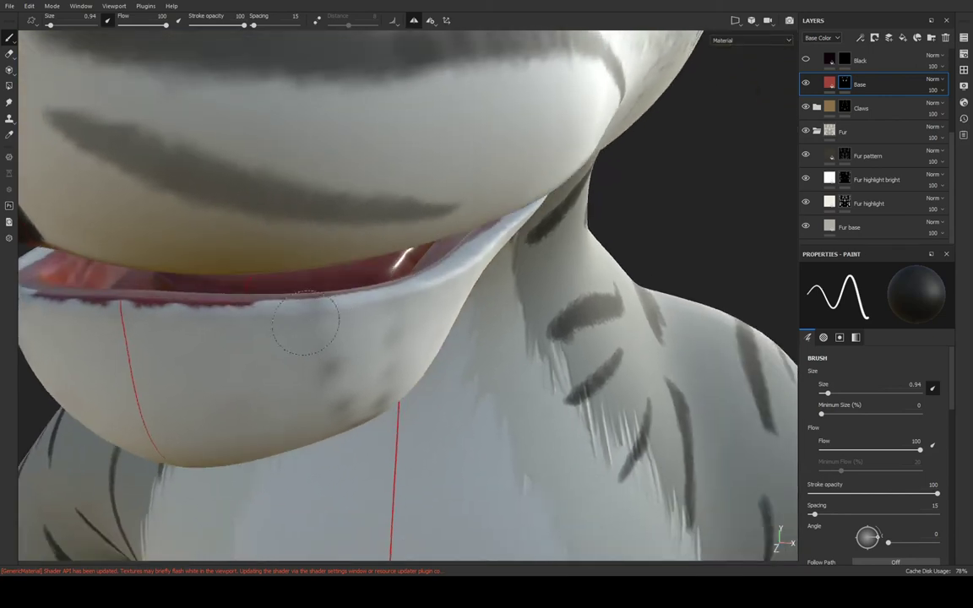
{"action": "mouse_move", "coordinate": [152, 320]}
{"action": "left_mouse_down", "text": "alt"}
{"action": "mouse_move", "coordinate": [417, 278]}
{"action": "mouse_move", "coordinate": [465, 176]}
{"action": "left_mouse_up", "text": "alt"}
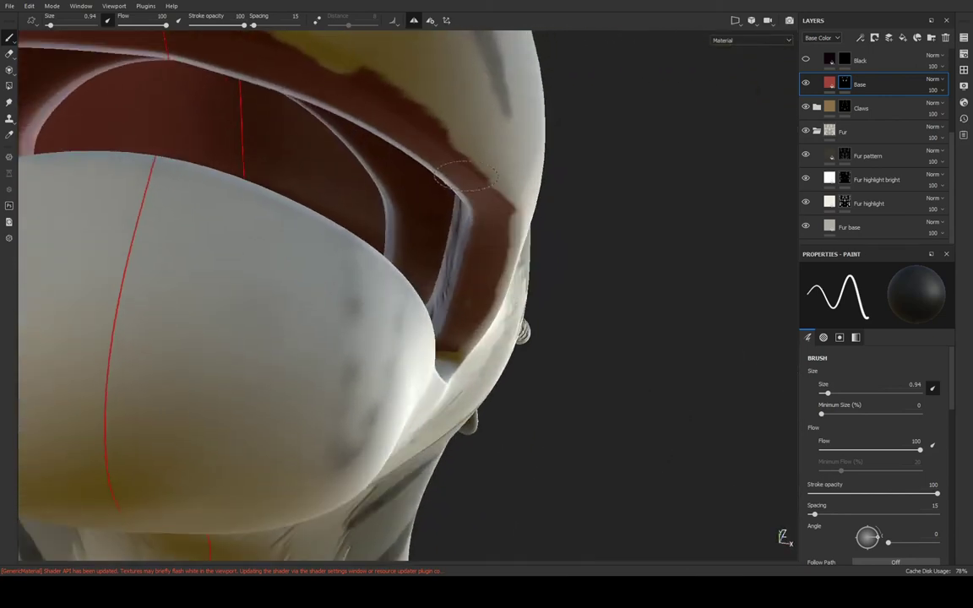
{"action": "left_click_drag", "start_coordinate": [335, 63], "coordinate": [458, 123]}
{"action": "mouse_move", "coordinate": [506, 169]}
{"action": "left_mouse_down"}
{"action": "mouse_move", "coordinate": [447, 220]}
{"action": "mouse_move", "coordinate": [432, 279]}
{"action": "mouse_move", "coordinate": [228, 194]}
{"action": "mouse_move", "coordinate": [93, 177]}
{"action": "left_mouse_up"}
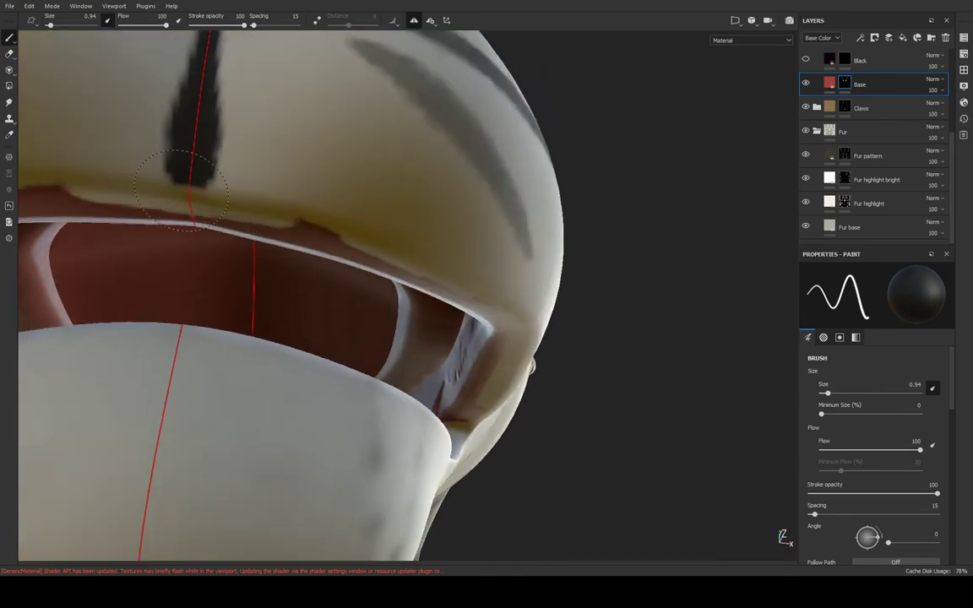
{"action": "mouse_move", "coordinate": [296, 211]}
{"action": "left_mouse_down", "text": "alt"}
{"action": "mouse_move", "coordinate": [549, 232]}
{"action": "mouse_move", "coordinate": [400, 289]}
{"action": "mouse_move", "coordinate": [480, 211]}
{"action": "mouse_move", "coordinate": [418, 218]}
{"action": "left_mouse_up", "text": "alt"}
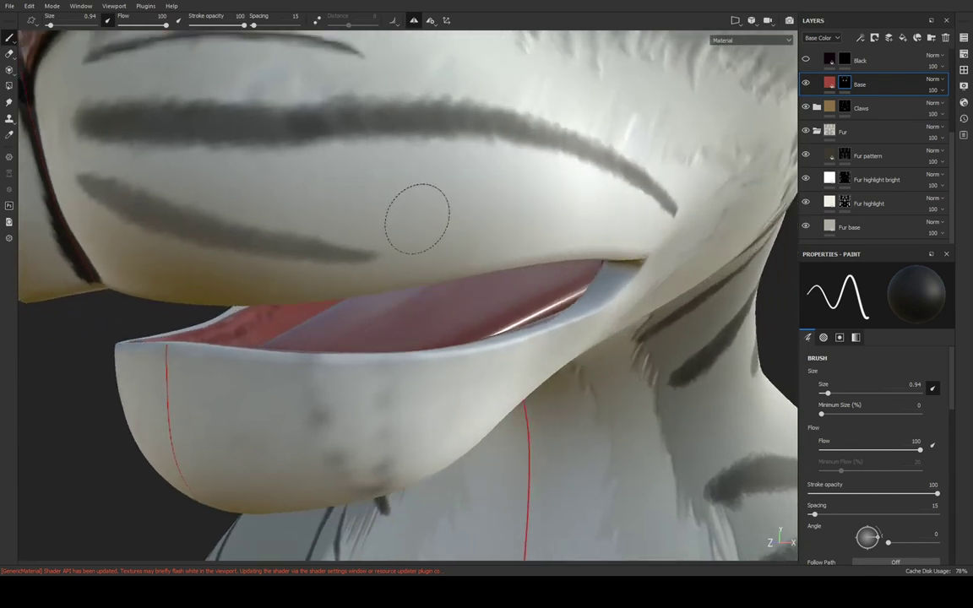
Show the Black lip outline layer again and zoom in on the muzzle
{"action": "left_click", "coordinate": [806, 60]}
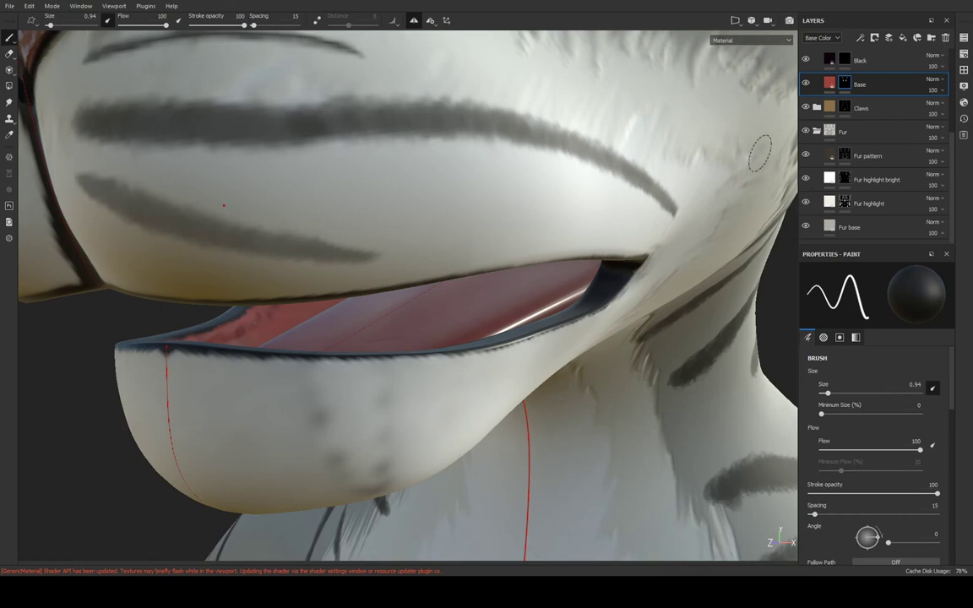
{"action": "mouse_move", "coordinate": [569, 183]}
{"action": "left_mouse_down", "text": "alt"}
{"action": "mouse_move", "coordinate": [508, 208]}
{"action": "mouse_move", "coordinate": [444, 215]}
{"action": "mouse_move", "coordinate": [502, 224]}
{"action": "mouse_move", "coordinate": [529, 217]}
{"action": "mouse_move", "coordinate": [369, 180]}
{"action": "left_mouse_up", "text": "alt"}
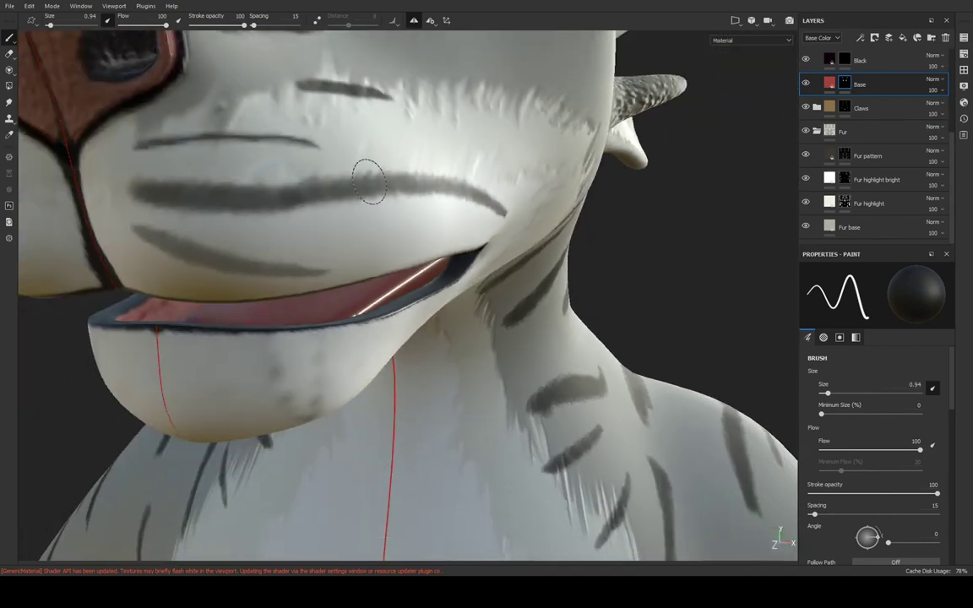
{"action": "mouse_move", "coordinate": [369, 180]}
{"action": "right_mouse_down", "text": "alt"}
{"action": "mouse_move", "coordinate": [354, 189]}
{"action": "mouse_move", "coordinate": [488, 207]}
{"action": "right_mouse_up", "text": "alt"}
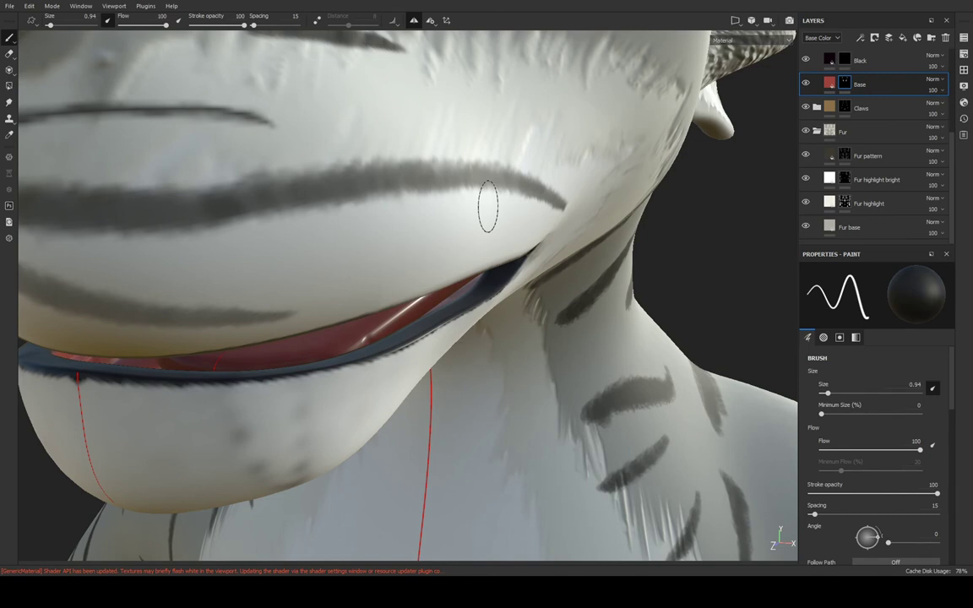
Add a fill layer to the Mouth group with its colour and roughness channels disabled
{"action": "scroll", "coordinate": [857, 91], "scroll_direction": "up", "scroll_amount": 2}
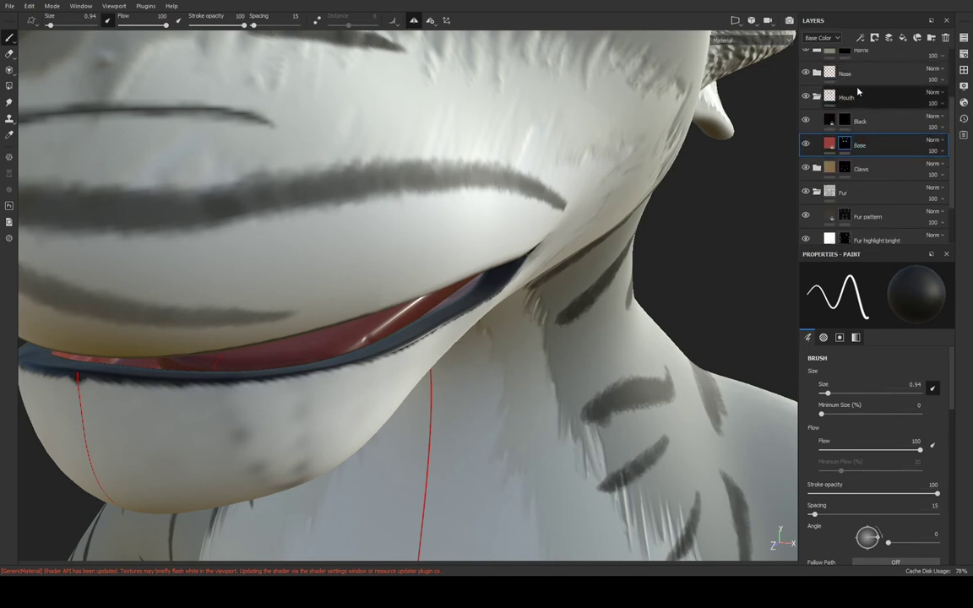
{"action": "left_click", "coordinate": [836, 99]}
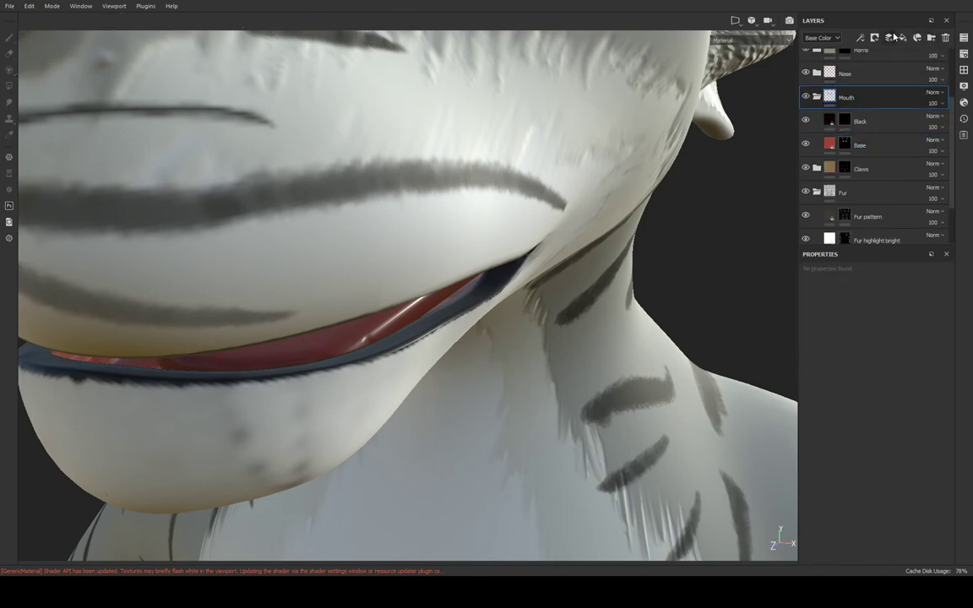
{"action": "left_click", "coordinate": [903, 38]}
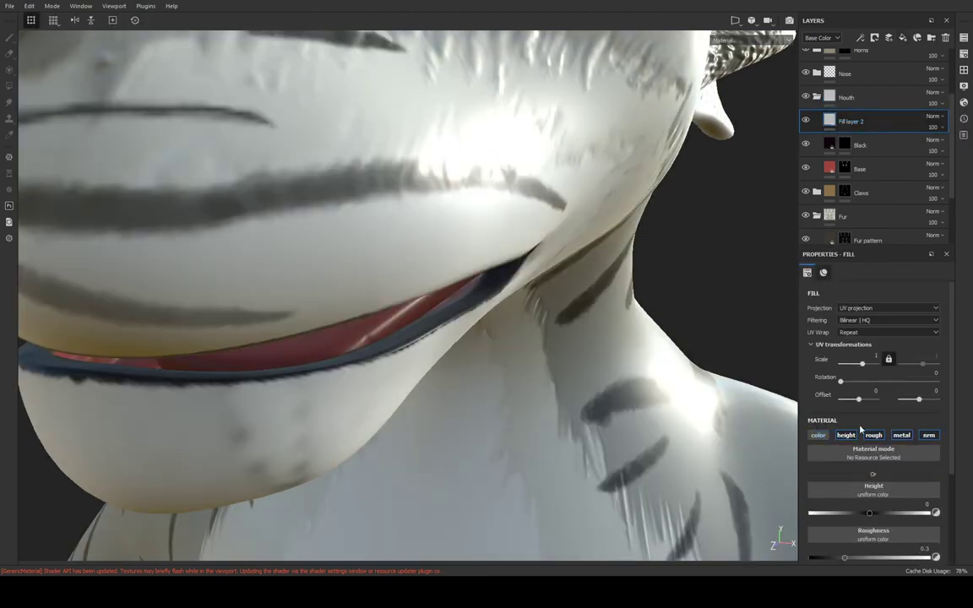
{"action": "left_click", "coordinate": [817, 435]}
{"action": "left_click", "coordinate": [875, 435]}
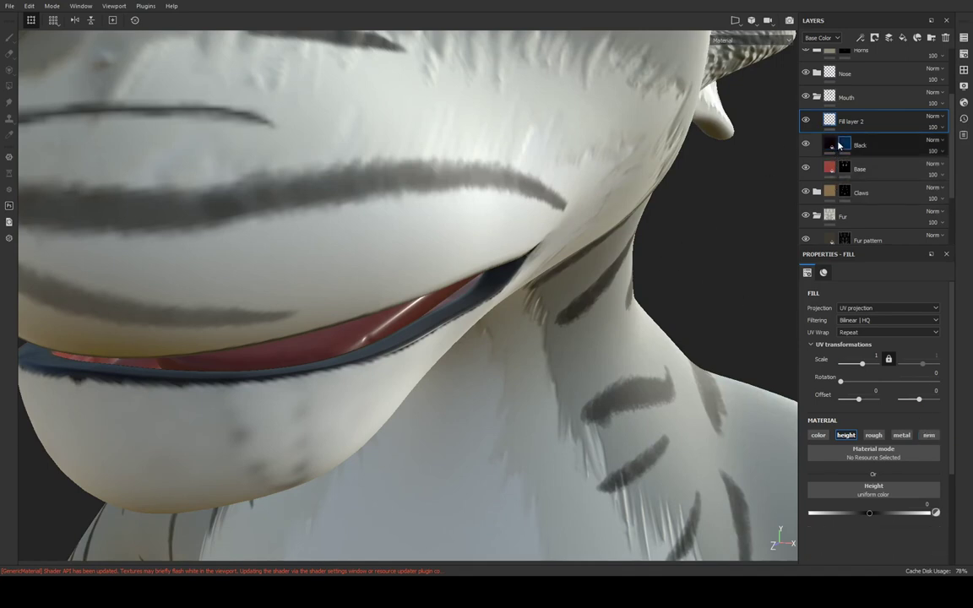
Orbit around the lips and select the mouth's Base layer
{"action": "right_click_drag", "start_coordinate": [608, 168], "coordinate": [588, 166], "text": "shift"}
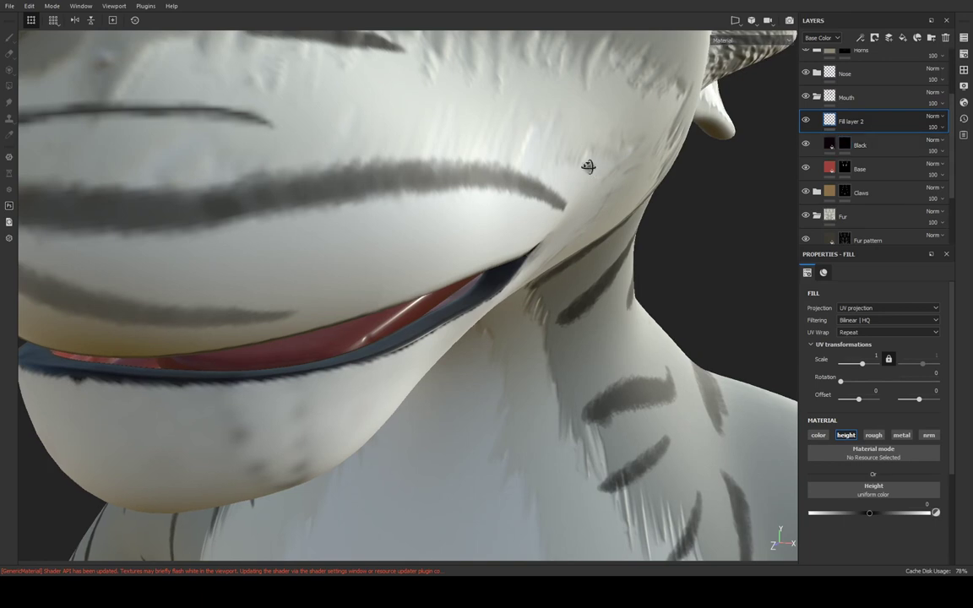
{"action": "left_click_drag", "start_coordinate": [588, 167], "coordinate": [571, 166], "text": "alt"}
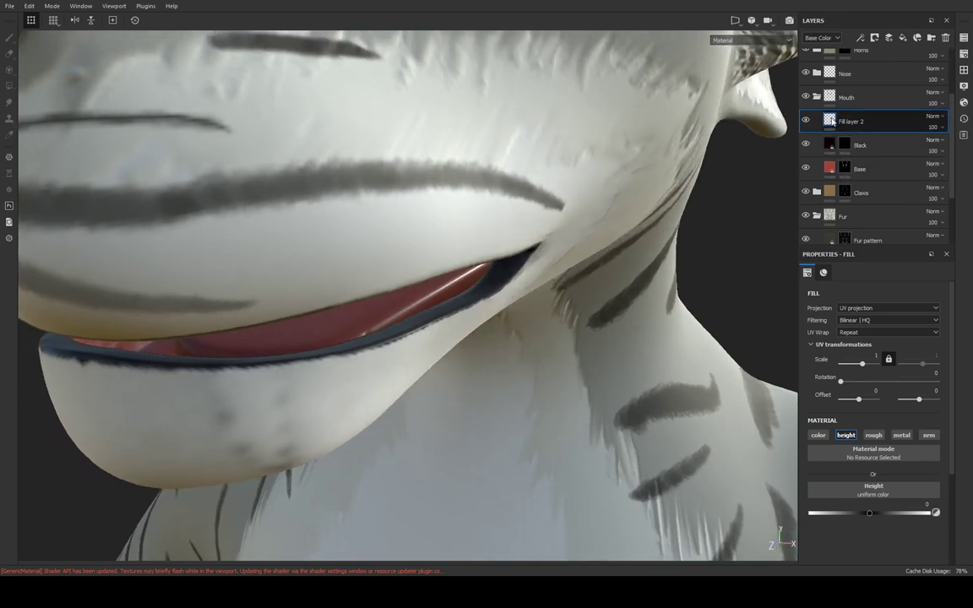
{"action": "left_click", "coordinate": [848, 168]}
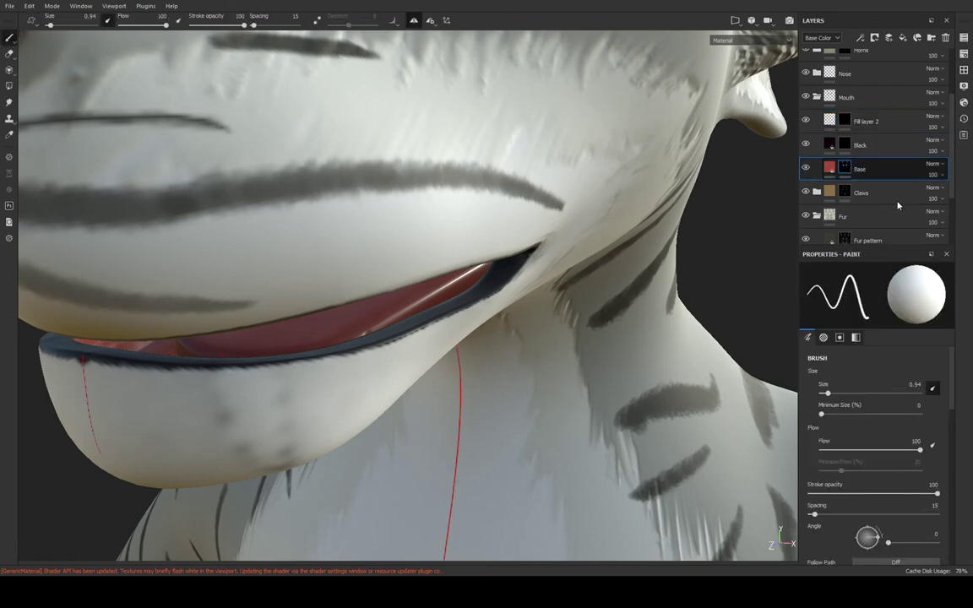
Hide the Black and Base layers and view Fill layer 2's mask on the model
{"action": "left_click", "coordinate": [846, 122]}
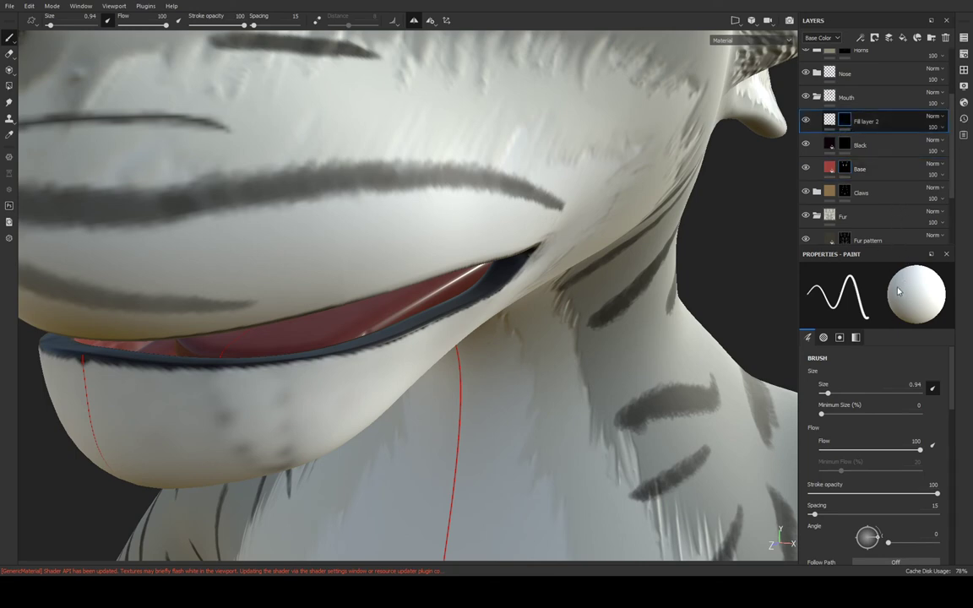
{"action": "left_click", "coordinate": [804, 144]}
{"action": "left_click", "coordinate": [804, 169]}
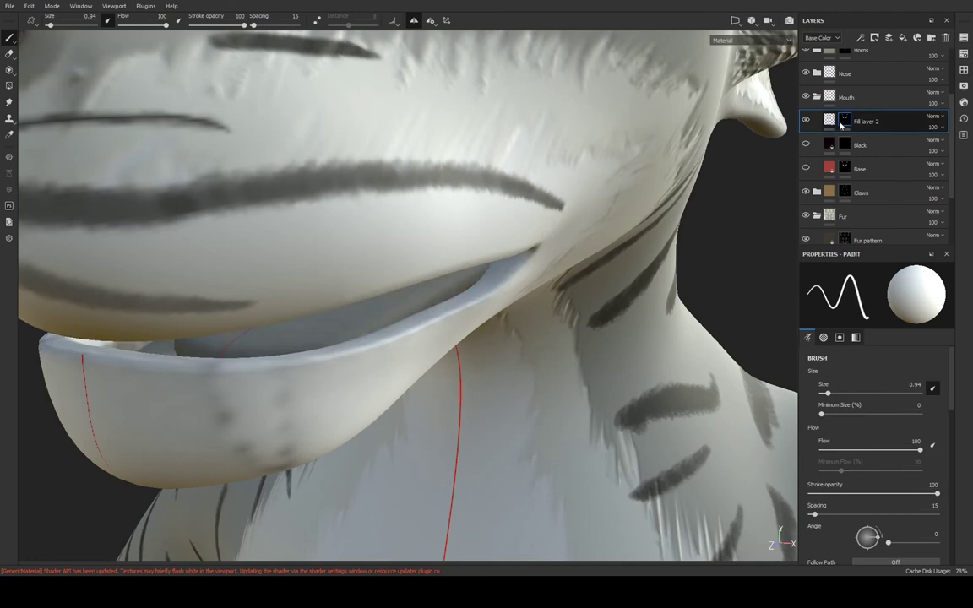
{"action": "key", "text": "c"}
{"action": "mouse_move", "coordinate": [758, 116]}
{"action": "left_mouse_down", "text": "alt"}
{"action": "mouse_move", "coordinate": [367, 125]}
{"action": "mouse_move", "coordinate": [439, 169]}
{"action": "left_mouse_up", "text": "alt"}
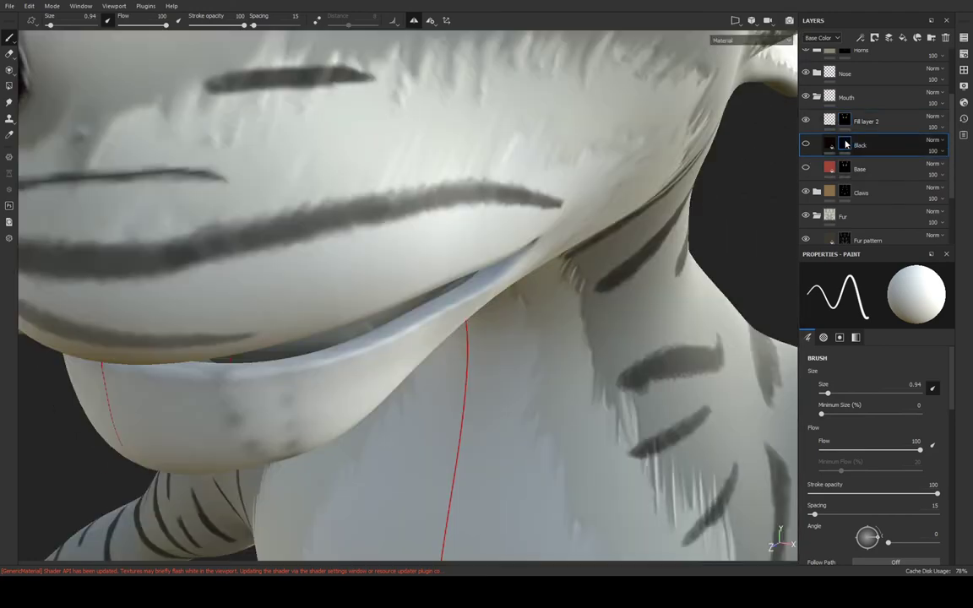
{"action": "left_click", "coordinate": [851, 145]}
{"action": "left_click", "coordinate": [849, 123]}
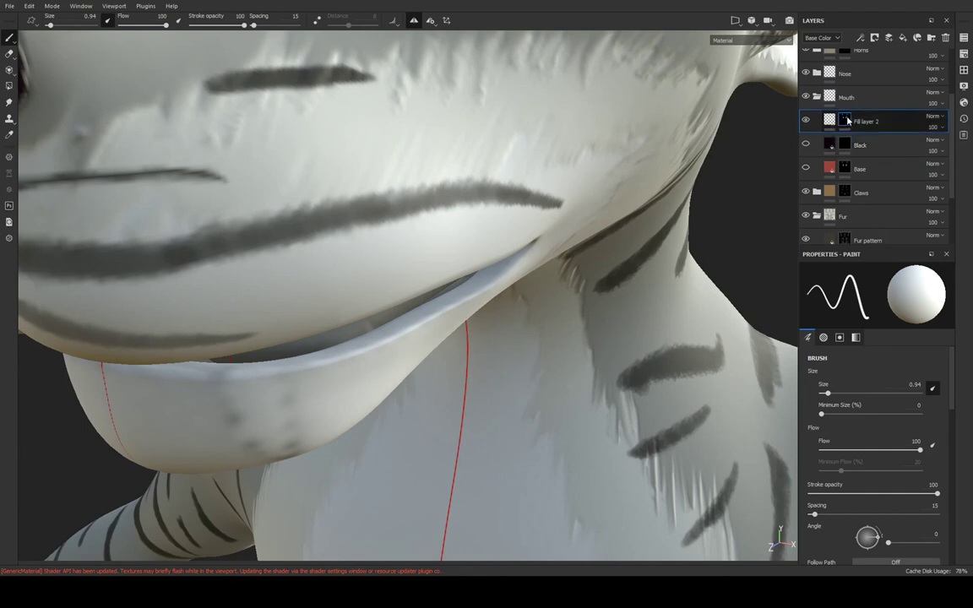
Re-enable the Black layer and add a paint effect to Fill layer 2's mask
{"action": "left_click", "coordinate": [805, 144]}
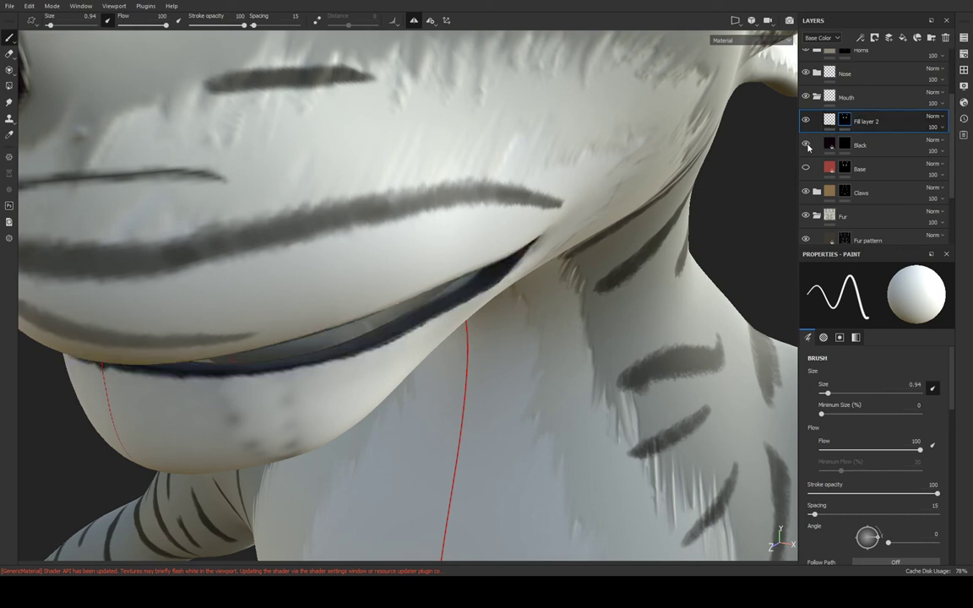
{"action": "left_click", "coordinate": [859, 37]}
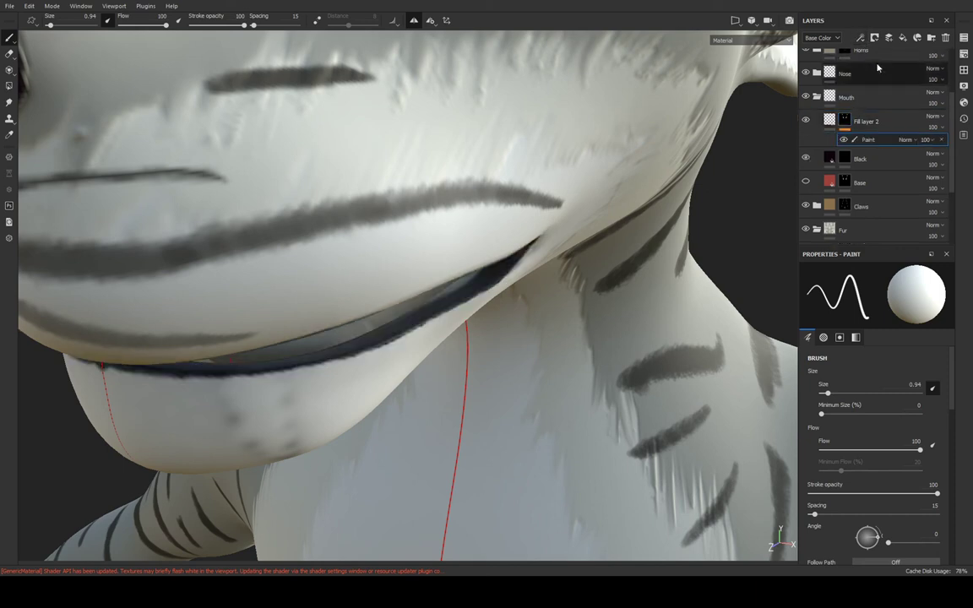
{"action": "left_click", "coordinate": [794, 110]}
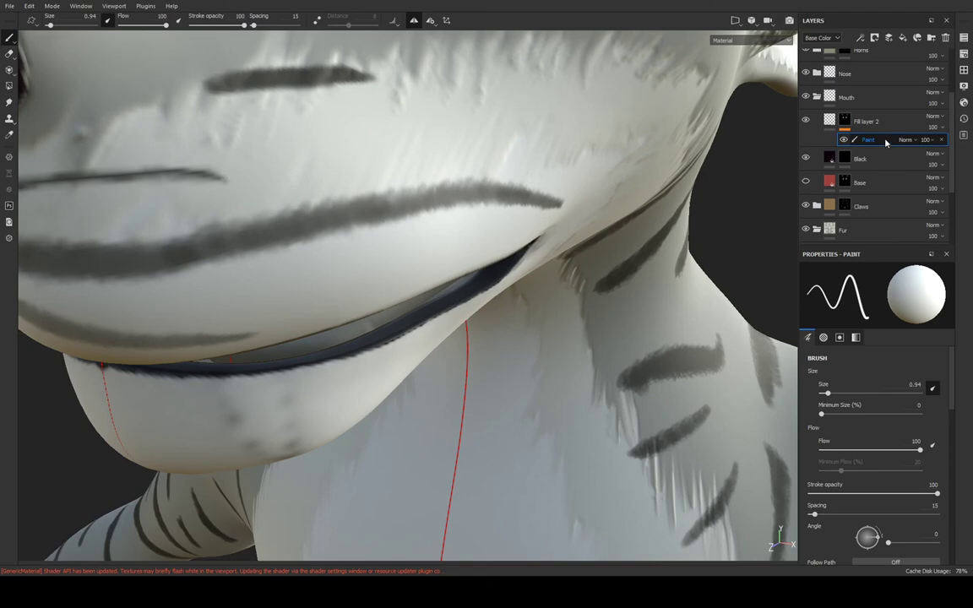
{"action": "left_click", "coordinate": [846, 129]}
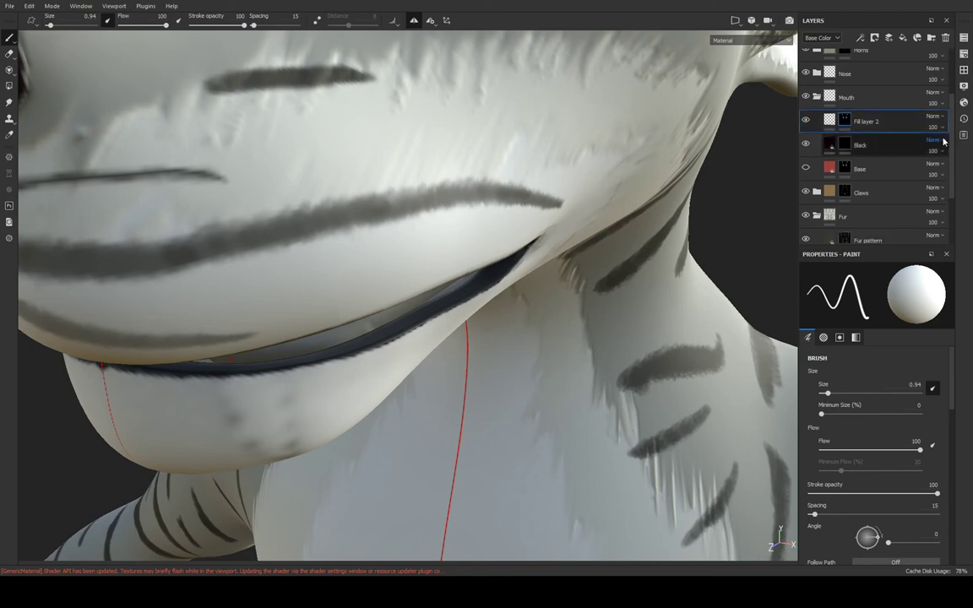
{"action": "scroll", "coordinate": [608, 139], "scroll_direction": "up", "scroll_amount": 5}
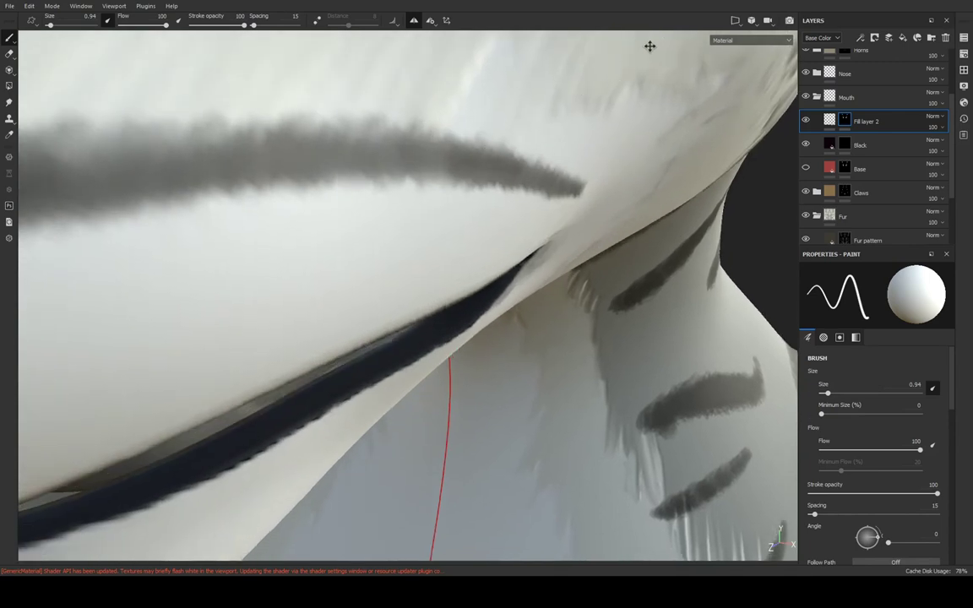
{"action": "left_click_drag", "start_coordinate": [649, 47], "coordinate": [513, 67], "text": "alt"}
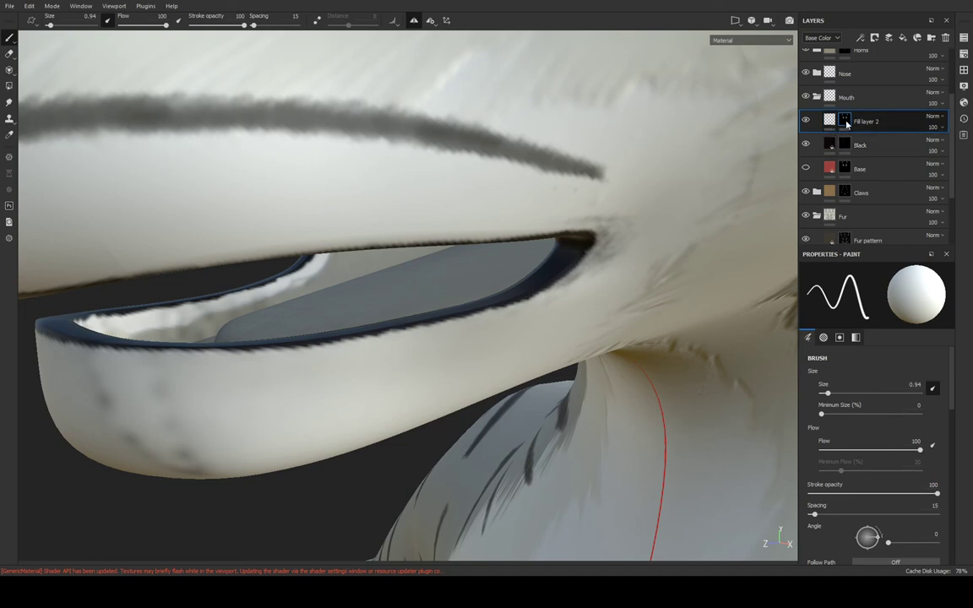
Delete Fill layer 2, hide the Black outline, and add a Fill effect to Base
{"action": "key", "text": "Delete"}
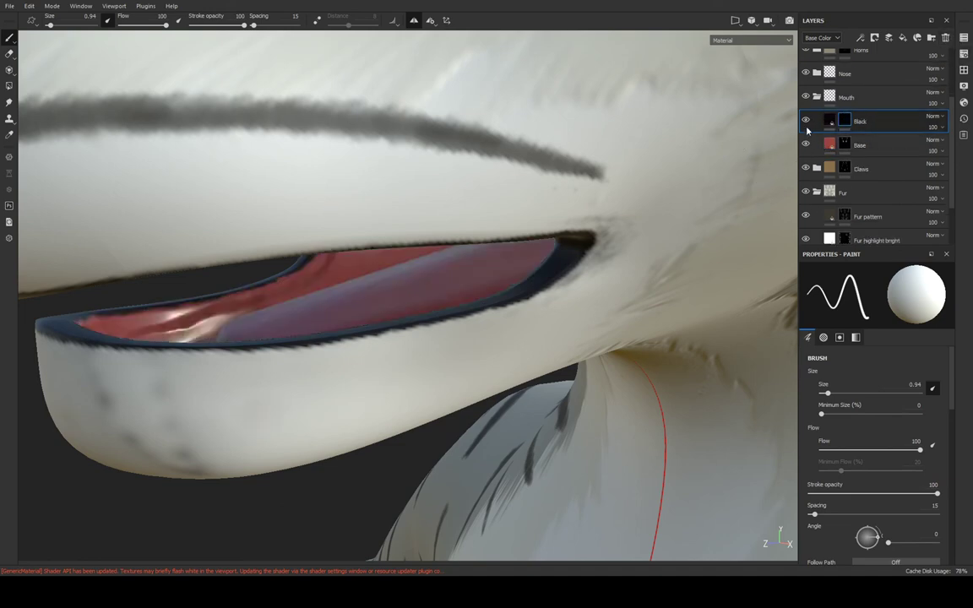
{"action": "left_click", "coordinate": [806, 120]}
{"action": "left_click", "coordinate": [830, 145]}
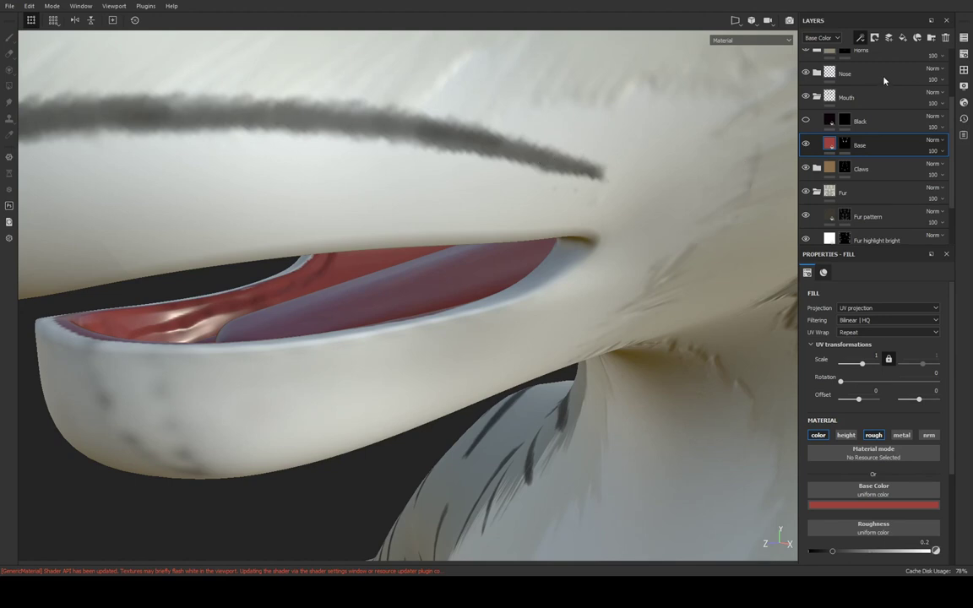
{"action": "left_click", "coordinate": [821, 78]}
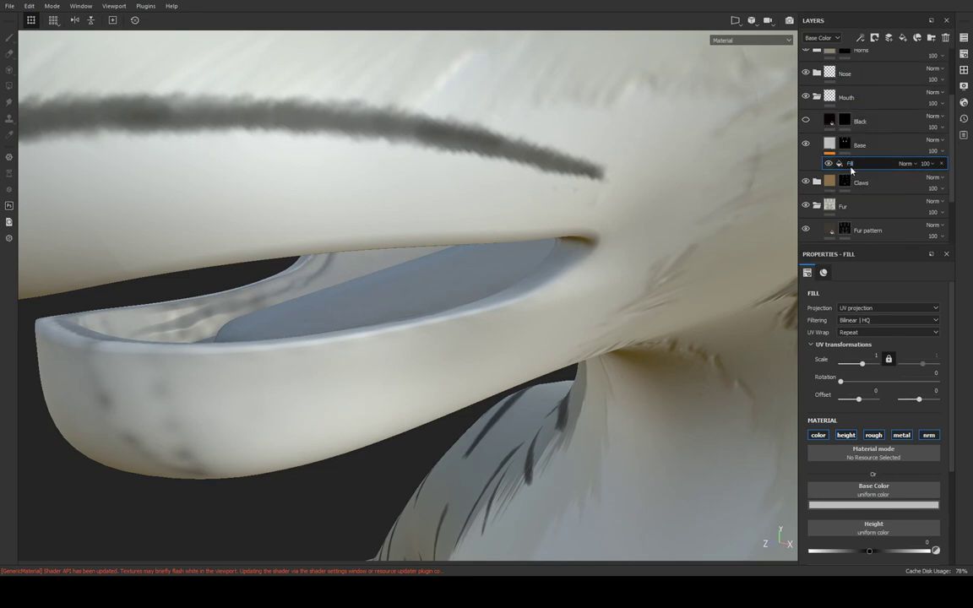
Undo the Fill effect on the mouth's Base layer and orbit to the front of the nose
{"action": "left_click_drag", "start_coordinate": [784, 165], "coordinate": [673, 148], "text": "alt"}
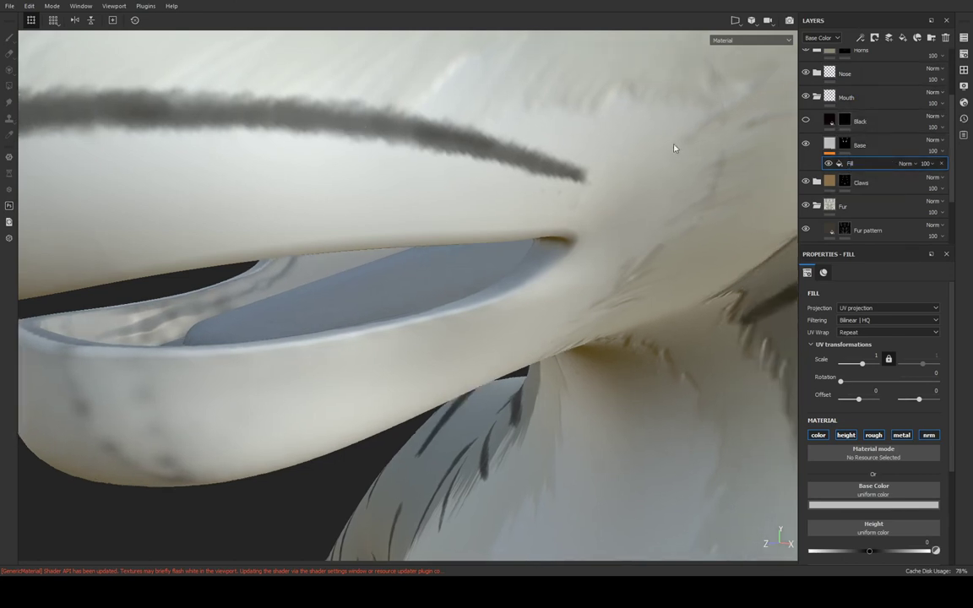
{"action": "key", "text": "ctrl+z"}
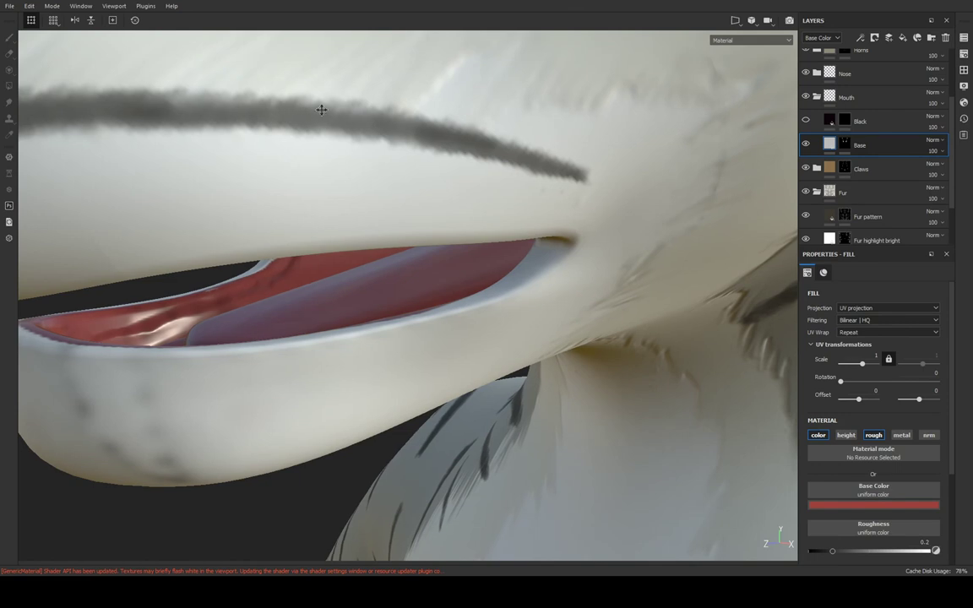
{"action": "mouse_move", "coordinate": [321, 109]}
{"action": "left_mouse_down", "text": "alt"}
{"action": "mouse_move", "coordinate": [383, 163]}
{"action": "mouse_move", "coordinate": [417, 215]}
{"action": "left_mouse_up", "text": "alt"}
Make the mouth's Black outline layer visible again
{"action": "scroll", "coordinate": [917, 159], "scroll_direction": "up", "scroll_amount": 3}
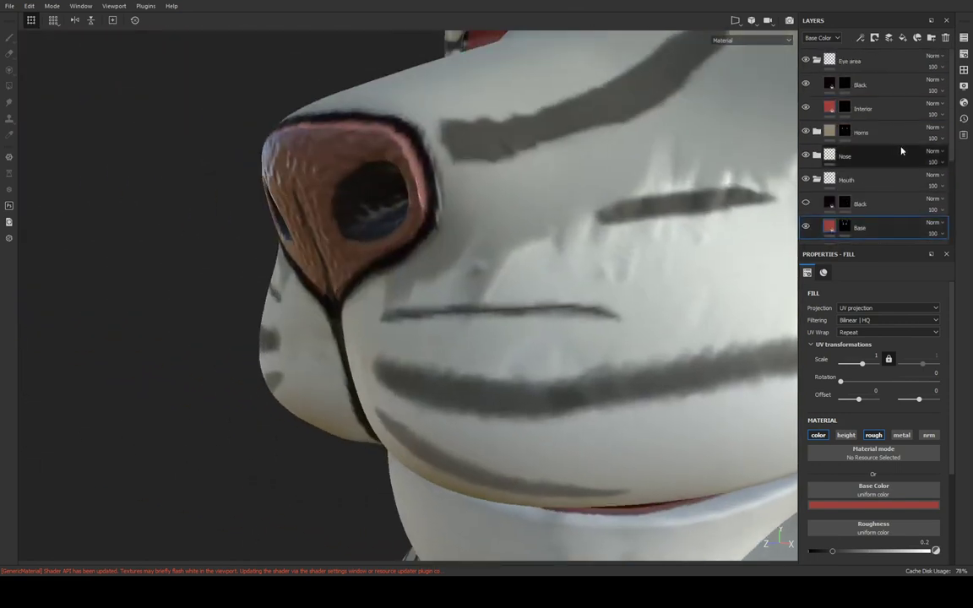
{"action": "scroll", "coordinate": [859, 149], "scroll_direction": "down", "scroll_amount": 1}
{"action": "scroll", "coordinate": [860, 149], "scroll_direction": "down", "scroll_amount": 1}
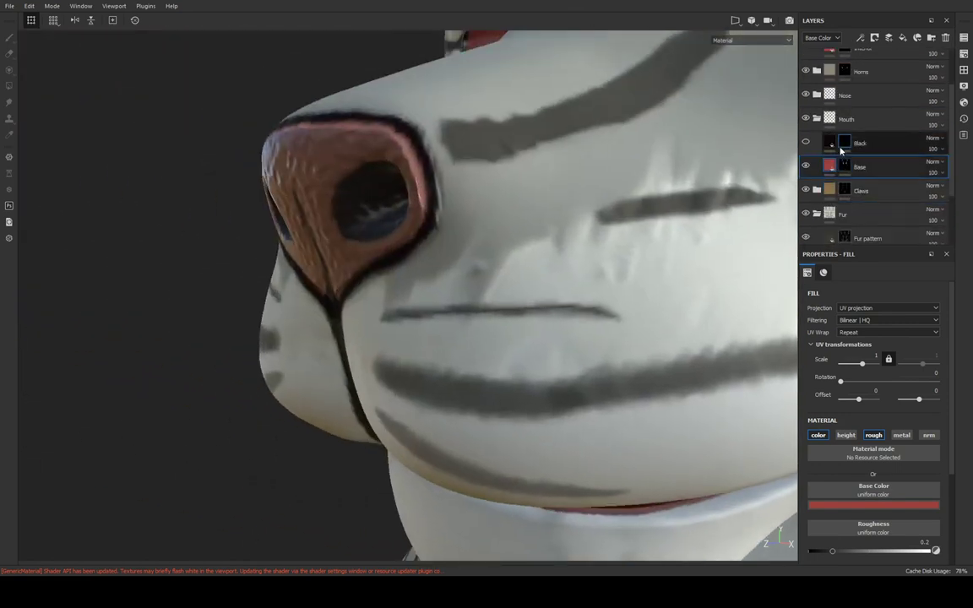
{"action": "left_click", "coordinate": [833, 144]}
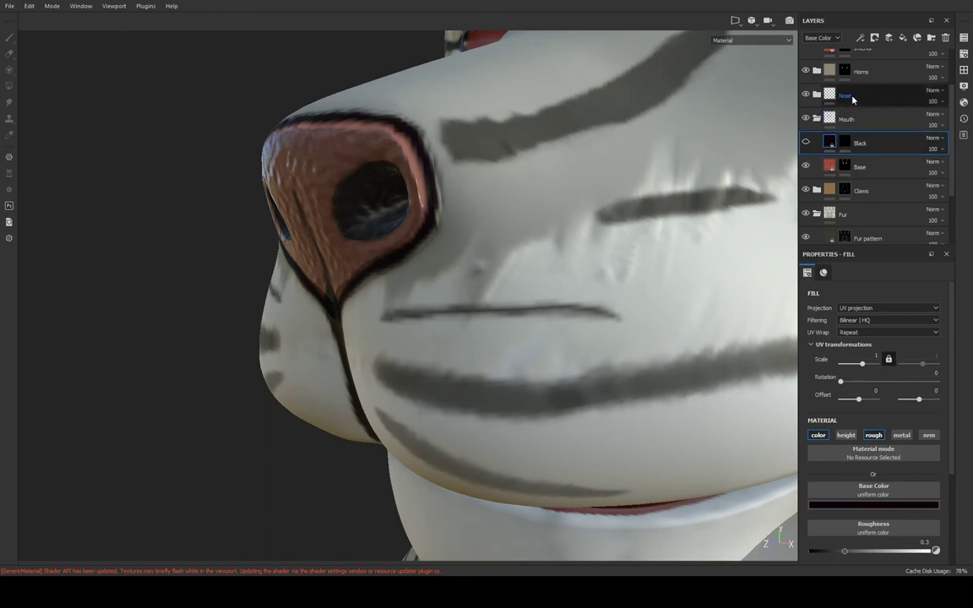
{"action": "left_click", "coordinate": [806, 143]}
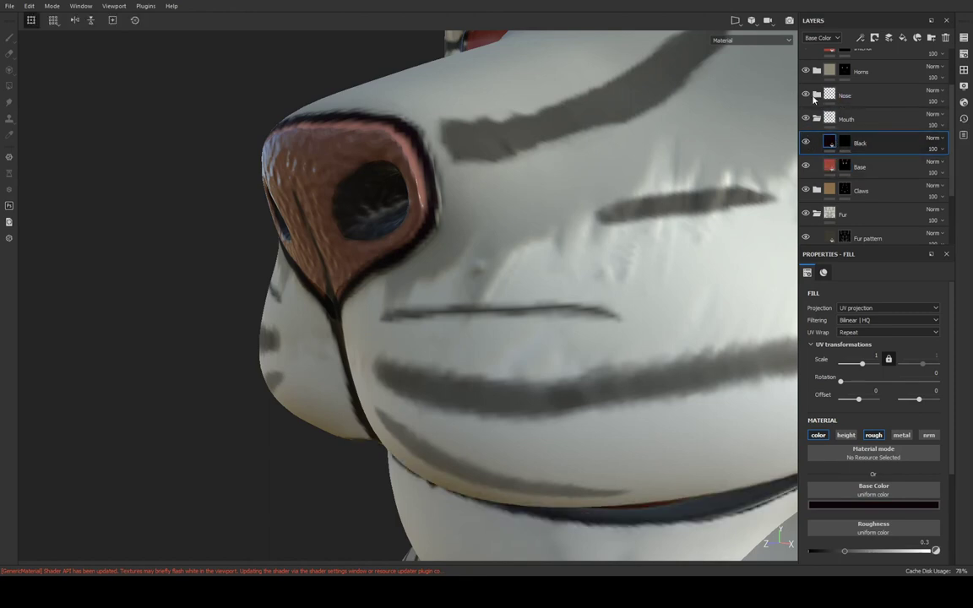
Expand the Nose folder and inspect the Fill effect on the nose's Base layer
{"action": "left_click", "coordinate": [816, 95]}
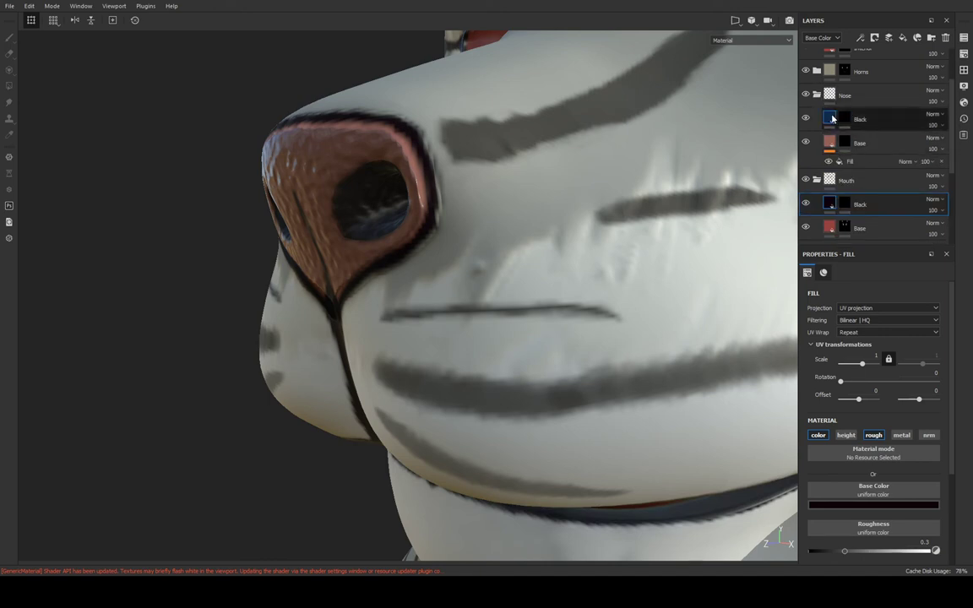
{"action": "left_click", "coordinate": [844, 119]}
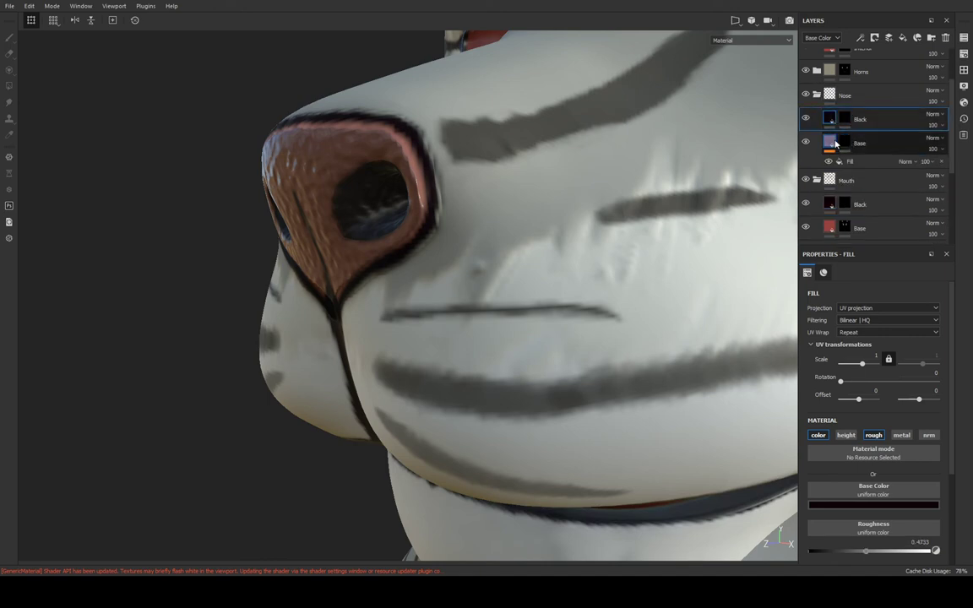
{"action": "left_click", "coordinate": [848, 145]}
{"action": "left_click", "coordinate": [858, 161]}
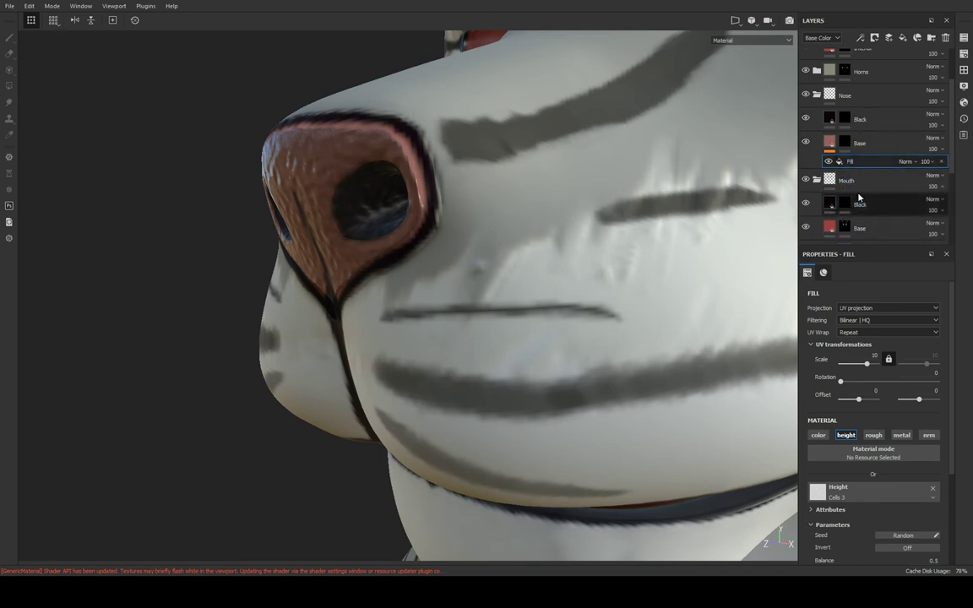
{"action": "left_click", "coordinate": [831, 226]}
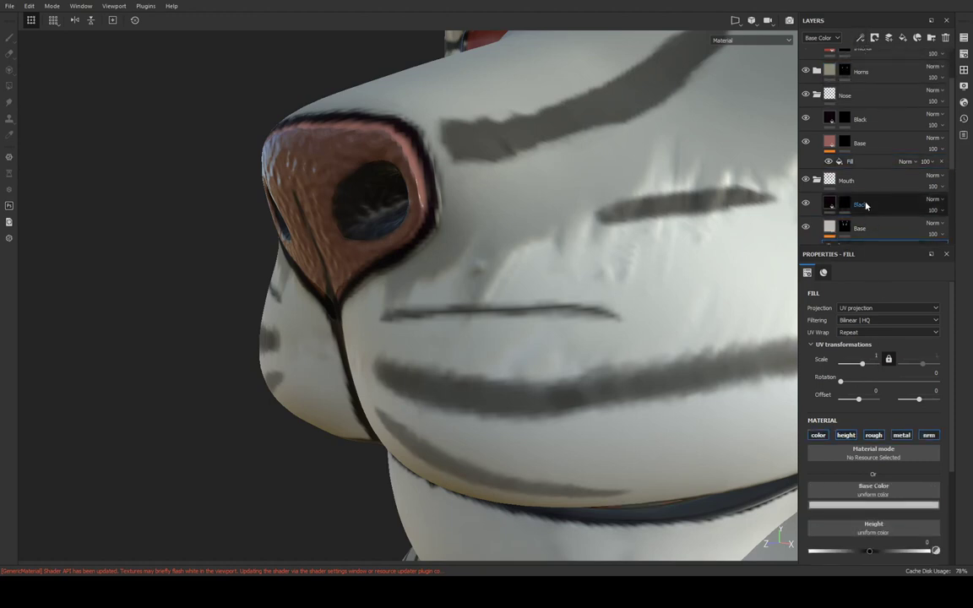
{"action": "left_click", "coordinate": [851, 162]}
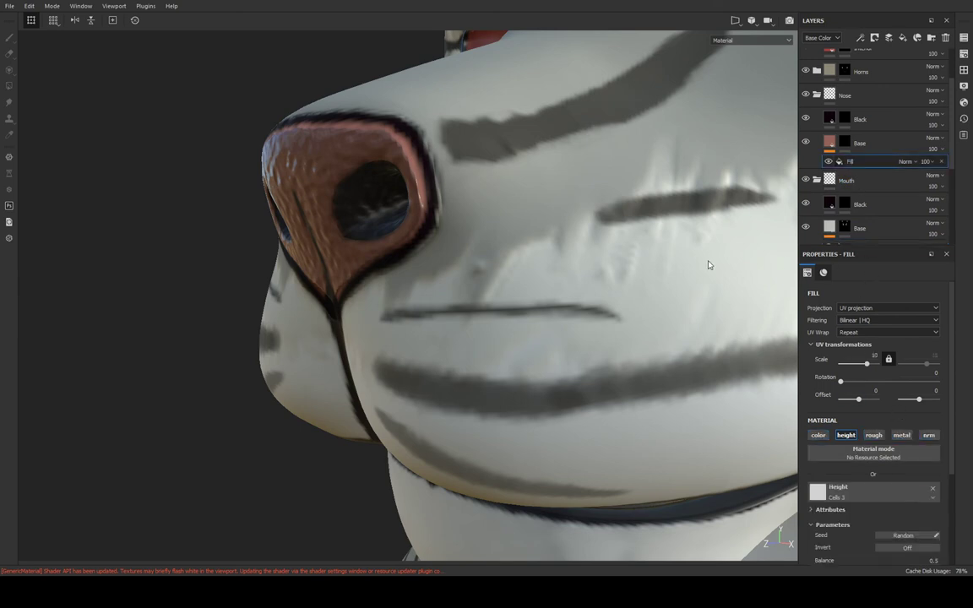
Check the nose Base layer and its mask while orbiting beneath the open mouth
{"action": "mouse_move", "coordinate": [708, 265]}
{"action": "left_mouse_down", "text": "alt"}
{"action": "mouse_move", "coordinate": [483, 198]}
{"action": "mouse_move", "coordinate": [525, 174]}
{"action": "left_mouse_up", "text": "alt"}
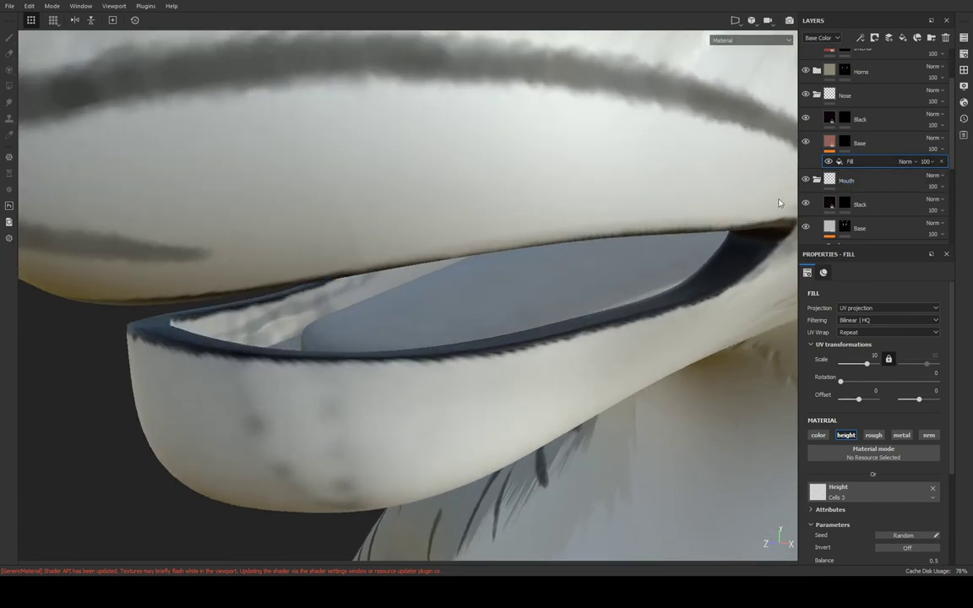
{"action": "left_click", "coordinate": [842, 143]}
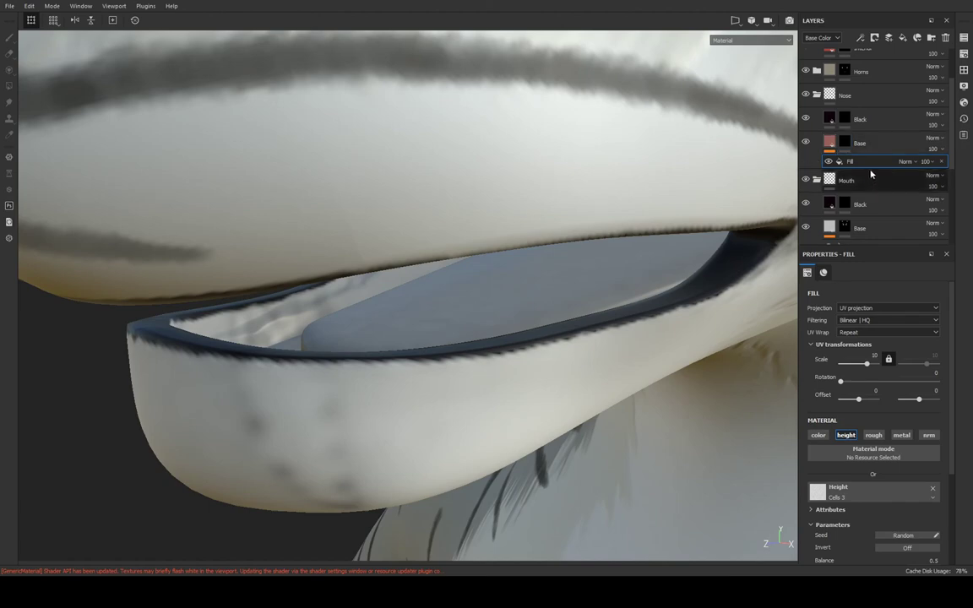
{"action": "left_click", "coordinate": [878, 148]}
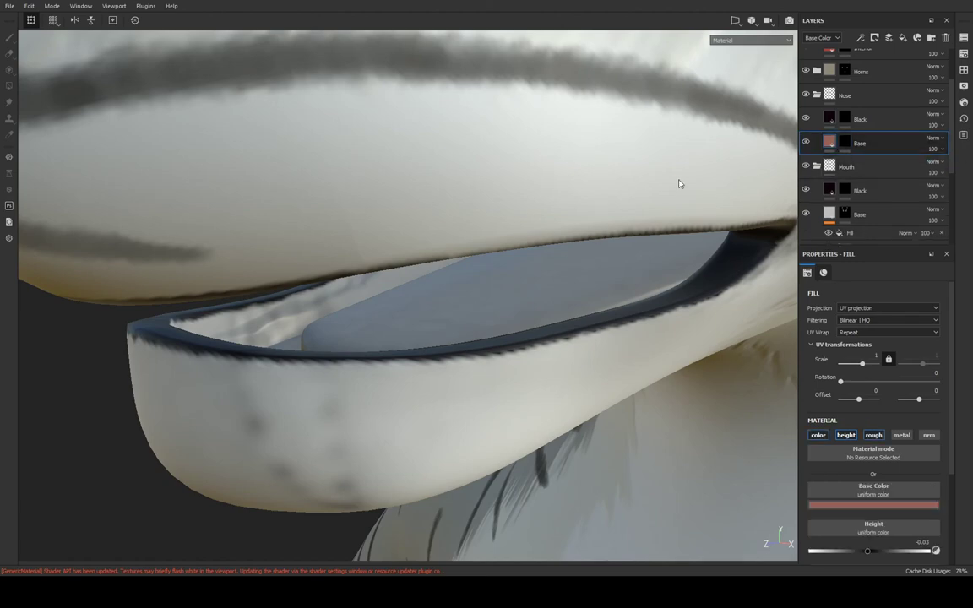
{"action": "mouse_move", "coordinate": [680, 183]}
{"action": "left_mouse_down", "text": "alt"}
{"action": "mouse_move", "coordinate": [635, 155]}
{"action": "mouse_move", "coordinate": [637, 127]}
{"action": "mouse_move", "coordinate": [641, 179]}
{"action": "mouse_move", "coordinate": [610, 251]}
{"action": "left_mouse_up", "text": "alt"}
{"action": "scroll", "coordinate": [606, 250], "scroll_direction": "up", "scroll_amount": 2}
{"action": "scroll", "coordinate": [815, 118], "scroll_direction": "up", "scroll_amount": 2}
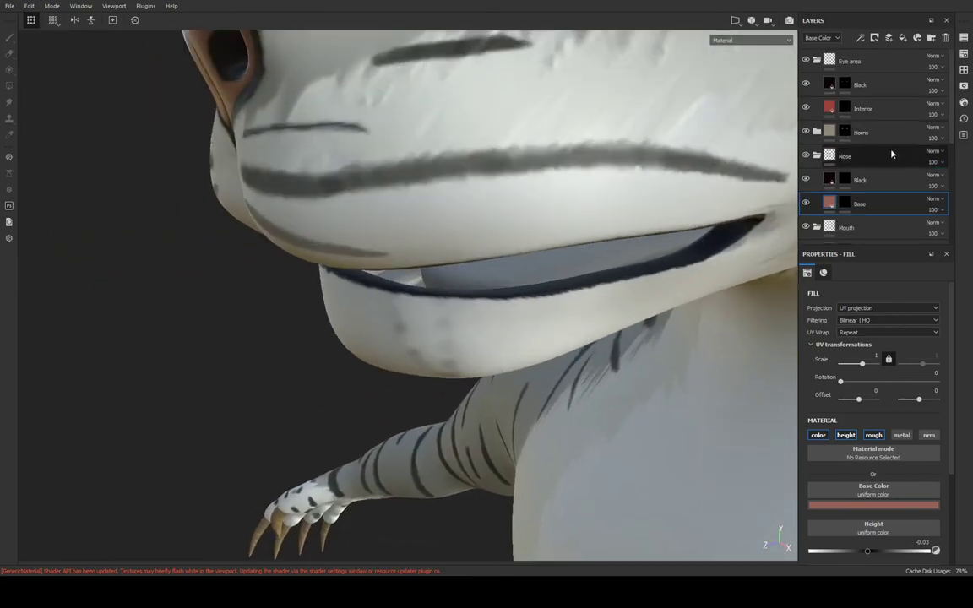
{"action": "scroll", "coordinate": [887, 156], "scroll_direction": "down", "scroll_amount": 2}
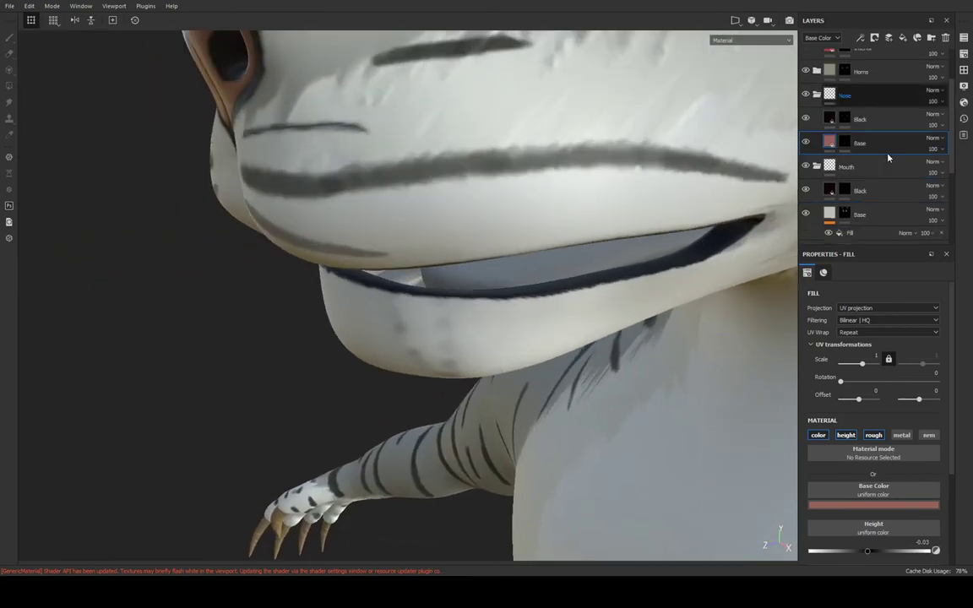
{"action": "scroll", "coordinate": [865, 167], "scroll_direction": "down", "scroll_amount": 2}
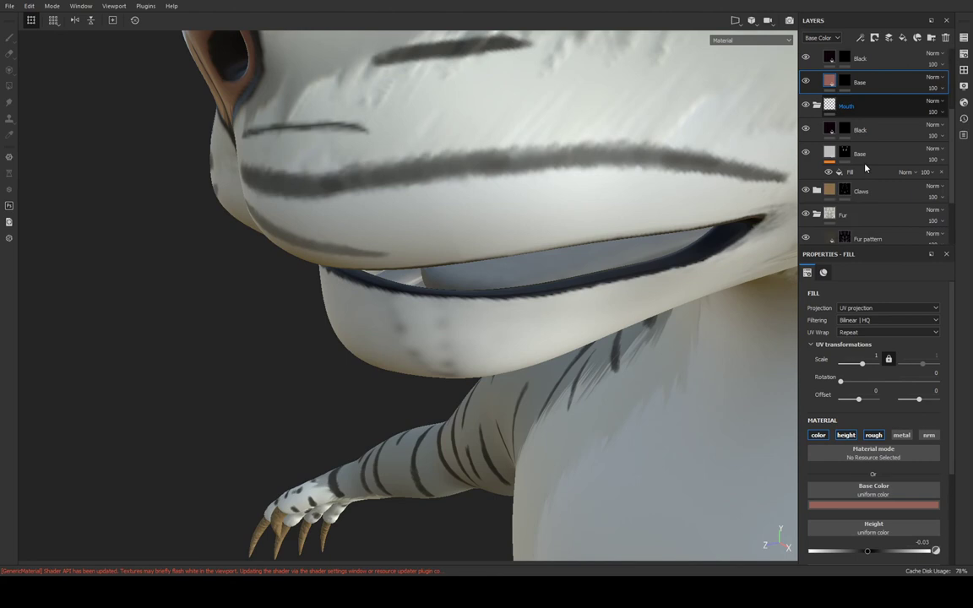
{"action": "scroll", "coordinate": [865, 166], "scroll_direction": "up", "scroll_amount": 1}
{"action": "scroll", "coordinate": [864, 166], "scroll_direction": "up", "scroll_amount": 1}
{"action": "scroll", "coordinate": [866, 167], "scroll_direction": "up", "scroll_amount": 1}
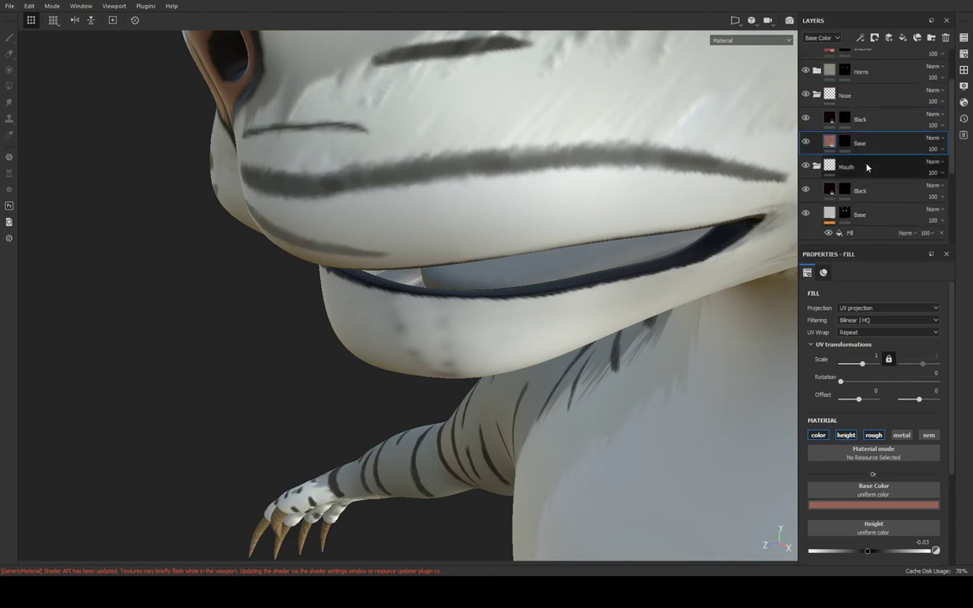
{"action": "scroll", "coordinate": [868, 165], "scroll_direction": "down", "scroll_amount": 3}
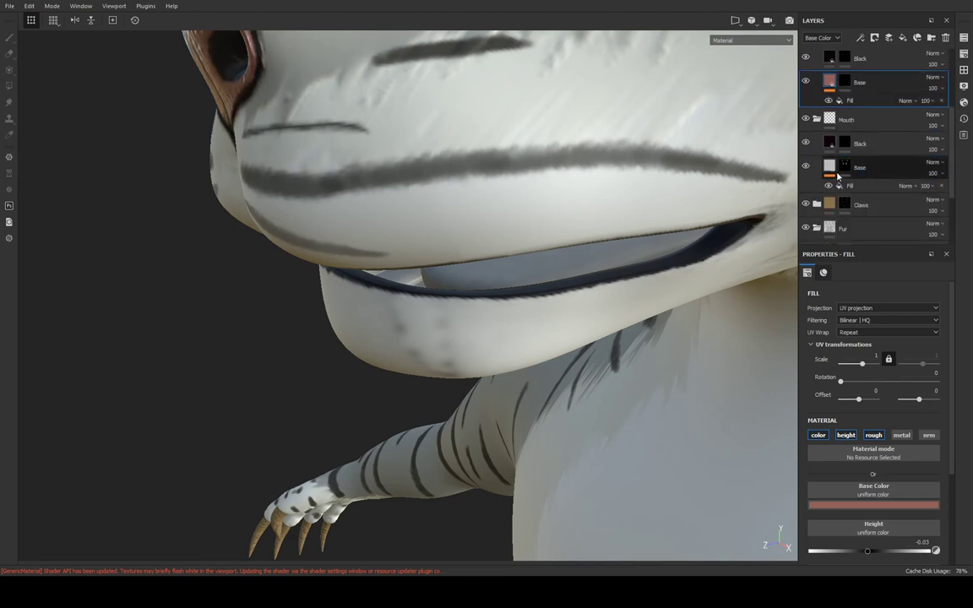
Paste a Fill effect onto Mouth > Base and switch off its colour channel
{"action": "left_click", "coordinate": [837, 175]}
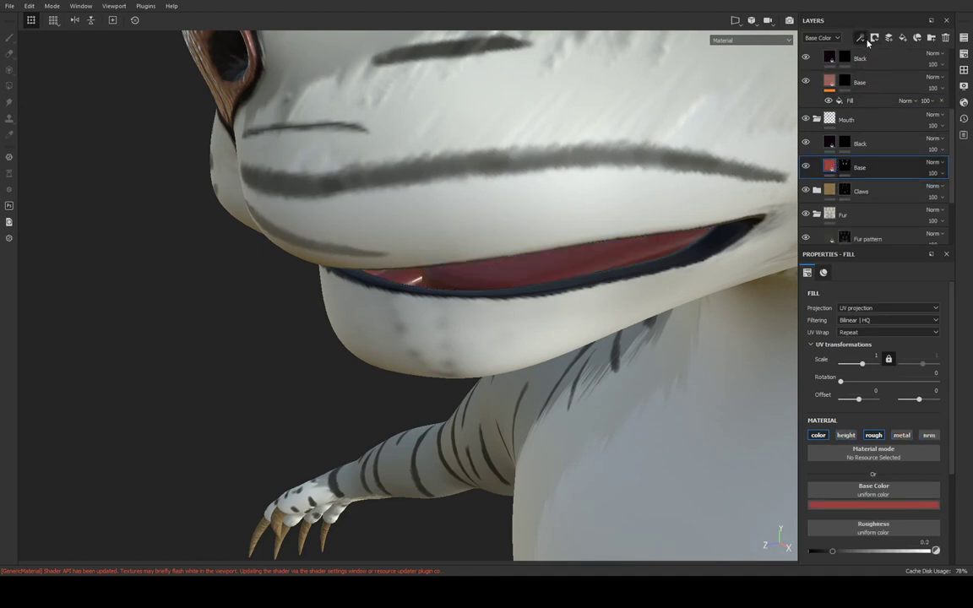
{"action": "key", "text": "ctrl+z"}
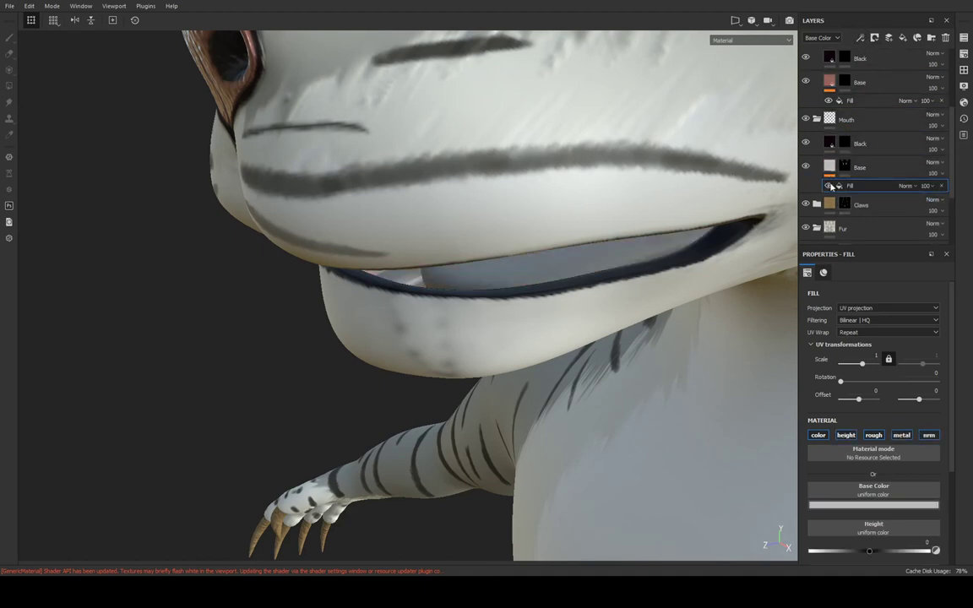
{"action": "left_click", "coordinate": [824, 438]}
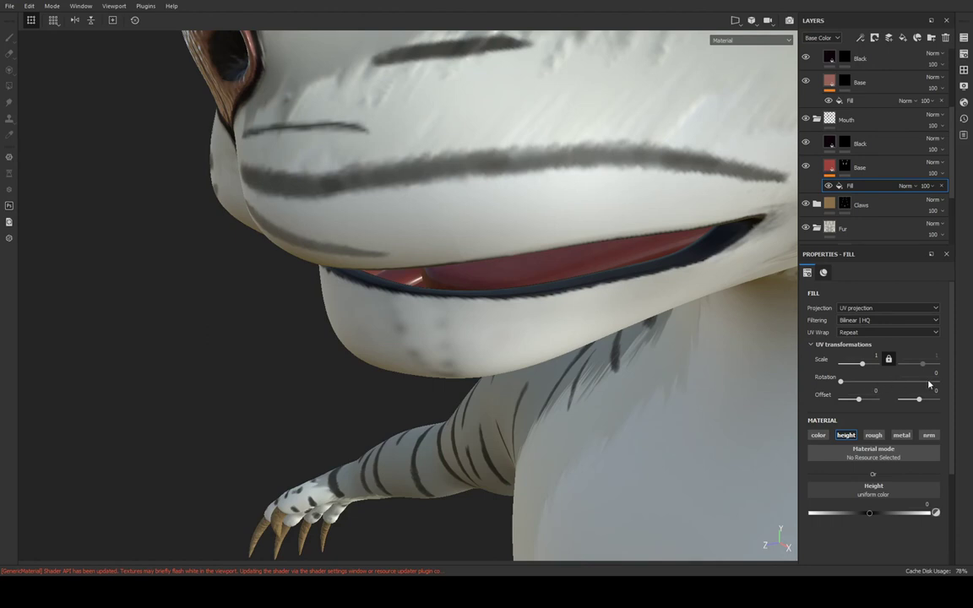
Set the mouth Fill effect's Cells 3 height scale to about 31.79, matching the nose
{"action": "left_click", "coordinate": [854, 102]}
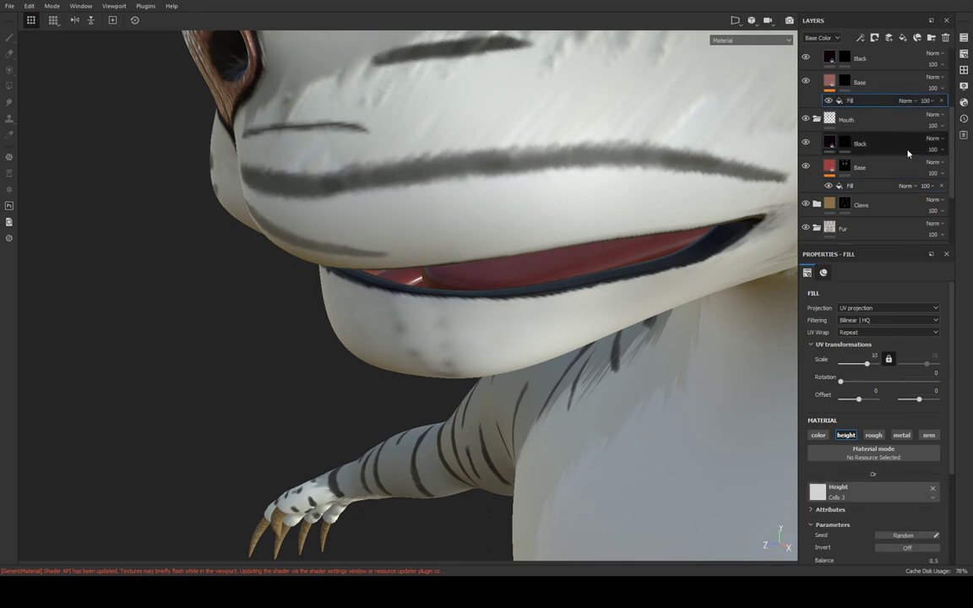
{"action": "left_click", "coordinate": [870, 185]}
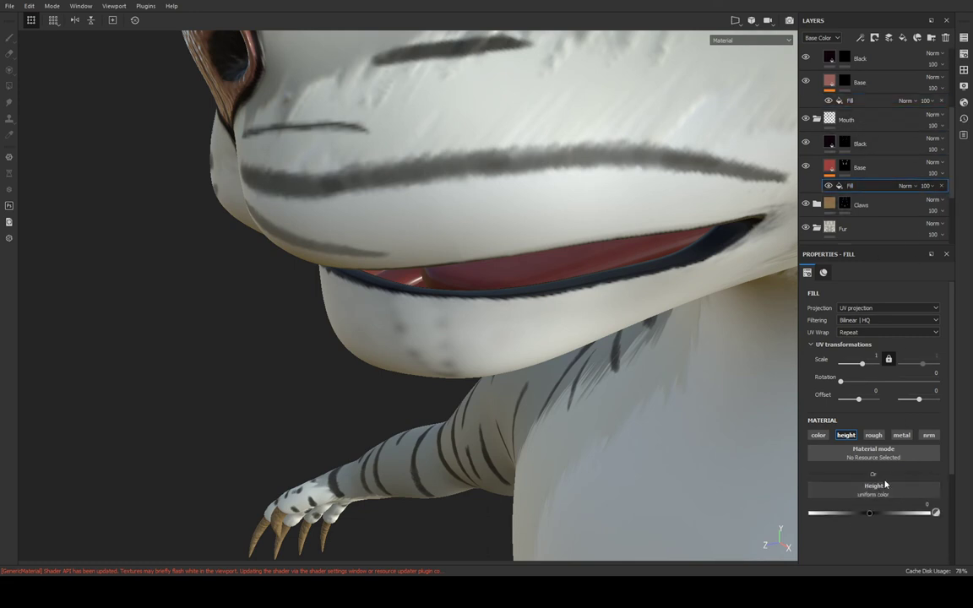
{"action": "scroll", "coordinate": [656, 256], "scroll_direction": "up", "scroll_amount": 3}
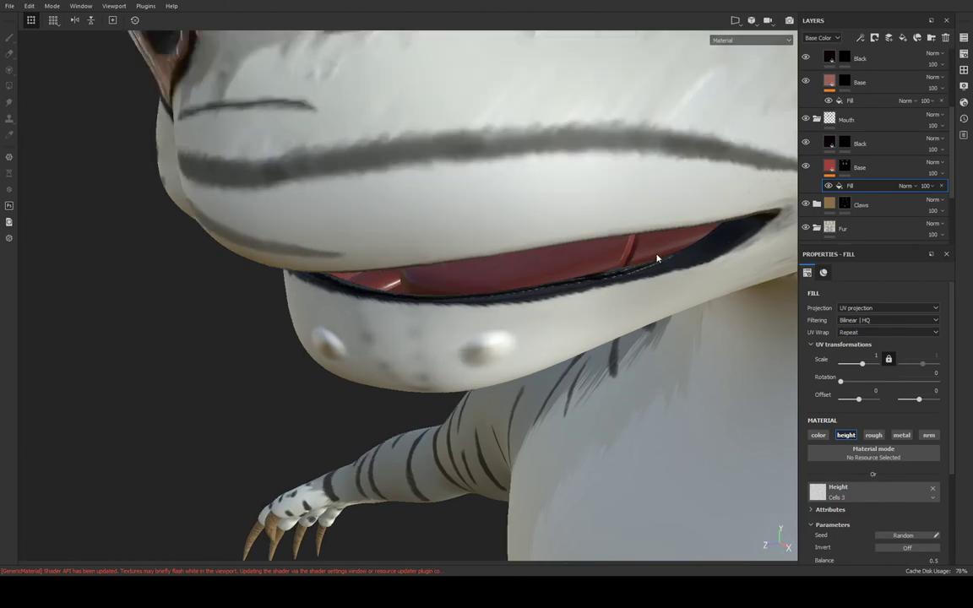
{"action": "scroll", "coordinate": [663, 252], "scroll_direction": "up", "scroll_amount": 5}
{"action": "scroll", "coordinate": [664, 253], "scroll_direction": "up", "scroll_amount": 3}
{"action": "scroll", "coordinate": [682, 254], "scroll_direction": "up", "scroll_amount": 3}
{"action": "scroll", "coordinate": [643, 232], "scroll_direction": "up", "scroll_amount": 2}
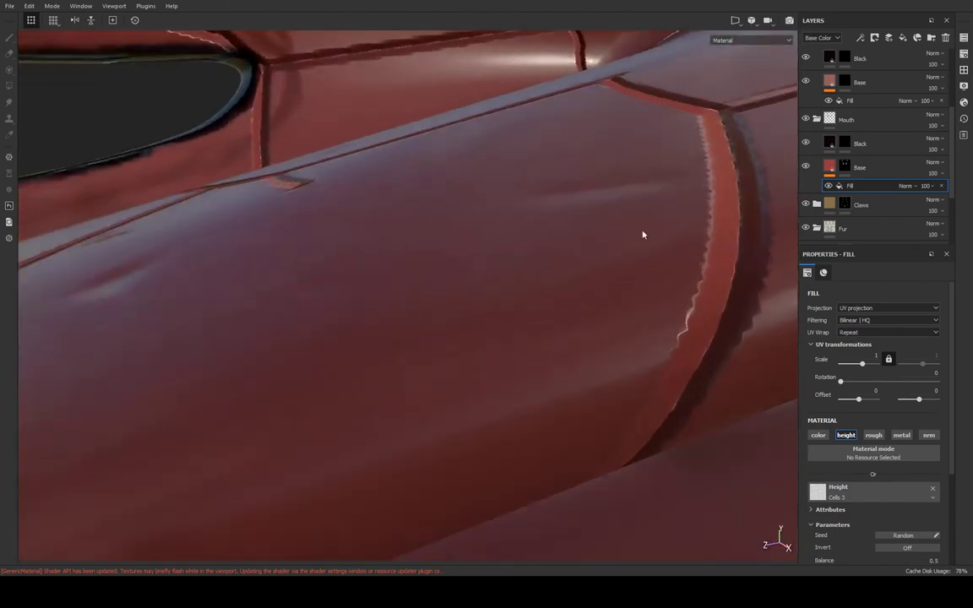
{"action": "scroll", "coordinate": [729, 303], "scroll_direction": "up", "scroll_amount": 2}
{"action": "scroll", "coordinate": [729, 303], "scroll_direction": "up", "scroll_amount": 2}
{"action": "scroll", "coordinate": [625, 255], "scroll_direction": "up", "scroll_amount": 2}
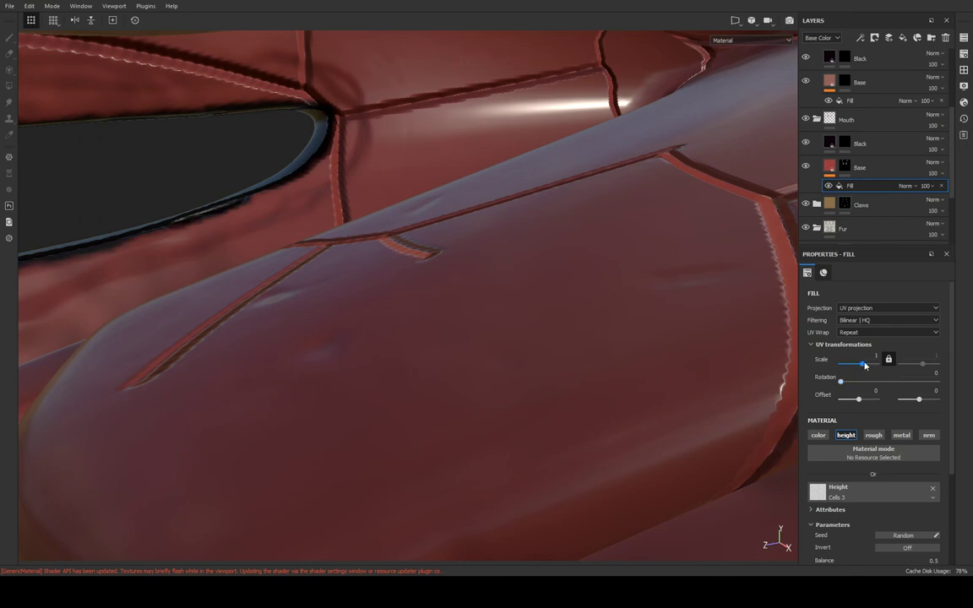
{"action": "left_click_drag", "start_coordinate": [862, 364], "coordinate": [869, 366]}
Orbit around the mouth interior to review the bumps, then select the red Base layer
{"action": "scroll", "coordinate": [549, 289], "scroll_direction": "up", "scroll_amount": 3}
{"action": "scroll", "coordinate": [550, 296], "scroll_direction": "up", "scroll_amount": 3}
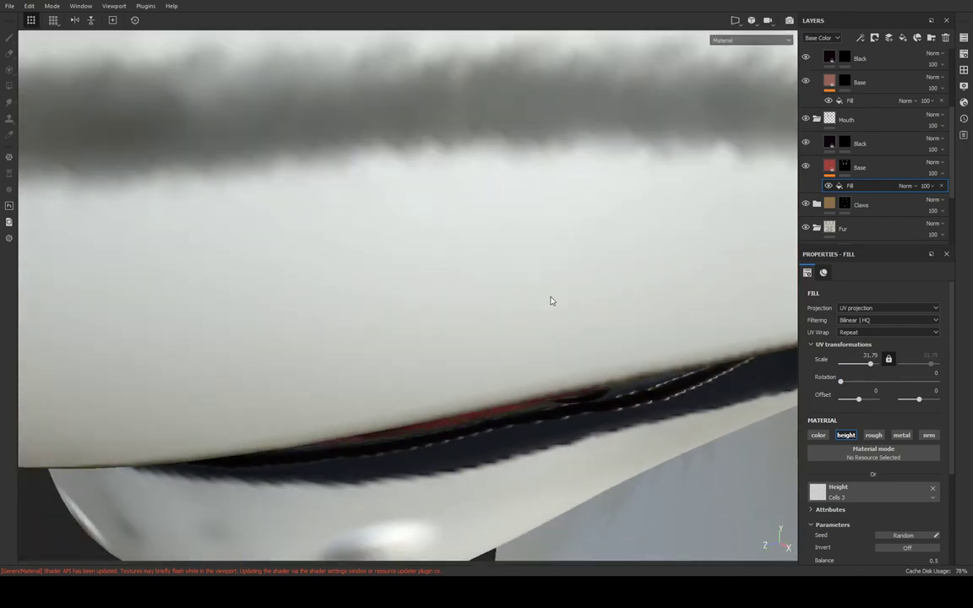
{"action": "scroll", "coordinate": [550, 301], "scroll_direction": "down", "scroll_amount": 3}
{"action": "scroll", "coordinate": [558, 279], "scroll_direction": "down", "scroll_amount": 2}
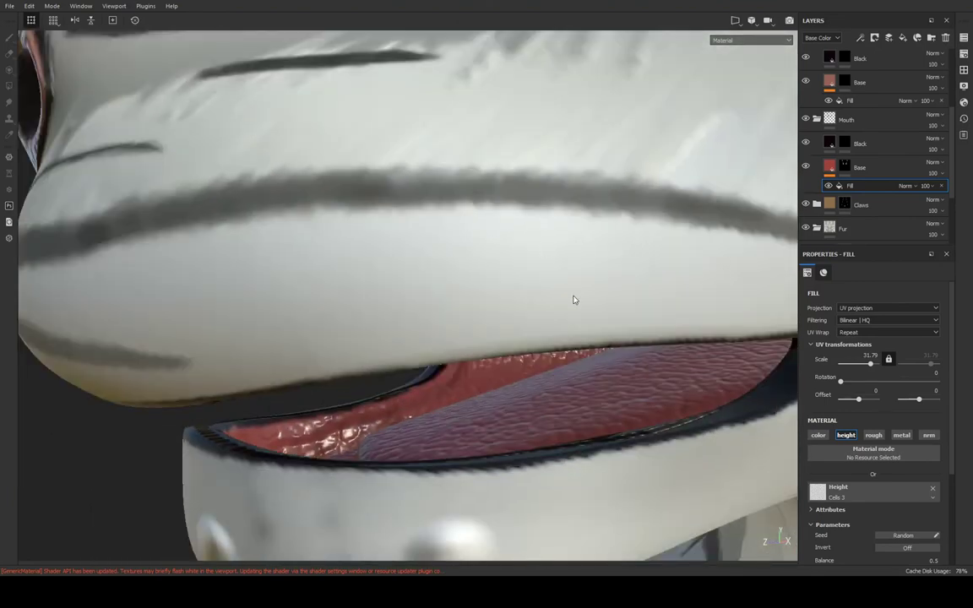
{"action": "middle_click_drag", "start_coordinate": [574, 299], "coordinate": [558, 224]}
{"action": "mouse_move", "coordinate": [559, 224]}
{"action": "left_mouse_down", "text": "alt"}
{"action": "mouse_move", "coordinate": [591, 286]}
{"action": "mouse_move", "coordinate": [616, 255]}
{"action": "mouse_move", "coordinate": [661, 263]}
{"action": "left_mouse_up", "text": "alt"}
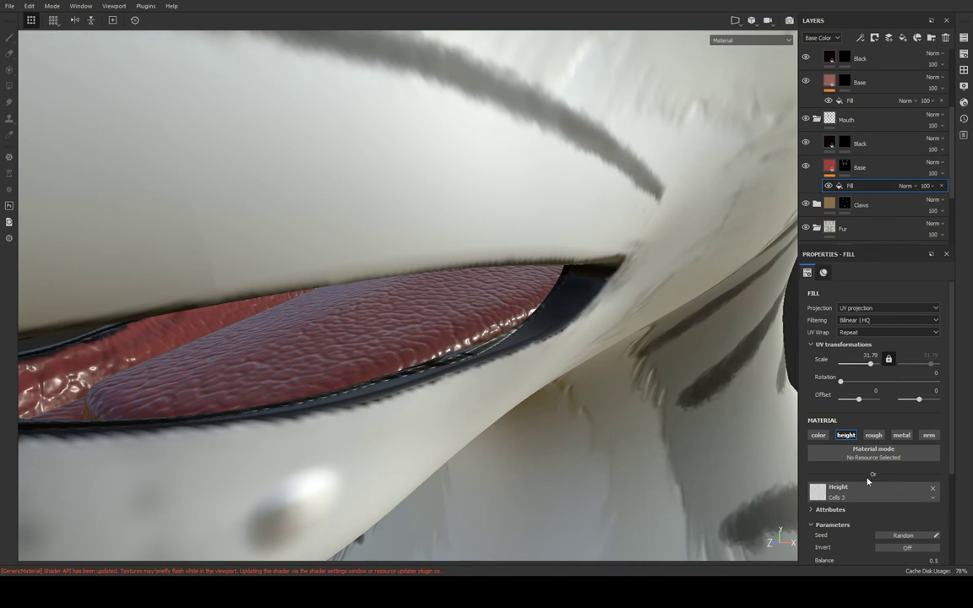
{"action": "scroll", "coordinate": [867, 480], "scroll_direction": "down", "scroll_amount": 3}
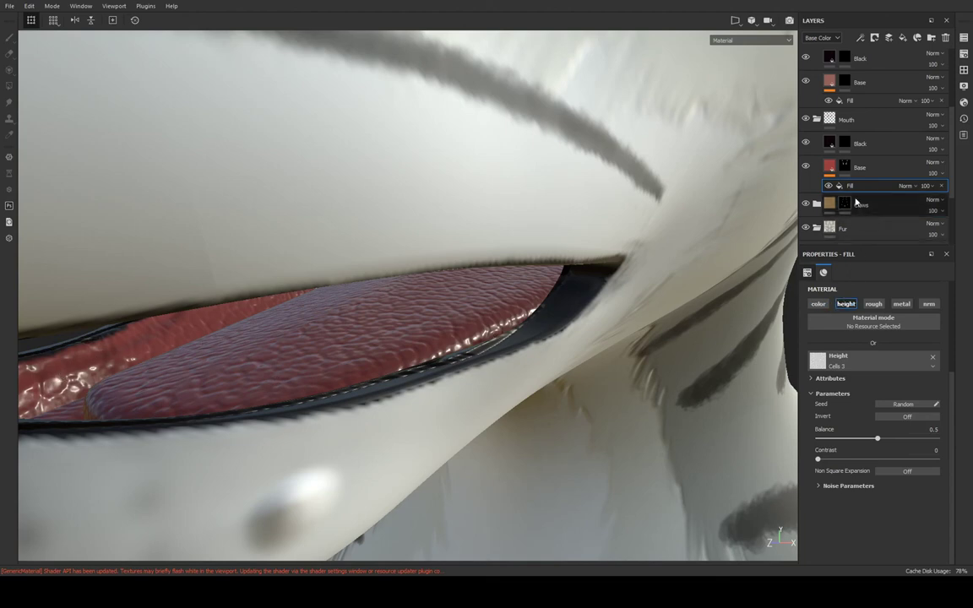
{"action": "left_click", "coordinate": [847, 169]}
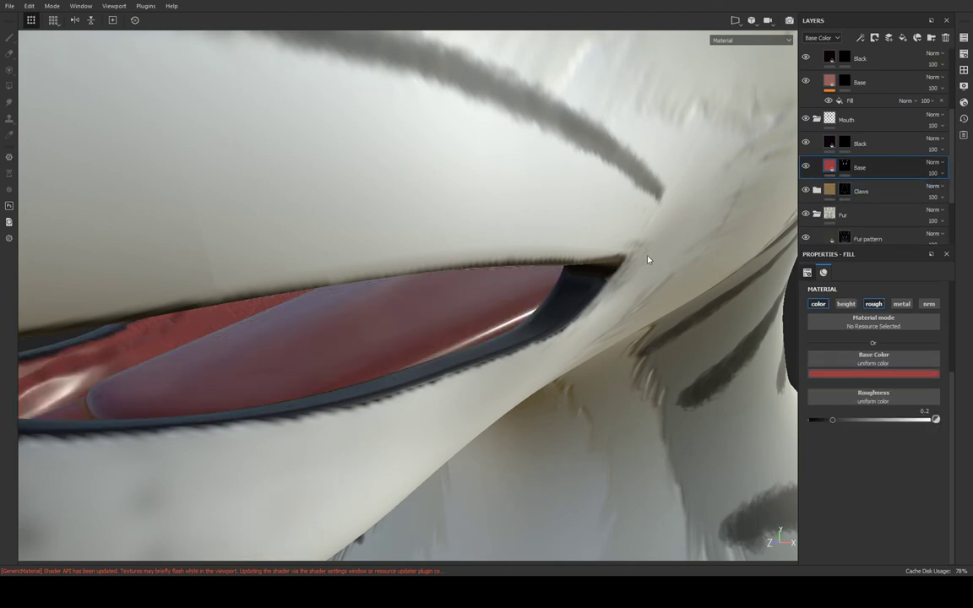
{"action": "mouse_move", "coordinate": [437, 249]}
{"action": "left_mouse_down", "text": "alt"}
{"action": "mouse_move", "coordinate": [680, 245]}
{"action": "mouse_move", "coordinate": [582, 251]}
{"action": "mouse_move", "coordinate": [422, 234]}
{"action": "mouse_move", "coordinate": [471, 240]}
{"action": "mouse_move", "coordinate": [342, 182]}
{"action": "left_mouse_up", "text": "alt"}
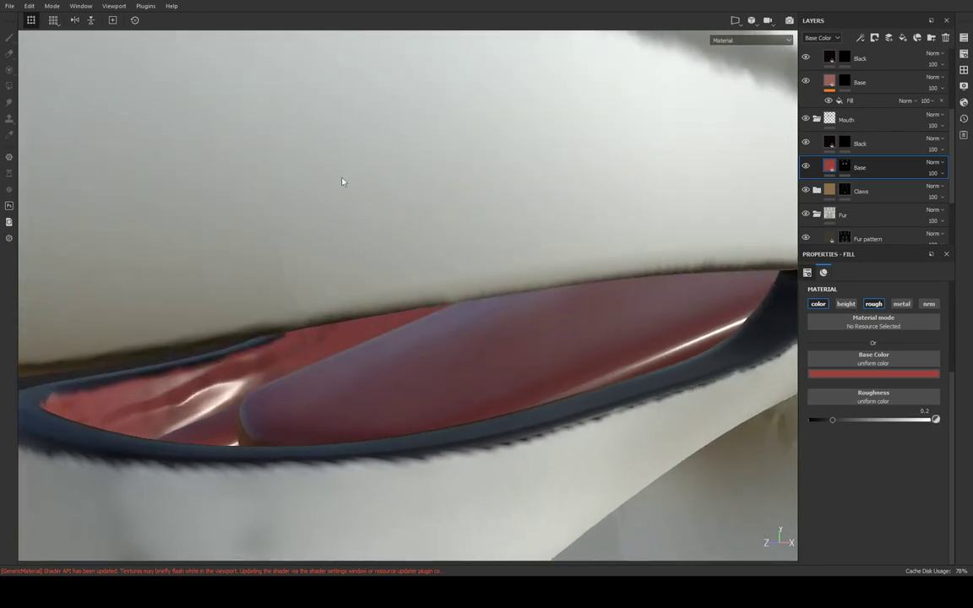
{"action": "mouse_move", "coordinate": [515, 256]}
{"action": "left_mouse_down", "text": "alt"}
{"action": "mouse_move", "coordinate": [404, 235]}
{"action": "mouse_move", "coordinate": [488, 259]}
{"action": "mouse_move", "coordinate": [470, 327]}
{"action": "left_mouse_up", "text": "alt"}
{"action": "scroll", "coordinate": [467, 344], "scroll_direction": "down", "scroll_amount": 5}
{"action": "left_click_drag", "start_coordinate": [484, 365], "coordinate": [524, 282], "text": "alt"}
{"action": "middle_click_drag", "start_coordinate": [523, 282], "coordinate": [524, 312], "text": "alt"}
{"action": "scroll", "coordinate": [523, 312], "scroll_direction": "up", "scroll_amount": 2}
{"action": "scroll", "coordinate": [510, 330], "scroll_direction": "up", "scroll_amount": 3}
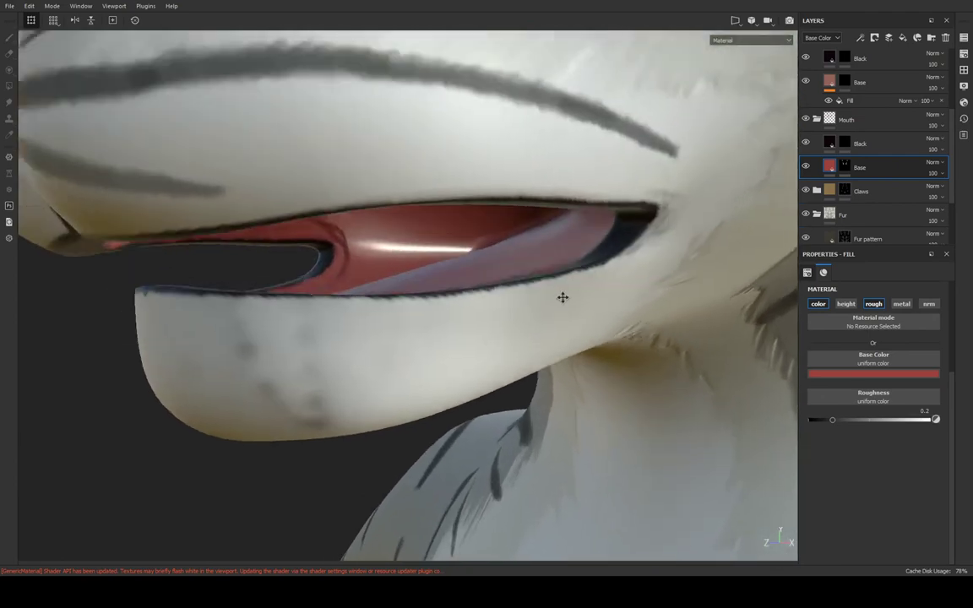
{"action": "scroll", "coordinate": [562, 297], "scroll_direction": "up", "scroll_amount": 3}
{"action": "scroll", "coordinate": [581, 350], "scroll_direction": "up", "scroll_amount": 2}
{"action": "mouse_move", "coordinate": [521, 237]}
{"action": "left_mouse_down", "text": "alt"}
{"action": "mouse_move", "coordinate": [649, 328]}
{"action": "mouse_move", "coordinate": [719, 332]}
{"action": "mouse_move", "coordinate": [579, 285]}
{"action": "mouse_move", "coordinate": [658, 282]}
{"action": "mouse_move", "coordinate": [558, 262]}
{"action": "left_mouse_up", "text": "alt"}
{"action": "scroll", "coordinate": [647, 329], "scroll_direction": "up", "scroll_amount": 2}
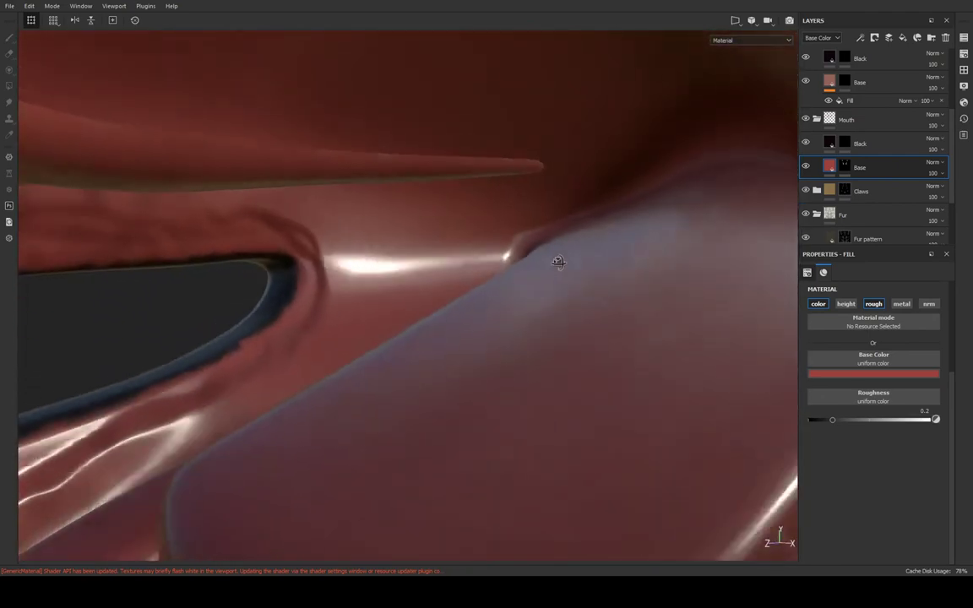
{"action": "mouse_move", "coordinate": [558, 263]}
{"action": "middle_mouse_down", "text": "alt"}
{"action": "mouse_move", "coordinate": [460, 280]}
{"action": "mouse_move", "coordinate": [618, 281]}
{"action": "mouse_move", "coordinate": [490, 300]}
{"action": "middle_mouse_up", "text": "alt"}
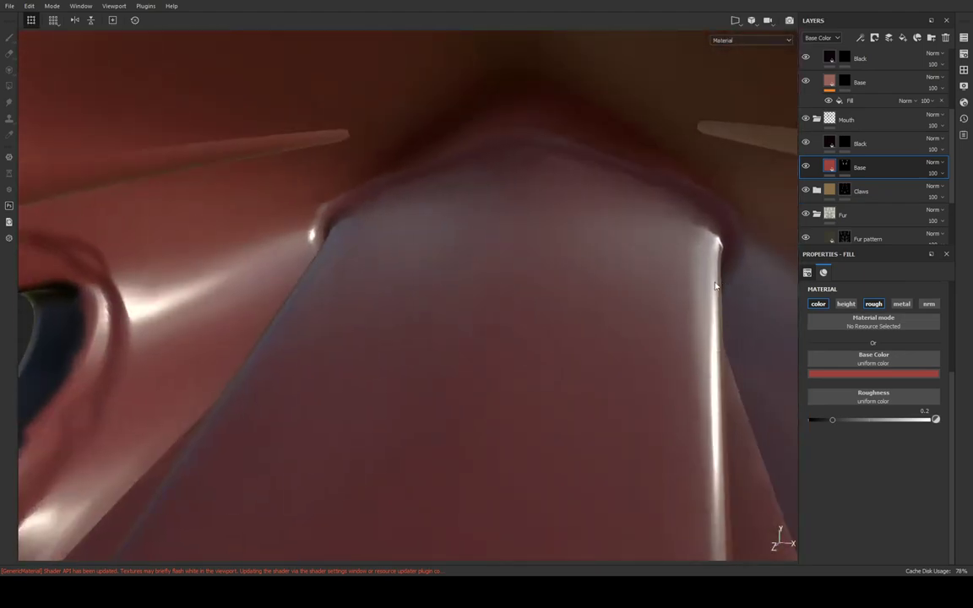
{"action": "left_click", "coordinate": [754, 111]}
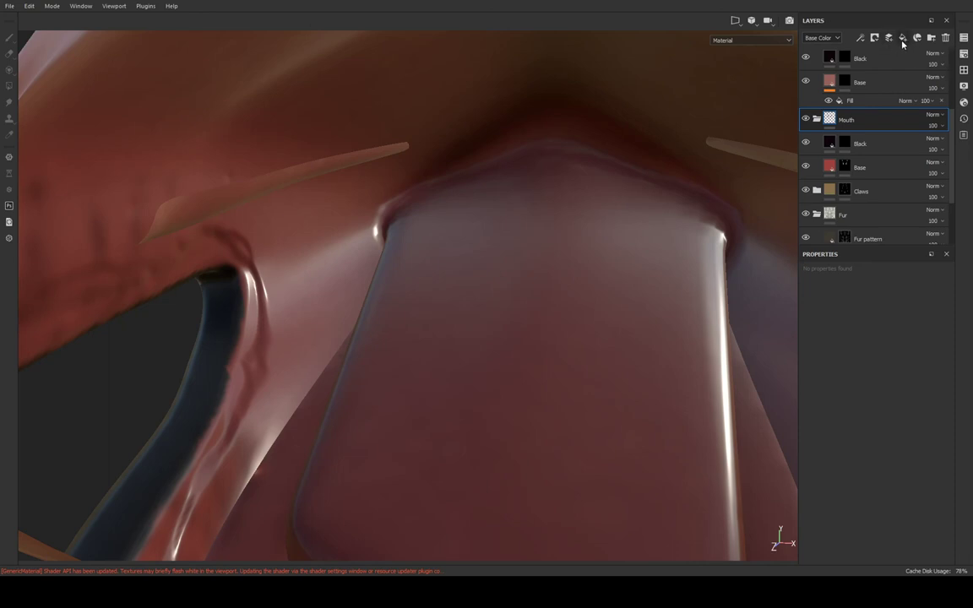
Add a new fill layer with a black mask to the Mouth group
{"action": "left_click", "coordinate": [902, 38]}
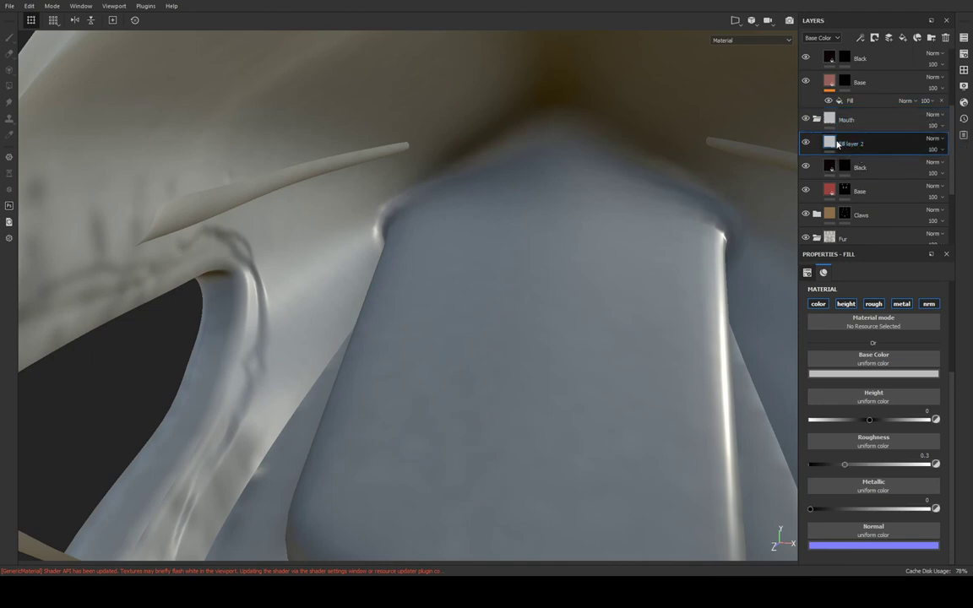
{"action": "left_click_drag", "start_coordinate": [837, 144], "coordinate": [835, 146]}
{"action": "left_click", "coordinate": [836, 145]}
{"action": "left_click", "coordinate": [832, 145]}
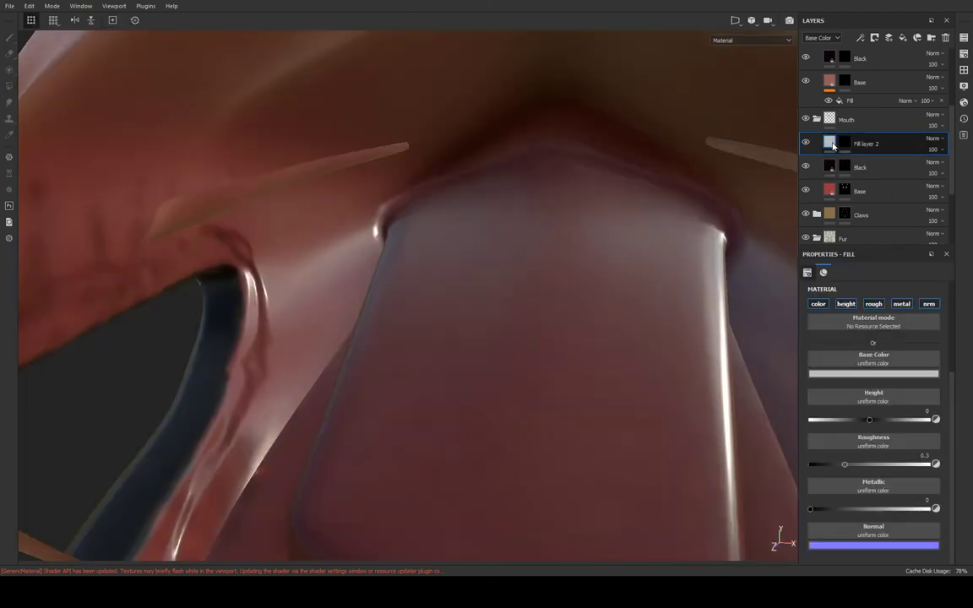
{"action": "left_click", "coordinate": [841, 147]}
{"action": "scroll", "coordinate": [878, 407], "scroll_direction": "down", "scroll_amount": 5}
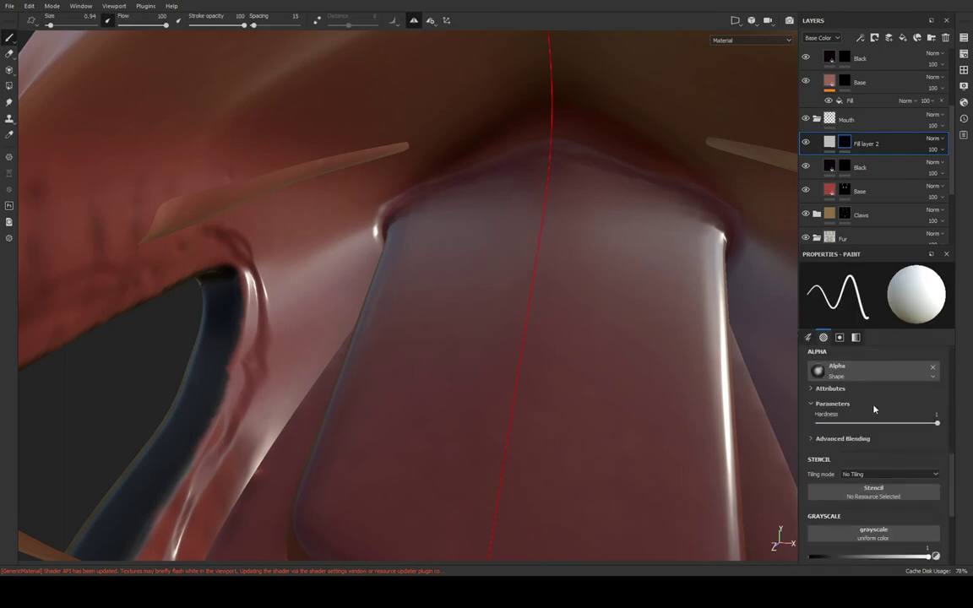
{"action": "scroll", "coordinate": [878, 407], "scroll_direction": "up", "scroll_amount": 2}
{"action": "scroll", "coordinate": [878, 407], "scroll_direction": "up", "scroll_amount": 2}
{"action": "left_click", "coordinate": [831, 145]}
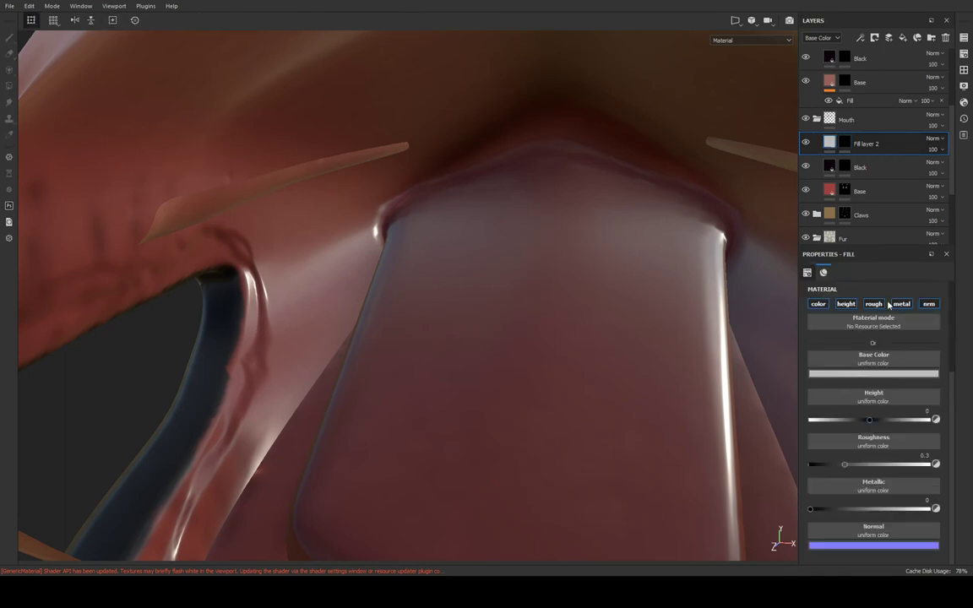
Disable the fill's height, metallic and normal channels so it affects colour and roughness only
{"action": "left_click", "coordinate": [846, 304]}
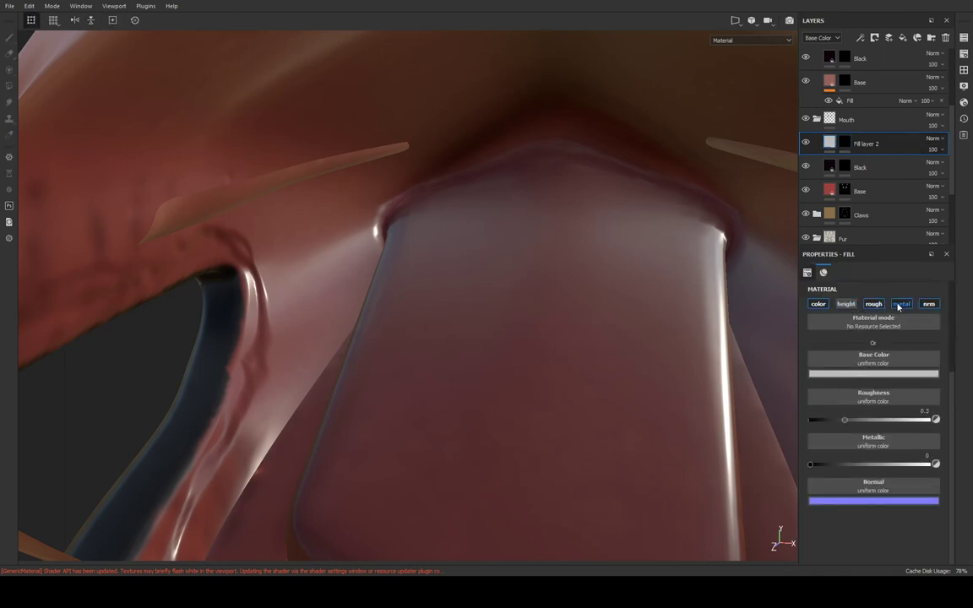
{"action": "left_click", "coordinate": [902, 304]}
{"action": "left_click", "coordinate": [927, 304]}
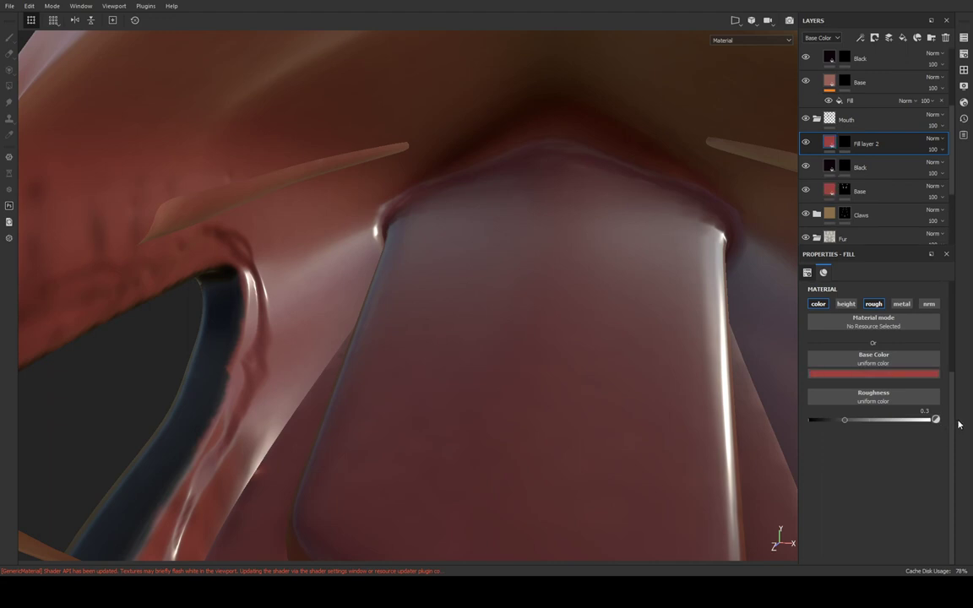
{"action": "left_click", "coordinate": [845, 143]}
Paint Fill layer 2's red over the unpainted tongue patch, then view the mask alone
{"action": "mouse_move", "coordinate": [586, 326]}
{"action": "left_mouse_down", "text": "alt"}
{"action": "mouse_move", "coordinate": [480, 133]}
{"action": "mouse_move", "coordinate": [581, 127]}
{"action": "mouse_move", "coordinate": [538, 241]}
{"action": "left_mouse_up", "text": "alt"}
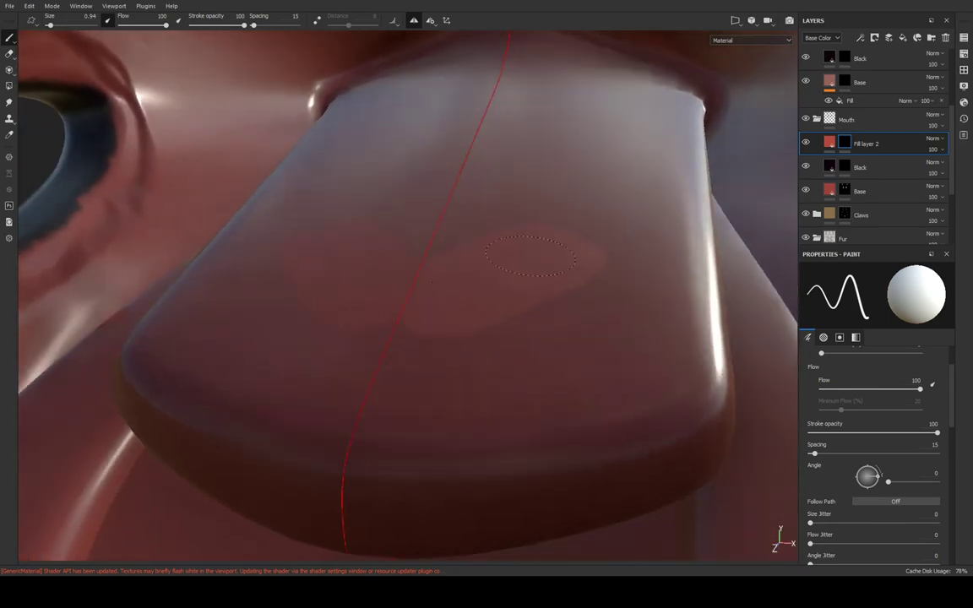
{"action": "left_click_drag", "start_coordinate": [386, 433], "coordinate": [389, 393], "text": "alt"}
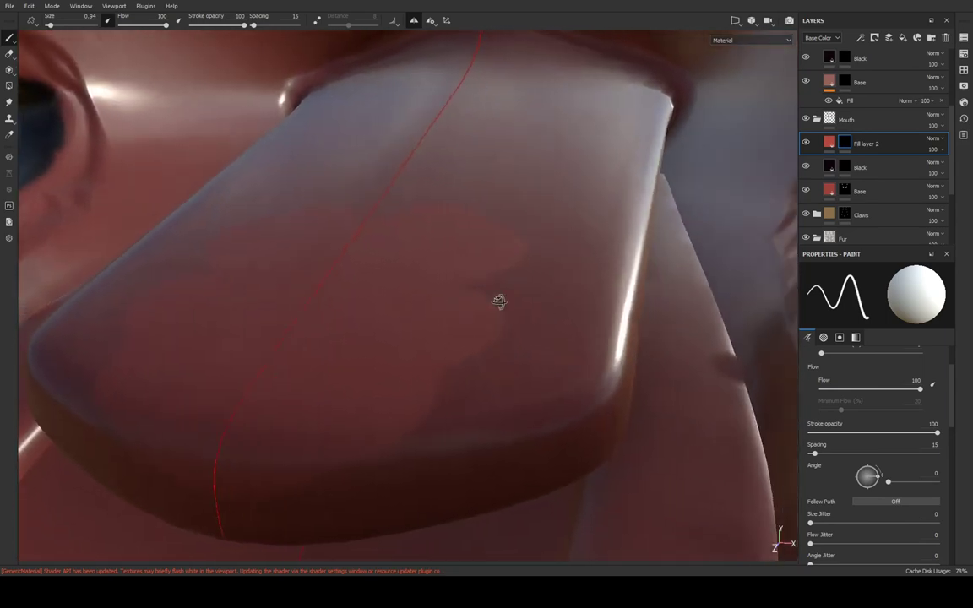
{"action": "mouse_move", "coordinate": [497, 322]}
{"action": "left_mouse_down", "text": "alt"}
{"action": "mouse_move", "coordinate": [473, 325]}
{"action": "mouse_move", "coordinate": [413, 290]}
{"action": "left_mouse_up", "text": "alt"}
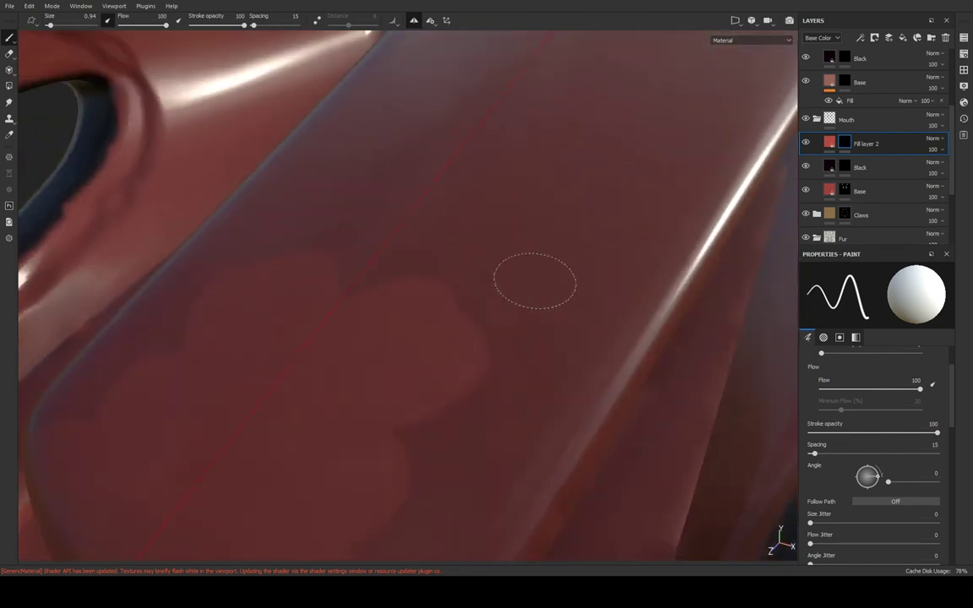
{"action": "mouse_move", "coordinate": [528, 303]}
{"action": "left_mouse_down", "text": "alt"}
{"action": "mouse_move", "coordinate": [560, 148]}
{"action": "mouse_move", "coordinate": [523, 270]}
{"action": "left_mouse_up", "text": "alt"}
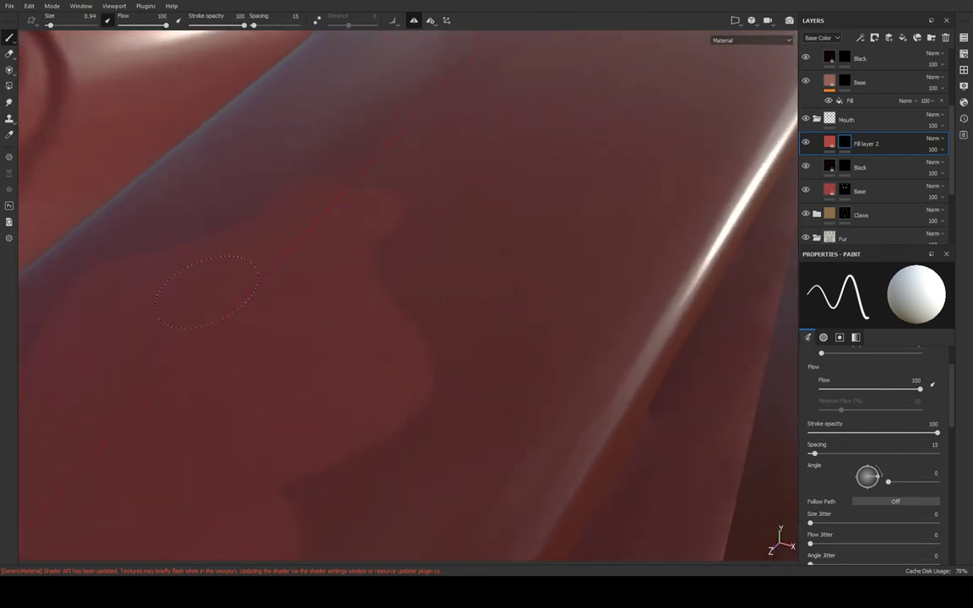
{"action": "left_click_drag", "start_coordinate": [619, 159], "coordinate": [443, 374], "text": "alt"}
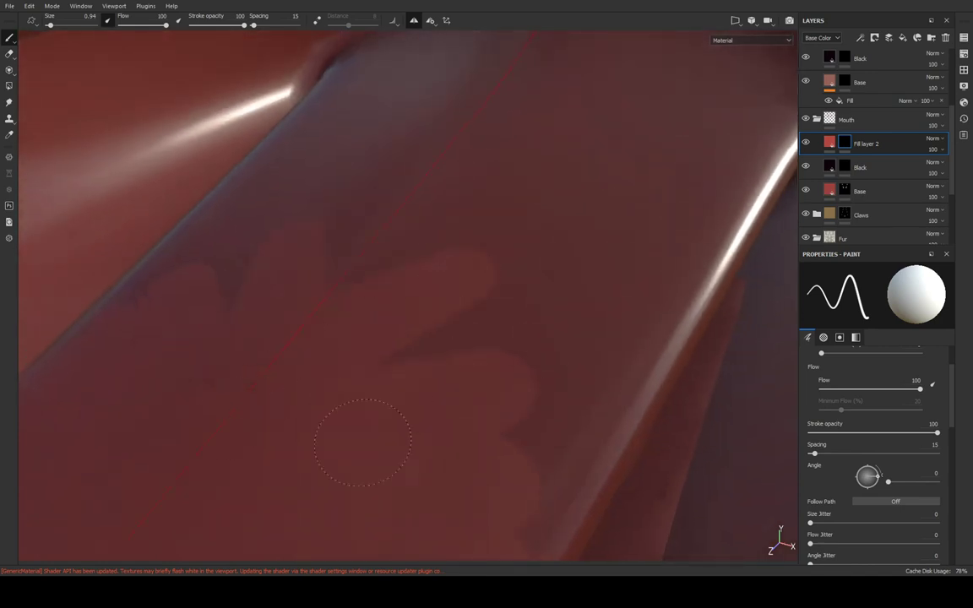
{"action": "mouse_move", "coordinate": [343, 246]}
{"action": "left_mouse_down", "text": "alt"}
{"action": "mouse_move", "coordinate": [640, 190]}
{"action": "mouse_move", "coordinate": [495, 239]}
{"action": "mouse_move", "coordinate": [347, 337]}
{"action": "mouse_move", "coordinate": [538, 171]}
{"action": "mouse_move", "coordinate": [389, 315]}
{"action": "left_mouse_up", "text": "alt"}
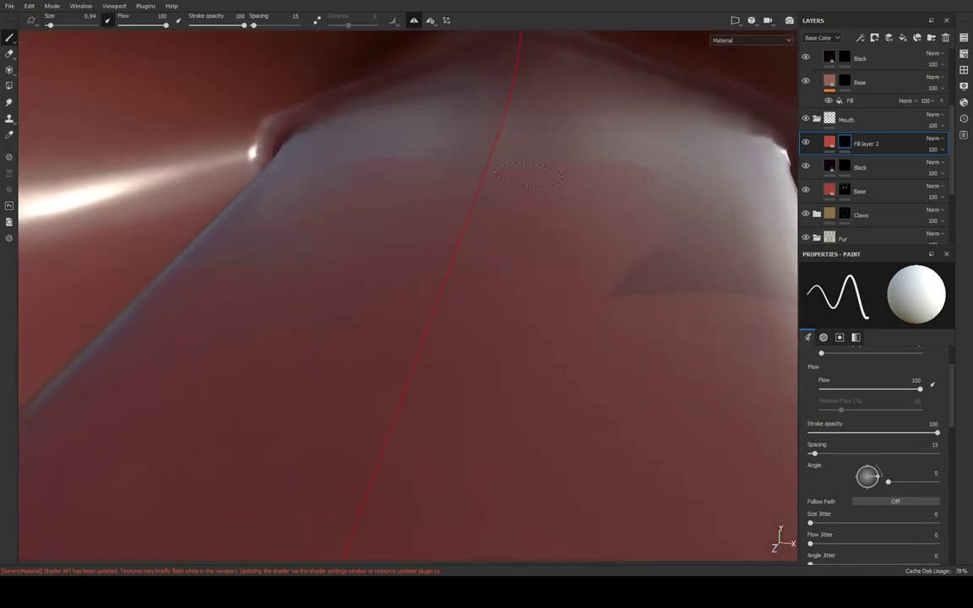
{"action": "left_click_drag", "start_coordinate": [528, 175], "coordinate": [504, 137], "text": "alt"}
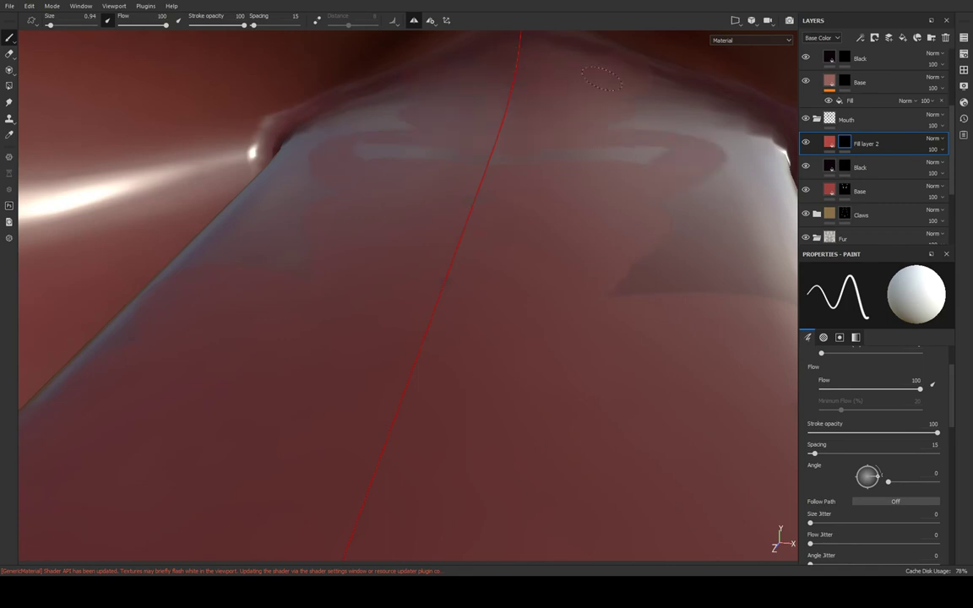
{"action": "mouse_move", "coordinate": [555, 49]}
{"action": "left_mouse_down", "text": "alt"}
{"action": "mouse_move", "coordinate": [556, 144]}
{"action": "mouse_move", "coordinate": [483, 84]}
{"action": "left_mouse_up", "text": "alt"}
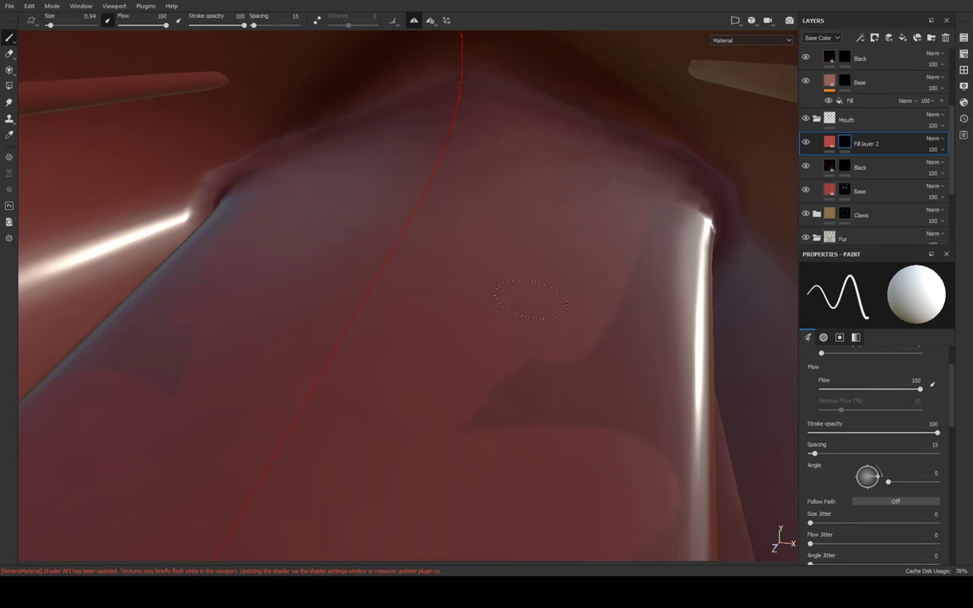
{"action": "left_click_drag", "start_coordinate": [490, 435], "coordinate": [631, 254]}
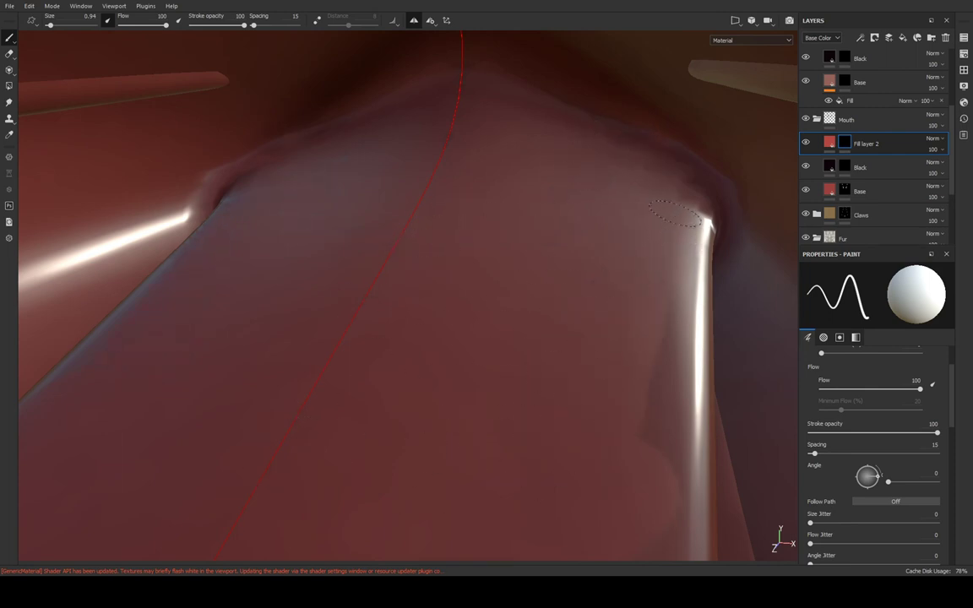
{"action": "left_click_drag", "start_coordinate": [676, 214], "coordinate": [615, 200], "text": "alt"}
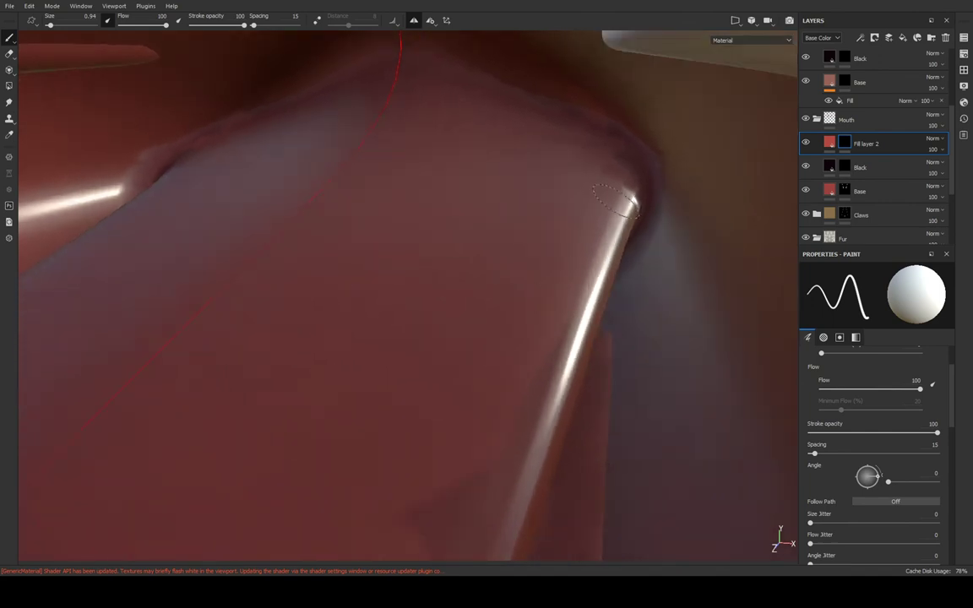
{"action": "left_click", "coordinate": [845, 144], "text": "alt"}
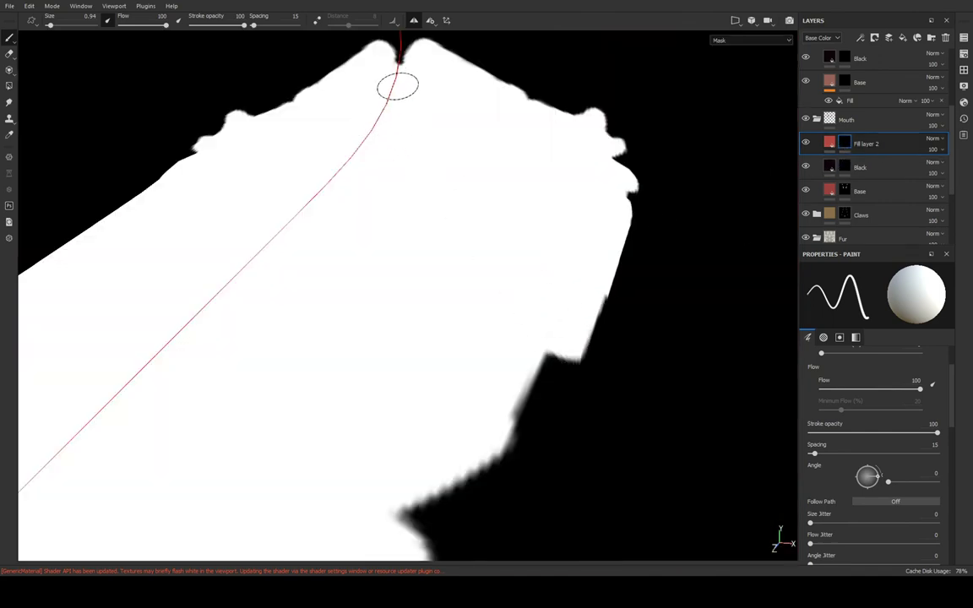
Erase the white bumps on the tongue mask's top edge and fill the jagged lower-edge gap
{"action": "mouse_move", "coordinate": [580, 120]}
{"action": "left_mouse_down"}
{"action": "mouse_move", "coordinate": [591, 90]}
{"action": "mouse_move", "coordinate": [609, 117]}
{"action": "left_mouse_up"}
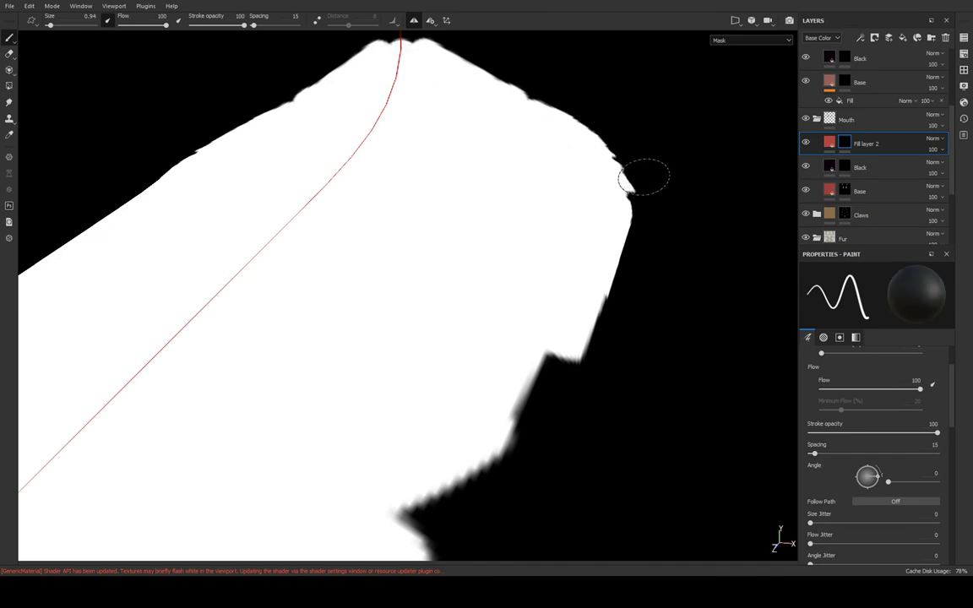
{"action": "mouse_move", "coordinate": [528, 287]}
{"action": "left_mouse_down", "text": "alt"}
{"action": "mouse_move", "coordinate": [560, 174]}
{"action": "mouse_move", "coordinate": [483, 220]}
{"action": "mouse_move", "coordinate": [467, 218]}
{"action": "mouse_move", "coordinate": [515, 191]}
{"action": "mouse_move", "coordinate": [498, 261]}
{"action": "mouse_move", "coordinate": [621, 107]}
{"action": "left_mouse_up", "text": "alt"}
{"action": "mouse_move", "coordinate": [287, 418]}
{"action": "left_mouse_down"}
{"action": "mouse_move", "coordinate": [321, 391]}
{"action": "mouse_move", "coordinate": [460, 326]}
{"action": "left_mouse_up"}
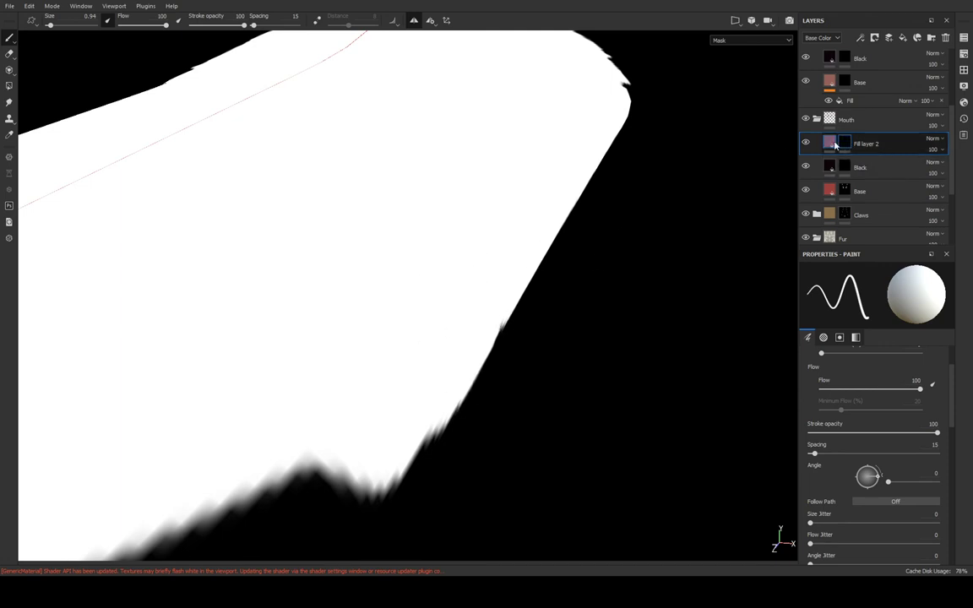
Raise the red tongue fill's roughness to 1 for a fully matte coat
{"action": "left_click", "coordinate": [830, 144]}
{"action": "left_click", "coordinate": [845, 145]}
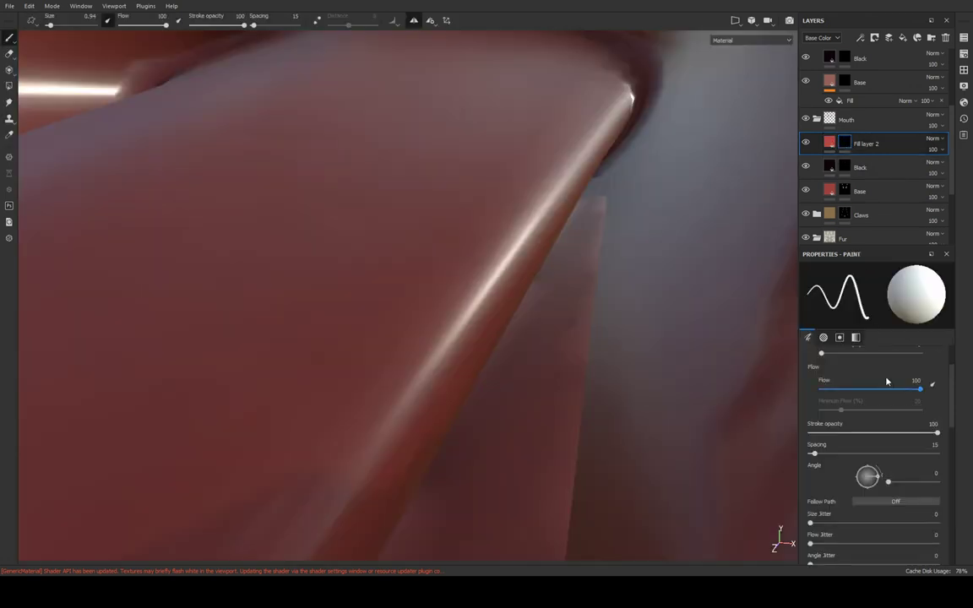
{"action": "left_click", "coordinate": [829, 144]}
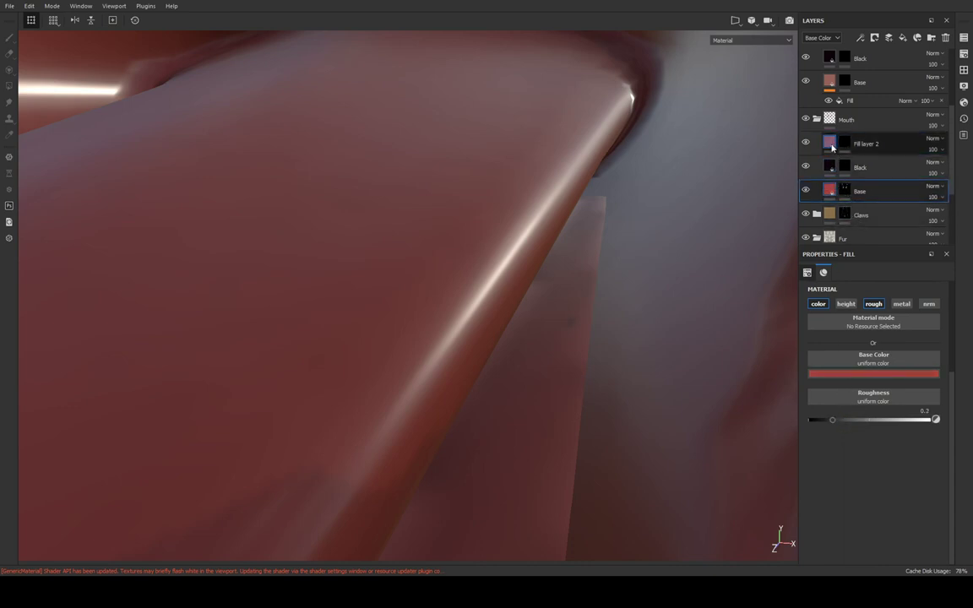
{"action": "left_click_drag", "start_coordinate": [847, 420], "coordinate": [970, 398]}
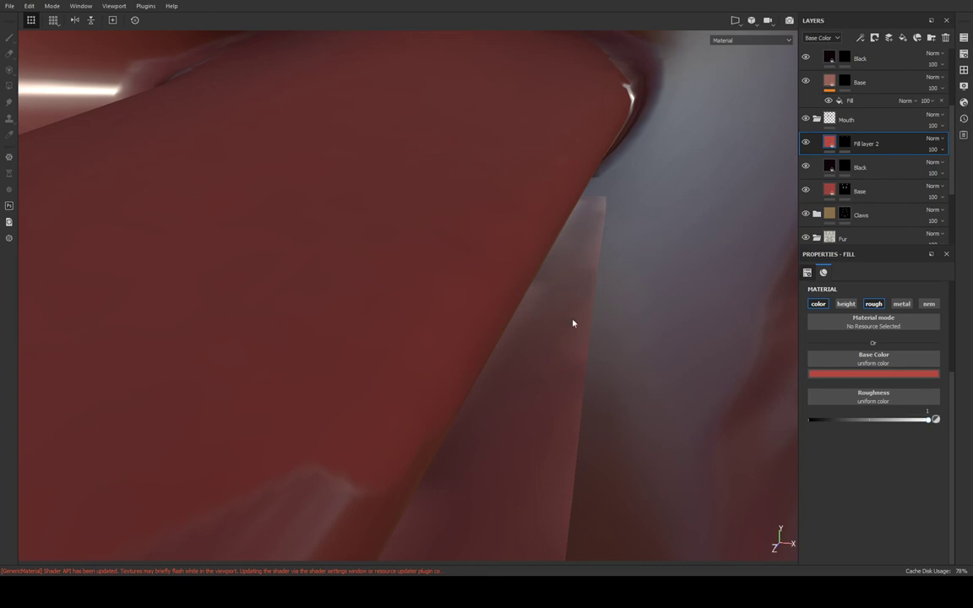
{"action": "mouse_move", "coordinate": [573, 323]}
{"action": "left_mouse_down", "text": "alt"}
{"action": "mouse_move", "coordinate": [646, 272]}
{"action": "mouse_move", "coordinate": [483, 342]}
{"action": "left_mouse_up", "text": "alt"}
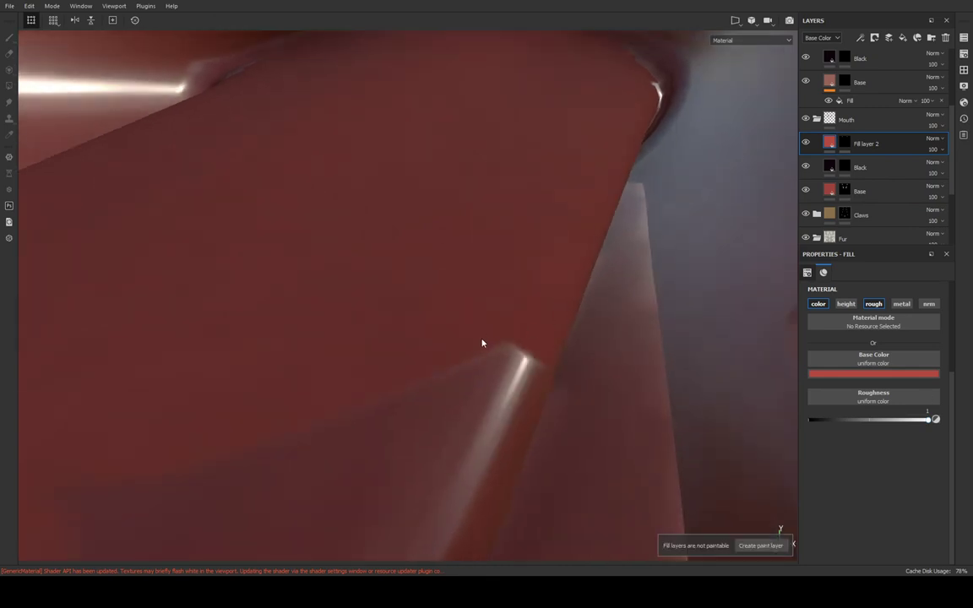
Select the red fill's mask and orbit in until the tongue fills the view
{"action": "left_click", "coordinate": [844, 143]}
{"action": "mouse_move", "coordinate": [445, 276]}
{"action": "left_mouse_down", "text": "alt"}
{"action": "mouse_move", "coordinate": [486, 300]}
{"action": "mouse_move", "coordinate": [499, 285]}
{"action": "mouse_move", "coordinate": [513, 226]}
{"action": "mouse_move", "coordinate": [611, 257]}
{"action": "left_mouse_up", "text": "alt"}
{"action": "mouse_move", "coordinate": [543, 304]}
{"action": "left_mouse_down", "text": "alt"}
{"action": "mouse_move", "coordinate": [565, 278]}
{"action": "mouse_move", "coordinate": [640, 326]}
{"action": "mouse_move", "coordinate": [580, 327]}
{"action": "mouse_move", "coordinate": [580, 258]}
{"action": "mouse_move", "coordinate": [402, 217]}
{"action": "left_mouse_up", "text": "alt"}
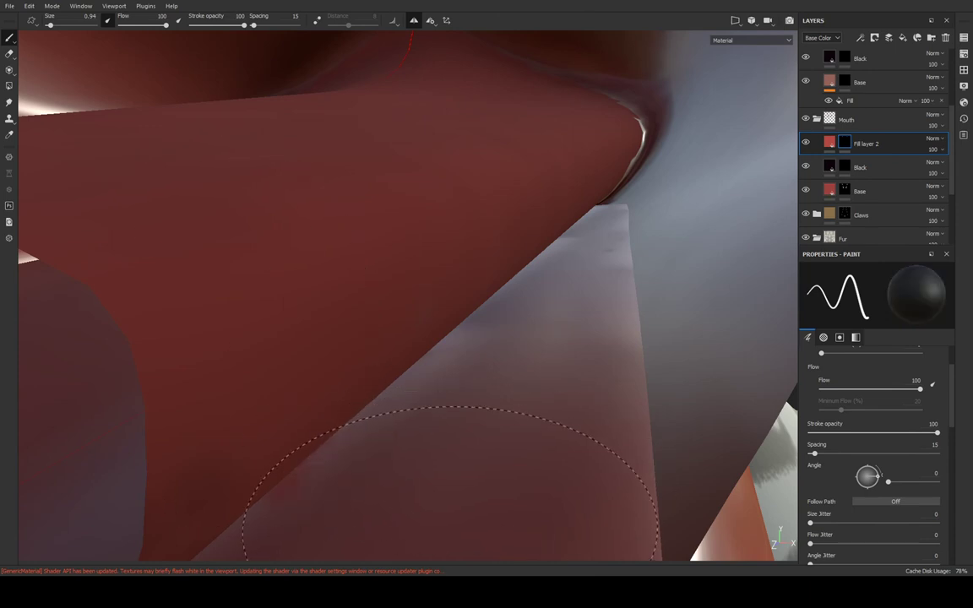
{"action": "left_click_drag", "start_coordinate": [391, 373], "coordinate": [447, 353], "text": "alt"}
{"action": "mouse_move", "coordinate": [512, 274]}
{"action": "left_mouse_down", "text": "alt"}
{"action": "mouse_move", "coordinate": [569, 217]}
{"action": "mouse_move", "coordinate": [499, 293]}
{"action": "mouse_move", "coordinate": [467, 282]}
{"action": "mouse_move", "coordinate": [279, 334]}
{"action": "mouse_move", "coordinate": [417, 259]}
{"action": "mouse_move", "coordinate": [391, 261]}
{"action": "left_mouse_up", "text": "alt"}
{"action": "left_click_drag", "start_coordinate": [278, 277], "coordinate": [471, 217], "text": "alt"}
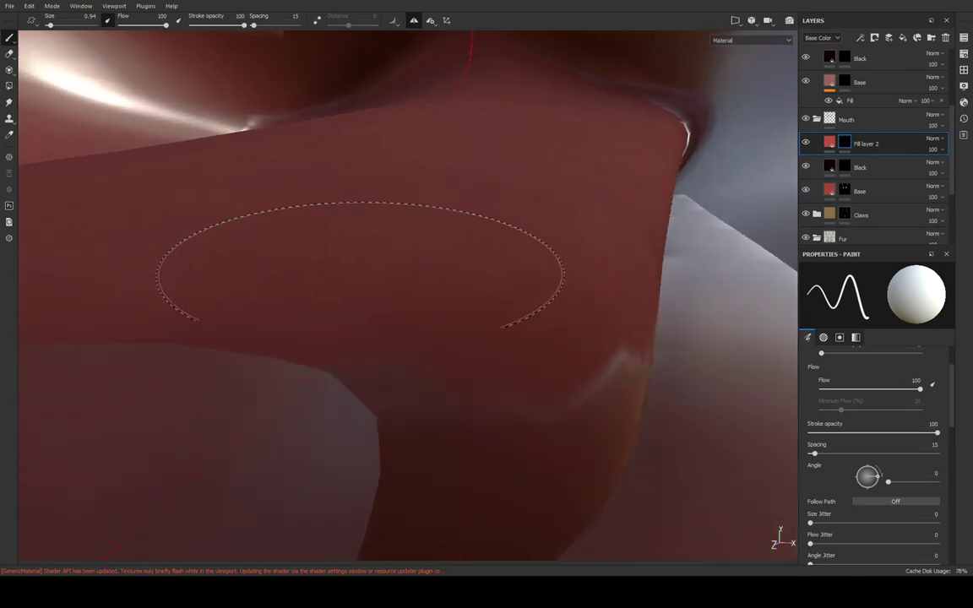
{"action": "left_click_drag", "start_coordinate": [358, 271], "coordinate": [408, 321], "text": "alt"}
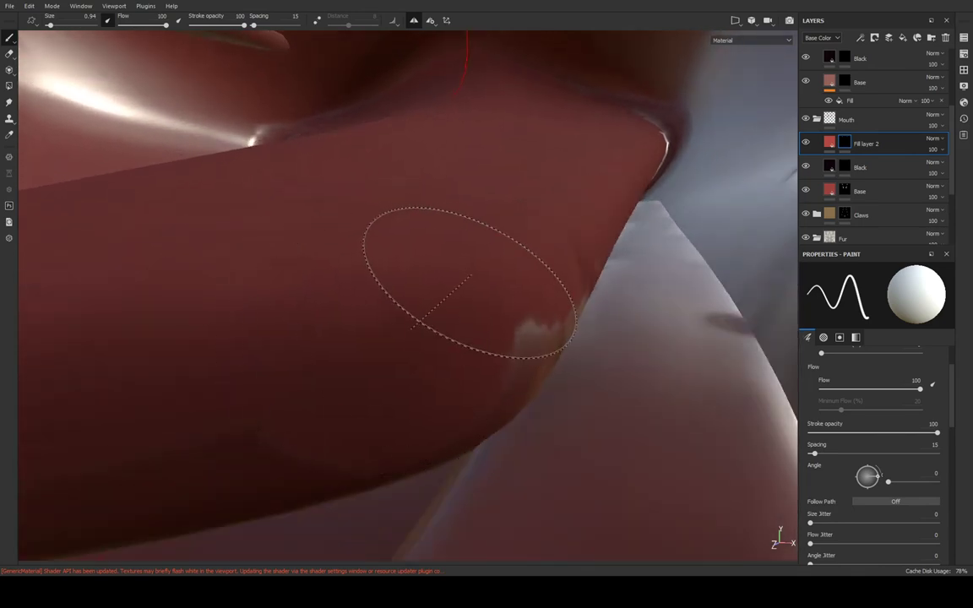
{"action": "mouse_move", "coordinate": [467, 293]}
{"action": "left_mouse_down", "text": "alt"}
{"action": "mouse_move", "coordinate": [446, 271]}
{"action": "mouse_move", "coordinate": [423, 276]}
{"action": "mouse_move", "coordinate": [480, 230]}
{"action": "mouse_move", "coordinate": [428, 304]}
{"action": "mouse_move", "coordinate": [515, 266]}
{"action": "mouse_move", "coordinate": [393, 325]}
{"action": "mouse_move", "coordinate": [513, 252]}
{"action": "mouse_move", "coordinate": [326, 304]}
{"action": "left_mouse_up", "text": "alt"}
{"action": "mouse_move", "coordinate": [446, 294]}
{"action": "left_mouse_down", "text": "alt"}
{"action": "mouse_move", "coordinate": [564, 297]}
{"action": "mouse_move", "coordinate": [569, 167]}
{"action": "mouse_move", "coordinate": [314, 245]}
{"action": "mouse_move", "coordinate": [391, 320]}
{"action": "mouse_move", "coordinate": [402, 395]}
{"action": "mouse_move", "coordinate": [456, 445]}
{"action": "mouse_move", "coordinate": [413, 419]}
{"action": "mouse_move", "coordinate": [406, 365]}
{"action": "mouse_move", "coordinate": [369, 292]}
{"action": "mouse_move", "coordinate": [335, 361]}
{"action": "mouse_move", "coordinate": [467, 413]}
{"action": "mouse_move", "coordinate": [456, 470]}
{"action": "mouse_move", "coordinate": [402, 373]}
{"action": "mouse_move", "coordinate": [473, 429]}
{"action": "left_mouse_up", "text": "alt"}
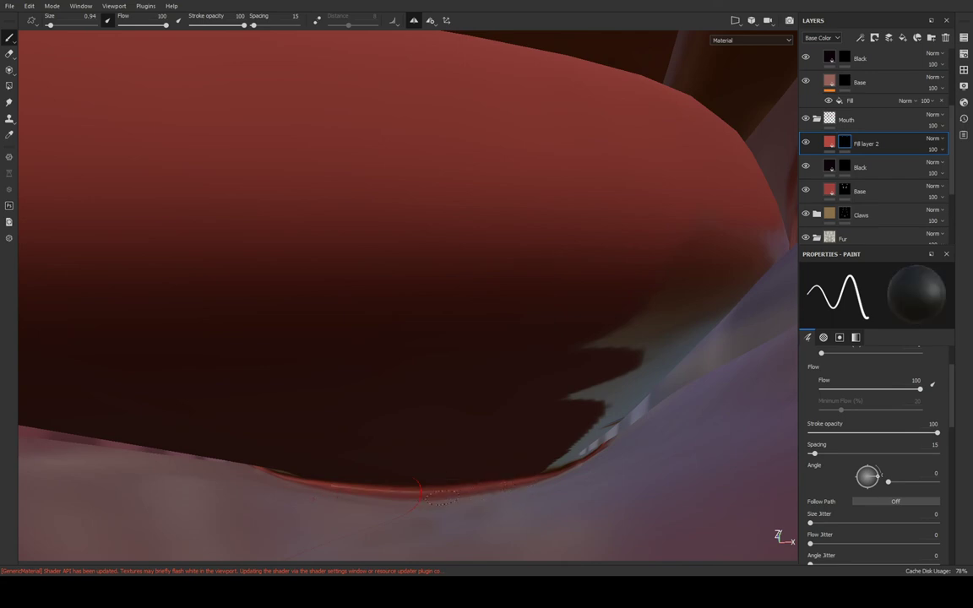
Paint over the pale patch on the mouth interior and check it from several angles
{"action": "mouse_move", "coordinate": [618, 434]}
{"action": "left_mouse_down"}
{"action": "mouse_move", "coordinate": [597, 349]}
{"action": "mouse_move", "coordinate": [570, 408]}
{"action": "left_mouse_up"}
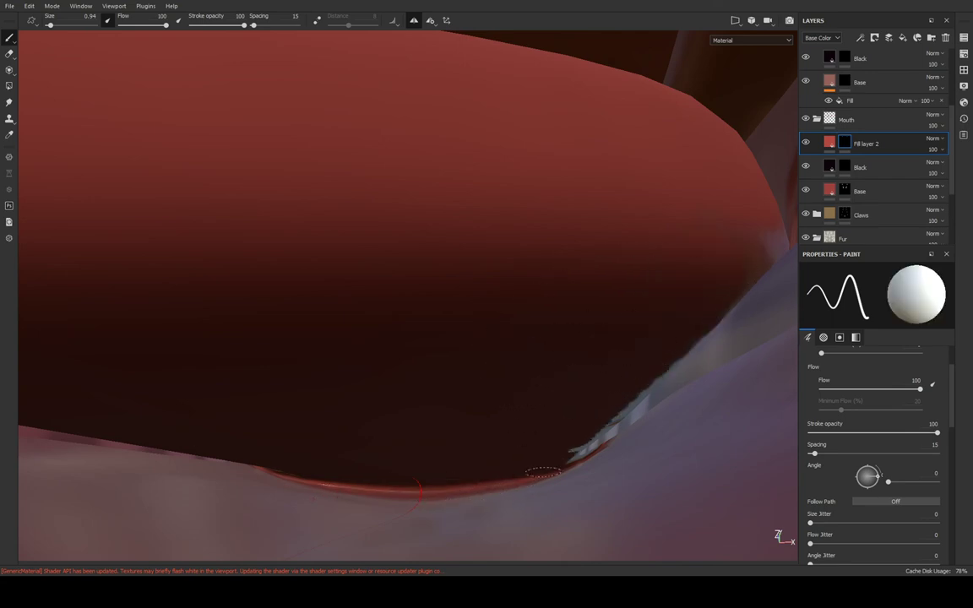
{"action": "mouse_move", "coordinate": [578, 360]}
{"action": "left_mouse_down", "text": "alt"}
{"action": "mouse_move", "coordinate": [629, 326]}
{"action": "mouse_move", "coordinate": [532, 336]}
{"action": "mouse_move", "coordinate": [603, 324]}
{"action": "mouse_move", "coordinate": [582, 331]}
{"action": "mouse_move", "coordinate": [650, 363]}
{"action": "left_mouse_up", "text": "alt"}
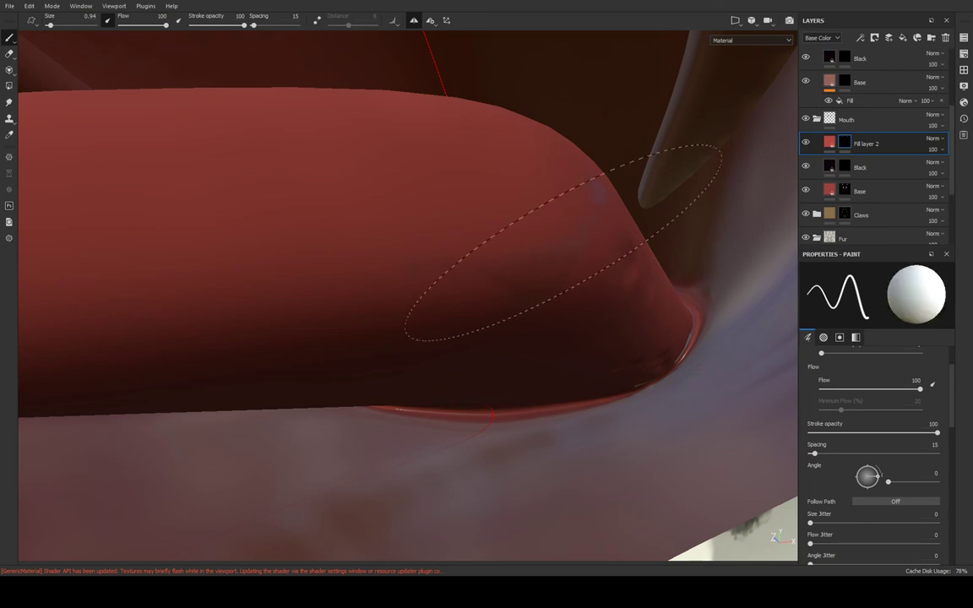
{"action": "left_click_drag", "start_coordinate": [548, 253], "coordinate": [404, 551], "text": "alt"}
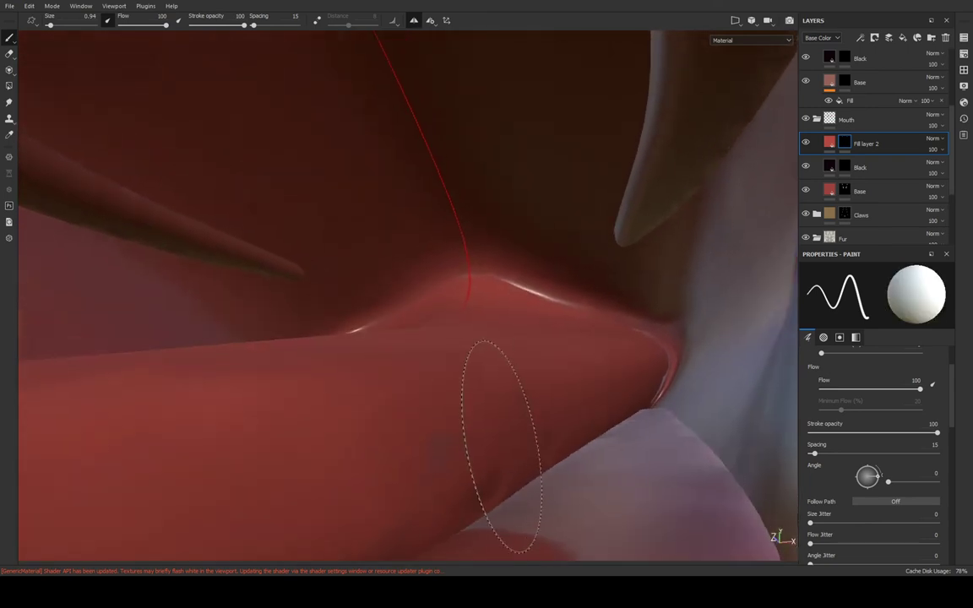
{"action": "mouse_move", "coordinate": [499, 456]}
{"action": "left_mouse_down", "text": "alt"}
{"action": "mouse_move", "coordinate": [592, 494]}
{"action": "mouse_move", "coordinate": [615, 256]}
{"action": "mouse_move", "coordinate": [606, 392]}
{"action": "mouse_move", "coordinate": [642, 428]}
{"action": "mouse_move", "coordinate": [675, 333]}
{"action": "mouse_move", "coordinate": [663, 300]}
{"action": "mouse_move", "coordinate": [657, 320]}
{"action": "mouse_move", "coordinate": [675, 297]}
{"action": "left_mouse_up", "text": "alt"}
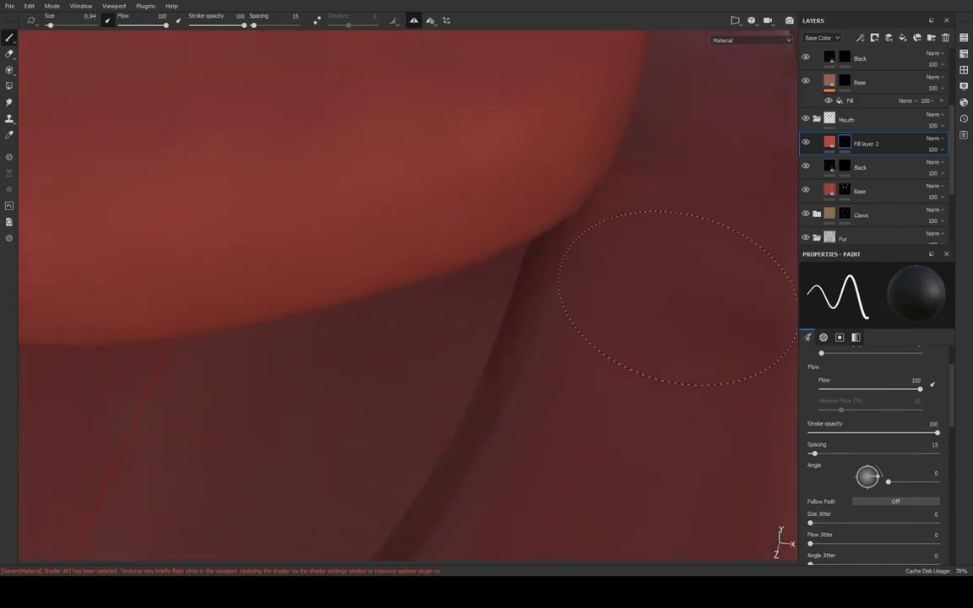
{"action": "mouse_move", "coordinate": [503, 384]}
{"action": "left_mouse_down", "text": "alt"}
{"action": "mouse_move", "coordinate": [669, 223]}
{"action": "mouse_move", "coordinate": [589, 232]}
{"action": "mouse_move", "coordinate": [532, 276]}
{"action": "mouse_move", "coordinate": [501, 264]}
{"action": "mouse_move", "coordinate": [641, 185]}
{"action": "mouse_move", "coordinate": [586, 297]}
{"action": "mouse_move", "coordinate": [520, 342]}
{"action": "mouse_move", "coordinate": [560, 337]}
{"action": "mouse_move", "coordinate": [517, 397]}
{"action": "mouse_move", "coordinate": [580, 358]}
{"action": "mouse_move", "coordinate": [575, 558]}
{"action": "mouse_move", "coordinate": [597, 217]}
{"action": "mouse_move", "coordinate": [545, 317]}
{"action": "mouse_move", "coordinate": [643, 163]}
{"action": "mouse_move", "coordinate": [646, 189]}
{"action": "mouse_move", "coordinate": [673, 135]}
{"action": "mouse_move", "coordinate": [659, 173]}
{"action": "mouse_move", "coordinate": [651, 120]}
{"action": "mouse_move", "coordinate": [640, 213]}
{"action": "mouse_move", "coordinate": [533, 395]}
{"action": "left_mouse_up", "text": "alt"}
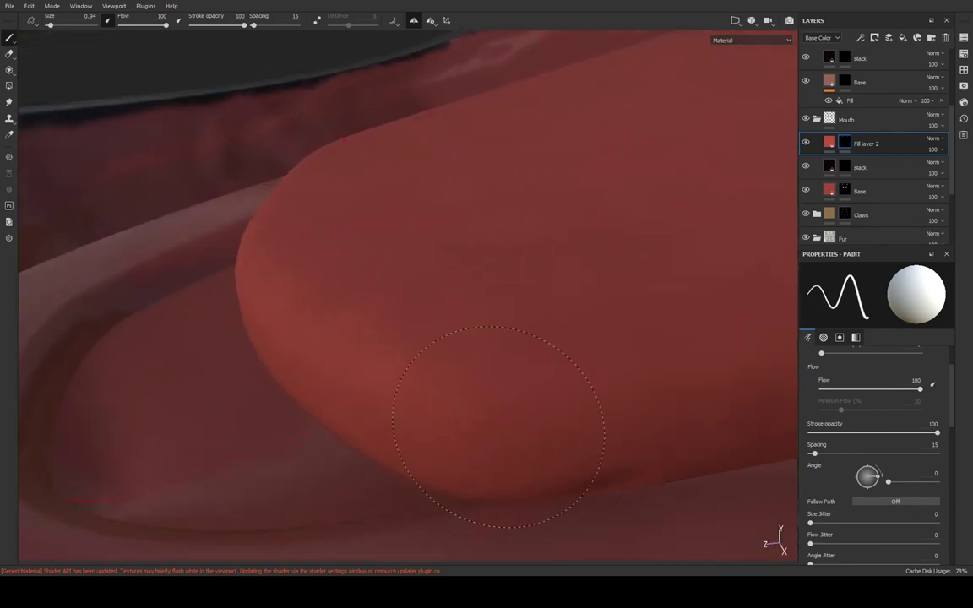
{"action": "mouse_move", "coordinate": [701, 327]}
{"action": "left_mouse_down", "text": "alt"}
{"action": "mouse_move", "coordinate": [648, 294]}
{"action": "mouse_move", "coordinate": [673, 467]}
{"action": "mouse_move", "coordinate": [630, 365]}
{"action": "mouse_move", "coordinate": [581, 415]}
{"action": "mouse_move", "coordinate": [717, 317]}
{"action": "mouse_move", "coordinate": [753, 269]}
{"action": "mouse_move", "coordinate": [712, 230]}
{"action": "mouse_move", "coordinate": [742, 227]}
{"action": "mouse_move", "coordinate": [725, 265]}
{"action": "mouse_move", "coordinate": [673, 278]}
{"action": "mouse_move", "coordinate": [630, 255]}
{"action": "left_mouse_up", "text": "alt"}
{"action": "mouse_move", "coordinate": [809, 184]}
{"action": "left_mouse_down", "text": "alt"}
{"action": "mouse_move", "coordinate": [643, 163]}
{"action": "mouse_move", "coordinate": [521, 185]}
{"action": "mouse_move", "coordinate": [760, 164]}
{"action": "left_mouse_up", "text": "alt"}
{"action": "scroll", "coordinate": [521, 185], "scroll_direction": "up", "scroll_amount": 3}
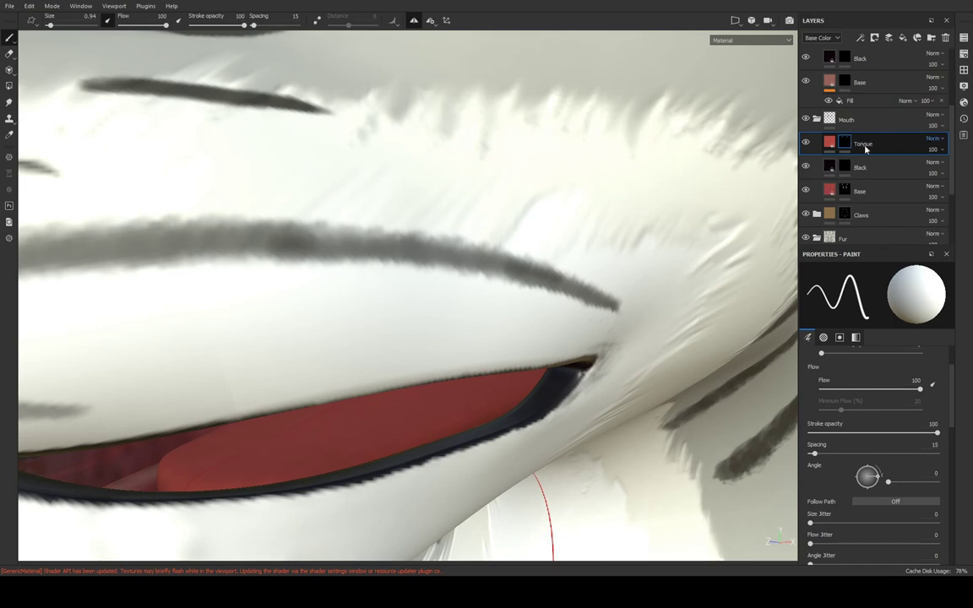
Add a height-only Fill effect to the Tongue layer using Cells 3
{"action": "left_click", "coordinate": [865, 148]}
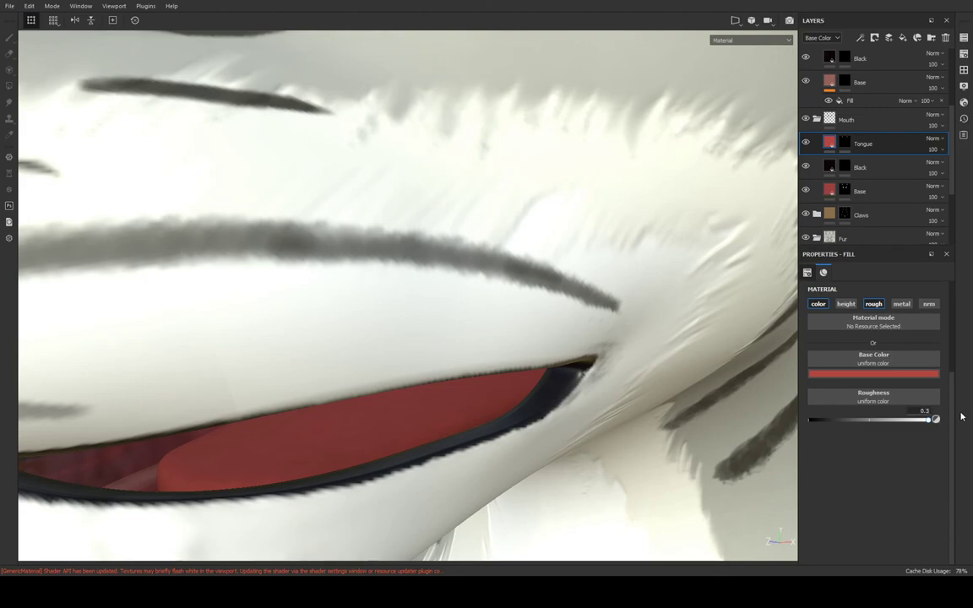
{"action": "left_click_drag", "start_coordinate": [608, 321], "coordinate": [670, 290], "text": "alt"}
{"action": "mouse_move", "coordinate": [636, 255]}
{"action": "left_mouse_down", "text": "alt"}
{"action": "mouse_move", "coordinate": [532, 230]}
{"action": "mouse_move", "coordinate": [525, 197]}
{"action": "mouse_move", "coordinate": [681, 218]}
{"action": "mouse_move", "coordinate": [792, 251]}
{"action": "left_mouse_up", "text": "alt"}
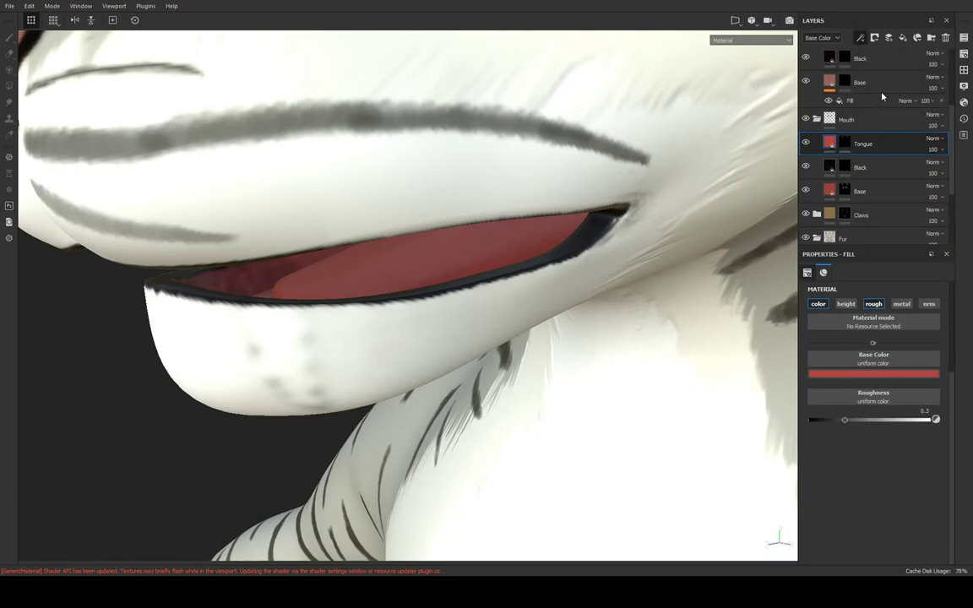
{"action": "left_click", "coordinate": [874, 37]}
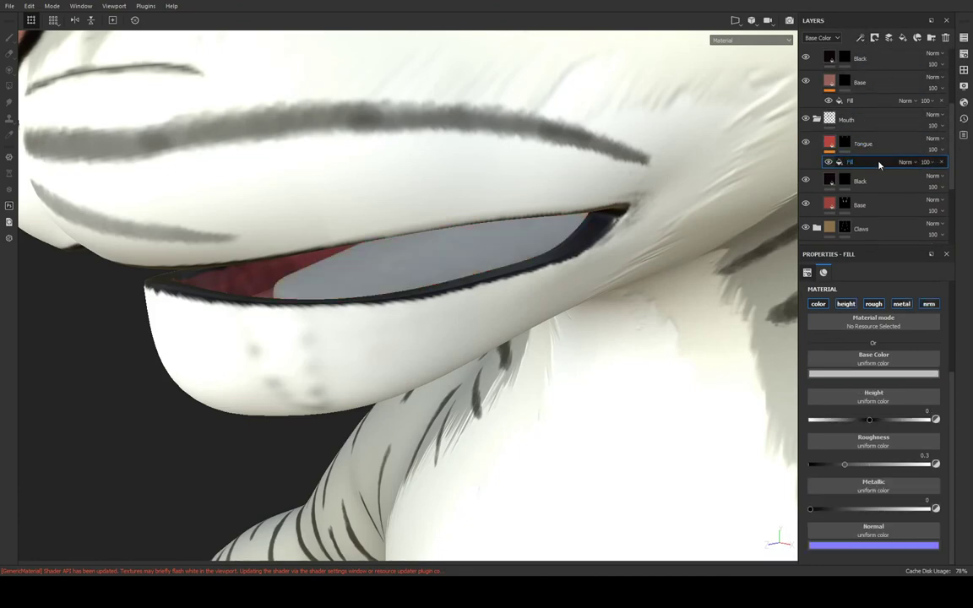
{"action": "left_click", "coordinate": [850, 306]}
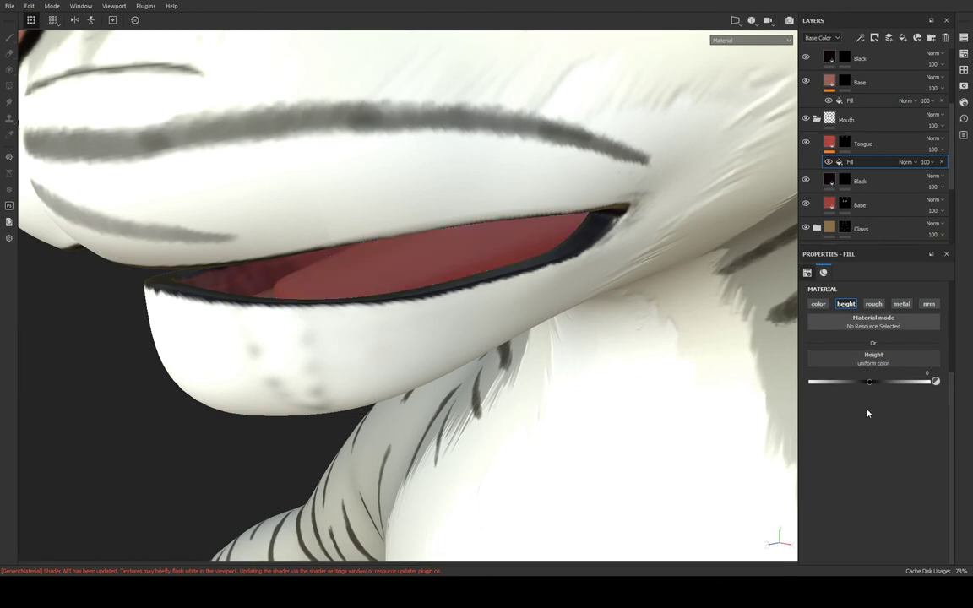
{"action": "left_click", "coordinate": [874, 358]}
Set the Cells 3 noise scale to 256 and adjust the pattern's hardness
{"action": "scroll", "coordinate": [778, 431], "scroll_direction": "up", "scroll_amount": 2}
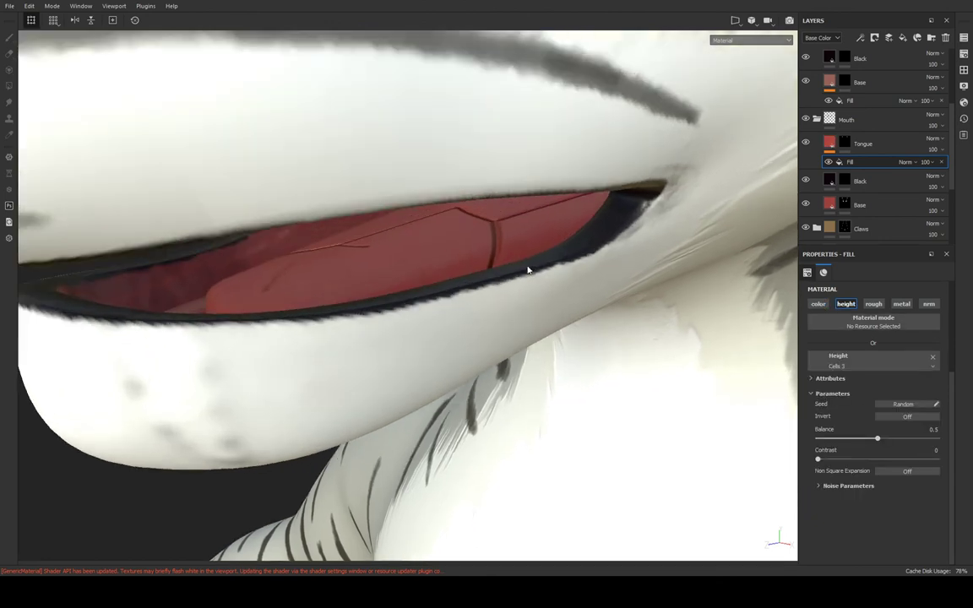
{"action": "scroll", "coordinate": [645, 326], "scroll_direction": "up", "scroll_amount": 2}
{"action": "left_click", "coordinate": [812, 378]}
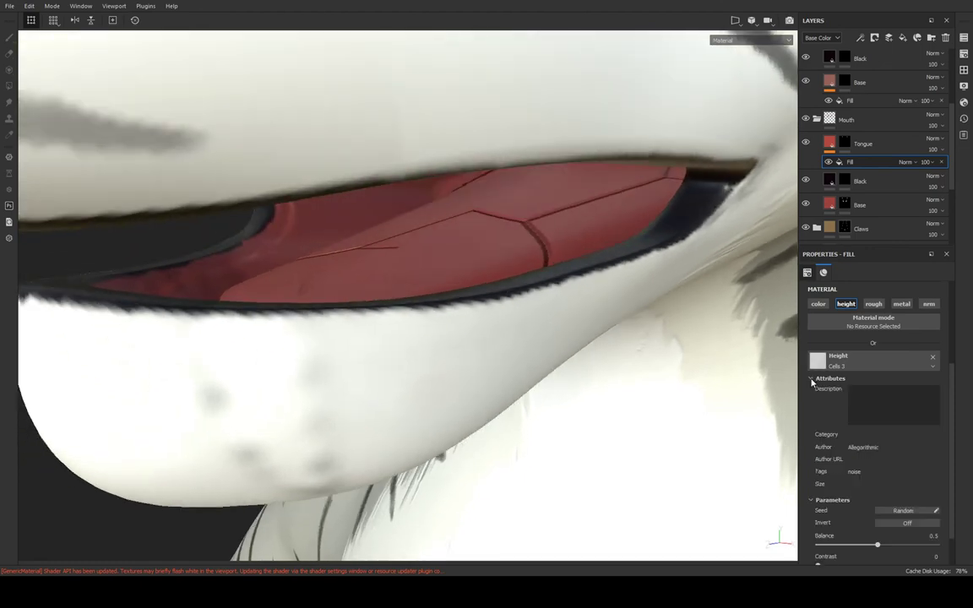
{"action": "left_click", "coordinate": [813, 381]}
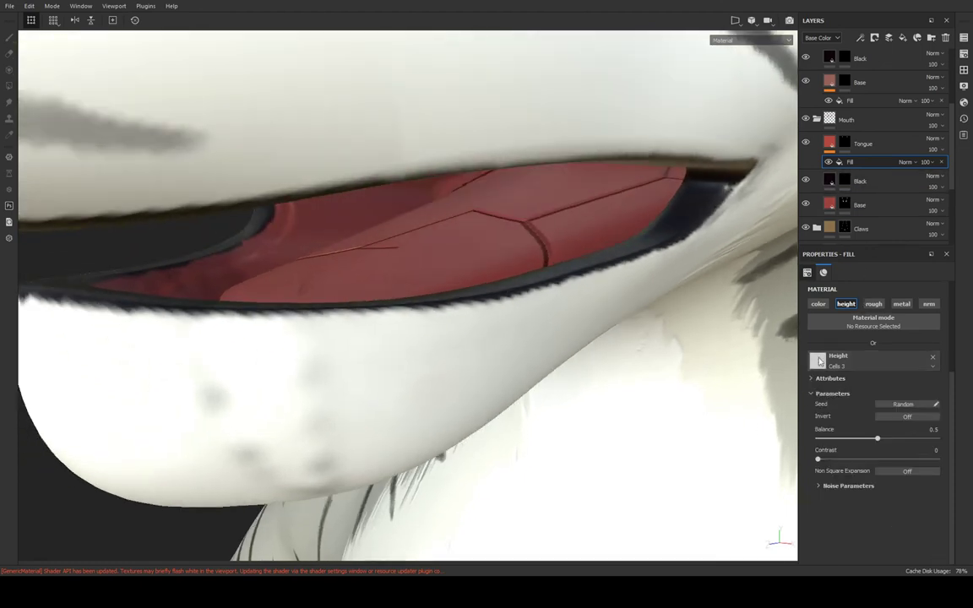
{"action": "left_click", "coordinate": [819, 487]}
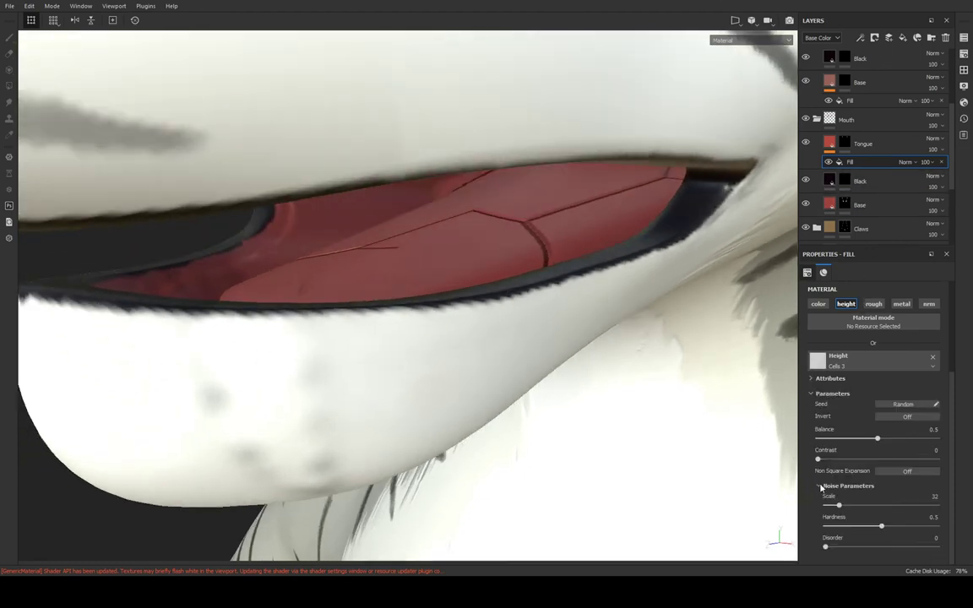
{"action": "left_click_drag", "start_coordinate": [841, 507], "coordinate": [938, 505]}
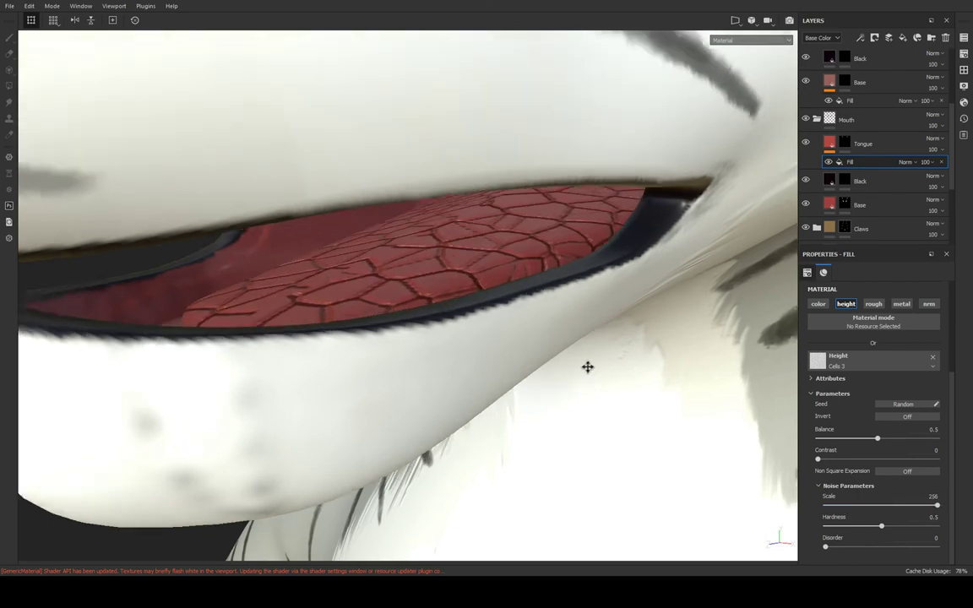
{"action": "scroll", "coordinate": [584, 368], "scroll_direction": "up", "scroll_amount": 3}
{"action": "scroll", "coordinate": [587, 391], "scroll_direction": "up", "scroll_amount": 2}
{"action": "scroll", "coordinate": [587, 391], "scroll_direction": "up", "scroll_amount": 2}
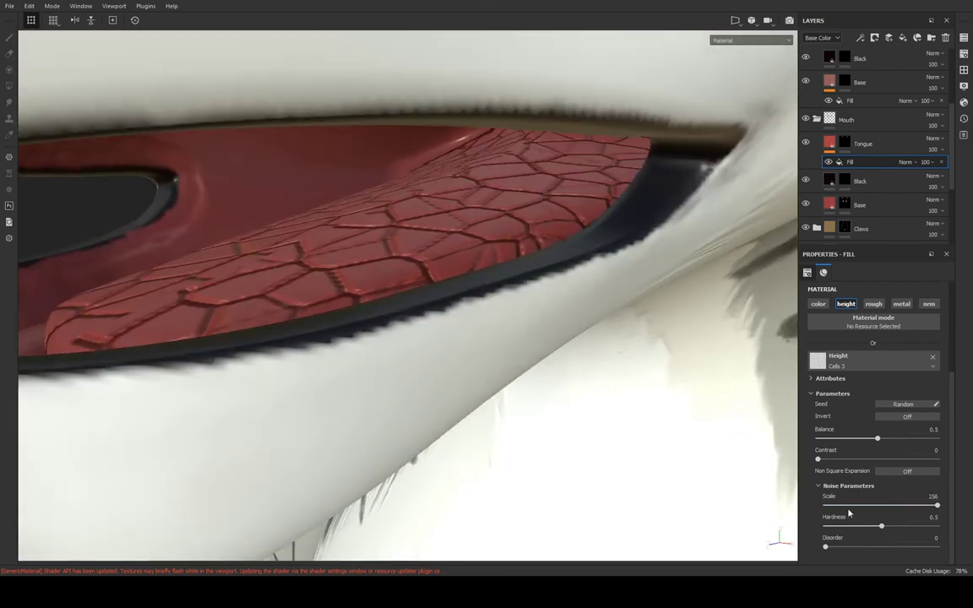
{"action": "left_click_drag", "start_coordinate": [833, 526], "coordinate": [950, 539]}
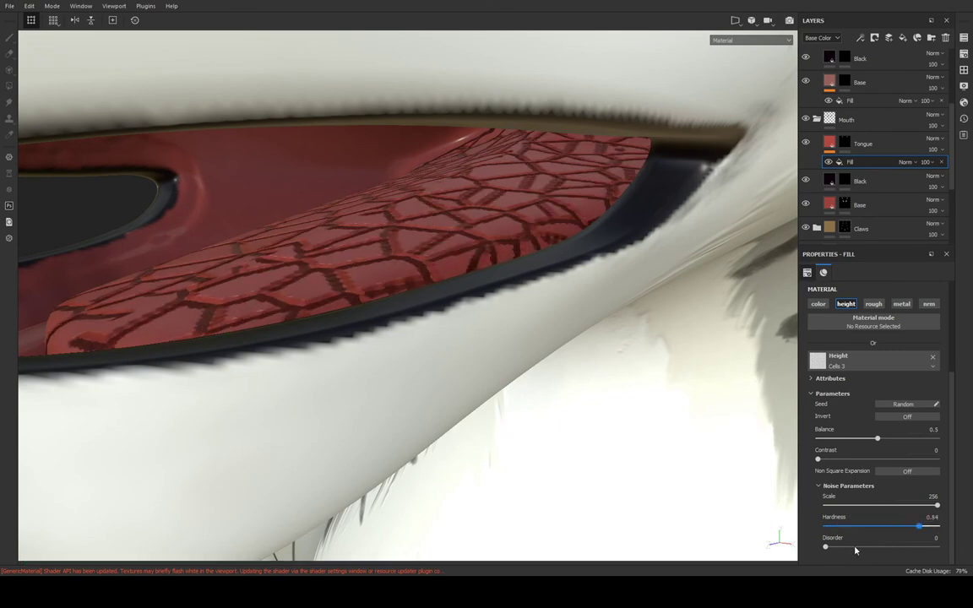
{"action": "left_click_drag", "start_coordinate": [856, 550], "coordinate": [818, 550]}
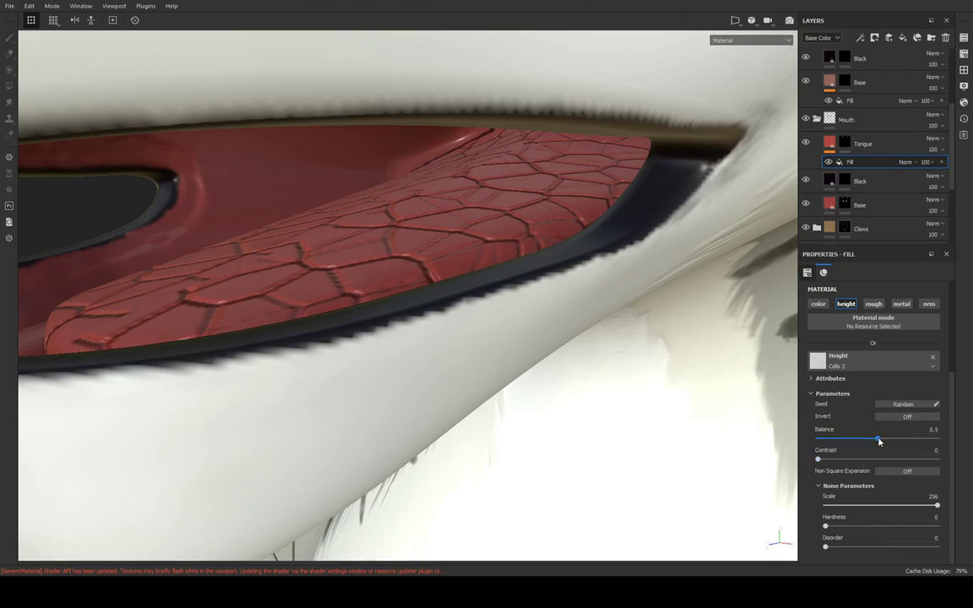
Tile the cell pattern finely across the tongue at scale 14.67
{"action": "scroll", "coordinate": [874, 436], "scroll_direction": "up", "scroll_amount": 3}
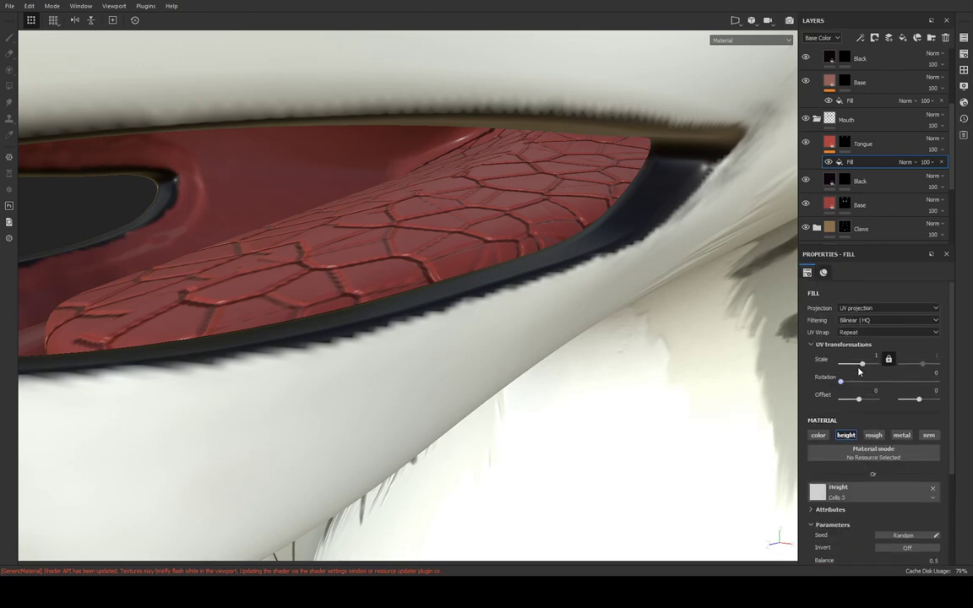
{"action": "left_click_drag", "start_coordinate": [859, 371], "coordinate": [867, 370]}
{"action": "mouse_move", "coordinate": [473, 278]}
{"action": "left_mouse_down", "text": "alt"}
{"action": "mouse_move", "coordinate": [413, 288]}
{"action": "mouse_move", "coordinate": [541, 297]}
{"action": "mouse_move", "coordinate": [395, 319]}
{"action": "mouse_move", "coordinate": [544, 312]}
{"action": "mouse_move", "coordinate": [642, 186]}
{"action": "left_mouse_up", "text": "alt"}
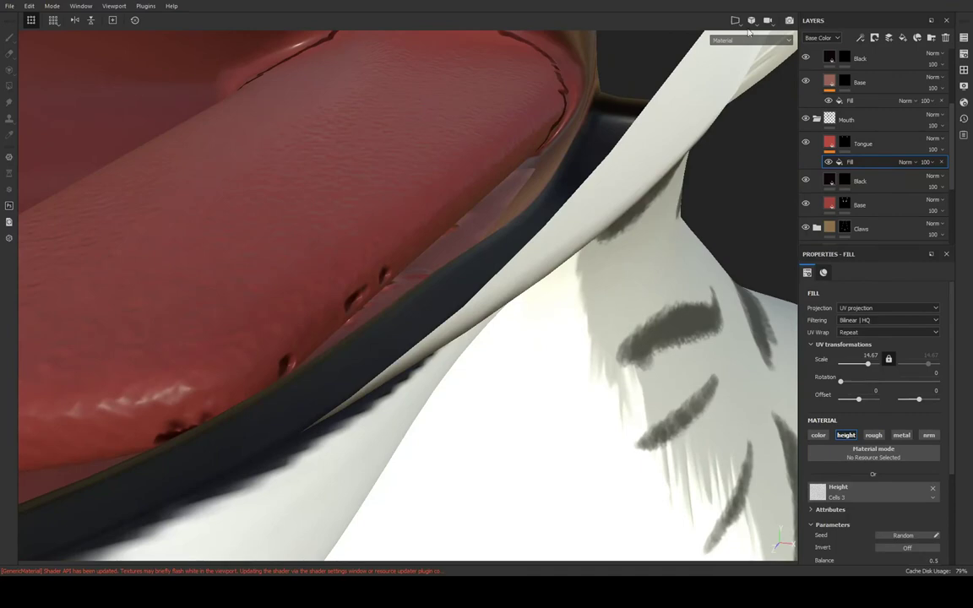
Switch to the Paint brush and show the 2D UV layout beside the 3D head
{"action": "key", "text": "Delete"}
{"action": "key", "text": "b"}
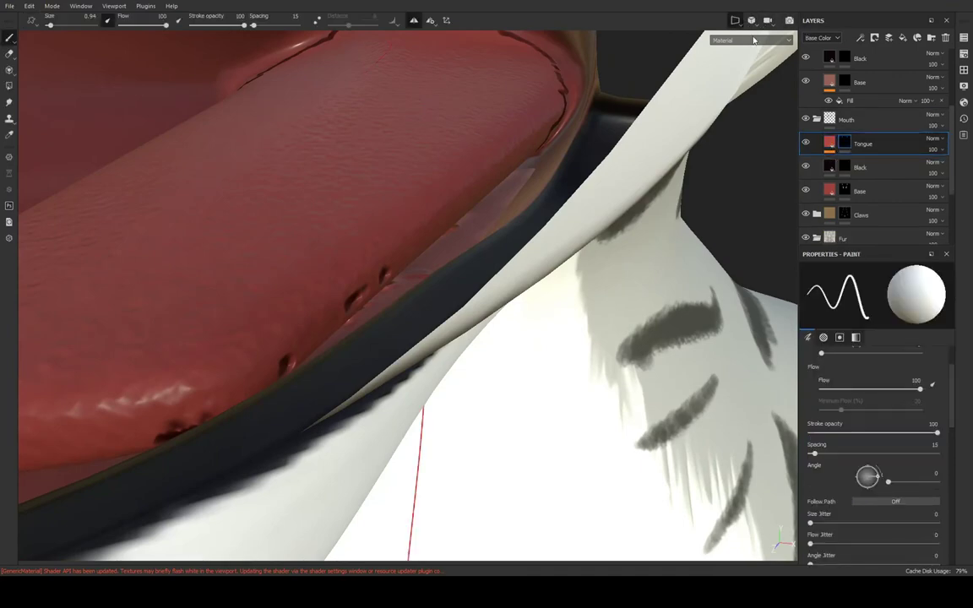
{"action": "key", "text": "F1"}
{"action": "scroll", "coordinate": [468, 488], "scroll_direction": "up", "scroll_amount": 4}
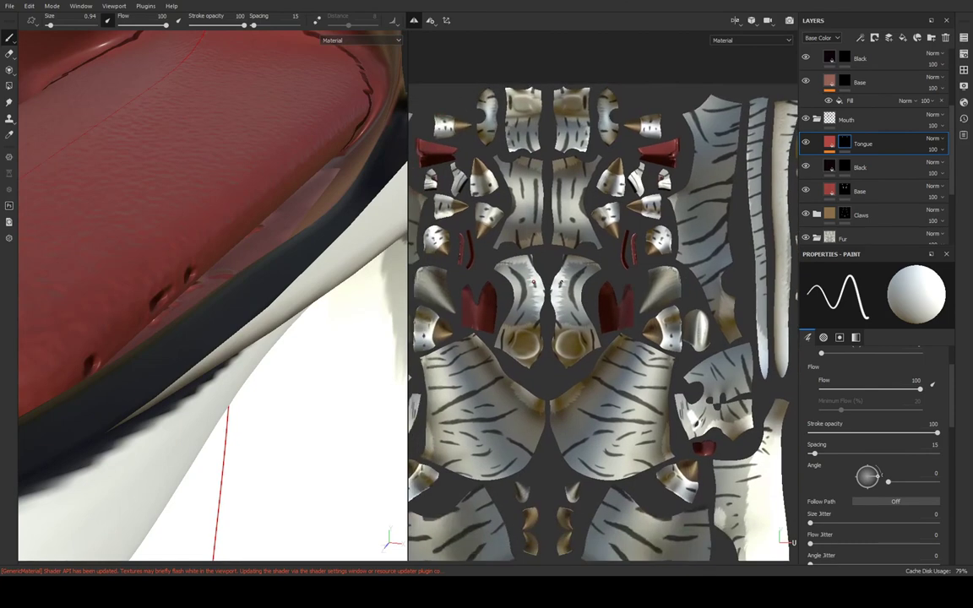
{"action": "scroll", "coordinate": [855, 444], "scroll_direction": "down", "scroll_amount": 2}
{"action": "scroll", "coordinate": [855, 444], "scroll_direction": "down", "scroll_amount": 3}
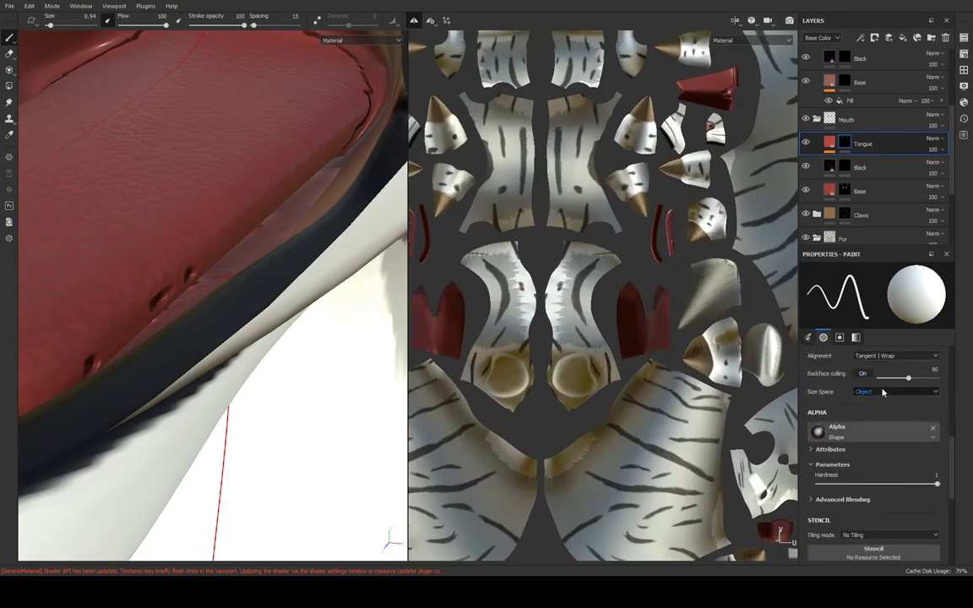
{"action": "scroll", "coordinate": [870, 406], "scroll_direction": "up", "scroll_amount": 2}
{"action": "scroll", "coordinate": [883, 422], "scroll_direction": "down", "scroll_amount": 1}
{"action": "scroll", "coordinate": [895, 416], "scroll_direction": "up", "scroll_amount": 1}
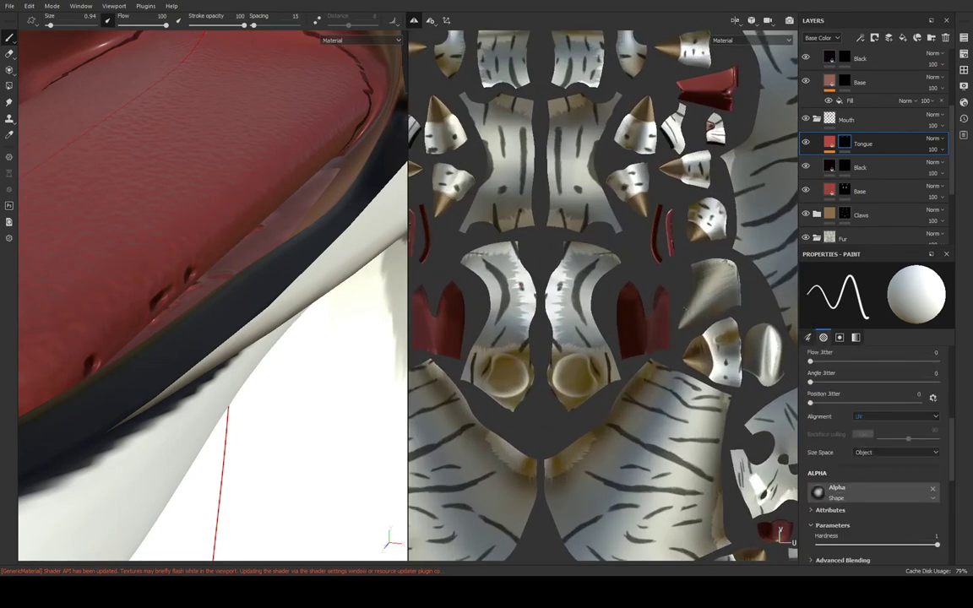
{"action": "scroll", "coordinate": [658, 279], "scroll_direction": "up", "scroll_amount": 2}
{"action": "scroll", "coordinate": [657, 272], "scroll_direction": "up", "scroll_amount": 2}
{"action": "scroll", "coordinate": [661, 283], "scroll_direction": "up", "scroll_amount": 2}
{"action": "scroll", "coordinate": [662, 283], "scroll_direction": "up", "scroll_amount": 2}
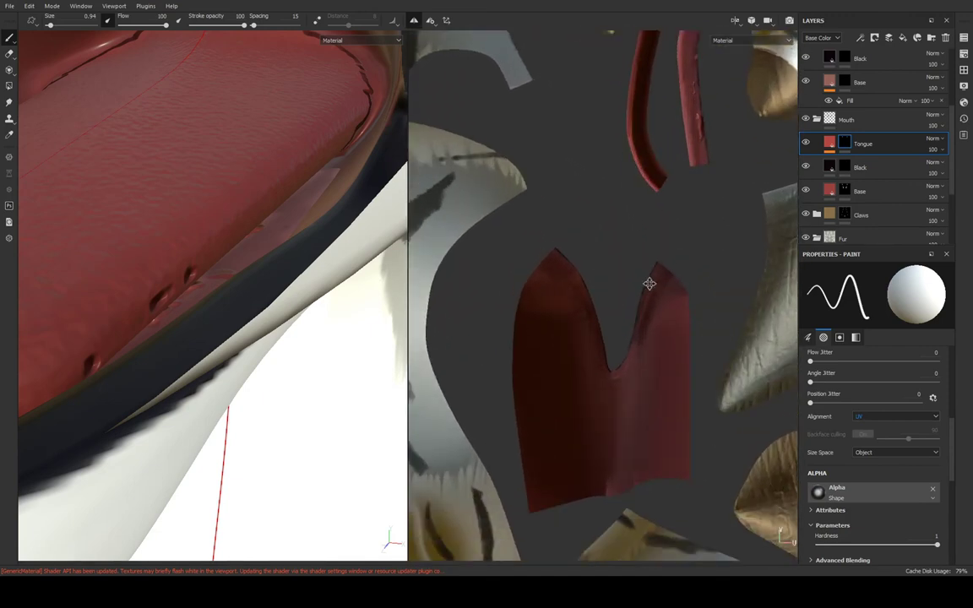
{"action": "scroll", "coordinate": [646, 282], "scroll_direction": "up", "scroll_amount": 2}
{"action": "scroll", "coordinate": [625, 291], "scroll_direction": "up", "scroll_amount": 2}
{"action": "scroll", "coordinate": [456, 230], "scroll_direction": "down", "scroll_amount": 1}
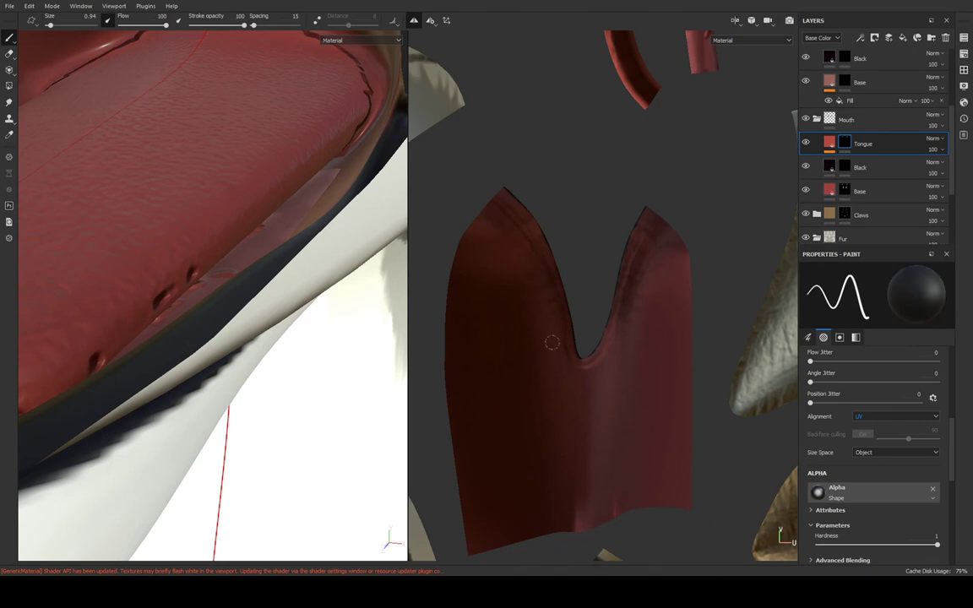
Paint over the dents and cracks on the tongue's UV island
{"action": "left_click_drag", "start_coordinate": [545, 272], "coordinate": [564, 356]}
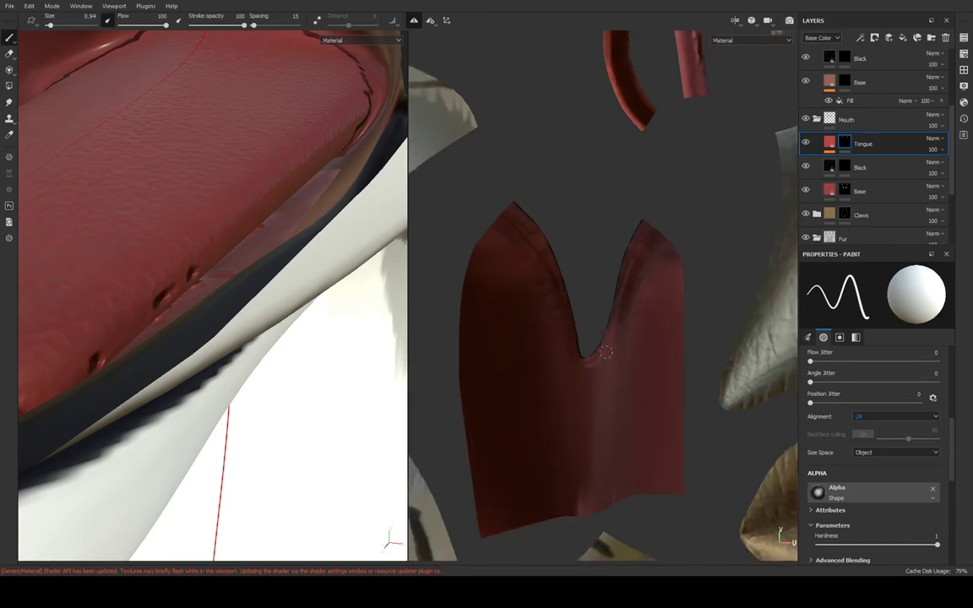
{"action": "right_click_drag", "start_coordinate": [589, 388], "coordinate": [599, 267], "text": "alt"}
{"action": "scroll", "coordinate": [600, 267], "scroll_direction": "down", "scroll_amount": 3}
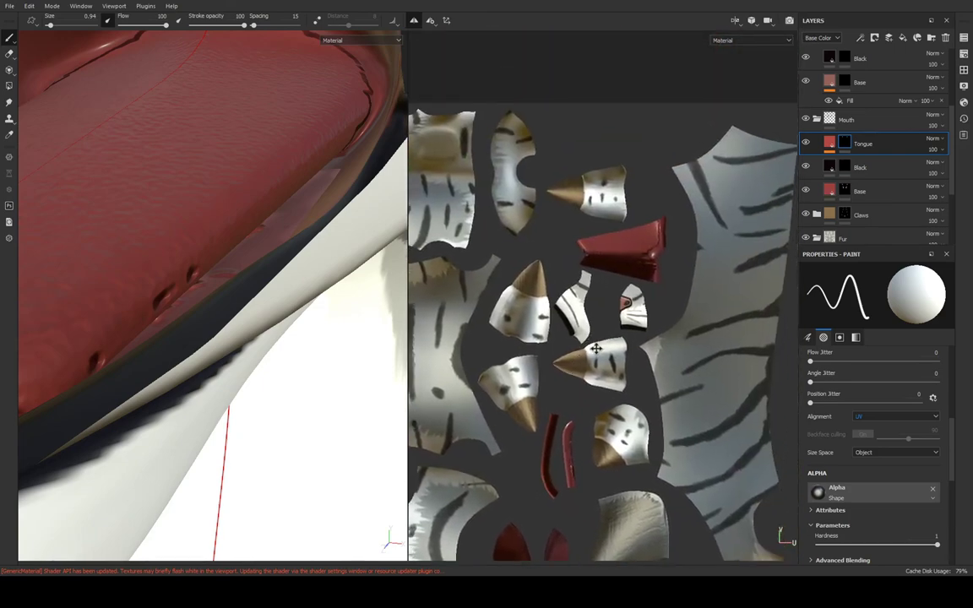
{"action": "scroll", "coordinate": [666, 196], "scroll_direction": "up", "scroll_amount": 4}
{"action": "scroll", "coordinate": [665, 196], "scroll_direction": "up", "scroll_amount": 3}
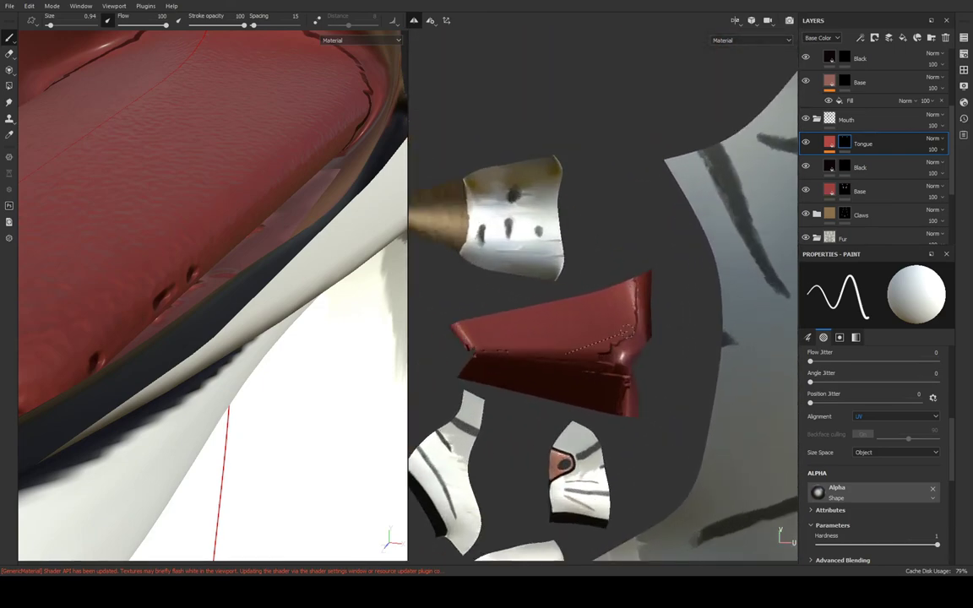
{"action": "scroll", "coordinate": [671, 245], "scroll_direction": "up", "scroll_amount": 3}
{"action": "left_click_drag", "start_coordinate": [477, 312], "coordinate": [488, 311]}
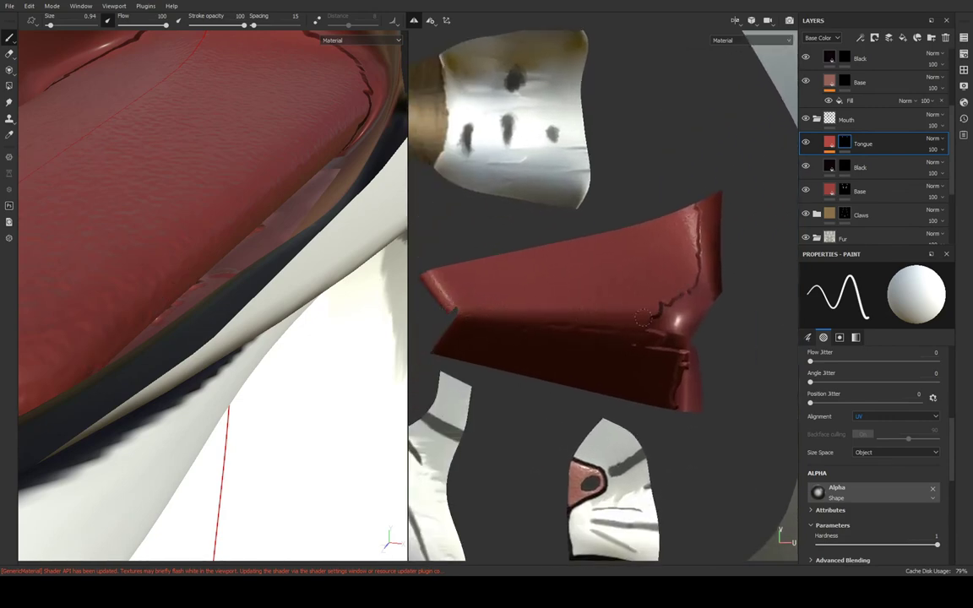
{"action": "mouse_move", "coordinate": [548, 328]}
{"action": "left_mouse_down"}
{"action": "mouse_move", "coordinate": [630, 354]}
{"action": "mouse_move", "coordinate": [667, 338]}
{"action": "mouse_move", "coordinate": [692, 407]}
{"action": "left_mouse_up"}
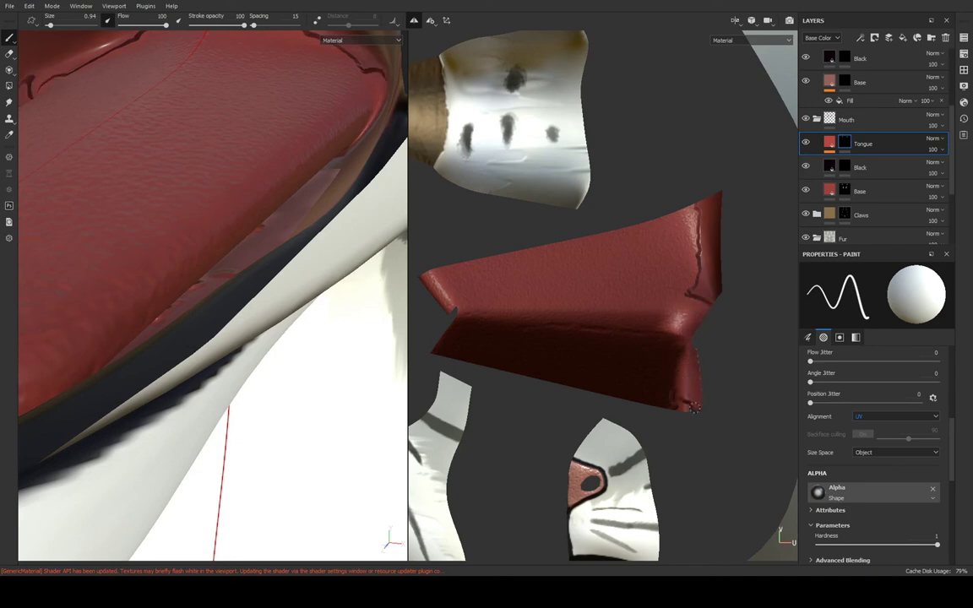
{"action": "left_click_drag", "start_coordinate": [677, 200], "coordinate": [706, 254]}
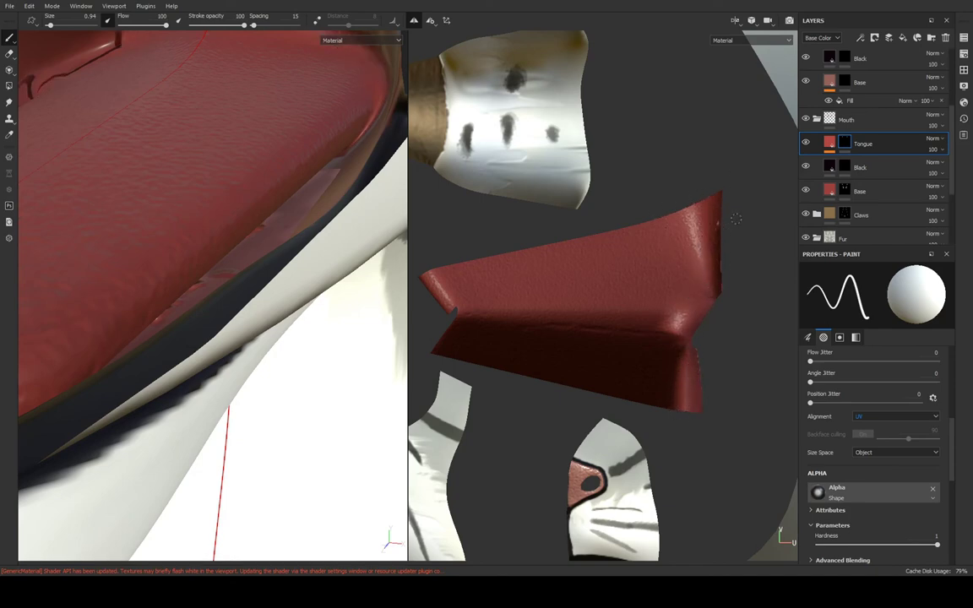
{"action": "scroll", "coordinate": [732, 325], "scroll_direction": "down", "scroll_amount": 3}
{"action": "scroll", "coordinate": [544, 235], "scroll_direction": "up", "scroll_amount": 4}
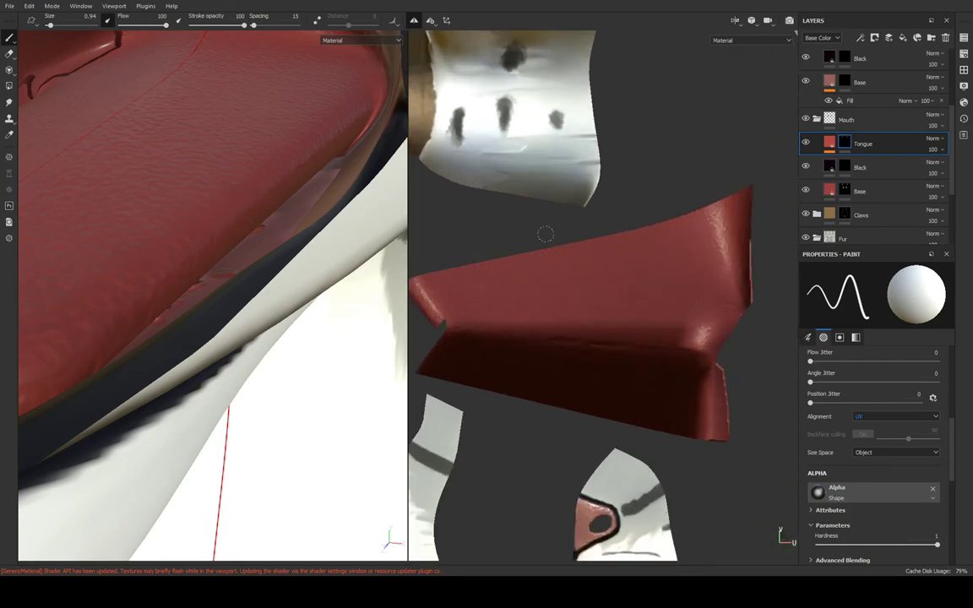
{"action": "scroll", "coordinate": [639, 328], "scroll_direction": "down", "scroll_amount": 2}
{"action": "scroll", "coordinate": [164, 139], "scroll_direction": "up", "scroll_amount": 3}
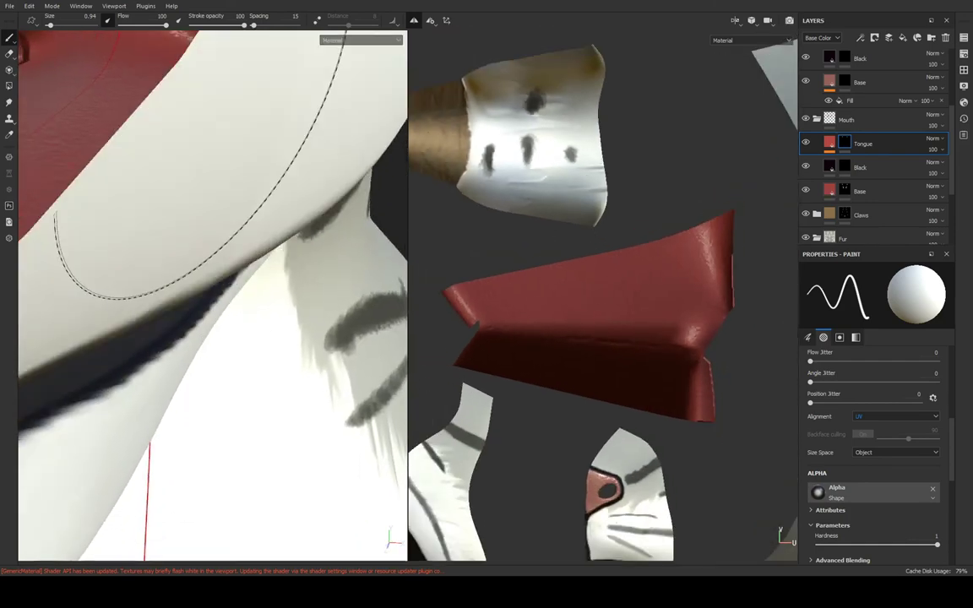
{"action": "scroll", "coordinate": [165, 139], "scroll_direction": "up", "scroll_amount": 2}
Orbit under the jaw, try a stroke on the tongue texture, then undo it
{"action": "left_click_drag", "start_coordinate": [164, 139], "coordinate": [282, 141], "text": "alt"}
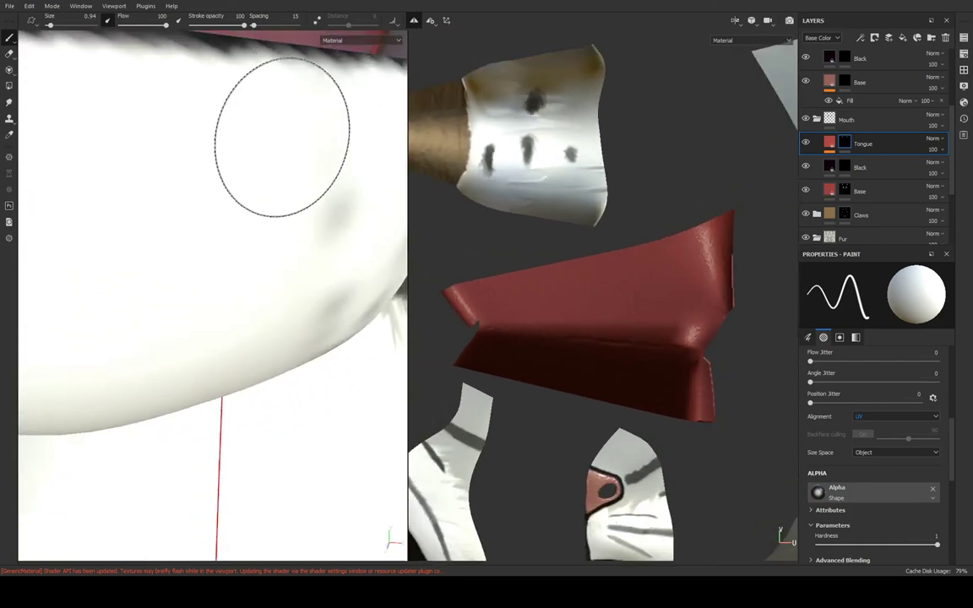
{"action": "scroll", "coordinate": [658, 272], "scroll_direction": "down", "scroll_amount": 2}
{"action": "scroll", "coordinate": [659, 272], "scroll_direction": "down", "scroll_amount": 2}
{"action": "scroll", "coordinate": [568, 291], "scroll_direction": "up", "scroll_amount": 3}
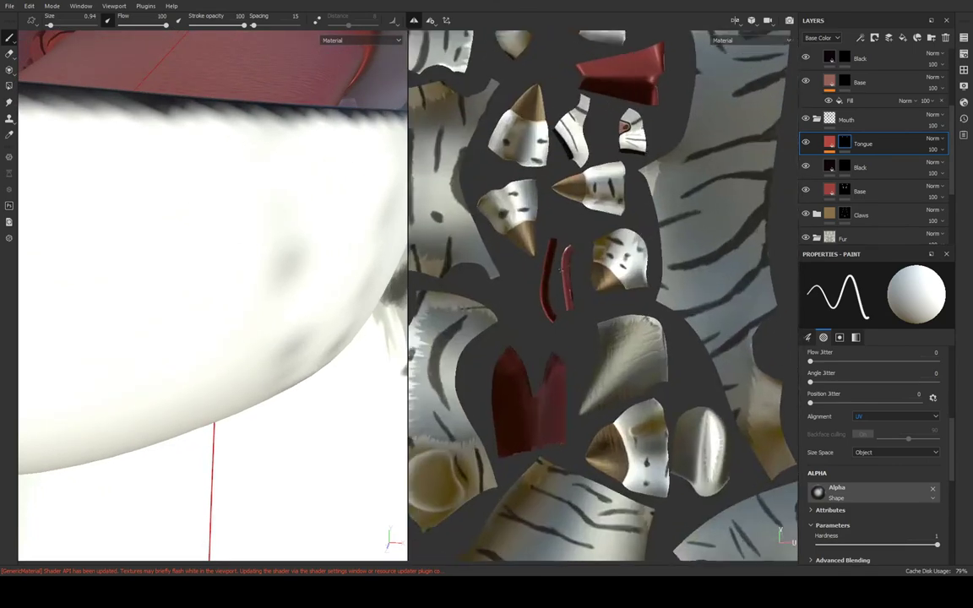
{"action": "scroll", "coordinate": [568, 292], "scroll_direction": "up", "scroll_amount": 2}
{"action": "scroll", "coordinate": [568, 291], "scroll_direction": "up", "scroll_amount": 3}
{"action": "scroll", "coordinate": [568, 291], "scroll_direction": "up", "scroll_amount": 2}
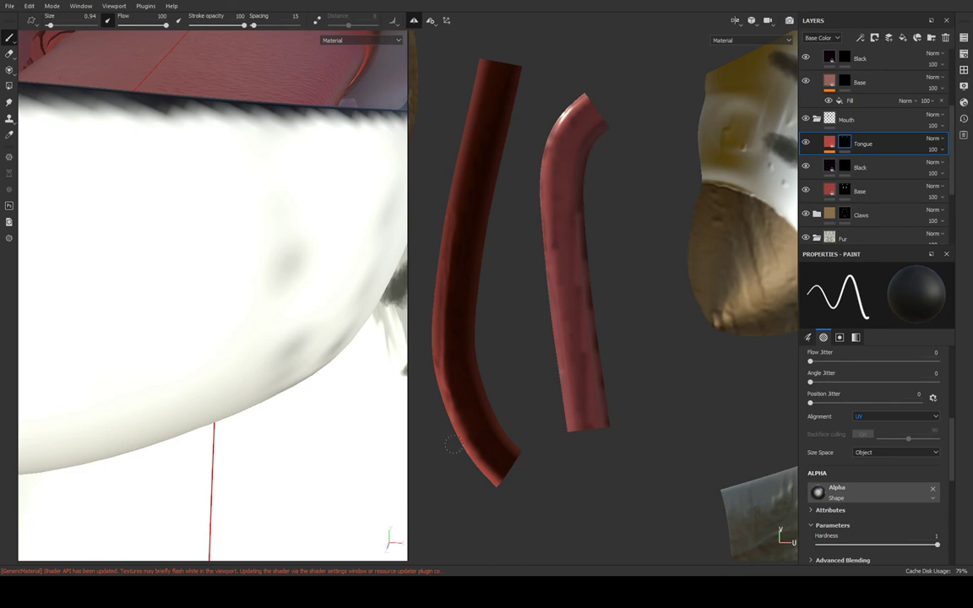
{"action": "scroll", "coordinate": [595, 463], "scroll_direction": "down", "scroll_amount": 2}
{"action": "scroll", "coordinate": [605, 332], "scroll_direction": "down", "scroll_amount": 1}
{"action": "scroll", "coordinate": [606, 332], "scroll_direction": "up", "scroll_amount": 3}
{"action": "scroll", "coordinate": [565, 306], "scroll_direction": "up", "scroll_amount": 3}
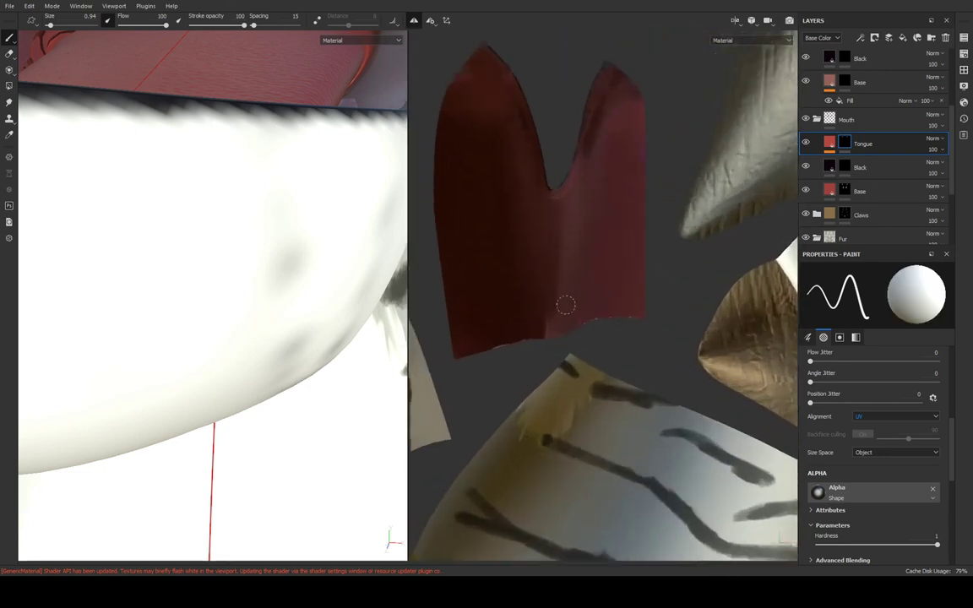
{"action": "scroll", "coordinate": [565, 306], "scroll_direction": "up", "scroll_amount": 2}
{"action": "scroll", "coordinate": [591, 329], "scroll_direction": "up", "scroll_amount": 1}
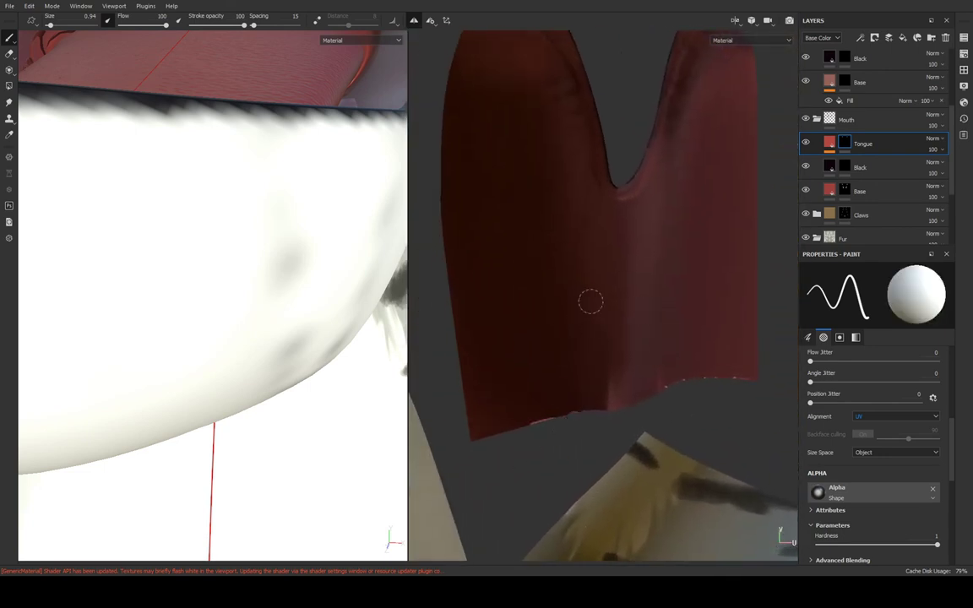
{"action": "mouse_move", "coordinate": [590, 301]}
{"action": "left_mouse_down"}
{"action": "mouse_move", "coordinate": [528, 338]}
{"action": "mouse_move", "coordinate": [654, 300]}
{"action": "left_mouse_up"}
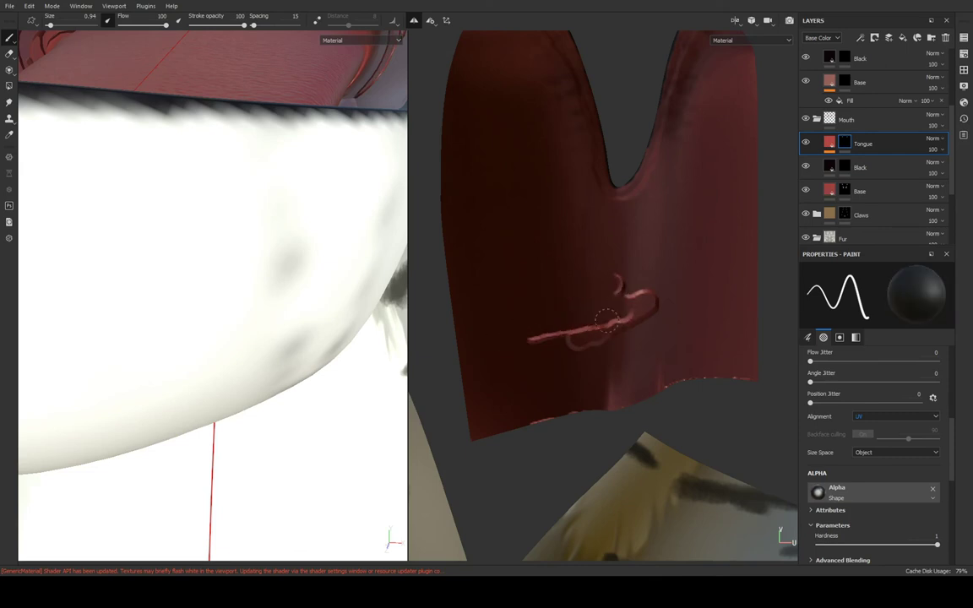
{"action": "key", "text": "ctrl+z"}
{"action": "key", "text": "ctrl+z"}
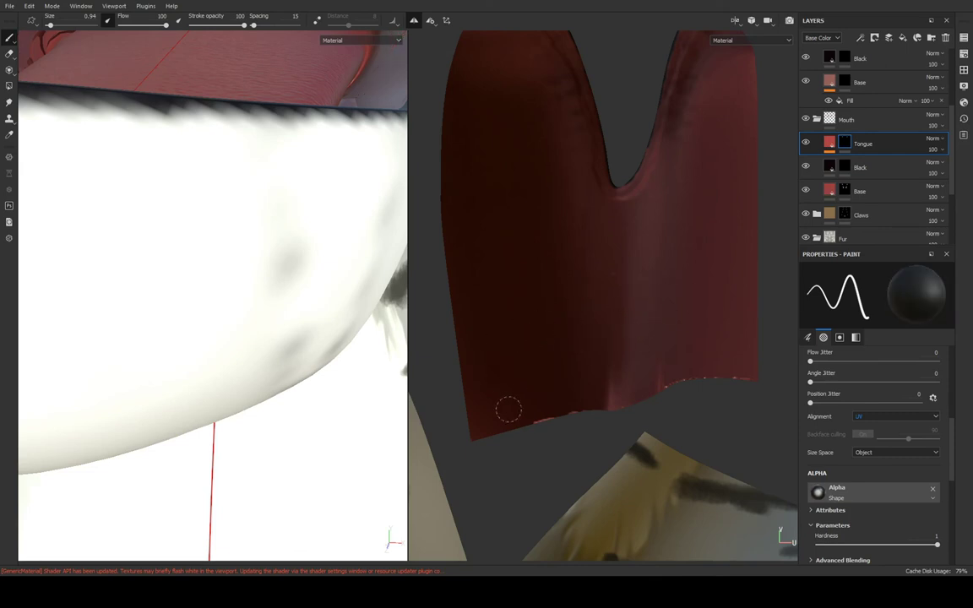
Reframe the model on the mouth and pan the UV layout to the tongue islands
{"action": "scroll", "coordinate": [660, 322], "scroll_direction": "down", "scroll_amount": 1}
{"action": "scroll", "coordinate": [661, 322], "scroll_direction": "down", "scroll_amount": 3}
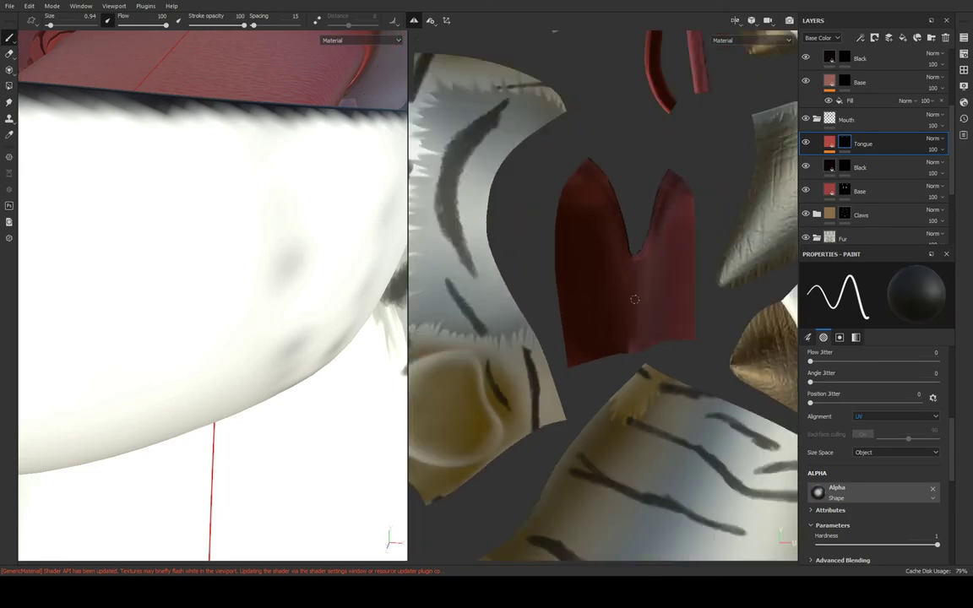
{"action": "scroll", "coordinate": [144, 51], "scroll_direction": "down", "scroll_amount": 2}
{"action": "scroll", "coordinate": [144, 51], "scroll_direction": "down", "scroll_amount": 1}
{"action": "scroll", "coordinate": [285, 147], "scroll_direction": "down", "scroll_amount": 2}
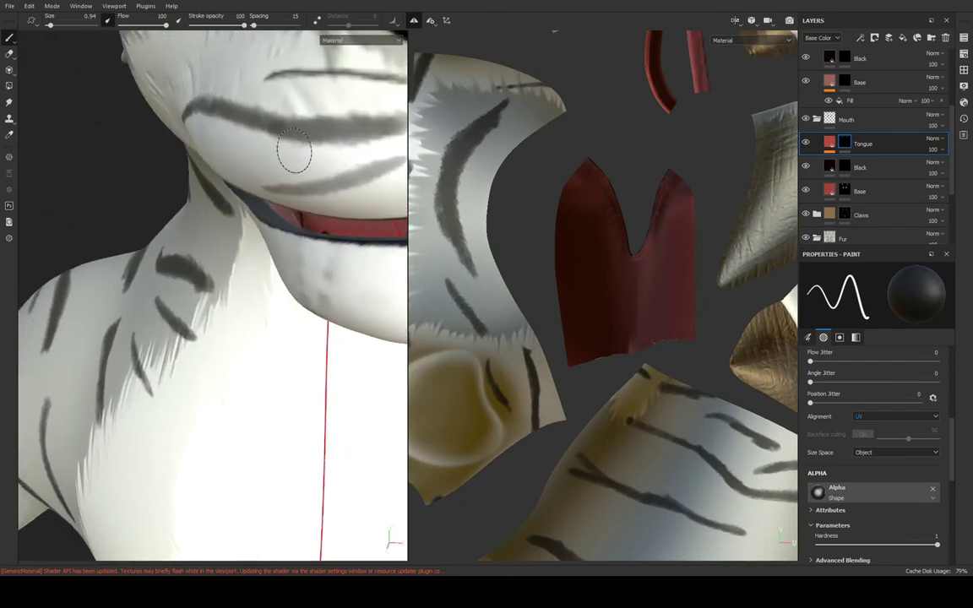
{"action": "left_click_drag", "start_coordinate": [297, 148], "coordinate": [358, 125], "text": "alt"}
{"action": "scroll", "coordinate": [288, 149], "scroll_direction": "up", "scroll_amount": 2}
{"action": "mouse_move", "coordinate": [288, 149]}
{"action": "left_mouse_down", "text": "alt"}
{"action": "mouse_move", "coordinate": [152, 167]}
{"action": "mouse_move", "coordinate": [82, 223]}
{"action": "mouse_move", "coordinate": [211, 228]}
{"action": "mouse_move", "coordinate": [252, 213]}
{"action": "mouse_move", "coordinate": [241, 217]}
{"action": "mouse_move", "coordinate": [388, 250]}
{"action": "left_mouse_up", "text": "alt"}
{"action": "scroll", "coordinate": [82, 223], "scroll_direction": "up", "scroll_amount": 2}
{"action": "scroll", "coordinate": [507, 253], "scroll_direction": "down", "scroll_amount": 3}
{"action": "mouse_move", "coordinate": [507, 253]}
{"action": "middle_mouse_down"}
{"action": "mouse_move", "coordinate": [718, 245]}
{"action": "mouse_move", "coordinate": [647, 229]}
{"action": "middle_mouse_up"}
{"action": "scroll", "coordinate": [782, 239], "scroll_direction": "up", "scroll_amount": 4}
{"action": "scroll", "coordinate": [782, 239], "scroll_direction": "down", "scroll_amount": 2}
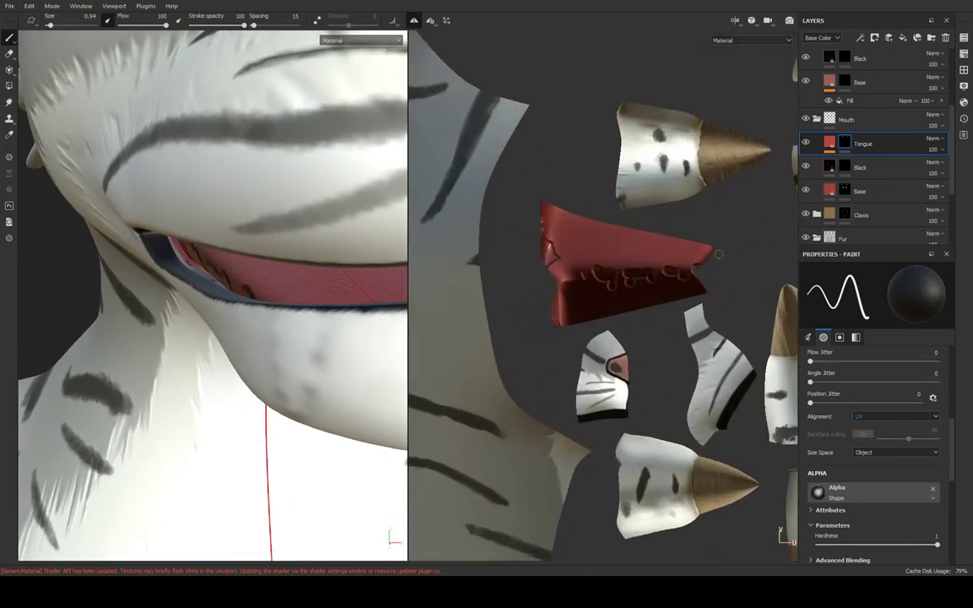
{"action": "scroll", "coordinate": [646, 229], "scroll_direction": "up", "scroll_amount": 3}
{"action": "right_click_drag", "start_coordinate": [585, 280], "coordinate": [494, 245], "text": "shift"}
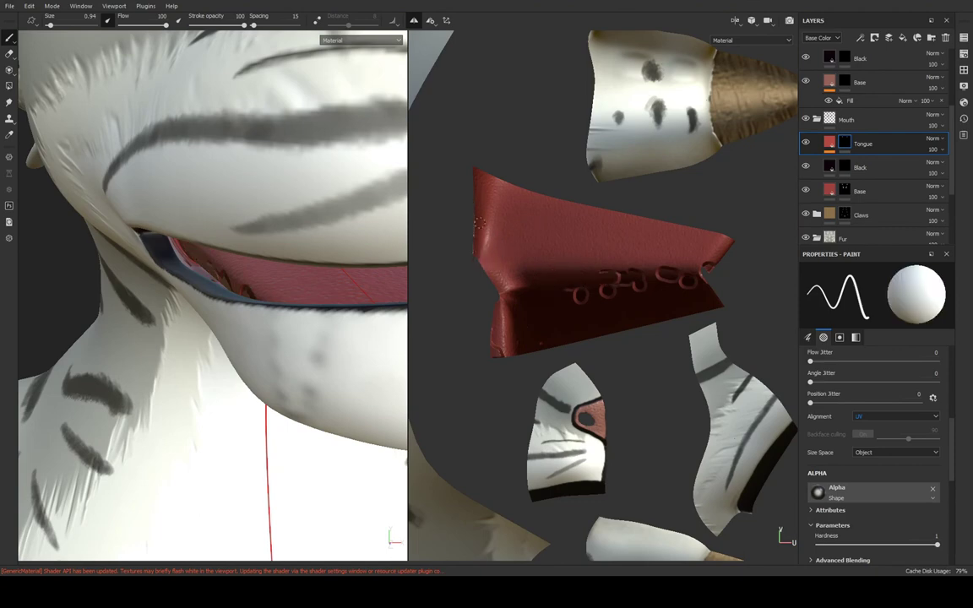
Paint over the remaining raised marks on the tongue island, including its lower-left edge
{"action": "mouse_move", "coordinate": [571, 296]}
{"action": "left_mouse_down"}
{"action": "mouse_move", "coordinate": [633, 276]}
{"action": "mouse_move", "coordinate": [693, 281]}
{"action": "left_mouse_up"}
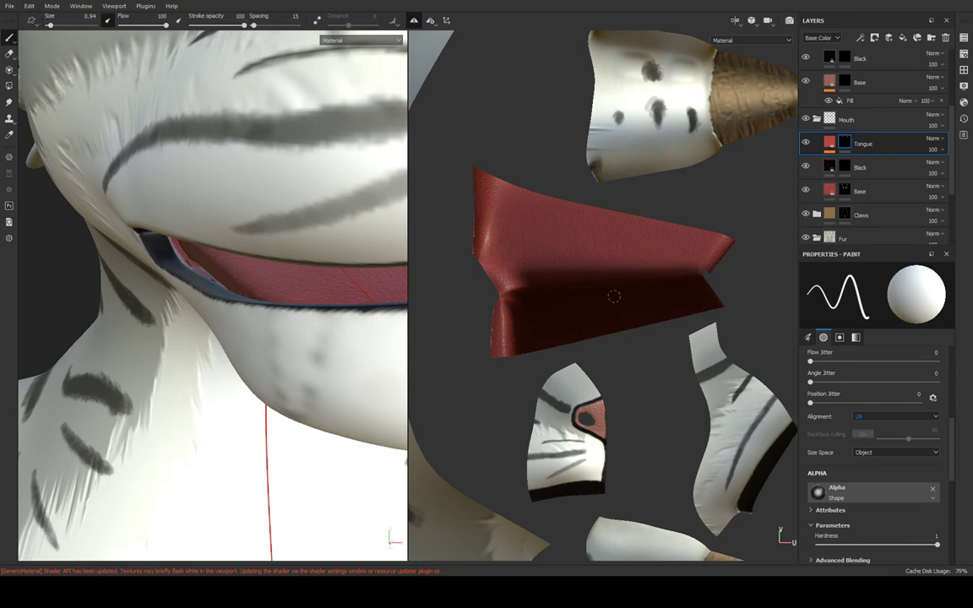
{"action": "middle_click_drag", "start_coordinate": [621, 309], "coordinate": [582, 281]}
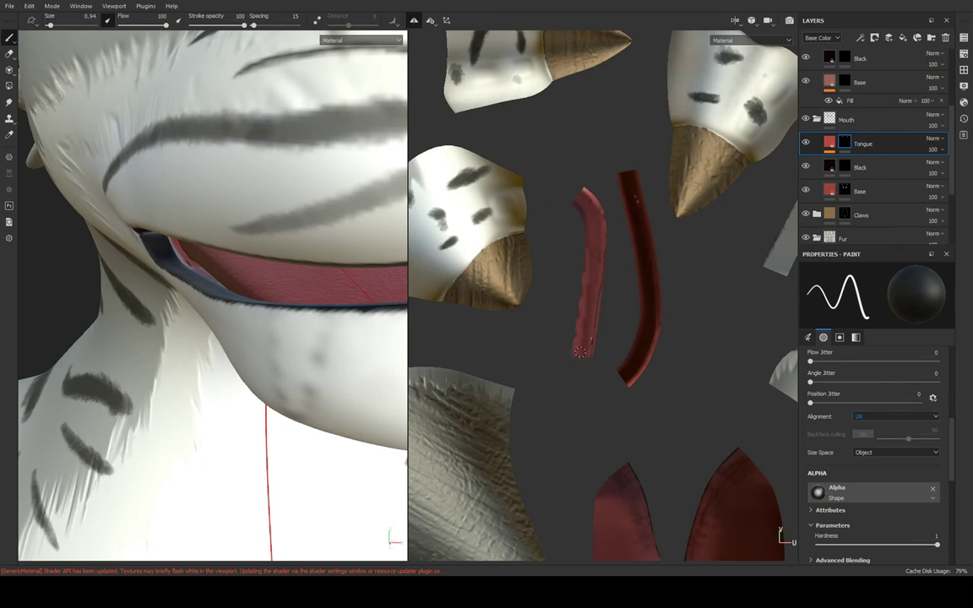
{"action": "mouse_move", "coordinate": [640, 220]}
{"action": "middle_mouse_down"}
{"action": "mouse_move", "coordinate": [677, 332]}
{"action": "mouse_move", "coordinate": [600, 394]}
{"action": "middle_mouse_up"}
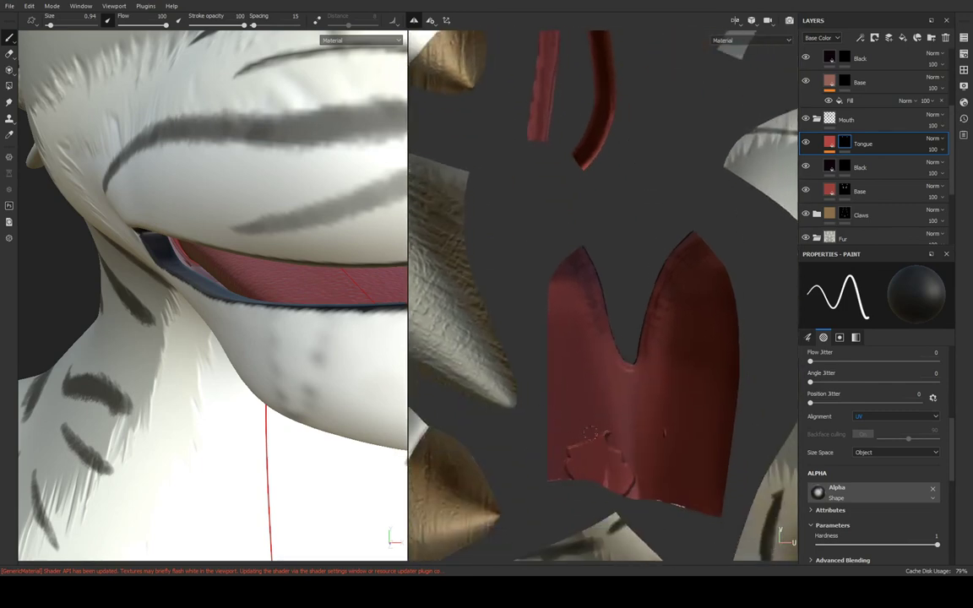
{"action": "left_click_drag", "start_coordinate": [568, 446], "coordinate": [611, 454]}
{"action": "scroll", "coordinate": [637, 388], "scroll_direction": "down", "scroll_amount": 5}
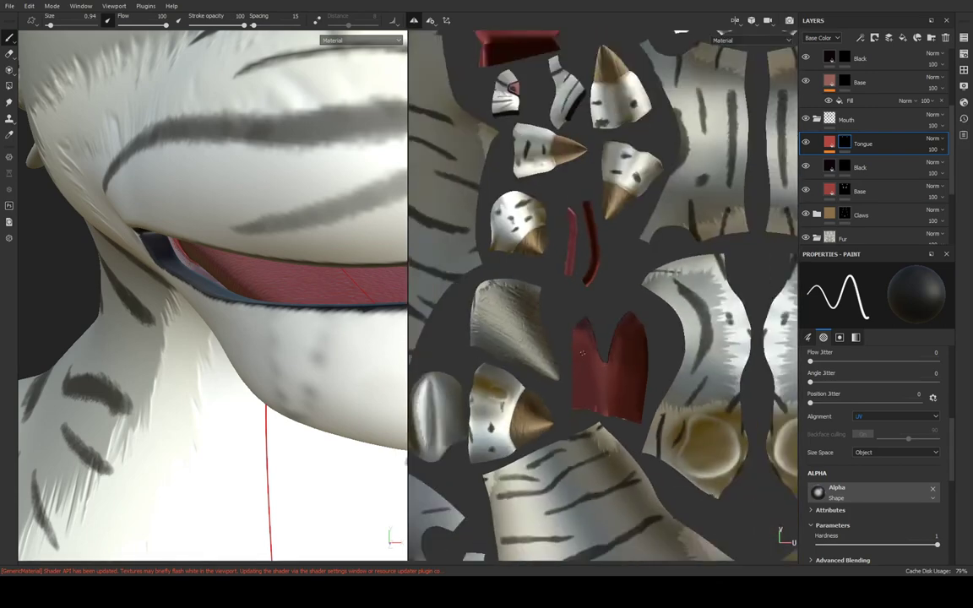
{"action": "scroll", "coordinate": [637, 389], "scroll_direction": "down", "scroll_amount": 3}
{"action": "mouse_move", "coordinate": [254, 279]}
{"action": "left_mouse_down", "text": "alt"}
{"action": "mouse_move", "coordinate": [304, 240]}
{"action": "mouse_move", "coordinate": [216, 237]}
{"action": "left_mouse_up", "text": "alt"}
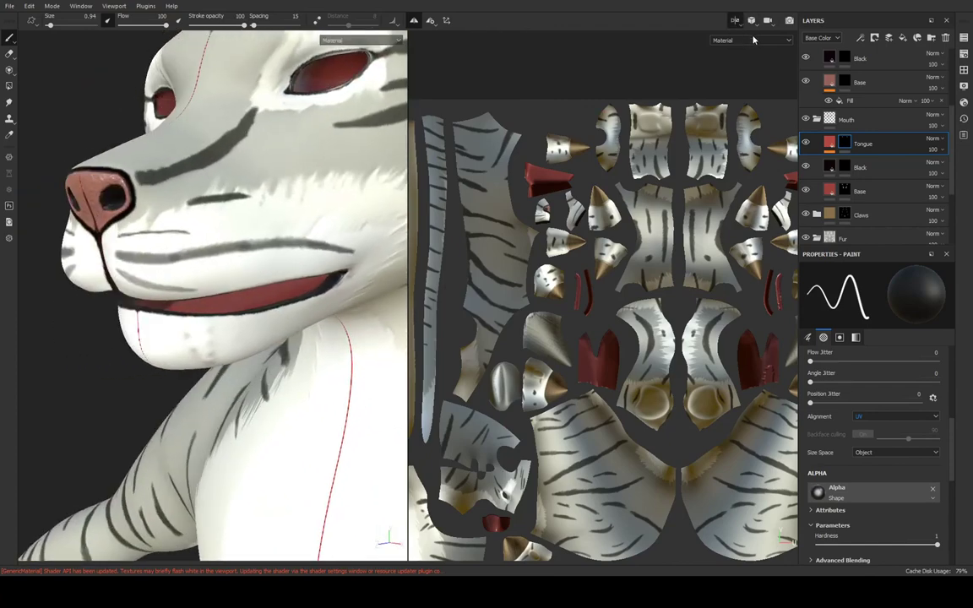
Go to the full-width 3D view and orbit down to the mouth corner and neck
{"action": "left_click", "coordinate": [734, 20]}
{"action": "scroll", "coordinate": [577, 240], "scroll_direction": "up", "scroll_amount": 3}
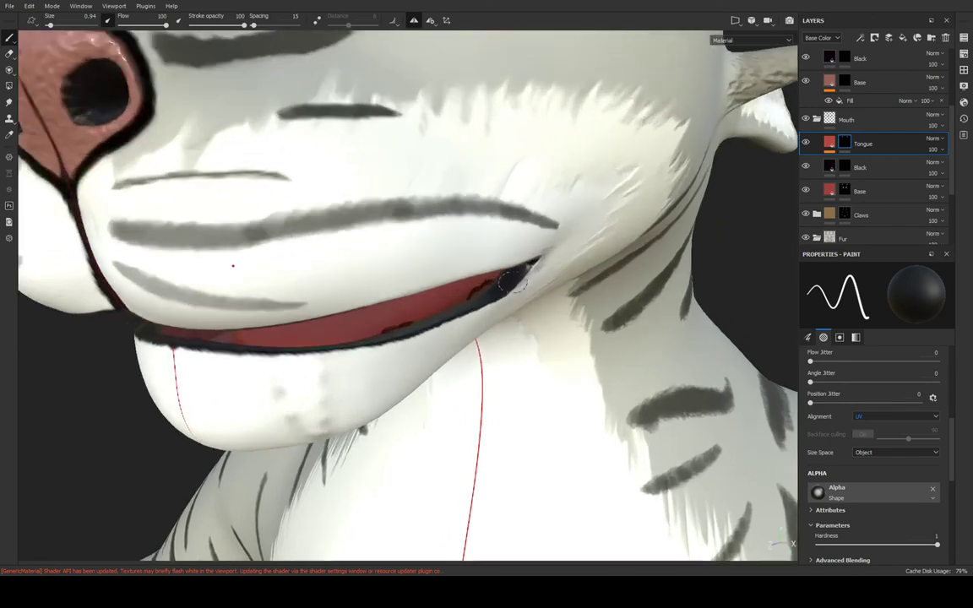
{"action": "scroll", "coordinate": [558, 240], "scroll_direction": "up", "scroll_amount": 2}
{"action": "scroll", "coordinate": [530, 238], "scroll_direction": "up", "scroll_amount": 2}
{"action": "mouse_move", "coordinate": [531, 238]}
{"action": "left_mouse_down", "text": "alt"}
{"action": "mouse_move", "coordinate": [564, 241]}
{"action": "mouse_move", "coordinate": [547, 226]}
{"action": "mouse_move", "coordinate": [767, 54]}
{"action": "left_mouse_up", "text": "alt"}
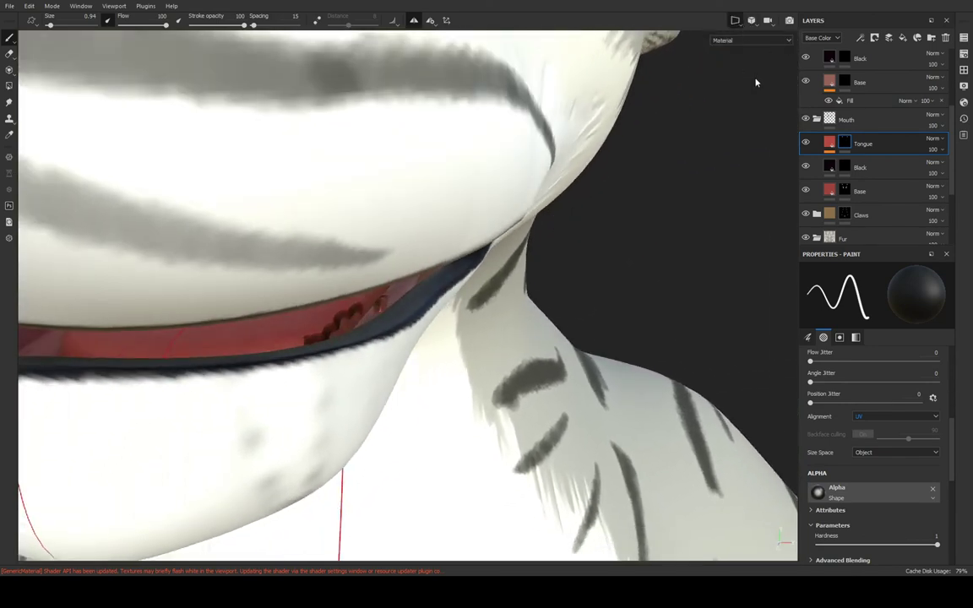
Return to the split 3D and UV view and adjust the UV zoom
{"action": "left_click", "coordinate": [735, 20]}
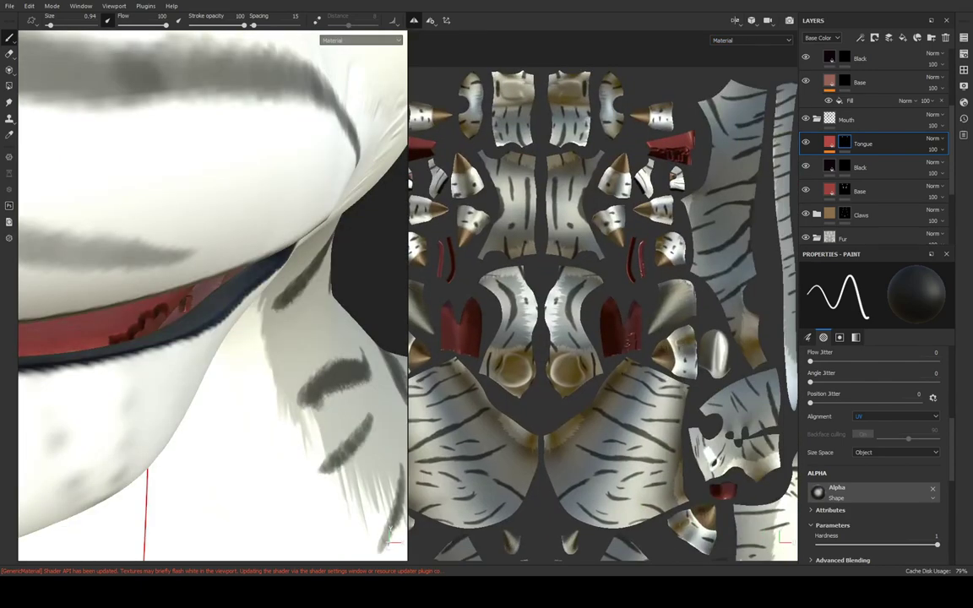
{"action": "scroll", "coordinate": [893, 473], "scroll_direction": "up", "scroll_amount": 4}
{"action": "scroll", "coordinate": [887, 479], "scroll_direction": "down", "scroll_amount": 1}
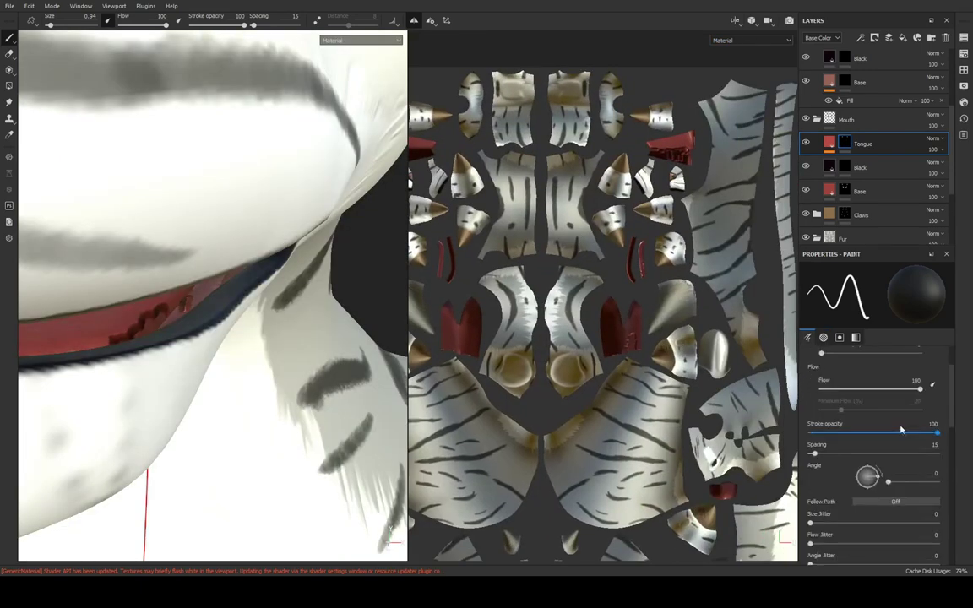
{"action": "scroll", "coordinate": [886, 479], "scroll_direction": "down", "scroll_amount": 2}
{"action": "scroll", "coordinate": [853, 469], "scroll_direction": "down", "scroll_amount": 2}
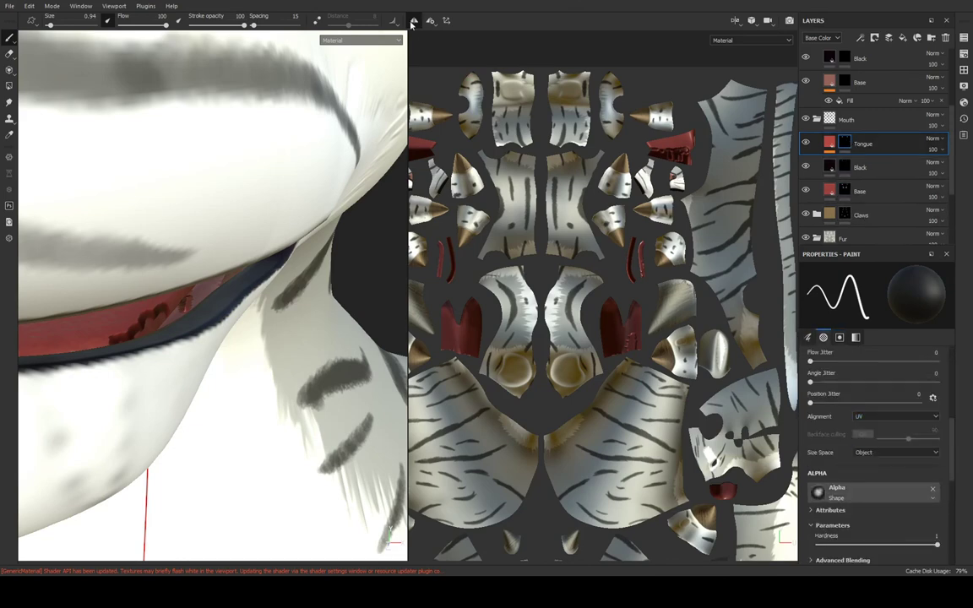
{"action": "scroll", "coordinate": [619, 300], "scroll_direction": "up", "scroll_amount": 3}
{"action": "scroll", "coordinate": [619, 300], "scroll_direction": "up", "scroll_amount": 2}
{"action": "scroll", "coordinate": [619, 300], "scroll_direction": "up", "scroll_amount": 2}
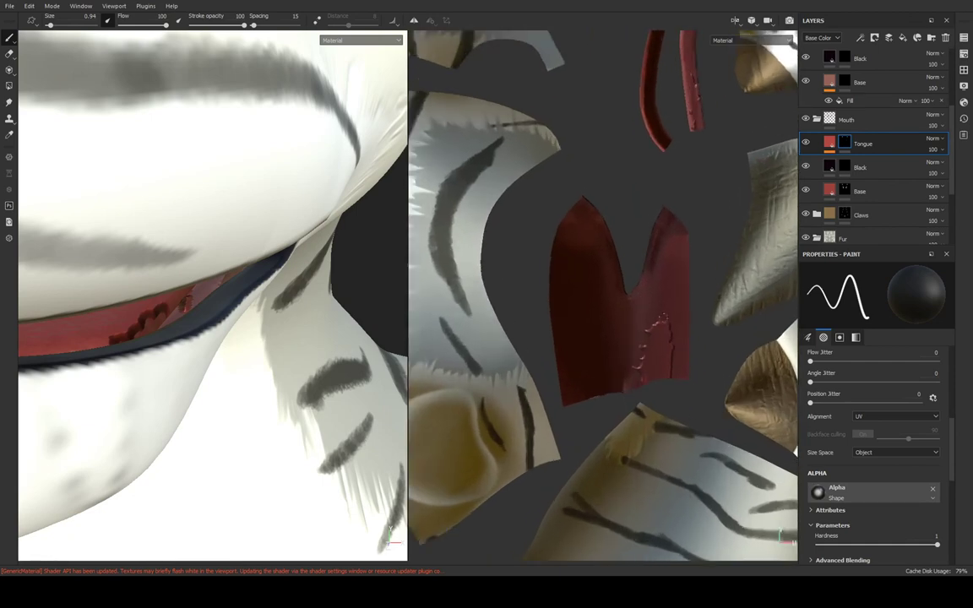
{"action": "scroll", "coordinate": [663, 304], "scroll_direction": "up", "scroll_amount": 2}
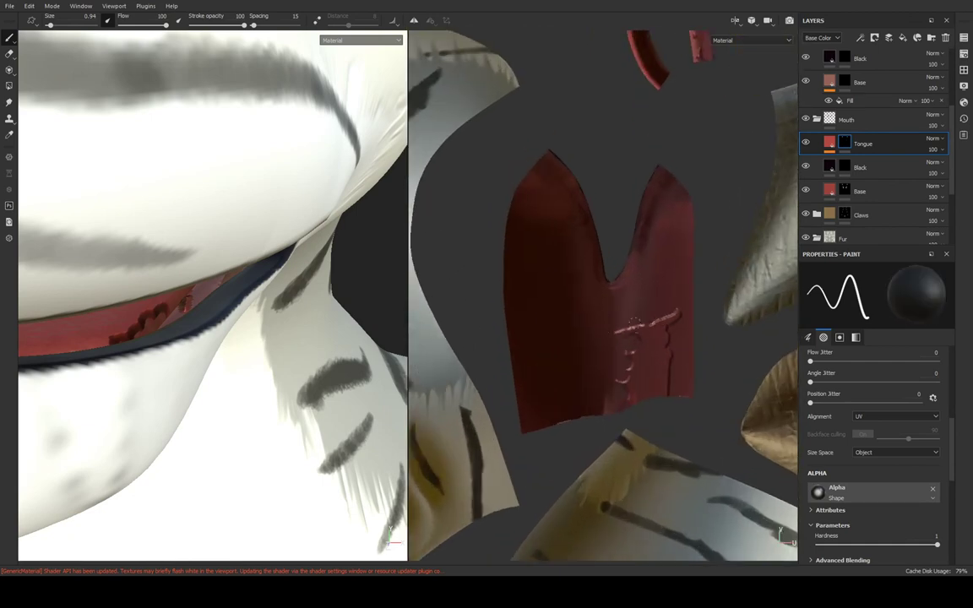
Undo the long, zigzag and embossed tongue strokes while centring the red mouth pieces in UV
{"action": "key", "text": "ctrl+z"}
{"action": "key", "text": "ctrl+z"}
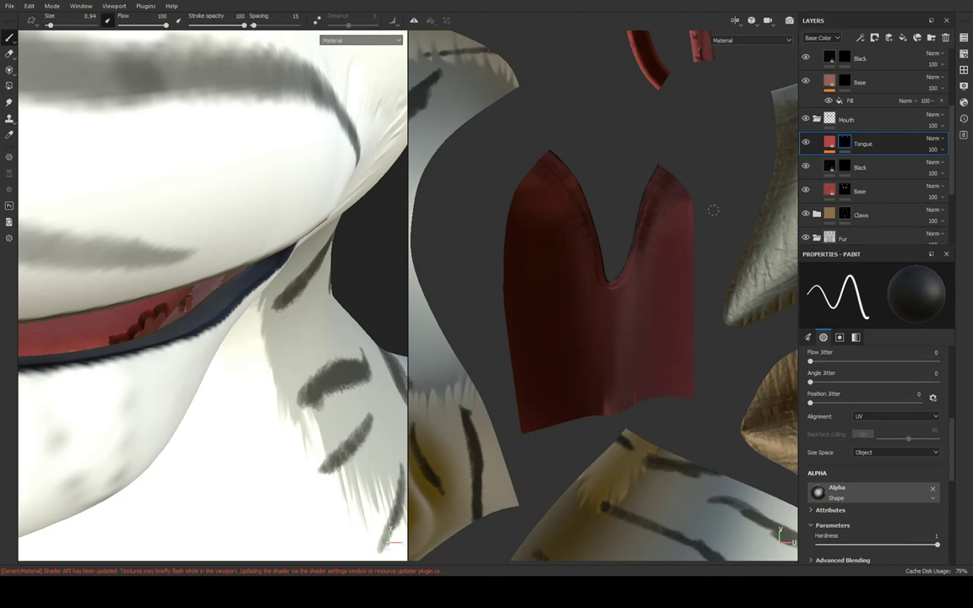
{"action": "middle_click_drag", "start_coordinate": [713, 210], "coordinate": [639, 254]}
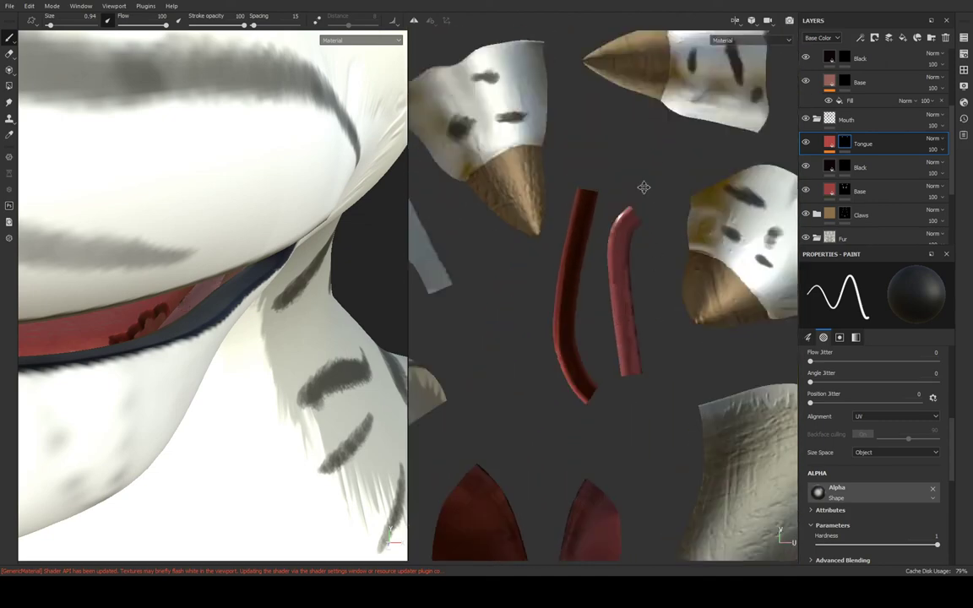
{"action": "middle_click_drag", "start_coordinate": [644, 165], "coordinate": [579, 238]}
{"action": "key", "text": "ctrl+z"}
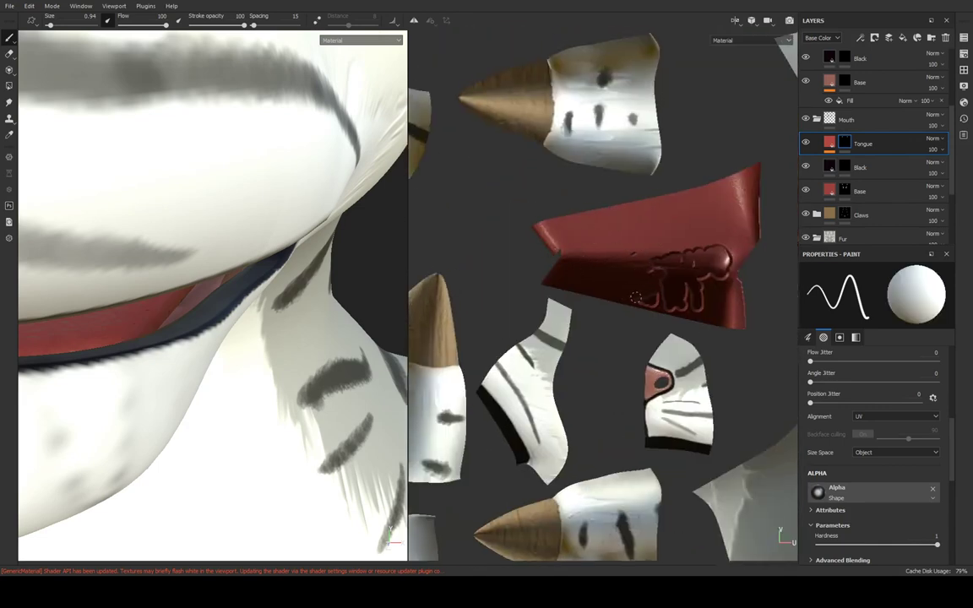
{"action": "key", "text": "ctrl+z"}
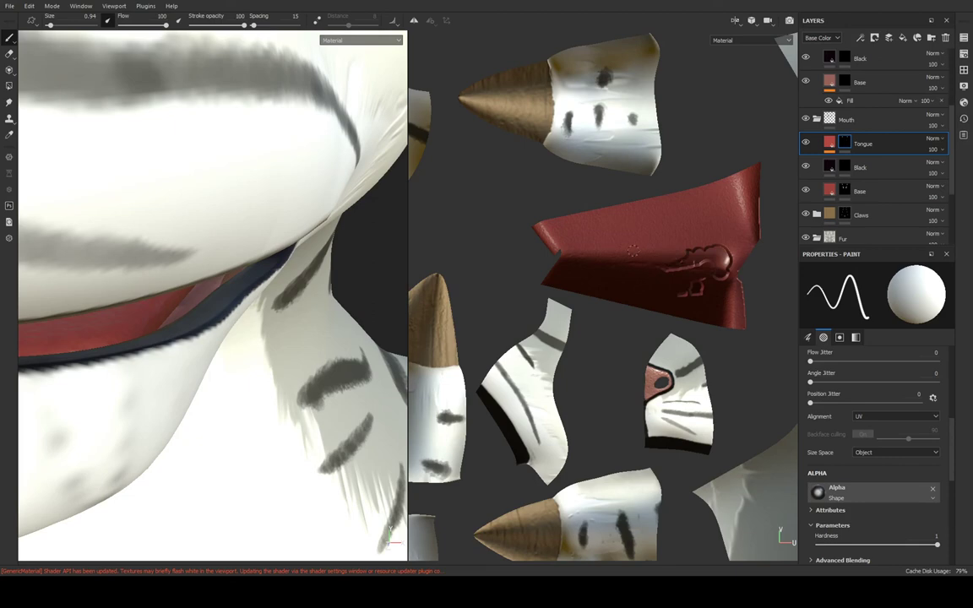
{"action": "key", "text": "ctrl+z"}
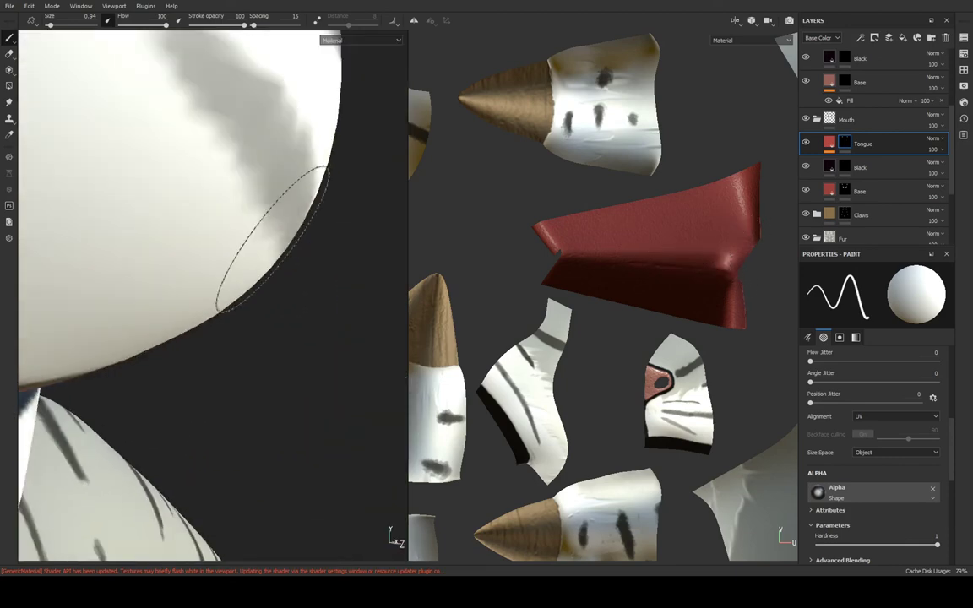
Orbit to the nose and mouth, then zoom out the UVs to show the torso pieces
{"action": "mouse_move", "coordinate": [271, 239]}
{"action": "left_mouse_down", "text": "alt"}
{"action": "mouse_move", "coordinate": [106, 232]}
{"action": "mouse_move", "coordinate": [246, 239]}
{"action": "mouse_move", "coordinate": [179, 232]}
{"action": "mouse_move", "coordinate": [222, 213]}
{"action": "mouse_move", "coordinate": [113, 206]}
{"action": "left_mouse_up", "text": "alt"}
{"action": "scroll", "coordinate": [701, 287], "scroll_direction": "down", "scroll_amount": 4}
{"action": "scroll", "coordinate": [701, 287], "scroll_direction": "up", "scroll_amount": 3}
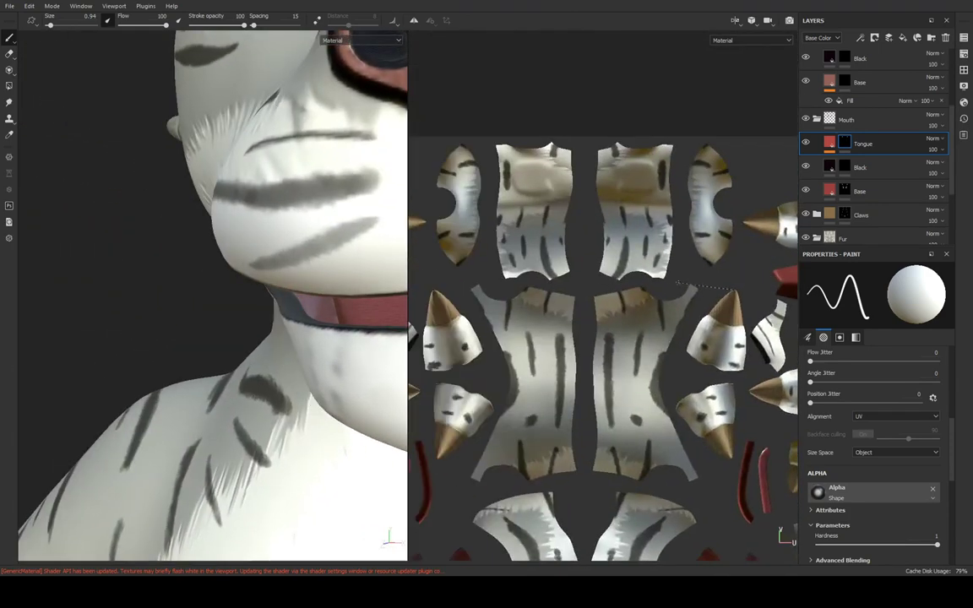
{"action": "scroll", "coordinate": [676, 283], "scroll_direction": "down", "scroll_amount": 2}
{"action": "mouse_move", "coordinate": [676, 390]}
{"action": "middle_mouse_down"}
{"action": "mouse_move", "coordinate": [633, 202]}
{"action": "mouse_move", "coordinate": [566, 139]}
{"action": "middle_mouse_up"}
{"action": "scroll", "coordinate": [588, 342], "scroll_direction": "up", "scroll_amount": 2}
{"action": "scroll", "coordinate": [588, 342], "scroll_direction": "up", "scroll_amount": 2}
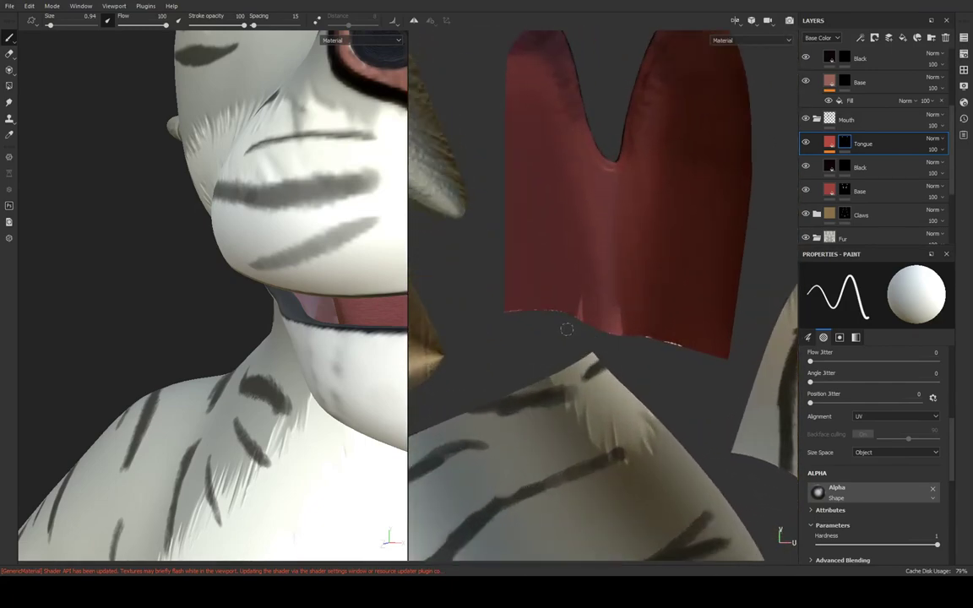
{"action": "scroll", "coordinate": [567, 329], "scroll_direction": "down", "scroll_amount": 2}
{"action": "scroll", "coordinate": [519, 245], "scroll_direction": "down", "scroll_amount": 2}
{"action": "scroll", "coordinate": [519, 245], "scroll_direction": "down", "scroll_amount": 2}
{"action": "scroll", "coordinate": [566, 291], "scroll_direction": "up", "scroll_amount": 2}
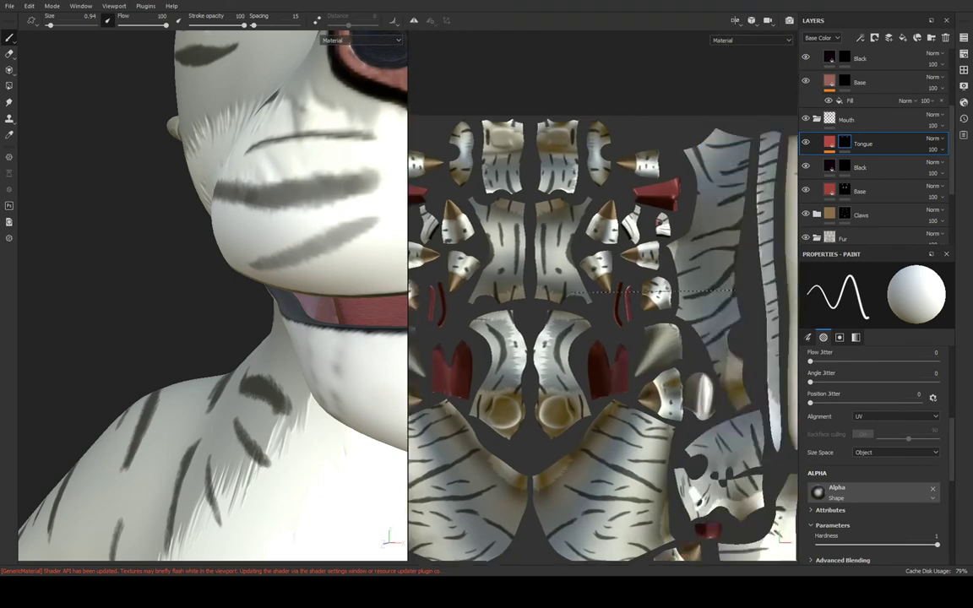
Show only the 3D view and orbit to a side view of the open mouth and tongue
{"action": "left_click", "coordinate": [735, 20]}
{"action": "scroll", "coordinate": [626, 223], "scroll_direction": "up", "scroll_amount": 2}
{"action": "scroll", "coordinate": [582, 233], "scroll_direction": "up", "scroll_amount": 2}
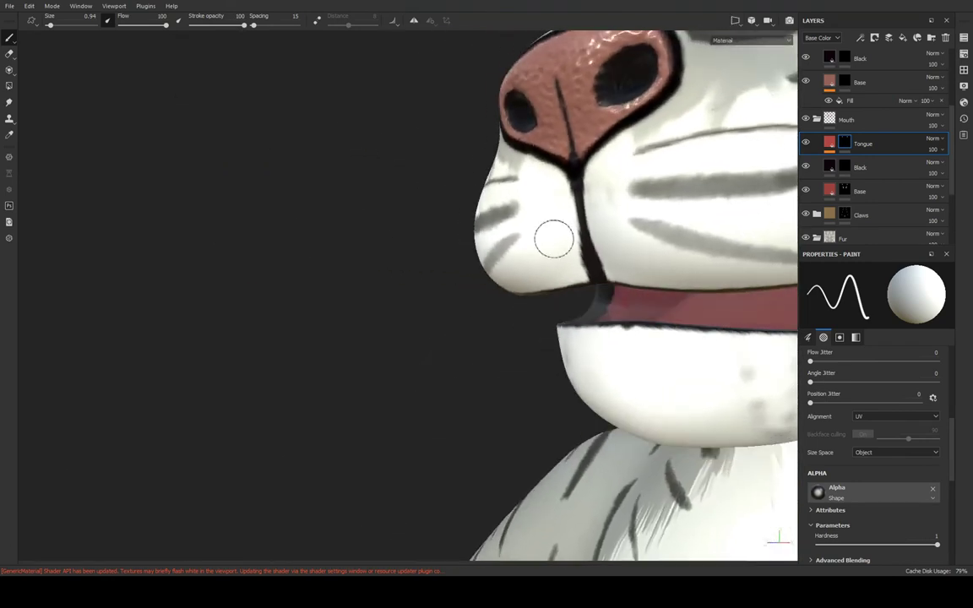
{"action": "left_click_drag", "start_coordinate": [554, 239], "coordinate": [456, 239], "text": "alt"}
{"action": "left_click_drag", "start_coordinate": [358, 228], "coordinate": [338, 194], "text": "alt"}
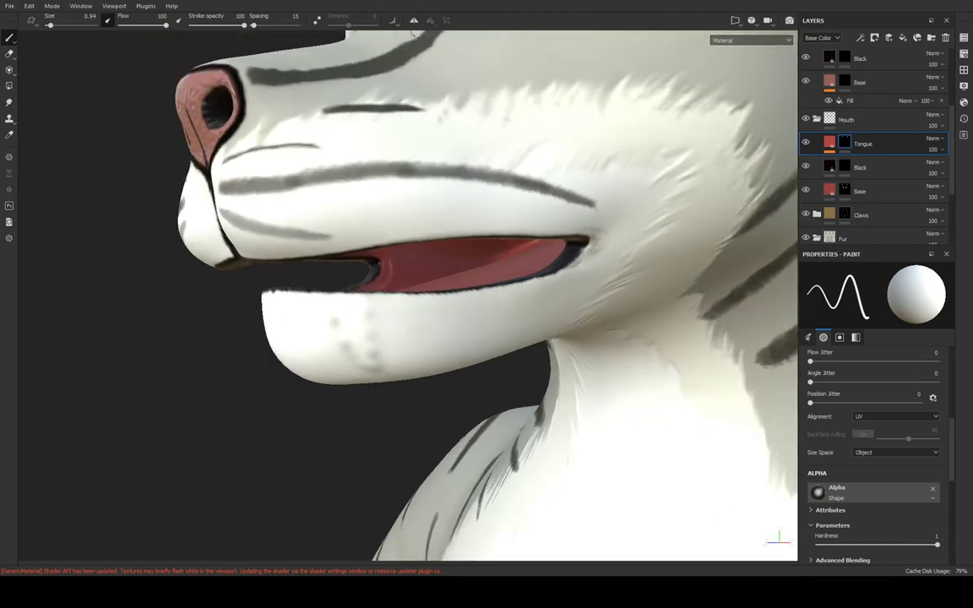
Turn on mirror symmetry and set brush Alignment to Tangent | Wrap, then zoom onto the jaw
{"action": "left_click", "coordinate": [415, 22]}
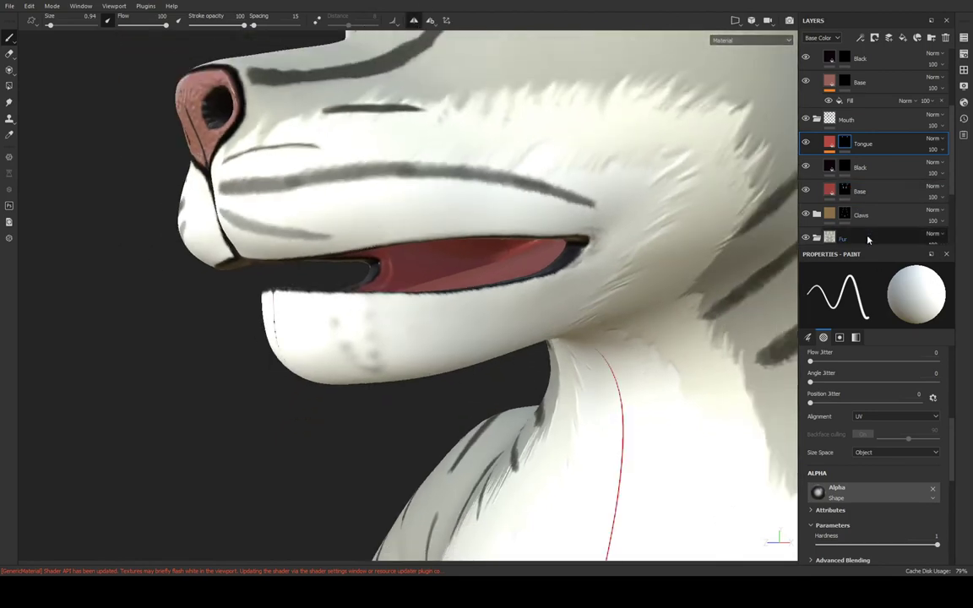
{"action": "left_click", "coordinate": [893, 417]}
{"action": "left_click", "coordinate": [878, 435]}
{"action": "mouse_move", "coordinate": [597, 261]}
{"action": "left_mouse_down", "text": "alt"}
{"action": "mouse_move", "coordinate": [574, 302]}
{"action": "mouse_move", "coordinate": [460, 253]}
{"action": "mouse_move", "coordinate": [627, 253]}
{"action": "left_mouse_up", "text": "alt"}
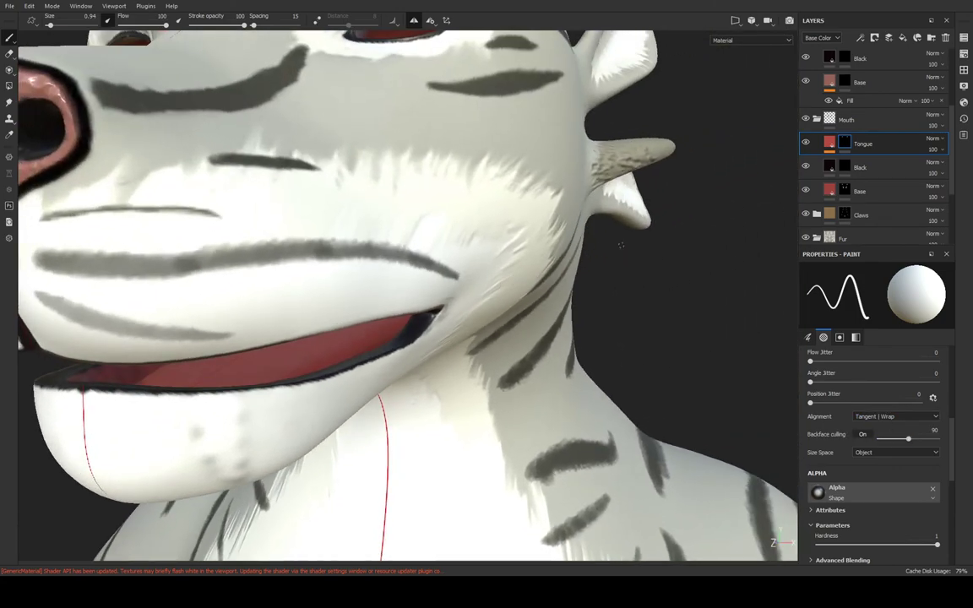
{"action": "right_click_drag", "start_coordinate": [621, 245], "coordinate": [794, 235], "text": "alt"}
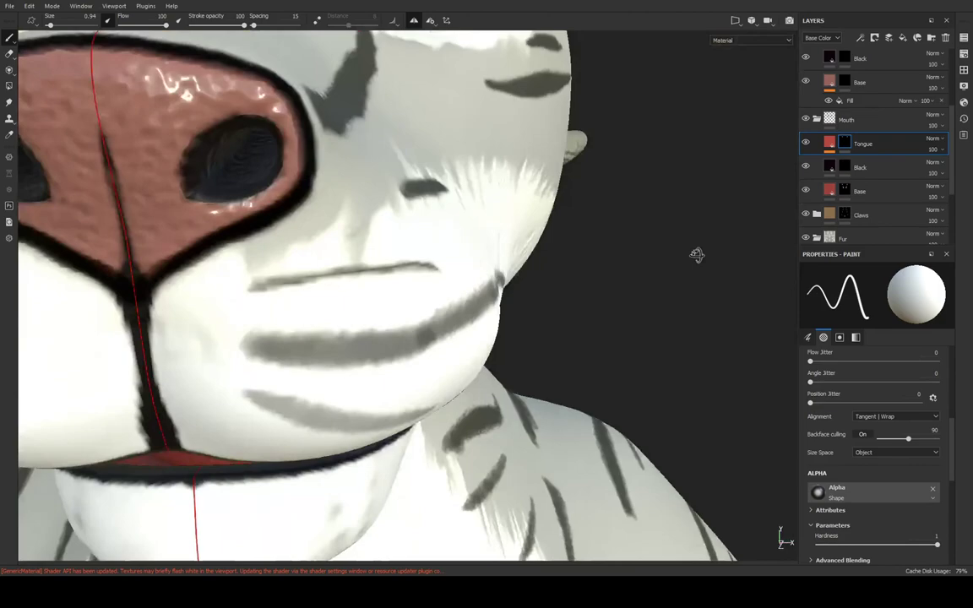
{"action": "left_click_drag", "start_coordinate": [697, 255], "coordinate": [549, 241], "text": "alt"}
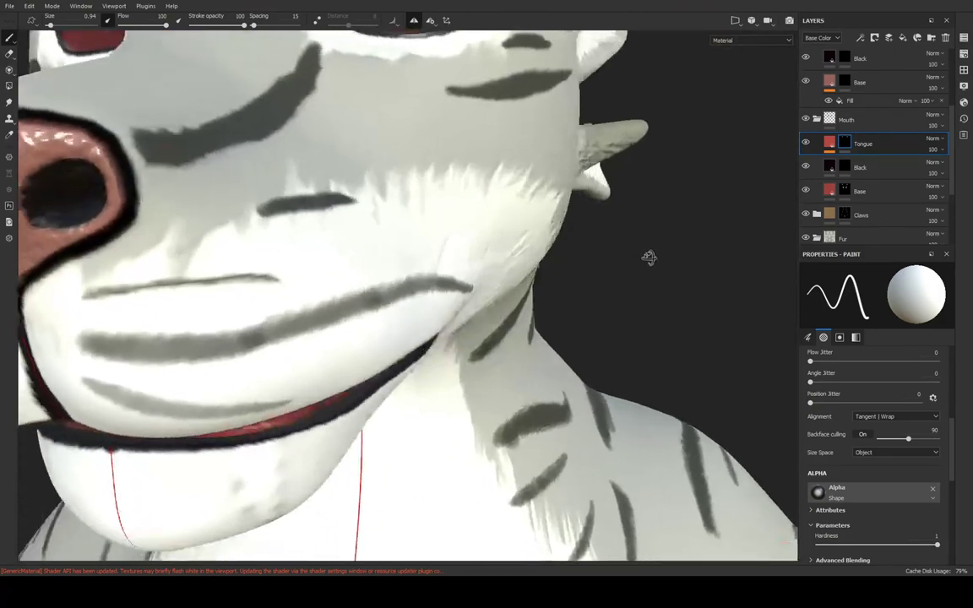
{"action": "scroll", "coordinate": [438, 252], "scroll_direction": "up", "scroll_amount": 5}
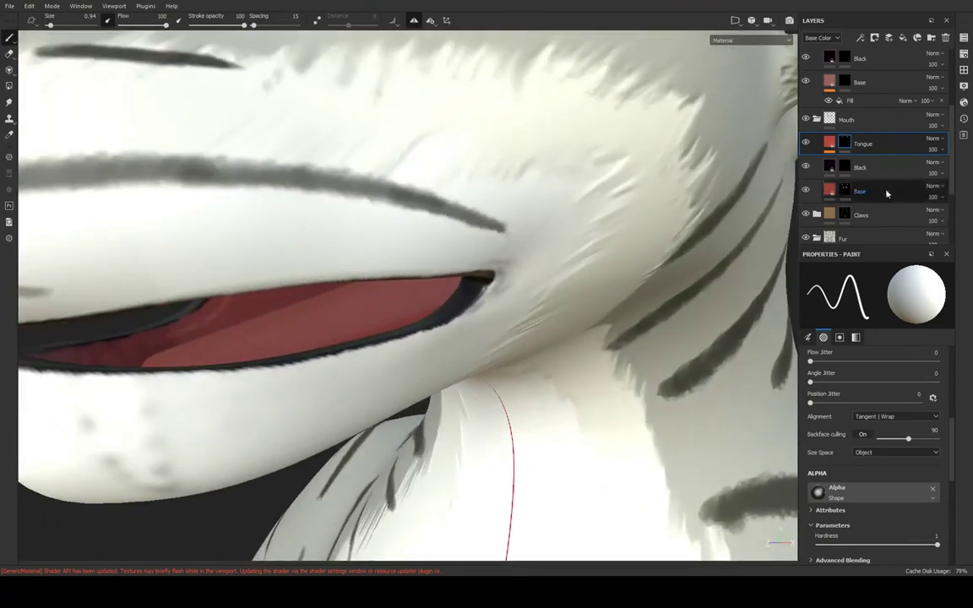
Add a height-only Fill effect to the Black layer using the Cells 3 pattern
{"action": "left_click", "coordinate": [836, 166]}
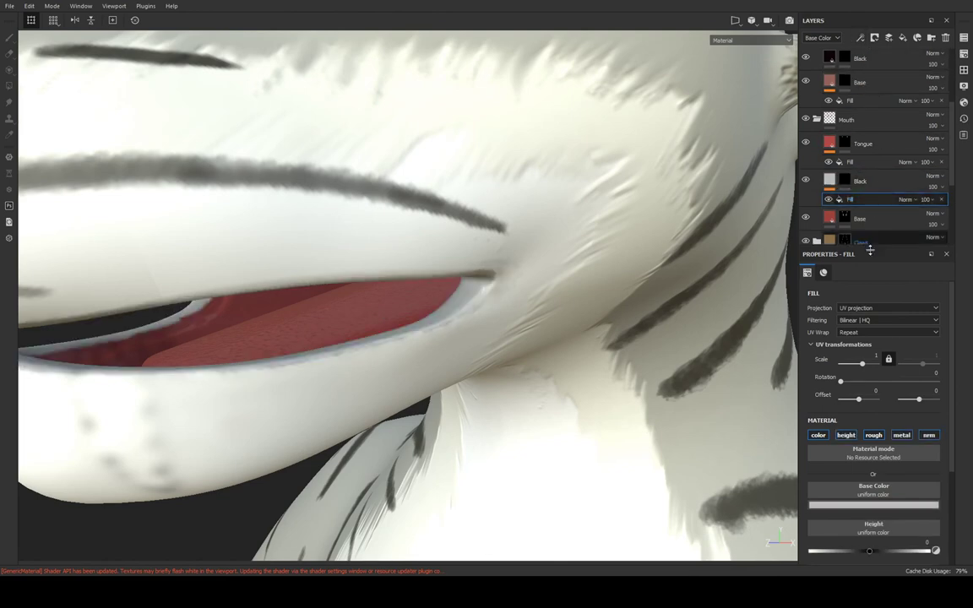
{"action": "left_click", "coordinate": [816, 435]}
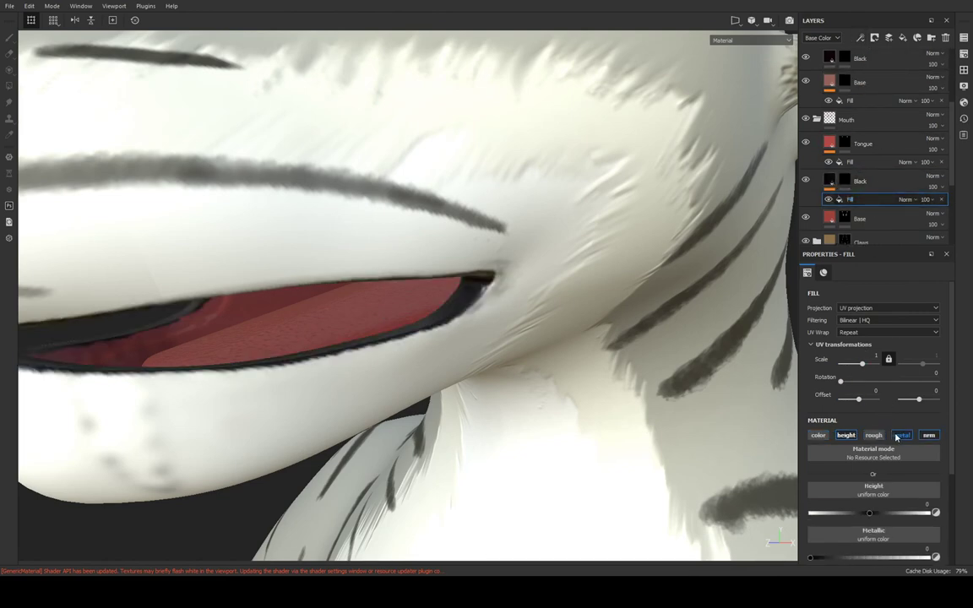
{"action": "left_click", "coordinate": [845, 435]}
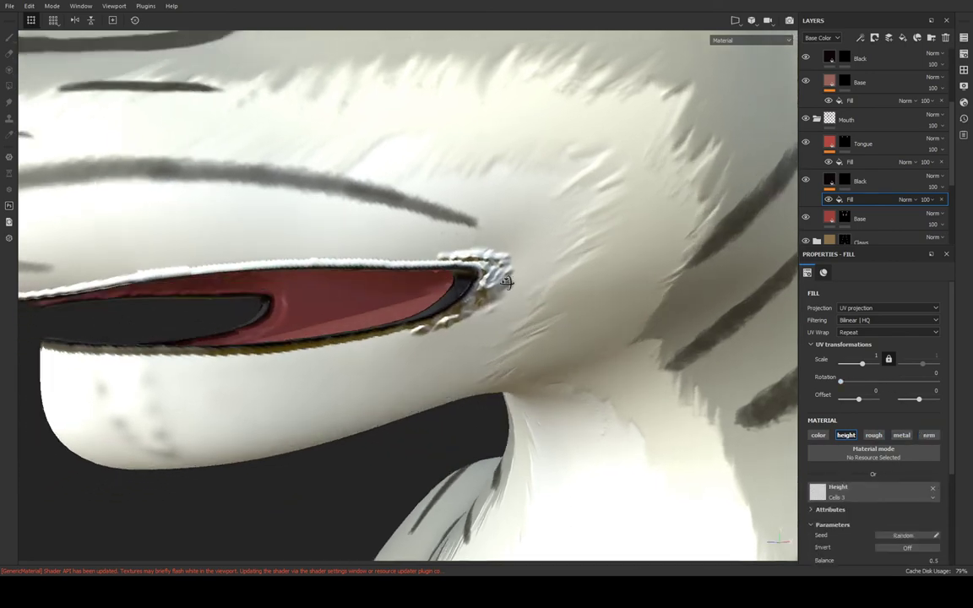
{"action": "left_click_drag", "start_coordinate": [498, 266], "coordinate": [467, 255], "text": "alt"}
{"action": "mouse_move", "coordinate": [467, 255]}
{"action": "right_mouse_down", "text": "alt"}
{"action": "mouse_move", "coordinate": [558, 288]}
{"action": "mouse_move", "coordinate": [636, 275]}
{"action": "mouse_move", "coordinate": [616, 275]}
{"action": "mouse_move", "coordinate": [560, 332]}
{"action": "right_mouse_up", "text": "alt"}
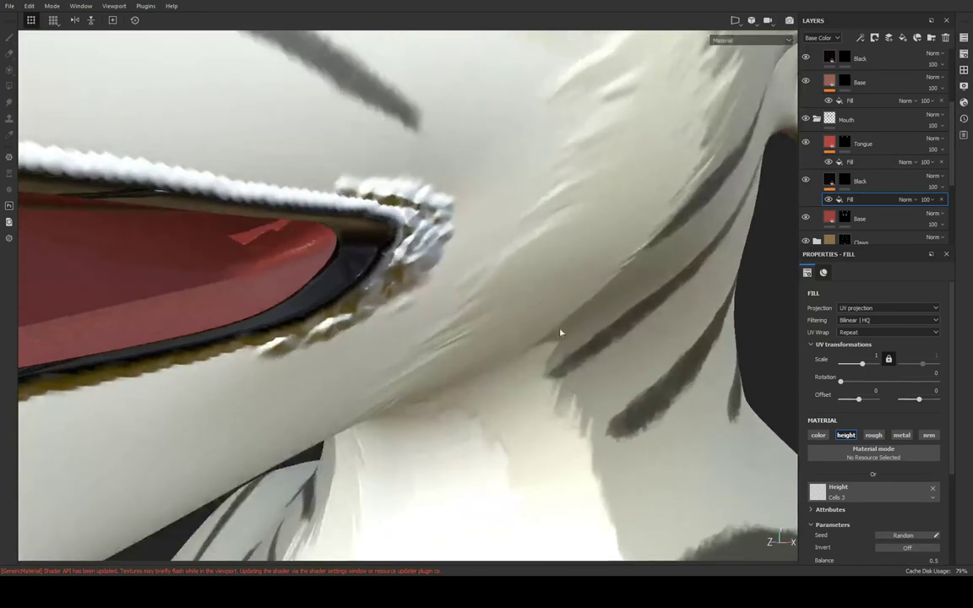
{"action": "scroll", "coordinate": [815, 477], "scroll_direction": "down", "scroll_amount": 3}
Raise the Cells 3 noise scale to 256 and the fill tiling scale to about 10
{"action": "left_click", "coordinate": [820, 488]}
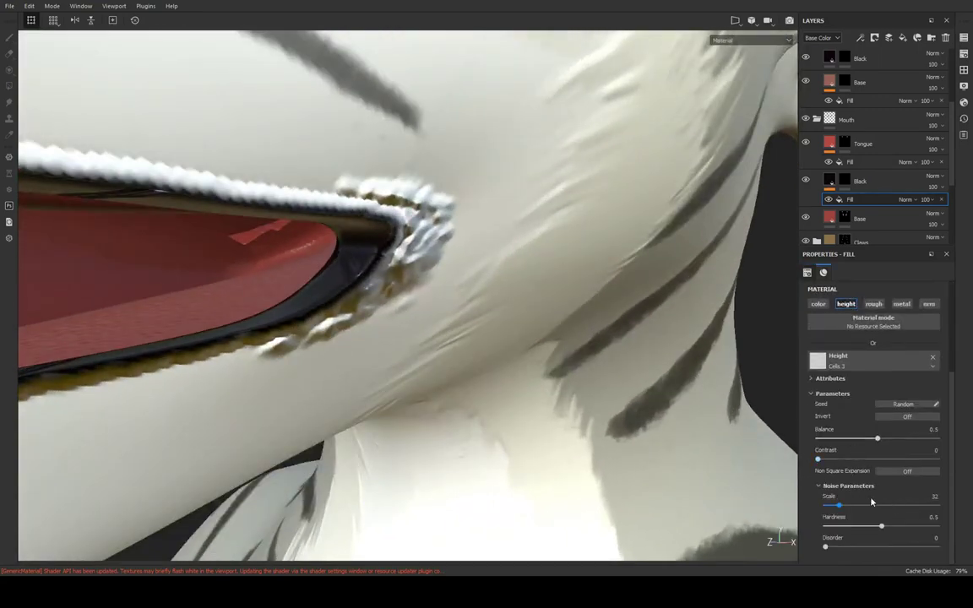
{"action": "left_click_drag", "start_coordinate": [843, 504], "coordinate": [960, 504]}
{"action": "mouse_move", "coordinate": [652, 363]}
{"action": "left_mouse_down", "text": "alt"}
{"action": "mouse_move", "coordinate": [636, 315]}
{"action": "mouse_move", "coordinate": [504, 282]}
{"action": "mouse_move", "coordinate": [665, 287]}
{"action": "mouse_move", "coordinate": [752, 359]}
{"action": "left_mouse_up", "text": "alt"}
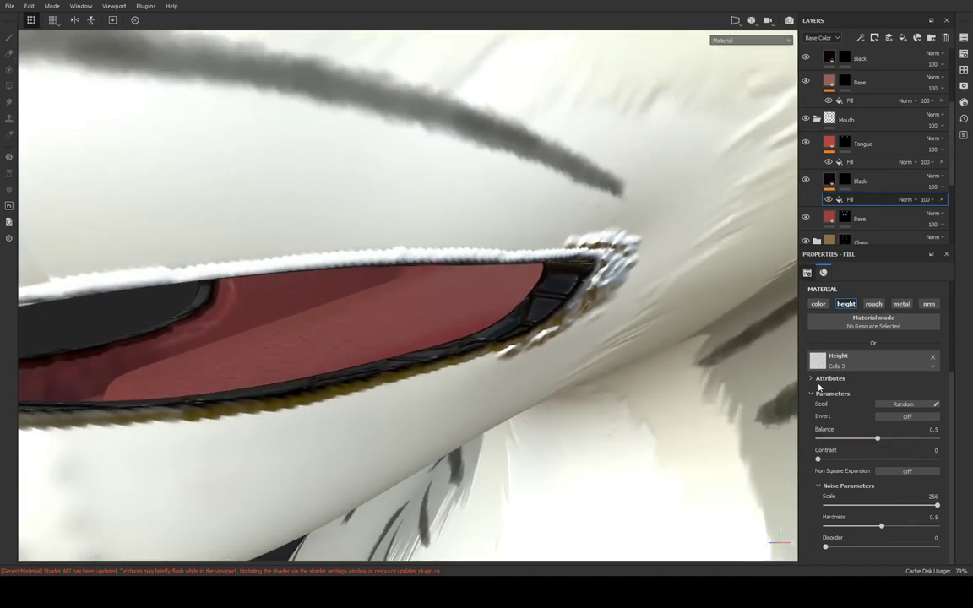
{"action": "left_click", "coordinate": [812, 378]}
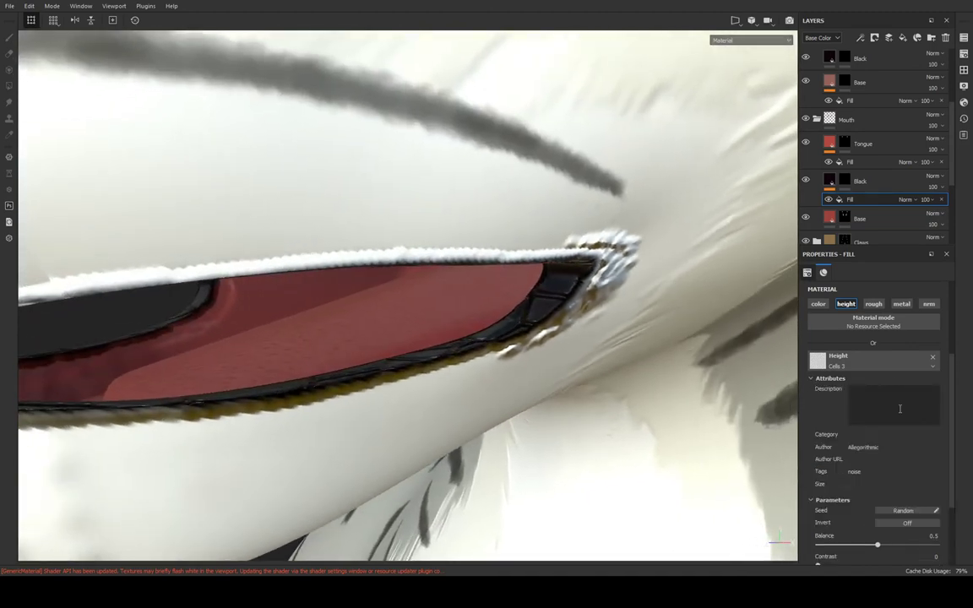
{"action": "left_click", "coordinate": [810, 379]}
{"action": "scroll", "coordinate": [845, 380], "scroll_direction": "up", "scroll_amount": 3}
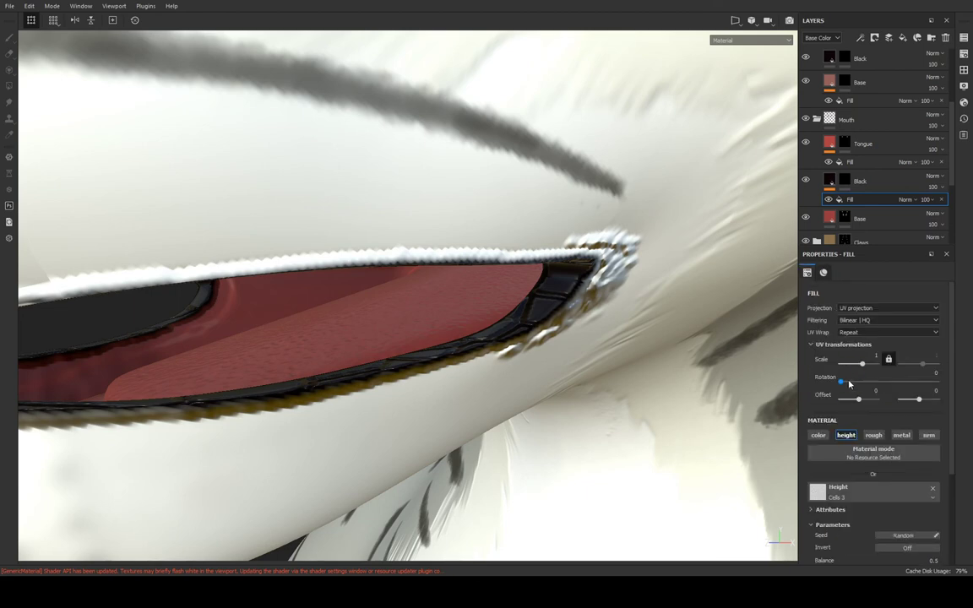
{"action": "left_click_drag", "start_coordinate": [861, 364], "coordinate": [866, 367]}
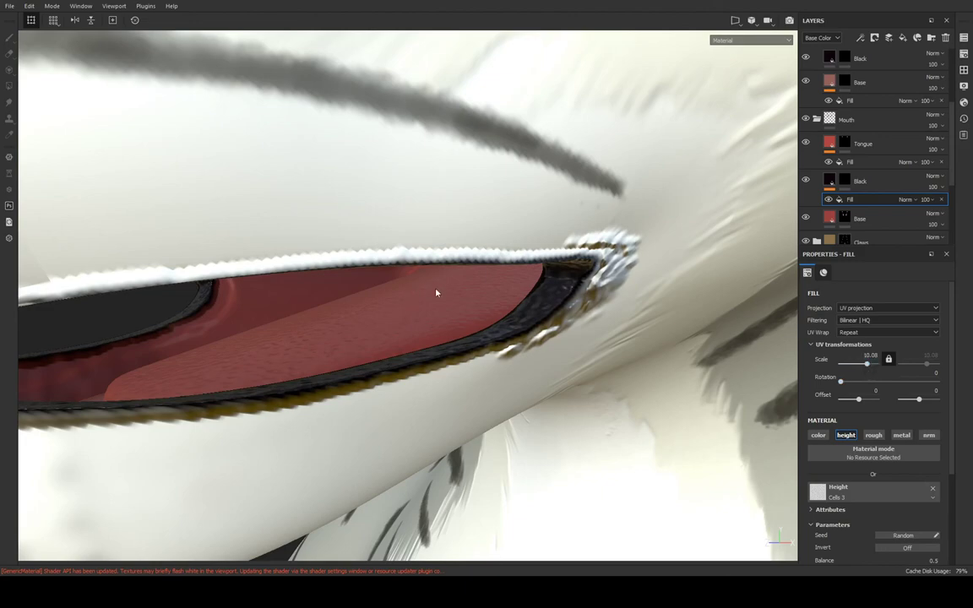
{"action": "mouse_move", "coordinate": [436, 288]}
{"action": "left_mouse_down", "text": "alt"}
{"action": "mouse_move", "coordinate": [596, 293]}
{"action": "mouse_move", "coordinate": [358, 286]}
{"action": "mouse_move", "coordinate": [493, 240]}
{"action": "mouse_move", "coordinate": [326, 255]}
{"action": "mouse_move", "coordinate": [409, 227]}
{"action": "mouse_move", "coordinate": [536, 244]}
{"action": "mouse_move", "coordinate": [667, 280]}
{"action": "left_mouse_up", "text": "alt"}
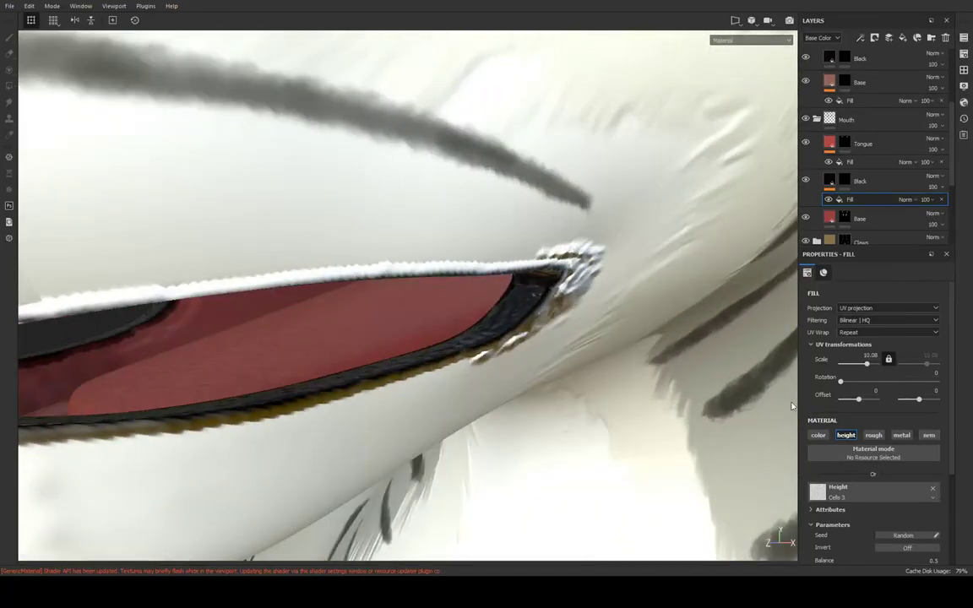
Toggle the fill's height off, on and off again to compare the lips
{"action": "left_click", "coordinate": [842, 435]}
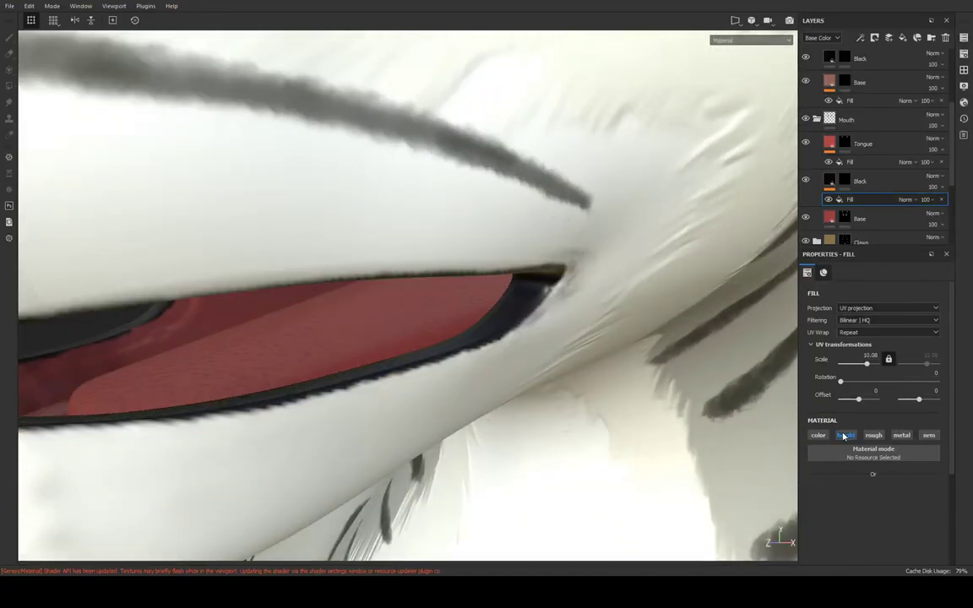
{"action": "left_click", "coordinate": [843, 435]}
{"action": "left_click", "coordinate": [843, 435]}
{"action": "mouse_move", "coordinate": [647, 374]}
{"action": "left_mouse_down", "text": "alt"}
{"action": "mouse_move", "coordinate": [413, 347]}
{"action": "mouse_move", "coordinate": [665, 401]}
{"action": "mouse_move", "coordinate": [644, 321]}
{"action": "mouse_move", "coordinate": [490, 331]}
{"action": "left_mouse_up", "text": "alt"}
Delete the Fill effect from the Black layer
{"action": "left_click", "coordinate": [941, 199]}
{"action": "scroll", "coordinate": [490, 331], "scroll_direction": "up", "scroll_amount": 2}
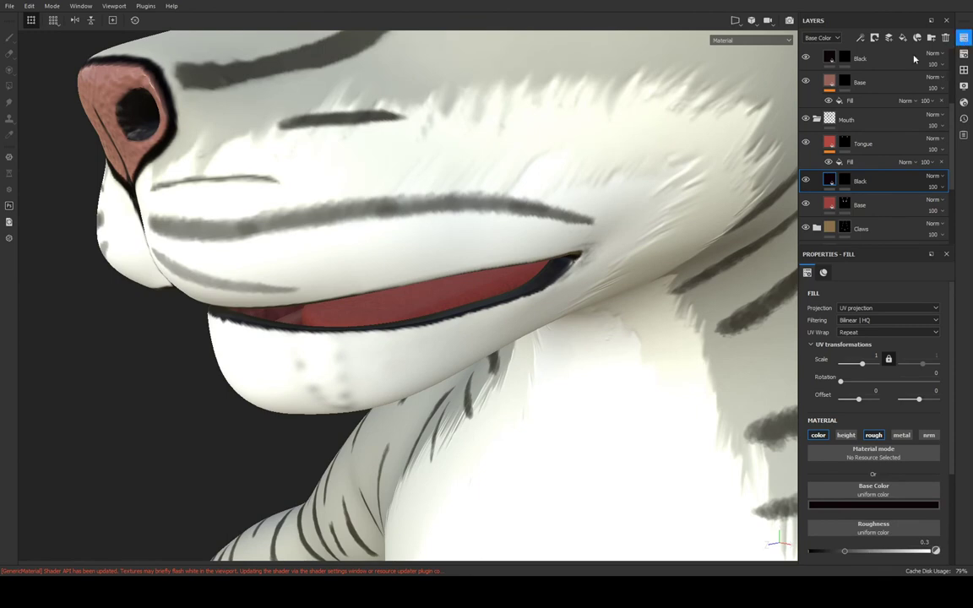
{"action": "scroll", "coordinate": [558, 221], "scroll_direction": "down", "scroll_amount": 3}
Orbit and pan around the tiger to review the head, torso, arm and tail
{"action": "mouse_move", "coordinate": [558, 221]}
{"action": "left_mouse_down", "text": "alt"}
{"action": "mouse_move", "coordinate": [521, 253]}
{"action": "mouse_move", "coordinate": [473, 215]}
{"action": "mouse_move", "coordinate": [453, 294]}
{"action": "mouse_move", "coordinate": [447, 287]}
{"action": "left_mouse_up", "text": "alt"}
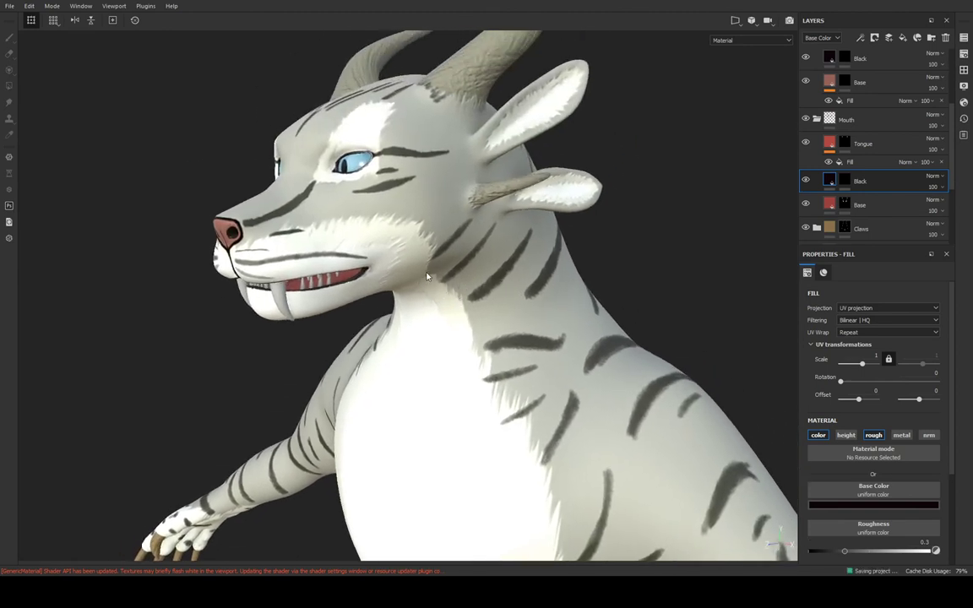
{"action": "mouse_move", "coordinate": [452, 304]}
{"action": "left_mouse_down", "text": "alt"}
{"action": "mouse_move", "coordinate": [395, 361]}
{"action": "mouse_move", "coordinate": [326, 331]}
{"action": "mouse_move", "coordinate": [437, 391]}
{"action": "mouse_move", "coordinate": [408, 39]}
{"action": "mouse_move", "coordinate": [740, 32]}
{"action": "mouse_move", "coordinate": [439, 270]}
{"action": "mouse_move", "coordinate": [450, 175]}
{"action": "left_mouse_up", "text": "alt"}
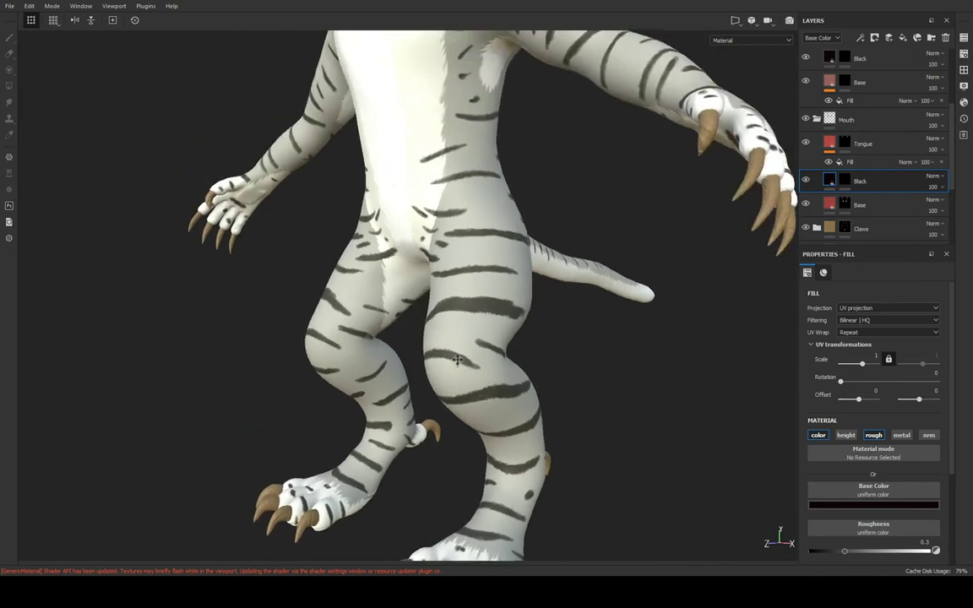
{"action": "middle_click_drag", "start_coordinate": [451, 176], "coordinate": [402, 450], "text": "alt"}
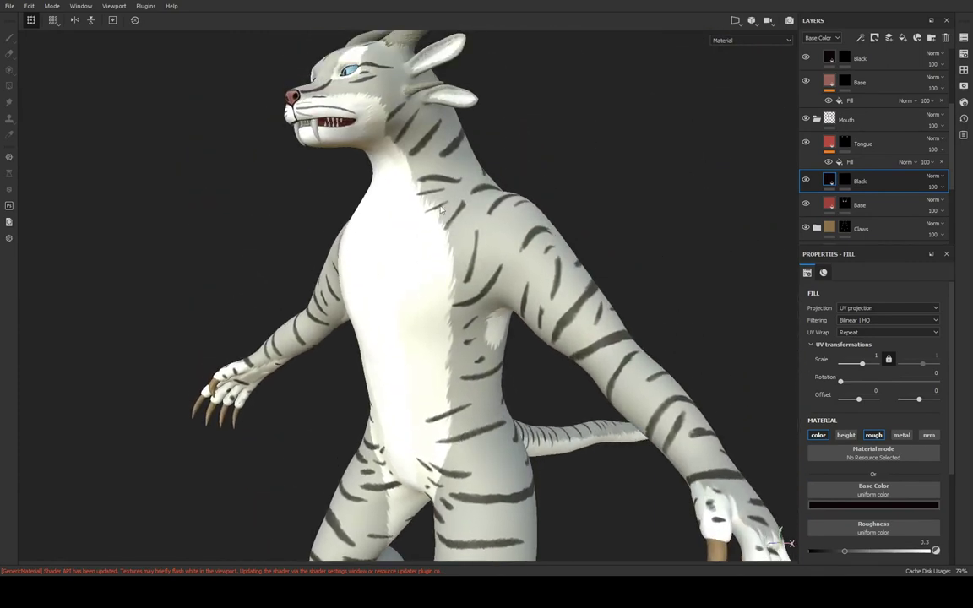
{"action": "left_click_drag", "start_coordinate": [402, 451], "coordinate": [460, 309], "text": "alt"}
{"action": "scroll", "coordinate": [460, 308], "scroll_direction": "up", "scroll_amount": 2}
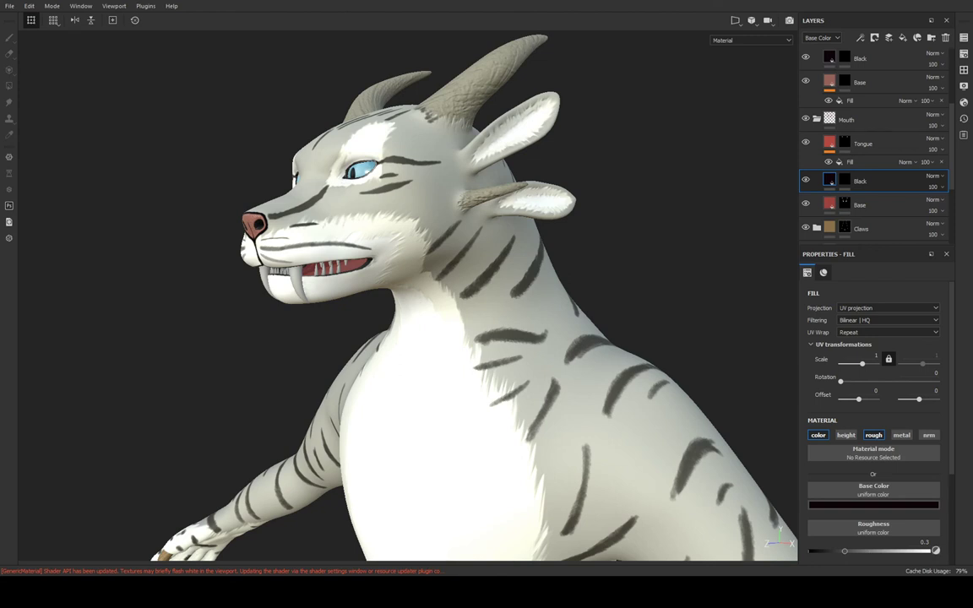
{"action": "mouse_move", "coordinate": [439, 338]}
{"action": "left_mouse_down", "text": "alt"}
{"action": "mouse_move", "coordinate": [411, 330]}
{"action": "mouse_move", "coordinate": [401, 315]}
{"action": "left_mouse_up", "text": "alt"}
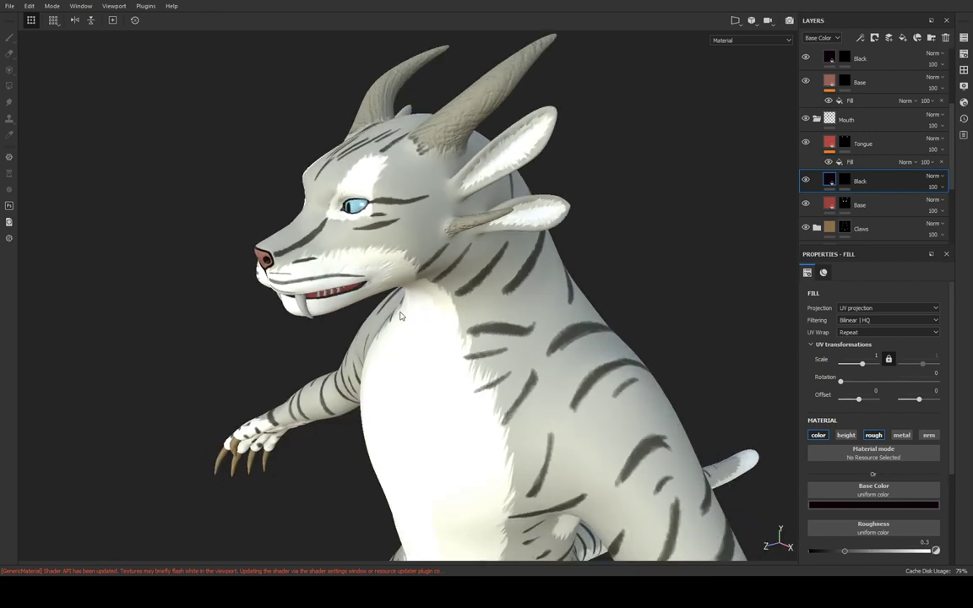